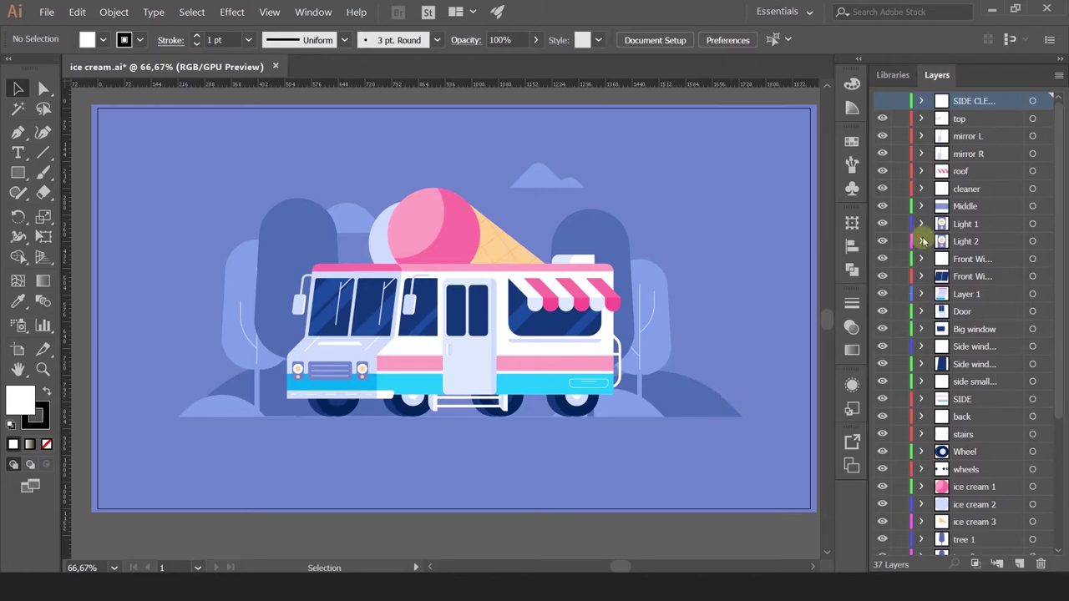
{"action": "scroll", "coordinate": [960, 250], "scroll_direction": "down", "scroll_amount": 5}
{"action": "scroll", "coordinate": [977, 292], "scroll_direction": "up", "scroll_amount": 5}
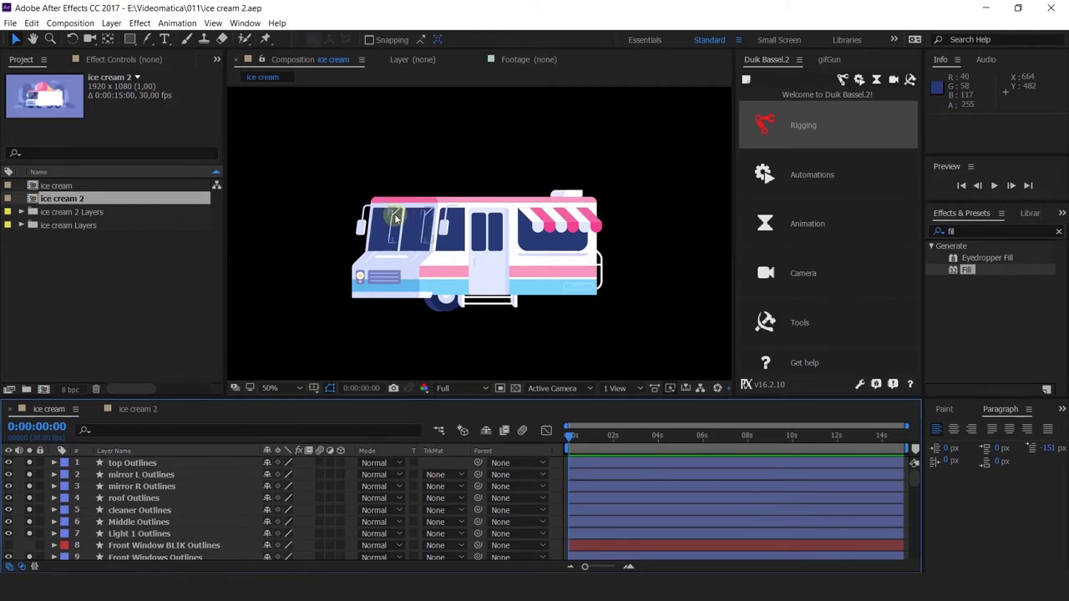
Examine the ice cream truck artwork in the composition up close, from the cab to the door and side.
{"action": "scroll", "coordinate": [399, 216], "scroll_direction": "up", "scroll_amount": 4}
{"action": "scroll", "coordinate": [417, 288], "scroll_direction": "down", "scroll_amount": 4}
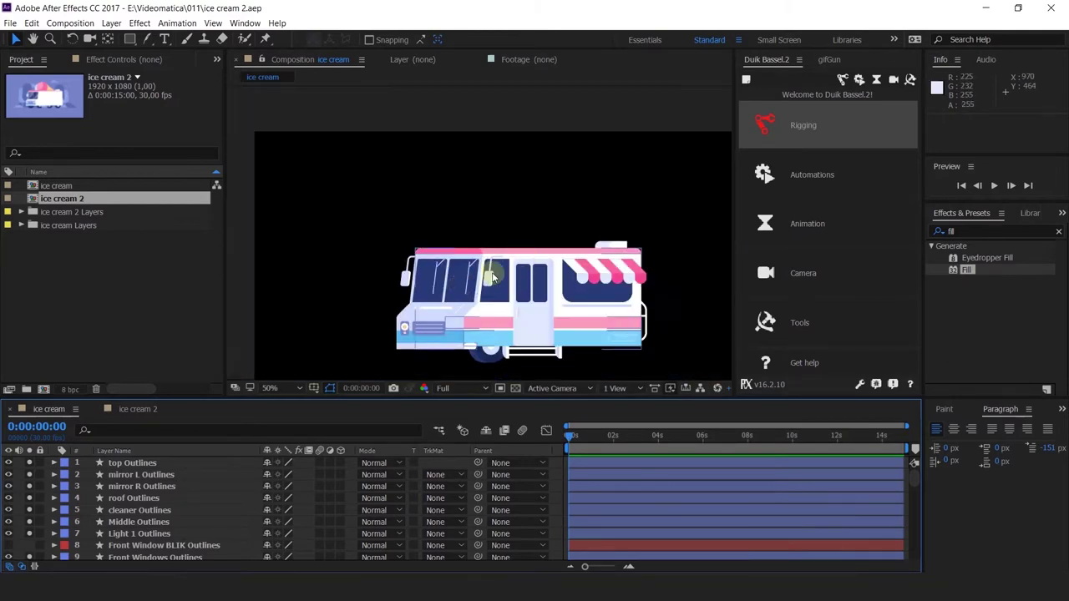
{"action": "scroll", "coordinate": [488, 275], "scroll_direction": "up", "scroll_amount": 4}
{"action": "scroll", "coordinate": [568, 246], "scroll_direction": "down", "scroll_amount": 1}
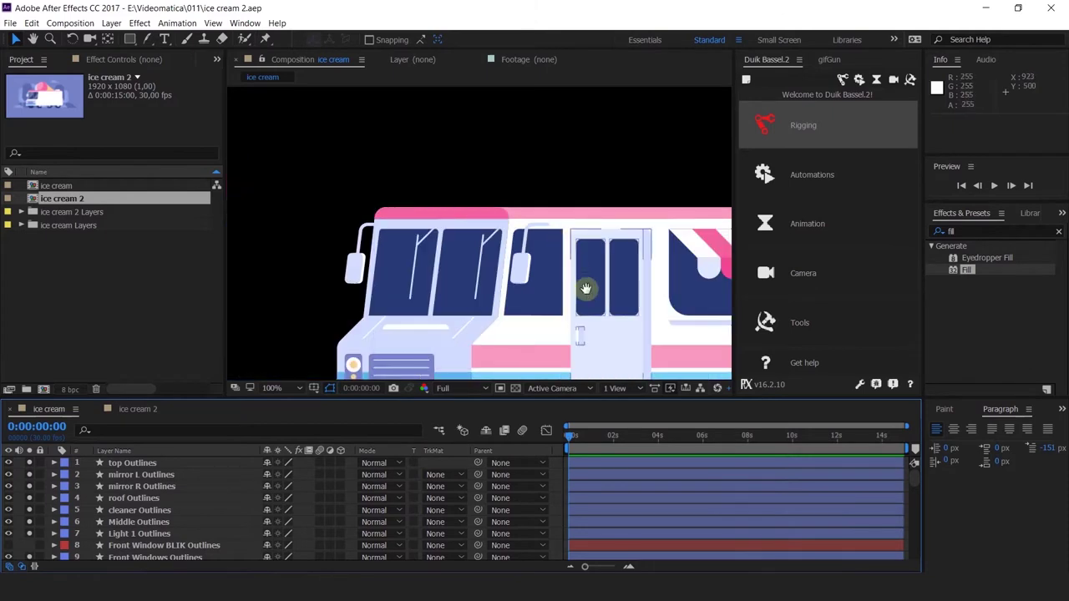
{"action": "left_click_drag", "start_coordinate": [587, 289], "coordinate": [556, 244]}
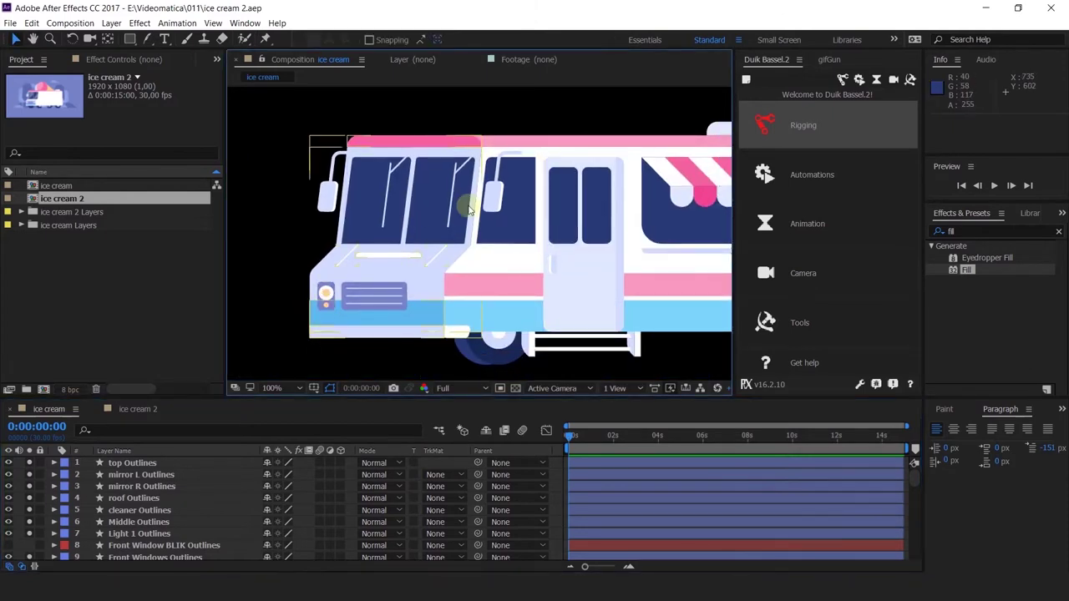
{"action": "scroll", "coordinate": [523, 225], "scroll_direction": "down", "scroll_amount": 2}
{"action": "left_click_drag", "start_coordinate": [524, 226], "coordinate": [504, 214]}
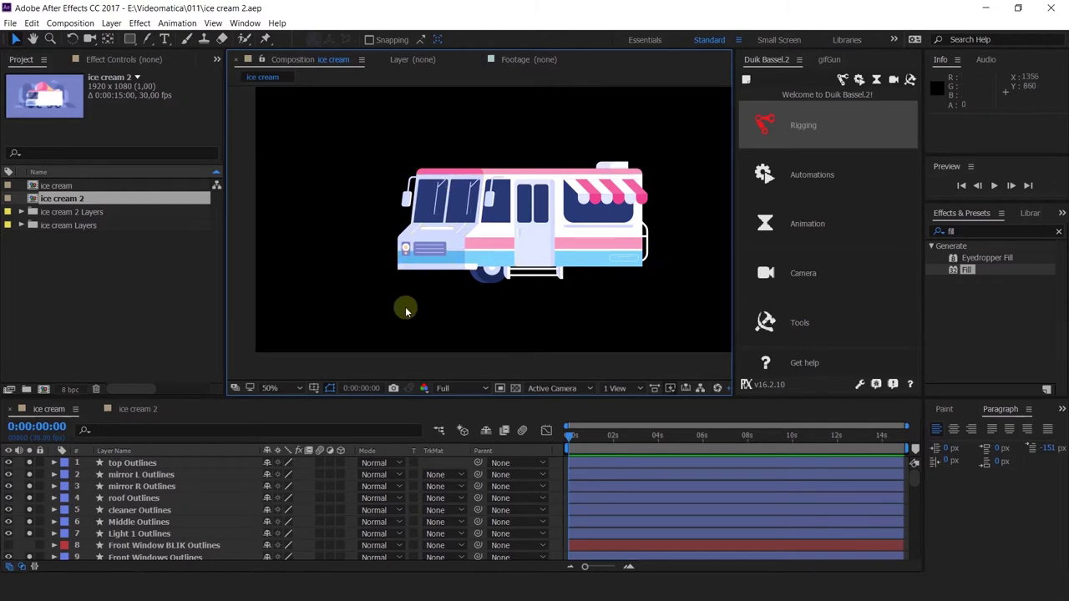
Select all layers in the ice cream composition and turn off their solo switches to bring back the background.
{"action": "scroll", "coordinate": [167, 532], "scroll_direction": "down", "scroll_amount": 3}
{"action": "scroll", "coordinate": [50, 518], "scroll_direction": "up", "scroll_amount": 2}
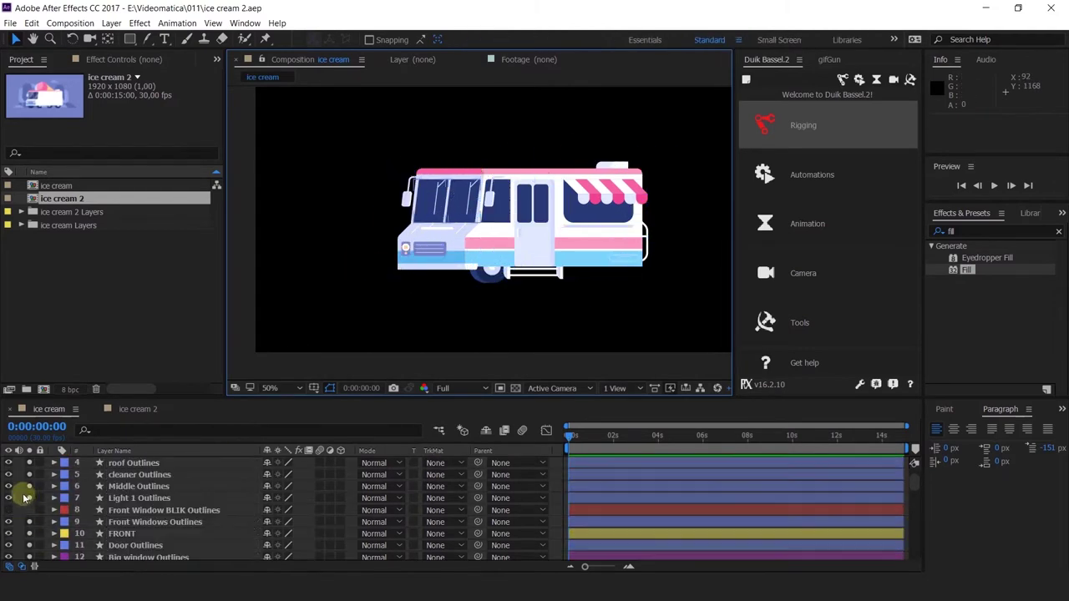
{"action": "key", "text": "ctrl+a"}
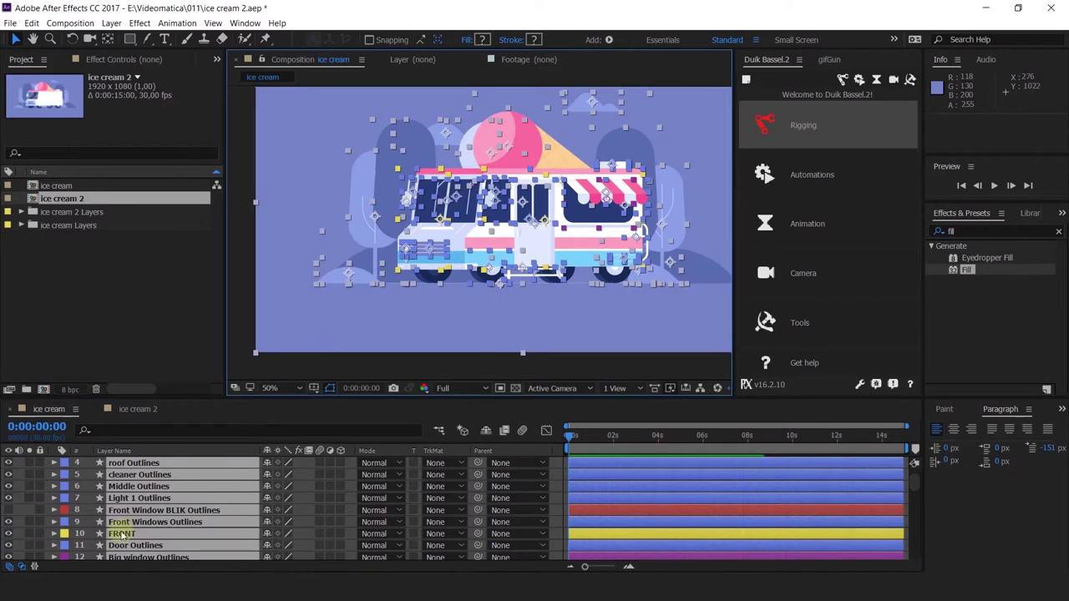
Mark the original Illustrator layers from SIDE CLEAN V through Wheel as shy and hide shy layers in the timeline.
{"action": "scroll", "coordinate": [121, 531], "scroll_direction": "down", "scroll_amount": 5}
{"action": "left_click", "coordinate": [117, 486]}
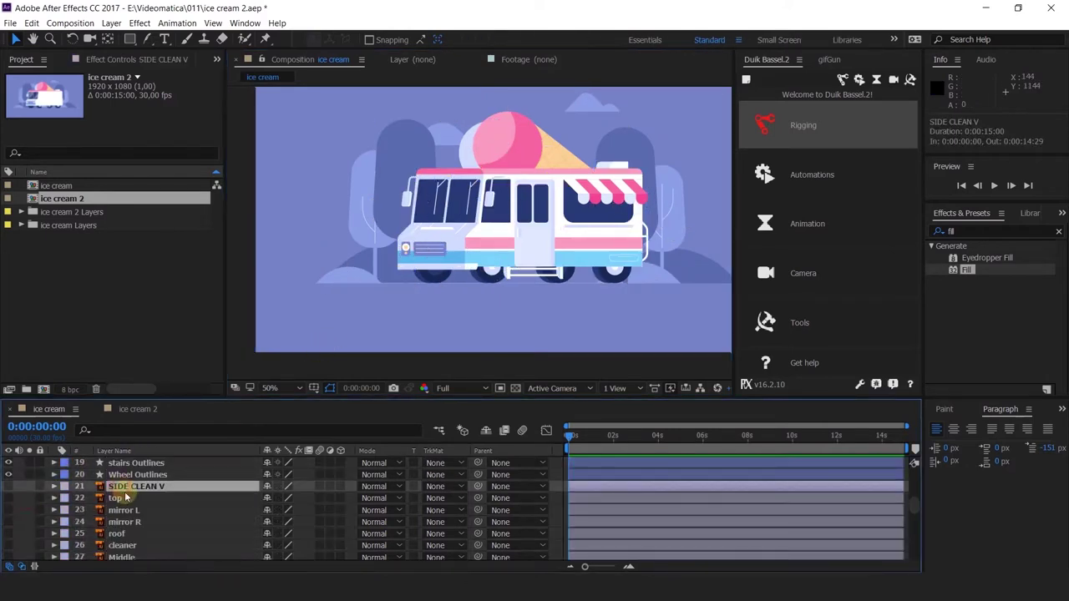
{"action": "scroll", "coordinate": [117, 517], "scroll_direction": "down", "scroll_amount": 9}
{"action": "scroll", "coordinate": [117, 535], "scroll_direction": "up", "scroll_amount": 2}
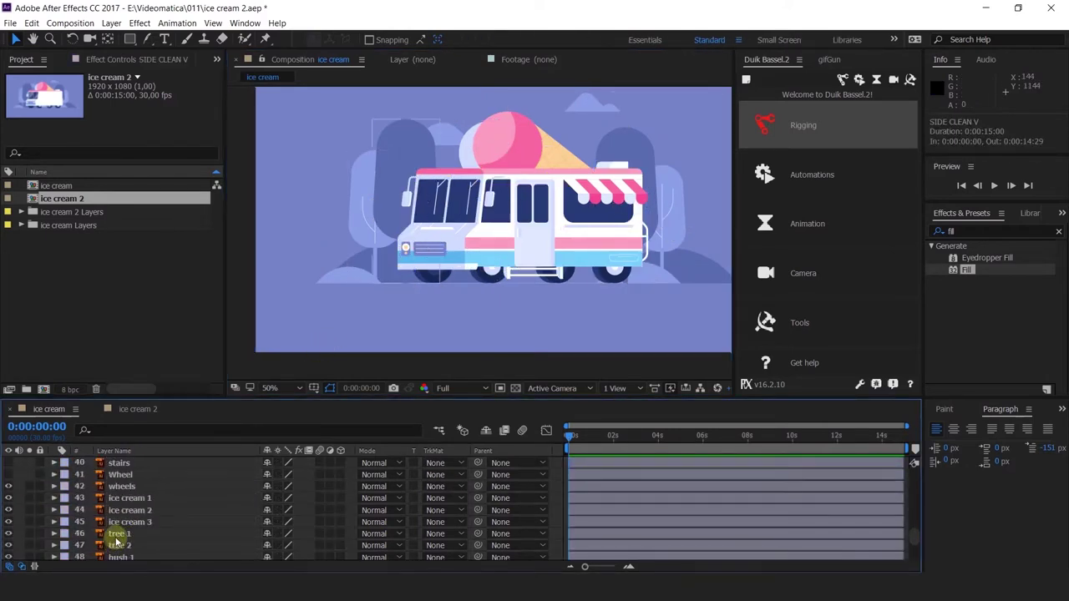
{"action": "left_click", "coordinate": [125, 475], "text": "shift"}
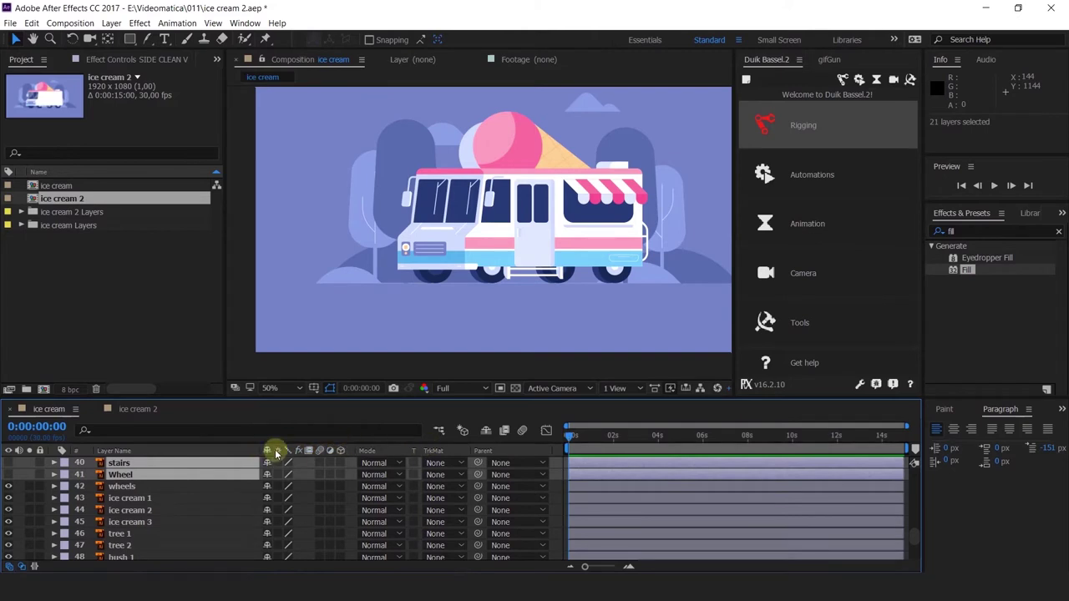
{"action": "left_click", "coordinate": [486, 432]}
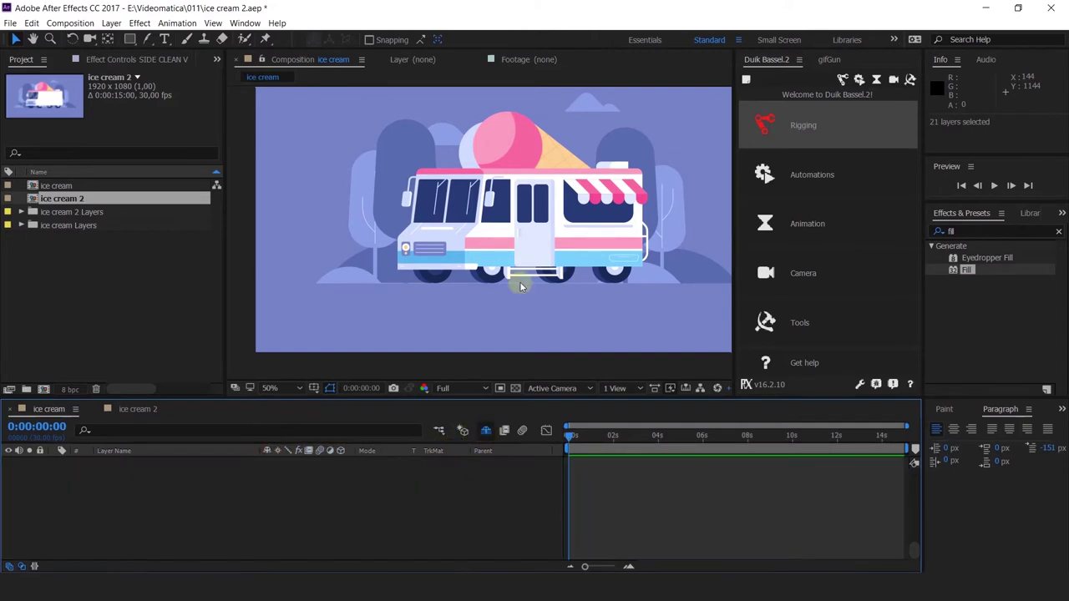
Select the truck's FRONT layer and solo it.
{"action": "left_click", "coordinate": [459, 254]}
{"action": "scroll", "coordinate": [177, 483], "scroll_direction": "up", "scroll_amount": 15}
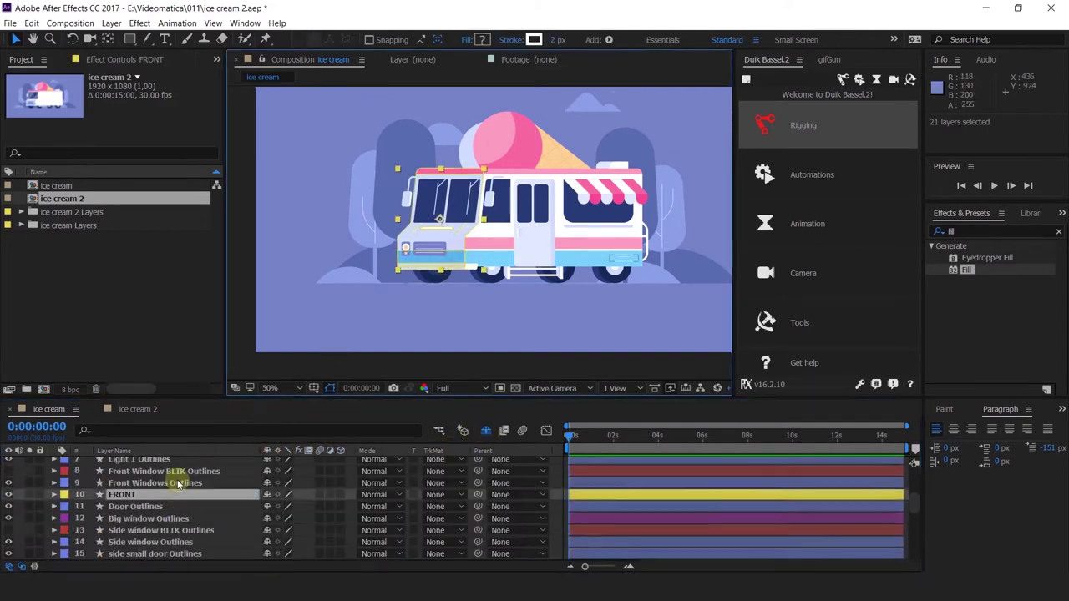
{"action": "scroll", "coordinate": [167, 488], "scroll_direction": "down", "scroll_amount": 2}
{"action": "left_click", "coordinate": [29, 494]}
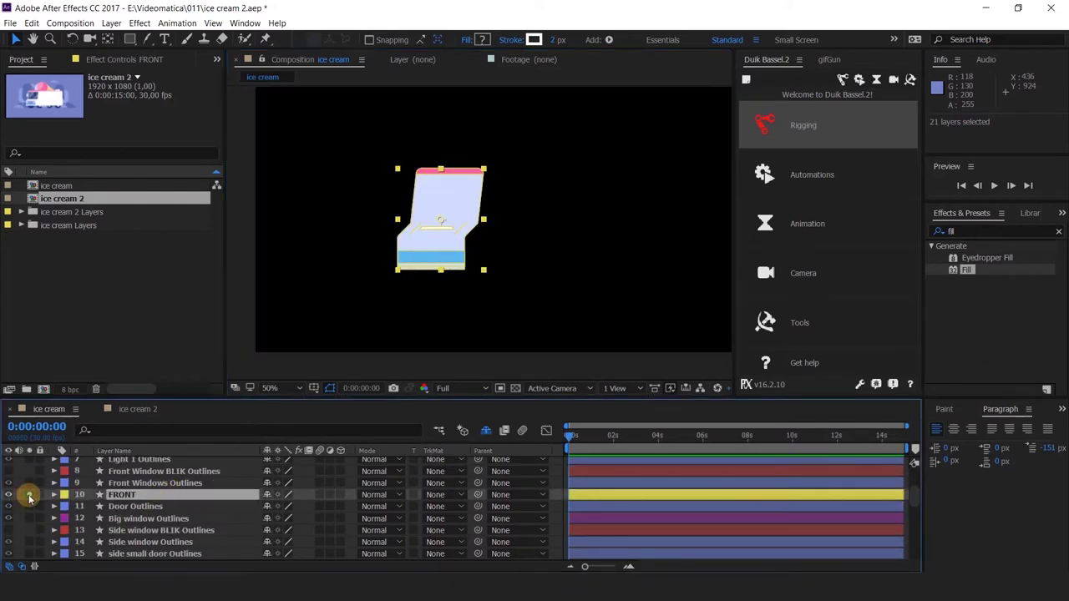
Solo the SIDE CLEAN V Outlines layer together with FRONT, leaving it unlocked and selected.
{"action": "scroll", "coordinate": [159, 520], "scroll_direction": "down", "scroll_amount": 3}
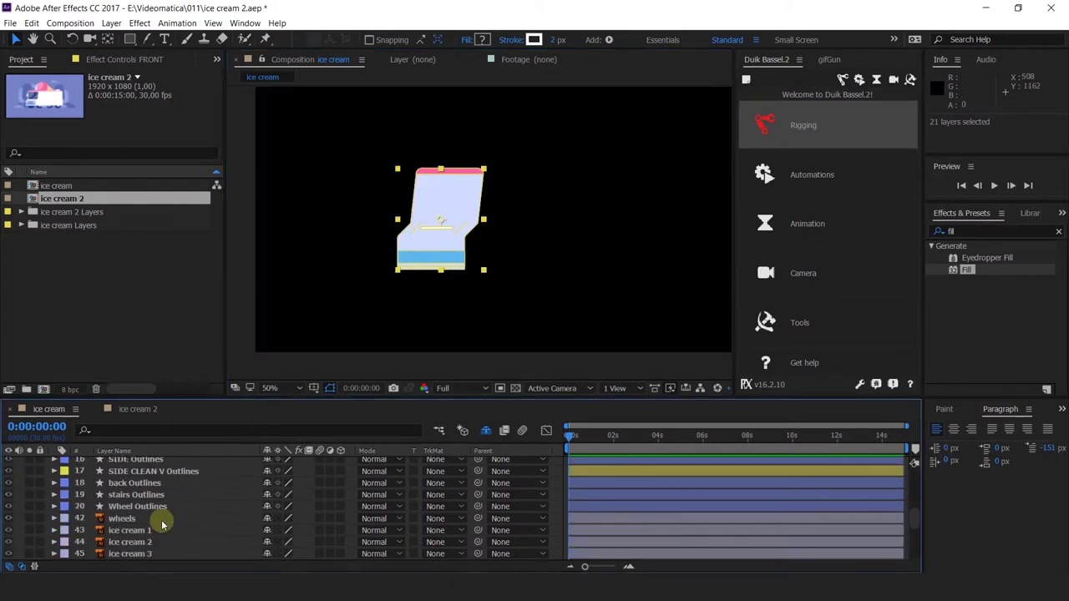
{"action": "left_click", "coordinate": [136, 471]}
{"action": "left_click", "coordinate": [39, 472]}
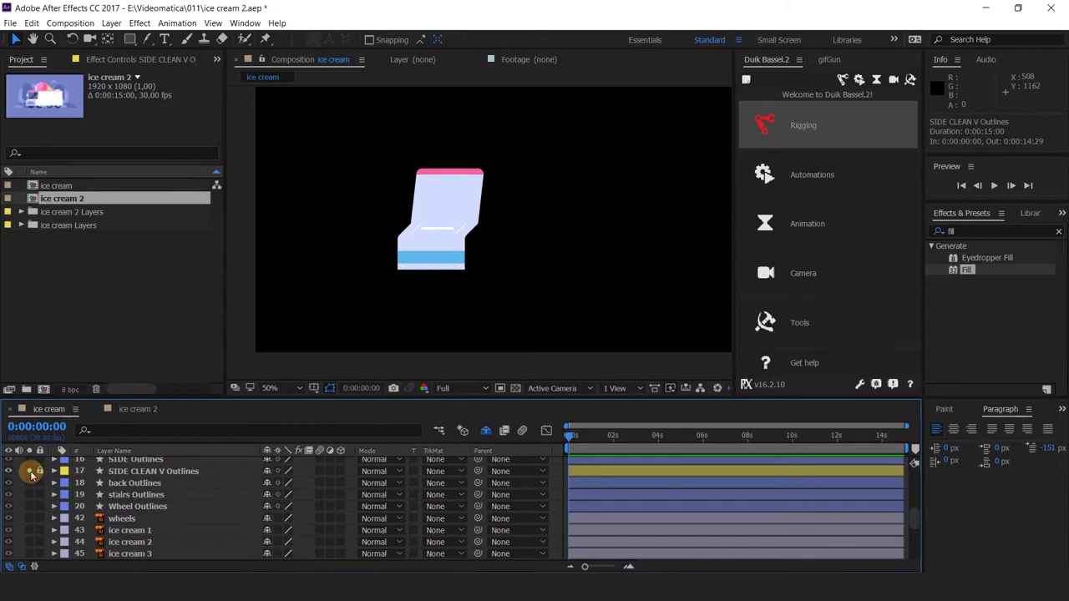
{"action": "left_click", "coordinate": [29, 471]}
{"action": "left_click", "coordinate": [127, 471]}
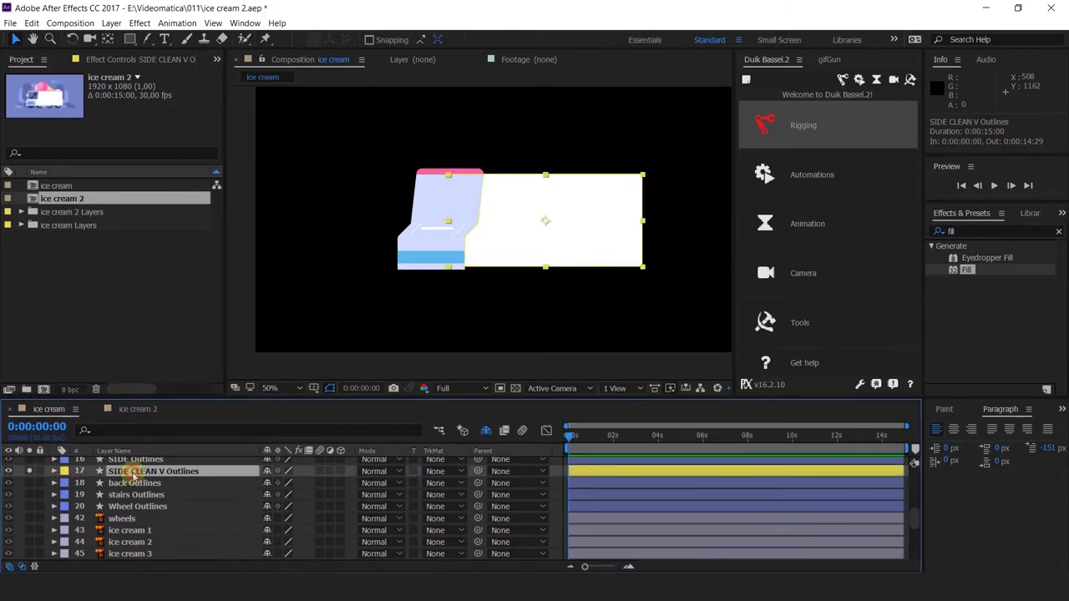
Add a Path keyframe at 0:00:00:00 to Path 1 in Group 1 of the SIDE CLEAN V Outlines layer.
{"action": "scroll", "coordinate": [525, 252], "scroll_direction": "up", "scroll_amount": 2}
{"action": "left_click_drag", "start_coordinate": [562, 224], "coordinate": [501, 242]}
{"action": "scroll", "coordinate": [548, 272], "scroll_direction": "down", "scroll_amount": 1}
{"action": "key", "text": "v"}
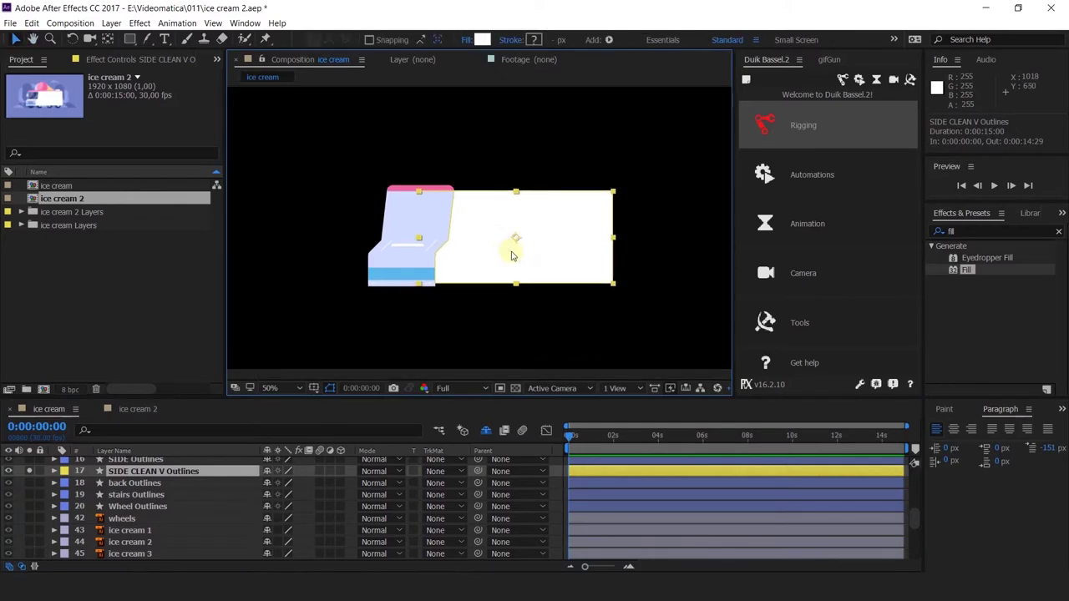
{"action": "left_click", "coordinate": [54, 471]}
{"action": "left_click", "coordinate": [66, 483]}
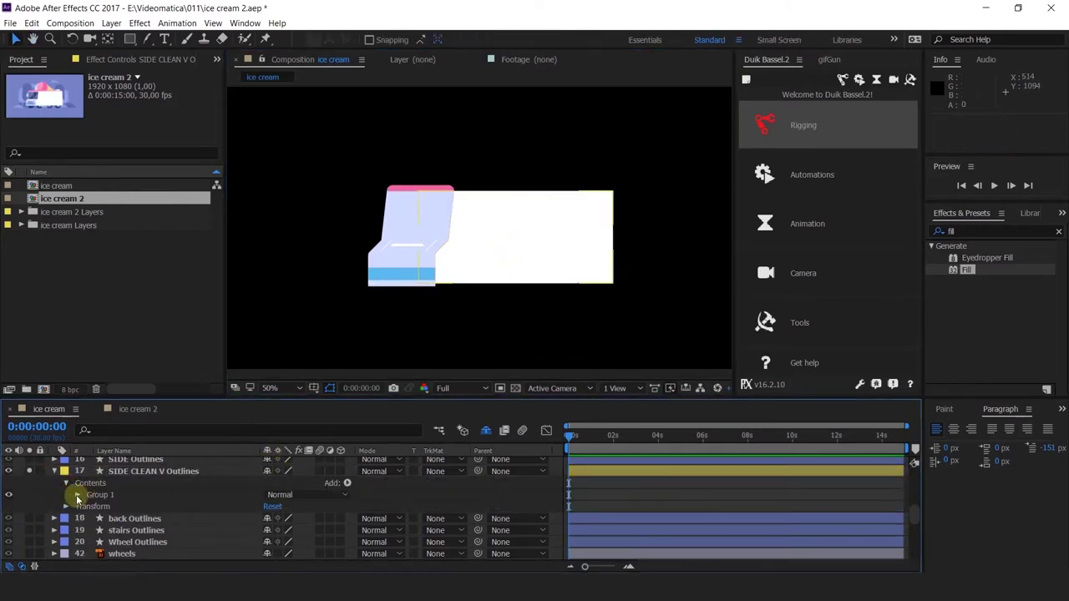
{"action": "left_click", "coordinate": [78, 494]}
{"action": "left_click", "coordinate": [111, 507]}
{"action": "left_click", "coordinate": [90, 507]}
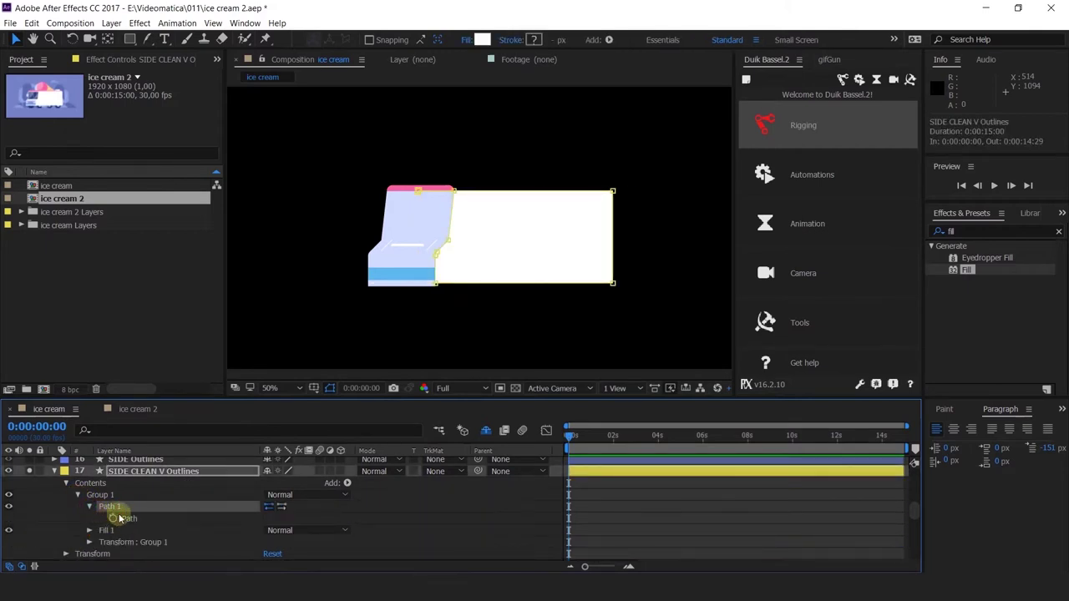
{"action": "left_click", "coordinate": [115, 519]}
Expand the FRONT layer's contents and hide Group 1, Group 2 and Group 3.
{"action": "scroll", "coordinate": [115, 521], "scroll_direction": "up", "scroll_amount": 3}
{"action": "scroll", "coordinate": [115, 520], "scroll_direction": "up", "scroll_amount": 3}
{"action": "scroll", "coordinate": [115, 513], "scroll_direction": "down", "scroll_amount": 3}
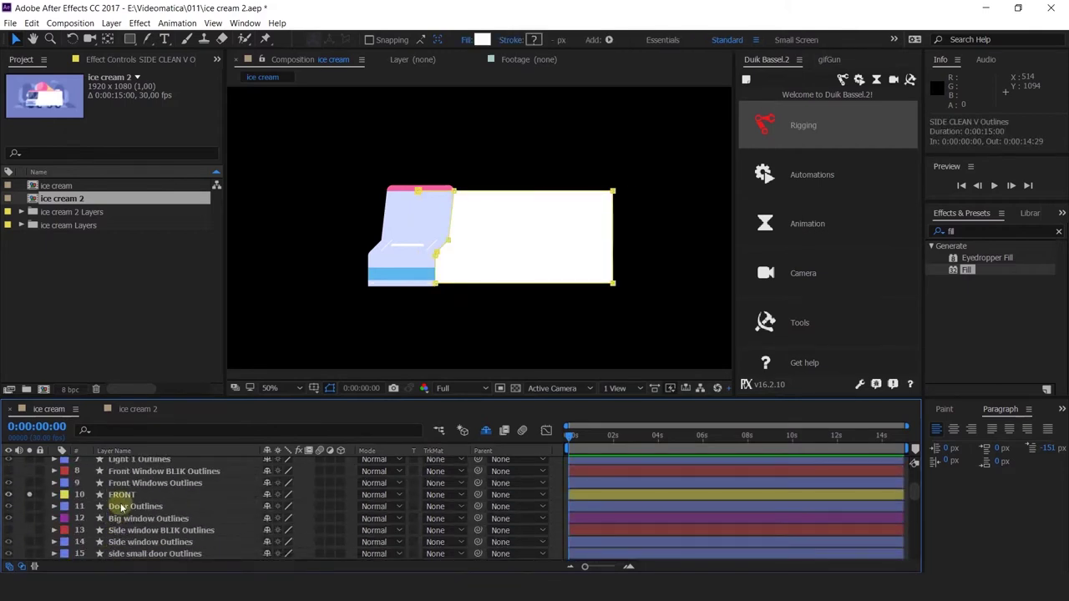
{"action": "left_click", "coordinate": [121, 495]}
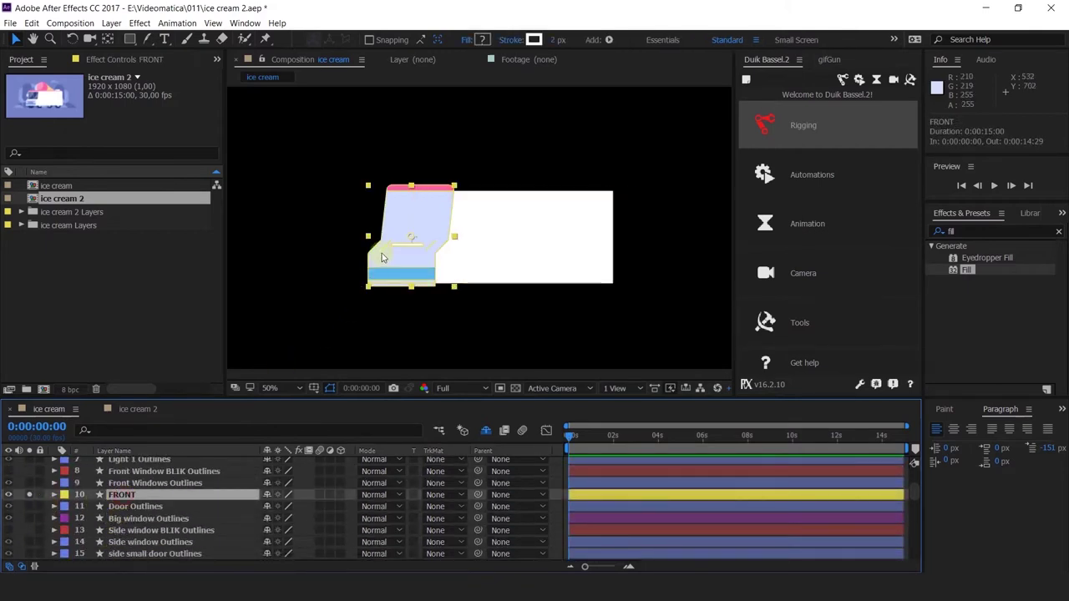
{"action": "left_click", "coordinate": [54, 495]}
{"action": "left_click", "coordinate": [66, 507]}
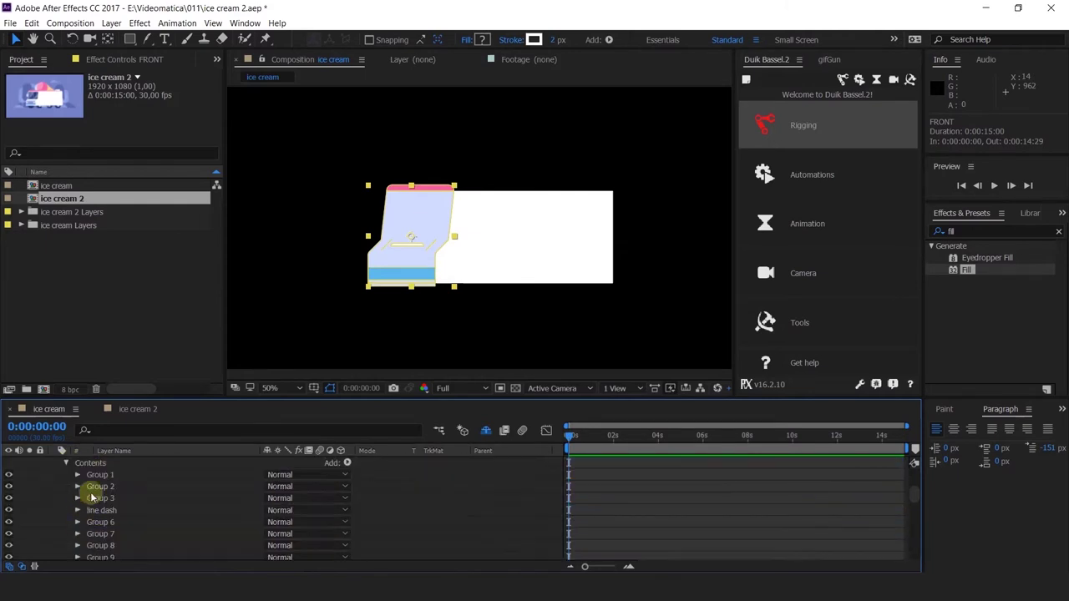
{"action": "left_click", "coordinate": [113, 475]}
{"action": "scroll", "coordinate": [424, 240], "scroll_direction": "up", "scroll_amount": 4}
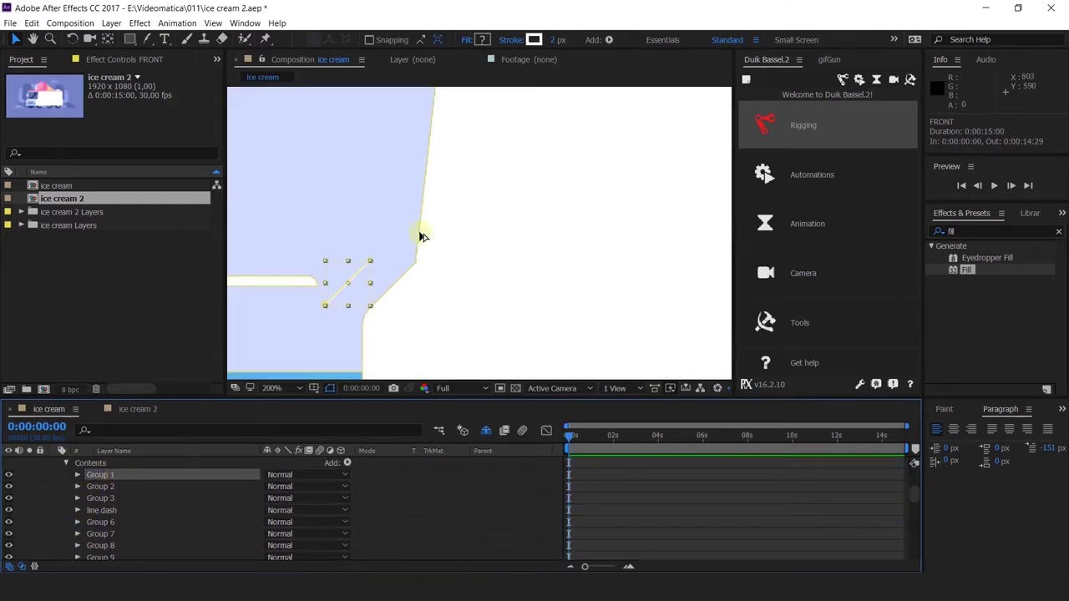
{"action": "scroll", "coordinate": [418, 232], "scroll_direction": "down", "scroll_amount": 2}
{"action": "left_click", "coordinate": [100, 498], "text": "shift"}
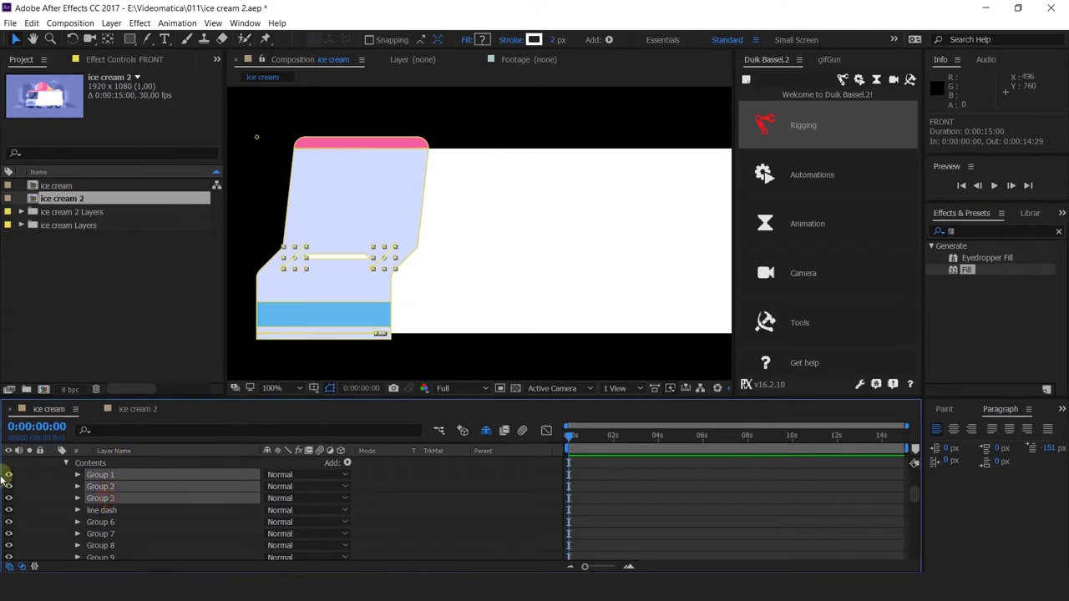
{"action": "left_click_drag", "start_coordinate": [9, 475], "coordinate": [8, 498]}
Hide the blue stripe shape, Group 9, in the FRONT layer.
{"action": "left_click", "coordinate": [362, 315]}
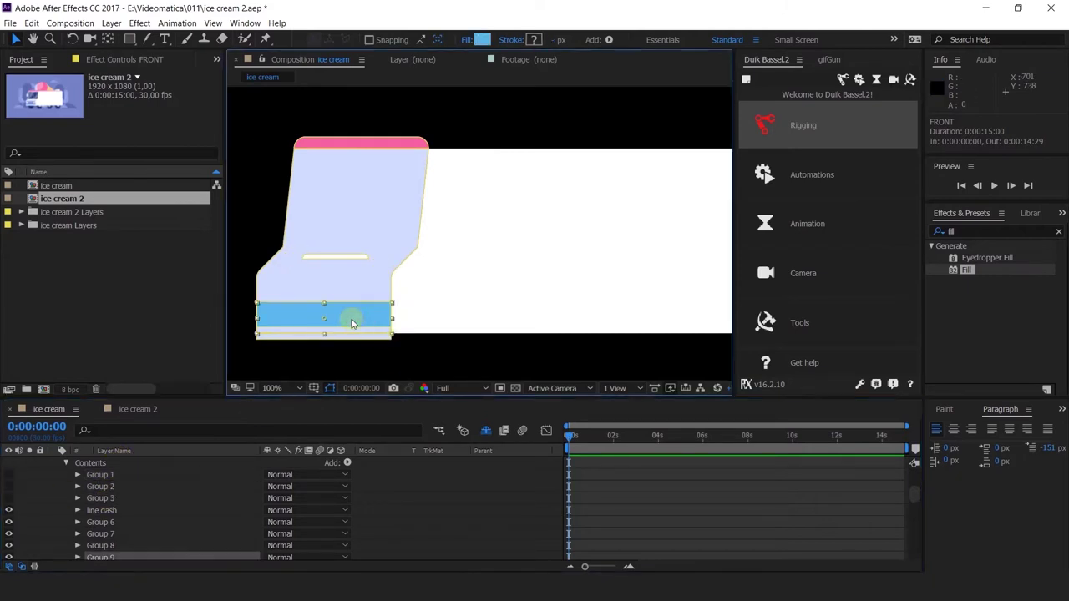
{"action": "scroll", "coordinate": [94, 507], "scroll_direction": "down", "scroll_amount": 2}
{"action": "left_click", "coordinate": [8, 521]}
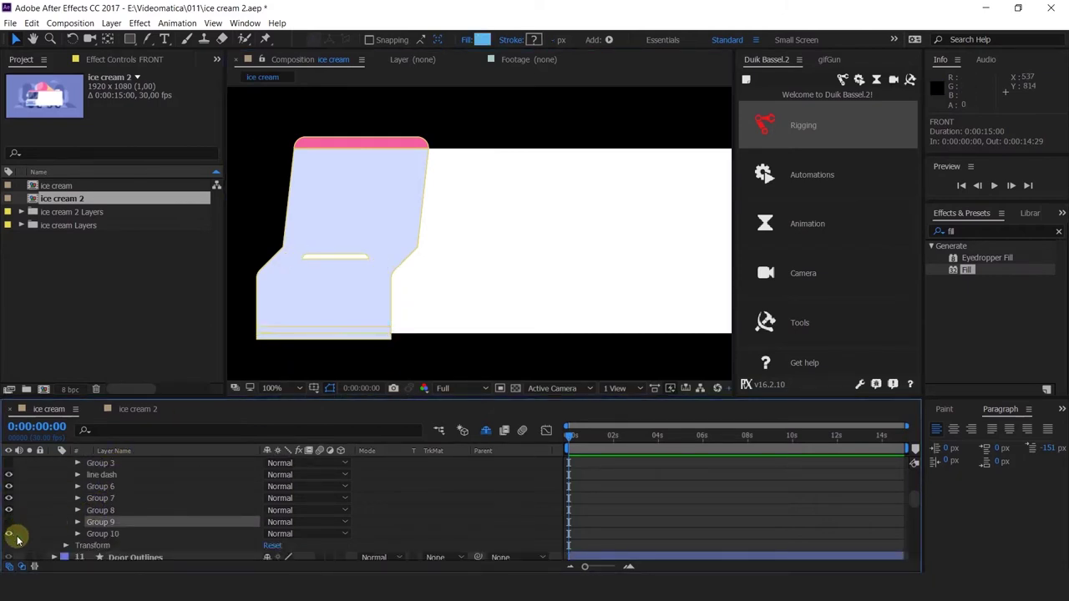
Identify Group 10 by toggling its visibility, and add a Path keyframe to its Path 1 at 0:00:00:00.
{"action": "left_click", "coordinate": [102, 535]}
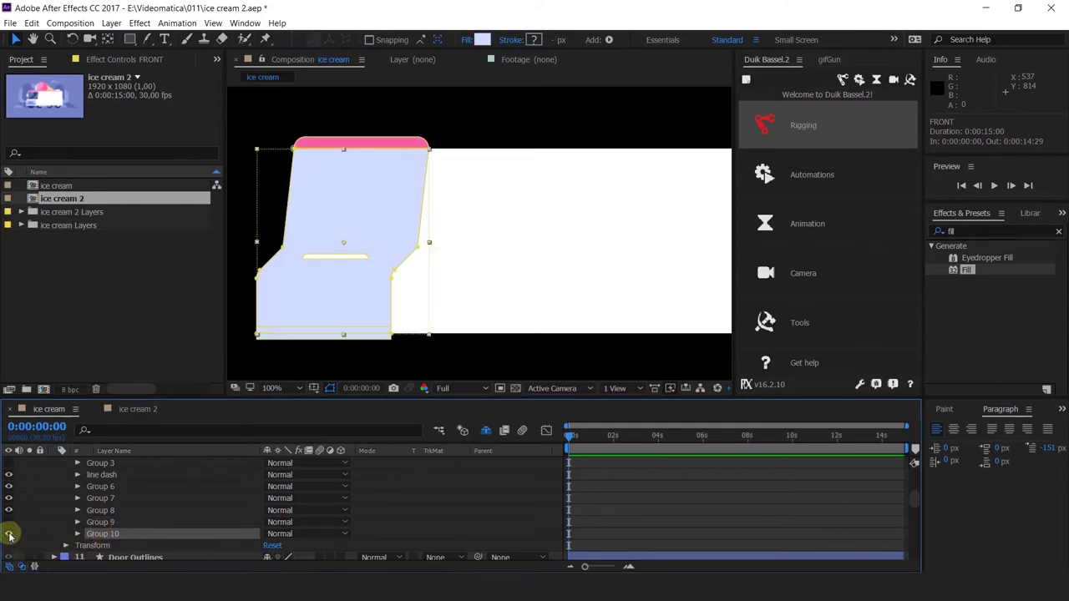
{"action": "left_click", "coordinate": [8, 534]}
{"action": "left_click", "coordinate": [9, 535]}
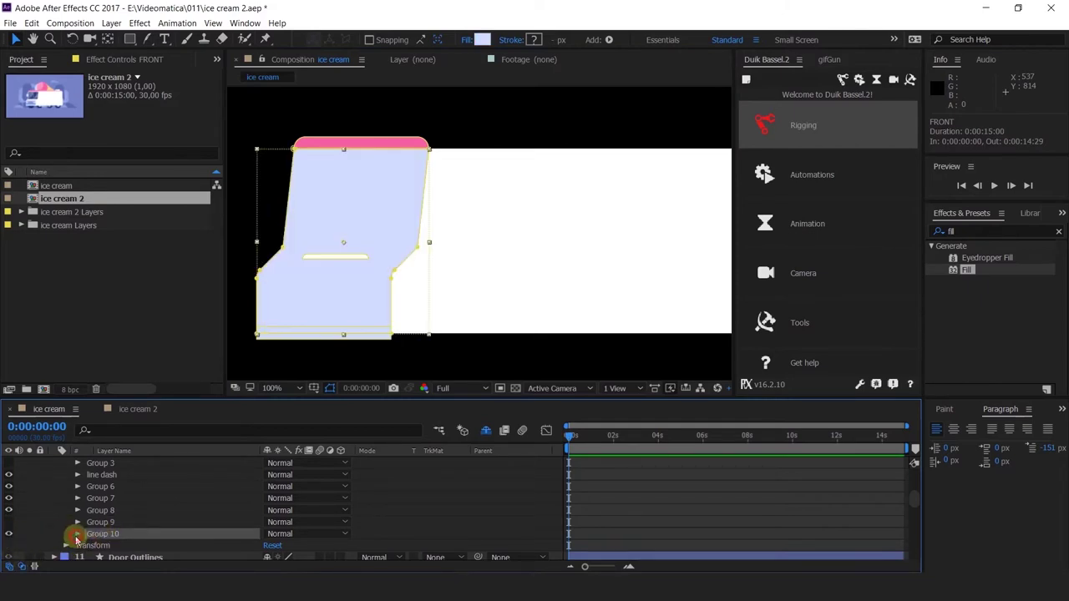
{"action": "left_click", "coordinate": [78, 534]}
{"action": "left_click", "coordinate": [112, 542]}
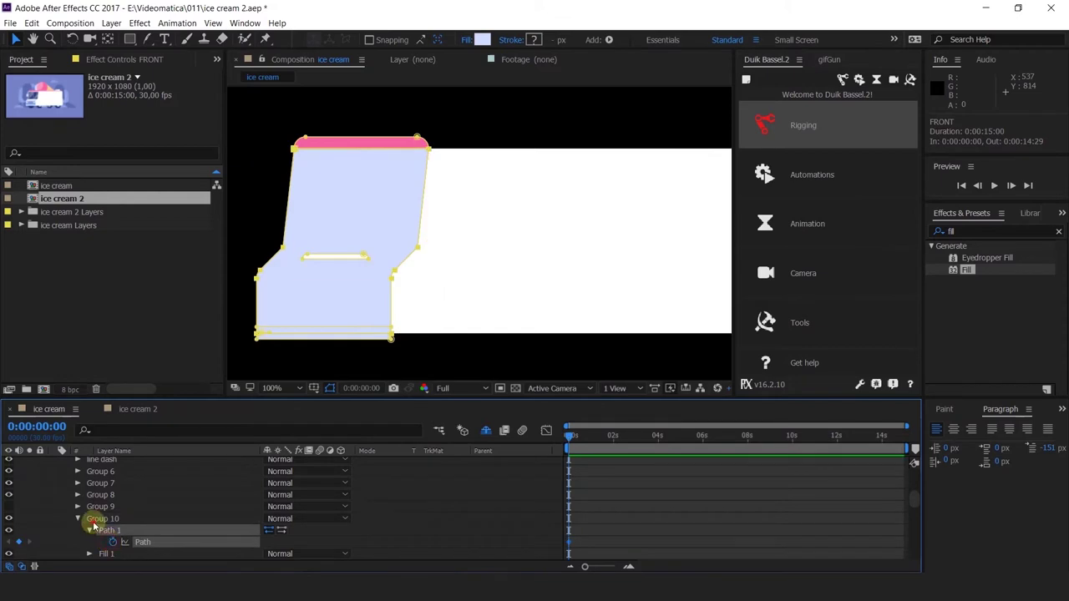
Rename Group 10 in the FRONT layer as MAIN FRONT and collapse it.
{"action": "left_click", "coordinate": [95, 519]}
{"action": "key", "text": "Return"}
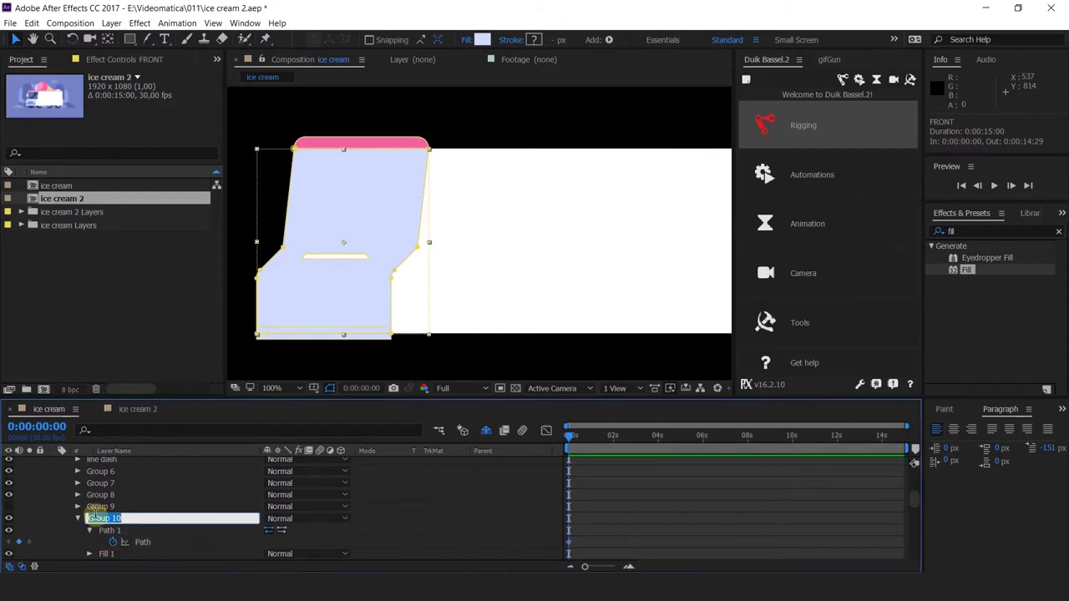
{"action": "type", "text": "MAin"}
{"action": "type", "text": "IN F"}
{"action": "type", "text": "RONT"}
{"action": "key", "text": "Return"}
{"action": "left_click", "coordinate": [77, 518]}
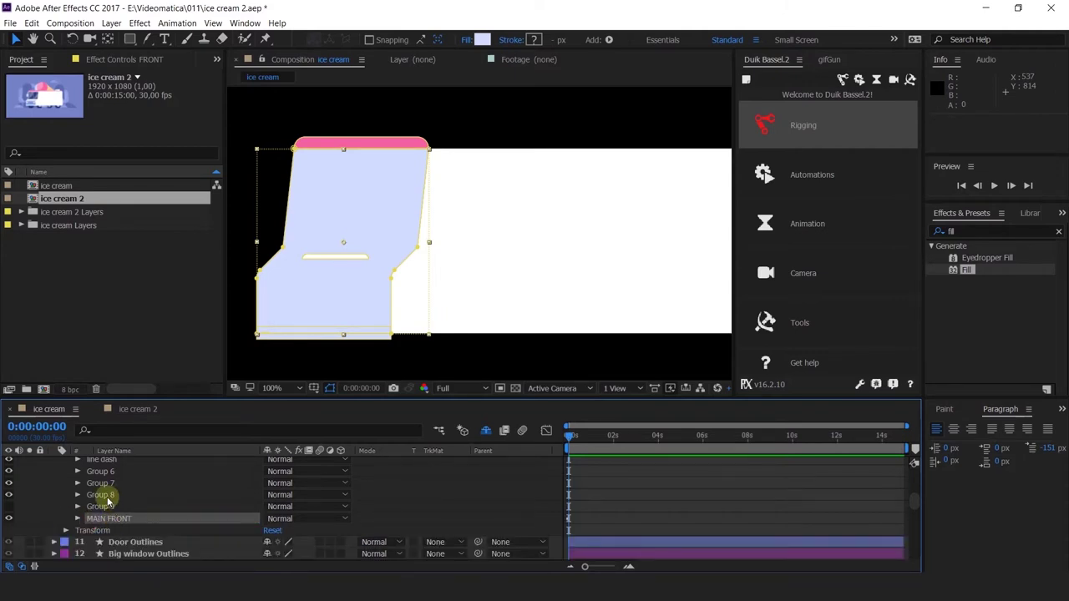
Hide the line dash, Group 6 and Group 7 shapes in the FRONT layer.
{"action": "left_click", "coordinate": [311, 257]}
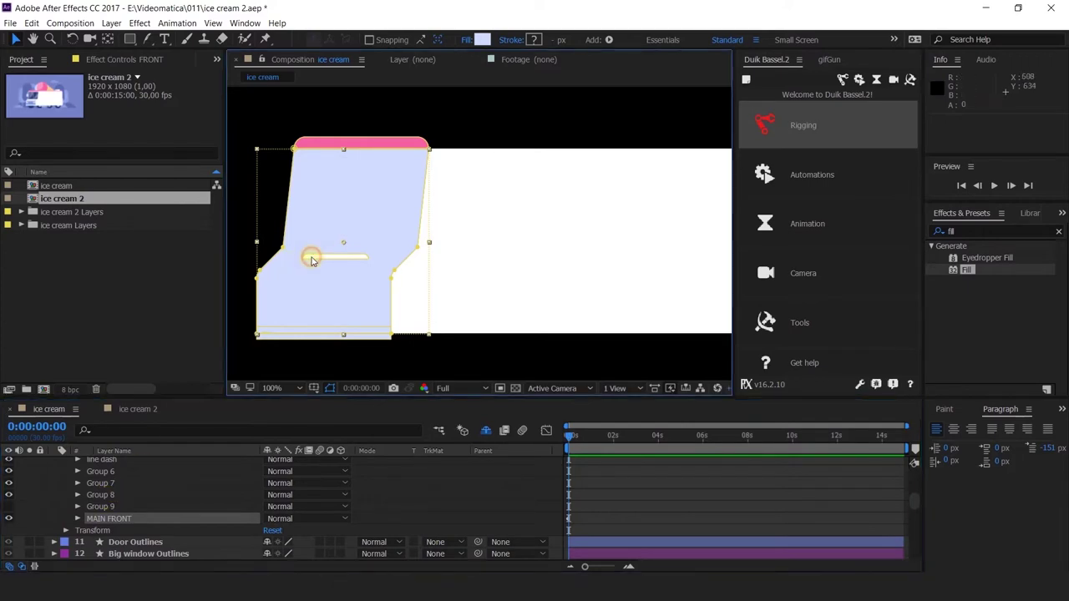
{"action": "left_click", "coordinate": [83, 482]}
{"action": "left_click", "coordinate": [353, 136]}
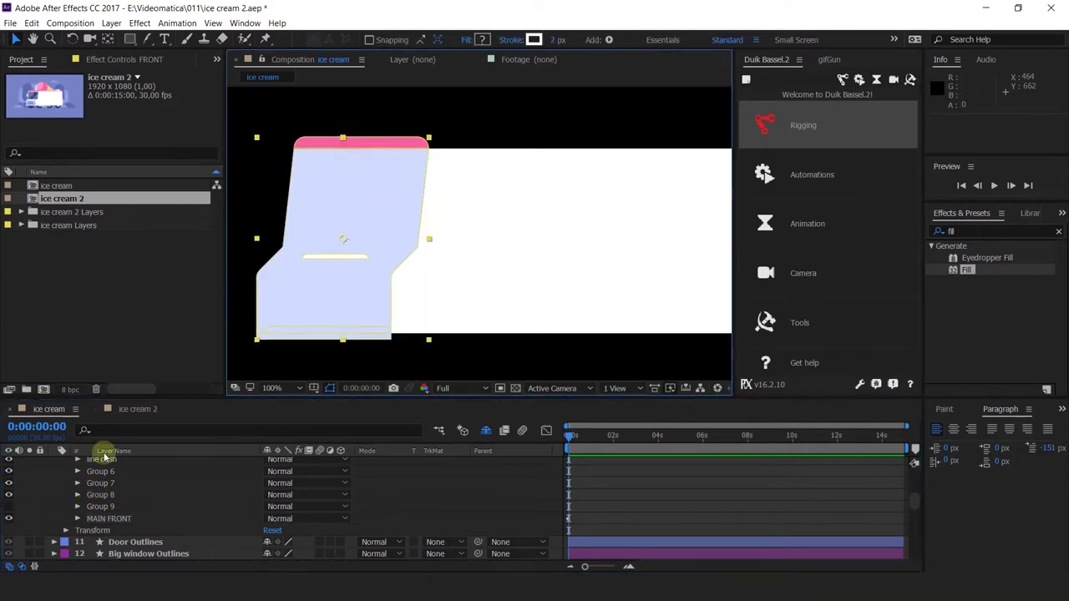
{"action": "scroll", "coordinate": [100, 501], "scroll_direction": "up", "scroll_amount": 3}
{"action": "left_click", "coordinate": [99, 506]}
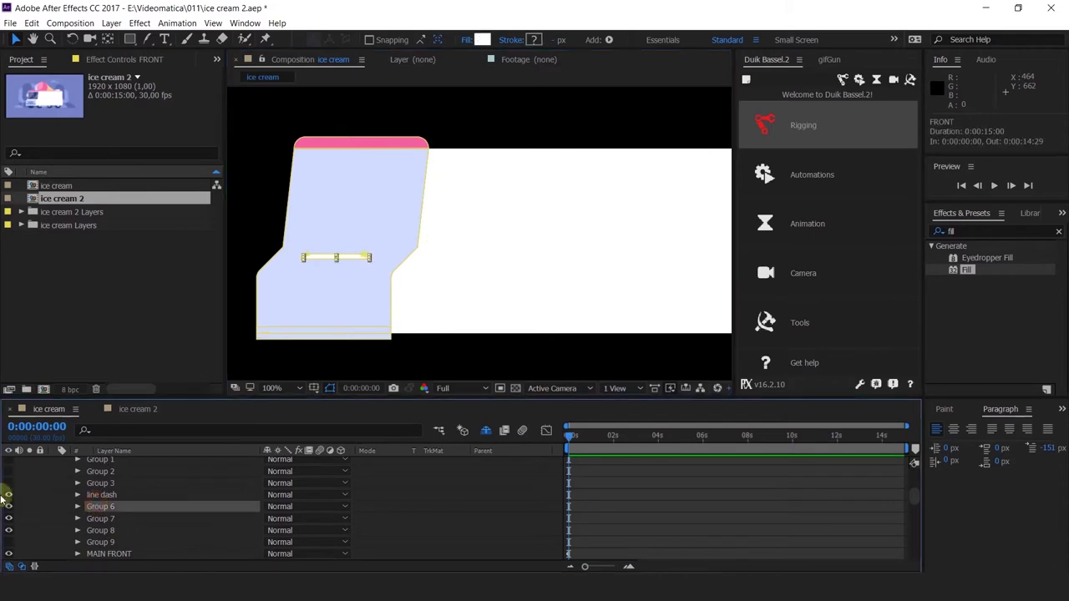
{"action": "left_click", "coordinate": [9, 495]}
{"action": "left_click", "coordinate": [9, 507]}
{"action": "left_click", "coordinate": [9, 518]}
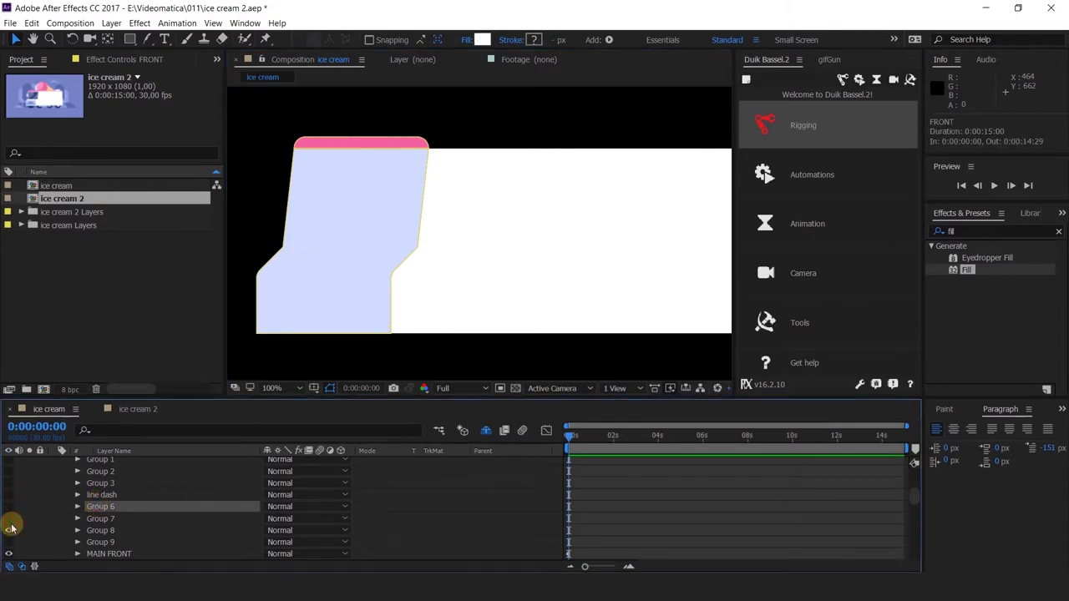
Hide the pink strip shape, Group 8, in the FRONT layer and reveal only that layer's keyframed Path property.
{"action": "left_click", "coordinate": [9, 530]}
{"action": "scroll", "coordinate": [527, 197], "scroll_direction": "down", "scroll_amount": 1}
{"action": "left_click_drag", "start_coordinate": [526, 208], "coordinate": [512, 221]}
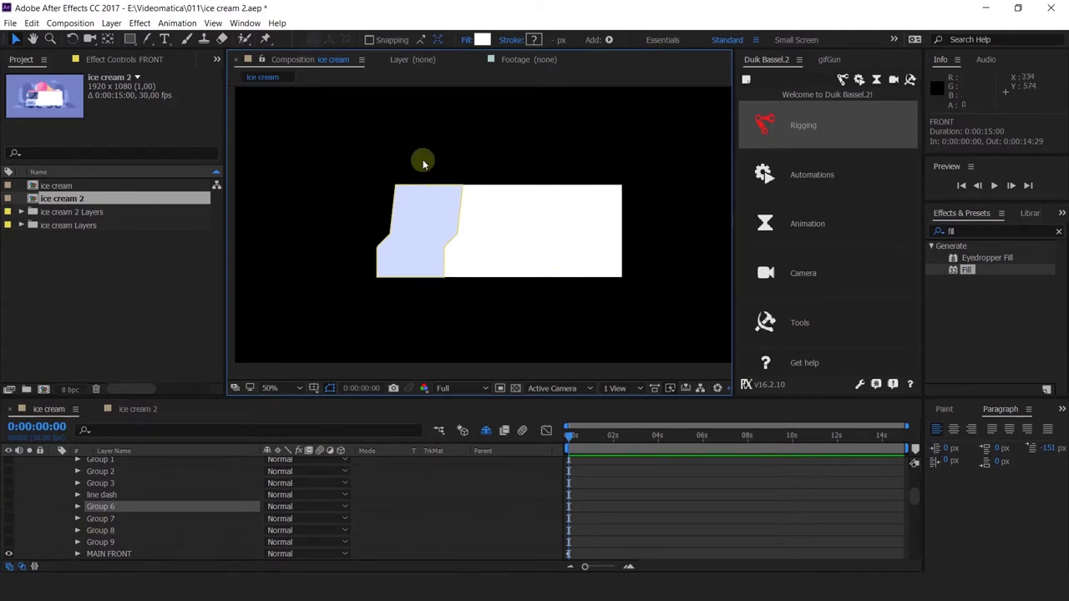
{"action": "scroll", "coordinate": [125, 539], "scroll_direction": "down", "scroll_amount": 3}
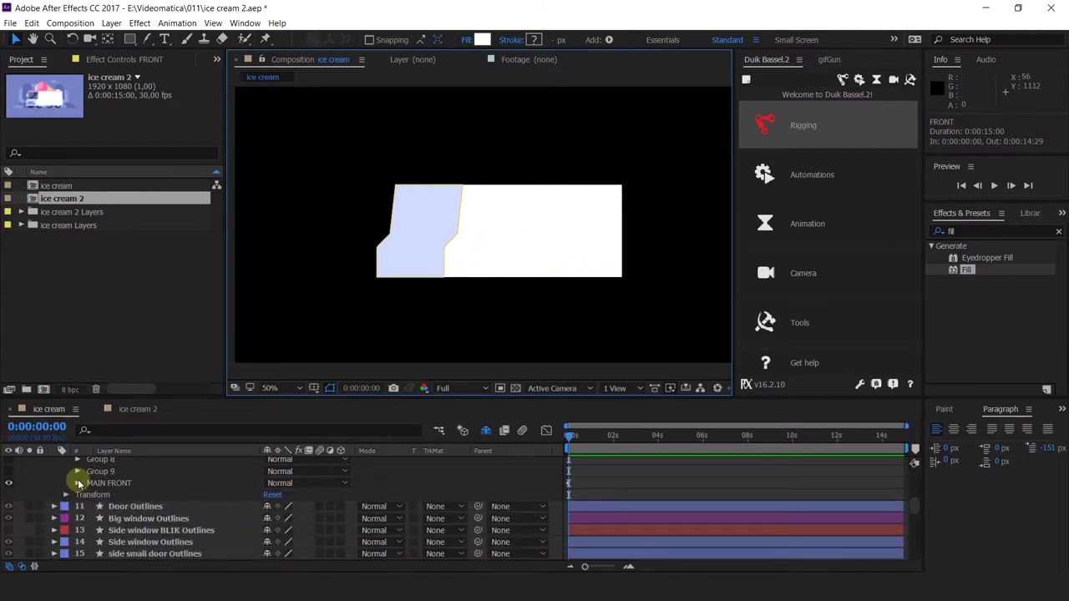
{"action": "left_click", "coordinate": [77, 482]}
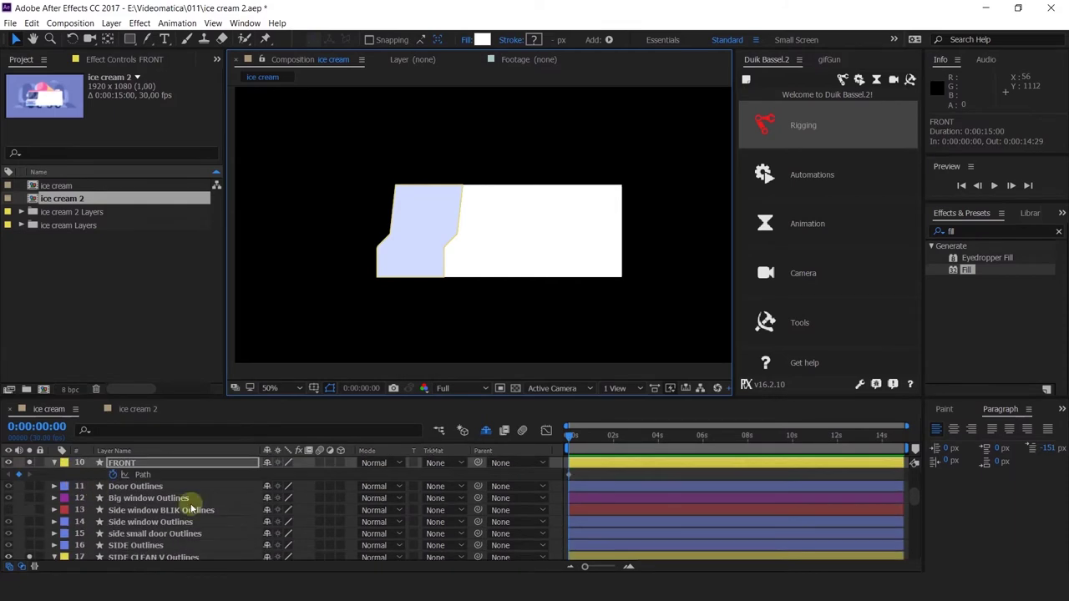
{"action": "scroll", "coordinate": [266, 522], "scroll_direction": "up", "scroll_amount": 5}
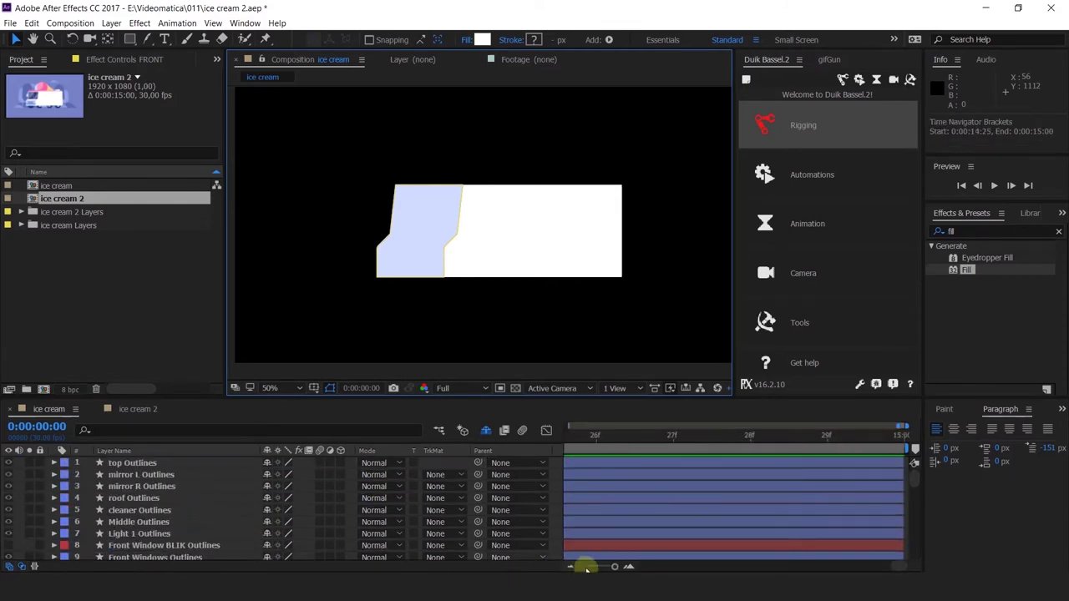
{"action": "left_click_drag", "start_coordinate": [614, 567], "coordinate": [582, 568]}
{"action": "scroll", "coordinate": [615, 529], "scroll_direction": "down", "scroll_amount": 7}
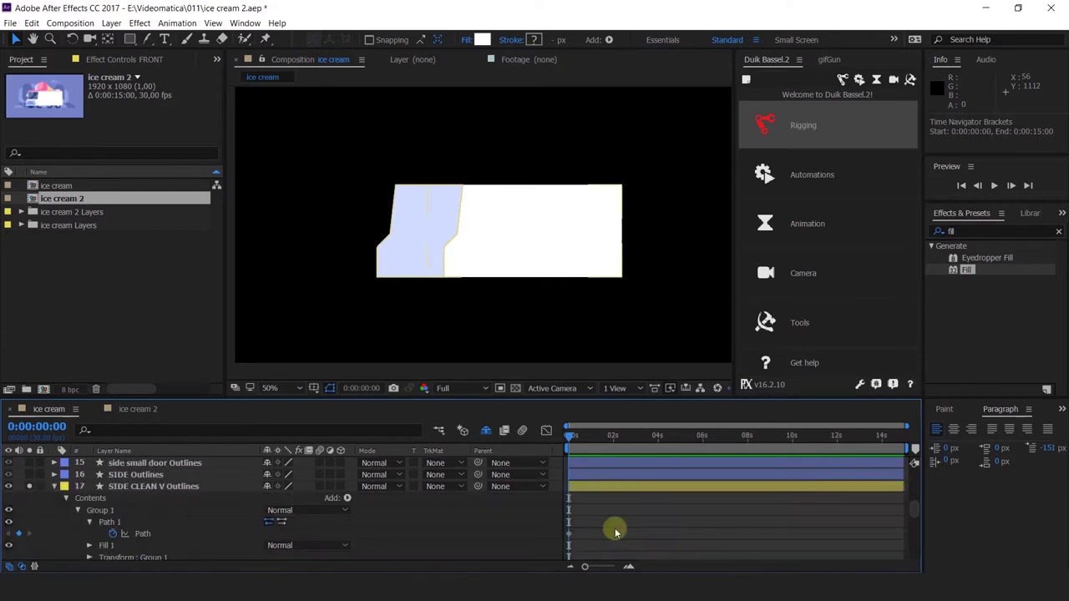
{"action": "scroll", "coordinate": [615, 530], "scroll_direction": "up", "scroll_amount": 1}
{"action": "scroll", "coordinate": [614, 529], "scroll_direction": "down", "scroll_amount": 1}
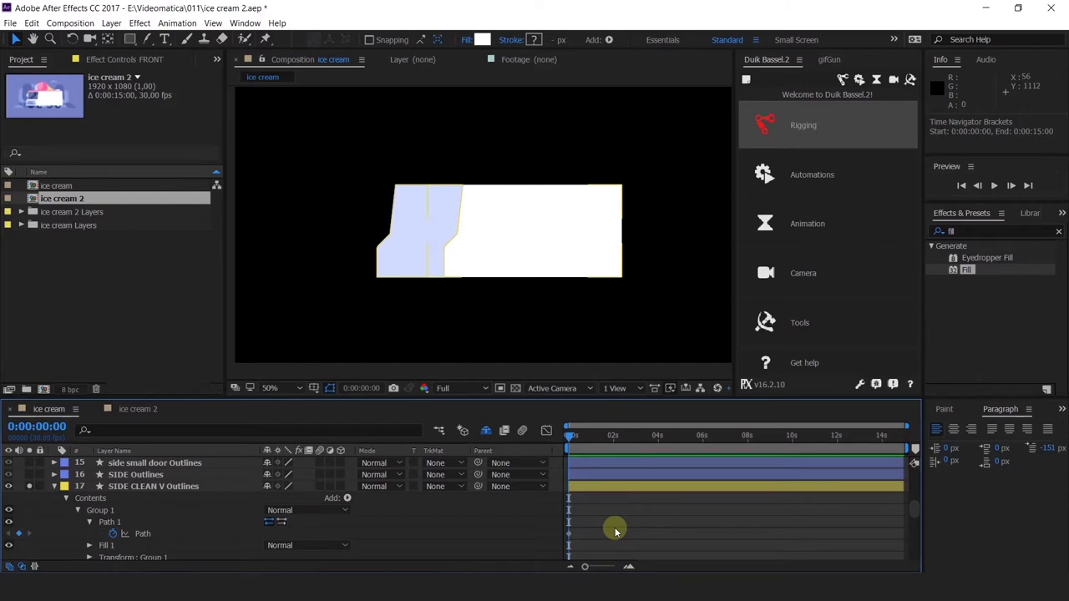
{"action": "key", "text": "ctrl+space"}
{"action": "key", "text": "Escape"}
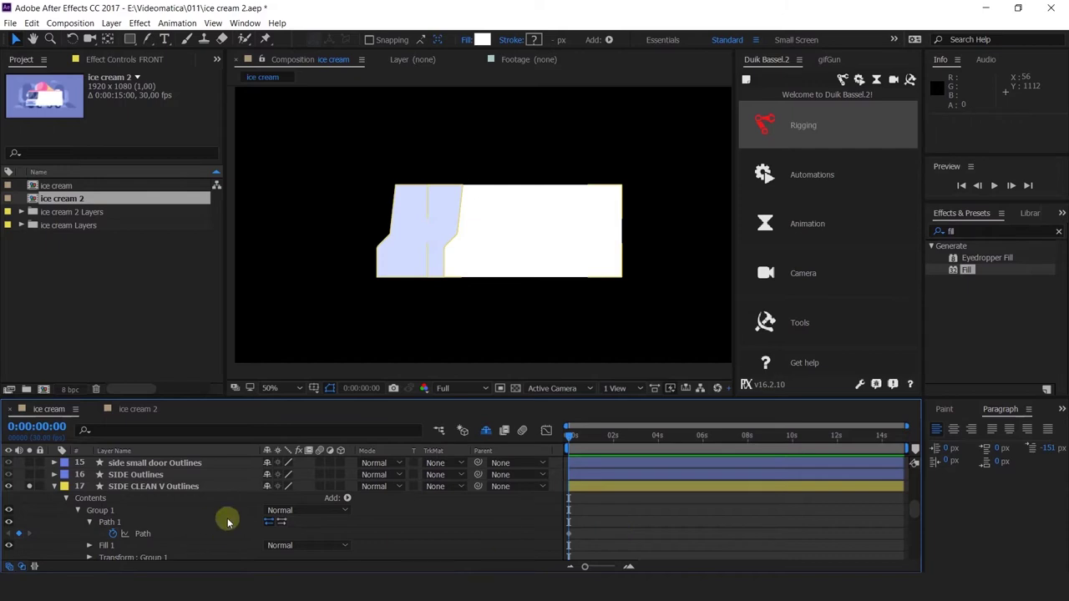
Add a second Path keyframe at 0:00:01:00 to Path 1 of Group 1 in the SIDE CLEAN V Outlines layer.
{"action": "scroll", "coordinate": [616, 470], "scroll_direction": "up", "scroll_amount": 3}
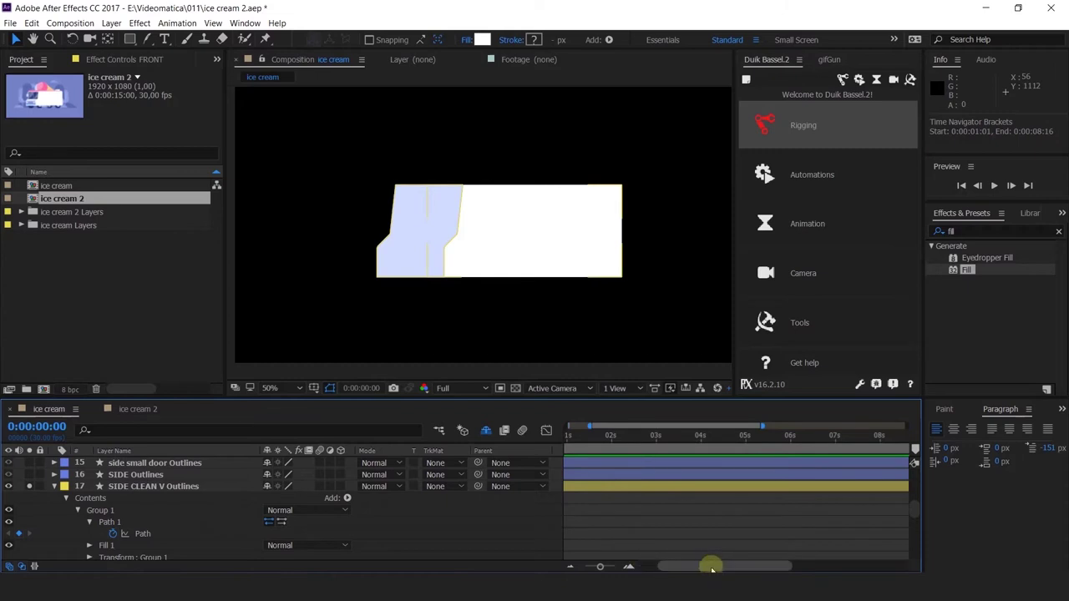
{"action": "left_click_drag", "start_coordinate": [711, 567], "coordinate": [666, 567]}
{"action": "scroll", "coordinate": [607, 438], "scroll_direction": "up", "scroll_amount": 3}
{"action": "key", "text": "="}
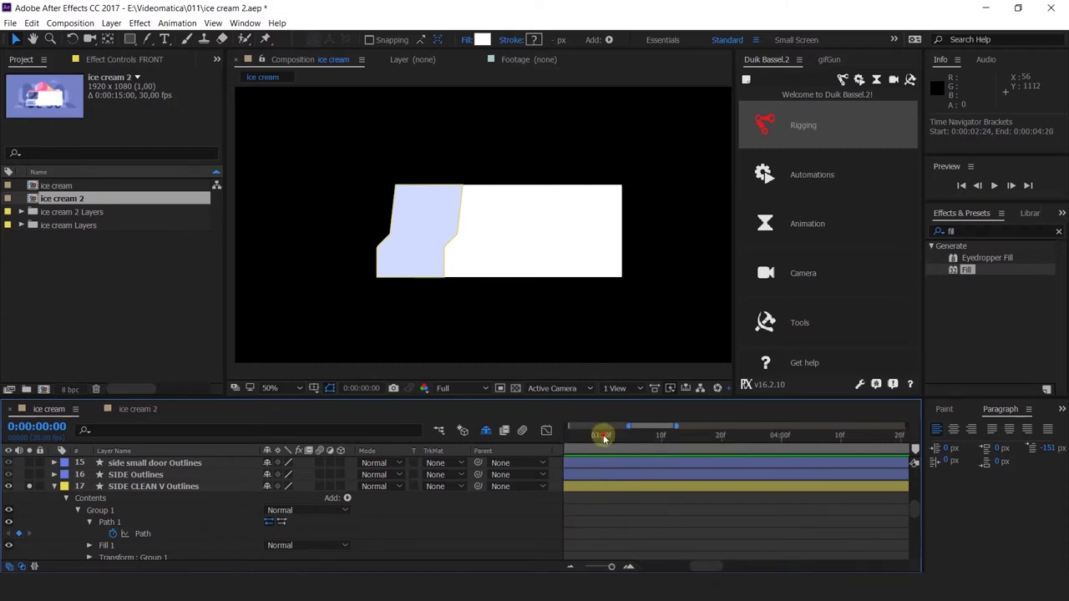
{"action": "left_click_drag", "start_coordinate": [602, 437], "coordinate": [661, 447]}
{"action": "key", "text": "-"}
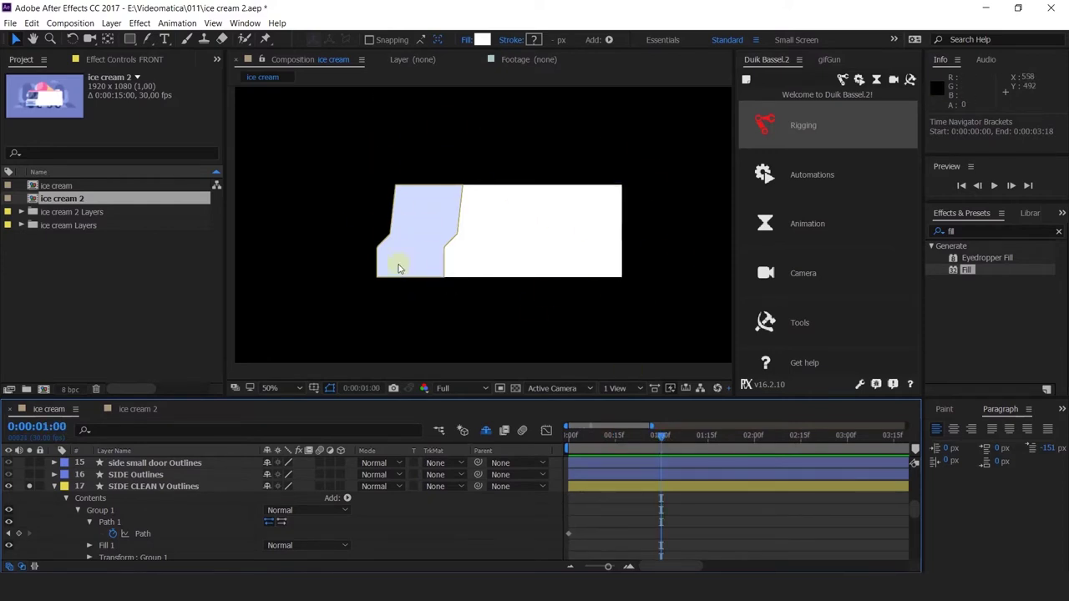
{"action": "left_click", "coordinate": [18, 534]}
{"action": "scroll", "coordinate": [600, 524], "scroll_direction": "down", "scroll_amount": 2}
{"action": "scroll", "coordinate": [599, 524], "scroll_direction": "up", "scroll_amount": 3}
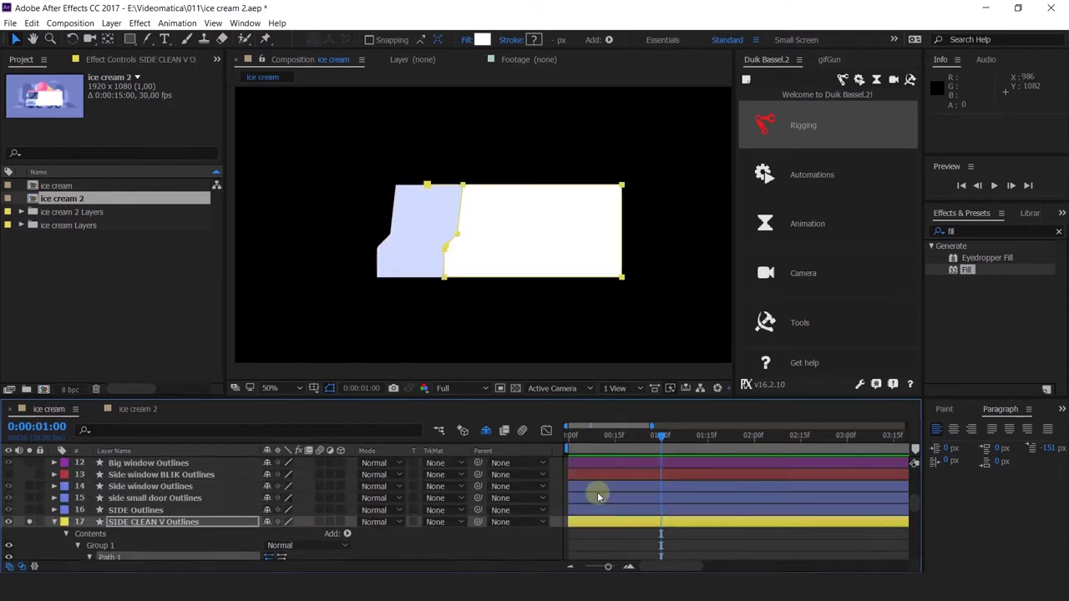
Compare the side shape at the 0:00:00:00 and 0:00:01:00 Path keyframes.
{"action": "left_click", "coordinate": [571, 435]}
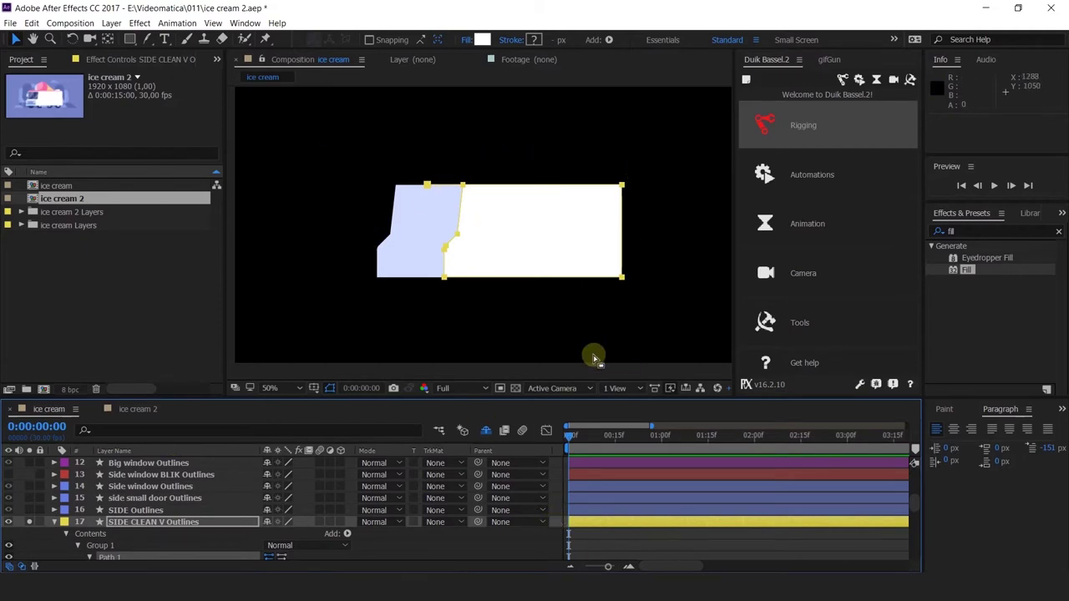
{"action": "left_click", "coordinate": [663, 442]}
{"action": "scroll", "coordinate": [662, 467], "scroll_direction": "down", "scroll_amount": 5}
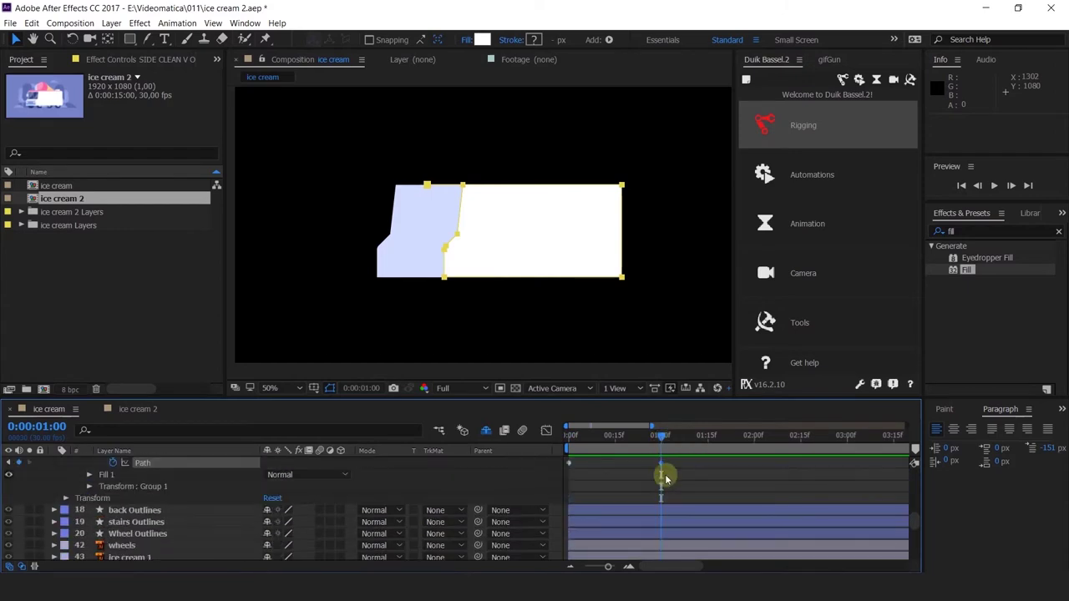
Try the side shape's second Path keyframe at 0:00:00:16 and return it to 0:00:01:00.
{"action": "left_click", "coordinate": [660, 464]}
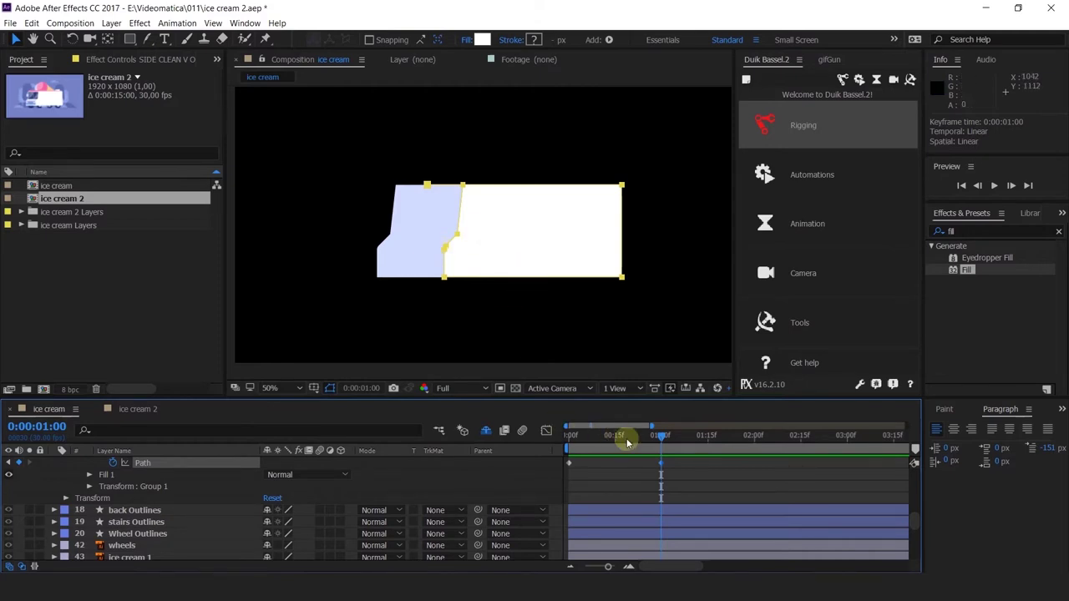
{"action": "left_click_drag", "start_coordinate": [660, 463], "coordinate": [548, 433]}
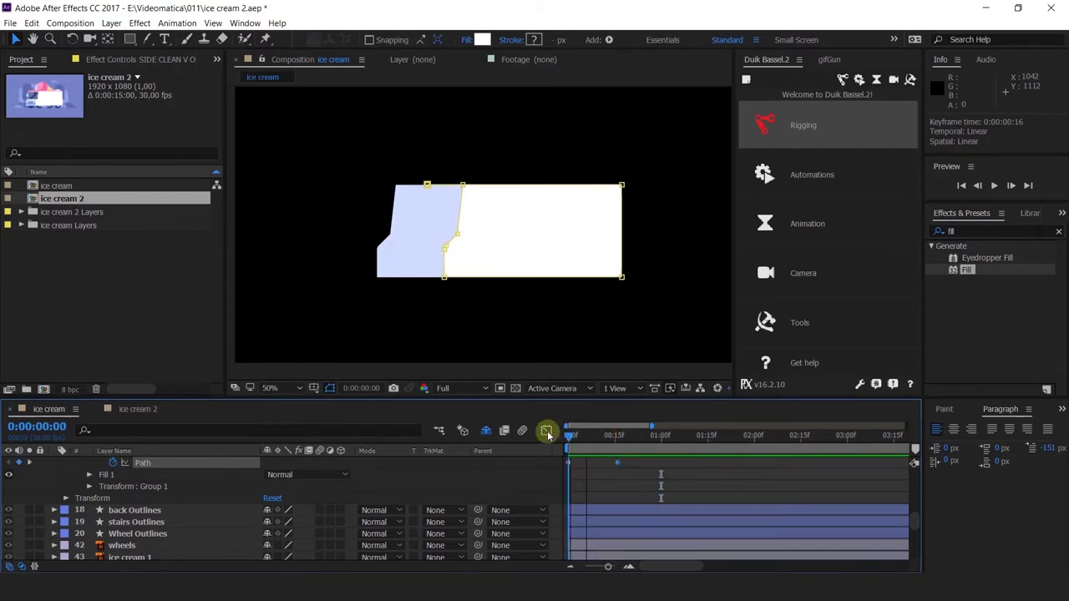
{"action": "key", "text": "equal"}
{"action": "key", "text": "equal"}
{"action": "left_click_drag", "start_coordinate": [766, 463], "coordinate": [753, 482]}
{"action": "scroll", "coordinate": [582, 473], "scroll_direction": "down", "scroll_amount": 2}
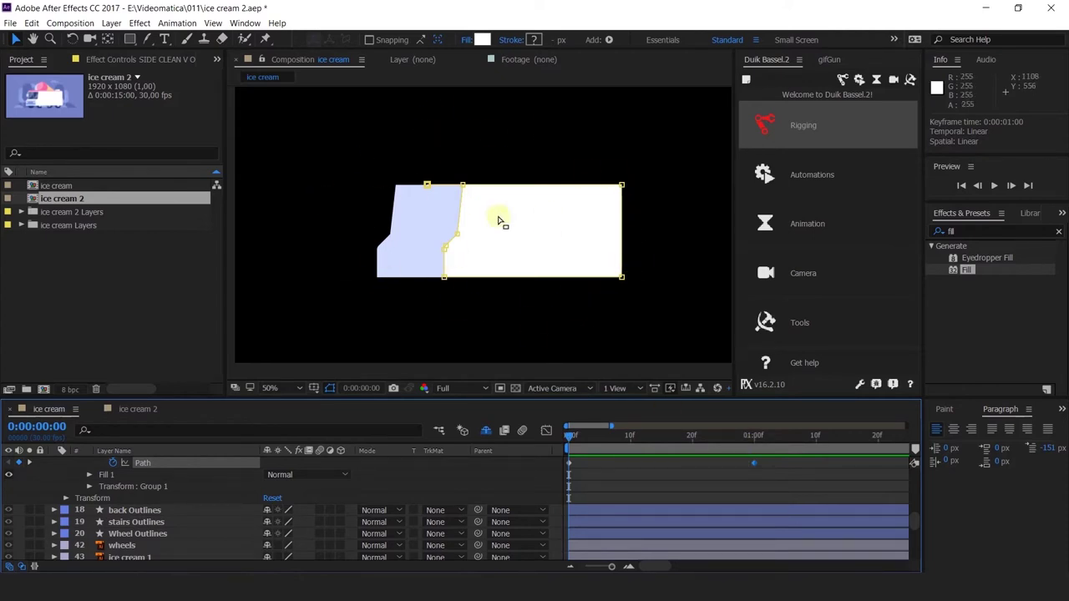
Add a Path keyframe at 0:00:01:00 to the MAIN FRONT shape in the FRONT layer.
{"action": "left_click", "coordinate": [755, 462]}
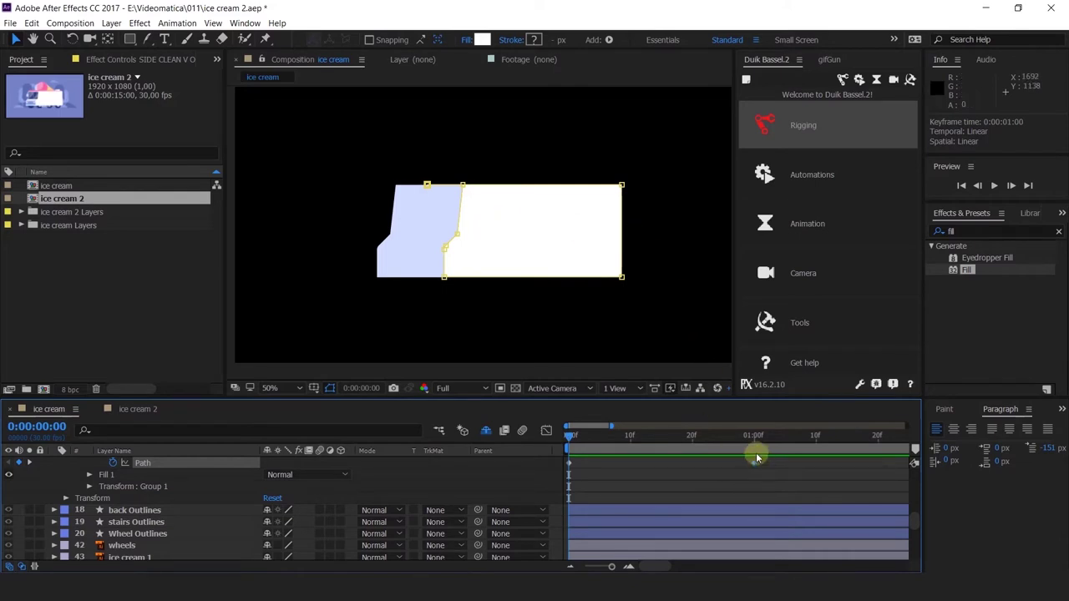
{"action": "left_click", "coordinate": [755, 441]}
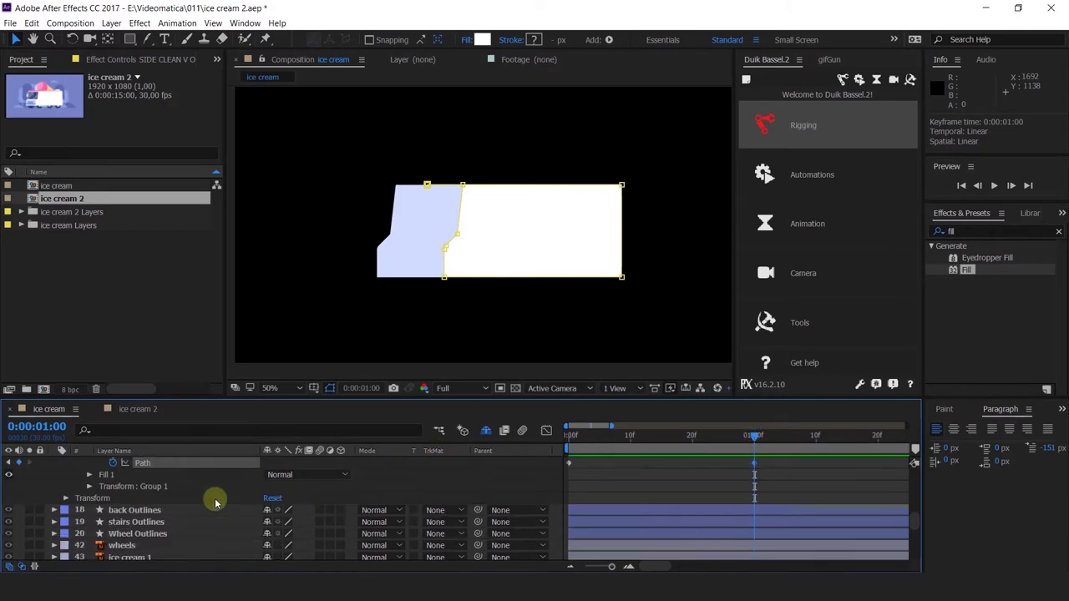
{"action": "scroll", "coordinate": [192, 519], "scroll_direction": "down", "scroll_amount": 10}
{"action": "scroll", "coordinate": [192, 525], "scroll_direction": "up", "scroll_amount": 15}
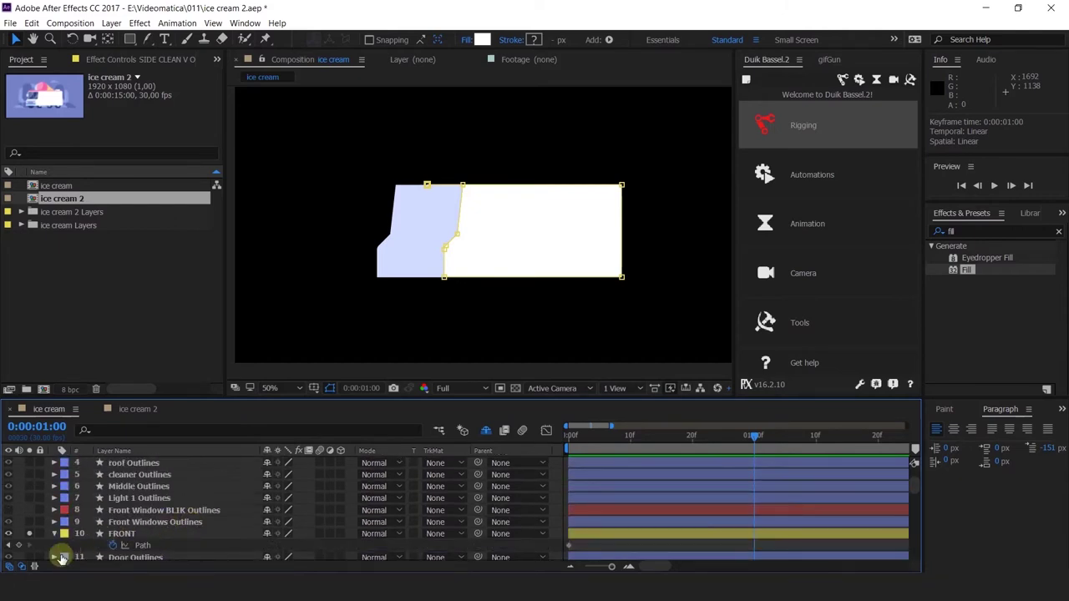
{"action": "left_click", "coordinate": [19, 544]}
Try to move the front shape's left-edge vertices inward and undo the path edit.
{"action": "scroll", "coordinate": [447, 235], "scroll_direction": "up", "scroll_amount": 2}
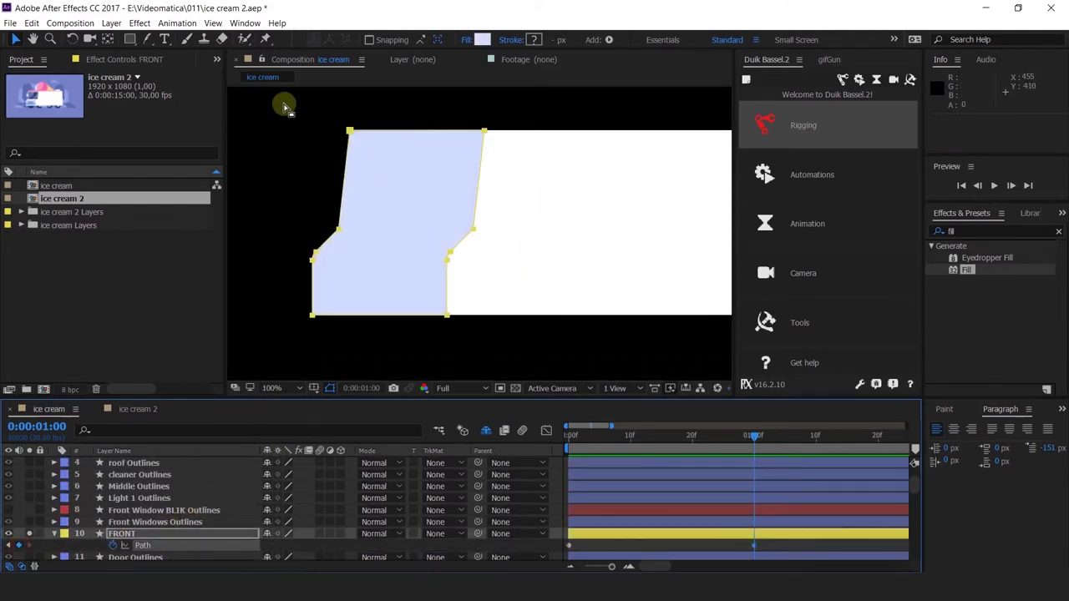
{"action": "left_click_drag", "start_coordinate": [282, 98], "coordinate": [404, 349]}
{"action": "left_click_drag", "start_coordinate": [311, 316], "coordinate": [369, 317]}
{"action": "key", "text": "ctrl+z"}
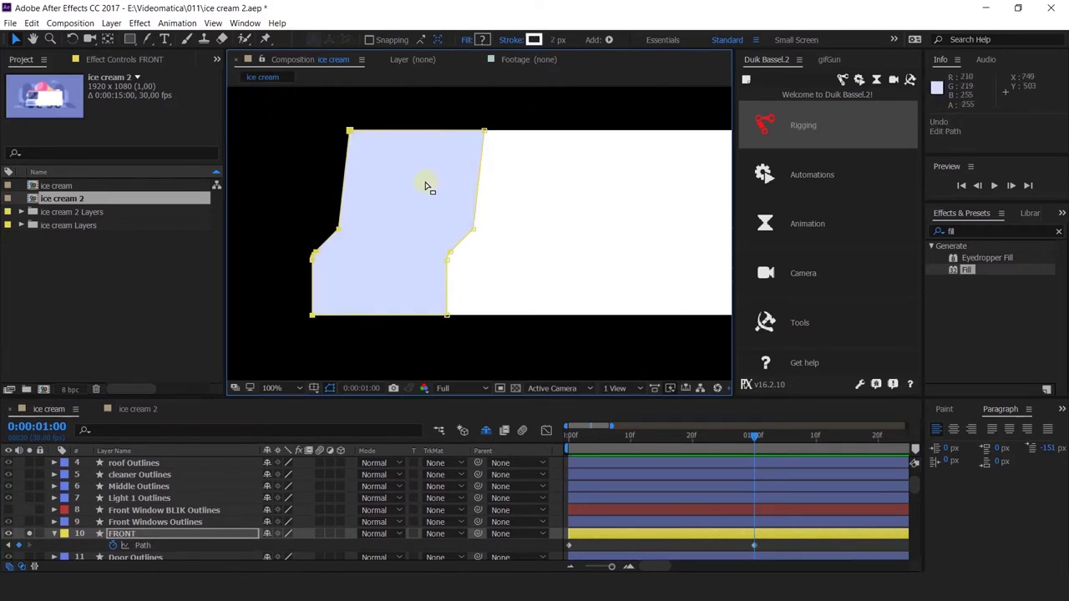
Show the rulers and place a vertical guide at 687 through the middle of the front shape.
{"action": "key", "text": "ctrl+r"}
{"action": "left_click_drag", "start_coordinate": [233, 252], "coordinate": [415, 159]}
Try to move the front path's left-edge and right-edge vertices toward the guide, and undo the path edits.
{"action": "left_click_drag", "start_coordinate": [289, 122], "coordinate": [401, 315]}
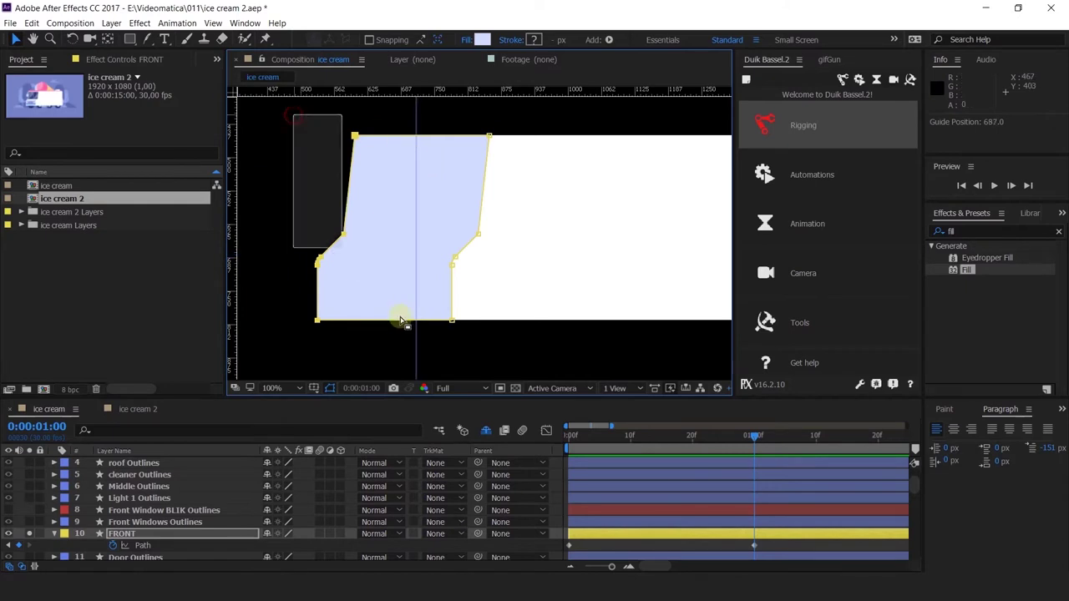
{"action": "left_click_drag", "start_coordinate": [320, 320], "coordinate": [380, 319]}
{"action": "left_click_drag", "start_coordinate": [440, 262], "coordinate": [442, 334]}
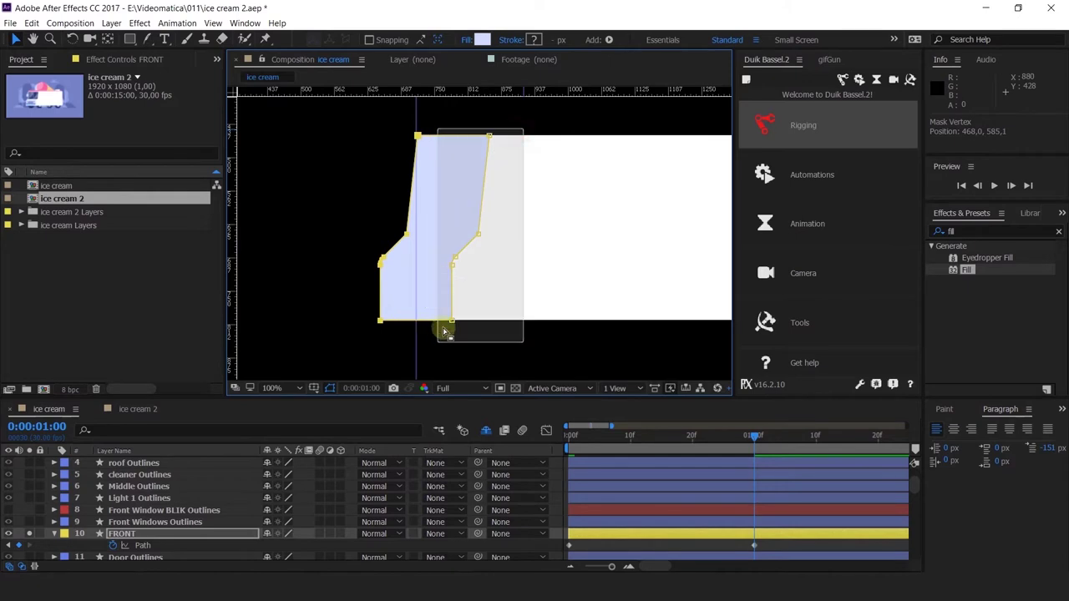
{"action": "left_click", "coordinate": [452, 264]}
{"action": "key", "text": "ctrl+z"}
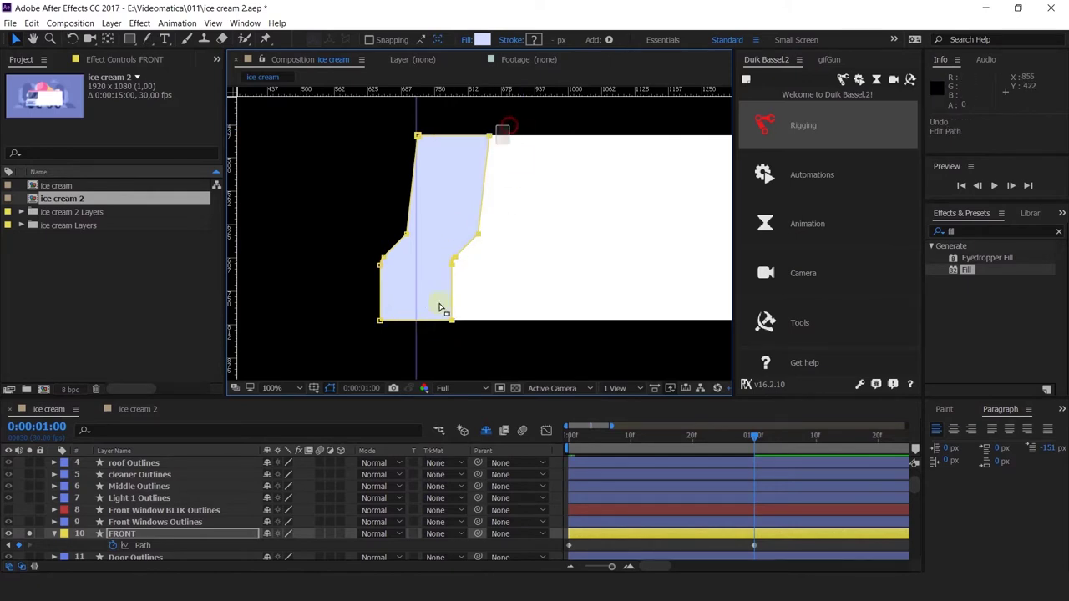
{"action": "left_click_drag", "start_coordinate": [434, 272], "coordinate": [409, 278]}
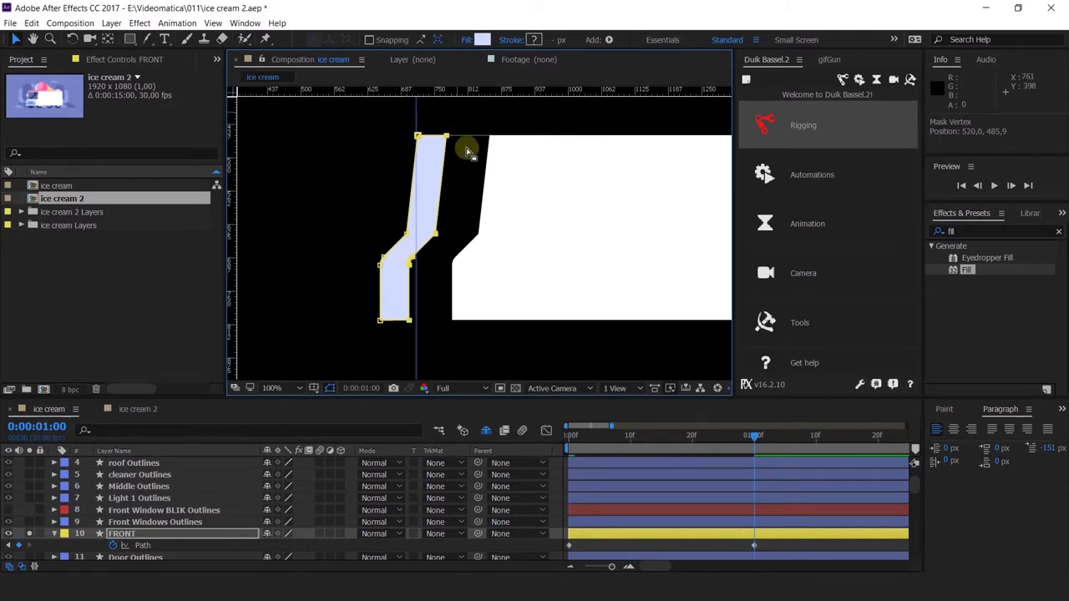
{"action": "key", "text": "ctrl+z"}
{"action": "key", "text": "ctrl+z"}
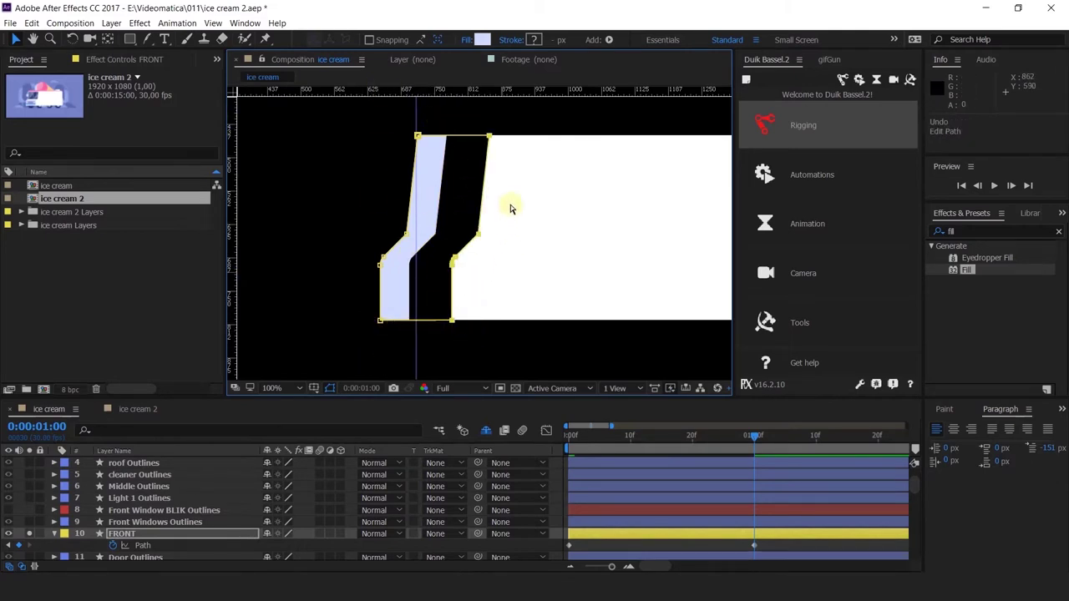
Try to squeeze the whole front path horizontally to about 0.2% width with its transform box, and undo it.
{"action": "double_click", "coordinate": [490, 136]}
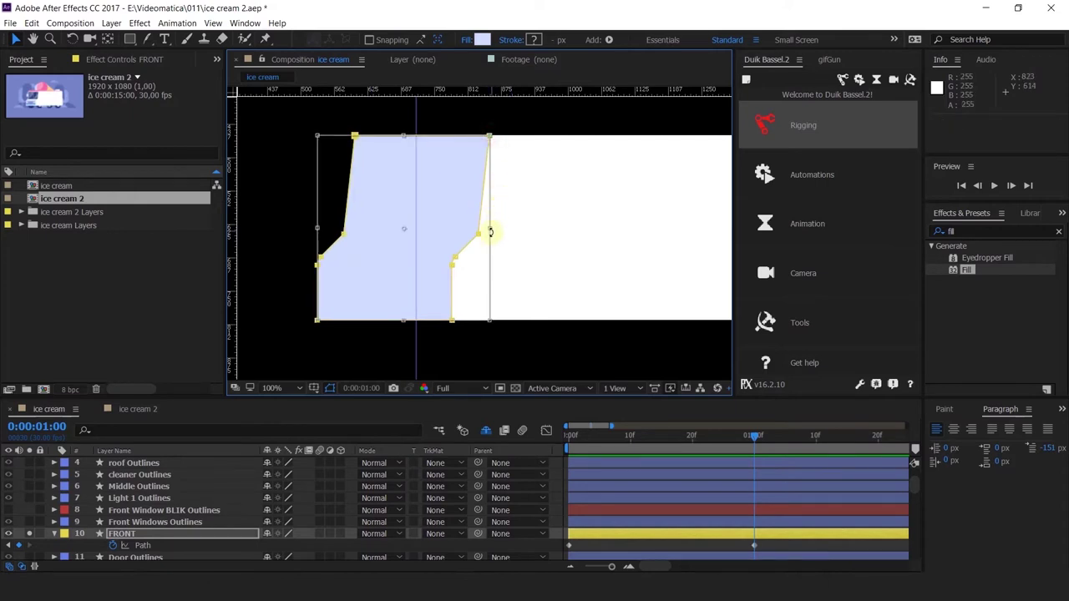
{"action": "left_click_drag", "start_coordinate": [489, 229], "coordinate": [403, 241]}
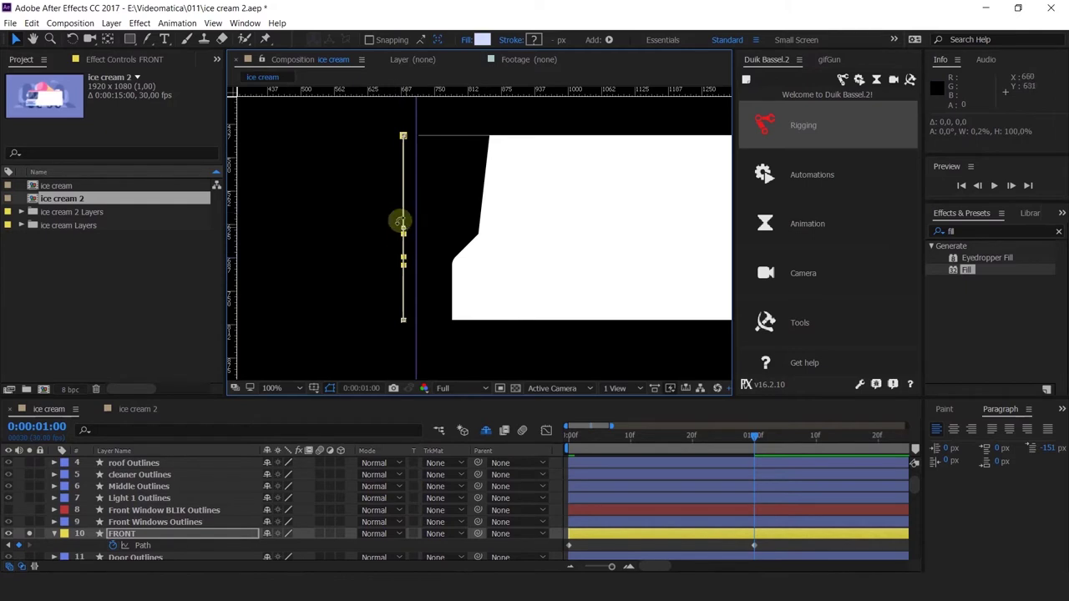
{"action": "key", "text": "ctrl+z"}
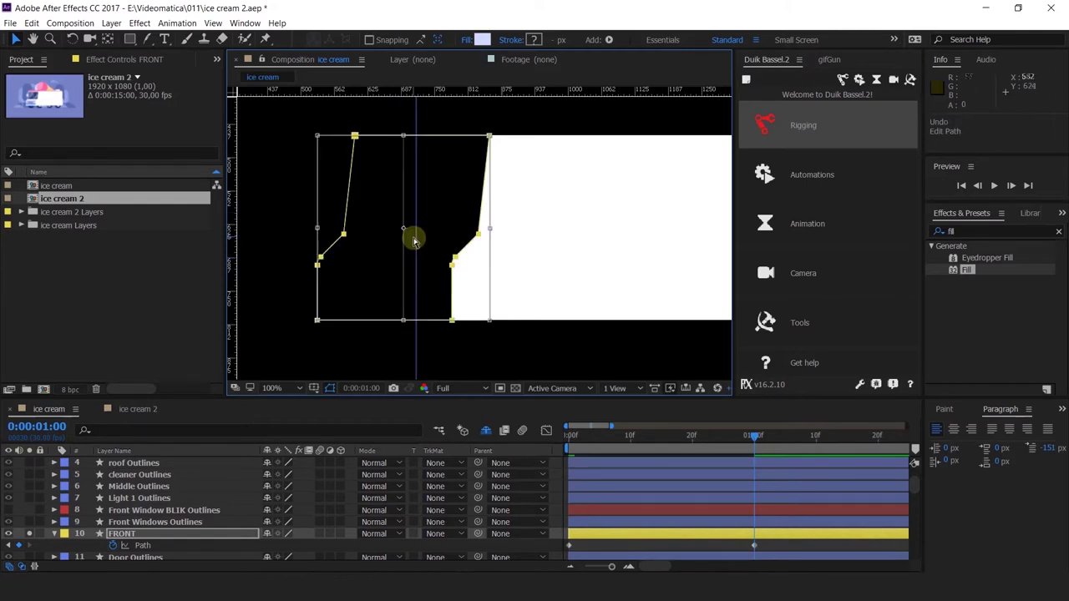
Shift the front path's left-edge vertices inward together until the upper corner meets the vertical guide.
{"action": "double_click", "coordinate": [315, 104]}
{"action": "left_click_drag", "start_coordinate": [294, 122], "coordinate": [394, 365]}
{"action": "left_click_drag", "start_coordinate": [342, 266], "coordinate": [379, 258]}
Move the front path's right-edge vertices onto the left-edge vertices, collapsing the shape into a thin line at 0:00:01:00.
{"action": "left_click_drag", "start_coordinate": [518, 118], "coordinate": [427, 355]}
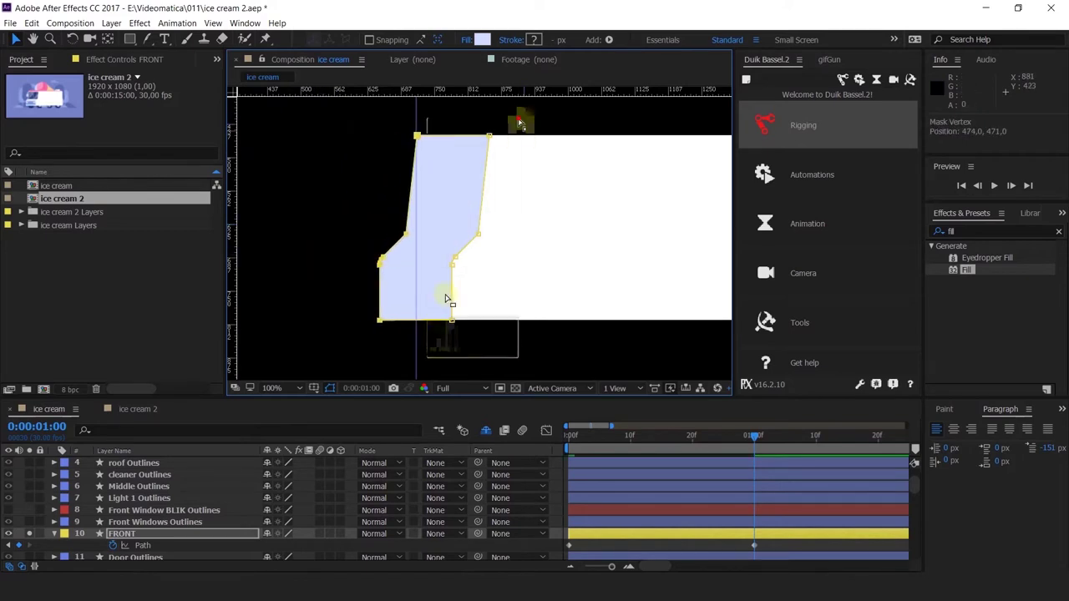
{"action": "left_click_drag", "start_coordinate": [452, 264], "coordinate": [451, 265]}
{"action": "left_click_drag", "start_coordinate": [512, 127], "coordinate": [421, 374]}
{"action": "left_click_drag", "start_coordinate": [451, 324], "coordinate": [380, 313]}
{"action": "scroll", "coordinate": [370, 267], "scroll_direction": "up", "scroll_amount": 5}
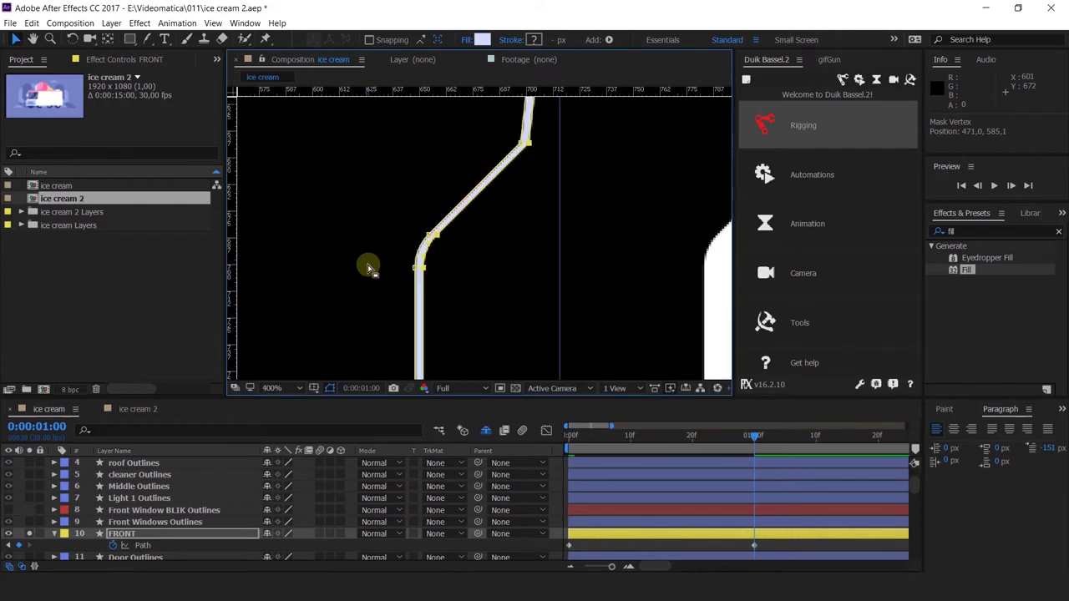
{"action": "scroll", "coordinate": [393, 247], "scroll_direction": "up", "scroll_amount": 4}
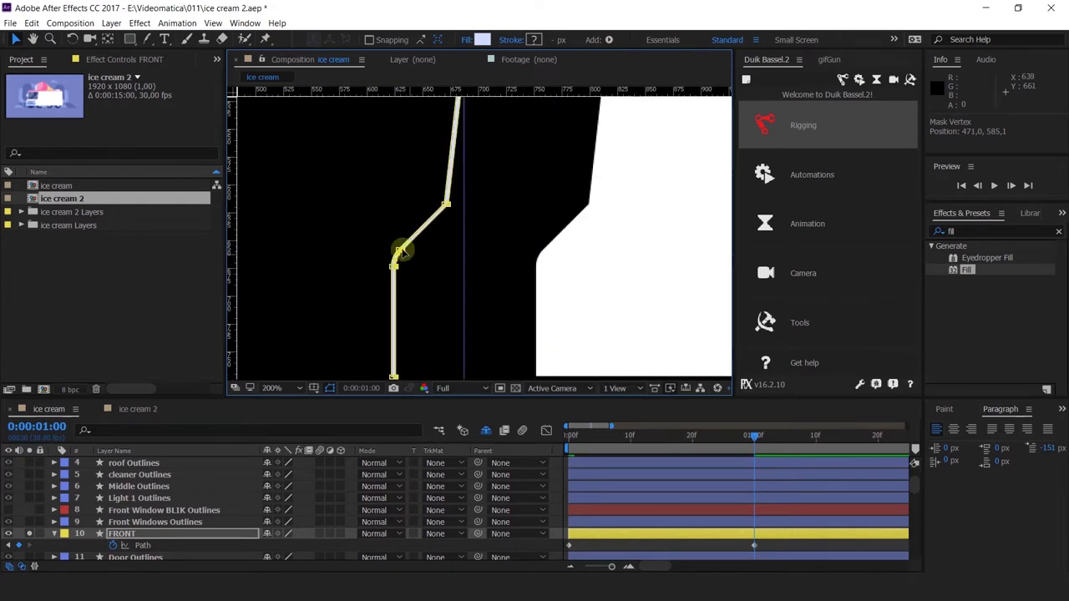
{"action": "scroll", "coordinate": [404, 255], "scroll_direction": "down", "scroll_amount": 8}
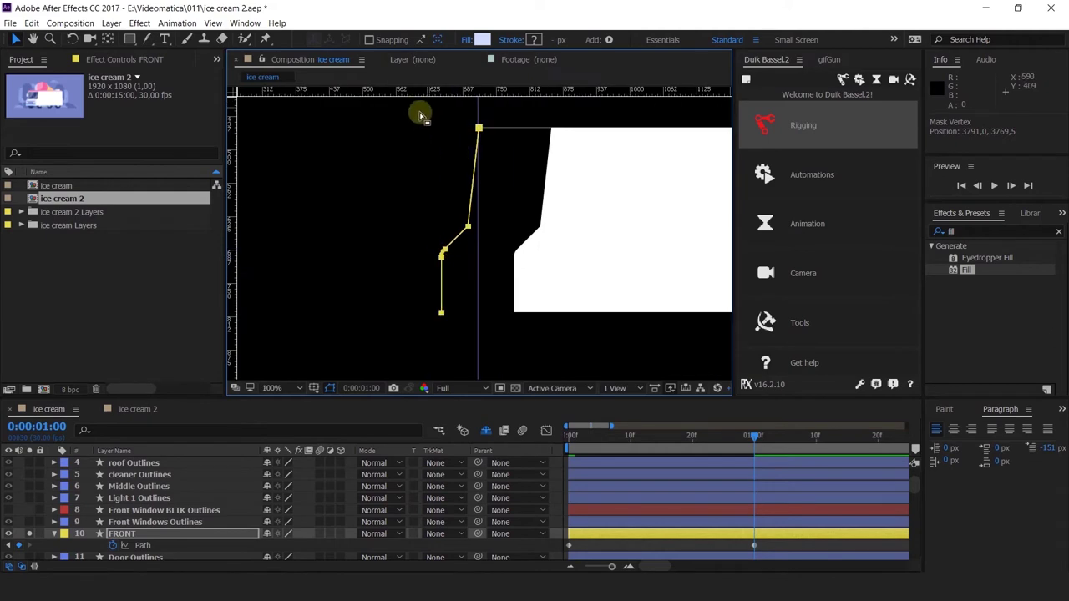
Select all vertices of the collapsed front path and shift them so the top vertex sits exactly on the guide.
{"action": "left_click_drag", "start_coordinate": [420, 115], "coordinate": [506, 367]}
{"action": "scroll", "coordinate": [489, 129], "scroll_direction": "up", "scroll_amount": 6}
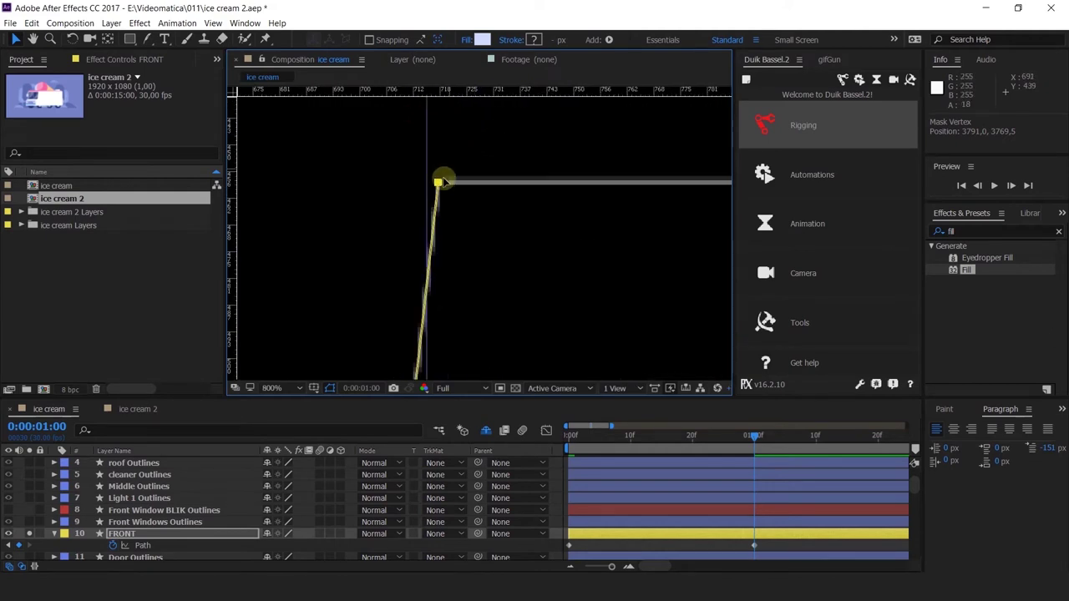
{"action": "scroll", "coordinate": [493, 208], "scroll_direction": "down", "scroll_amount": 10}
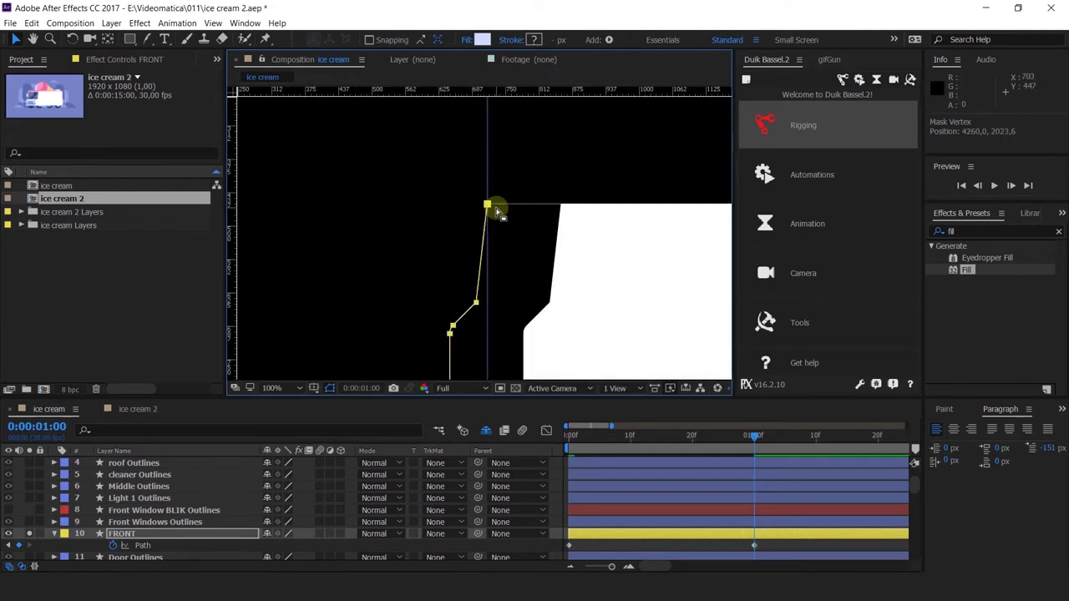
Trim the end of the FRONT layer so it stops right at 0:00:01:00.
{"action": "scroll", "coordinate": [464, 292], "scroll_direction": "up", "scroll_amount": 2}
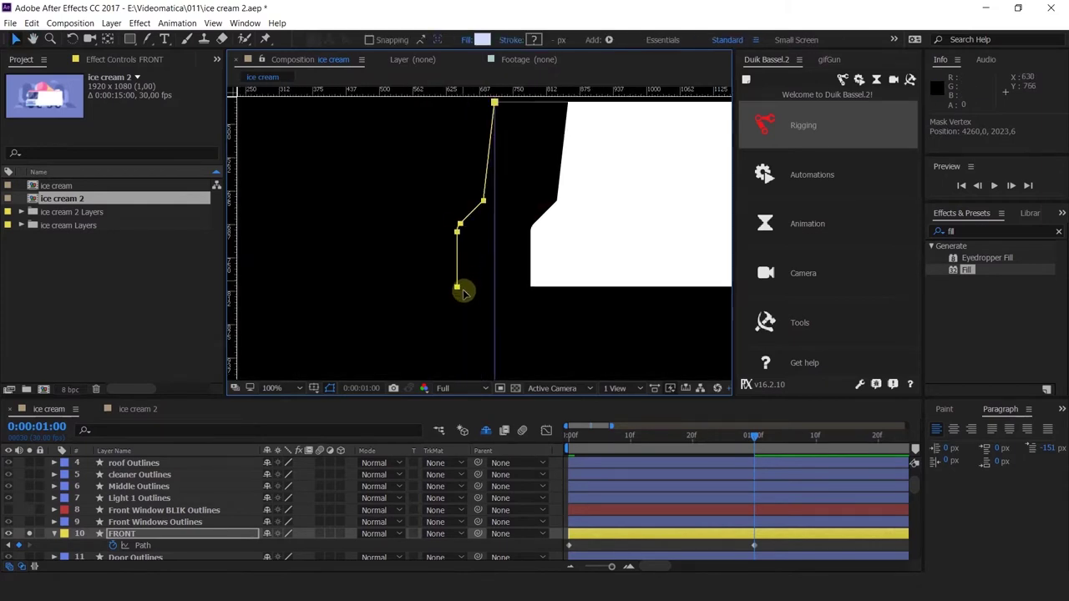
{"action": "left_click_drag", "start_coordinate": [681, 441], "coordinate": [753, 456]}
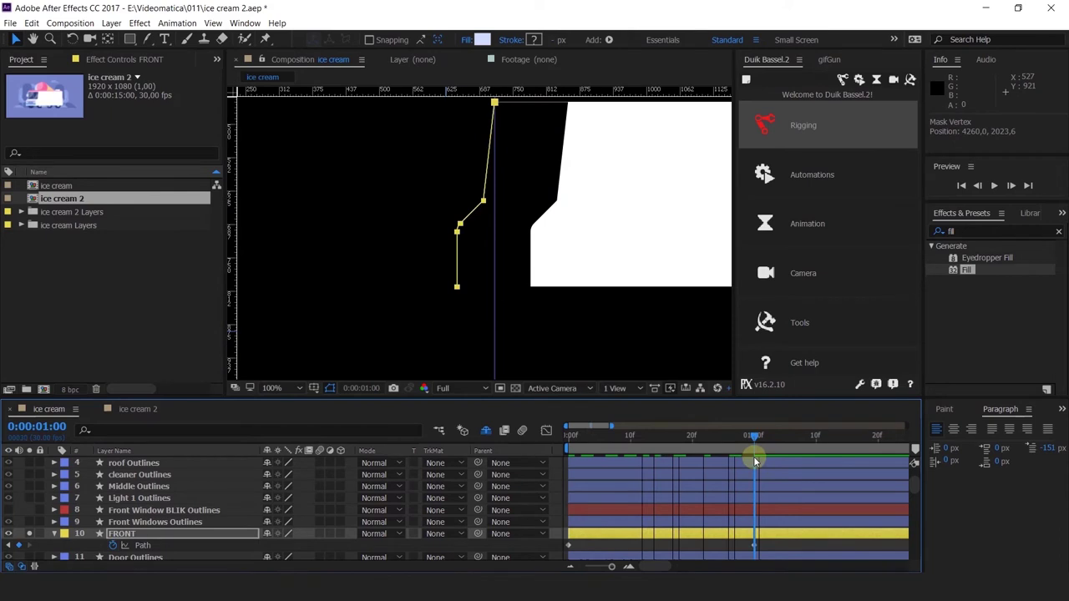
{"action": "left_click", "coordinate": [710, 530]}
{"action": "key", "text": "alt+bracketright"}
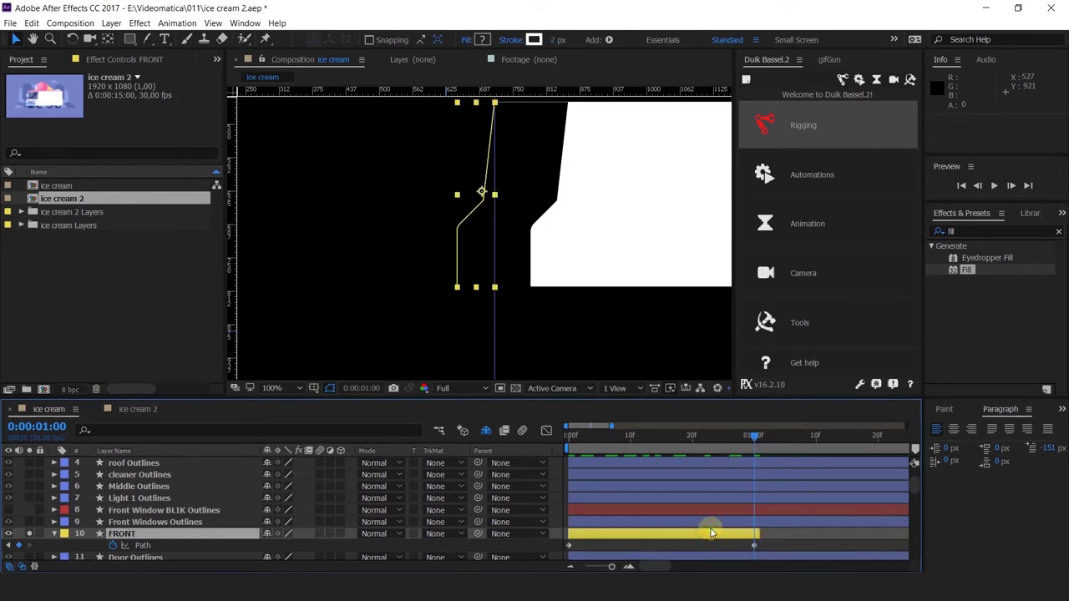
{"action": "left_click_drag", "start_coordinate": [758, 537], "coordinate": [754, 538]}
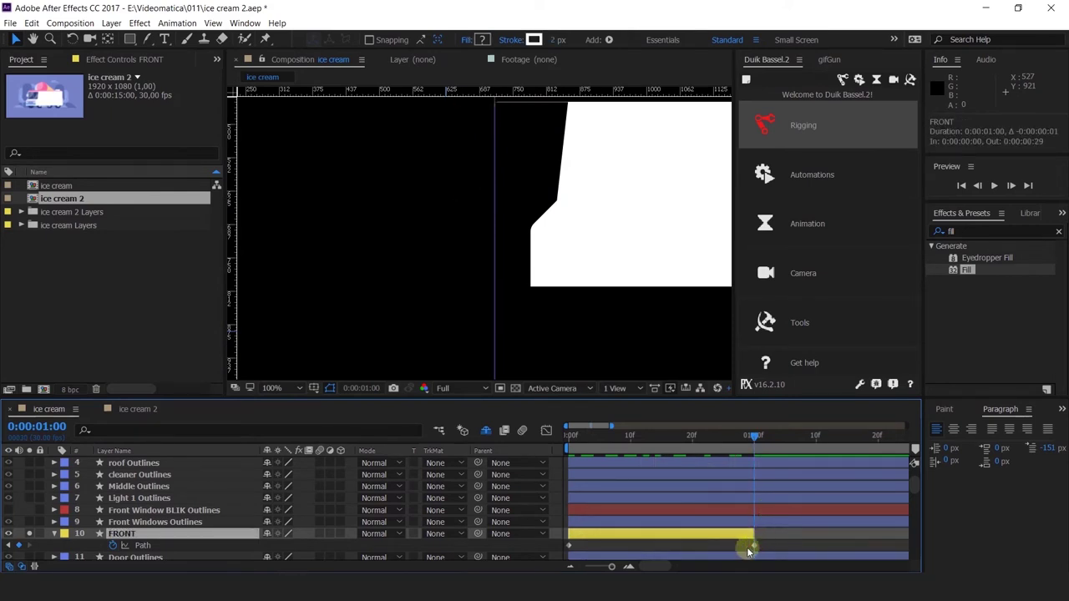
Delete the stray upper-left vertex on the vertical guide from the SIDE CLEAN V Outlines path, accepting the deletion for all keyframes.
{"action": "left_click", "coordinate": [748, 551]}
{"action": "left_click", "coordinate": [608, 242]}
{"action": "left_click_drag", "start_coordinate": [609, 239], "coordinate": [531, 254]}
{"action": "scroll", "coordinate": [174, 499], "scroll_direction": "down", "scroll_amount": 2}
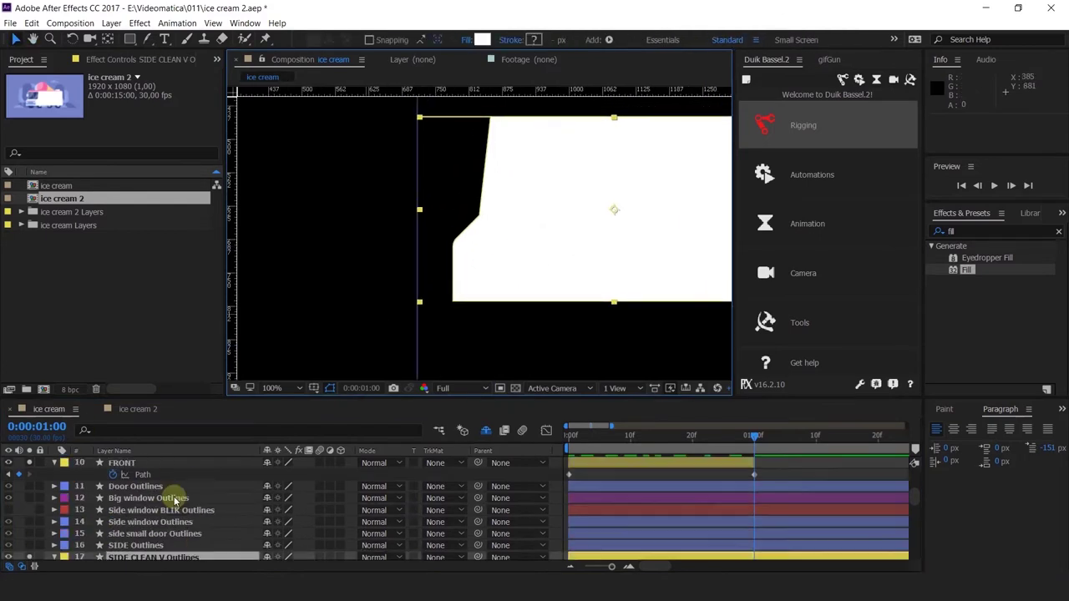
{"action": "scroll", "coordinate": [171, 514], "scroll_direction": "down", "scroll_amount": 3}
{"action": "left_click", "coordinate": [144, 536]}
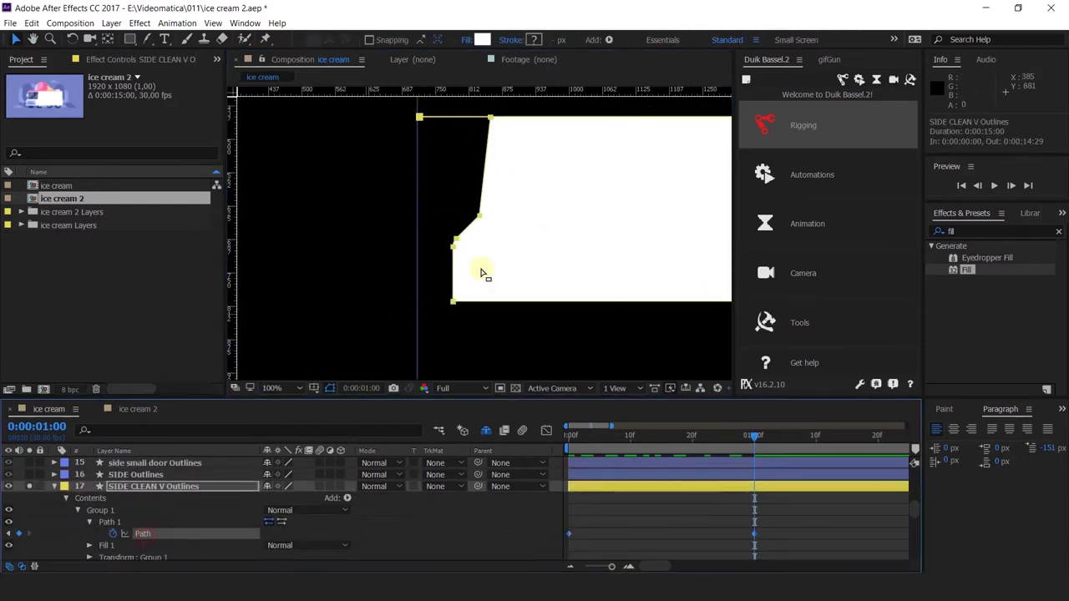
{"action": "scroll", "coordinate": [482, 269], "scroll_direction": "down", "scroll_amount": 2}
{"action": "left_click_drag", "start_coordinate": [509, 159], "coordinate": [457, 187]}
{"action": "left_click_drag", "start_coordinate": [464, 181], "coordinate": [426, 223]}
{"action": "key", "text": "Delete"}
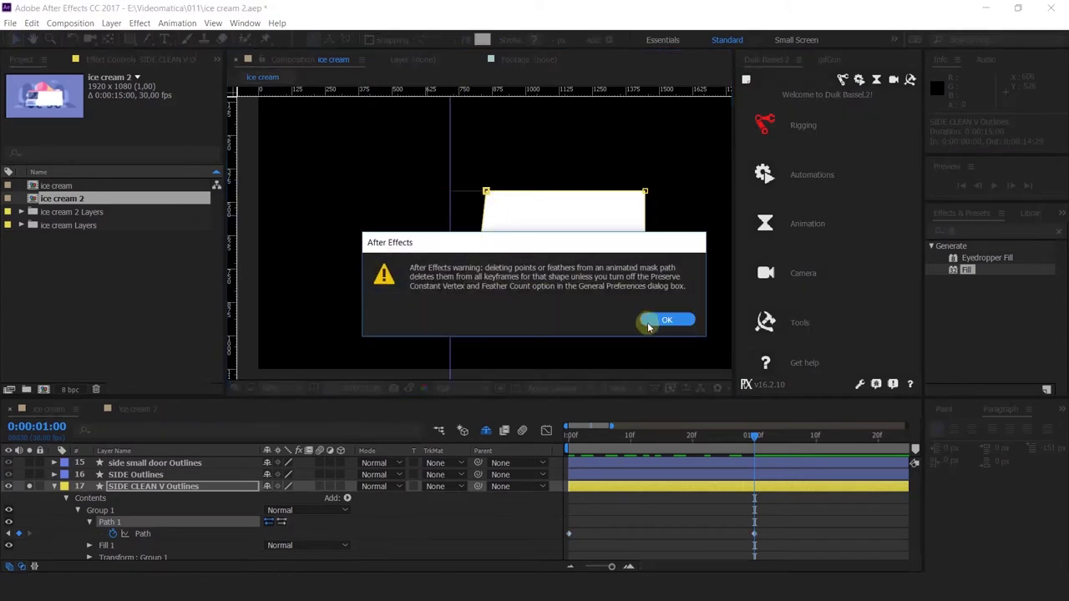
{"action": "left_click", "coordinate": [665, 319]}
Select the side path's left-edge vertices at 0:00:01:00 and shift them together until the upper corner sits on the vertical guide.
{"action": "left_click_drag", "start_coordinate": [500, 172], "coordinate": [447, 303]}
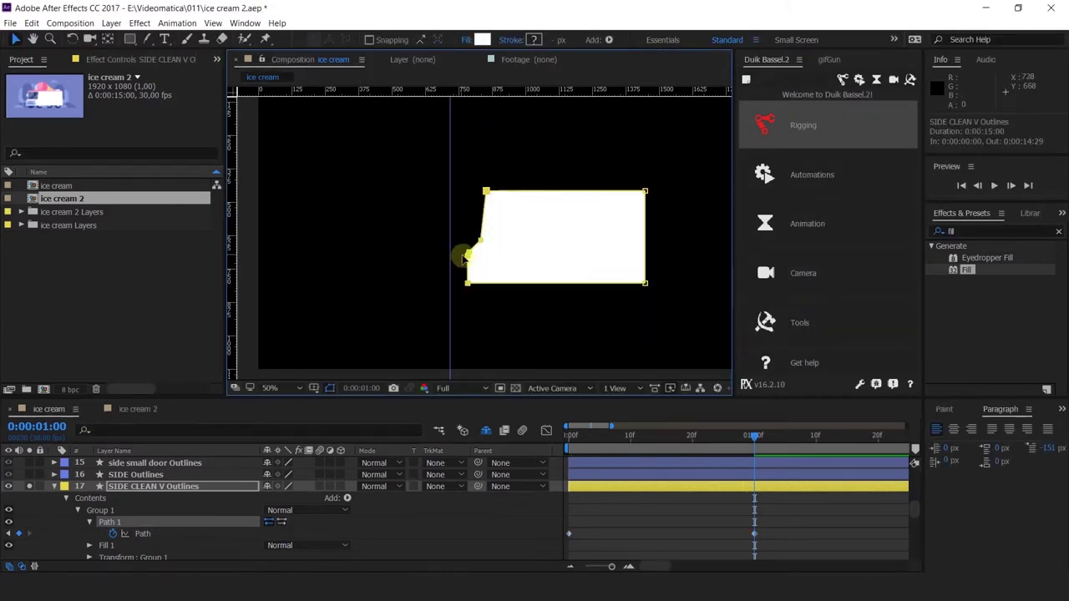
{"action": "left_click_drag", "start_coordinate": [468, 254], "coordinate": [452, 256]}
{"action": "scroll", "coordinate": [447, 269], "scroll_direction": "up", "scroll_amount": 1}
{"action": "scroll", "coordinate": [455, 296], "scroll_direction": "up", "scroll_amount": 5}
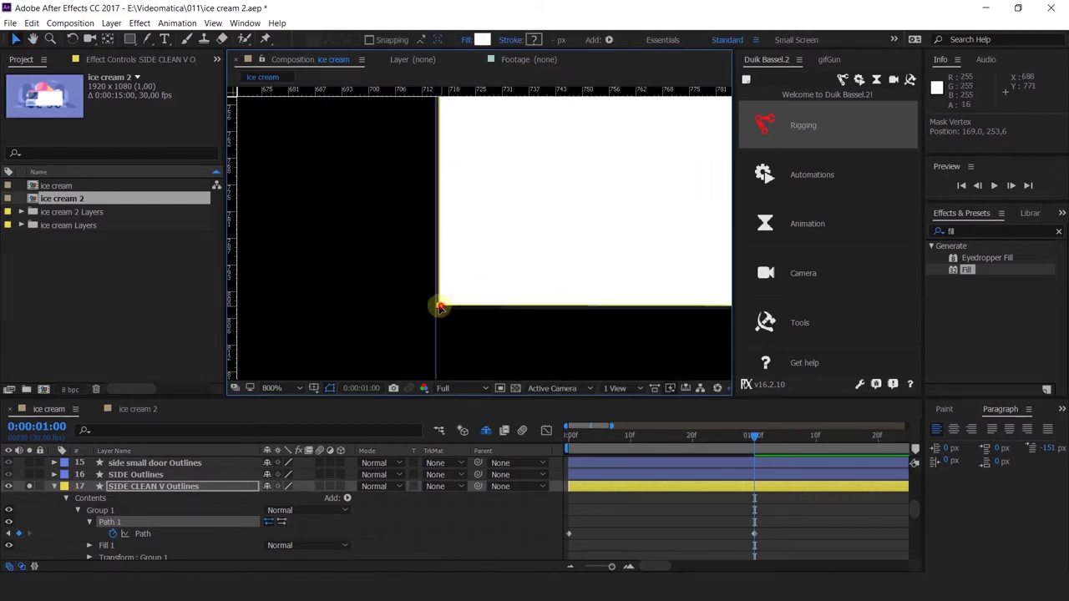
{"action": "left_click_drag", "start_coordinate": [440, 307], "coordinate": [436, 307]}
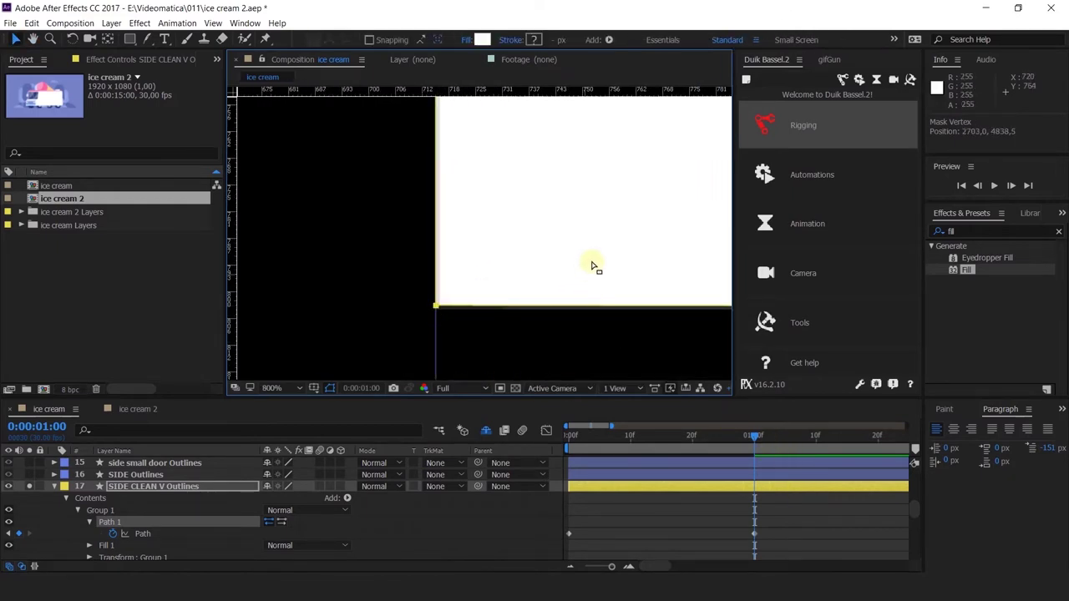
{"action": "scroll", "coordinate": [592, 262], "scroll_direction": "down", "scroll_amount": 3}
{"action": "left_click_drag", "start_coordinate": [525, 167], "coordinate": [492, 283]}
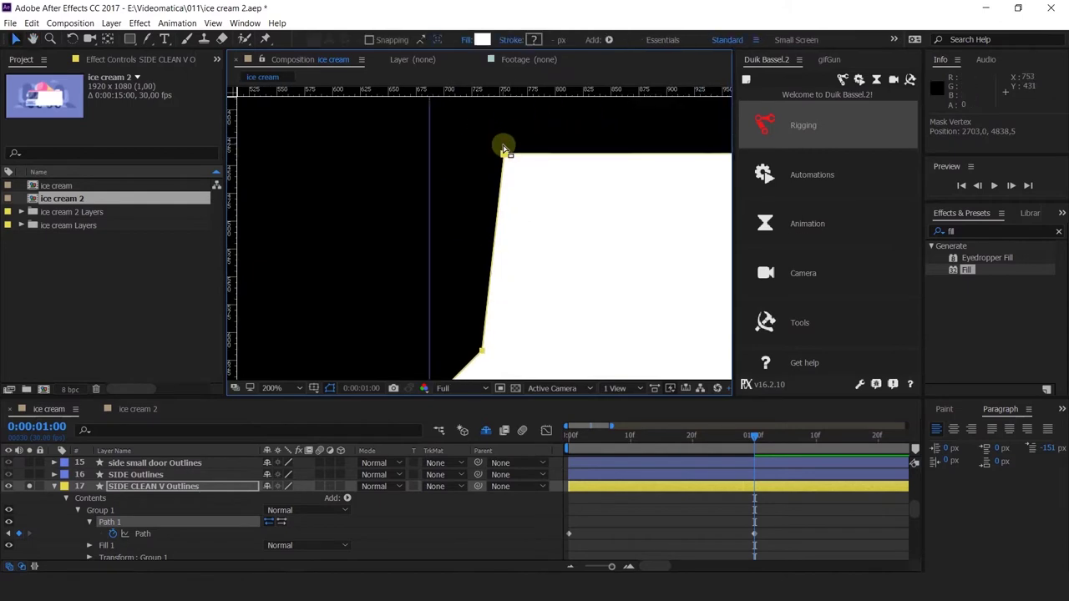
{"action": "left_click_drag", "start_coordinate": [502, 156], "coordinate": [430, 160]}
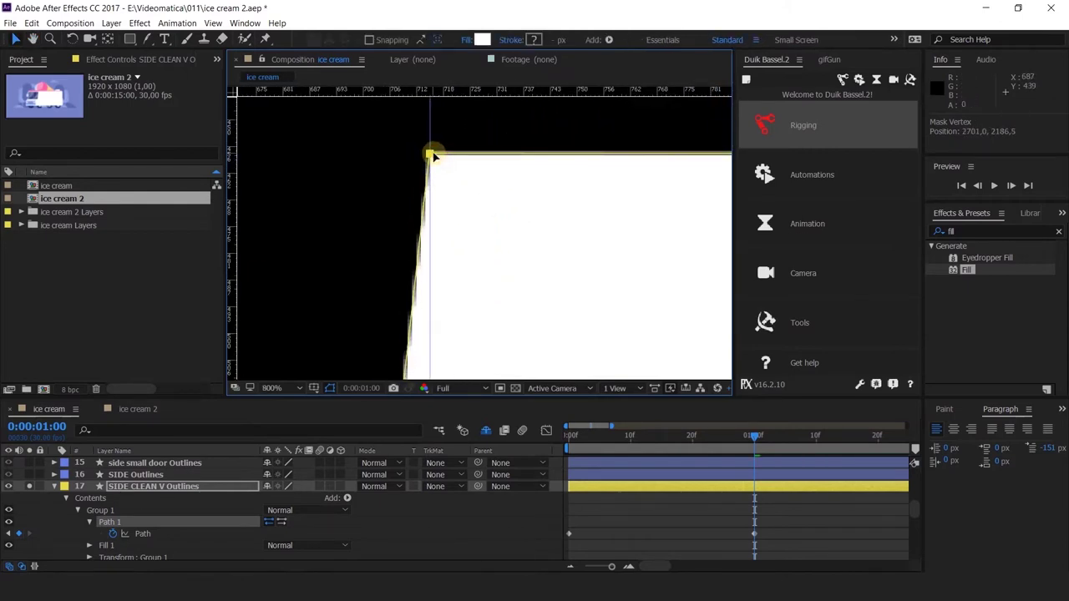
{"action": "scroll", "coordinate": [436, 155], "scroll_direction": "down", "scroll_amount": 1}
{"action": "scroll", "coordinate": [489, 254], "scroll_direction": "down", "scroll_amount": 1}
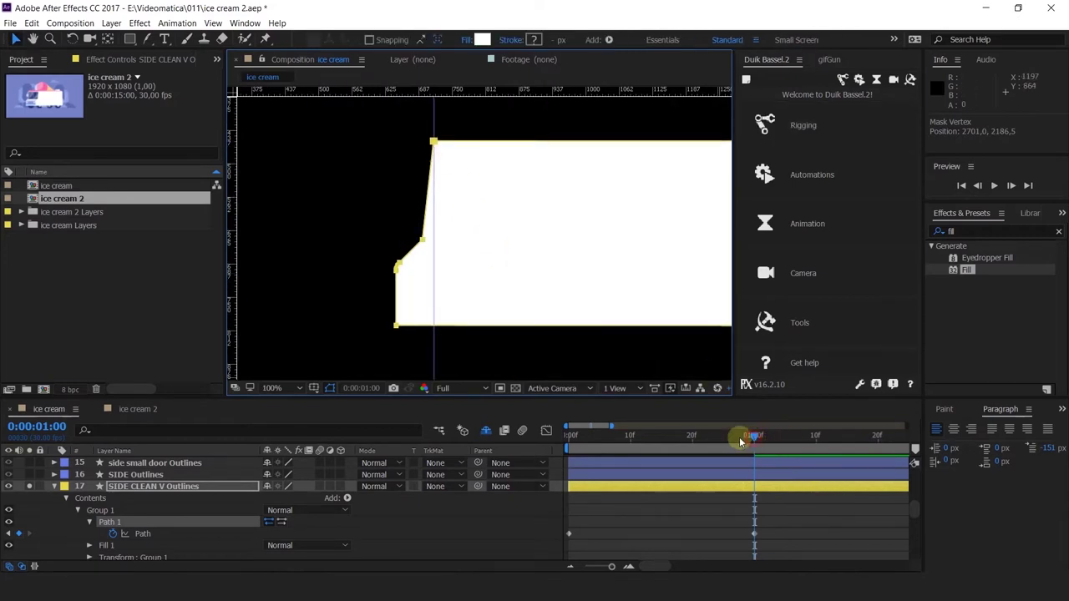
Play and scrub the animation between 0:00:00:00 and 0:00:01:00 to check how the front and side shapes move together.
{"action": "left_click_drag", "start_coordinate": [740, 443], "coordinate": [543, 462]}
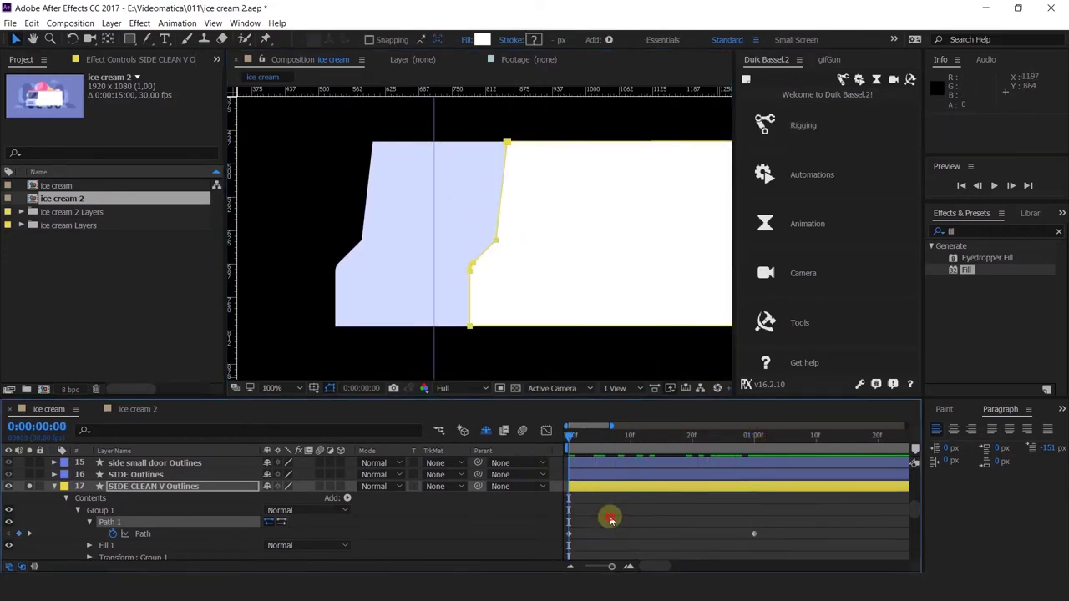
{"action": "scroll", "coordinate": [525, 203], "scroll_direction": "down", "scroll_amount": 4}
{"action": "key", "text": "space"}
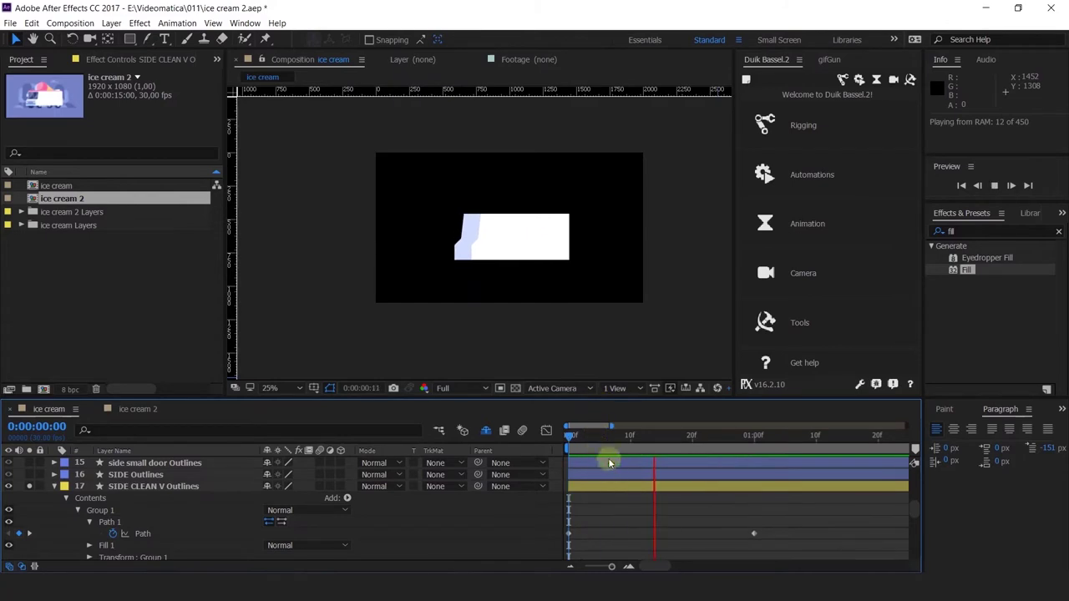
{"action": "left_click", "coordinate": [547, 431]}
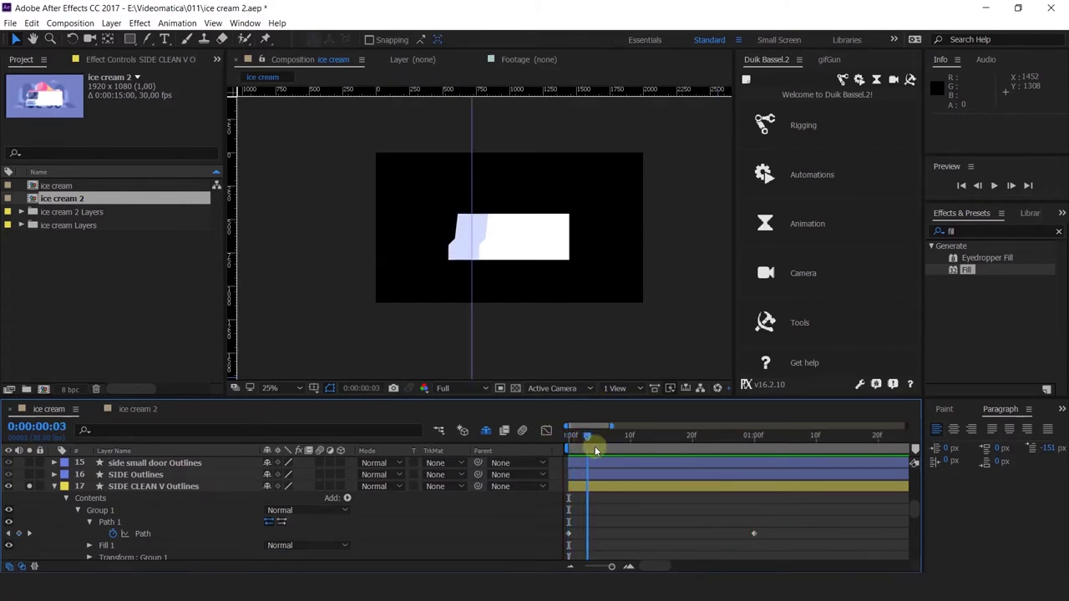
{"action": "left_click_drag", "start_coordinate": [594, 449], "coordinate": [741, 479]}
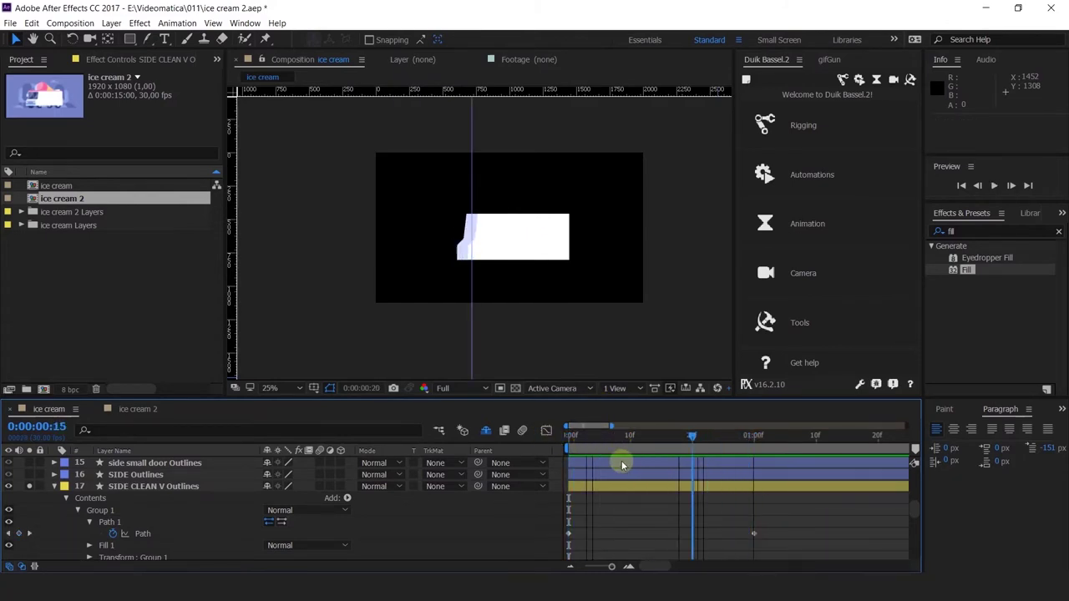
{"action": "left_click_drag", "start_coordinate": [621, 460], "coordinate": [593, 462]}
{"action": "scroll", "coordinate": [491, 226], "scroll_direction": "up", "scroll_amount": 4}
{"action": "scroll", "coordinate": [450, 227], "scroll_direction": "down", "scroll_amount": 2}
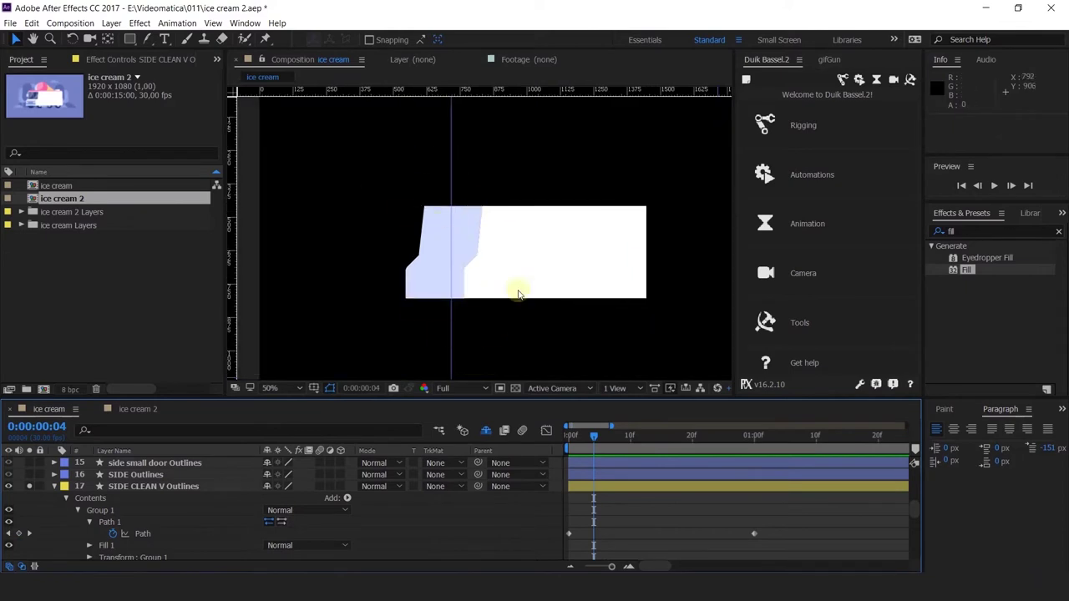
{"action": "left_click_drag", "start_coordinate": [568, 434], "coordinate": [756, 478]}
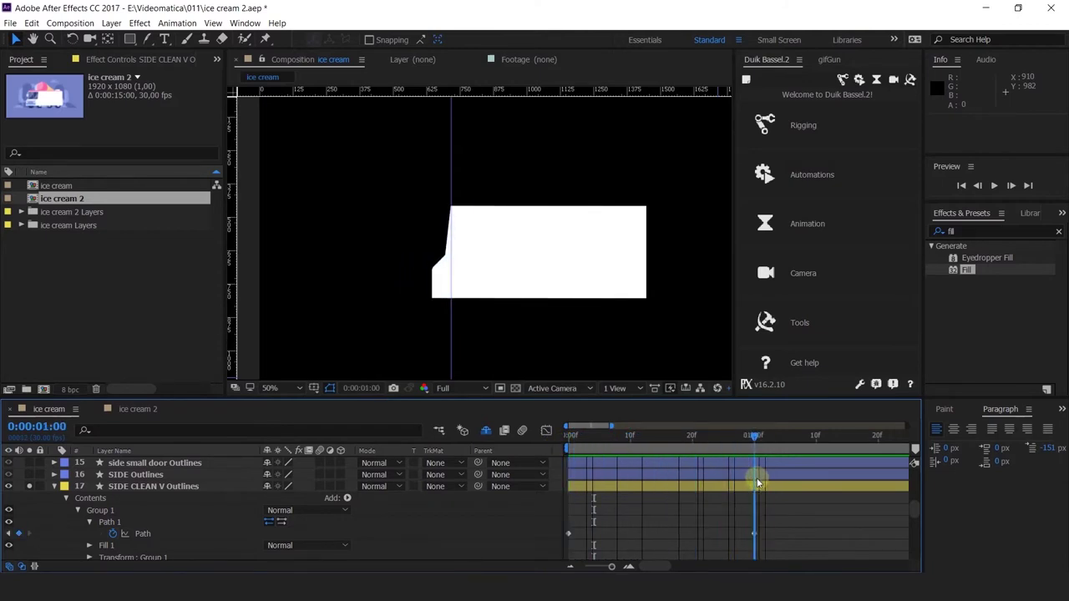
{"action": "key", "text": "Home"}
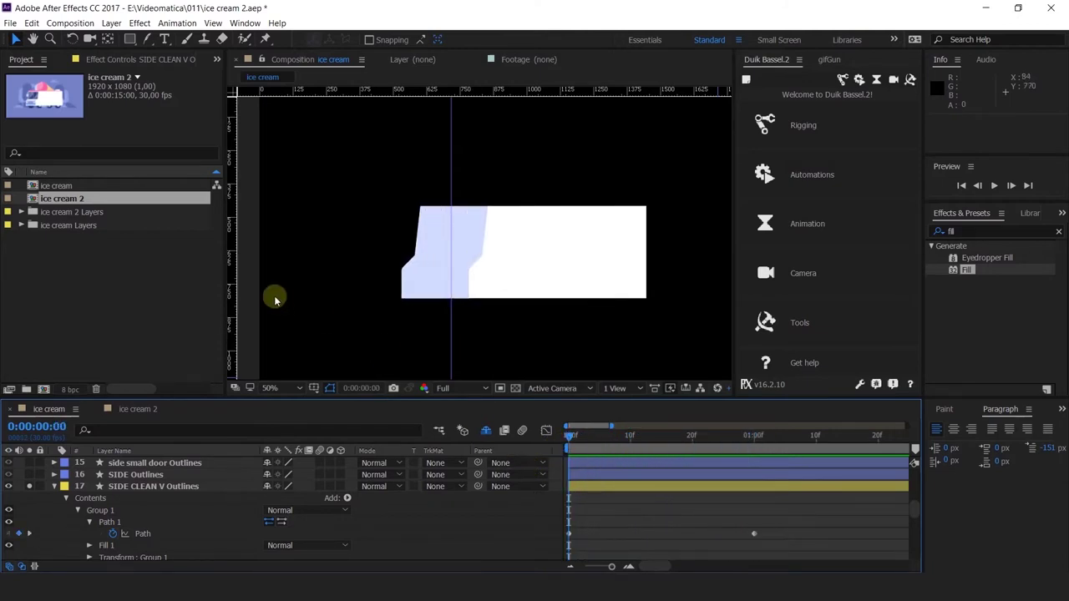
Add a second vertical guide at about 818 px, on the upper corner where front and side meet at 0:00:00:00.
{"action": "left_click_drag", "start_coordinate": [236, 255], "coordinate": [484, 218]}
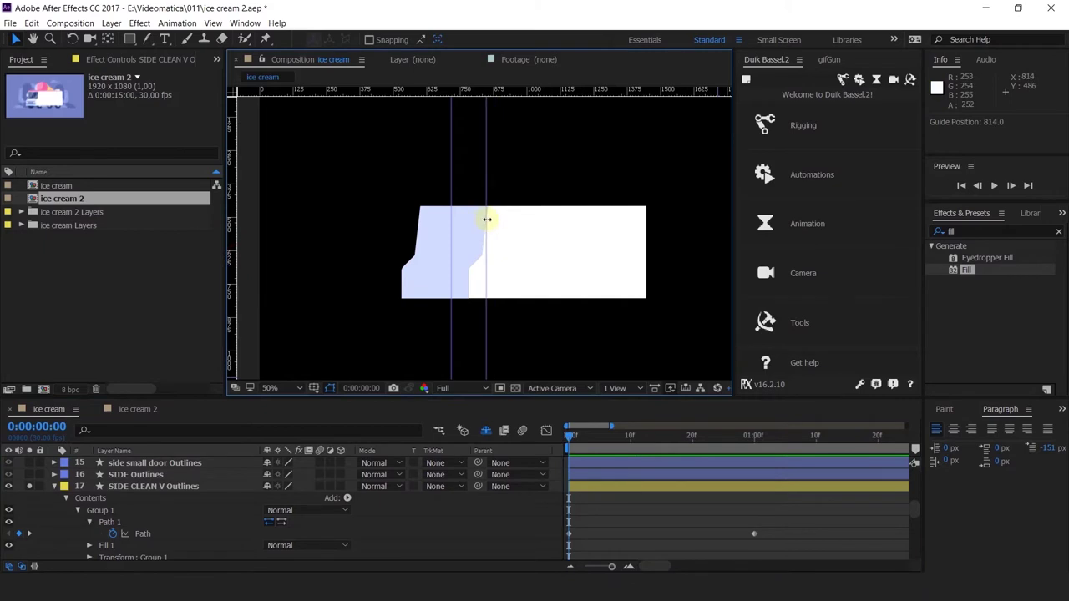
{"action": "scroll", "coordinate": [467, 223], "scroll_direction": "up", "scroll_amount": 3}
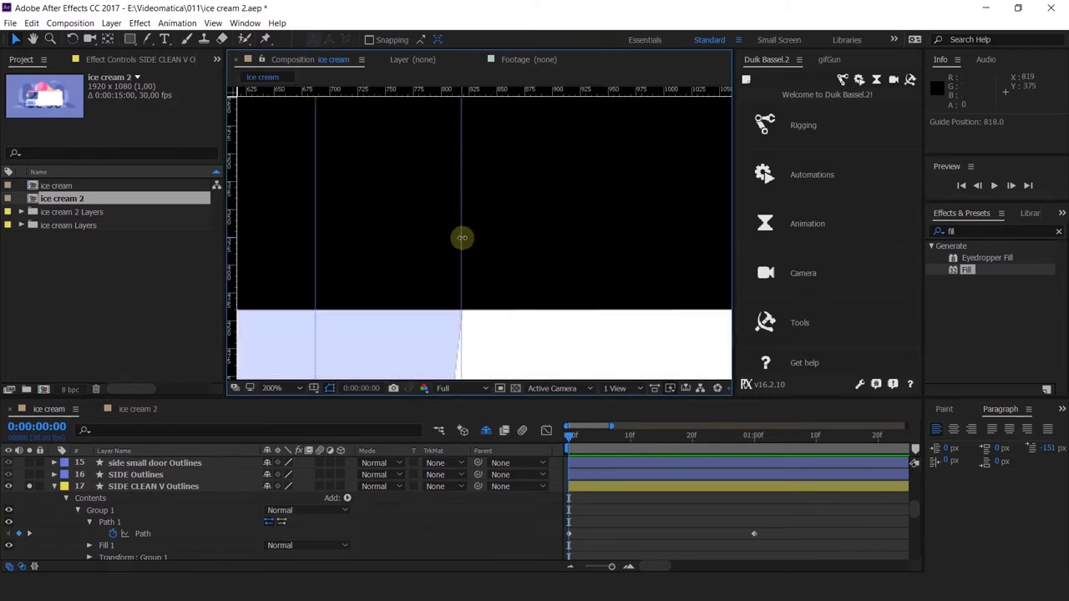
{"action": "left_click_drag", "start_coordinate": [462, 238], "coordinate": [461, 237]}
{"action": "scroll", "coordinate": [460, 237], "scroll_direction": "down", "scroll_amount": 4}
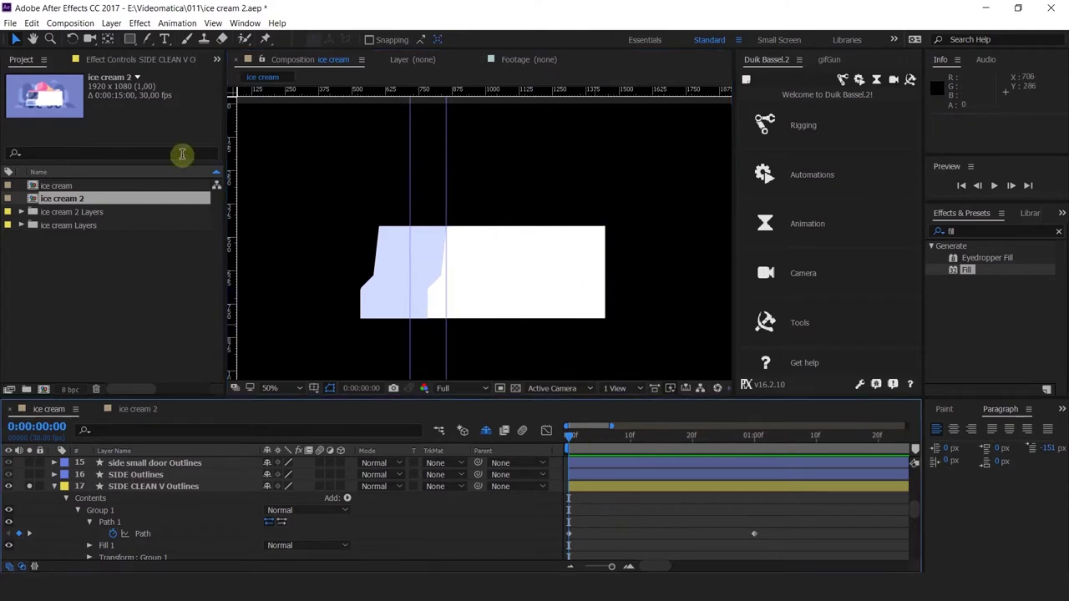
Draw a rectangle above the truck as wide as the distance between the two vertical guides.
{"action": "left_click", "coordinate": [129, 39]}
{"action": "scroll", "coordinate": [425, 187], "scroll_direction": "up", "scroll_amount": 2}
{"action": "scroll", "coordinate": [425, 187], "scroll_direction": "up", "scroll_amount": 2}
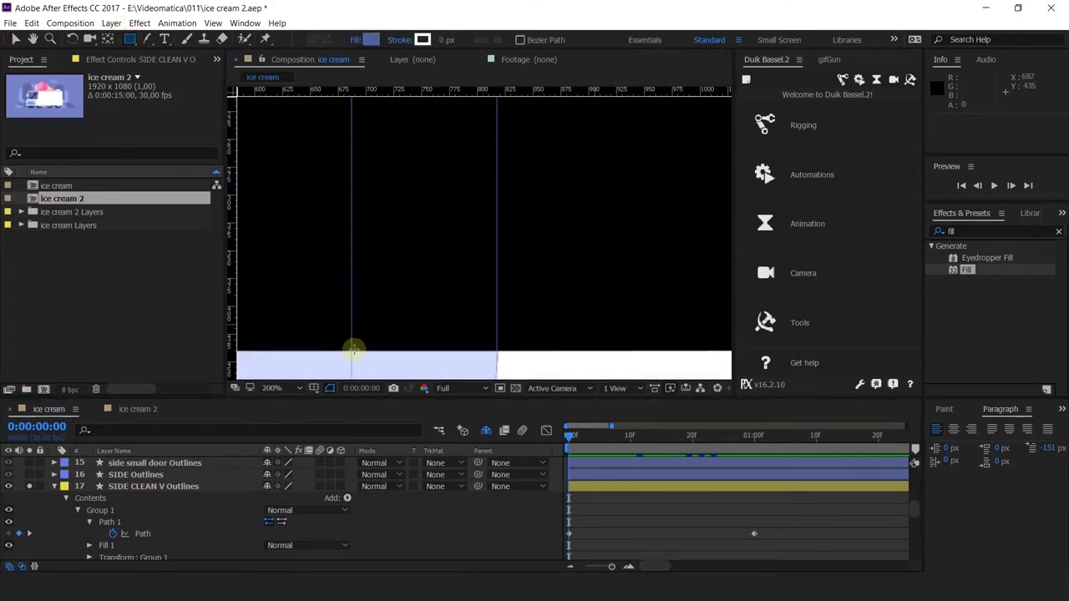
{"action": "mouse_move", "coordinate": [351, 352]}
{"action": "left_mouse_down"}
{"action": "mouse_move", "coordinate": [470, 262]}
{"action": "mouse_move", "coordinate": [492, 222]}
{"action": "mouse_move", "coordinate": [612, 227]}
{"action": "mouse_move", "coordinate": [603, 227]}
{"action": "left_mouse_up"}
{"action": "scroll", "coordinate": [493, 224], "scroll_direction": "down", "scroll_amount": 4}
Move the rectangle along the side shape's top edge until its right edge lines up with the side's right edge.
{"action": "key", "text": "v"}
{"action": "scroll", "coordinate": [642, 242], "scroll_direction": "up", "scroll_amount": 3}
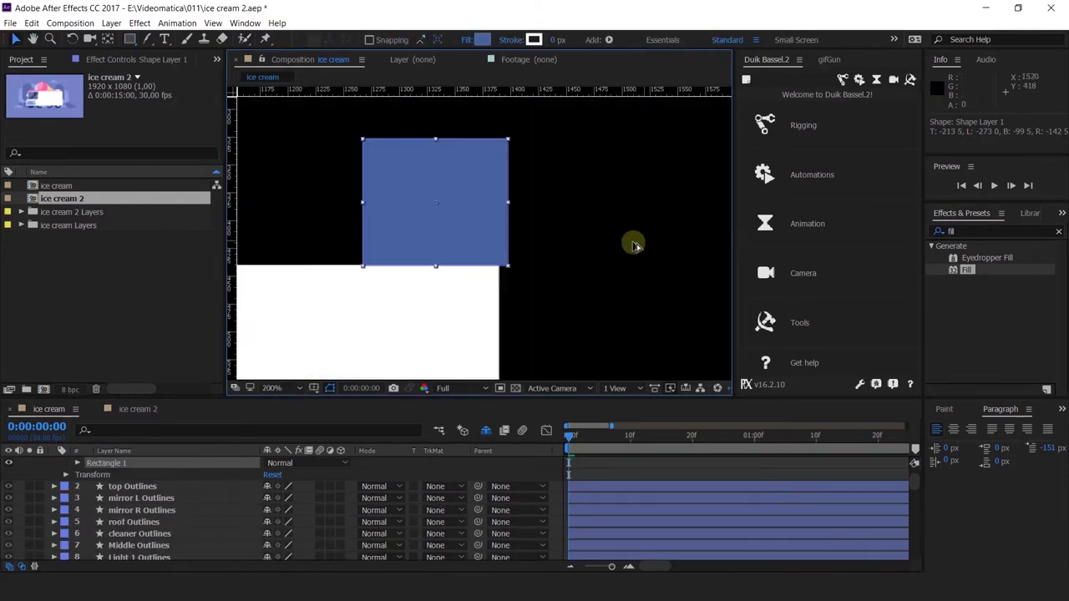
{"action": "left_click_drag", "start_coordinate": [491, 236], "coordinate": [481, 237]}
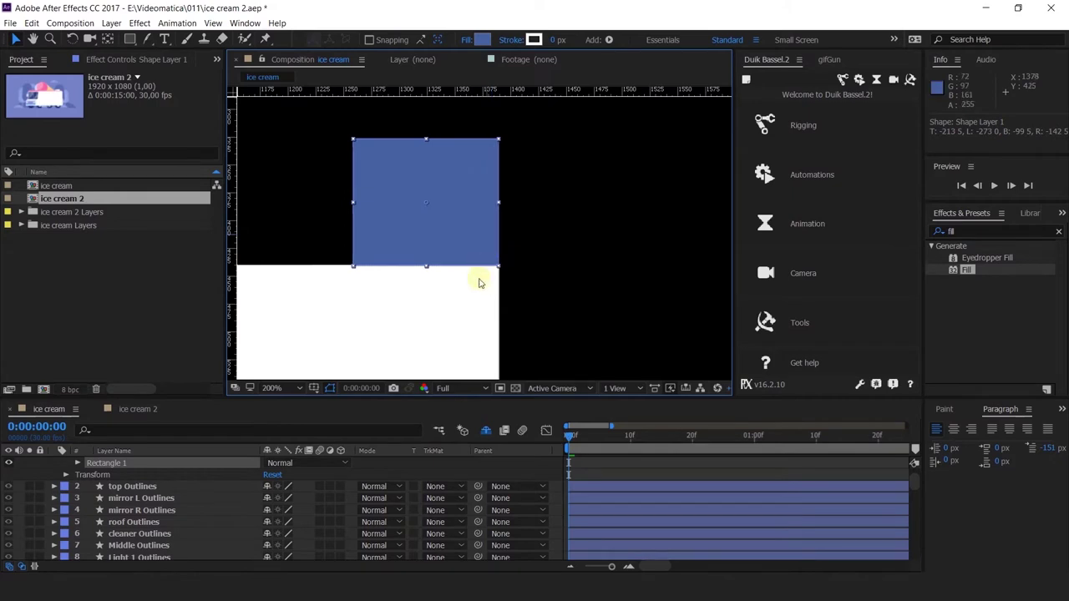
{"action": "scroll", "coordinate": [480, 282], "scroll_direction": "down", "scroll_amount": 2}
Try to shift the side path's right-edge vertices inward to the rectangle's left edge at 0:00:00:00.
{"action": "left_click", "coordinate": [453, 321]}
{"action": "left_click_drag", "start_coordinate": [571, 339], "coordinate": [626, 209]}
{"action": "scroll", "coordinate": [628, 514], "scroll_direction": "down", "scroll_amount": 5}
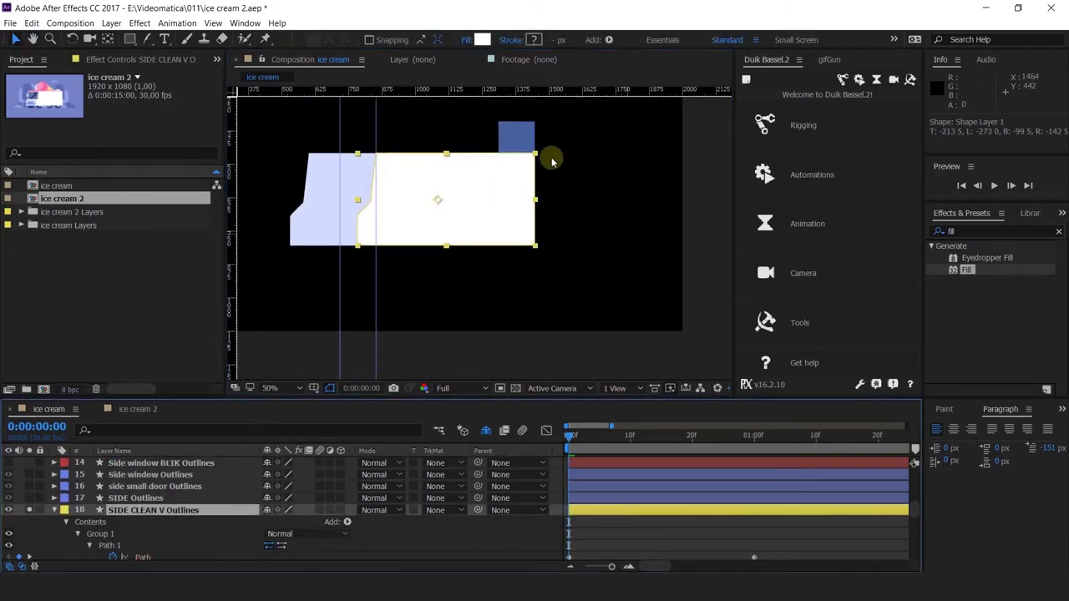
{"action": "left_click", "coordinate": [143, 558]}
{"action": "left_click_drag", "start_coordinate": [544, 147], "coordinate": [491, 322]}
{"action": "left_click_drag", "start_coordinate": [532, 157], "coordinate": [509, 157]}
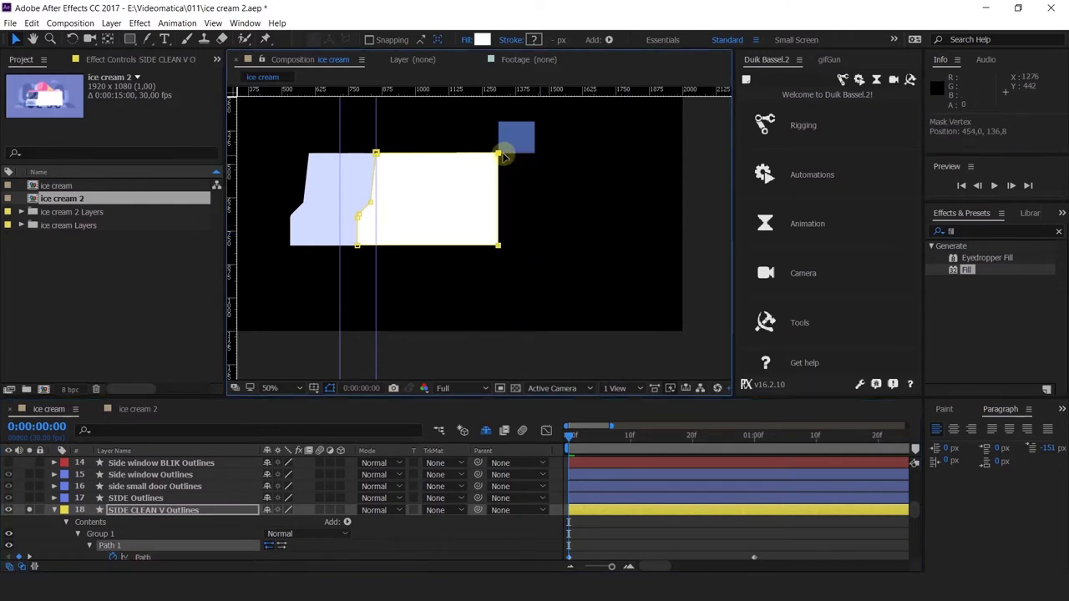
{"action": "scroll", "coordinate": [503, 157], "scroll_direction": "up", "scroll_amount": 2}
{"action": "scroll", "coordinate": [493, 155], "scroll_direction": "up", "scroll_amount": 2}
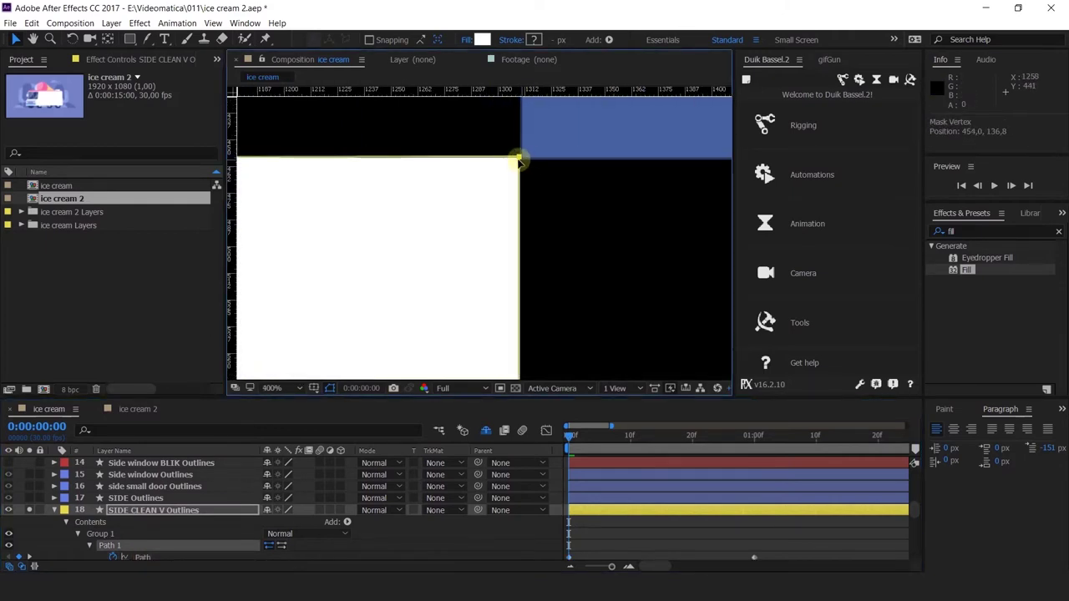
{"action": "left_click_drag", "start_coordinate": [517, 160], "coordinate": [520, 160]}
{"action": "scroll", "coordinate": [520, 161], "scroll_direction": "down", "scroll_amount": 2}
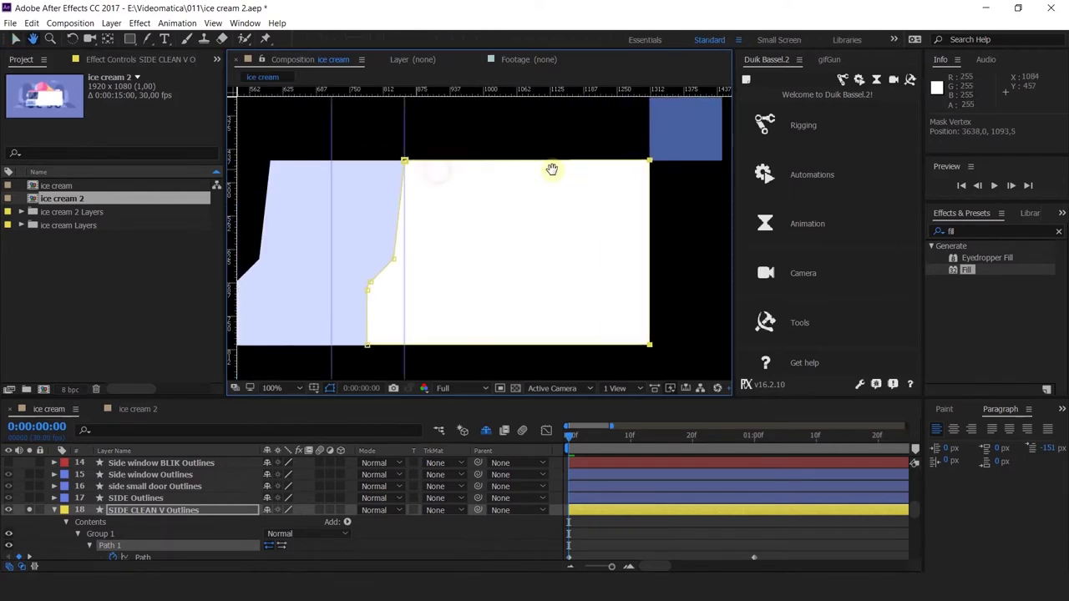
Undo the moves of the side path's right-edge vertices at 0:00:00:00.
{"action": "left_click_drag", "start_coordinate": [587, 439], "coordinate": [581, 501]}
{"action": "key", "text": "Home"}
{"action": "key", "text": "ctrl+z"}
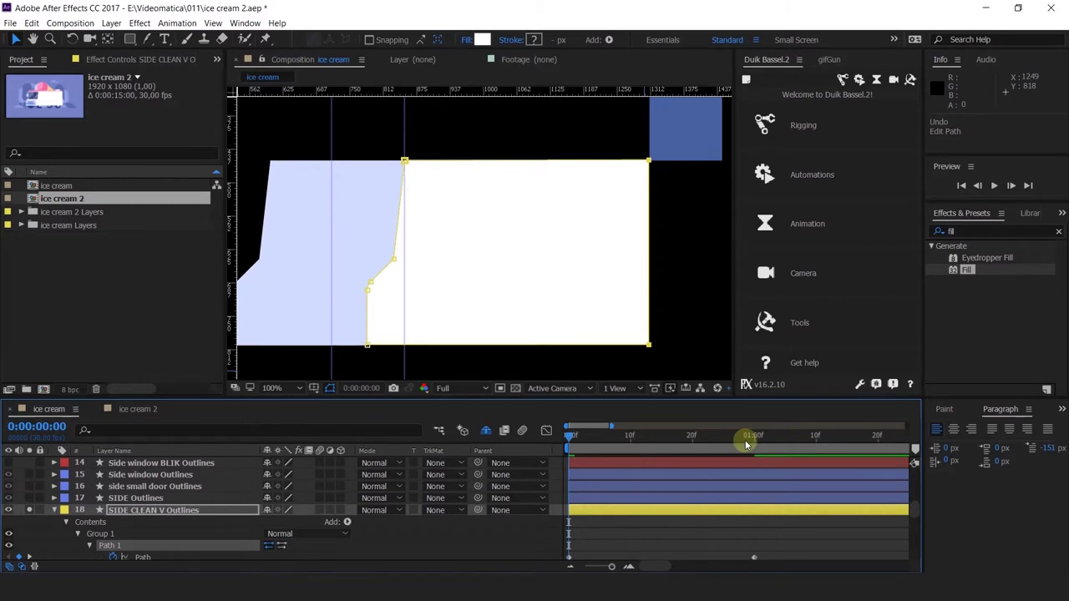
{"action": "key", "text": "ctrl+z"}
Shift the side path's right-edge vertices inward to the rectangle's left edge at 0:00:01:00, and return to 0:00:00:00.
{"action": "left_click", "coordinate": [754, 444]}
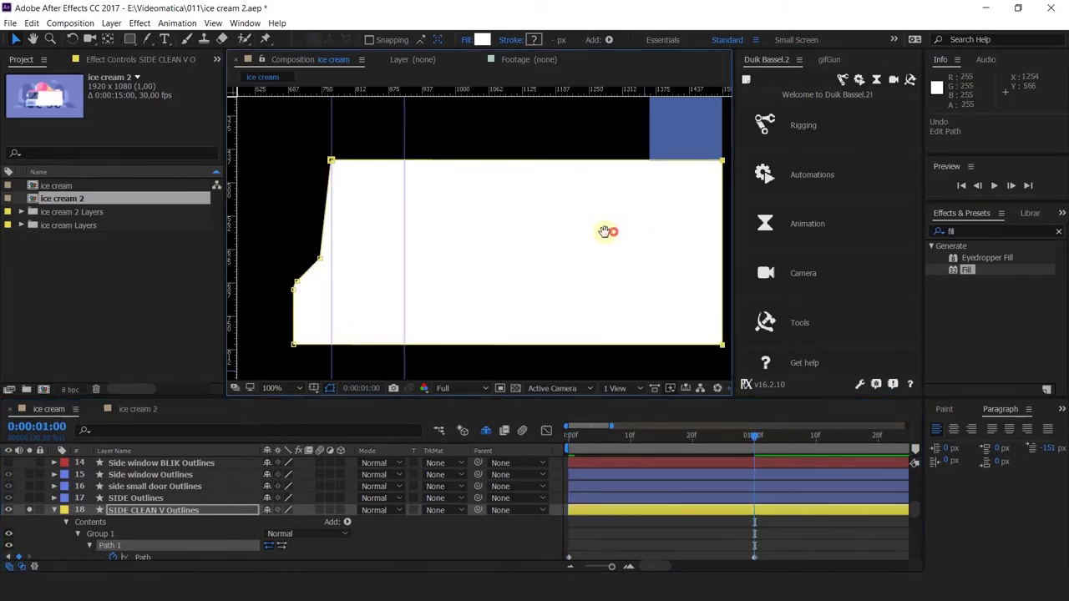
{"action": "left_click_drag", "start_coordinate": [606, 231], "coordinate": [554, 226]}
{"action": "left_click_drag", "start_coordinate": [668, 339], "coordinate": [600, 334]}
{"action": "left_click", "coordinate": [575, 443]}
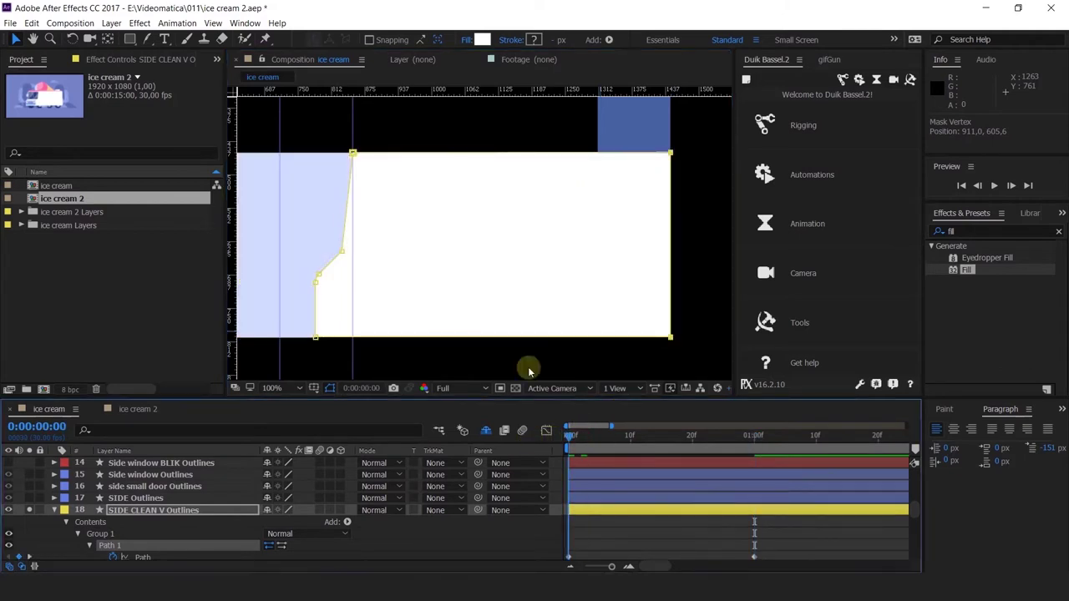
Delete the measuring rectangle above the truck and play the animation from the start.
{"action": "scroll", "coordinate": [528, 366], "scroll_direction": "down", "scroll_amount": 2}
{"action": "left_click", "coordinate": [596, 201]}
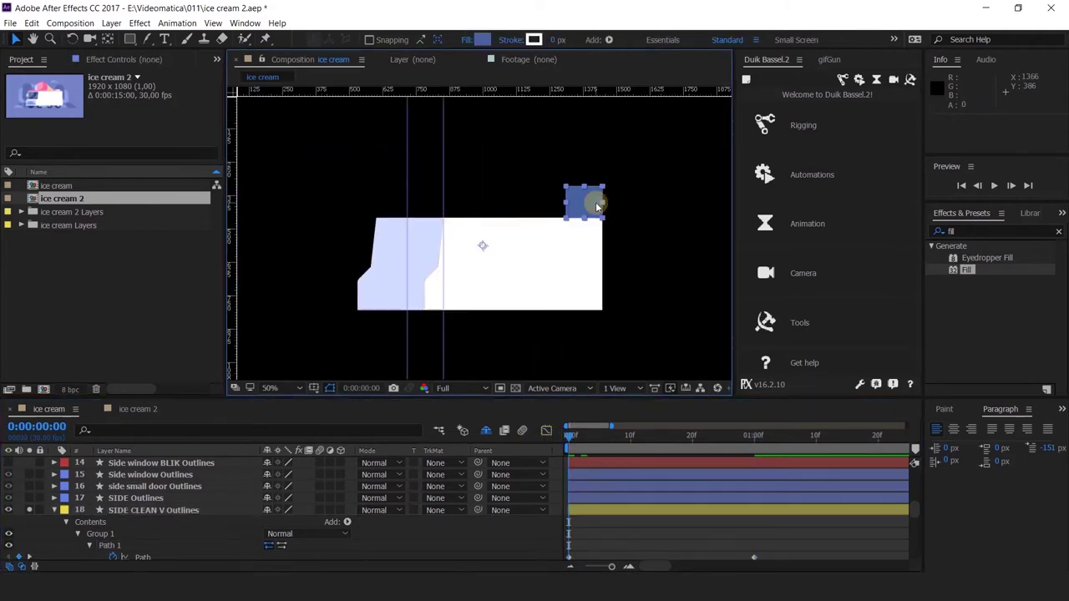
{"action": "key", "text": "Delete"}
{"action": "key", "text": "space"}
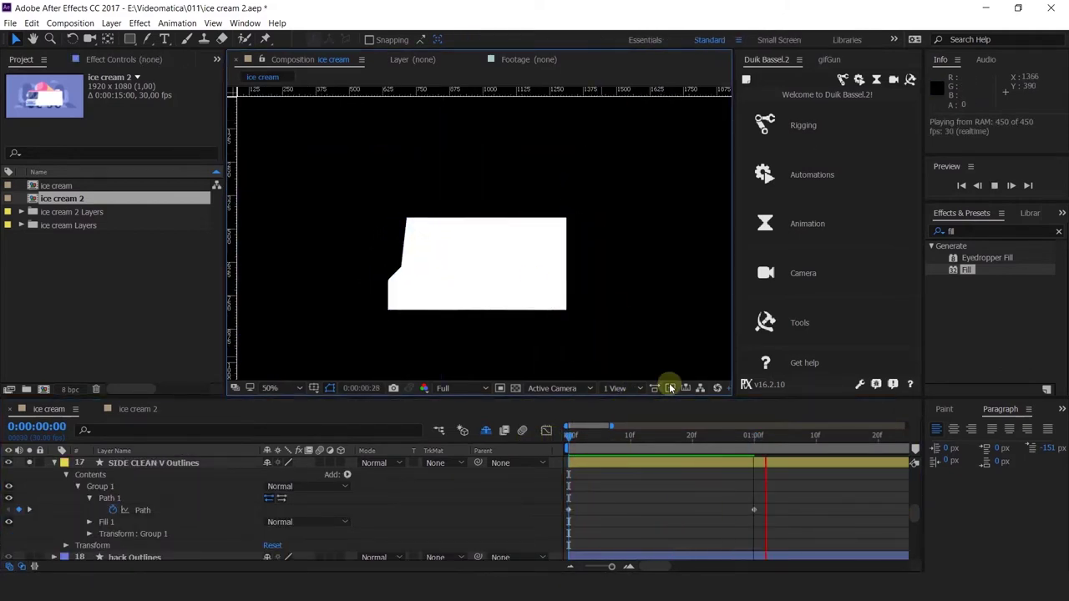
Scrub through the isolated front and side shapes from 0:00:00:00 to check the turning motion, and return to the start.
{"action": "left_click_drag", "start_coordinate": [582, 434], "coordinate": [513, 491]}
{"action": "left_click", "coordinate": [623, 504]}
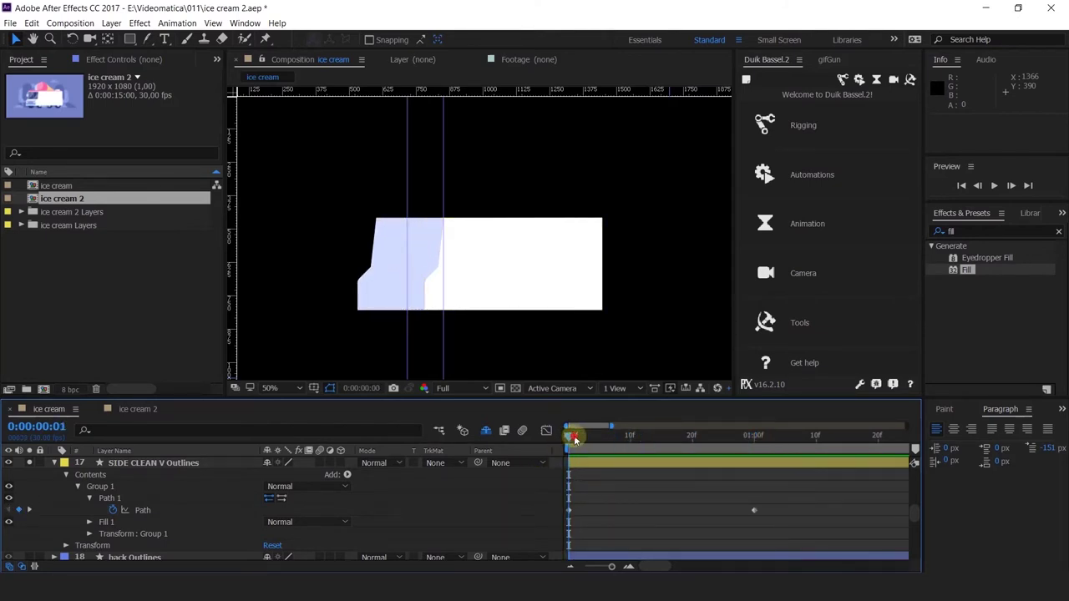
{"action": "left_click_drag", "start_coordinate": [574, 439], "coordinate": [545, 451]}
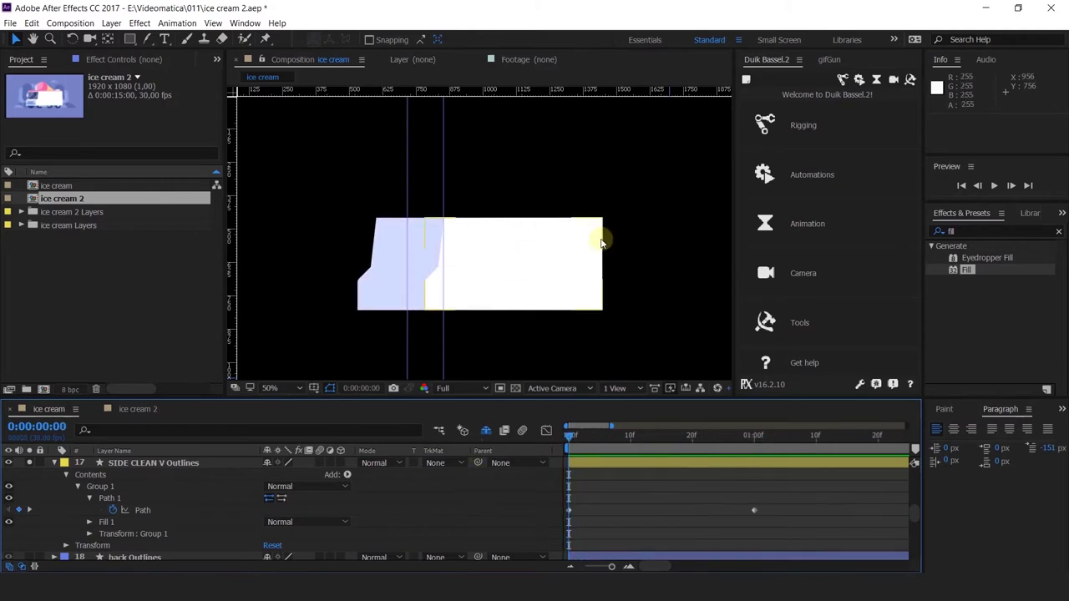
{"action": "left_click", "coordinate": [153, 466]}
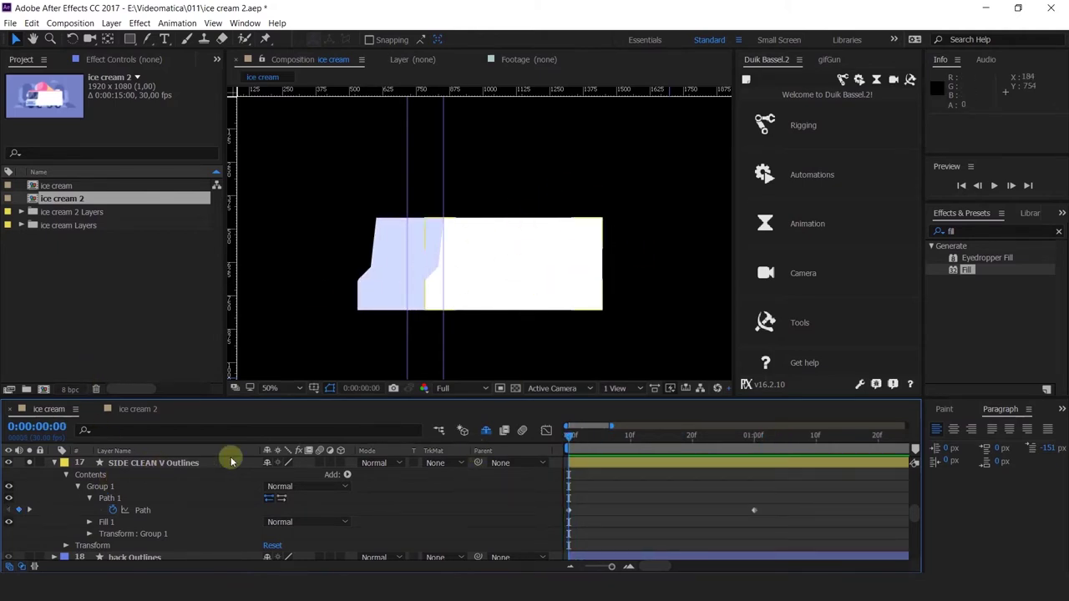
{"action": "left_click", "coordinate": [427, 370]}
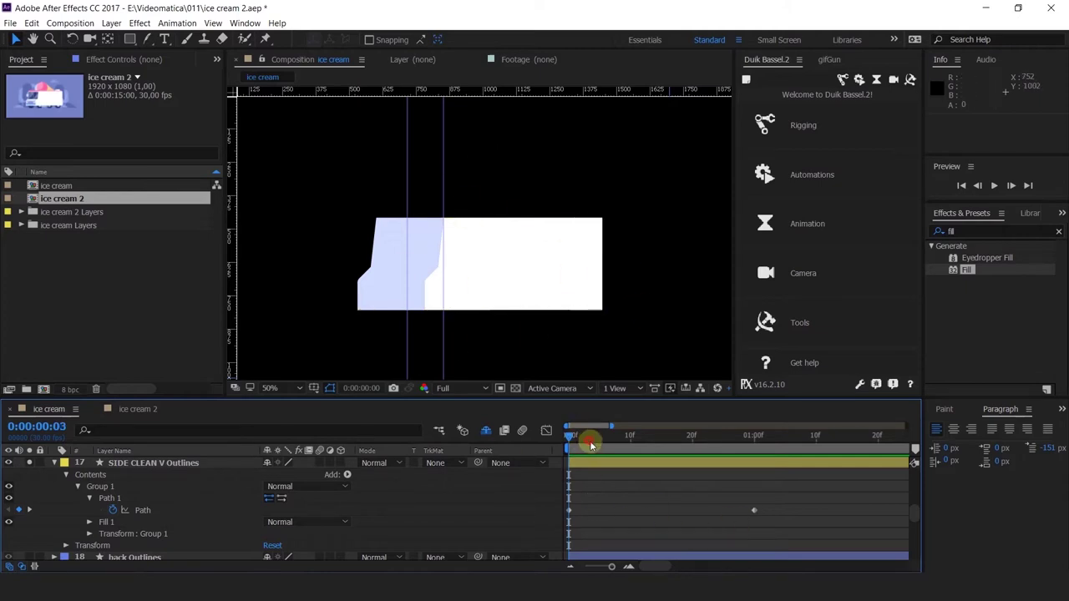
{"action": "left_click_drag", "start_coordinate": [590, 445], "coordinate": [510, 465]}
Turn off solo for the front and side layers and scrub the full truck scene, returning to 0:00:00:00.
{"action": "left_click", "coordinate": [67, 499]}
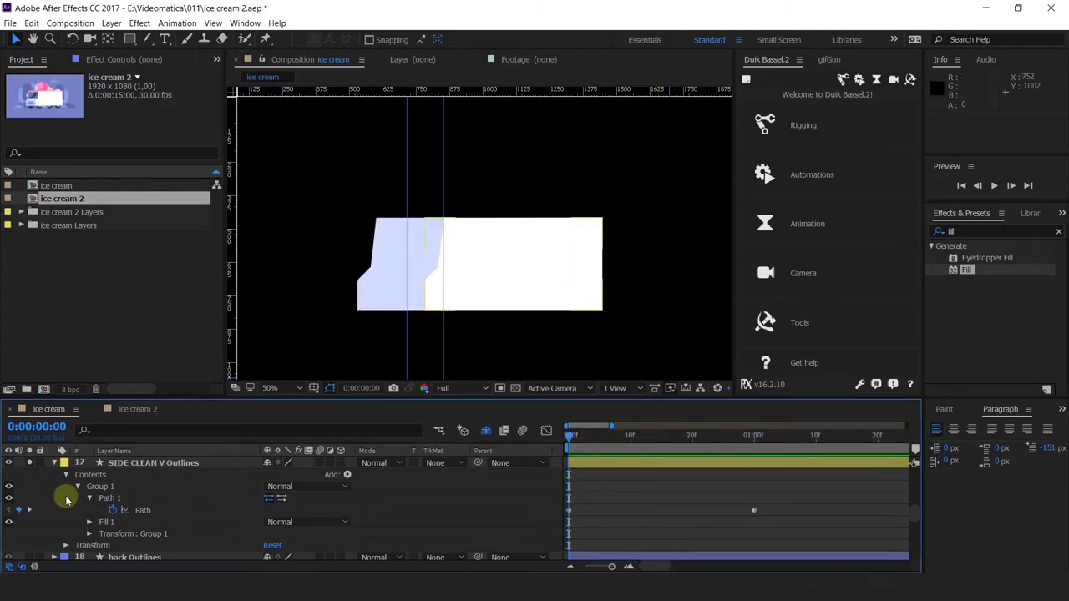
{"action": "scroll", "coordinate": [67, 500], "scroll_direction": "up", "scroll_amount": 1}
{"action": "key", "text": "ctrl+a"}
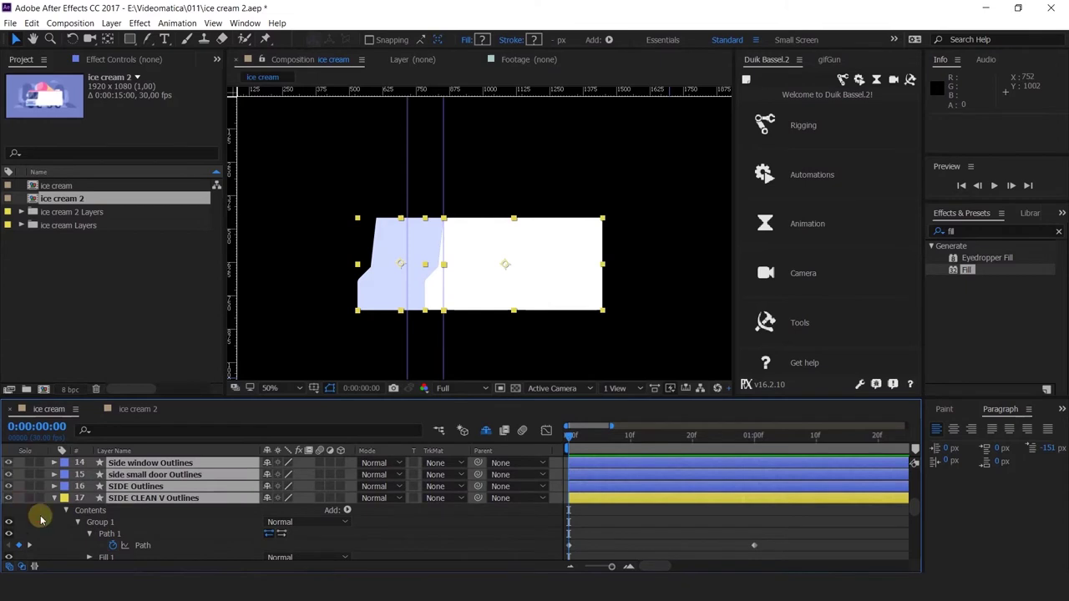
{"action": "key", "text": "ctrl+shift+a"}
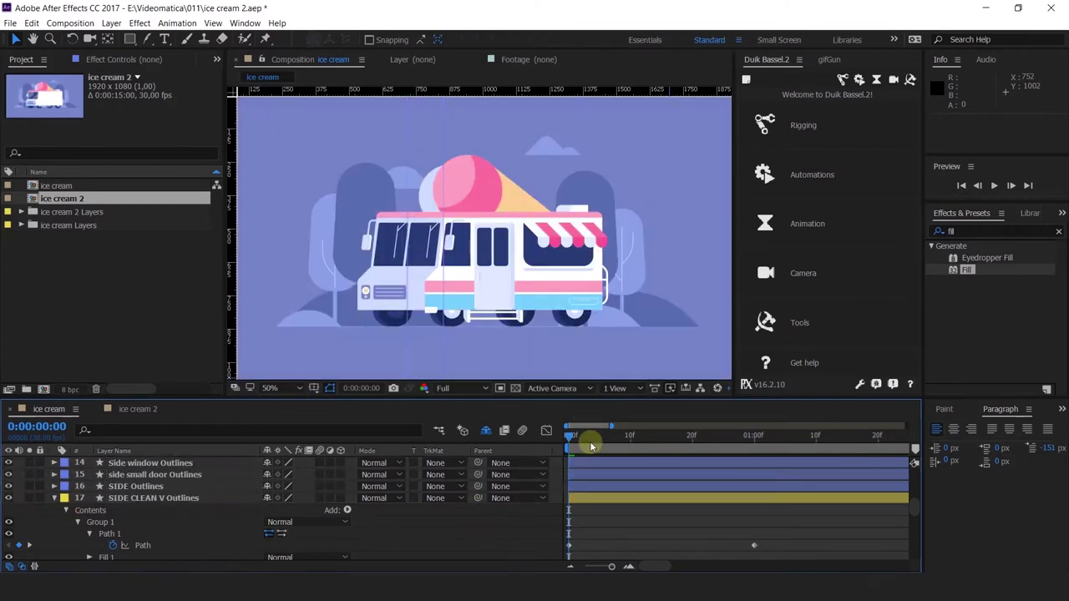
{"action": "left_click_drag", "start_coordinate": [590, 446], "coordinate": [716, 451]}
{"action": "key", "text": "Home"}
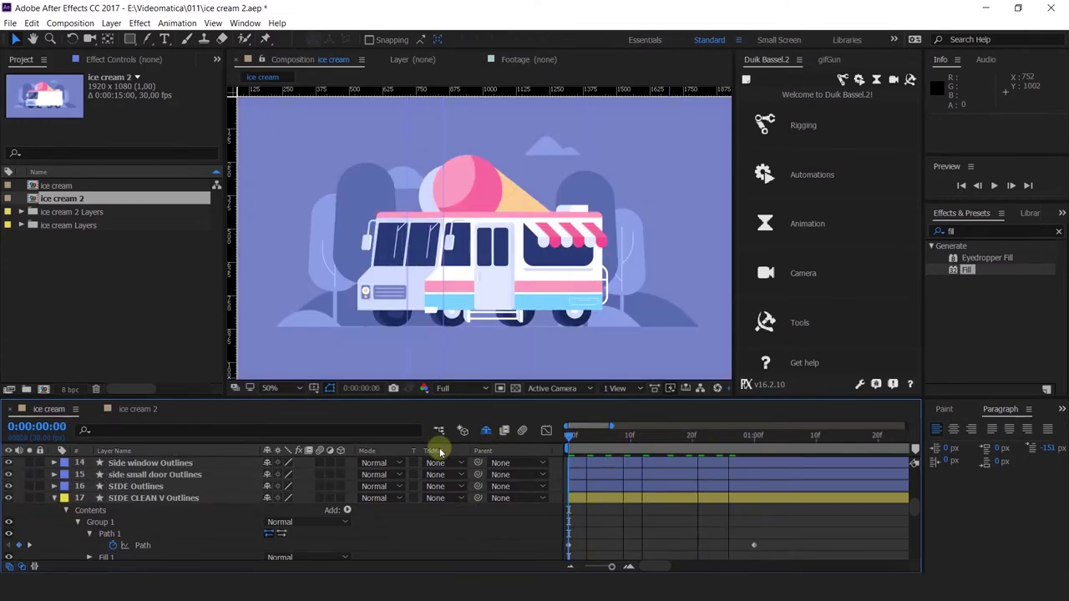
Solo the Front Windows Outlines, FRONT and SIDE CLEAN V Outlines layers.
{"action": "scroll", "coordinate": [407, 248], "scroll_direction": "up", "scroll_amount": 2}
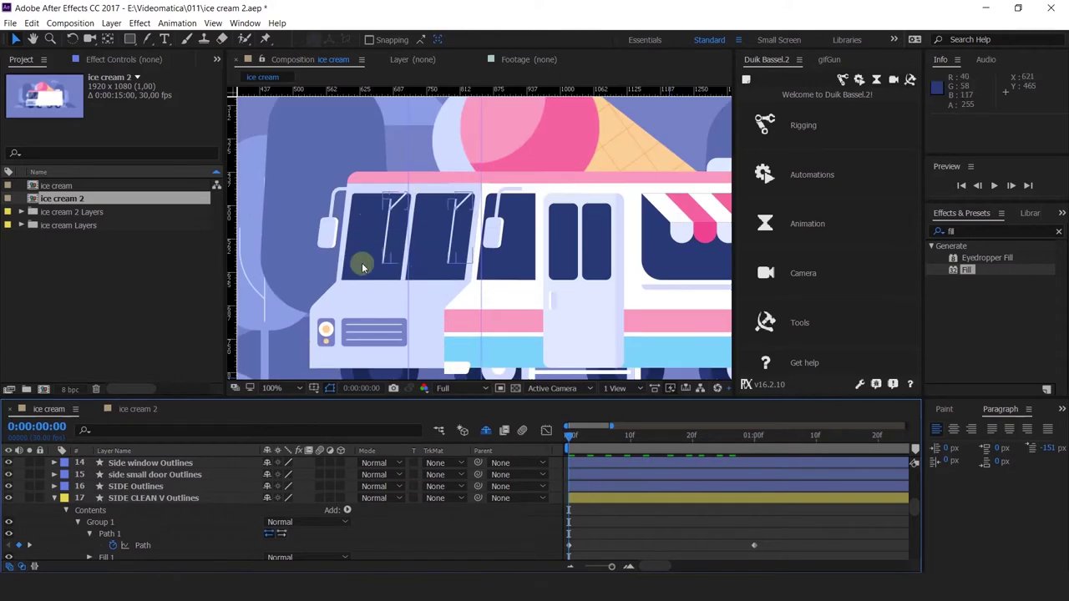
{"action": "left_click", "coordinate": [373, 244]}
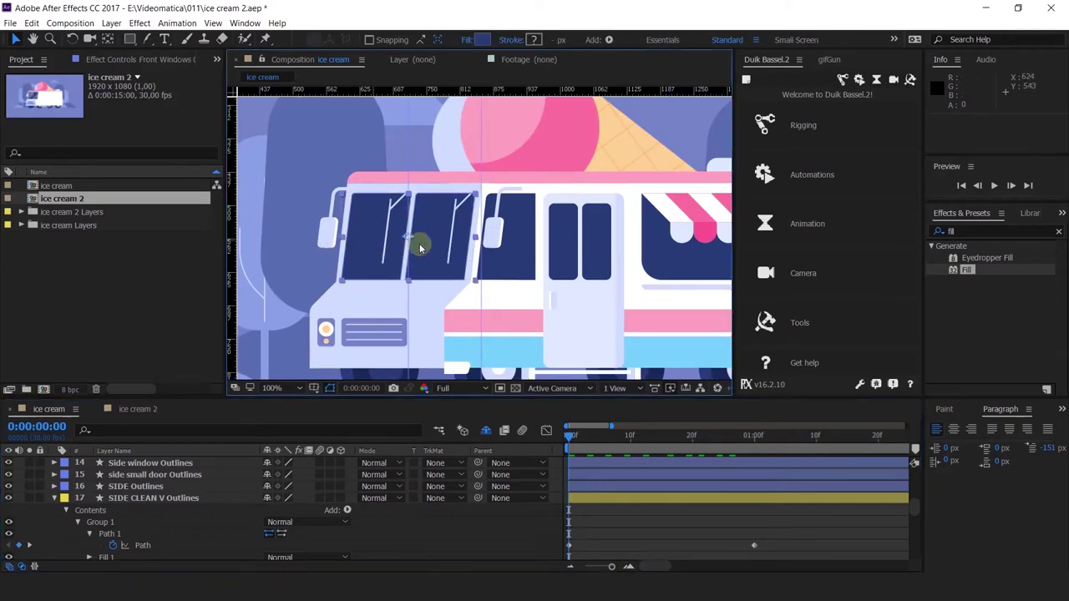
{"action": "scroll", "coordinate": [105, 511], "scroll_direction": "up", "scroll_amount": 3}
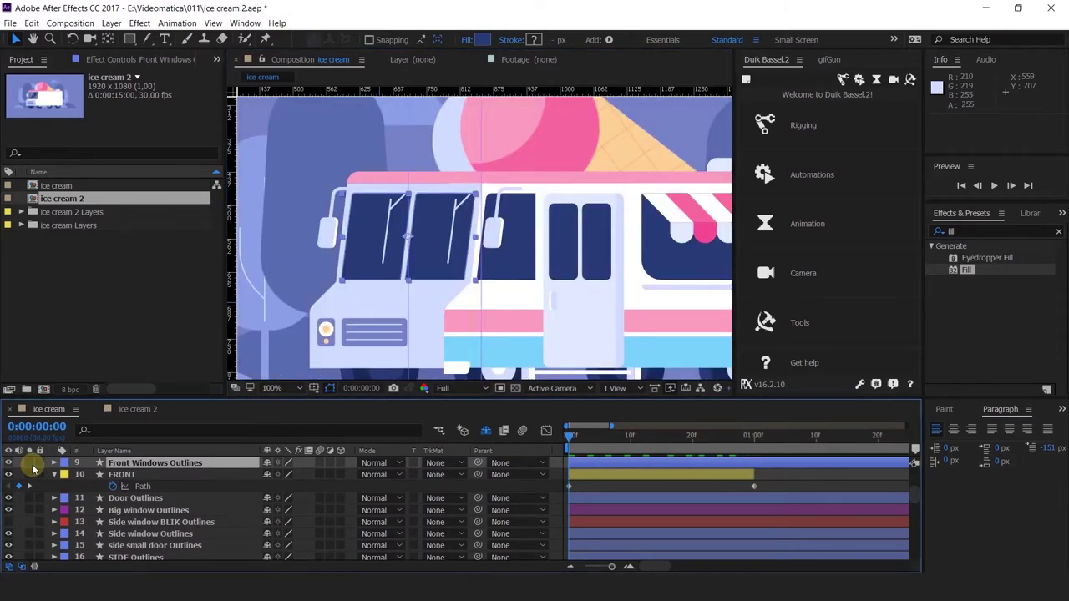
{"action": "left_click", "coordinate": [30, 463]}
{"action": "left_click", "coordinate": [30, 475]}
{"action": "scroll", "coordinate": [109, 501], "scroll_direction": "down", "scroll_amount": 5}
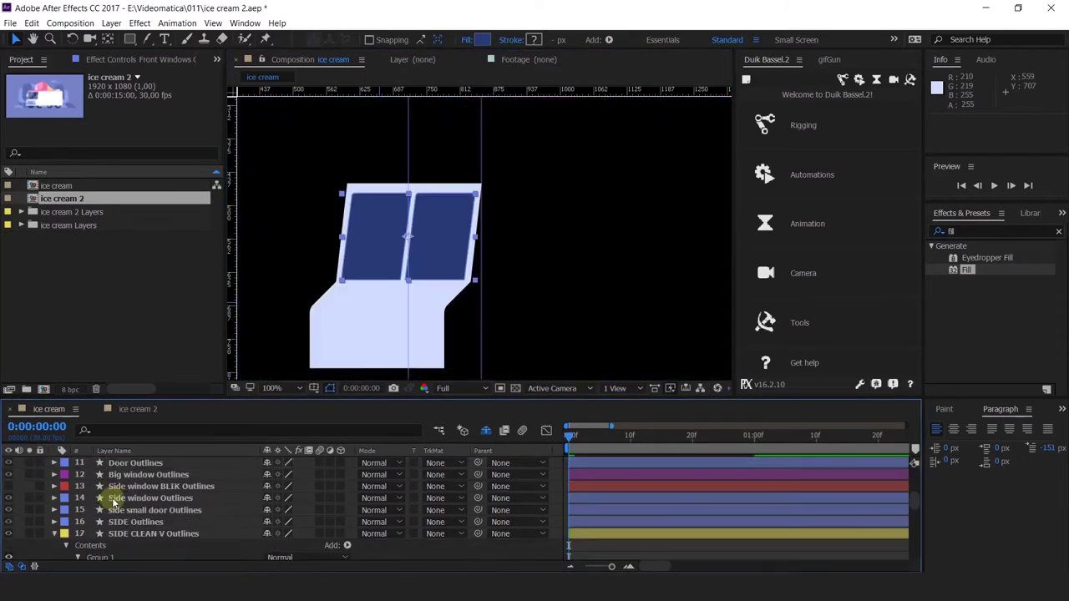
{"action": "key", "text": "u"}
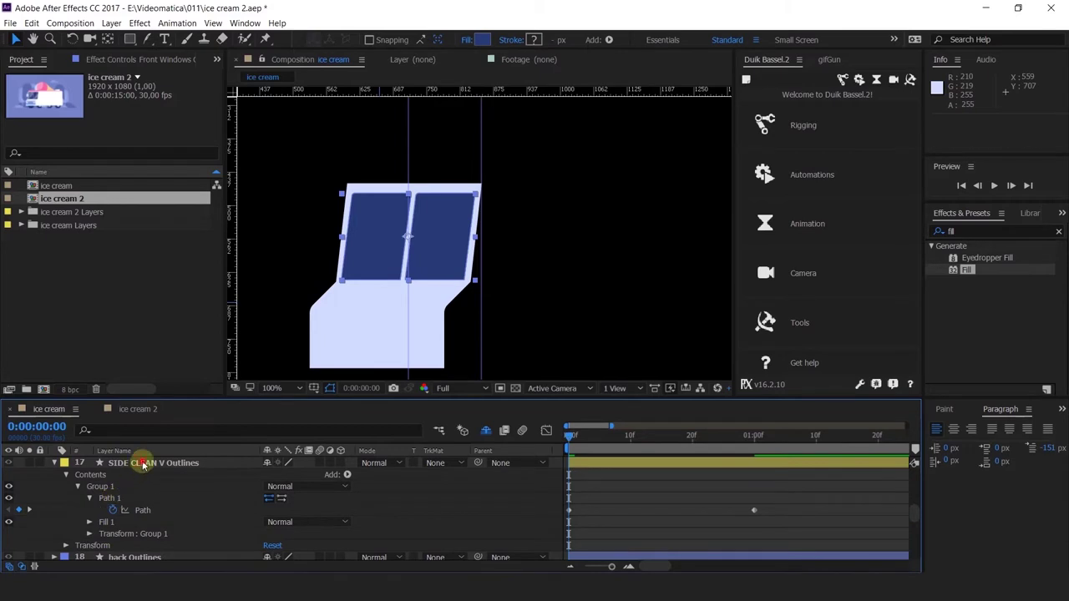
{"action": "left_click", "coordinate": [131, 467]}
{"action": "scroll", "coordinate": [125, 507], "scroll_direction": "up", "scroll_amount": 3}
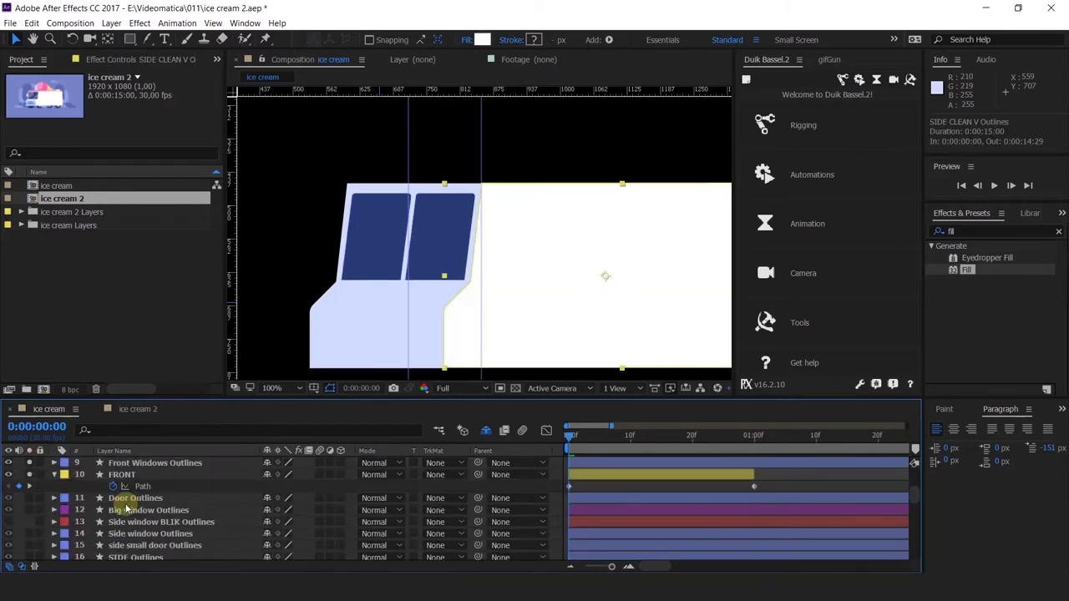
Enable Path keyframes at 0:00:00:00 for Group 1 and Group 2 of Front Windows Outlines, and show only the keyframed properties.
{"action": "left_click", "coordinate": [130, 464]}
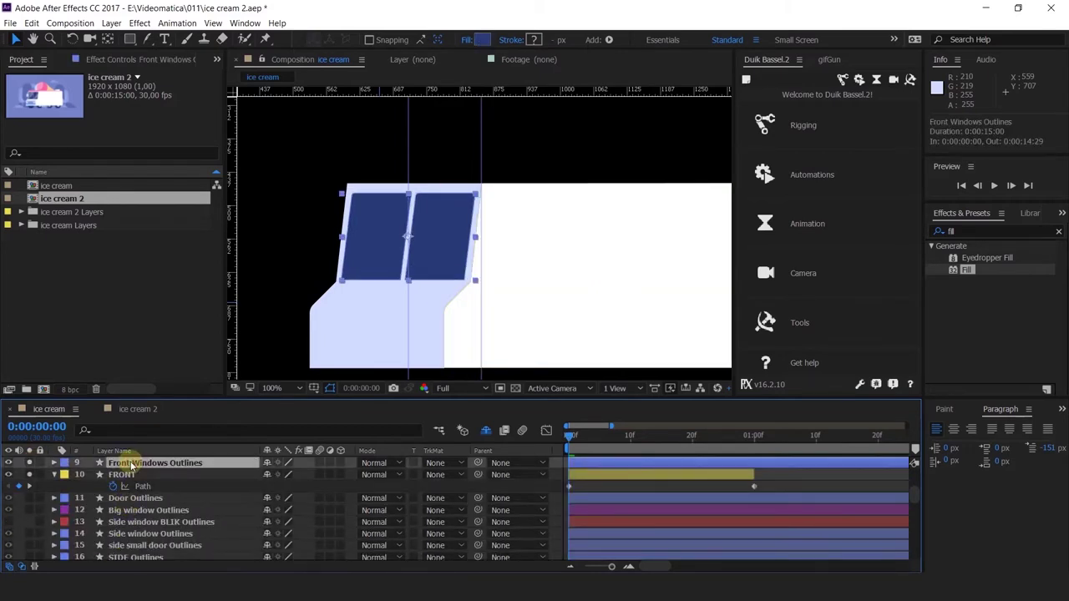
{"action": "left_click", "coordinate": [53, 462]}
{"action": "left_click", "coordinate": [67, 475]}
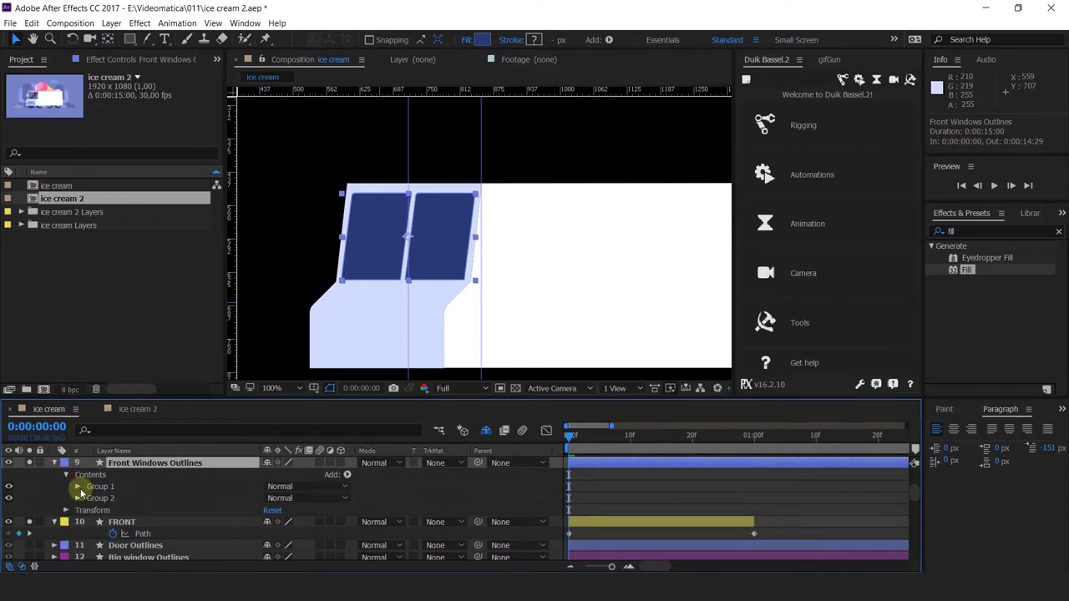
{"action": "left_click", "coordinate": [77, 486]}
{"action": "left_click", "coordinate": [89, 498]}
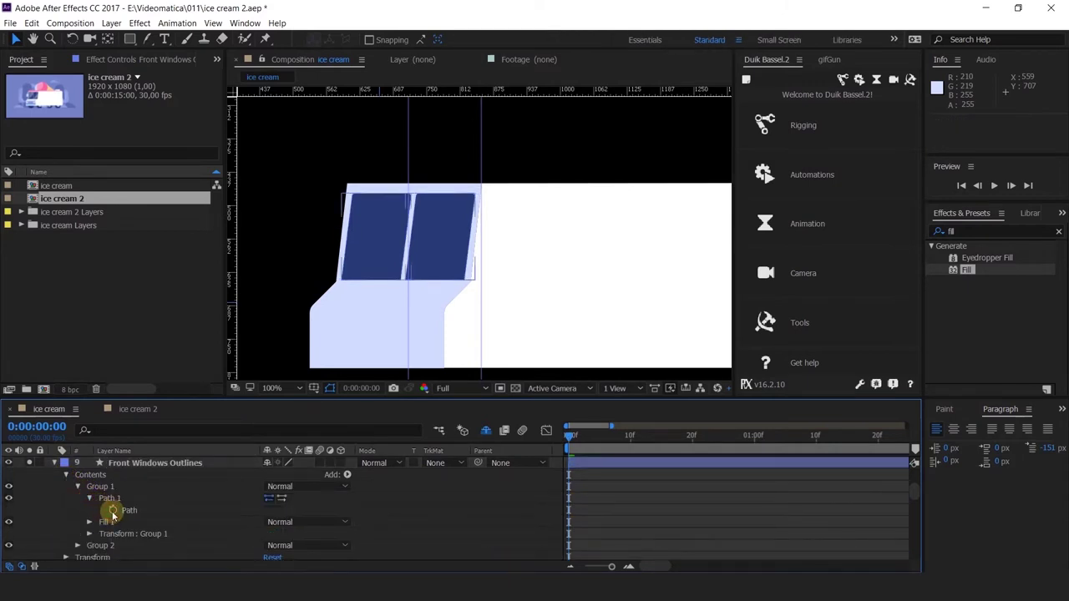
{"action": "left_click", "coordinate": [113, 511]}
{"action": "scroll", "coordinate": [83, 513], "scroll_direction": "down", "scroll_amount": 3}
{"action": "left_click", "coordinate": [77, 510]}
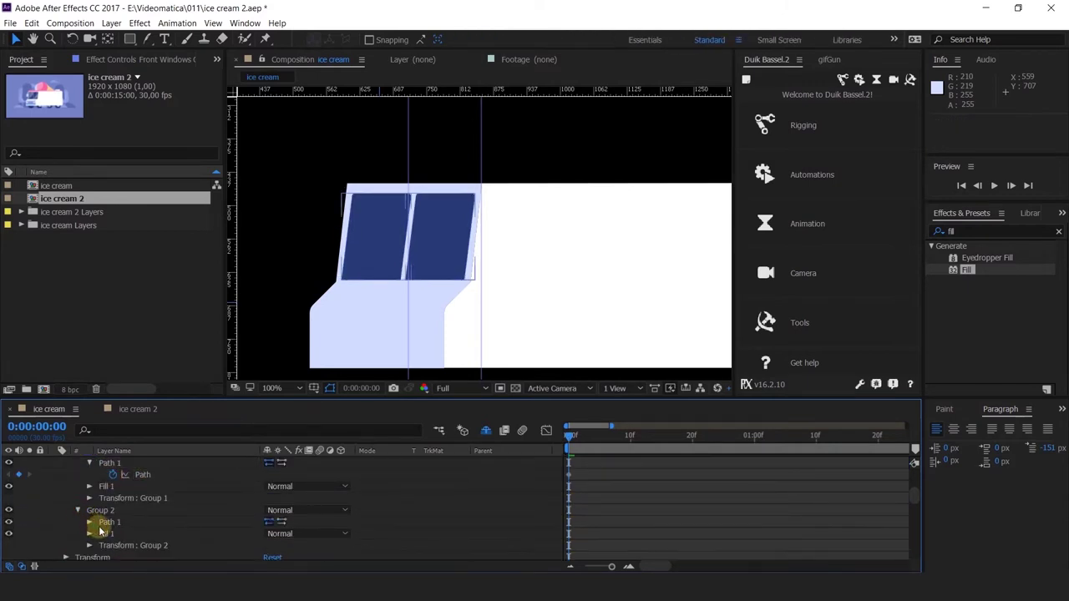
{"action": "left_click", "coordinate": [89, 523]}
{"action": "left_click", "coordinate": [113, 534]}
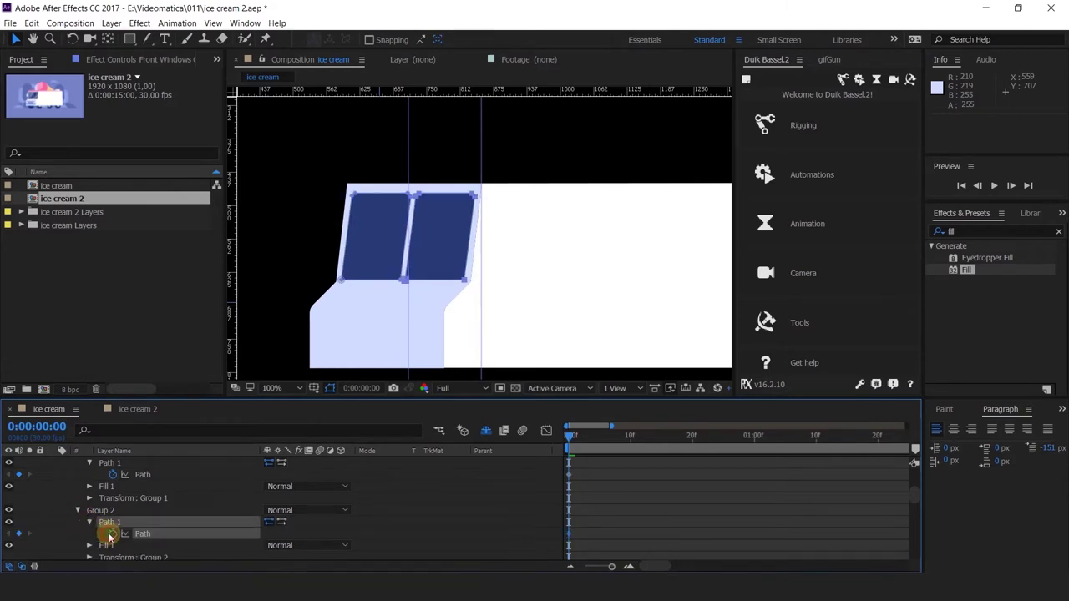
{"action": "key", "text": "u"}
Add a Path keyframe for both front windows at 0:00:01:00 and return to 0:00:00:00.
{"action": "left_click_drag", "start_coordinate": [694, 435], "coordinate": [758, 438]}
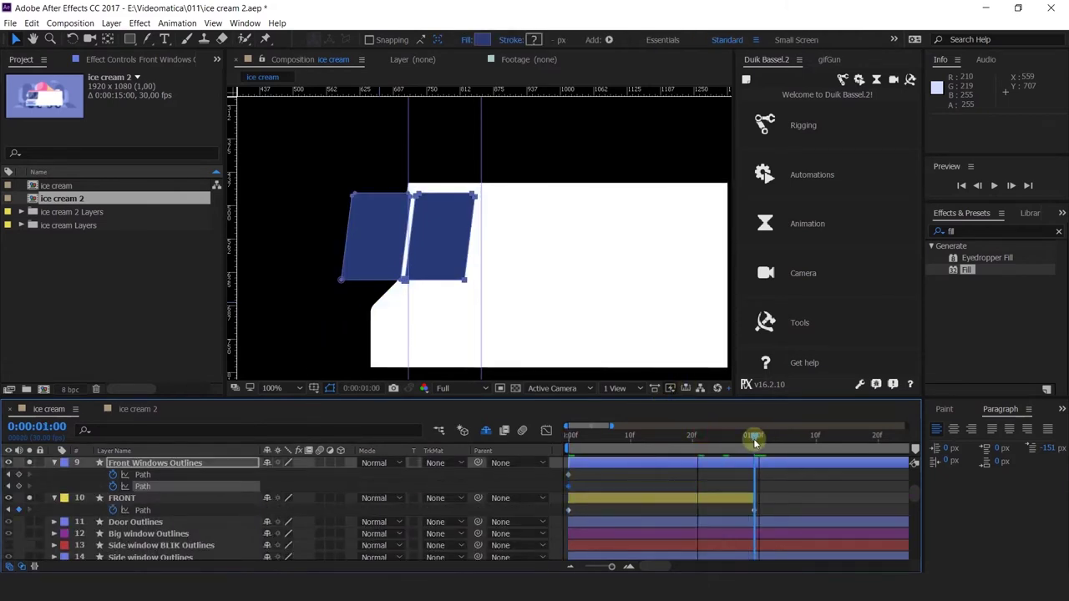
{"action": "left_click", "coordinate": [18, 474]}
{"action": "left_click", "coordinate": [18, 486]}
{"action": "left_click", "coordinate": [12, 475]}
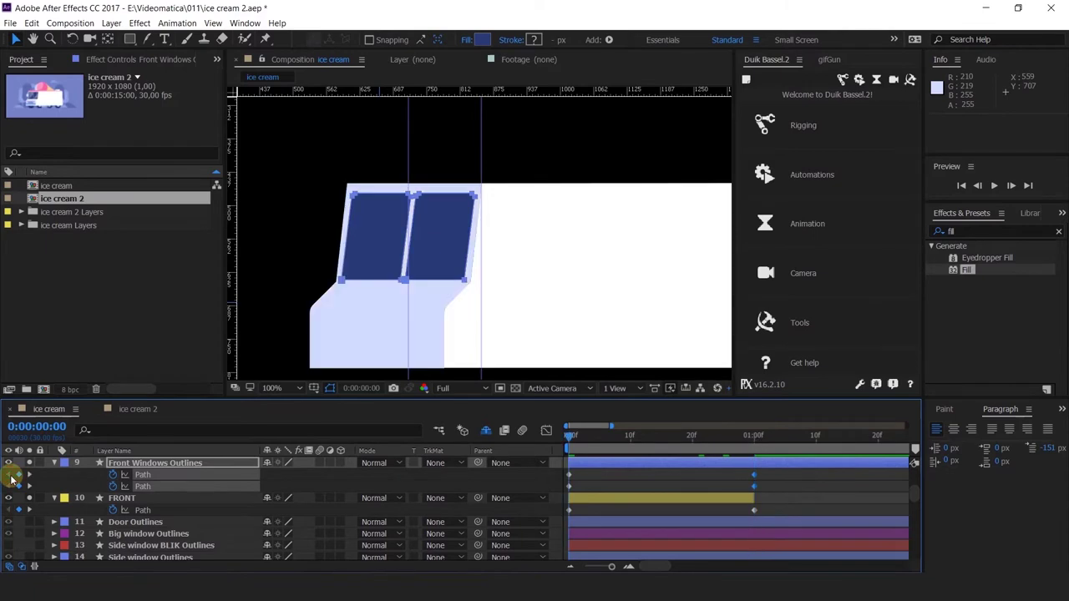
Place a vertical guide through the centre of the left front window.
{"action": "left_click_drag", "start_coordinate": [334, 181], "coordinate": [372, 289]}
{"action": "scroll", "coordinate": [370, 226], "scroll_direction": "up", "scroll_amount": 2}
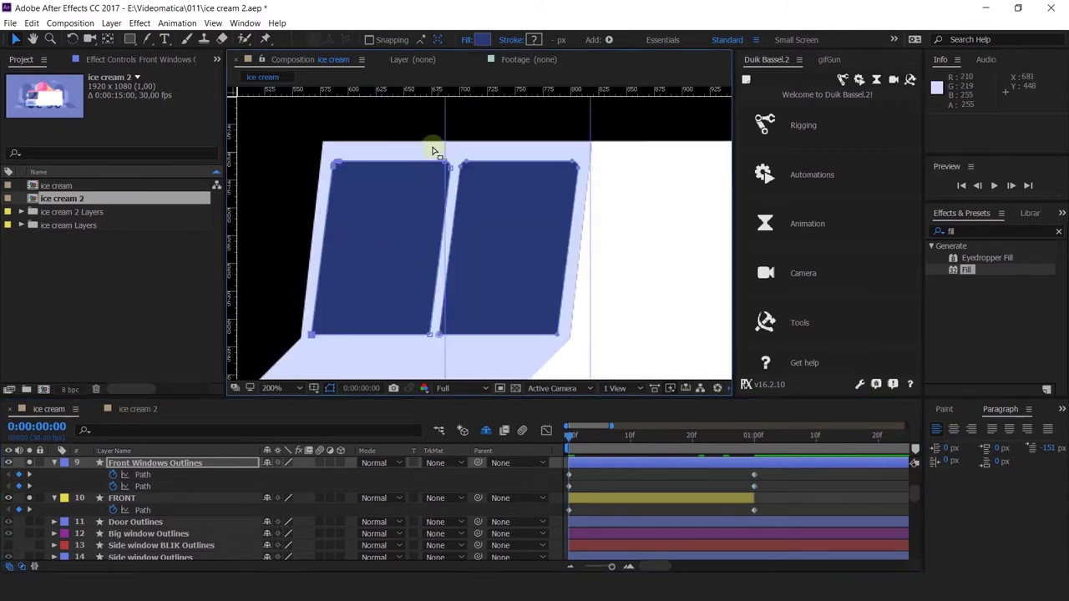
{"action": "left_click_drag", "start_coordinate": [452, 179], "coordinate": [453, 182]}
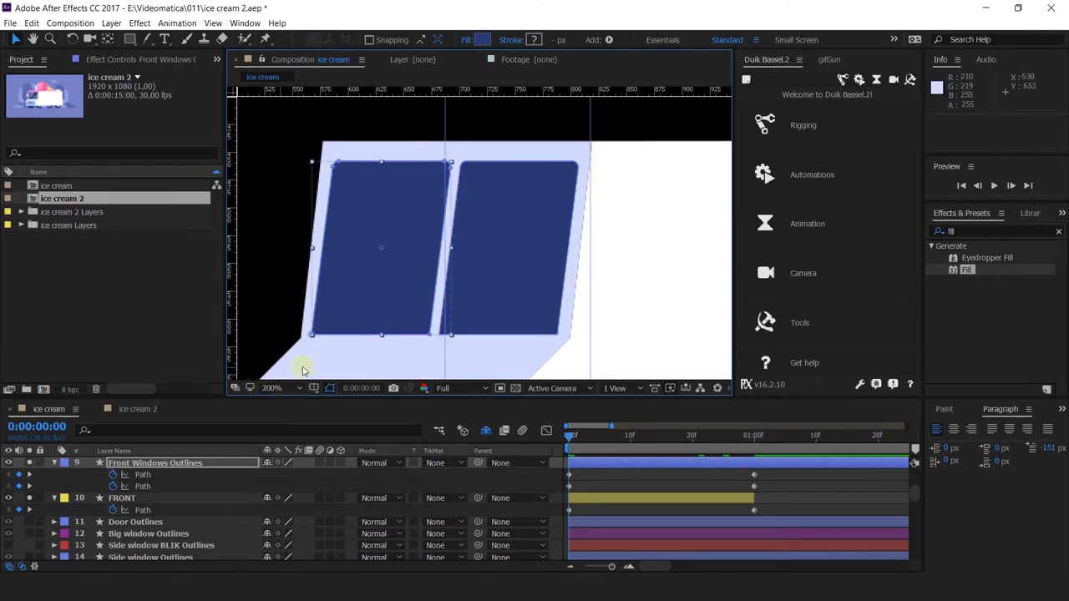
{"action": "left_click_drag", "start_coordinate": [231, 260], "coordinate": [380, 192]}
Shift the left front window's left-edge vertices inward to the new guide at 0:00:00:00, keeping the slant.
{"action": "left_click", "coordinate": [141, 474]}
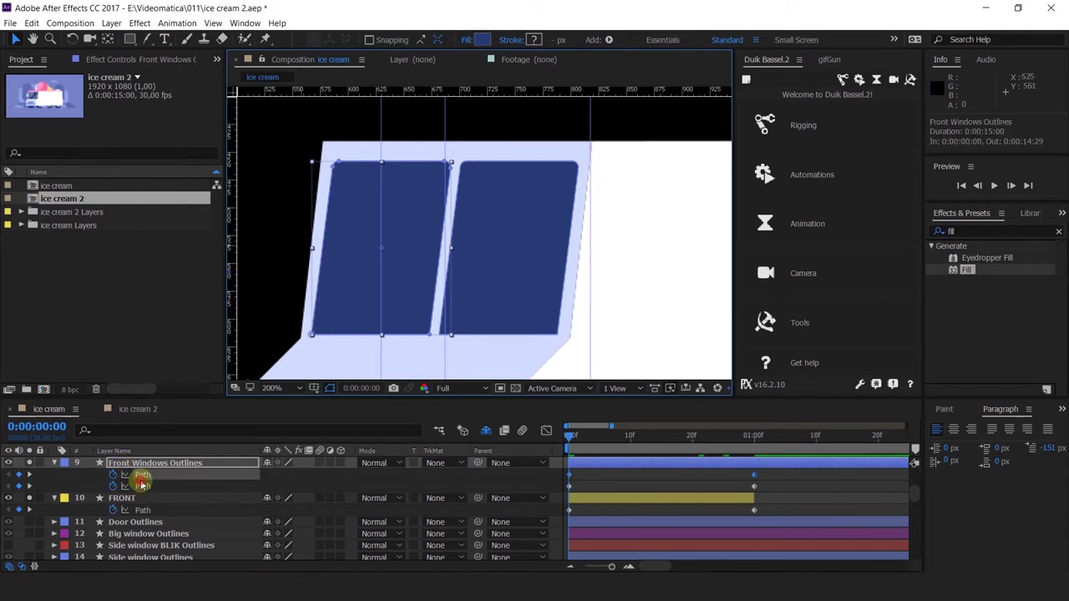
{"action": "left_click_drag", "start_coordinate": [321, 152], "coordinate": [359, 193]}
{"action": "left_click_drag", "start_coordinate": [292, 314], "coordinate": [352, 336]}
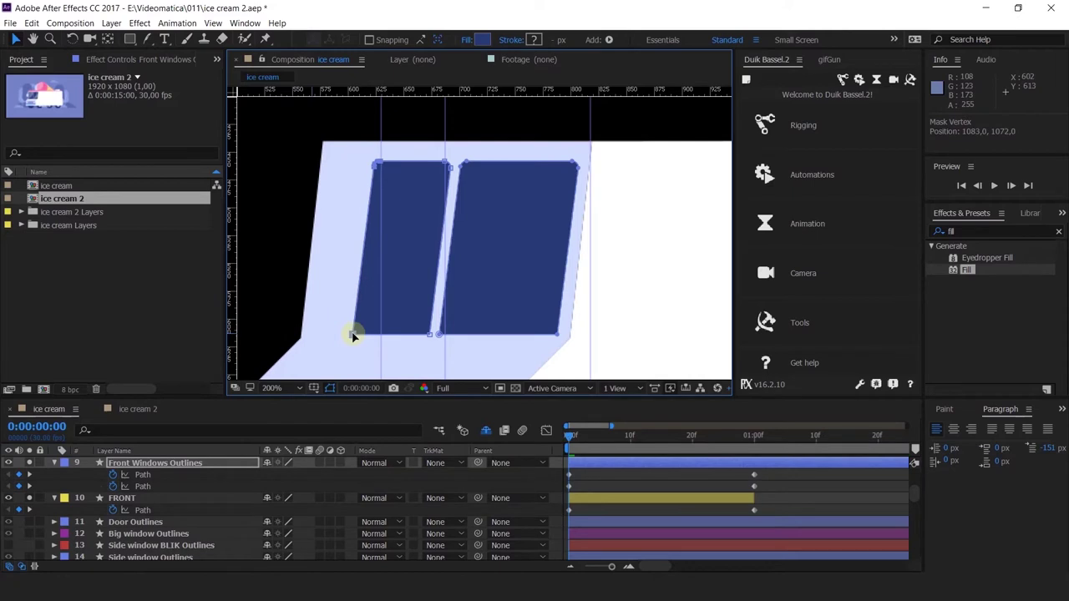
Move the left front window's right-edge vertices inward to the guide at 0:00:00:00, narrowing the window to a thin slanted strip.
{"action": "left_click_drag", "start_coordinate": [436, 149], "coordinate": [451, 177]}
{"action": "left_click", "coordinate": [455, 171]}
{"action": "left_click", "coordinate": [416, 344]}
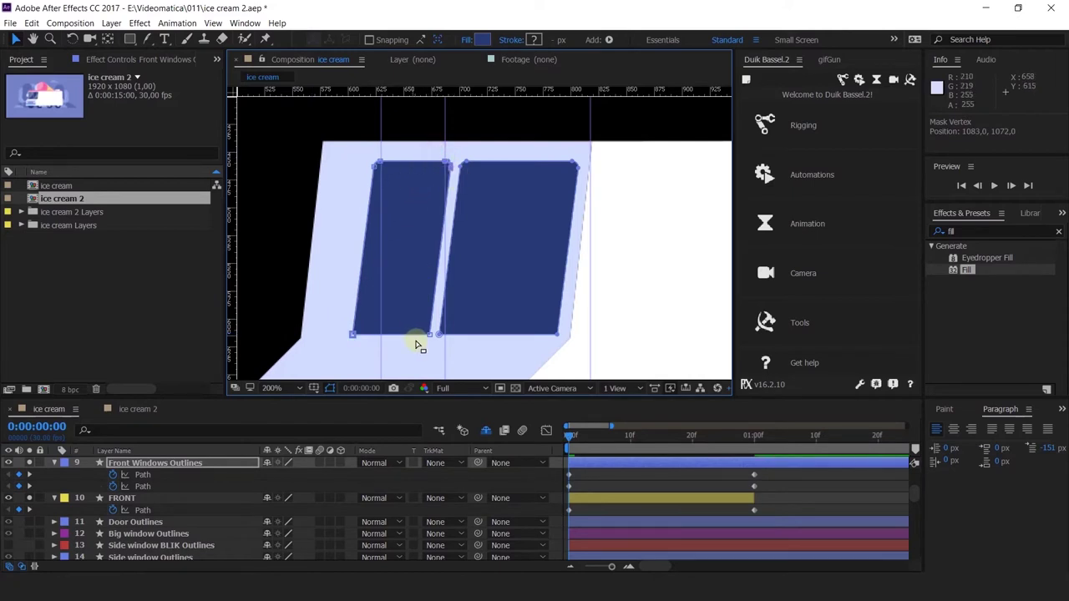
{"action": "double_click", "coordinate": [430, 336]}
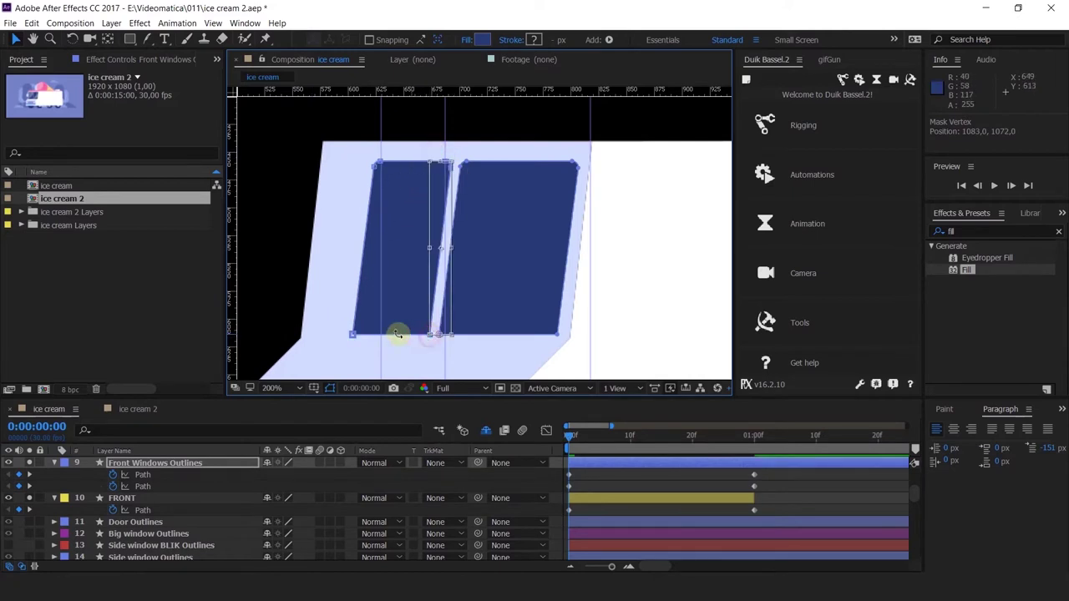
{"action": "double_click", "coordinate": [443, 320]}
{"action": "left_click_drag", "start_coordinate": [431, 337], "coordinate": [366, 328]}
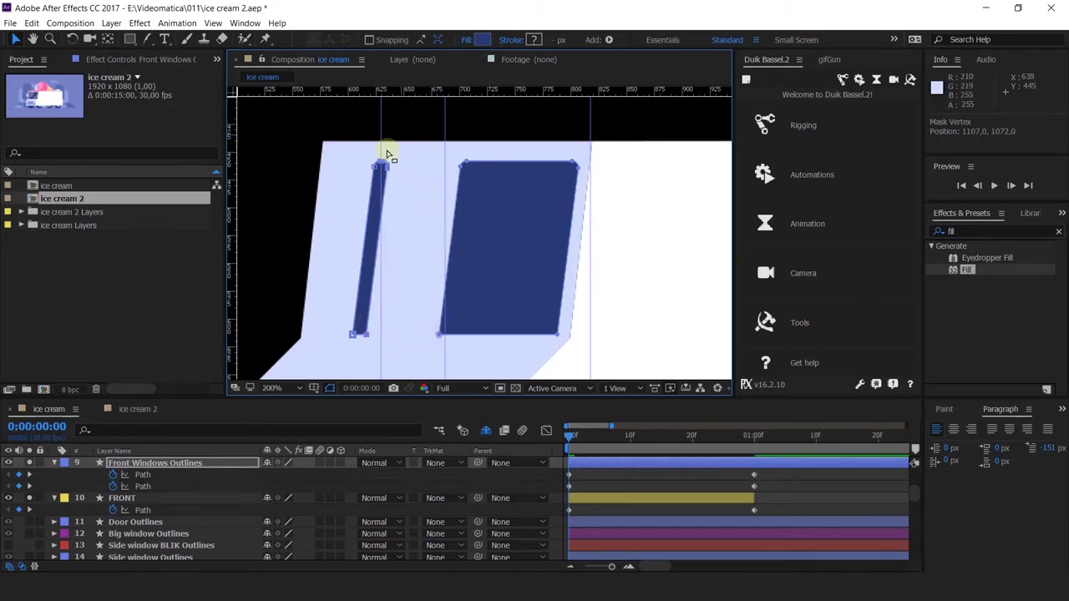
{"action": "scroll", "coordinate": [371, 197], "scroll_direction": "up", "scroll_amount": 3}
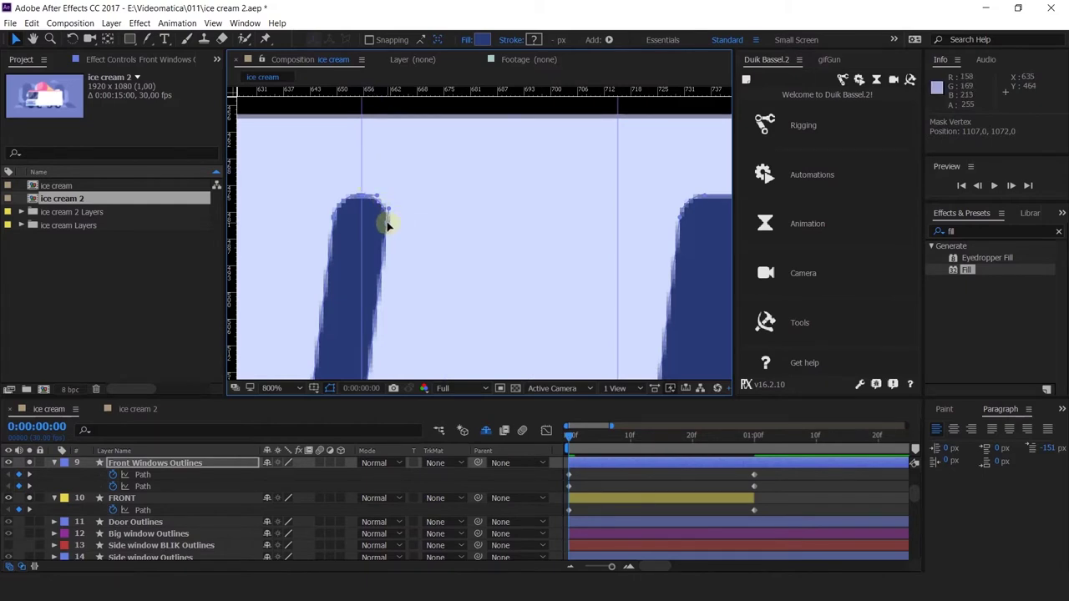
{"action": "left_click_drag", "start_coordinate": [387, 222], "coordinate": [385, 223]}
{"action": "scroll", "coordinate": [385, 225], "scroll_direction": "down", "scroll_amount": 4}
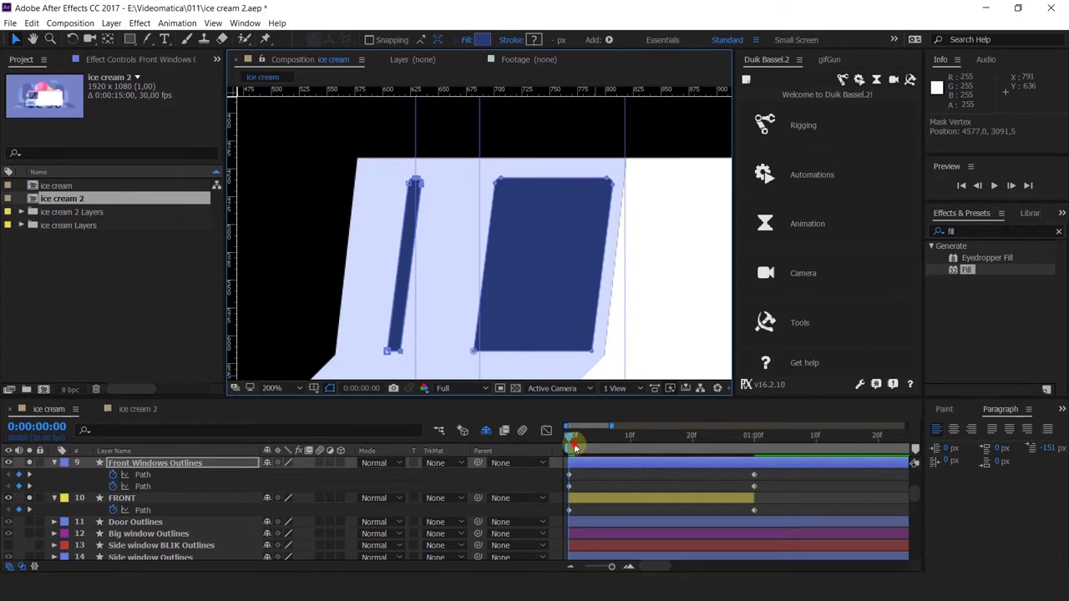
Time-reverse the Path keyframes of both front windows so the narrow shape falls at 0:00:01:00.
{"action": "left_click_drag", "start_coordinate": [575, 448], "coordinate": [572, 487]}
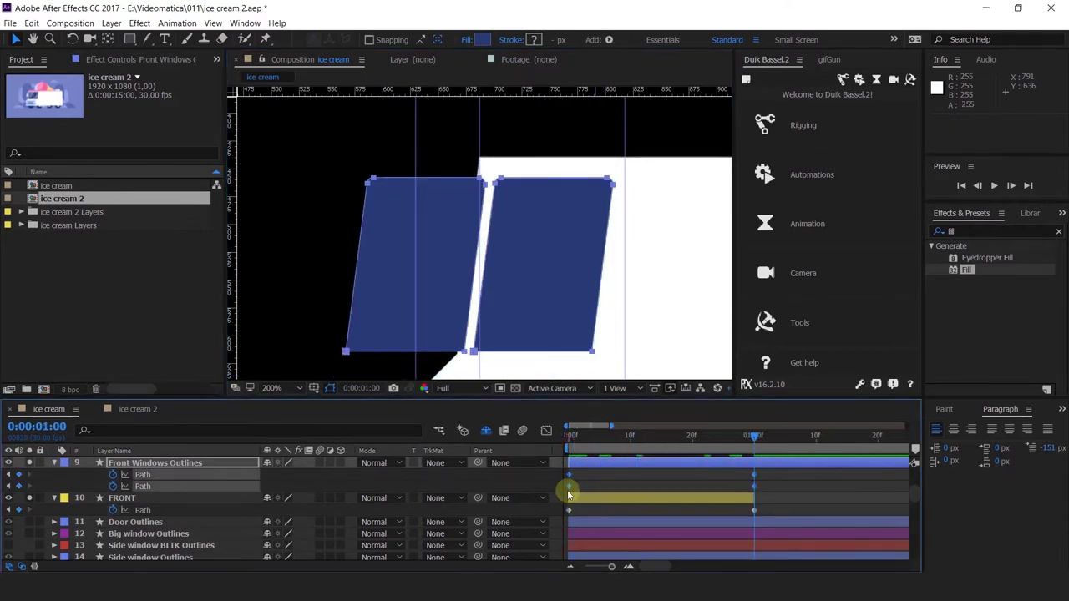
{"action": "right_click", "coordinate": [568, 495]}
{"action": "mouse_move", "coordinate": [634, 482]}
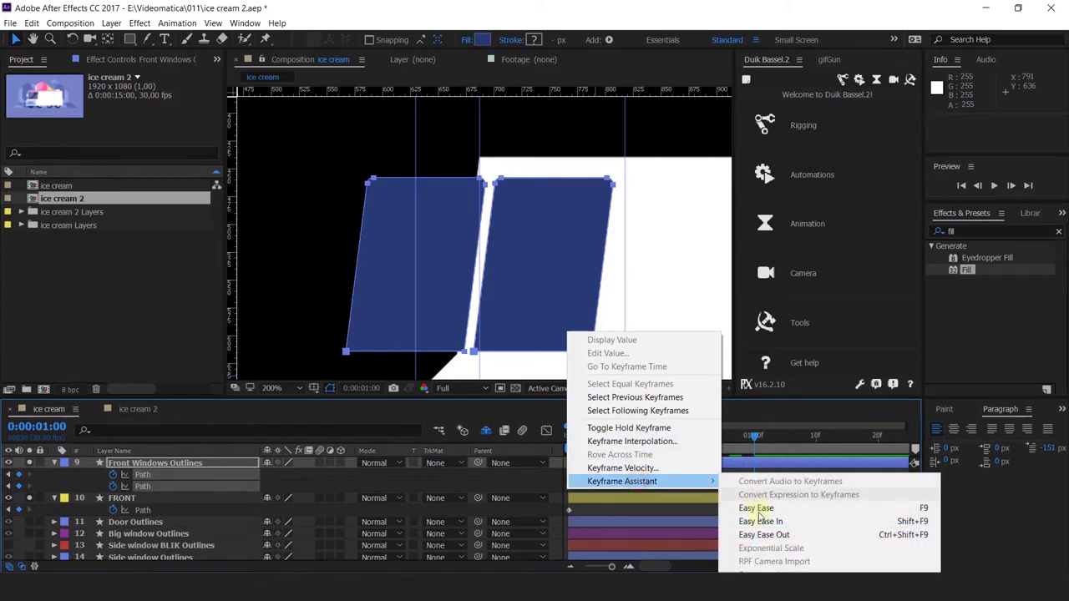
{"action": "left_click", "coordinate": [760, 511]}
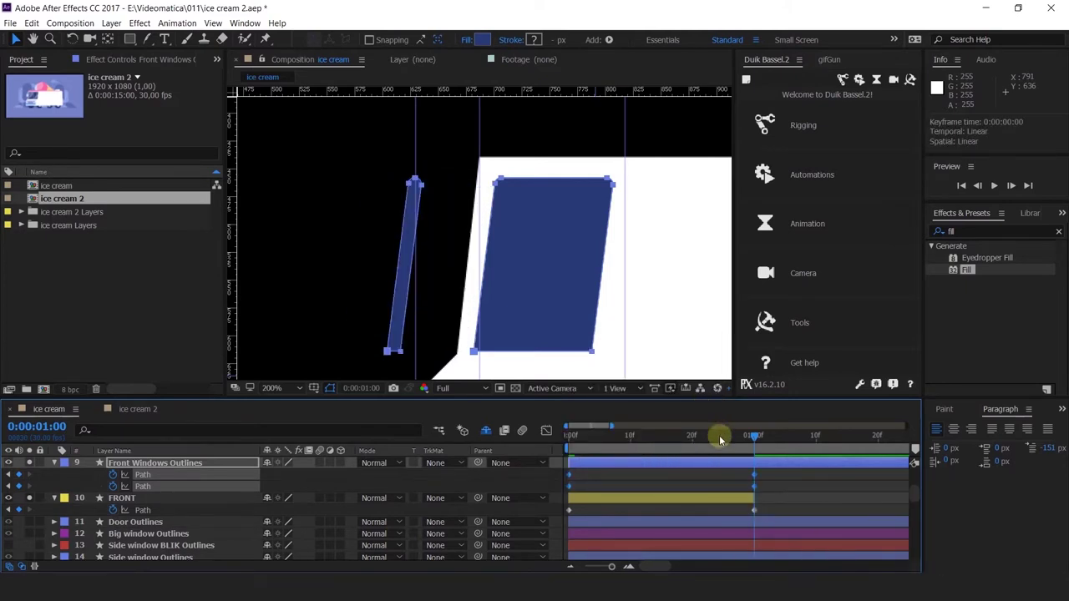
Return to 0:00:00:00, clear the Path keyframes of both front windows and key their paths again at that frame.
{"action": "left_click_drag", "start_coordinate": [720, 439], "coordinate": [503, 446]}
{"action": "left_click", "coordinate": [613, 478]}
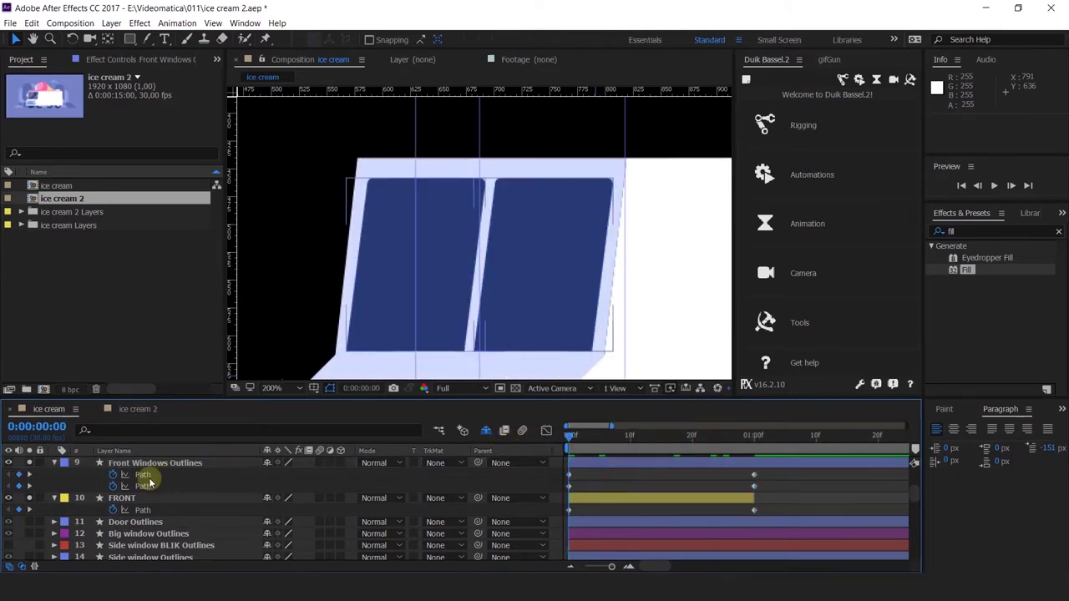
{"action": "left_click", "coordinate": [114, 475]}
{"action": "left_click", "coordinate": [113, 487]}
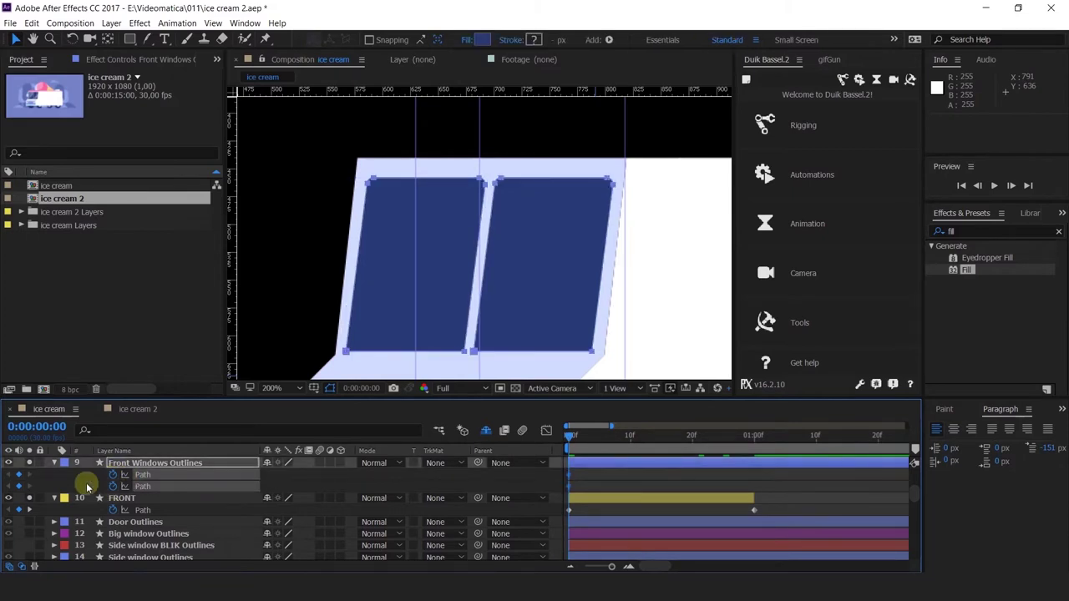
Try to narrow the front windows at 0:00:01:00 by keyframing the Front Windows Outlines layer's Scale.
{"action": "left_click", "coordinate": [752, 436]}
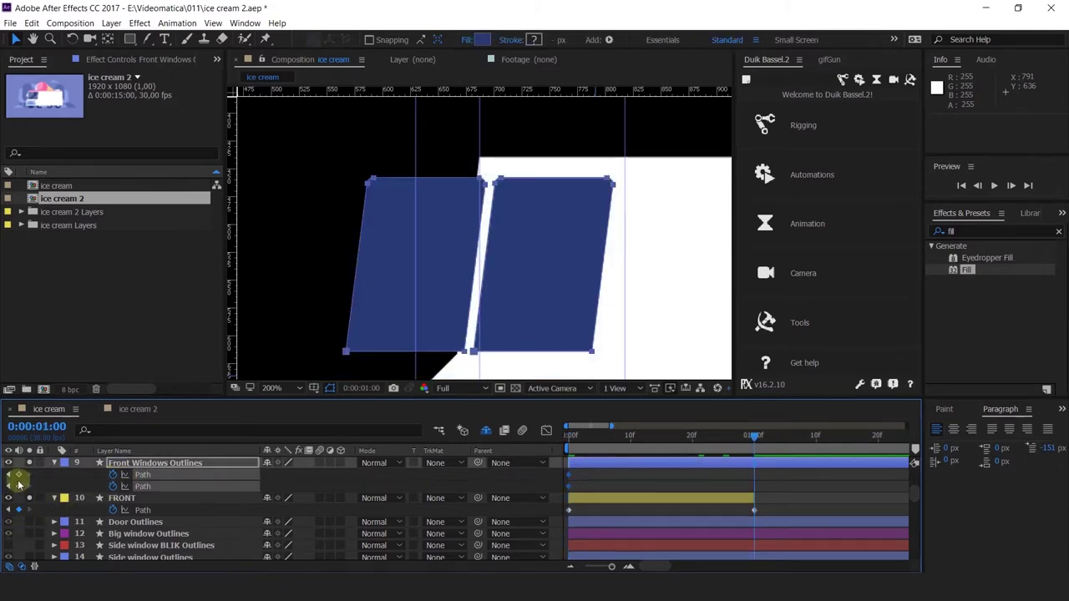
{"action": "left_click", "coordinate": [166, 462]}
{"action": "key", "text": "shift+s"}
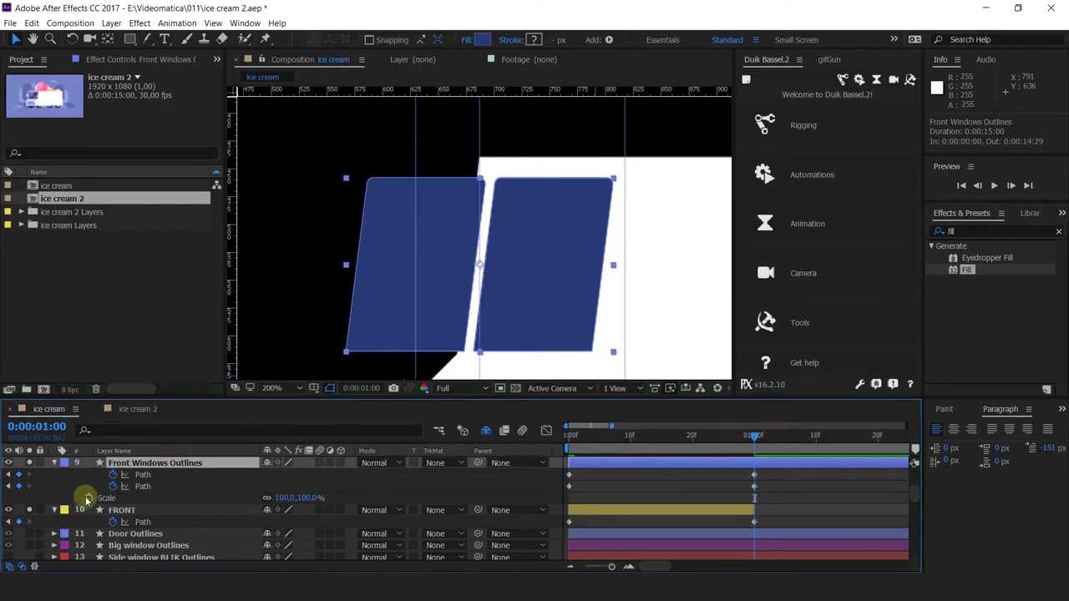
{"action": "left_click", "coordinate": [87, 497]}
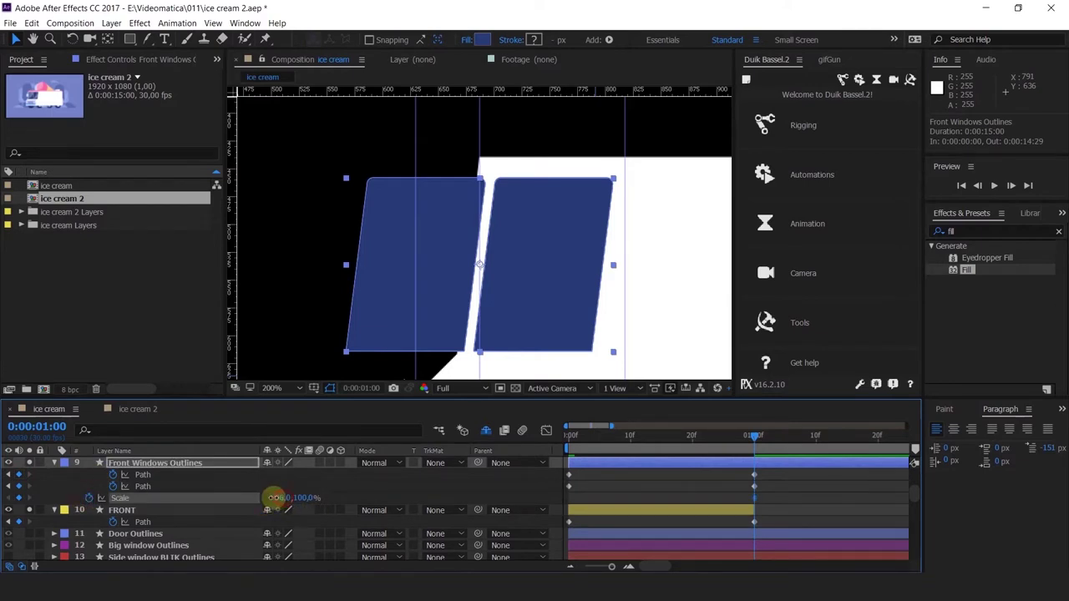
{"action": "left_click_drag", "start_coordinate": [274, 497], "coordinate": [246, 487]}
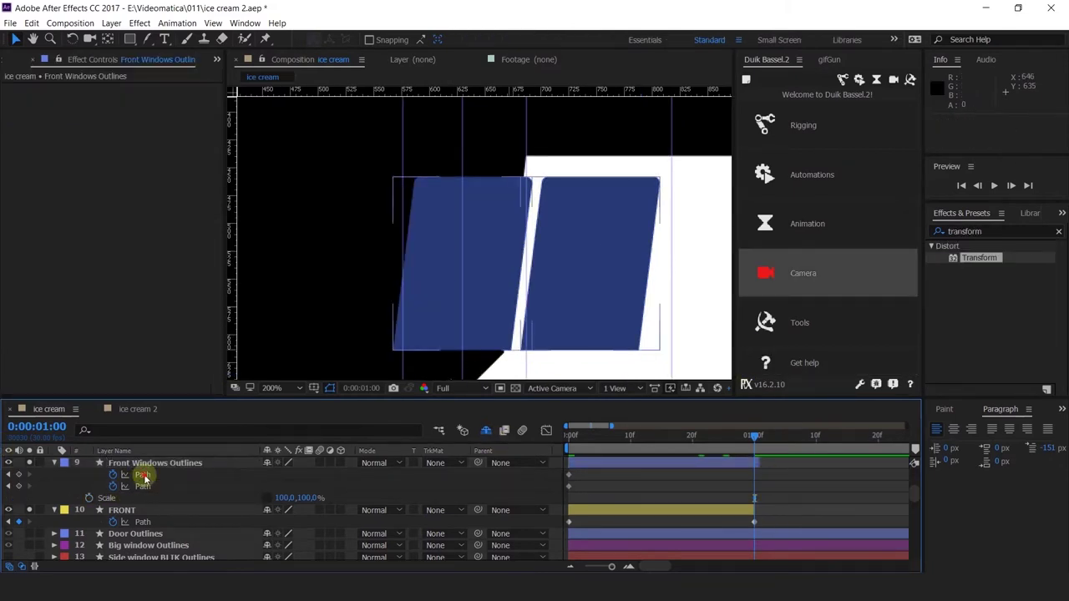
Narrow both front windows at 0:00:01:00 by moving the left window's left-edge and the right window's right-edge vertices inward.
{"action": "left_click", "coordinate": [140, 474]}
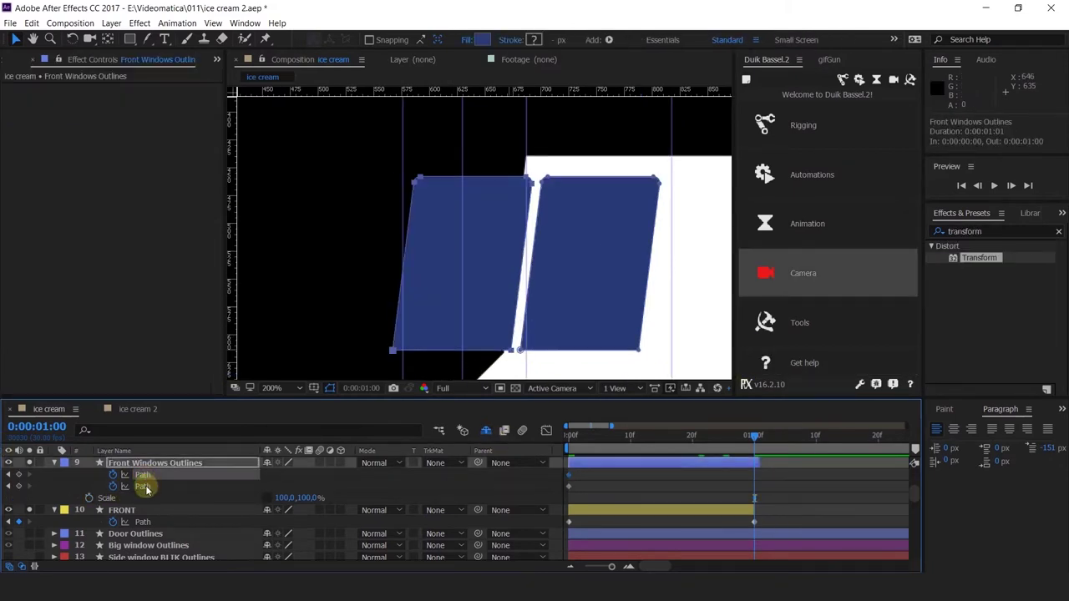
{"action": "left_click_drag", "start_coordinate": [390, 148], "coordinate": [455, 403]}
{"action": "left_click_drag", "start_coordinate": [416, 281], "coordinate": [410, 353]}
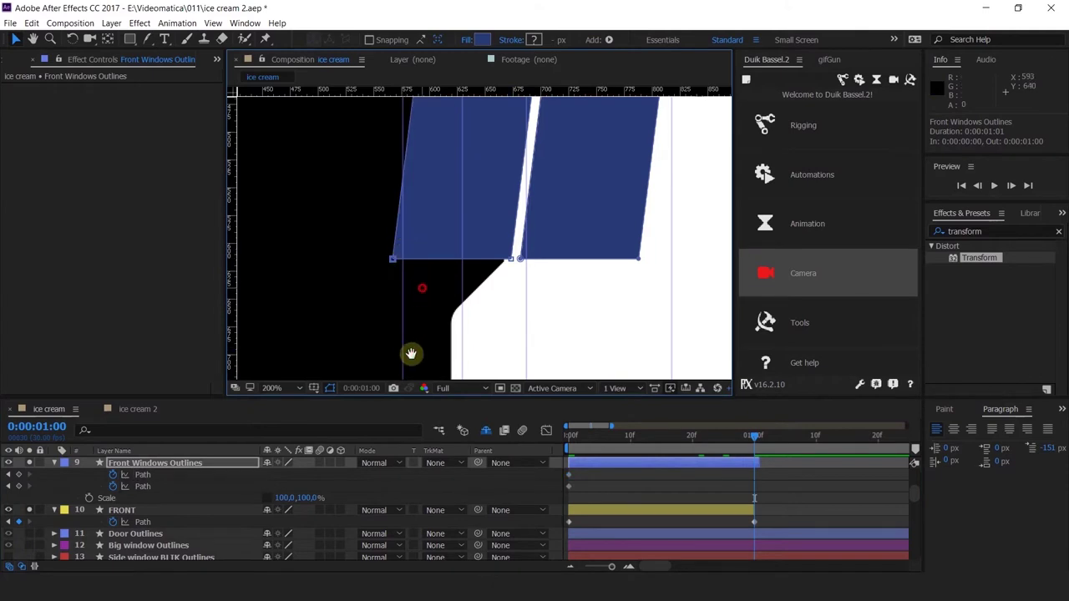
{"action": "key", "text": "v"}
{"action": "mouse_move", "coordinate": [359, 132]}
{"action": "left_mouse_down"}
{"action": "mouse_move", "coordinate": [410, 353]}
{"action": "mouse_move", "coordinate": [434, 383]}
{"action": "left_mouse_up"}
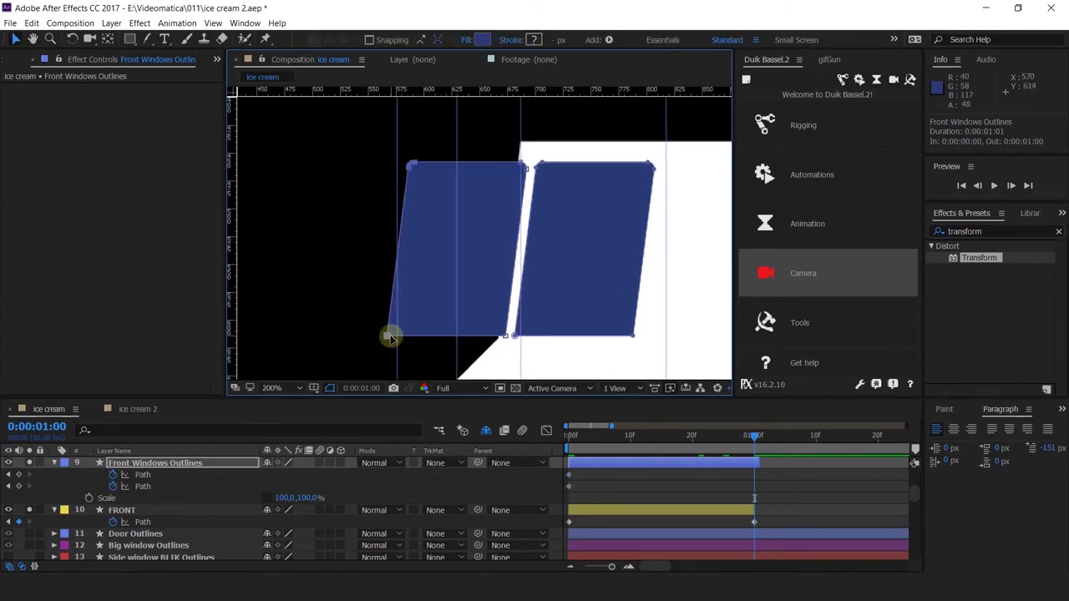
{"action": "scroll", "coordinate": [389, 326], "scroll_direction": "down", "scroll_amount": 2}
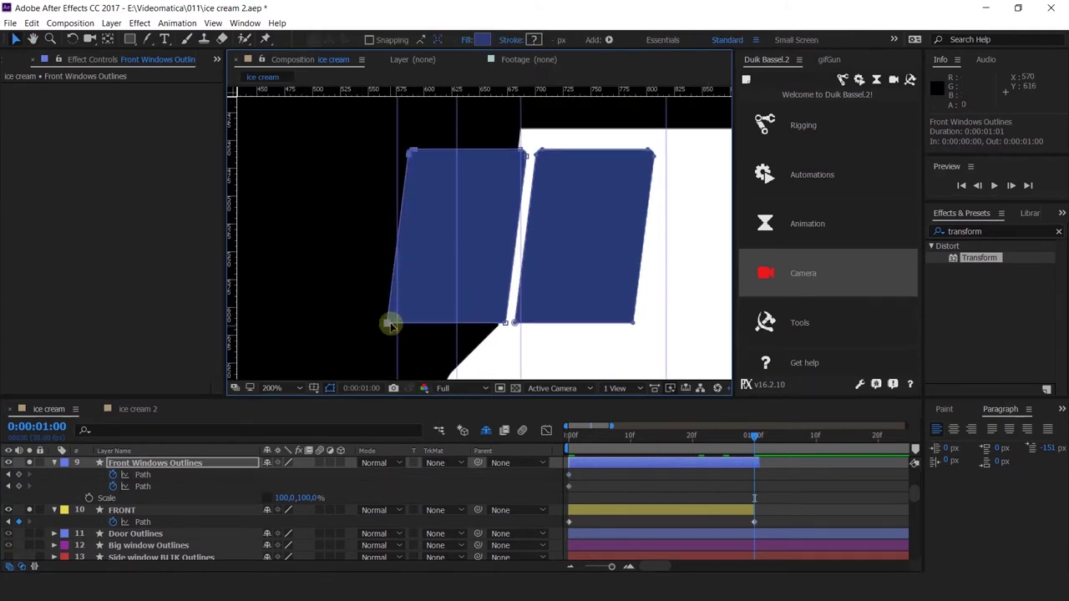
{"action": "left_click_drag", "start_coordinate": [390, 325], "coordinate": [476, 324]}
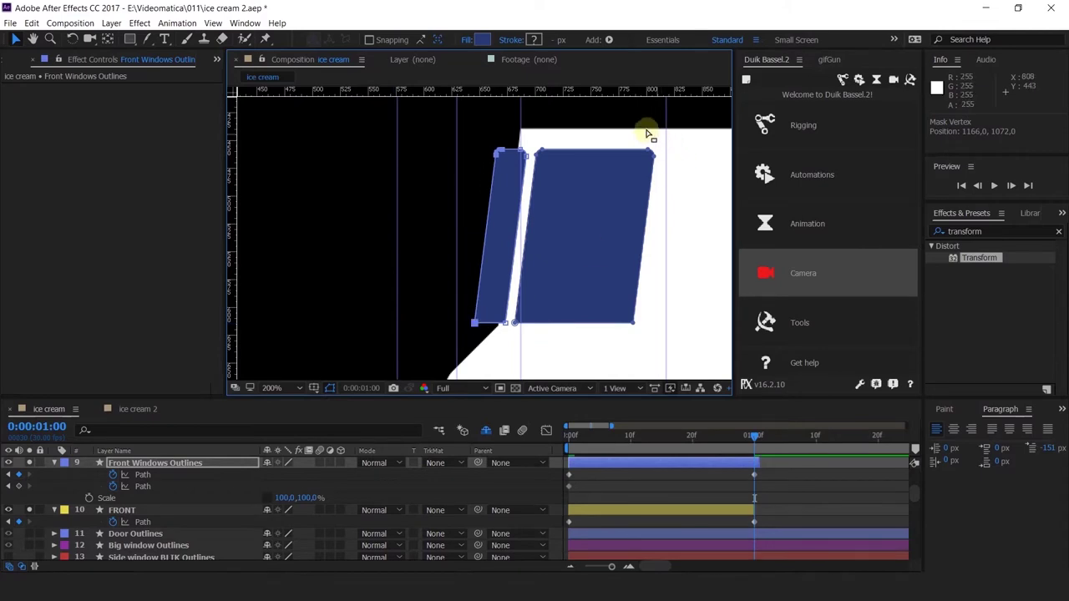
{"action": "left_click_drag", "start_coordinate": [647, 134], "coordinate": [679, 370]}
{"action": "left_click_drag", "start_coordinate": [632, 319], "coordinate": [548, 328]}
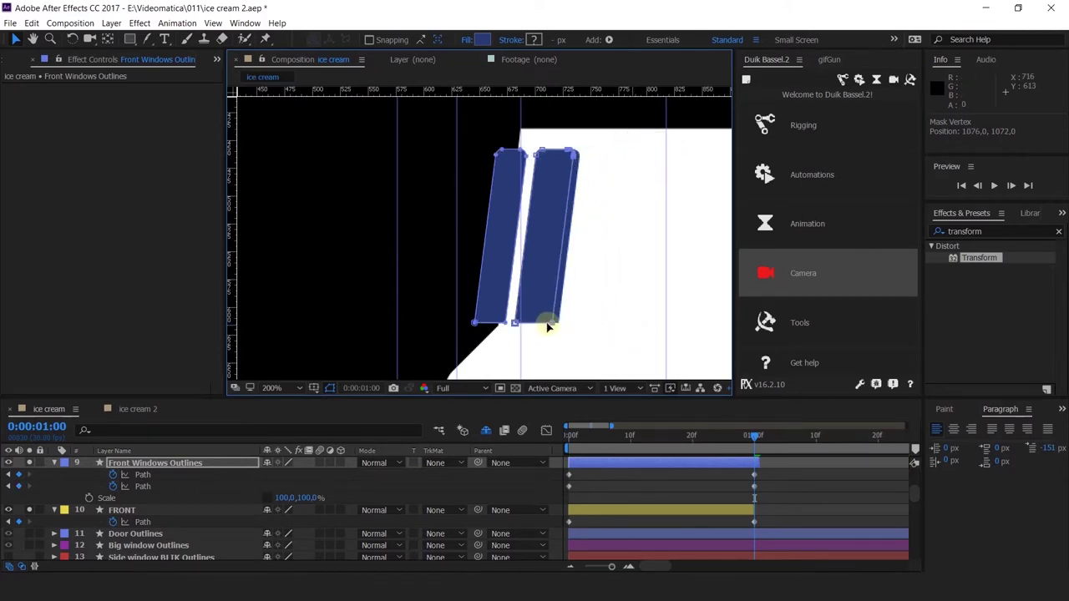
Paste the copied thin-strip path onto both front windows' Path properties at 0:00:01:00.
{"action": "key", "text": "ctrl+v"}
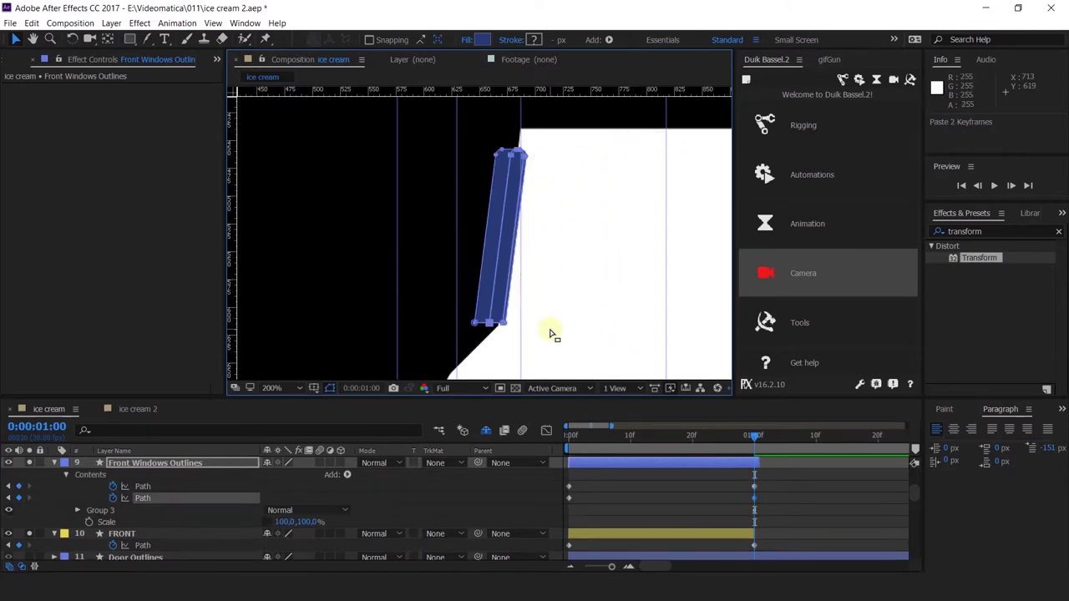
{"action": "left_click", "coordinate": [754, 487]}
{"action": "key", "text": "ctrl+v"}
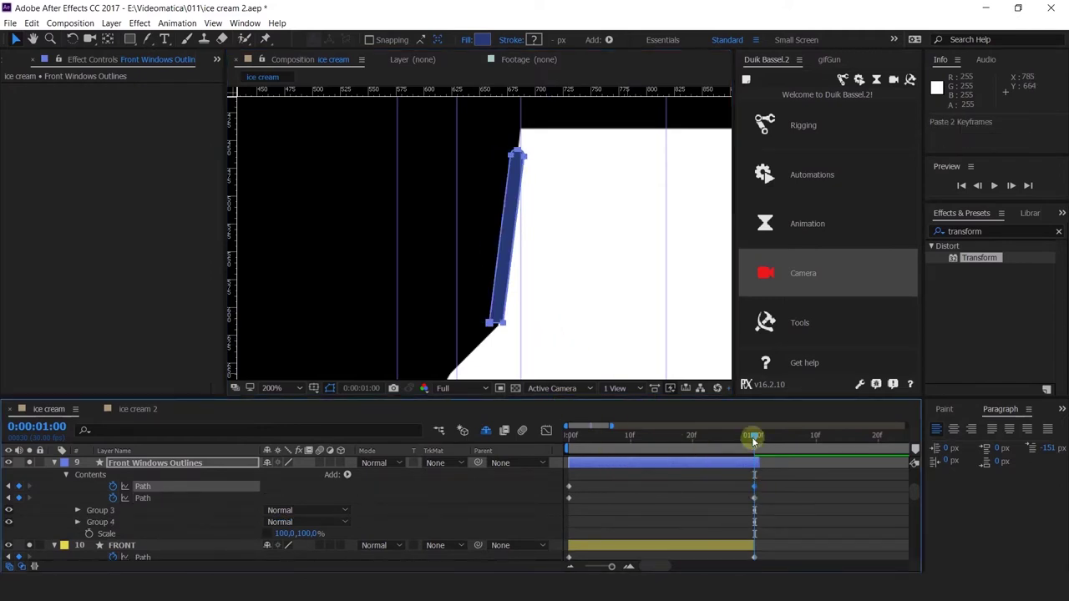
Trim the Front Windows Outlines layer's out point to 0:00:00:29, matching the end of the FRONT layer.
{"action": "left_click_drag", "start_coordinate": [753, 440], "coordinate": [729, 451]}
{"action": "left_click", "coordinate": [541, 197]}
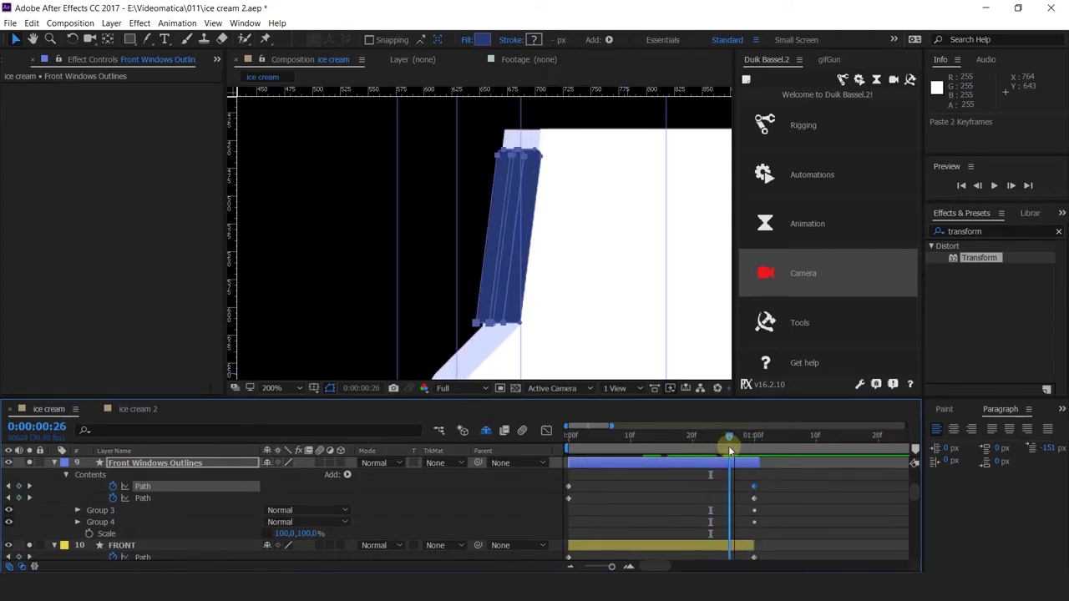
{"action": "left_click", "coordinate": [760, 465]}
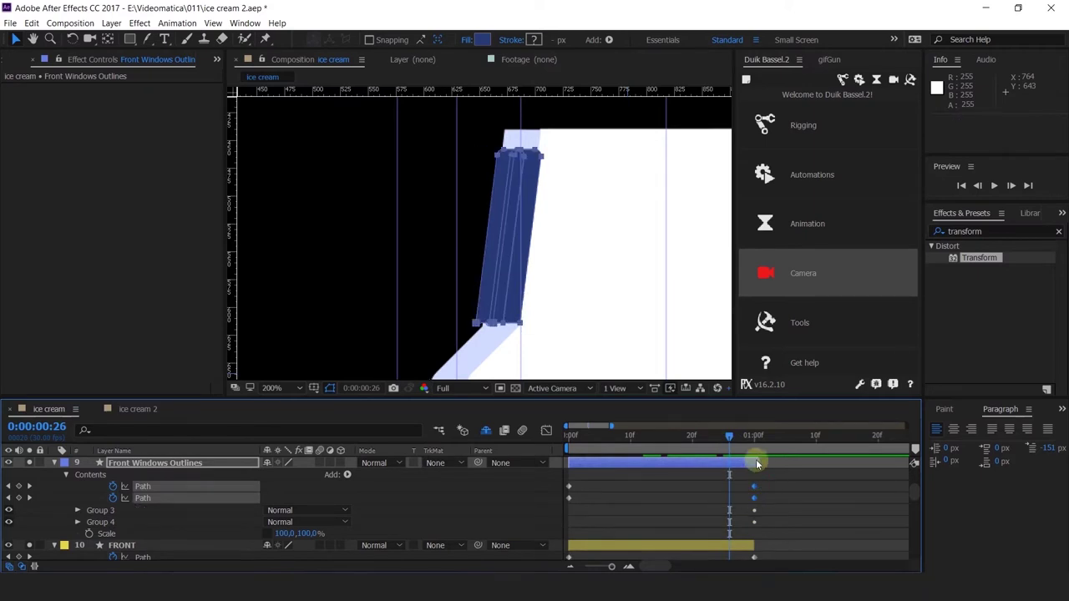
{"action": "left_click", "coordinate": [747, 461]}
{"action": "left_click_drag", "start_coordinate": [747, 462], "coordinate": [585, 479]}
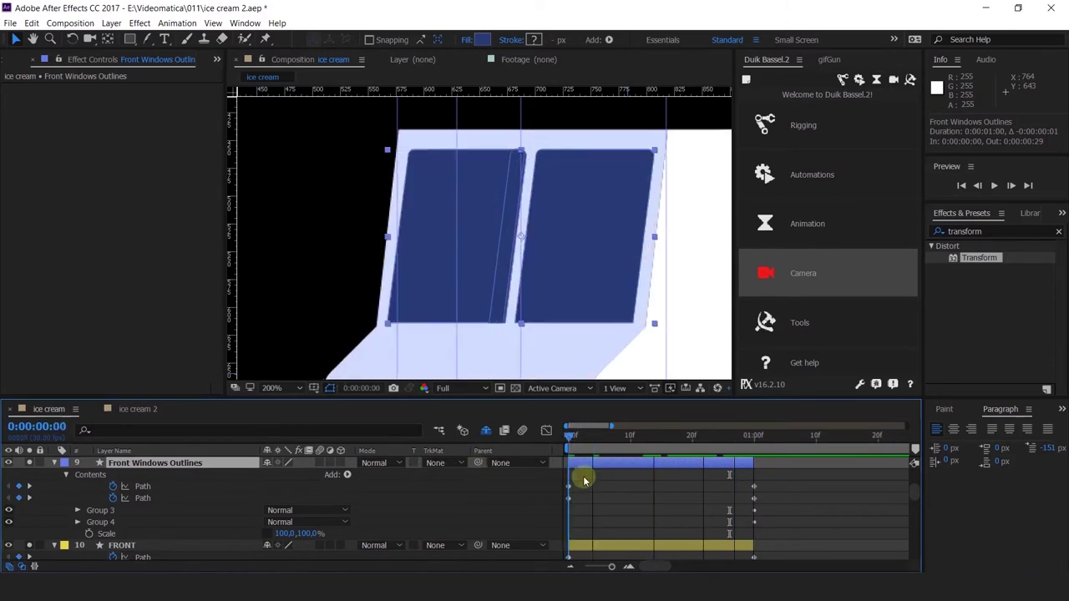
Play back the truck's turn to check how the front windows narrow.
{"action": "left_click", "coordinate": [656, 501]}
{"action": "scroll", "coordinate": [590, 243], "scroll_direction": "down", "scroll_amount": 1}
{"action": "key", "text": "space"}
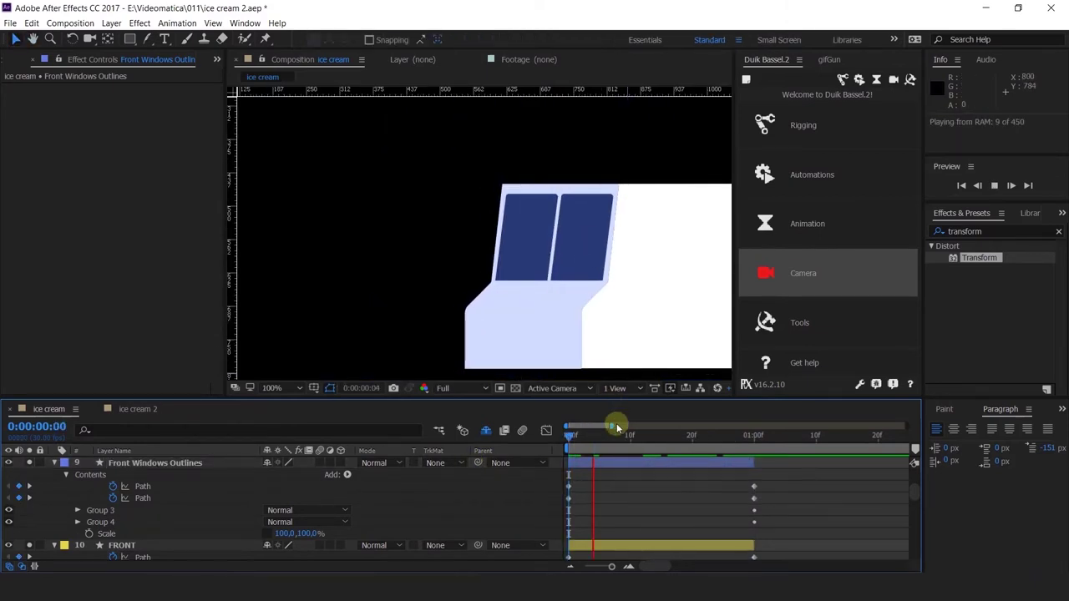
{"action": "key", "text": "space"}
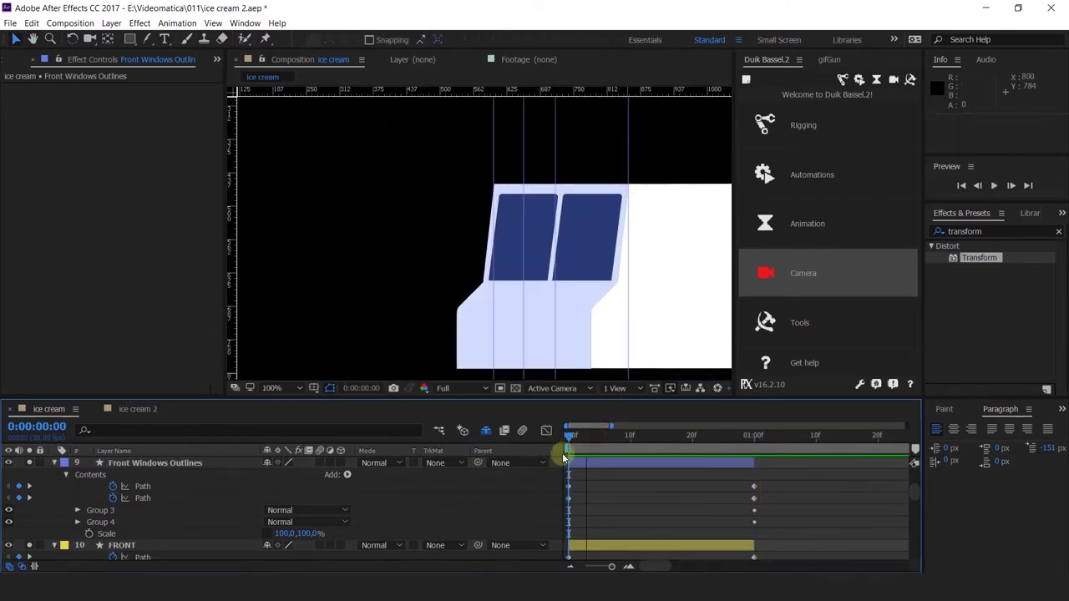
Apply the Set Matte effect to the Front Windows Outlines layer, viewing the turn at 0:00:00:27.
{"action": "left_click_drag", "start_coordinate": [570, 435], "coordinate": [733, 480]}
{"action": "left_click", "coordinate": [710, 464]}
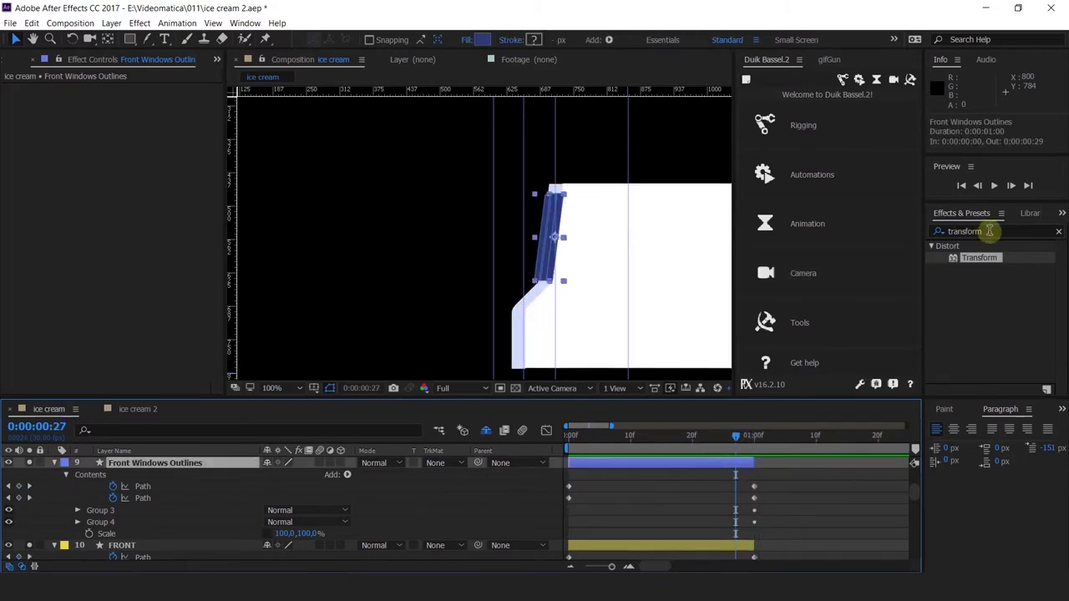
{"action": "left_click", "coordinate": [989, 232]}
{"action": "type", "text": "set m"}
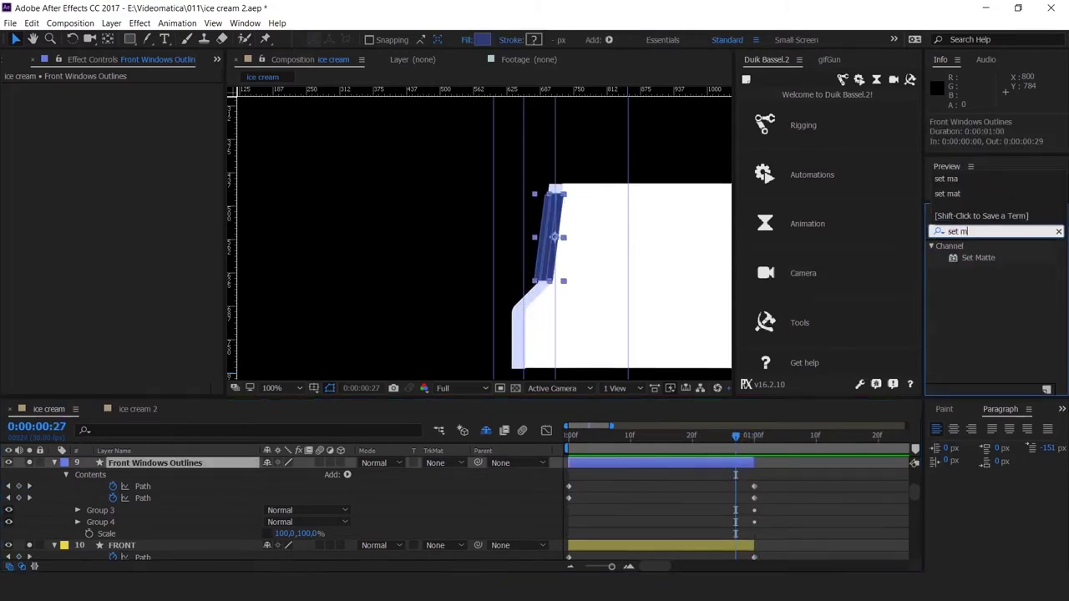
{"action": "type", "text": "att"}
{"action": "double_click", "coordinate": [978, 257]}
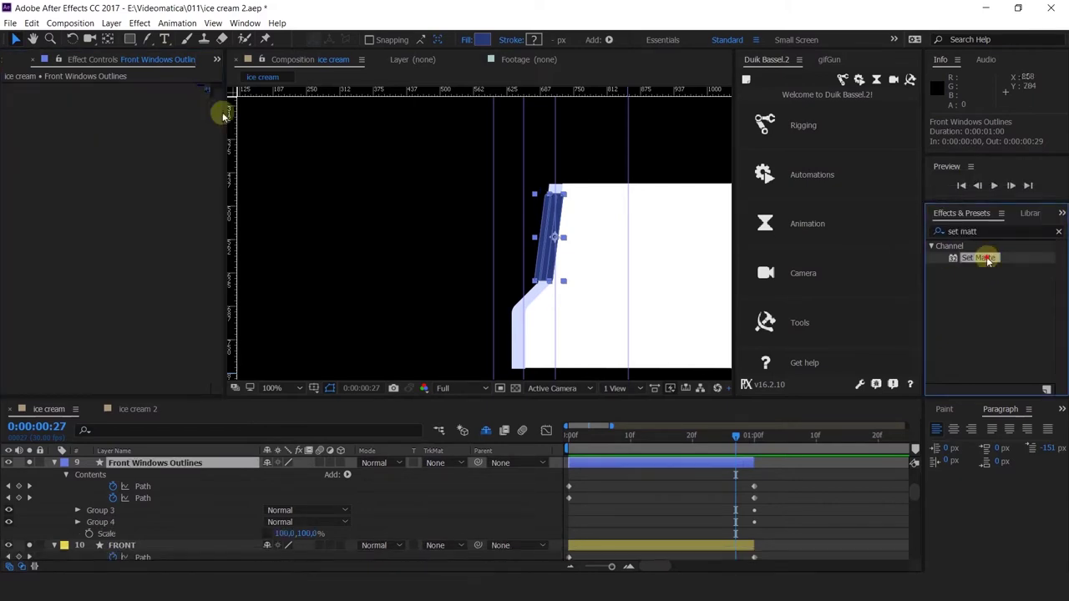
Set the Set Matte effect on the front windows to take its matte from the FRONT layer.
{"action": "scroll", "coordinate": [565, 253], "scroll_direction": "up", "scroll_amount": 1}
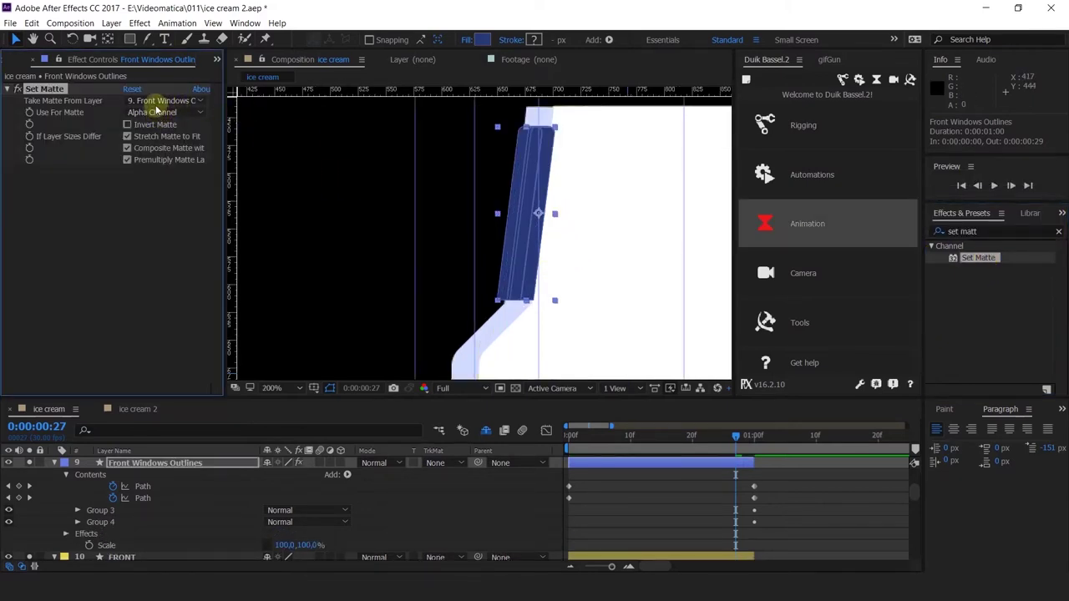
{"action": "scroll", "coordinate": [184, 506], "scroll_direction": "down", "scroll_amount": 1}
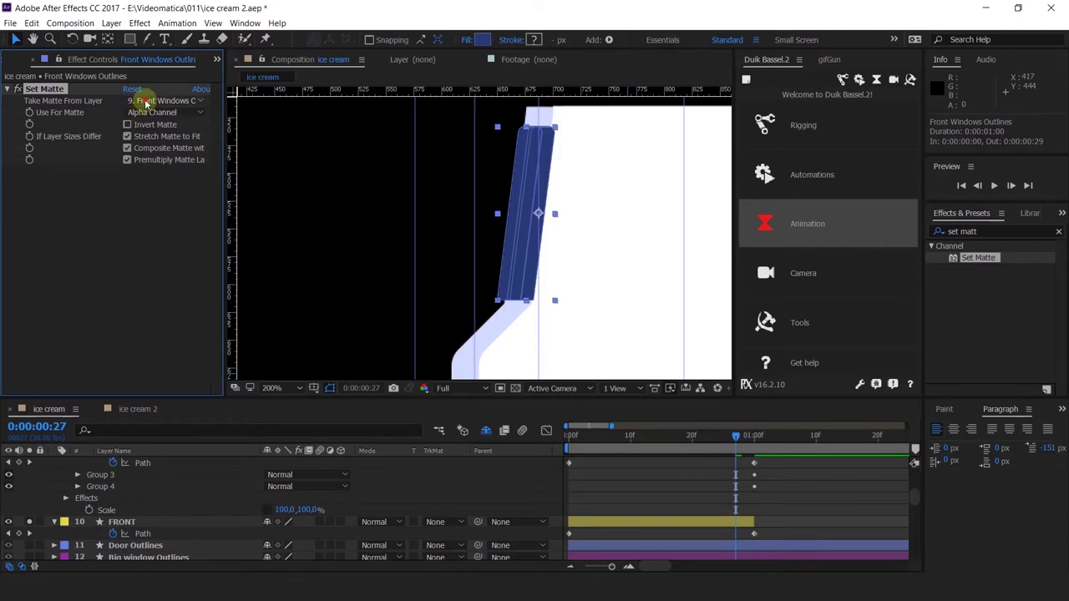
{"action": "left_click", "coordinate": [142, 100]}
{"action": "left_click", "coordinate": [193, 158]}
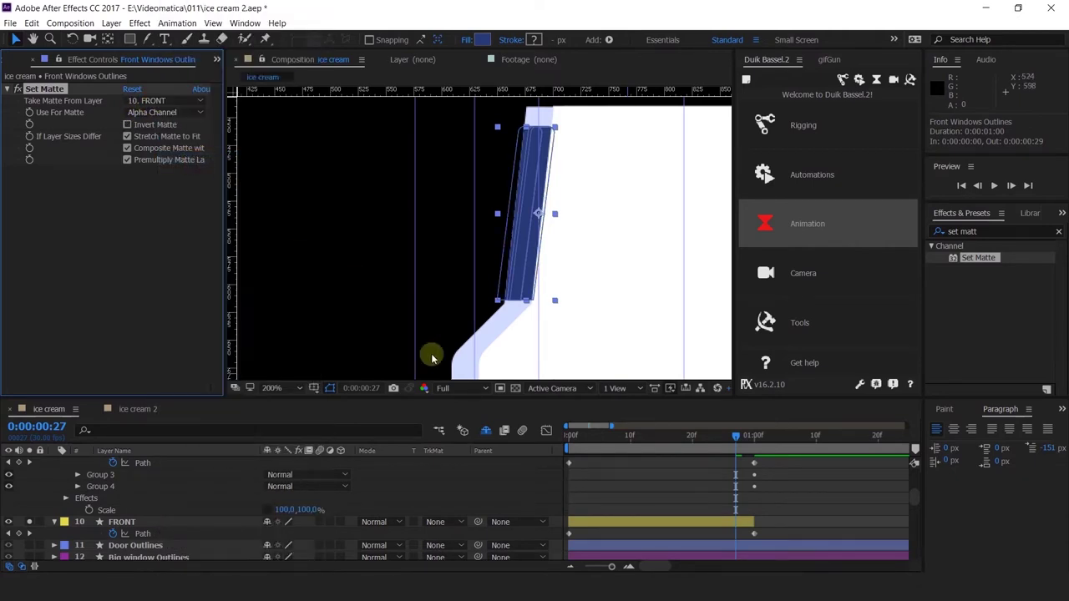
Examine how the windows are clipped at the front panel's edges around 0:00:00:09 and 0:00:00:25.
{"action": "left_click", "coordinate": [625, 453]}
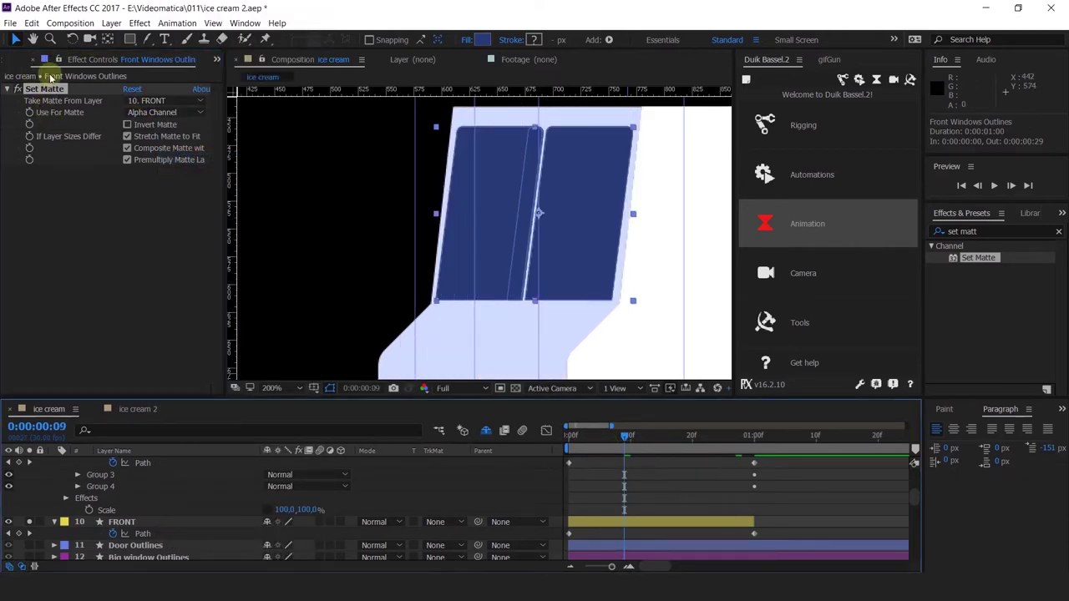
{"action": "left_click", "coordinate": [165, 522]}
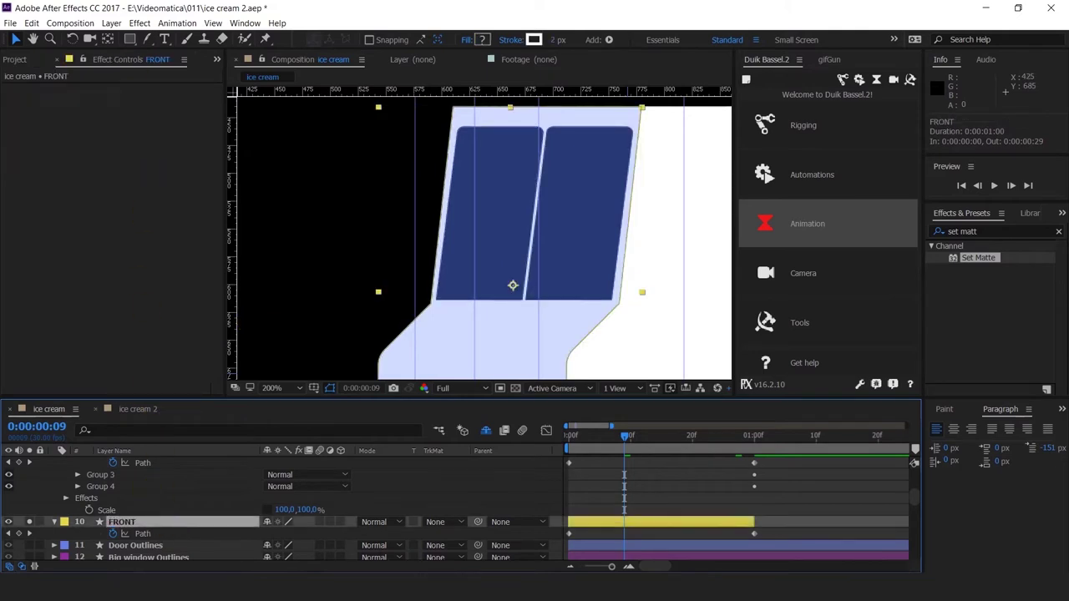
{"action": "scroll", "coordinate": [133, 502], "scroll_direction": "up", "scroll_amount": 2}
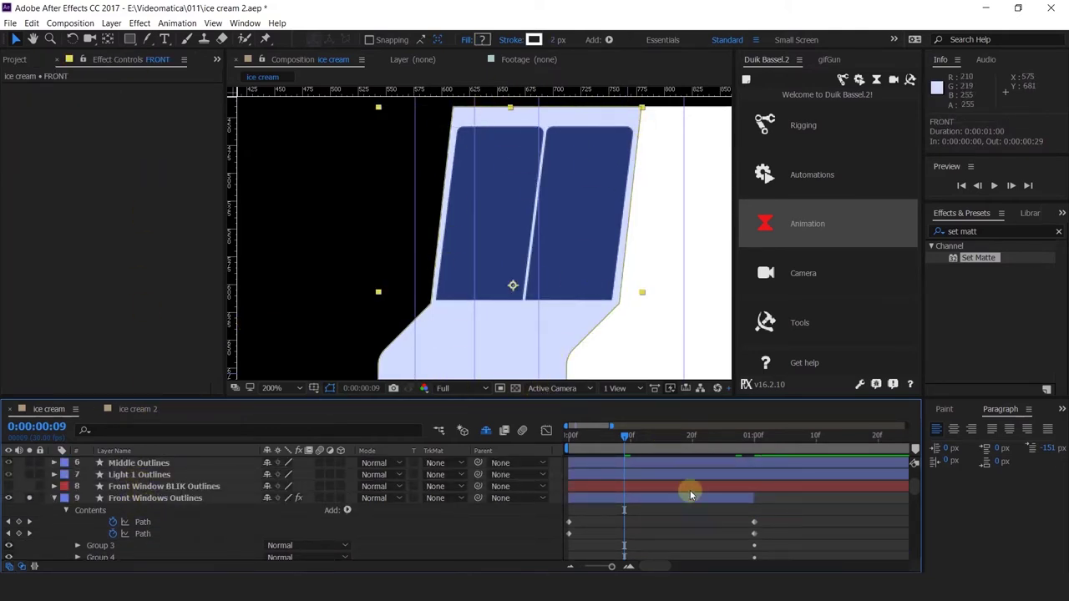
{"action": "left_click_drag", "start_coordinate": [673, 440], "coordinate": [723, 442]}
{"action": "scroll", "coordinate": [625, 185], "scroll_direction": "down", "scroll_amount": 1}
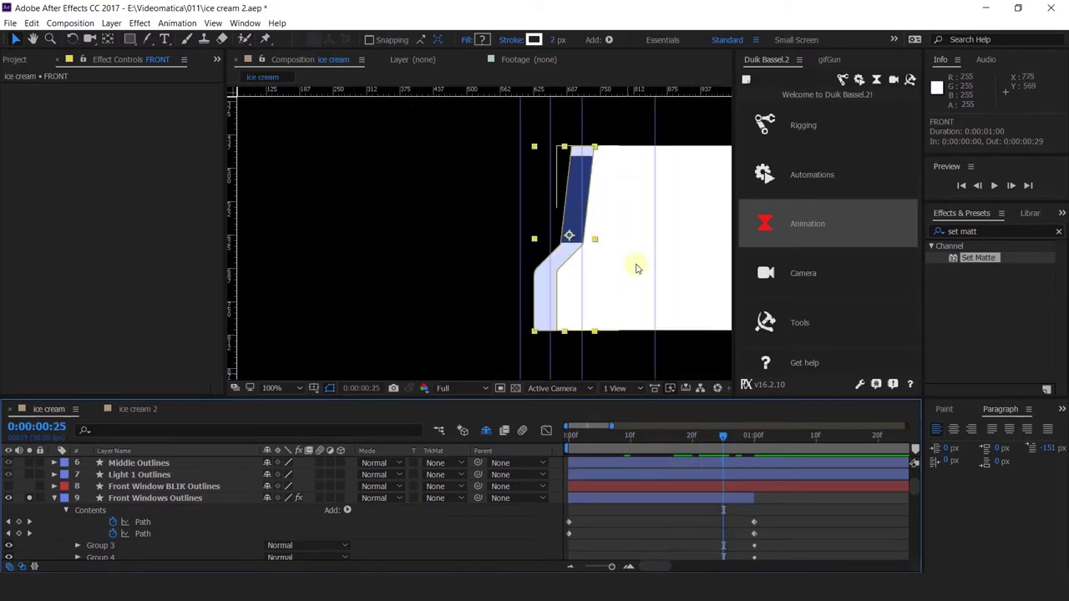
{"action": "scroll", "coordinate": [604, 172], "scroll_direction": "up", "scroll_amount": 2}
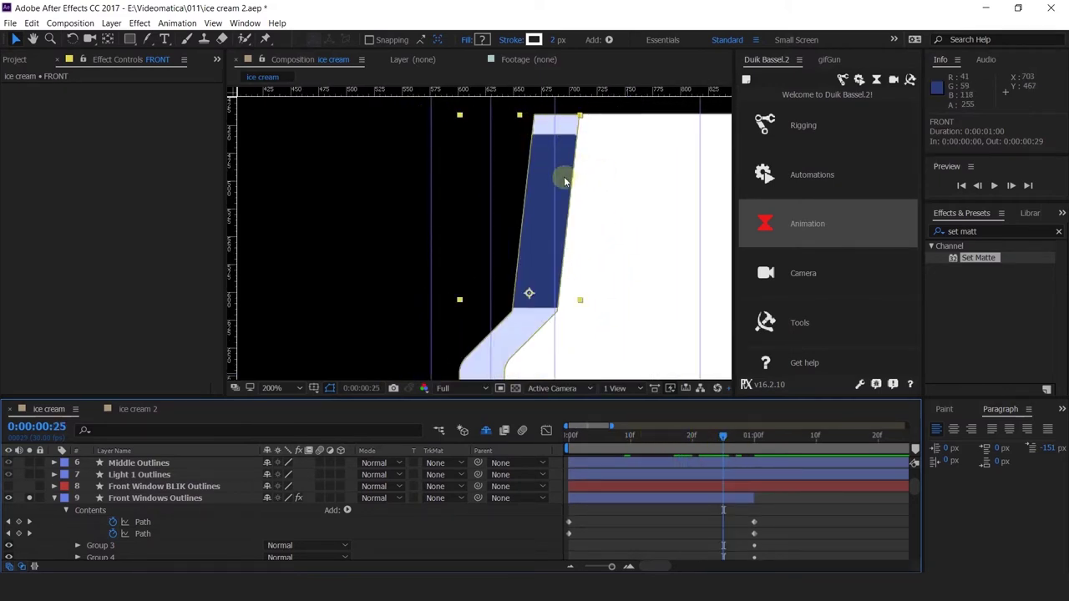
{"action": "scroll", "coordinate": [526, 142], "scroll_direction": "up", "scroll_amount": 2}
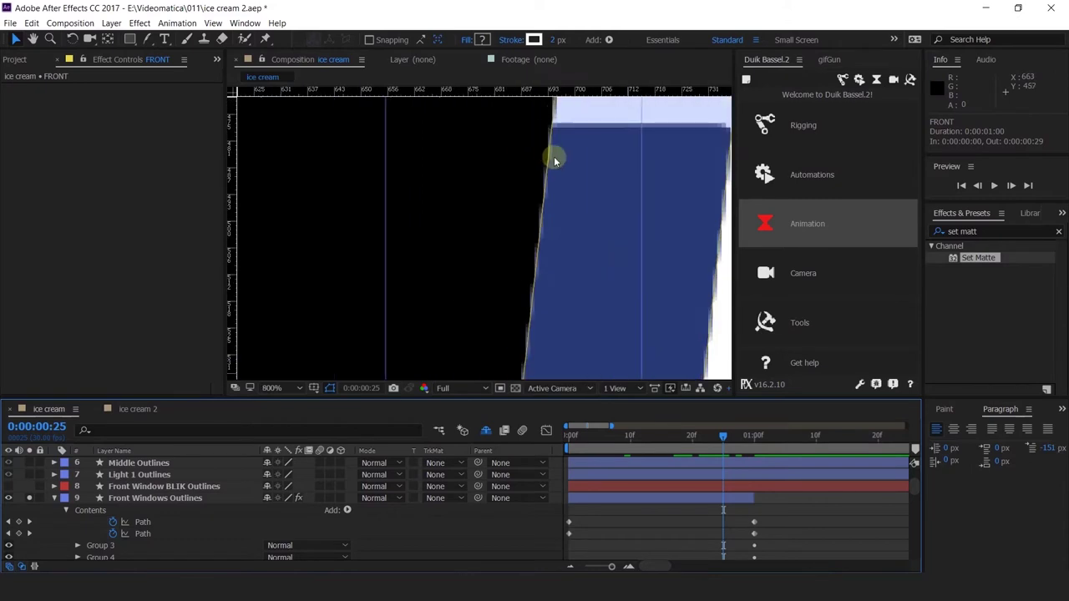
{"action": "scroll", "coordinate": [554, 156], "scroll_direction": "down", "scroll_amount": 2}
Check the end of the turn at 0:00:01:00 and play the animation from 0:00:00:00.
{"action": "left_click_drag", "start_coordinate": [620, 443], "coordinate": [760, 511]}
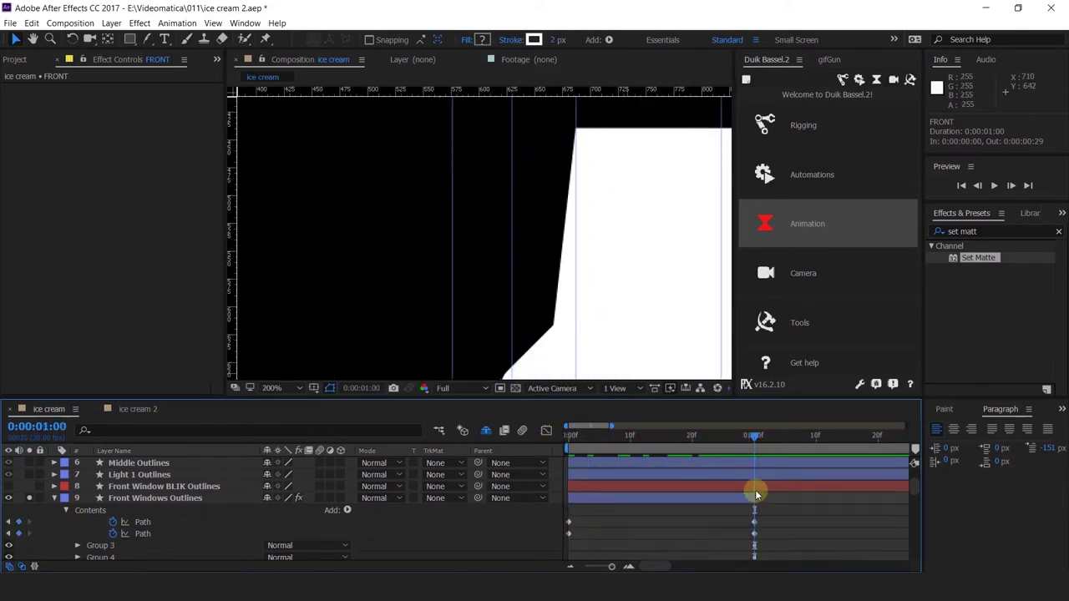
{"action": "scroll", "coordinate": [752, 487], "scroll_direction": "up", "scroll_amount": 2}
{"action": "scroll", "coordinate": [752, 486], "scroll_direction": "down", "scroll_amount": 4}
{"action": "scroll", "coordinate": [754, 493], "scroll_direction": "up", "scroll_amount": 4}
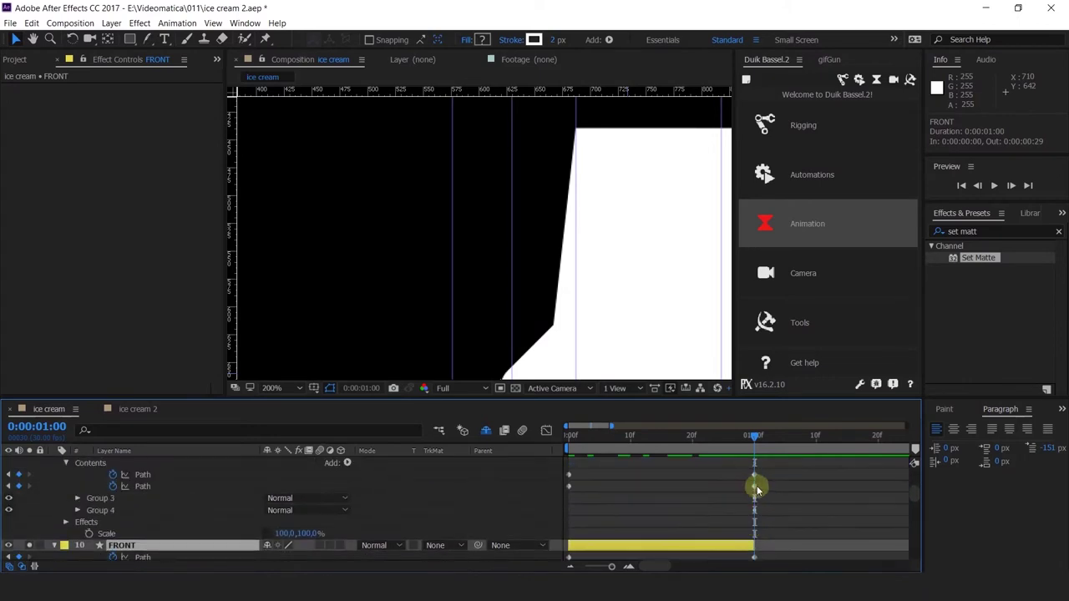
{"action": "scroll", "coordinate": [656, 251], "scroll_direction": "down", "scroll_amount": 3}
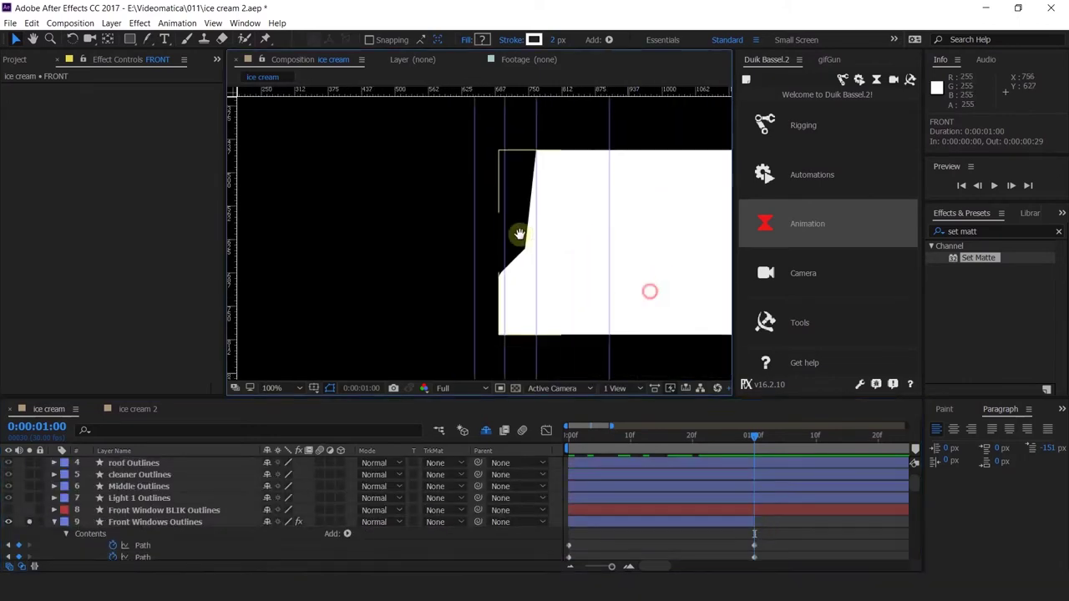
{"action": "left_click", "coordinate": [573, 432]}
{"action": "key", "text": "space"}
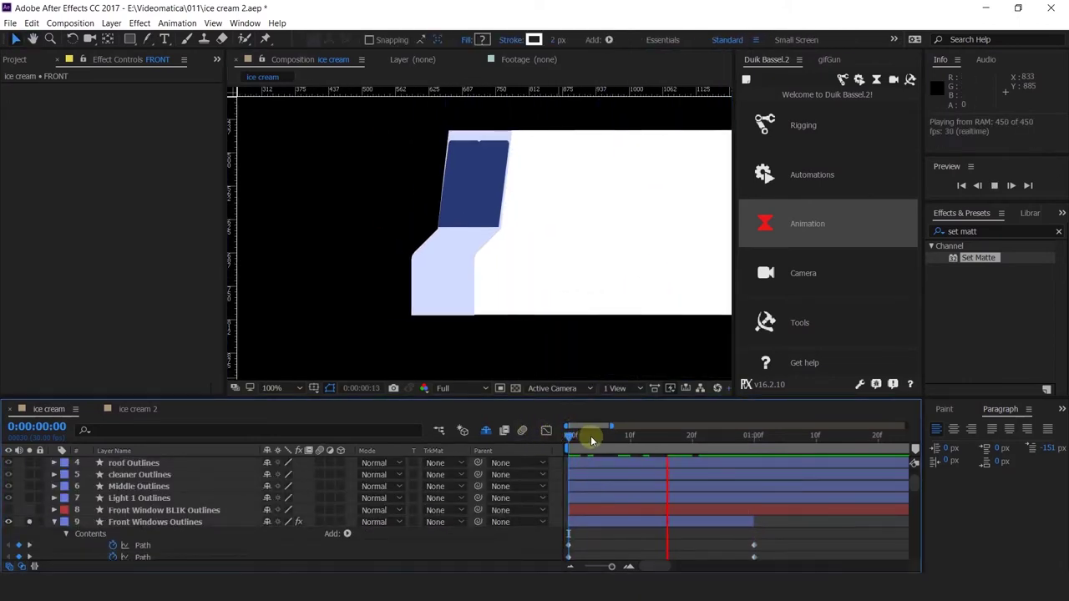
{"action": "left_click_drag", "start_coordinate": [576, 445], "coordinate": [473, 451]}
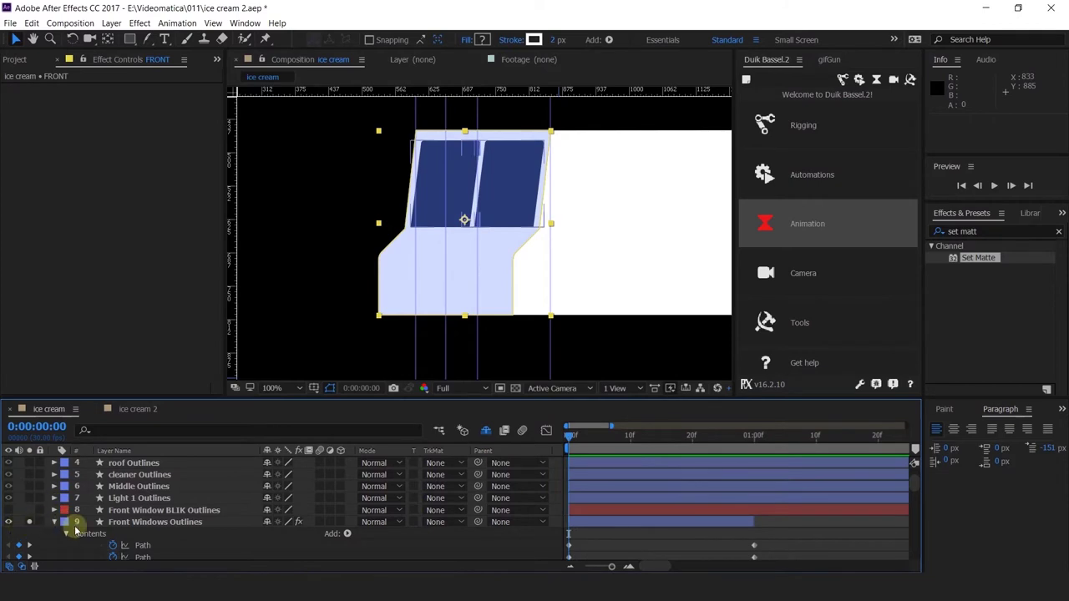
Turn off solo for all layers to bring back the complete truck and background.
{"action": "left_click", "coordinate": [149, 510]}
{"action": "key", "text": "ctrl+a"}
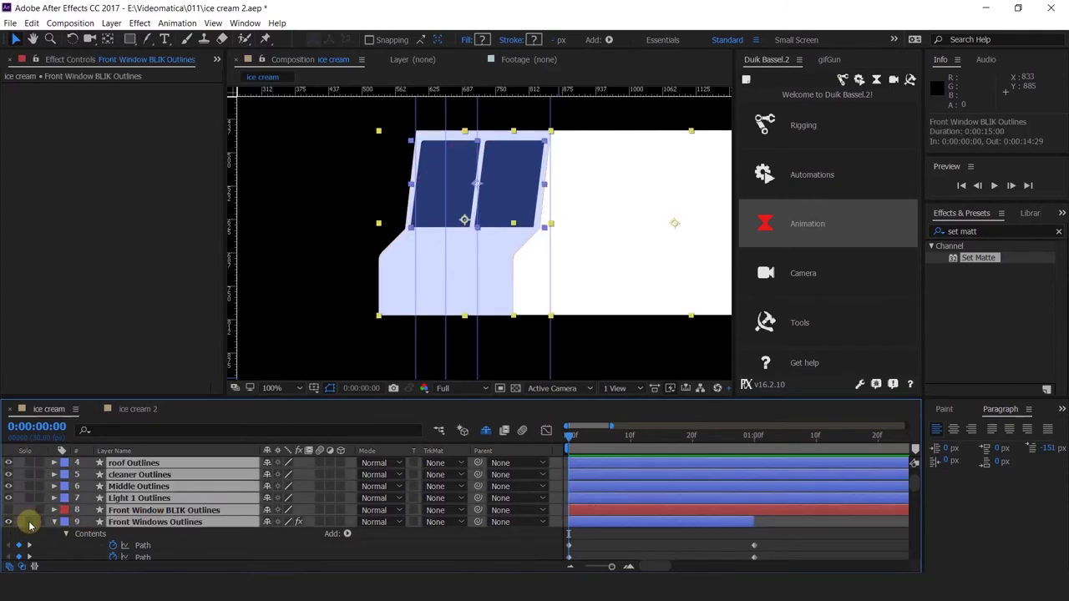
{"action": "left_click", "coordinate": [29, 521]}
{"action": "left_click", "coordinate": [356, 362]}
{"action": "left_click", "coordinate": [404, 289]}
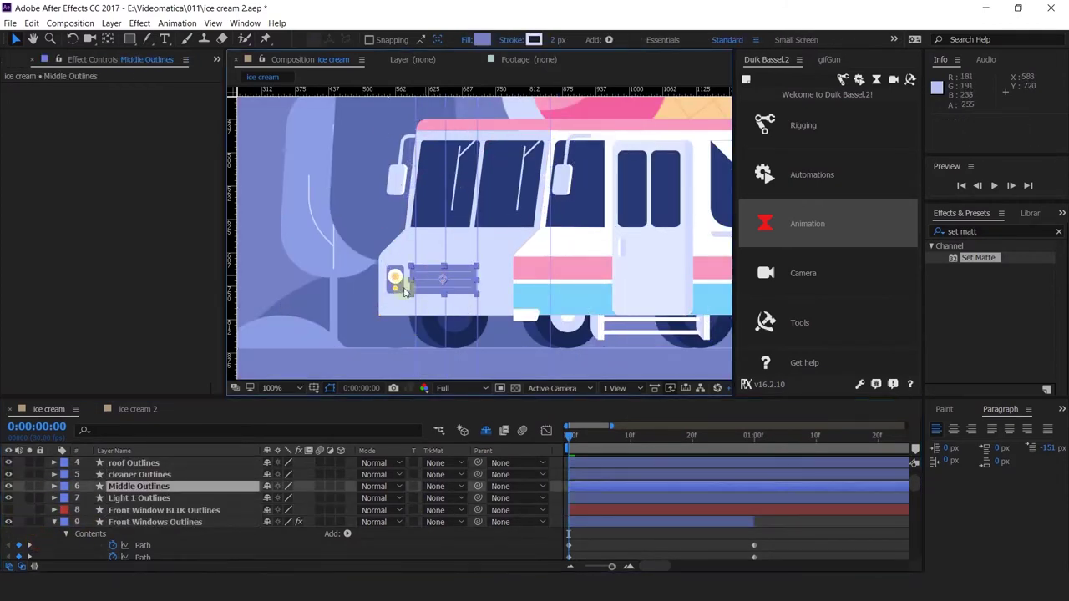
Duplicate the Light 1 Outlines headlight and place the copy on the grille's other side at about 719.4, 708.1.
{"action": "left_click", "coordinate": [389, 284]}
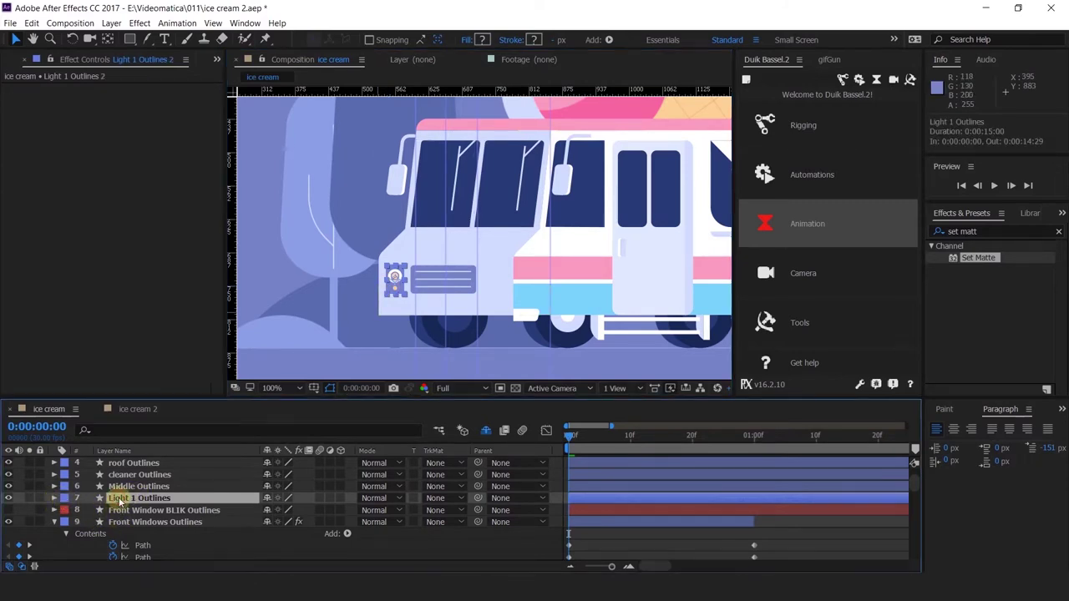
{"action": "key", "text": "ctrl+d"}
{"action": "scroll", "coordinate": [397, 267], "scroll_direction": "up", "scroll_amount": 2}
{"action": "left_click_drag", "start_coordinate": [573, 295], "coordinate": [595, 284]}
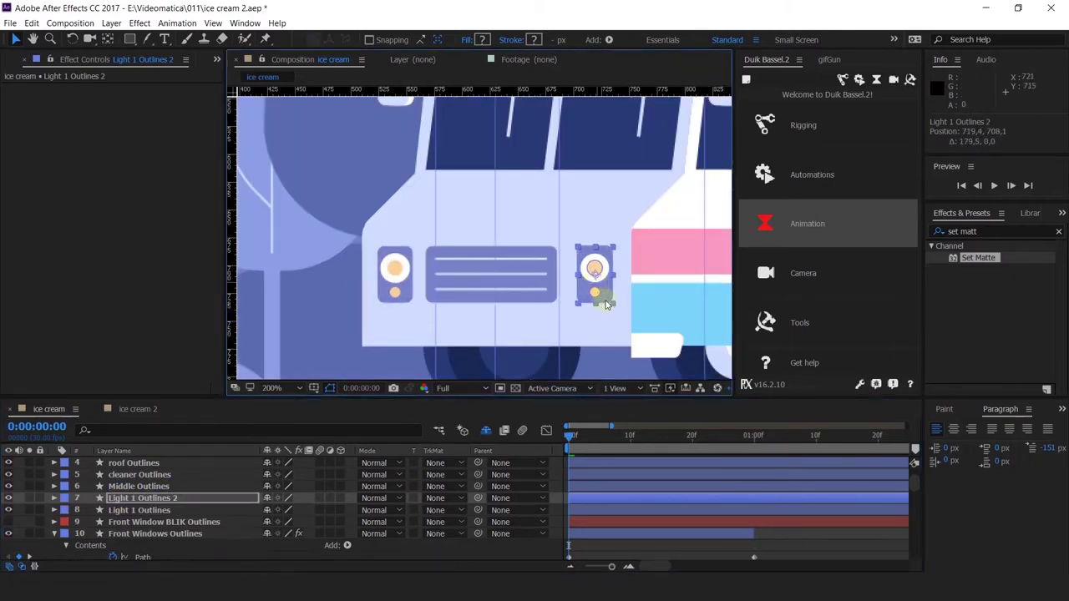
Give the grille layer and both headlight layers the Aqua label colour.
{"action": "scroll", "coordinate": [585, 296], "scroll_direction": "right", "scroll_amount": 2}
{"action": "left_click", "coordinate": [484, 296], "text": "shift"}
{"action": "left_click", "coordinate": [334, 302], "text": "shift"}
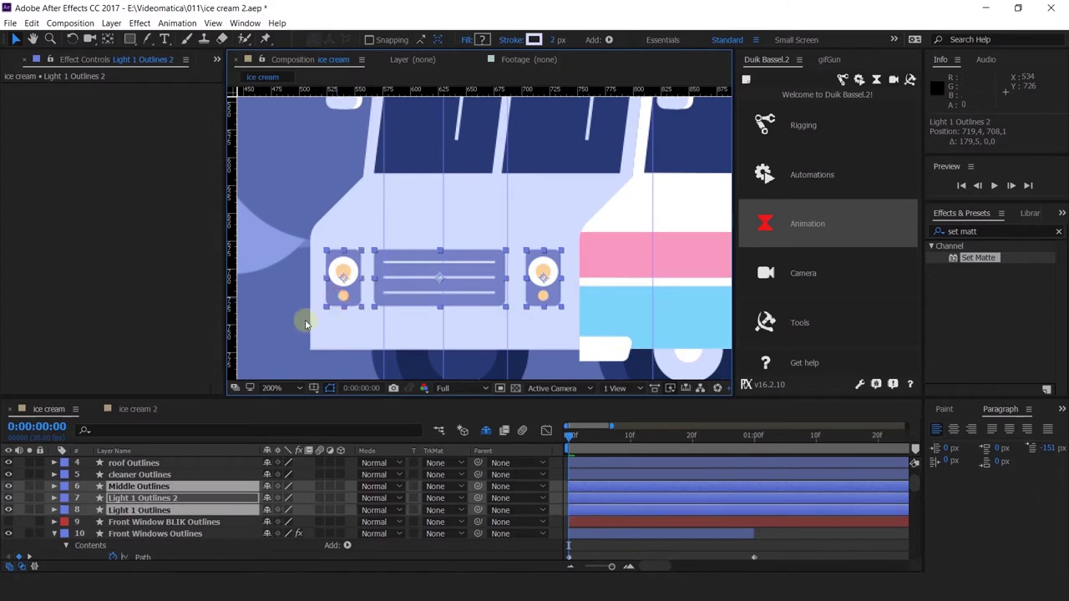
{"action": "left_click", "coordinate": [65, 491]}
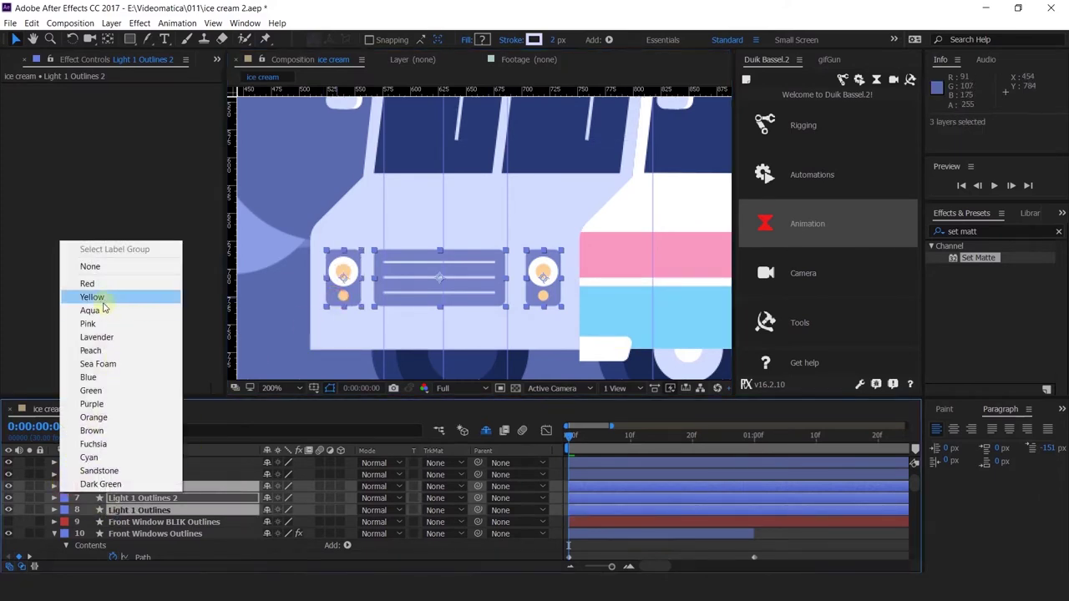
{"action": "left_click", "coordinate": [94, 307]}
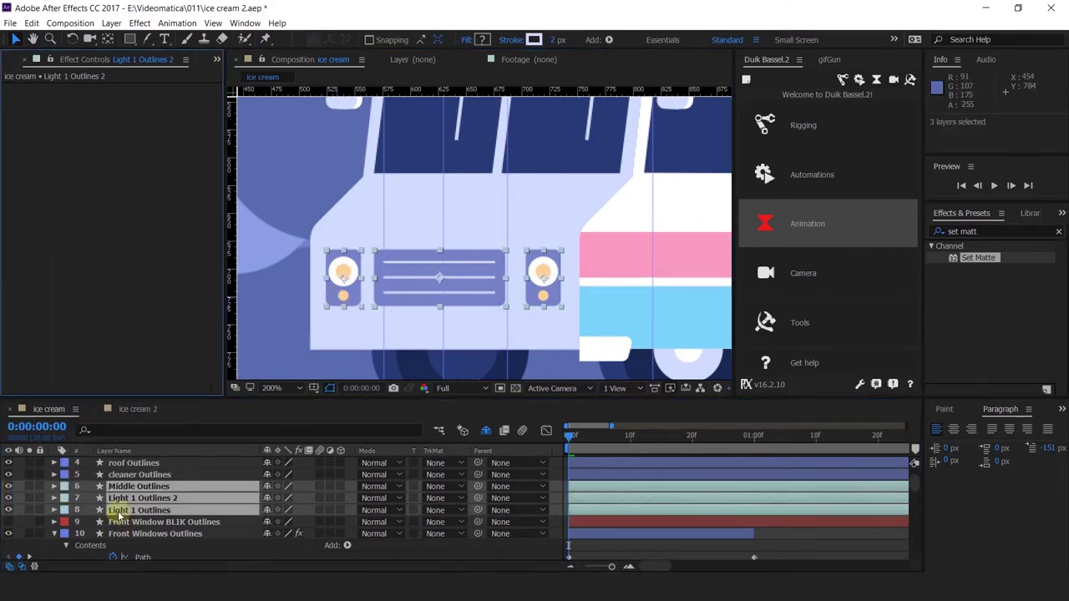
Show the Scale property of the grille and headlights, and parent both headlight layers to Middle Outlines.
{"action": "scroll", "coordinate": [543, 295], "scroll_direction": "down", "scroll_amount": 1}
{"action": "left_click_drag", "start_coordinate": [565, 300], "coordinate": [537, 275]}
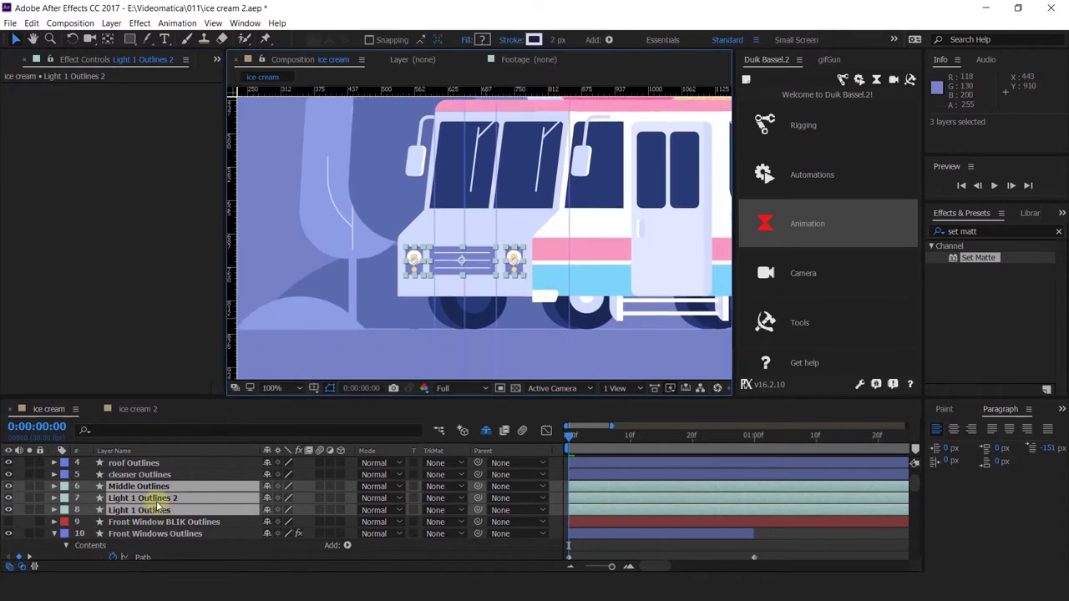
{"action": "key", "text": "s"}
{"action": "left_click", "coordinate": [125, 485]}
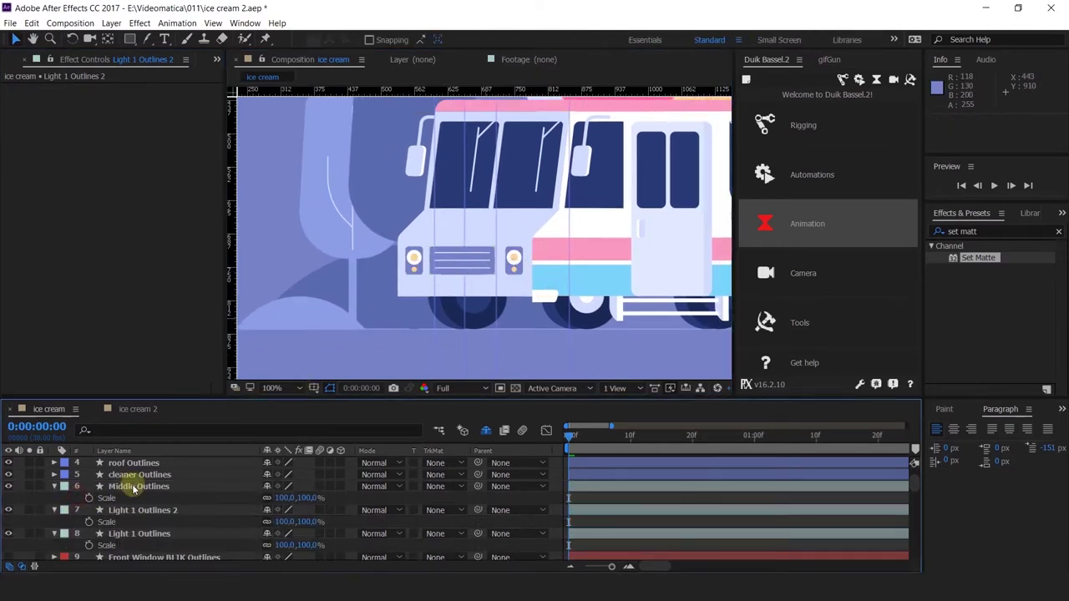
{"action": "left_click", "coordinate": [127, 534]}
{"action": "left_click", "coordinate": [125, 509], "text": "shift"}
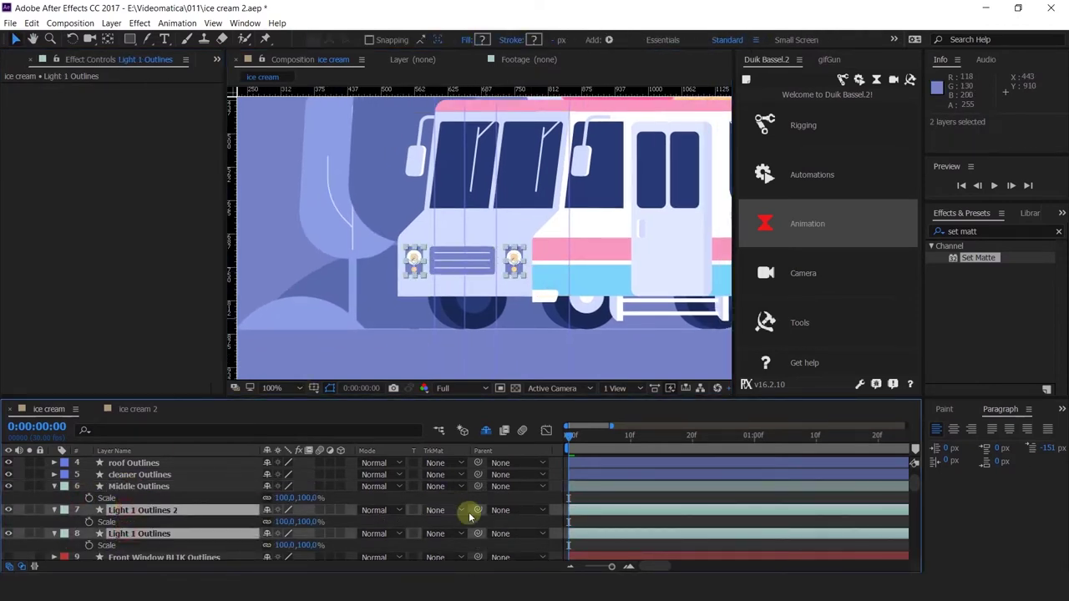
{"action": "left_click_drag", "start_coordinate": [479, 510], "coordinate": [144, 488]}
Keyframe the Middle Outlines Scale from 100, 100% at 0:00:00:00 to 0, 100% at 0:00:01:00.
{"action": "left_click", "coordinate": [90, 498]}
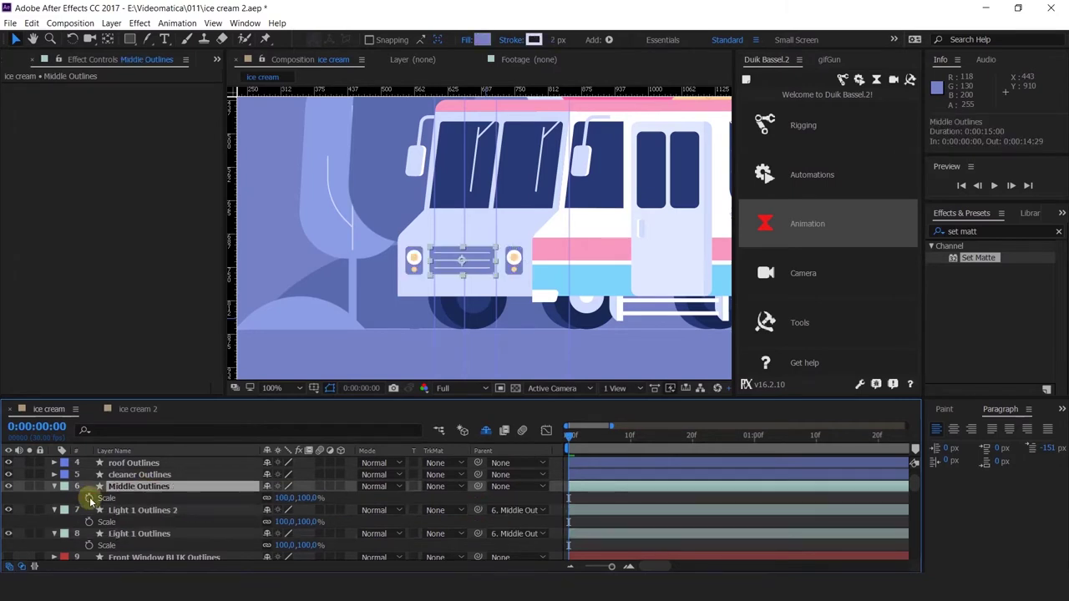
{"action": "left_click_drag", "start_coordinate": [625, 438], "coordinate": [754, 445]}
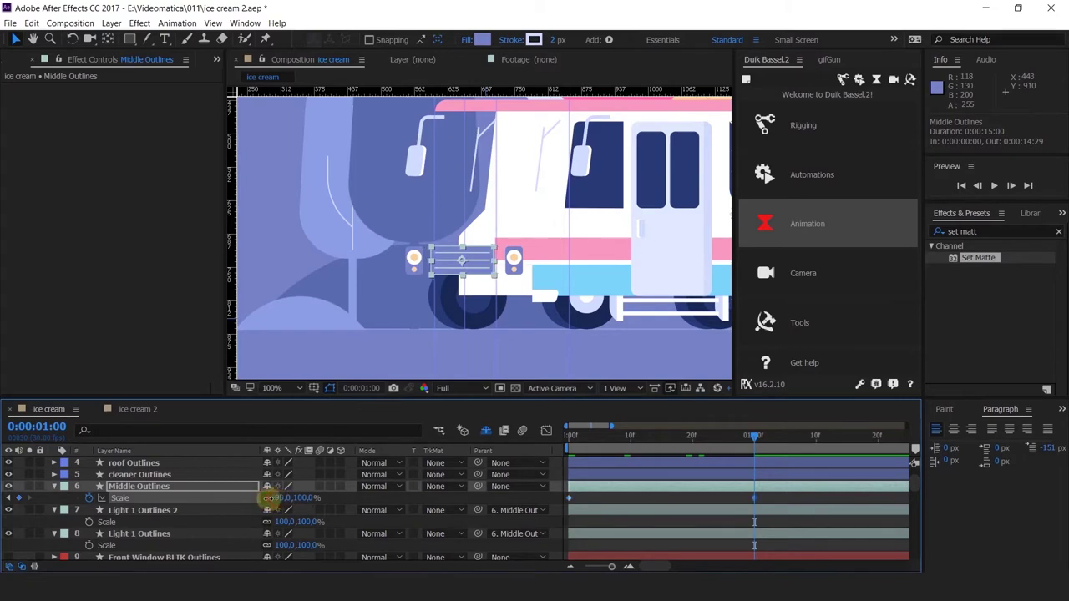
{"action": "mouse_move", "coordinate": [268, 498]}
{"action": "left_mouse_down"}
{"action": "mouse_move", "coordinate": [245, 498]}
{"action": "mouse_move", "coordinate": [264, 498]}
{"action": "left_mouse_up"}
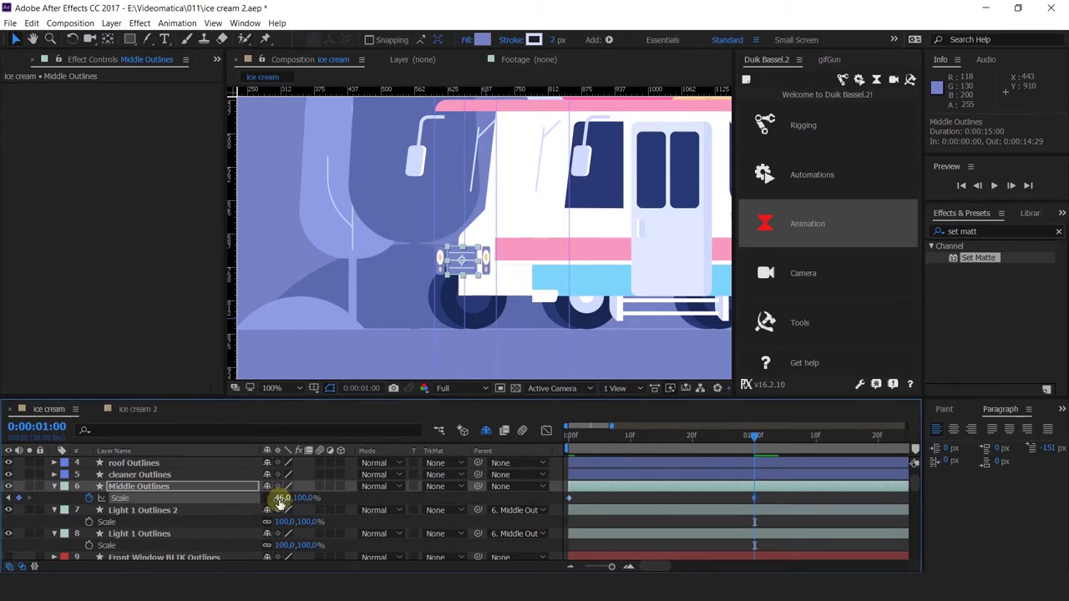
{"action": "scroll", "coordinate": [489, 275], "scroll_direction": "up", "scroll_amount": 4}
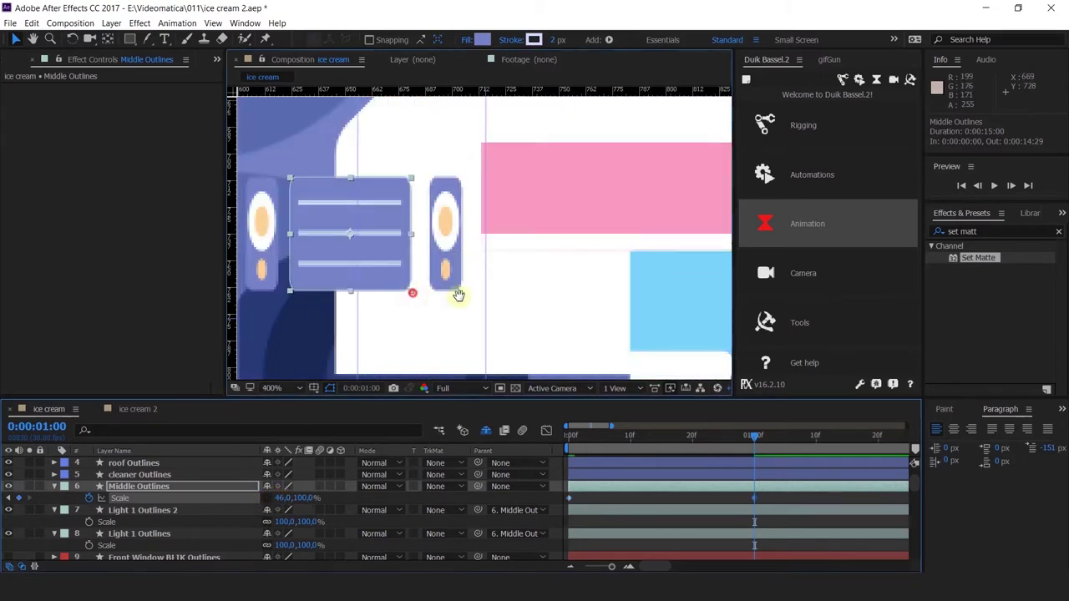
{"action": "left_click_drag", "start_coordinate": [410, 291], "coordinate": [489, 288]}
{"action": "scroll", "coordinate": [489, 283], "scroll_direction": "down", "scroll_amount": 4}
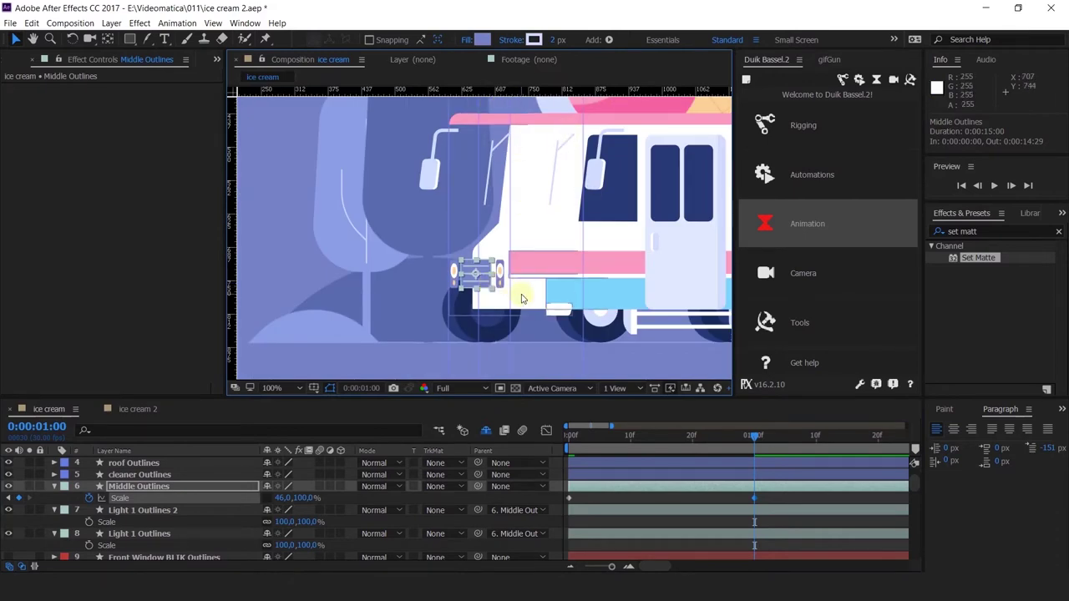
{"action": "scroll", "coordinate": [459, 278], "scroll_direction": "up", "scroll_amount": 2}
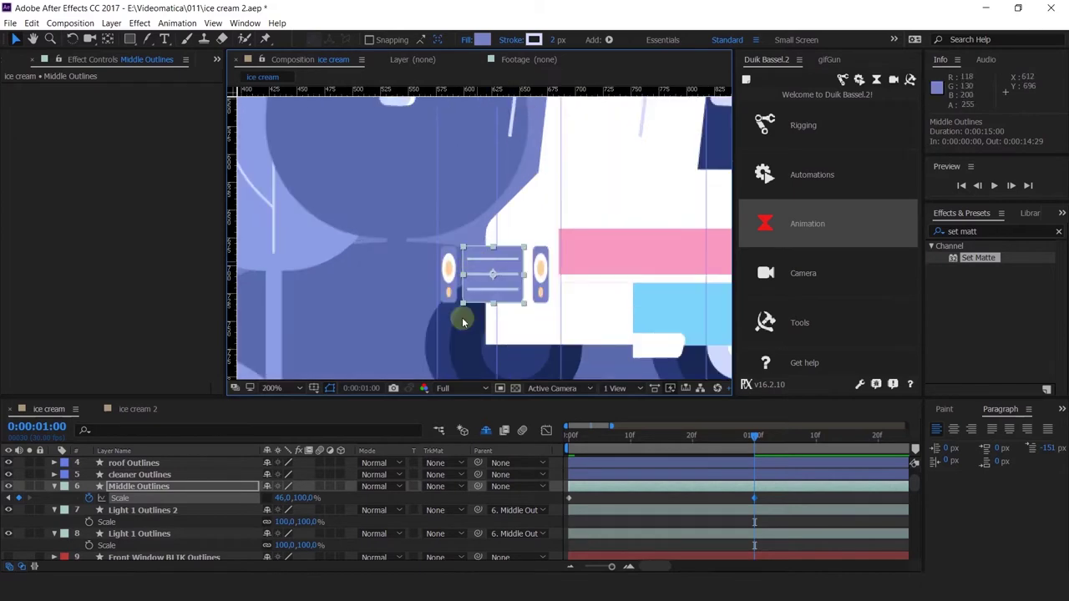
{"action": "left_click", "coordinate": [284, 499]}
{"action": "type", "text": "0"}
{"action": "key", "text": "Return"}
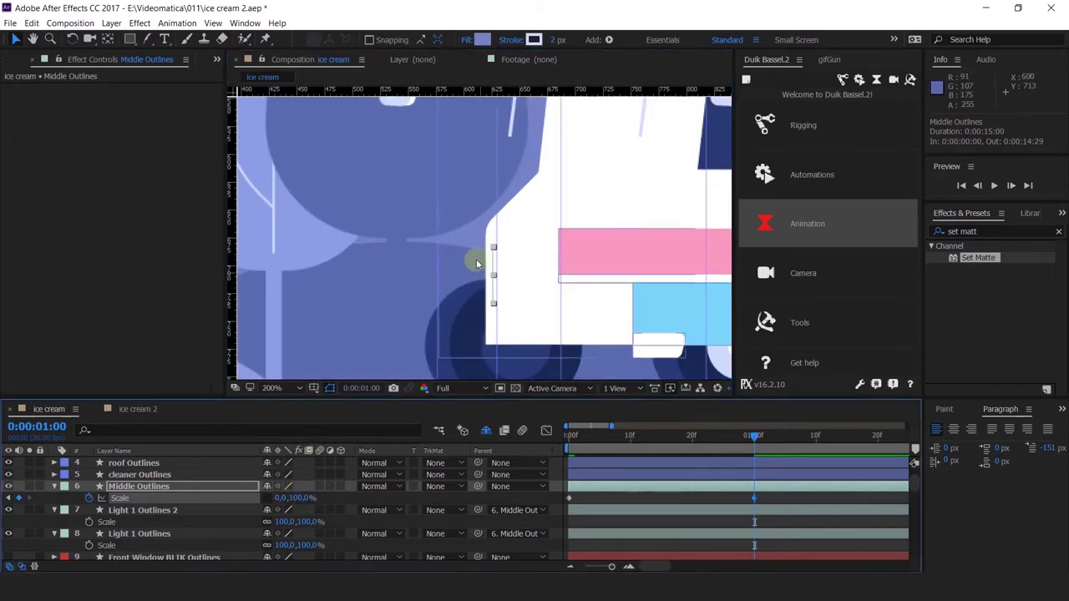
Show the Middle Outlines Position alongside Scale and add Position keyframes at 0:00:01:00 and 0:00:00:00.
{"action": "scroll", "coordinate": [489, 259], "scroll_direction": "down", "scroll_amount": 2}
{"action": "mouse_move", "coordinate": [725, 440]}
{"action": "left_mouse_down"}
{"action": "mouse_move", "coordinate": [508, 432]}
{"action": "mouse_move", "coordinate": [744, 451]}
{"action": "left_mouse_up"}
{"action": "scroll", "coordinate": [506, 284], "scroll_direction": "up", "scroll_amount": 2}
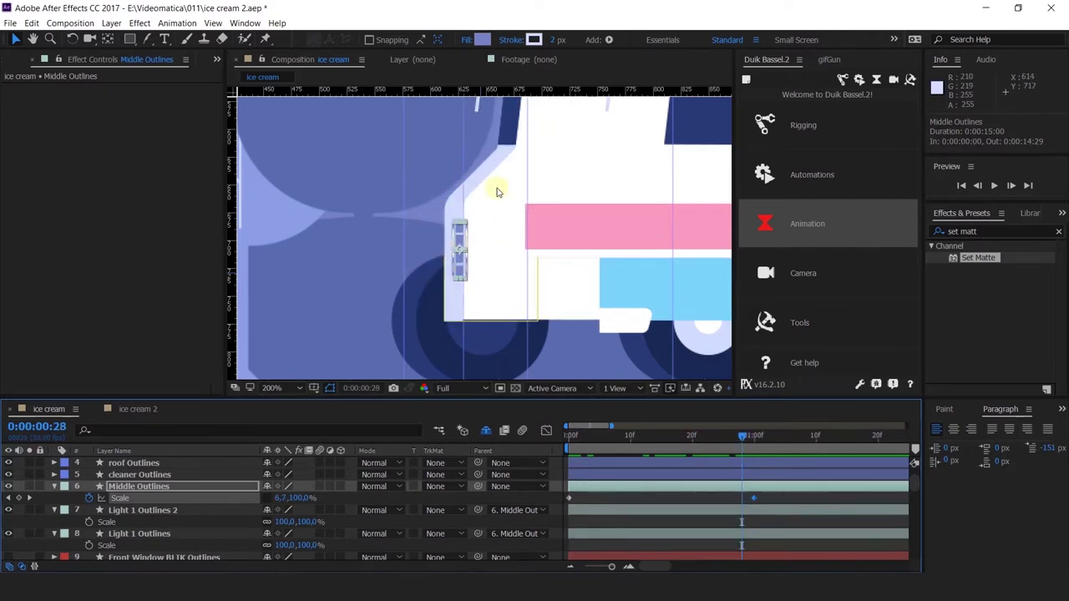
{"action": "key", "text": "shift+p"}
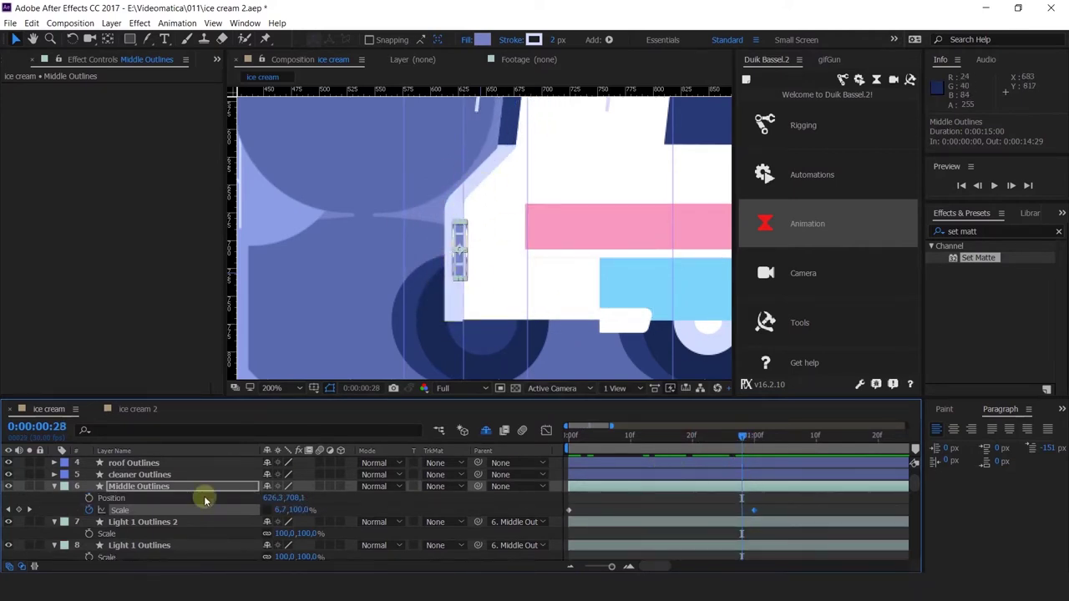
{"action": "left_click", "coordinate": [30, 510]}
{"action": "left_click", "coordinate": [88, 498]}
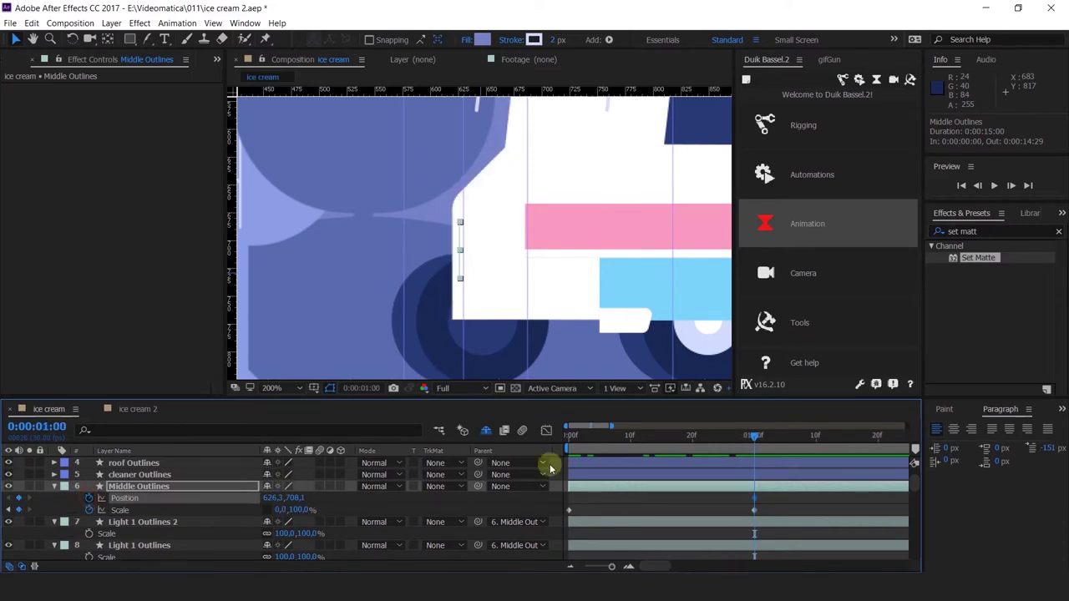
{"action": "left_click", "coordinate": [7, 509]}
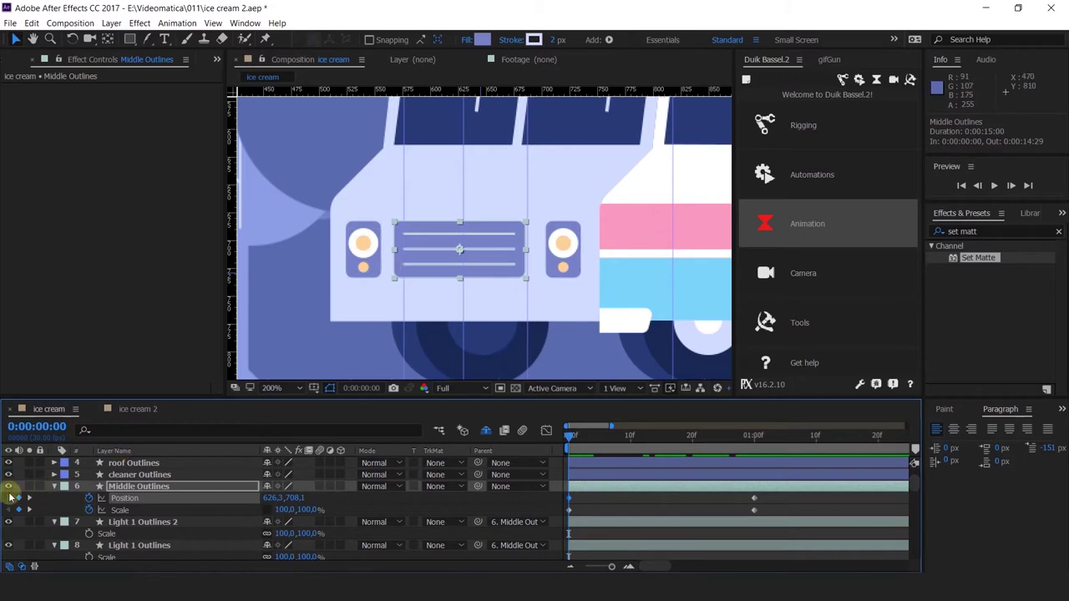
At 0:00:01:00, move Middle Outlines horizontally onto the truck's front edge, to position 620, 708.1.
{"action": "left_click", "coordinate": [28, 509]}
{"action": "scroll", "coordinate": [459, 250], "scroll_direction": "up", "scroll_amount": 2}
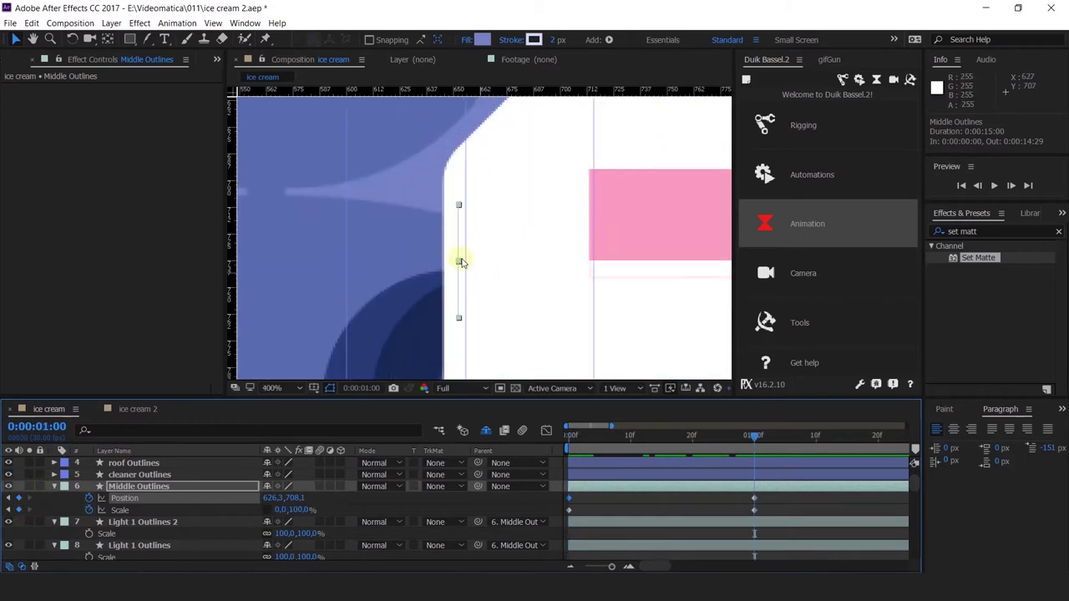
{"action": "left_click_drag", "start_coordinate": [459, 240], "coordinate": [443, 242]}
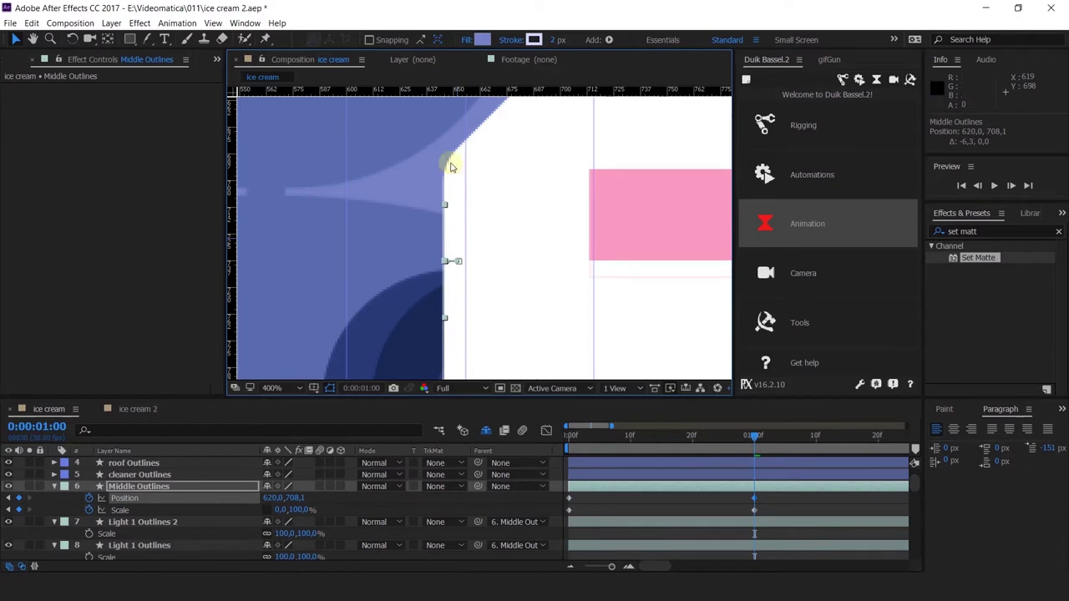
{"action": "scroll", "coordinate": [492, 216], "scroll_direction": "down", "scroll_amount": 2}
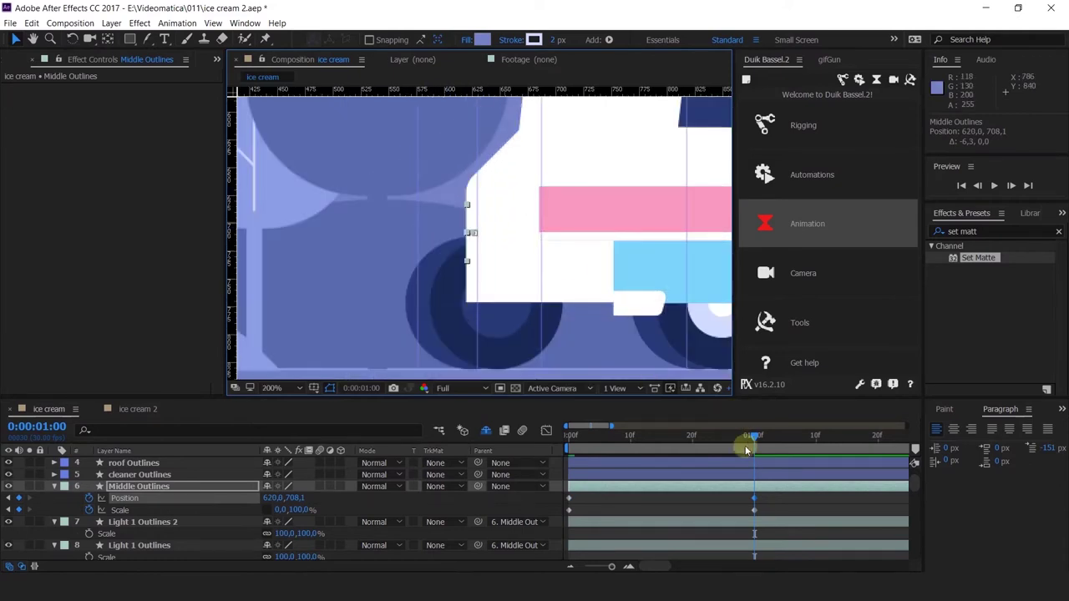
Scrub back through the turn and play it from 0:00:00:00 to check the grille and headlights.
{"action": "left_click_drag", "start_coordinate": [744, 439], "coordinate": [634, 451]}
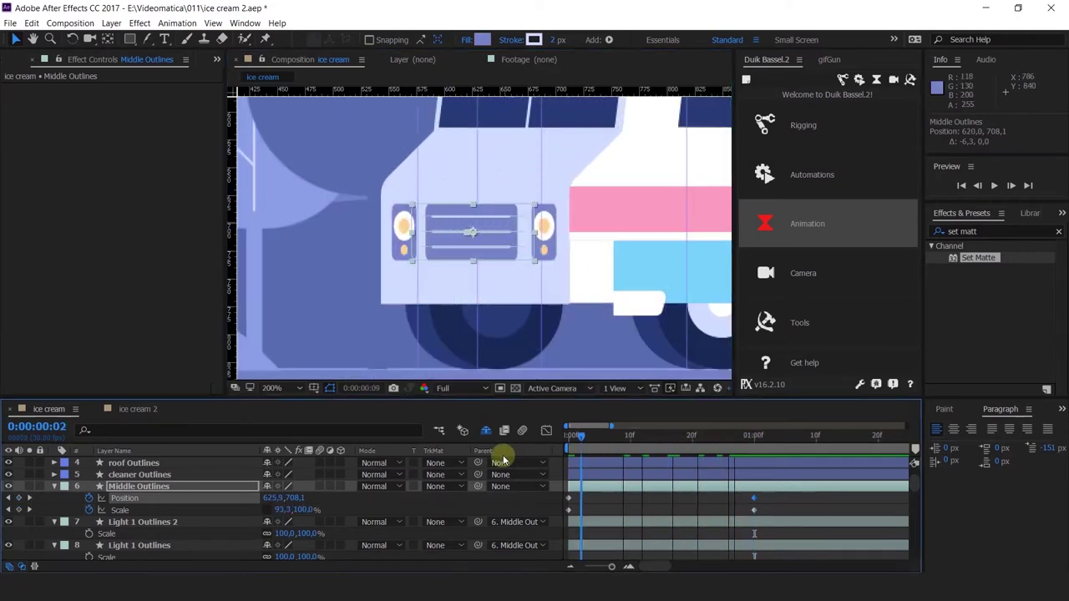
{"action": "key", "text": "Home"}
{"action": "scroll", "coordinate": [514, 283], "scroll_direction": "down", "scroll_amount": 1}
{"action": "key", "text": "space"}
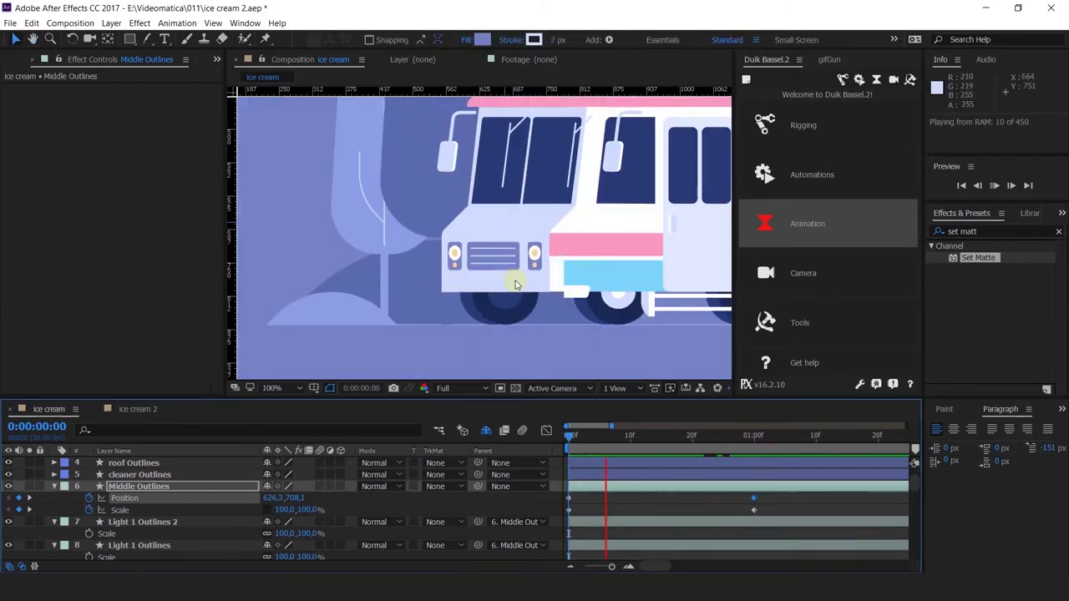
{"action": "key", "text": "space"}
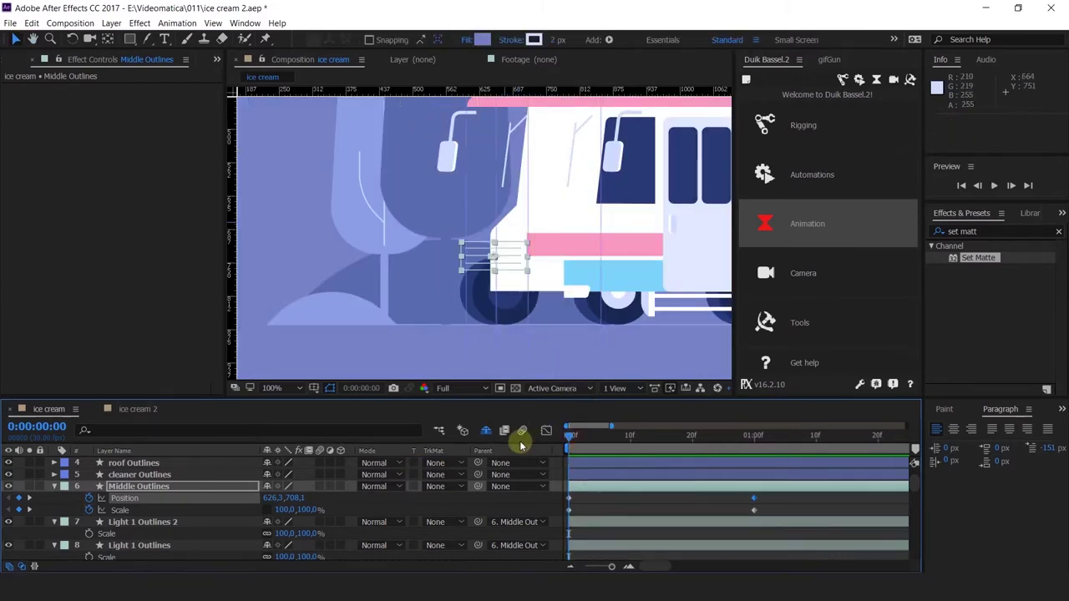
Expand the contents of the Middle Outlines layer at 0:00:00:00 and select Group 4.
{"action": "left_click", "coordinate": [595, 501]}
{"action": "left_click_drag", "start_coordinate": [605, 181], "coordinate": [514, 210]}
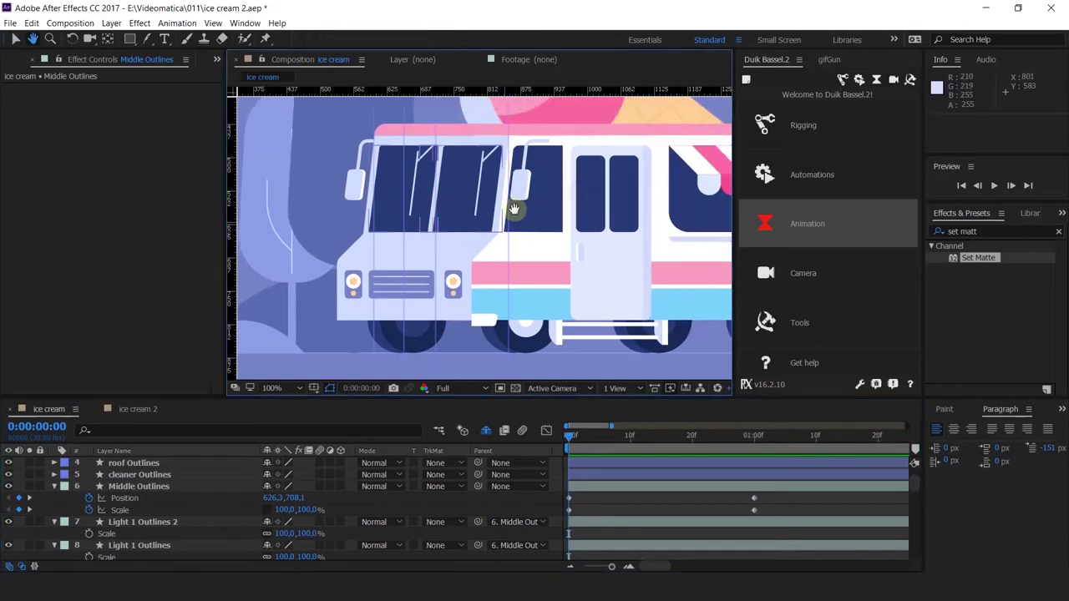
{"action": "left_click", "coordinate": [412, 293]}
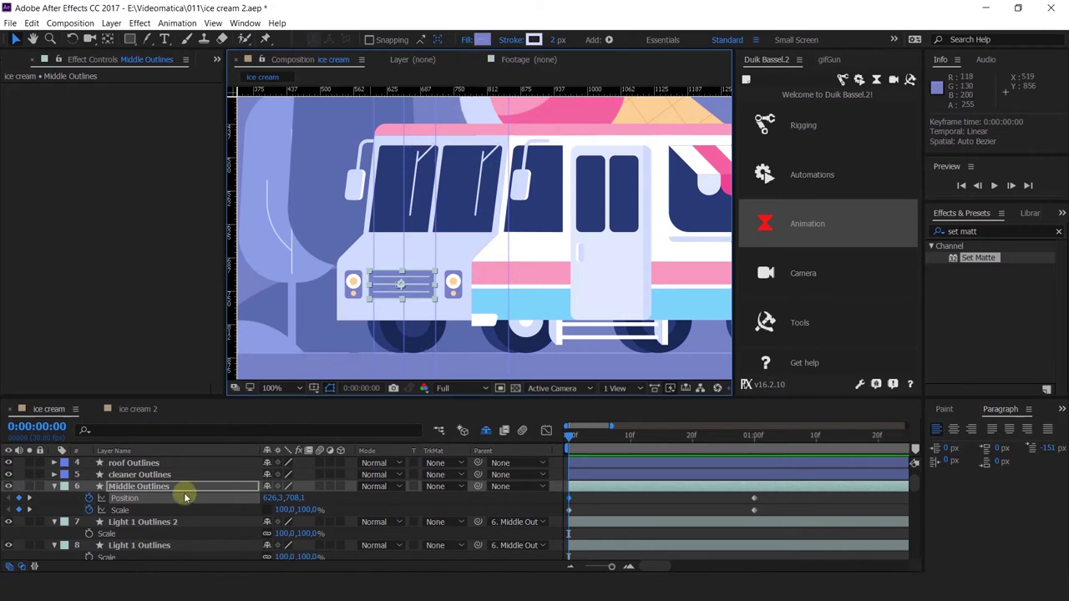
{"action": "scroll", "coordinate": [399, 294], "scroll_direction": "up", "scroll_amount": 2}
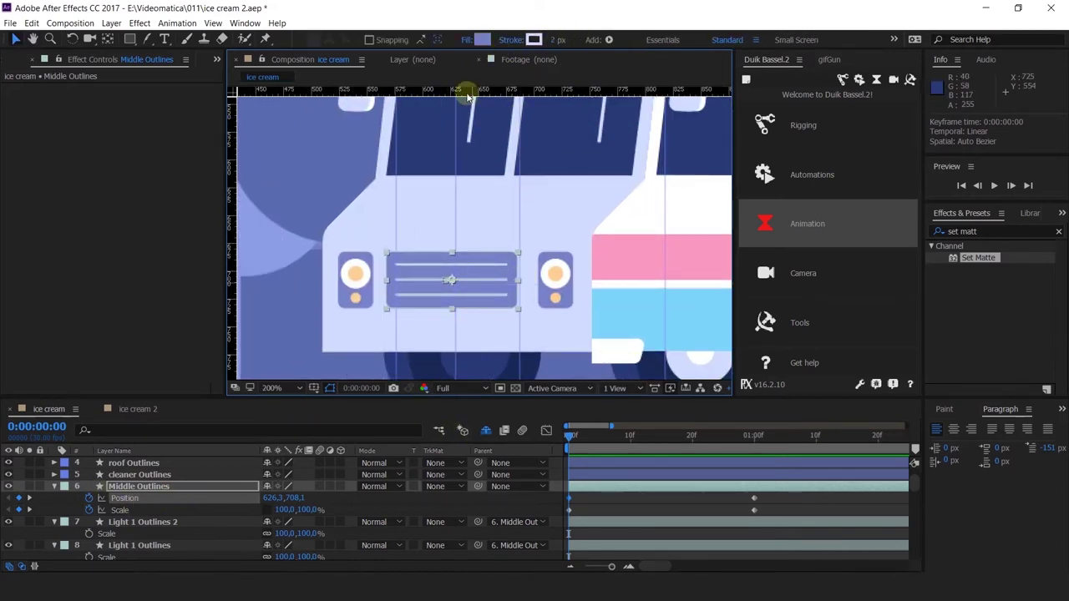
{"action": "left_click", "coordinate": [53, 487]}
{"action": "left_click", "coordinate": [53, 486]}
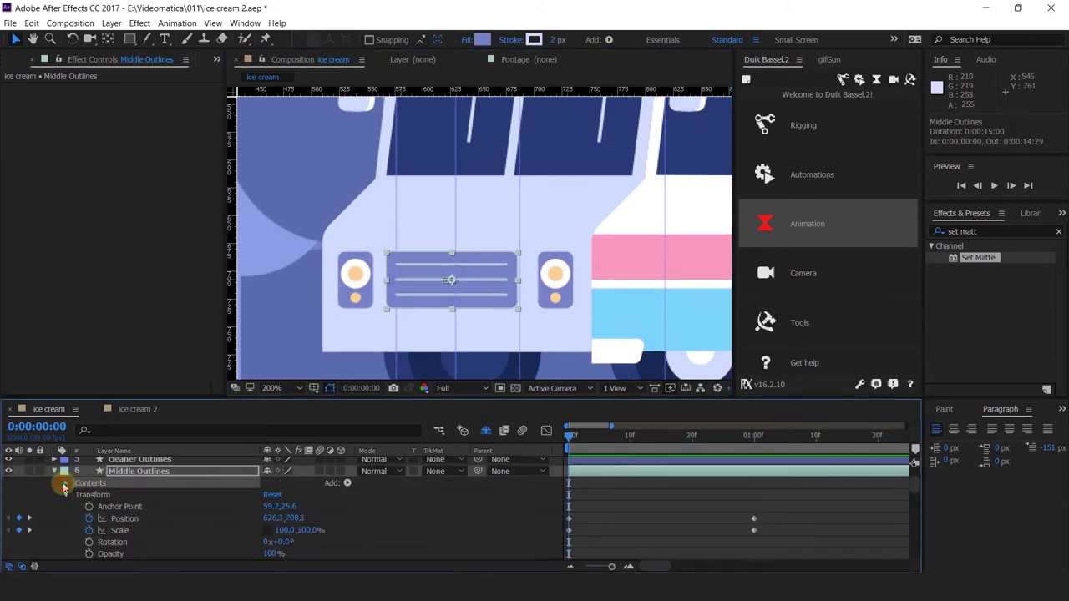
{"action": "left_click", "coordinate": [65, 487]}
{"action": "left_click", "coordinate": [93, 497]}
{"action": "left_click", "coordinate": [100, 530]}
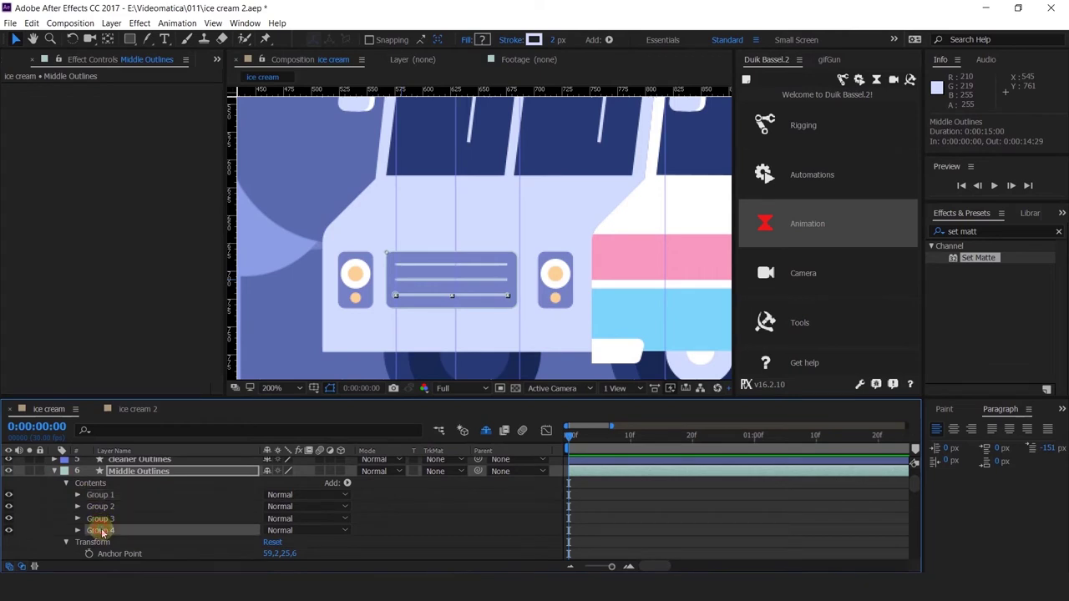
{"action": "left_click", "coordinate": [533, 40]}
{"action": "left_click", "coordinate": [795, 190]}
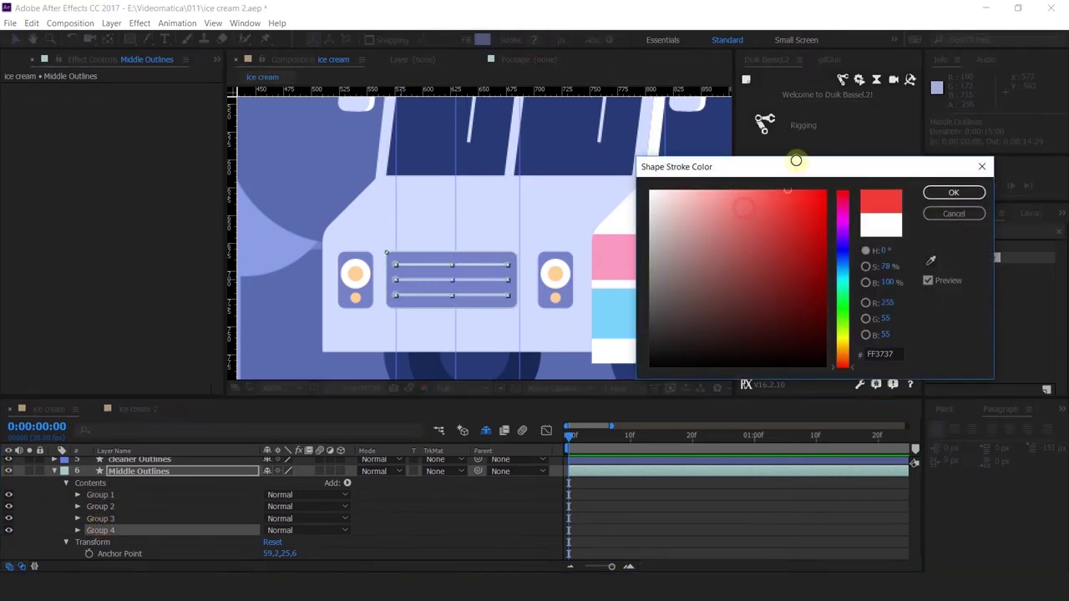
{"action": "left_click", "coordinate": [955, 213]}
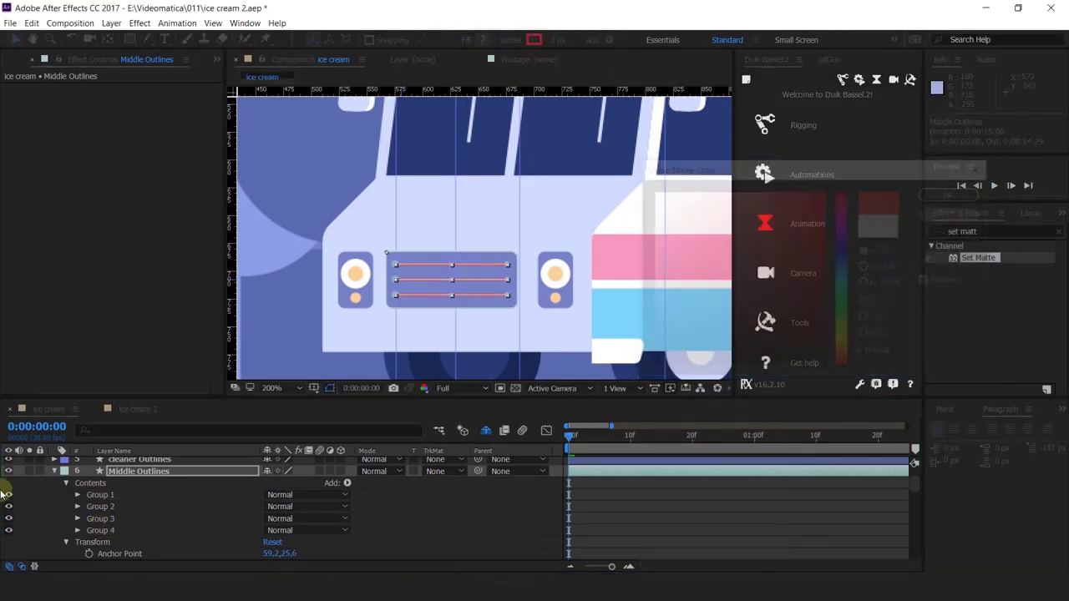
Add a Stroke to Group 4 of Middle Outlines and set its color to red FB3939.
{"action": "left_click", "coordinate": [99, 532]}
{"action": "left_click", "coordinate": [77, 531]}
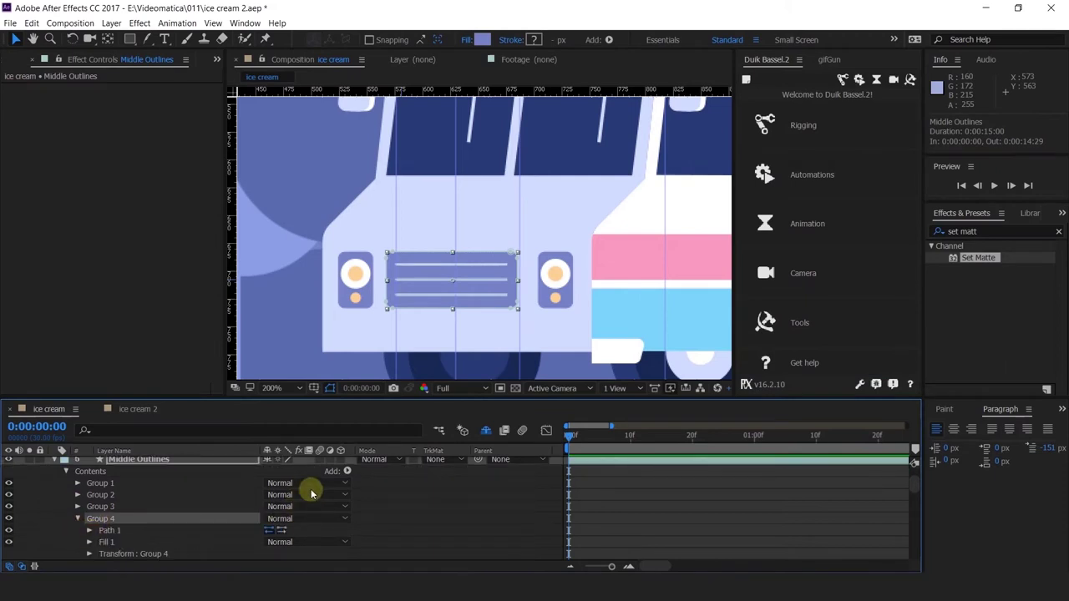
{"action": "left_click", "coordinate": [346, 471]}
{"action": "left_click", "coordinate": [313, 284]}
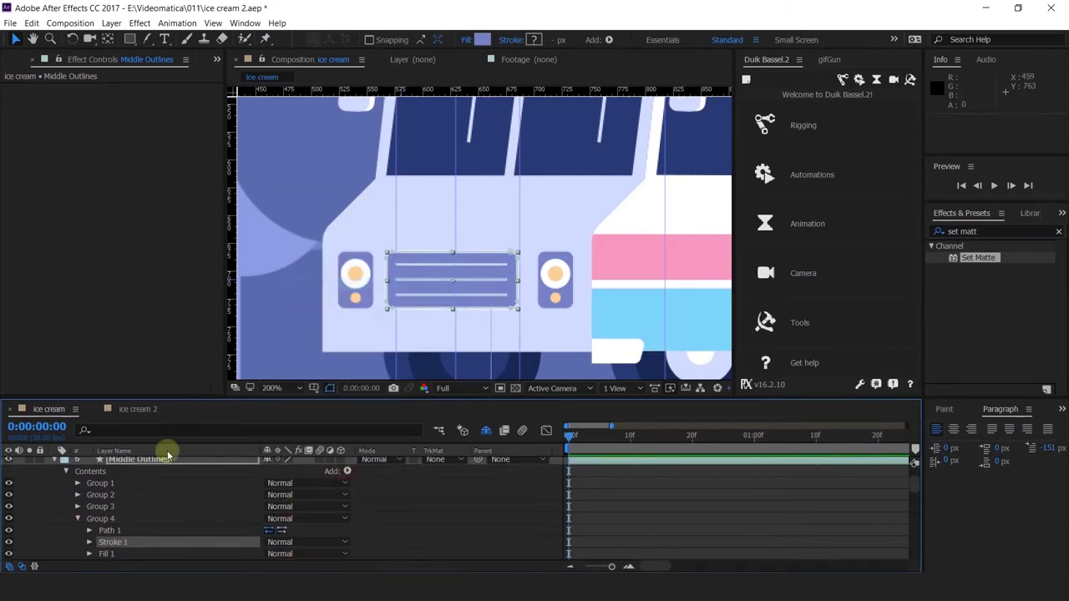
{"action": "left_click", "coordinate": [532, 39]}
{"action": "left_click_drag", "start_coordinate": [740, 192], "coordinate": [790, 186]}
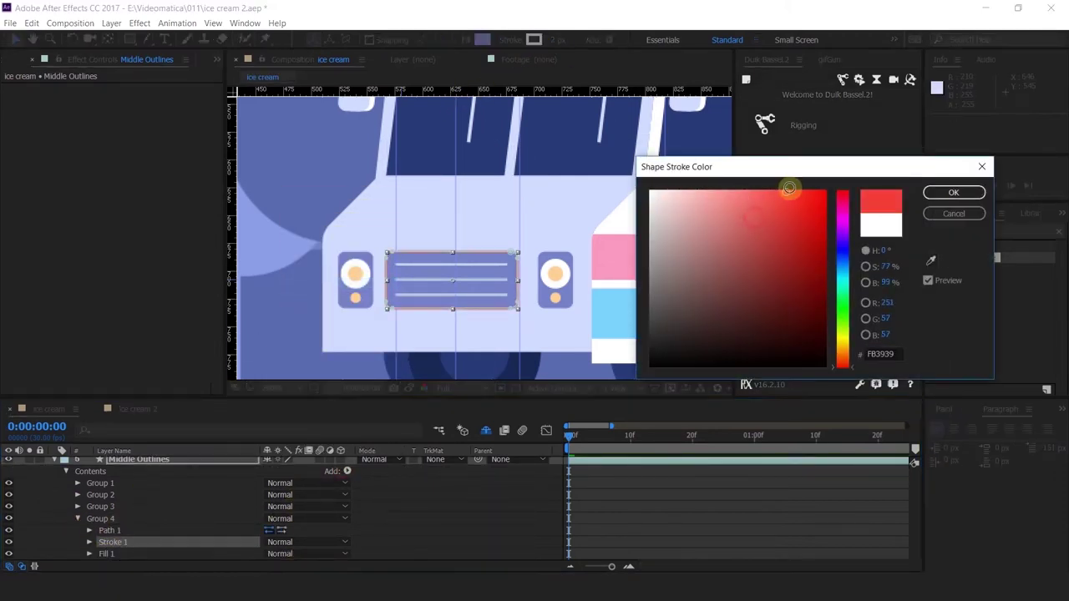
{"action": "left_click", "coordinate": [954, 192]}
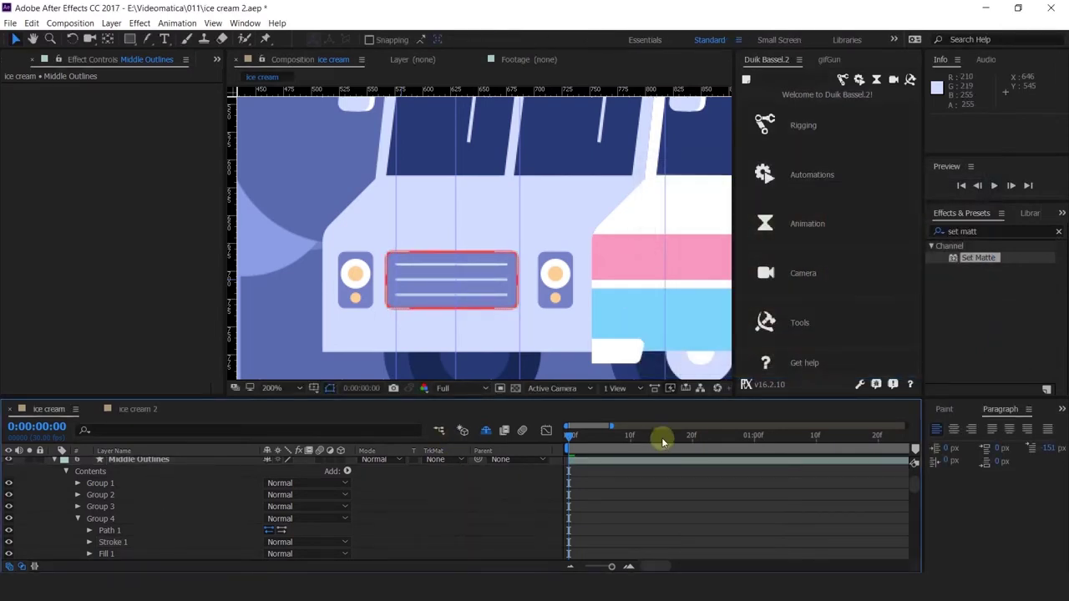
Inspect the red outline around the grille at 0:00:00:21 and undo the stroke color change.
{"action": "left_click_drag", "start_coordinate": [602, 435], "coordinate": [694, 456]}
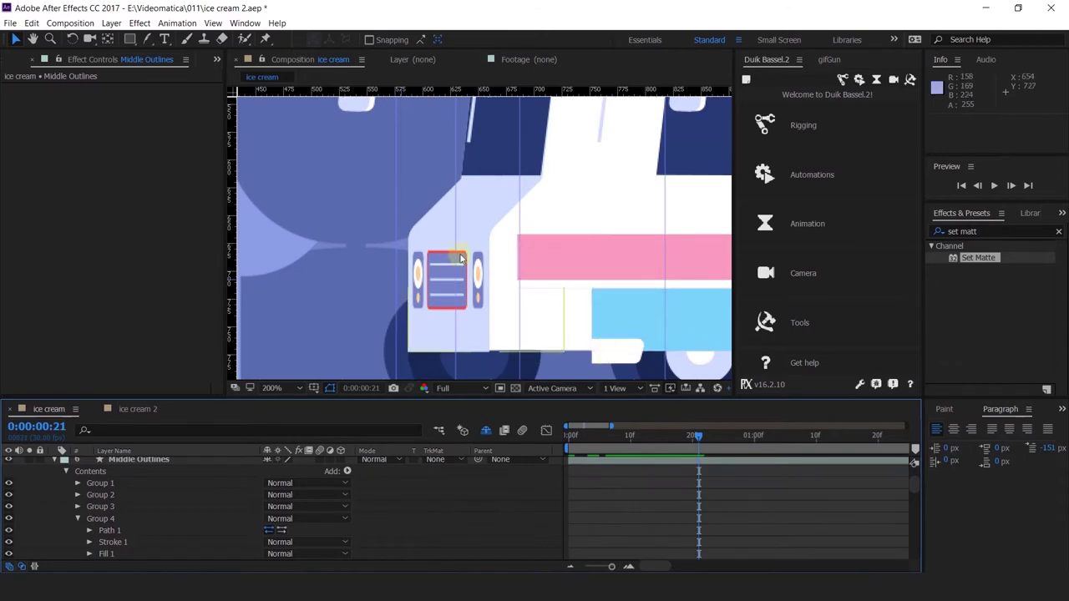
{"action": "scroll", "coordinate": [462, 258], "scroll_direction": "up", "scroll_amount": 2}
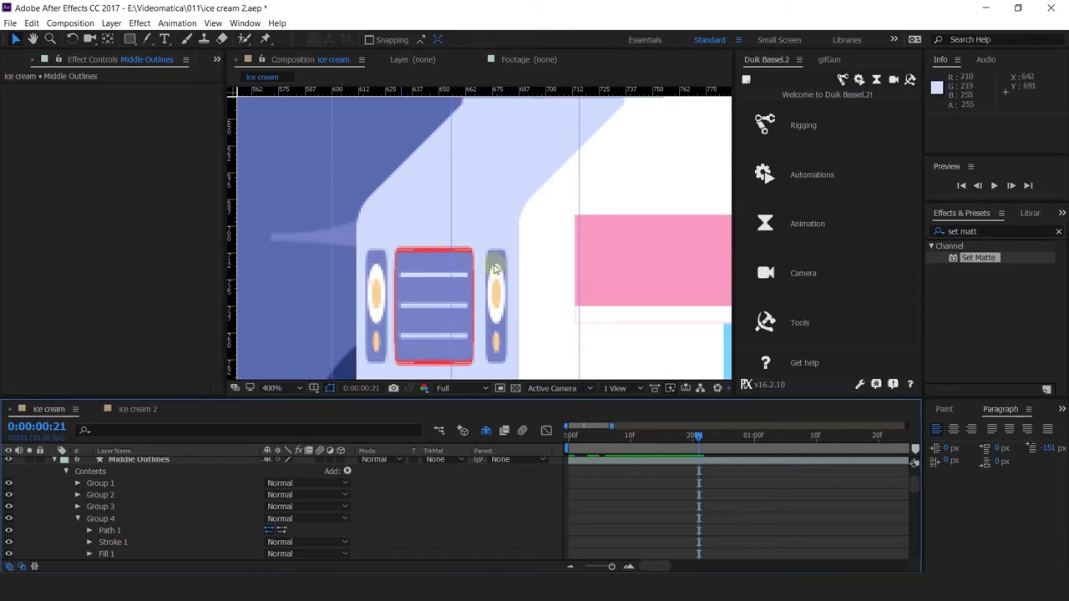
{"action": "key", "text": "ctrl+z"}
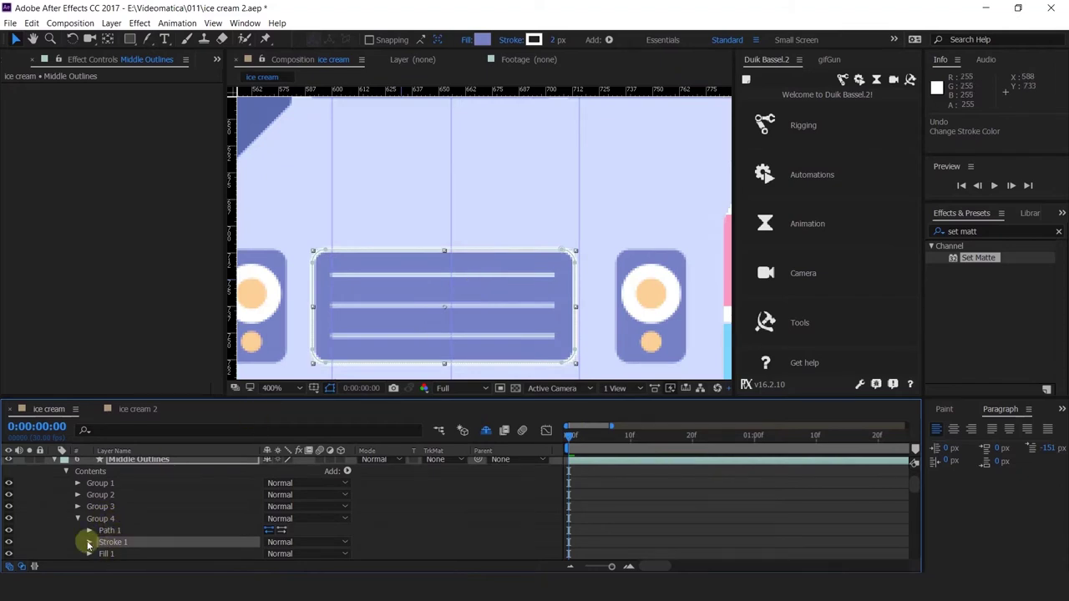
Add a Path keyframe to Group 4's Path 1 at 0:00:00:00 and reveal Middle Outlines' keyframed properties at 0:00:01:00.
{"action": "left_click", "coordinate": [91, 530]}
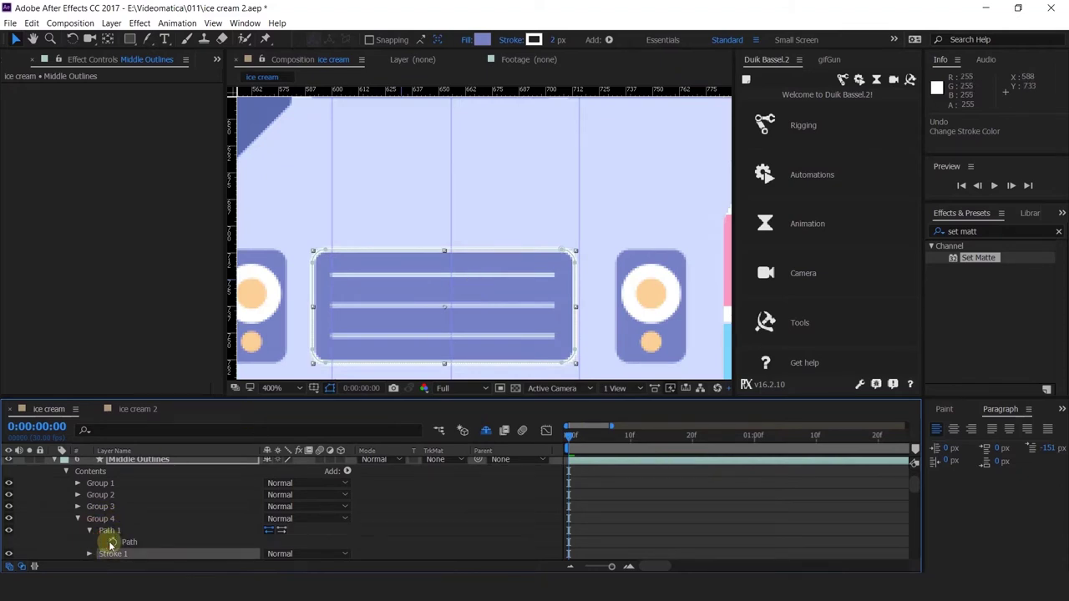
{"action": "left_click", "coordinate": [754, 435]}
{"action": "scroll", "coordinate": [206, 513], "scroll_direction": "up", "scroll_amount": 3}
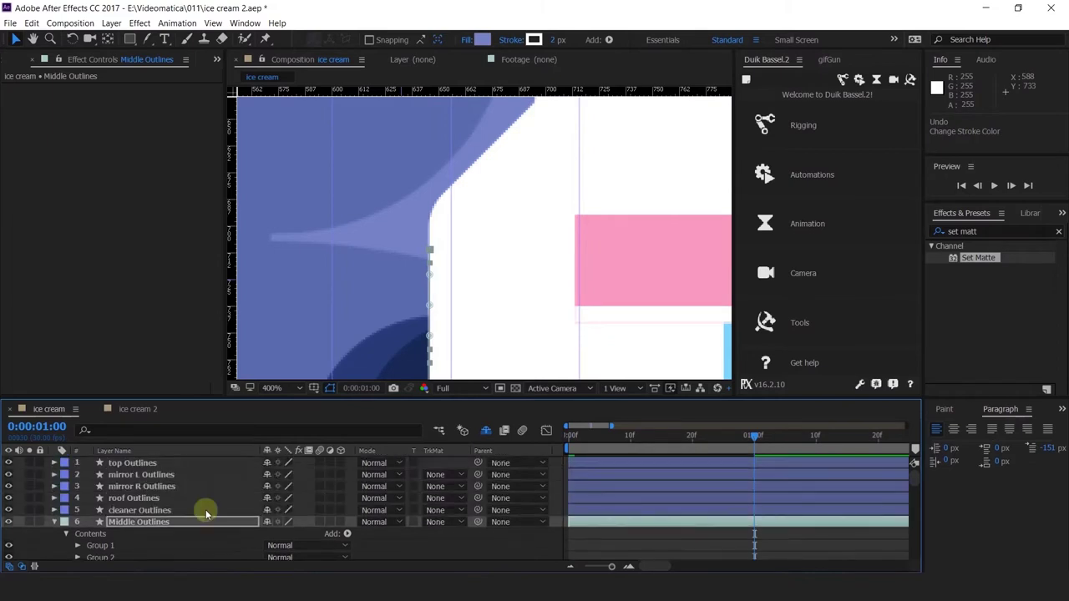
{"action": "key", "text": "u"}
{"action": "scroll", "coordinate": [712, 542], "scroll_direction": "down", "scroll_amount": 1}
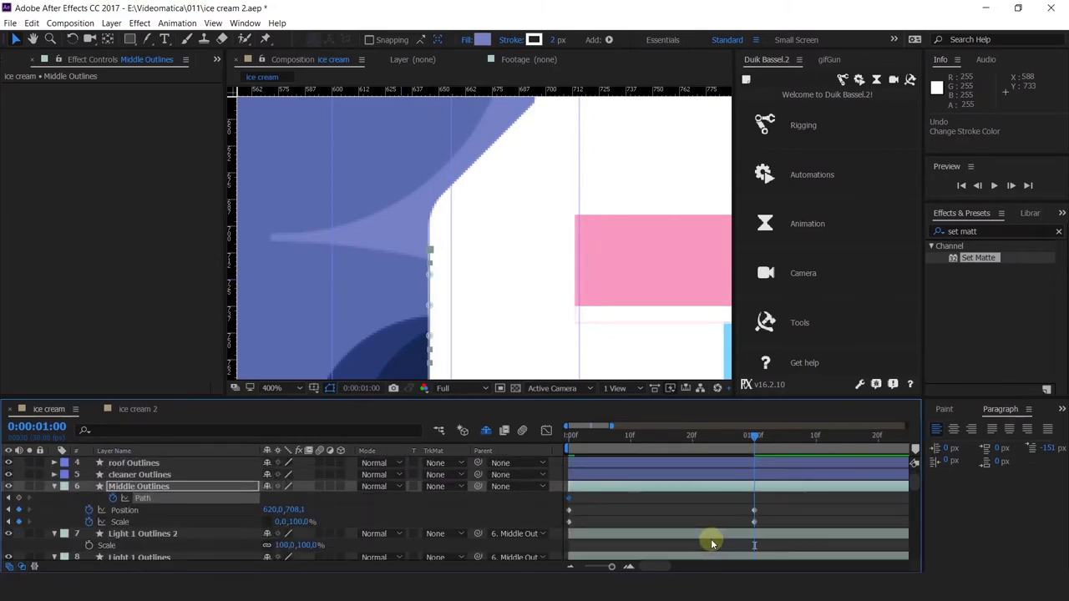
Shift both Middle Outlines Scale keyframes so that the first one sits at 0:00:01:00.
{"action": "left_click", "coordinate": [119, 521]}
{"action": "left_click_drag", "start_coordinate": [754, 521], "coordinate": [864, 521]}
{"action": "left_click_drag", "start_coordinate": [679, 524], "coordinate": [664, 524]}
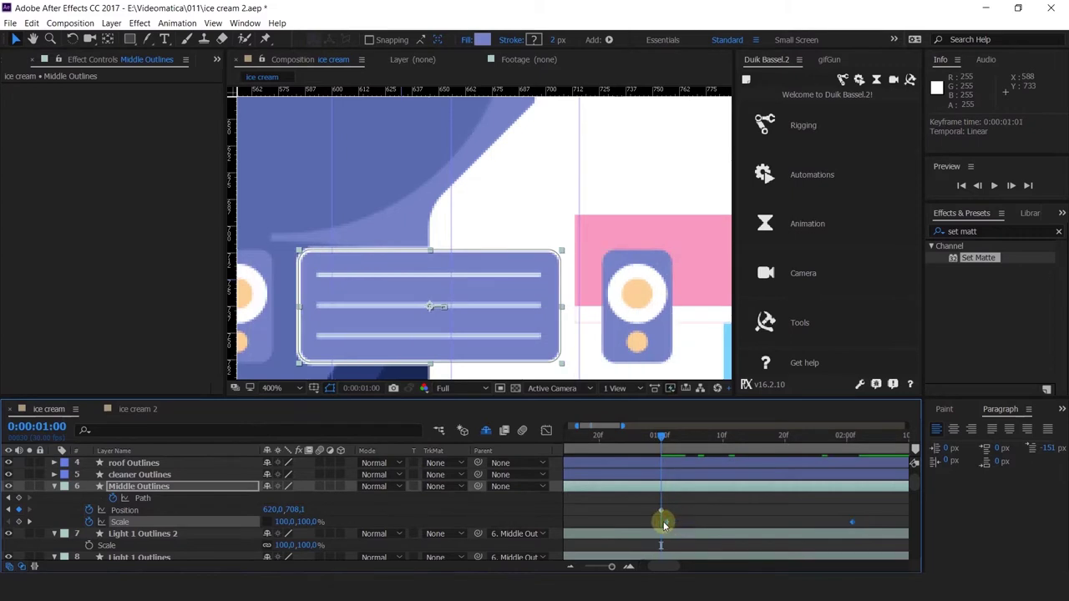
Try narrowing the grille's rectangle path symmetrically at 0:00:01:00 to 16.1% of its width, leaving the three grille lines untouched.
{"action": "left_click", "coordinate": [136, 499]}
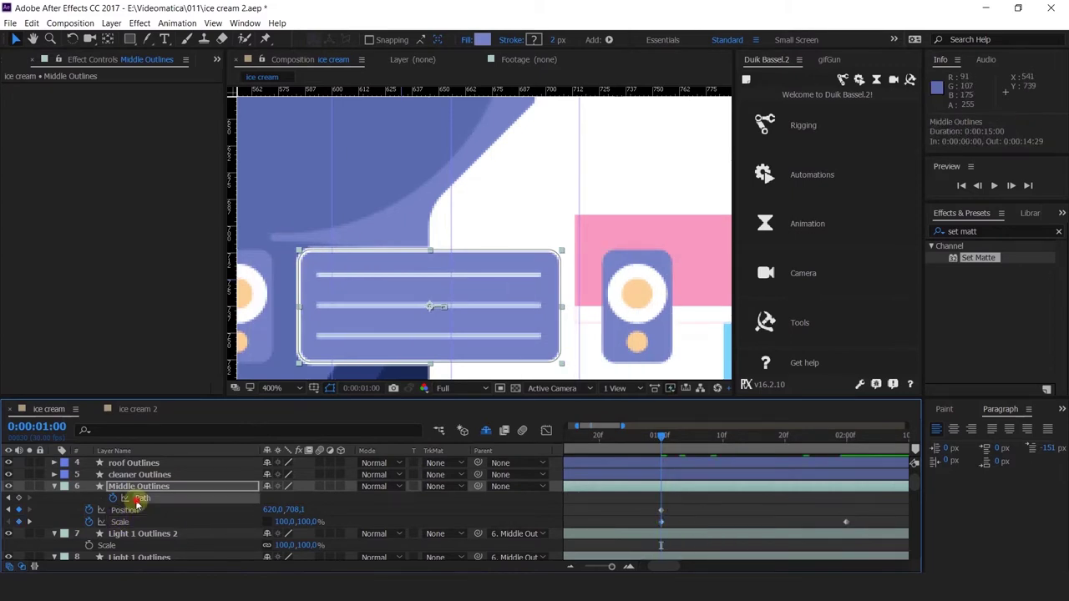
{"action": "left_click_drag", "start_coordinate": [280, 219], "coordinate": [320, 354]}
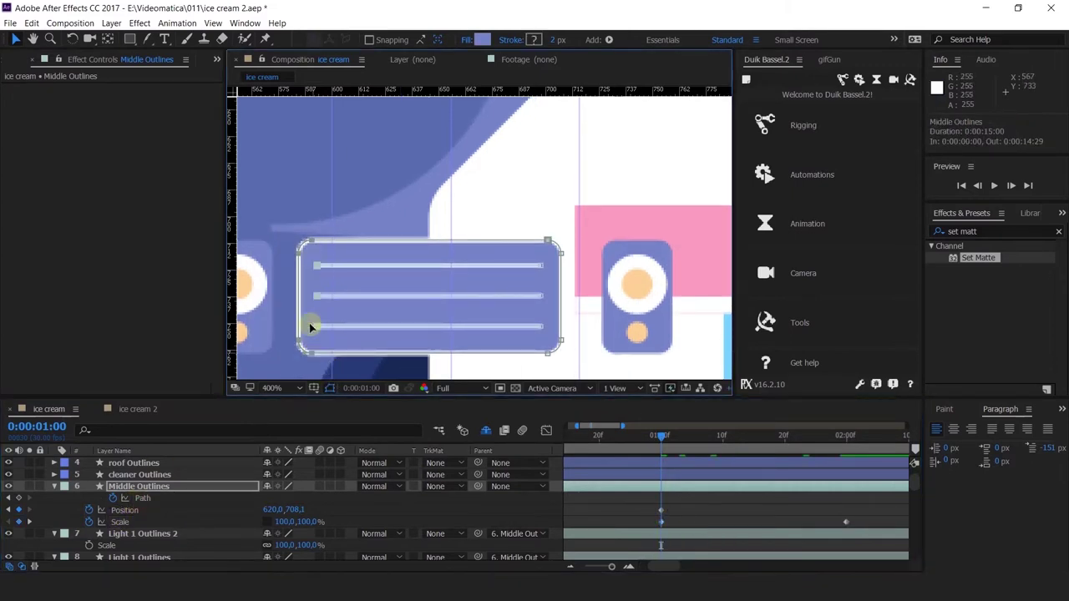
{"action": "left_click_drag", "start_coordinate": [323, 258], "coordinate": [322, 261]}
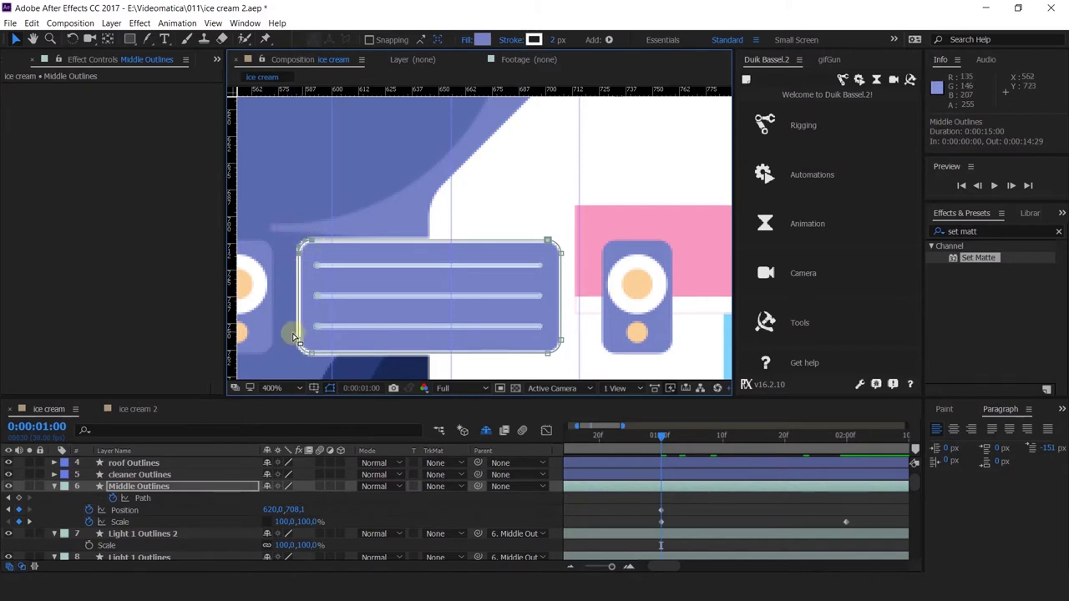
{"action": "left_click_drag", "start_coordinate": [291, 333], "coordinate": [322, 368]}
{"action": "left_click_drag", "start_coordinate": [541, 227], "coordinate": [585, 276]}
{"action": "left_click_drag", "start_coordinate": [543, 370], "coordinate": [544, 365]}
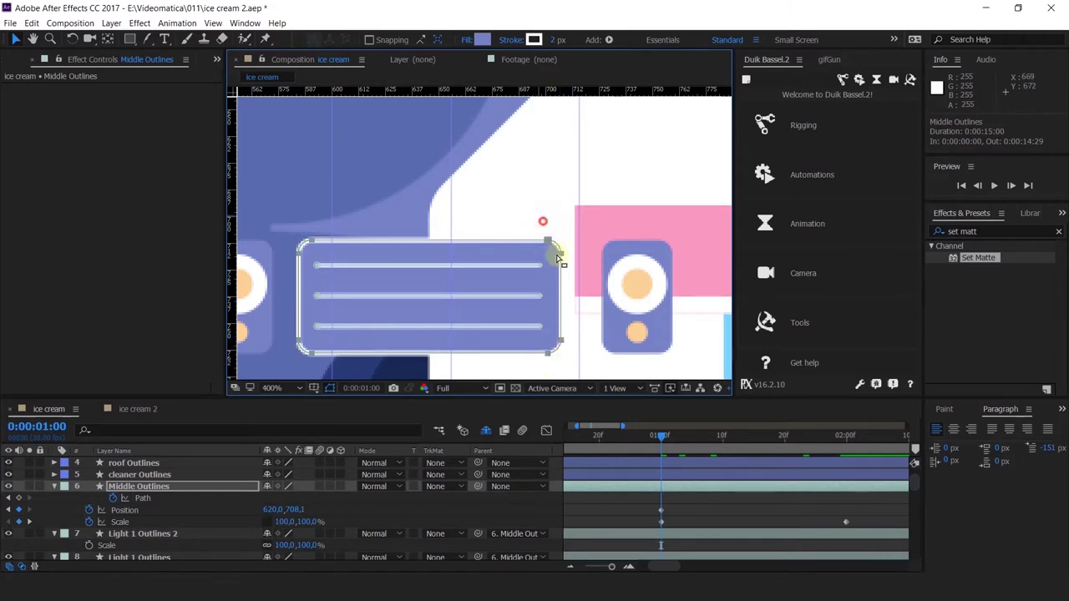
{"action": "left_click_drag", "start_coordinate": [558, 259], "coordinate": [565, 267]}
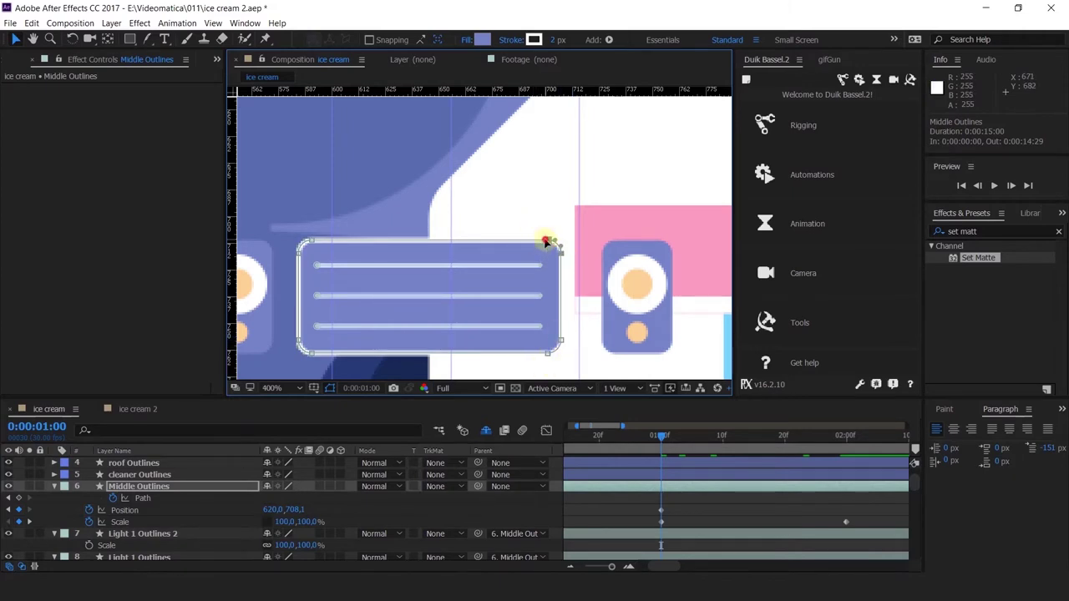
{"action": "left_click", "coordinate": [311, 242]}
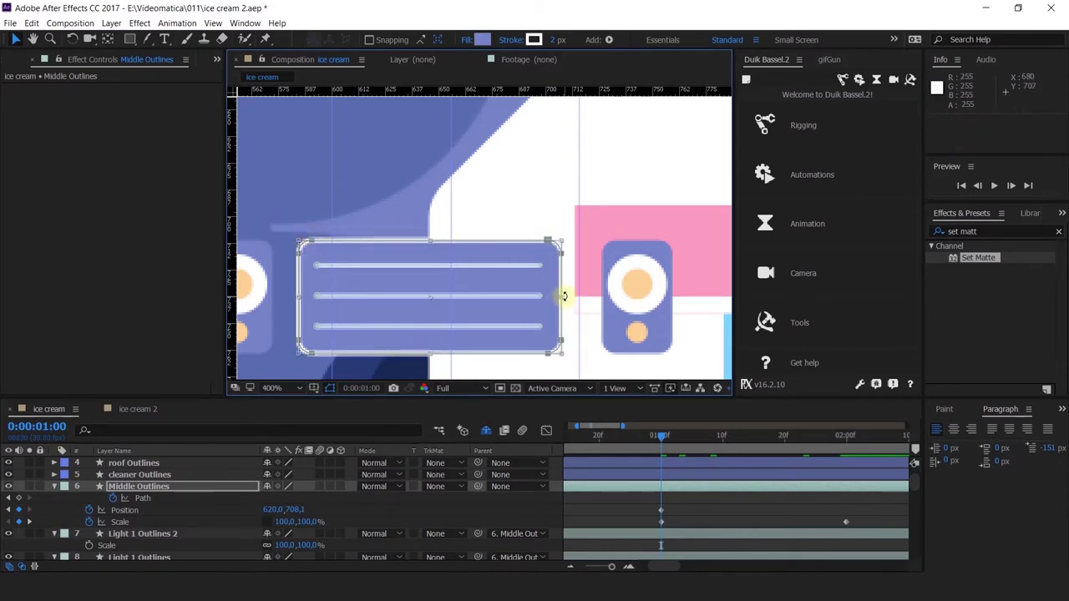
{"action": "left_click_drag", "start_coordinate": [561, 296], "coordinate": [412, 275]}
{"action": "scroll", "coordinate": [412, 275], "scroll_direction": "up", "scroll_amount": 1}
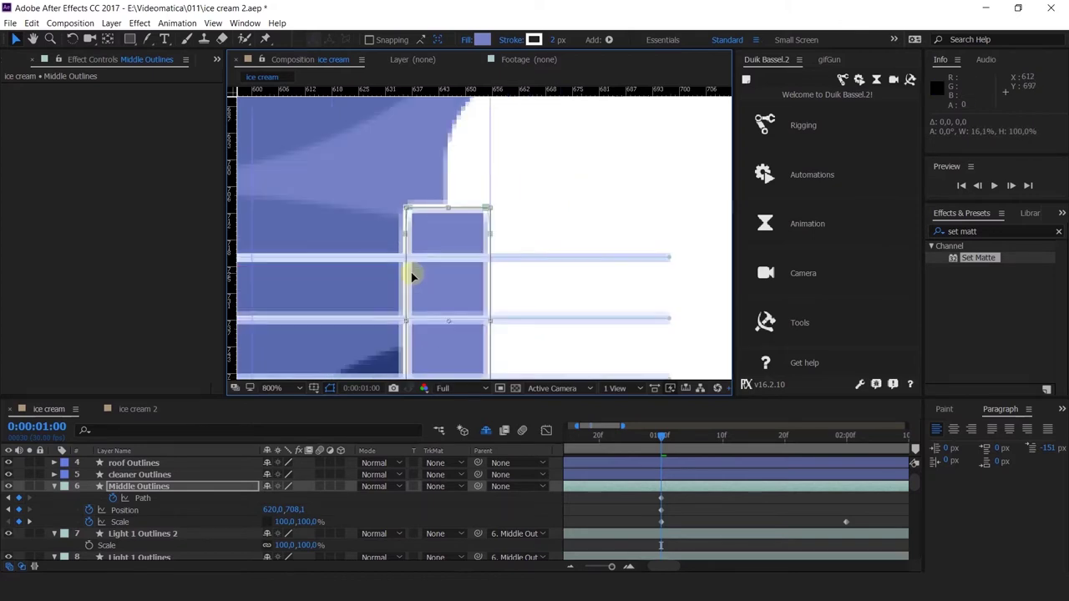
Set the narrowed grille rectangle's stroke color to red FF4B4B.
{"action": "left_click", "coordinate": [534, 40]}
{"action": "left_click_drag", "start_coordinate": [764, 215], "coordinate": [776, 175]}
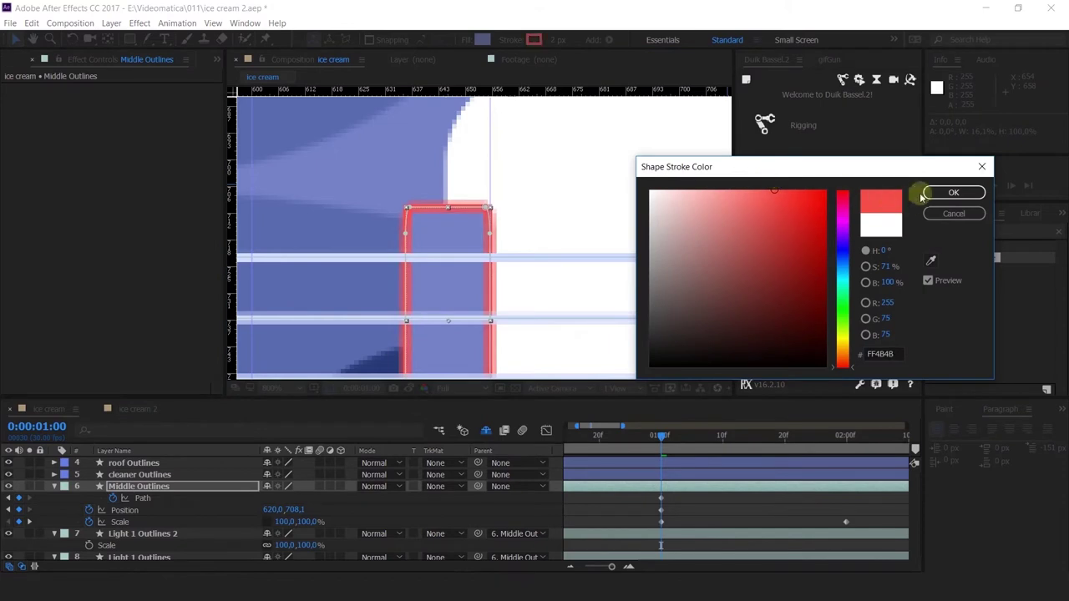
{"action": "key", "text": "Return"}
{"action": "scroll", "coordinate": [458, 249], "scroll_direction": "down", "scroll_amount": 1}
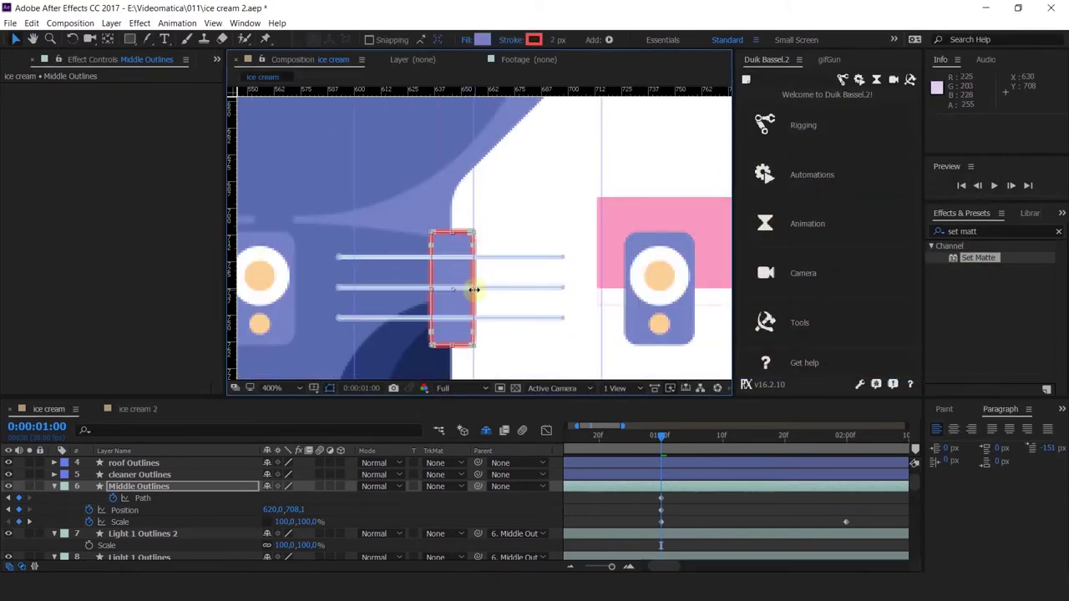
Try narrowing the grille rectangle further to 41.9% width, and undo both path edits and the red stroke color.
{"action": "mouse_move", "coordinate": [473, 289]}
{"action": "left_mouse_down"}
{"action": "mouse_move", "coordinate": [525, 301]}
{"action": "mouse_move", "coordinate": [477, 301]}
{"action": "mouse_move", "coordinate": [527, 296]}
{"action": "mouse_move", "coordinate": [460, 278]}
{"action": "left_mouse_up"}
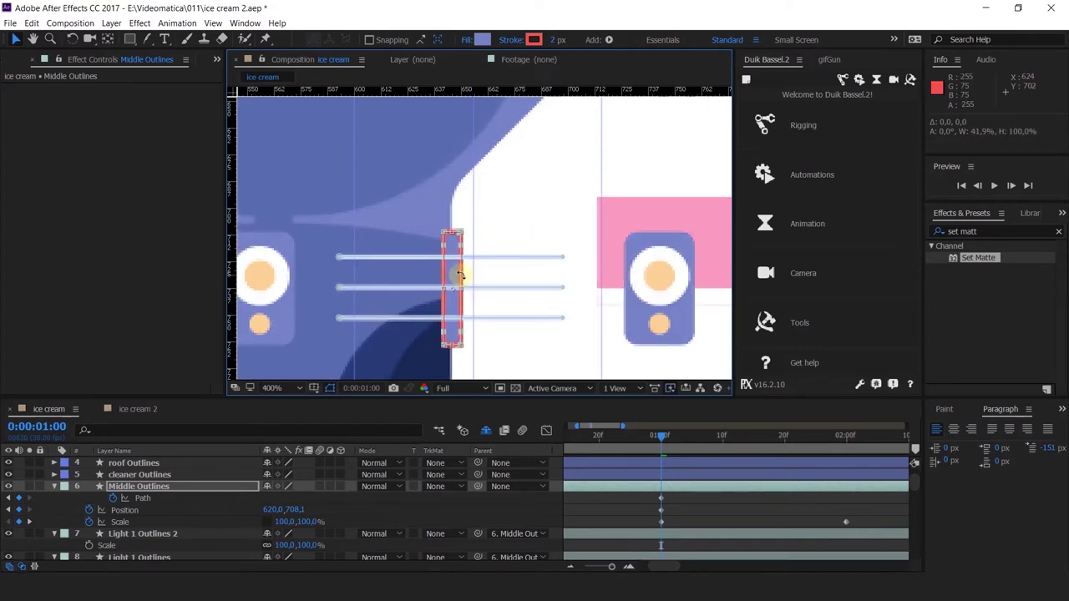
{"action": "key", "text": "ctrl+z"}
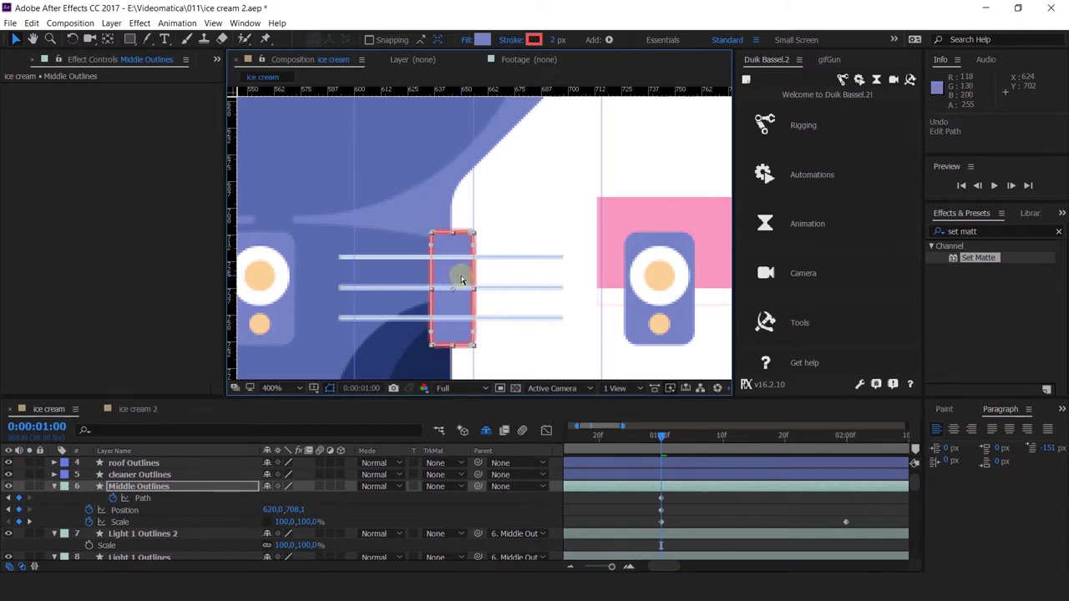
{"action": "key", "text": "ctrl+z"}
{"action": "key", "text": "ctrl+z"}
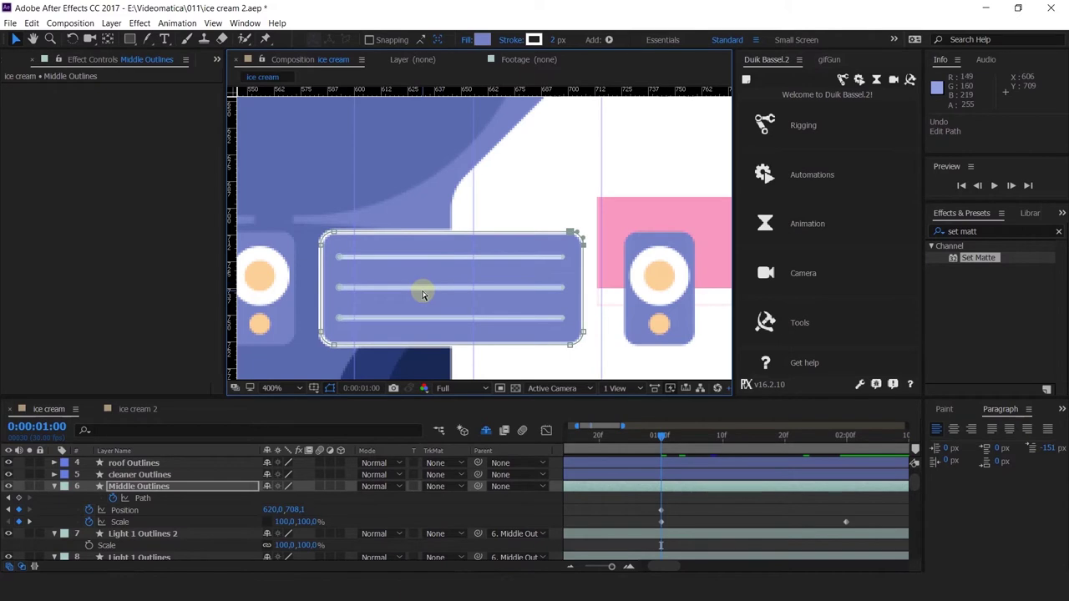
Undo the Middle Outlines Scale keyframe moves, the Path keyframe and the stroke added to Group 4.
{"action": "scroll", "coordinate": [480, 286], "scroll_direction": "down", "scroll_amount": 2}
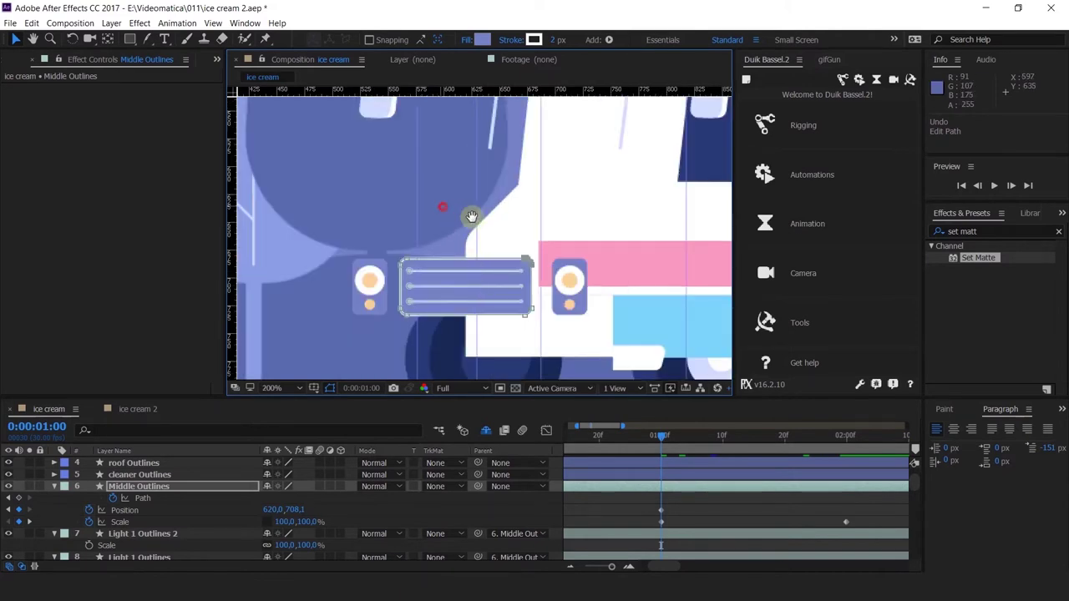
{"action": "left_click_drag", "start_coordinate": [472, 217], "coordinate": [537, 209]}
{"action": "scroll", "coordinate": [621, 326], "scroll_direction": "down", "scroll_amount": 2}
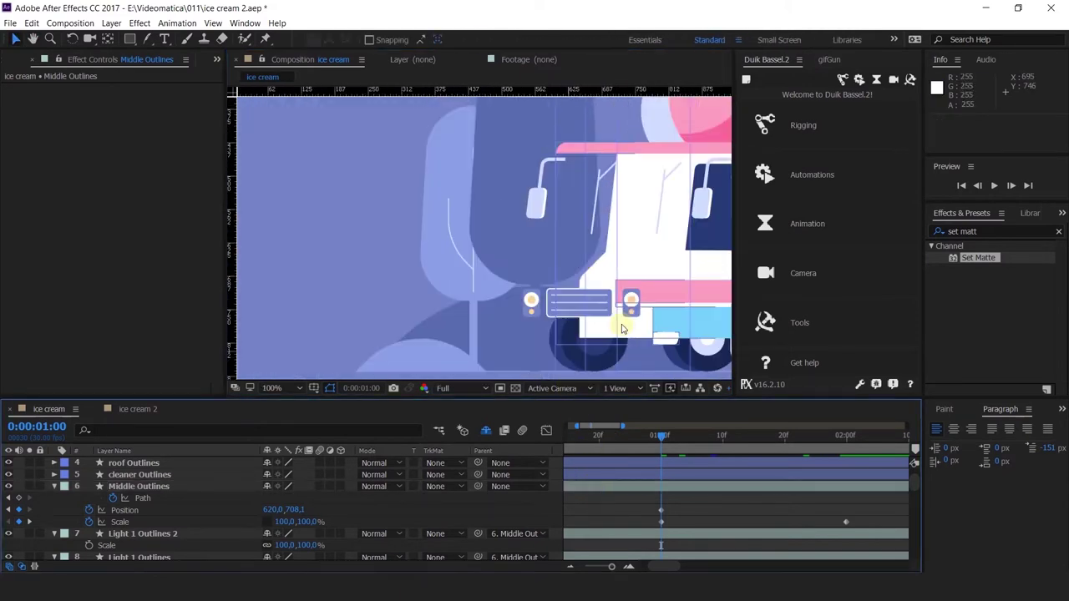
{"action": "key", "text": "ctrl+z"}
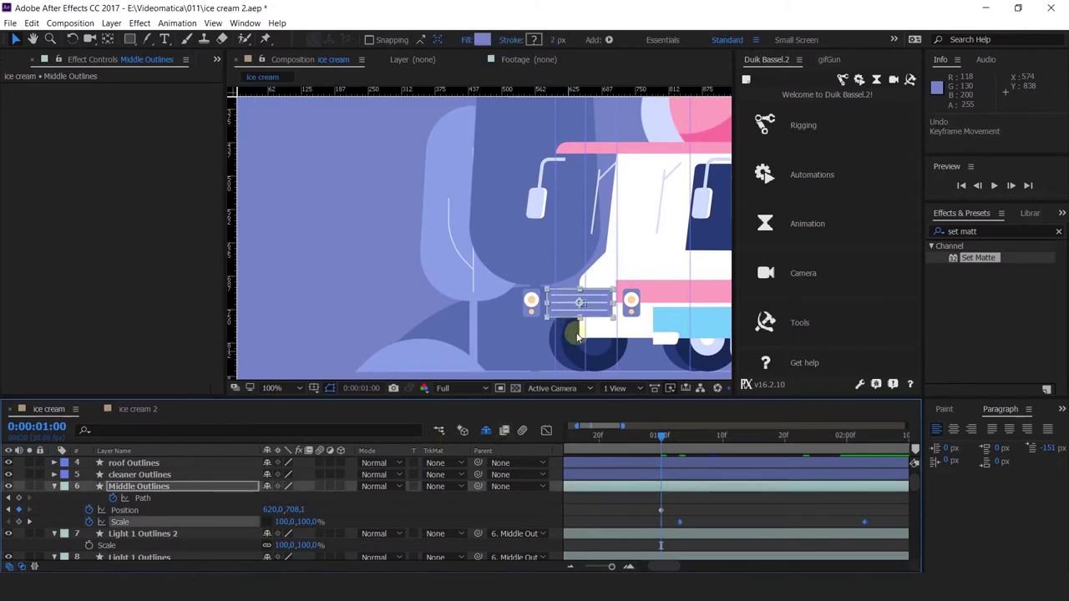
{"action": "scroll", "coordinate": [575, 305], "scroll_direction": "up", "scroll_amount": 2}
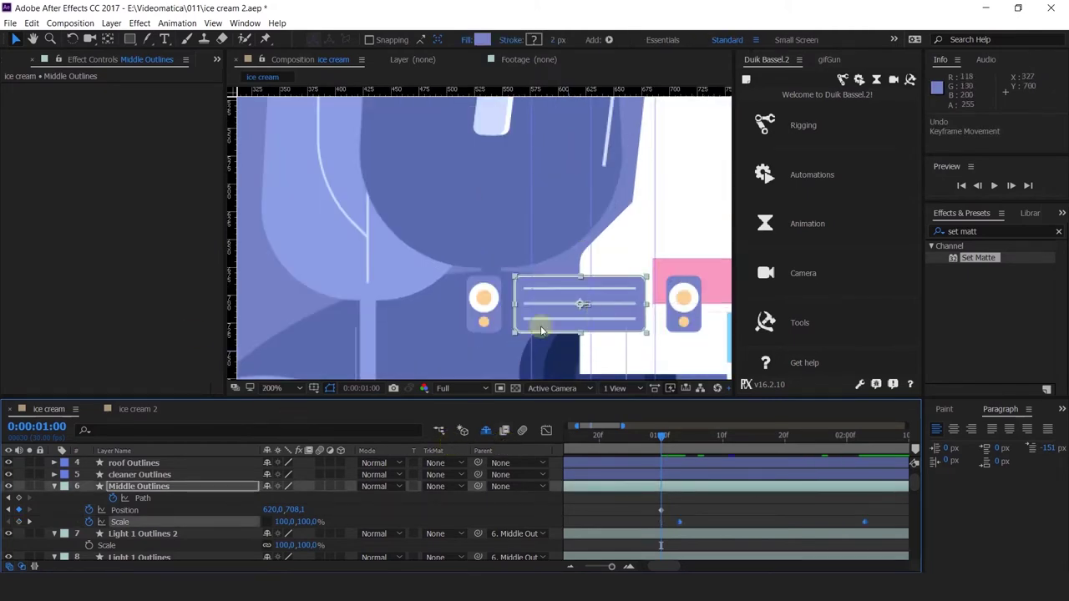
{"action": "key", "text": "ctrl+z"}
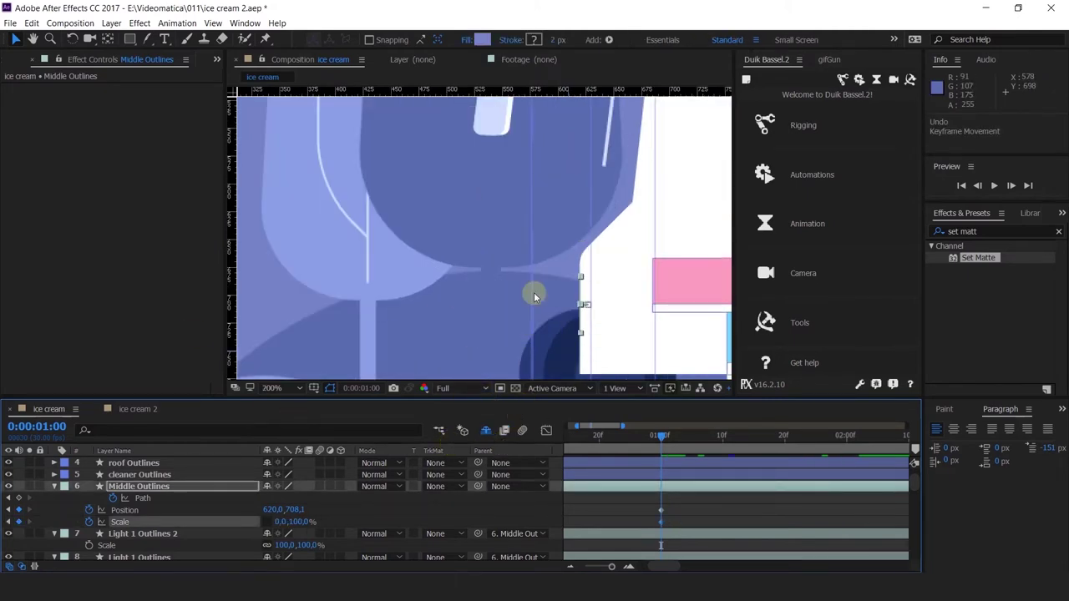
{"action": "scroll", "coordinate": [692, 544], "scroll_direction": "down", "scroll_amount": 3}
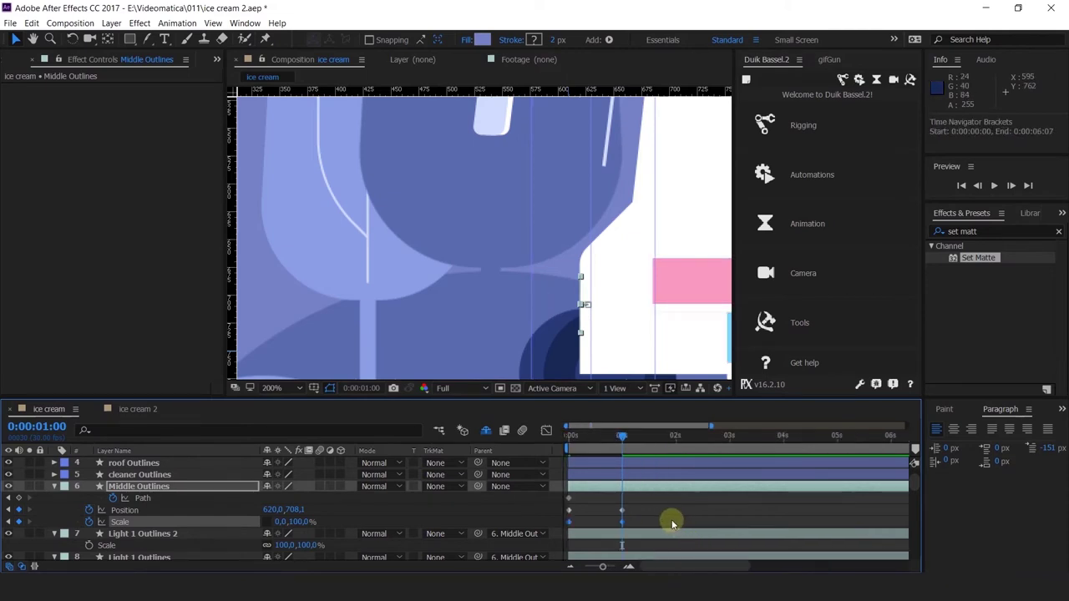
{"action": "key", "text": "Home"}
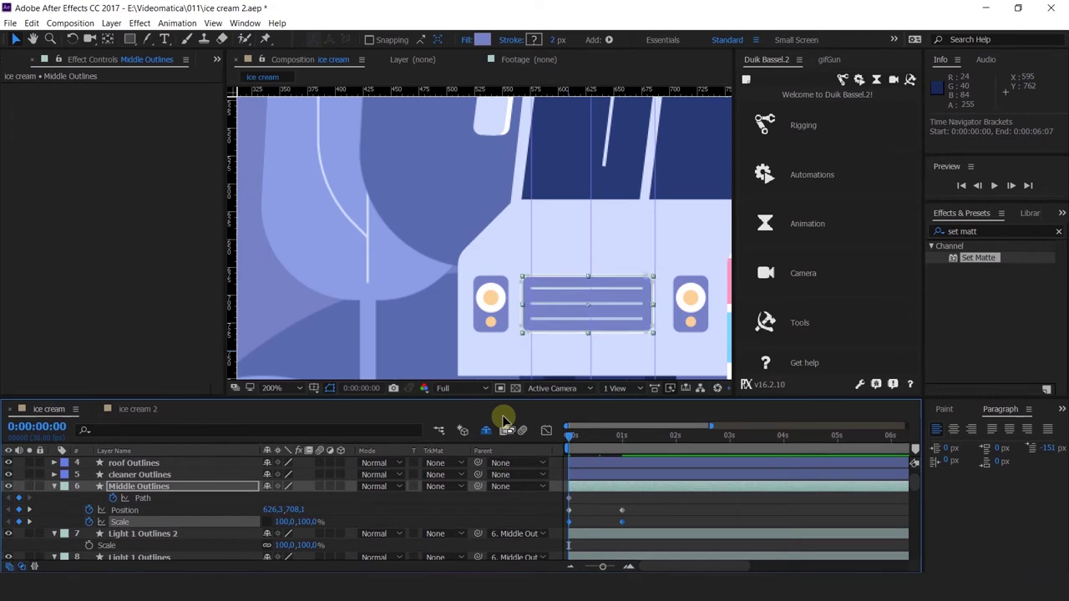
{"action": "key", "text": "ctrl+z"}
Scrub to 0:00:00:08 and examine the grille and headlights up close and with the whole truck front.
{"action": "scroll", "coordinate": [545, 287], "scroll_direction": "up", "scroll_amount": 2}
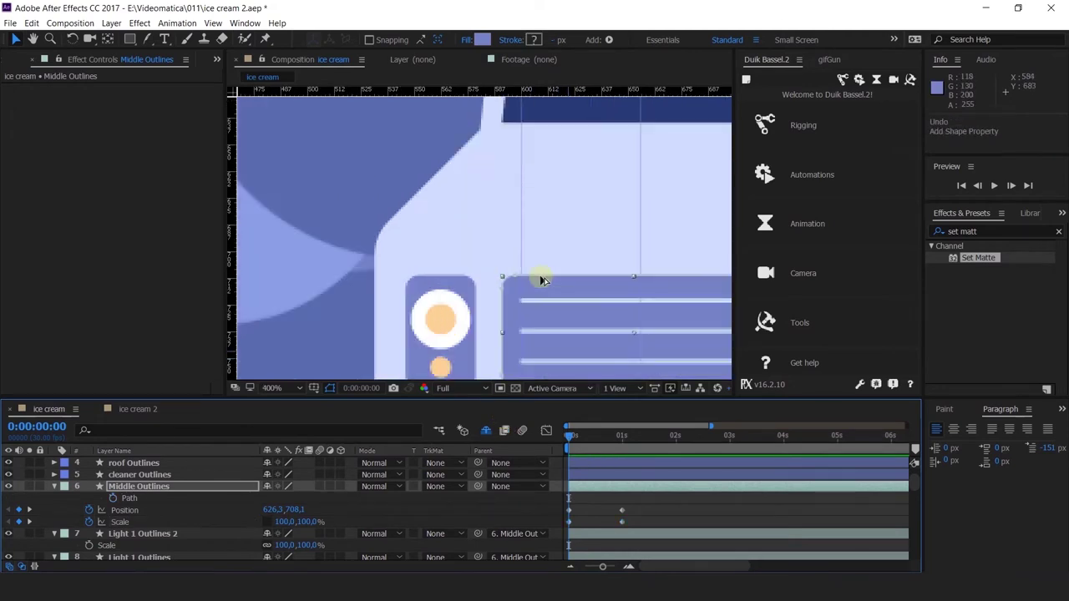
{"action": "scroll", "coordinate": [543, 280], "scroll_direction": "down", "scroll_amount": 1}
{"action": "left_click_drag", "start_coordinate": [546, 234], "coordinate": [420, 223]}
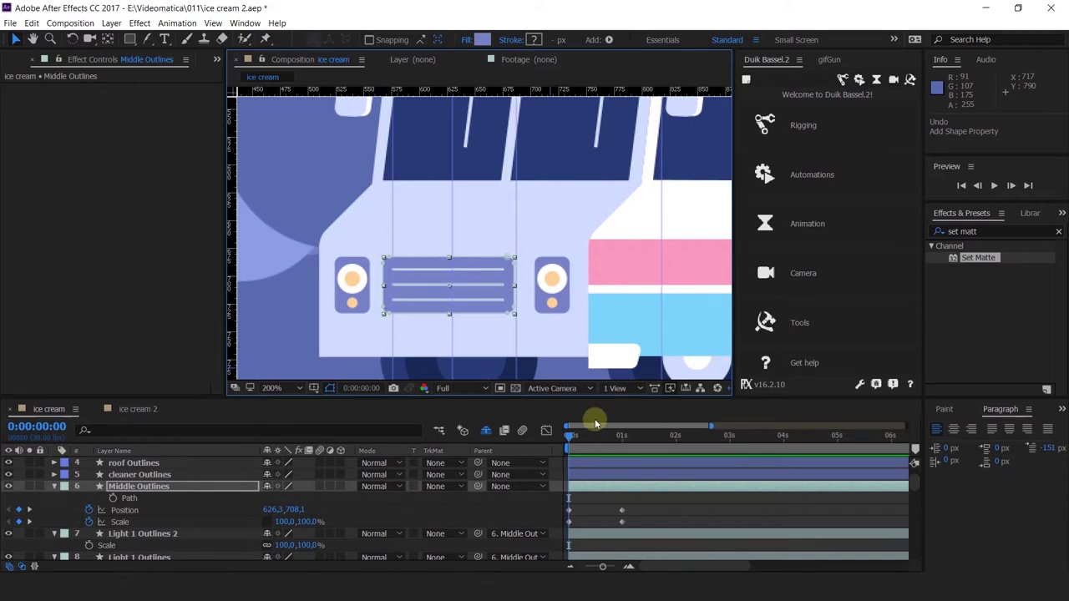
{"action": "left_click_drag", "start_coordinate": [592, 447], "coordinate": [583, 468]}
{"action": "left_click", "coordinate": [644, 501]}
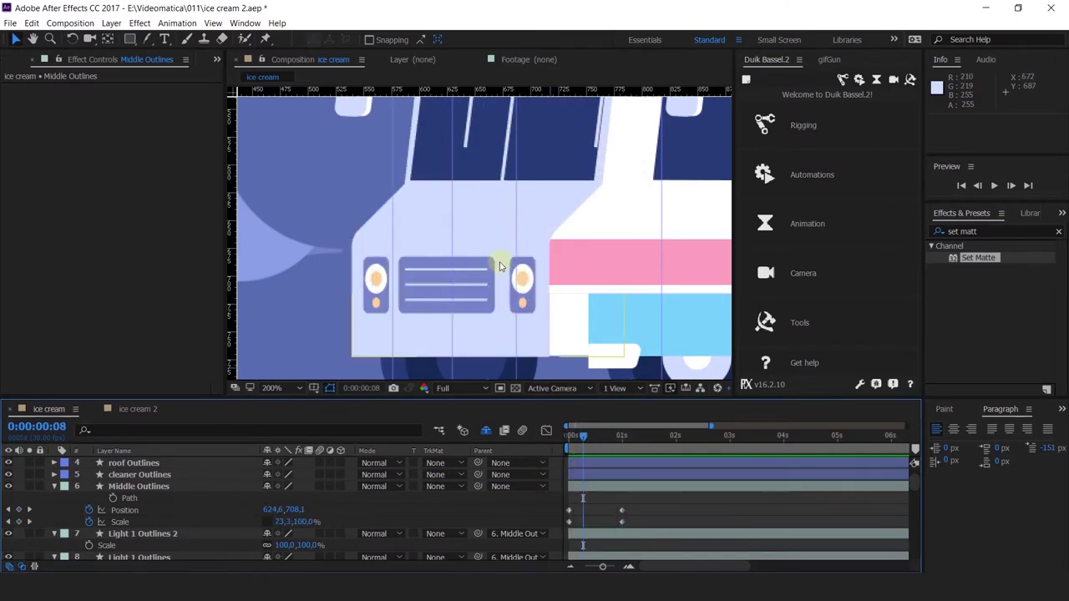
{"action": "scroll", "coordinate": [525, 288], "scroll_direction": "up", "scroll_amount": 2}
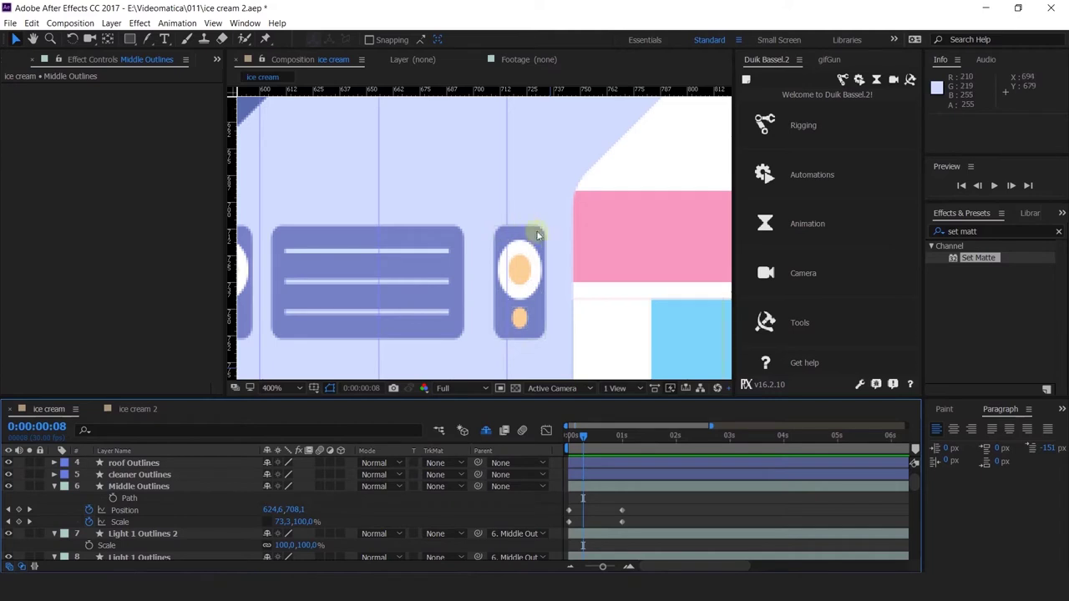
{"action": "scroll", "coordinate": [541, 239], "scroll_direction": "down", "scroll_amount": 4}
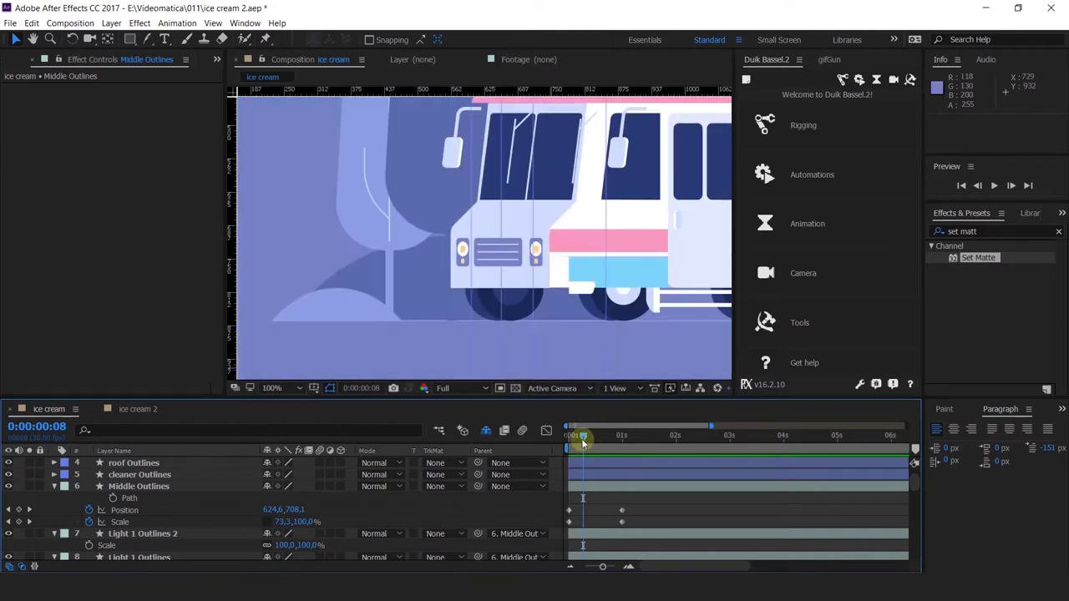
Scrub between 0:00:00:00 and 0:00:01:00 and examine the truck front's headlights, windows and mirrors up close and as a whole.
{"action": "left_click_drag", "start_coordinate": [583, 443], "coordinate": [623, 443]}
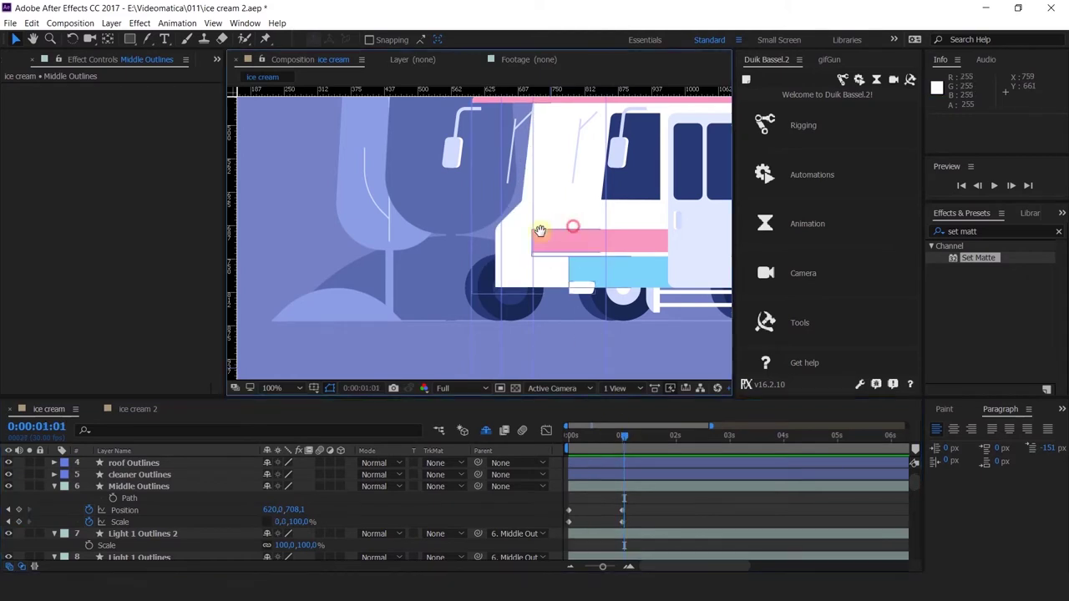
{"action": "left_click_drag", "start_coordinate": [540, 231], "coordinate": [518, 242]}
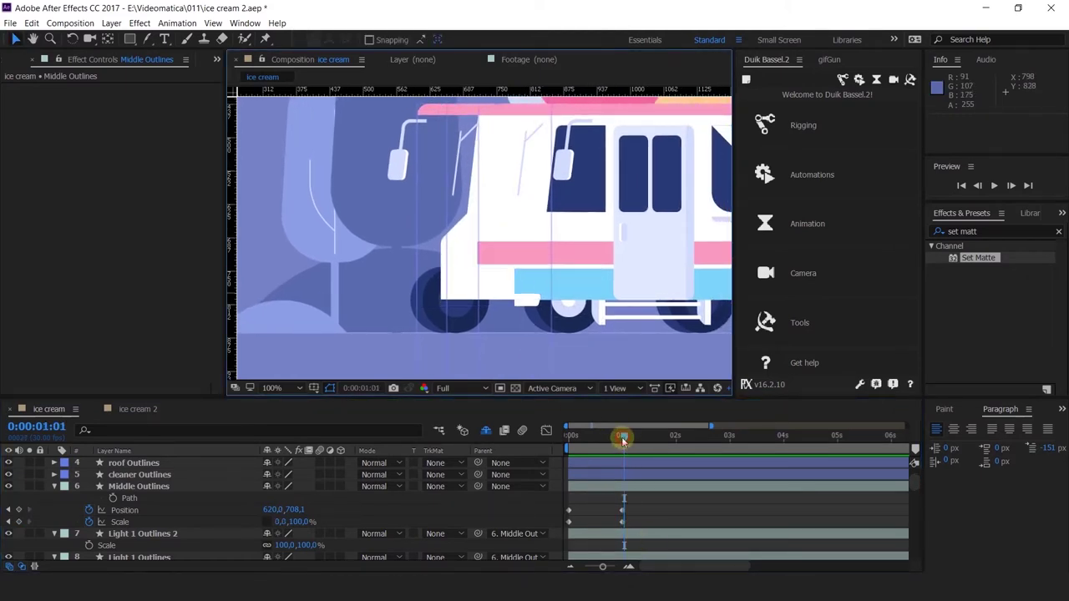
{"action": "left_click_drag", "start_coordinate": [622, 441], "coordinate": [568, 441]}
{"action": "scroll", "coordinate": [463, 256], "scroll_direction": "up", "scroll_amount": 2}
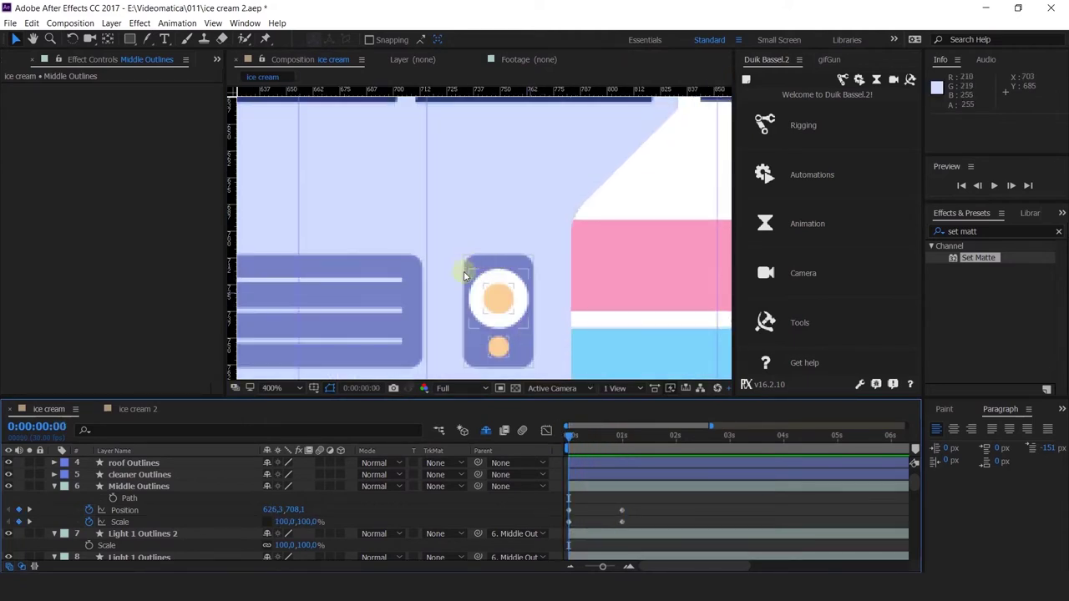
{"action": "scroll", "coordinate": [529, 250], "scroll_direction": "down", "scroll_amount": 1}
{"action": "left_click_drag", "start_coordinate": [532, 187], "coordinate": [517, 295]}
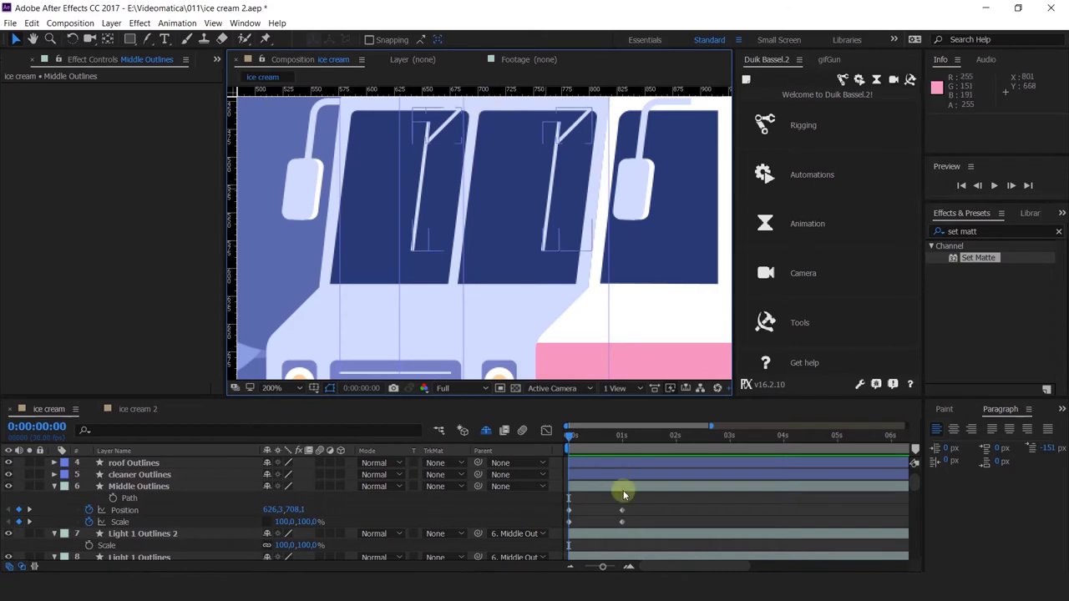
{"action": "mouse_move", "coordinate": [584, 441]}
{"action": "left_mouse_down"}
{"action": "mouse_move", "coordinate": [685, 438]}
{"action": "mouse_move", "coordinate": [573, 438]}
{"action": "left_mouse_up"}
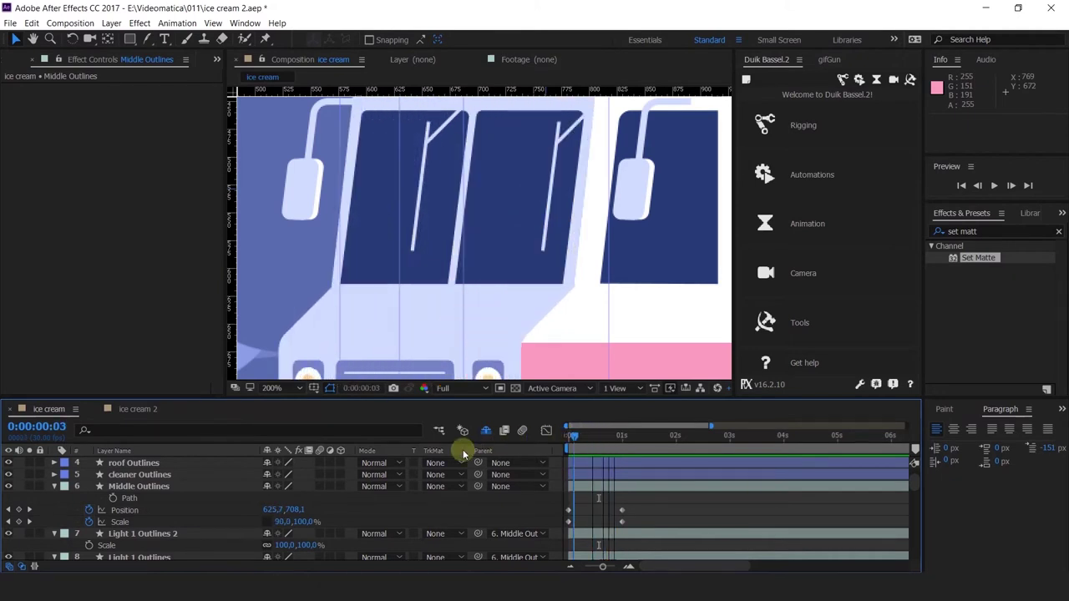
{"action": "key", "text": "Home"}
{"action": "scroll", "coordinate": [482, 309], "scroll_direction": "down", "scroll_amount": 3}
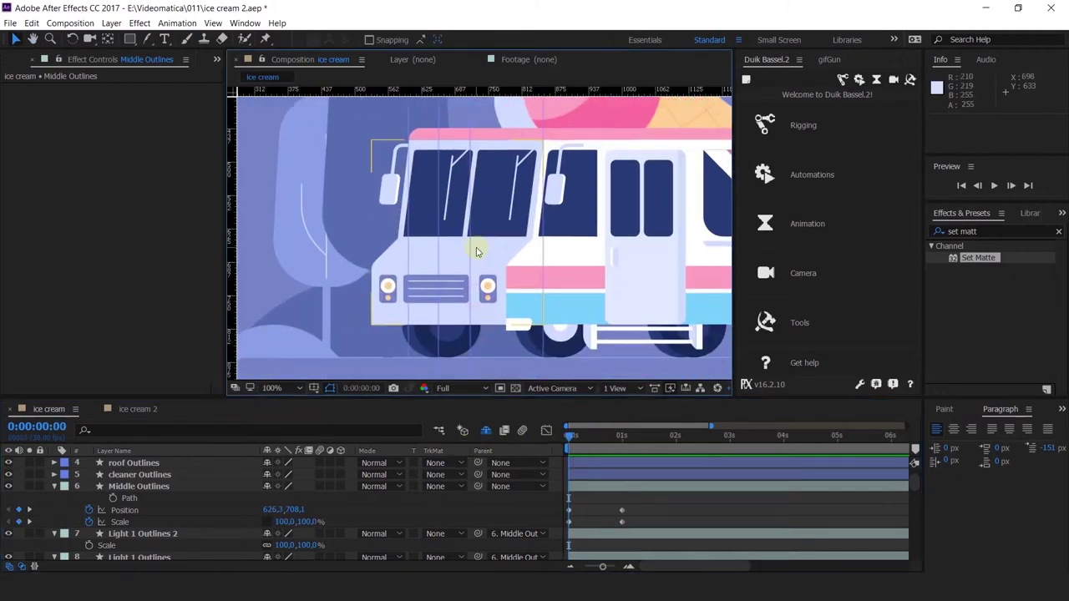
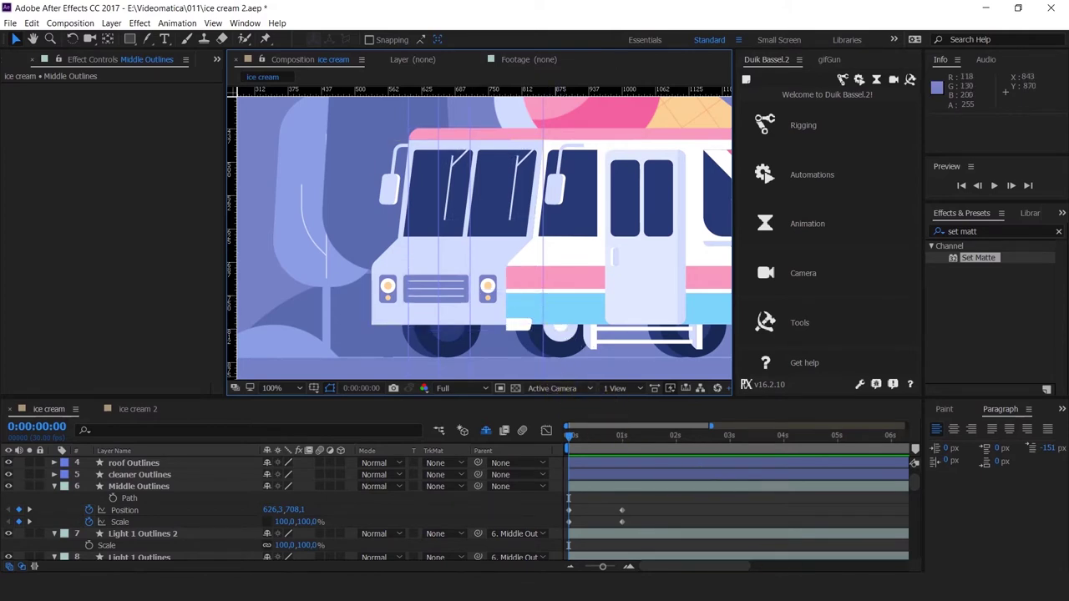
Keyframe the Position of mirror R Outlines at 0:00:00:00 and 0:00:01:00, ending at 696.6, 503.2, and scrub back to the start.
{"action": "scroll", "coordinate": [142, 501], "scroll_direction": "up", "scroll_amount": 2}
{"action": "left_click", "coordinate": [142, 486]}
{"action": "key", "text": "p"}
{"action": "left_click", "coordinate": [89, 498]}
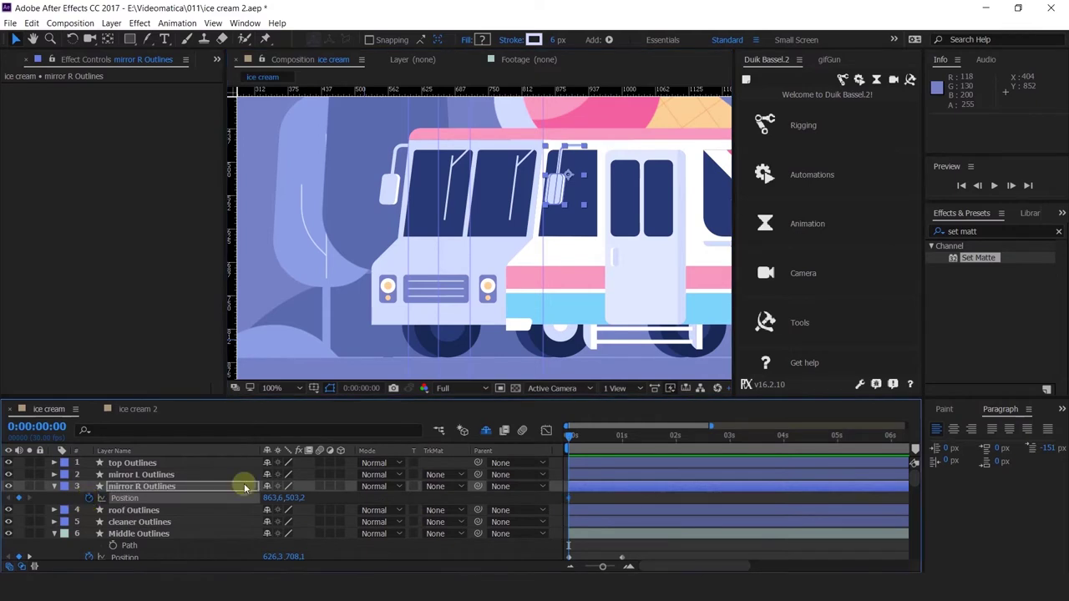
{"action": "left_click", "coordinate": [623, 436]}
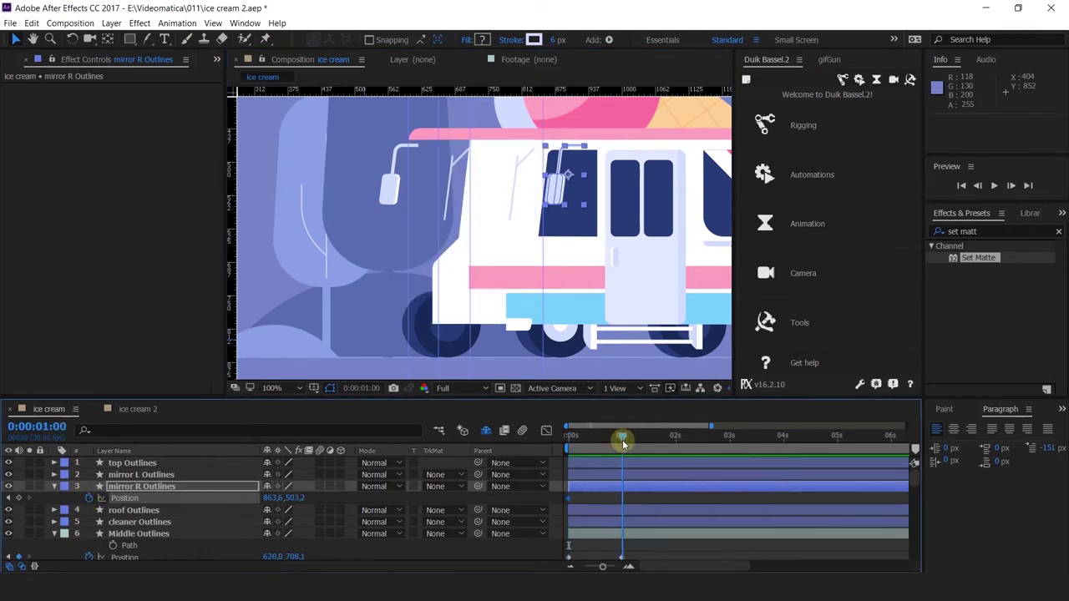
{"action": "left_click", "coordinate": [19, 498]}
{"action": "left_click", "coordinate": [8, 500]}
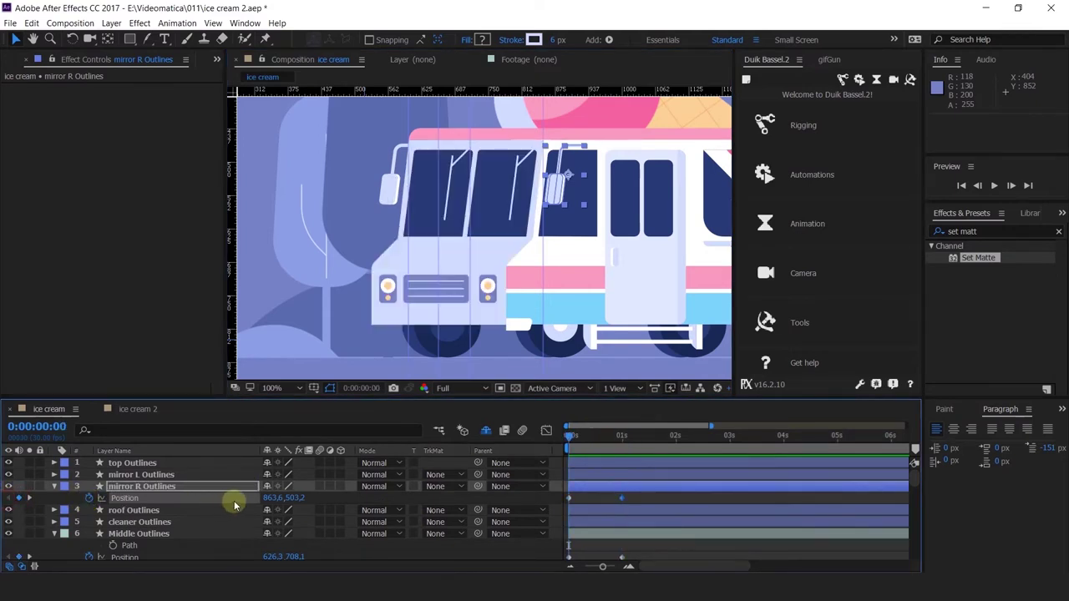
{"action": "left_click_drag", "start_coordinate": [271, 498], "coordinate": [155, 499]}
{"action": "left_click", "coordinate": [29, 498]}
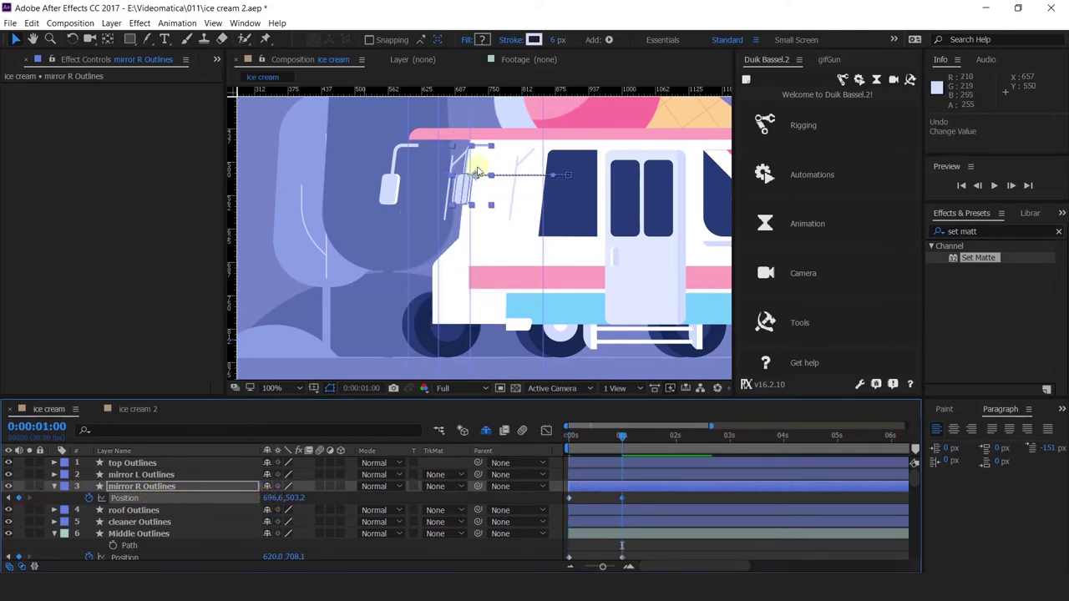
{"action": "scroll", "coordinate": [525, 134], "scroll_direction": "up", "scroll_amount": 2}
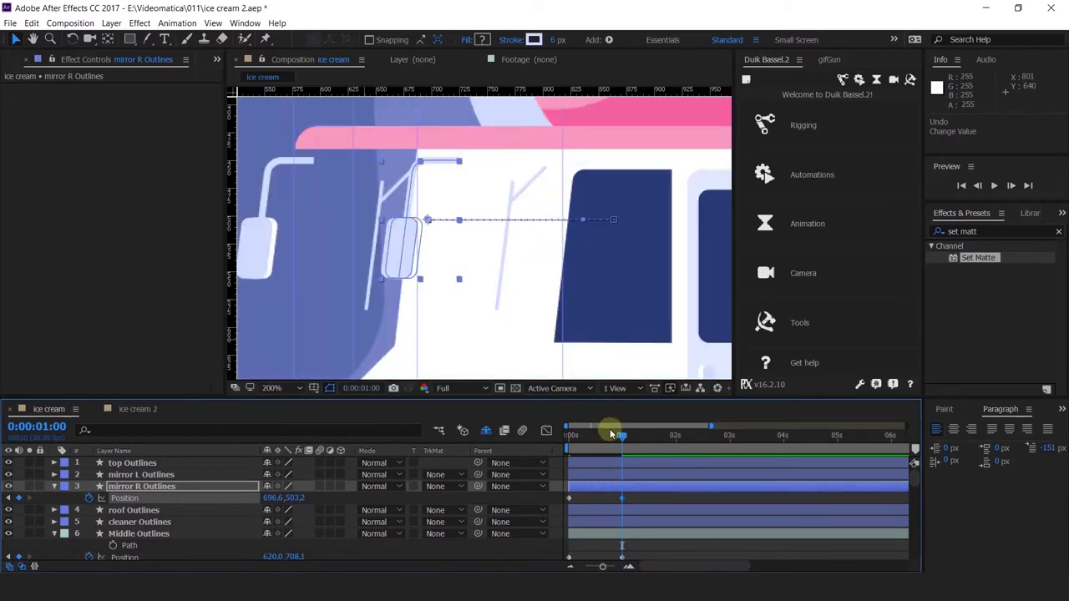
{"action": "left_click_drag", "start_coordinate": [610, 434], "coordinate": [568, 457]}
Reorder the mirror L Outlines layer to just below Wheel Outlines, reveal its Position and change its label color to purple.
{"action": "left_click", "coordinate": [252, 250]}
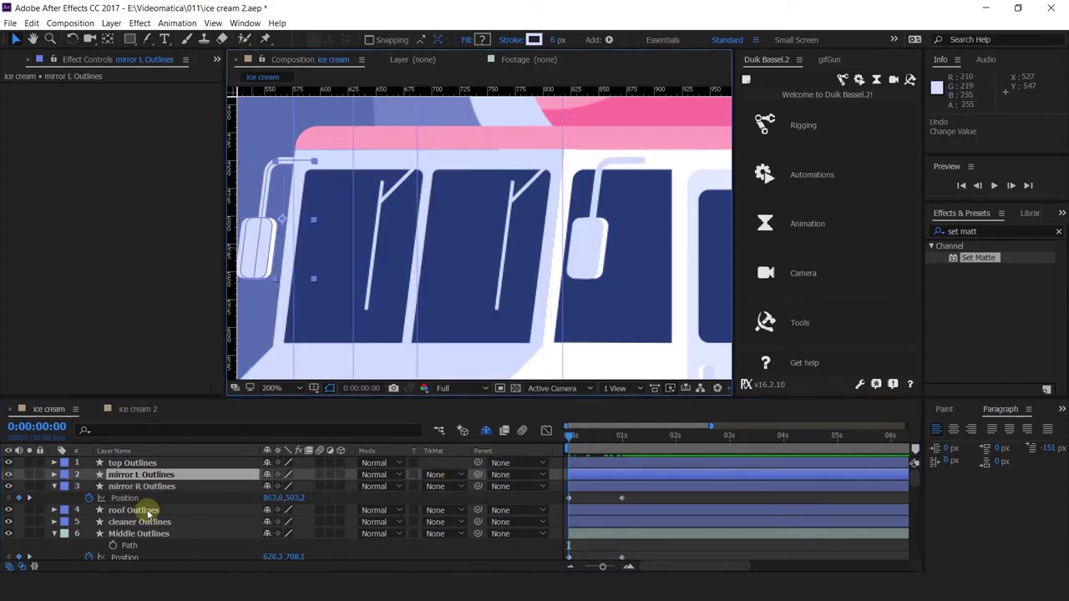
{"action": "left_click_drag", "start_coordinate": [124, 476], "coordinate": [157, 499]}
{"action": "key", "text": "p"}
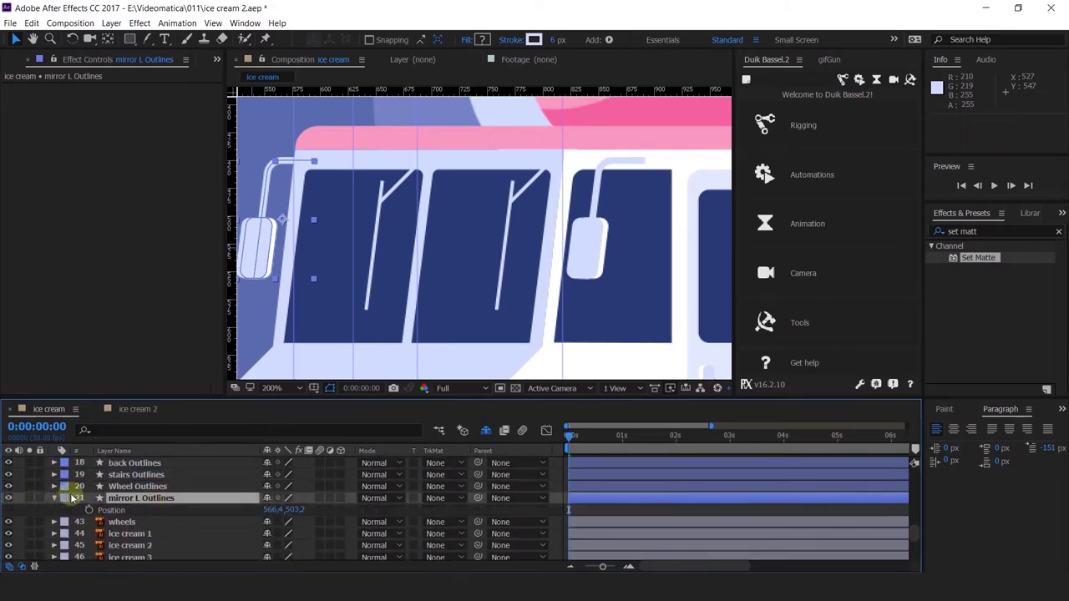
{"action": "left_click", "coordinate": [73, 498]}
{"action": "left_click", "coordinate": [125, 410]}
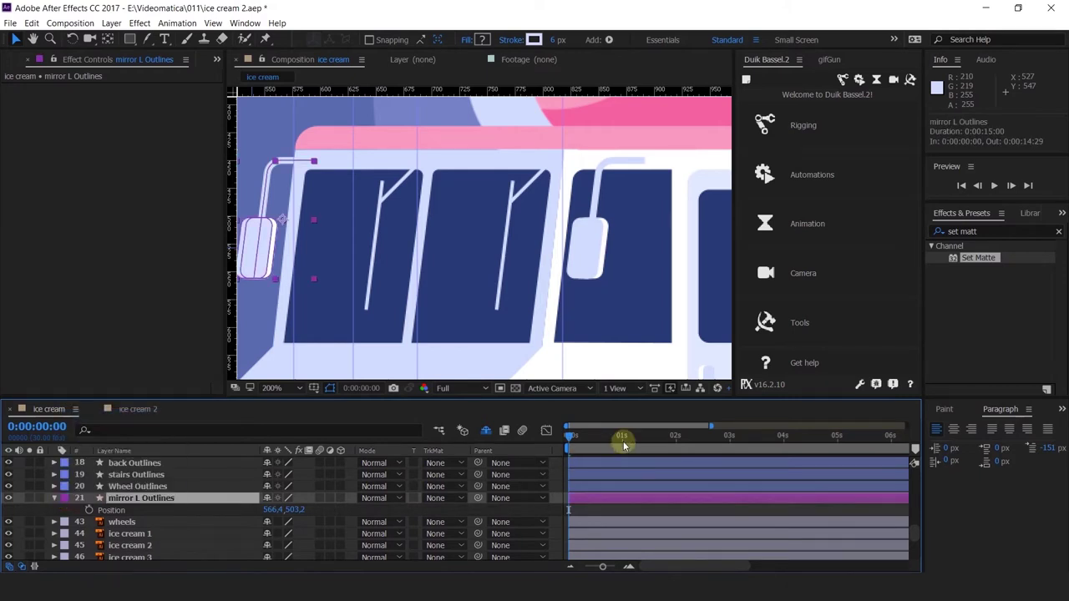
At 0:00:01:00, set the Position of mirror L Outlines to 697.4, 503.2 and preview from the start.
{"action": "left_click", "coordinate": [623, 445]}
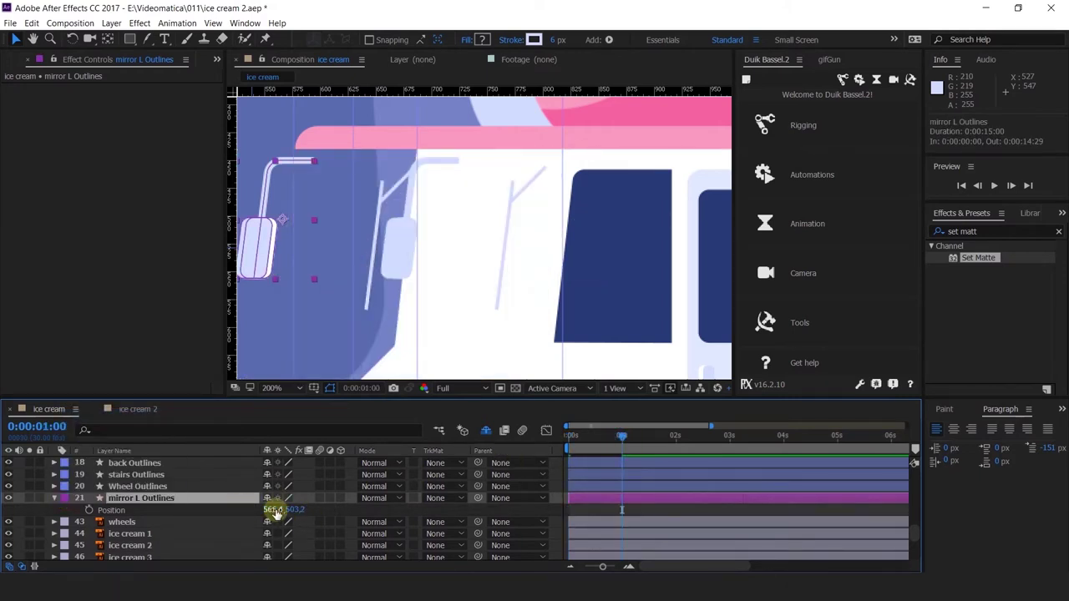
{"action": "left_click_drag", "start_coordinate": [276, 513], "coordinate": [358, 502]}
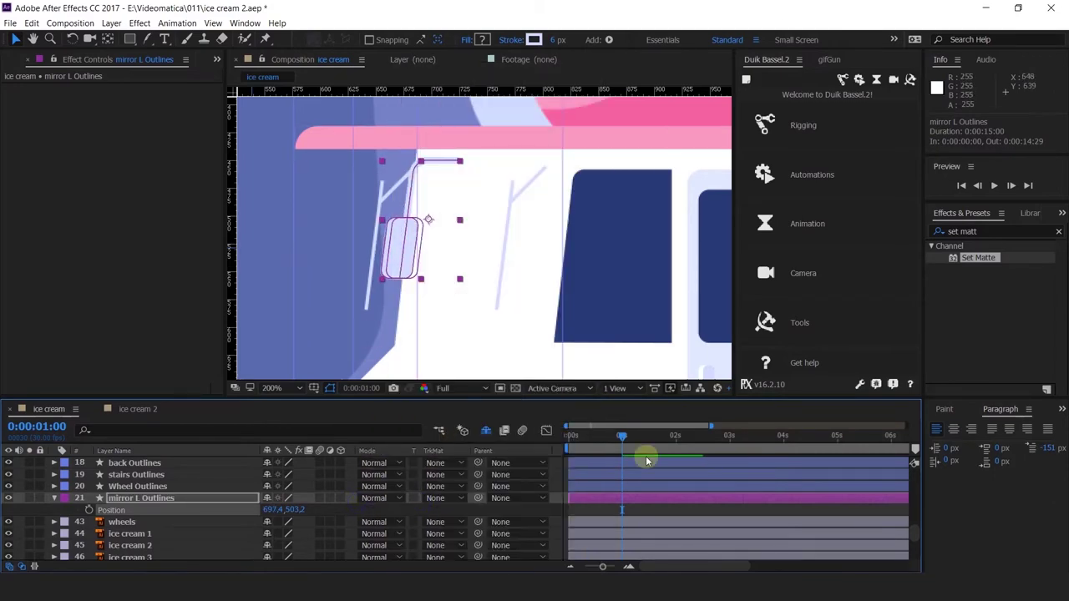
{"action": "left_click", "coordinate": [618, 509]}
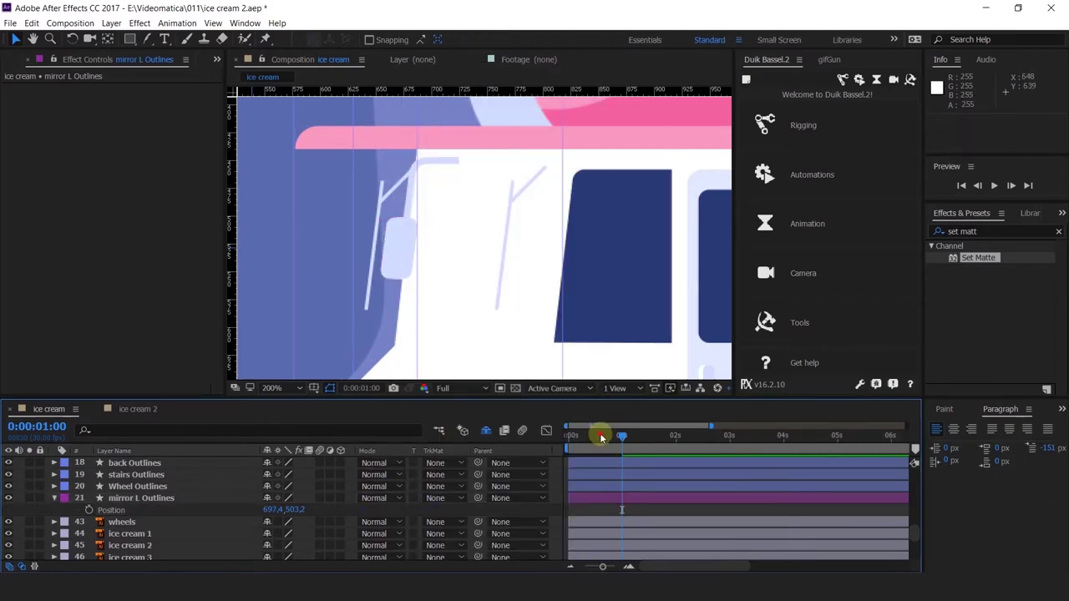
{"action": "left_click_drag", "start_coordinate": [601, 437], "coordinate": [474, 432]}
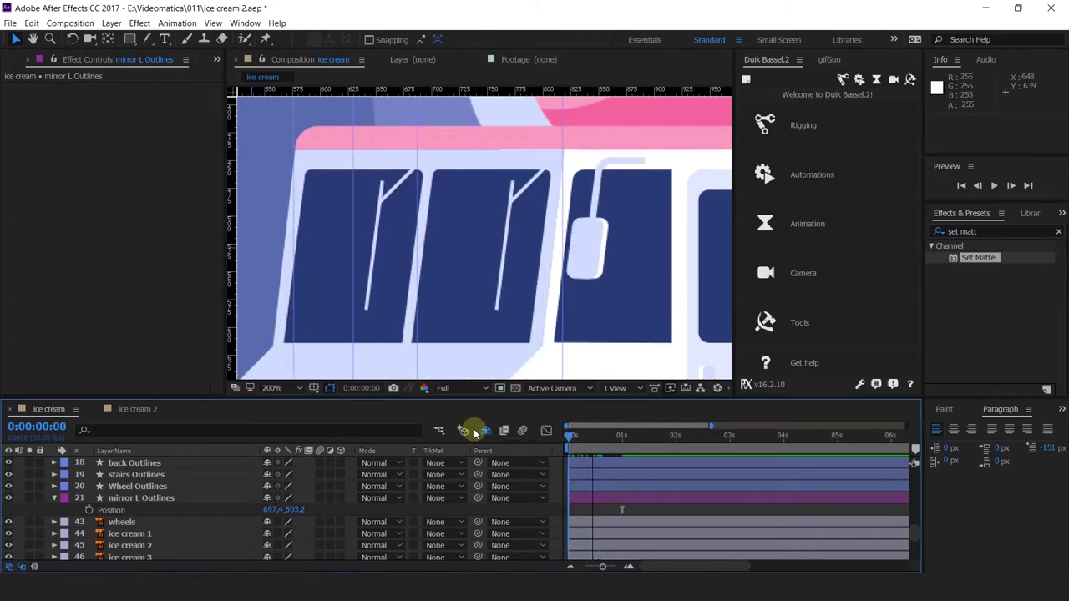
Select the windshield wipers' cleaner Outlines layer and change its label color to purple.
{"action": "left_click", "coordinate": [380, 225]}
{"action": "scroll", "coordinate": [125, 510], "scroll_direction": "up", "scroll_amount": 6}
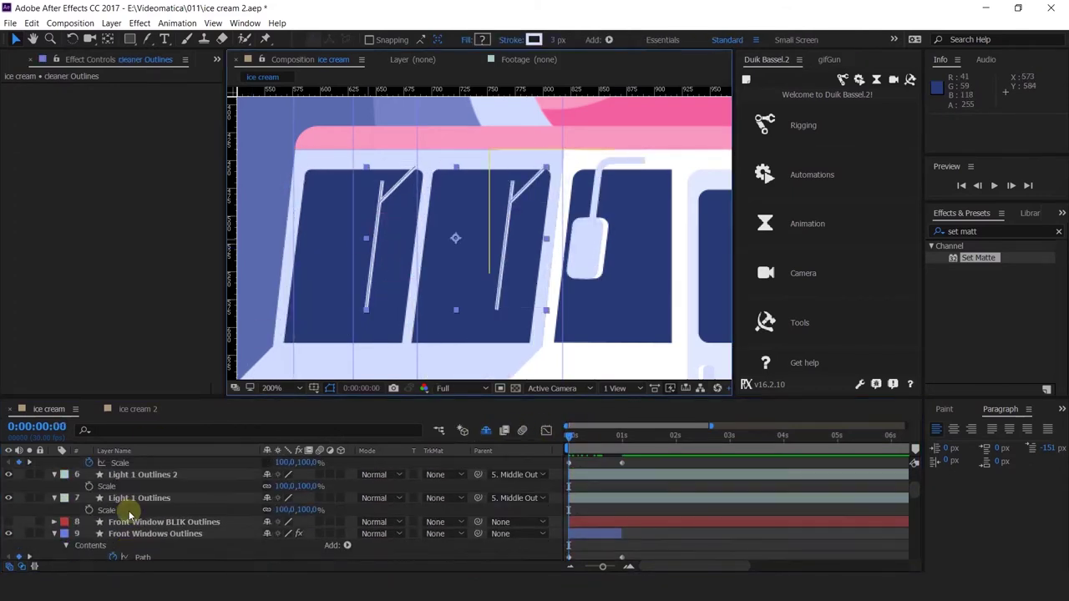
{"action": "scroll", "coordinate": [130, 516], "scroll_direction": "up", "scroll_amount": 5}
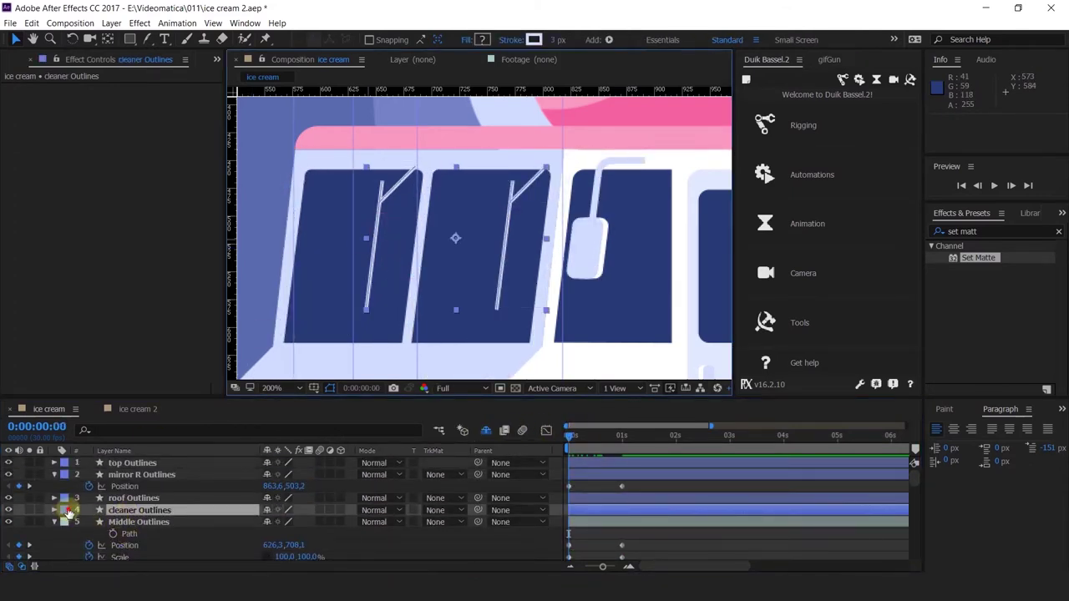
{"action": "left_click", "coordinate": [68, 510]}
{"action": "left_click", "coordinate": [84, 428]}
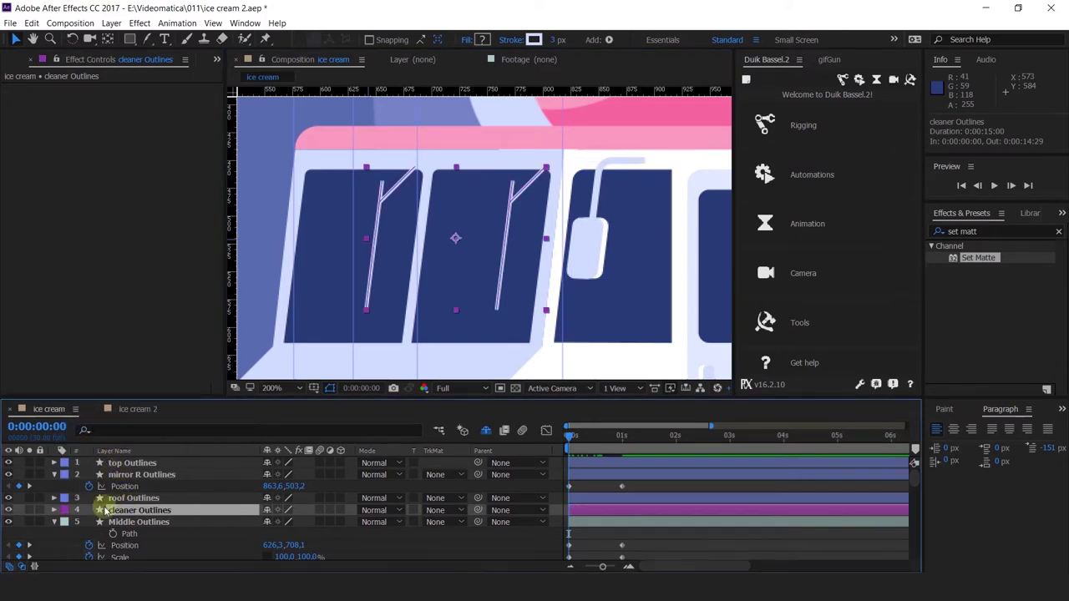
Keyframe the Scale of cleaner Outlines from 100% at 0:00:00:00 to 0% width at 0:00:01:00.
{"action": "key", "text": "s"}
{"action": "left_click_drag", "start_coordinate": [619, 448], "coordinate": [623, 449]}
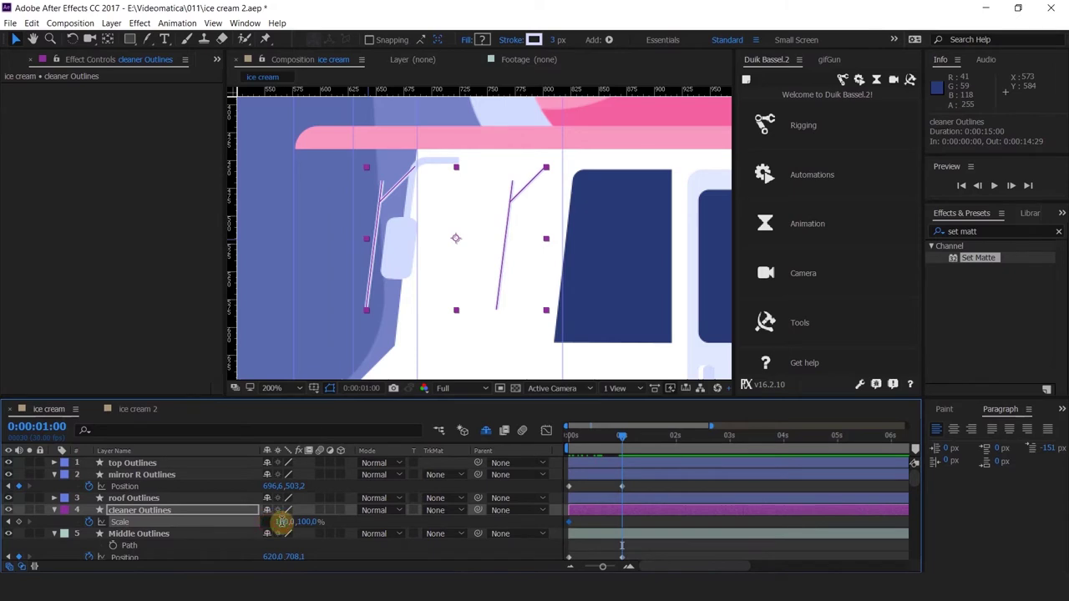
{"action": "type", "text": "0"}
{"action": "key", "text": "Return"}
{"action": "left_click_drag", "start_coordinate": [623, 438], "coordinate": [525, 470]}
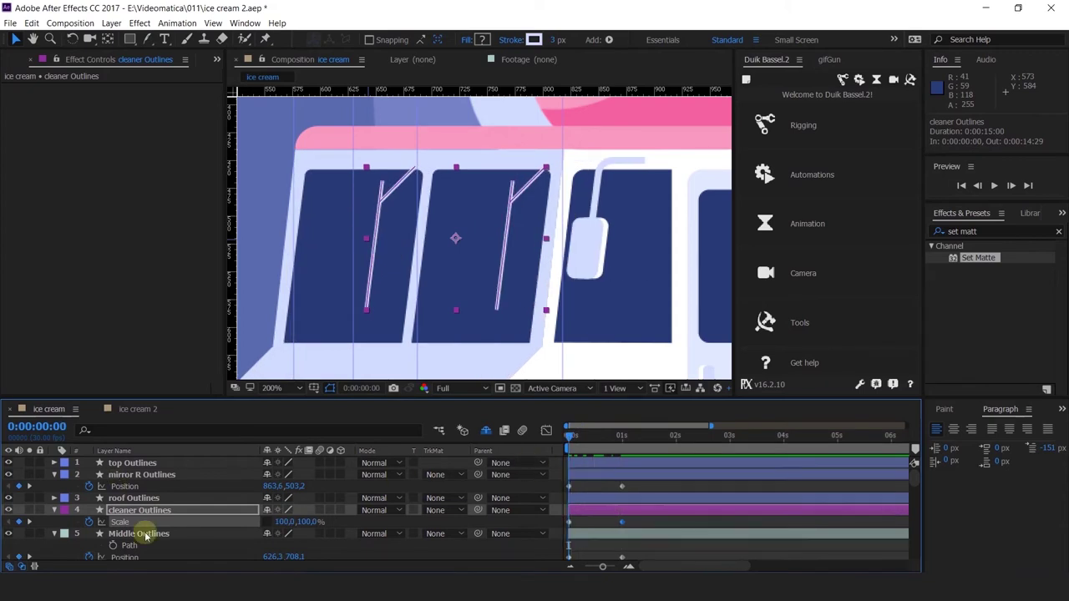
Add Position keyframes to cleaner Outlines at 0:00:00:00 and 0:00:01:00, moving the collapsed wipers to 672.0, 520.0 at the end.
{"action": "key", "text": "shift+p"}
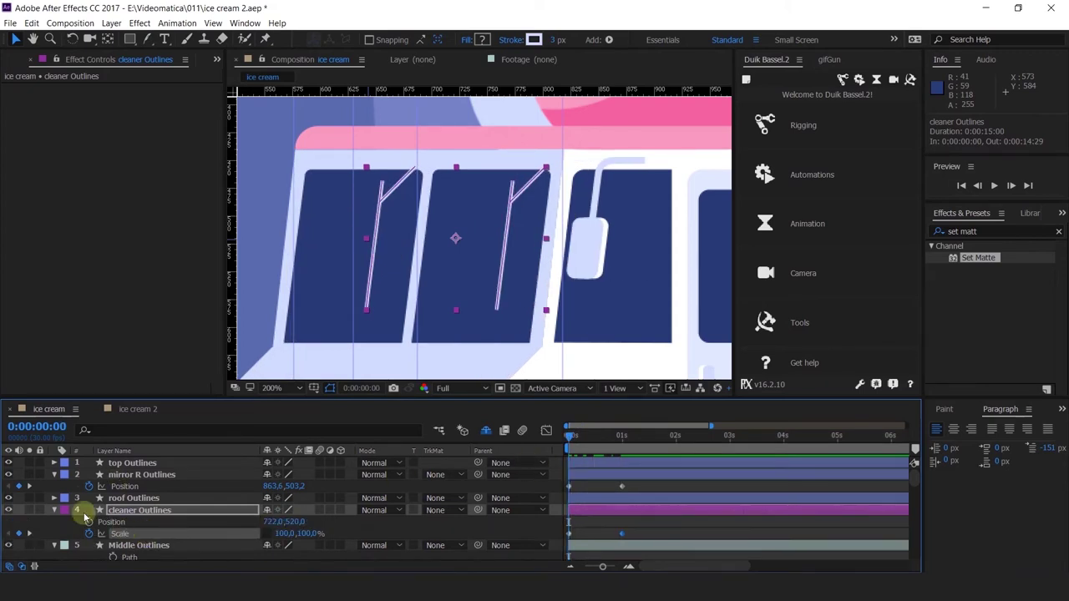
{"action": "left_click", "coordinate": [29, 531]}
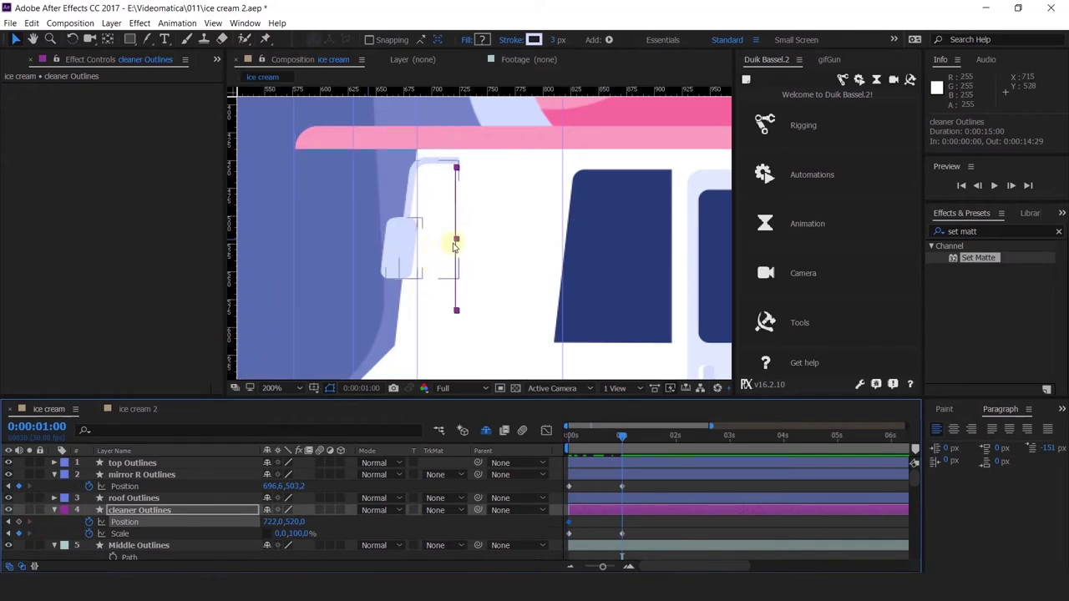
{"action": "left_click_drag", "start_coordinate": [455, 244], "coordinate": [422, 240]}
{"action": "key", "text": "ctrl+z"}
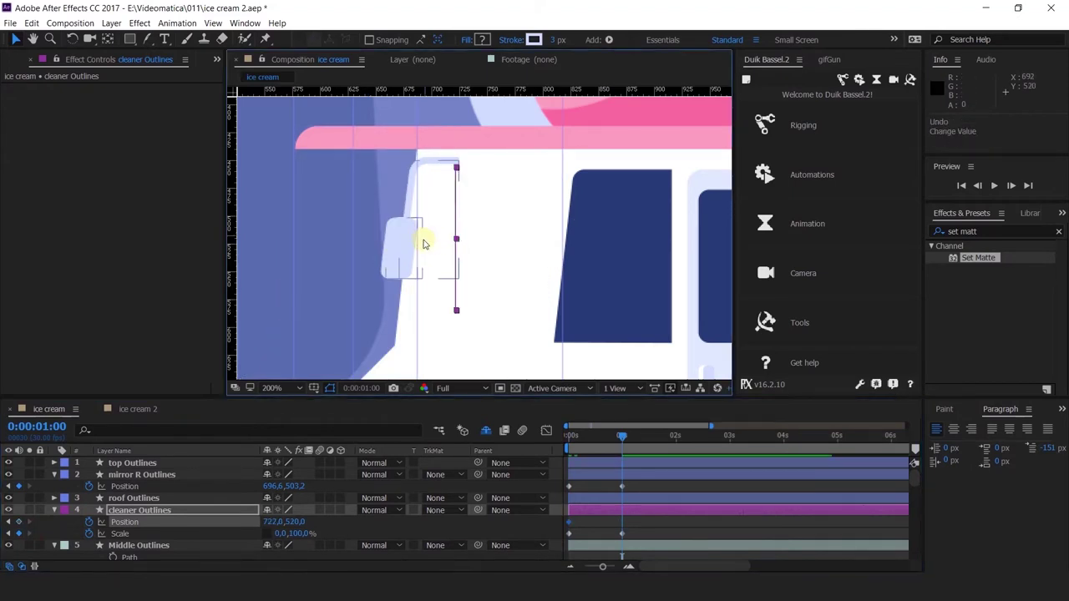
{"action": "scroll", "coordinate": [456, 240], "scroll_direction": "up", "scroll_amount": 2}
{"action": "scroll", "coordinate": [460, 244], "scroll_direction": "down", "scroll_amount": 2}
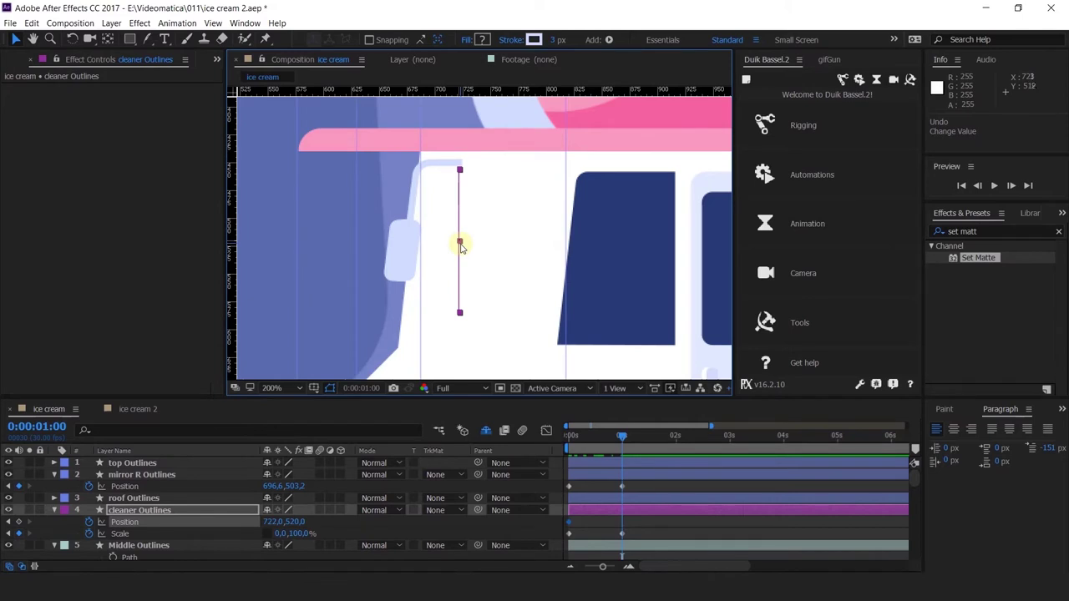
{"action": "left_click_drag", "start_coordinate": [460, 244], "coordinate": [405, 241]}
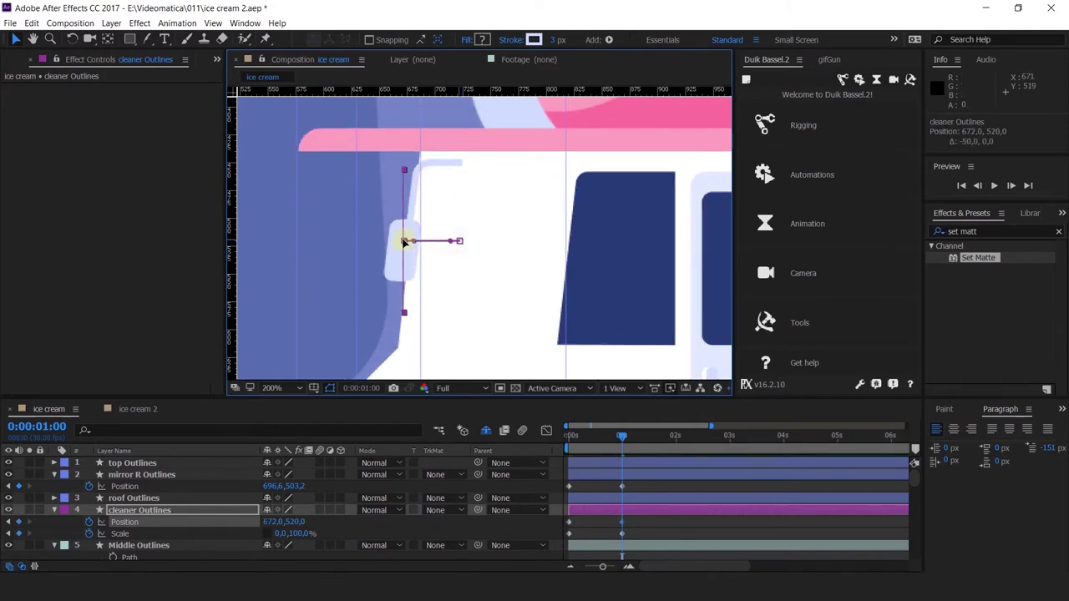
{"action": "scroll", "coordinate": [415, 218], "scroll_direction": "up", "scroll_amount": 2}
{"action": "scroll", "coordinate": [430, 242], "scroll_direction": "down", "scroll_amount": 2}
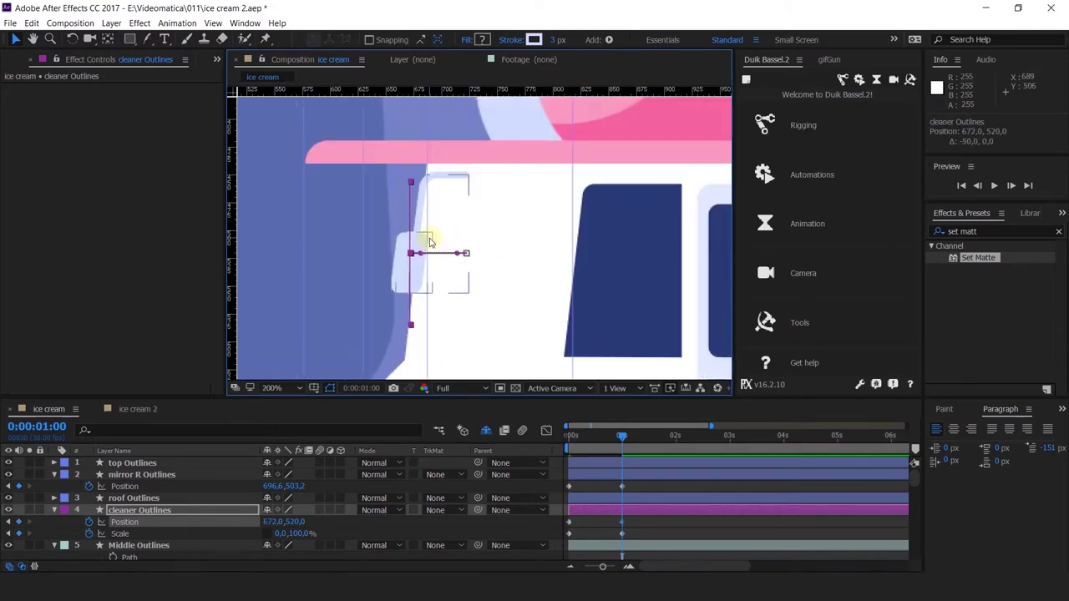
Keyframe the Rotation of cleaner Outlines to reach 5° at 0:00:01:00 and shift its Position there to 676.7, 520.0.
{"action": "key", "text": "shift+r"}
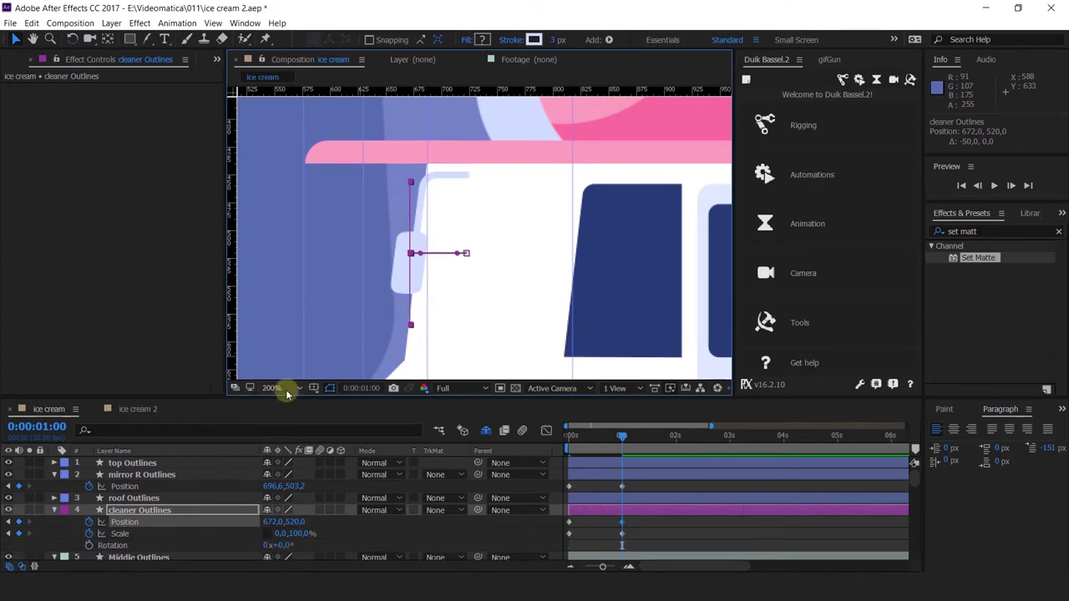
{"action": "left_click", "coordinate": [88, 546]}
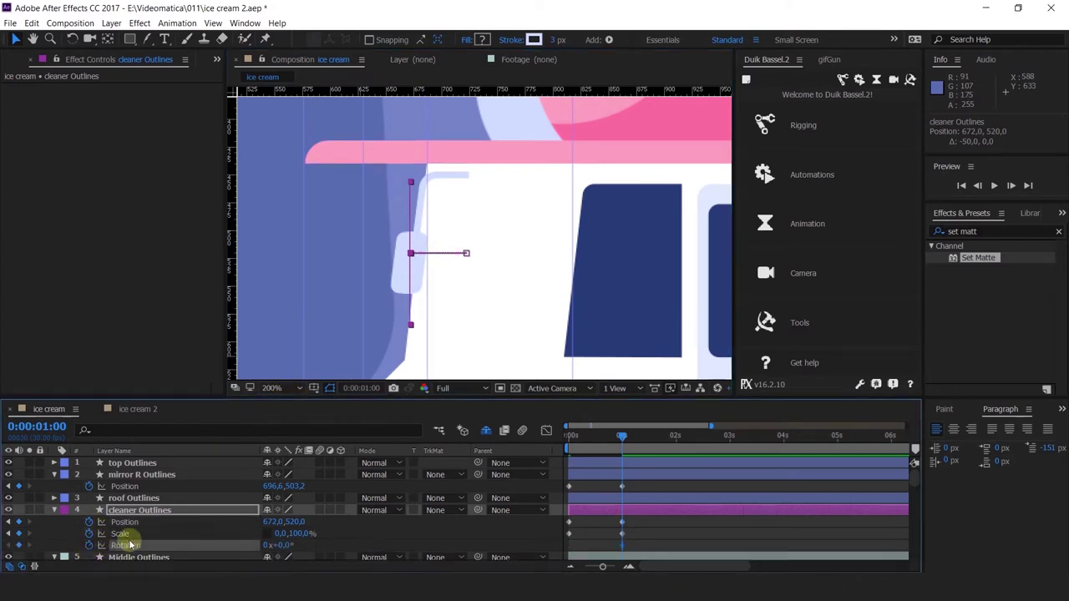
{"action": "left_click", "coordinate": [8, 535]}
{"action": "left_click", "coordinate": [30, 545]}
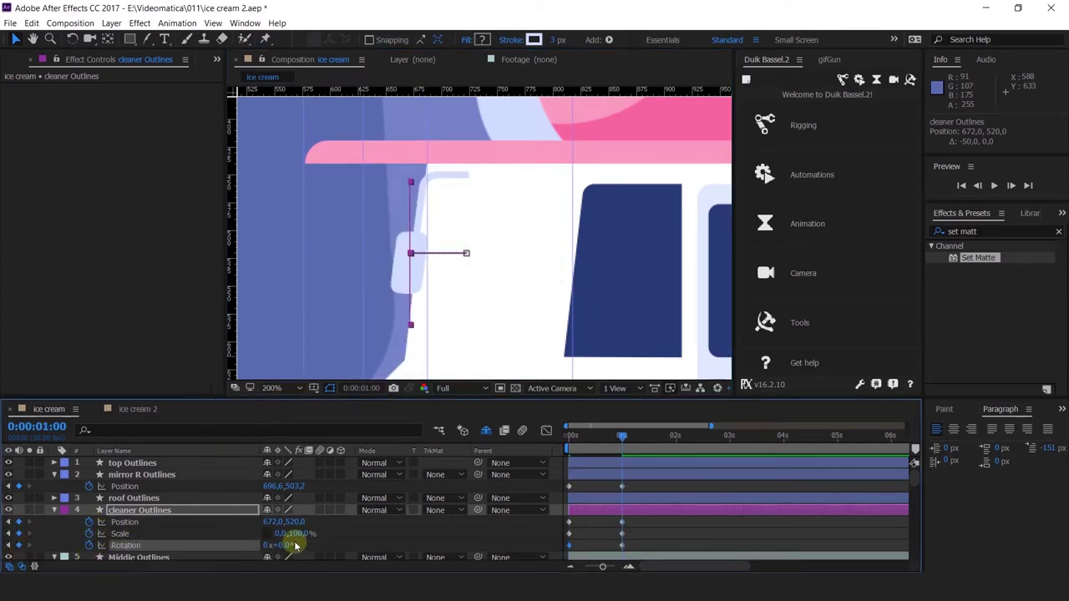
{"action": "left_click_drag", "start_coordinate": [287, 545], "coordinate": [293, 546]}
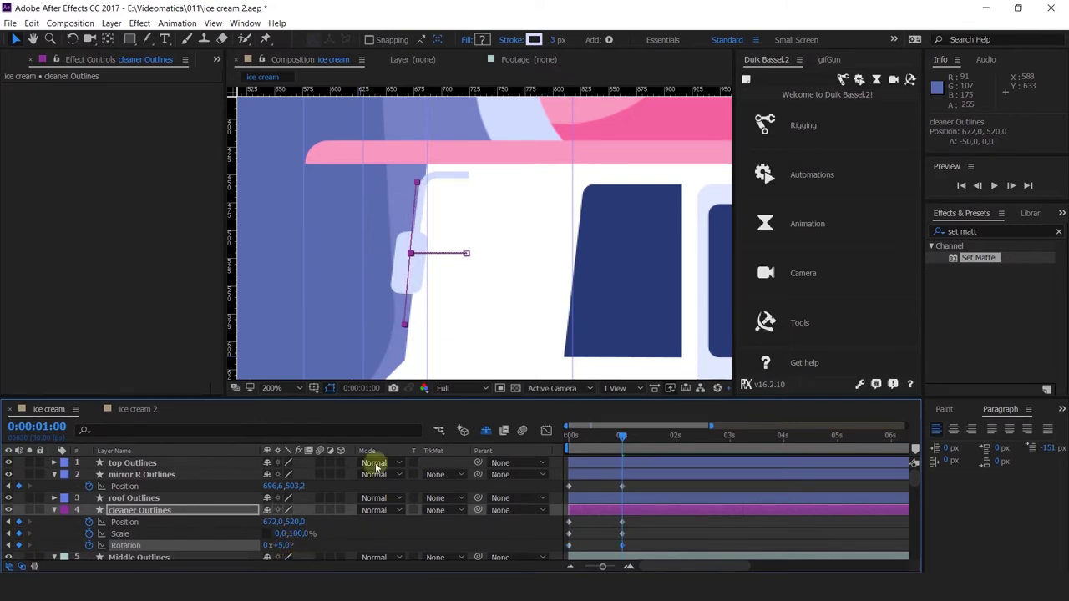
{"action": "scroll", "coordinate": [410, 255], "scroll_direction": "up", "scroll_amount": 2}
{"action": "left_click_drag", "start_coordinate": [396, 242], "coordinate": [439, 159]}
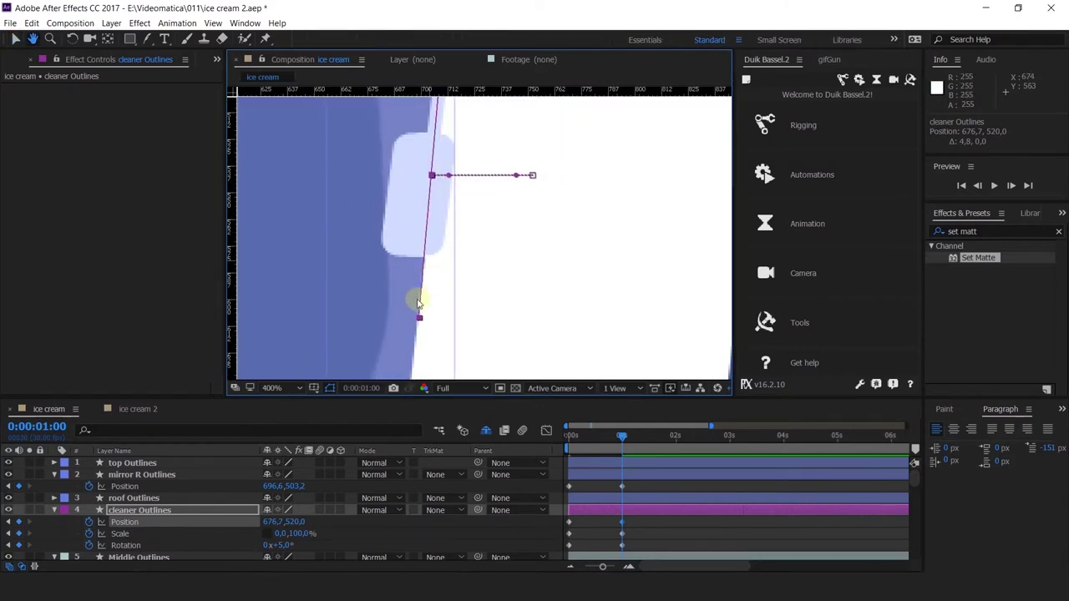
Set the Rotation of cleaner Outlines to 6° at 0:00:01:00 and play the truck's turn from the start.
{"action": "left_click_drag", "start_coordinate": [284, 547], "coordinate": [285, 549]}
{"action": "scroll", "coordinate": [486, 243], "scroll_direction": "down", "scroll_amount": 1}
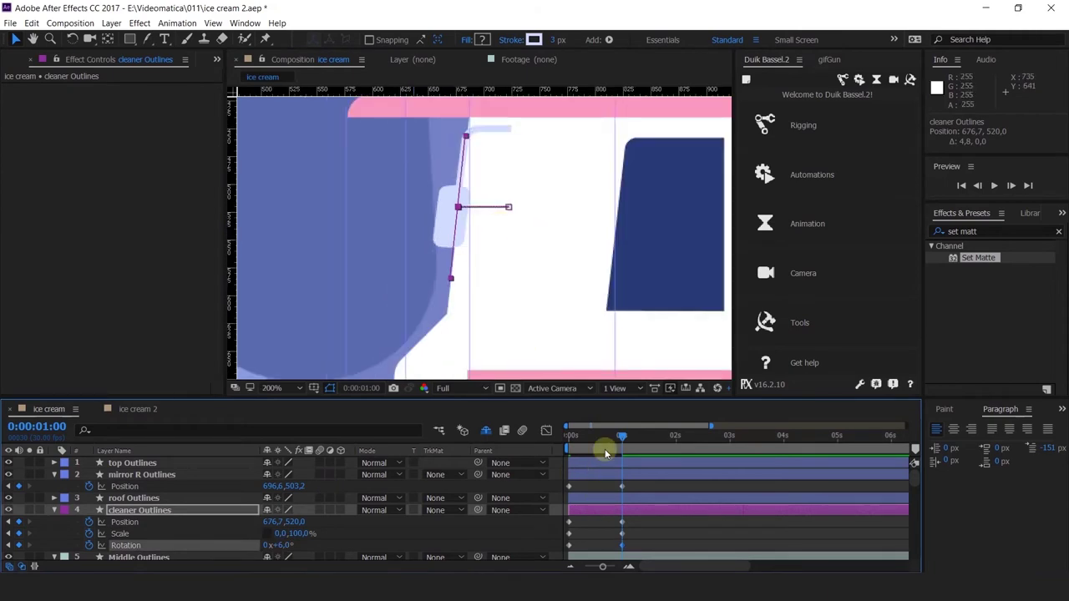
{"action": "left_click_drag", "start_coordinate": [604, 452], "coordinate": [554, 432]}
{"action": "scroll", "coordinate": [541, 257], "scroll_direction": "down", "scroll_amount": 1}
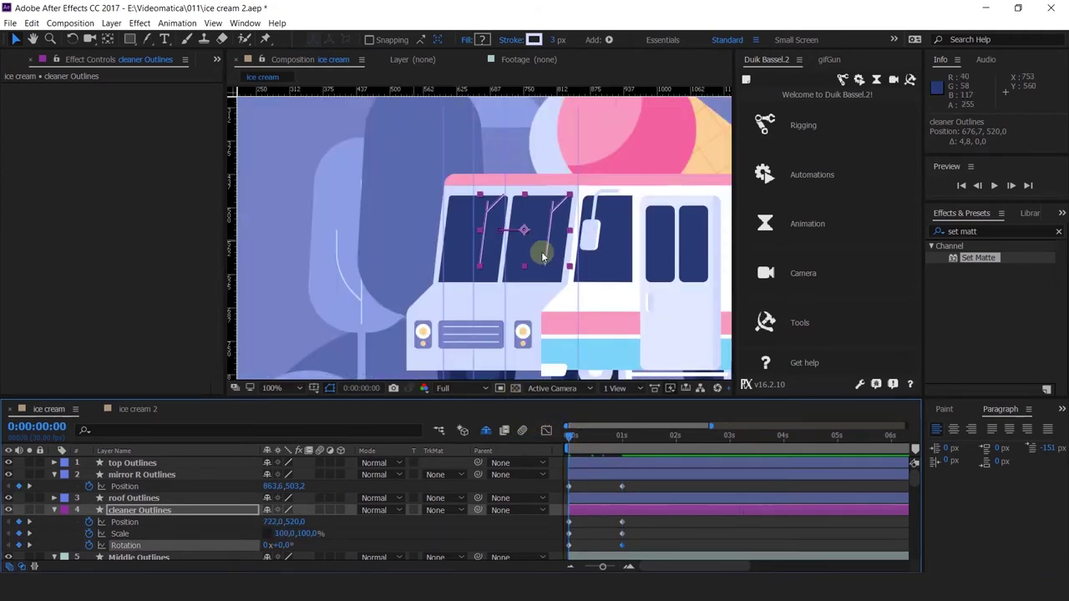
{"action": "key", "text": "space"}
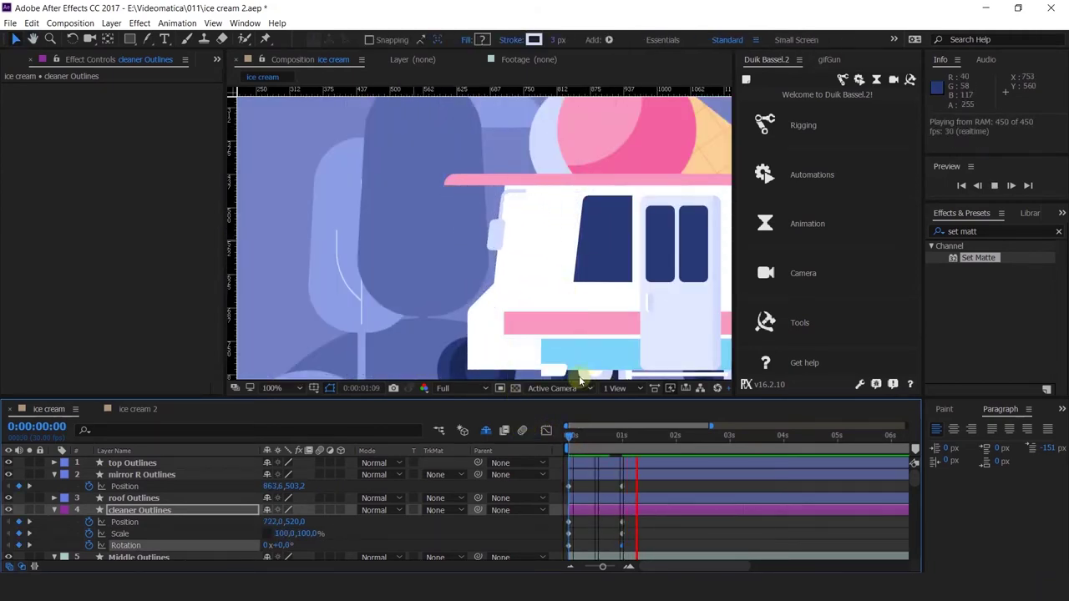
{"action": "left_click_drag", "start_coordinate": [564, 448], "coordinate": [533, 459]}
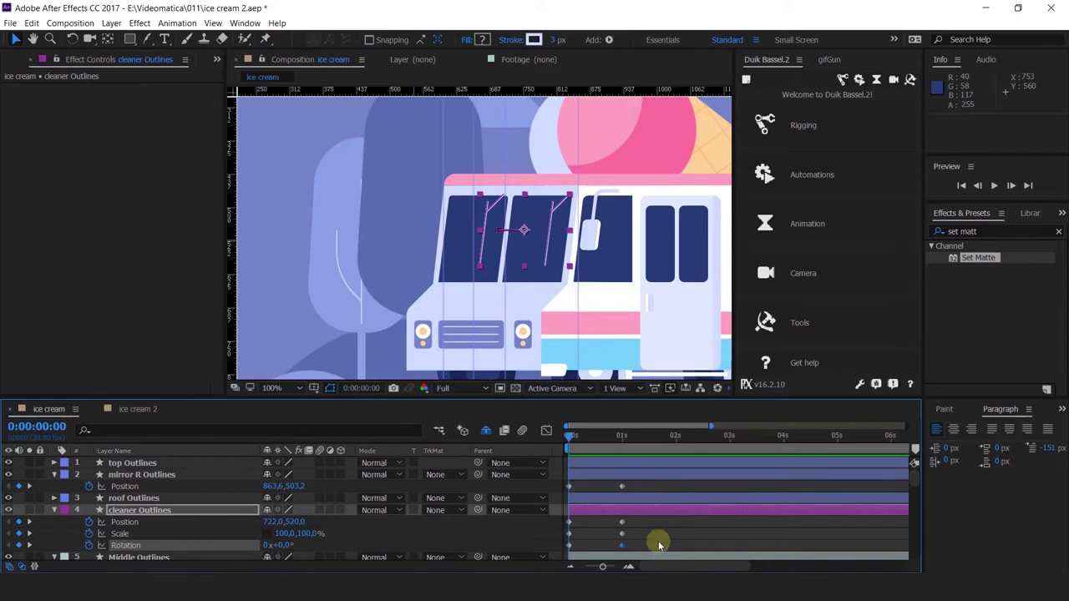
{"action": "left_click_drag", "start_coordinate": [579, 470], "coordinate": [470, 441]}
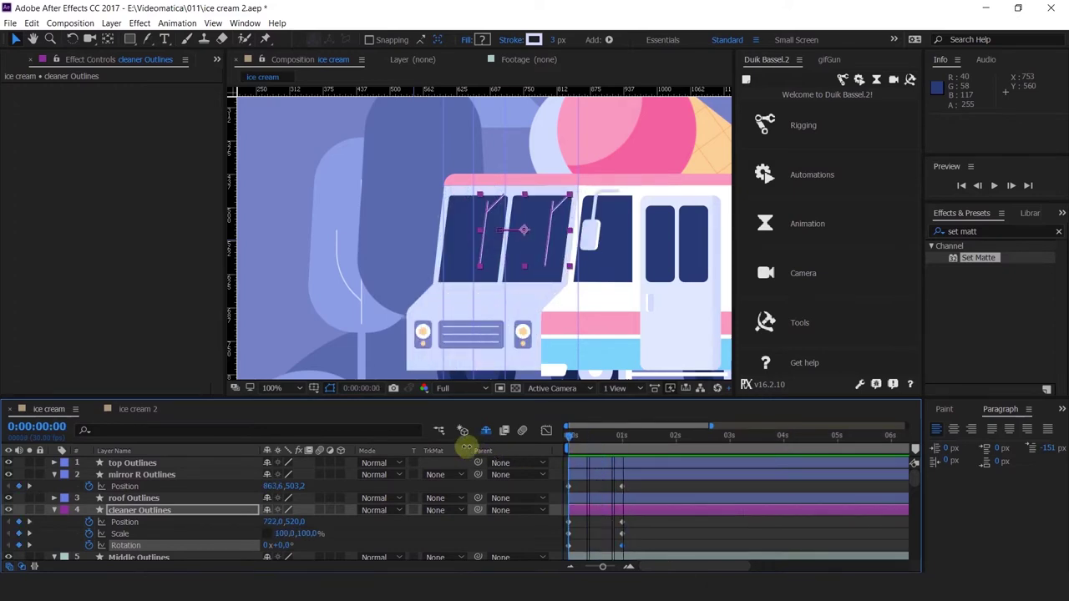
Select the SIDE Outlines layer through the truck's pink roof stripe, undoing any accidental move, and locate it in the layer stack.
{"action": "left_click", "coordinate": [564, 181]}
{"action": "left_click_drag", "start_coordinate": [564, 182], "coordinate": [496, 162]}
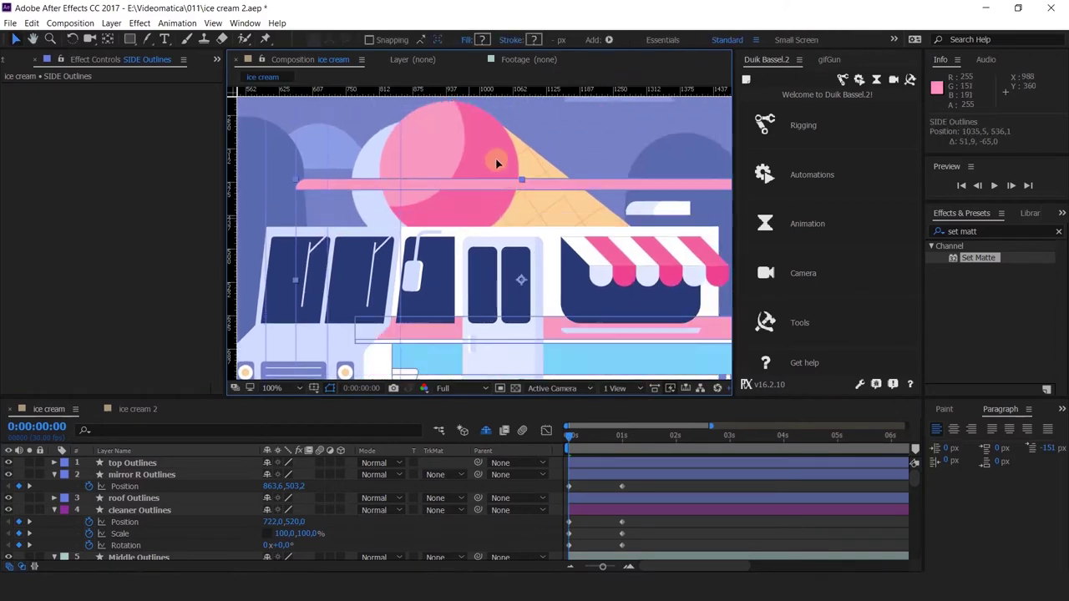
{"action": "key", "text": "ctrl+z"}
{"action": "left_click_drag", "start_coordinate": [426, 186], "coordinate": [518, 158]}
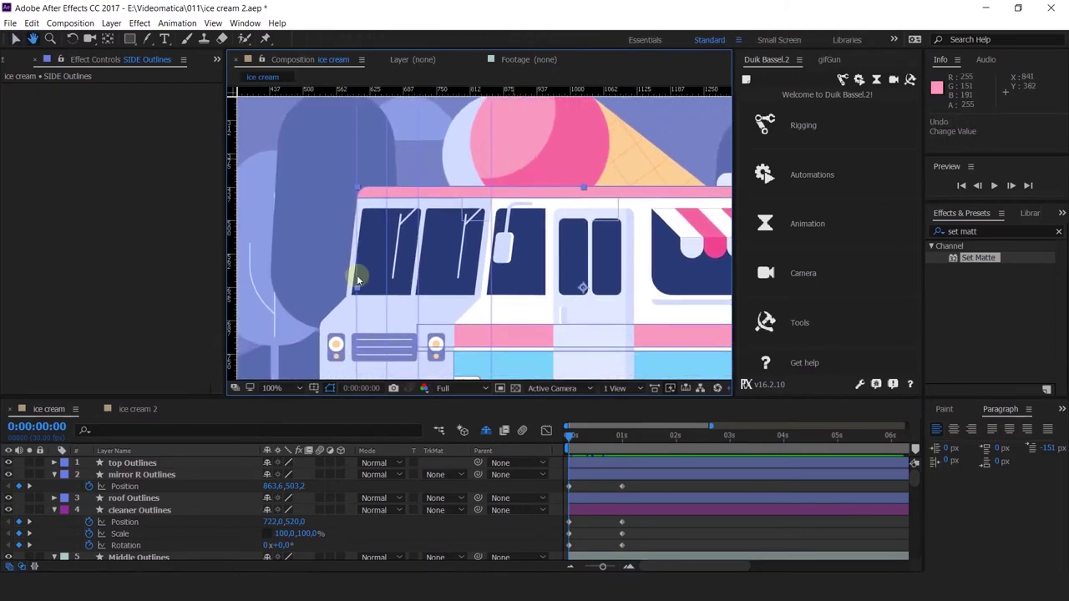
{"action": "scroll", "coordinate": [124, 498], "scroll_direction": "down", "scroll_amount": 15}
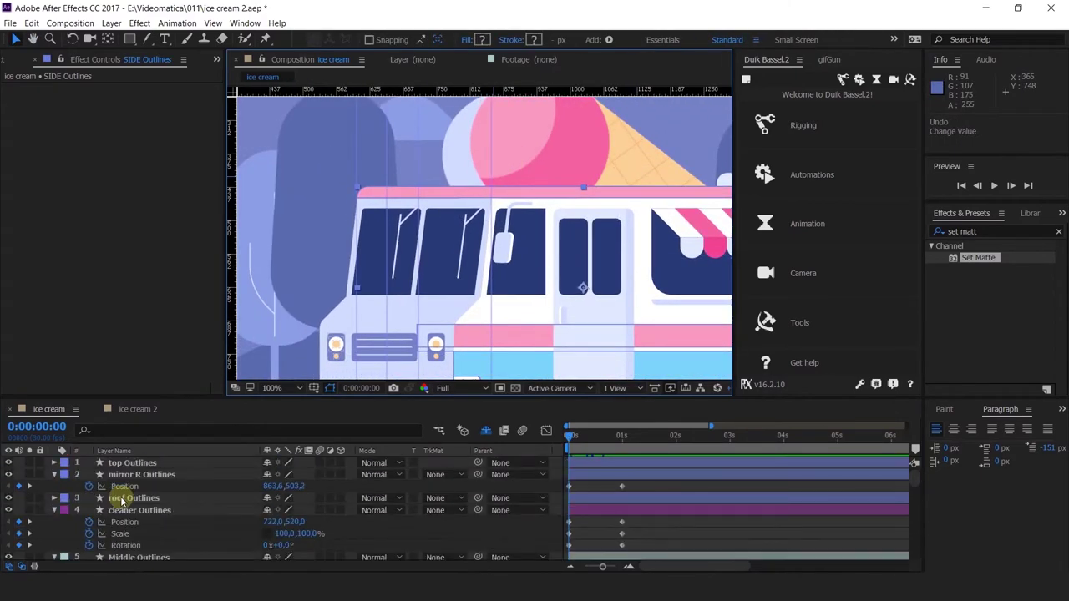
{"action": "scroll", "coordinate": [121, 500], "scroll_direction": "up", "scroll_amount": 8}
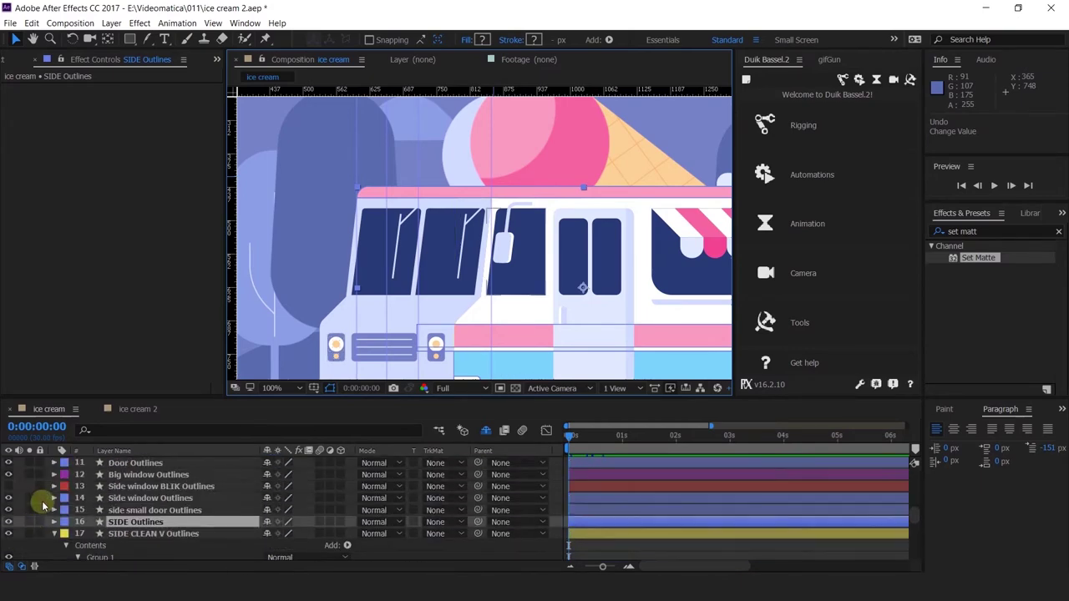
Check what SIDE Outlines contains by briefly hiding and soloing it, and change its label color to orange.
{"action": "left_click", "coordinate": [9, 523]}
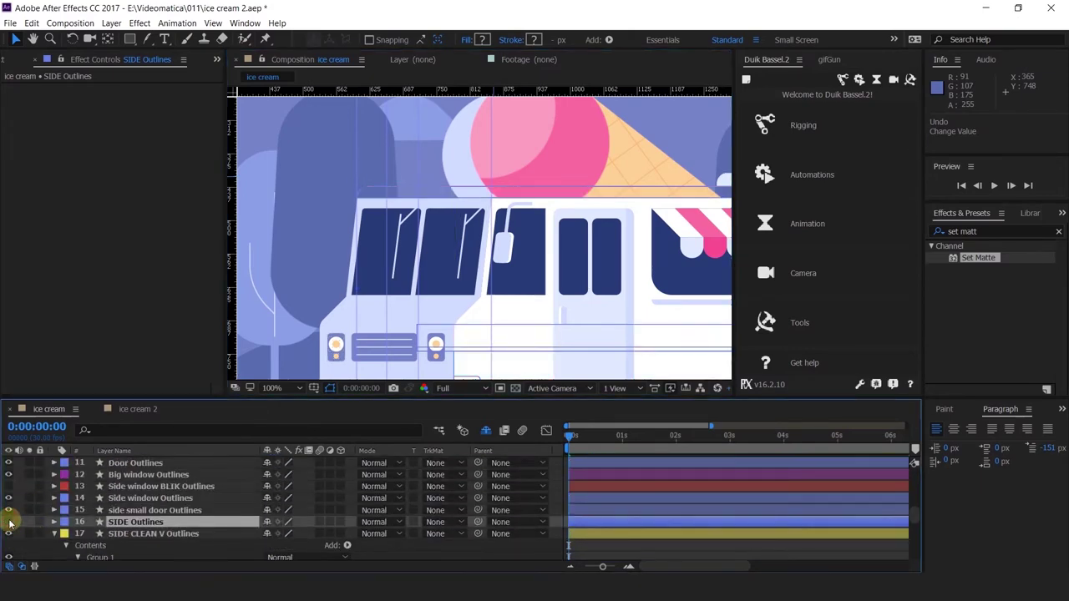
{"action": "left_click", "coordinate": [9, 523]}
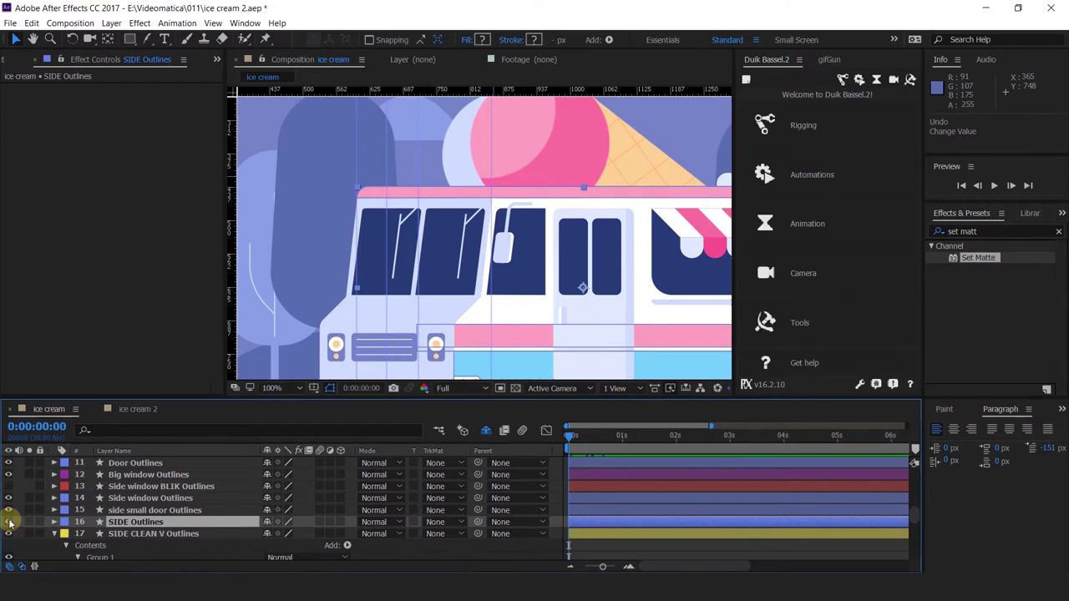
{"action": "left_click", "coordinate": [29, 523]}
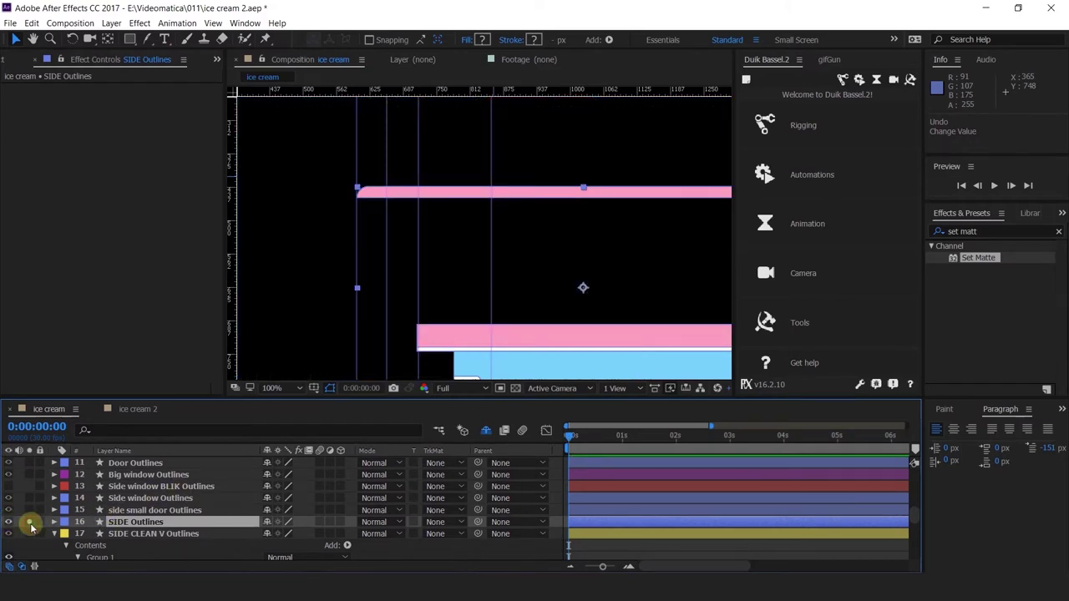
{"action": "left_click", "coordinate": [30, 523]}
{"action": "left_click", "coordinate": [62, 523]}
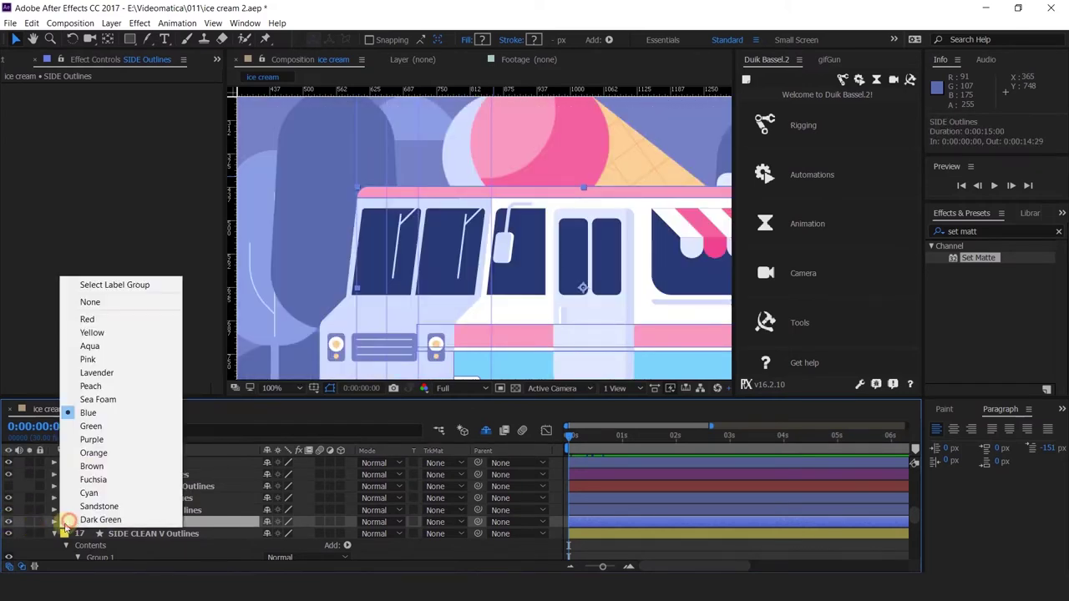
{"action": "left_click", "coordinate": [93, 453]}
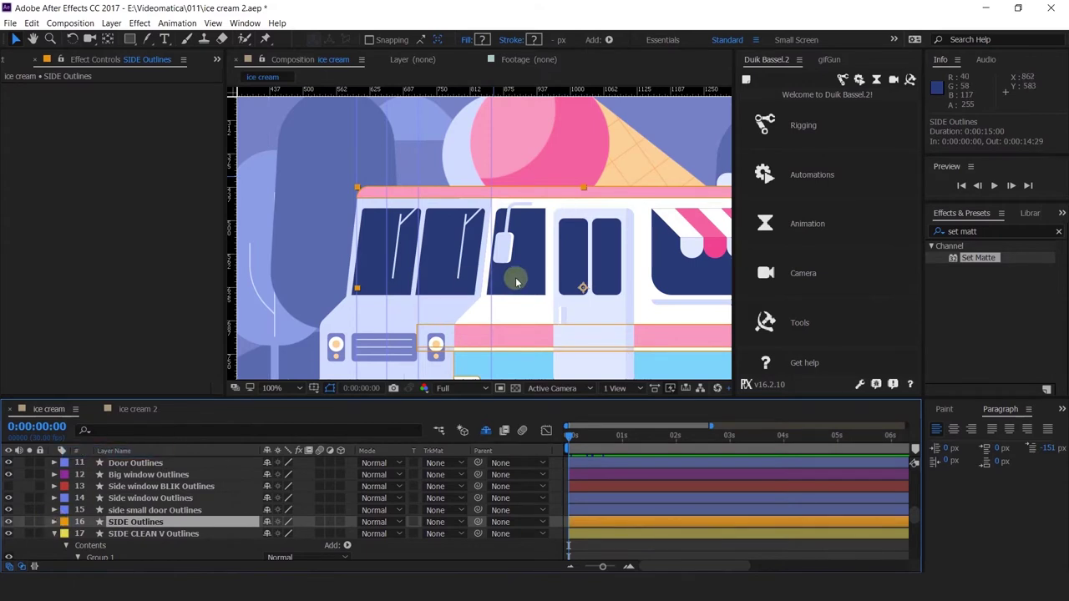
Examine the truck's lower body and briefly show the Side window BLIK Outlines layer.
{"action": "scroll", "coordinate": [516, 282], "scroll_direction": "down", "scroll_amount": 1}
{"action": "left_click_drag", "start_coordinate": [533, 284], "coordinate": [486, 239]}
{"action": "scroll", "coordinate": [486, 239], "scroll_direction": "up", "scroll_amount": 1}
{"action": "left_click_drag", "start_coordinate": [441, 313], "coordinate": [432, 304]}
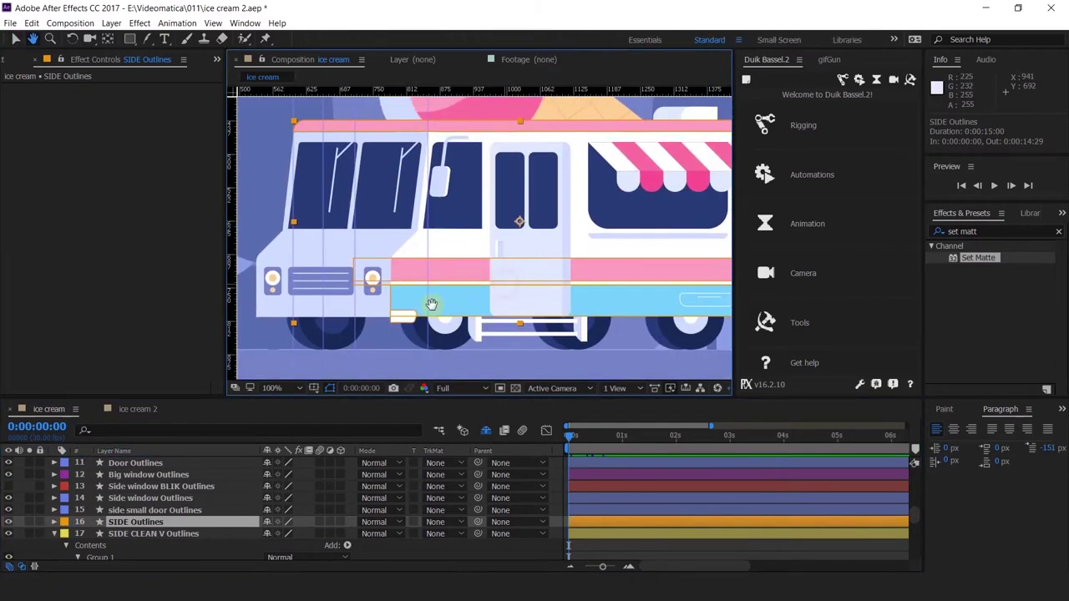
{"action": "key", "text": "v"}
{"action": "left_click", "coordinate": [9, 486]}
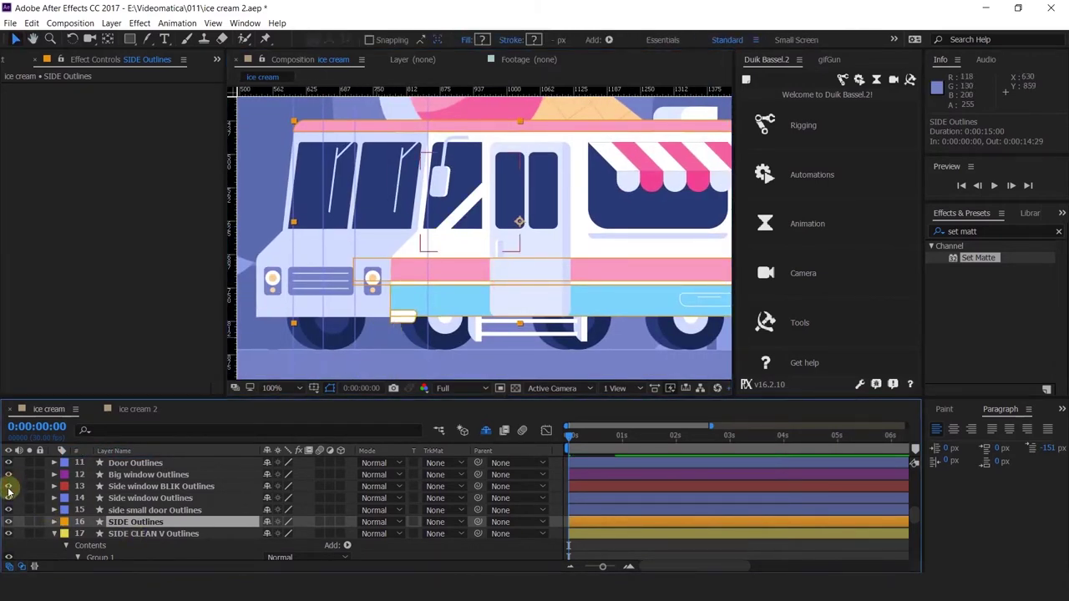
{"action": "left_click", "coordinate": [350, 351]}
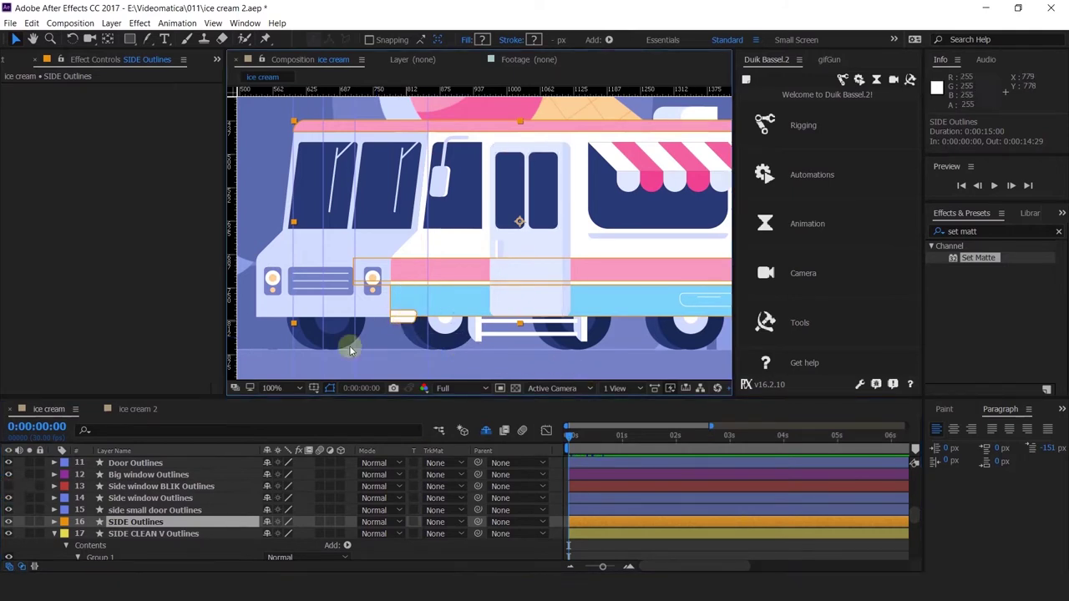
Check which parts of the truck the Front Window BLIK Outlines and wheels layers cover.
{"action": "scroll", "coordinate": [131, 508], "scroll_direction": "up", "scroll_amount": 10}
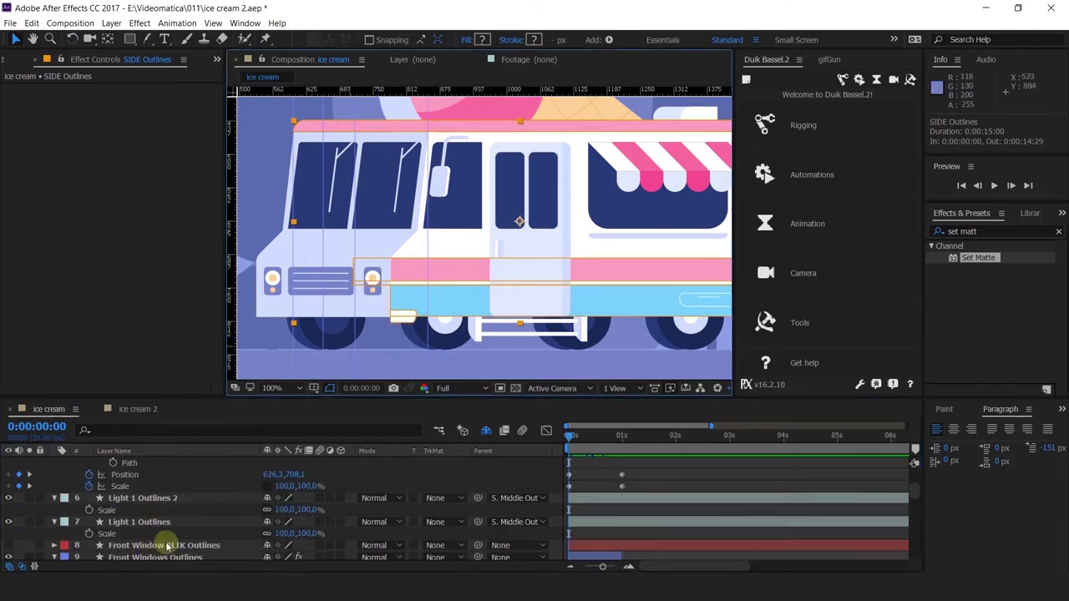
{"action": "left_click", "coordinate": [167, 545]}
{"action": "scroll", "coordinate": [164, 534], "scroll_direction": "up", "scroll_amount": 5}
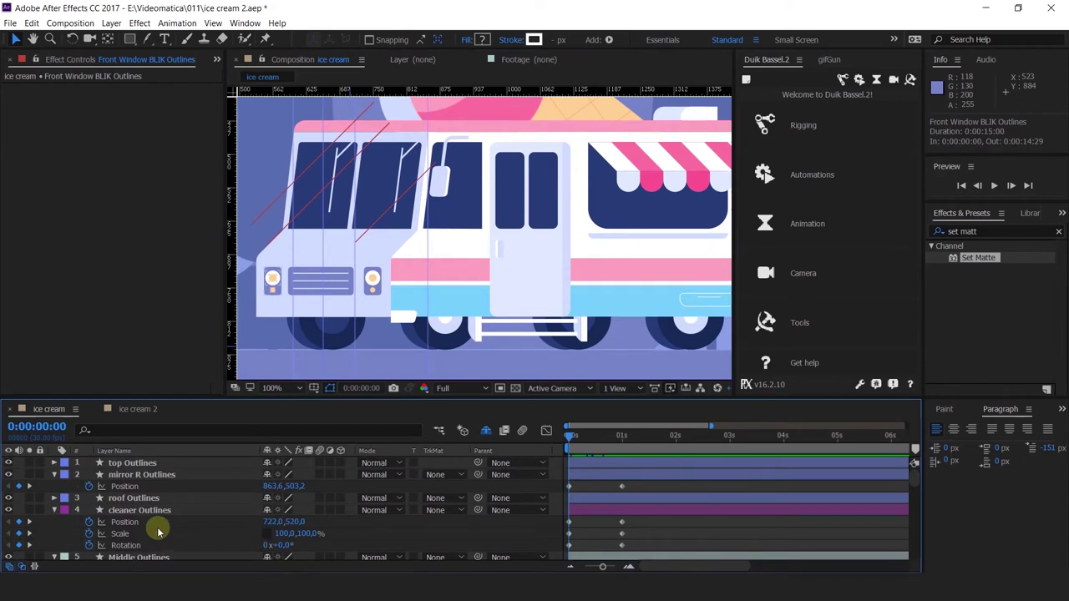
{"action": "scroll", "coordinate": [121, 508], "scroll_direction": "down", "scroll_amount": 5}
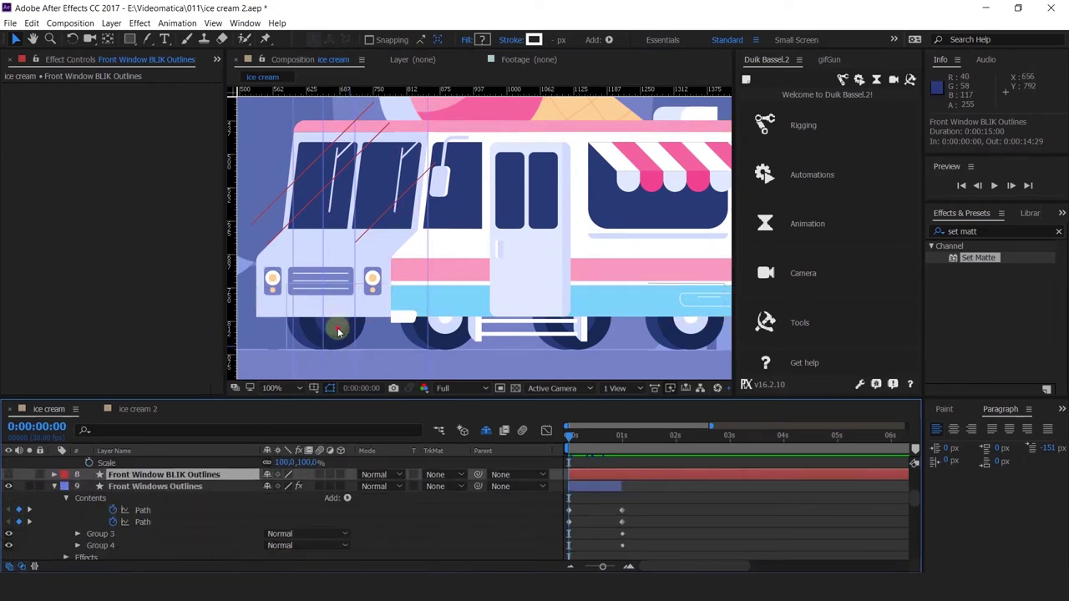
{"action": "left_click", "coordinate": [338, 332]}
{"action": "scroll", "coordinate": [155, 522], "scroll_direction": "down", "scroll_amount": 2}
{"action": "scroll", "coordinate": [139, 534], "scroll_direction": "up", "scroll_amount": 3}
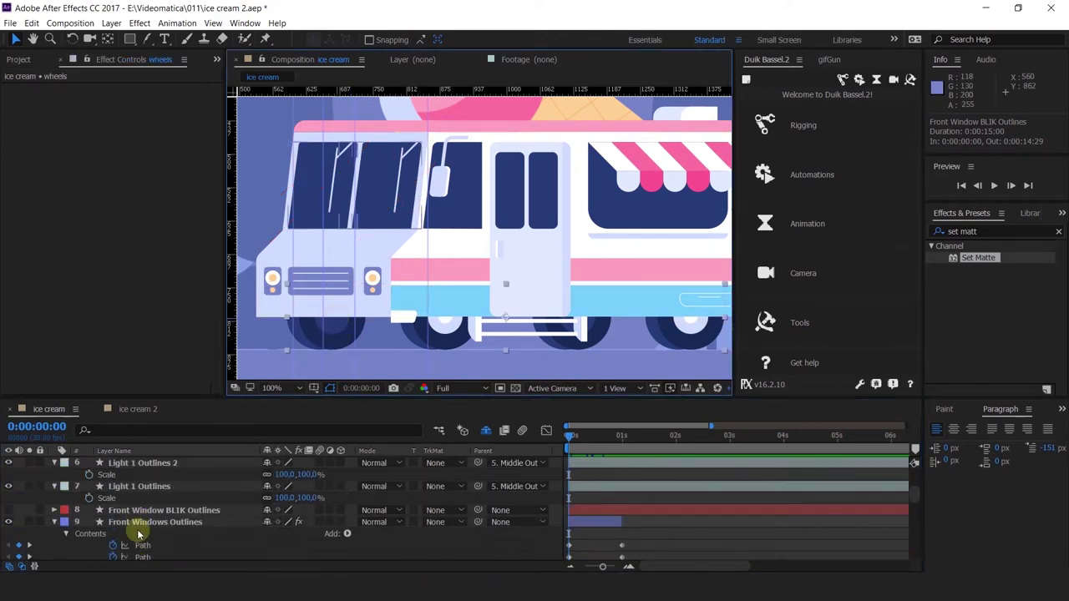
{"action": "left_click", "coordinate": [138, 514]}
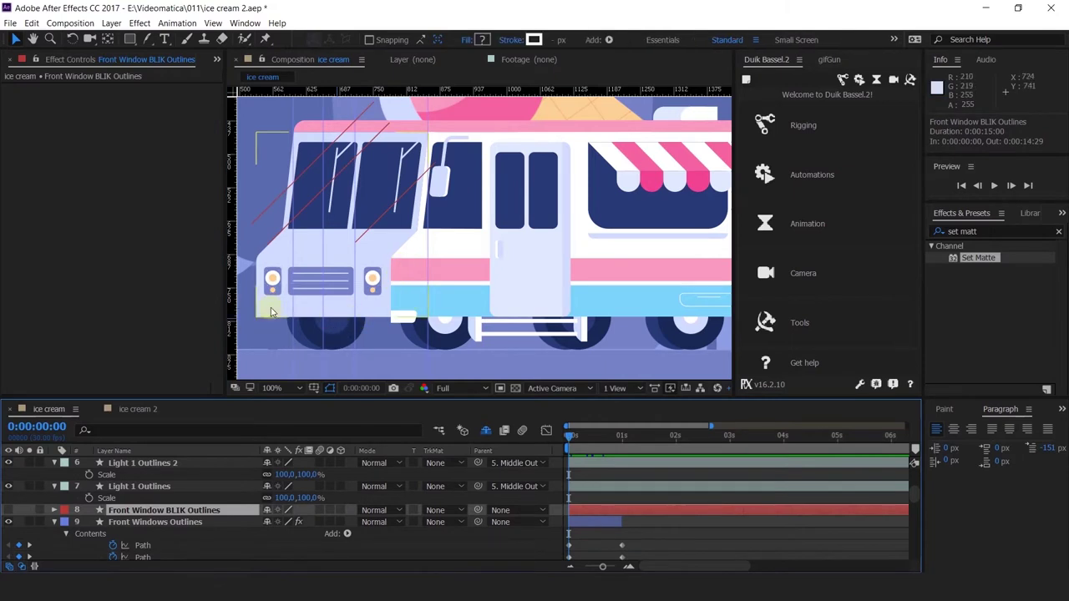
Inspect Side window Outlines, toggle the Side window BLIK Outlines visibility, and review the remaining truck layers.
{"action": "scroll", "coordinate": [162, 526], "scroll_direction": "down", "scroll_amount": 5}
{"action": "scroll", "coordinate": [162, 525], "scroll_direction": "up", "scroll_amount": 2}
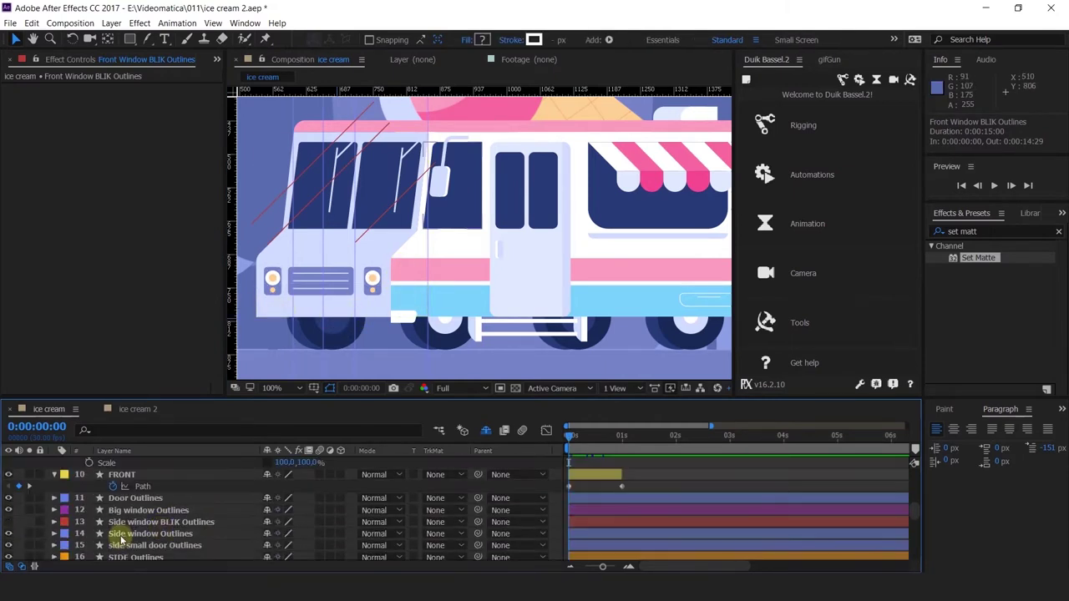
{"action": "left_click", "coordinate": [119, 536]}
{"action": "left_click", "coordinate": [8, 521]}
{"action": "left_click", "coordinate": [8, 521]}
{"action": "scroll", "coordinate": [48, 539], "scroll_direction": "down", "scroll_amount": 6}
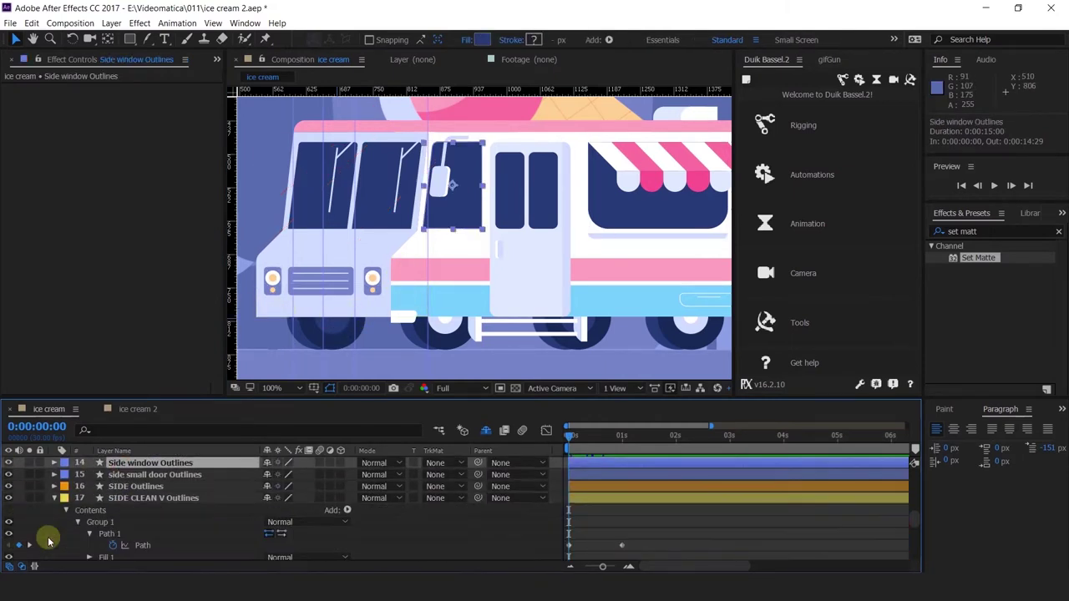
{"action": "scroll", "coordinate": [48, 541], "scroll_direction": "up", "scroll_amount": 8}
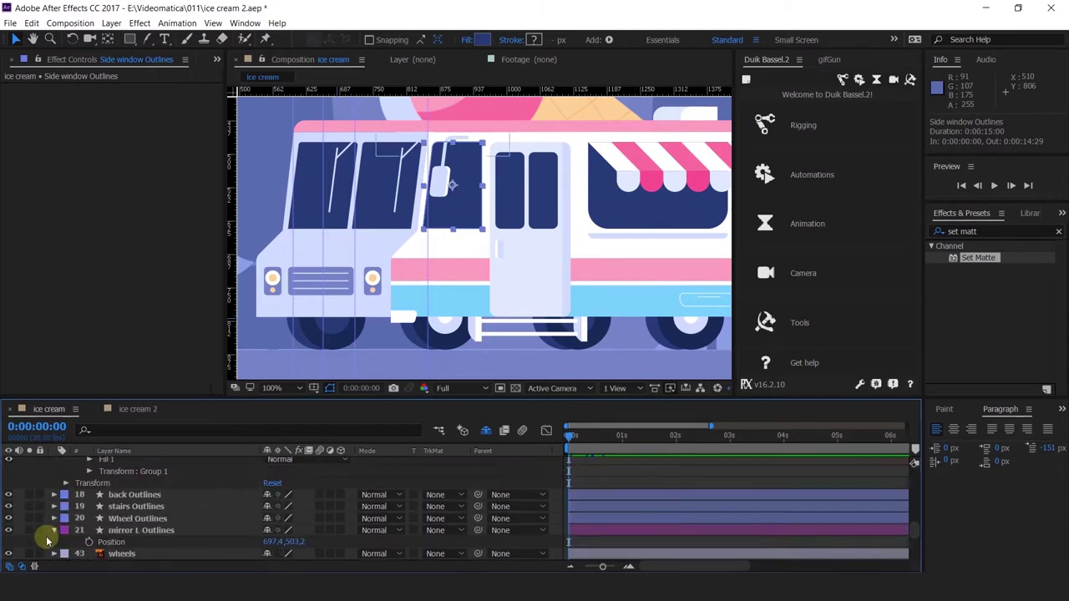
Collapse the expanded properties of all layers and deselect everything.
{"action": "key", "text": "ctrl+a"}
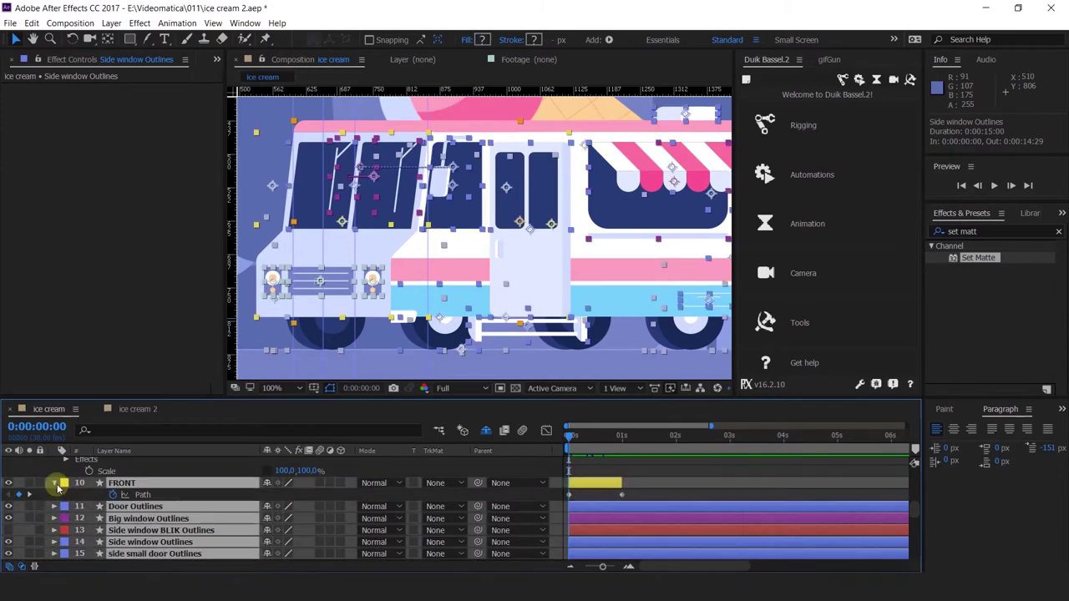
{"action": "scroll", "coordinate": [52, 501], "scroll_direction": "down", "scroll_amount": 10}
{"action": "key", "text": "ctrl+shift+a"}
{"action": "scroll", "coordinate": [50, 510], "scroll_direction": "up", "scroll_amount": 12}
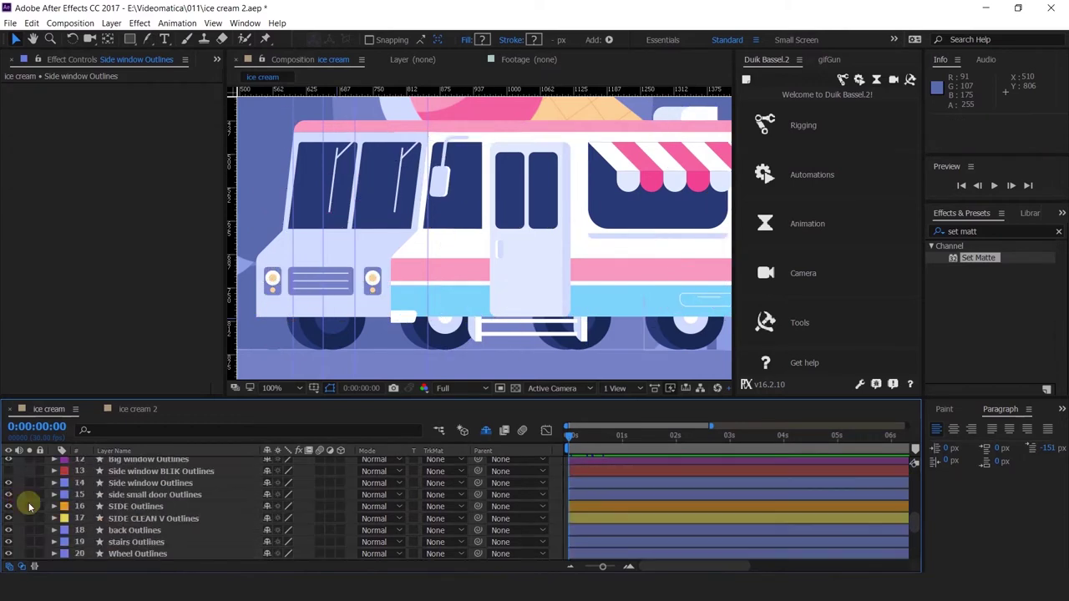
{"action": "scroll", "coordinate": [138, 521], "scroll_direction": "up", "scroll_amount": 1}
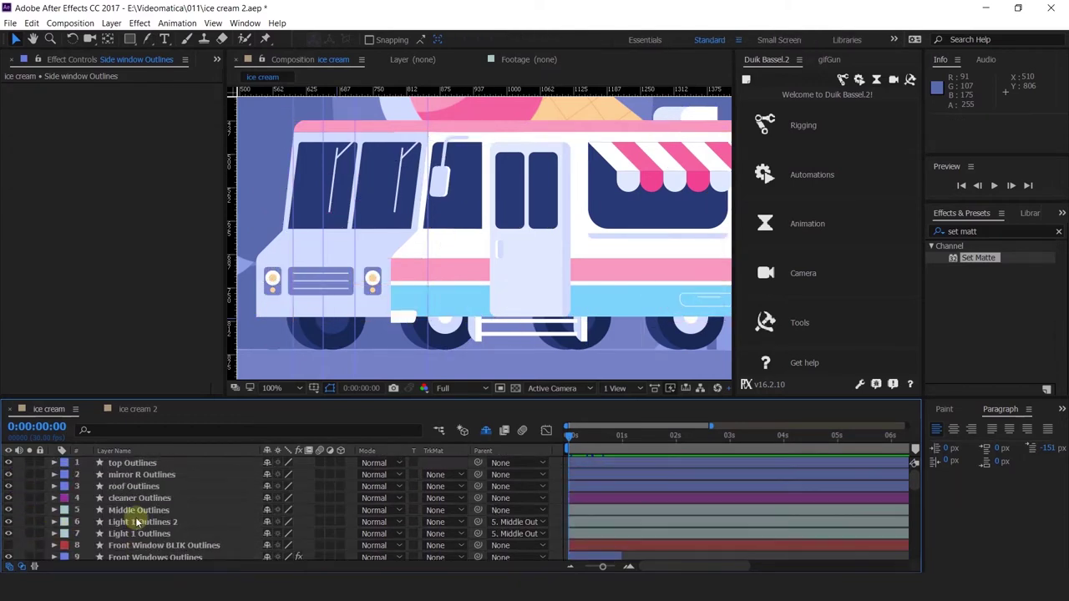
Review the collapsed layer stack and reveal the hidden shy layers.
{"action": "left_click", "coordinate": [134, 546]}
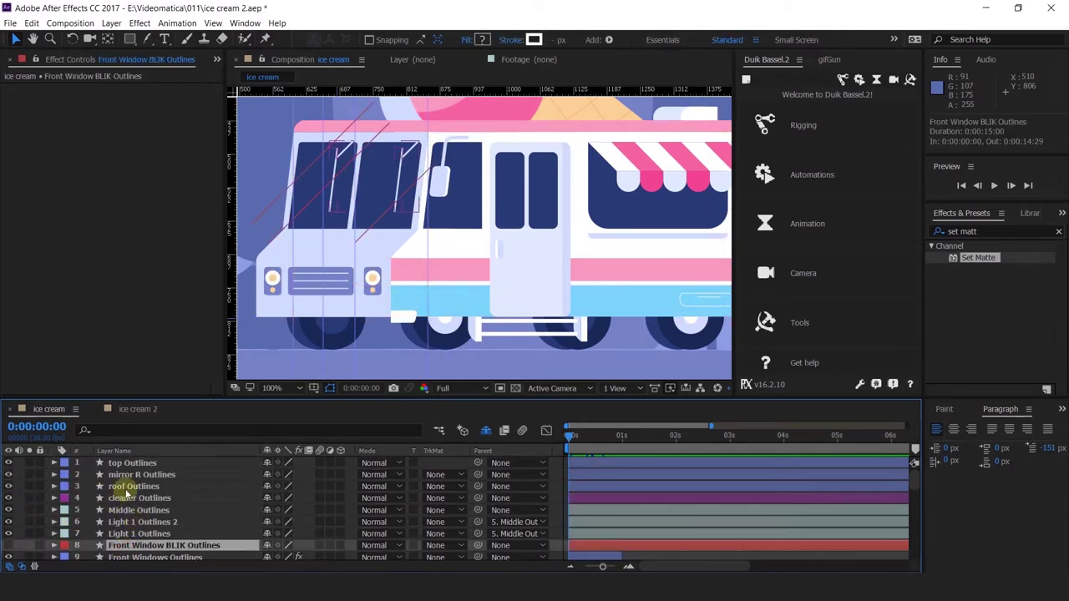
{"action": "scroll", "coordinate": [125, 493], "scroll_direction": "down", "scroll_amount": 14}
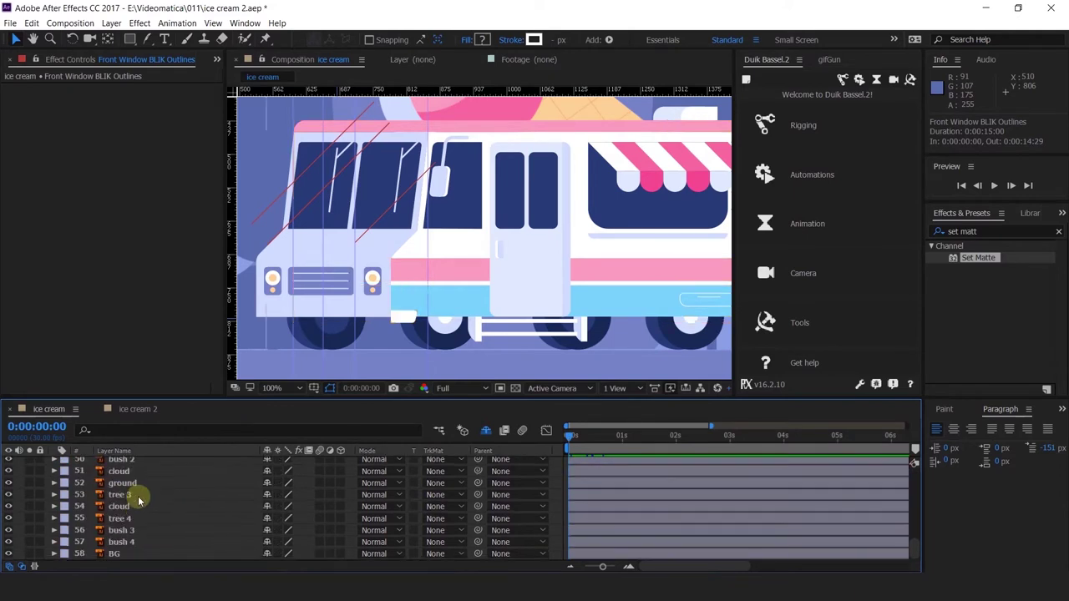
{"action": "scroll", "coordinate": [138, 501], "scroll_direction": "up", "scroll_amount": 10}
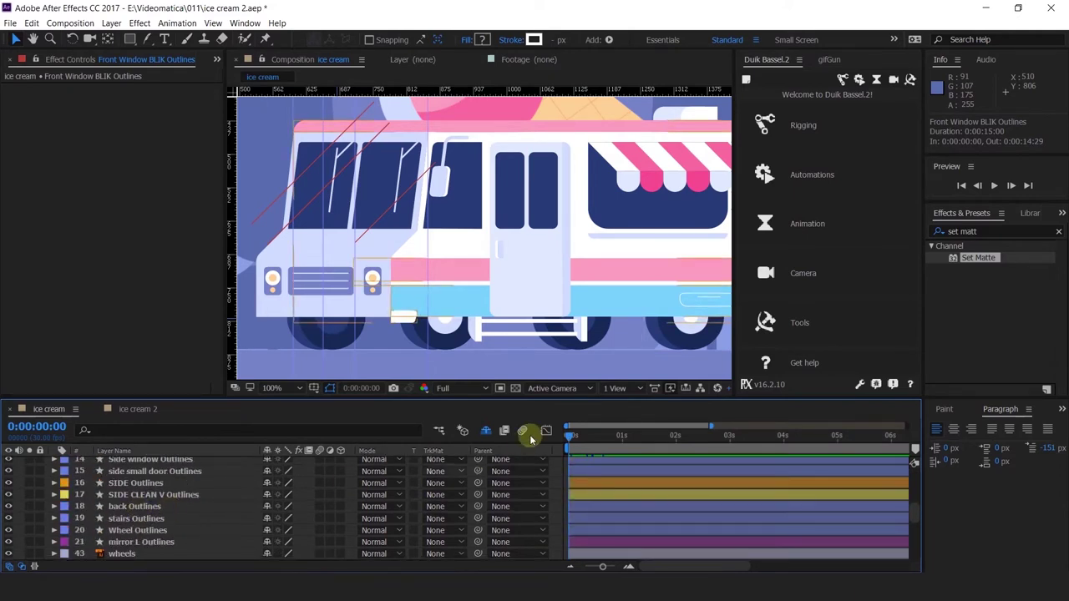
{"action": "left_click", "coordinate": [493, 429]}
{"action": "scroll", "coordinate": [121, 522], "scroll_direction": "down", "scroll_amount": 7}
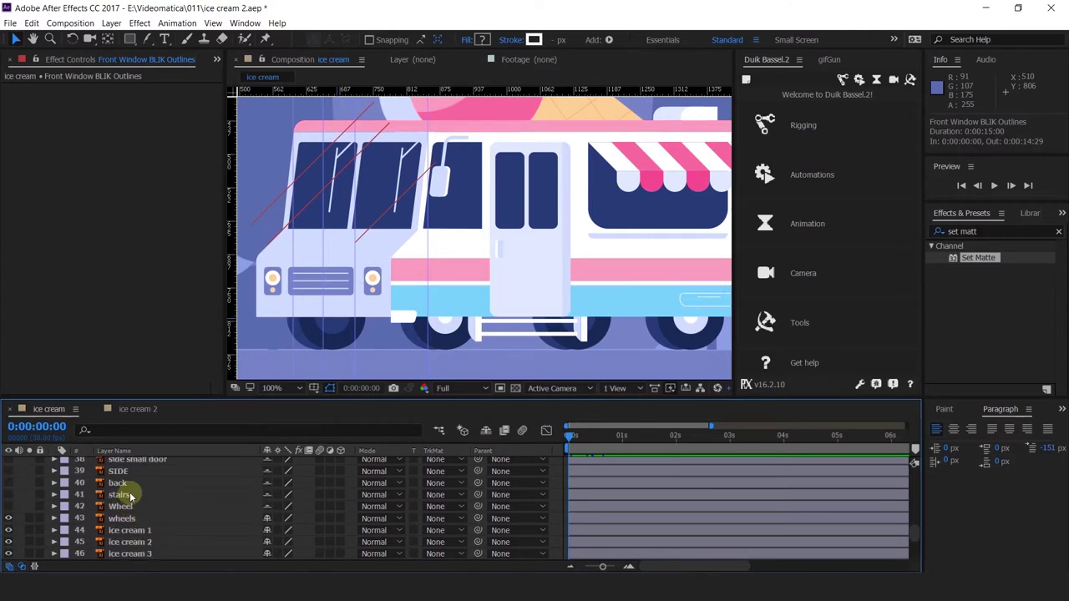
Look through the original artwork layers and check the truck's lower front in ice cream.ai in Illustrator.
{"action": "left_click", "coordinate": [122, 495]}
{"action": "left_click", "coordinate": [267, 313]}
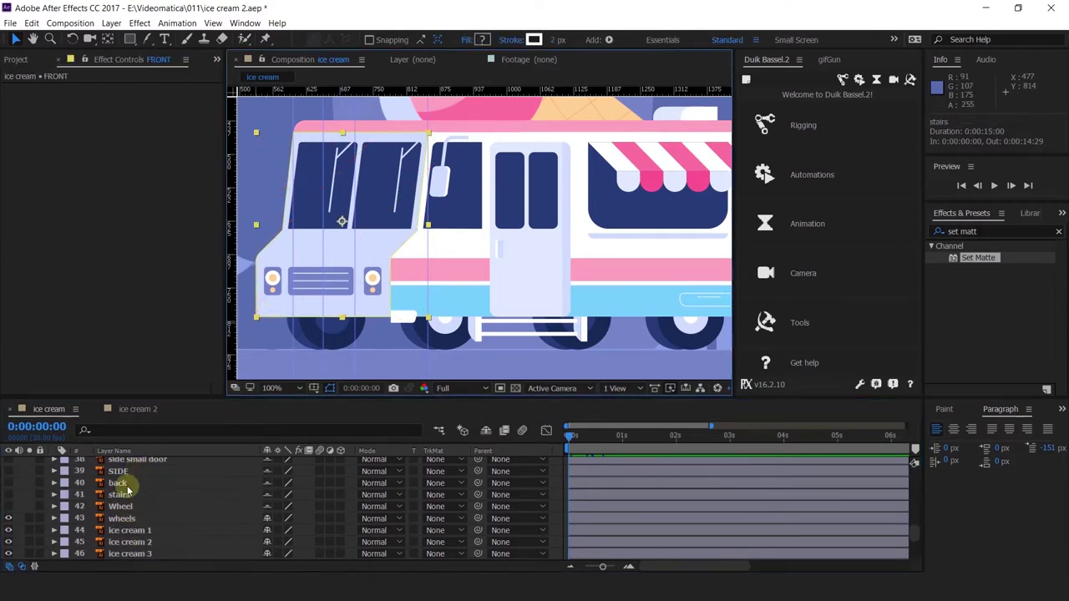
{"action": "scroll", "coordinate": [117, 514], "scroll_direction": "up", "scroll_amount": 5}
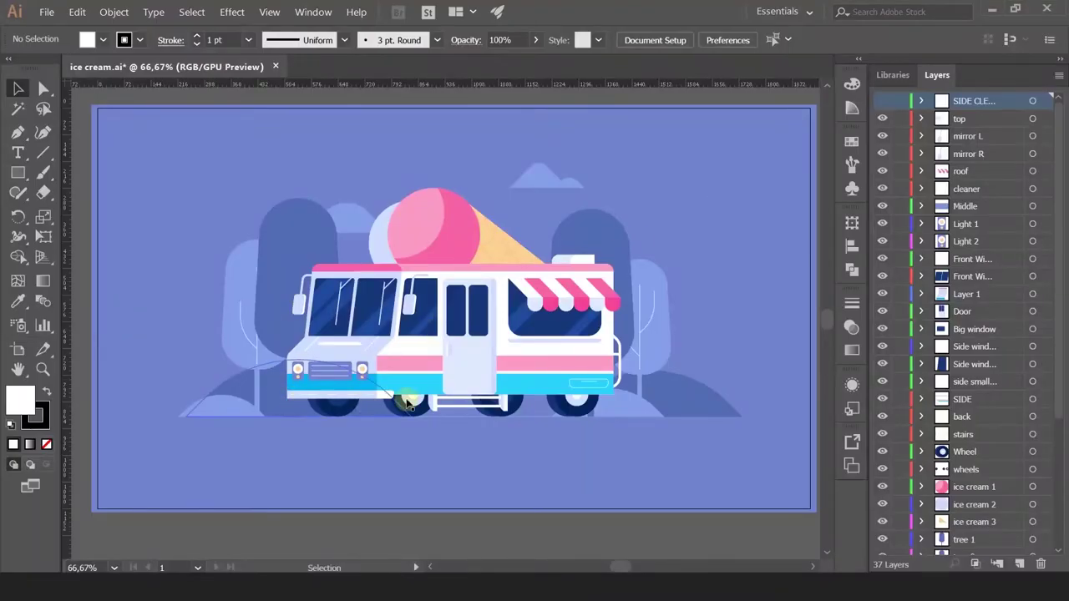
{"action": "left_click", "coordinate": [374, 403]}
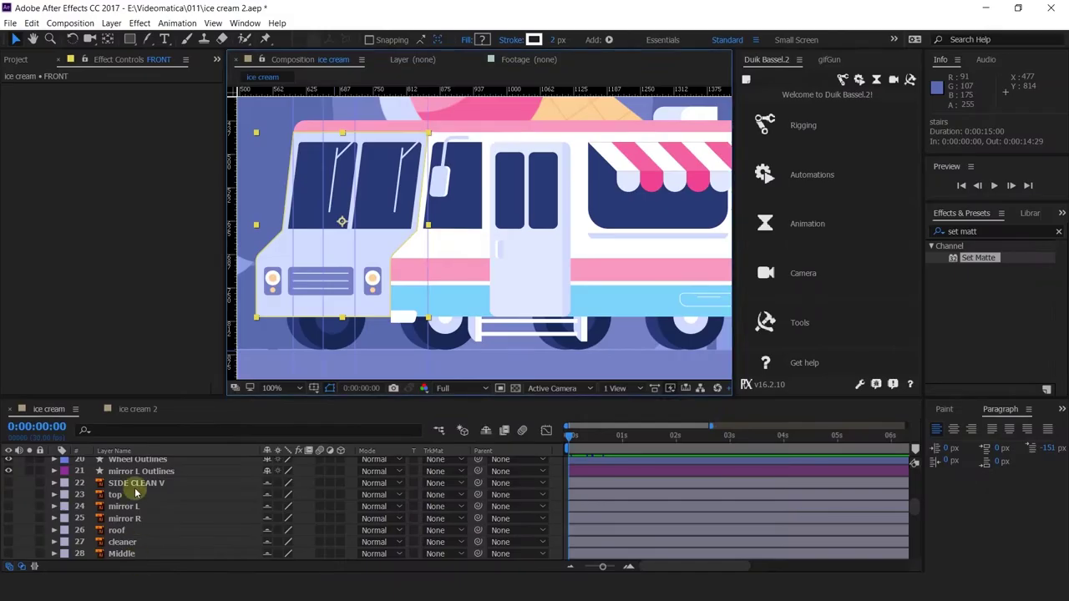
Look through the truck's layer stack and isolate Layer 1 to examine the original artwork of the truck's front.
{"action": "scroll", "coordinate": [135, 493], "scroll_direction": "up", "scroll_amount": 3}
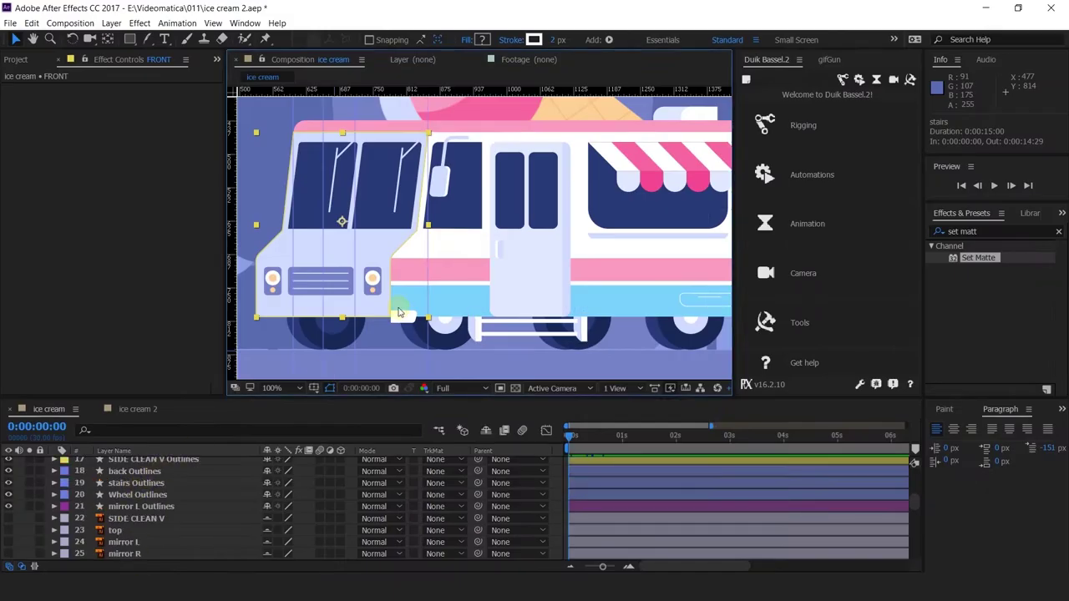
{"action": "left_click", "coordinate": [451, 242]}
{"action": "scroll", "coordinate": [175, 525], "scroll_direction": "down", "scroll_amount": 10}
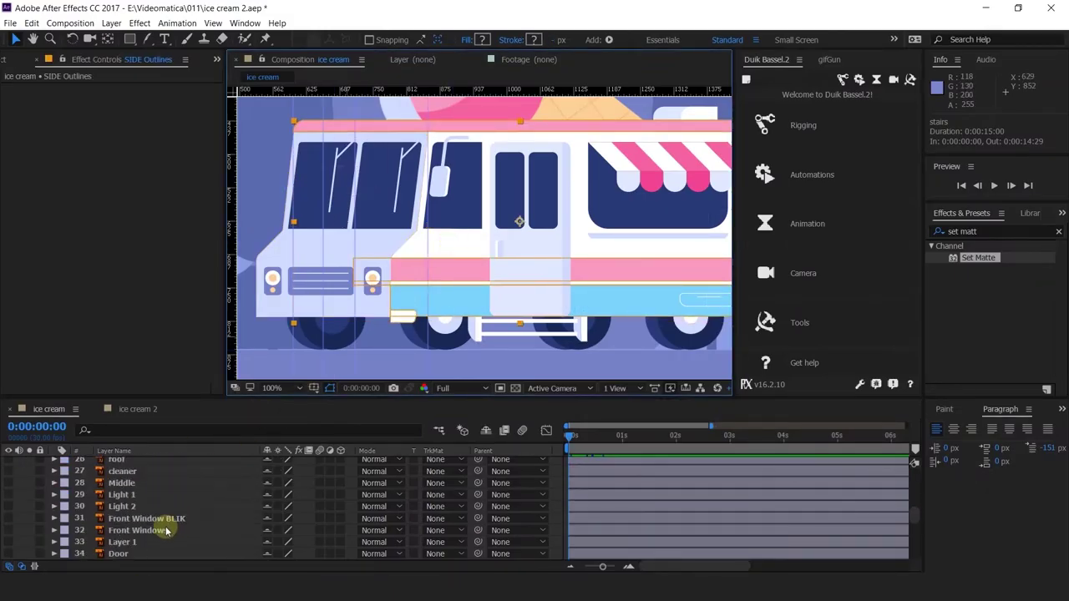
{"action": "scroll", "coordinate": [166, 531], "scroll_direction": "down", "scroll_amount": 5}
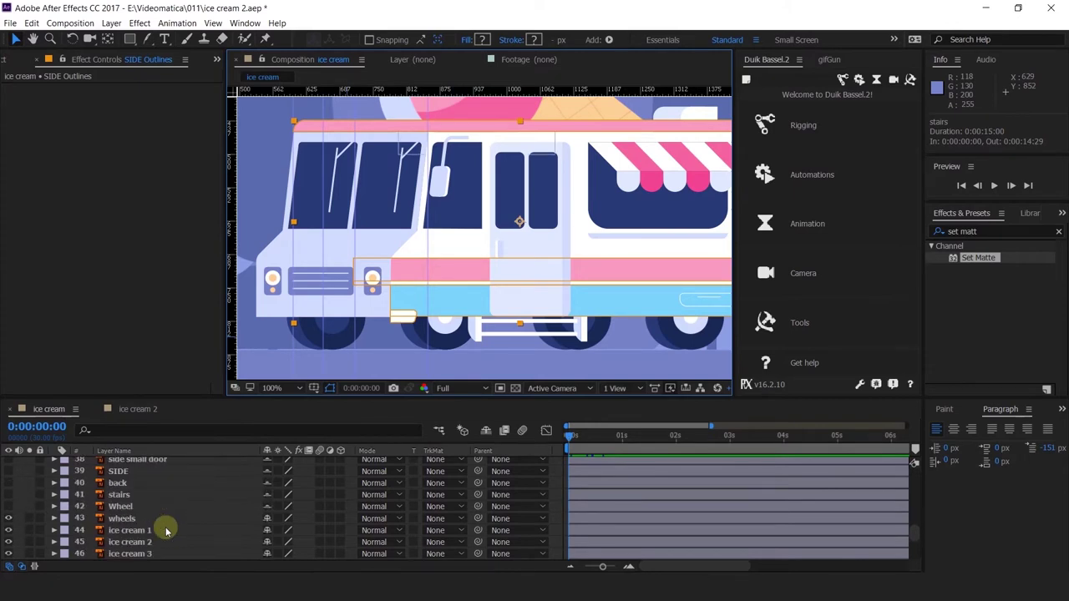
{"action": "scroll", "coordinate": [167, 531], "scroll_direction": "up", "scroll_amount": 8}
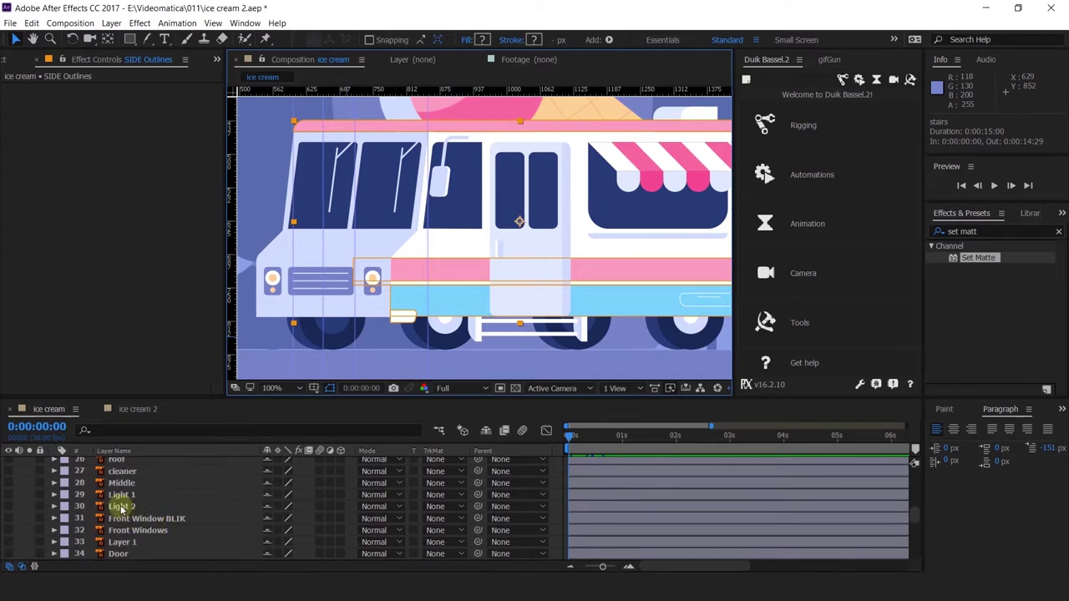
{"action": "left_click", "coordinate": [125, 542]}
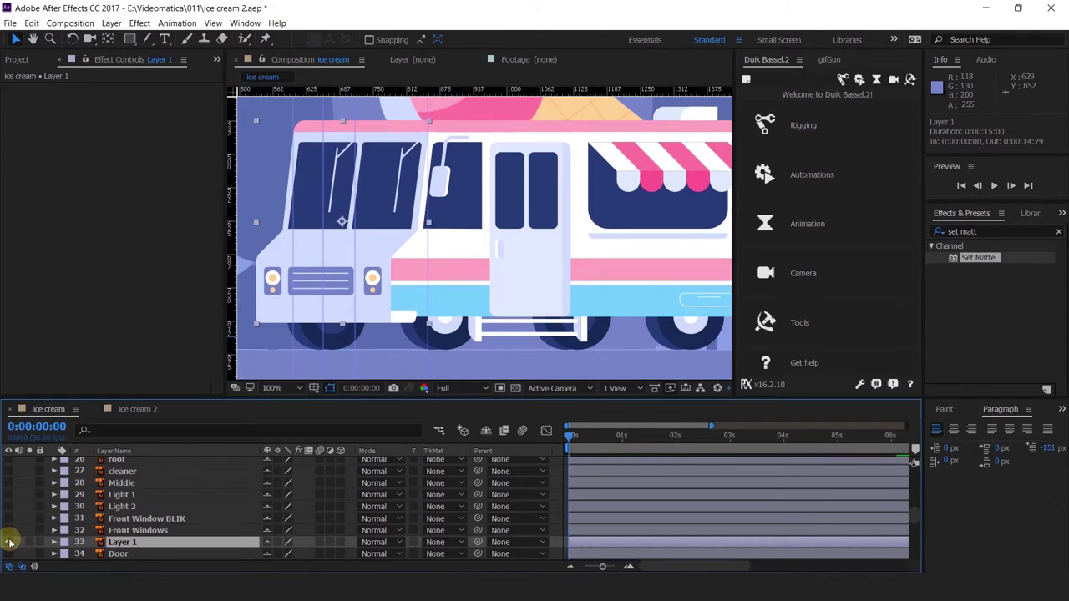
{"action": "left_click", "coordinate": [29, 543]}
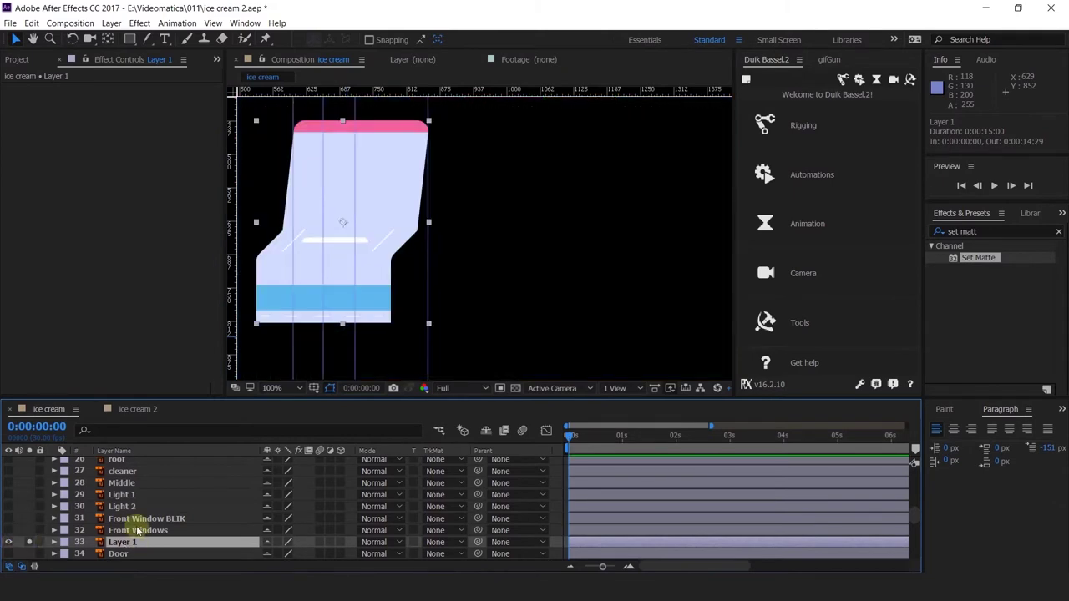
{"action": "left_click", "coordinate": [29, 542]}
{"action": "scroll", "coordinate": [91, 518], "scroll_direction": "up", "scroll_amount": 4}
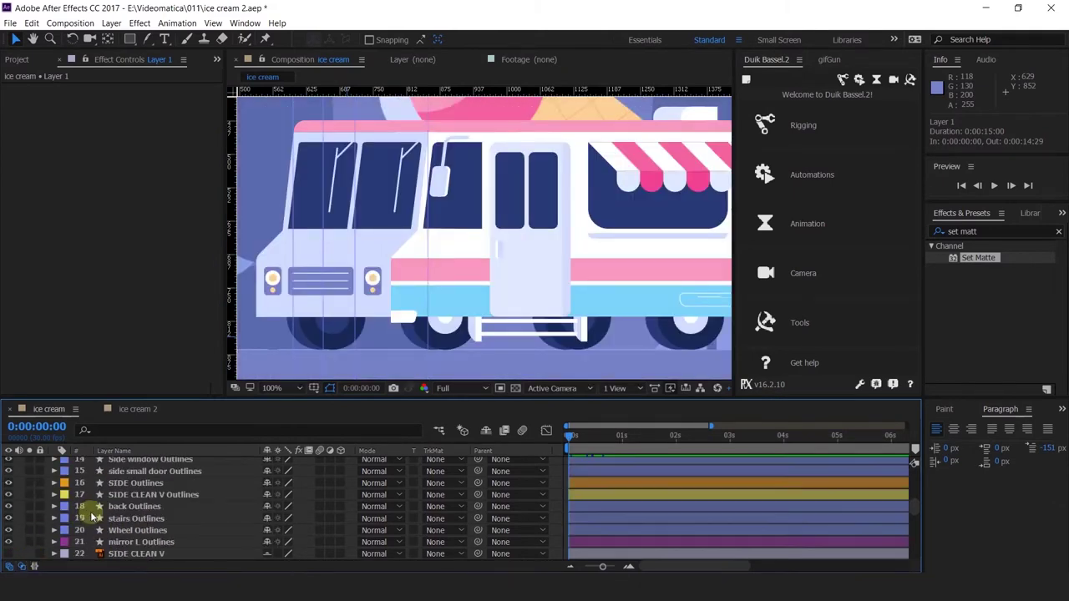
{"action": "scroll", "coordinate": [92, 518], "scroll_direction": "up", "scroll_amount": 3}
Duplicate the FRONT layer and expand the contents of the copy.
{"action": "left_click", "coordinate": [336, 197]}
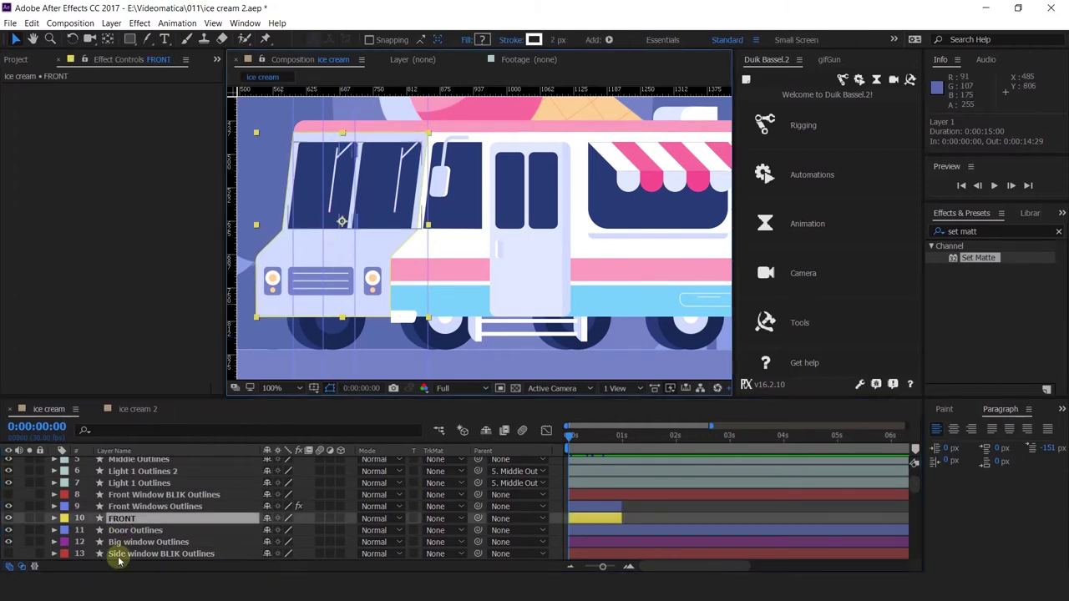
{"action": "key", "text": "ctrl+d"}
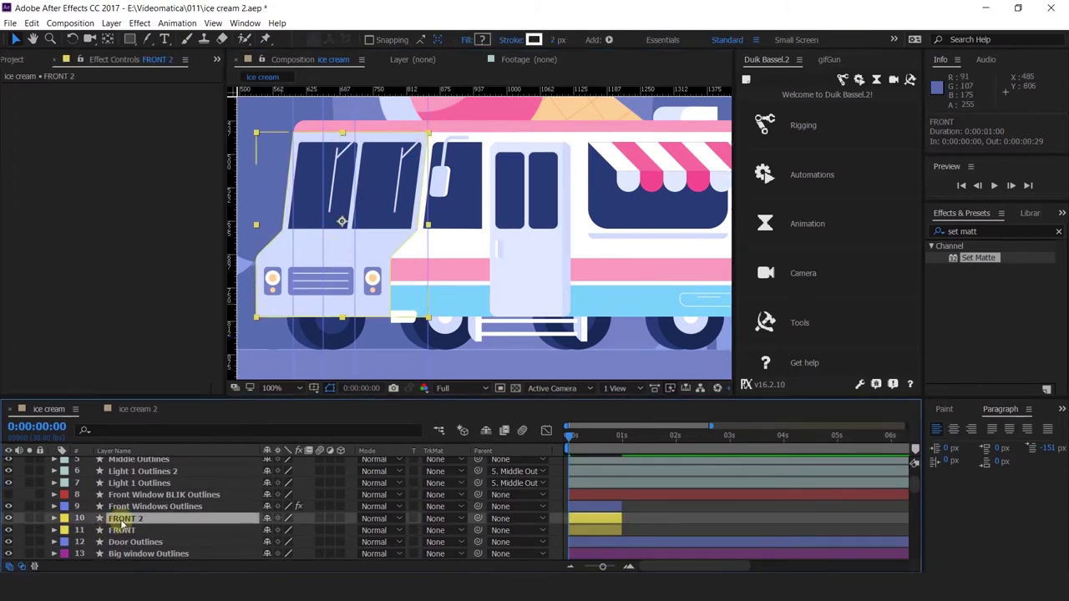
{"action": "left_click", "coordinate": [118, 531]}
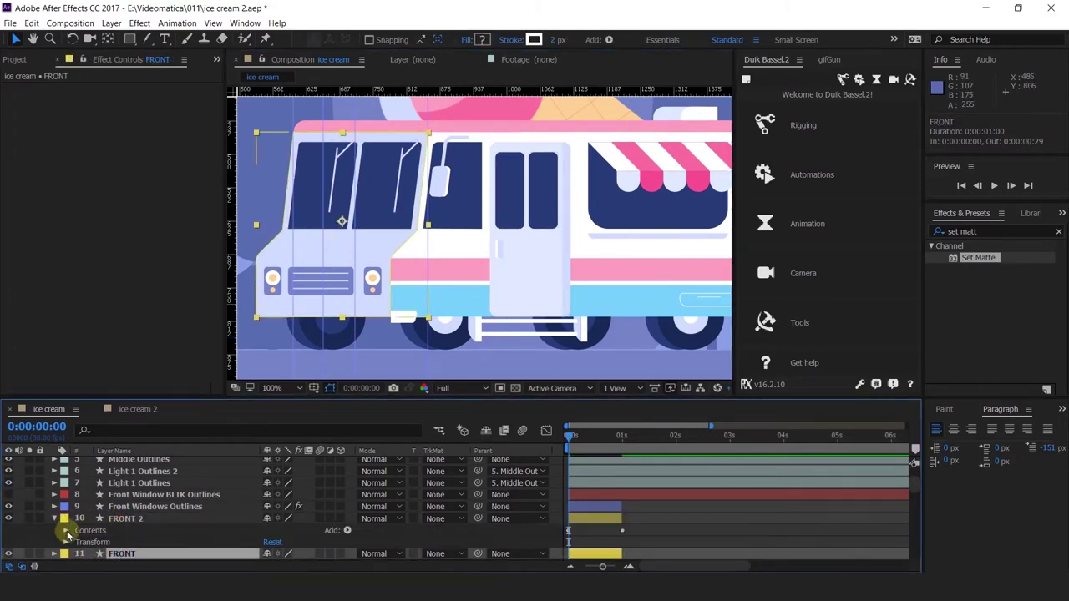
{"action": "left_click", "coordinate": [54, 529]}
{"action": "scroll", "coordinate": [99, 482], "scroll_direction": "down", "scroll_amount": 2}
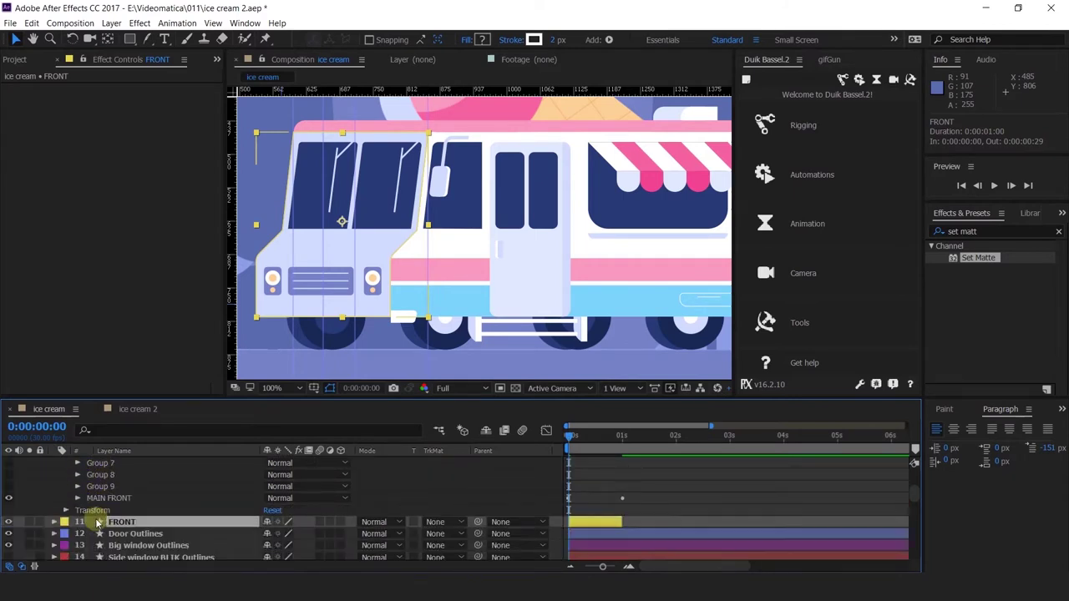
In the FRONT copy, hide the MAIN FRONT group and show all the other shape groups.
{"action": "left_click", "coordinate": [107, 497]}
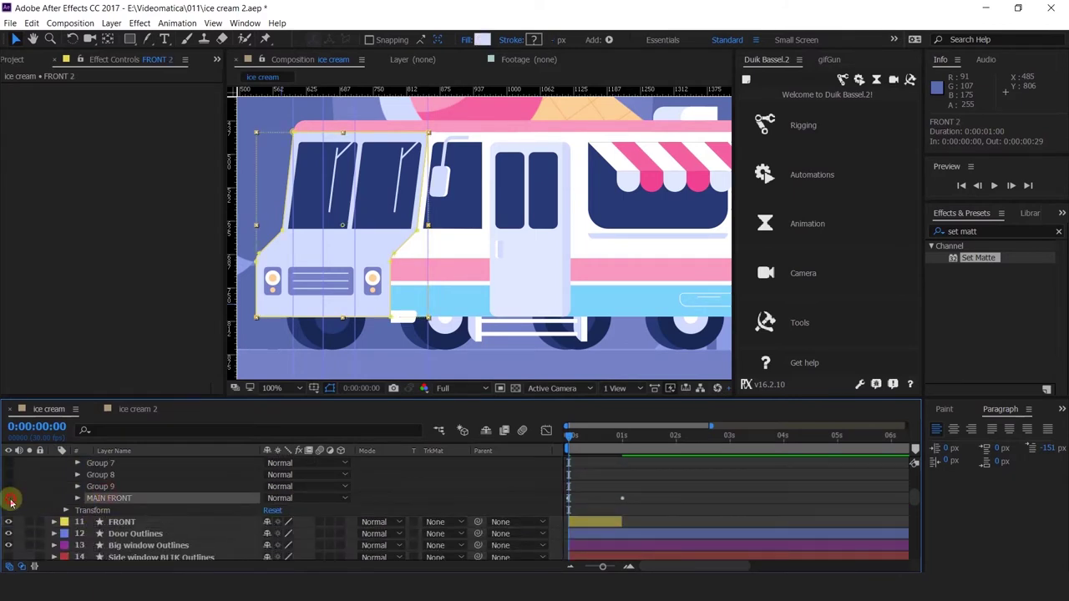
{"action": "left_click", "coordinate": [93, 487]}
{"action": "left_click_drag", "start_coordinate": [11, 487], "coordinate": [10, 463]}
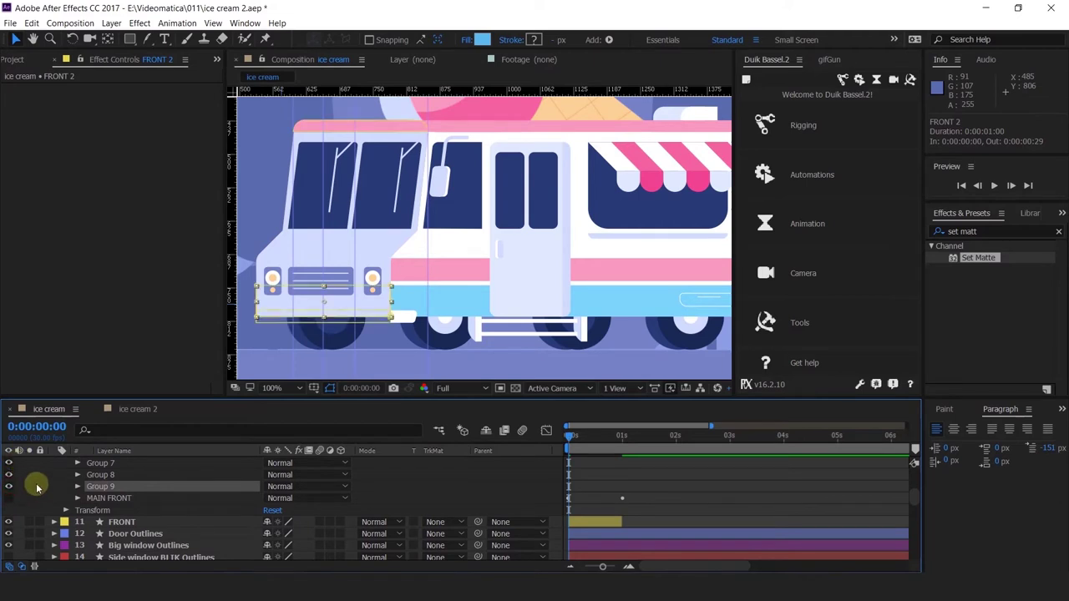
{"action": "scroll", "coordinate": [53, 501], "scroll_direction": "up", "scroll_amount": 3}
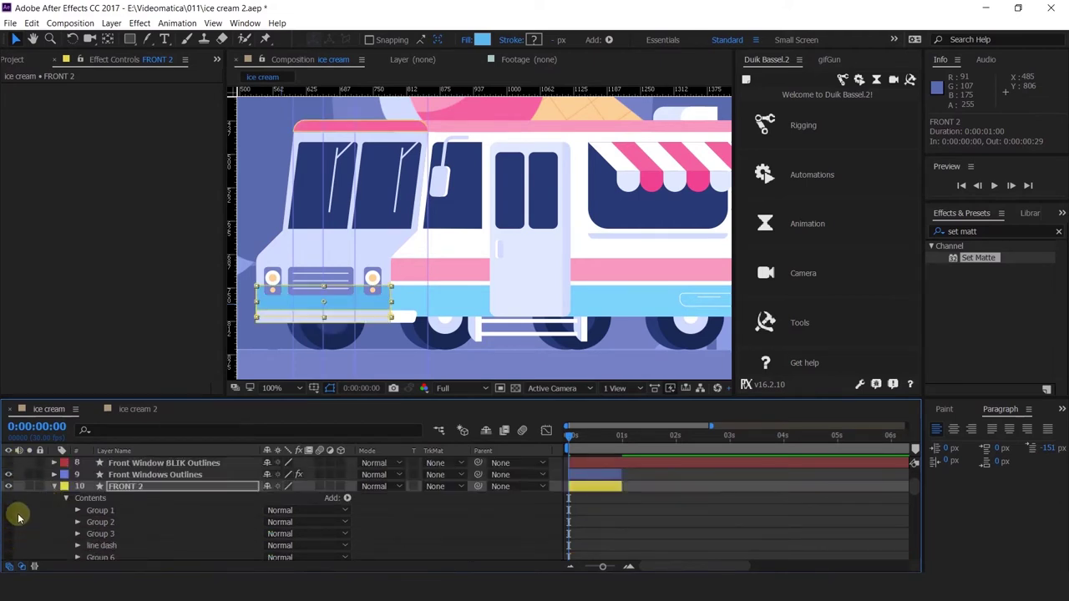
{"action": "scroll", "coordinate": [14, 551], "scroll_direction": "down", "scroll_amount": 3}
{"action": "left_click", "coordinate": [9, 526]}
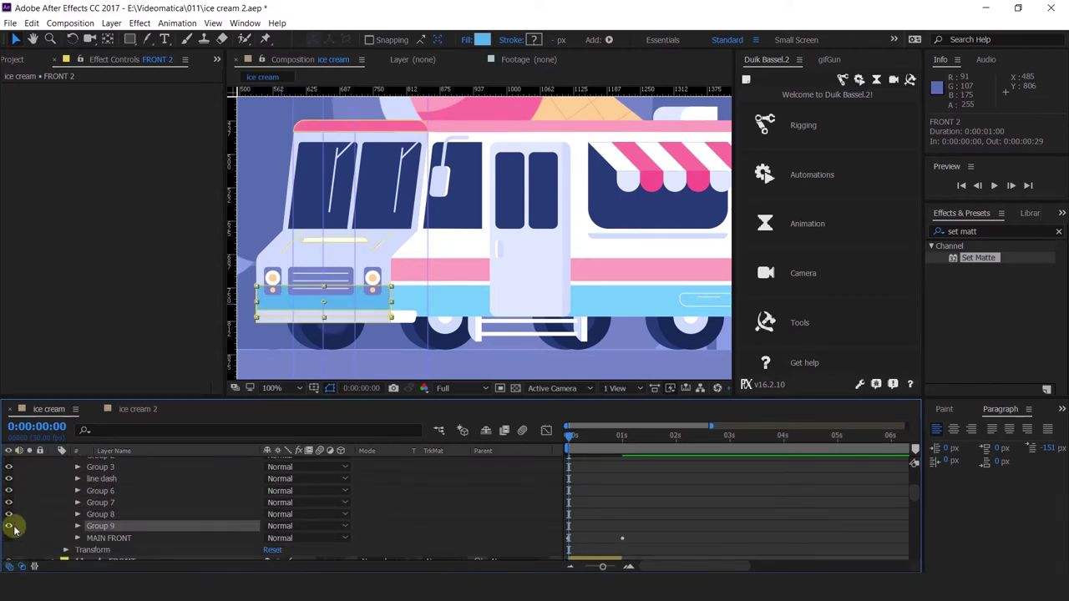
{"action": "scroll", "coordinate": [150, 488], "scroll_direction": "up", "scroll_amount": 6}
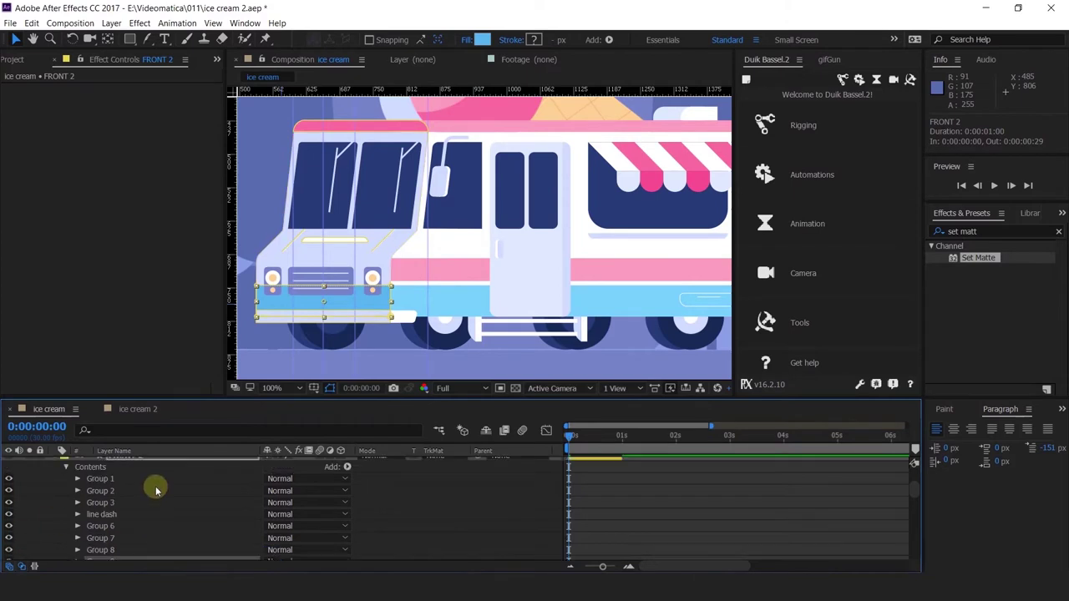
Solo FRONT 2 and hide all its shape groups except Group 9, the blue lower stripe.
{"action": "left_click", "coordinate": [29, 527]}
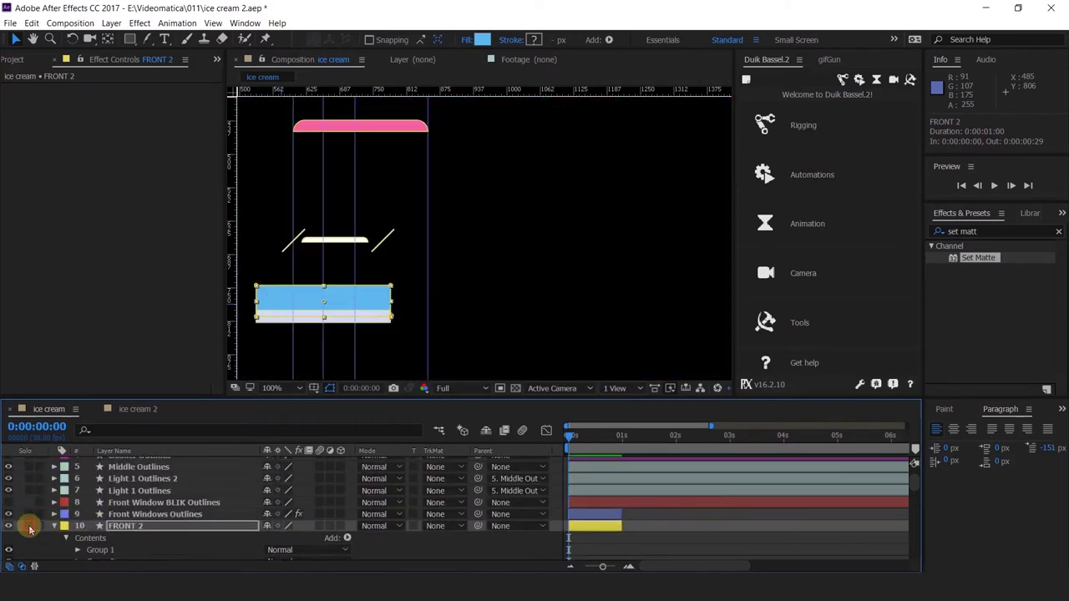
{"action": "left_click", "coordinate": [30, 527]}
{"action": "left_click", "coordinate": [30, 527]}
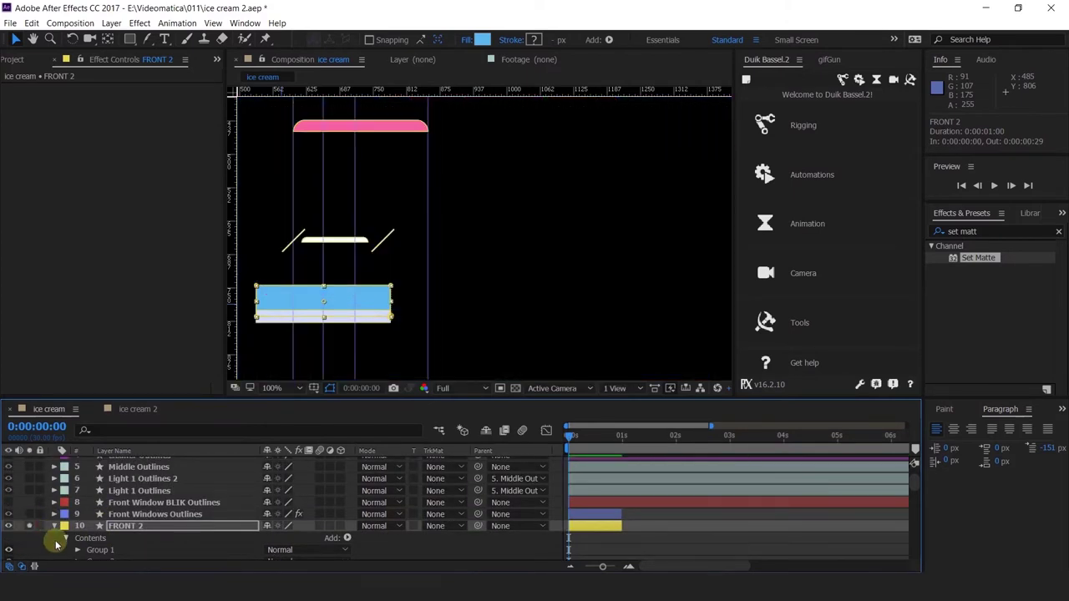
{"action": "scroll", "coordinate": [56, 534], "scroll_direction": "down", "scroll_amount": 2}
{"action": "left_click", "coordinate": [98, 479]}
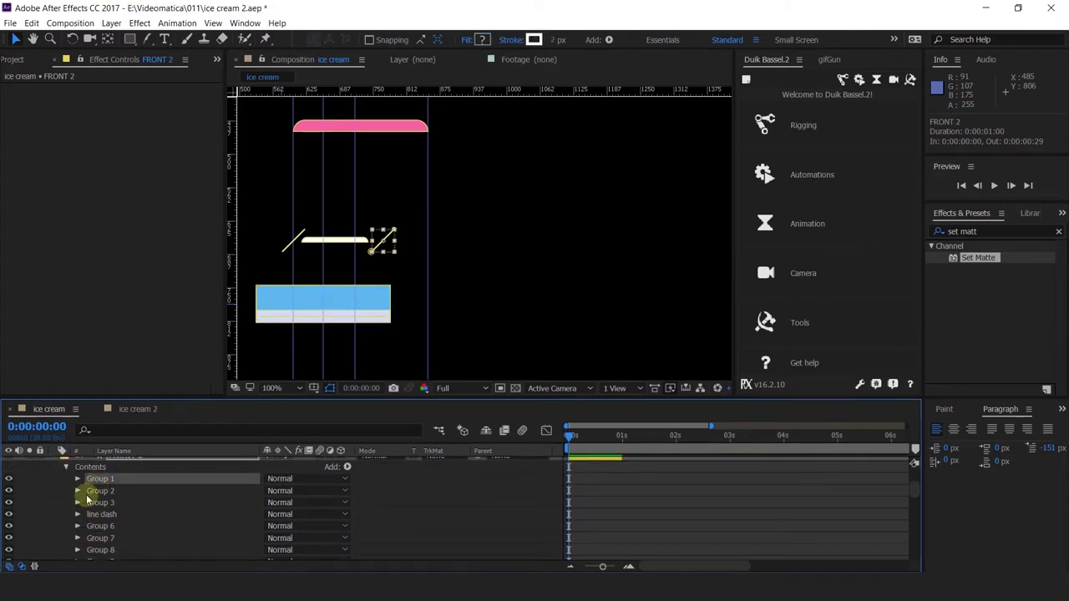
{"action": "left_click_drag", "start_coordinate": [8, 478], "coordinate": [10, 527]}
{"action": "scroll", "coordinate": [23, 538], "scroll_direction": "down", "scroll_amount": 1}
{"action": "scroll", "coordinate": [10, 528], "scroll_direction": "up", "scroll_amount": 3}
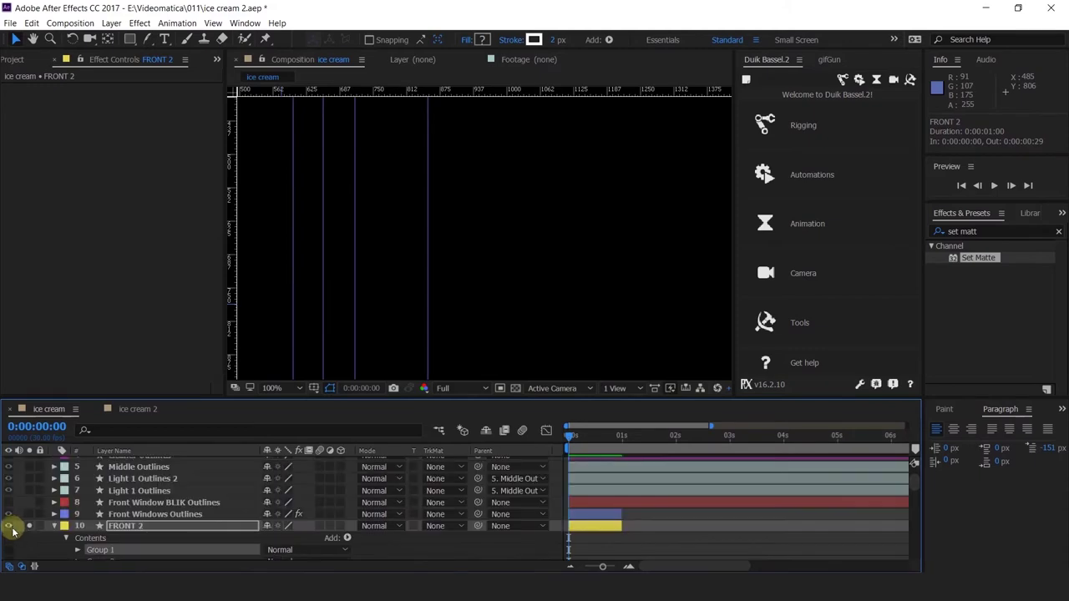
{"action": "scroll", "coordinate": [11, 539], "scroll_direction": "down", "scroll_amount": 2}
{"action": "scroll", "coordinate": [11, 542], "scroll_direction": "down", "scroll_amount": 1}
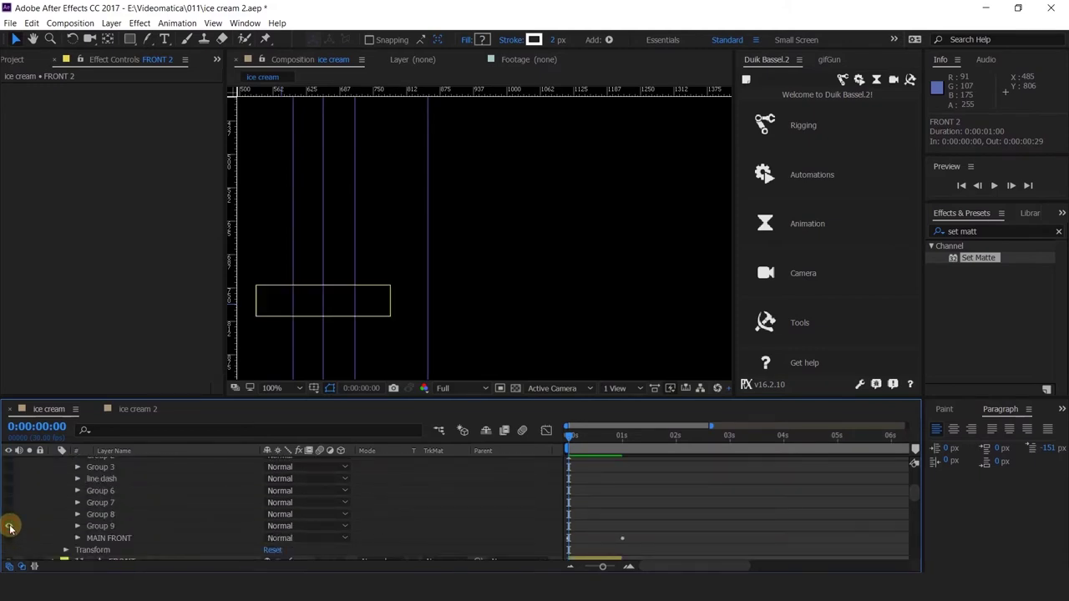
{"action": "left_click", "coordinate": [9, 526]}
{"action": "left_click", "coordinate": [106, 526]}
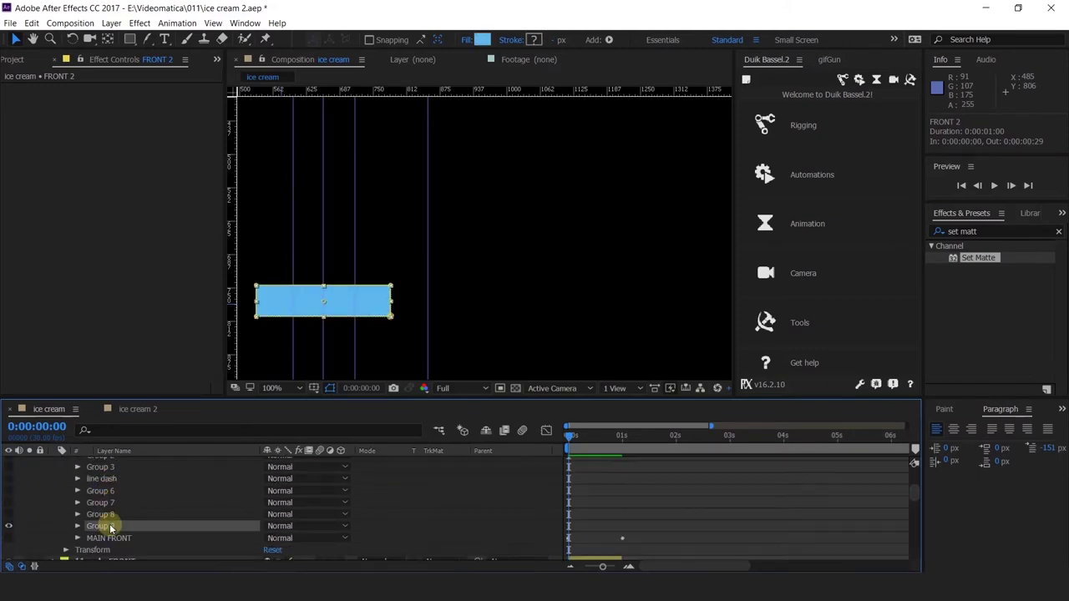
Set a Path keyframe for Group 9 at 0:00:00:00 and turn off the solo on FRONT 2.
{"action": "left_click", "coordinate": [78, 526]}
{"action": "left_click", "coordinate": [89, 530]}
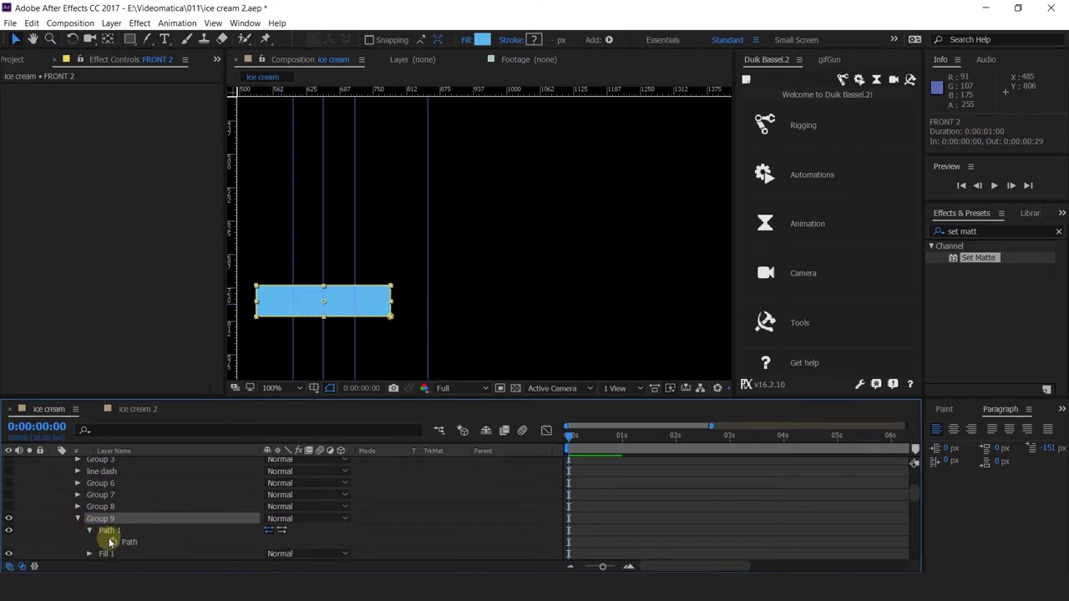
{"action": "left_click", "coordinate": [111, 542]}
{"action": "scroll", "coordinate": [71, 510], "scroll_direction": "up", "scroll_amount": 3}
{"action": "left_click", "coordinate": [29, 519]}
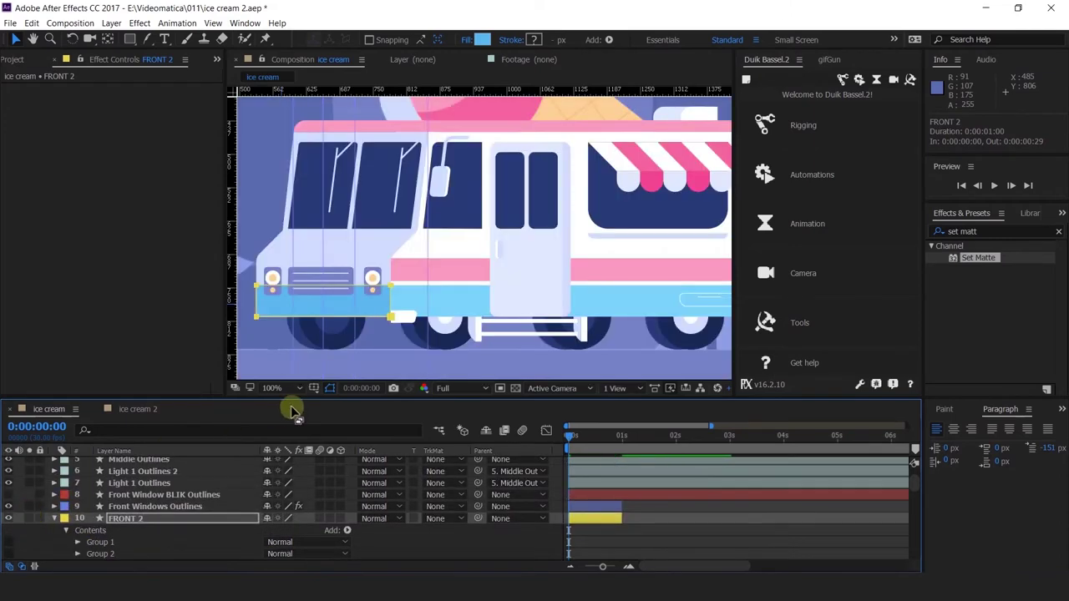
Go to 0:00:01:00 and extend the end of the FRONT 2 layer by one frame to include it.
{"action": "scroll", "coordinate": [158, 528], "scroll_direction": "down", "scroll_amount": 3}
{"action": "scroll", "coordinate": [615, 466], "scroll_direction": "up", "scroll_amount": 3}
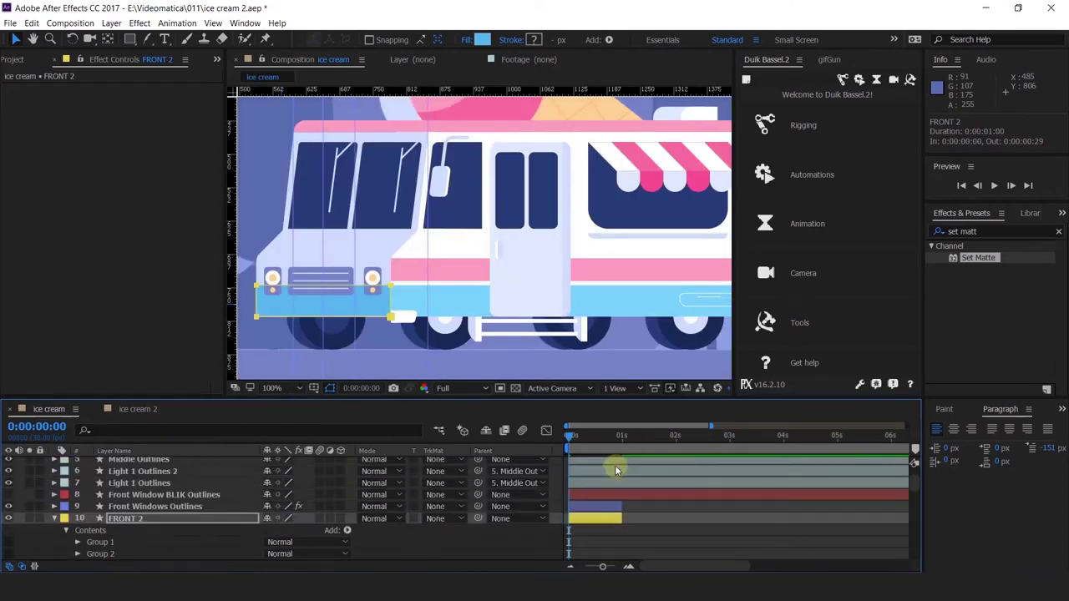
{"action": "key", "text": "equal"}
{"action": "key", "text": "equal"}
{"action": "left_click_drag", "start_coordinate": [646, 437], "coordinate": [784, 443]}
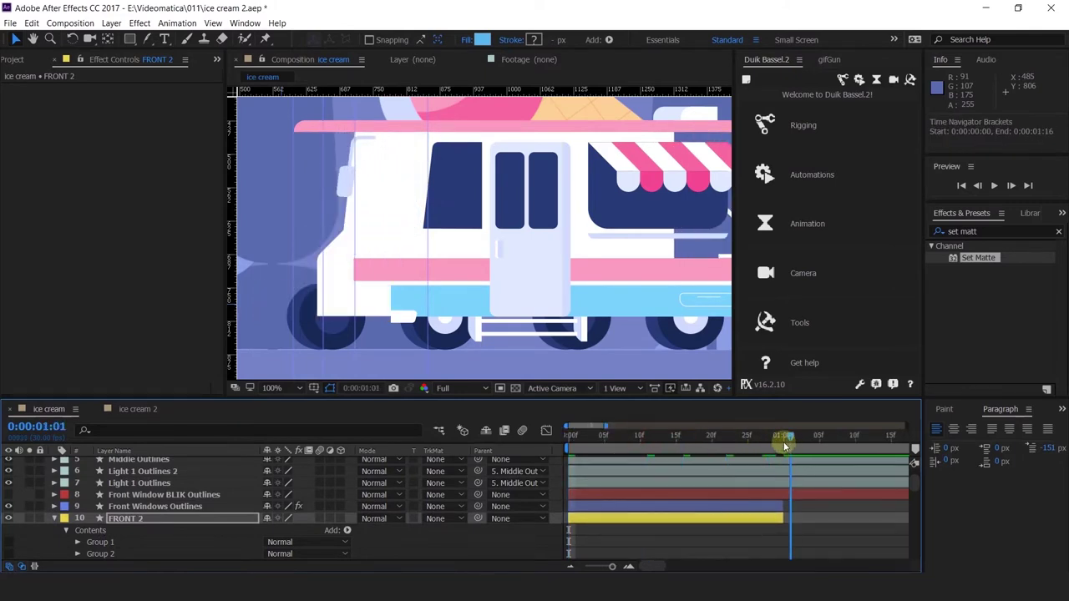
{"action": "left_click", "coordinate": [781, 503]}
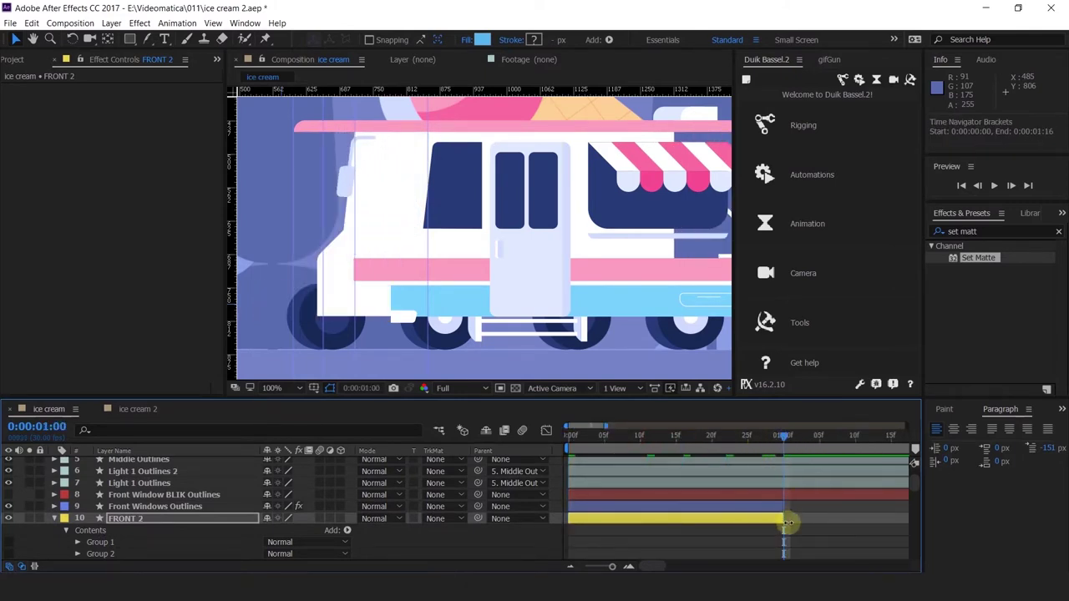
{"action": "left_click_drag", "start_coordinate": [788, 523], "coordinate": [794, 521]}
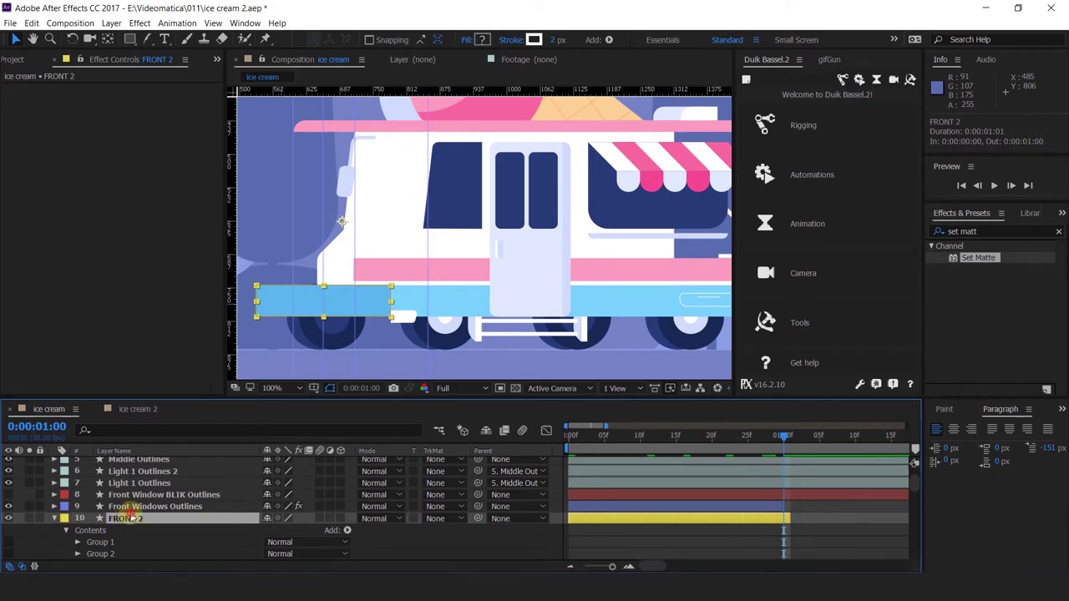
Rename the FRONT 2 layer as FRONT details.
{"action": "key", "text": "Return"}
{"action": "left_click", "coordinate": [162, 518]}
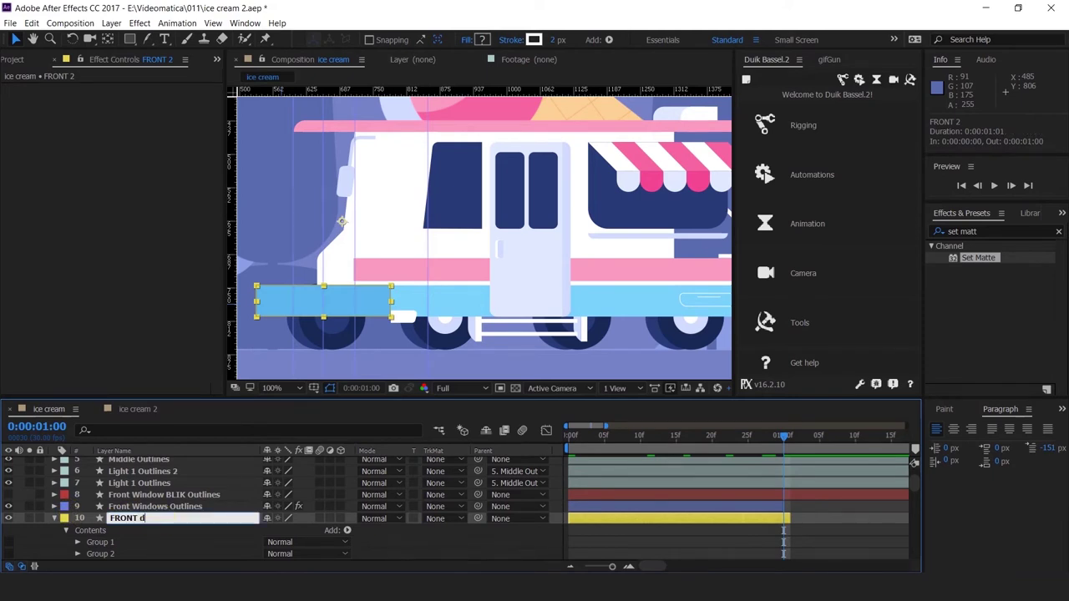
{"action": "type", "text": "details"}
{"action": "key", "text": "Return"}
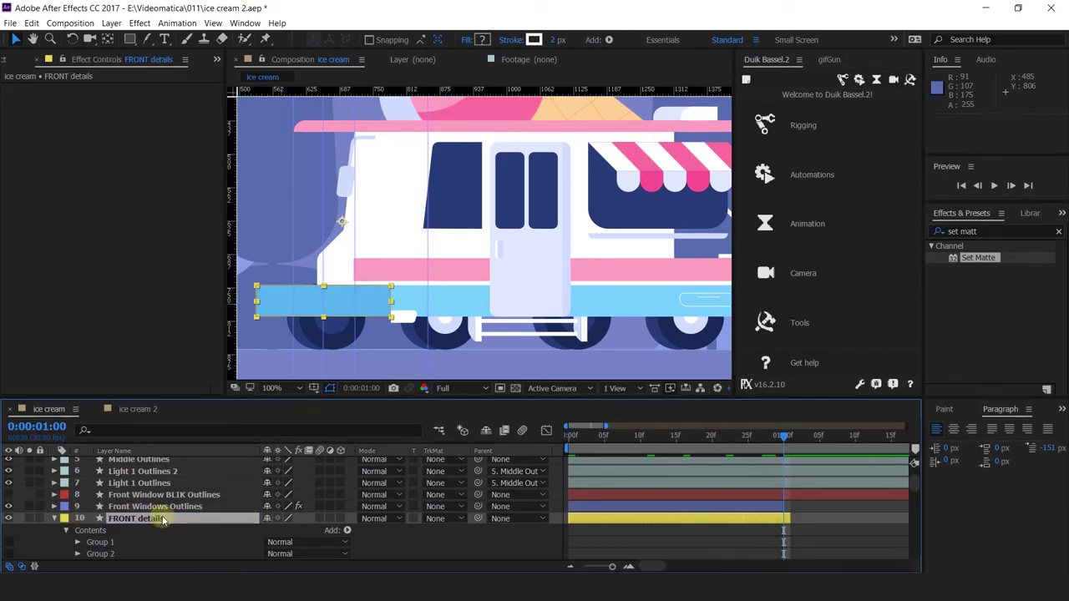
At 0:00:01:00, squeeze Group 9's path horizontally into a thin vertical sliver near the guide at the truck's front edge.
{"action": "scroll", "coordinate": [77, 544], "scroll_direction": "down", "scroll_amount": 5}
{"action": "left_click", "coordinate": [77, 539]}
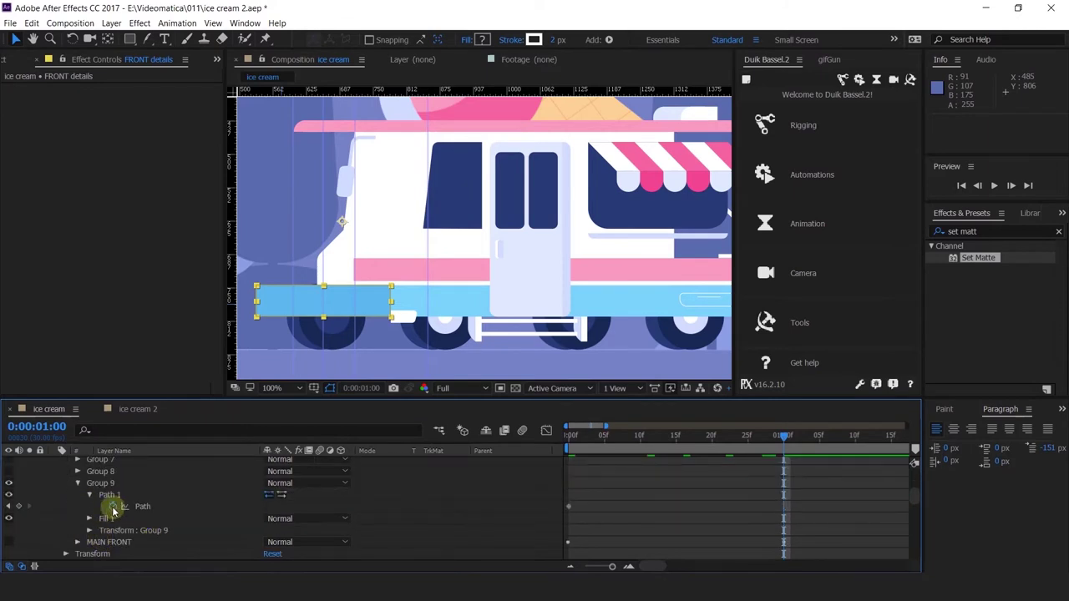
{"action": "left_click", "coordinate": [138, 506]}
{"action": "left_click", "coordinate": [257, 318]}
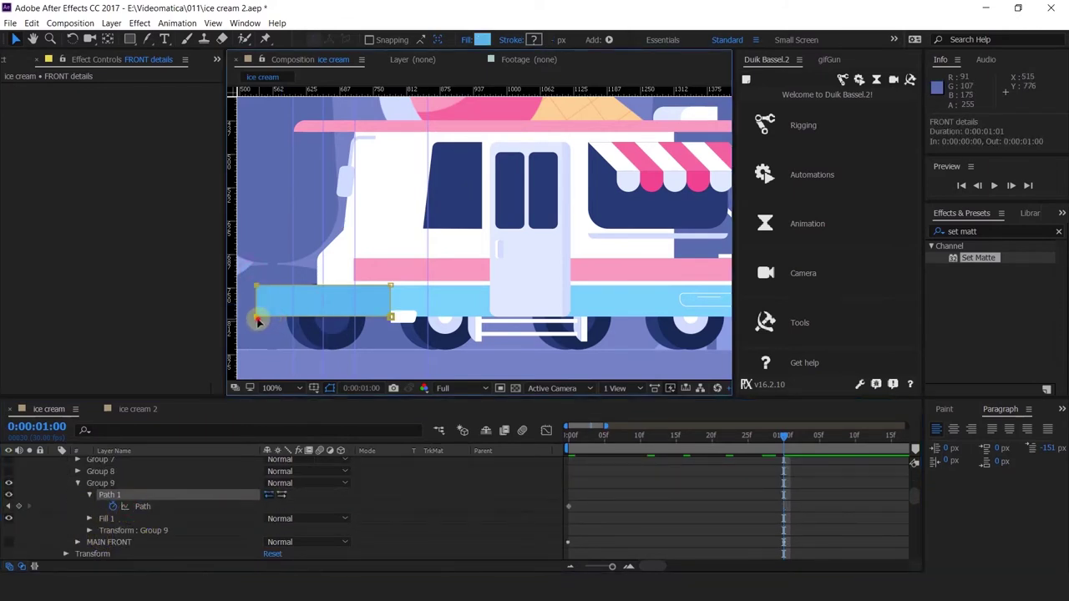
{"action": "left_click", "coordinate": [385, 276]}
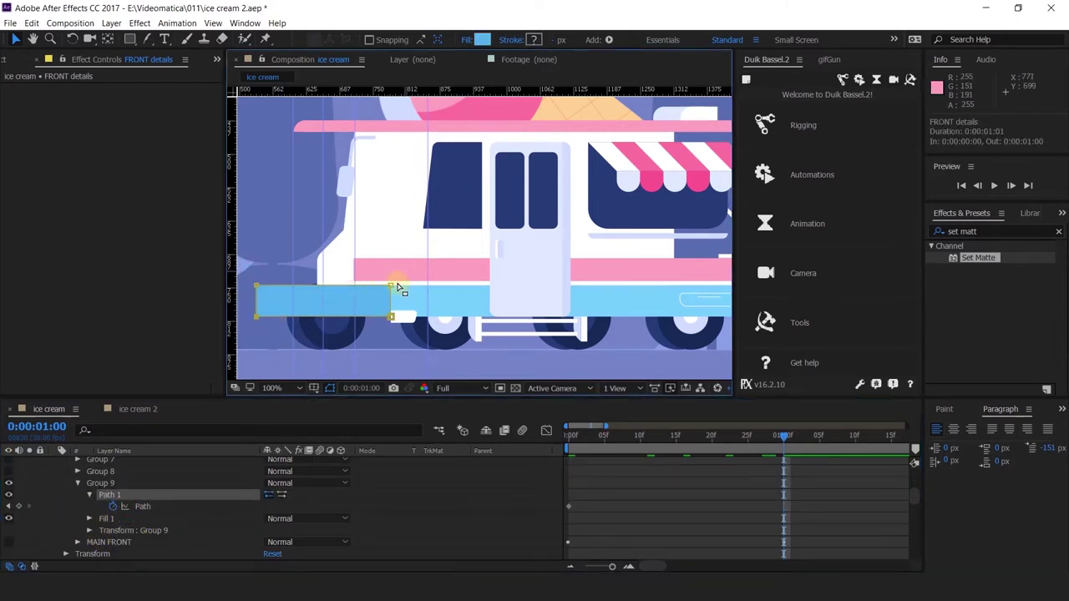
{"action": "double_click", "coordinate": [391, 285]}
{"action": "left_click_drag", "start_coordinate": [391, 300], "coordinate": [328, 318]}
{"action": "scroll", "coordinate": [322, 315], "scroll_direction": "up", "scroll_amount": 6}
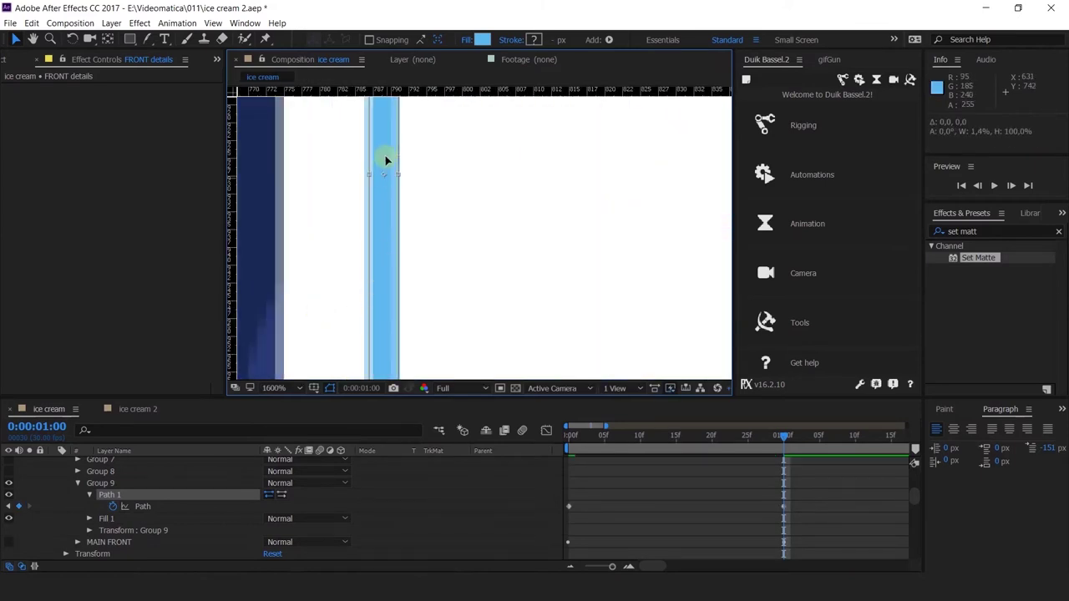
{"action": "left_click_drag", "start_coordinate": [397, 173], "coordinate": [383, 181]}
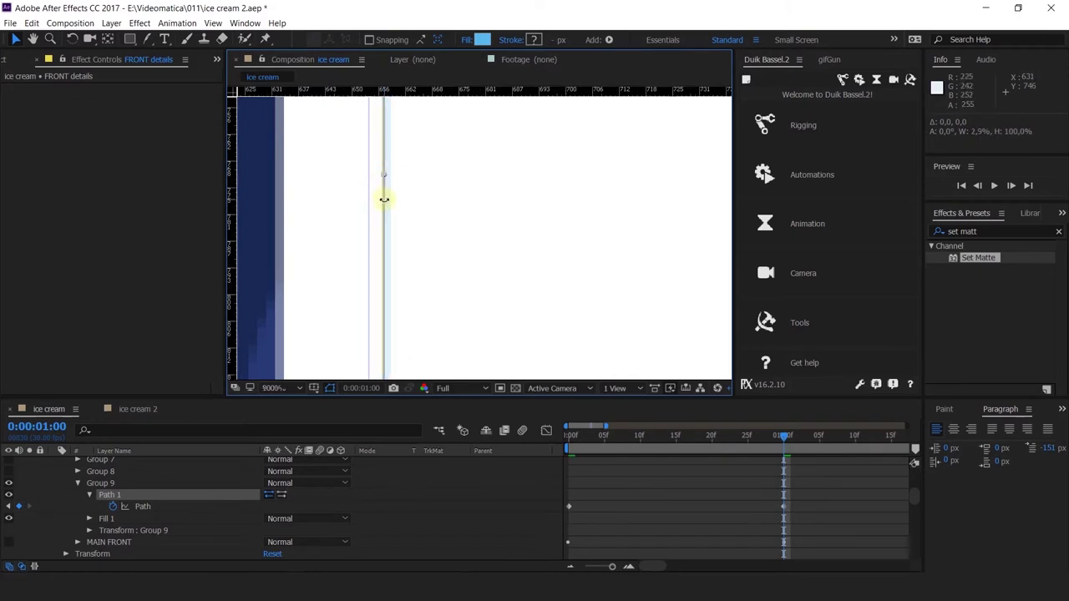
Move Group 9's collapsed path left onto the truck body's front edge at 0:00:01:00.
{"action": "scroll", "coordinate": [383, 194], "scroll_direction": "down", "scroll_amount": 4}
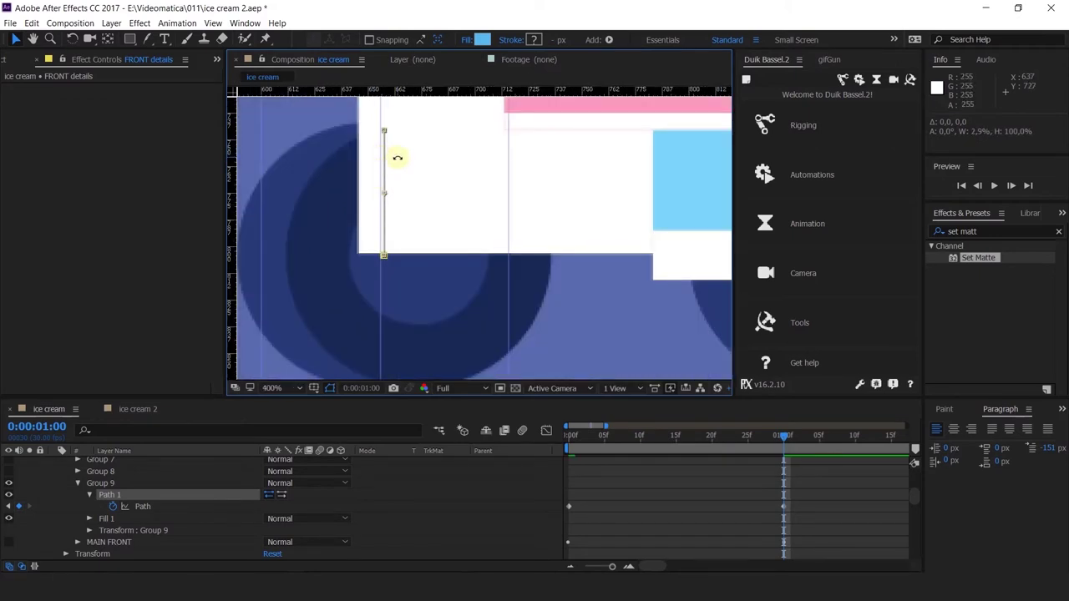
{"action": "key", "text": "Left"}
{"action": "key", "text": "Left"}
{"action": "key", "text": "Left"}
{"action": "key", "text": "Left"}
{"action": "key", "text": "Left"}
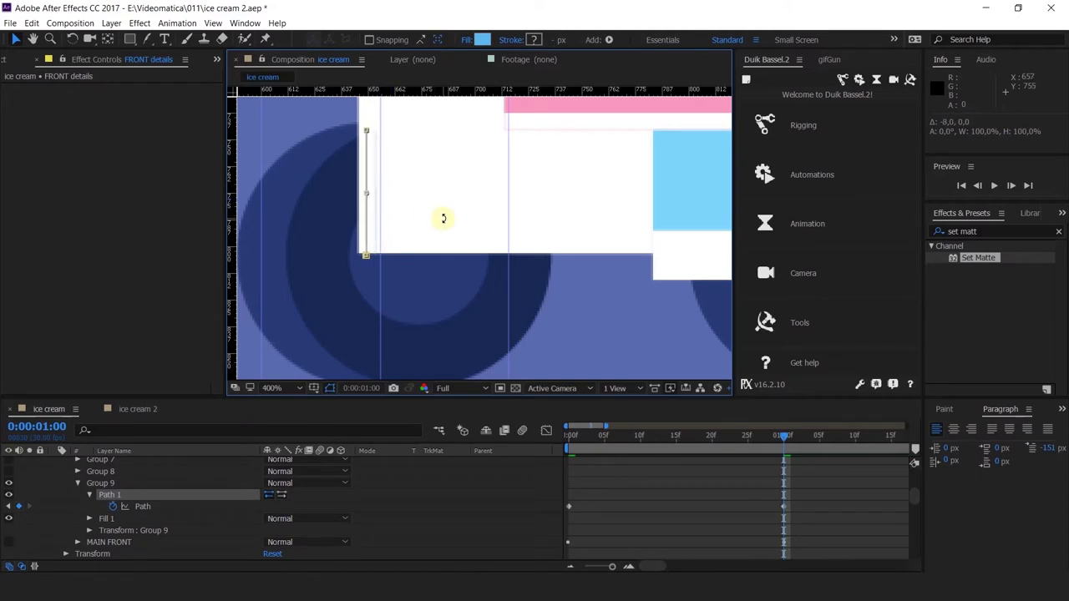
{"action": "key", "text": "Left"}
{"action": "key", "text": "Left"}
{"action": "key", "text": "Left"}
{"action": "scroll", "coordinate": [356, 232], "scroll_direction": "up", "scroll_amount": 2}
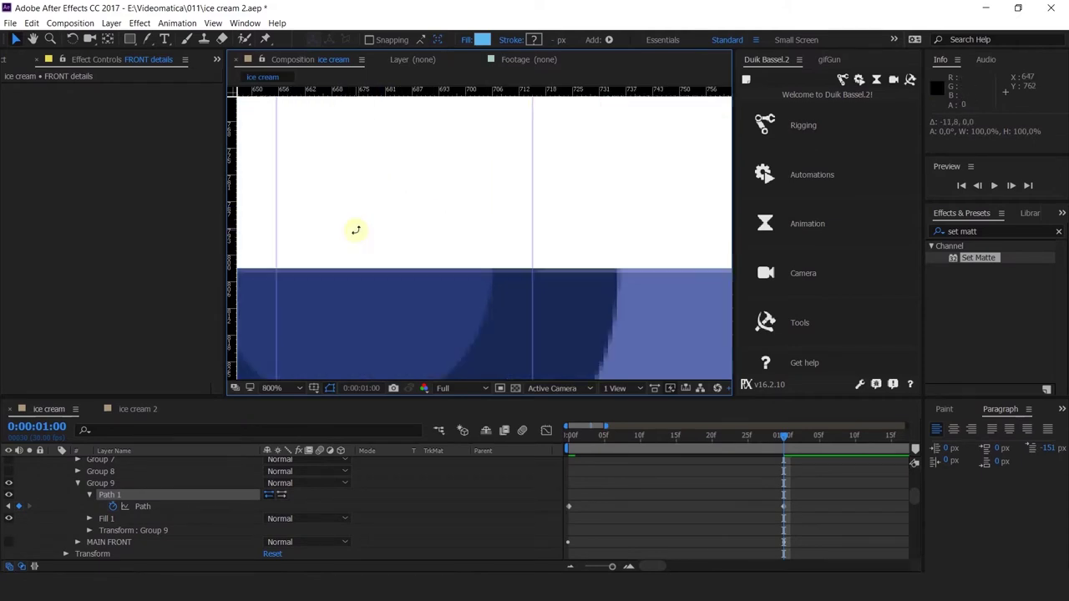
{"action": "scroll", "coordinate": [354, 235], "scroll_direction": "down", "scroll_amount": 1}
{"action": "left_click_drag", "start_coordinate": [303, 209], "coordinate": [358, 222]}
{"action": "scroll", "coordinate": [344, 221], "scroll_direction": "up", "scroll_amount": 1}
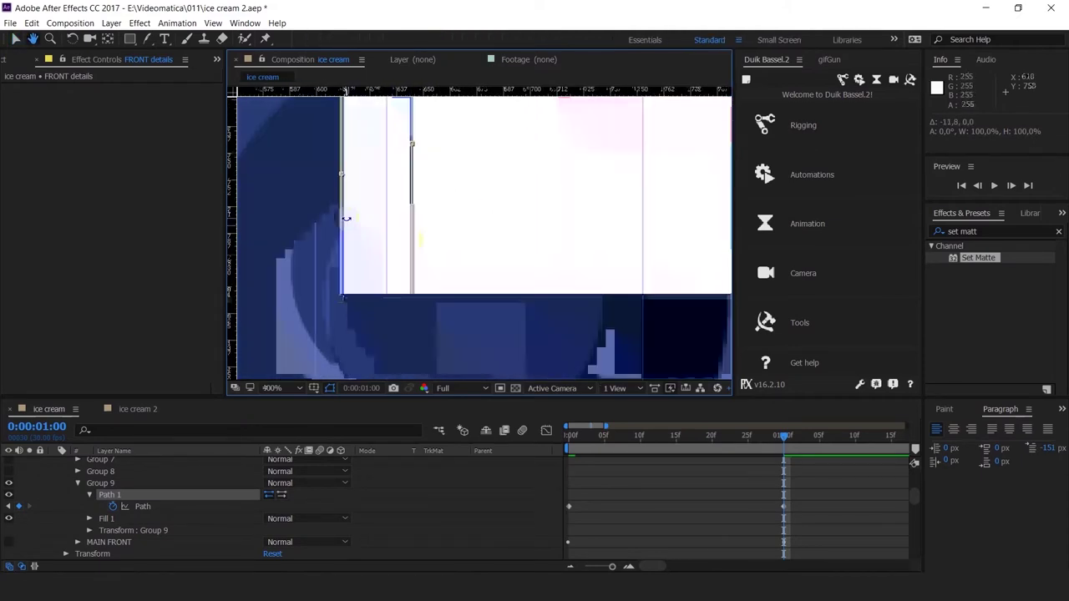
{"action": "scroll", "coordinate": [380, 226], "scroll_direction": "down", "scroll_amount": 6}
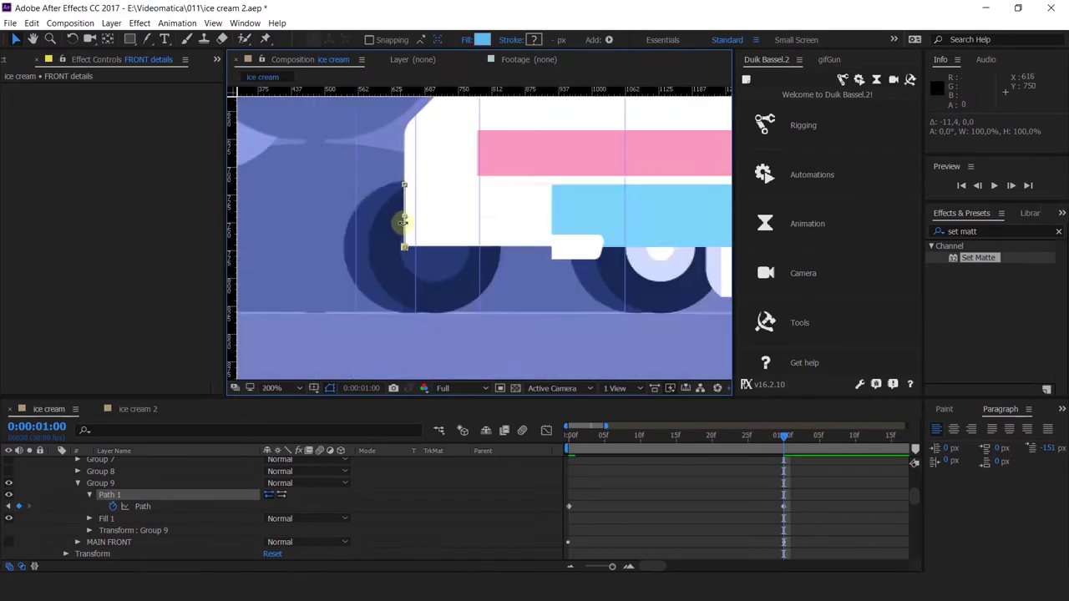
Preview the animation of the truck front's lower blue panel.
{"action": "key", "text": "space"}
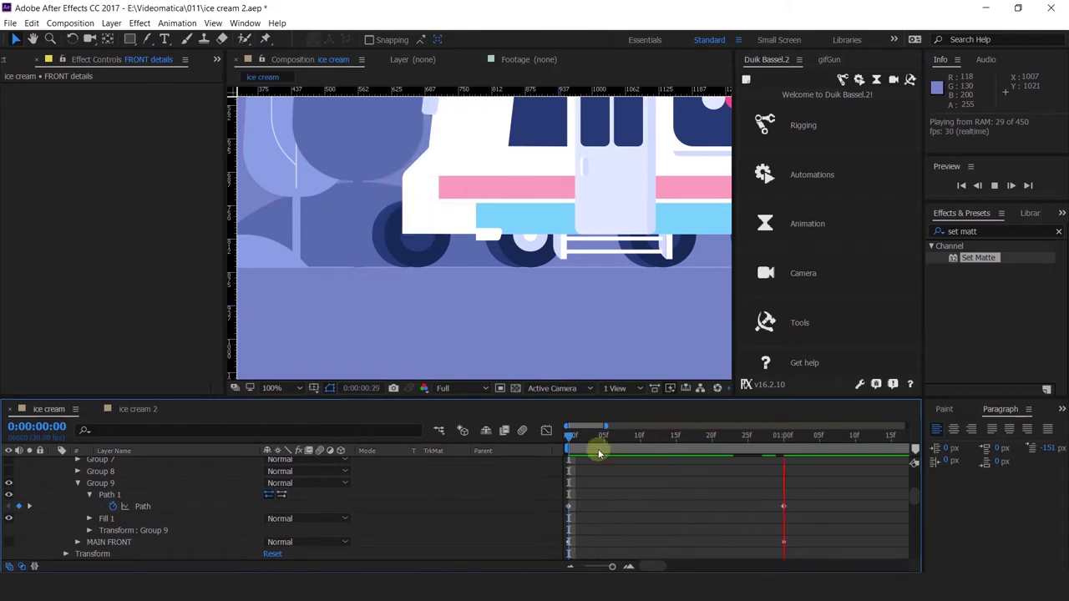
{"action": "left_click", "coordinate": [521, 431]}
{"action": "left_click_drag", "start_coordinate": [520, 293], "coordinate": [482, 350]}
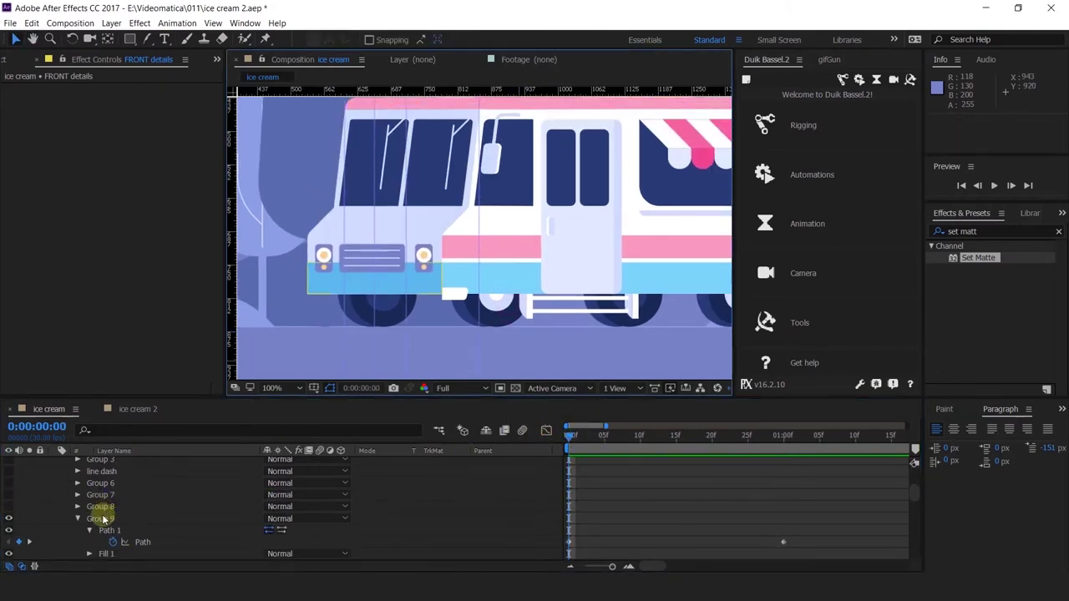
Show Group 8 and keyframe its Path at 0:00:00:00 and 0:00:01:00.
{"action": "scroll", "coordinate": [103, 509], "scroll_direction": "up", "scroll_amount": 2}
{"action": "left_click", "coordinate": [102, 507]}
{"action": "left_click", "coordinate": [9, 507]}
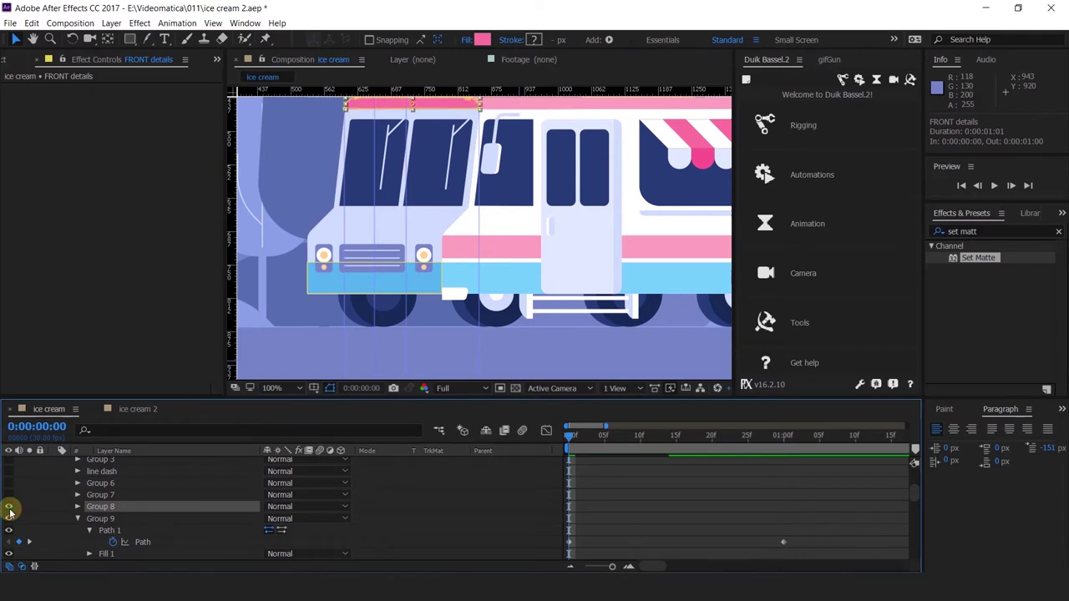
{"action": "left_click", "coordinate": [78, 507]}
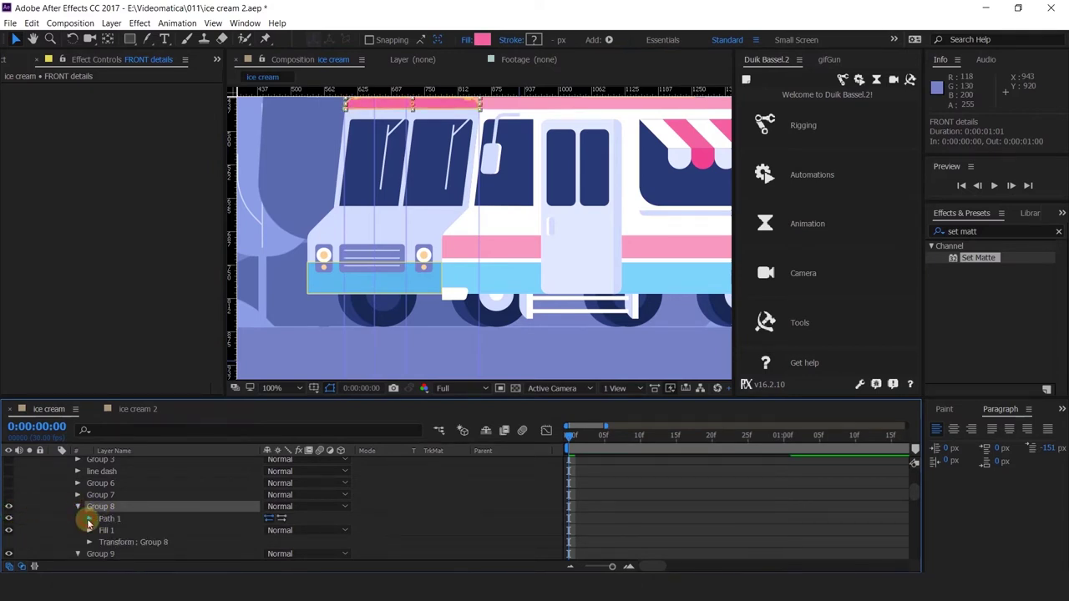
{"action": "left_click", "coordinate": [89, 520]}
{"action": "scroll", "coordinate": [751, 435], "scroll_direction": "down", "scroll_amount": 2}
{"action": "left_click", "coordinate": [791, 437]}
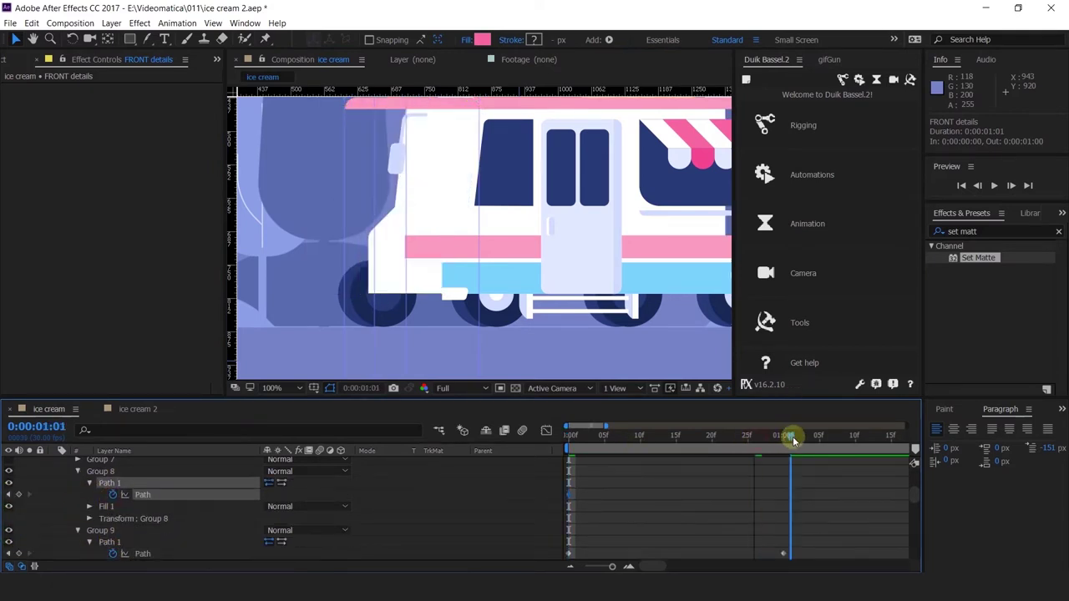
{"action": "left_click", "coordinate": [18, 495]}
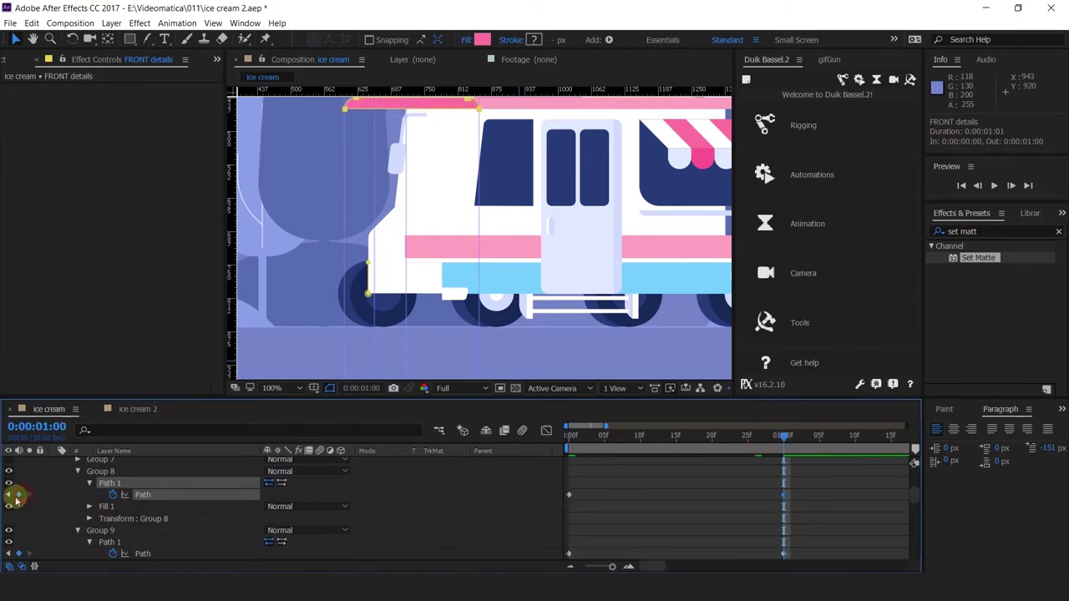
{"action": "key", "text": "Home"}
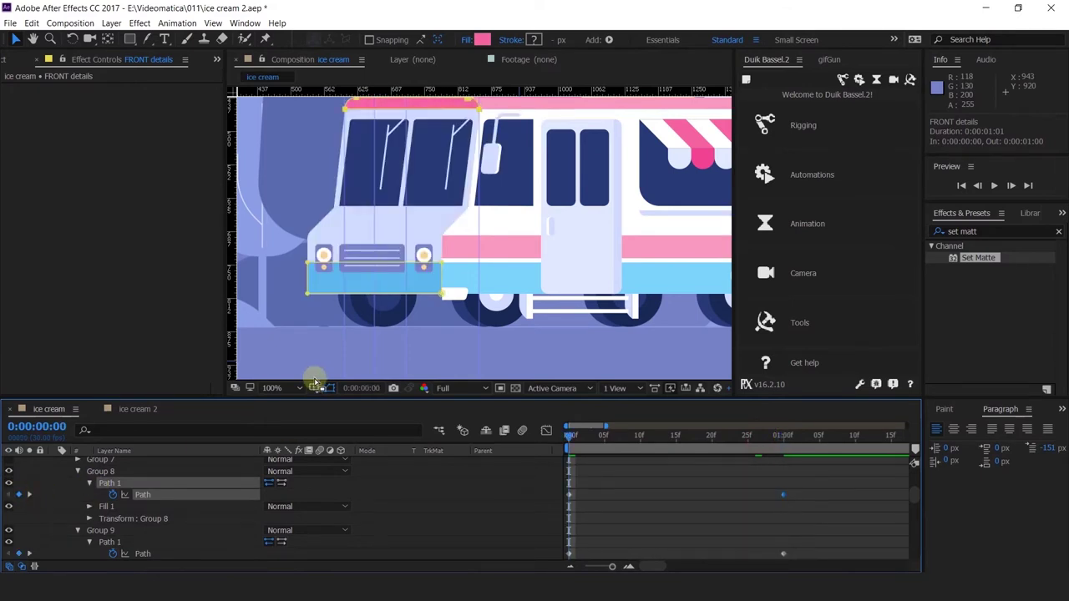
{"action": "left_click", "coordinate": [27, 499]}
Try to narrow Group 8's pink roof shape symmetrically toward its centre at 0:00:01:00.
{"action": "scroll", "coordinate": [468, 209], "scroll_direction": "up", "scroll_amount": 3}
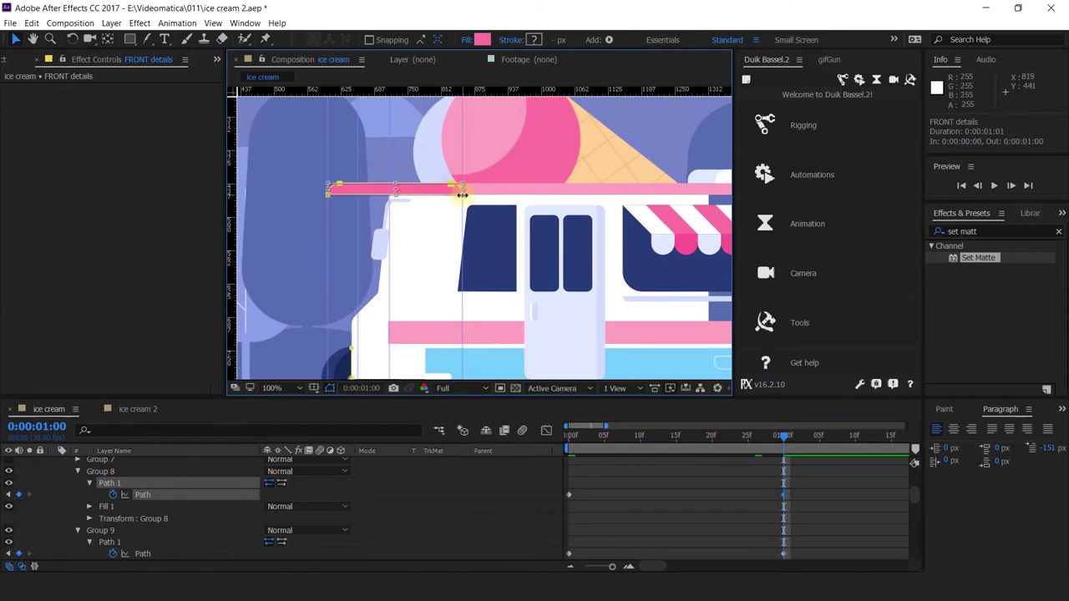
{"action": "left_click_drag", "start_coordinate": [461, 189], "coordinate": [394, 210]}
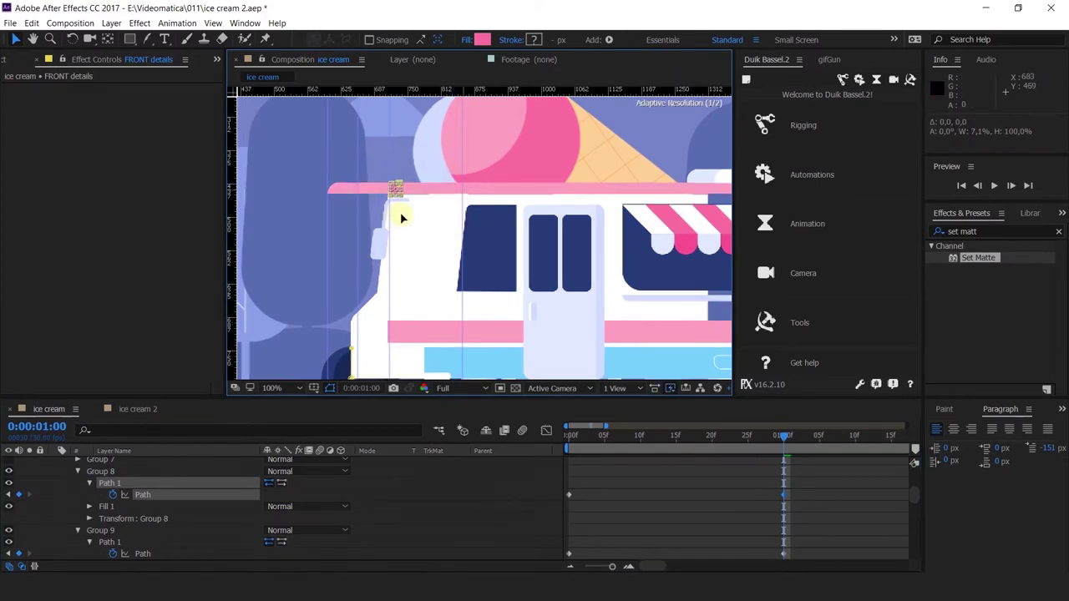
{"action": "scroll", "coordinate": [400, 212], "scroll_direction": "up", "scroll_amount": 2}
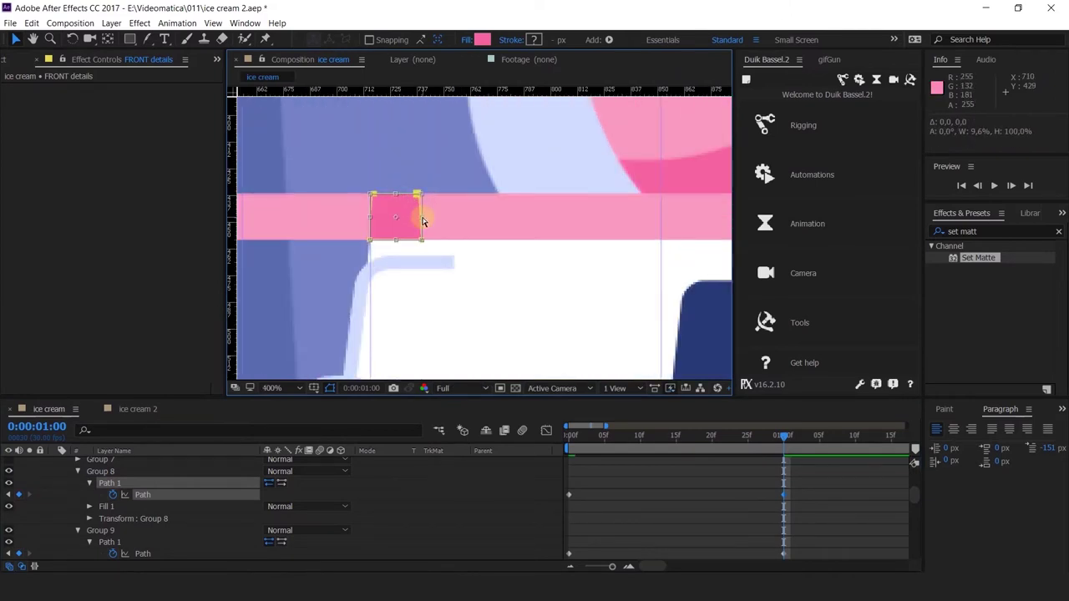
{"action": "key", "text": "ctrl+z"}
Collapse Group 8's roof path at 0:00:01:00 into a vertical line on the guide at the cab's upper front corner.
{"action": "scroll", "coordinate": [487, 205], "scroll_direction": "down", "scroll_amount": 3}
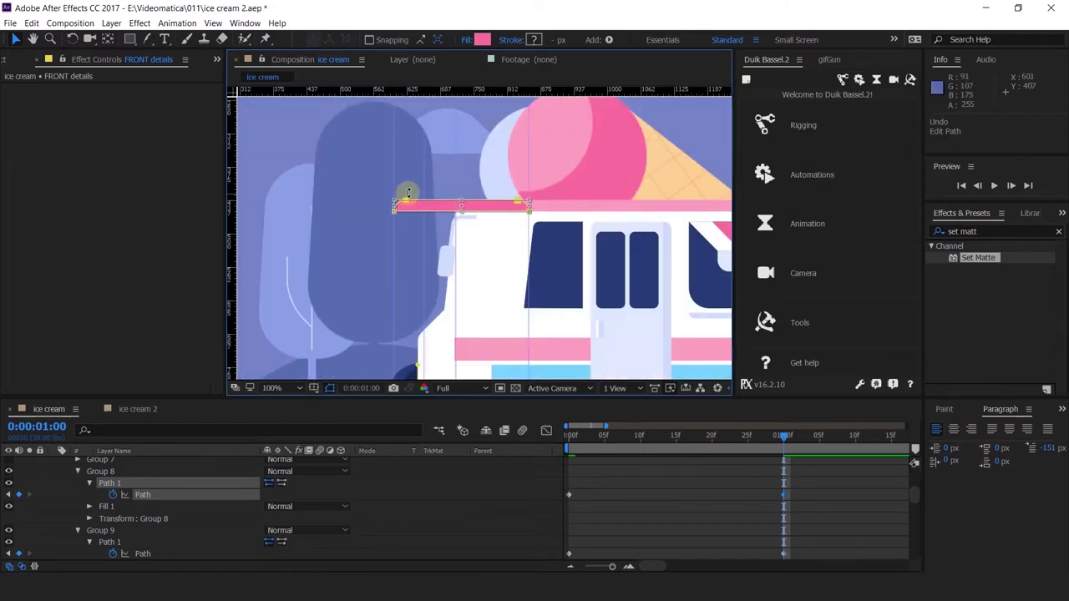
{"action": "left_click_drag", "start_coordinate": [410, 193], "coordinate": [453, 209]}
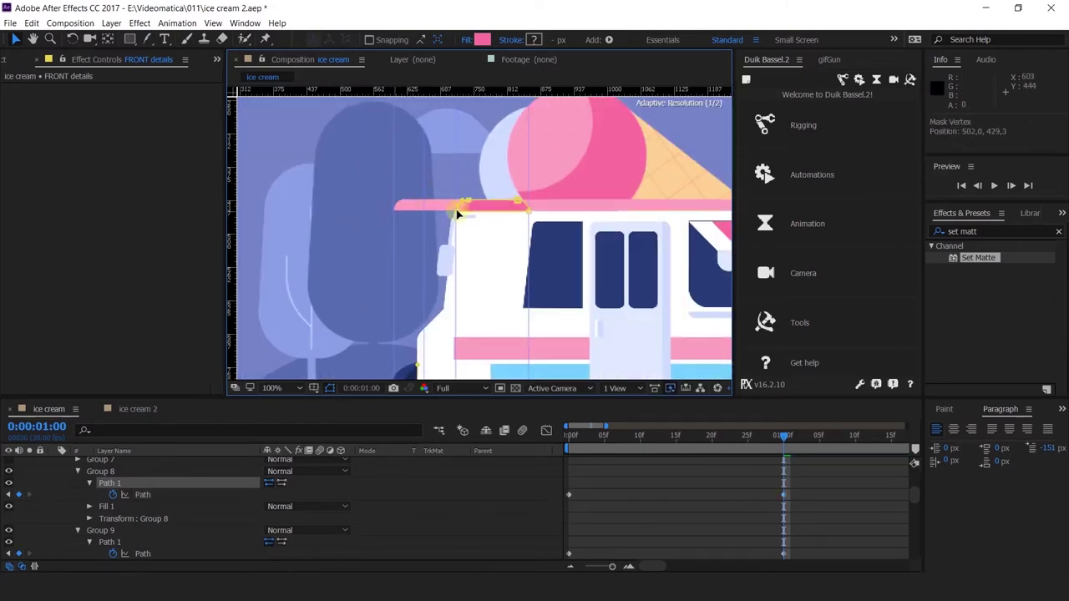
{"action": "scroll", "coordinate": [458, 212], "scroll_direction": "up", "scroll_amount": 3}
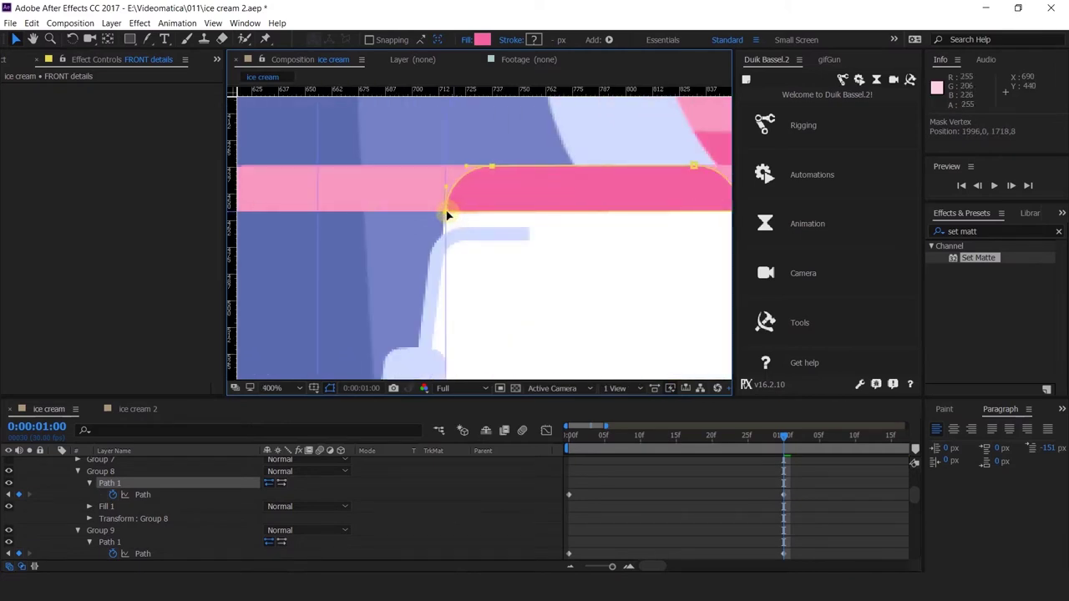
{"action": "scroll", "coordinate": [538, 204], "scroll_direction": "down", "scroll_amount": 2}
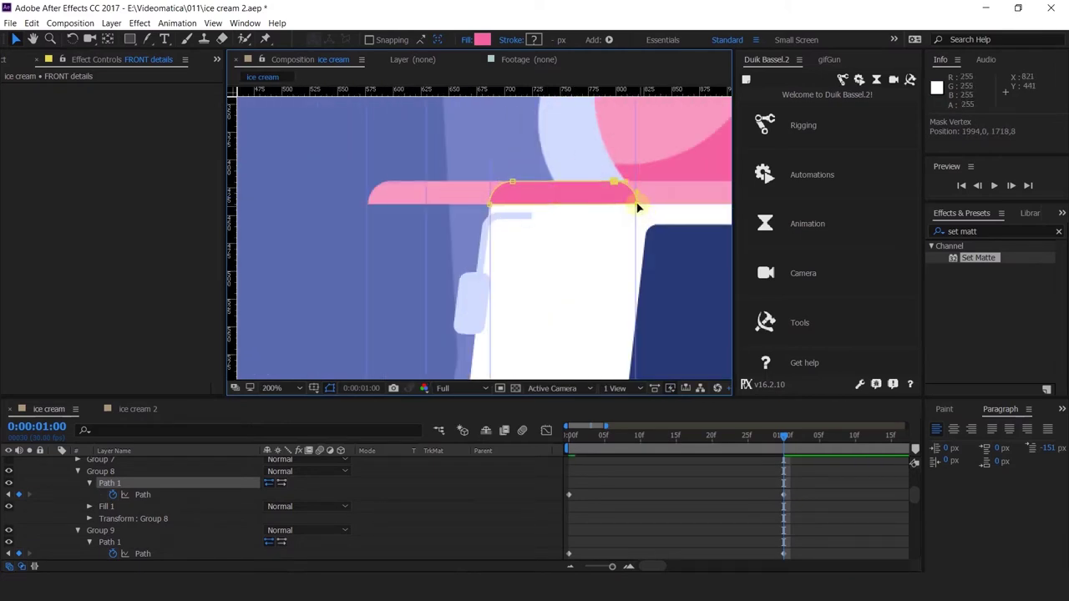
{"action": "scroll", "coordinate": [540, 194], "scroll_direction": "up", "scroll_amount": 2}
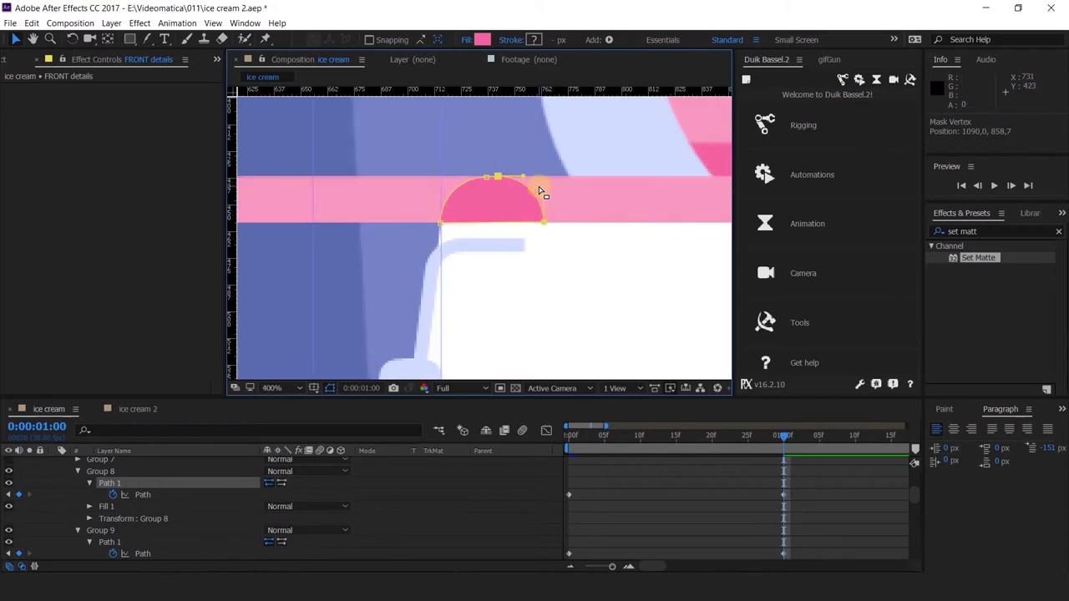
{"action": "left_click_drag", "start_coordinate": [572, 153], "coordinate": [414, 238]}
{"action": "left_click_drag", "start_coordinate": [543, 200], "coordinate": [443, 216]}
{"action": "key", "text": "ctrl+z"}
{"action": "key", "text": "ctrl+z"}
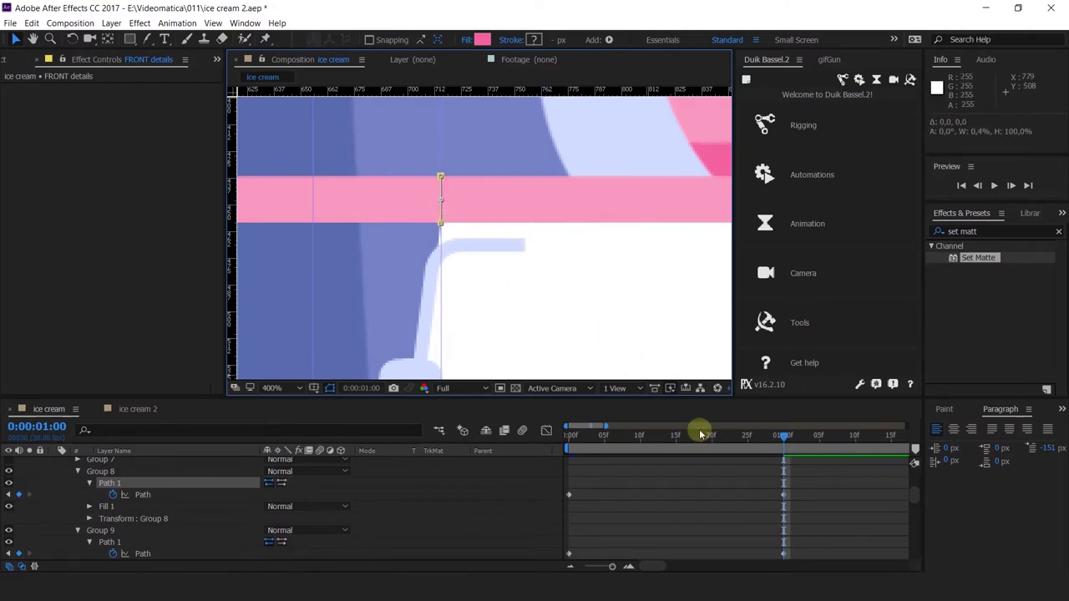
Play and scrub the animation to check how the pink roof section narrows as the truck turns.
{"action": "left_click_drag", "start_coordinate": [754, 435], "coordinate": [504, 444]}
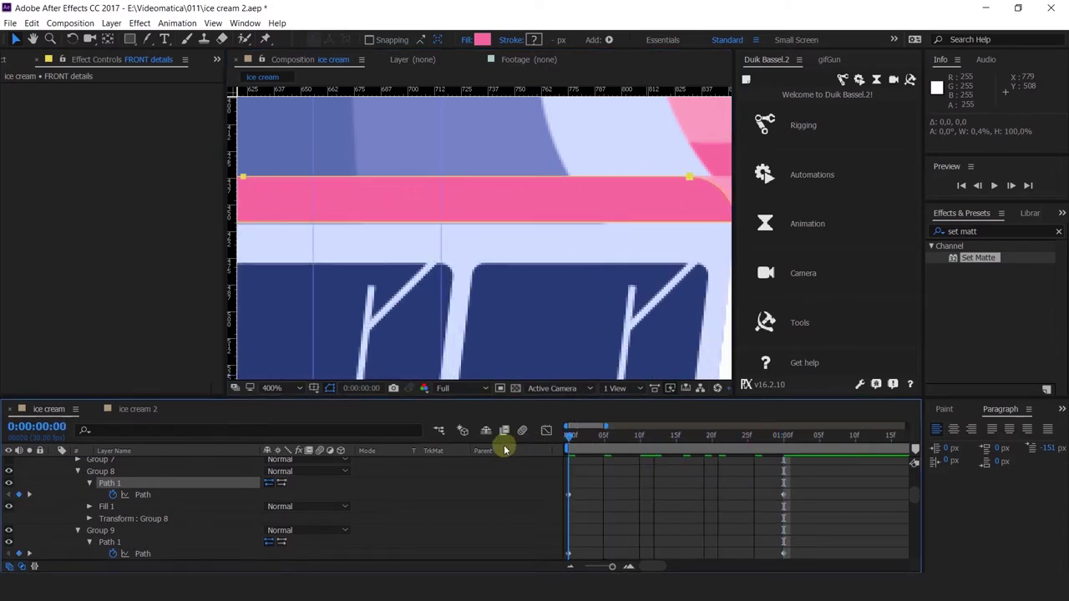
{"action": "scroll", "coordinate": [531, 270], "scroll_direction": "down", "scroll_amount": 1}
{"action": "key", "text": "space"}
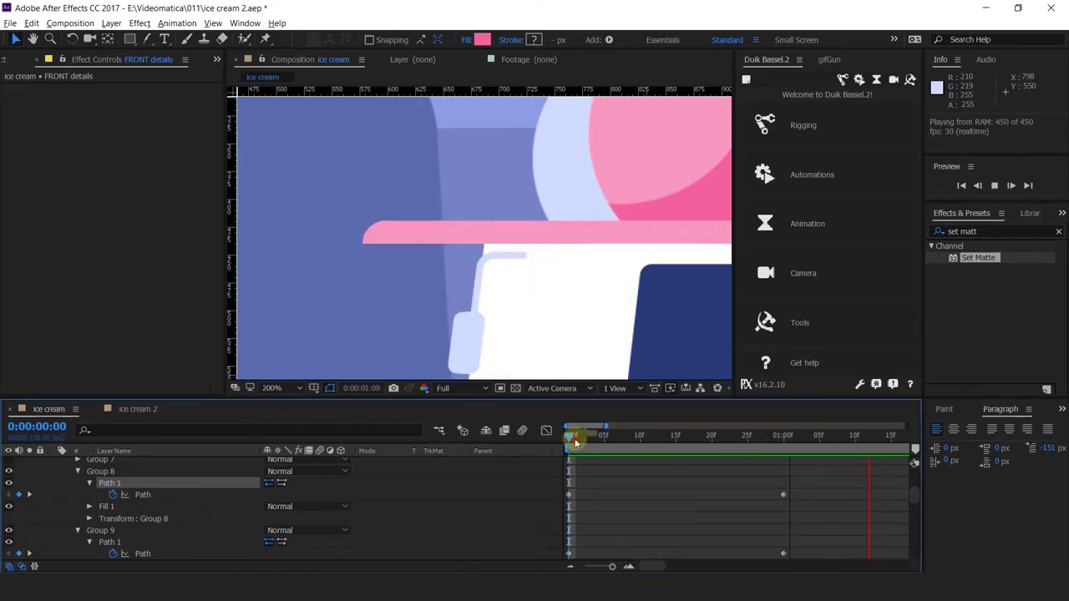
{"action": "key", "text": "space"}
{"action": "scroll", "coordinate": [539, 303], "scroll_direction": "down", "scroll_amount": 1}
{"action": "left_click_drag", "start_coordinate": [538, 302], "coordinate": [446, 215]}
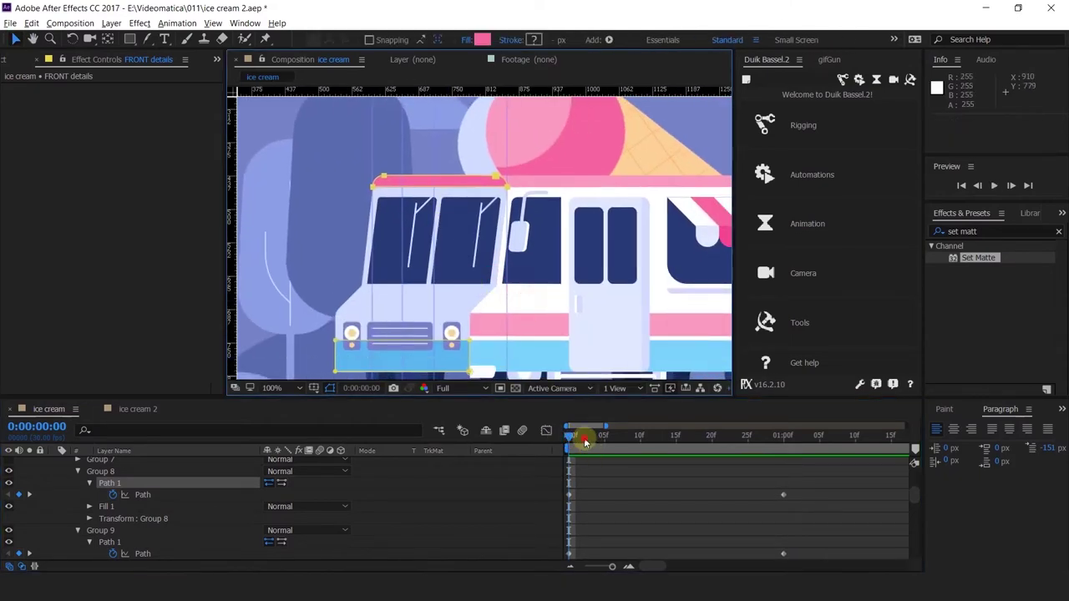
{"action": "left_click_drag", "start_coordinate": [584, 441], "coordinate": [681, 442]}
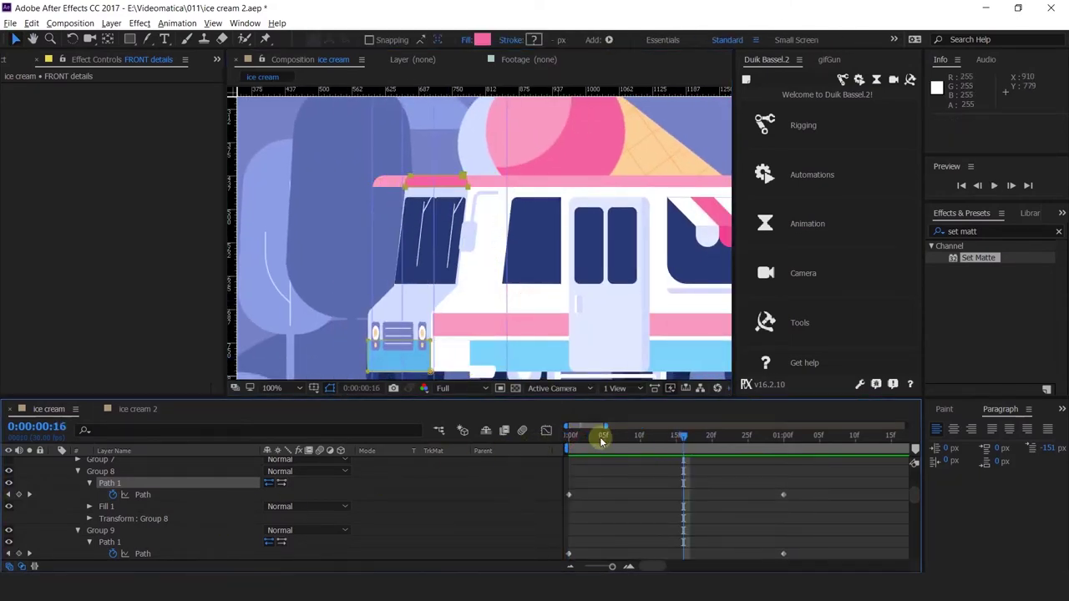
{"action": "left_click_drag", "start_coordinate": [601, 441], "coordinate": [489, 436]}
Show Group 7, set a starting Path keyframe at 0:00:00:00 and go to 0:00:01:00.
{"action": "scroll", "coordinate": [116, 514], "scroll_direction": "up", "scroll_amount": 1}
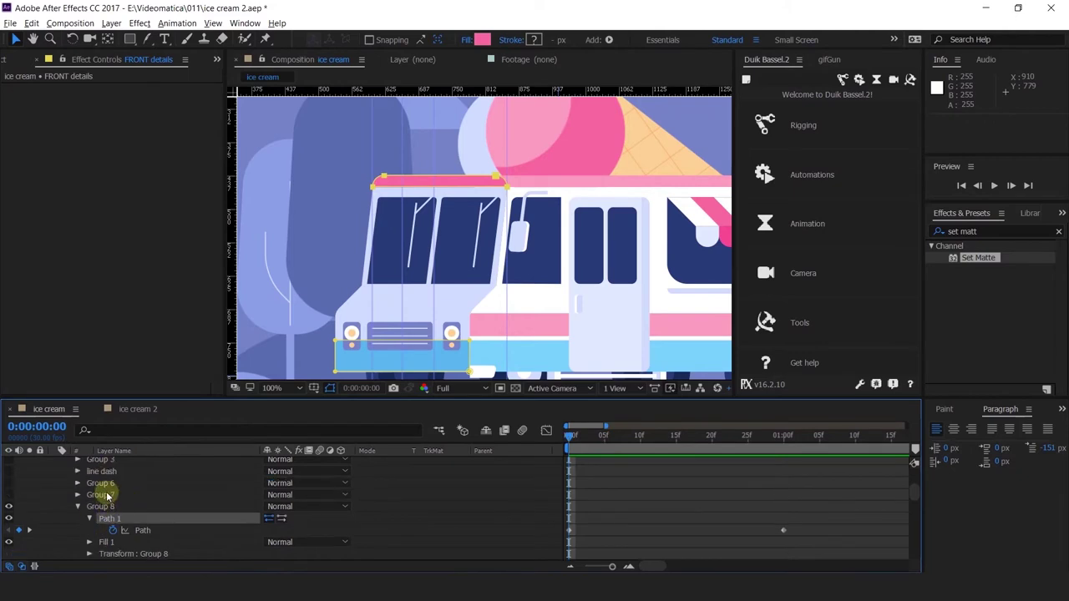
{"action": "left_click", "coordinate": [107, 496]}
{"action": "left_click", "coordinate": [9, 496]}
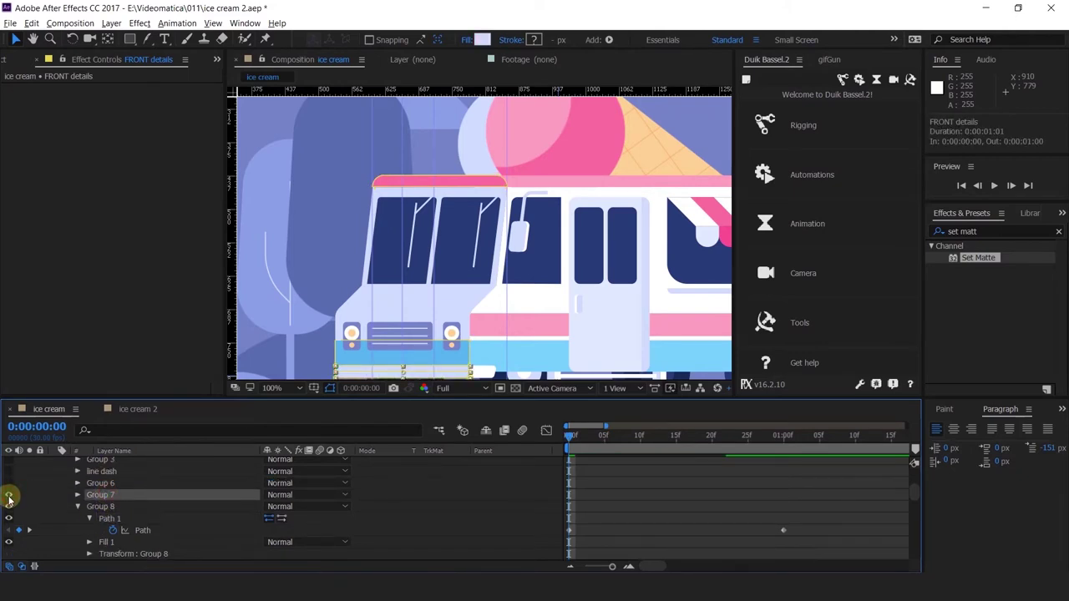
{"action": "left_click", "coordinate": [58, 502]}
{"action": "left_click", "coordinate": [76, 497]}
{"action": "left_click", "coordinate": [107, 511]}
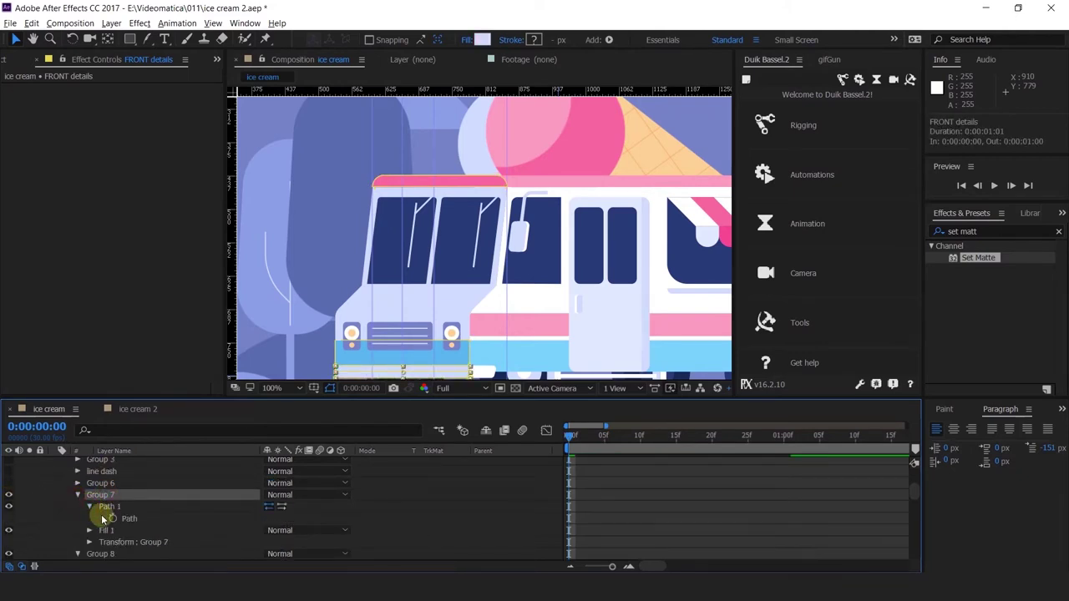
{"action": "scroll", "coordinate": [807, 454], "scroll_direction": "down", "scroll_amount": 2}
{"action": "left_click", "coordinate": [782, 436]}
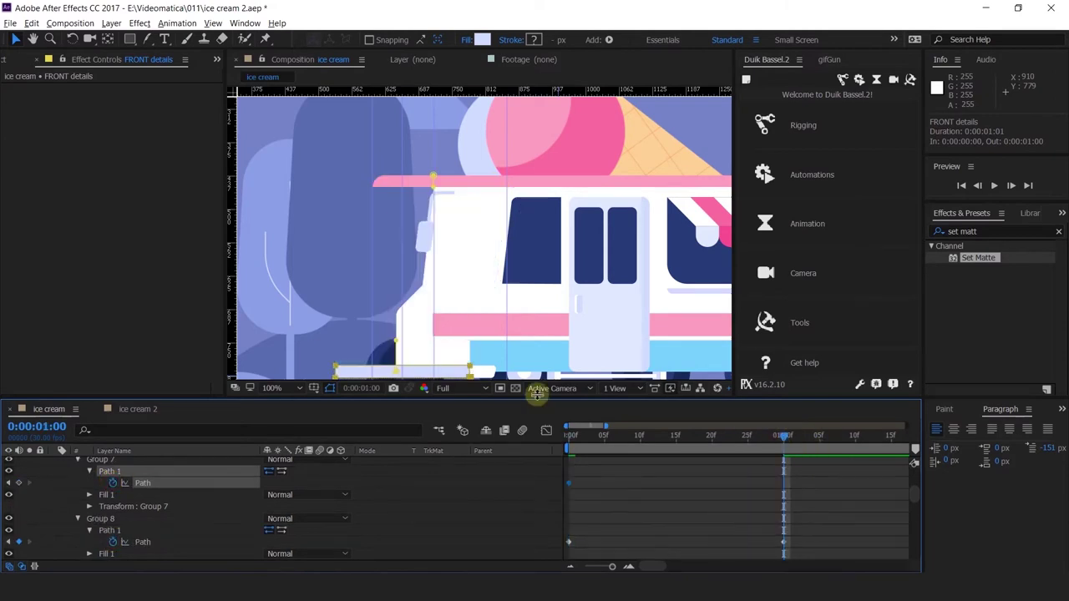
Move the left vertices of Group 7's bumper path to the truck body's front edge at 0:00:01:00.
{"action": "scroll", "coordinate": [382, 317], "scroll_direction": "down", "scroll_amount": 2}
{"action": "scroll", "coordinate": [443, 306], "scroll_direction": "up", "scroll_amount": 4}
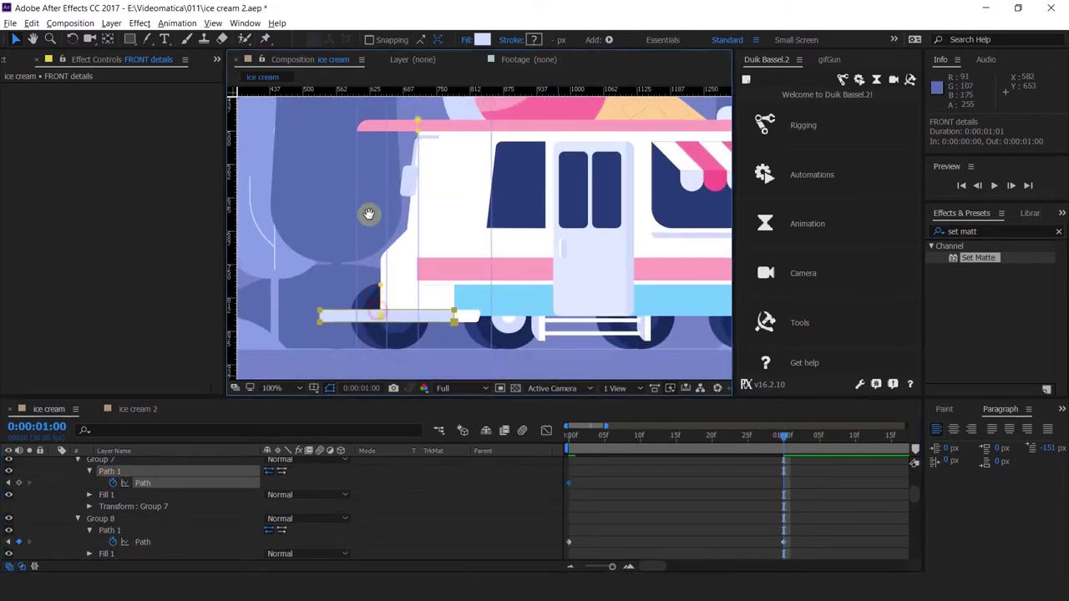
{"action": "left_click_drag", "start_coordinate": [519, 234], "coordinate": [572, 219]}
{"action": "left_click_drag", "start_coordinate": [348, 226], "coordinate": [491, 261]}
{"action": "scroll", "coordinate": [489, 261], "scroll_direction": "up", "scroll_amount": 3}
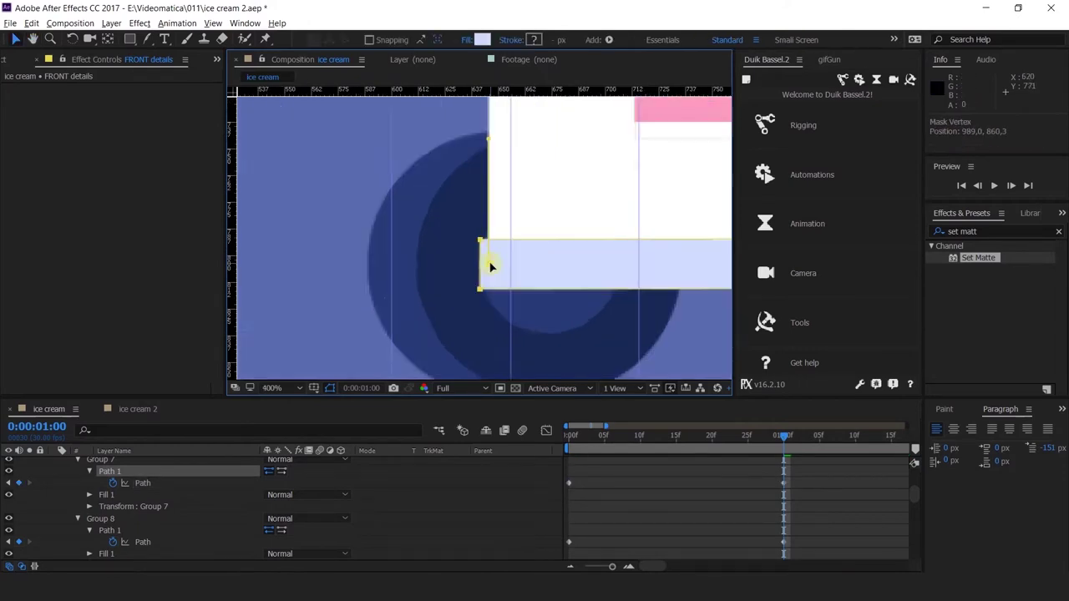
{"action": "mouse_move", "coordinate": [471, 218]}
{"action": "left_mouse_down"}
{"action": "mouse_move", "coordinate": [482, 226]}
{"action": "mouse_move", "coordinate": [489, 216]}
{"action": "left_mouse_up"}
Move the bumper path's right vertices onto its left ones, collapsing it into a vertical line at the truck's front edge.
{"action": "scroll", "coordinate": [492, 222], "scroll_direction": "down", "scroll_amount": 1}
{"action": "left_click_drag", "start_coordinate": [629, 251], "coordinate": [522, 326]}
{"action": "left_click_drag", "start_coordinate": [515, 285], "coordinate": [470, 244]}
{"action": "key", "text": "v"}
{"action": "left_click_drag", "start_coordinate": [604, 247], "coordinate": [323, 297]}
{"action": "scroll", "coordinate": [342, 304], "scroll_direction": "up", "scroll_amount": 2}
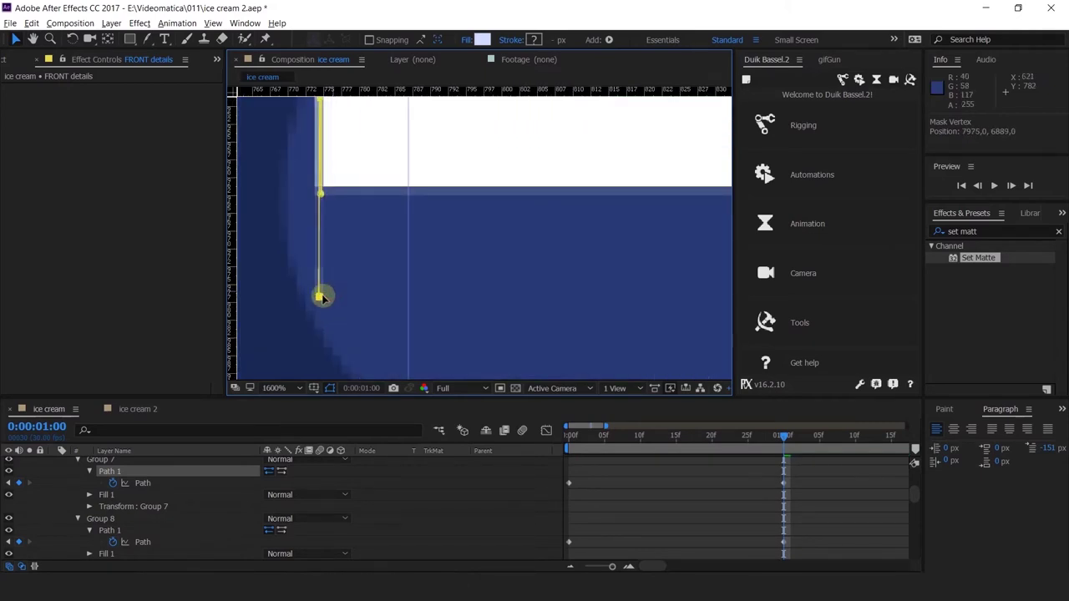
{"action": "right_click", "coordinate": [322, 296]}
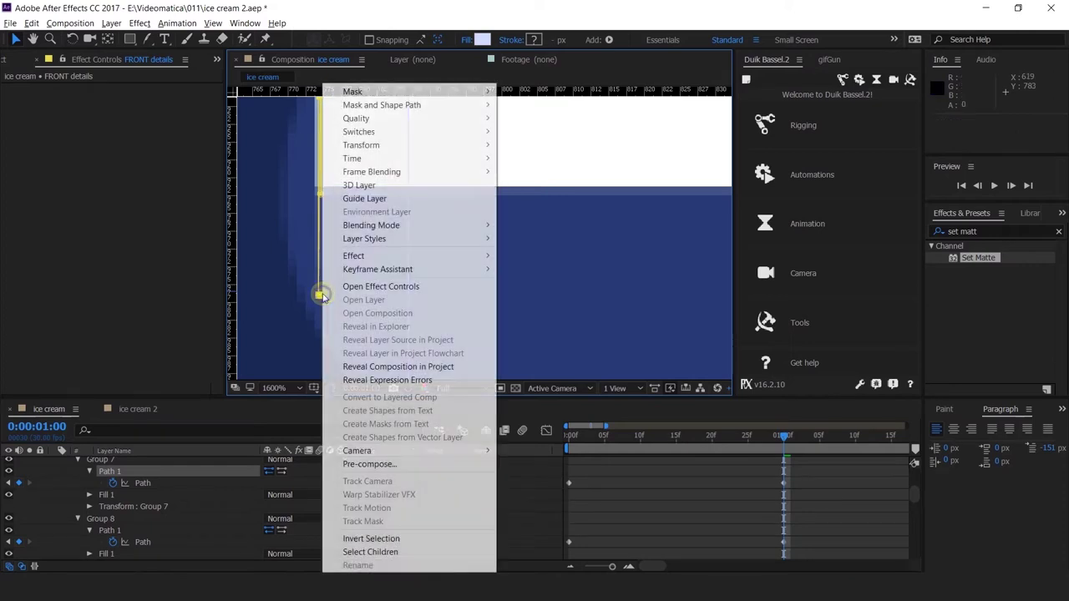
{"action": "left_click", "coordinate": [709, 506]}
{"action": "key", "text": "ctrl+z"}
{"action": "scroll", "coordinate": [401, 284], "scroll_direction": "down", "scroll_amount": 1}
{"action": "scroll", "coordinate": [397, 287], "scroll_direction": "down", "scroll_amount": 1}
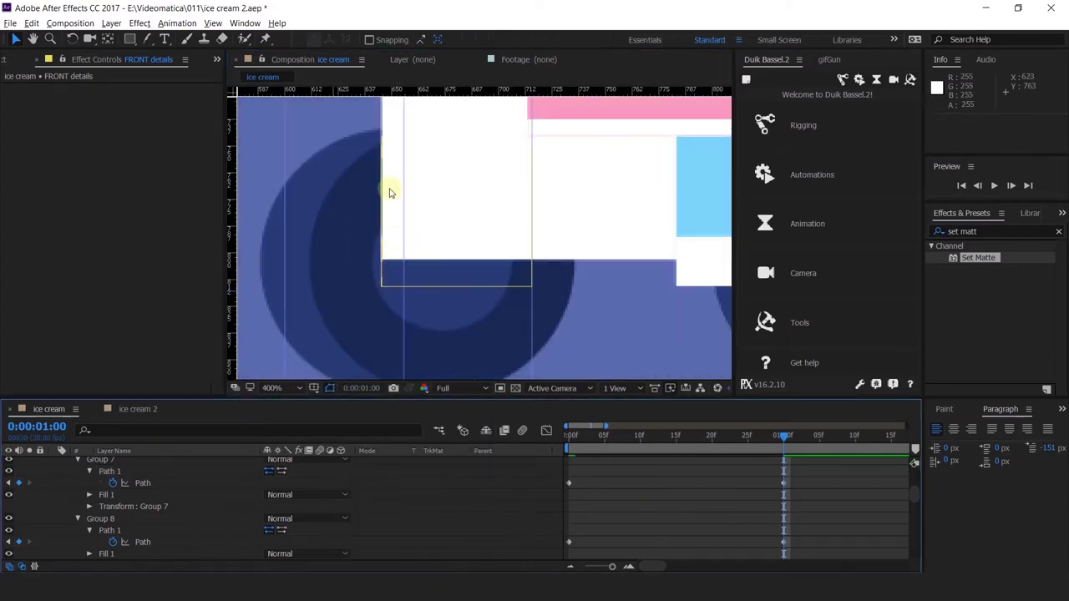
{"action": "scroll", "coordinate": [517, 282], "scroll_direction": "down", "scroll_amount": 2}
{"action": "scroll", "coordinate": [516, 282], "scroll_direction": "down", "scroll_amount": 1}
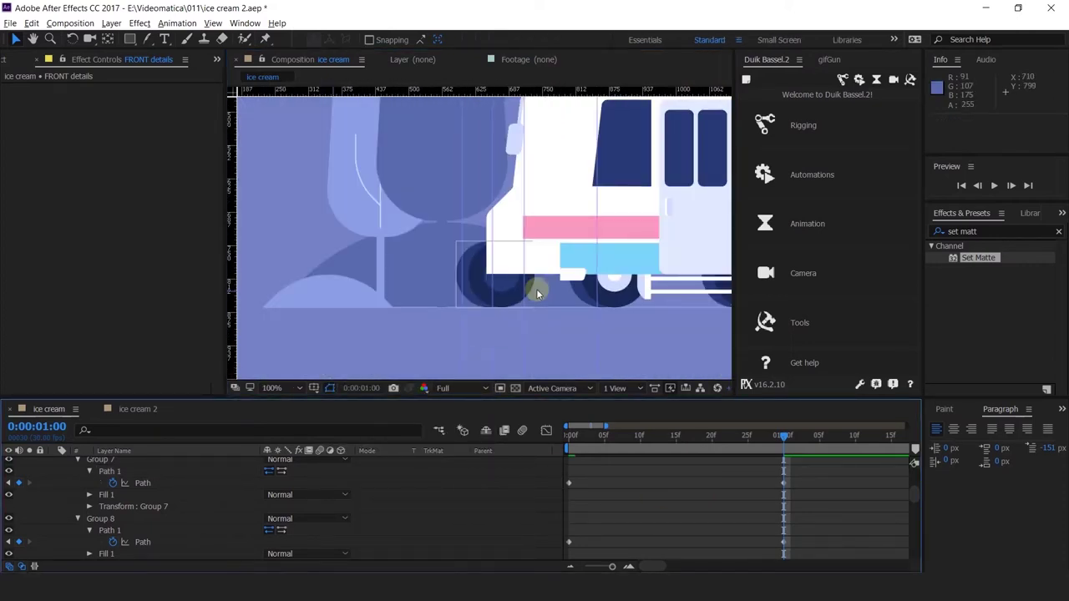
Go to 0:00:00:00, show Group 6 of FRONT details and set a starting Path keyframe for it.
{"action": "left_click", "coordinate": [571, 273]}
{"action": "scroll", "coordinate": [184, 501], "scroll_direction": "up", "scroll_amount": 2}
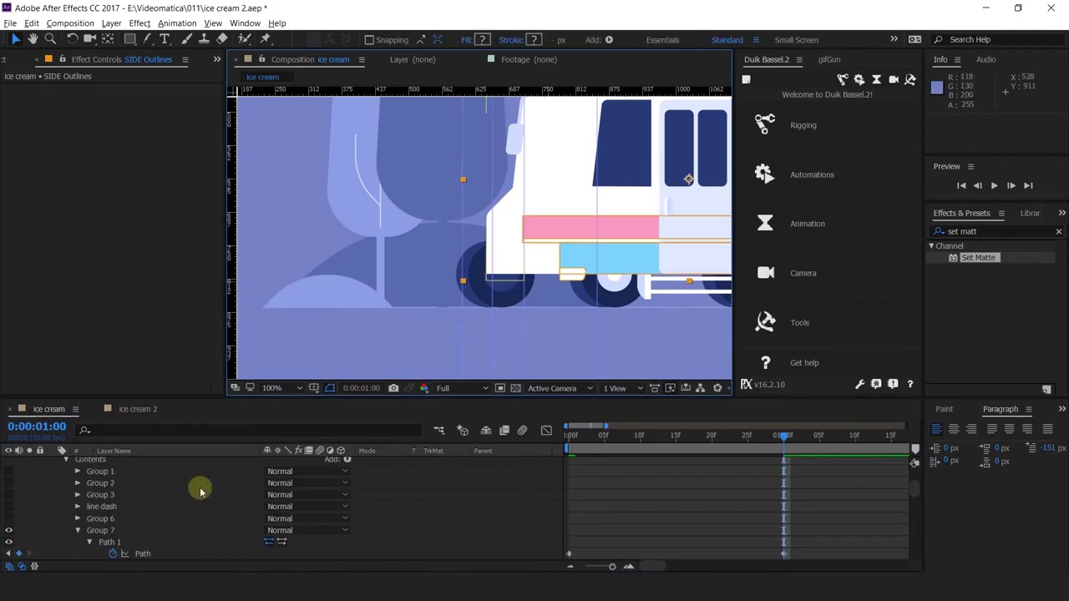
{"action": "left_click_drag", "start_coordinate": [727, 454], "coordinate": [563, 458]}
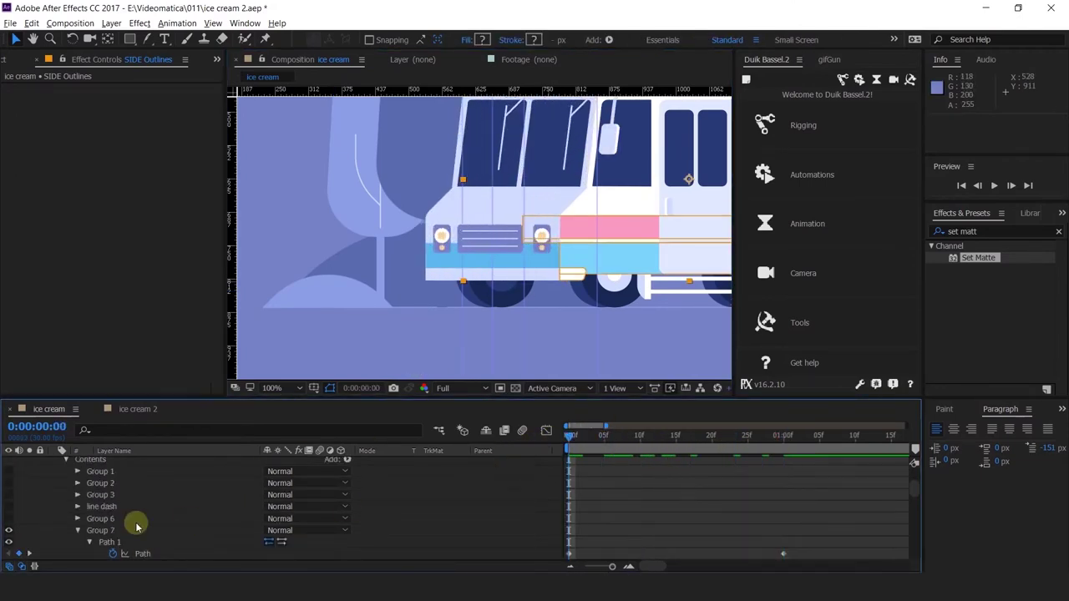
{"action": "scroll", "coordinate": [108, 506], "scroll_direction": "up", "scroll_amount": 1}
{"action": "left_click", "coordinate": [106, 544]}
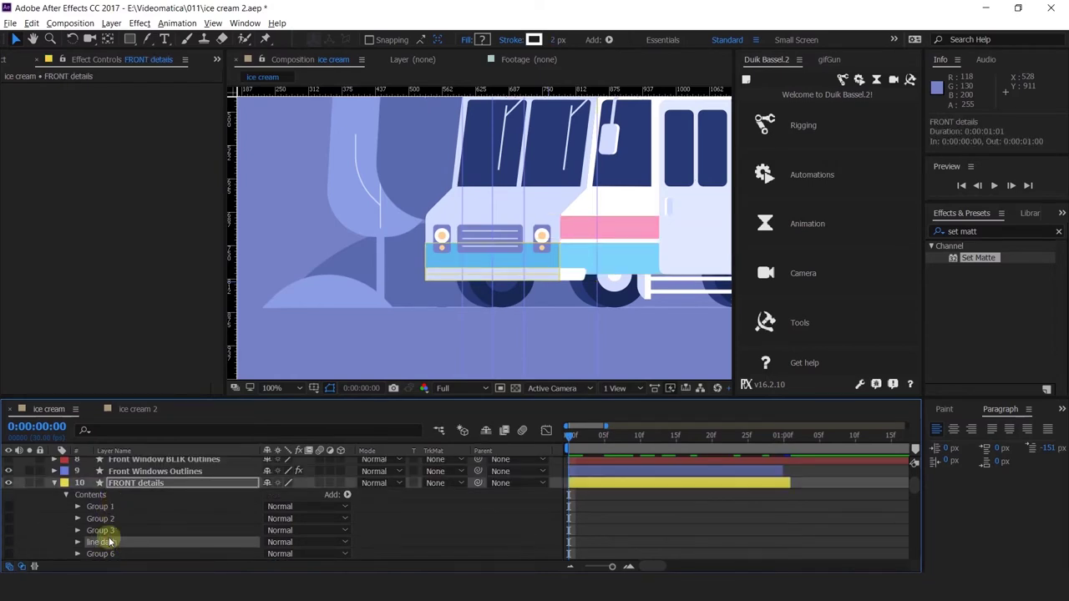
{"action": "scroll", "coordinate": [104, 539], "scroll_direction": "down", "scroll_amount": 1}
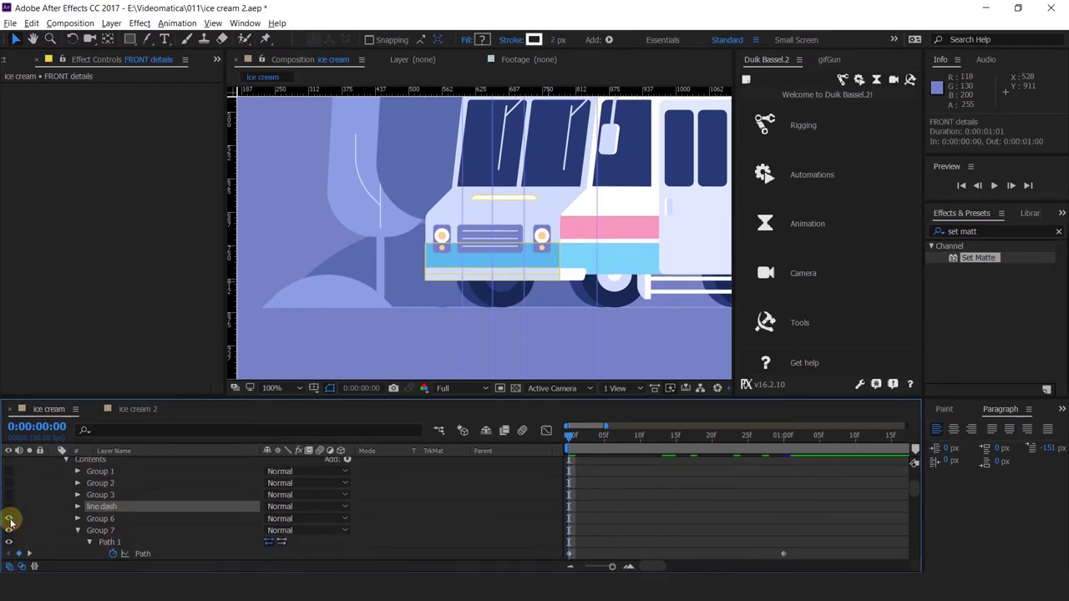
{"action": "left_click", "coordinate": [77, 520]}
{"action": "left_click", "coordinate": [89, 531]}
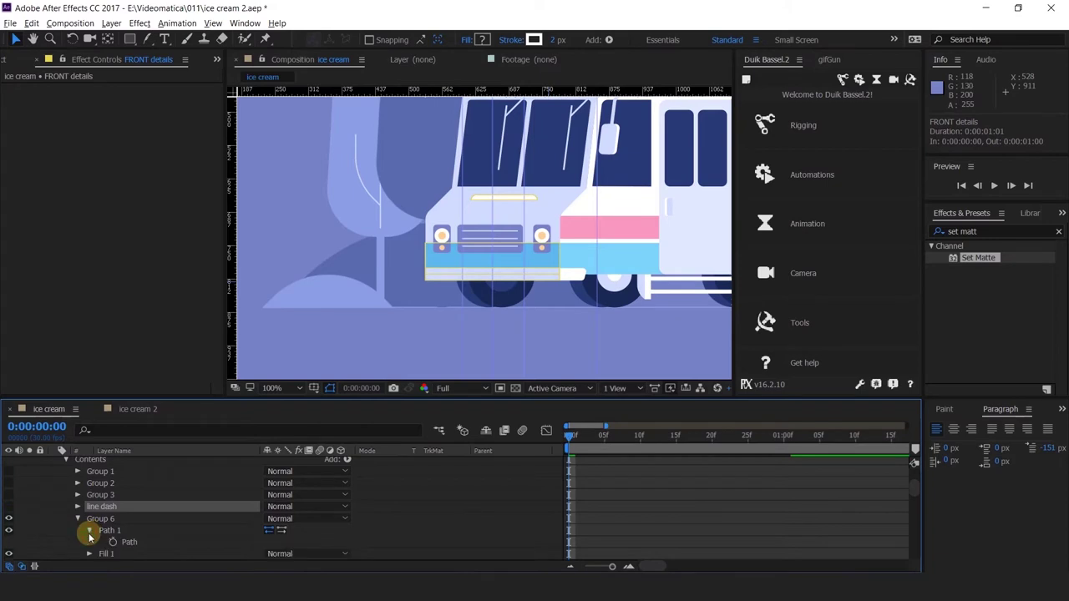
{"action": "left_click", "coordinate": [112, 543]}
Add a Group 6 Path keyframe at 0:00:01:00 and move the strip's left vertices onto the truck's slanted front edge.
{"action": "scroll", "coordinate": [759, 453], "scroll_direction": "down", "scroll_amount": 1}
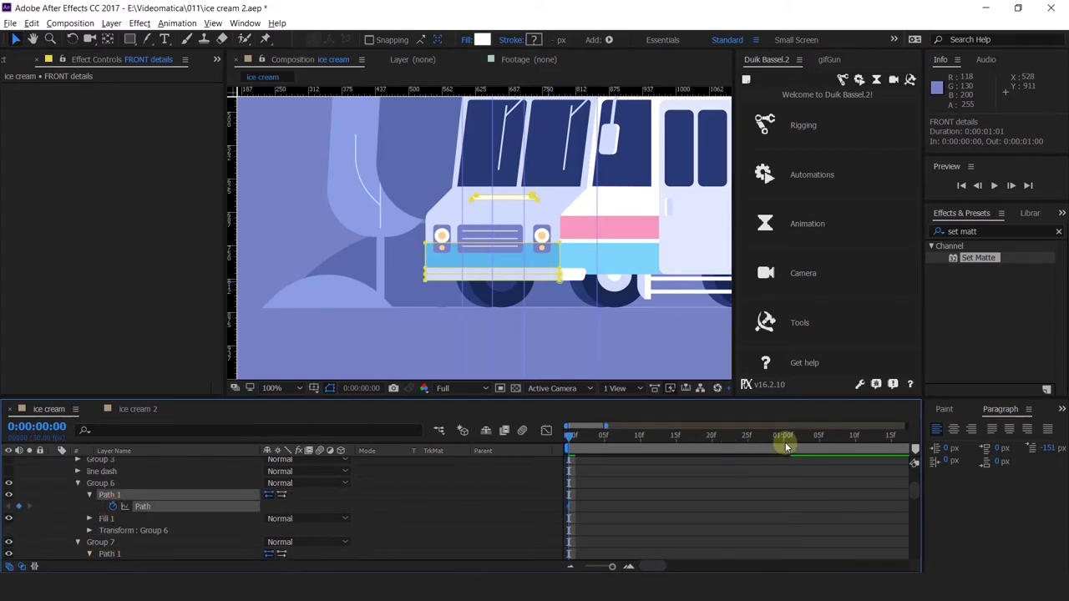
{"action": "left_click", "coordinate": [785, 445]}
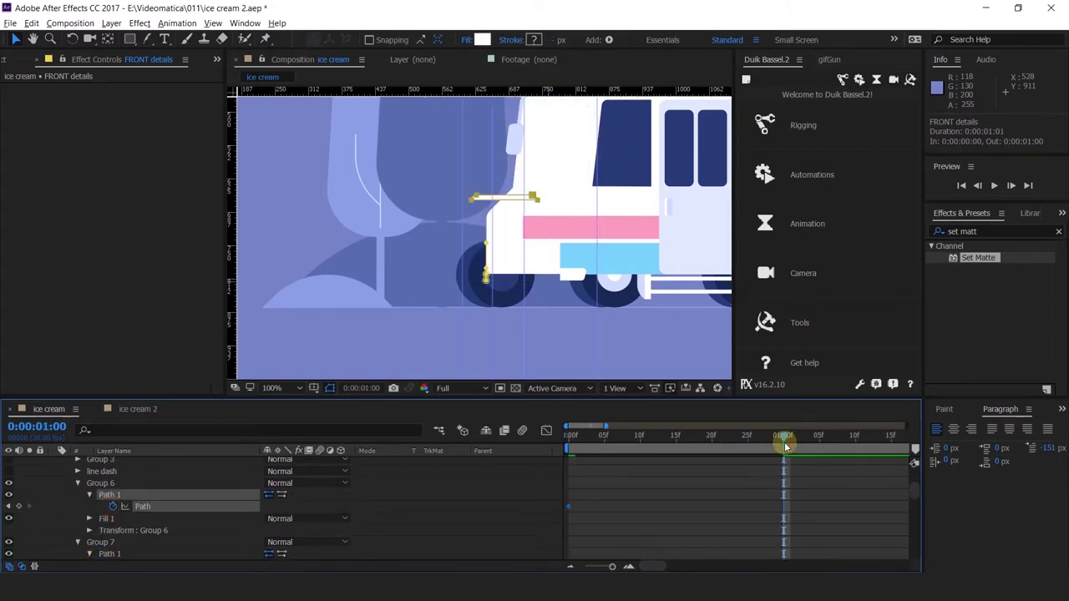
{"action": "left_click", "coordinate": [19, 507]}
{"action": "scroll", "coordinate": [493, 191], "scroll_direction": "up", "scroll_amount": 1}
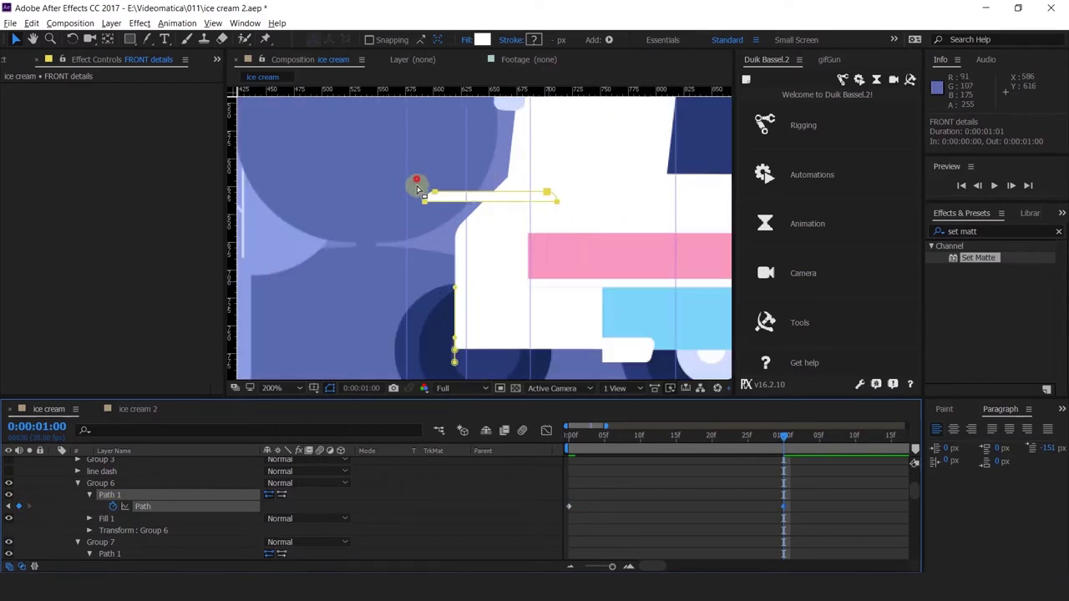
{"action": "left_click_drag", "start_coordinate": [417, 179], "coordinate": [482, 209]}
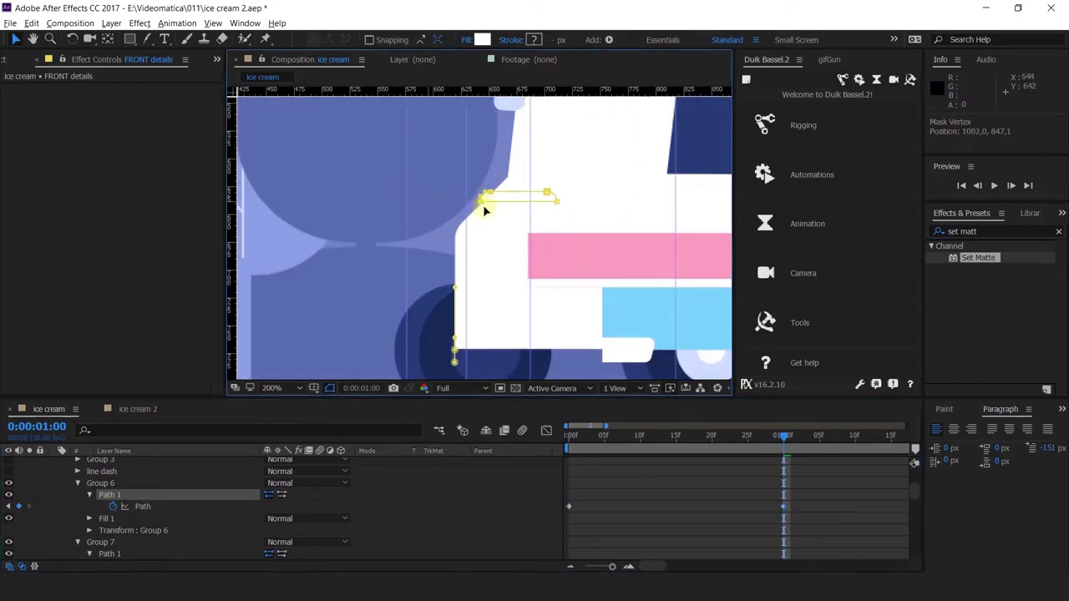
Move Group 6's right vertices close to the left ones, shortening the strip to a small bump, and fine-tune the left vertices.
{"action": "scroll", "coordinate": [531, 189], "scroll_direction": "up", "scroll_amount": 2}
{"action": "left_click_drag", "start_coordinate": [636, 191], "coordinate": [531, 292]}
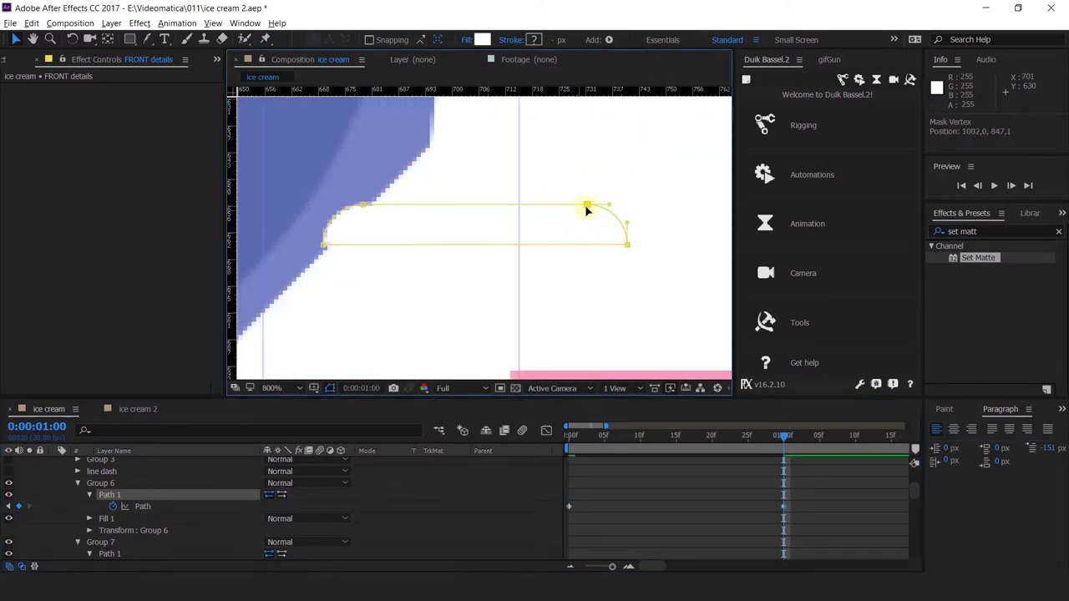
{"action": "left_click_drag", "start_coordinate": [587, 206], "coordinate": [377, 238]}
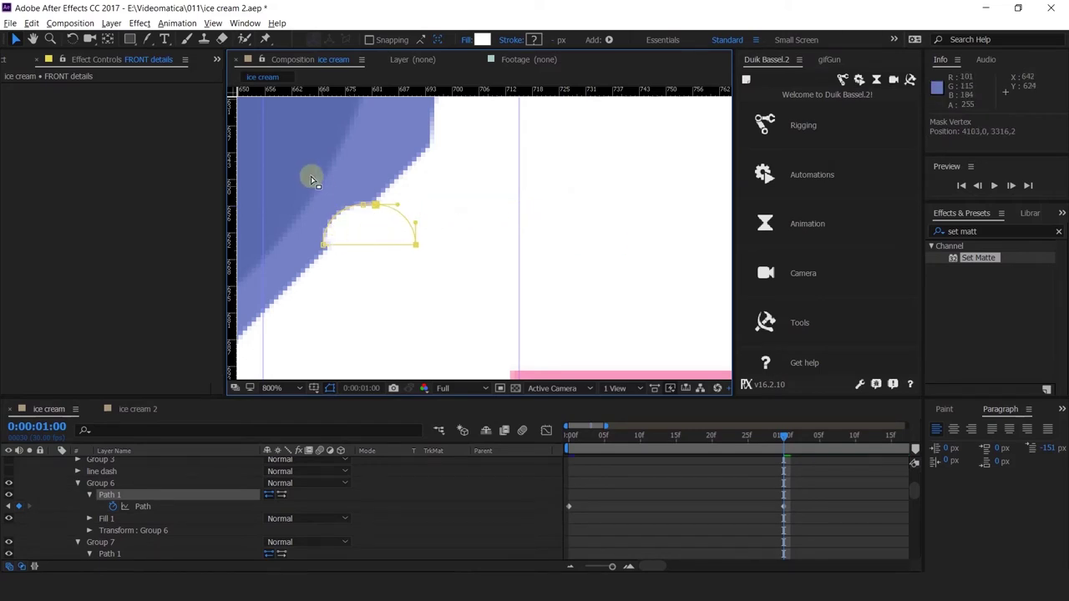
{"action": "left_click_drag", "start_coordinate": [305, 176], "coordinate": [371, 288]}
{"action": "left_click_drag", "start_coordinate": [330, 245], "coordinate": [333, 246]}
{"action": "left_click", "coordinate": [706, 487]}
{"action": "scroll", "coordinate": [473, 203], "scroll_direction": "down", "scroll_amount": 6}
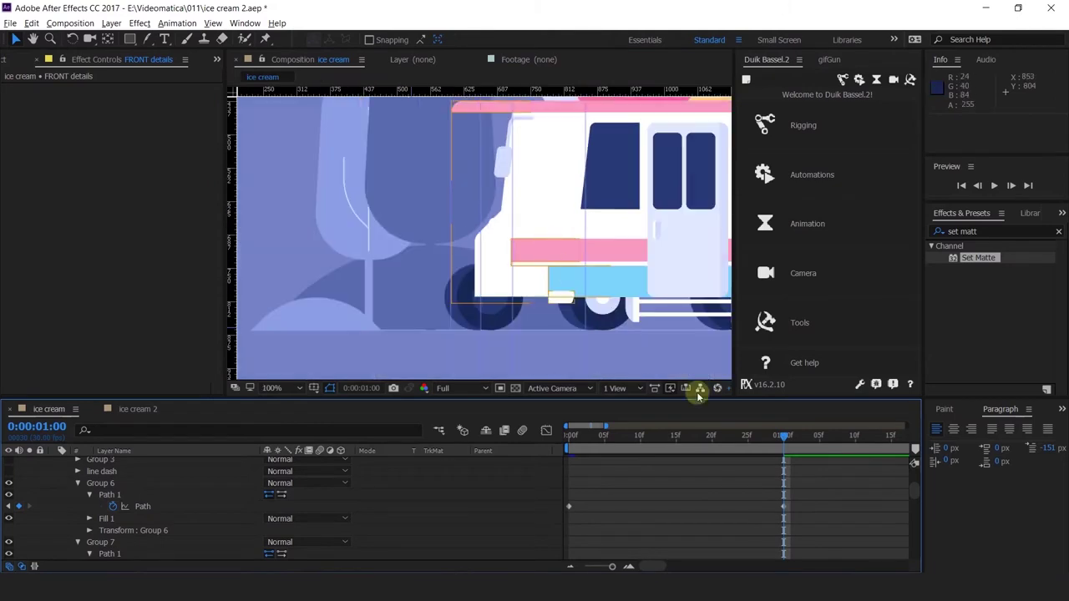
Play and scrub the animation to check how the Group 6 strip shrinks toward the front edge as the truck turns.
{"action": "left_click_drag", "start_coordinate": [779, 436], "coordinate": [501, 465]}
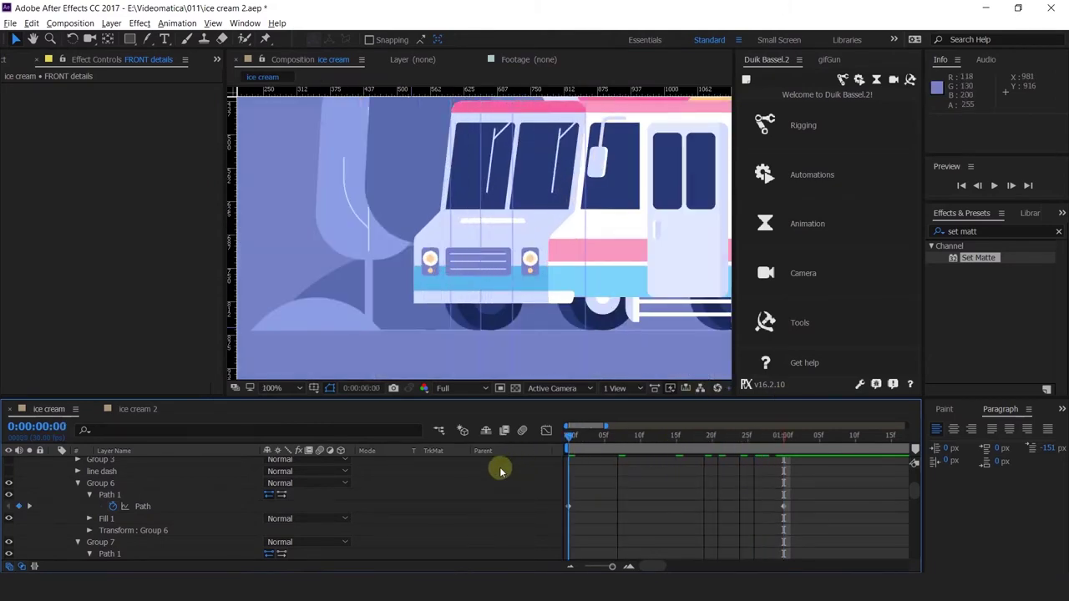
{"action": "key", "text": "space"}
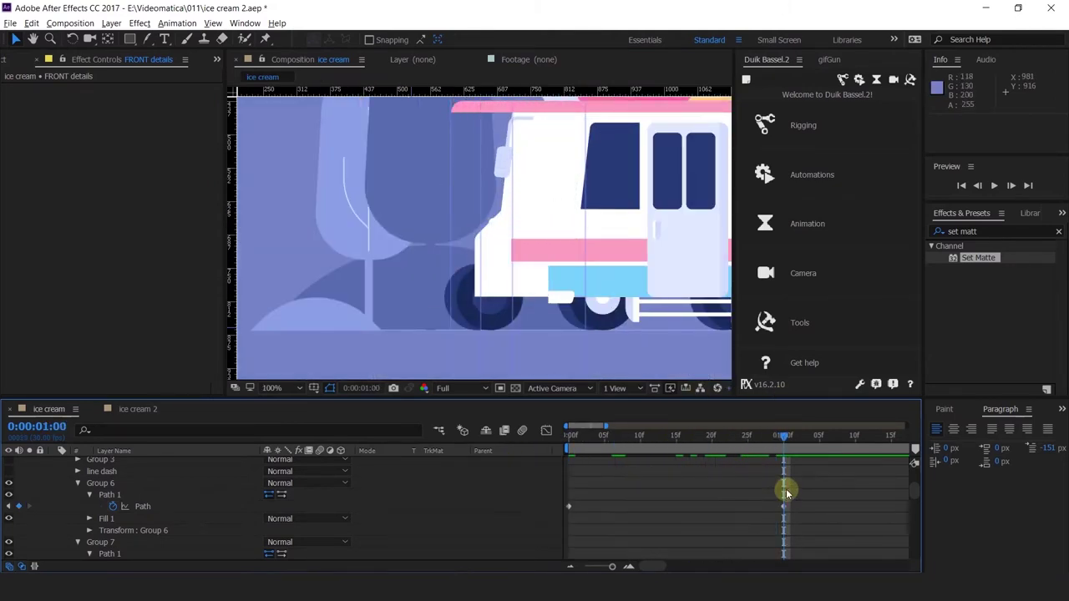
{"action": "left_click", "coordinate": [563, 274]}
{"action": "left_click_drag", "start_coordinate": [554, 186], "coordinate": [473, 233]}
{"action": "left_click", "coordinate": [424, 170]}
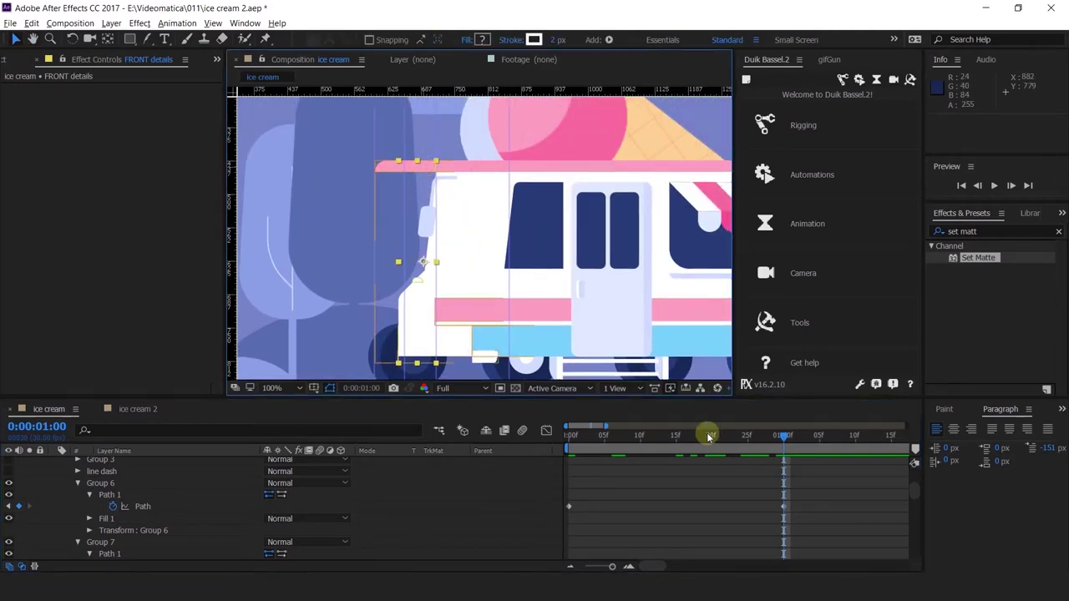
At 0:00:00:00, show the line dash group and adjust the right end of its line on the bumper.
{"action": "key", "text": "Home"}
{"action": "scroll", "coordinate": [116, 511], "scroll_direction": "up", "scroll_amount": 3}
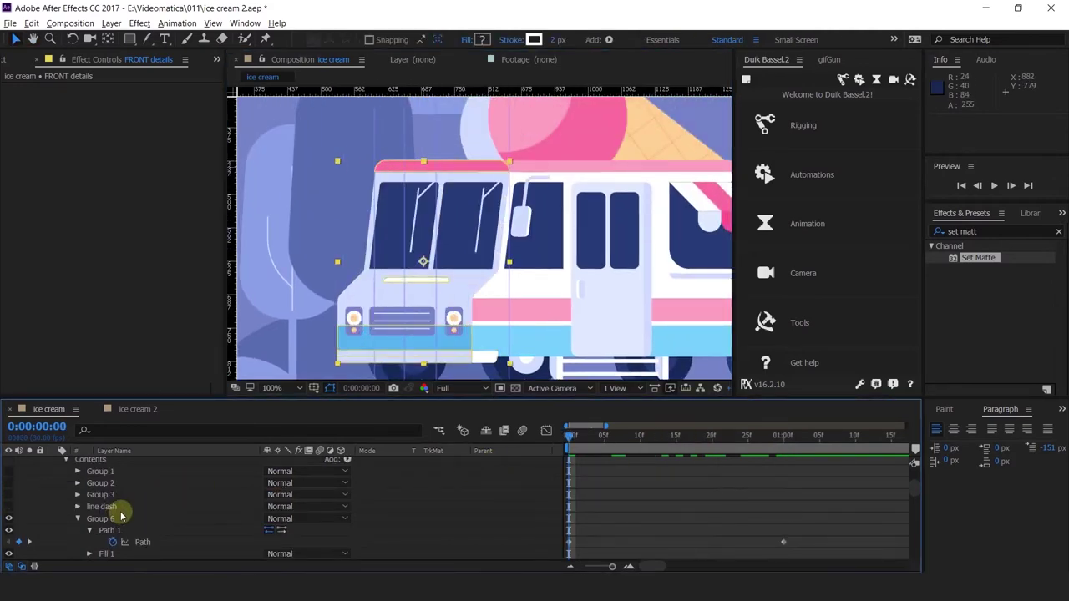
{"action": "left_click", "coordinate": [76, 507]}
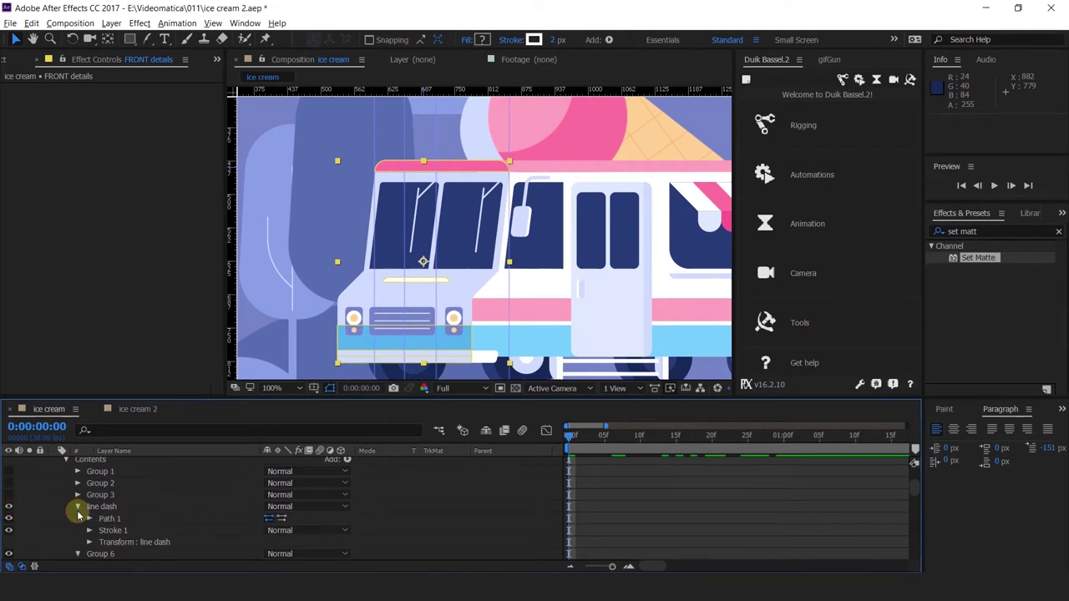
{"action": "left_click", "coordinate": [111, 519]}
{"action": "left_click_drag", "start_coordinate": [355, 351], "coordinate": [615, 251]}
{"action": "scroll", "coordinate": [380, 264], "scroll_direction": "up", "scroll_amount": 1}
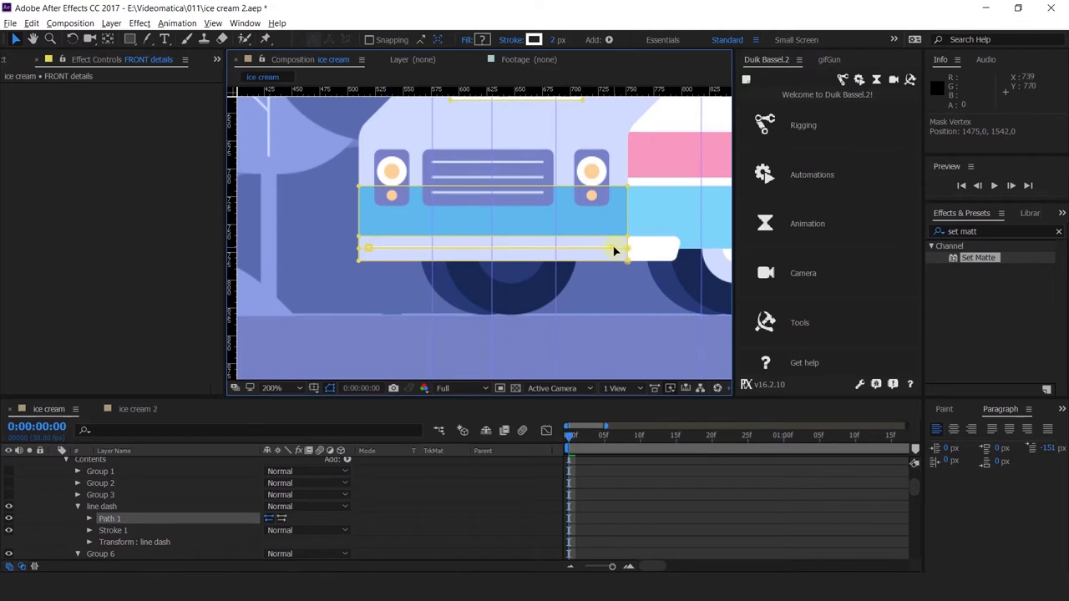
{"action": "scroll", "coordinate": [614, 251], "scroll_direction": "up", "scroll_amount": 2}
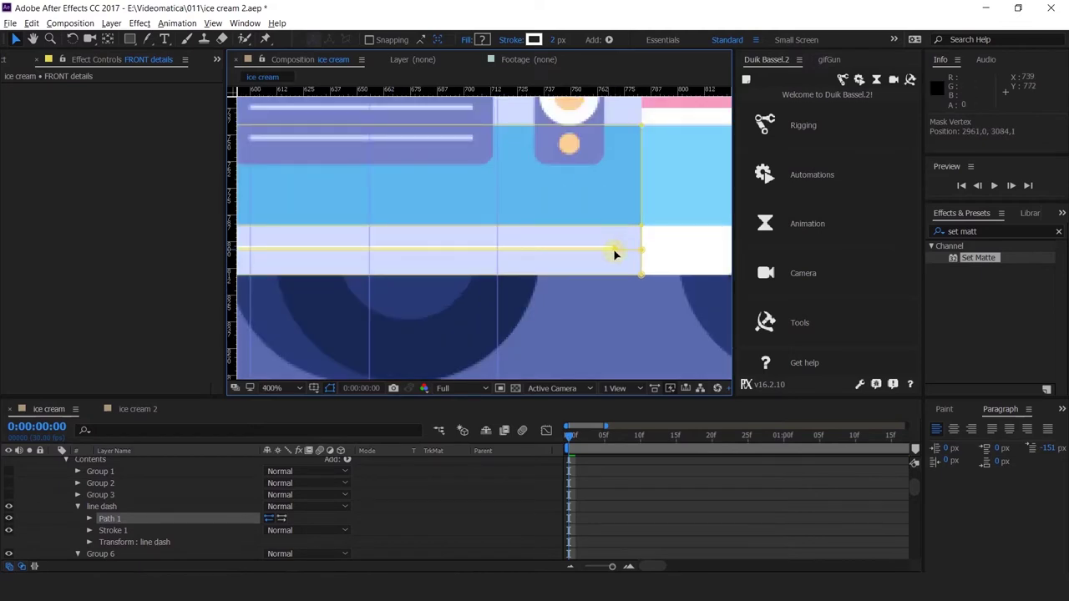
{"action": "scroll", "coordinate": [615, 250], "scroll_direction": "down", "scroll_amount": 2}
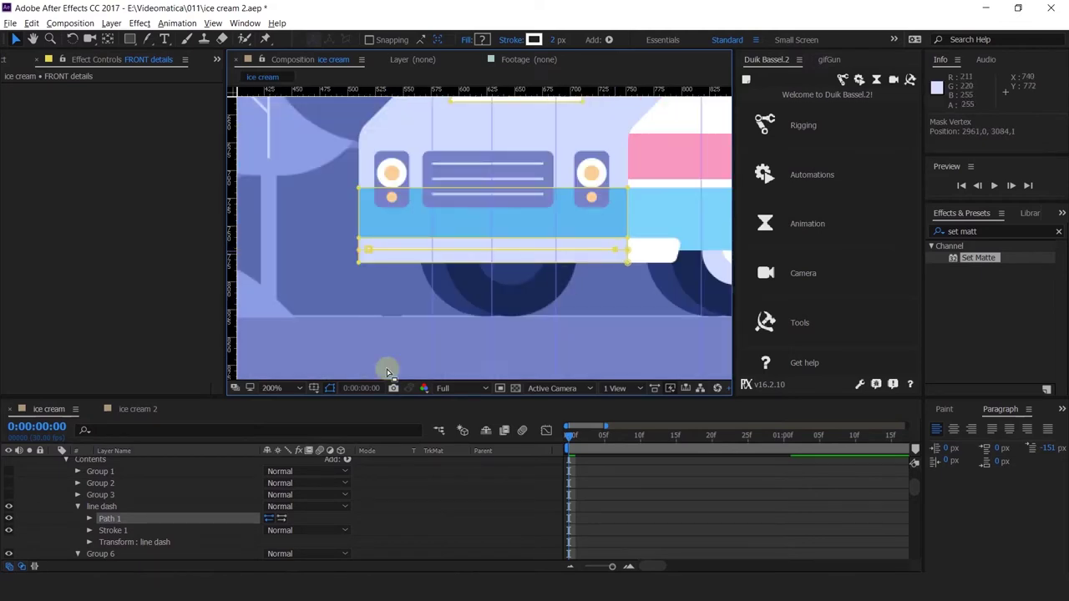
Add dashes to the line dash group's Stroke 1 and set the Dash value to 20.
{"action": "left_click", "coordinate": [89, 542]}
{"action": "scroll", "coordinate": [106, 515], "scroll_direction": "down", "scroll_amount": 1}
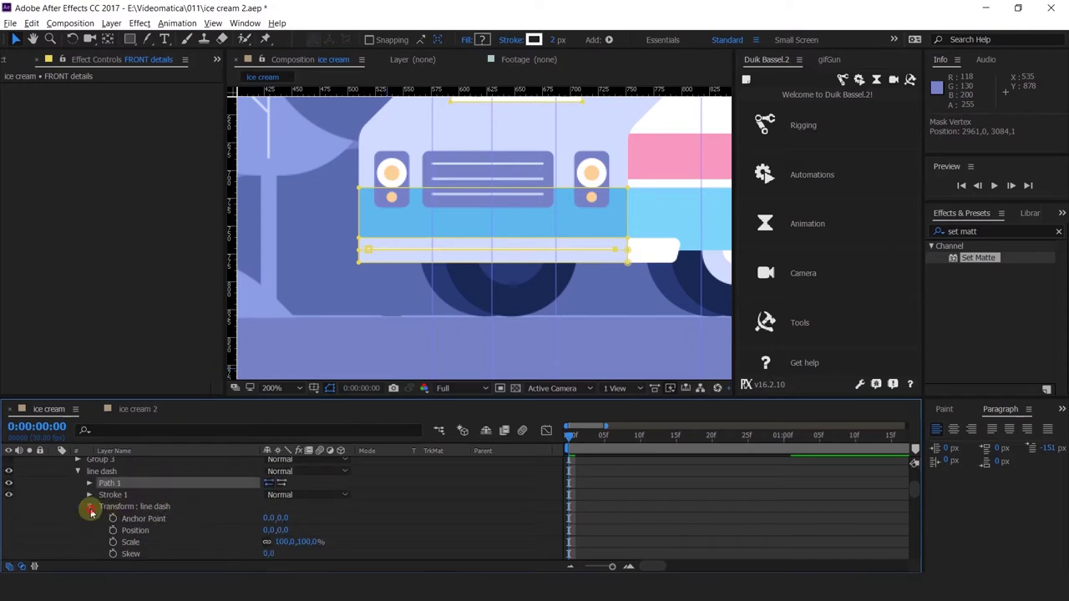
{"action": "left_click", "coordinate": [89, 507]}
{"action": "left_click", "coordinate": [88, 495]}
{"action": "scroll", "coordinate": [89, 499], "scroll_direction": "down", "scroll_amount": 1}
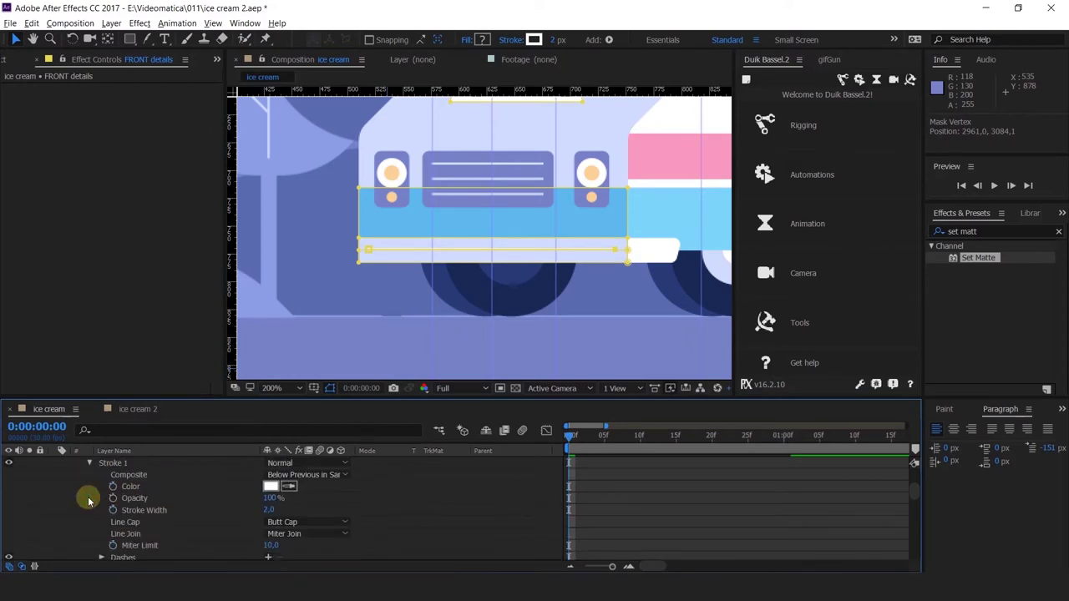
{"action": "scroll", "coordinate": [252, 539], "scroll_direction": "down", "scroll_amount": 1}
{"action": "left_click", "coordinate": [269, 524]}
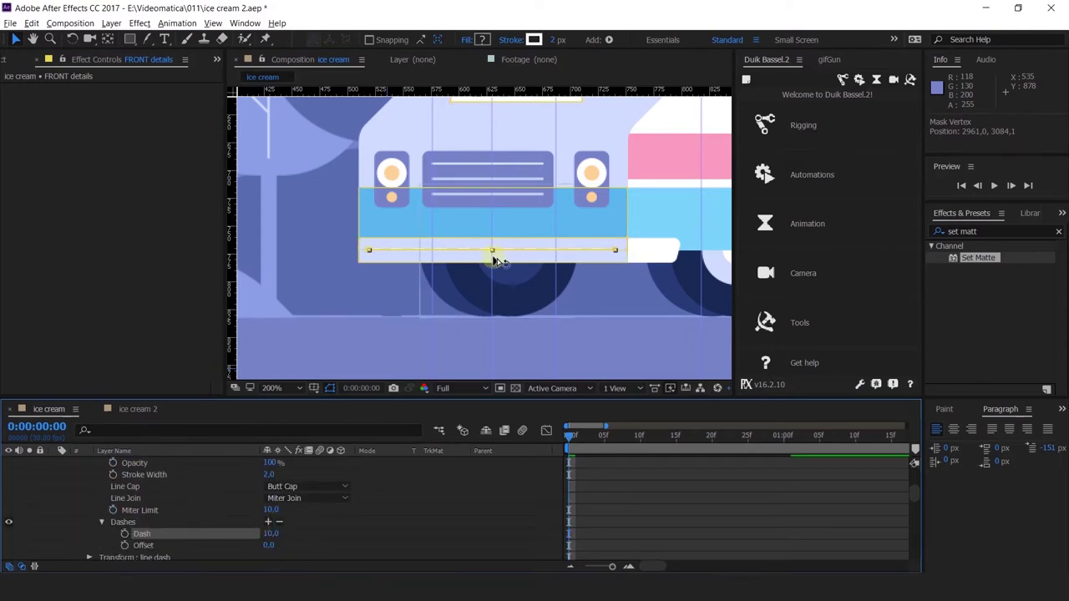
{"action": "scroll", "coordinate": [493, 255], "scroll_direction": "up", "scroll_amount": 2}
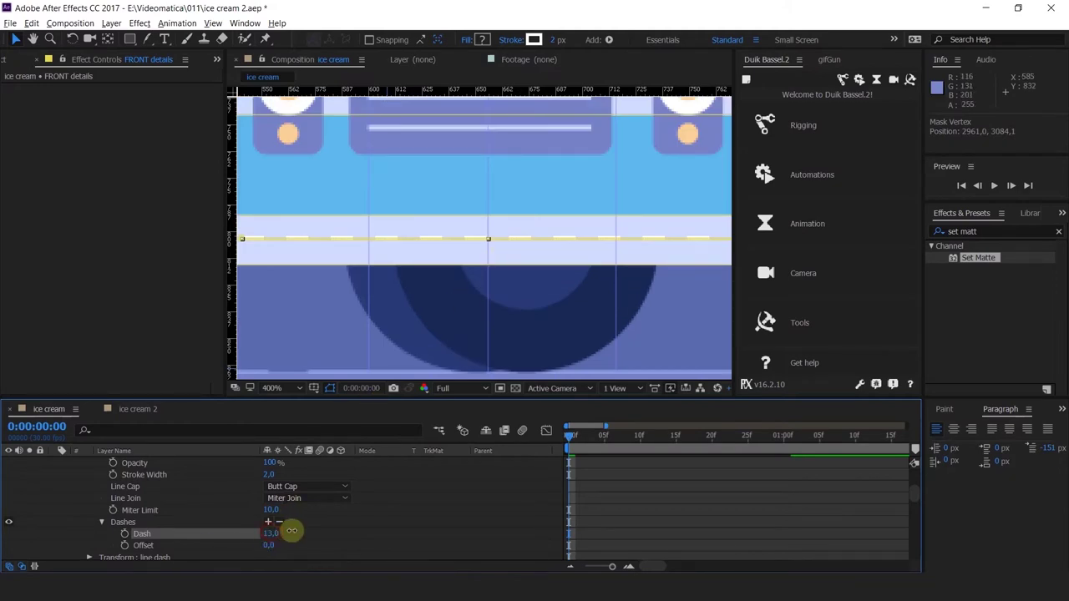
{"action": "mouse_move", "coordinate": [292, 530]}
{"action": "left_mouse_down"}
{"action": "mouse_move", "coordinate": [310, 525]}
{"action": "mouse_move", "coordinate": [271, 526]}
{"action": "left_mouse_up"}
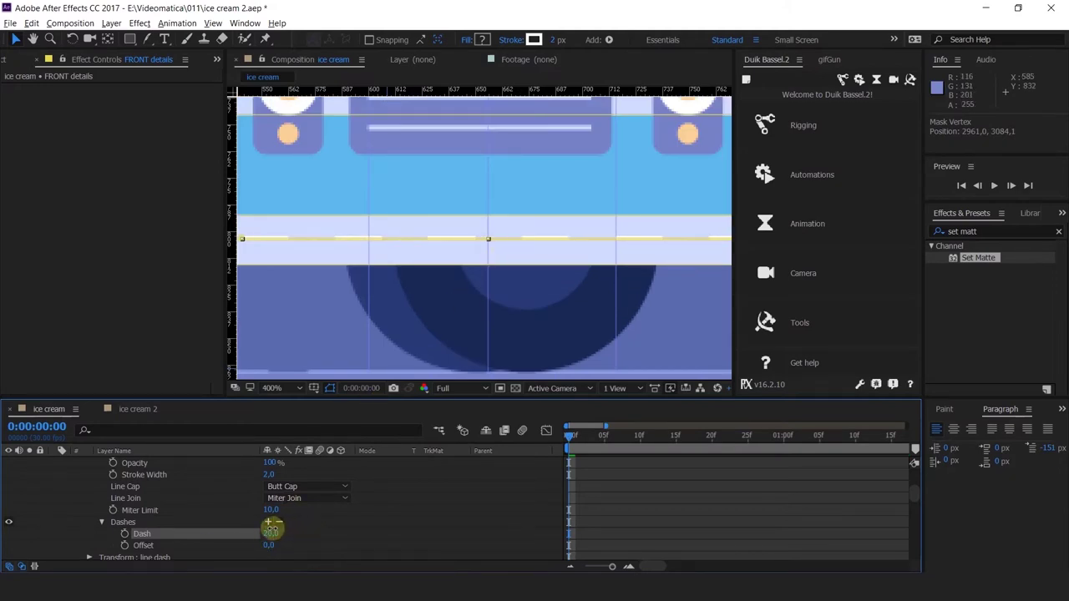
{"action": "scroll", "coordinate": [498, 267], "scroll_direction": "down", "scroll_amount": 2}
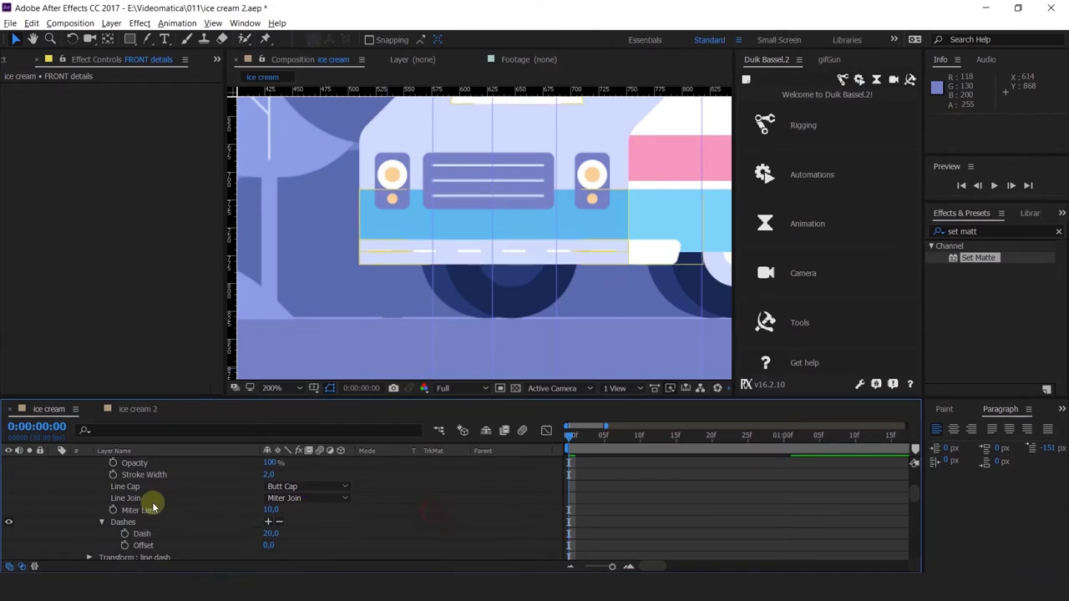
Set a starting Path keyframe for the line dash group at 0:00:00:00 and go to 0:00:01:00.
{"action": "scroll", "coordinate": [133, 501], "scroll_direction": "up", "scroll_amount": 3}
{"action": "left_click", "coordinate": [91, 487]}
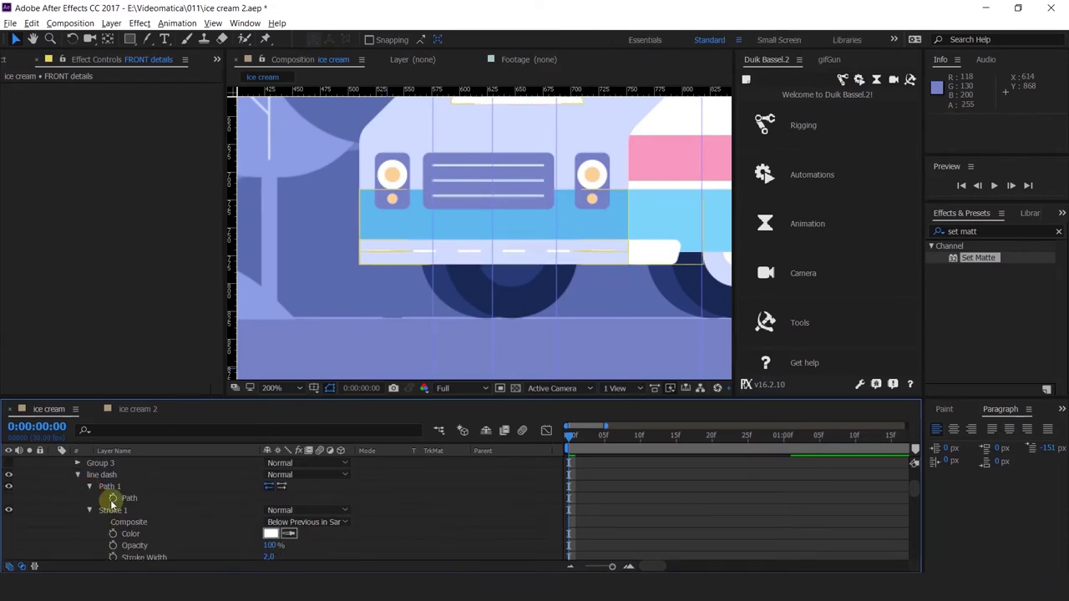
{"action": "left_click", "coordinate": [108, 500]}
{"action": "scroll", "coordinate": [663, 463], "scroll_direction": "up", "scroll_amount": 5}
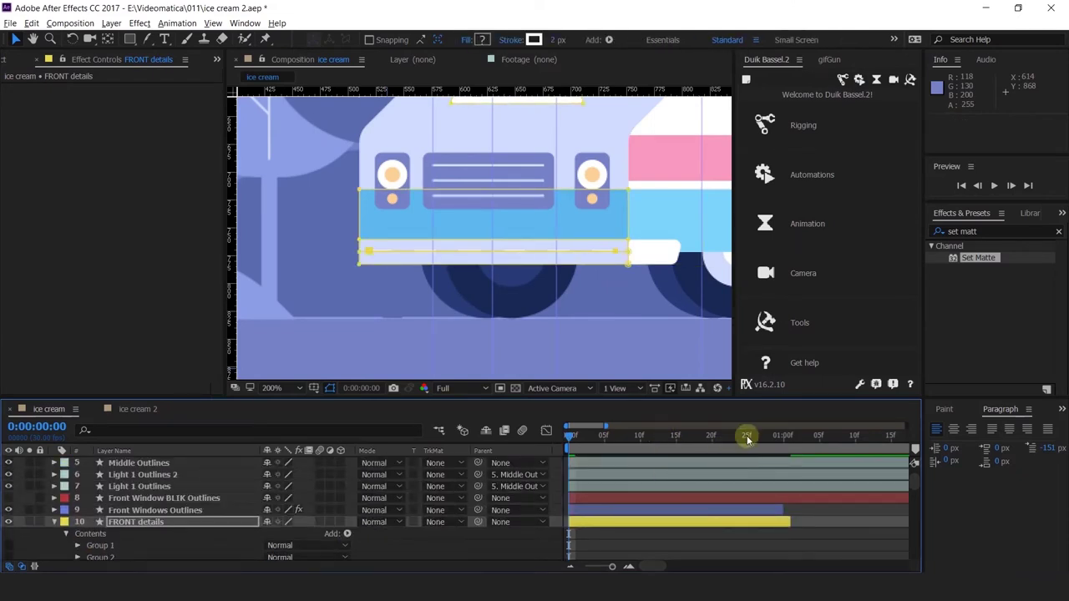
{"action": "left_click_drag", "start_coordinate": [747, 435], "coordinate": [783, 436]}
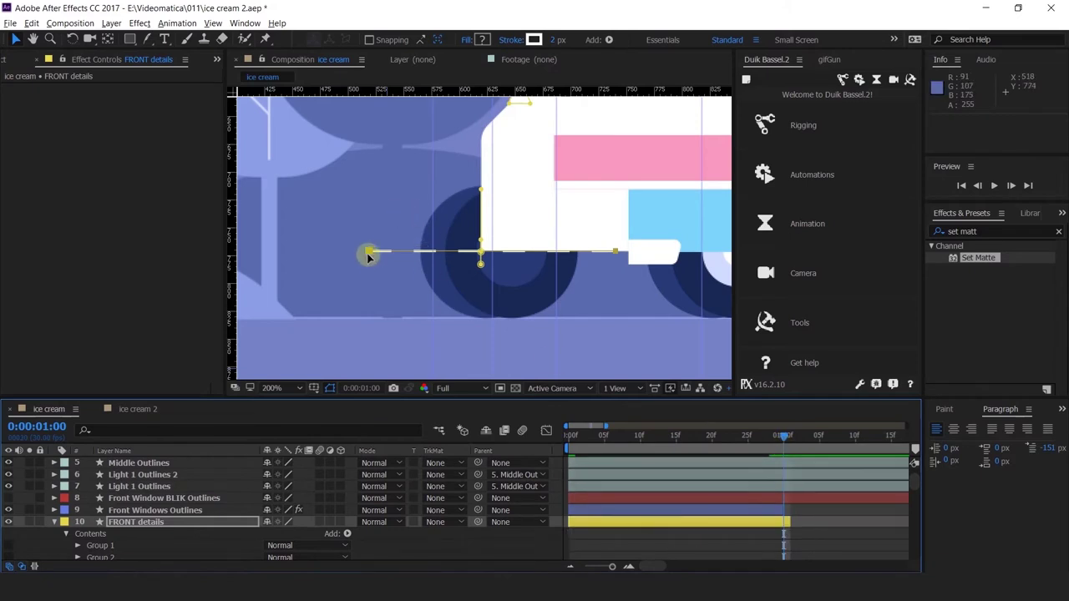
{"action": "scroll", "coordinate": [372, 250], "scroll_direction": "up", "scroll_amount": 4}
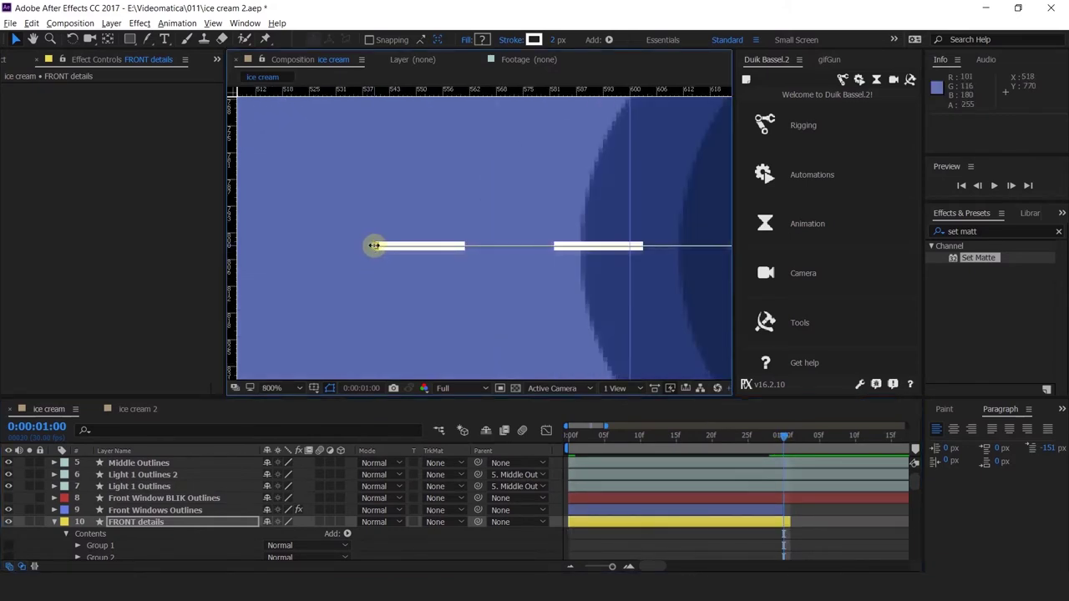
{"action": "left_click_drag", "start_coordinate": [374, 244], "coordinate": [539, 258]}
{"action": "key", "text": "ctrl+z"}
{"action": "scroll", "coordinate": [590, 271], "scroll_direction": "down", "scroll_amount": 4}
{"action": "left_click", "coordinate": [540, 260]}
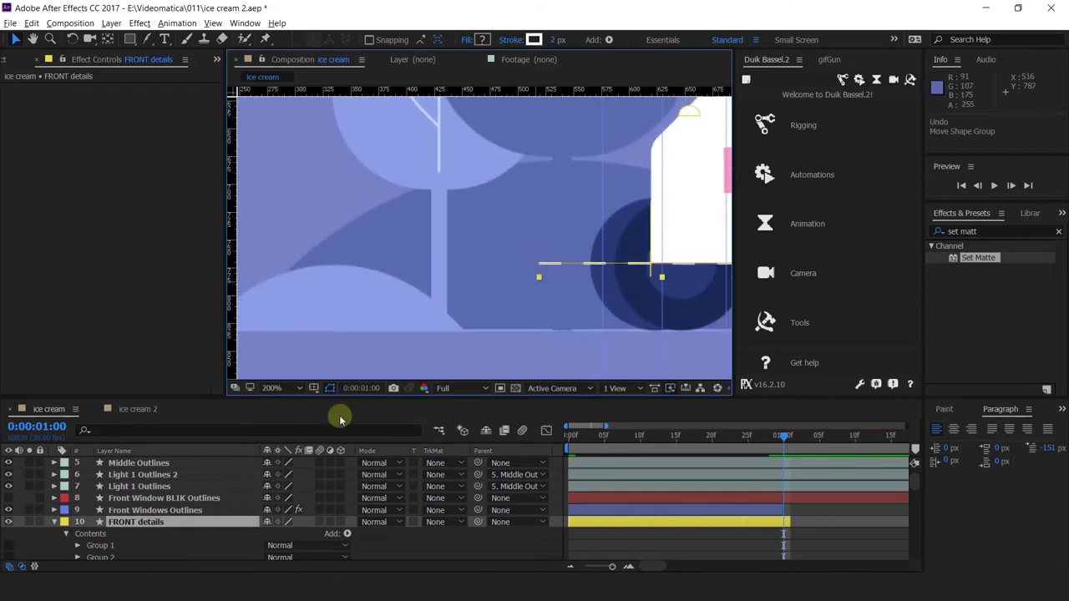
Move the left vertex of the line dash path onto the truck body's front edge at 0:00:01:00.
{"action": "scroll", "coordinate": [105, 544], "scroll_direction": "down", "scroll_amount": 3}
{"action": "left_click", "coordinate": [142, 533]}
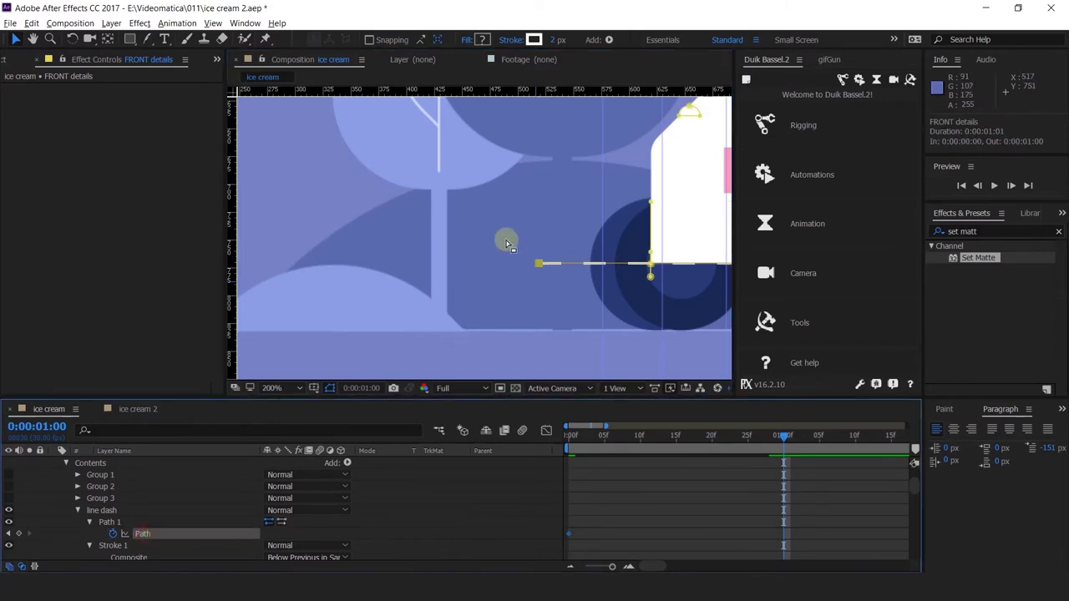
{"action": "left_click_drag", "start_coordinate": [508, 240], "coordinate": [554, 271]}
{"action": "left_click_drag", "start_coordinate": [538, 263], "coordinate": [643, 263]}
{"action": "scroll", "coordinate": [644, 274], "scroll_direction": "up", "scroll_amount": 1}
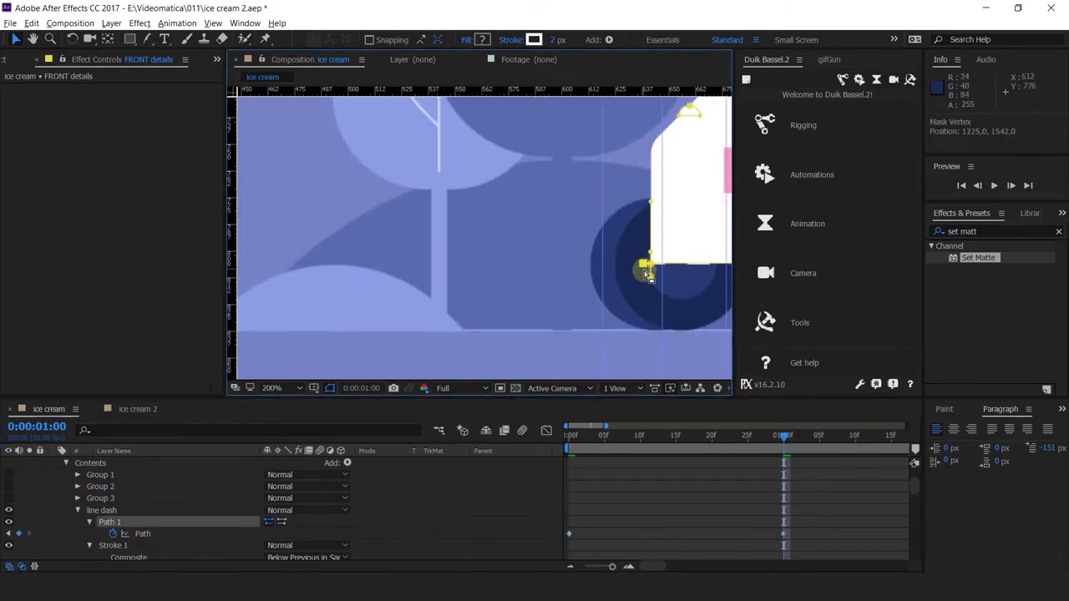
{"action": "scroll", "coordinate": [645, 273], "scroll_direction": "up", "scroll_amount": 5}
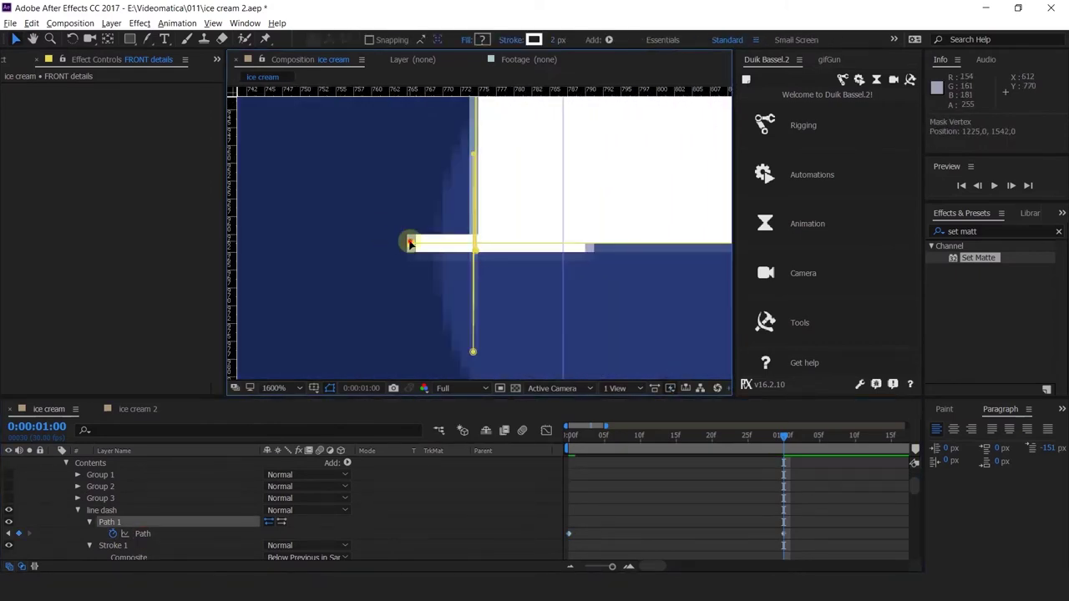
{"action": "left_click_drag", "start_coordinate": [409, 243], "coordinate": [474, 257]}
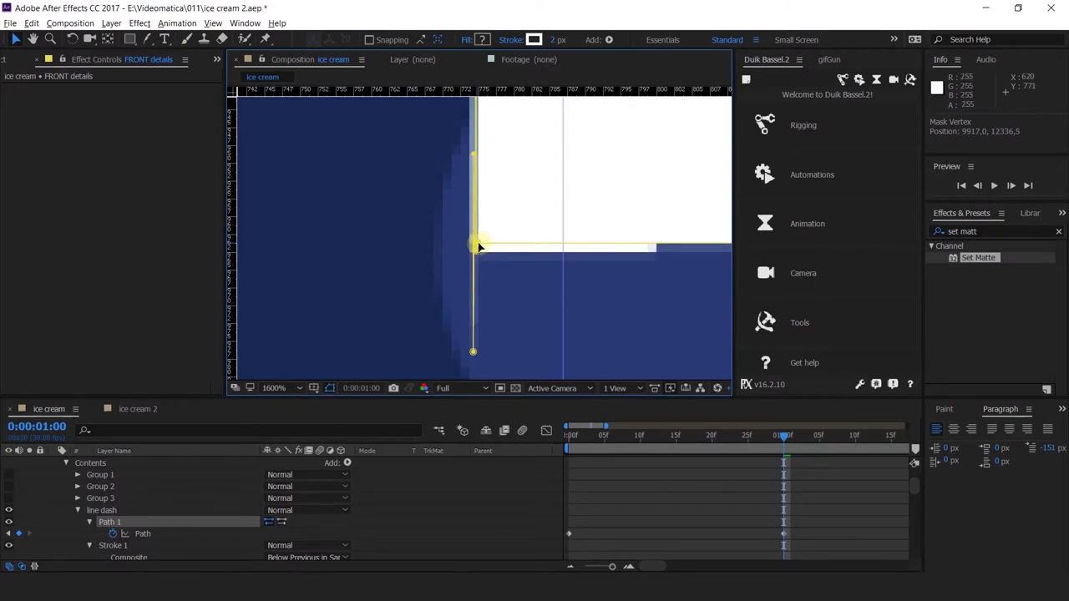
Try to move the right vertex of the line dash path onto the truck body's front edge at 0:00:01:00.
{"action": "scroll", "coordinate": [478, 247], "scroll_direction": "down", "scroll_amount": 1}
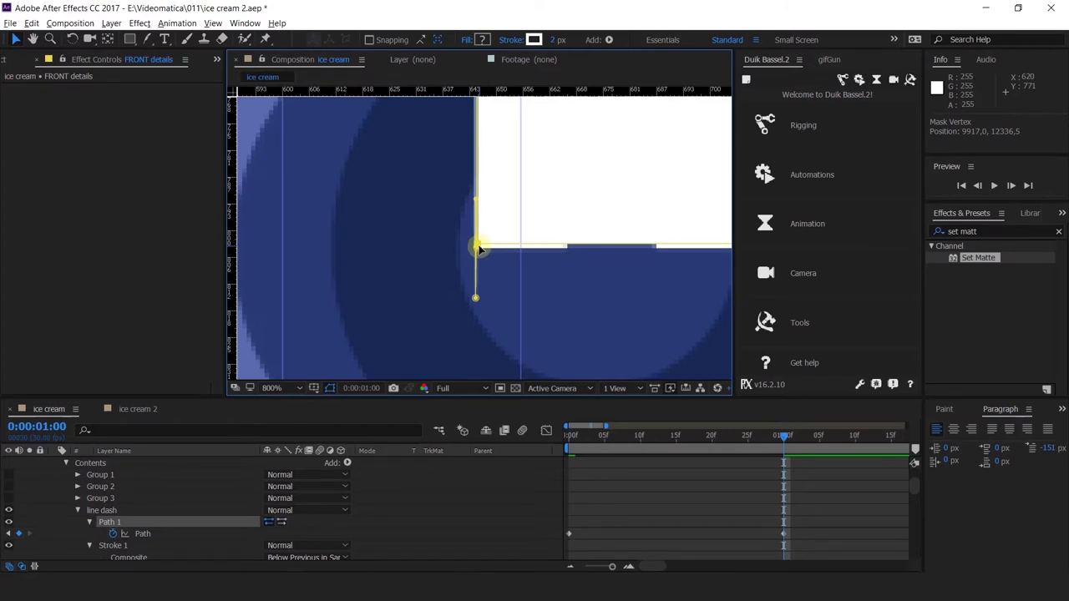
{"action": "scroll", "coordinate": [478, 247], "scroll_direction": "down", "scroll_amount": 3}
{"action": "scroll", "coordinate": [530, 255], "scroll_direction": "up", "scroll_amount": 1}
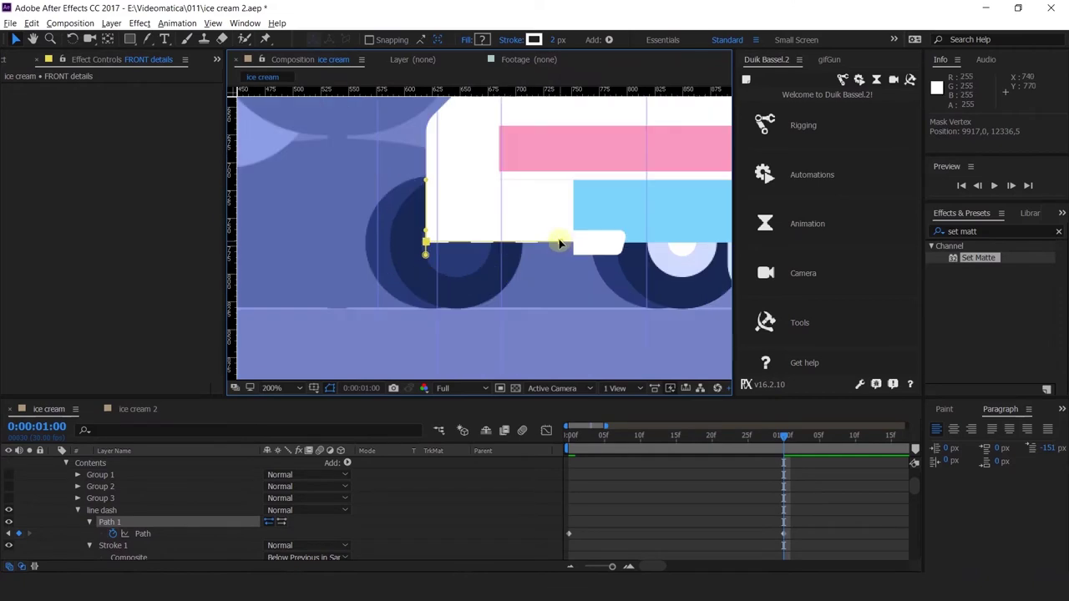
{"action": "left_click_drag", "start_coordinate": [558, 244], "coordinate": [399, 246]}
{"action": "scroll", "coordinate": [435, 245], "scroll_direction": "up", "scroll_amount": 2}
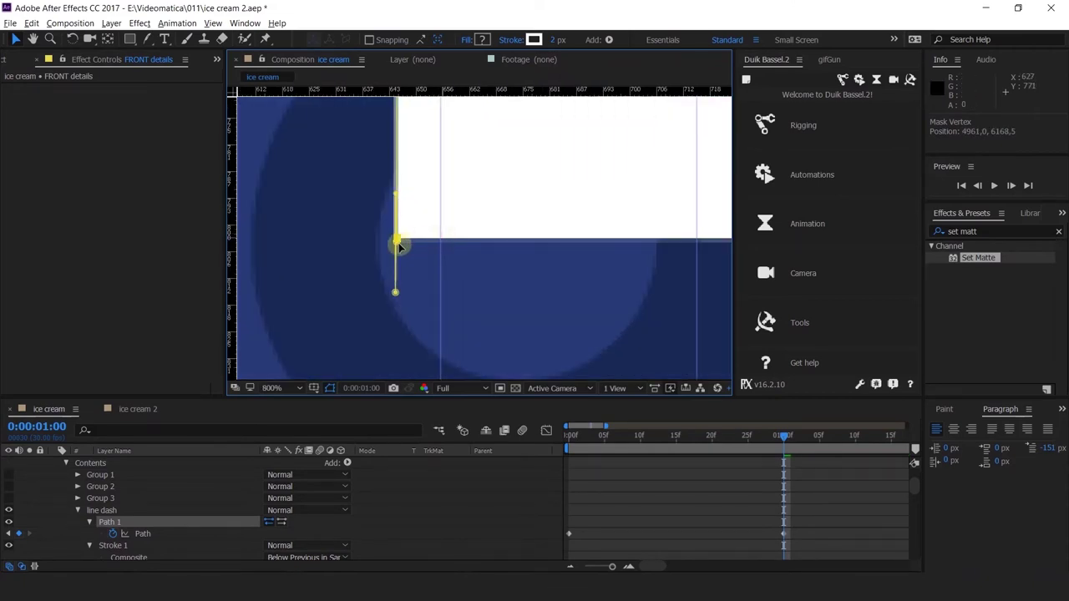
{"action": "scroll", "coordinate": [426, 255], "scroll_direction": "down", "scroll_amount": 3}
{"action": "left_click", "coordinate": [637, 460]}
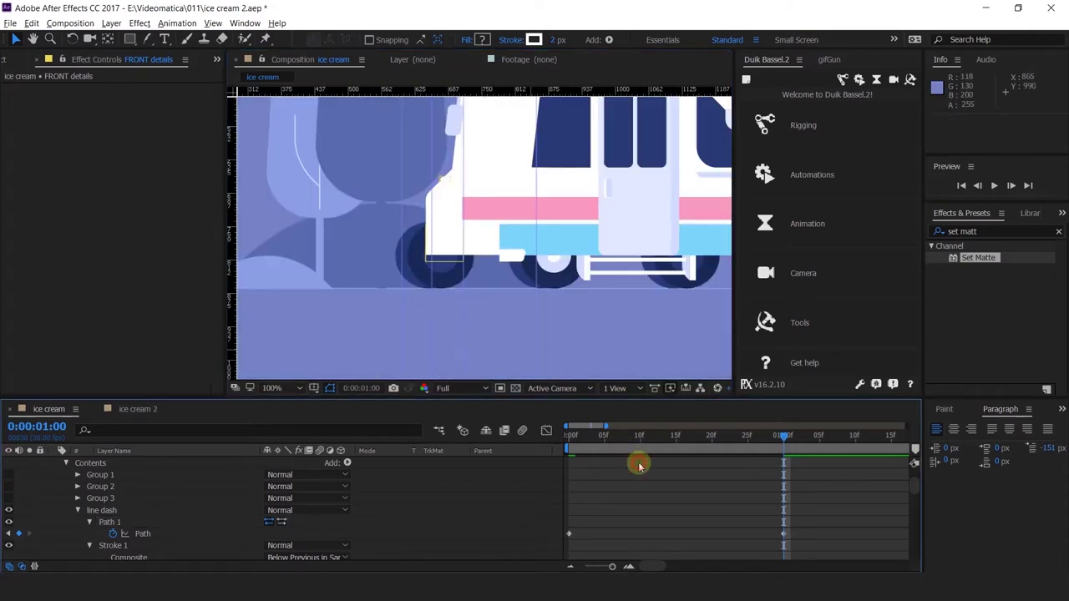
Preview the bumper dash animation from 0:00:00:00 and scrub to 0:00:00:23 to examine how the dashes collapse.
{"action": "scroll", "coordinate": [566, 314], "scroll_direction": "down", "scroll_amount": 2}
{"action": "left_click", "coordinate": [571, 436]}
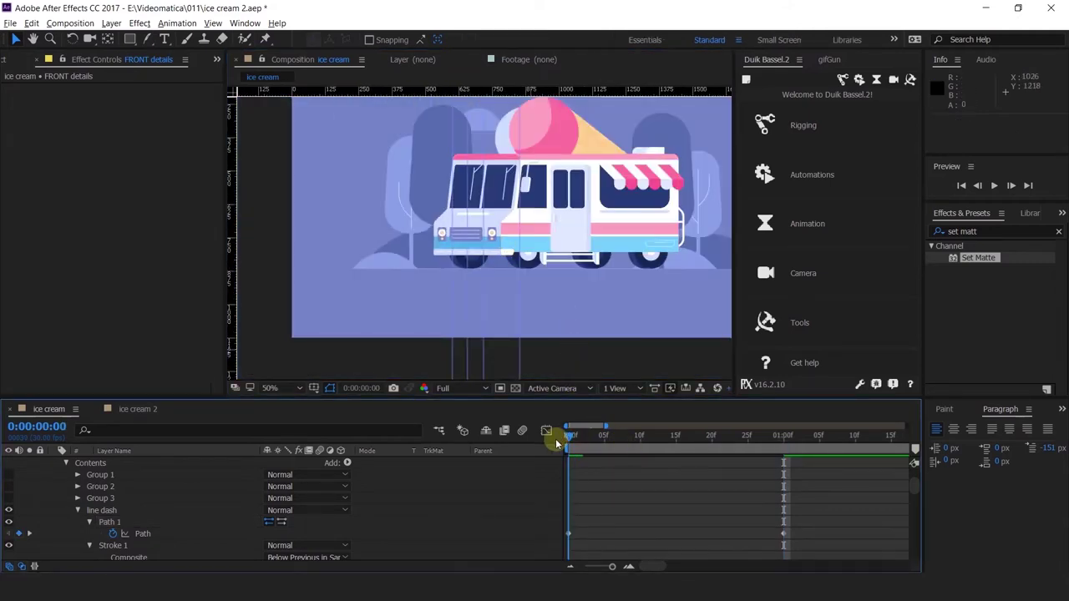
{"action": "key", "text": "space"}
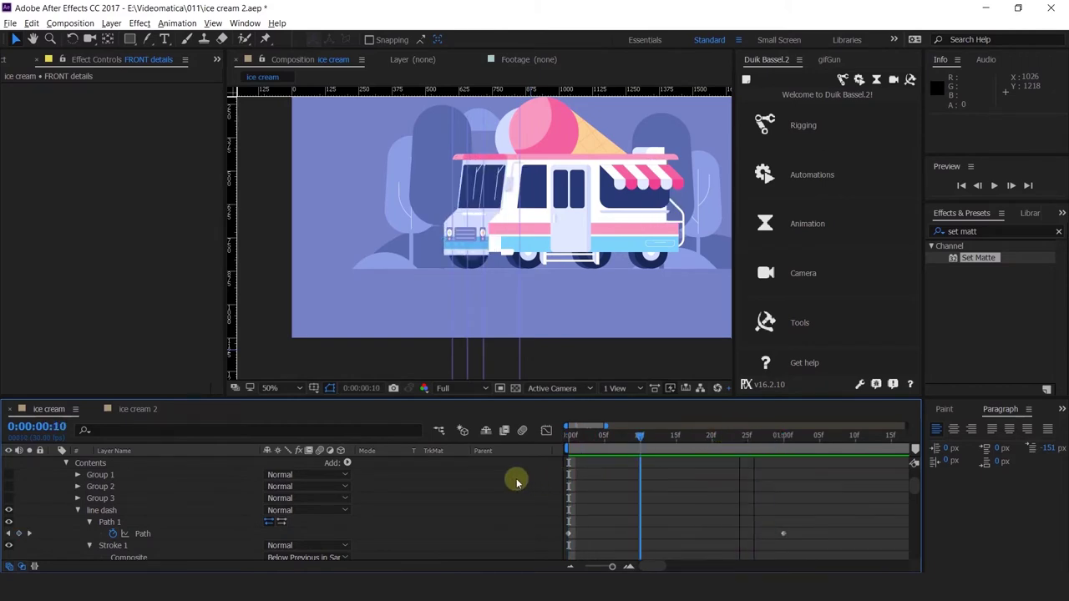
{"action": "key", "text": "space"}
{"action": "scroll", "coordinate": [434, 242], "scroll_direction": "up", "scroll_amount": 2}
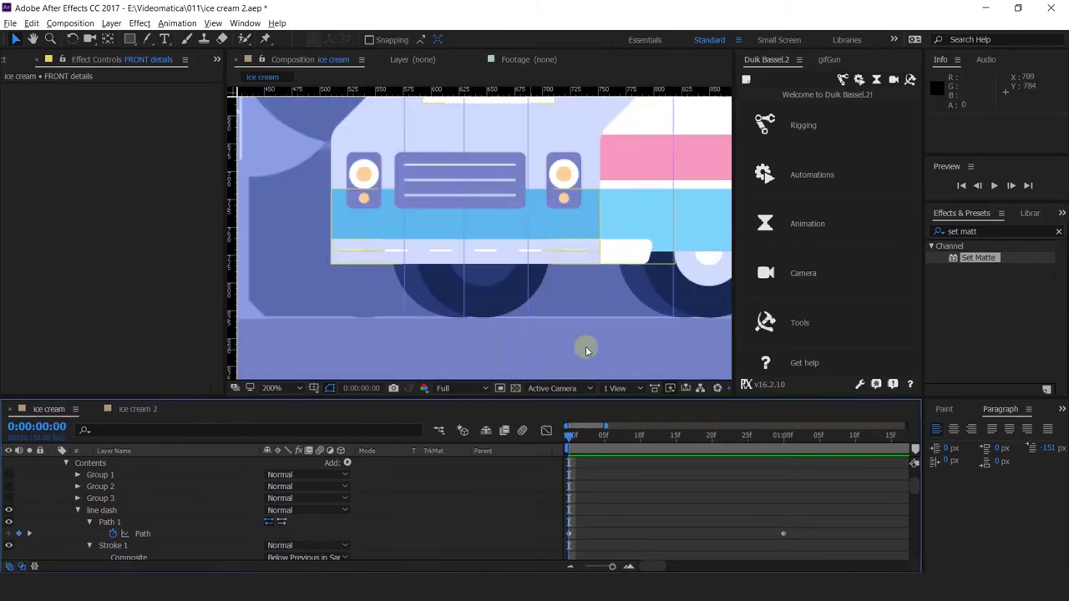
{"action": "scroll", "coordinate": [568, 309], "scroll_direction": "up", "scroll_amount": 1}
{"action": "left_click_drag", "start_coordinate": [603, 435], "coordinate": [733, 445]}
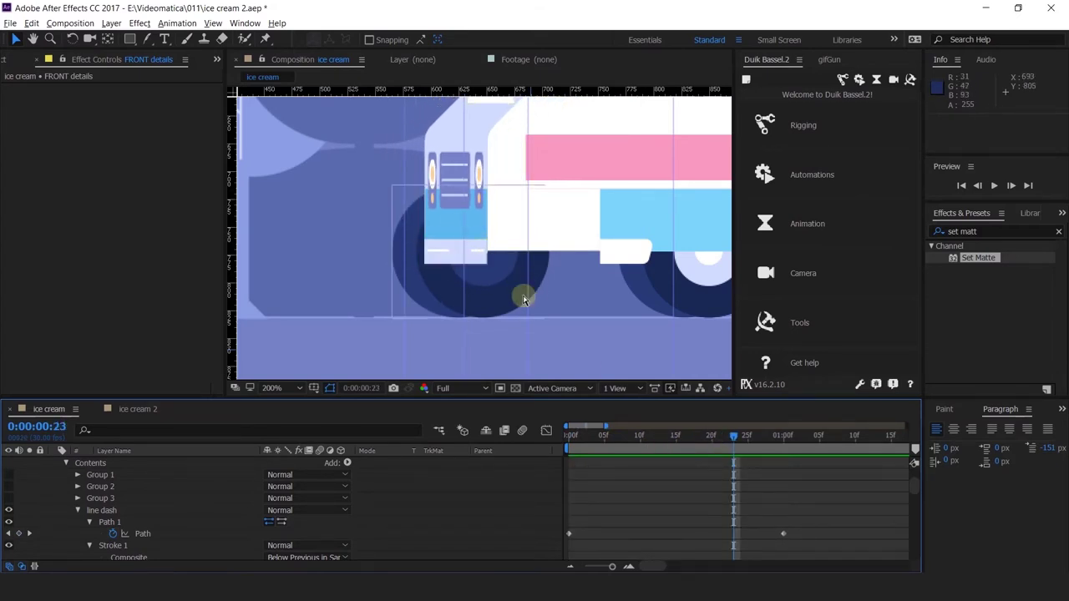
Undo the line dash path's vertex moves, going back to its starting Path keyframe at 0:00:00:00.
{"action": "key", "text": "ctrl+z"}
{"action": "key", "text": "ctrl+z"}
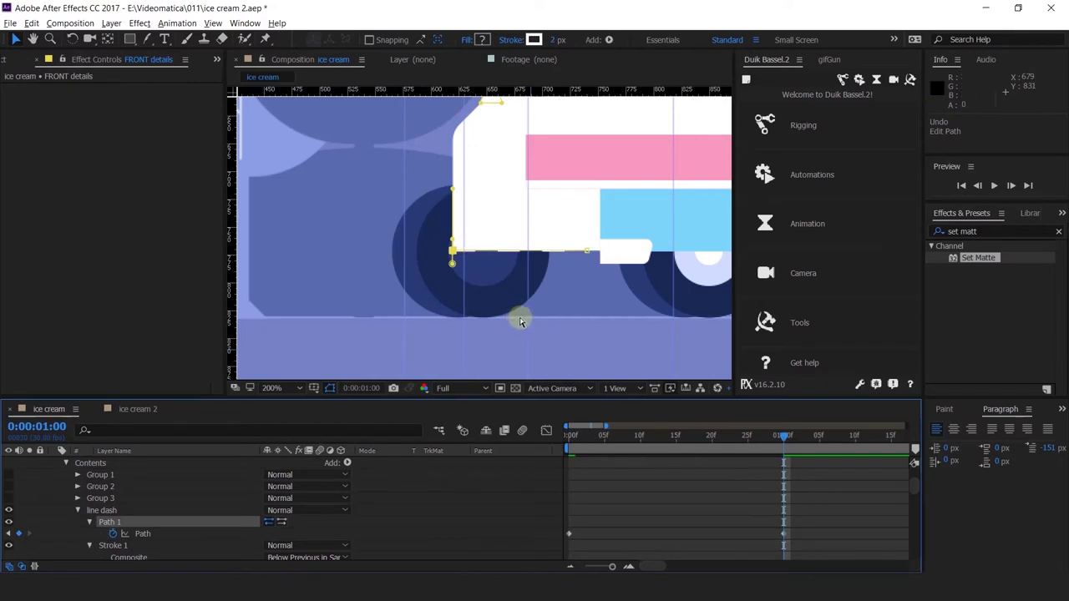
{"action": "key", "text": "ctrl+z"}
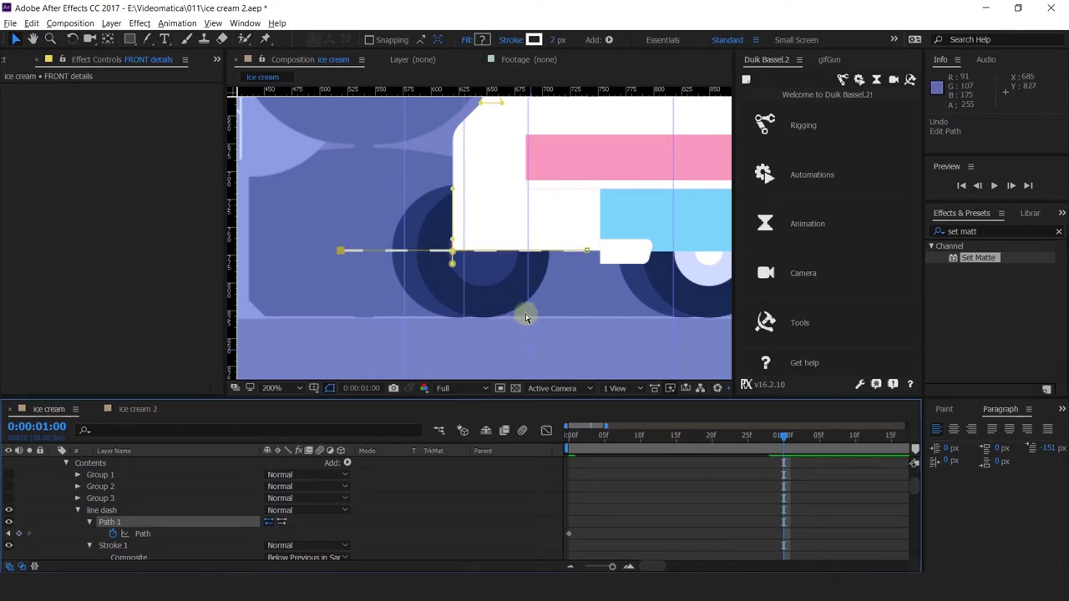
{"action": "key", "text": "ctrl+z"}
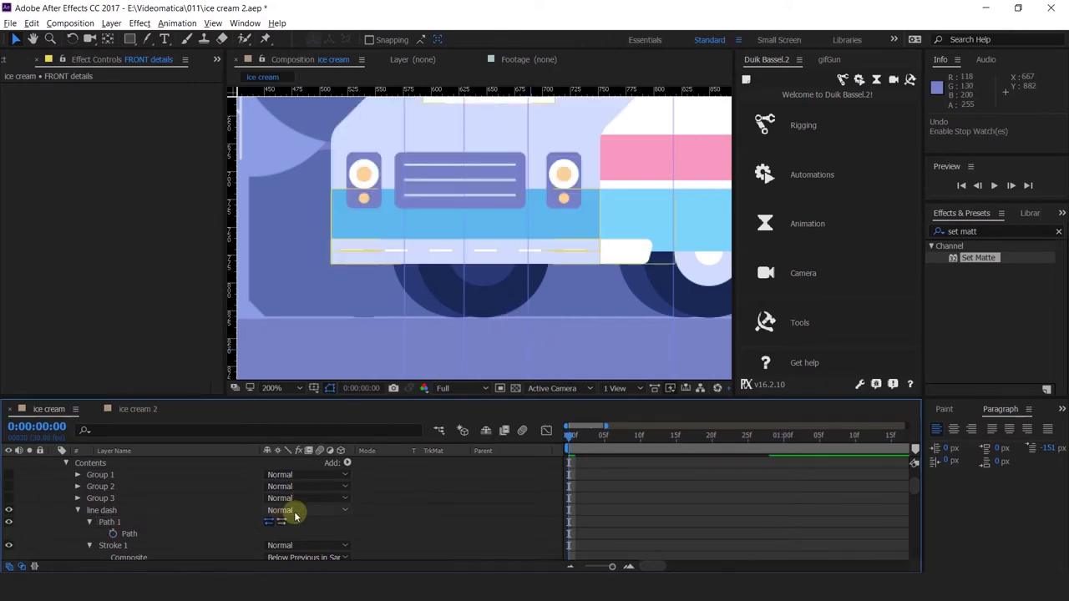
{"action": "key", "text": "ctrl+shift+z"}
Set Scale keyframes of 100% in the line dash group's transform at 0:00:00:00 and 0:00:00:25.
{"action": "left_click_drag", "start_coordinate": [642, 434], "coordinate": [747, 435]}
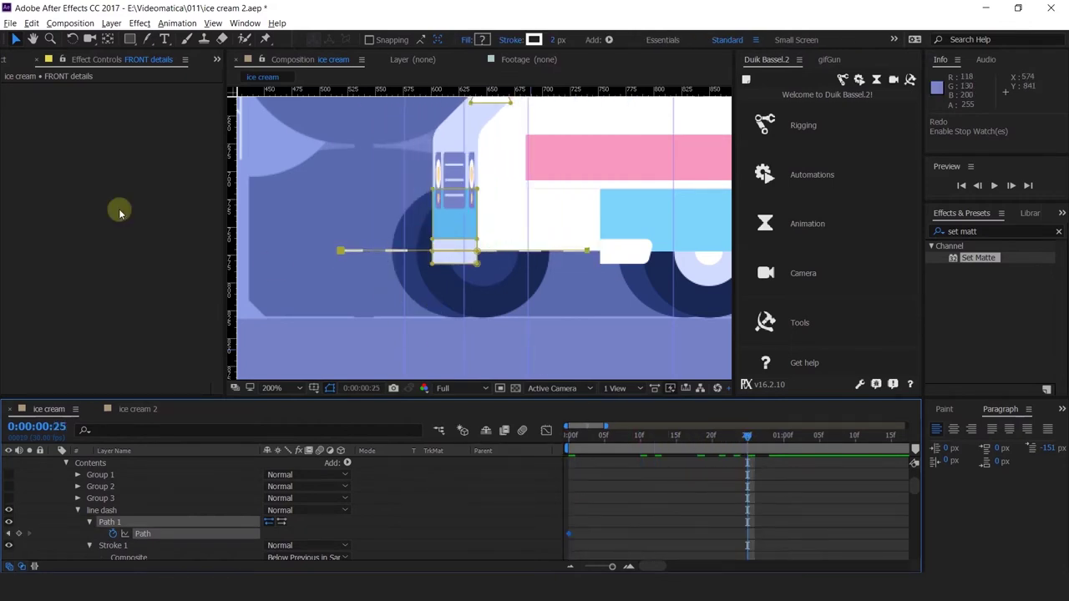
{"action": "scroll", "coordinate": [125, 518], "scroll_direction": "down", "scroll_amount": 1}
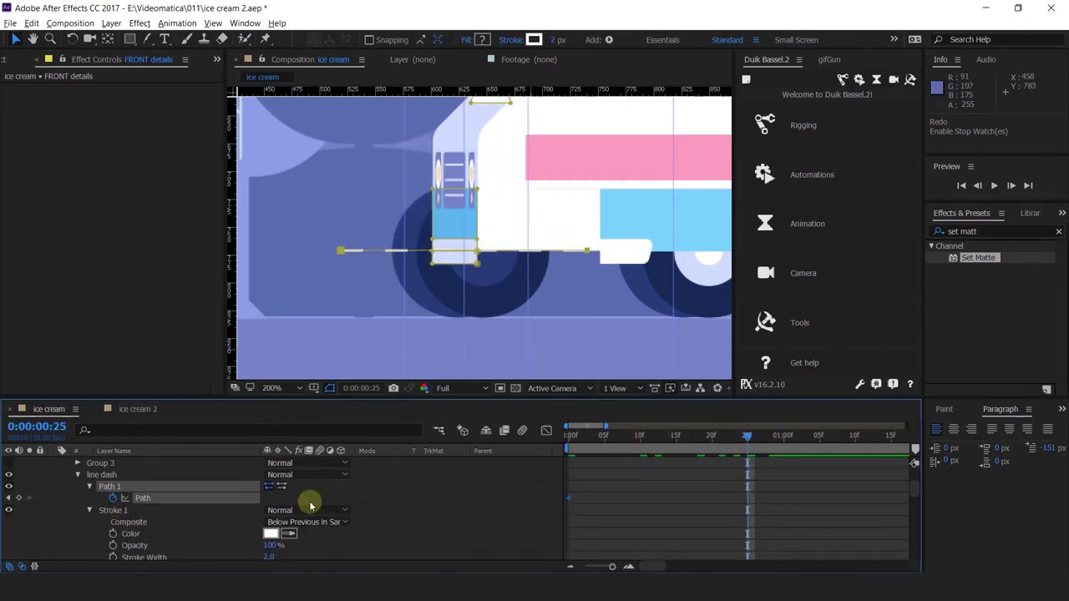
{"action": "scroll", "coordinate": [114, 509], "scroll_direction": "down", "scroll_amount": 3}
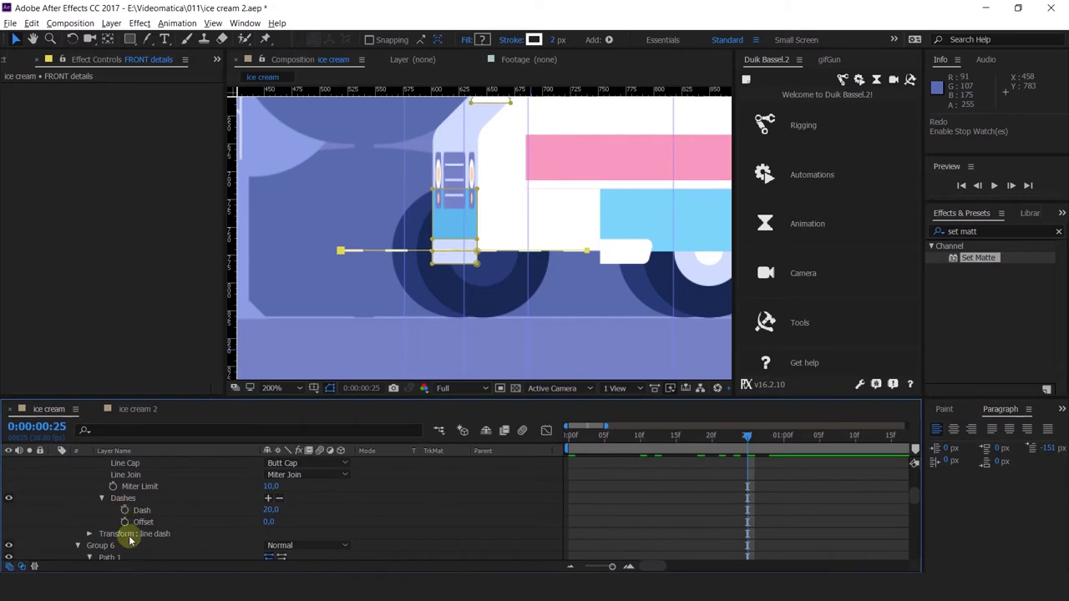
{"action": "scroll", "coordinate": [116, 526], "scroll_direction": "down", "scroll_amount": 1}
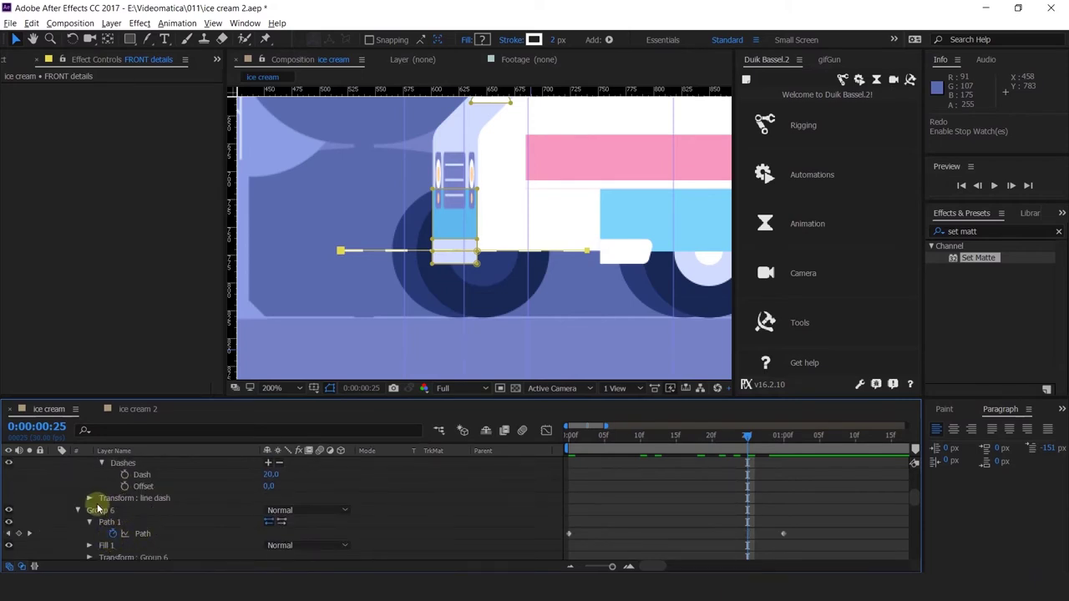
{"action": "left_click", "coordinate": [90, 498]}
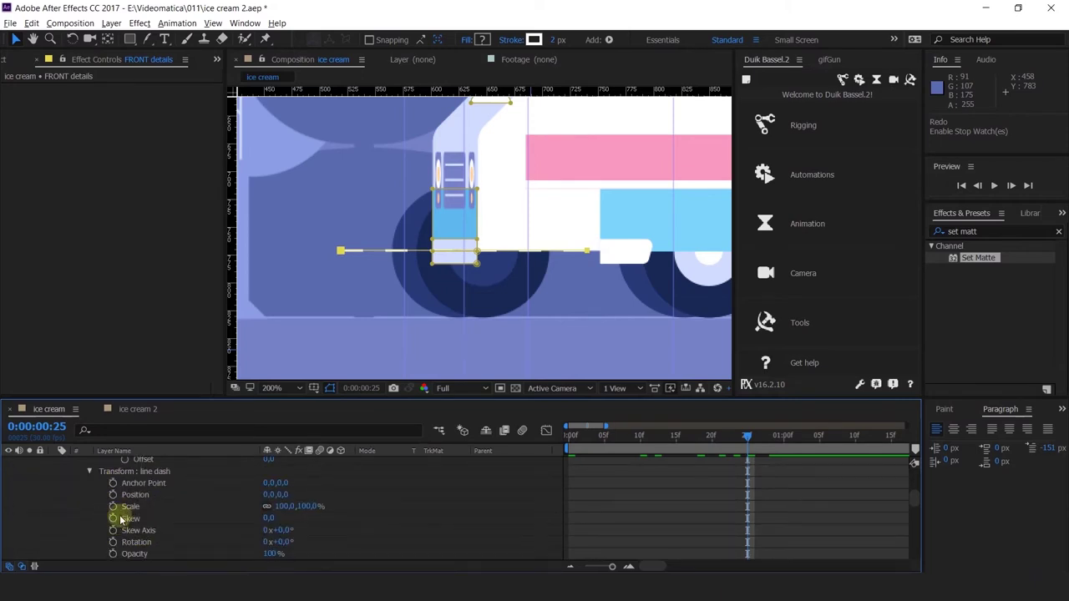
{"action": "left_click", "coordinate": [112, 506]}
{"action": "left_click_drag", "start_coordinate": [582, 435], "coordinate": [506, 436]}
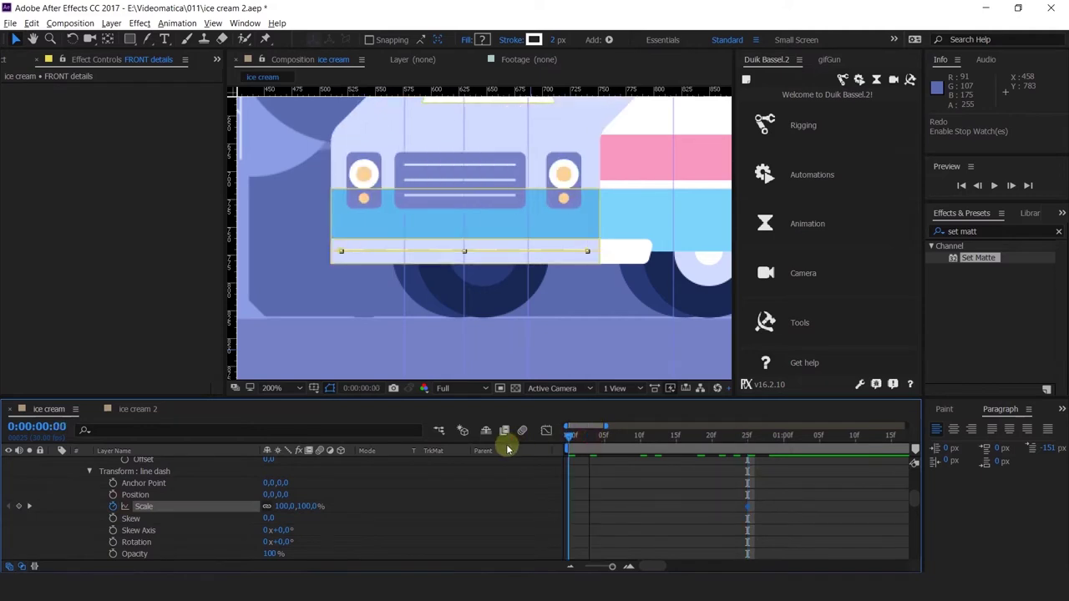
{"action": "left_click", "coordinate": [29, 507]}
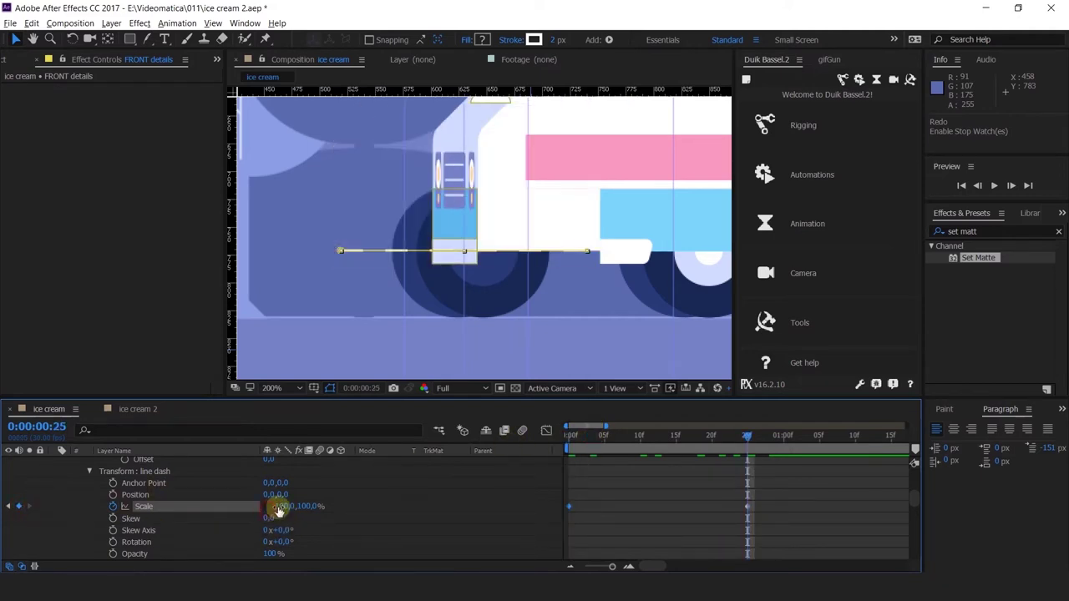
Center the line dash group's anchor point on its dashed line and set its unlinked horizontal Scale to 0% at 0:00:00:25.
{"action": "left_click_drag", "start_coordinate": [280, 511], "coordinate": [243, 515]}
{"action": "key", "text": "ctrl+z"}
{"action": "scroll", "coordinate": [455, 261], "scroll_direction": "down", "scroll_amount": 2}
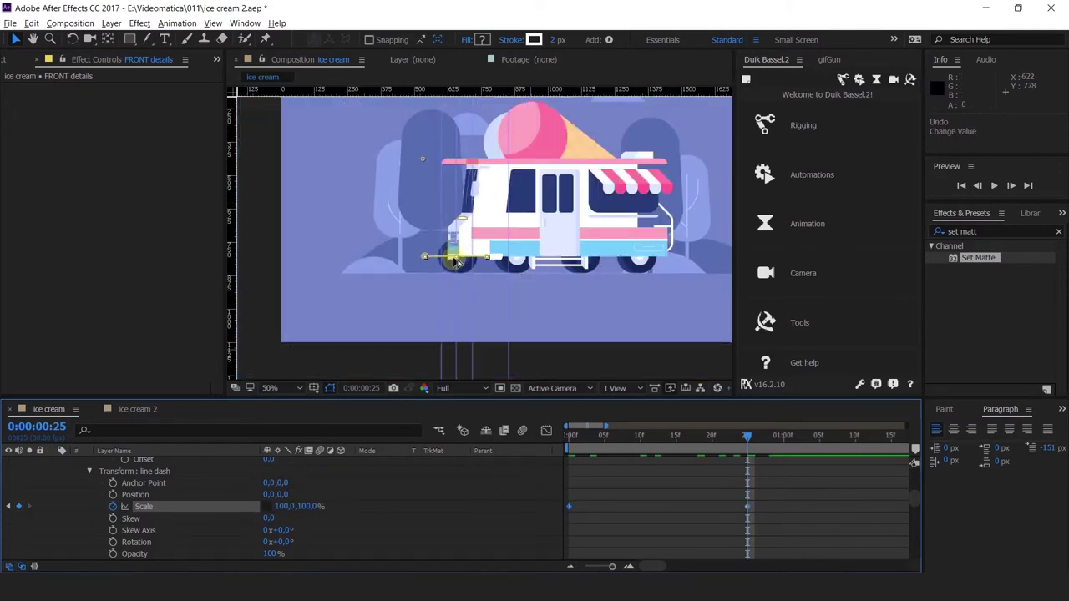
{"action": "left_click", "coordinate": [107, 39]}
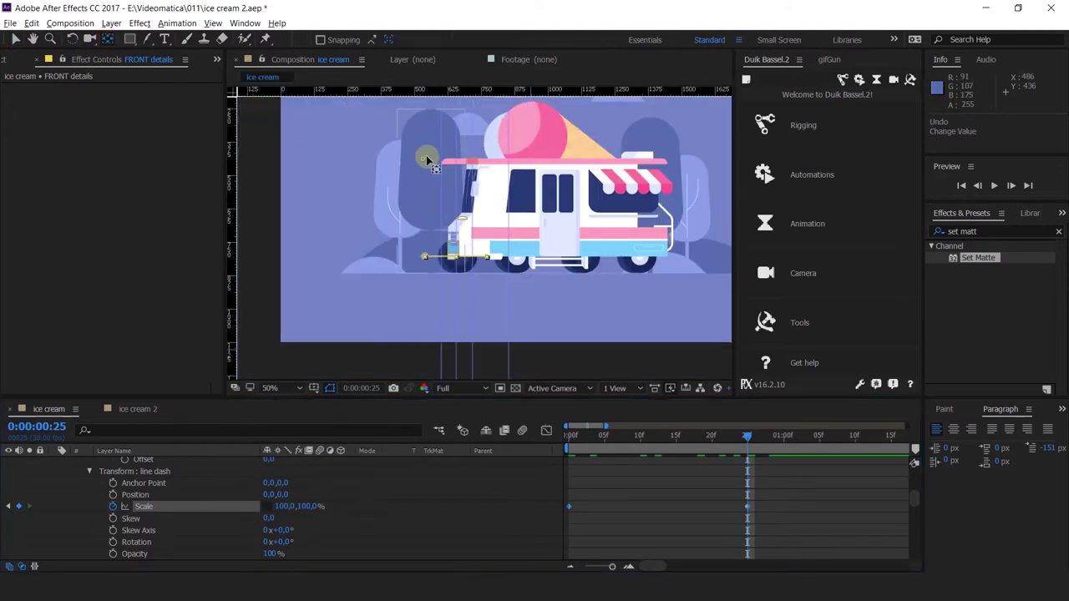
{"action": "left_click_drag", "start_coordinate": [451, 260], "coordinate": [451, 258]}
{"action": "scroll", "coordinate": [451, 258], "scroll_direction": "up", "scroll_amount": 3}
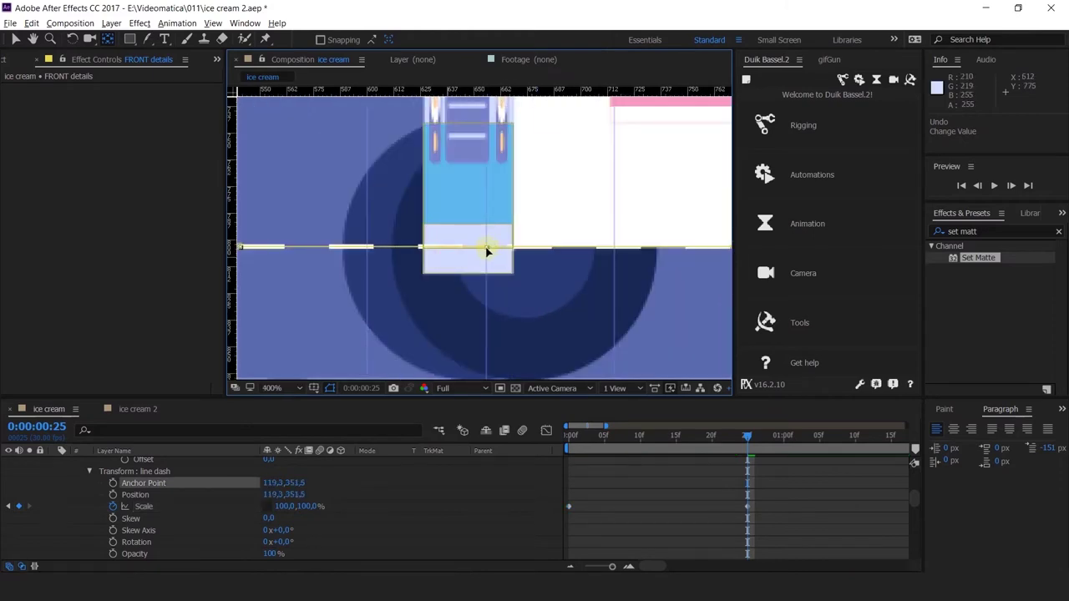
{"action": "left_click", "coordinate": [290, 511]}
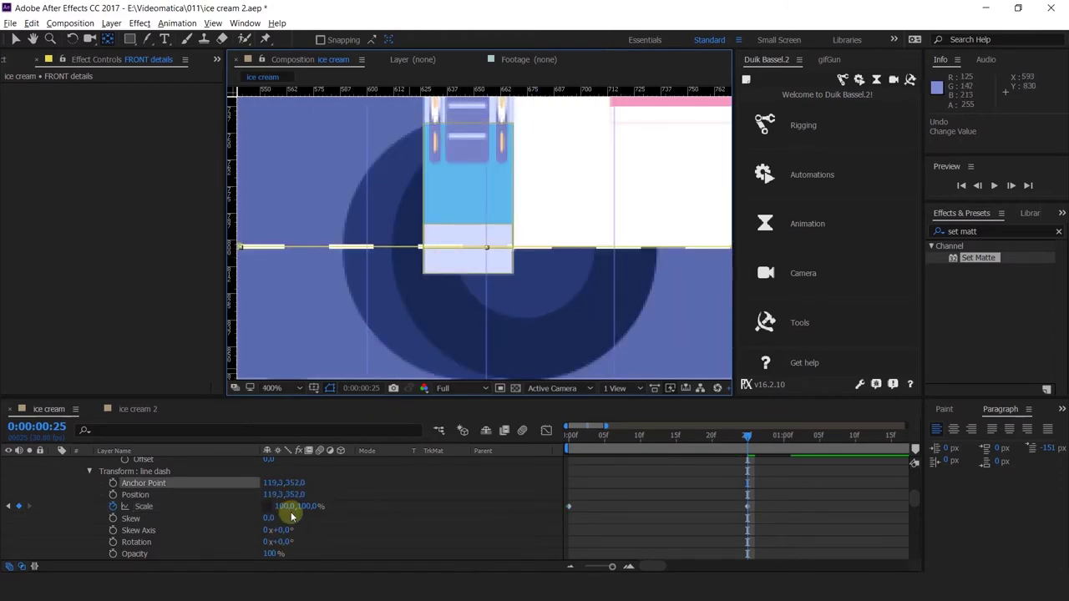
{"action": "mouse_move", "coordinate": [284, 507]}
{"action": "left_mouse_down"}
{"action": "mouse_move", "coordinate": [219, 502]}
{"action": "mouse_move", "coordinate": [285, 512]}
{"action": "left_mouse_up"}
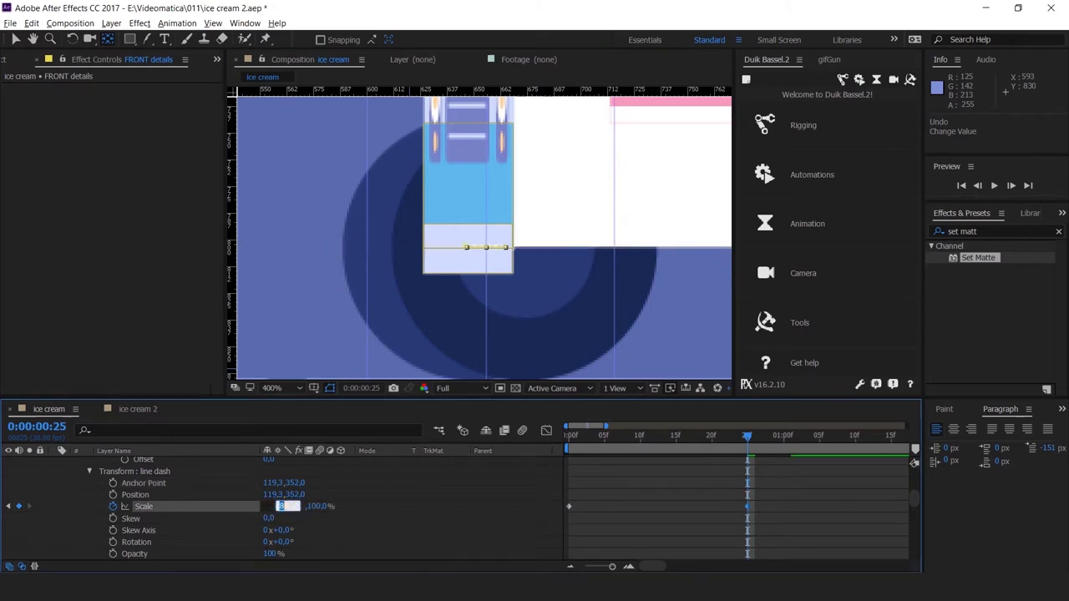
Keyframe the line dash group's Position at 0:00:00:00 and 0:00:00:25, setting X to 91.3 at 0:00:00:25 to reach the bumper's left edge.
{"action": "left_click", "coordinate": [114, 495]}
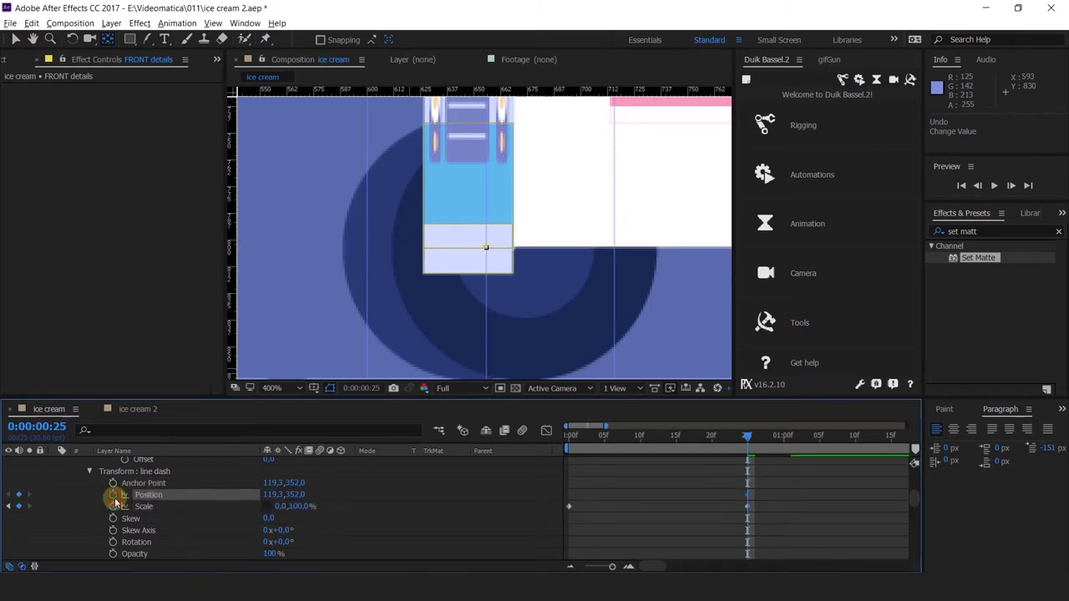
{"action": "left_click", "coordinate": [569, 440]}
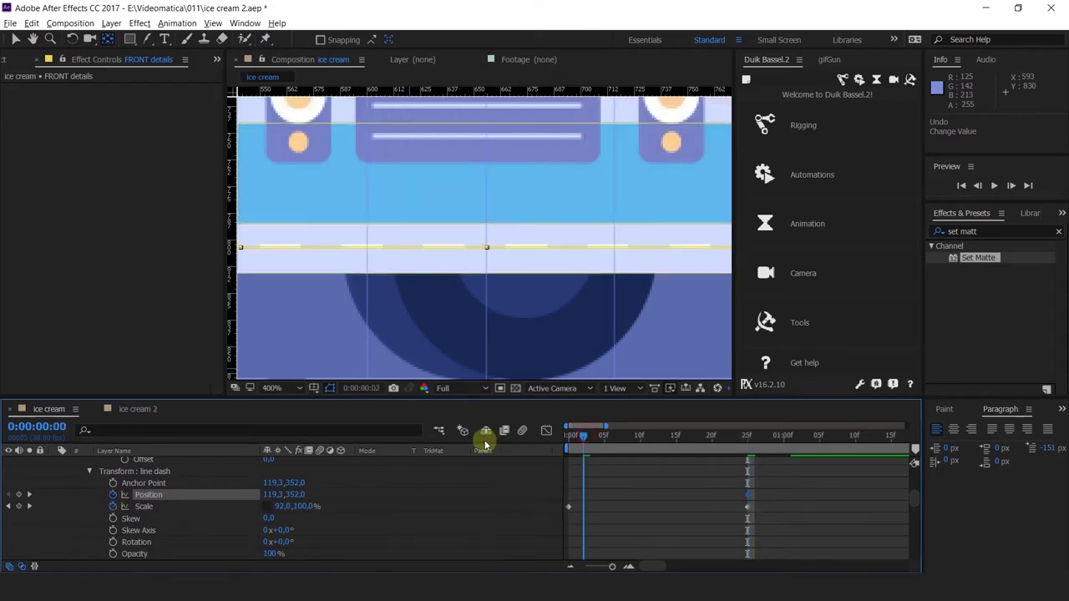
{"action": "left_click", "coordinate": [28, 499]}
{"action": "mouse_move", "coordinate": [274, 495]}
{"action": "left_mouse_down"}
{"action": "mouse_move", "coordinate": [249, 493]}
{"action": "mouse_move", "coordinate": [291, 486]}
{"action": "left_mouse_up"}
{"action": "scroll", "coordinate": [410, 254], "scroll_direction": "up", "scroll_amount": 2}
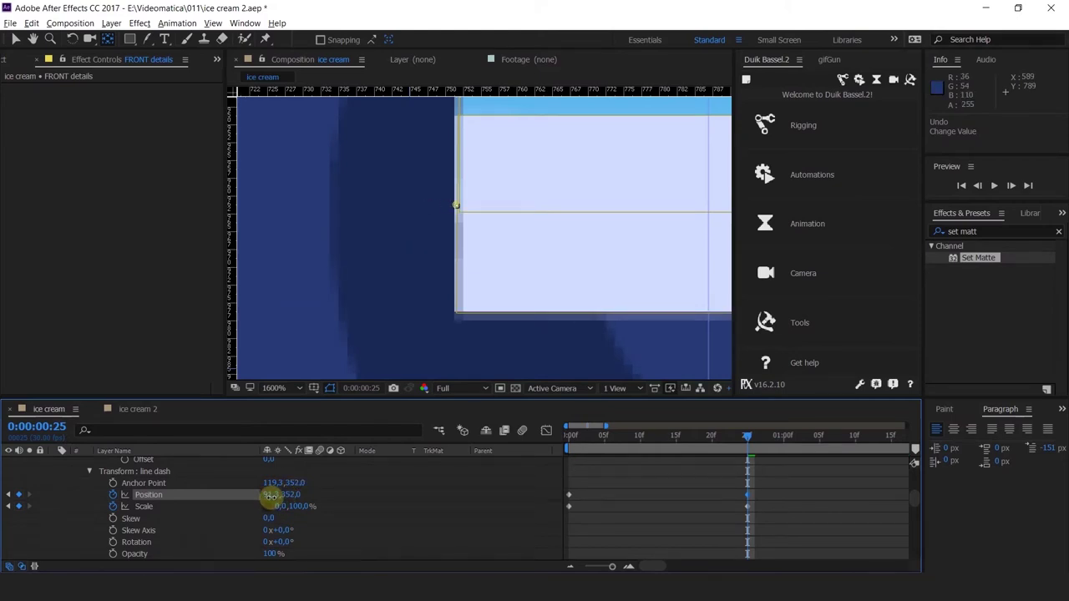
{"action": "scroll", "coordinate": [552, 266], "scroll_direction": "down", "scroll_amount": 3}
Preview the line dash Position and Scale animation from 0:00:00:00 to check the dashes against the collapsing bumper.
{"action": "left_click_drag", "start_coordinate": [741, 435], "coordinate": [511, 457]}
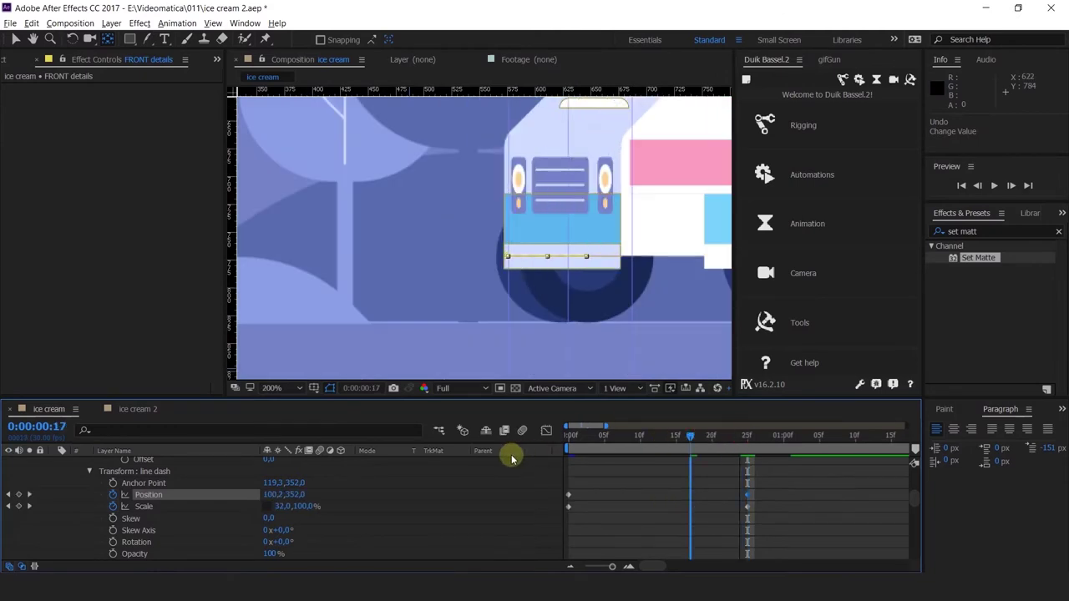
{"action": "key", "text": "space"}
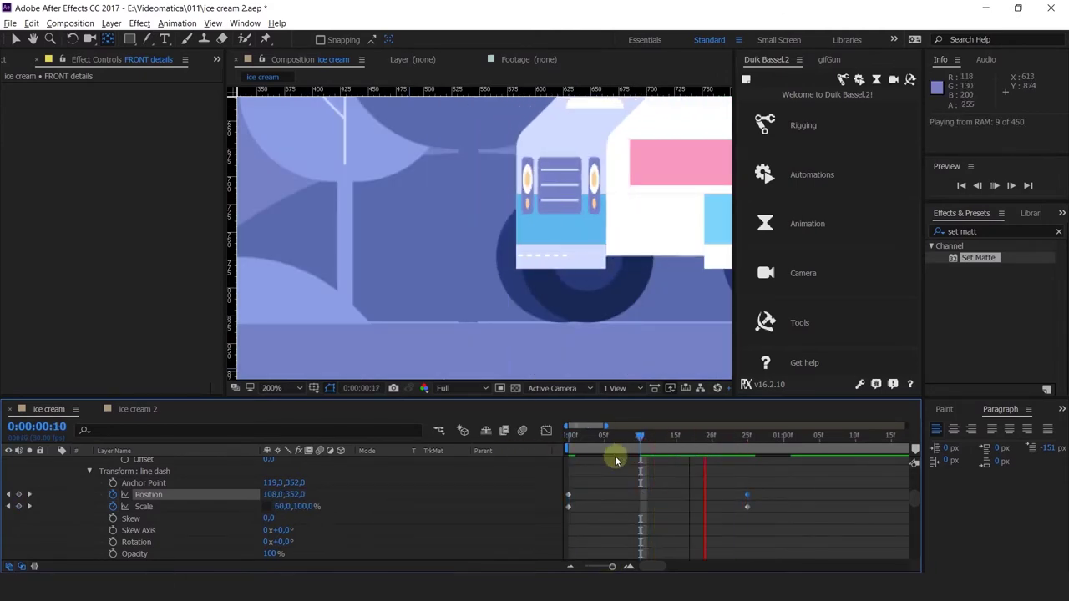
{"action": "left_click_drag", "start_coordinate": [615, 436], "coordinate": [523, 437]}
{"action": "left_click", "coordinate": [695, 525]}
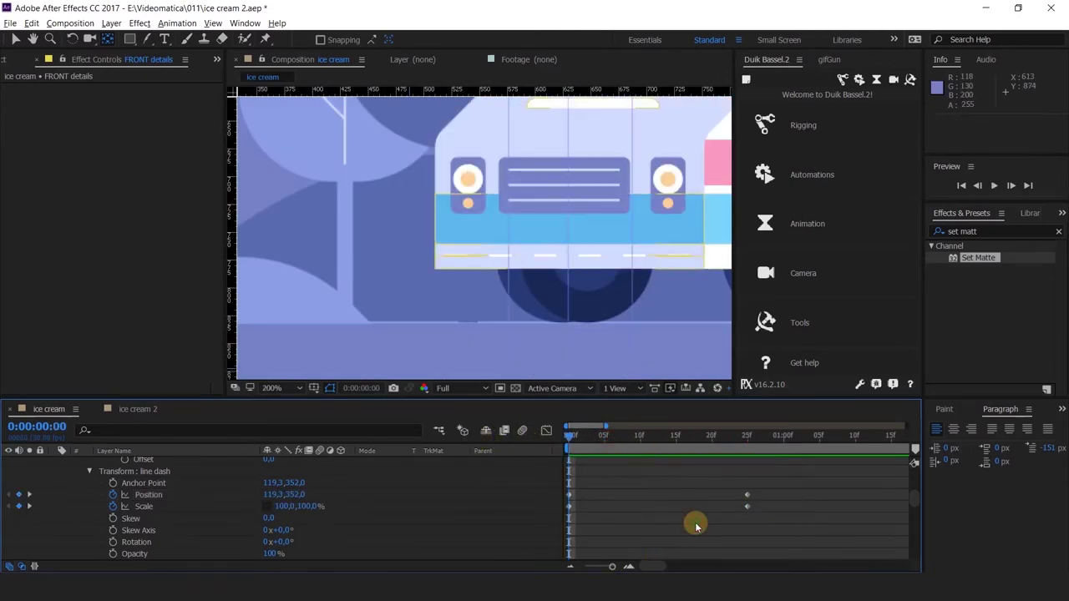
{"action": "key", "text": "space"}
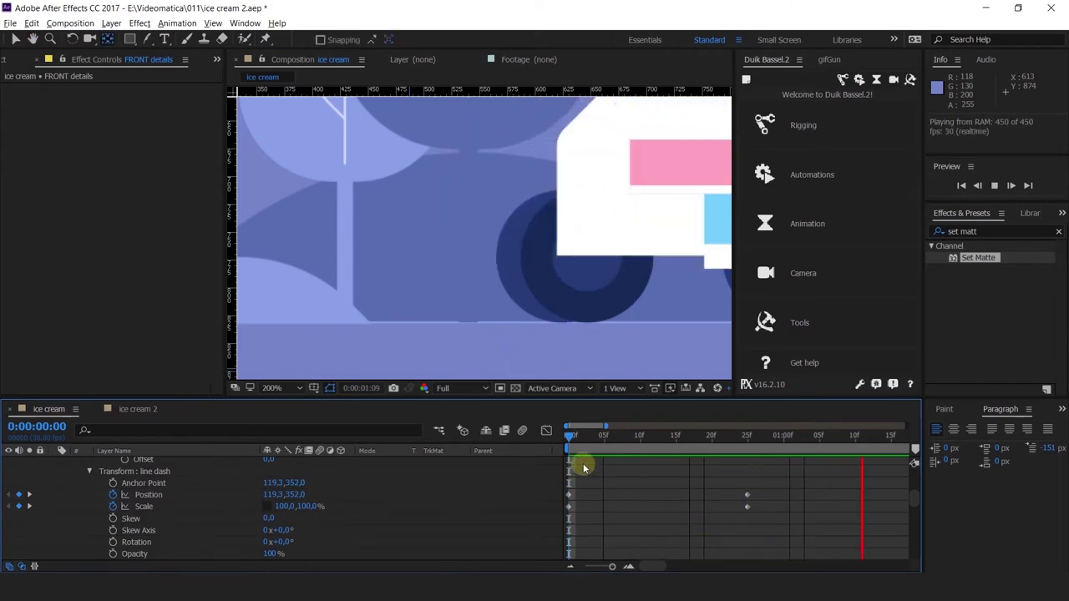
Move the line dash group's first Position keyframe to 0:00:00:15.
{"action": "left_click_drag", "start_coordinate": [570, 435], "coordinate": [539, 534]}
{"action": "left_click", "coordinate": [500, 521]}
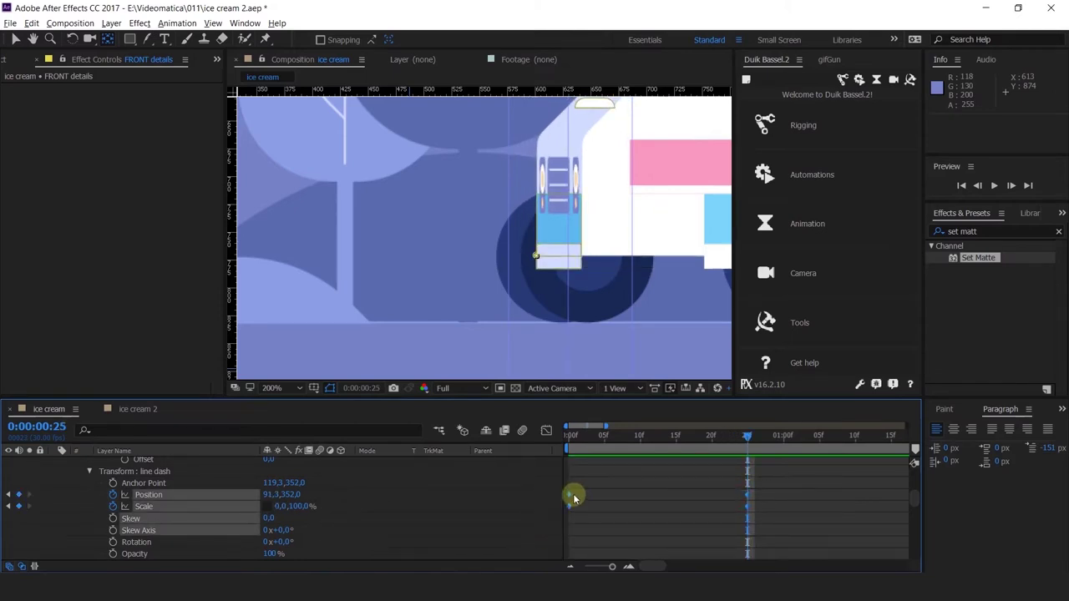
{"action": "key", "text": "F9"}
{"action": "left_click", "coordinate": [569, 496]}
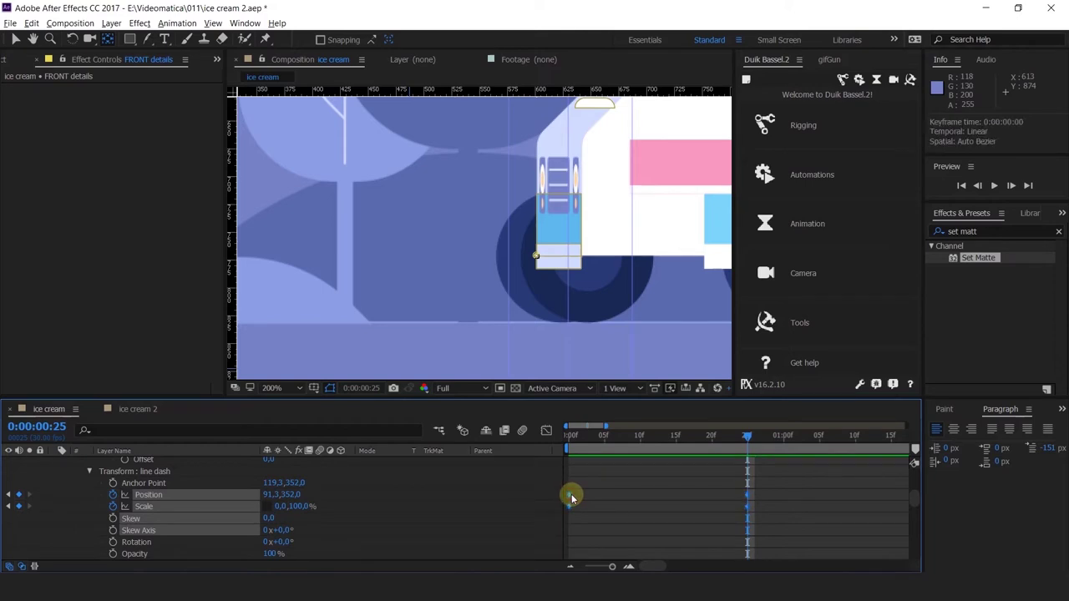
{"action": "left_click_drag", "start_coordinate": [707, 435], "coordinate": [677, 436]}
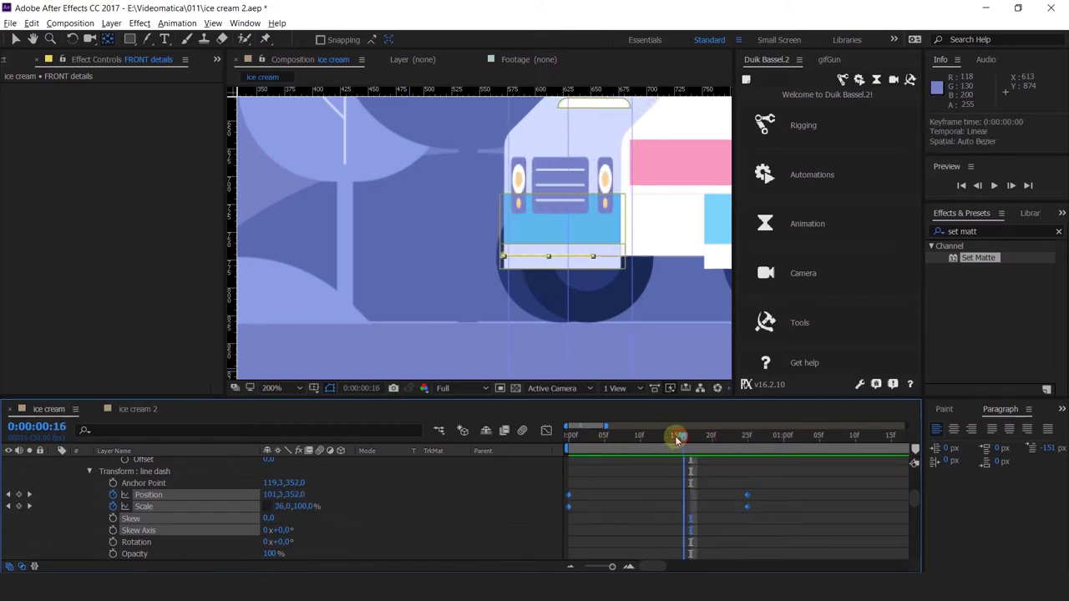
{"action": "left_click_drag", "start_coordinate": [568, 497], "coordinate": [676, 498]}
Preview the retimed dashes and move the line dash group's last Position and Scale keyframes to 0:00:01:00.
{"action": "left_click_drag", "start_coordinate": [676, 439], "coordinate": [515, 443]}
{"action": "key", "text": "space"}
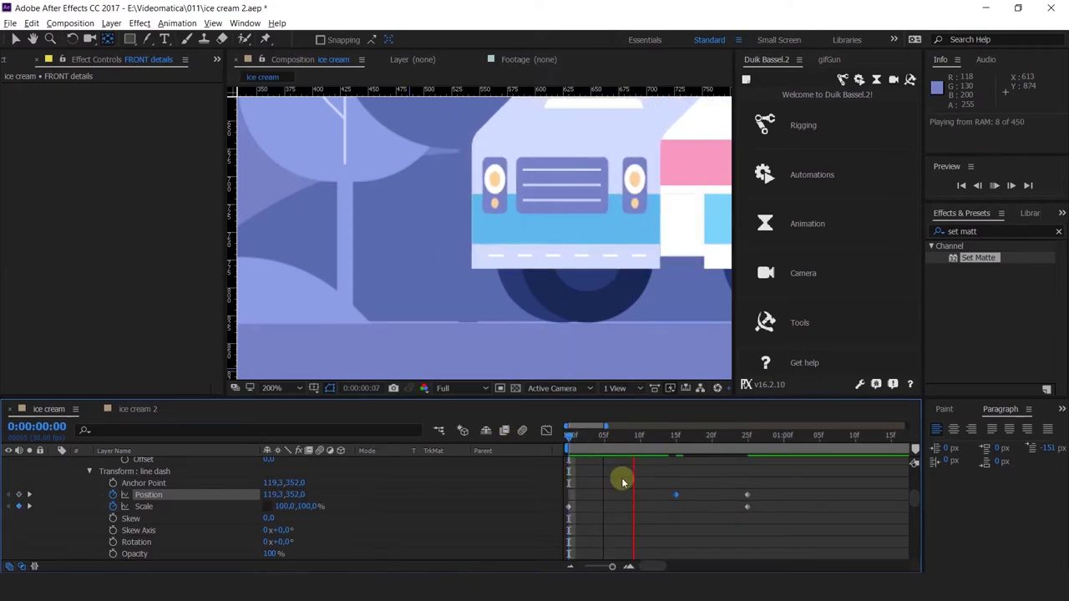
{"action": "left_click_drag", "start_coordinate": [643, 442], "coordinate": [740, 505]}
{"action": "left_click_drag", "start_coordinate": [749, 496], "coordinate": [785, 507]}
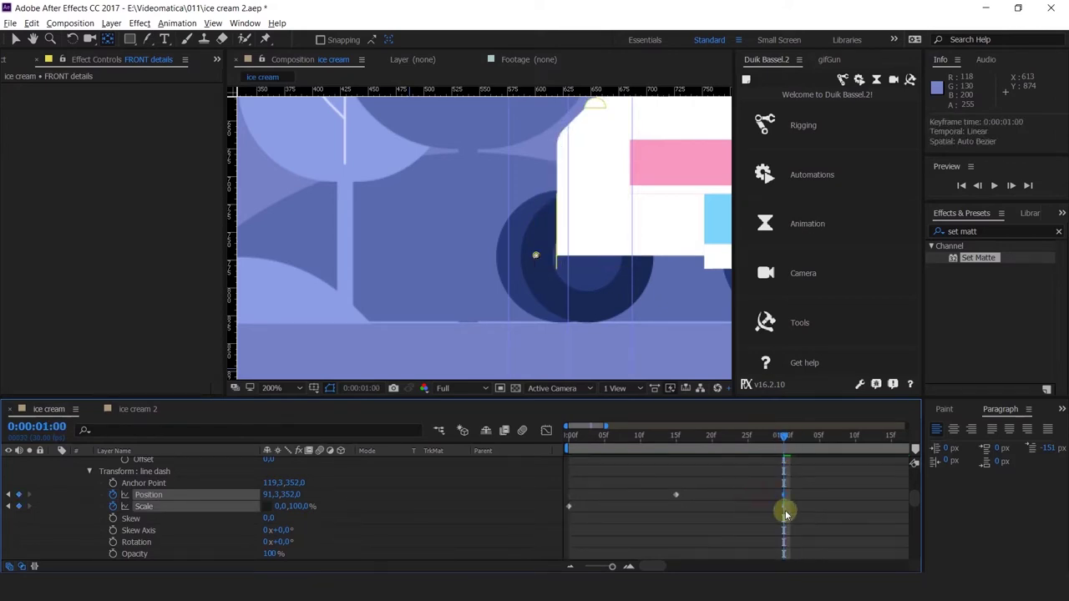
Move the line dash group's first Position keyframe to 0:00:00:00 and set Position X to 109.3 at 0:00:01:00.
{"action": "left_click_drag", "start_coordinate": [678, 496], "coordinate": [568, 498]}
{"action": "left_click_drag", "start_coordinate": [577, 436], "coordinate": [785, 472]}
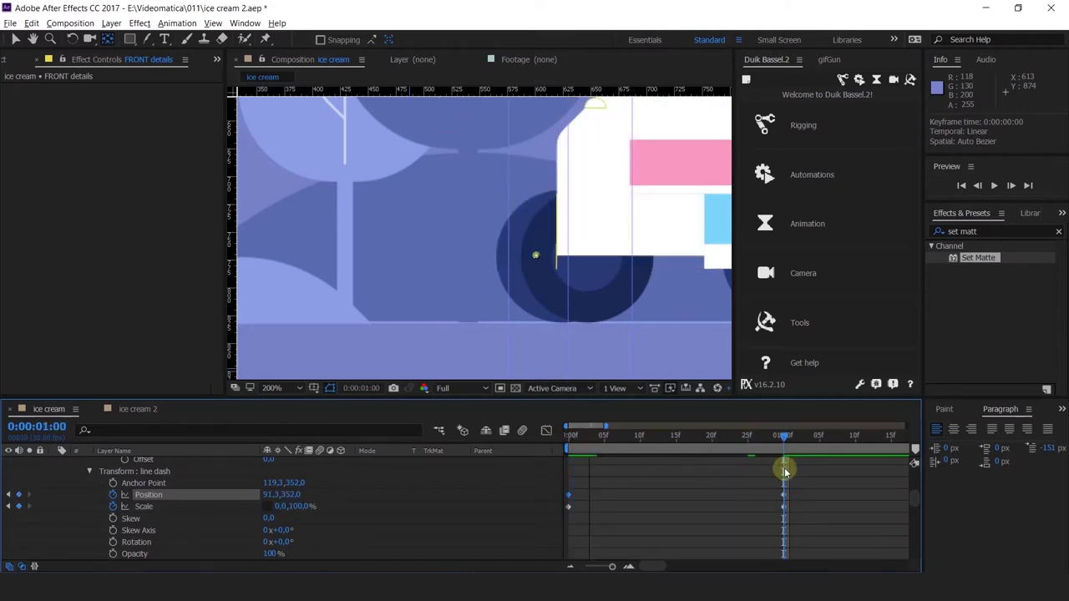
{"action": "scroll", "coordinate": [562, 279], "scroll_direction": "up", "scroll_amount": 1}
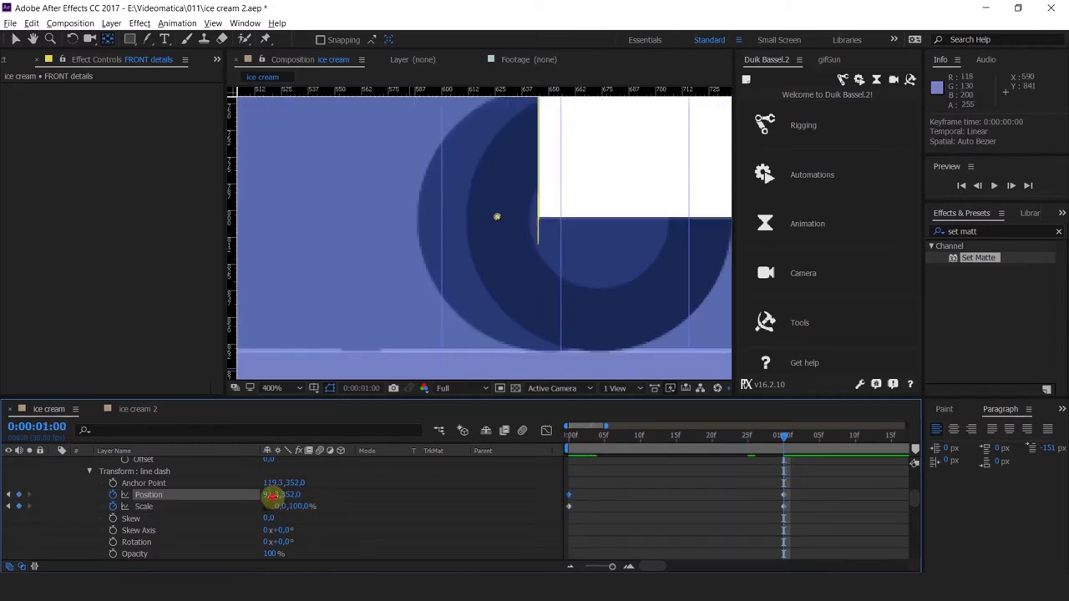
{"action": "left_click_drag", "start_coordinate": [272, 495], "coordinate": [287, 506]}
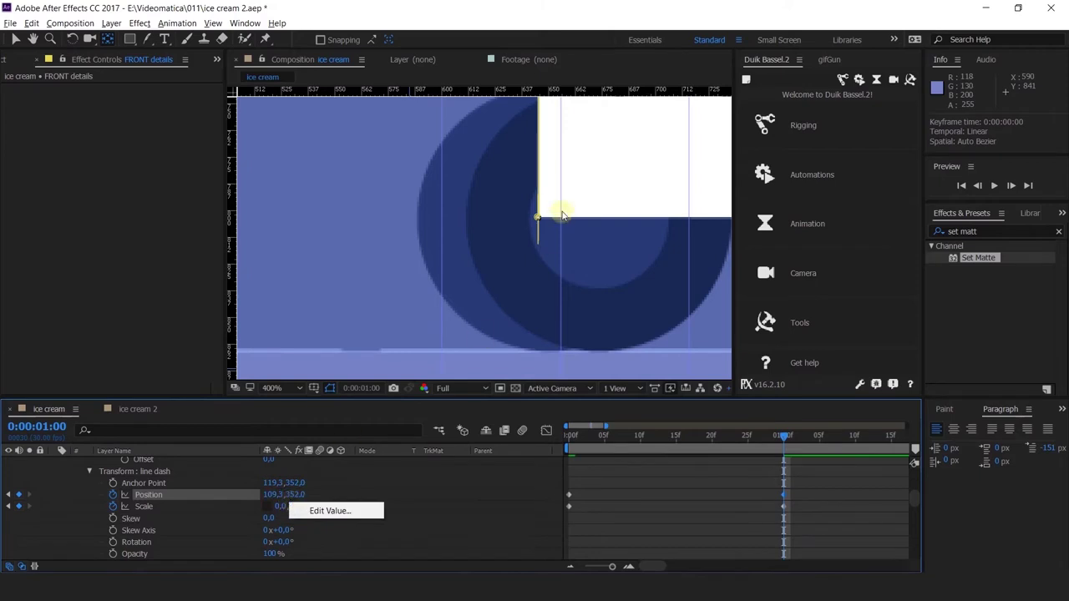
{"action": "scroll", "coordinate": [561, 216], "scroll_direction": "up", "scroll_amount": 2}
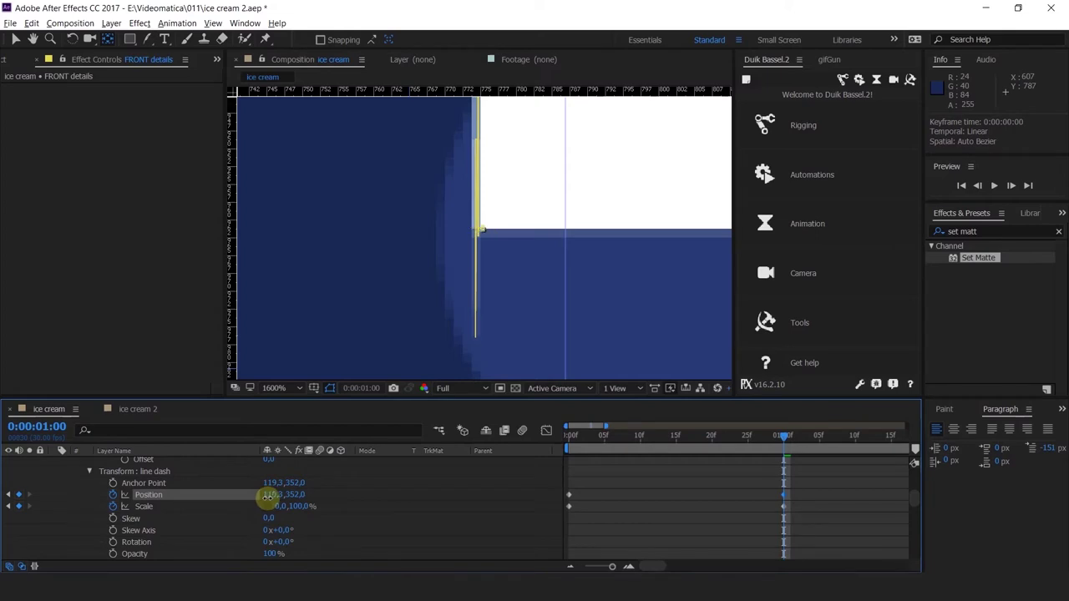
{"action": "scroll", "coordinate": [490, 215], "scroll_direction": "down", "scroll_amount": 3}
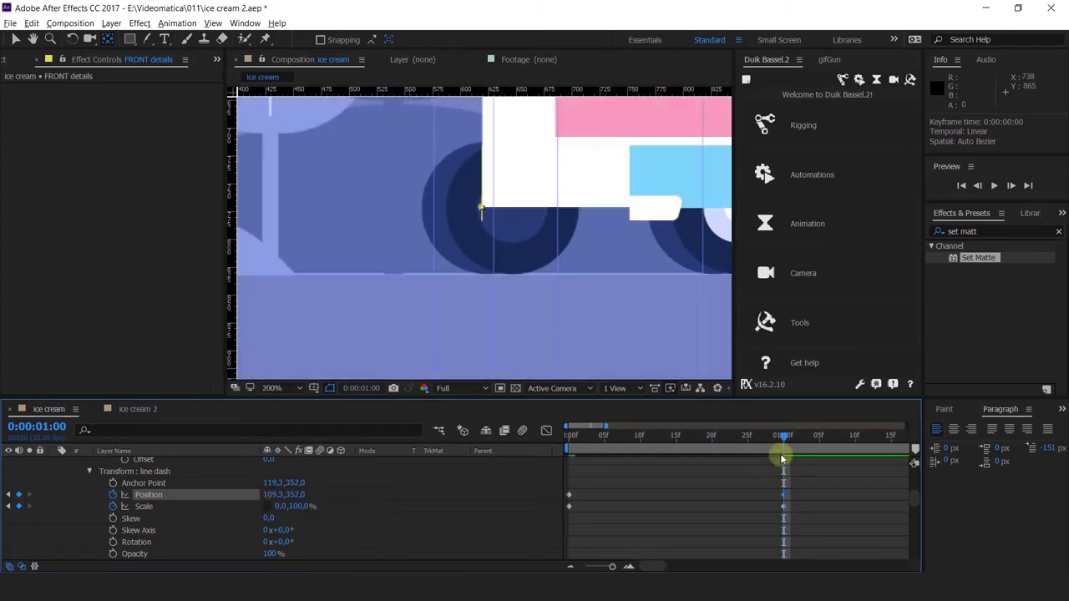
Preview the corrected line dash animation from 0:00:00:00 and inspect the truck's front details.
{"action": "left_click_drag", "start_coordinate": [781, 438], "coordinate": [761, 555]}
{"action": "left_click", "coordinate": [760, 556]}
{"action": "key", "text": "space"}
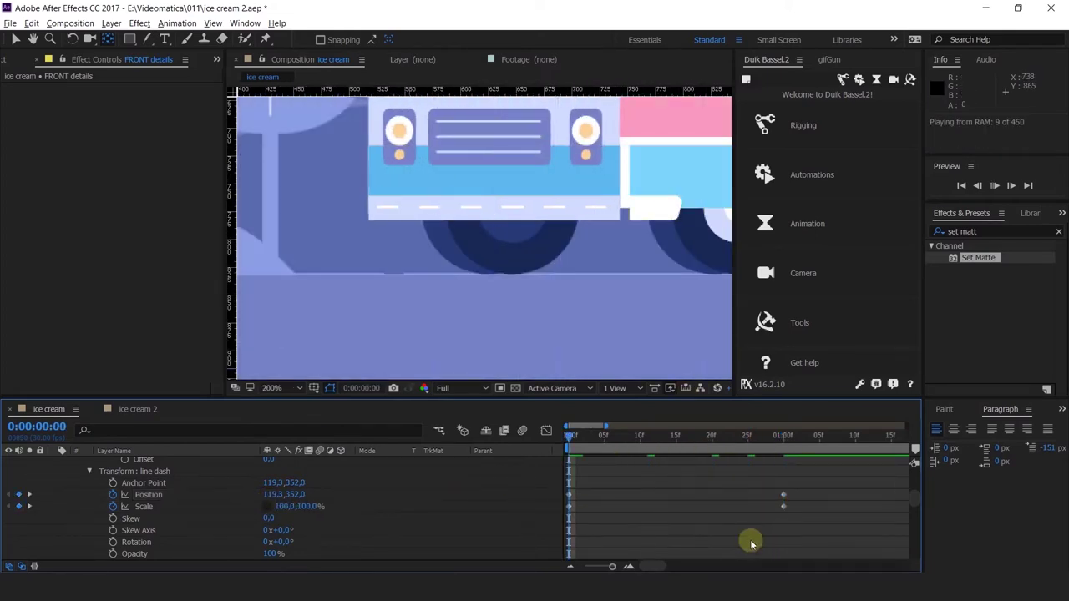
{"action": "scroll", "coordinate": [594, 241], "scroll_direction": "down", "scroll_amount": 3}
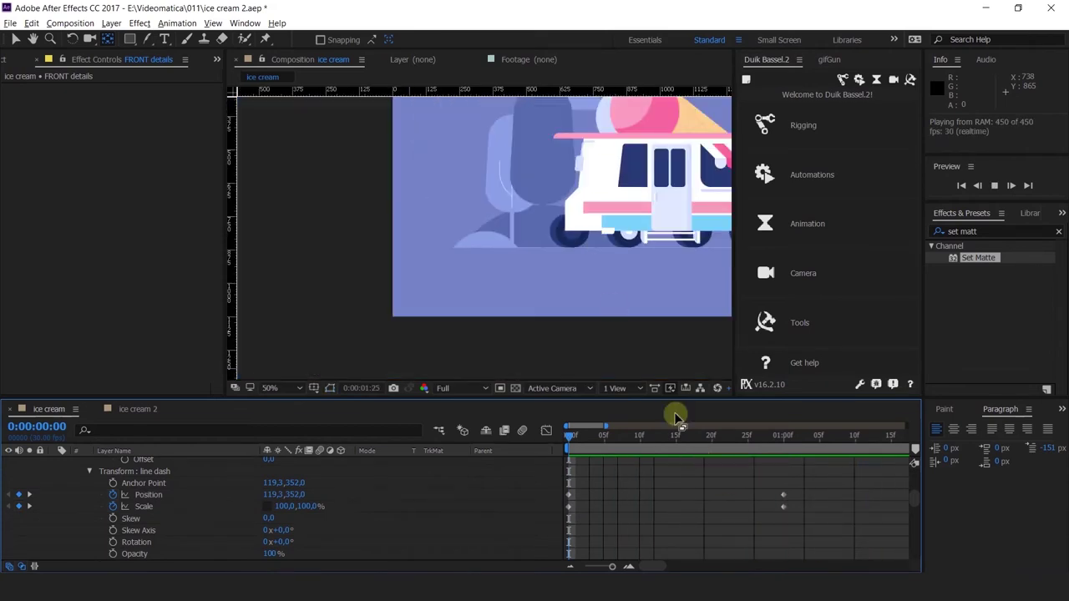
{"action": "left_click_drag", "start_coordinate": [577, 437], "coordinate": [494, 448]}
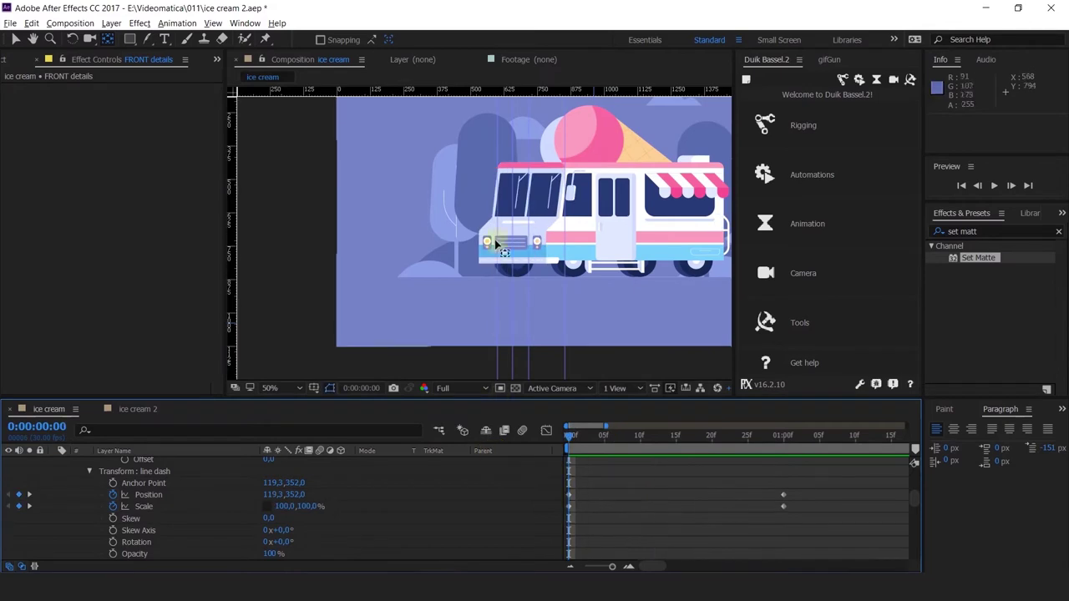
{"action": "scroll", "coordinate": [532, 286], "scroll_direction": "up", "scroll_amount": 2}
{"action": "left_click", "coordinate": [539, 269]}
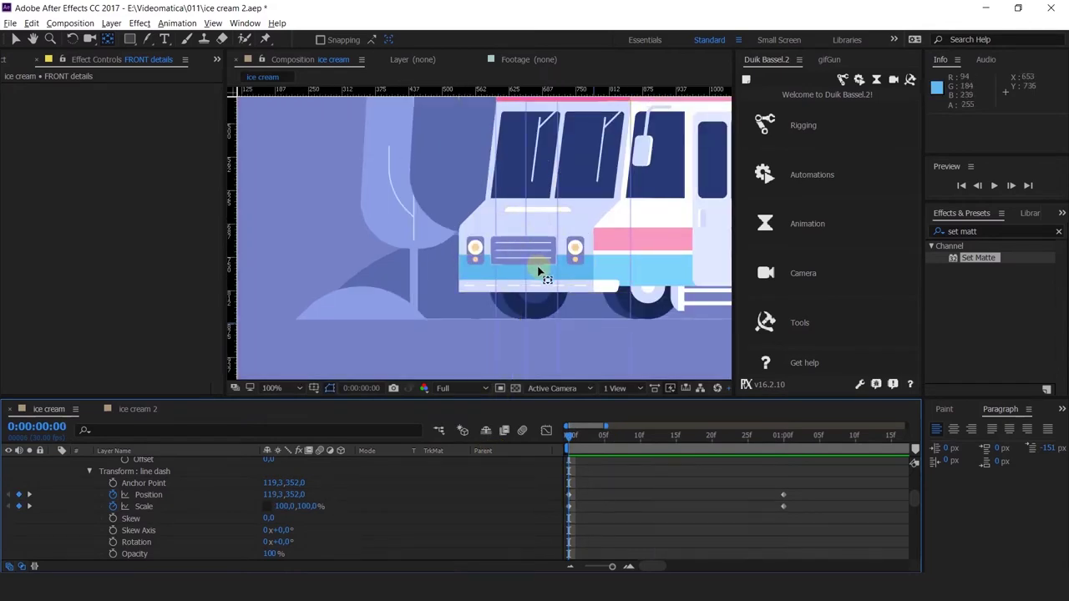
{"action": "left_click_drag", "start_coordinate": [538, 269], "coordinate": [550, 282]}
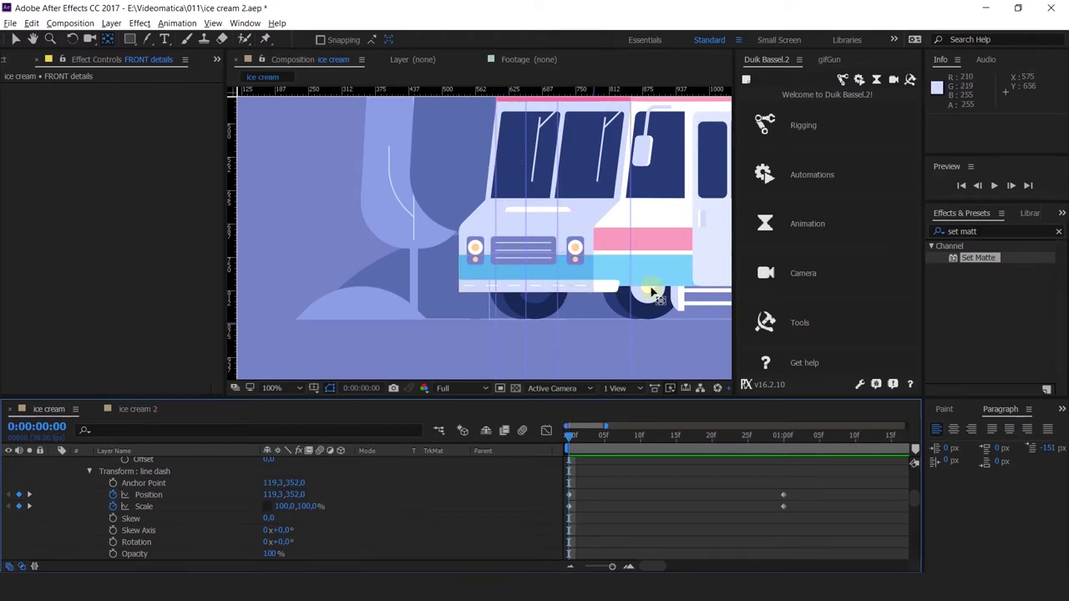
{"action": "left_click_drag", "start_coordinate": [531, 191], "coordinate": [451, 215]}
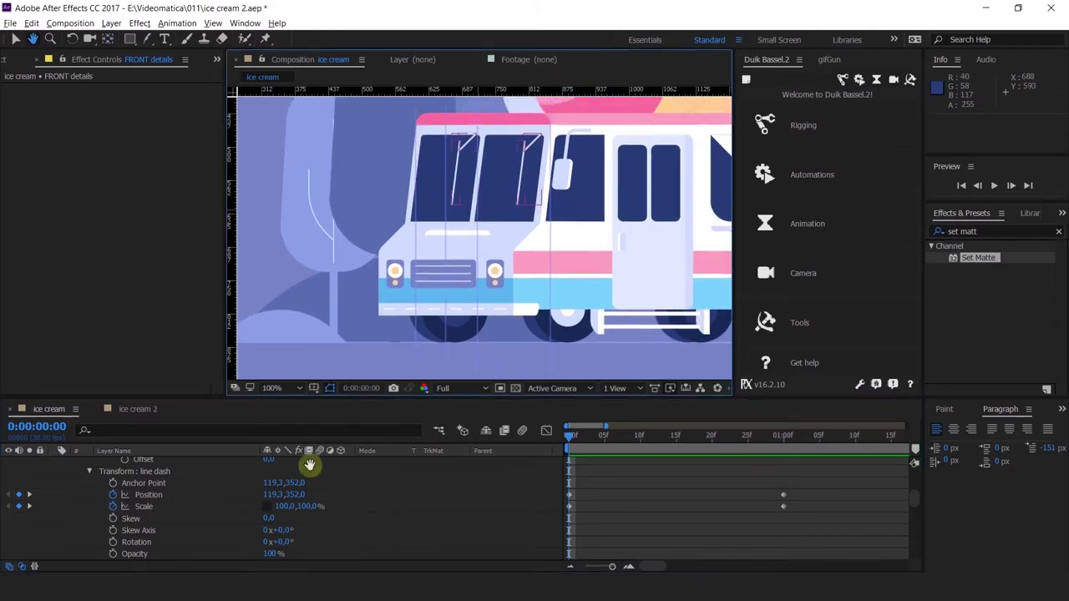
Check the shape groups in the FRONT details layer and delete Group 3.
{"action": "scroll", "coordinate": [102, 526], "scroll_direction": "up", "scroll_amount": 4}
{"action": "scroll", "coordinate": [83, 526], "scroll_direction": "up", "scroll_amount": 3}
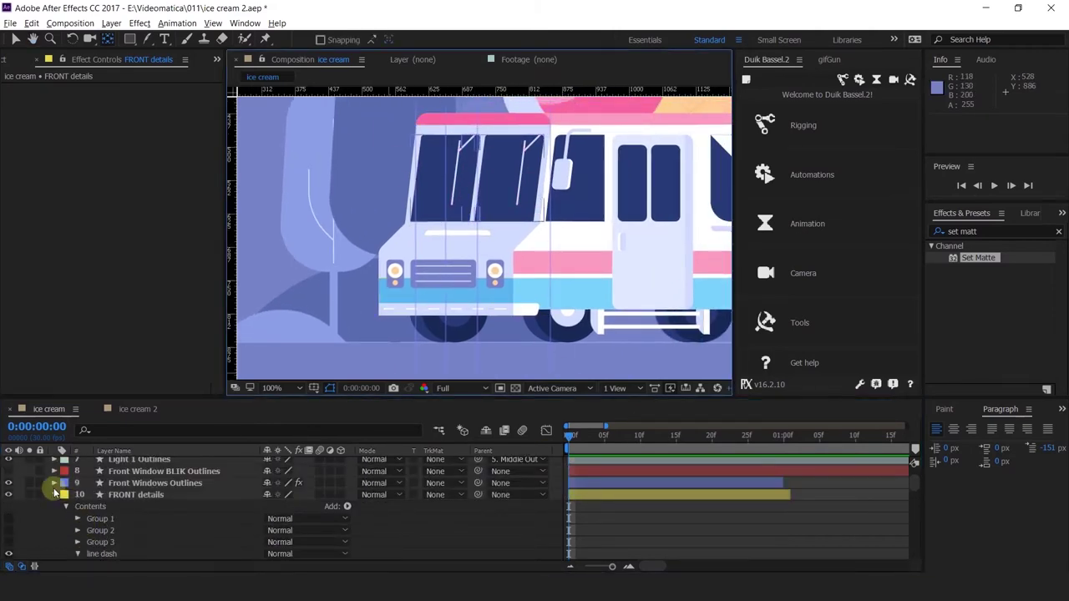
{"action": "left_click", "coordinate": [54, 495]}
{"action": "left_click", "coordinate": [117, 507]}
{"action": "left_click", "coordinate": [123, 496]}
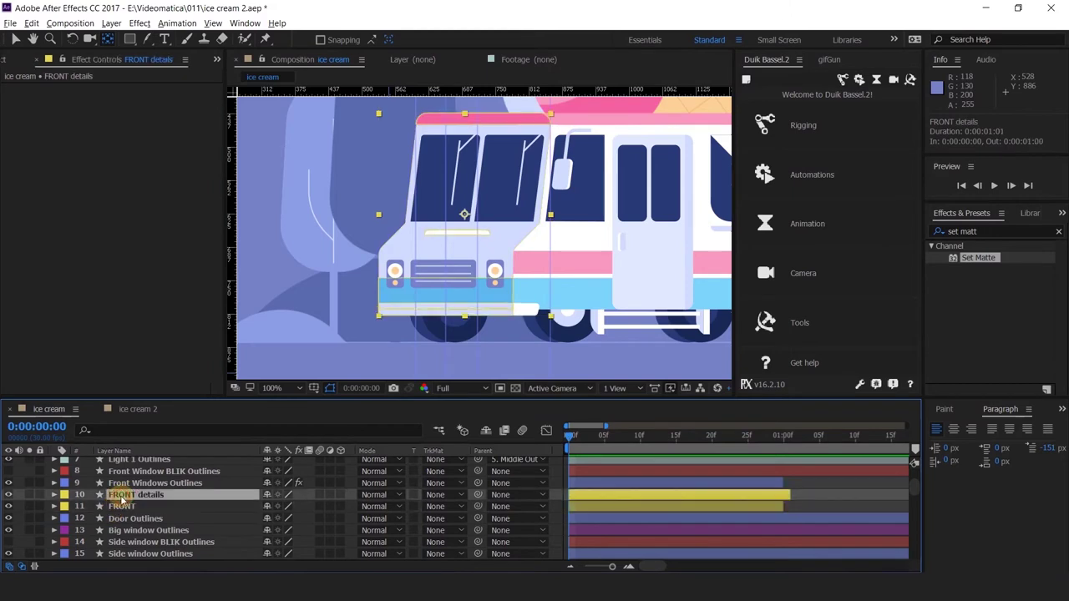
{"action": "left_click", "coordinate": [55, 495]}
{"action": "left_click", "coordinate": [100, 488]}
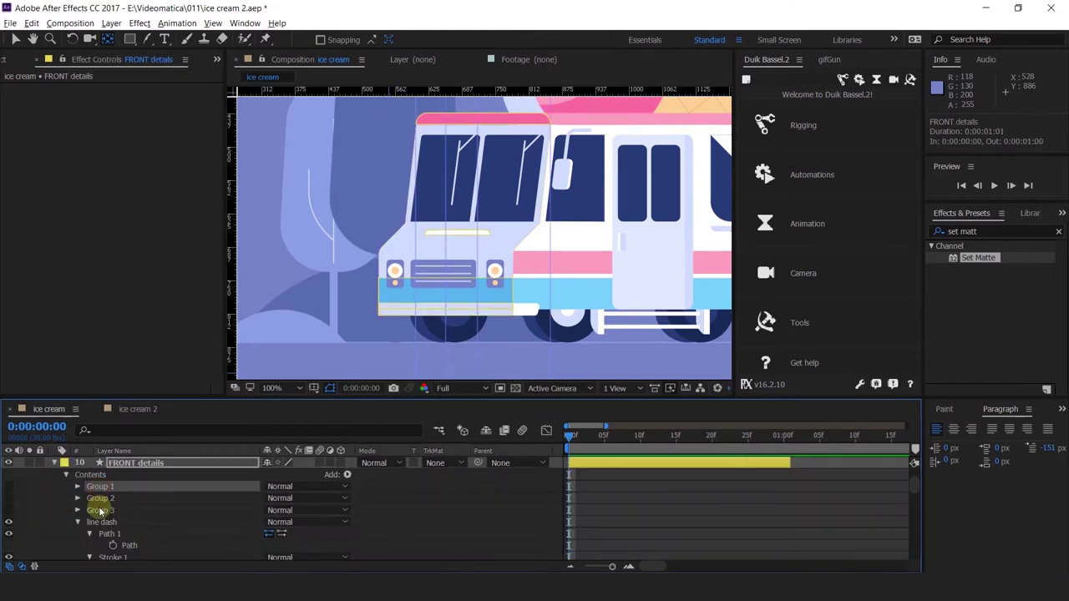
{"action": "left_click", "coordinate": [99, 498]}
{"action": "left_click", "coordinate": [105, 520]}
{"action": "left_click", "coordinate": [98, 509]}
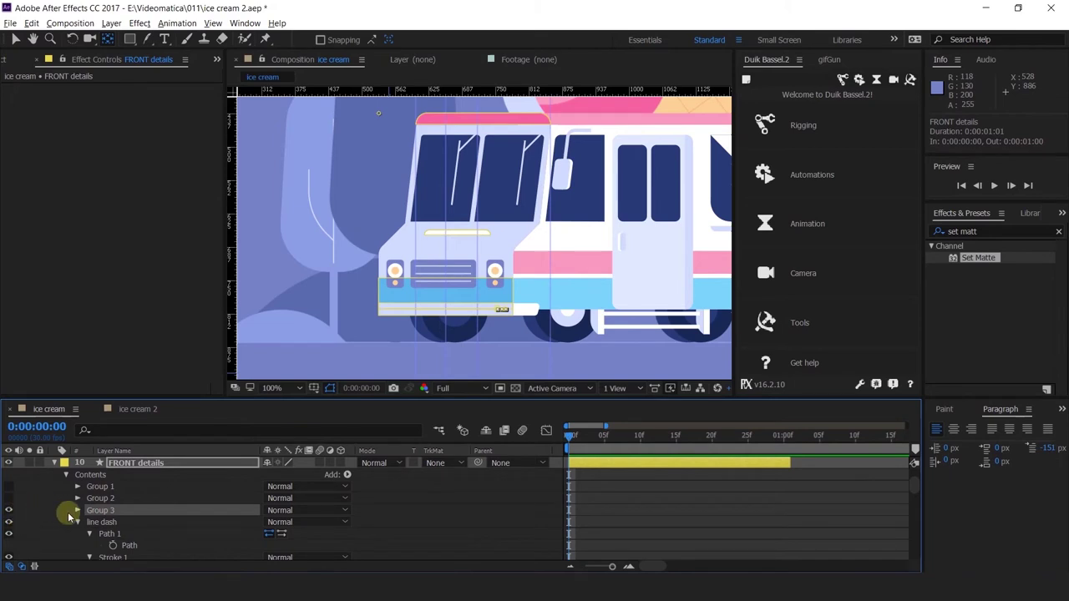
{"action": "left_click", "coordinate": [101, 510]}
{"action": "key", "text": "Delete"}
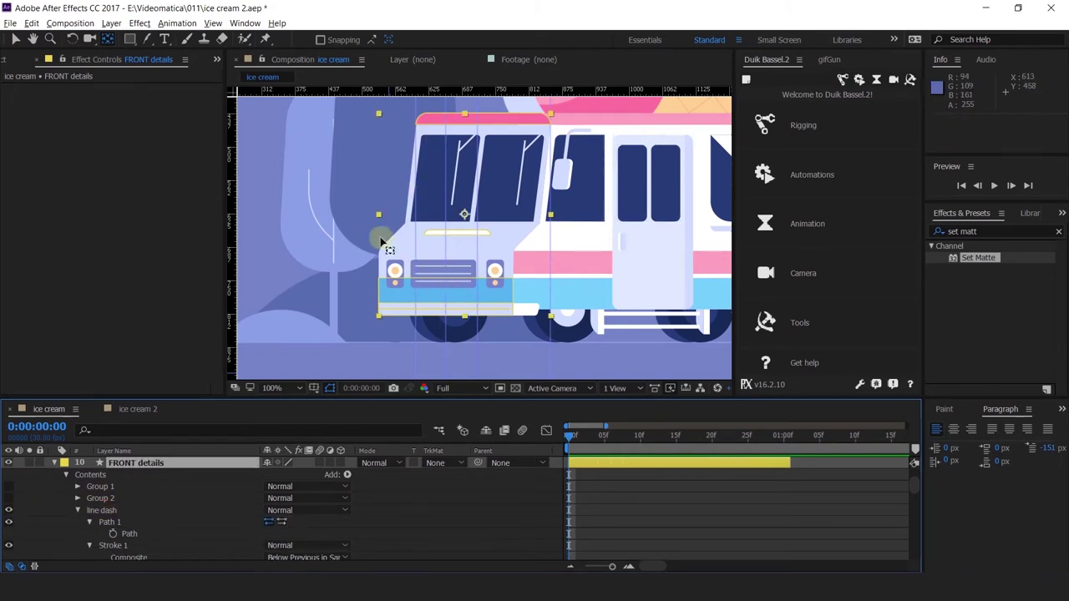
Make the Group 1 and Group 2 diagonal hood lines visible and expand Group 2 to its Path 1.
{"action": "left_click", "coordinate": [411, 192]}
{"action": "left_click", "coordinate": [138, 426]}
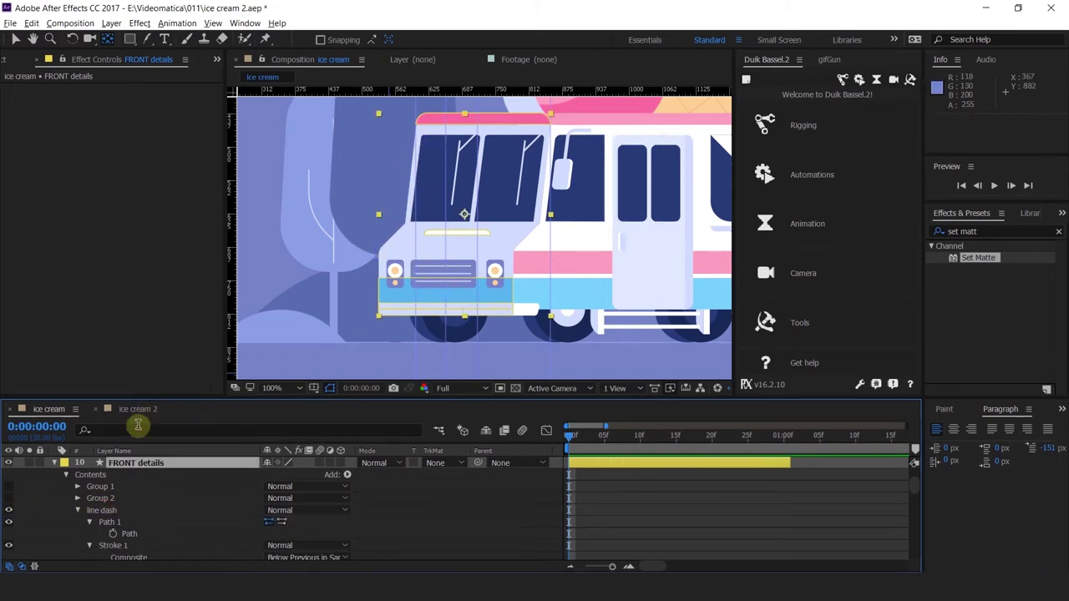
{"action": "left_click", "coordinate": [101, 499]}
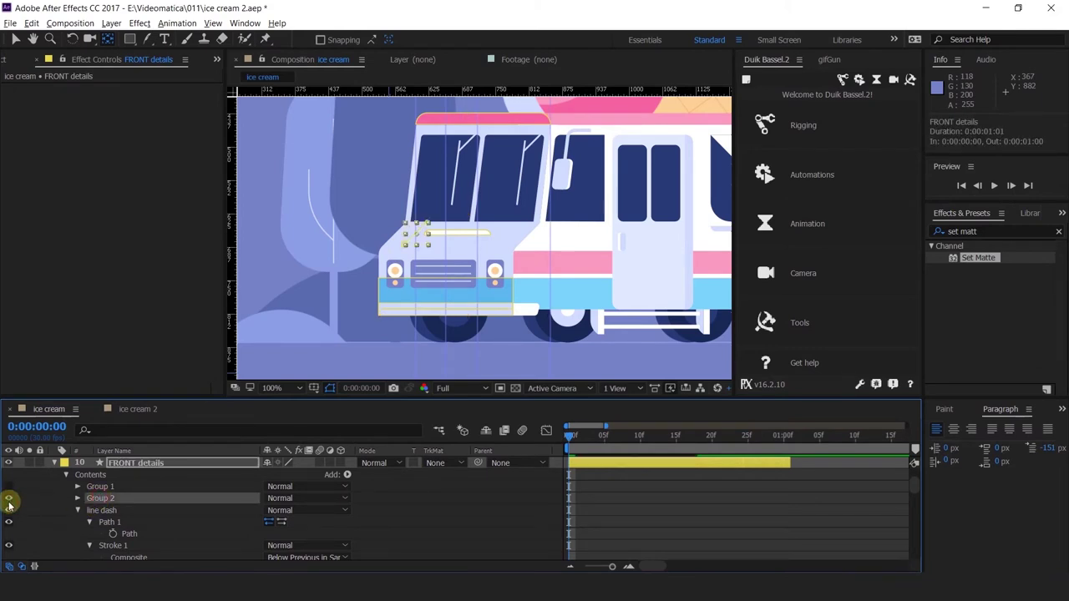
{"action": "left_click", "coordinate": [98, 499]}
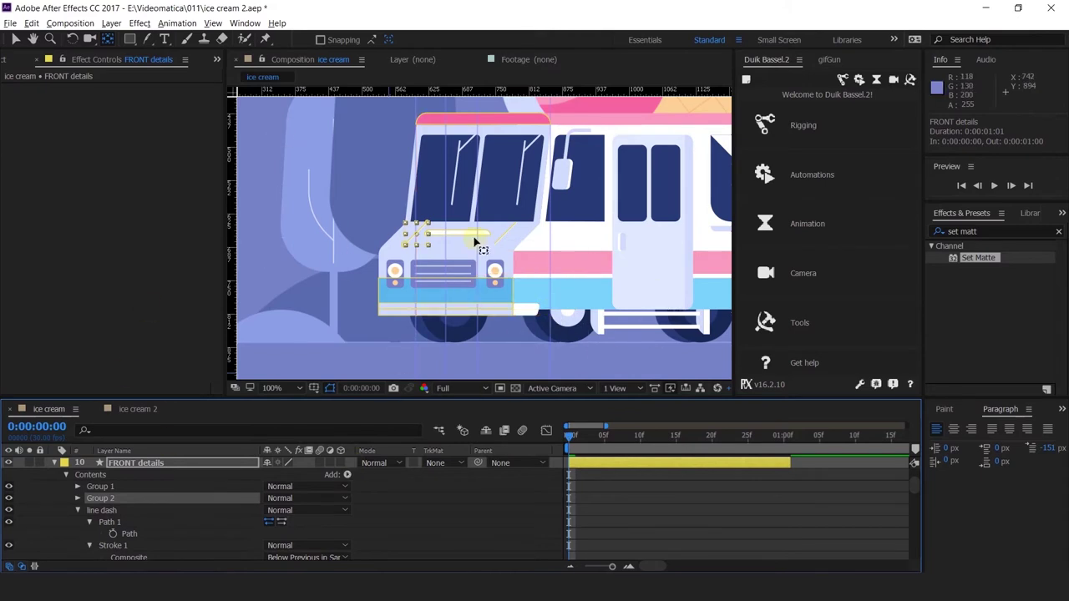
{"action": "left_click", "coordinate": [77, 499]}
{"action": "left_click", "coordinate": [109, 511]}
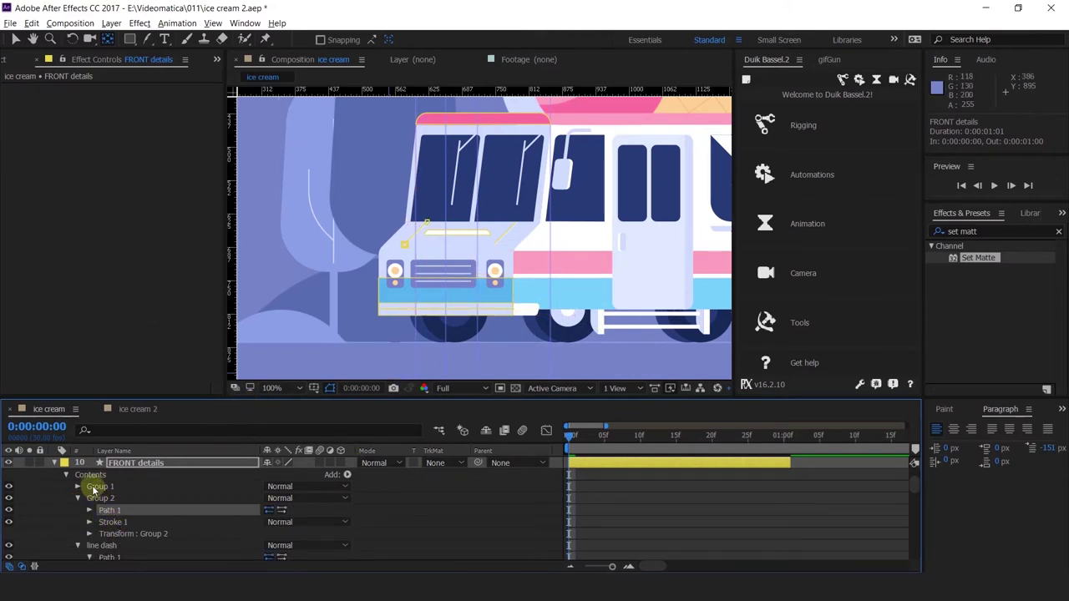
{"action": "left_click", "coordinate": [97, 488]}
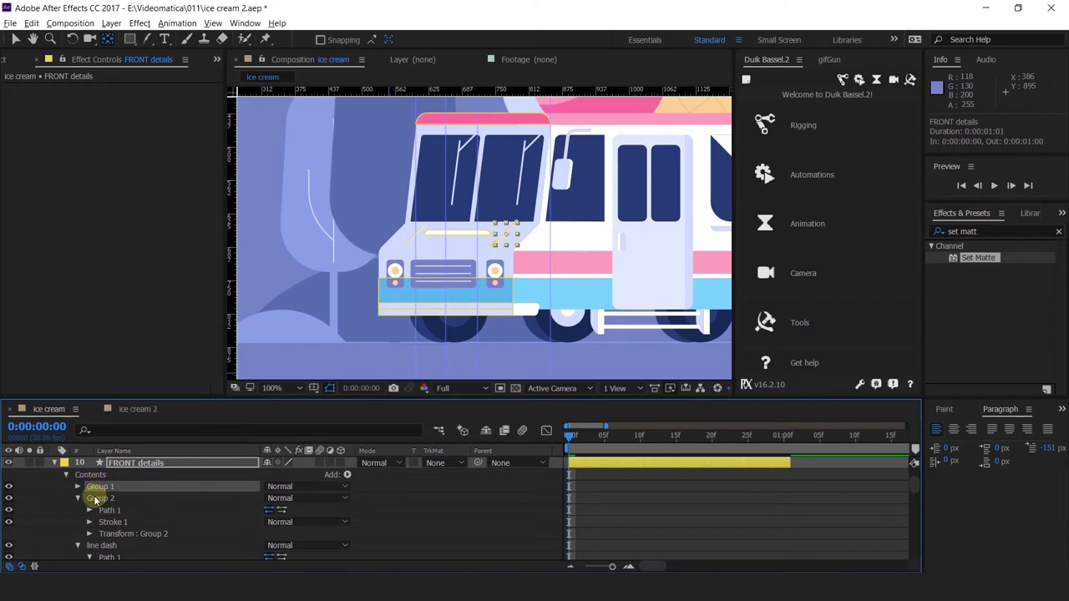
{"action": "left_click", "coordinate": [96, 499], "text": "shift"}
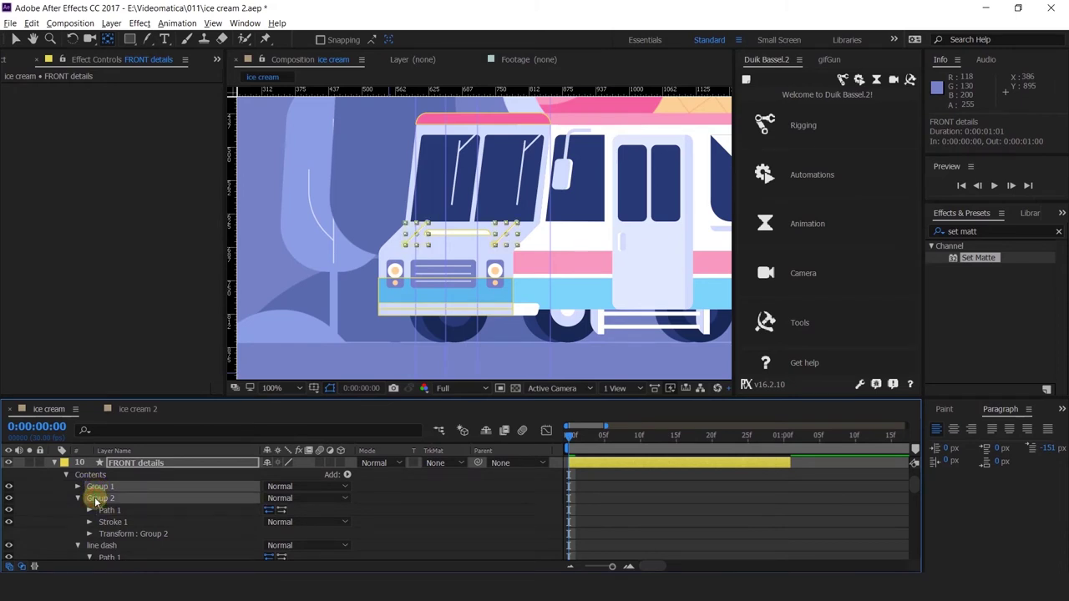
{"action": "left_click", "coordinate": [8, 486]}
{"action": "left_click", "coordinate": [136, 463]}
{"action": "key", "text": "ctrl+d"}
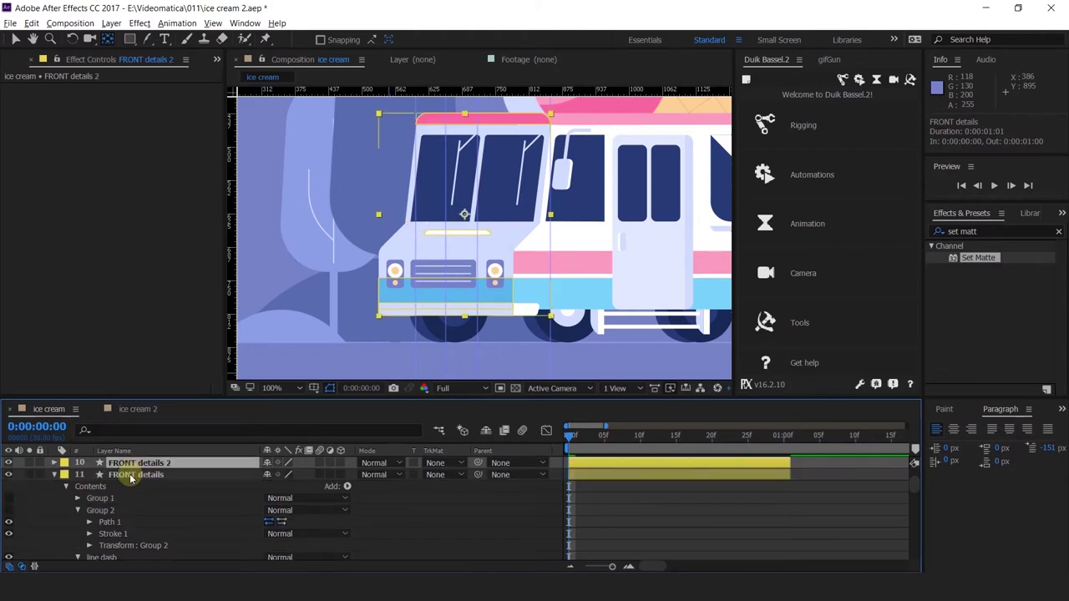
{"action": "key", "text": "ctrl+z"}
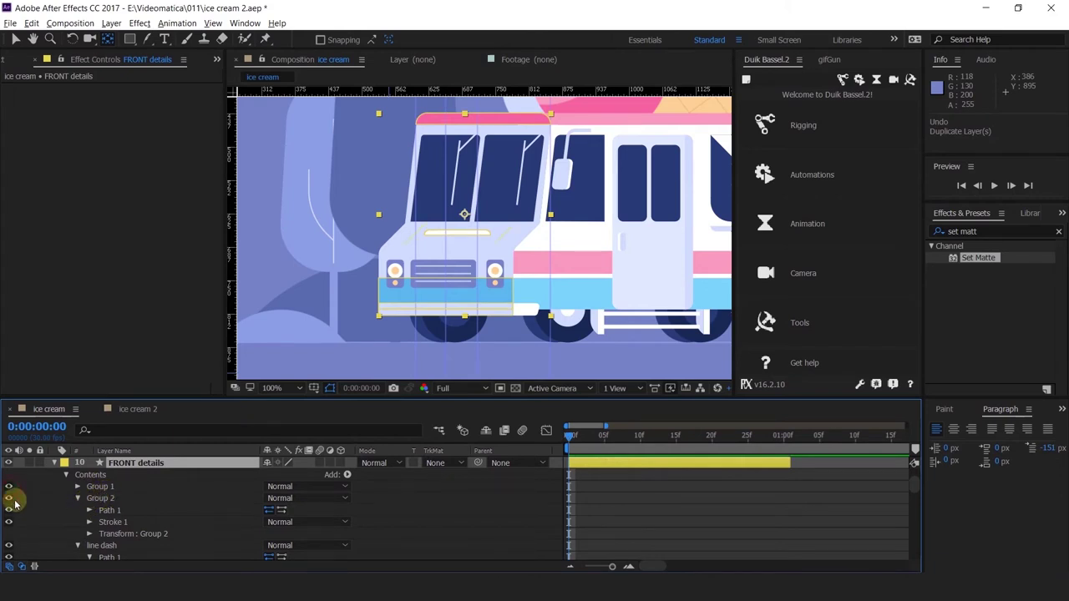
Add Path keyframes at 0:00:00:00 for Path 1 in both Group 1 and Group 2 of FRONT details.
{"action": "left_click", "coordinate": [76, 487]}
{"action": "left_click", "coordinate": [90, 498]}
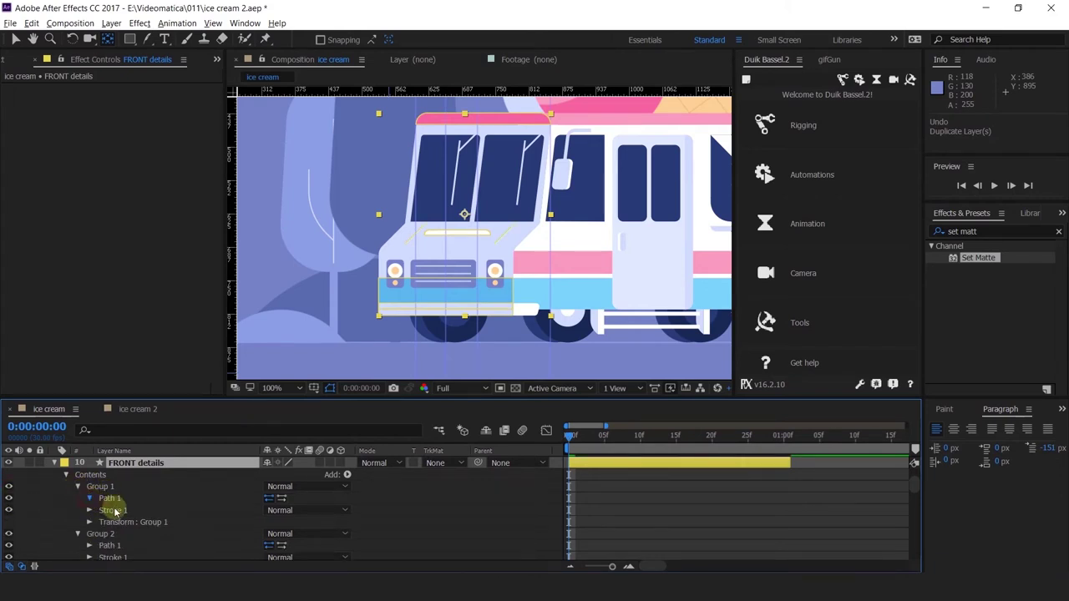
{"action": "left_click", "coordinate": [113, 509]}
{"action": "scroll", "coordinate": [89, 530], "scroll_direction": "down", "scroll_amount": 1}
{"action": "left_click", "coordinate": [89, 522]}
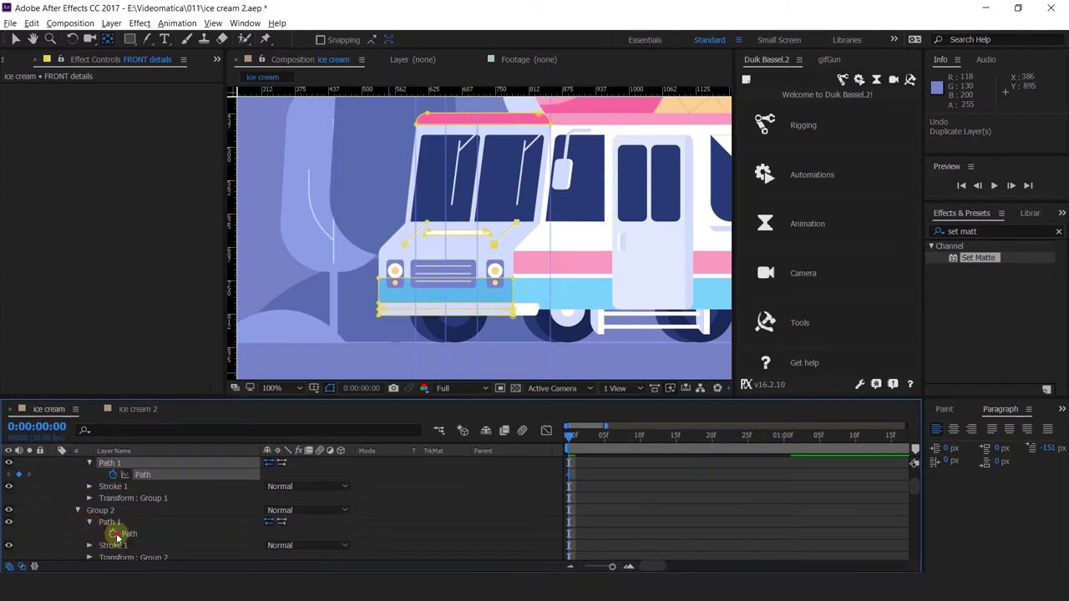
{"action": "left_click", "coordinate": [112, 534]}
{"action": "scroll", "coordinate": [642, 473], "scroll_direction": "up", "scroll_amount": 1}
At 0:00:01:00, move the paths of both diagonal hood lines onto the sloped front edge of the collapsed truck.
{"action": "left_click_drag", "start_coordinate": [636, 435], "coordinate": [783, 435]}
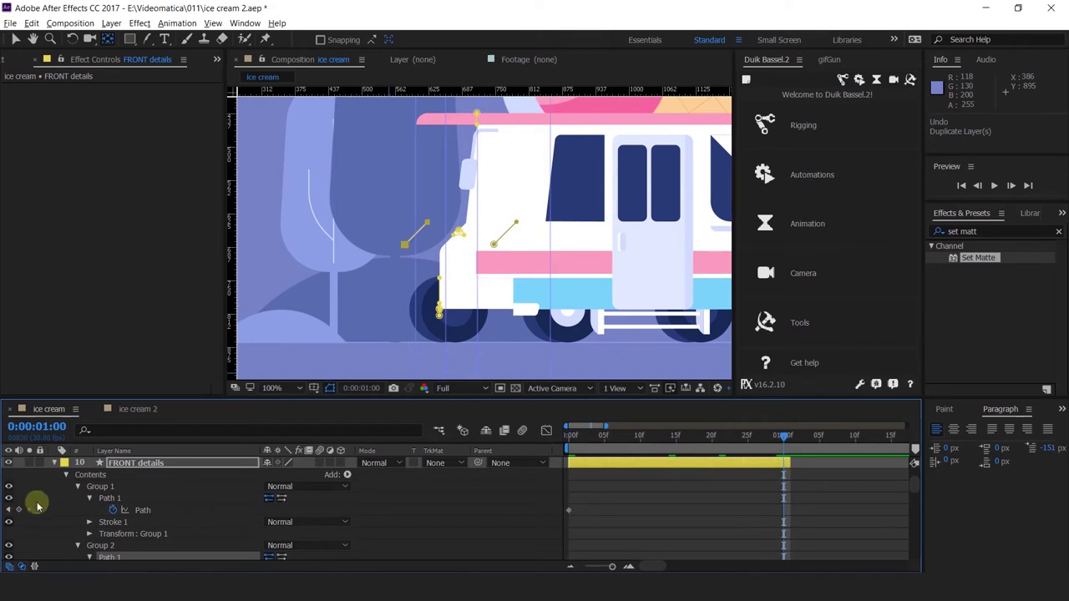
{"action": "scroll", "coordinate": [418, 224], "scroll_direction": "up", "scroll_amount": 1}
{"action": "key", "text": "v"}
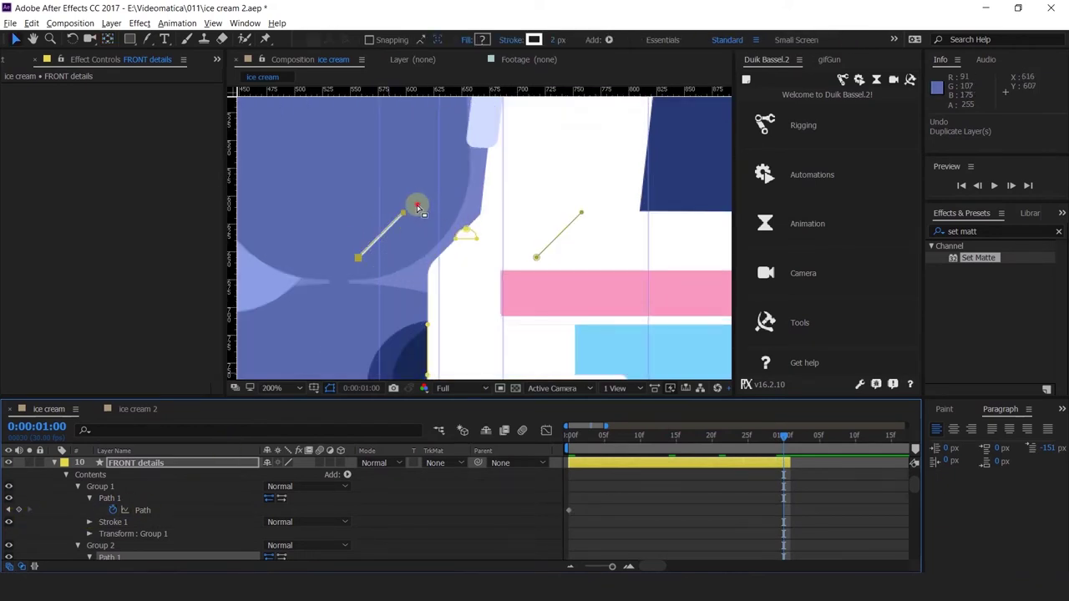
{"action": "left_click_drag", "start_coordinate": [418, 208], "coordinate": [324, 296]}
{"action": "left_click_drag", "start_coordinate": [359, 255], "coordinate": [433, 262]}
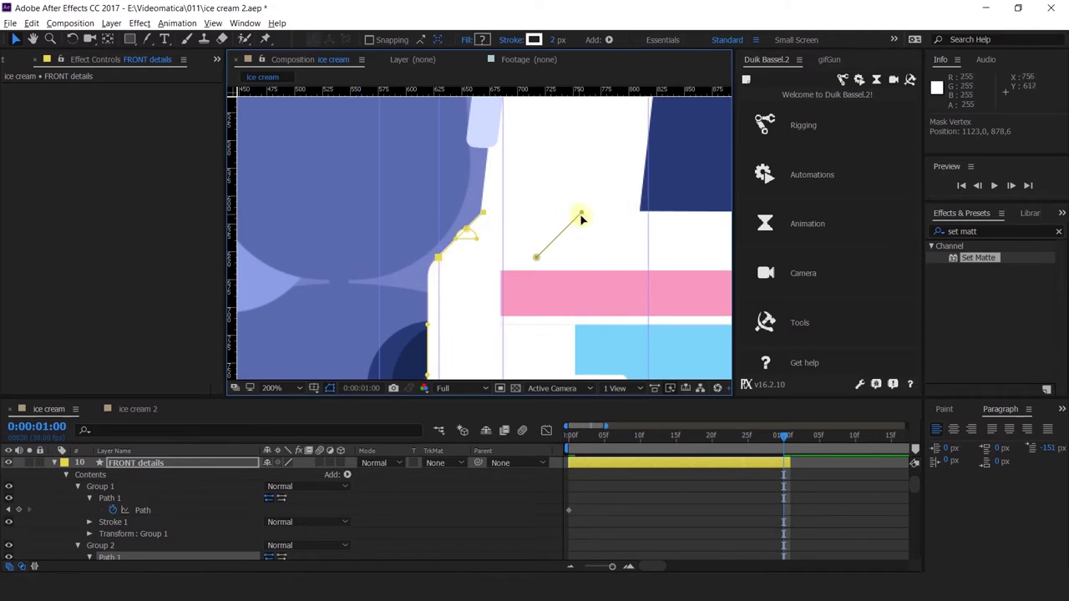
{"action": "left_click_drag", "start_coordinate": [596, 198], "coordinate": [448, 256]}
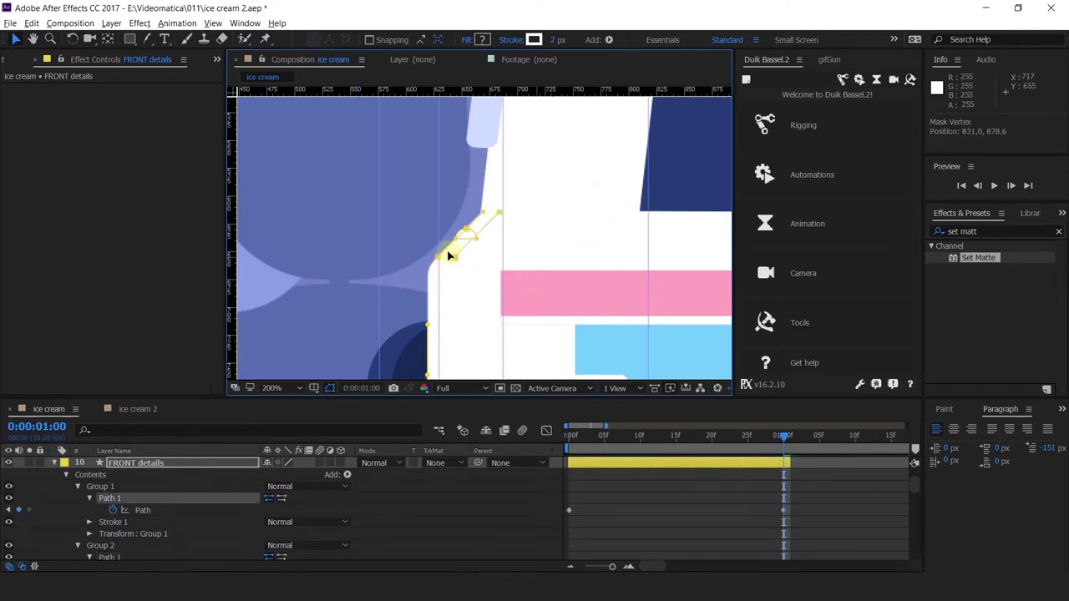
{"action": "scroll", "coordinate": [446, 251], "scroll_direction": "up", "scroll_amount": 3}
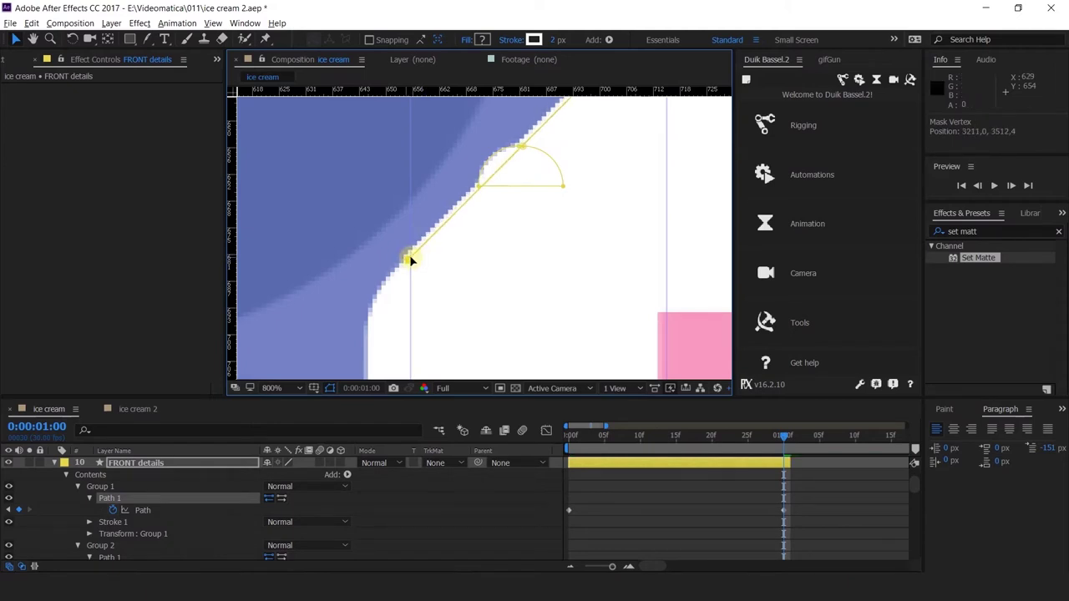
{"action": "scroll", "coordinate": [409, 255], "scroll_direction": "down", "scroll_amount": 3}
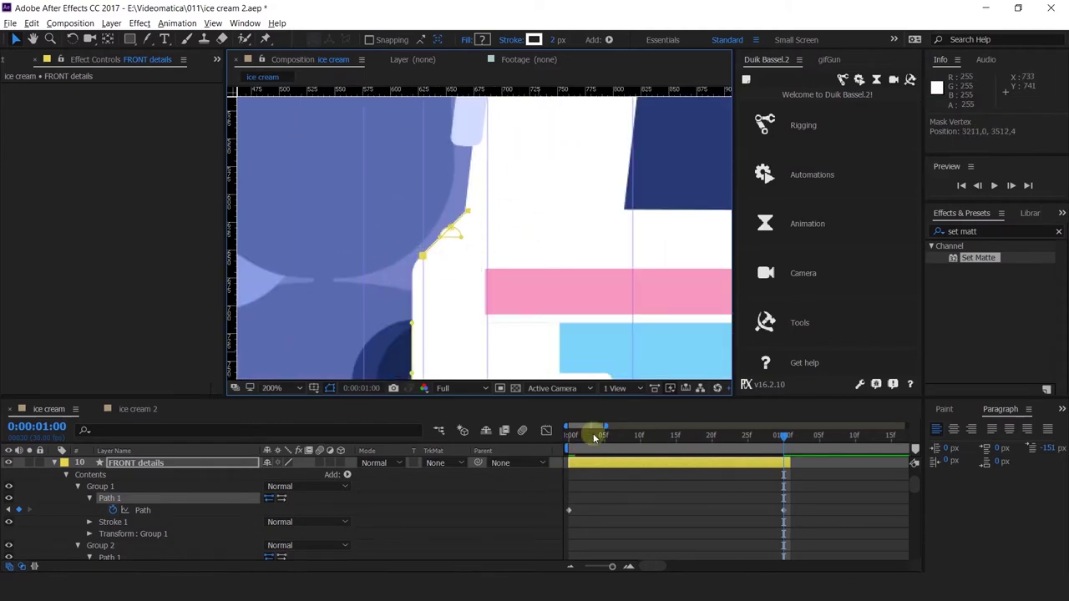
Preview the hood line Path animation from 0:00:00:00, clear the selection and view the whole truck.
{"action": "left_click_drag", "start_coordinate": [589, 432], "coordinate": [544, 443]}
{"action": "key", "text": "space"}
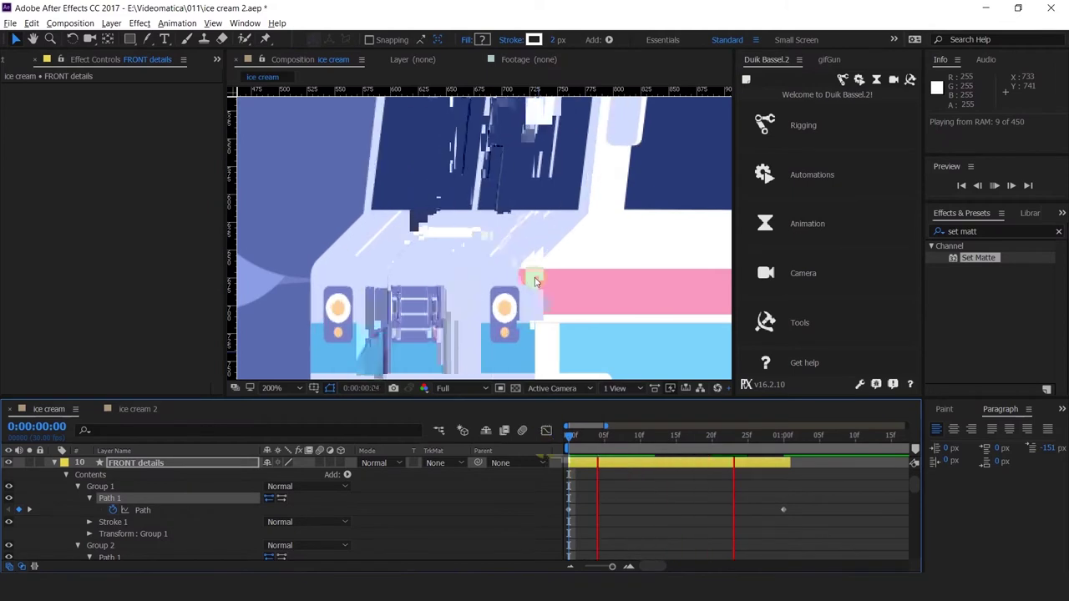
{"action": "scroll", "coordinate": [535, 272], "scroll_direction": "down", "scroll_amount": 1}
{"action": "left_click_drag", "start_coordinate": [571, 436], "coordinate": [560, 477]}
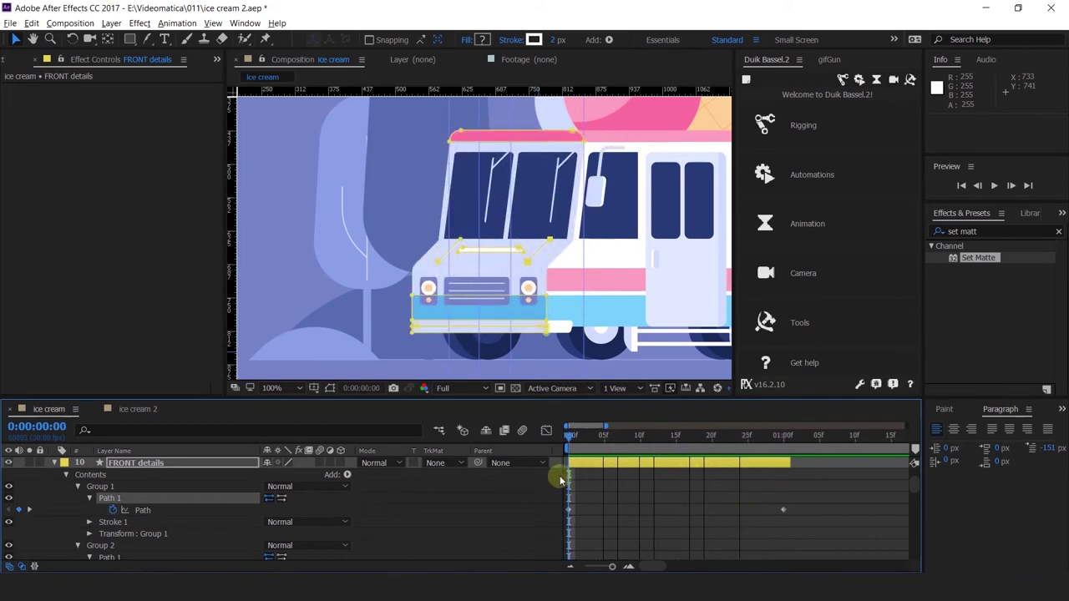
{"action": "key", "text": "F2"}
{"action": "scroll", "coordinate": [618, 267], "scroll_direction": "down", "scroll_amount": 1}
{"action": "left_click_drag", "start_coordinate": [618, 268], "coordinate": [482, 280]}
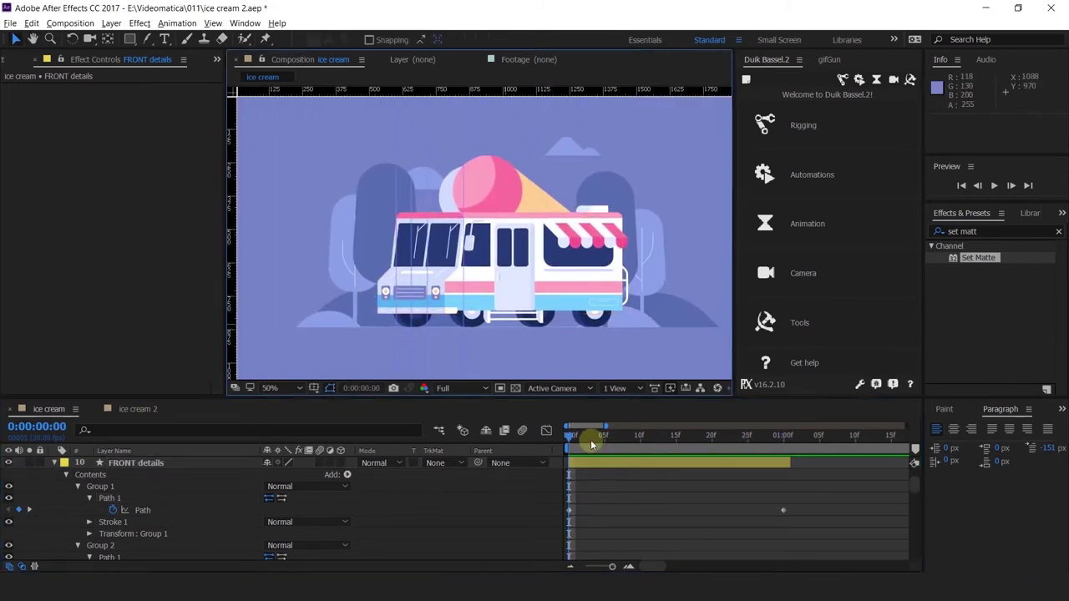
Preview the truck's front turn animation between 0:00:00:00 and 0:00:01:00, ending at the first frame.
{"action": "left_click_drag", "start_coordinate": [591, 441], "coordinate": [690, 456]}
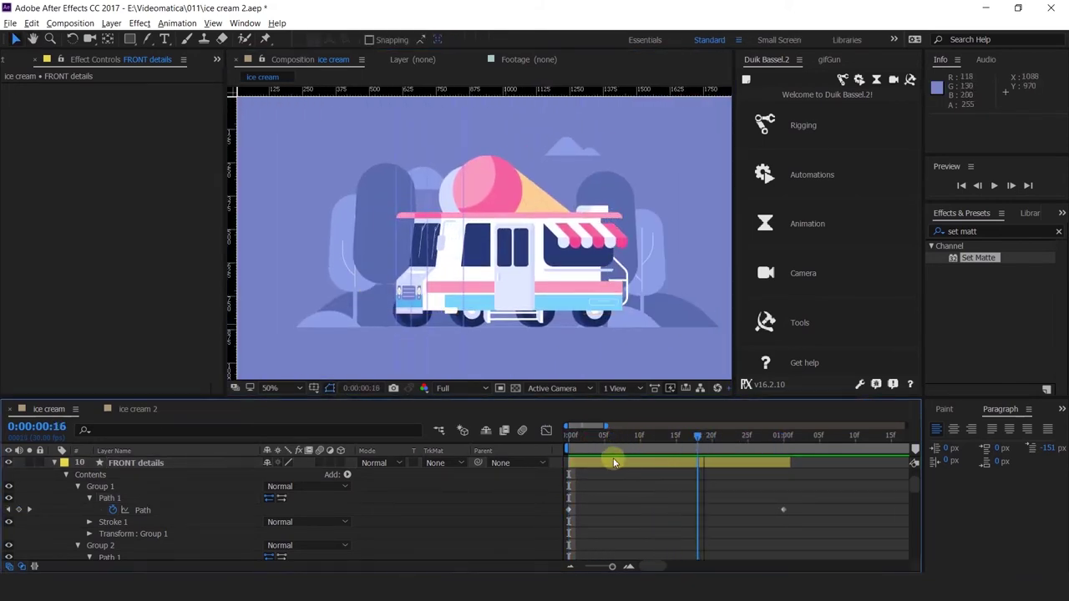
{"action": "key", "text": "space"}
{"action": "key", "text": "space"}
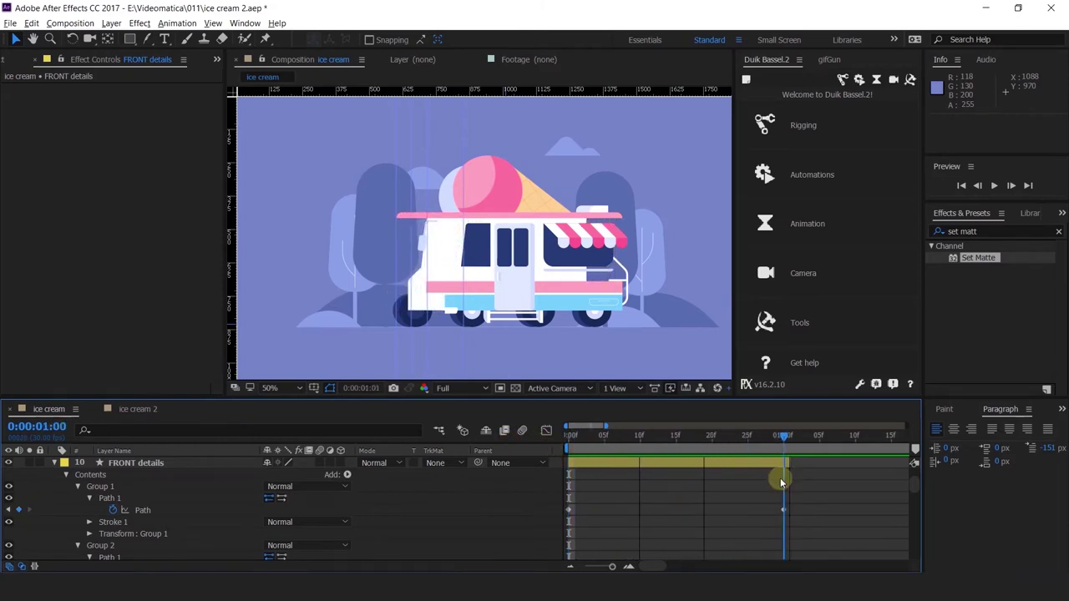
{"action": "key", "text": "space"}
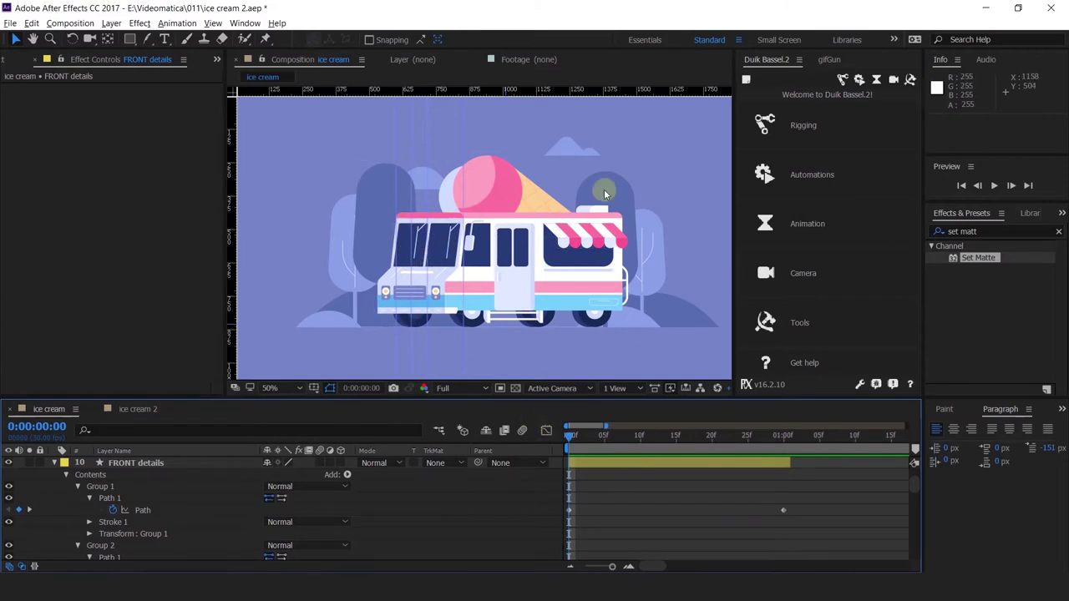
{"action": "left_click_drag", "start_coordinate": [596, 451], "coordinate": [774, 471]}
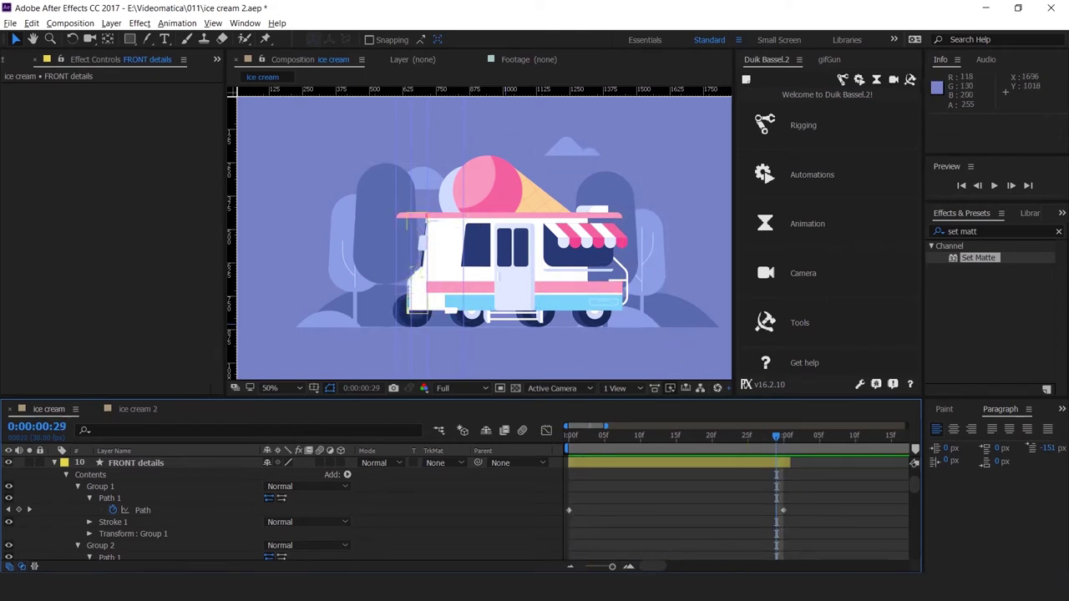
{"action": "left_click_drag", "start_coordinate": [618, 438], "coordinate": [415, 453]}
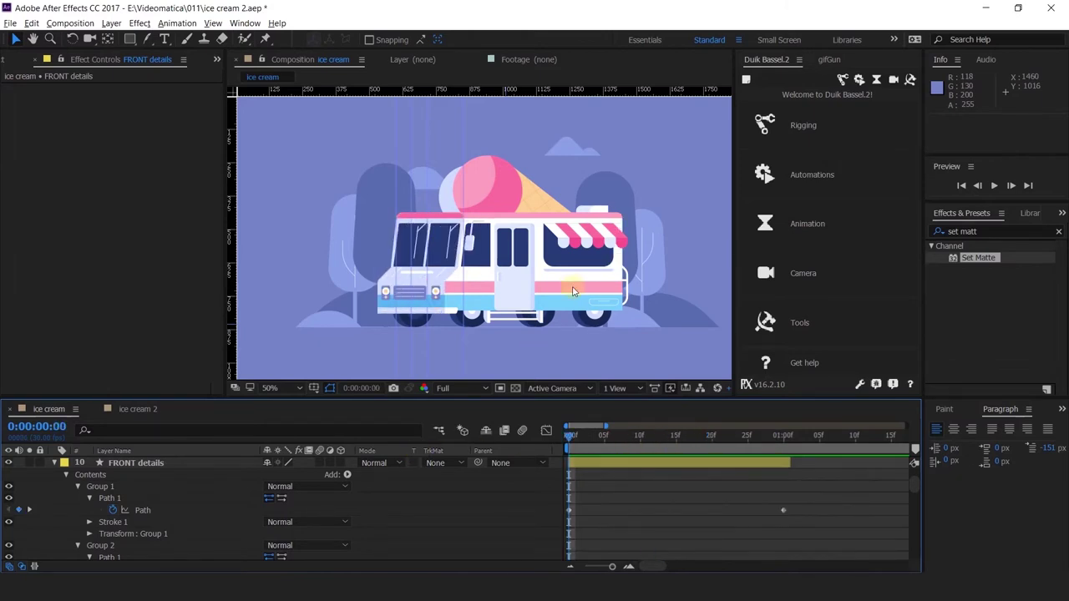
Hide the roof Outlines layer with the striped awning over the big window.
{"action": "left_click", "coordinate": [585, 247]}
{"action": "scroll", "coordinate": [167, 493], "scroll_direction": "up", "scroll_amount": 5}
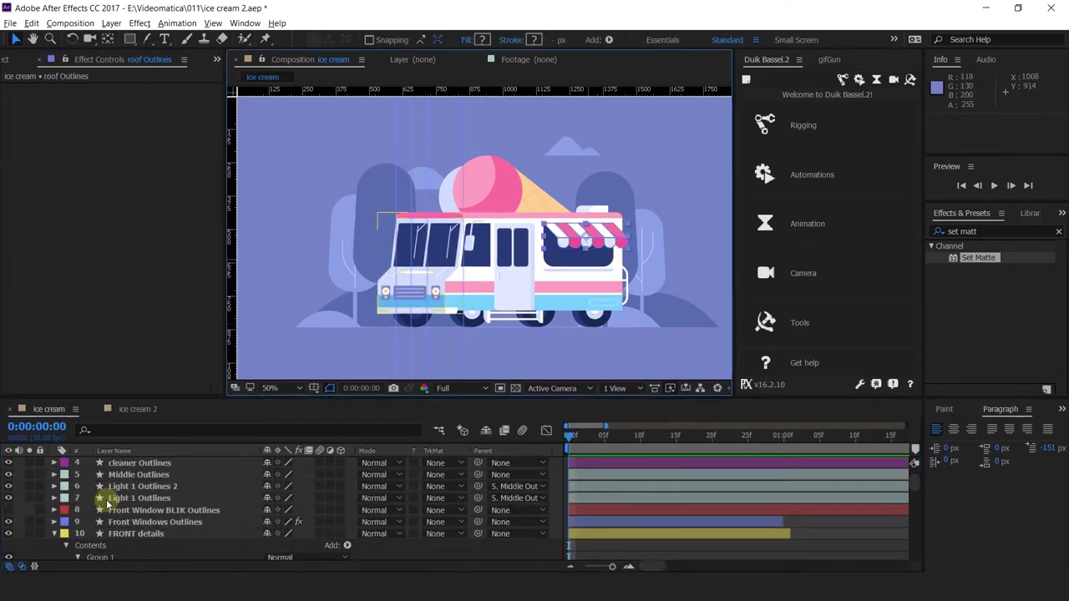
{"action": "left_click", "coordinate": [8, 486]}
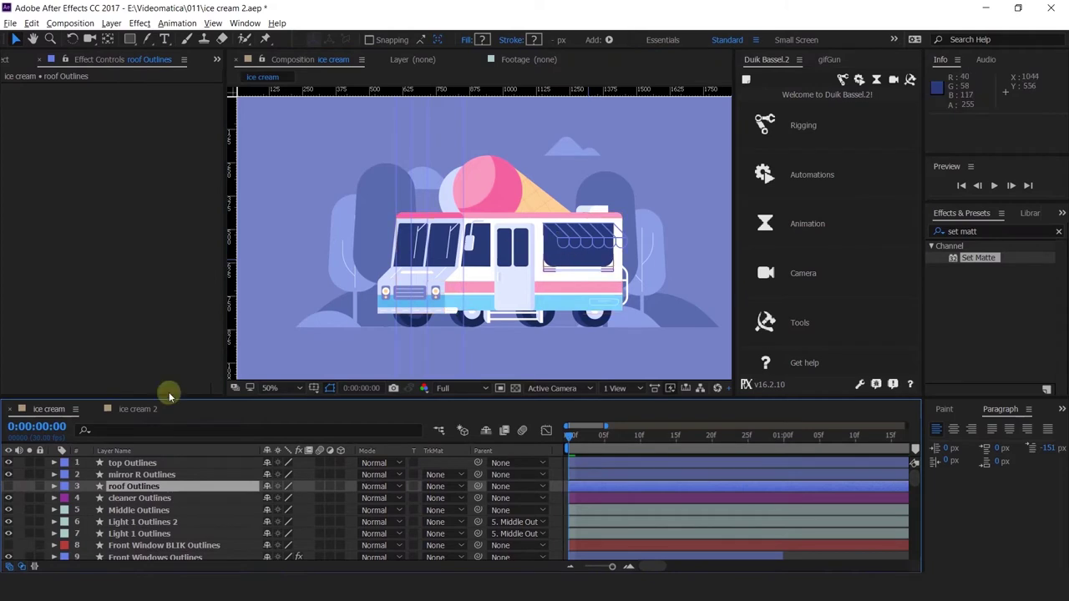
Hide the wheels, ice cream 1, ice cream 2 and ice cream 3 layers, plus the stairs Outlines layer.
{"action": "left_click", "coordinate": [482, 189]}
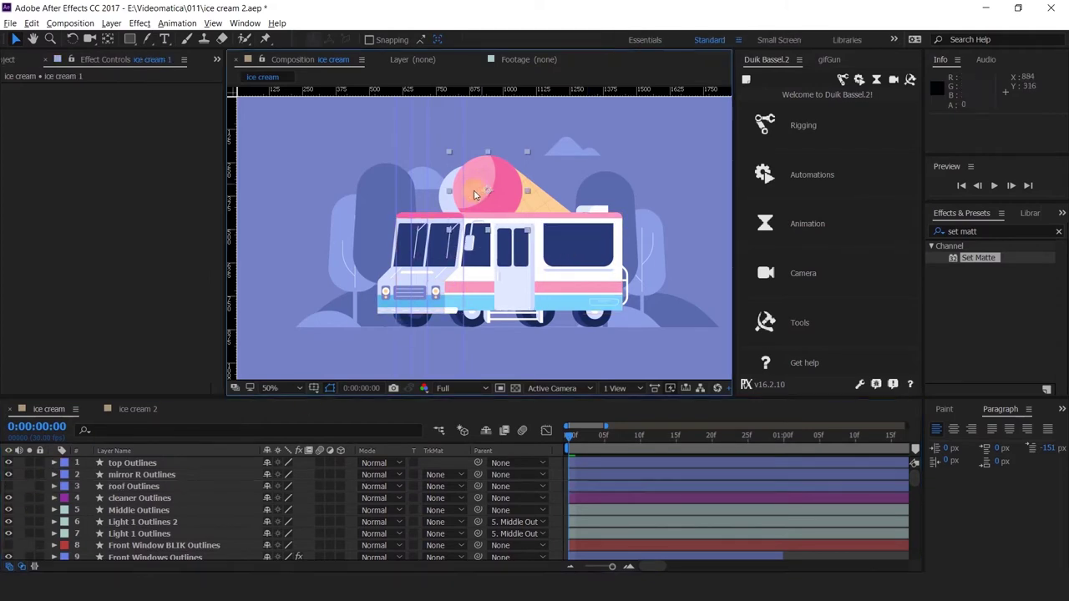
{"action": "key", "text": "u"}
{"action": "scroll", "coordinate": [157, 521], "scroll_direction": "down", "scroll_amount": 10}
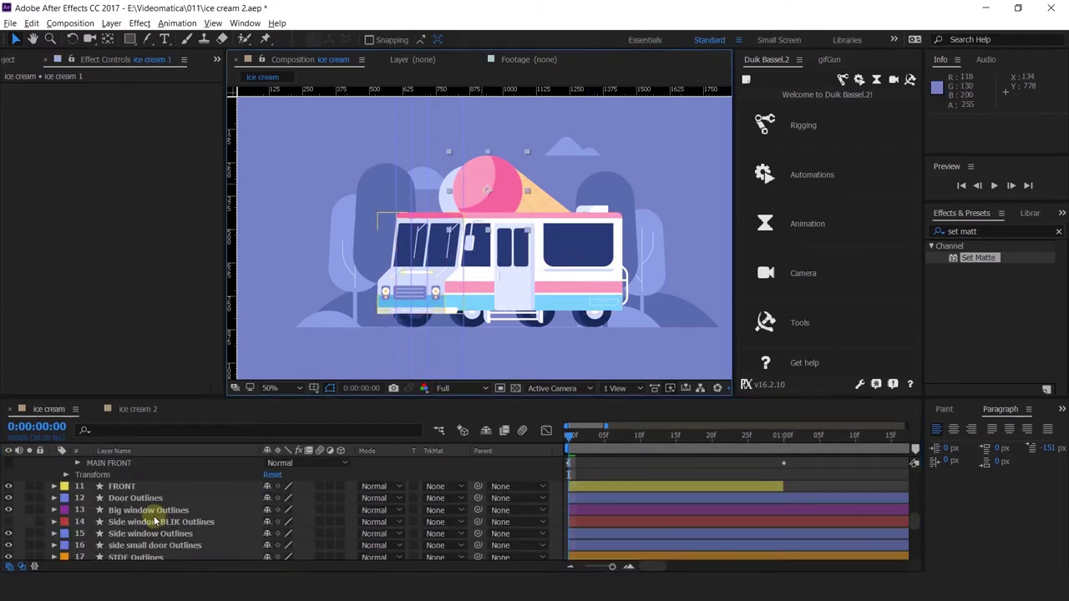
{"action": "scroll", "coordinate": [125, 505], "scroll_direction": "up", "scroll_amount": 3}
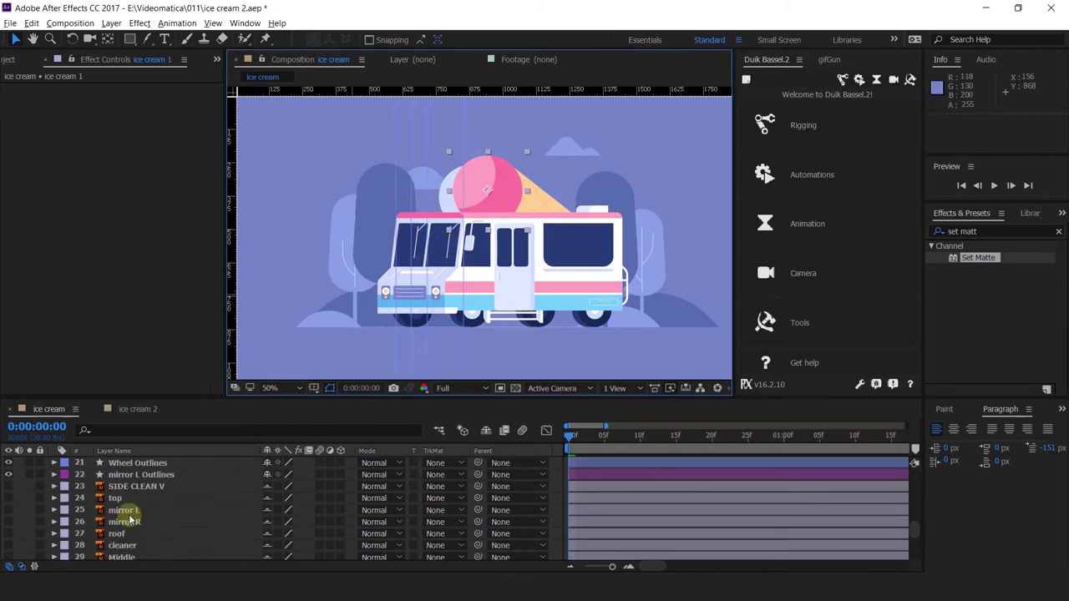
{"action": "left_click", "coordinate": [137, 509]}
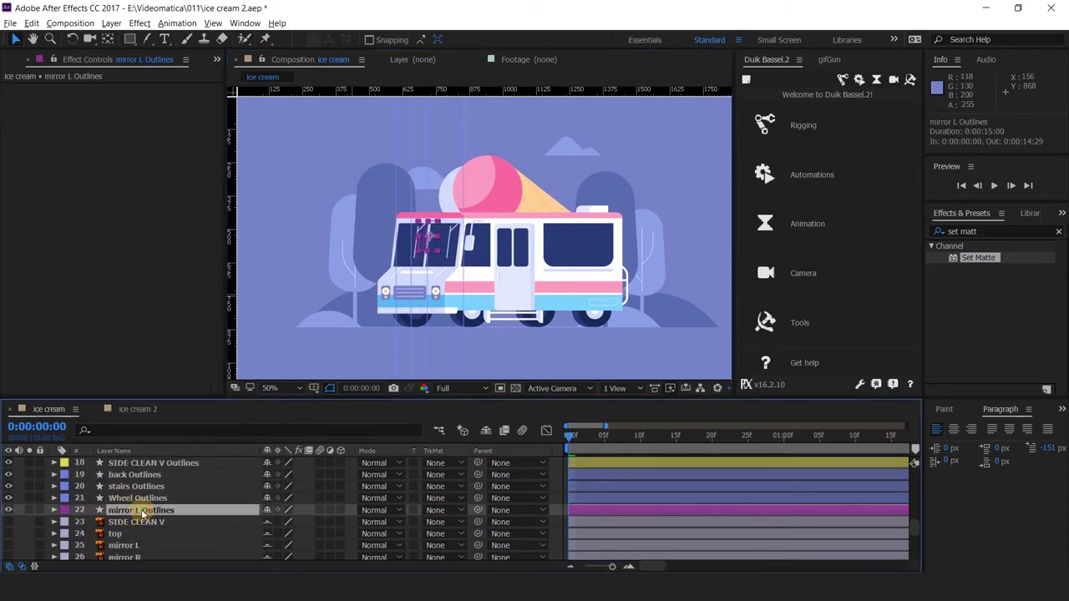
{"action": "scroll", "coordinate": [140, 511], "scroll_direction": "up", "scroll_amount": 3}
{"action": "scroll", "coordinate": [142, 514], "scroll_direction": "down", "scroll_amount": 6}
{"action": "scroll", "coordinate": [142, 513], "scroll_direction": "down", "scroll_amount": 13}
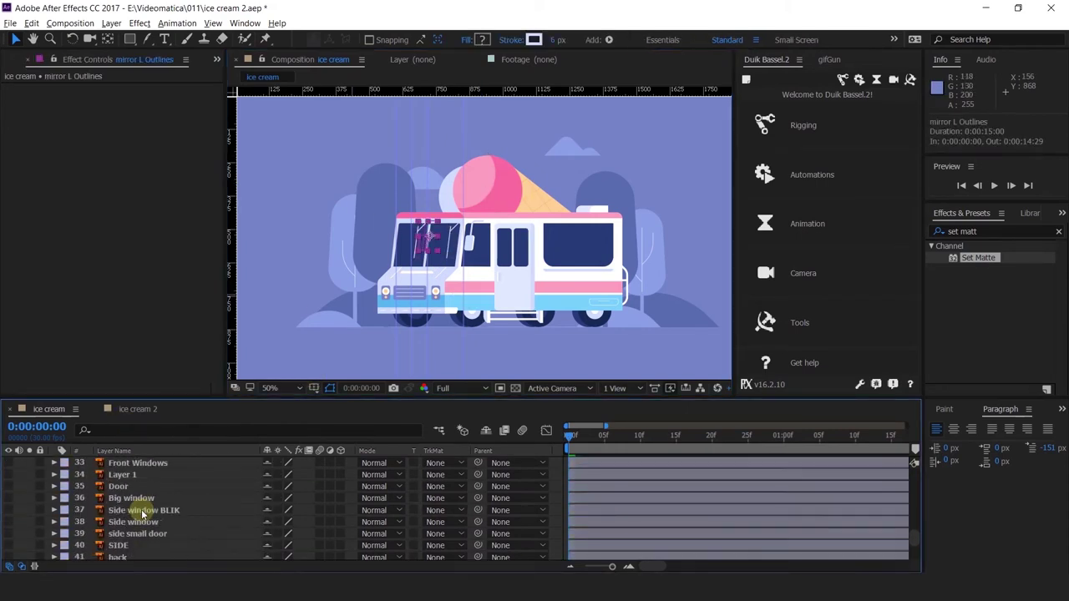
{"action": "left_click", "coordinate": [480, 179]}
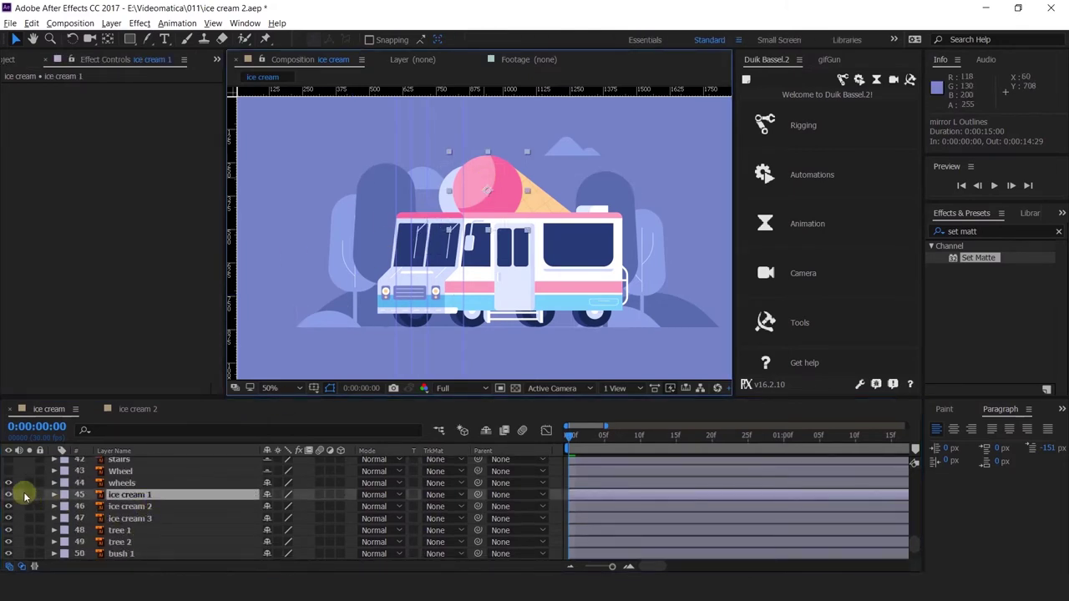
{"action": "left_click_drag", "start_coordinate": [10, 485], "coordinate": [11, 517]}
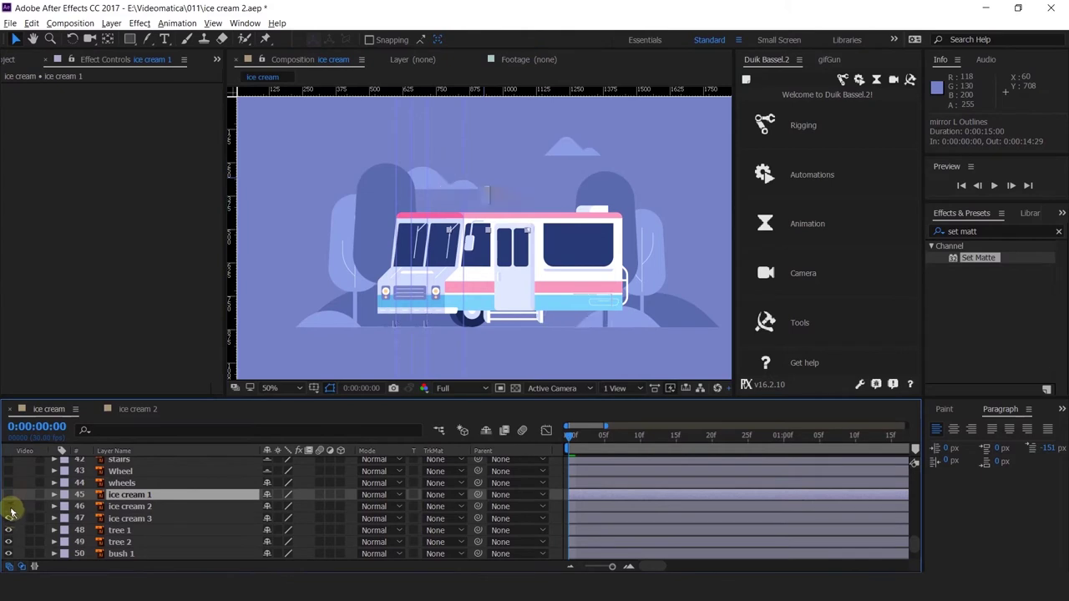
{"action": "left_click", "coordinate": [537, 324]}
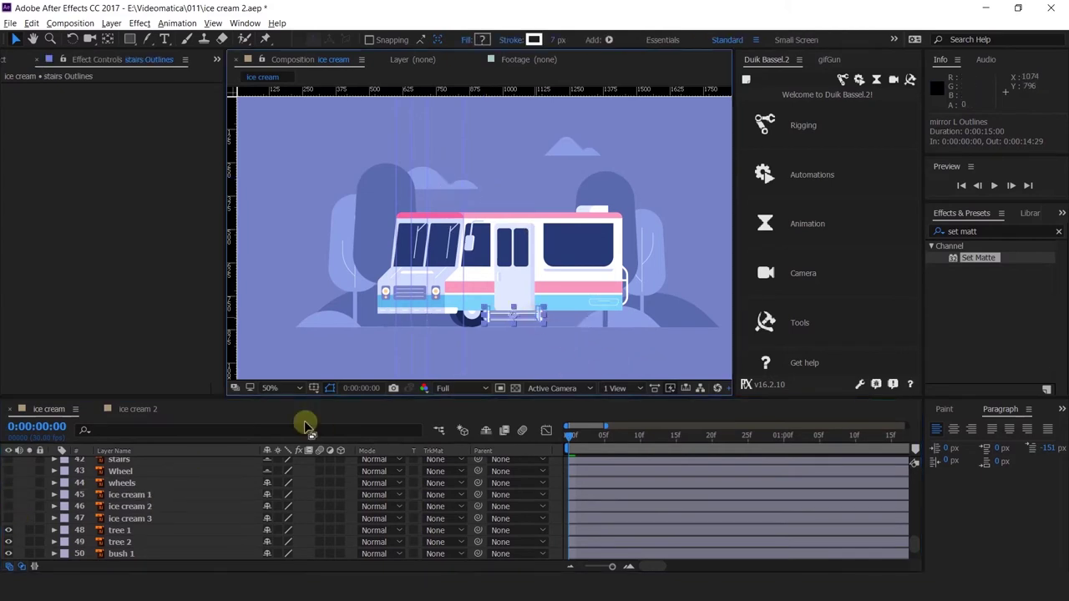
{"action": "scroll", "coordinate": [91, 529], "scroll_direction": "up", "scroll_amount": 8}
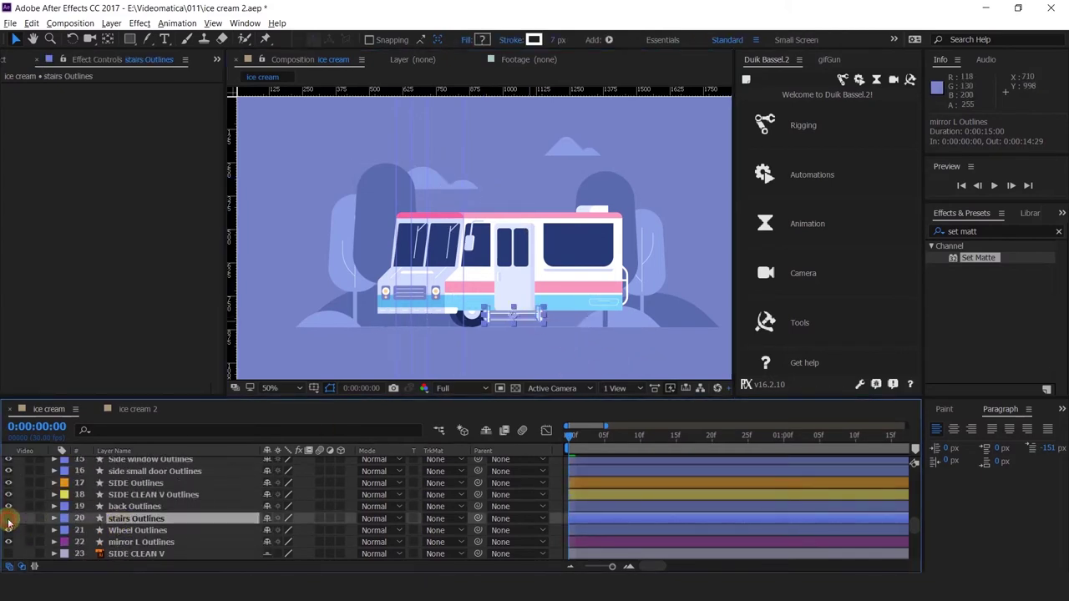
Add a Position keyframe at 0:00:00:00 to the Side window Outlines layer.
{"action": "scroll", "coordinate": [500, 294], "scroll_direction": "up", "scroll_amount": 2}
{"action": "left_click_drag", "start_coordinate": [503, 240], "coordinate": [487, 287]}
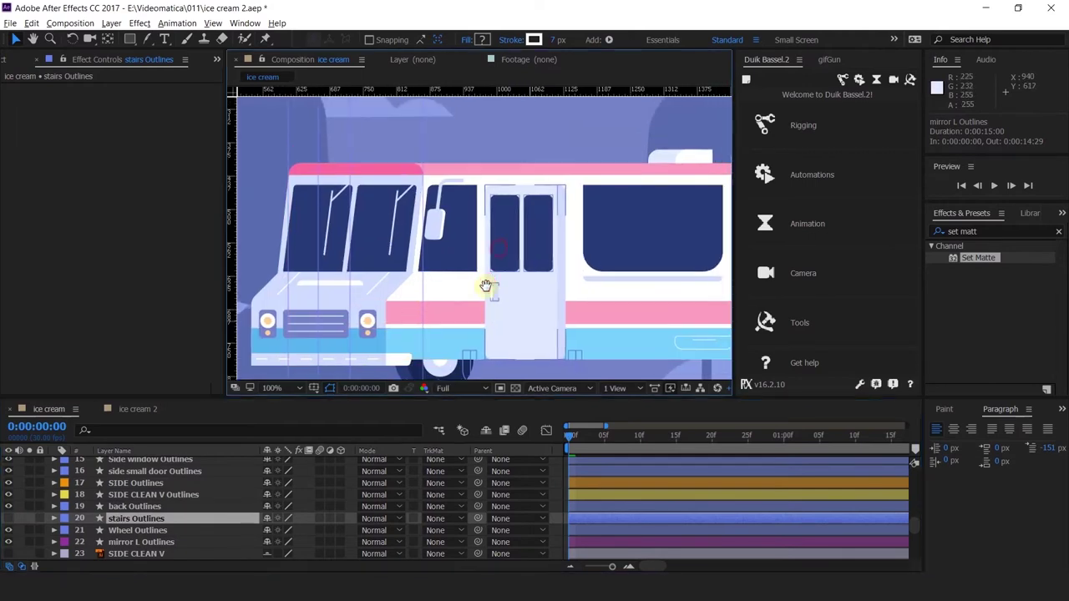
{"action": "left_click", "coordinate": [450, 274]}
{"action": "scroll", "coordinate": [111, 526], "scroll_direction": "up", "scroll_amount": 1}
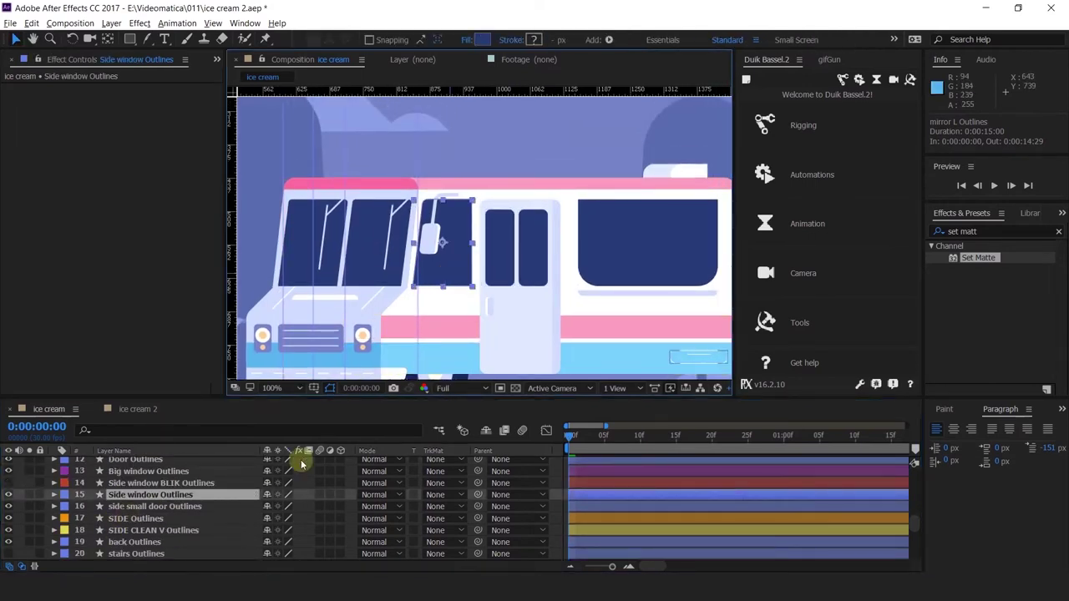
{"action": "key", "text": "equal"}
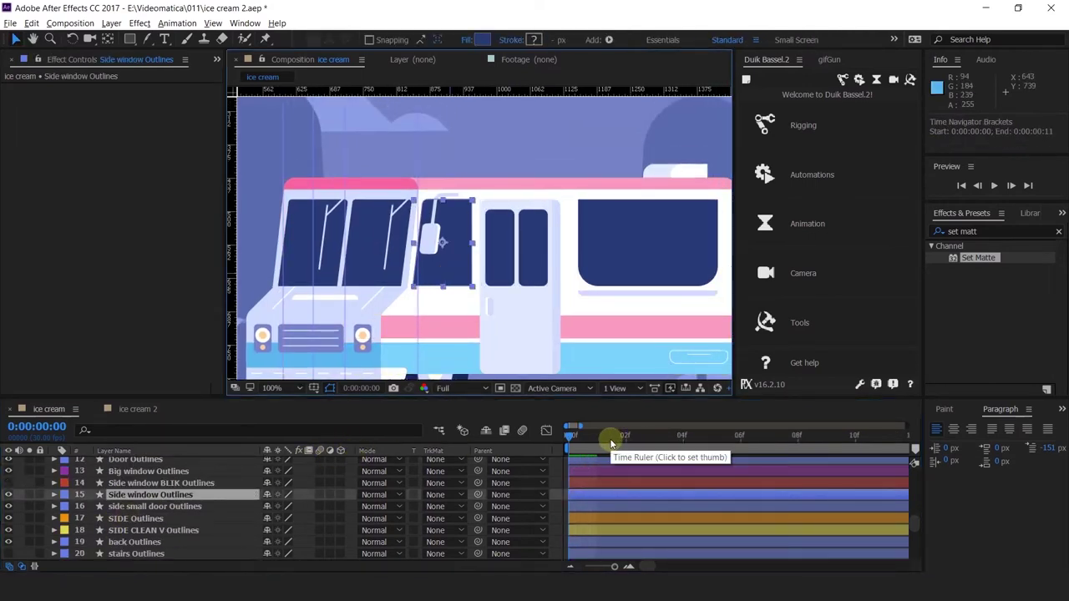
{"action": "key", "text": "p"}
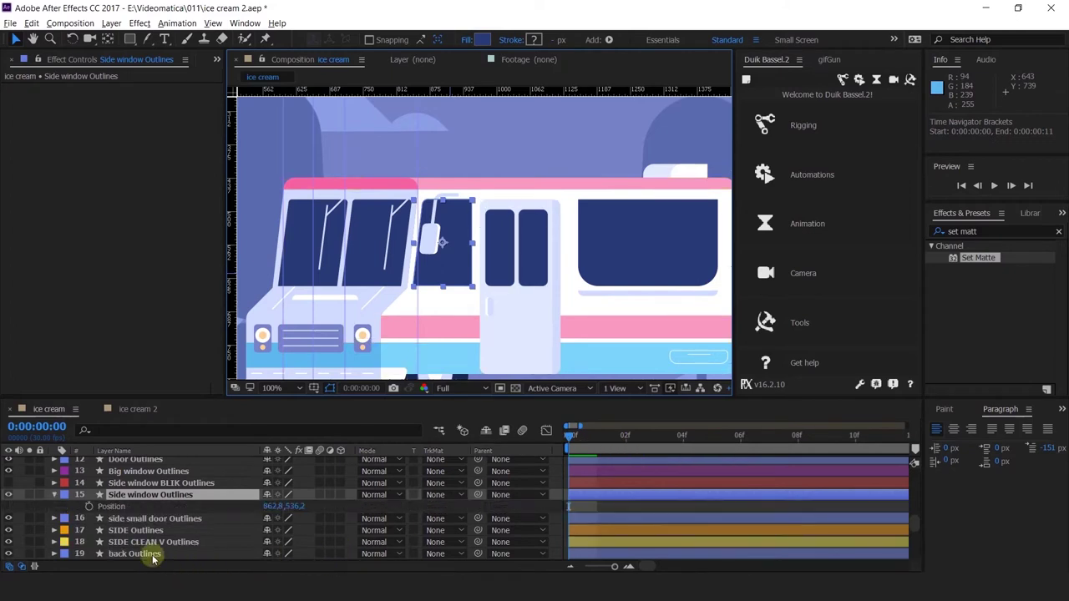
{"action": "left_click", "coordinate": [90, 506]}
At 0:00:01:00, keyframe the side window's Position moved horizontally toward the truck's front, to about 764.6, 536.2.
{"action": "key", "text": "minus"}
{"action": "left_click_drag", "start_coordinate": [622, 436], "coordinate": [716, 449]}
{"action": "key", "text": "minus"}
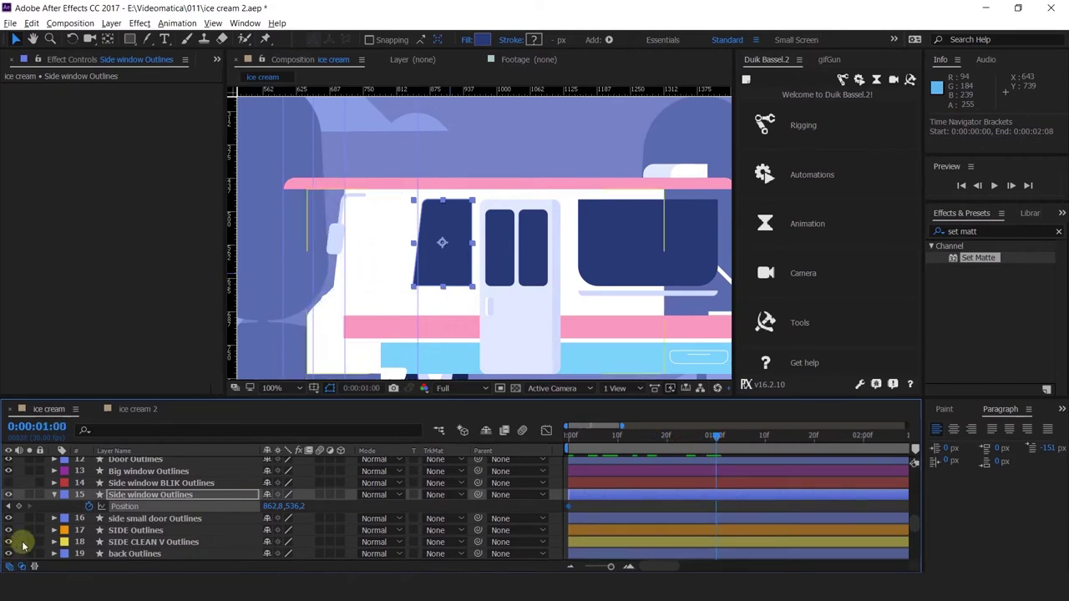
{"action": "left_click", "coordinate": [10, 507]}
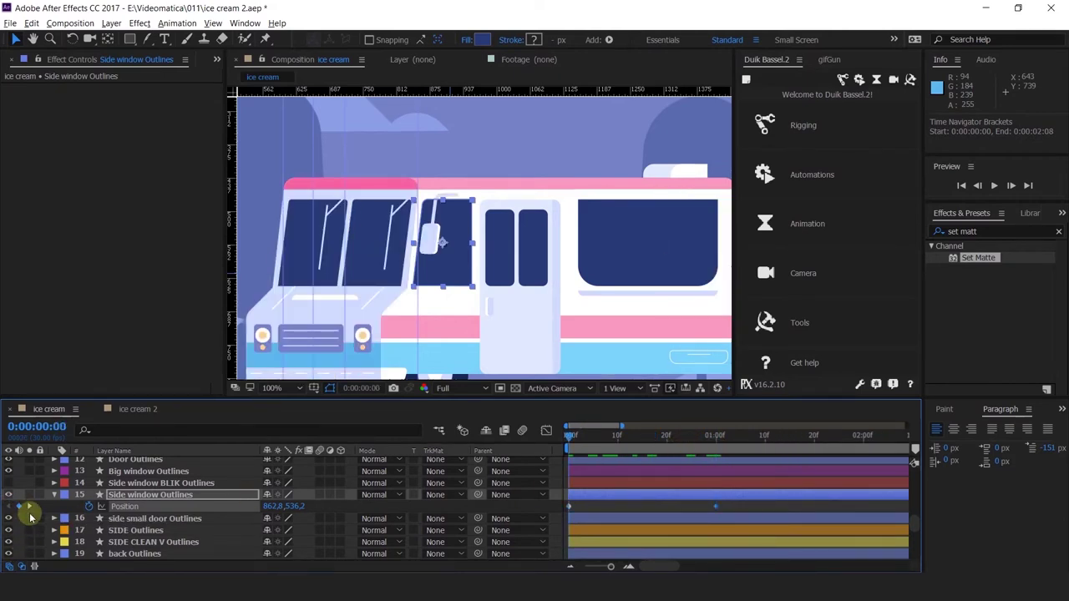
{"action": "left_click", "coordinate": [27, 507]}
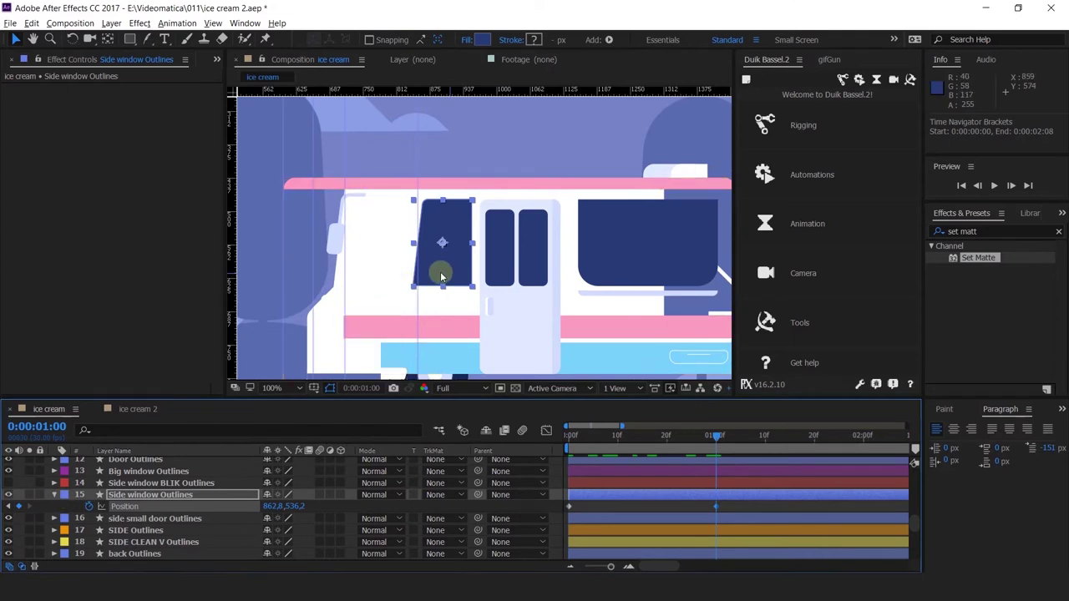
{"action": "left_click_drag", "start_coordinate": [441, 267], "coordinate": [377, 274]}
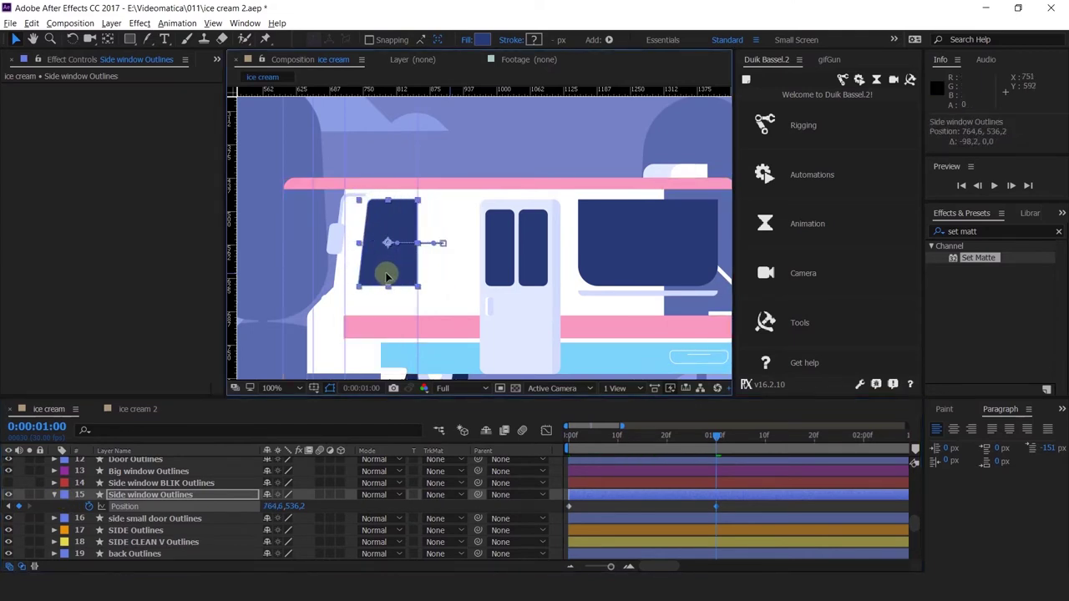
Remove the vertical guides on either side of the moved side window.
{"action": "left_click_drag", "start_coordinate": [417, 169], "coordinate": [9, 209]}
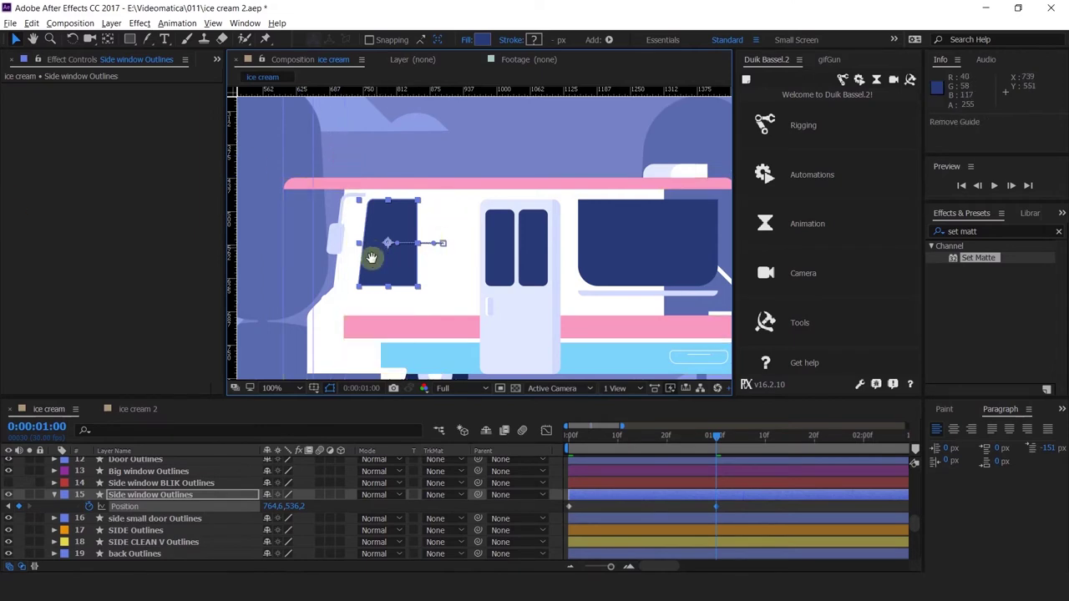
{"action": "scroll", "coordinate": [465, 263], "scroll_direction": "up", "scroll_amount": 2}
{"action": "scroll", "coordinate": [547, 321], "scroll_direction": "down", "scroll_amount": 2}
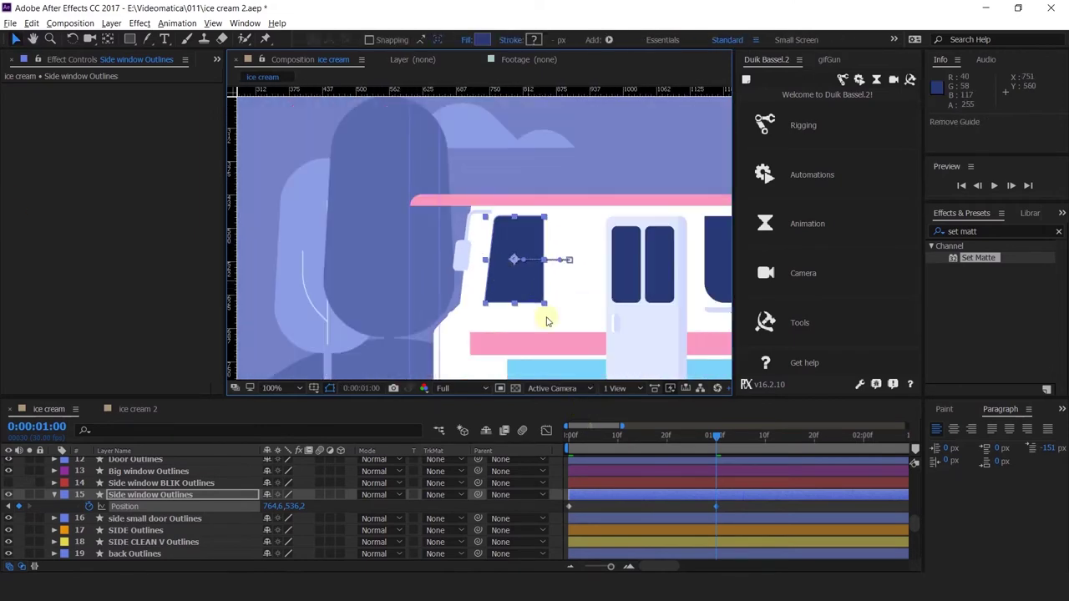
Scrub the side window's Position animation and inspect the window closely against the turning front at 0:00:00:26.
{"action": "left_click_drag", "start_coordinate": [681, 439], "coordinate": [632, 436]}
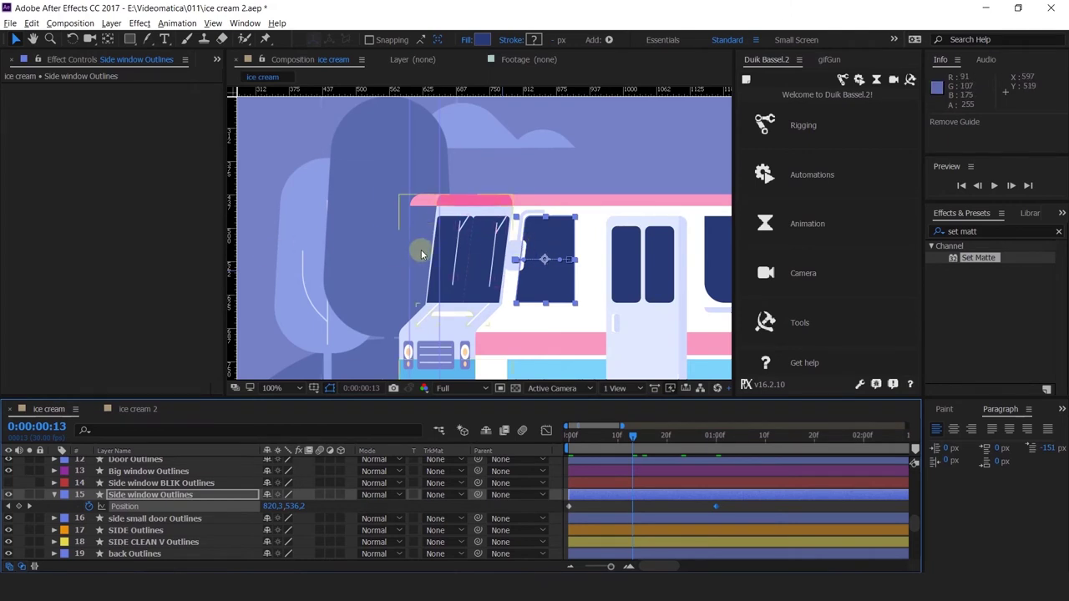
{"action": "left_click_drag", "start_coordinate": [635, 440], "coordinate": [695, 436]}
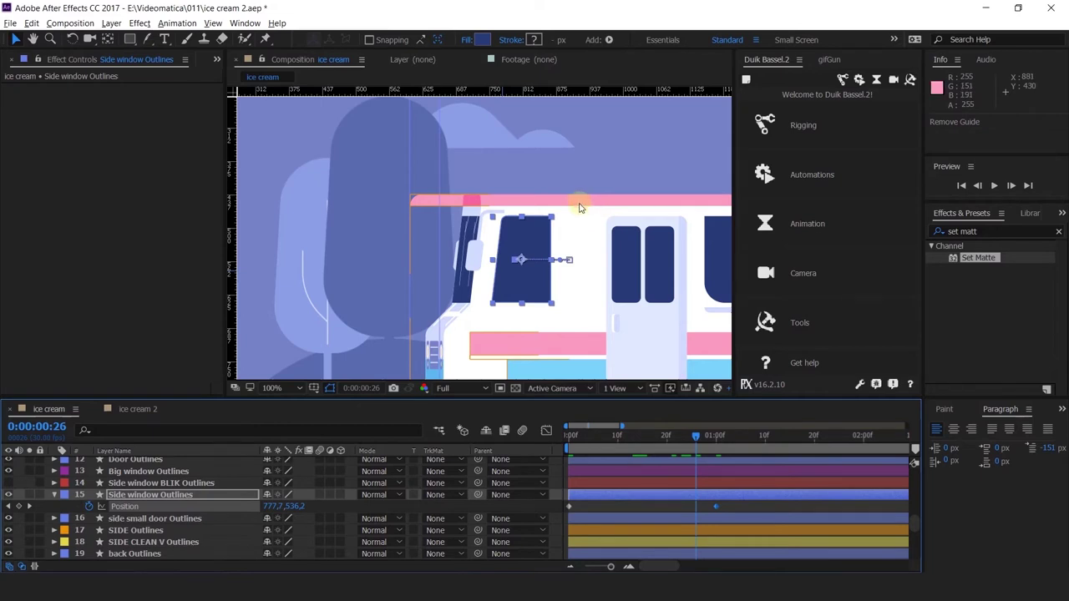
{"action": "scroll", "coordinate": [581, 207], "scroll_direction": "down", "scroll_amount": 2}
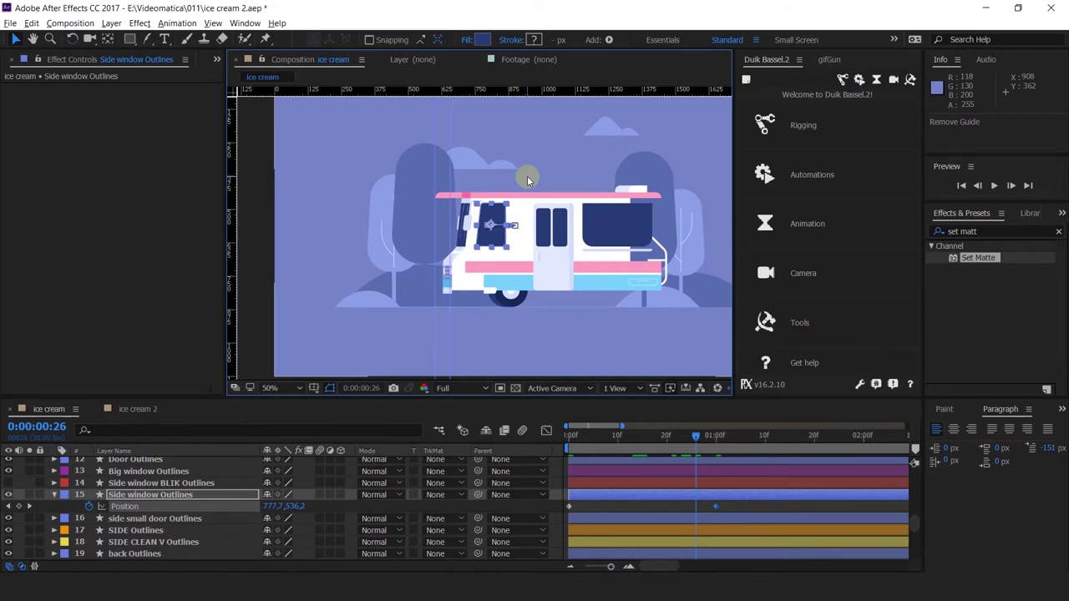
{"action": "scroll", "coordinate": [496, 235], "scroll_direction": "up", "scroll_amount": 2}
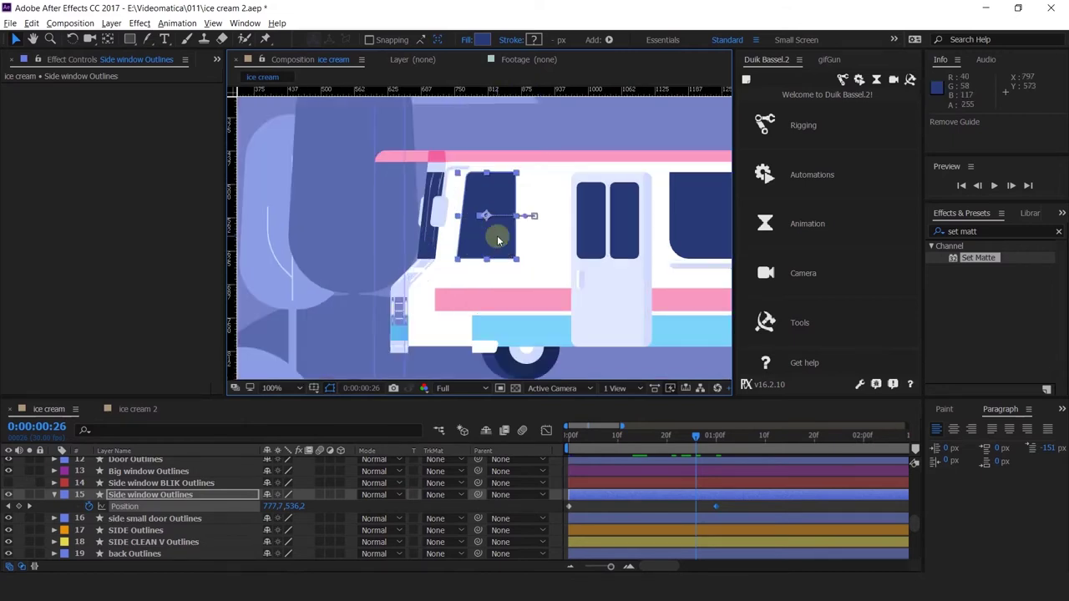
{"action": "scroll", "coordinate": [496, 240], "scroll_direction": "up", "scroll_amount": 2}
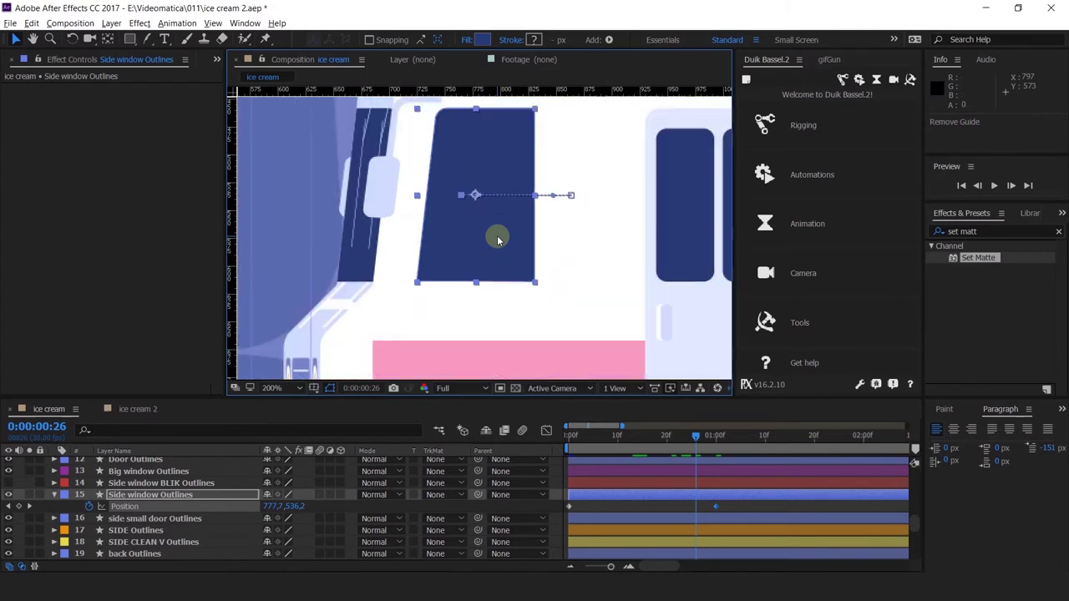
Keyframe the Group 1 Path of the Side window Outlines layer at 0:00:01:00 and at 0:00:00:00.
{"action": "left_click", "coordinate": [34, 506]}
{"action": "left_click", "coordinate": [30, 506]}
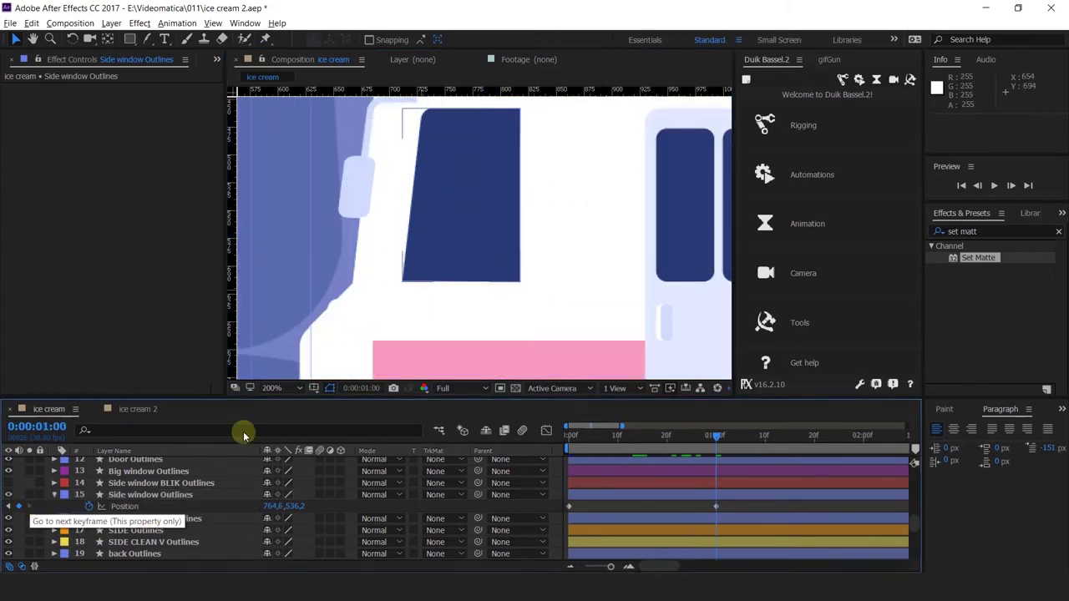
{"action": "left_click", "coordinate": [485, 215]}
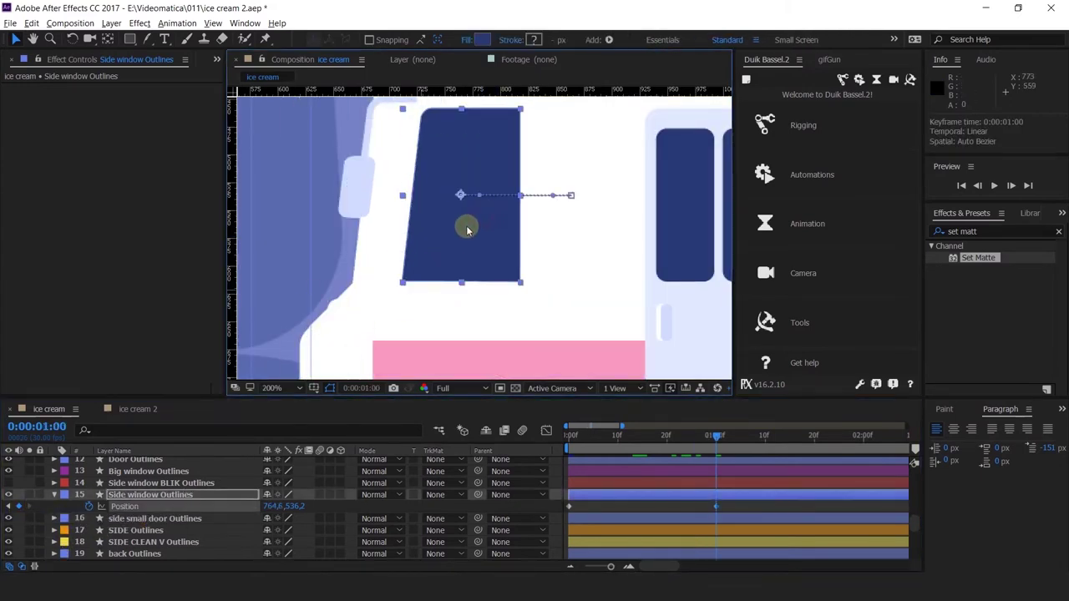
{"action": "left_click_drag", "start_coordinate": [469, 234], "coordinate": [489, 282]}
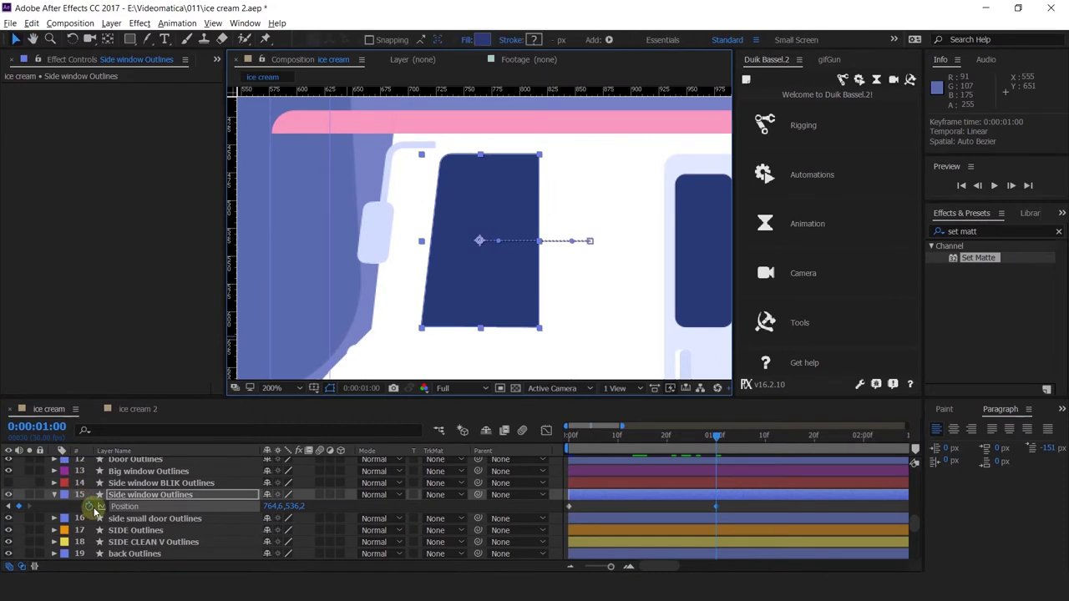
{"action": "left_click", "coordinate": [52, 496]}
{"action": "left_click", "coordinate": [53, 496]}
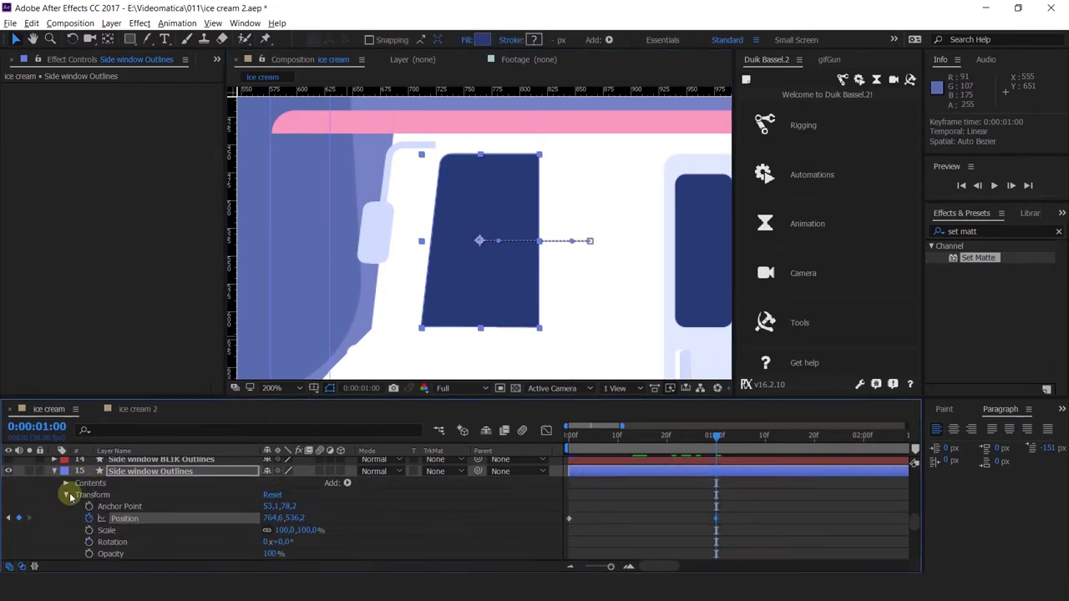
{"action": "left_click", "coordinate": [66, 483]}
{"action": "left_click", "coordinate": [78, 495]}
{"action": "left_click", "coordinate": [90, 507]}
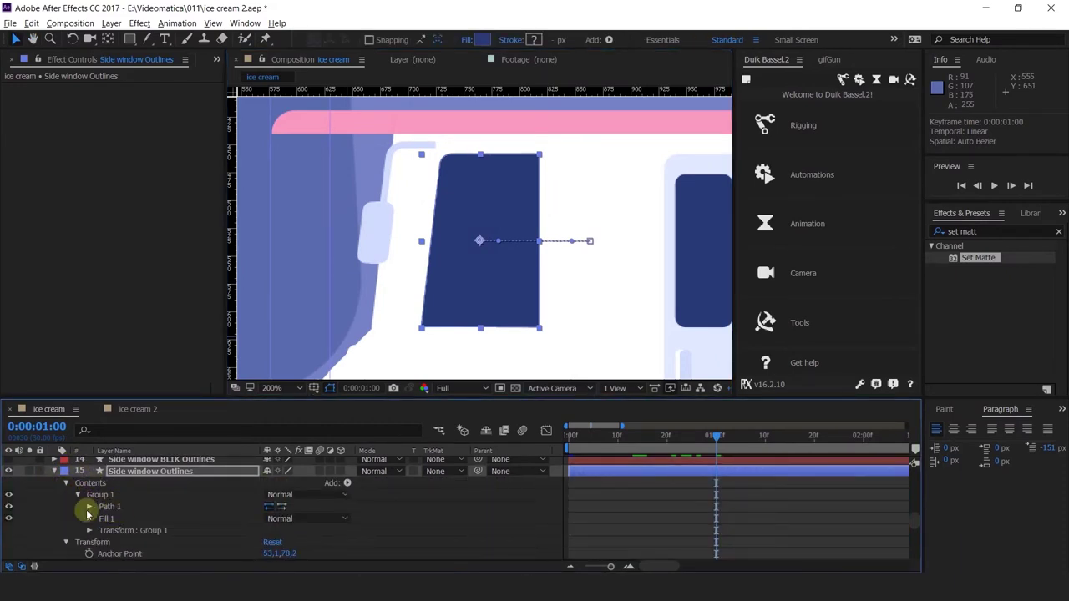
{"action": "left_click", "coordinate": [114, 518]}
{"action": "left_click_drag", "start_coordinate": [604, 437], "coordinate": [476, 437]}
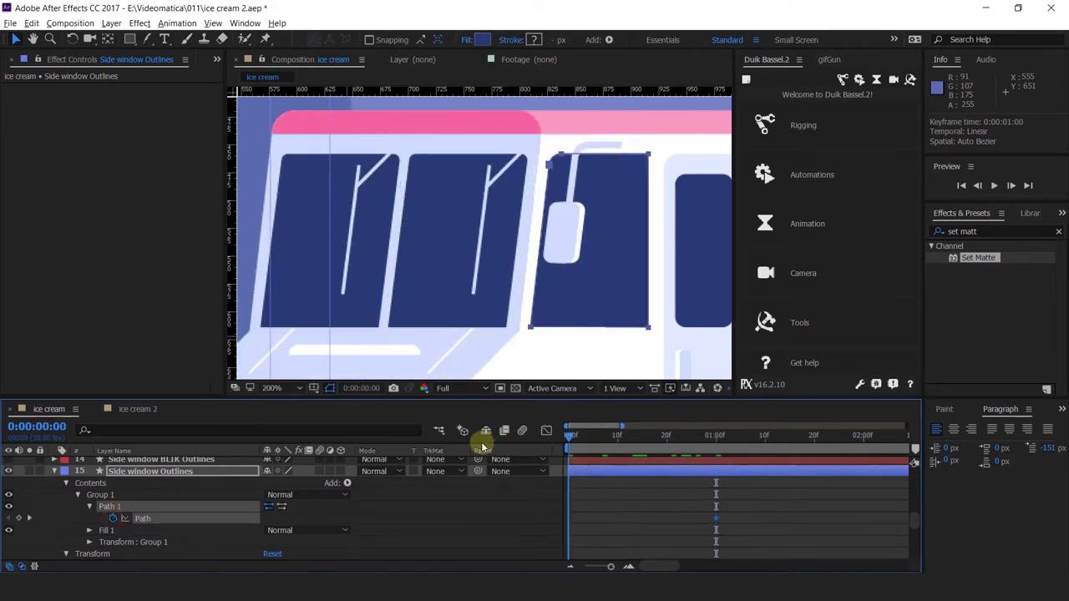
{"action": "left_click", "coordinate": [21, 518]}
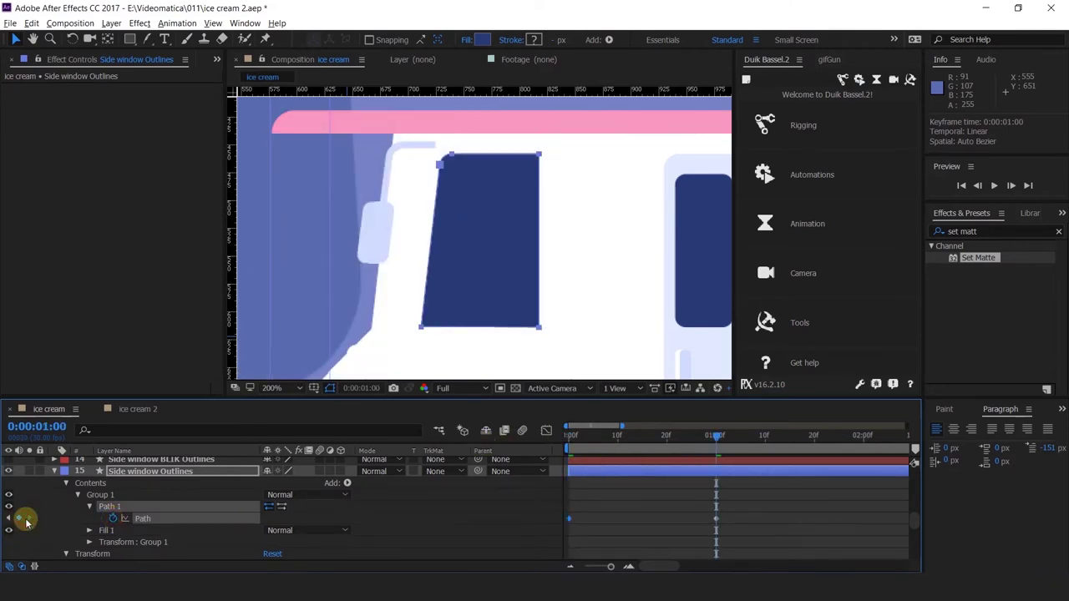
{"action": "left_click", "coordinate": [24, 518]}
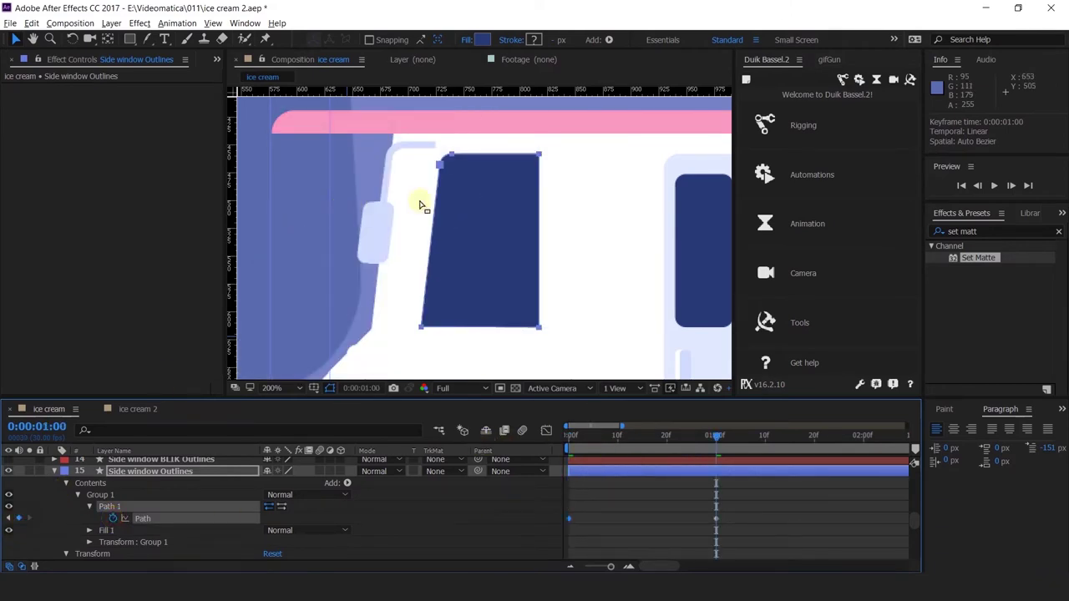
{"action": "double_click", "coordinate": [446, 159]}
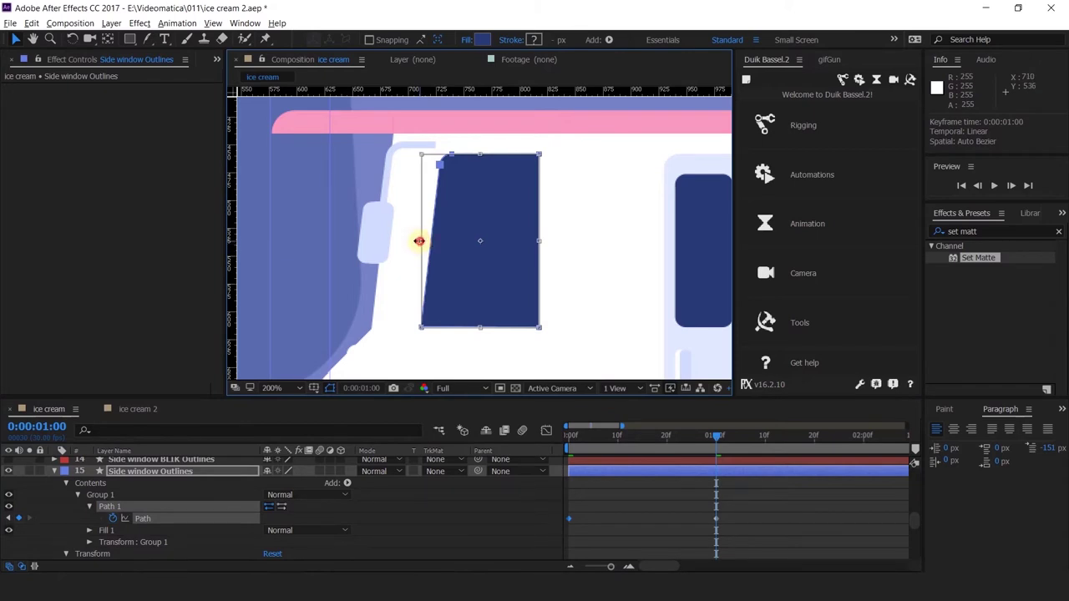
{"action": "left_click_drag", "start_coordinate": [419, 241], "coordinate": [343, 240]}
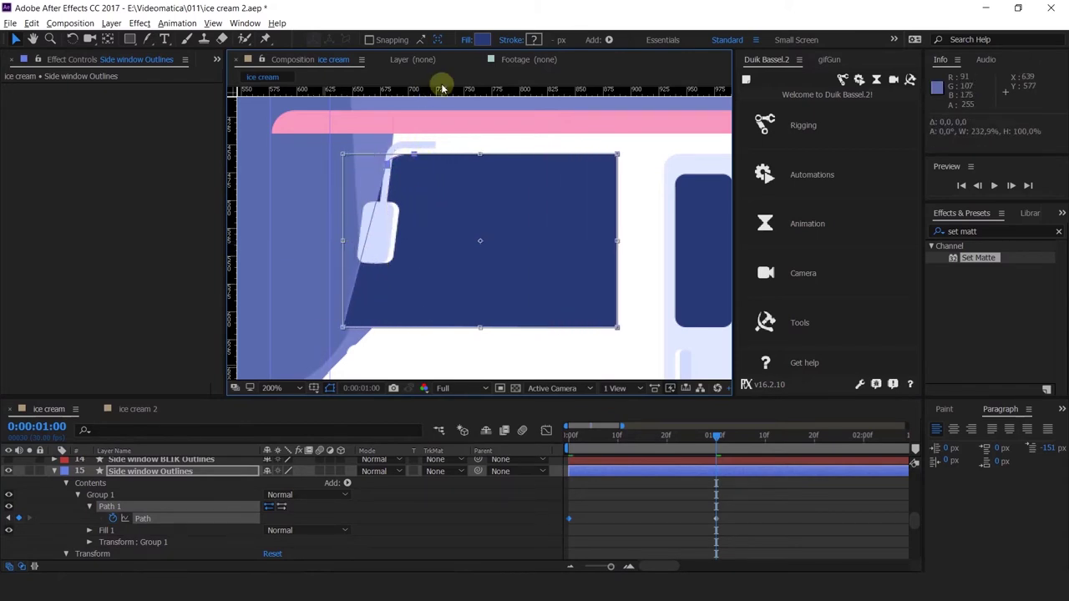
{"action": "key", "text": "Return"}
{"action": "key", "text": "ctrl+z"}
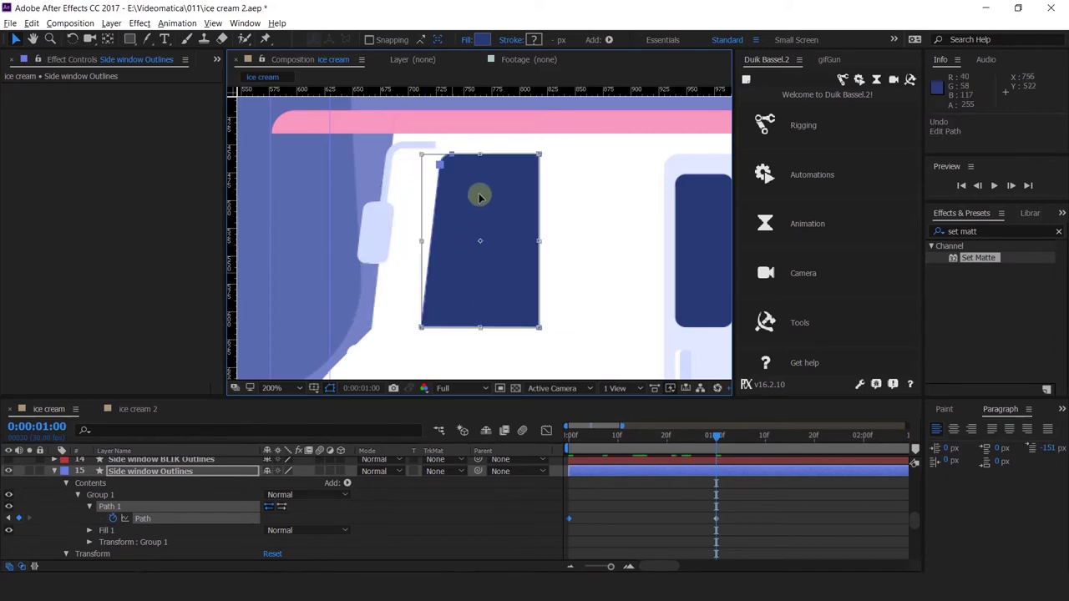
{"action": "double_click", "coordinate": [476, 148]}
At 0:00:01:00, move the side window path's front-edge points horizontally toward the truck's front, keeping the edge's slant.
{"action": "left_click_drag", "start_coordinate": [438, 210], "coordinate": [376, 367]}
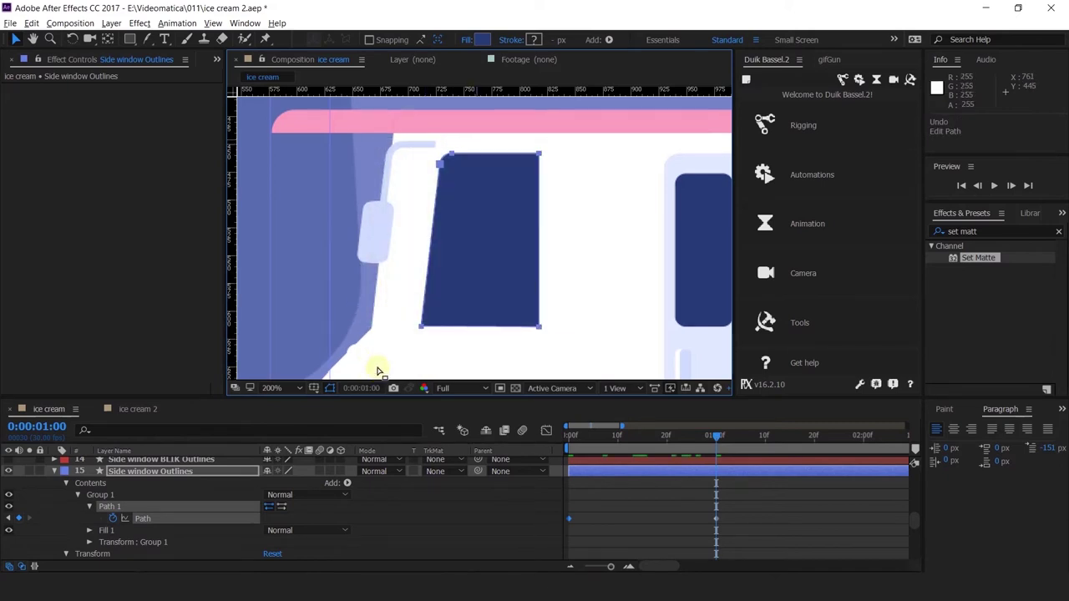
{"action": "left_click_drag", "start_coordinate": [422, 326], "coordinate": [395, 319]}
{"action": "left_click_drag", "start_coordinate": [659, 440], "coordinate": [536, 466]}
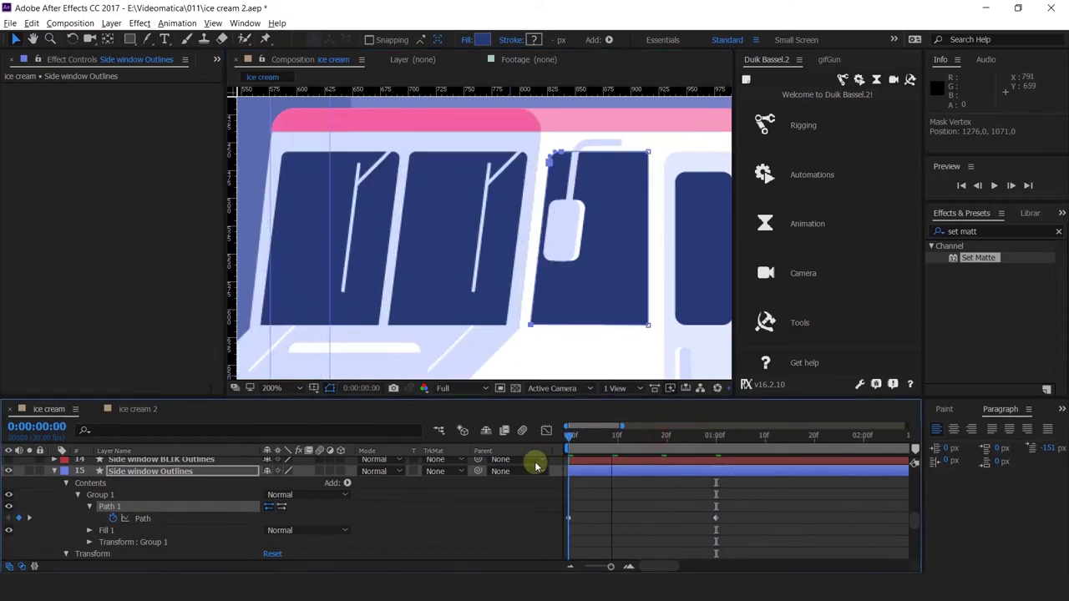
{"action": "left_click", "coordinate": [715, 435]}
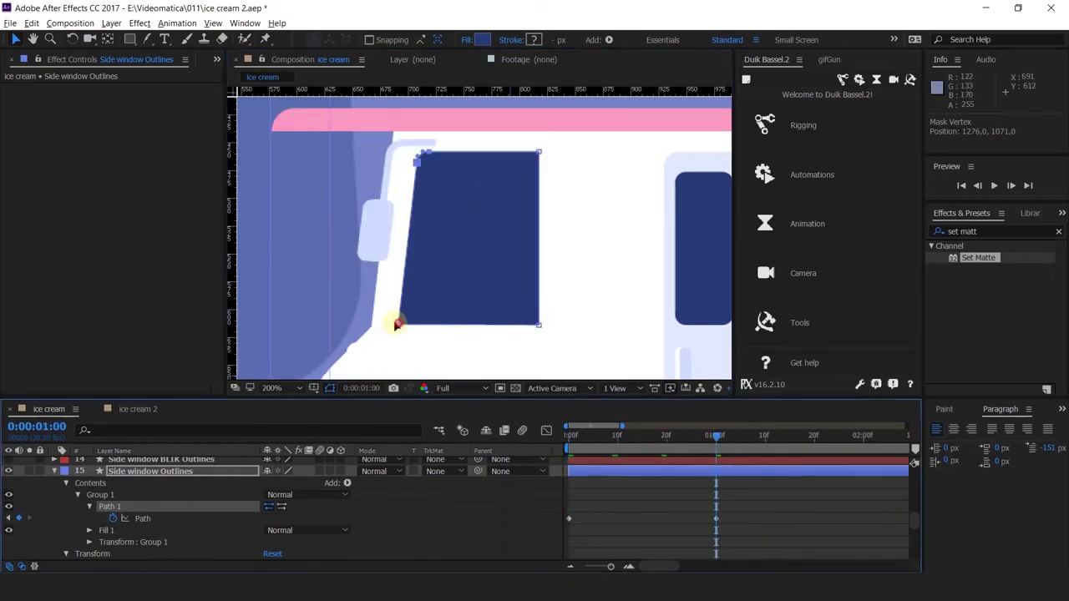
{"action": "left_click_drag", "start_coordinate": [397, 324], "coordinate": [398, 329]}
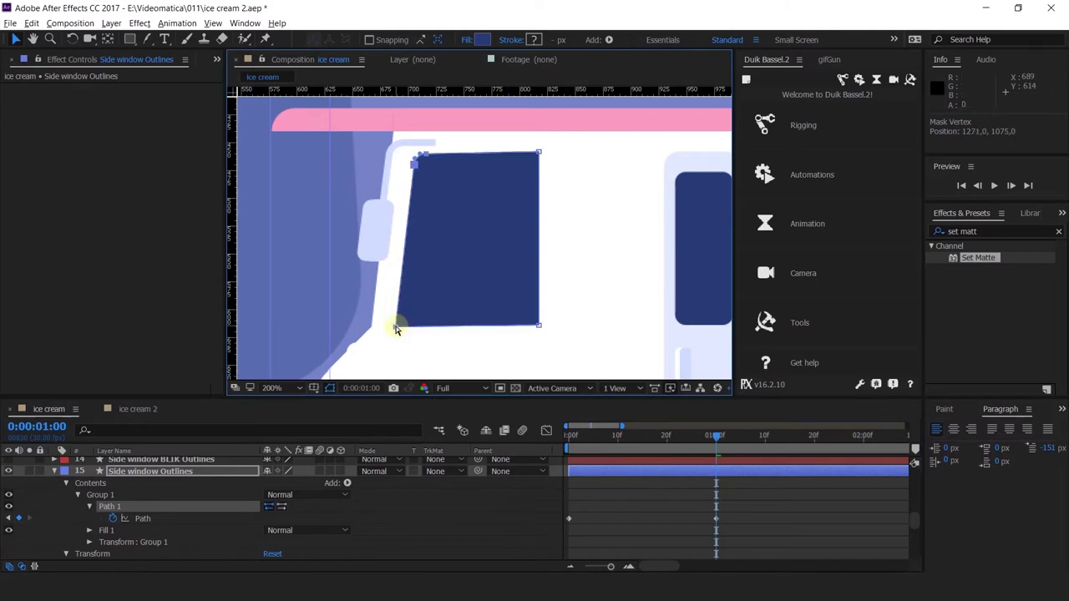
{"action": "key", "text": "ctrl+z"}
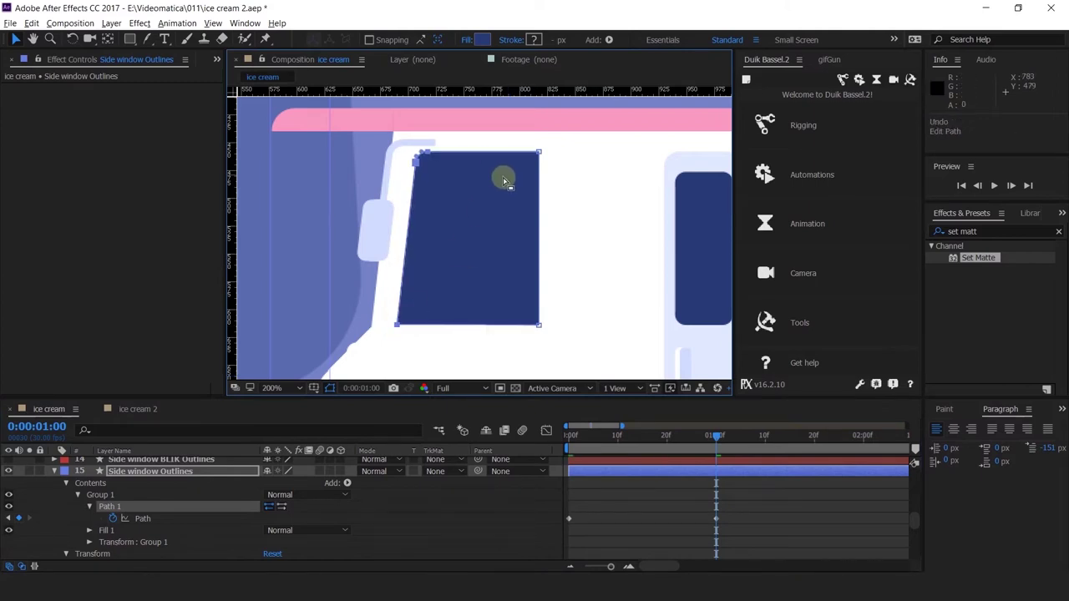
Move the side window path's rear-edge points toward the door at 0:00:01:00, and scrub through the turn to check the reshaping.
{"action": "left_click_drag", "start_coordinate": [563, 130], "coordinate": [485, 356]}
{"action": "left_click_drag", "start_coordinate": [541, 328], "coordinate": [572, 325]}
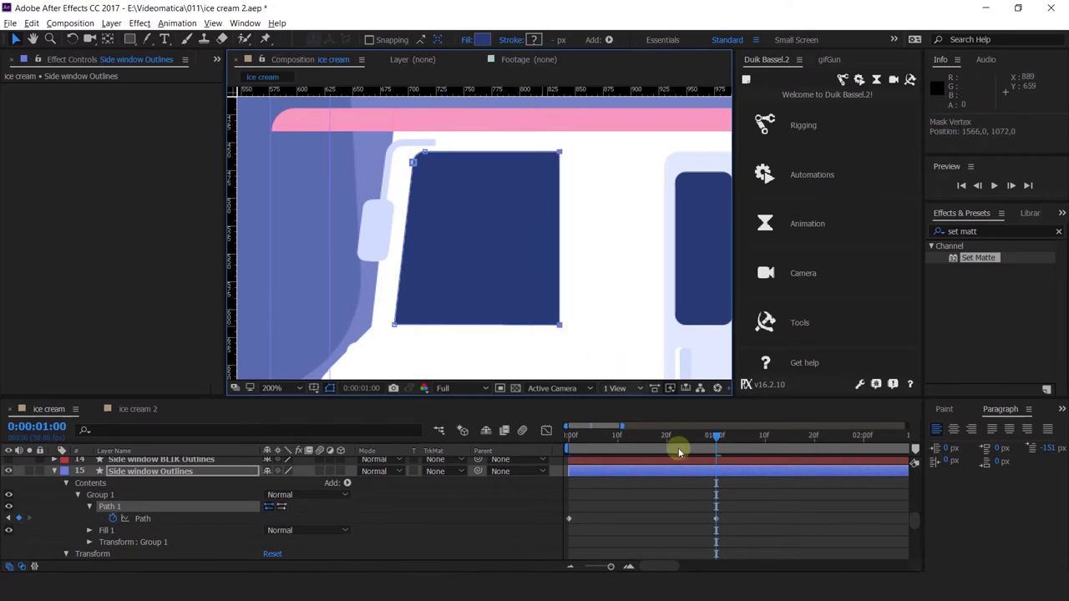
{"action": "left_click_drag", "start_coordinate": [676, 438], "coordinate": [718, 520]}
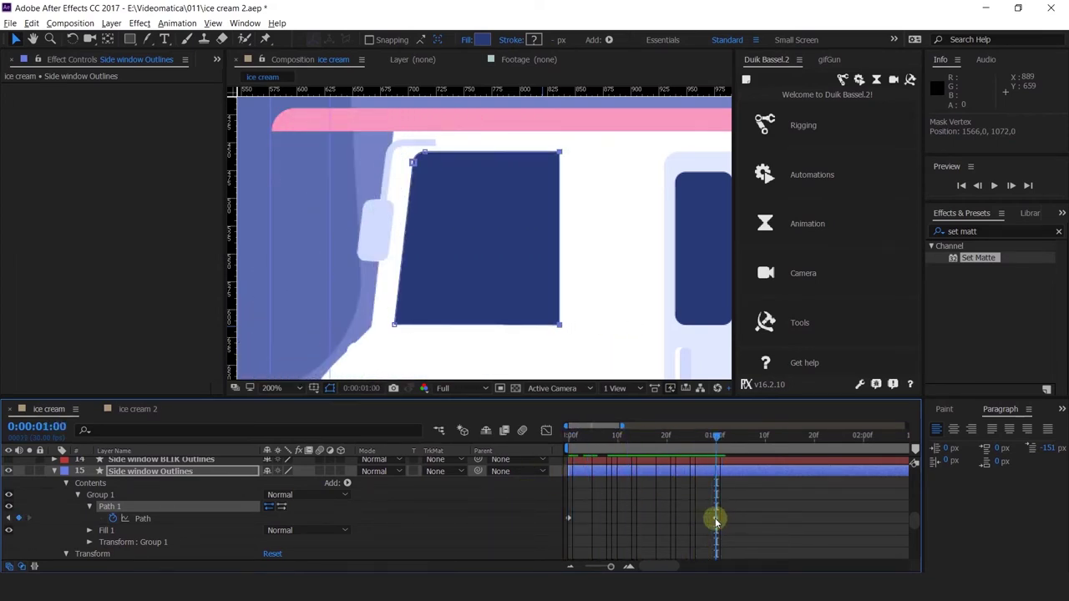
Select the SIDE Outlines layer that holds the truck's side stripes and expand its contents.
{"action": "scroll", "coordinate": [632, 321], "scroll_direction": "down", "scroll_amount": 2}
{"action": "left_click_drag", "start_coordinate": [632, 322], "coordinate": [563, 243]}
{"action": "left_click", "coordinate": [534, 282]}
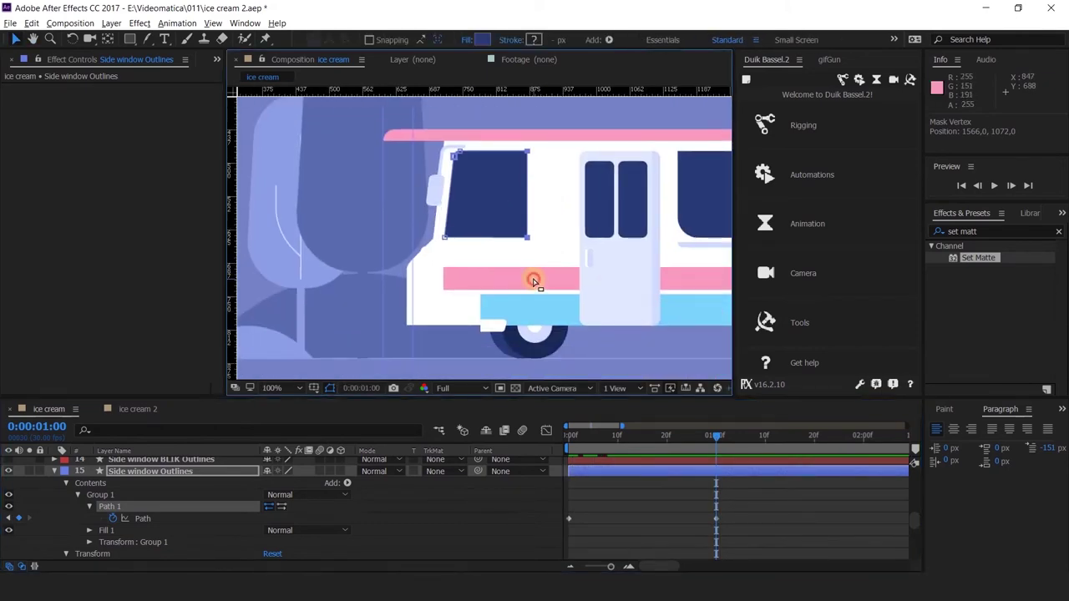
{"action": "left_click", "coordinate": [434, 532]}
{"action": "left_click", "coordinate": [532, 303]}
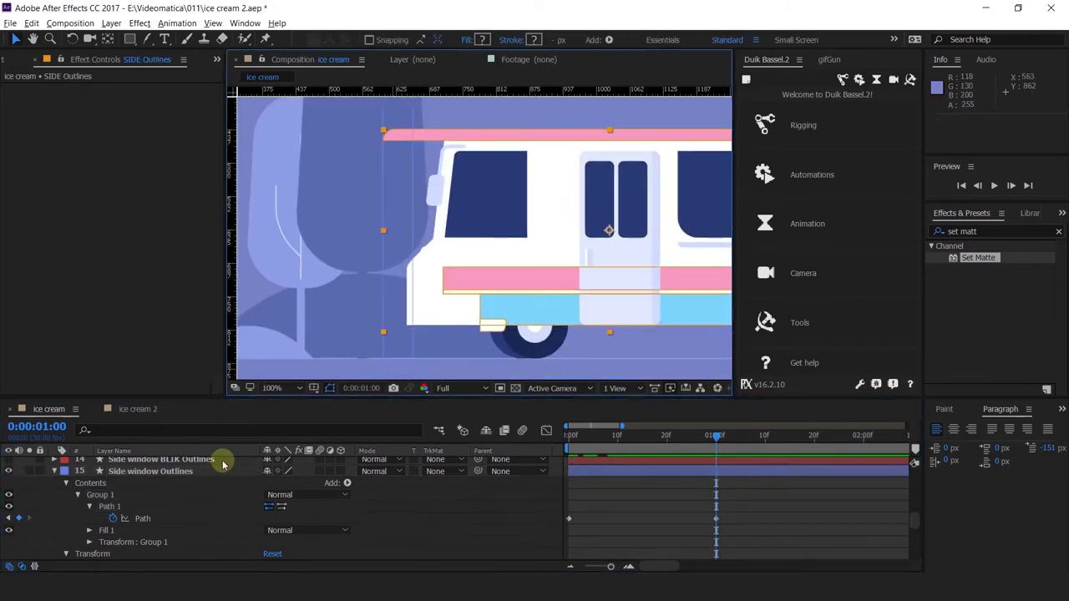
{"action": "scroll", "coordinate": [177, 513], "scroll_direction": "up", "scroll_amount": 5}
{"action": "scroll", "coordinate": [176, 518], "scroll_direction": "up", "scroll_amount": 10}
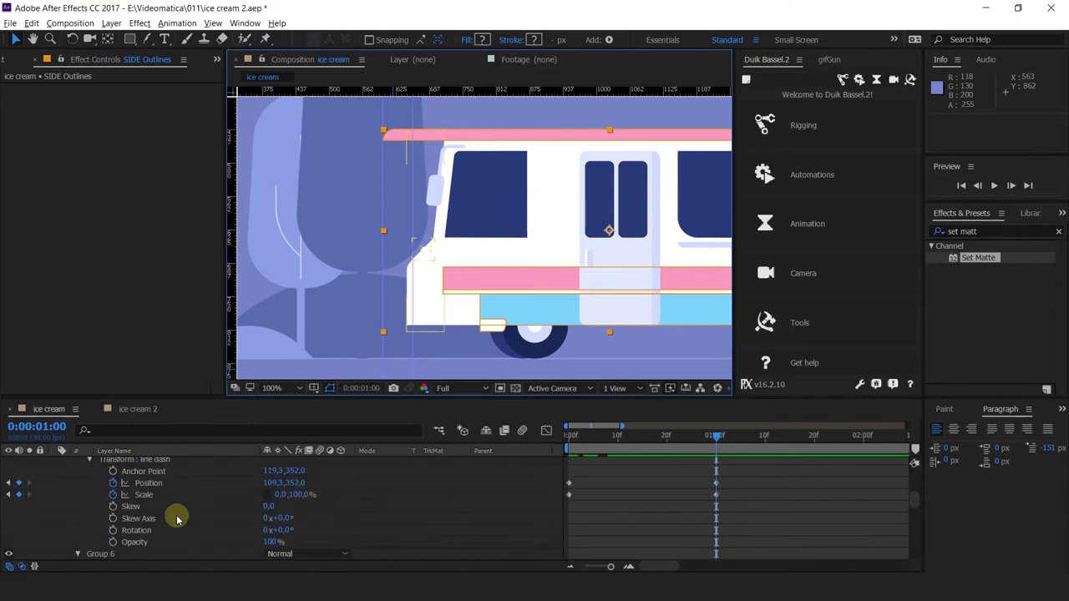
{"action": "scroll", "coordinate": [178, 520], "scroll_direction": "up", "scroll_amount": 2}
{"action": "scroll", "coordinate": [178, 520], "scroll_direction": "down", "scroll_amount": 12}
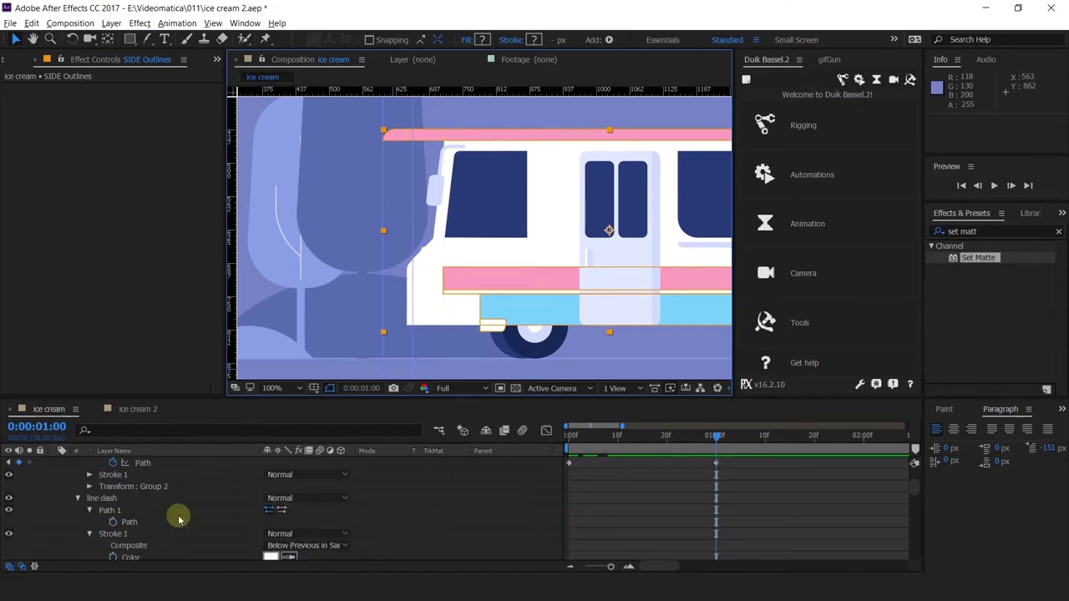
{"action": "scroll", "coordinate": [178, 519], "scroll_direction": "down", "scroll_amount": 15}
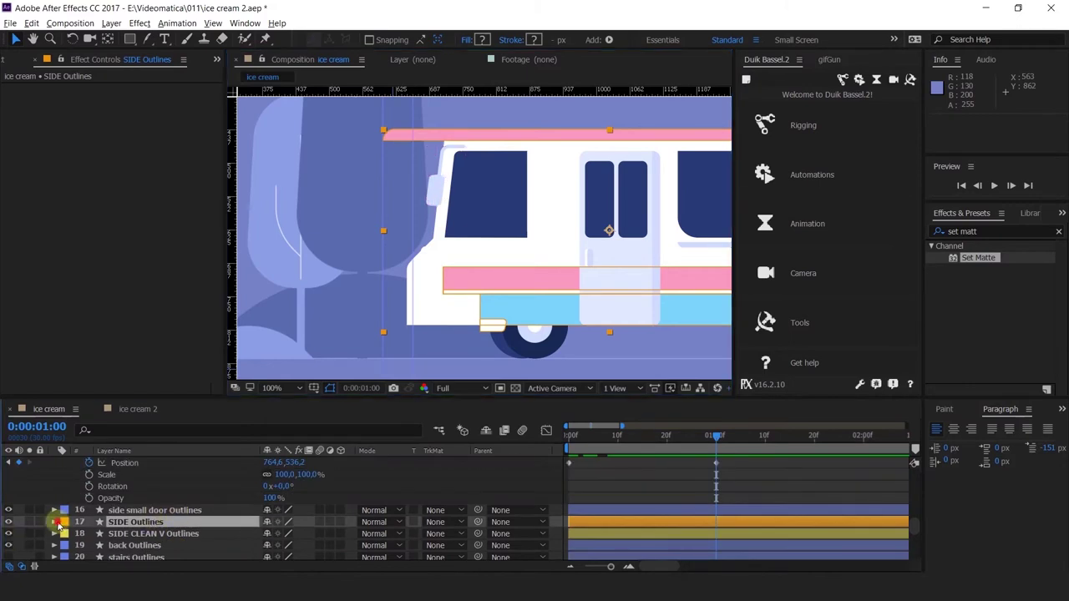
{"action": "left_click", "coordinate": [54, 522]}
{"action": "left_click", "coordinate": [67, 535]}
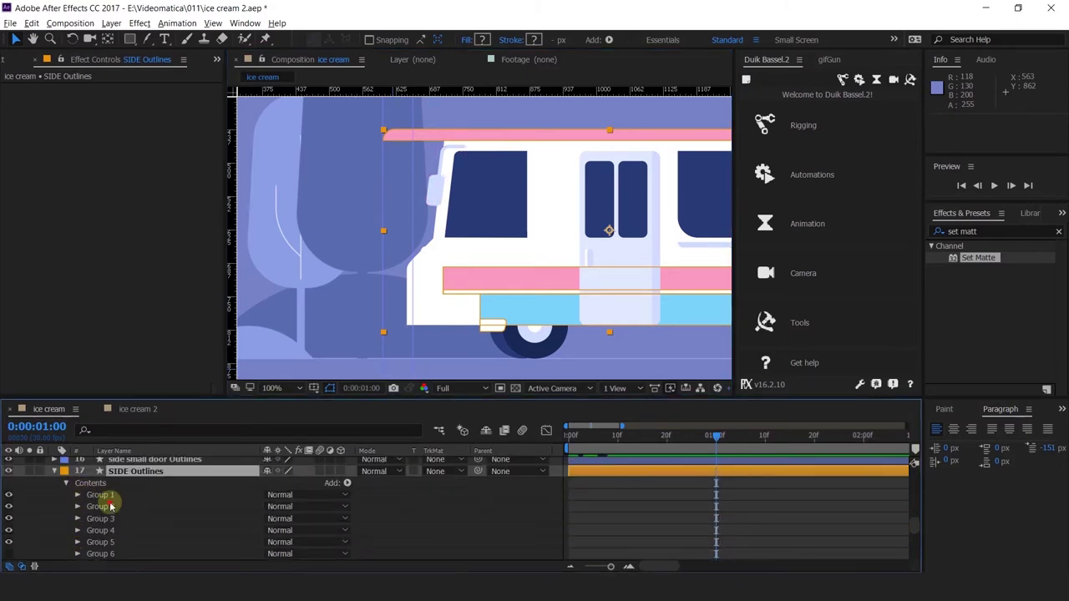
Keyframe the Path of Group 2, the pink roof stripe, at 0:00:01:00 and at 0:00:00:00.
{"action": "left_click", "coordinate": [111, 506]}
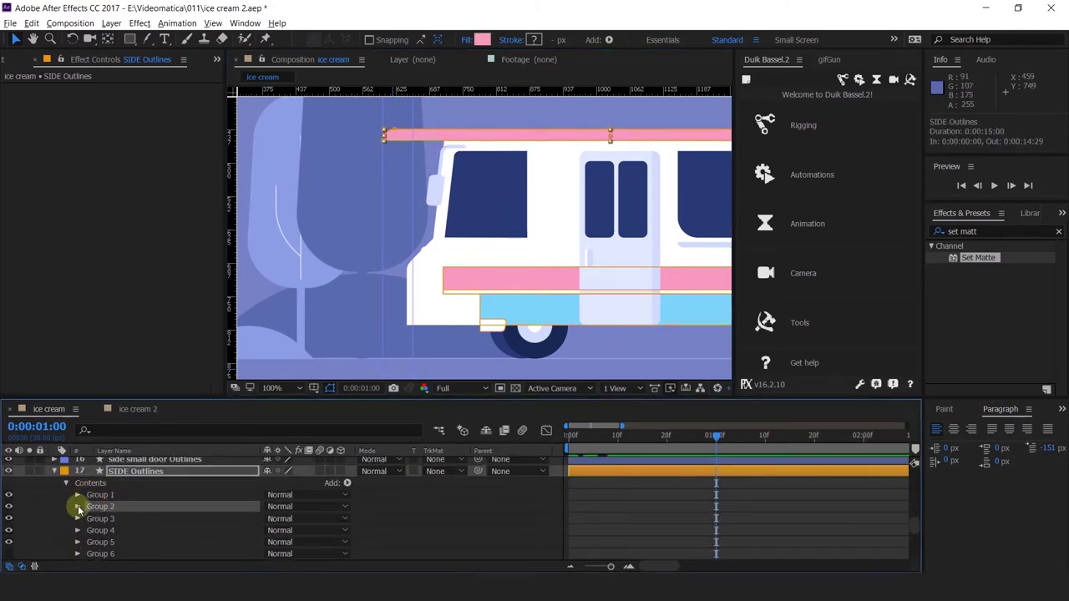
{"action": "left_click", "coordinate": [78, 506]}
{"action": "left_click", "coordinate": [89, 519]}
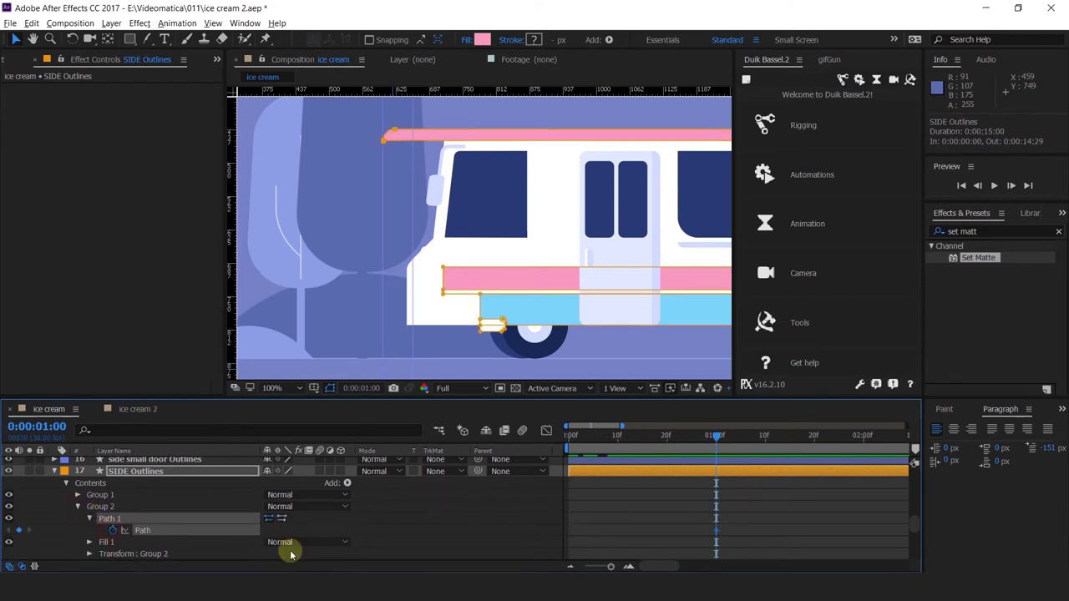
{"action": "left_click", "coordinate": [568, 435]}
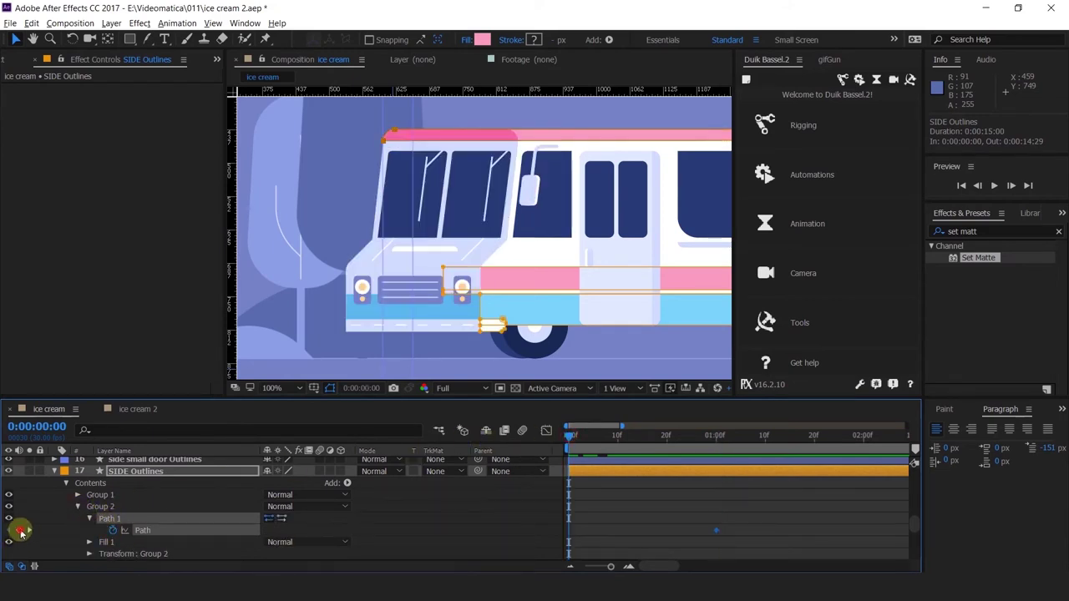
{"action": "left_click", "coordinate": [21, 531]}
{"action": "left_click", "coordinate": [30, 531]}
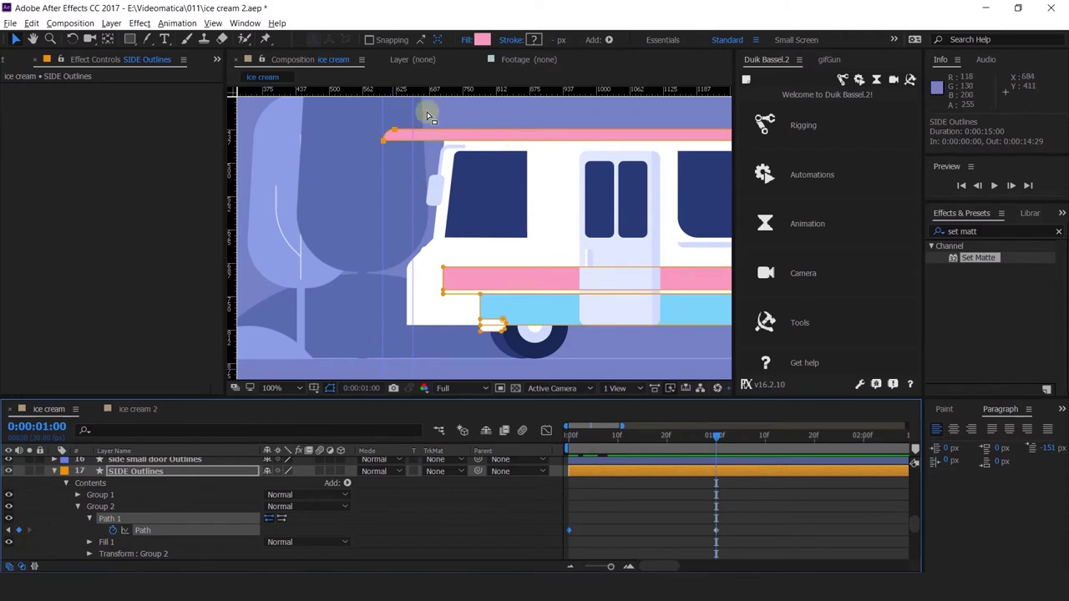
At 0:00:01:00, move the roof stripe's front-end points back to the truck body's front edge, and scrub to check the turn.
{"action": "scroll", "coordinate": [428, 112], "scroll_direction": "up", "scroll_amount": 1}
{"action": "mouse_move", "coordinate": [367, 122]}
{"action": "left_mouse_down"}
{"action": "mouse_move", "coordinate": [305, 172]}
{"action": "mouse_move", "coordinate": [437, 151]}
{"action": "mouse_move", "coordinate": [461, 163]}
{"action": "mouse_move", "coordinate": [448, 163]}
{"action": "left_mouse_up"}
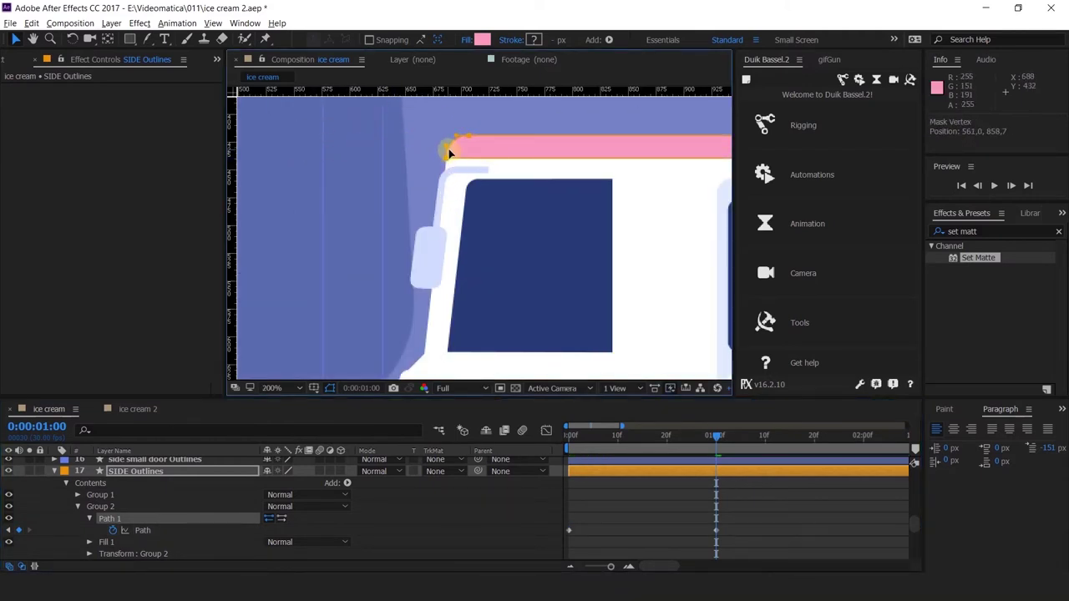
{"action": "scroll", "coordinate": [449, 153], "scroll_direction": "up", "scroll_amount": 4}
{"action": "mouse_move", "coordinate": [427, 219]}
{"action": "left_mouse_down"}
{"action": "mouse_move", "coordinate": [437, 222]}
{"action": "mouse_move", "coordinate": [428, 219]}
{"action": "left_mouse_up"}
{"action": "scroll", "coordinate": [429, 219], "scroll_direction": "down", "scroll_amount": 1}
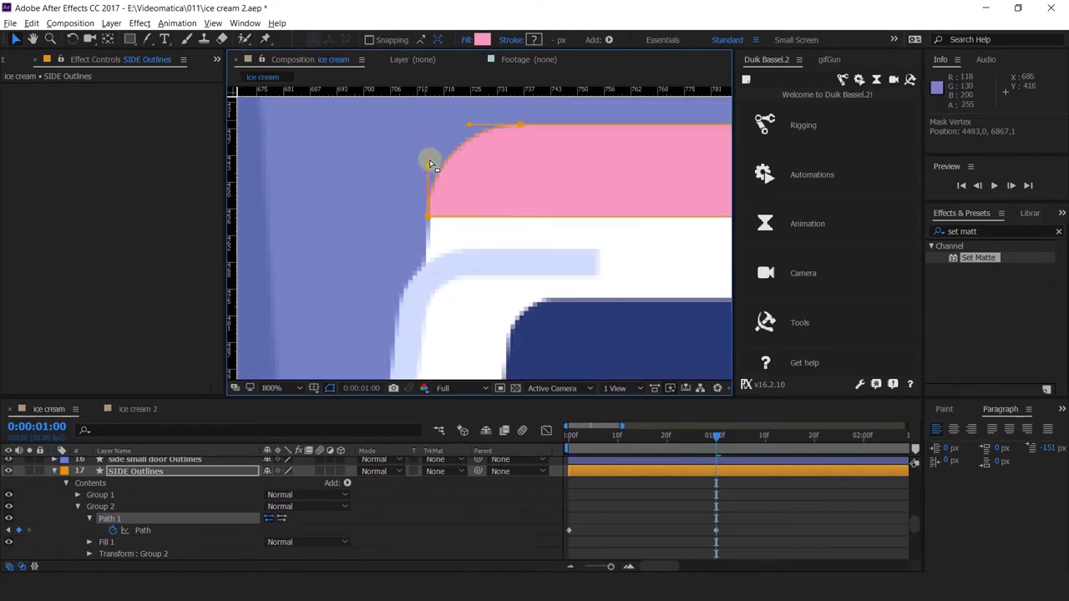
{"action": "scroll", "coordinate": [429, 163], "scroll_direction": "down", "scroll_amount": 3}
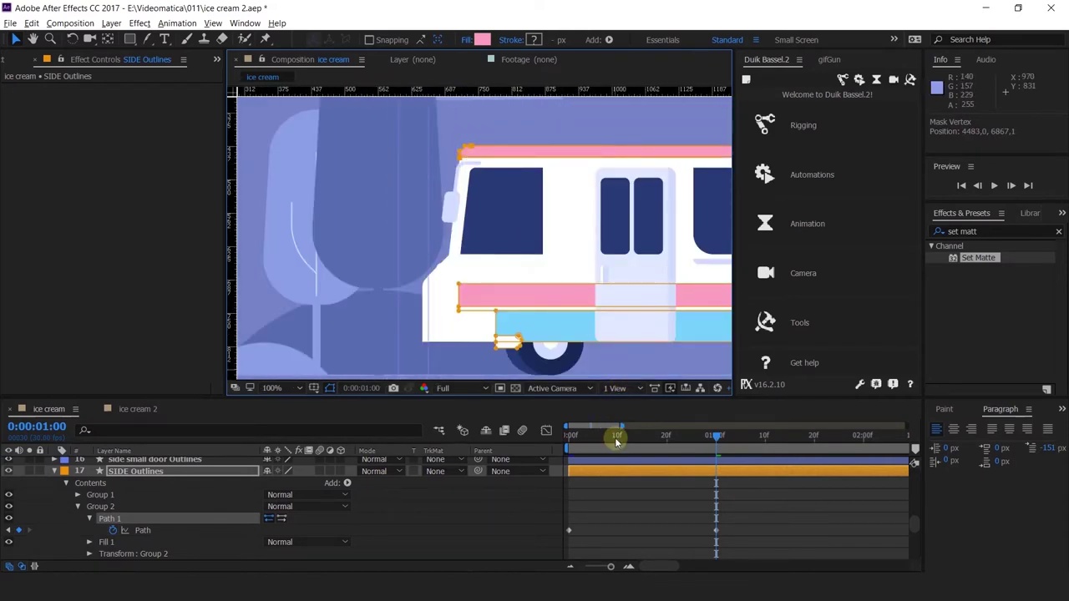
{"action": "left_click", "coordinate": [608, 435]}
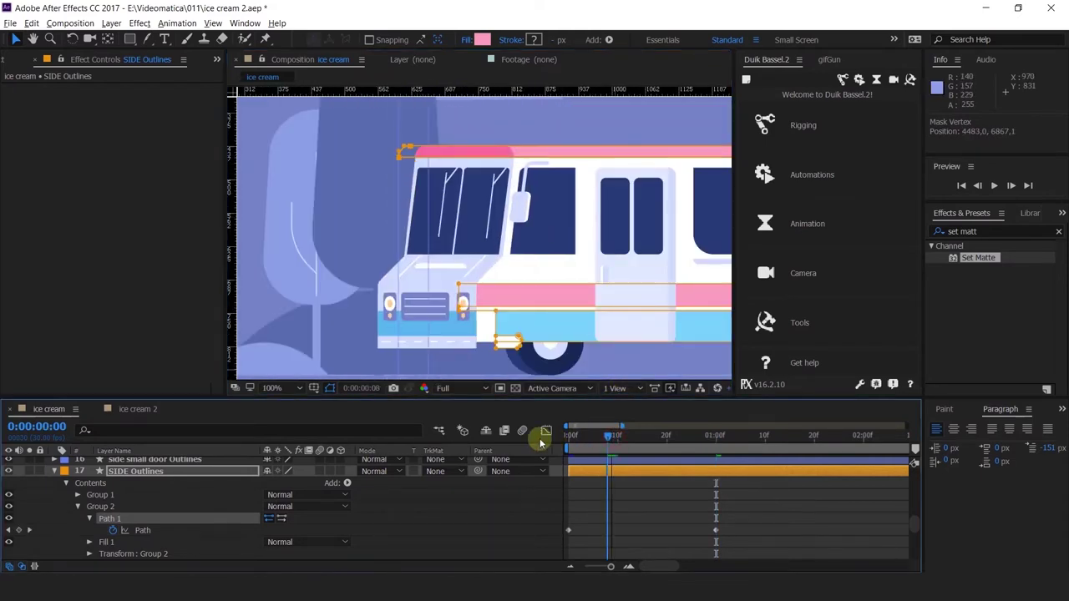
{"action": "left_click_drag", "start_coordinate": [608, 435], "coordinate": [716, 468]}
Move the roof stripe's rear-end points inward to line up with the truck body's rear edge at 0:00:01:00.
{"action": "left_click_drag", "start_coordinate": [620, 289], "coordinate": [370, 309]}
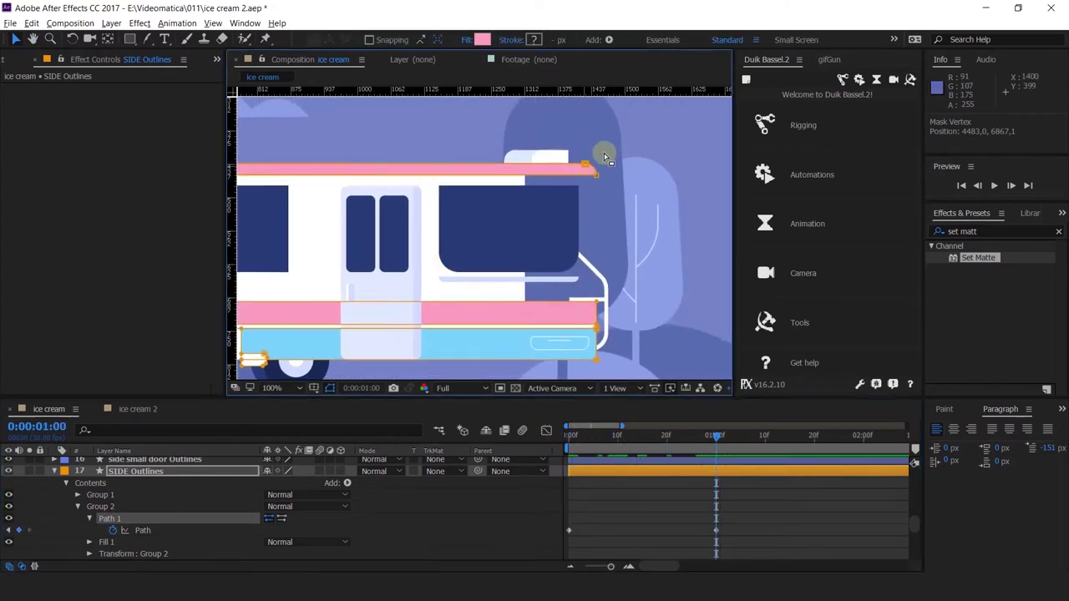
{"action": "left_click_drag", "start_coordinate": [614, 154], "coordinate": [508, 174]}
{"action": "scroll", "coordinate": [509, 174], "scroll_direction": "up", "scroll_amount": 2}
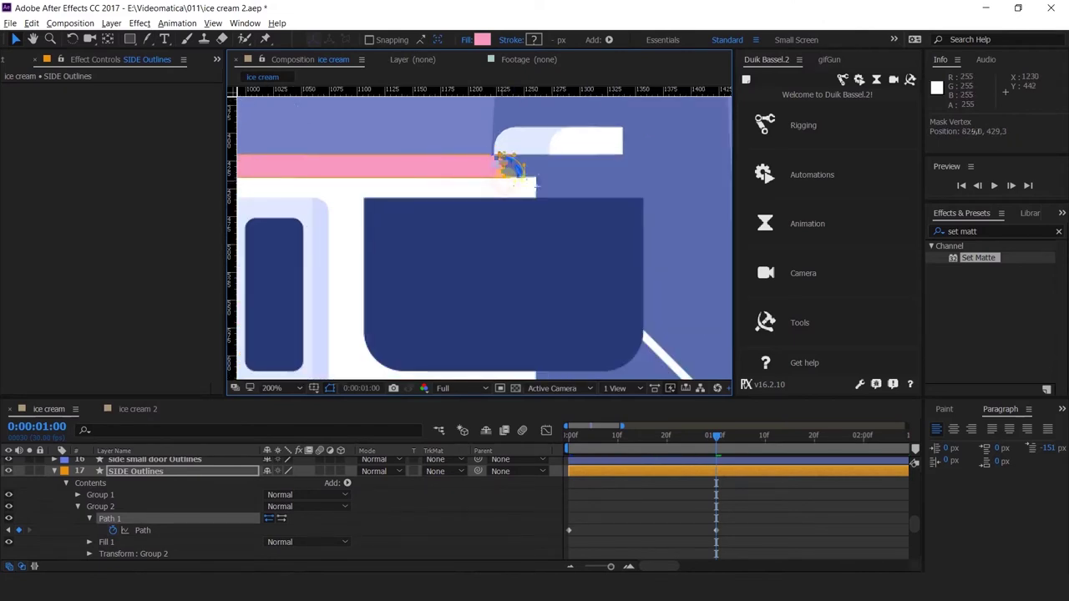
{"action": "scroll", "coordinate": [539, 182], "scroll_direction": "up", "scroll_amount": 2}
{"action": "left_click_drag", "start_coordinate": [536, 160], "coordinate": [537, 160]}
{"action": "scroll", "coordinate": [538, 161], "scroll_direction": "down", "scroll_amount": 3}
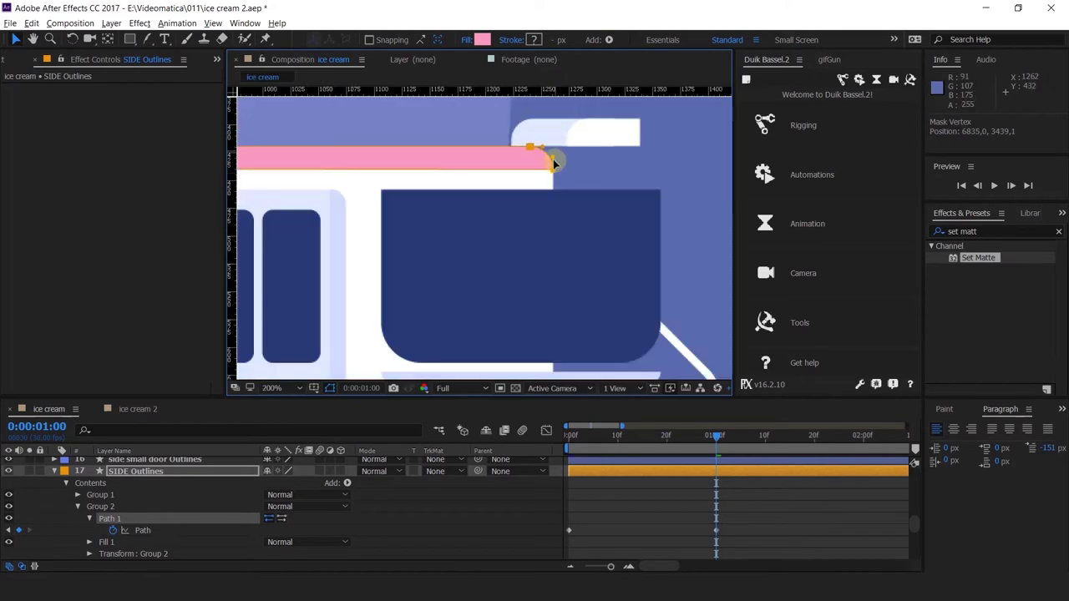
At 0:00:01:10, move the front-end points of the lower pink stripe forward, just past the truck body's front edge.
{"action": "scroll", "coordinate": [534, 147], "scroll_direction": "down", "scroll_amount": 1}
{"action": "left_click_drag", "start_coordinate": [455, 257], "coordinate": [597, 256]}
{"action": "left_click_drag", "start_coordinate": [527, 269], "coordinate": [553, 241]}
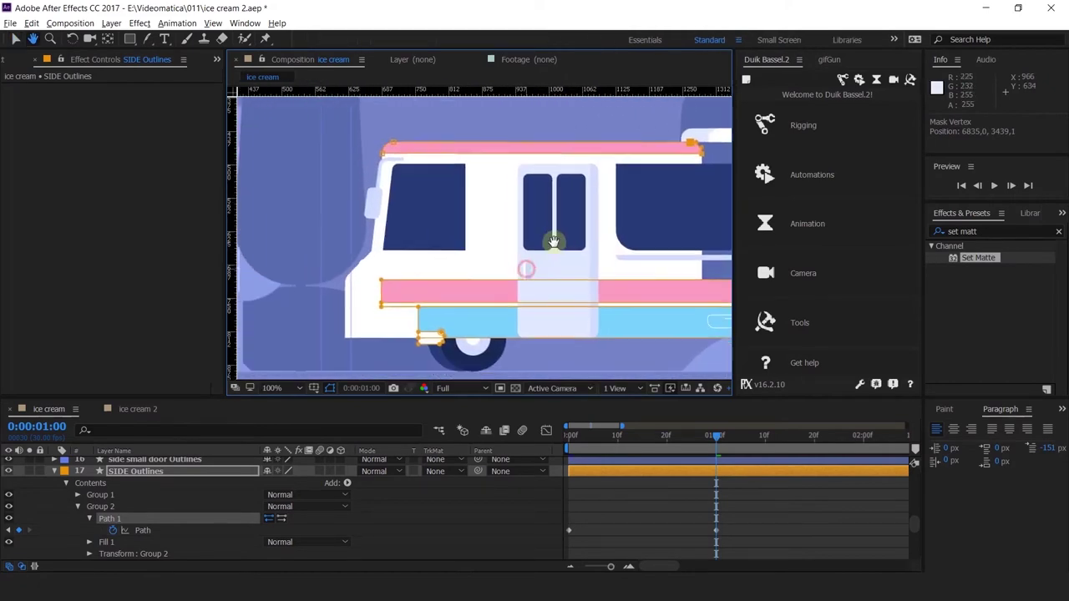
{"action": "key", "text": "v"}
{"action": "left_click_drag", "start_coordinate": [671, 434], "coordinate": [716, 472]}
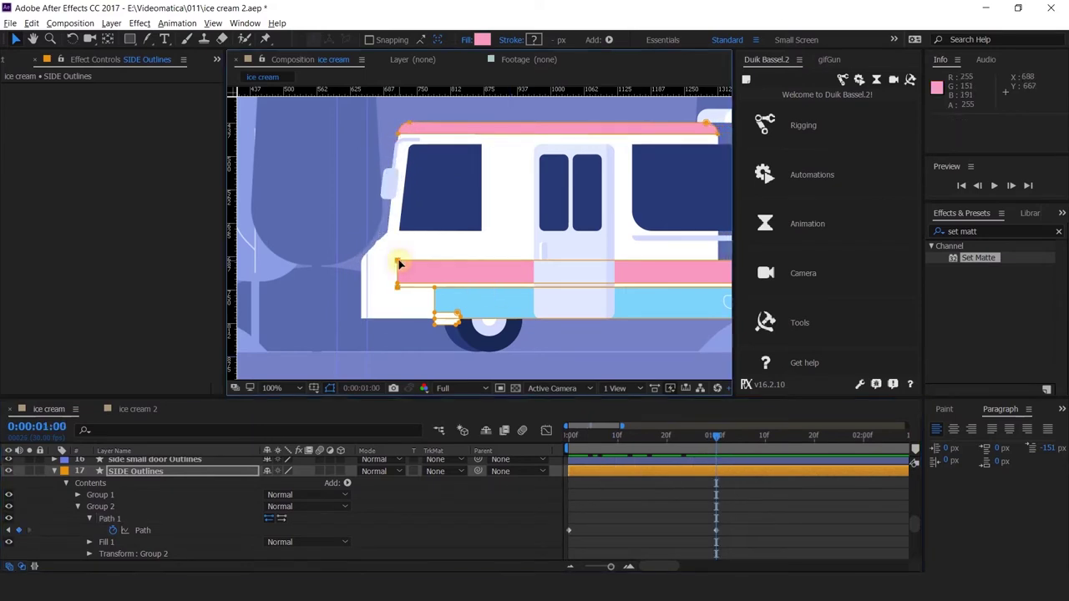
{"action": "scroll", "coordinate": [109, 526], "scroll_direction": "down", "scroll_amount": 6}
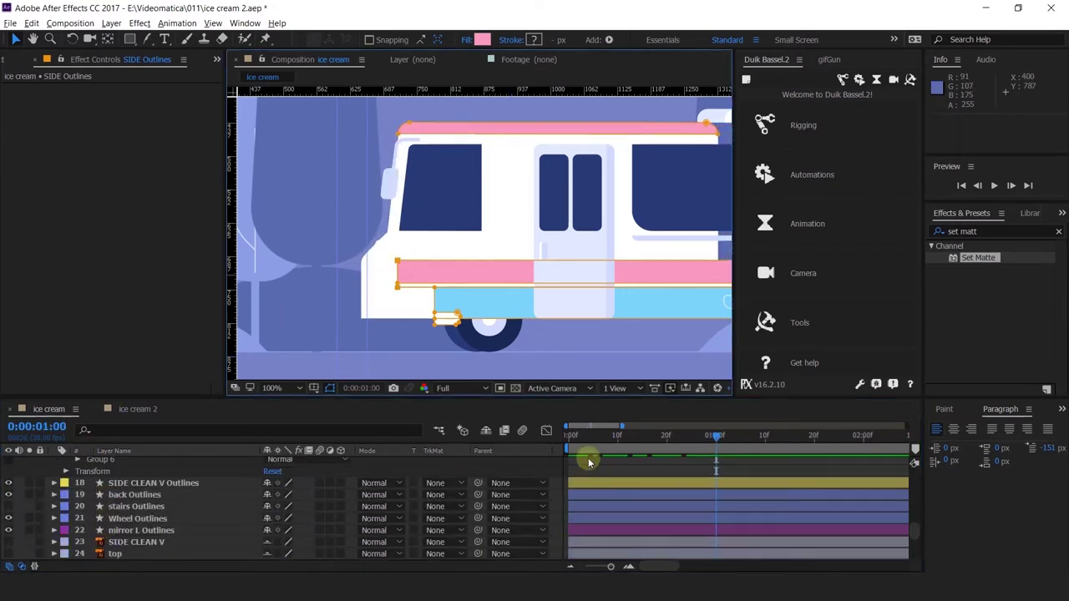
{"action": "key", "text": "Home"}
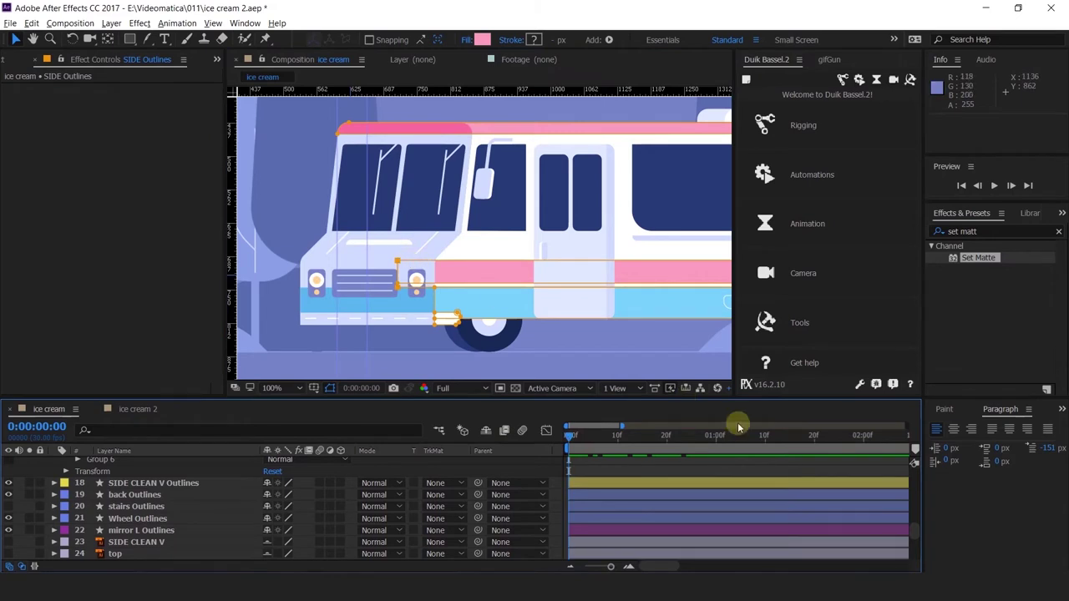
{"action": "left_click", "coordinate": [763, 435]}
{"action": "left_click", "coordinate": [394, 288]}
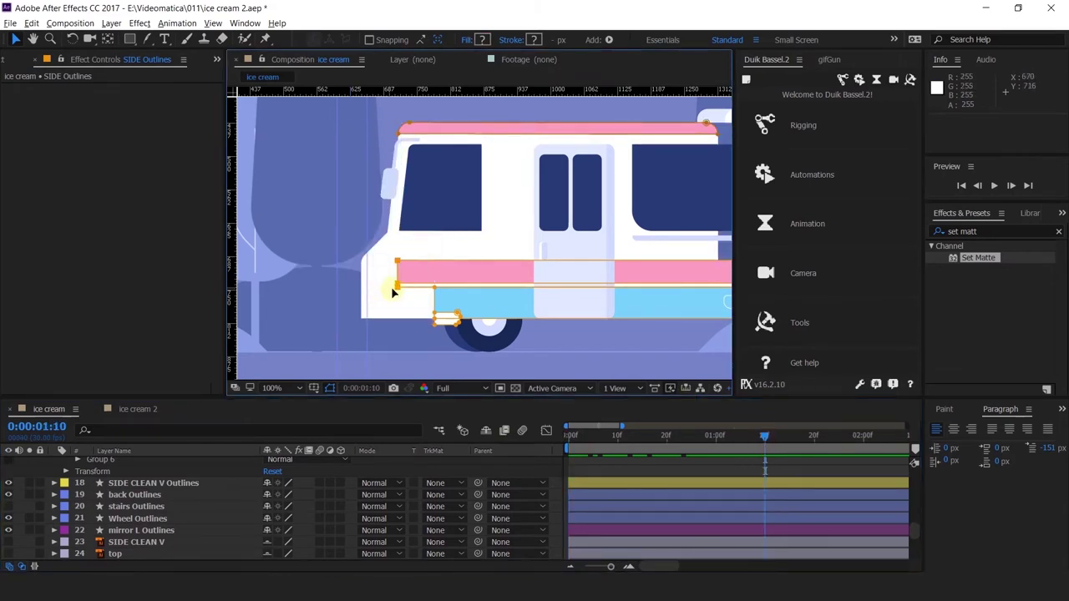
{"action": "left_click_drag", "start_coordinate": [403, 289], "coordinate": [351, 287]}
Try to shift the lower blue stripe forward toward the truck body's front edge.
{"action": "left_click", "coordinate": [434, 315]}
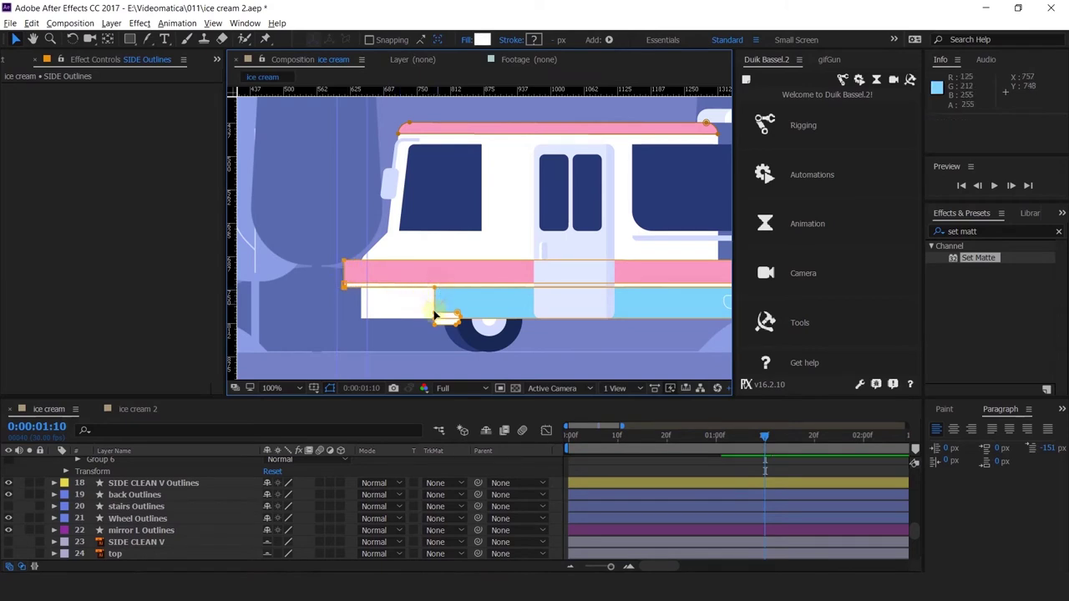
{"action": "left_click", "coordinate": [435, 289]}
{"action": "left_click", "coordinate": [433, 294]}
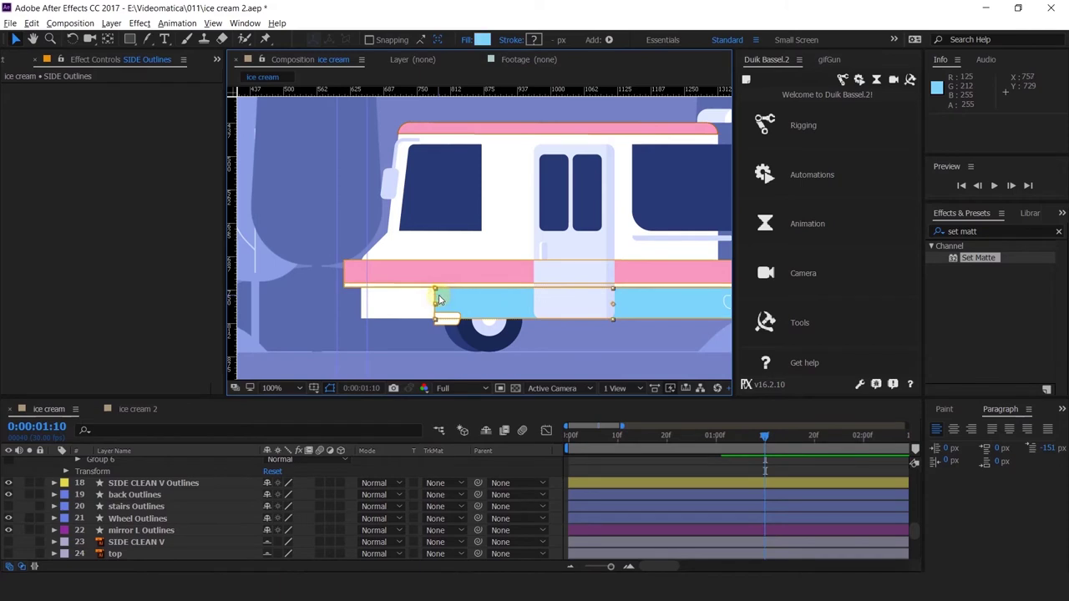
{"action": "left_click_drag", "start_coordinate": [455, 307], "coordinate": [417, 298]}
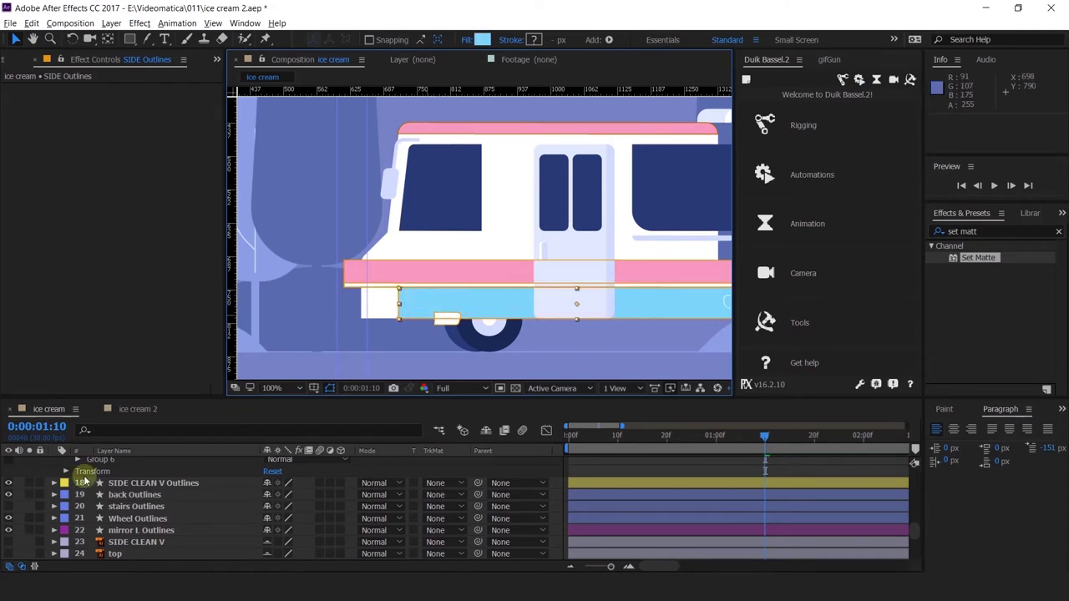
{"action": "key", "text": "ctrl+z"}
Expand Group 1 of SIDE Outlines, the white bumper piece, and keyframe its Path at 0:00:01:10.
{"action": "scroll", "coordinate": [108, 526], "scroll_direction": "up", "scroll_amount": 5}
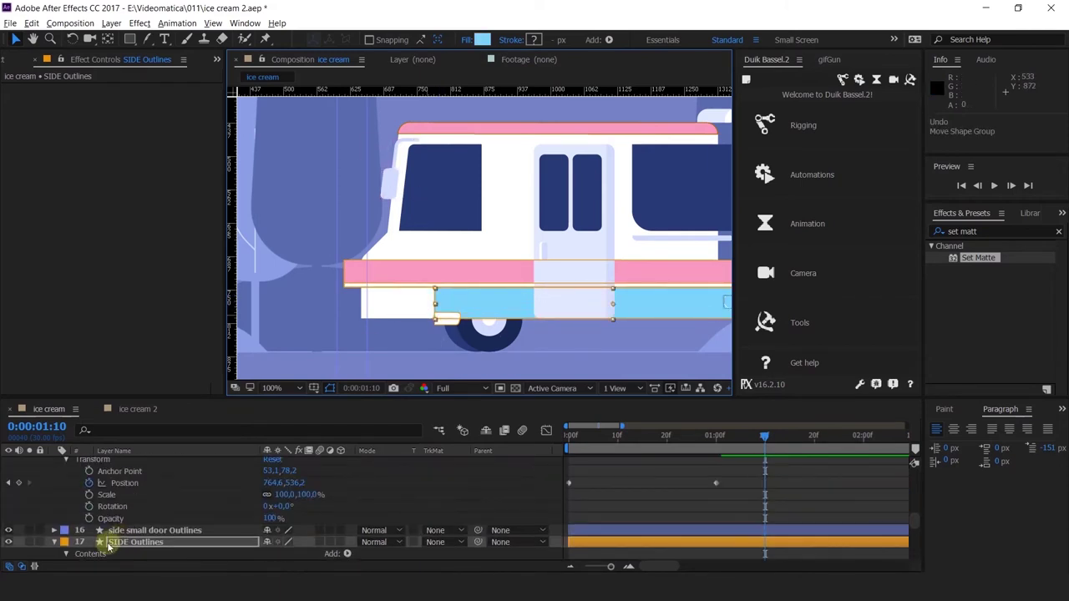
{"action": "left_click", "coordinate": [66, 554]}
{"action": "scroll", "coordinate": [74, 526], "scroll_direction": "down", "scroll_amount": 2}
{"action": "left_click", "coordinate": [105, 496]}
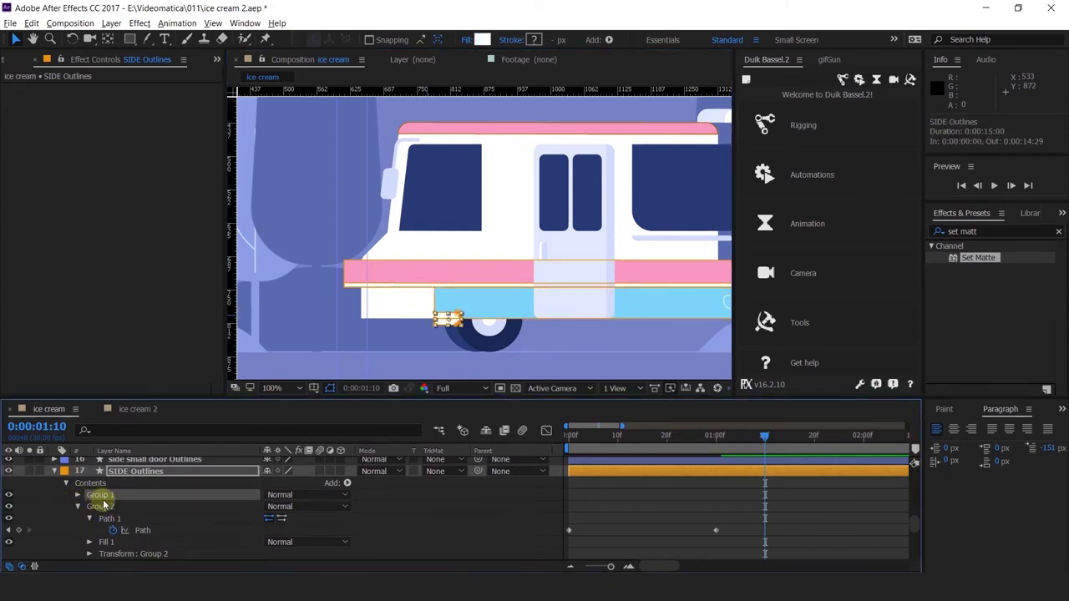
{"action": "left_click", "coordinate": [78, 495]}
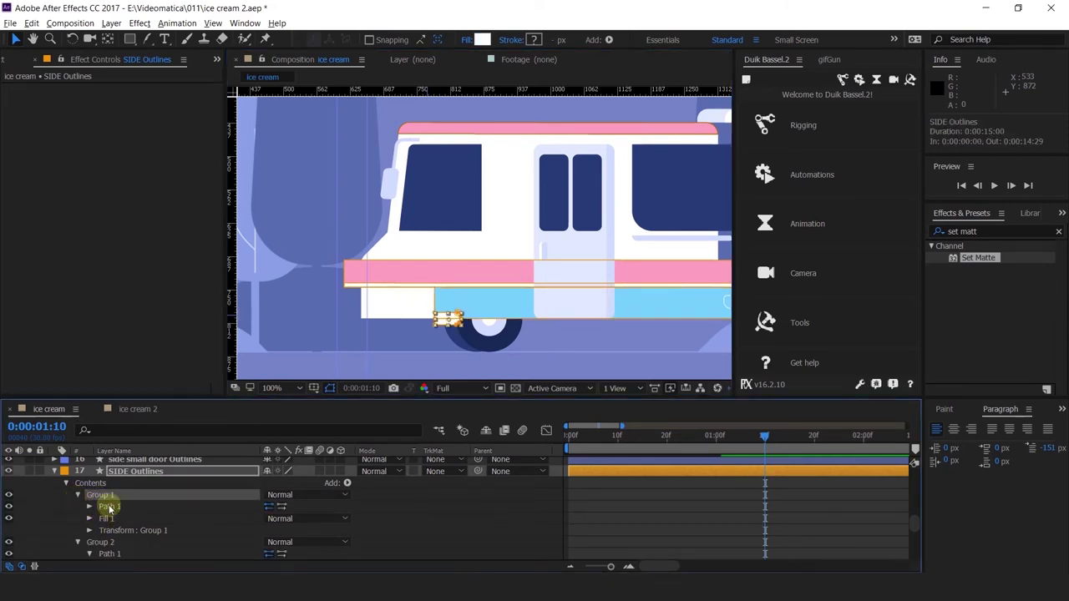
{"action": "left_click", "coordinate": [89, 506]}
{"action": "left_click", "coordinate": [109, 507]}
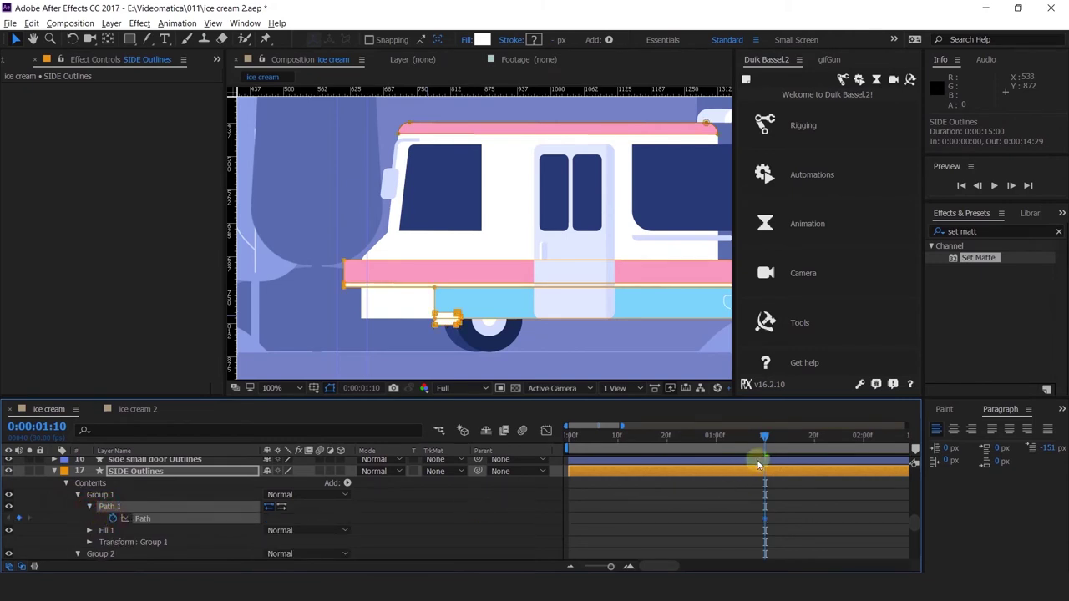
Move the Group 1 Path keyframe to 0:00:01:00 and add another Path keyframe at 0:00:00:00.
{"action": "left_click_drag", "start_coordinate": [764, 519], "coordinate": [736, 518]}
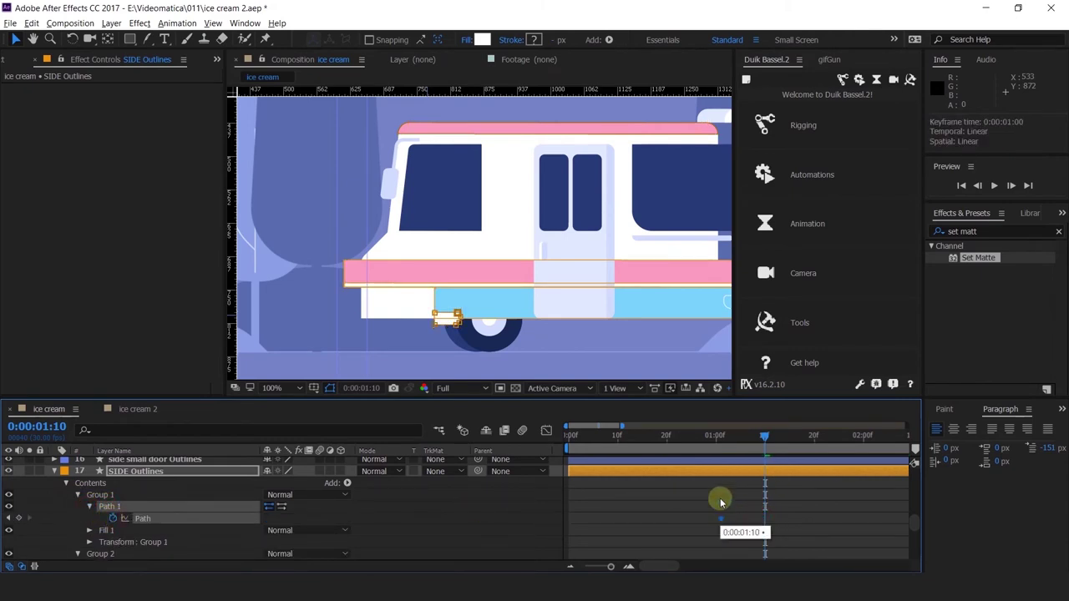
{"action": "left_click", "coordinate": [715, 435]}
{"action": "left_click_drag", "start_coordinate": [720, 519], "coordinate": [715, 518]}
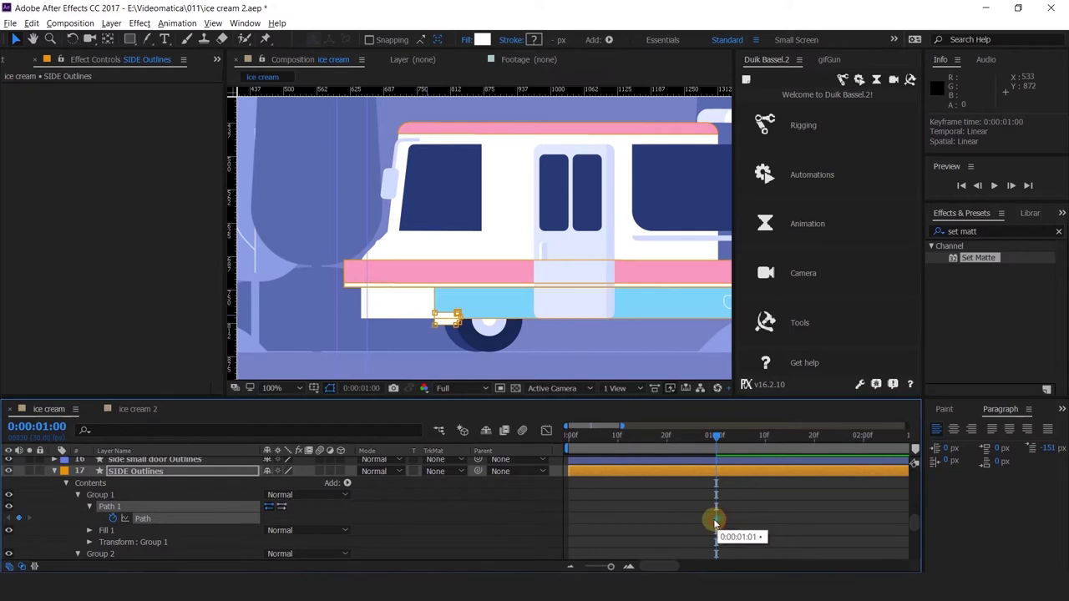
{"action": "left_click_drag", "start_coordinate": [591, 438], "coordinate": [465, 434]}
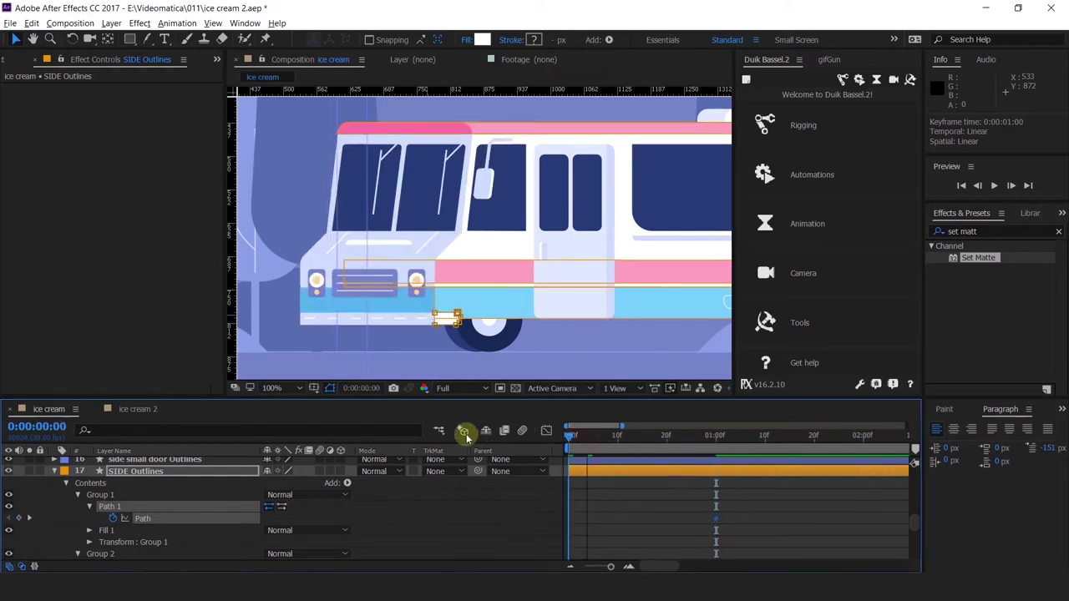
{"action": "left_click", "coordinate": [30, 518]}
At 0:00:01:00, align the white bumper piece with the truck body's front edge and stretch its rounded end rearward.
{"action": "scroll", "coordinate": [434, 321], "scroll_direction": "up", "scroll_amount": 2}
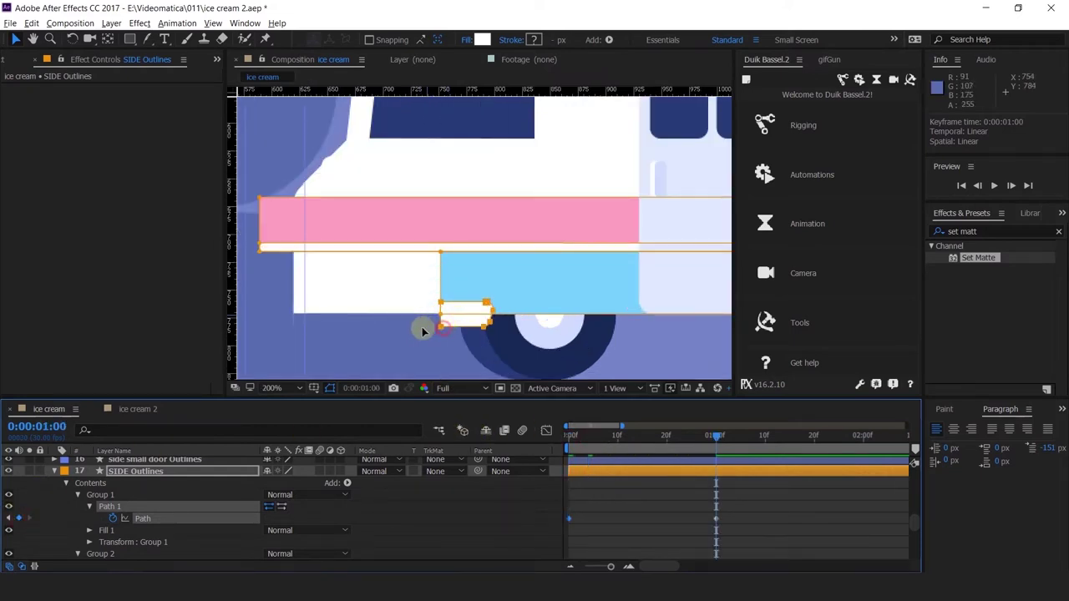
{"action": "left_click_drag", "start_coordinate": [423, 330], "coordinate": [297, 332]}
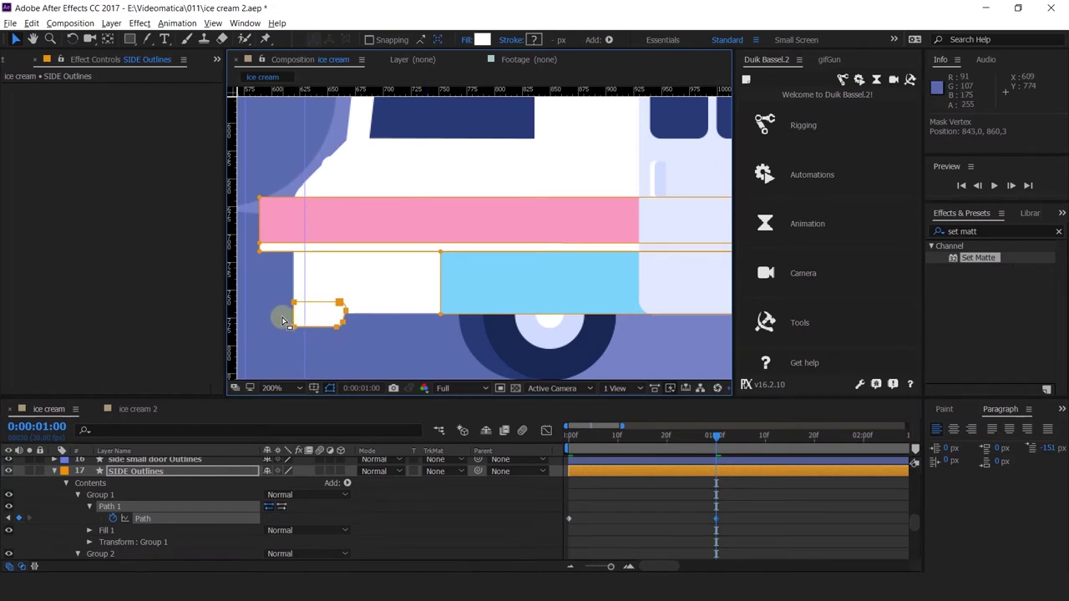
{"action": "scroll", "coordinate": [284, 313], "scroll_direction": "up", "scroll_amount": 4}
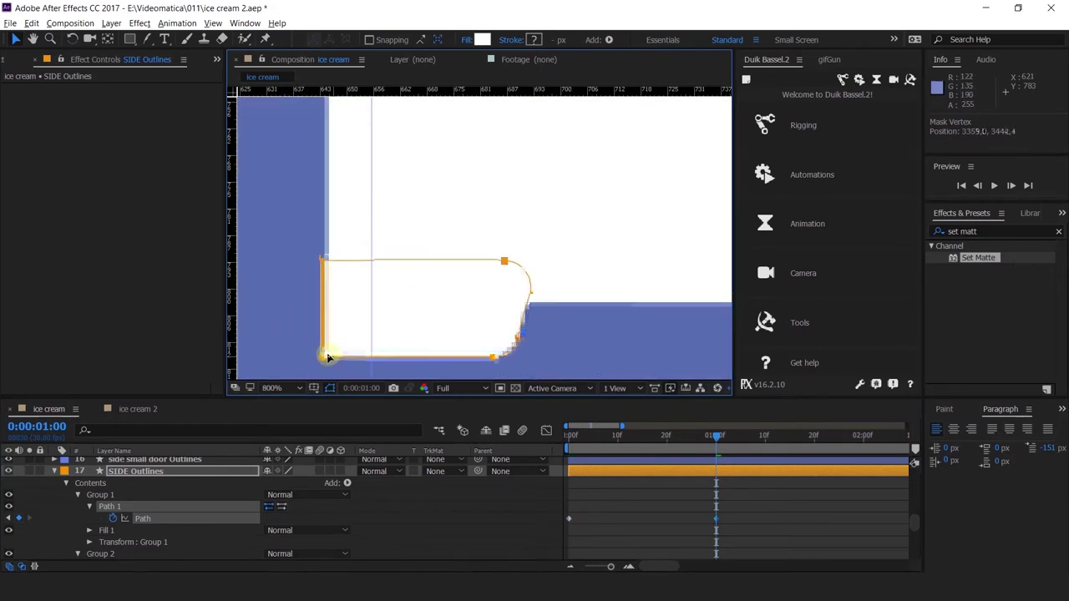
{"action": "key", "text": "ctrl+z"}
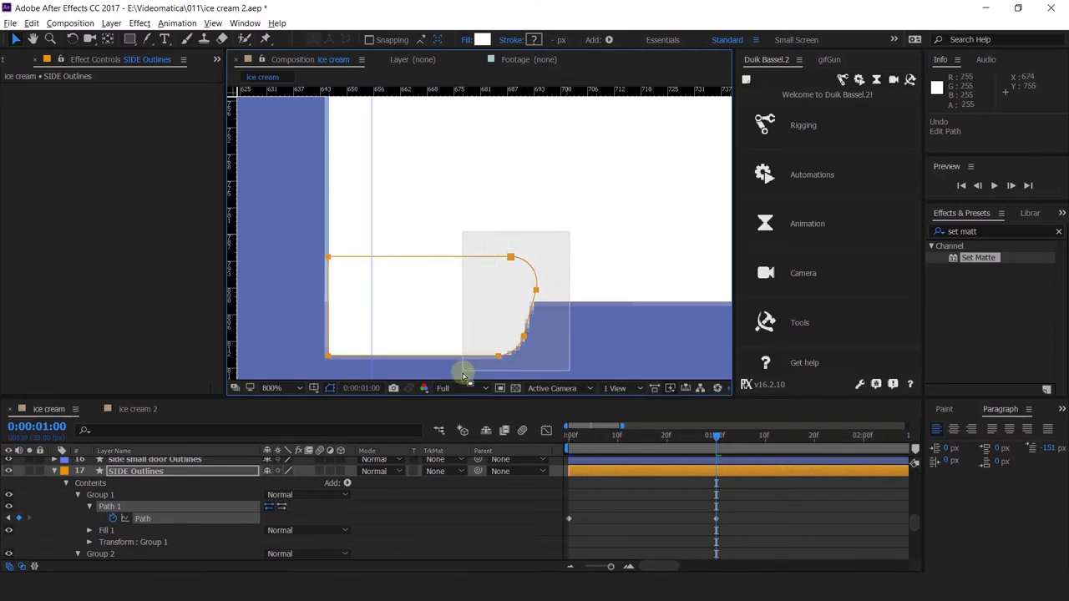
{"action": "scroll", "coordinate": [505, 337], "scroll_direction": "down", "scroll_amount": 1}
{"action": "left_click_drag", "start_coordinate": [515, 338], "coordinate": [560, 336]}
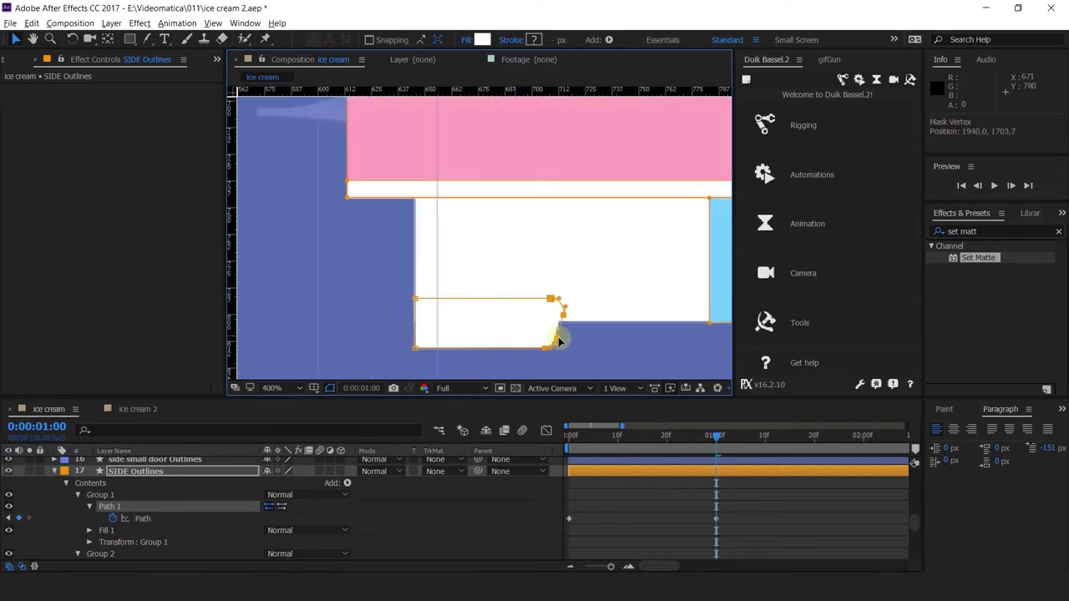
{"action": "scroll", "coordinate": [558, 330], "scroll_direction": "down", "scroll_amount": 3}
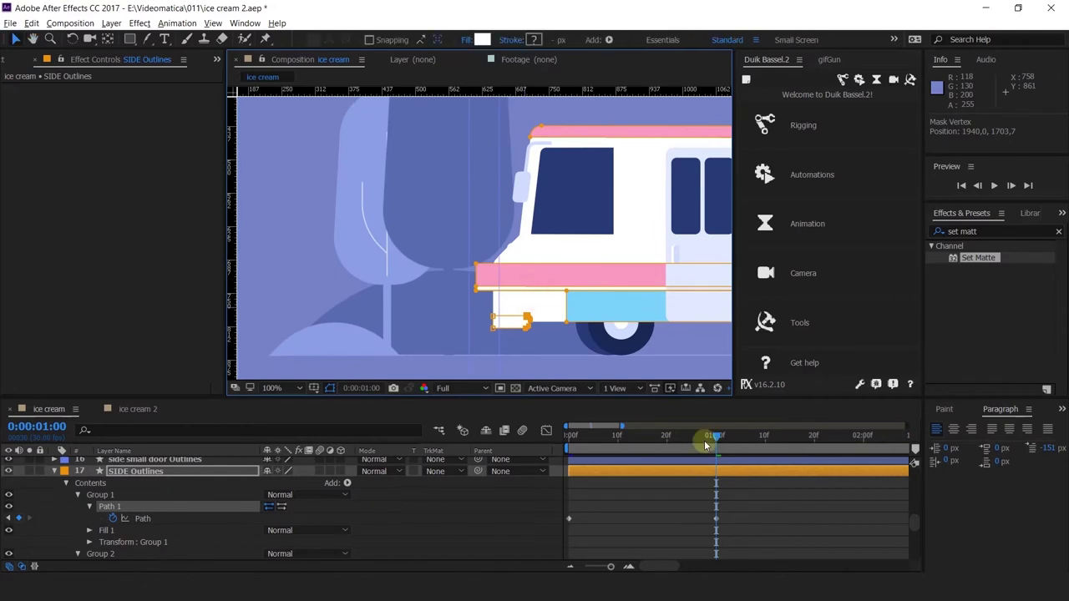
Play the turn from 0:00:00:00 to check how the bumper piece and side stripes move.
{"action": "left_click_drag", "start_coordinate": [706, 437], "coordinate": [551, 451]}
{"action": "left_click", "coordinate": [634, 523]}
{"action": "key", "text": "space"}
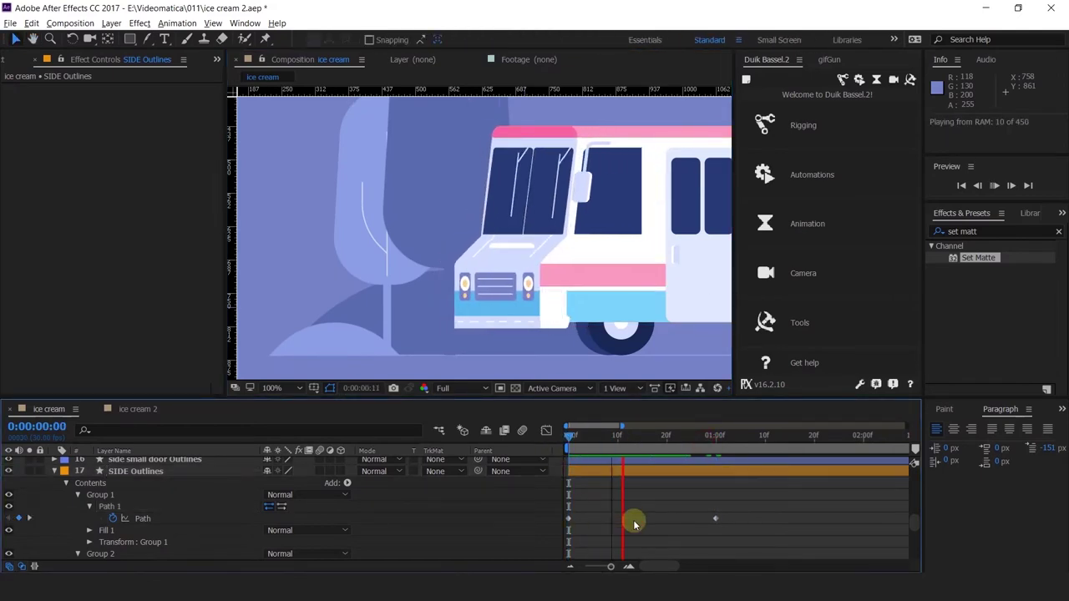
{"action": "key", "text": "space"}
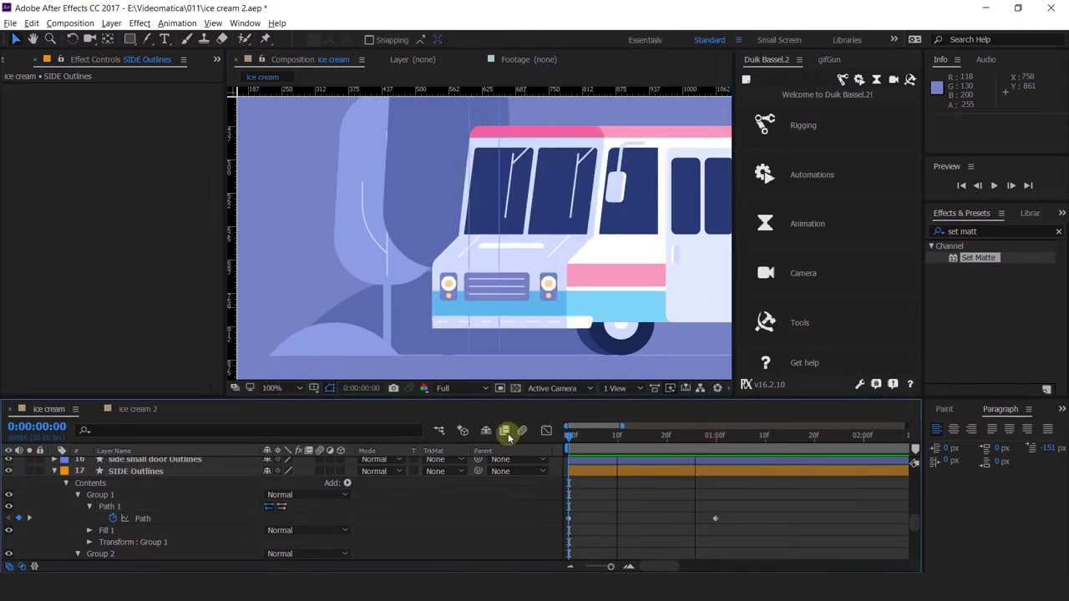
Collapse Groups 1 and 2 of SIDE Outlines, then expand Group 3, the blue stripe, and select its Path.
{"action": "left_click", "coordinate": [659, 307]}
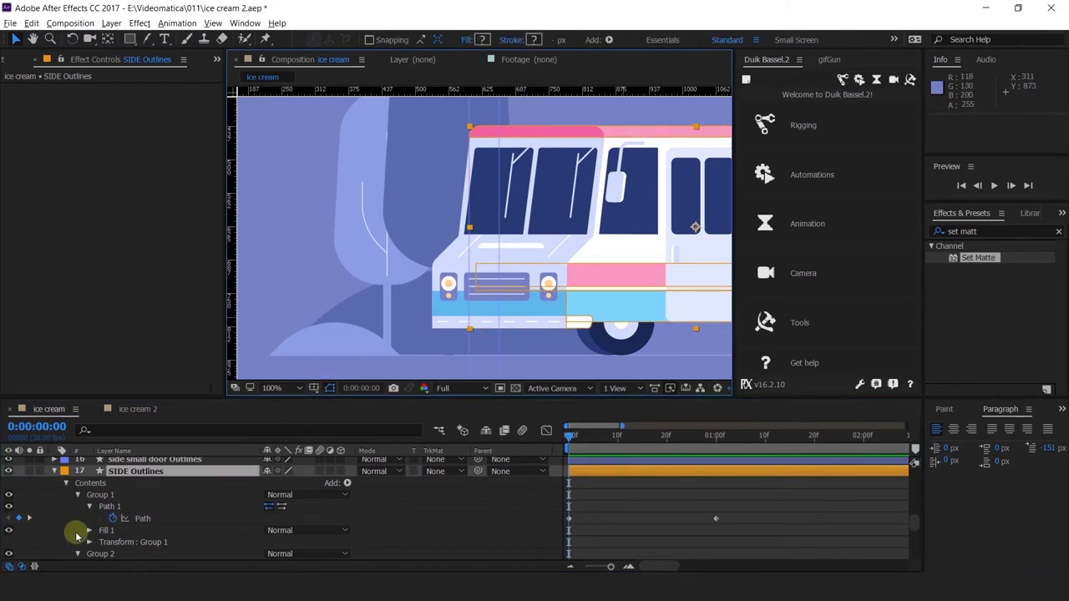
{"action": "left_click", "coordinate": [79, 495]}
{"action": "left_click", "coordinate": [94, 506]}
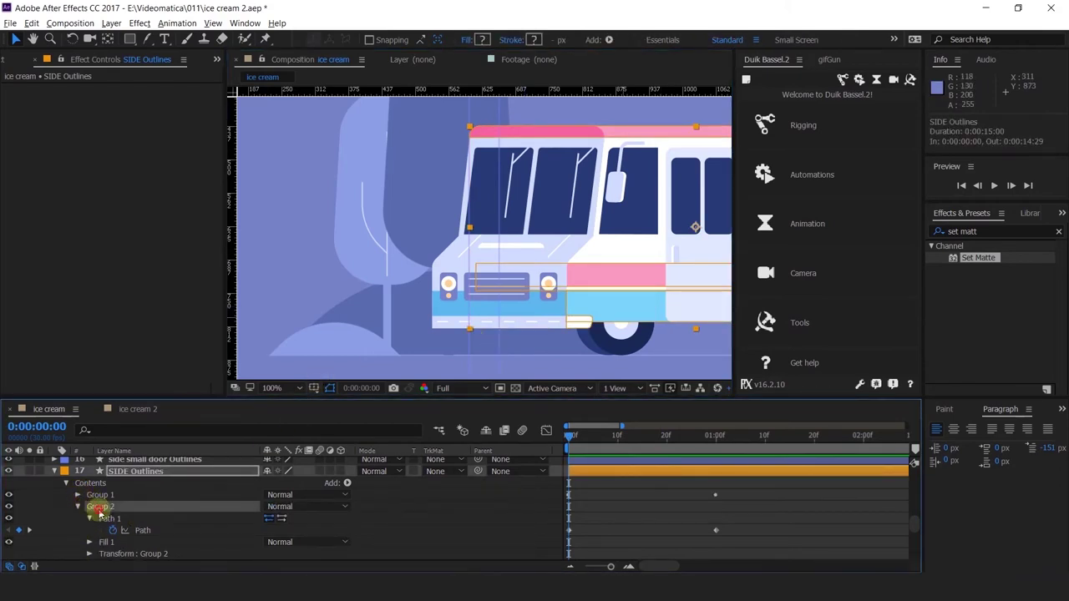
{"action": "left_click", "coordinate": [79, 506]}
{"action": "left_click", "coordinate": [100, 518]}
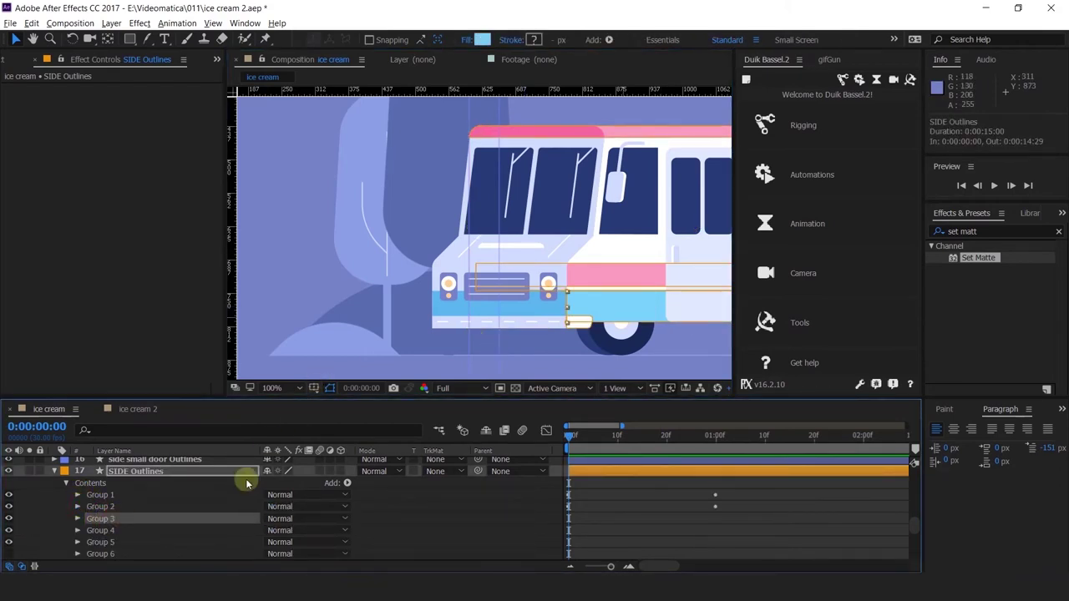
{"action": "left_click", "coordinate": [79, 519]}
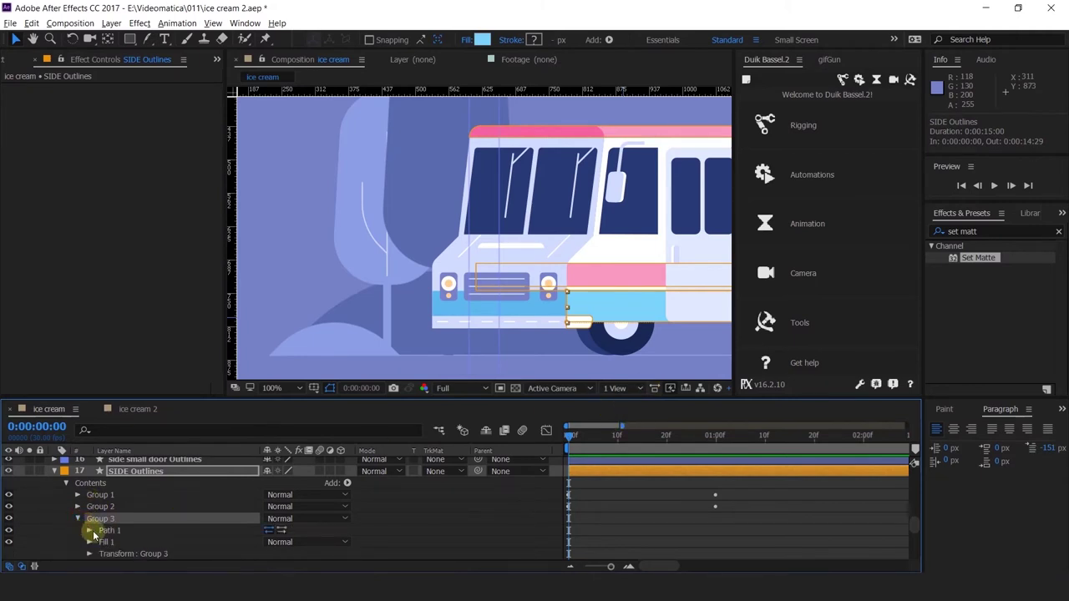
{"action": "left_click", "coordinate": [90, 530]}
{"action": "left_click", "coordinate": [128, 543]}
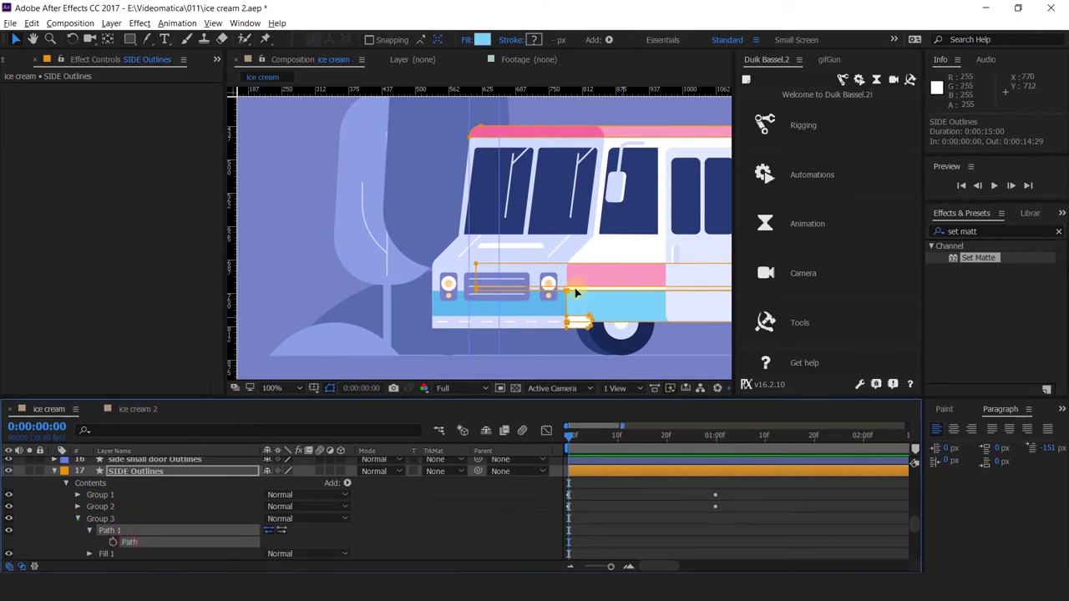
Extend the blue stripe's front-end points forward in line with the lower pink stripe, and scrub to 0:00:01:00.
{"action": "left_click_drag", "start_coordinate": [566, 308], "coordinate": [477, 315]}
{"action": "key", "text": "space"}
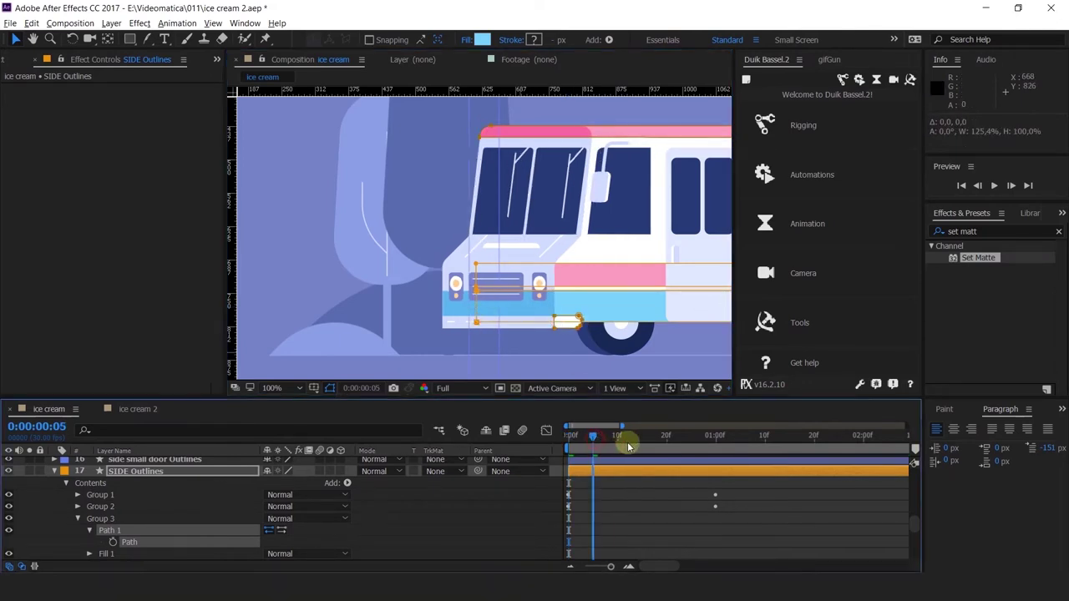
{"action": "left_click_drag", "start_coordinate": [724, 482], "coordinate": [716, 506]}
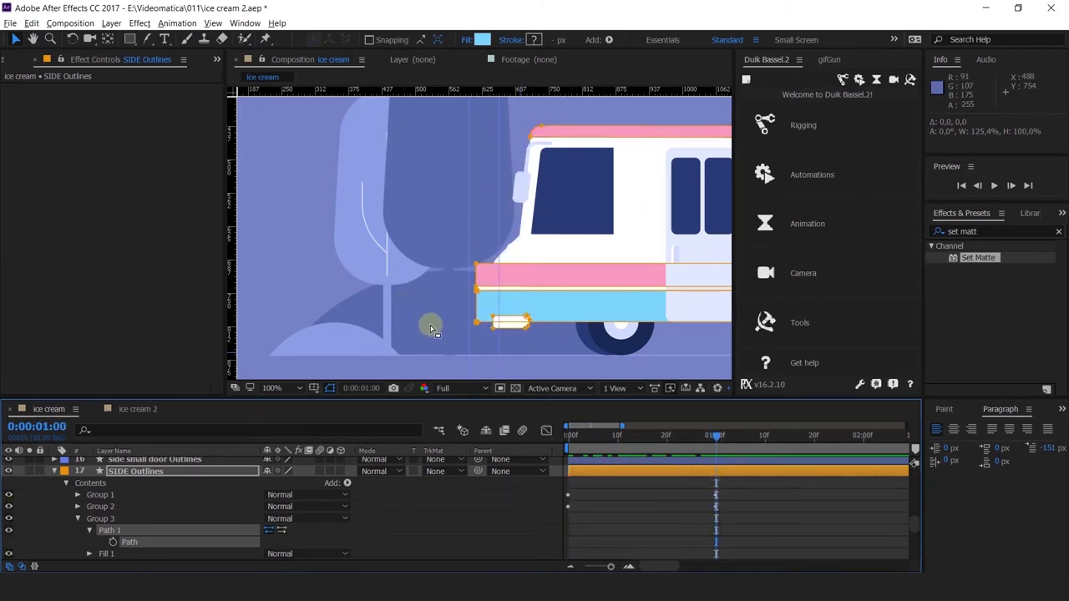
Move the front-end points of the lower pink and blue stripes back to the truck body's front edge at 0:00:01:00.
{"action": "scroll", "coordinate": [462, 263], "scroll_direction": "up", "scroll_amount": 3}
{"action": "scroll", "coordinate": [474, 253], "scroll_direction": "down", "scroll_amount": 3}
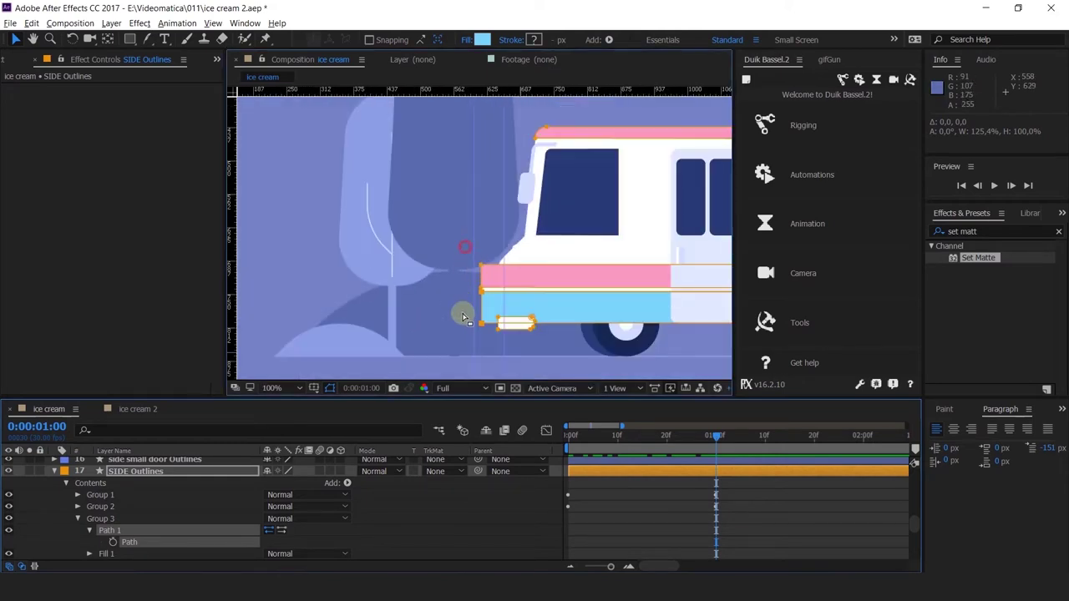
{"action": "left_click_drag", "start_coordinate": [480, 324], "coordinate": [502, 327]}
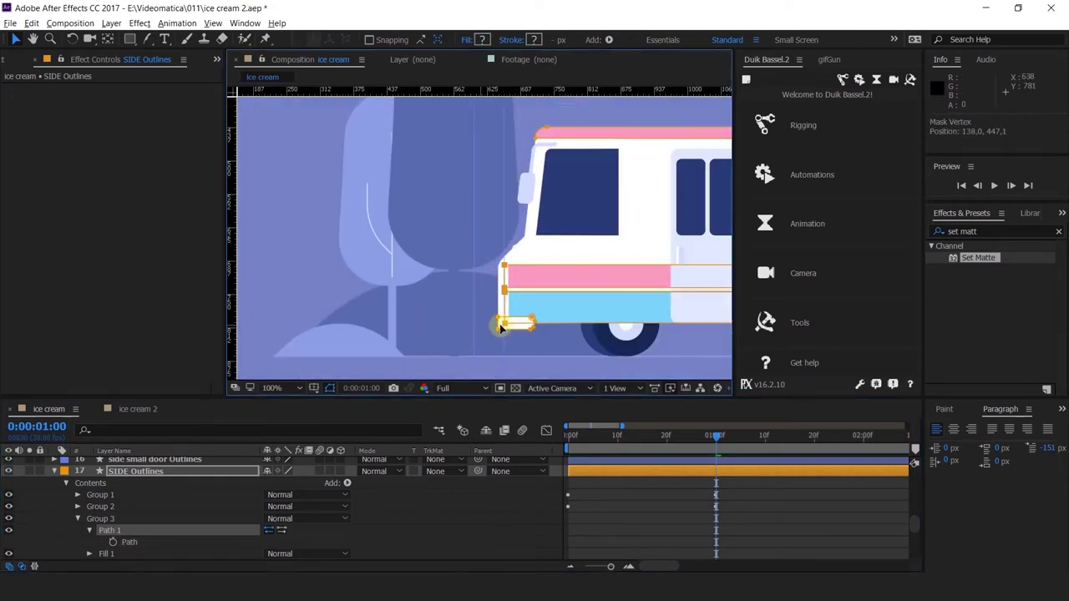
{"action": "scroll", "coordinate": [501, 298], "scroll_direction": "up", "scroll_amount": 4}
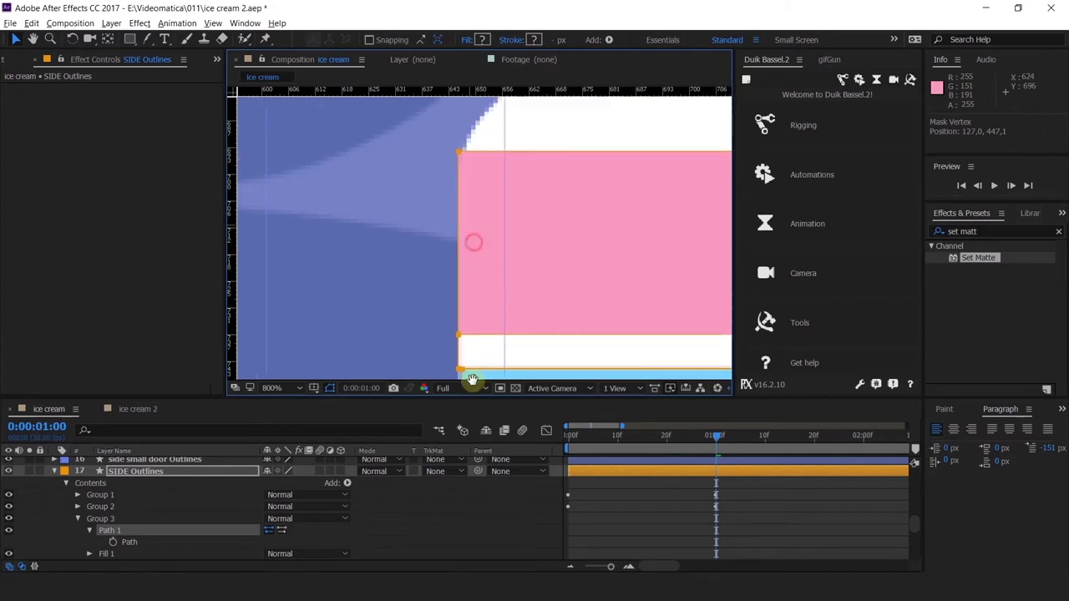
{"action": "left_click_drag", "start_coordinate": [472, 380], "coordinate": [471, 382]}
{"action": "scroll", "coordinate": [470, 338], "scroll_direction": "down", "scroll_amount": 1}
{"action": "left_click_drag", "start_coordinate": [477, 335], "coordinate": [470, 303]}
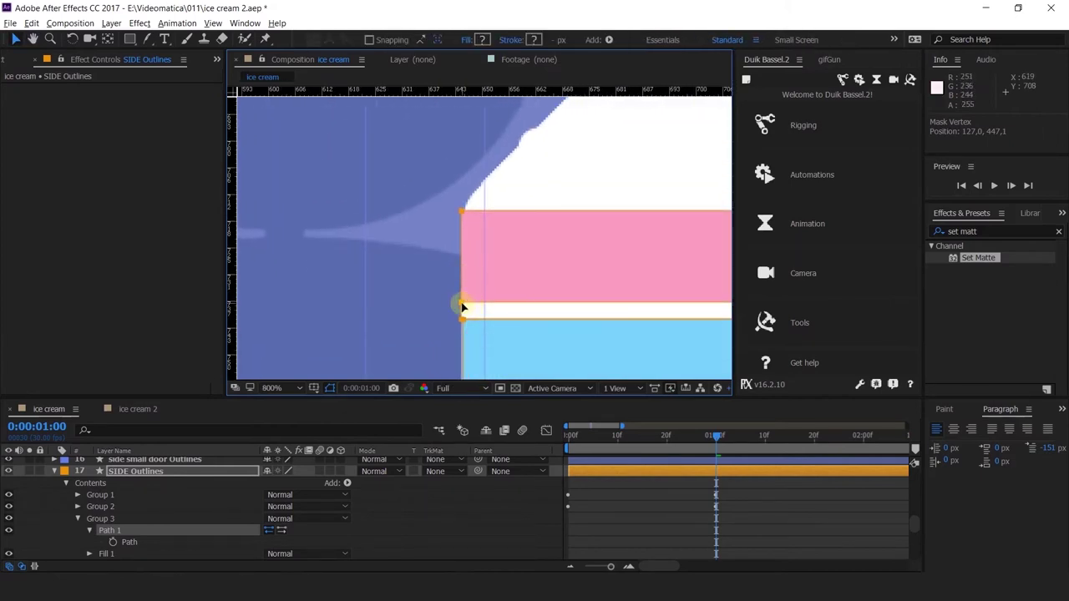
{"action": "scroll", "coordinate": [464, 307], "scroll_direction": "up", "scroll_amount": 1}
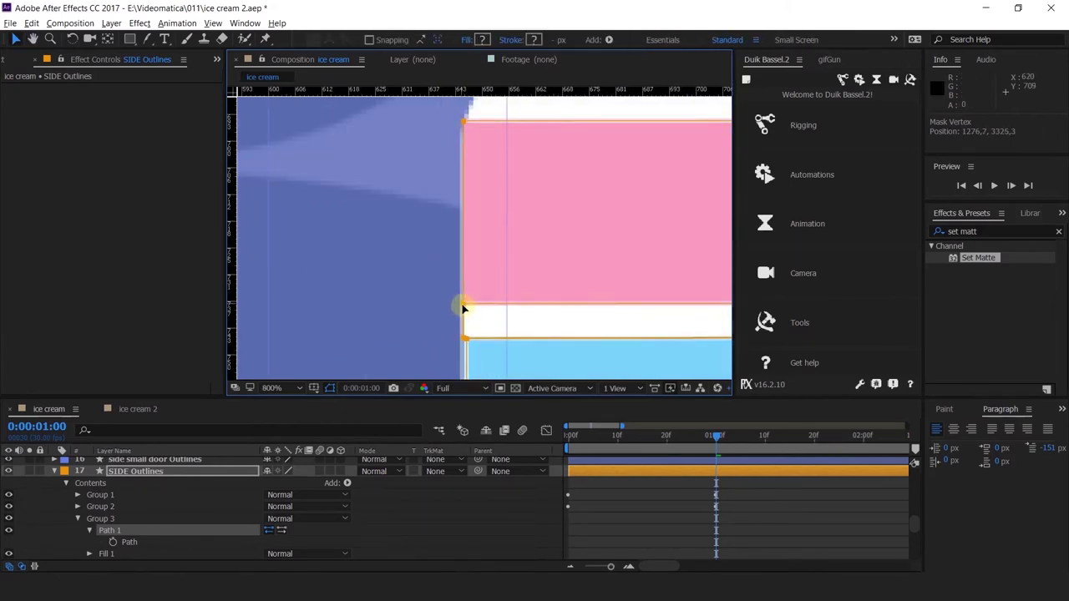
Move the blue stripe's front-end points in Group 3 forward, flush with the pink stripe's front edge at 0:00:01:00.
{"action": "left_click_drag", "start_coordinate": [461, 304], "coordinate": [463, 306]}
{"action": "key", "text": "ctrl+z"}
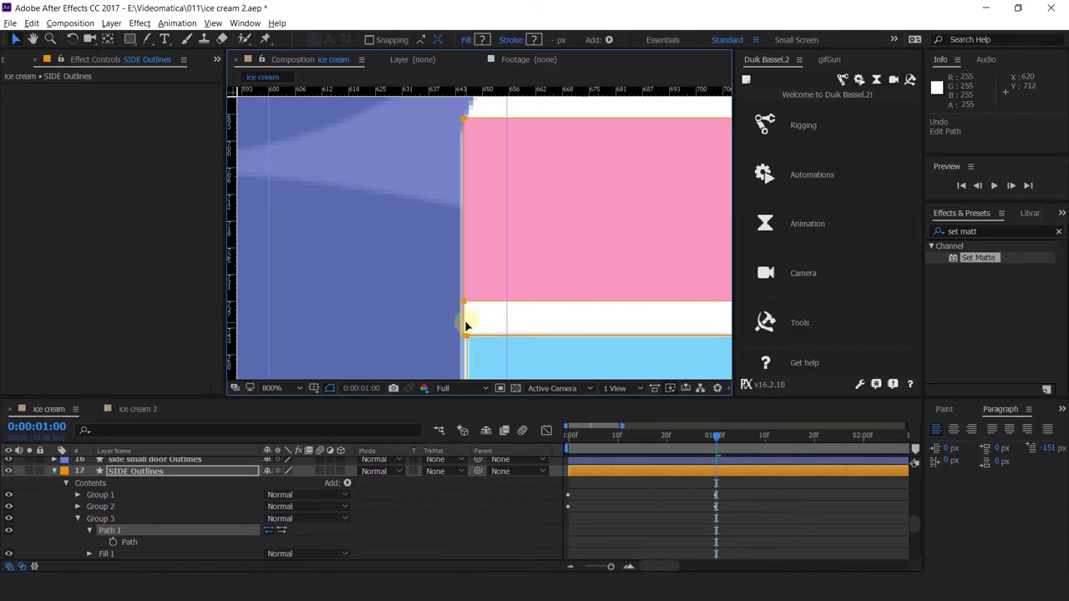
{"action": "scroll", "coordinate": [467, 326], "scroll_direction": "down", "scroll_amount": 2}
{"action": "scroll", "coordinate": [482, 288], "scroll_direction": "up", "scroll_amount": 1}
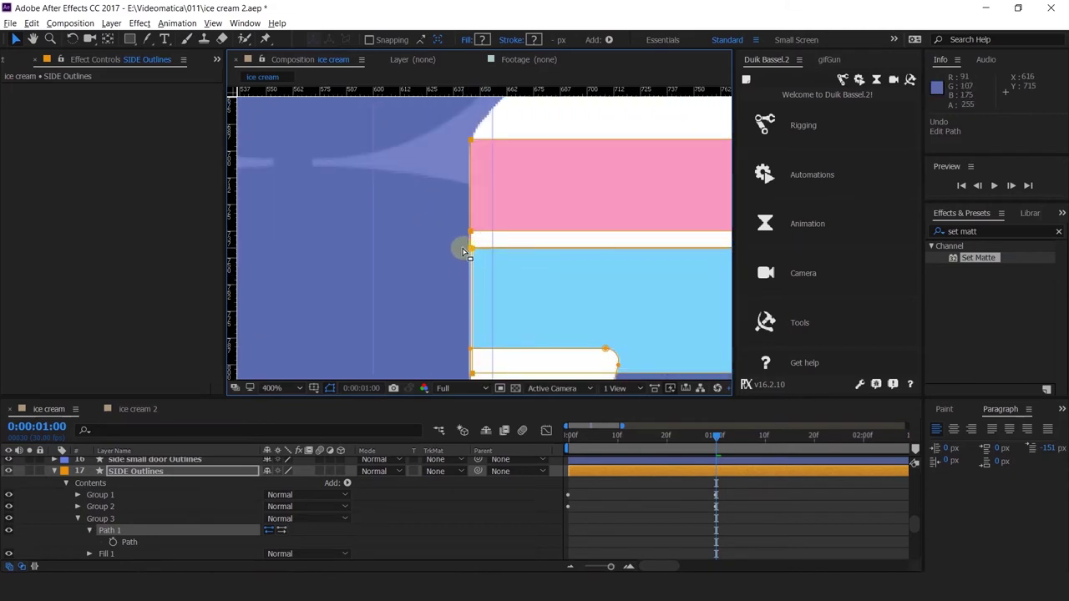
{"action": "left_click", "coordinate": [472, 229]}
{"action": "left_click", "coordinate": [105, 506]}
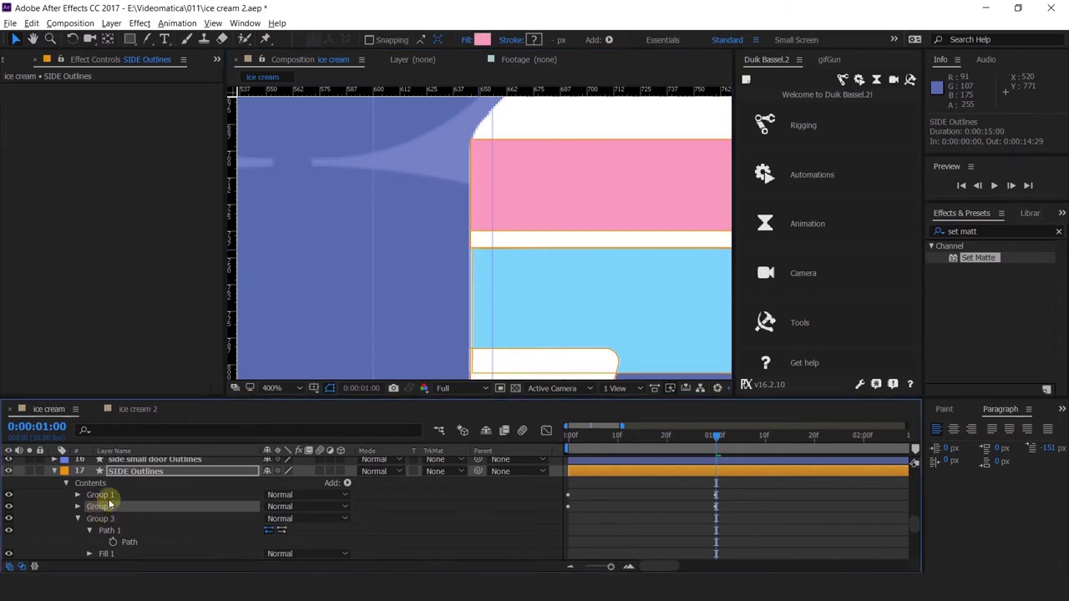
{"action": "left_click", "coordinate": [102, 518]}
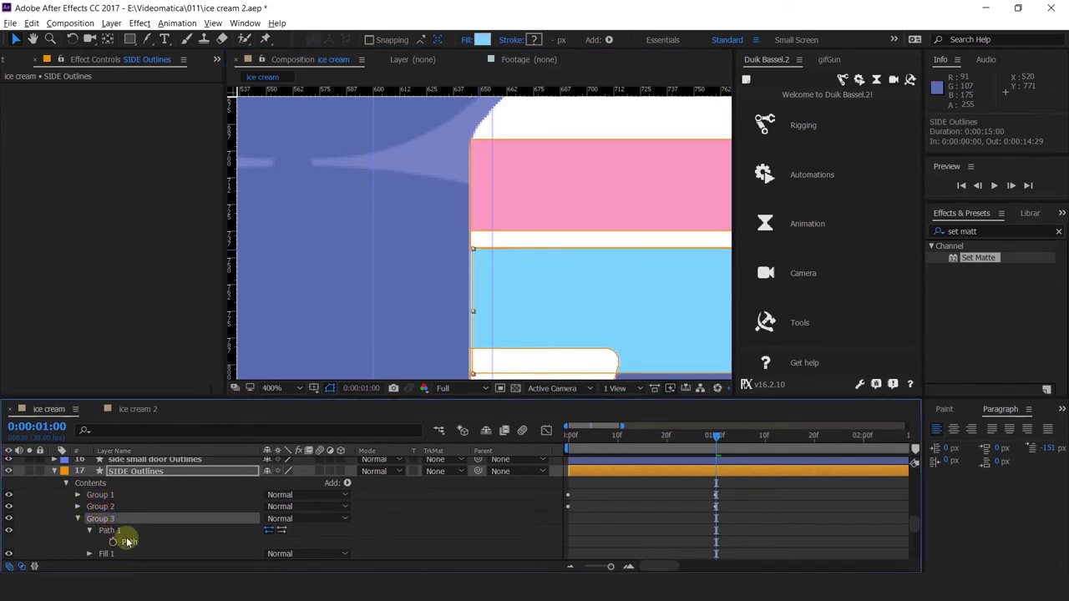
{"action": "left_click", "coordinate": [128, 542]}
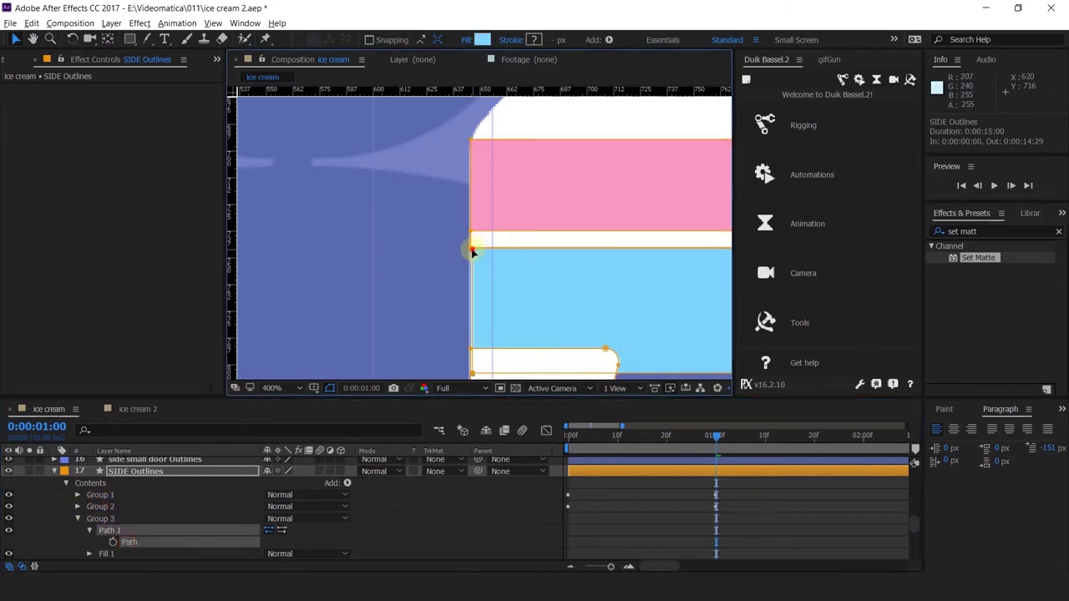
{"action": "scroll", "coordinate": [475, 304], "scroll_direction": "up", "scroll_amount": 1}
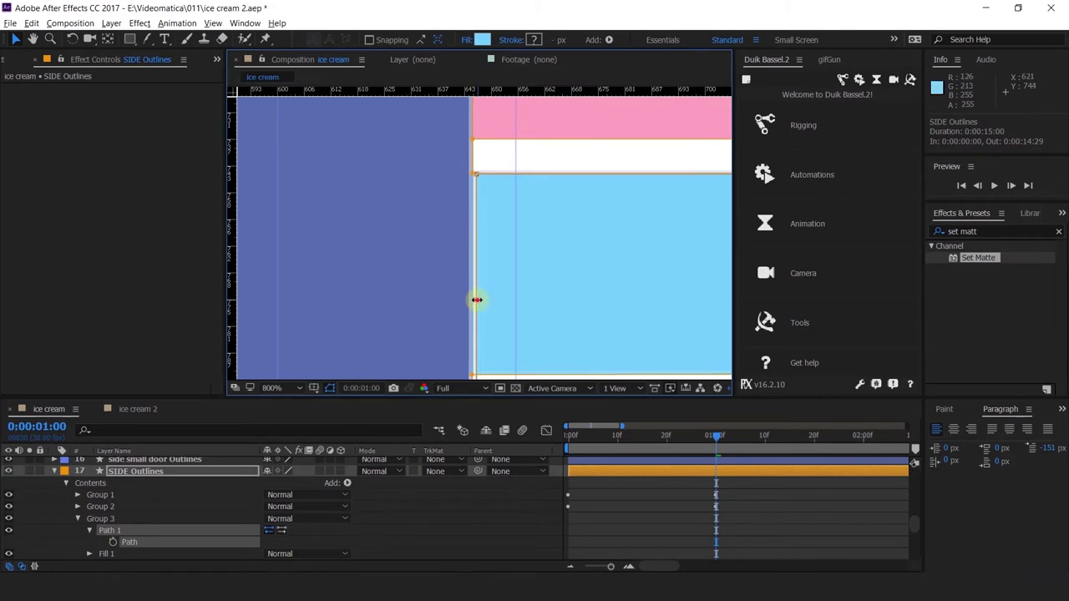
{"action": "left_click_drag", "start_coordinate": [476, 299], "coordinate": [470, 302]}
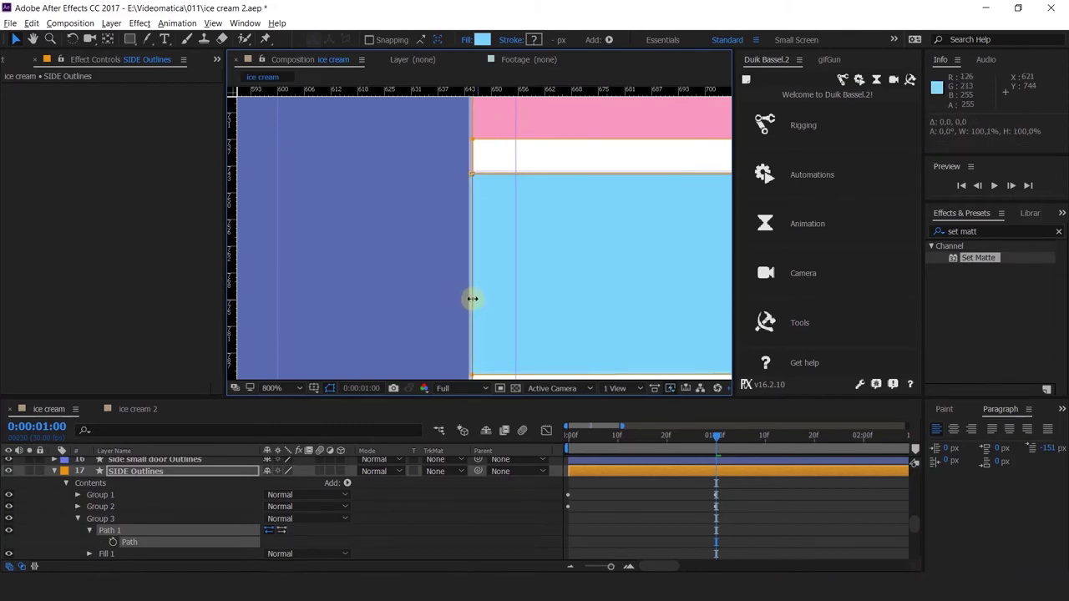
Play and scrub the turn from 0:00:00:00 to check the front edges of the side stripes and bumper piece.
{"action": "left_click", "coordinate": [637, 491]}
{"action": "scroll", "coordinate": [597, 336], "scroll_direction": "down", "scroll_amount": 6}
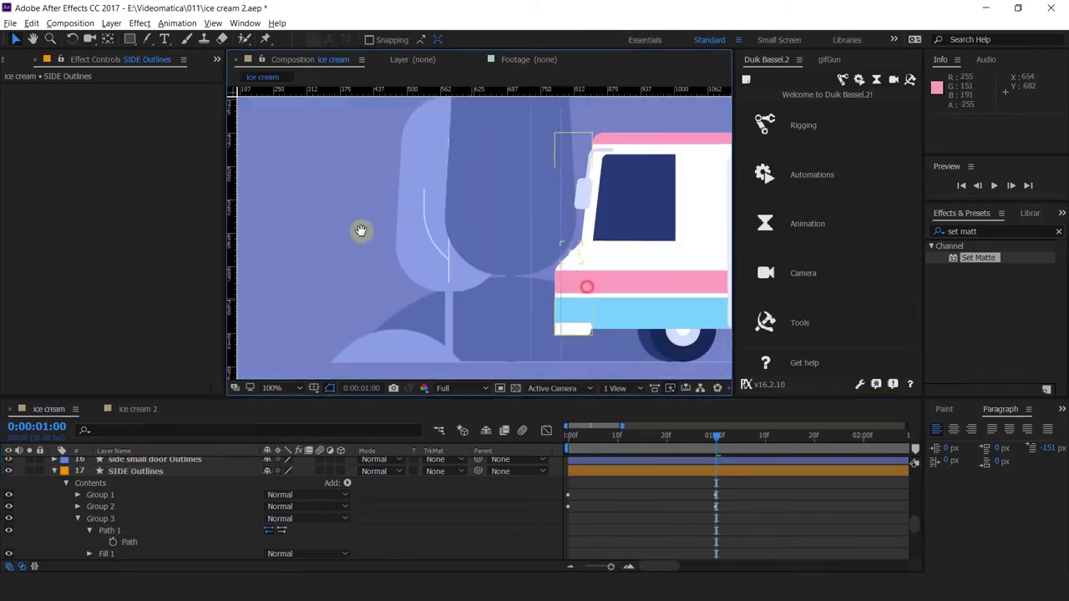
{"action": "left_click_drag", "start_coordinate": [587, 286], "coordinate": [360, 230]}
{"action": "left_click", "coordinate": [650, 542]}
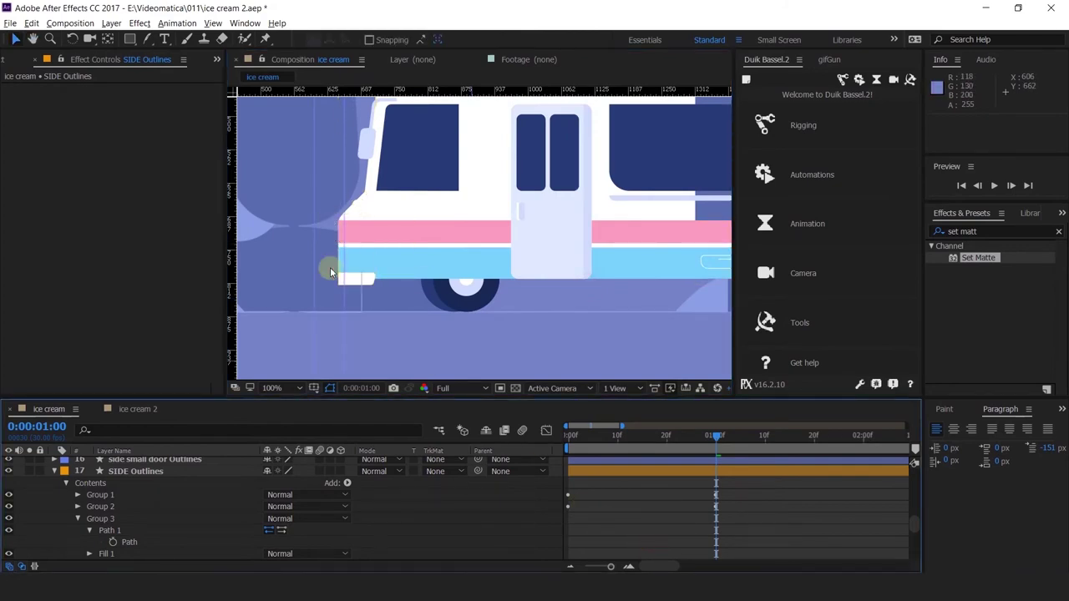
{"action": "key", "text": "space"}
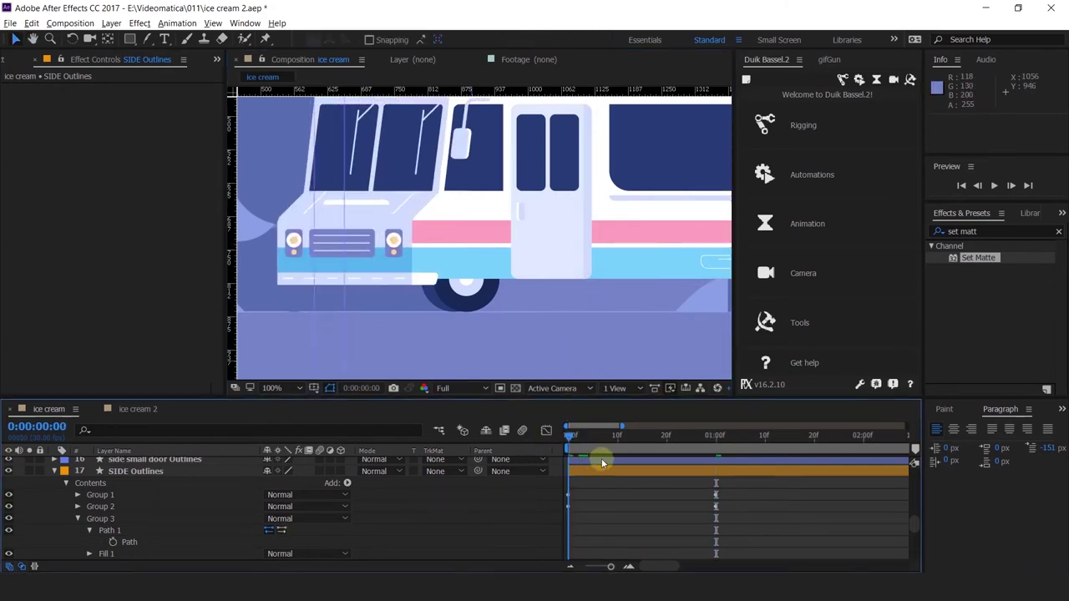
{"action": "key", "text": "space"}
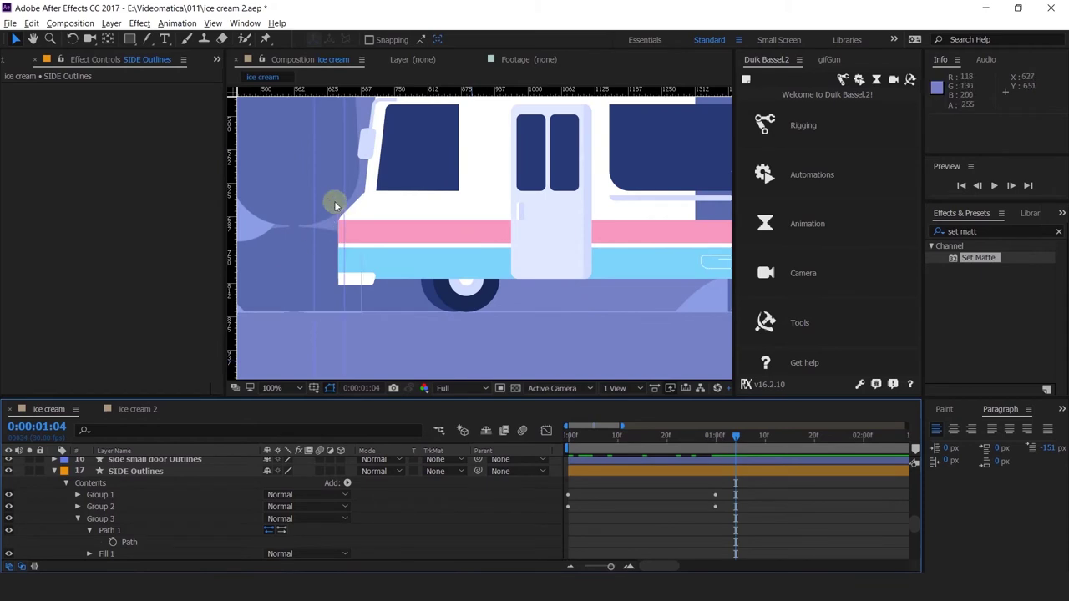
{"action": "left_click_drag", "start_coordinate": [671, 438], "coordinate": [688, 451]}
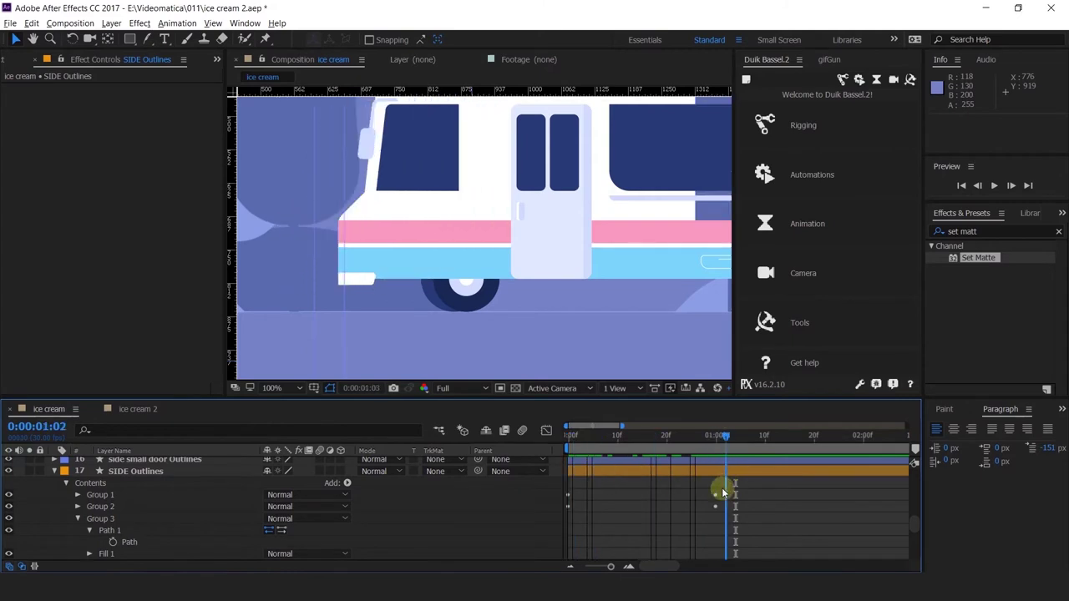
{"action": "key", "text": "space"}
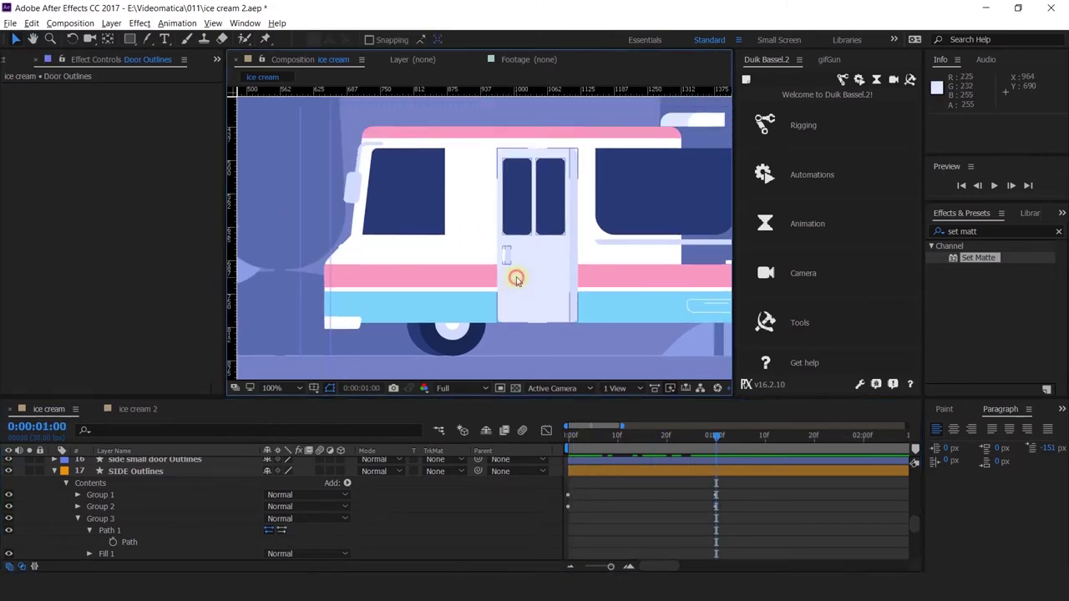
Select the Door Outlines layer, go to 0:00:00:00 and expand its contents.
{"action": "left_click", "coordinate": [506, 279]}
{"action": "scroll", "coordinate": [211, 535], "scroll_direction": "up", "scroll_amount": 8}
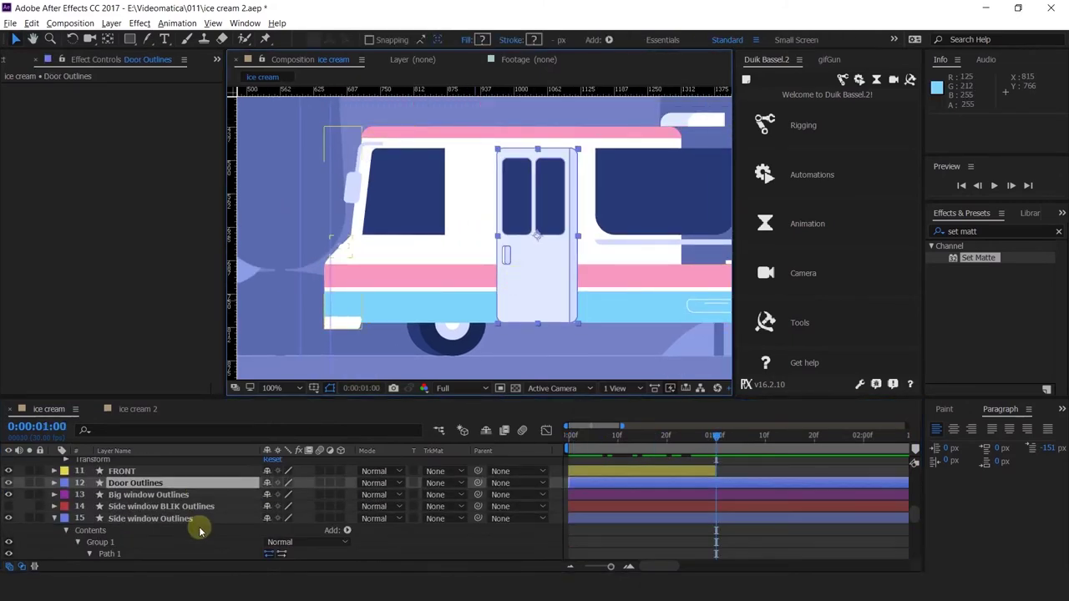
{"action": "left_click_drag", "start_coordinate": [632, 436], "coordinate": [511, 444]}
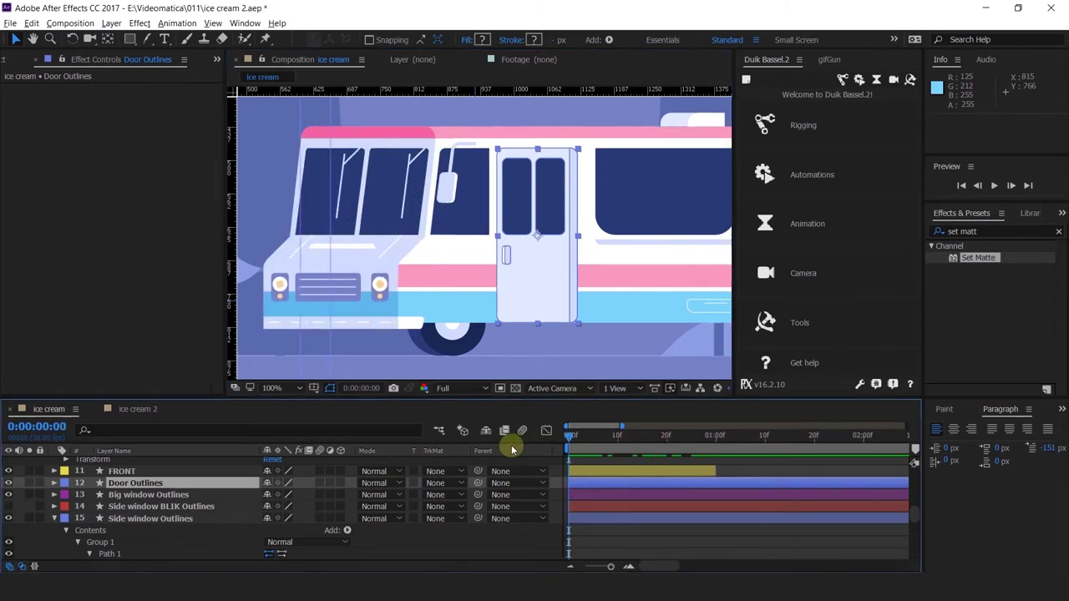
{"action": "left_click", "coordinate": [54, 484]}
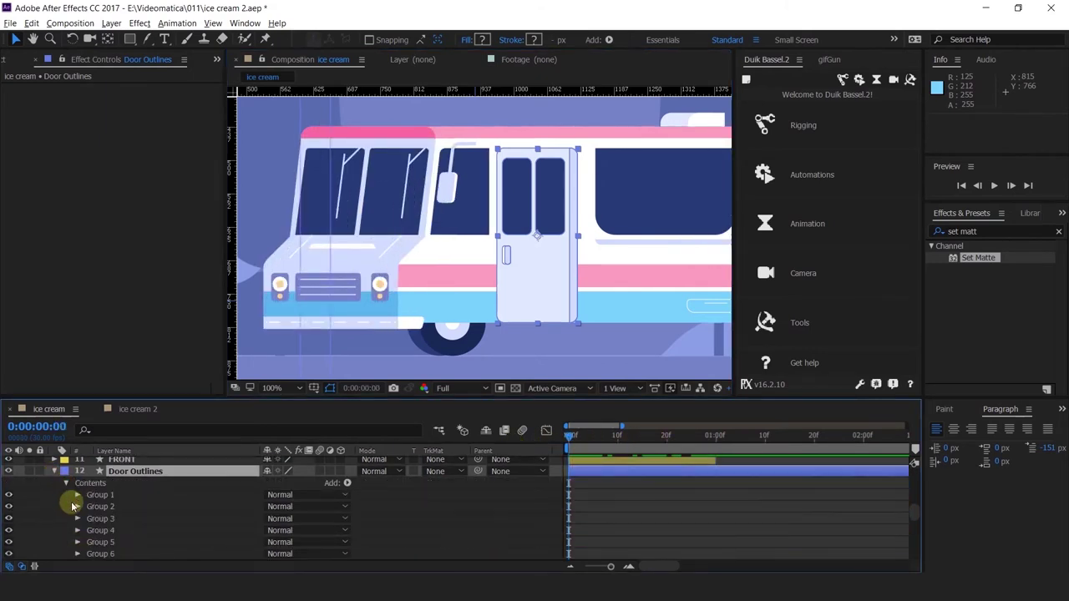
Hide Groups 1 to 4 of Door Outlines, the door's handle and two windows.
{"action": "left_click", "coordinate": [98, 494]}
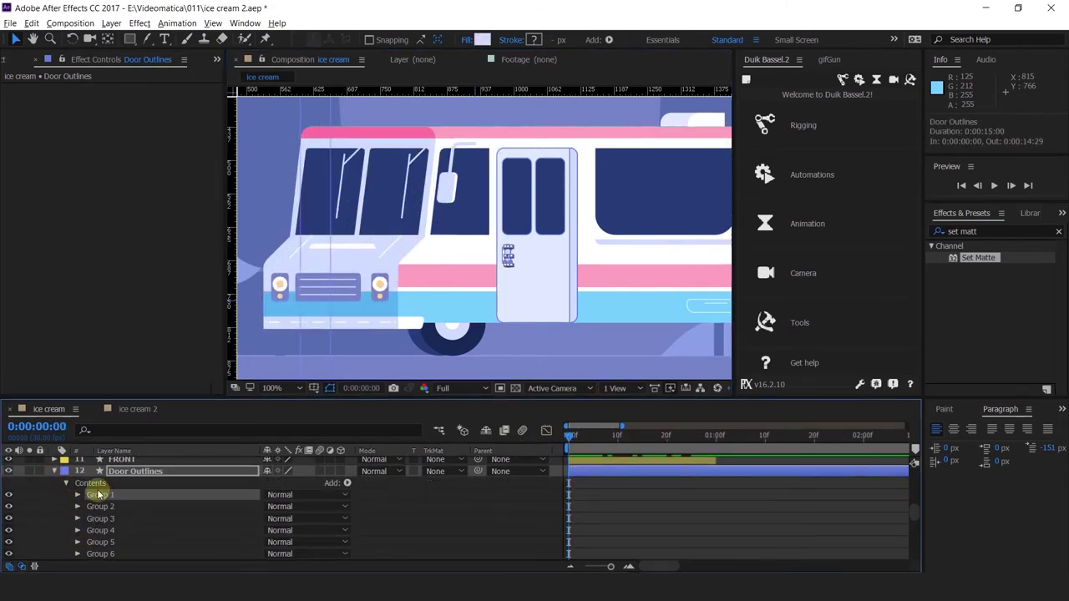
{"action": "left_click", "coordinate": [9, 507]}
{"action": "left_click", "coordinate": [528, 212]}
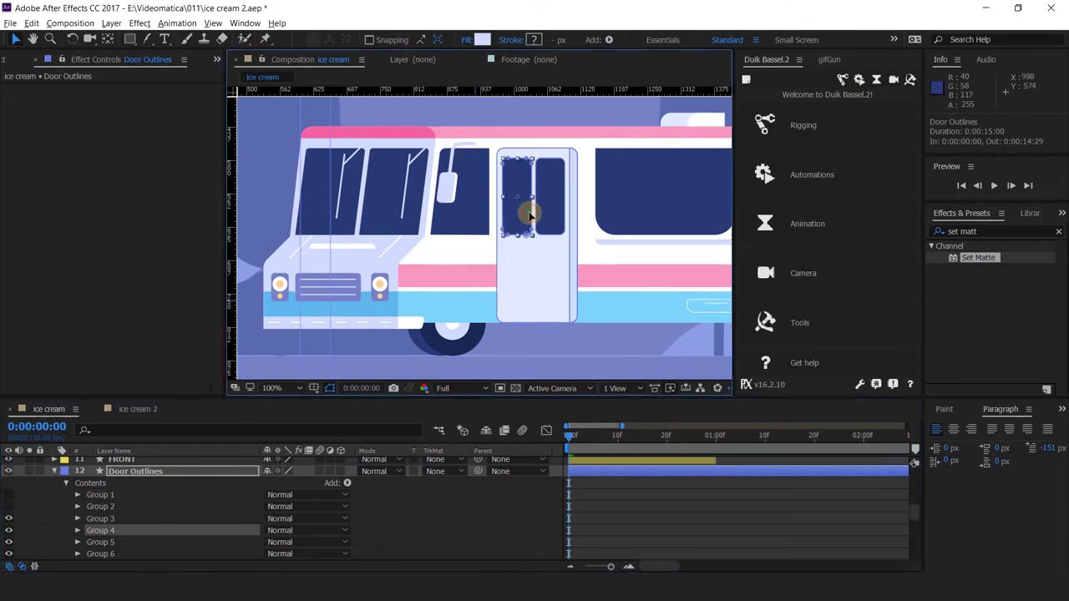
{"action": "left_click", "coordinate": [550, 221], "text": "shift"}
{"action": "left_click", "coordinate": [8, 519]}
{"action": "left_click", "coordinate": [8, 530]}
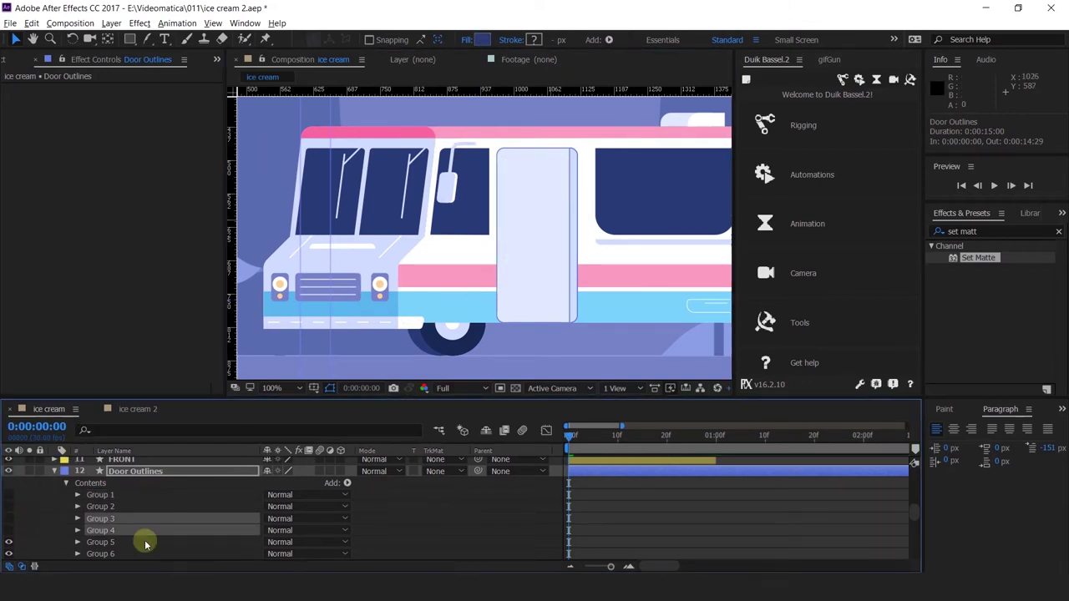
Expand Group 6 of Door Outlines, the main door panel, and keyframe its Path at 0:00:00:00 and 0:00:01:00.
{"action": "left_click", "coordinate": [124, 547]}
{"action": "scroll", "coordinate": [123, 551], "scroll_direction": "down", "scroll_amount": 1}
{"action": "left_click", "coordinate": [81, 516]}
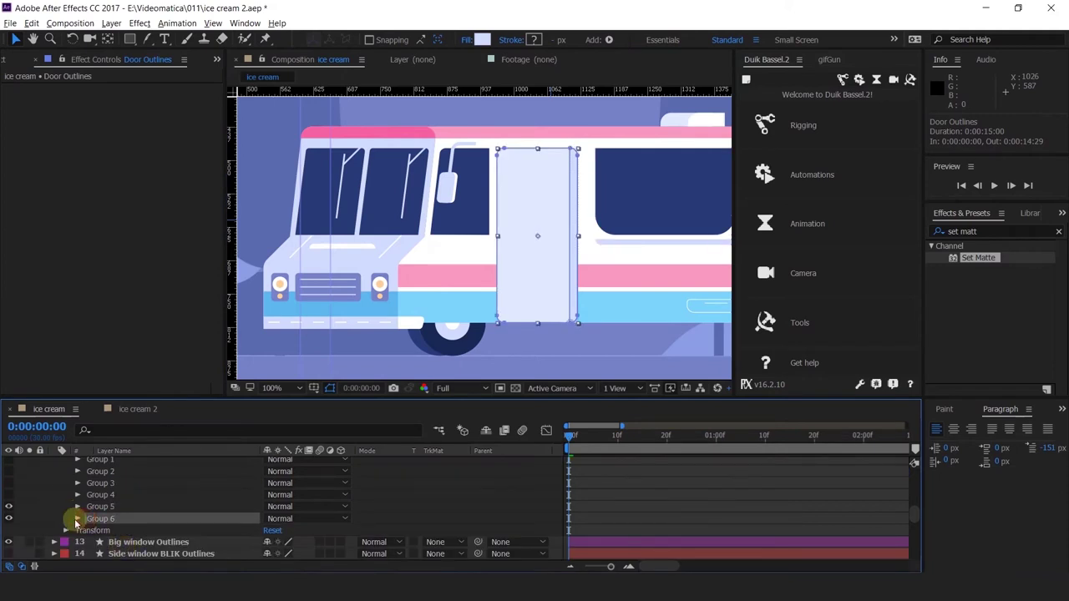
{"action": "left_click", "coordinate": [78, 519]}
{"action": "left_click", "coordinate": [89, 530]}
{"action": "left_click", "coordinate": [112, 542]}
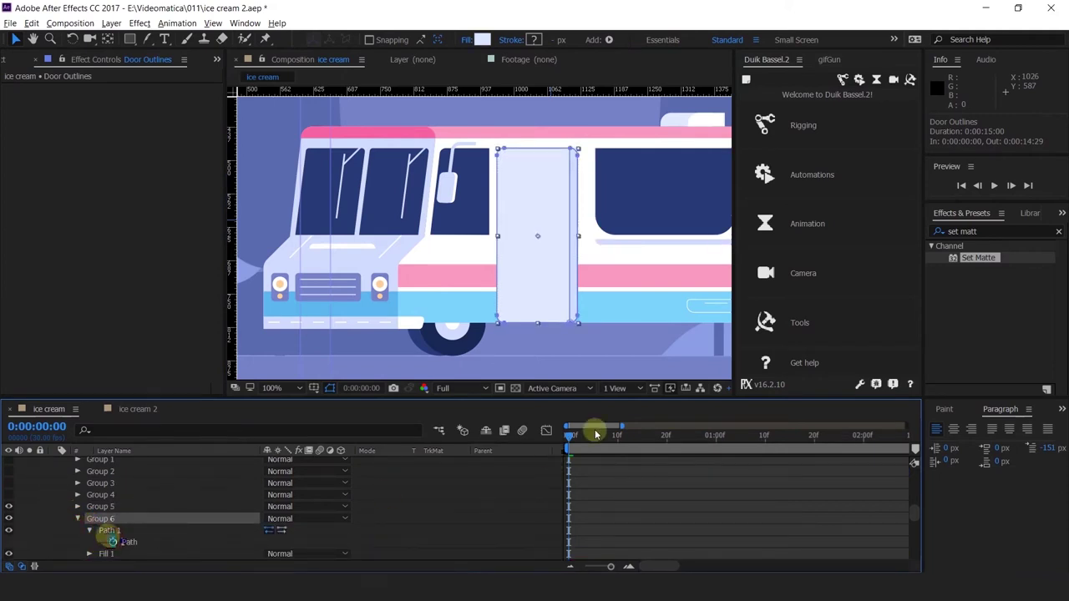
{"action": "left_click", "coordinate": [715, 437]}
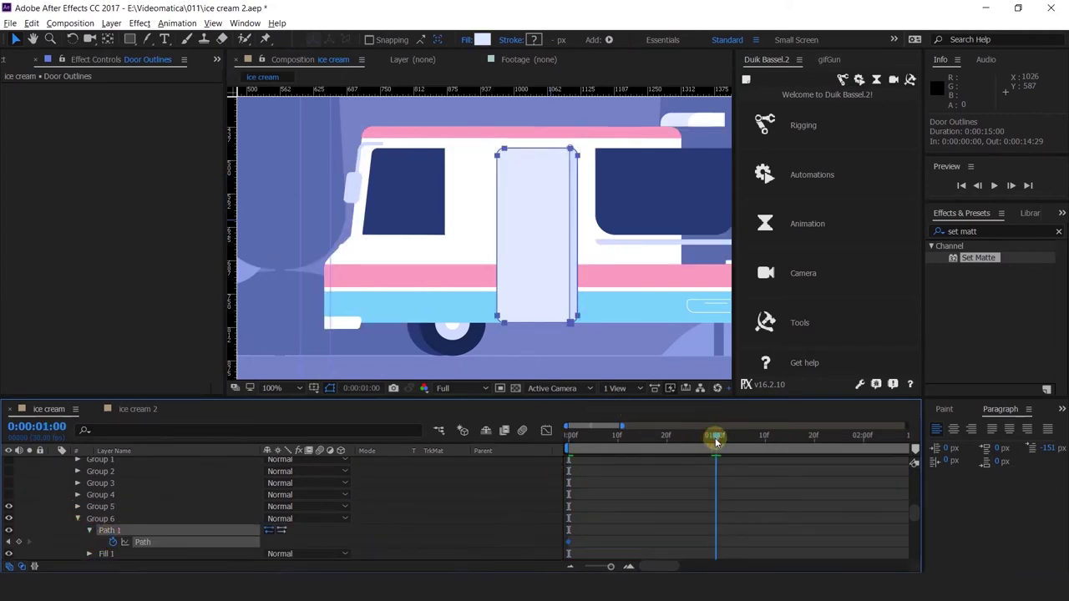
{"action": "left_click", "coordinate": [19, 542]}
{"action": "left_click", "coordinate": [8, 542]}
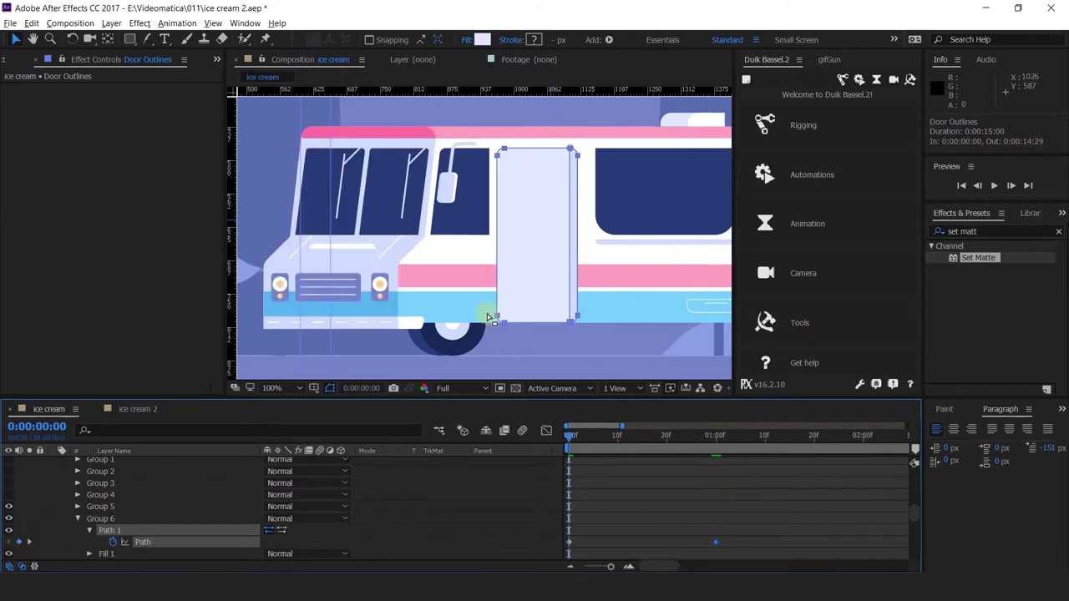
Widen the door panel at 0:00:01:00 by moving its front and rear edge points outward.
{"action": "left_click", "coordinate": [716, 436]}
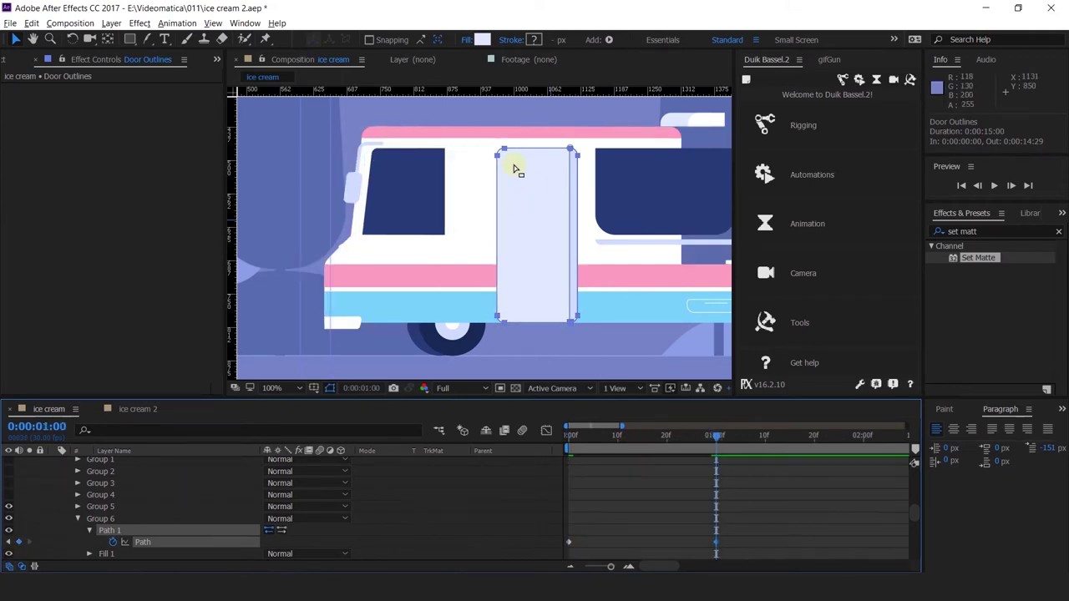
{"action": "left_click_drag", "start_coordinate": [484, 139], "coordinate": [481, 324]}
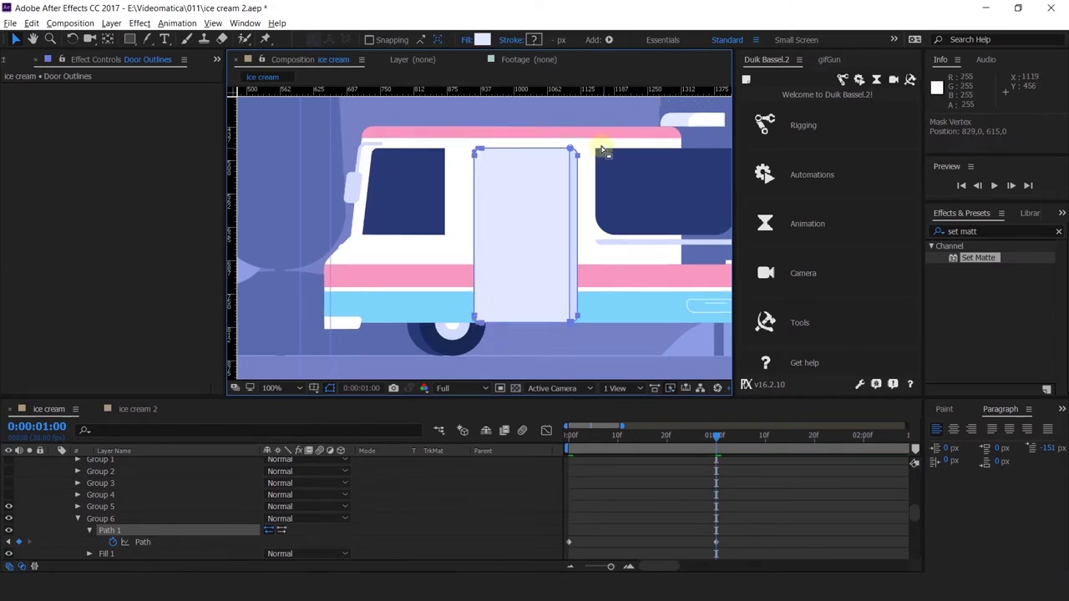
{"action": "key", "text": "ctrl+z"}
{"action": "key", "text": "comma"}
{"action": "key", "text": "comma"}
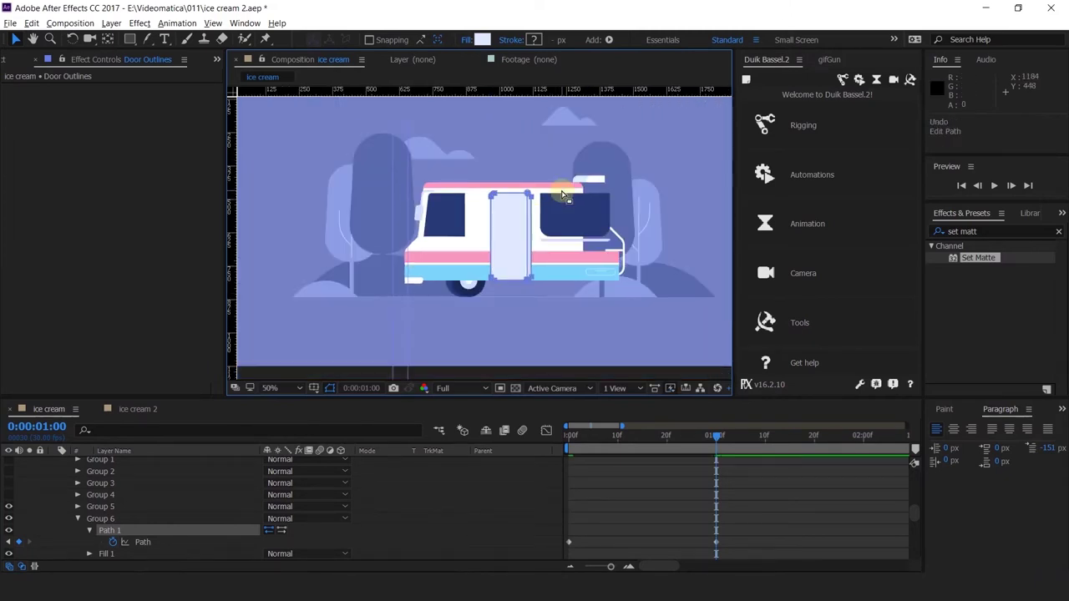
{"action": "left_click_drag", "start_coordinate": [508, 179], "coordinate": [544, 303]}
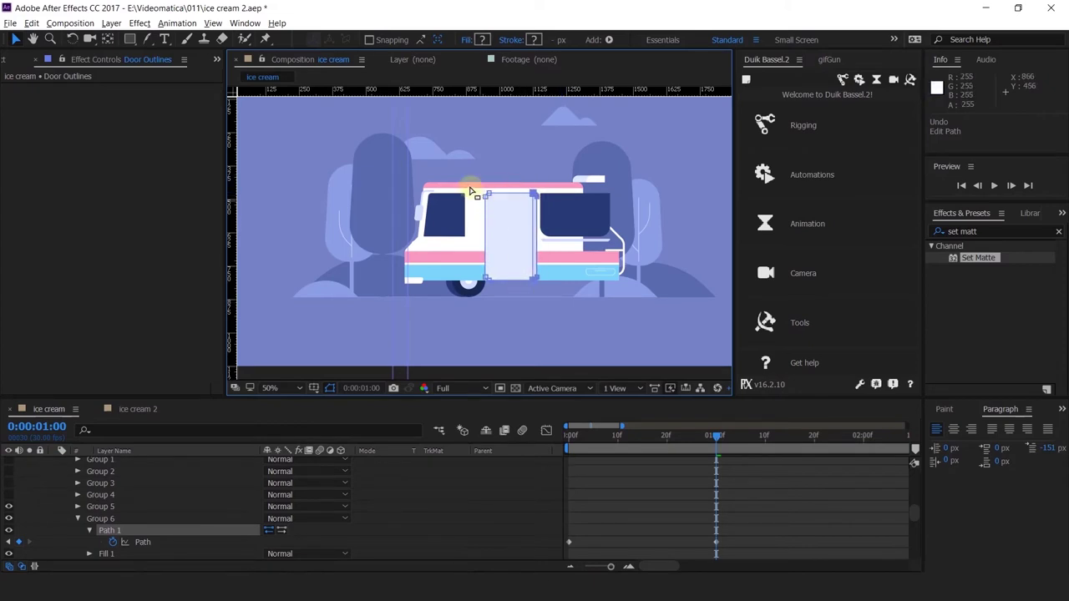
{"action": "left_click_drag", "start_coordinate": [472, 191], "coordinate": [501, 313]}
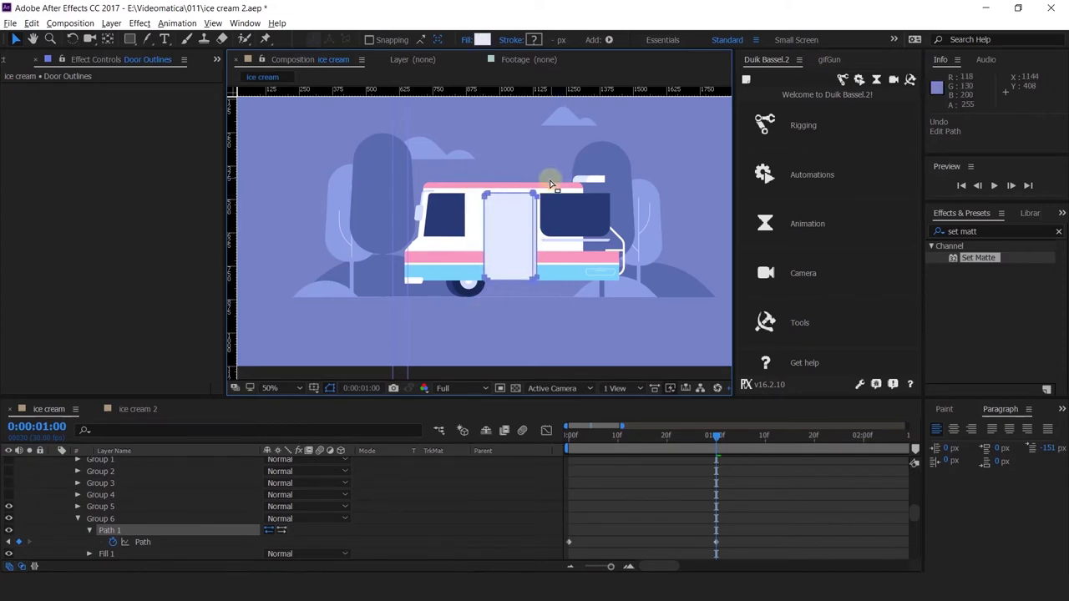
Reveal the Position of Door Outlines and keyframe it at 0:00:01:00 and 0:00:00:00.
{"action": "scroll", "coordinate": [117, 493], "scroll_direction": "up", "scroll_amount": 3}
{"action": "left_click", "coordinate": [126, 472]}
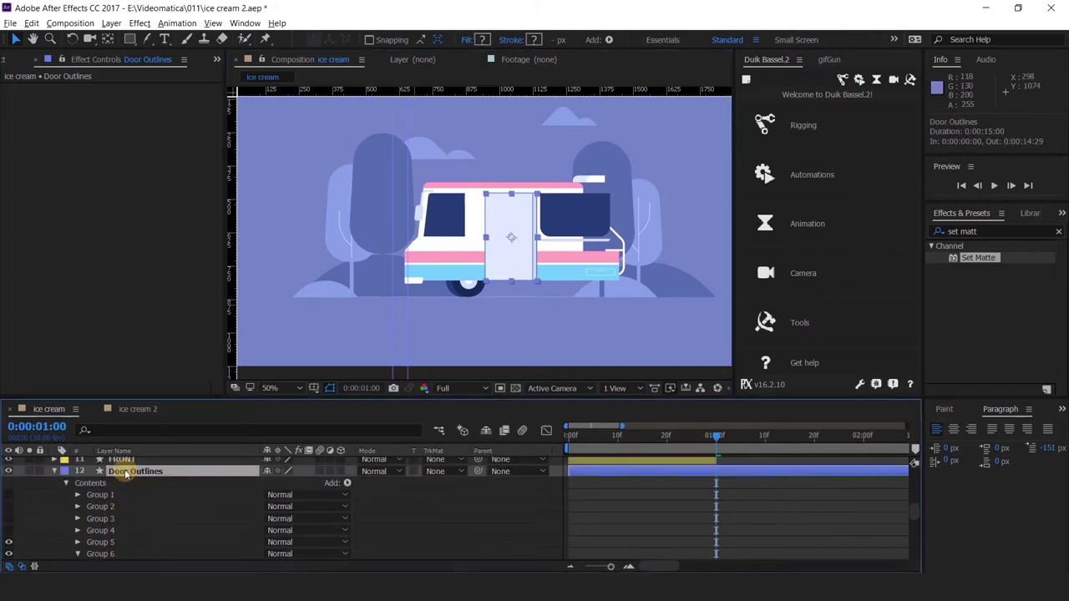
{"action": "key", "text": "p"}
{"action": "left_click", "coordinate": [89, 482]}
{"action": "scroll", "coordinate": [506, 244], "scroll_direction": "up", "scroll_amount": 1}
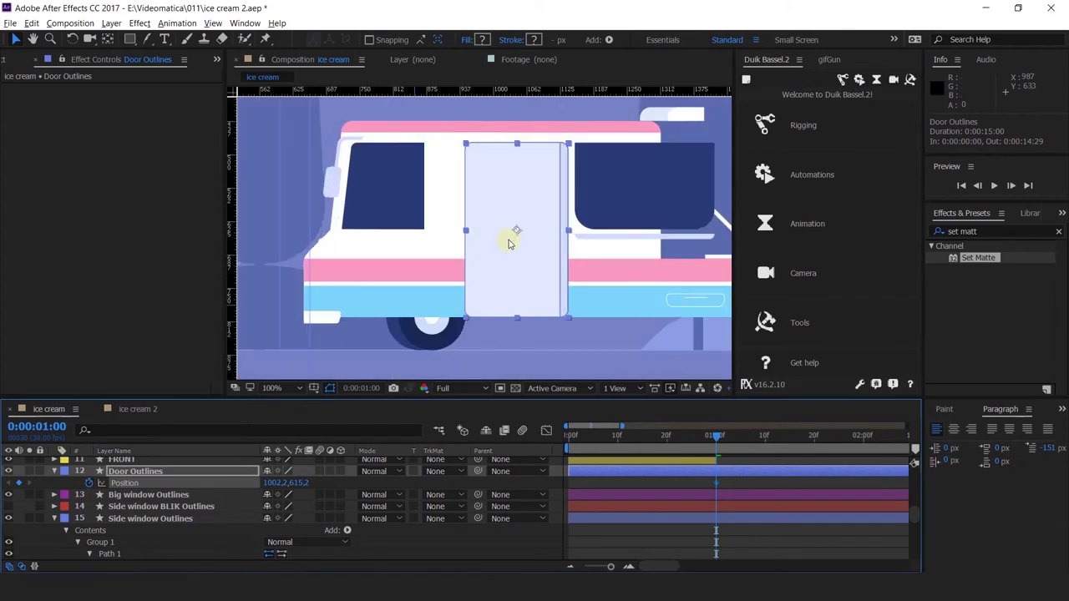
{"action": "left_click_drag", "start_coordinate": [686, 438], "coordinate": [406, 459]}
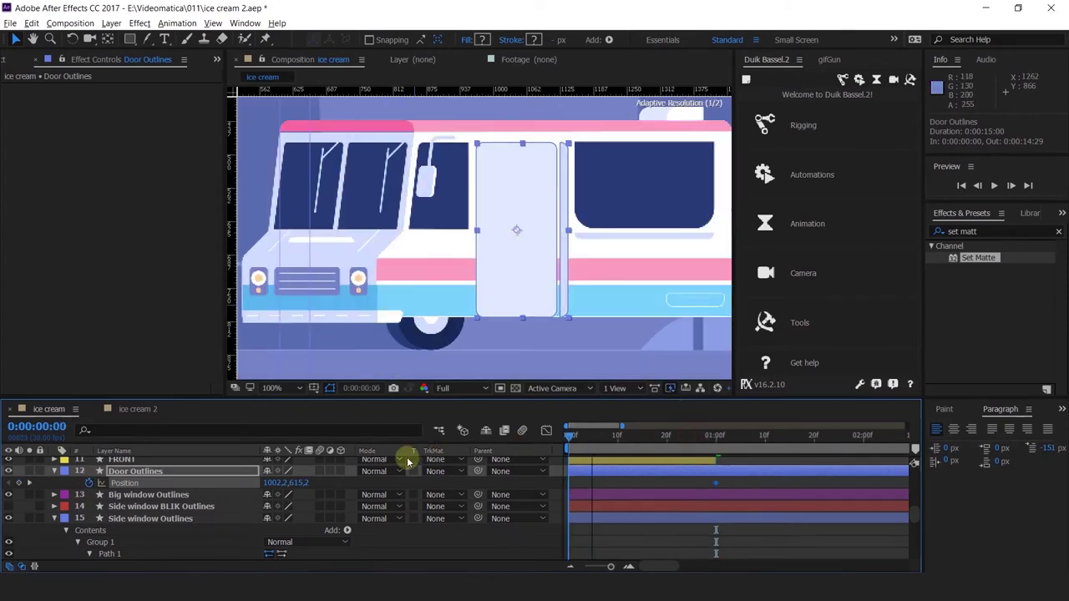
{"action": "left_click", "coordinate": [19, 483]}
Shift Door Outlines toward the truck's front at 0:00:01:00, setting its Position to 966,2, 615,2, and scrub the movement.
{"action": "left_click", "coordinate": [29, 484]}
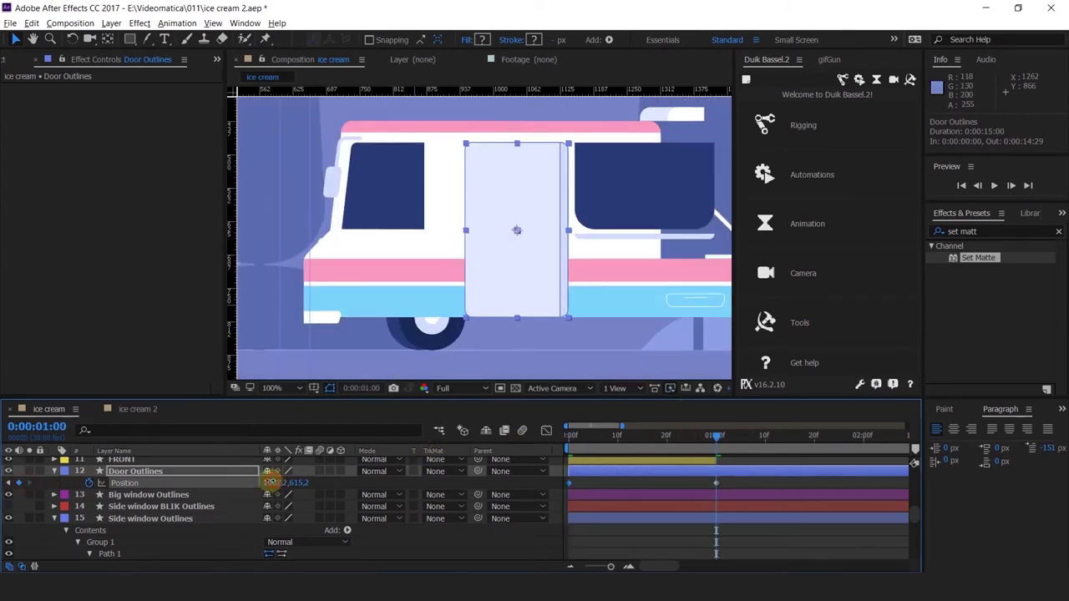
{"action": "left_click_drag", "start_coordinate": [271, 483], "coordinate": [248, 482]}
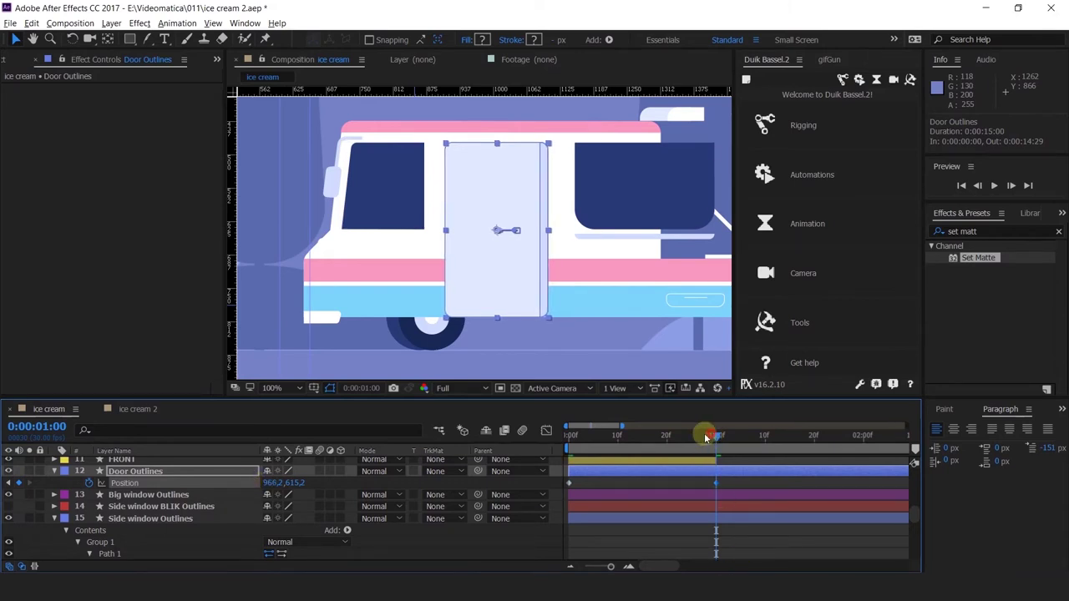
{"action": "left_click_drag", "start_coordinate": [712, 437], "coordinate": [715, 475]}
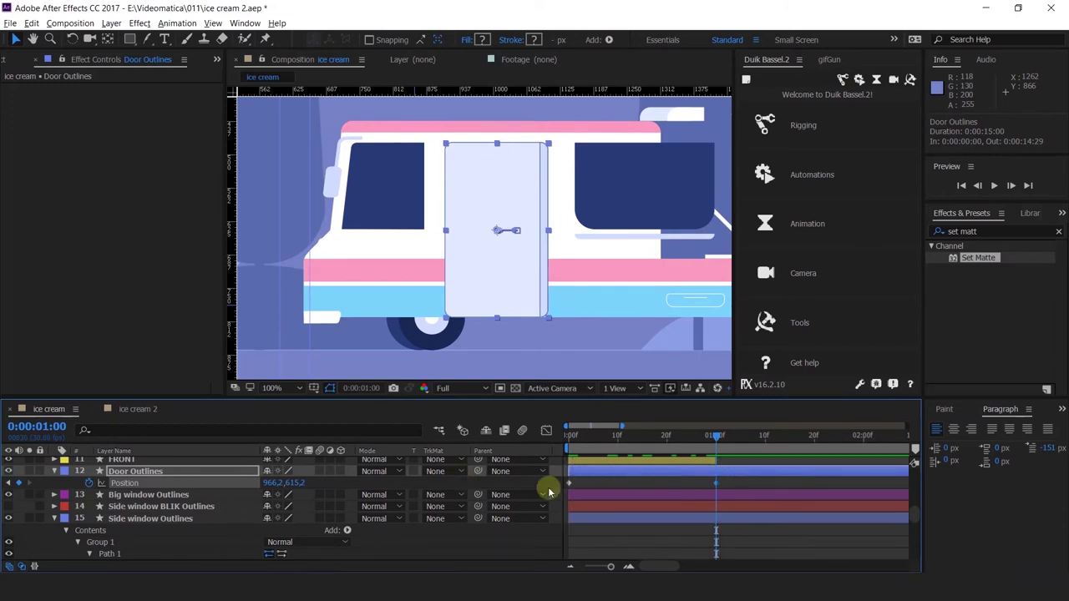
{"action": "scroll", "coordinate": [639, 497], "scroll_direction": "down", "scroll_amount": 5}
{"action": "scroll", "coordinate": [641, 502], "scroll_direction": "up", "scroll_amount": 5}
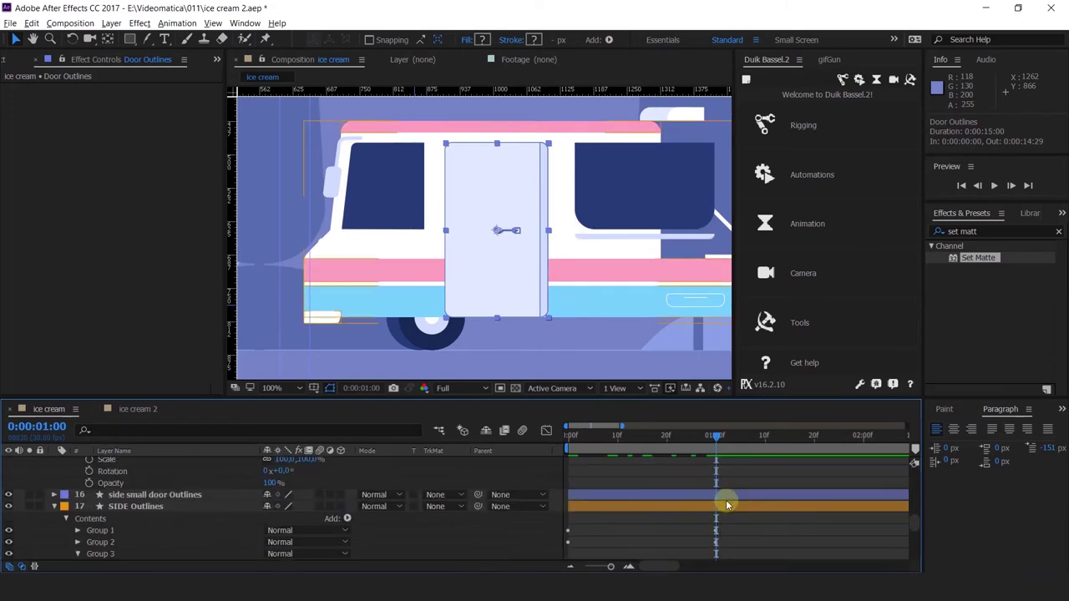
Preview the door's movement up to 0:00:01:00 and expand the shape contents of Door Outlines.
{"action": "key", "text": "space"}
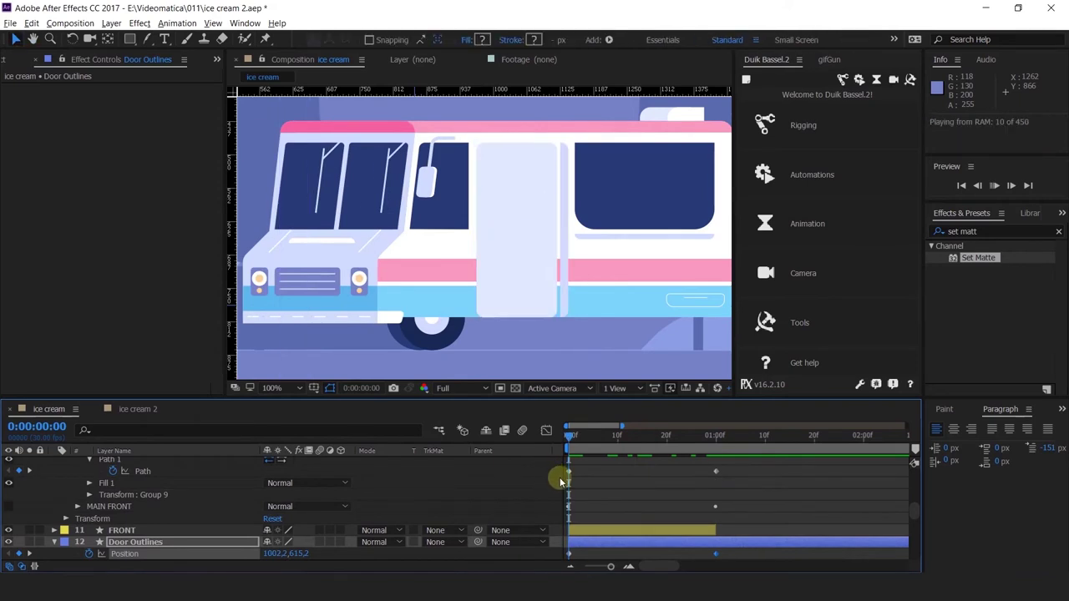
{"action": "key", "text": "space"}
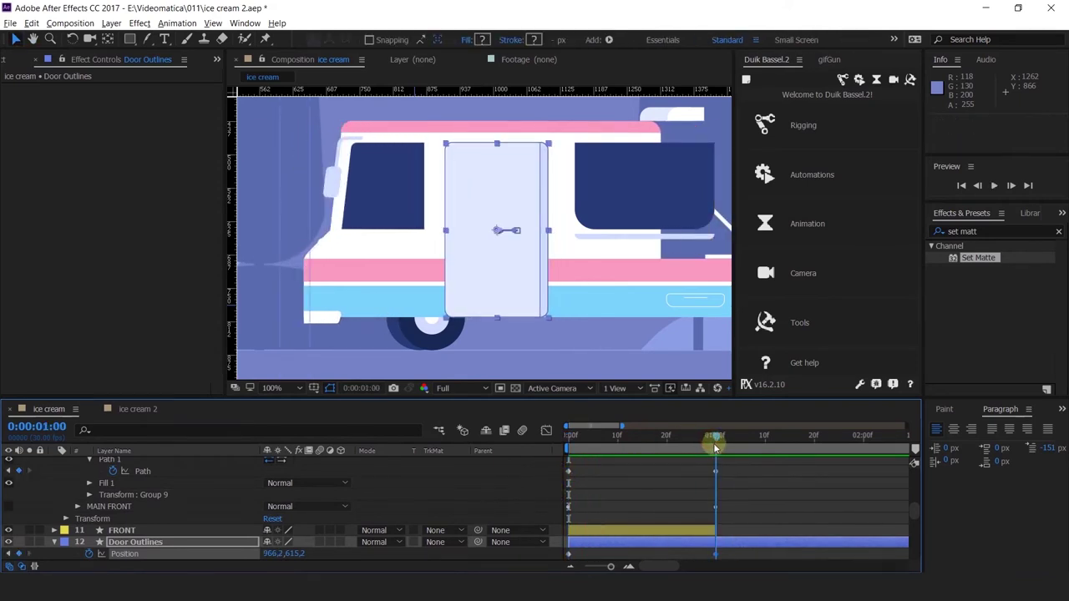
{"action": "scroll", "coordinate": [78, 518], "scroll_direction": "down", "scroll_amount": 3}
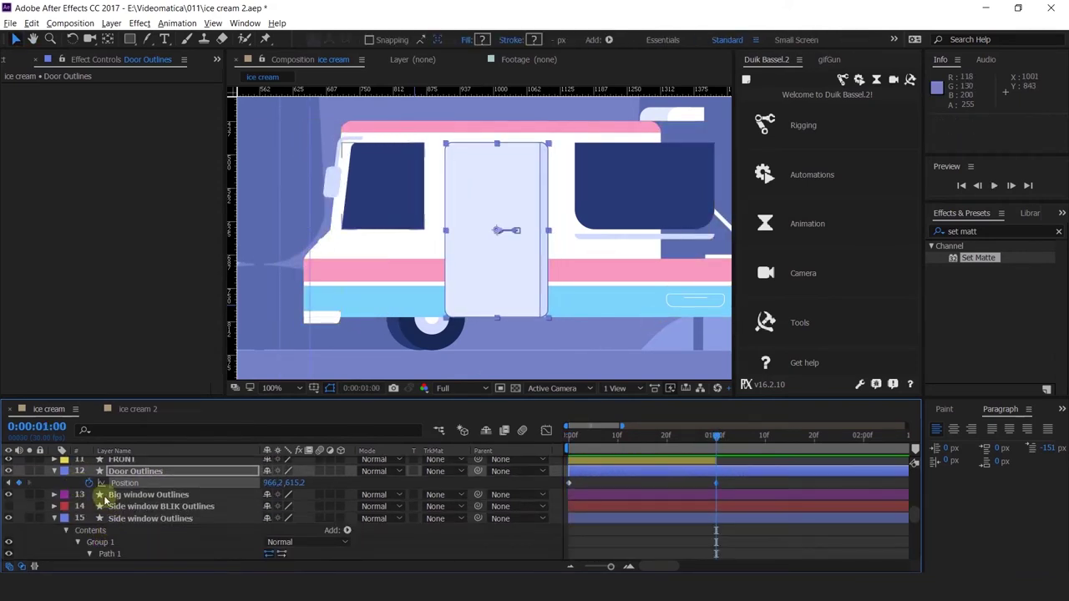
{"action": "scroll", "coordinate": [100, 501], "scroll_direction": "up", "scroll_amount": 2}
{"action": "key", "text": "u"}
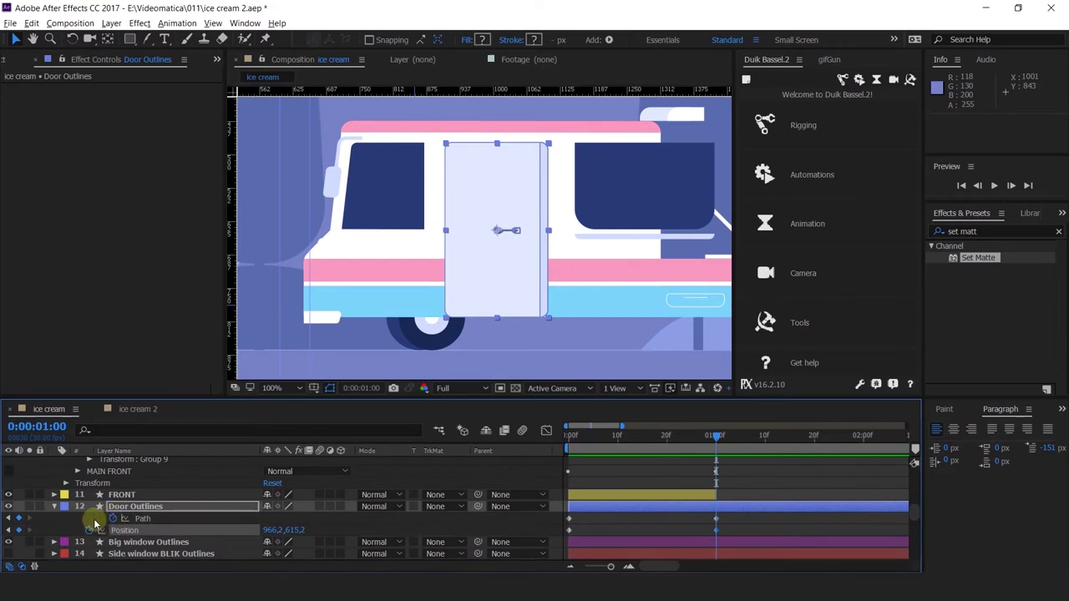
{"action": "left_click", "coordinate": [54, 506]}
{"action": "left_click", "coordinate": [54, 506]}
{"action": "left_click", "coordinate": [100, 522]}
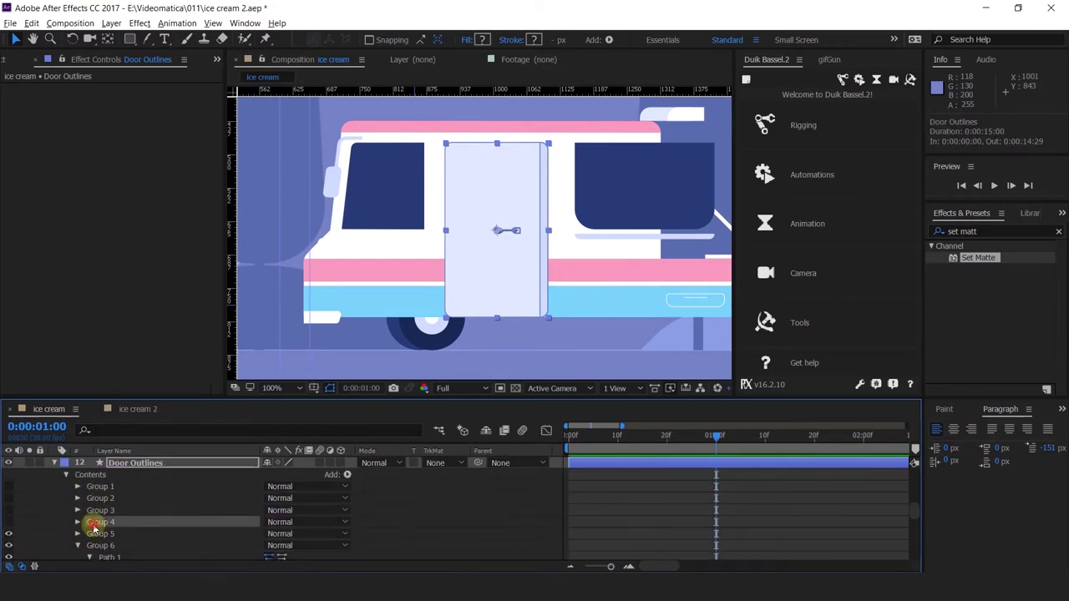
Expand Group 5 of Door Outlines, the door's narrow side strip, and keyframe its Path at 0:00:01:00 and 0:00:00:00.
{"action": "scroll", "coordinate": [545, 191], "scroll_direction": "up", "scroll_amount": 2}
{"action": "left_click", "coordinate": [546, 188]}
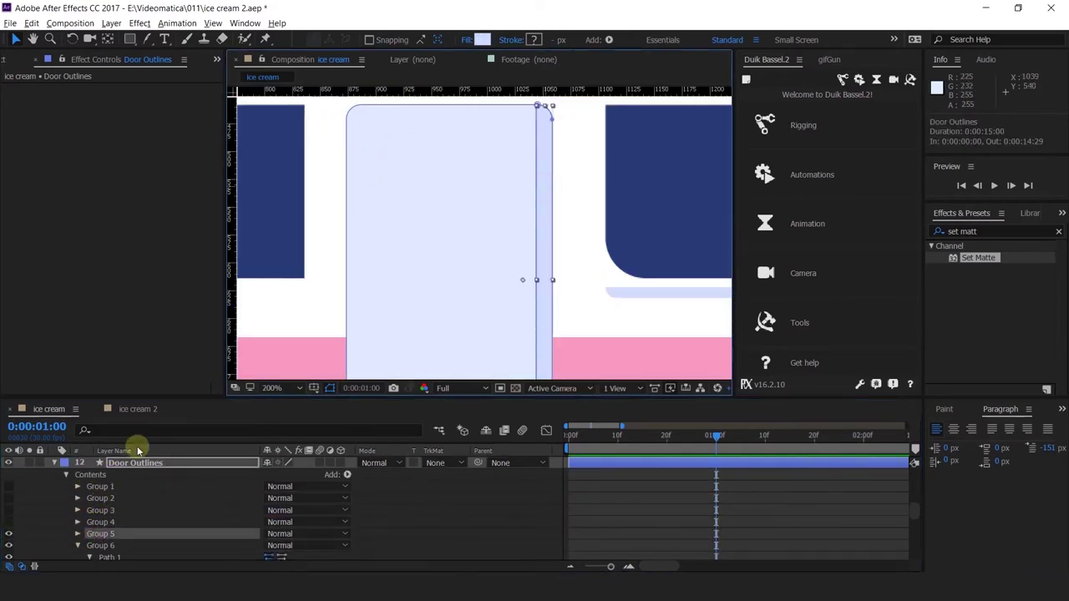
{"action": "scroll", "coordinate": [74, 535], "scroll_direction": "down", "scroll_amount": 1}
{"action": "left_click", "coordinate": [87, 539]}
{"action": "left_click", "coordinate": [102, 510]}
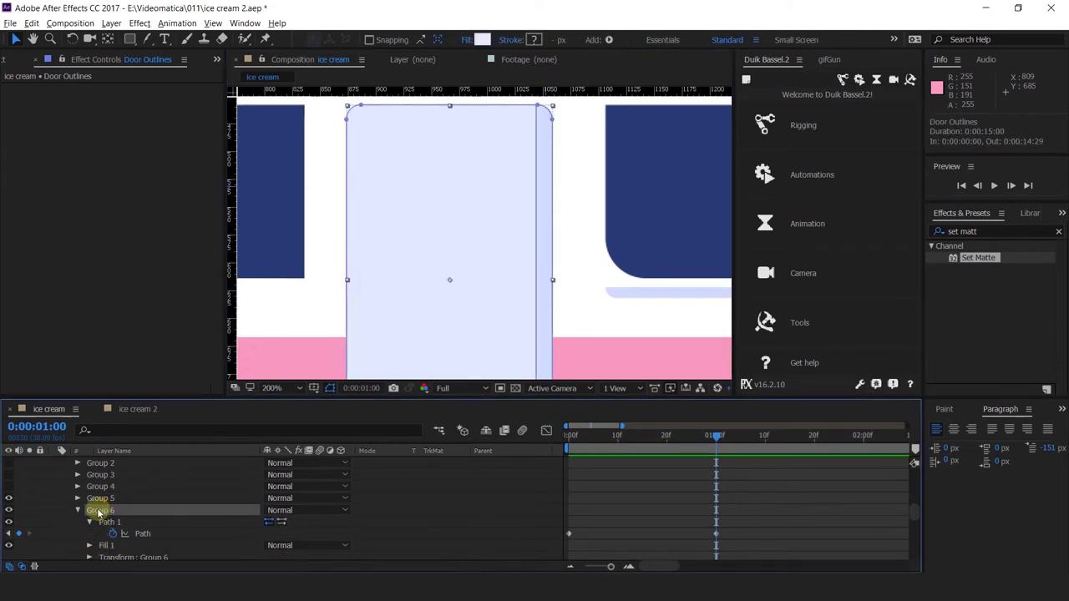
{"action": "left_click", "coordinate": [89, 499]}
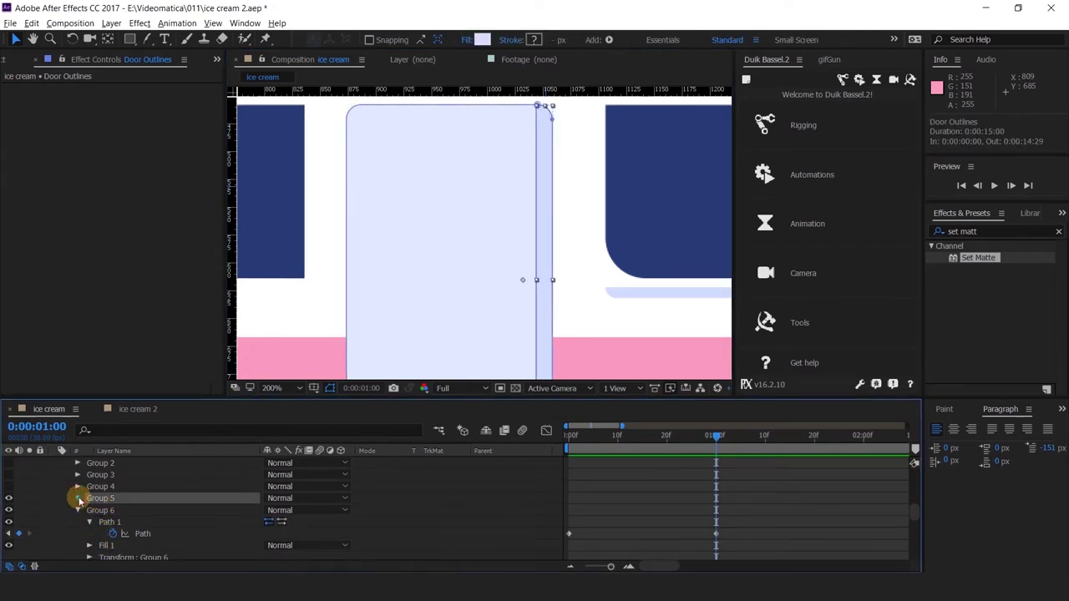
{"action": "left_click", "coordinate": [79, 499]}
{"action": "left_click", "coordinate": [90, 510]}
{"action": "left_click", "coordinate": [108, 511]}
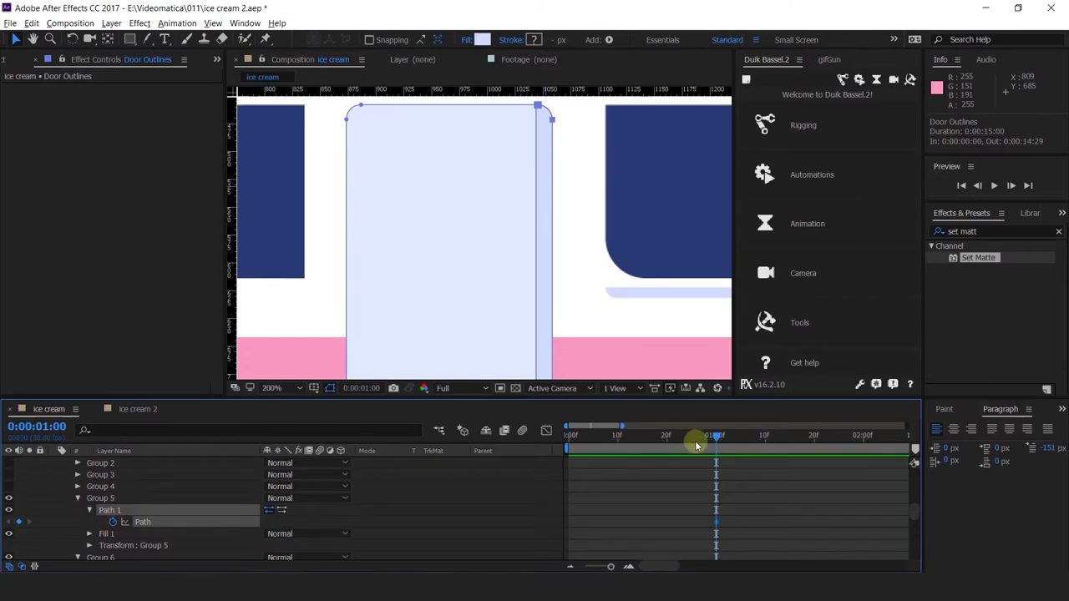
{"action": "left_click_drag", "start_coordinate": [711, 437], "coordinate": [341, 465]}
{"action": "left_click_drag", "start_coordinate": [597, 120], "coordinate": [576, 125]}
{"action": "scroll", "coordinate": [568, 120], "scroll_direction": "up", "scroll_amount": 4}
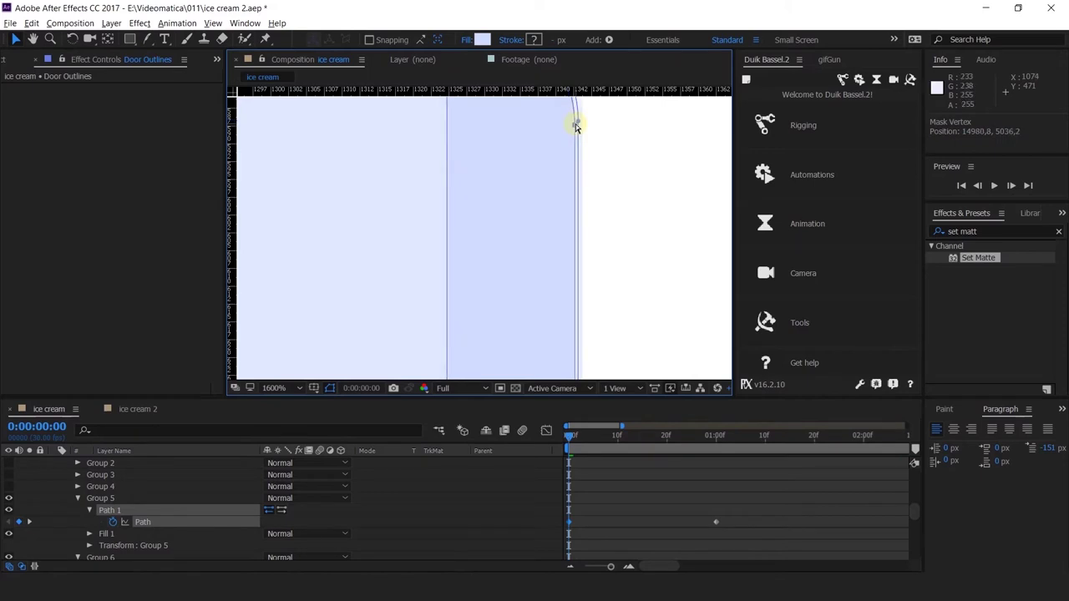
{"action": "key", "text": "ctrl+z"}
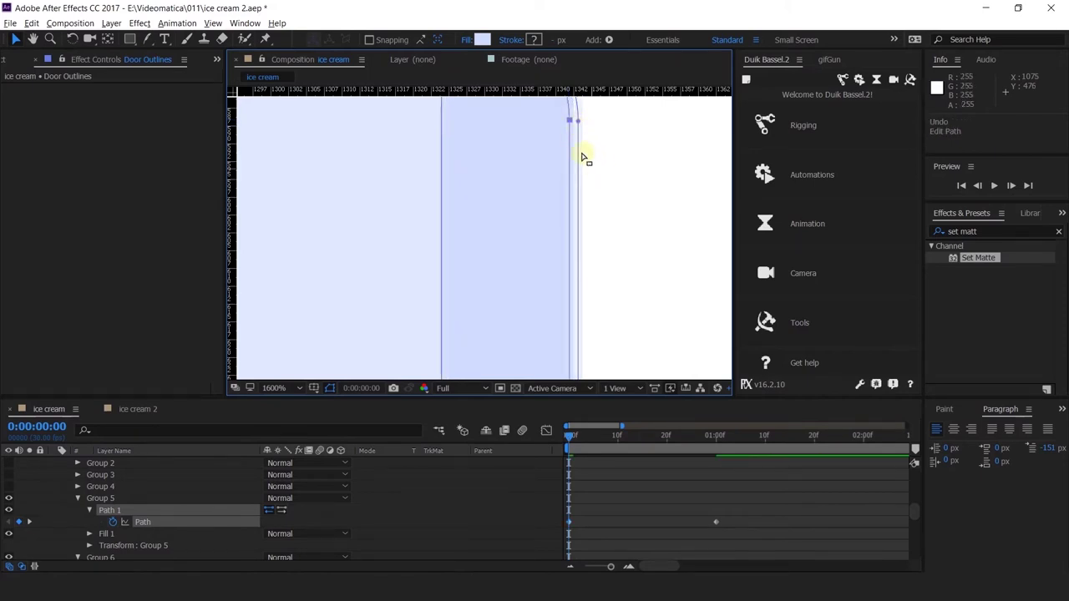
{"action": "left_click_drag", "start_coordinate": [569, 122], "coordinate": [575, 124]}
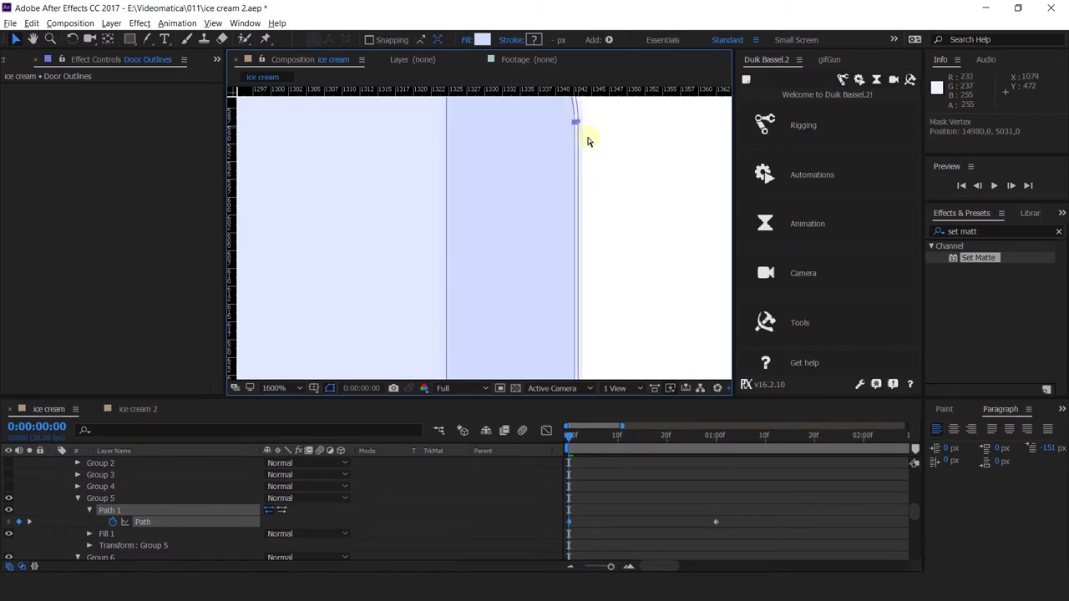
{"action": "key", "text": "ctrl+z"}
Nudge the side strip's path points rearward at 0:00:00:00 to meet the door panel's outer edge, and scrub to 0:00:01:00 to check.
{"action": "left_click_drag", "start_coordinate": [605, 162], "coordinate": [583, 251]}
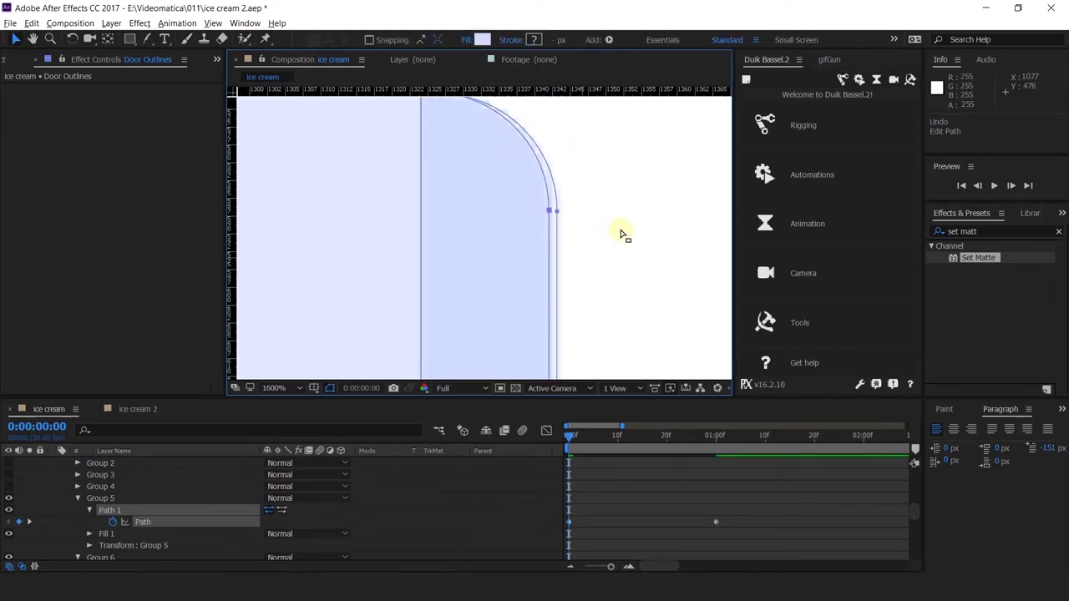
{"action": "key", "text": "Right"}
{"action": "key", "text": "Right"}
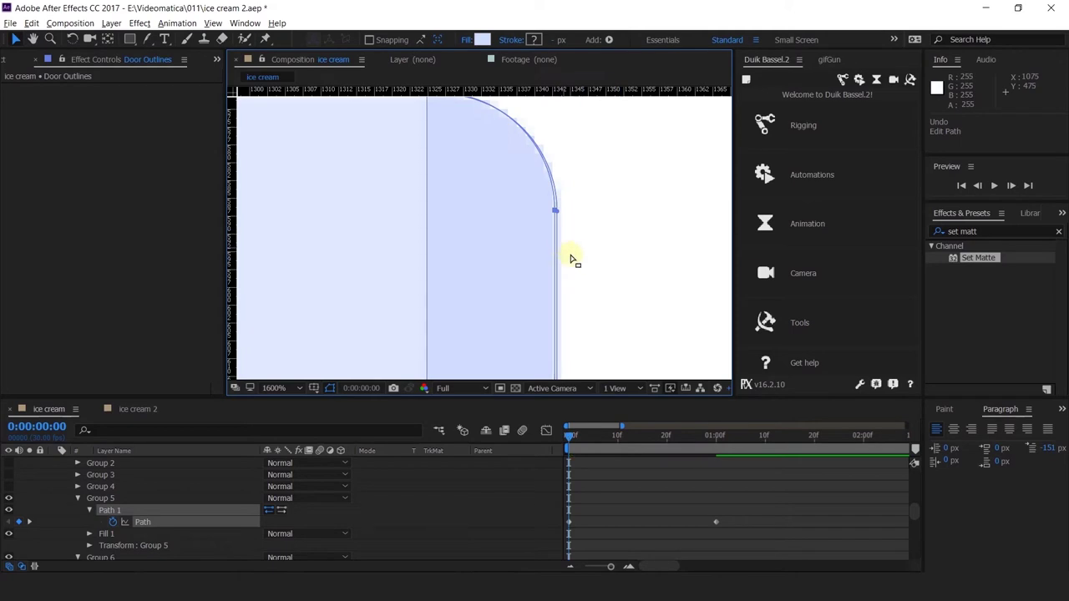
{"action": "scroll", "coordinate": [614, 200], "scroll_direction": "down", "scroll_amount": 6}
{"action": "left_click_drag", "start_coordinate": [489, 212], "coordinate": [614, 213]}
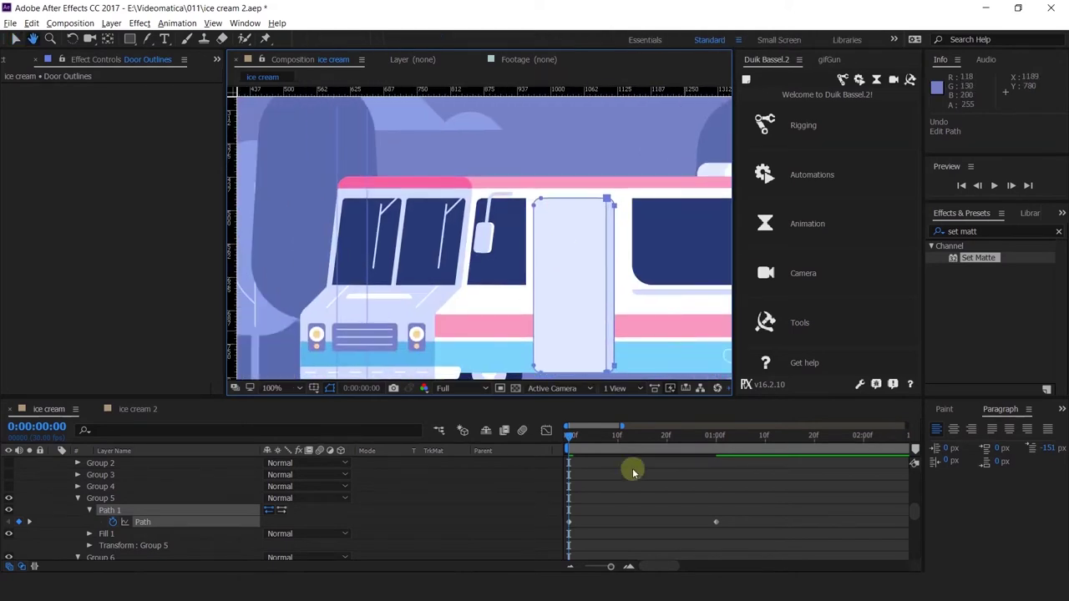
{"action": "left_click_drag", "start_coordinate": [649, 435], "coordinate": [715, 459]}
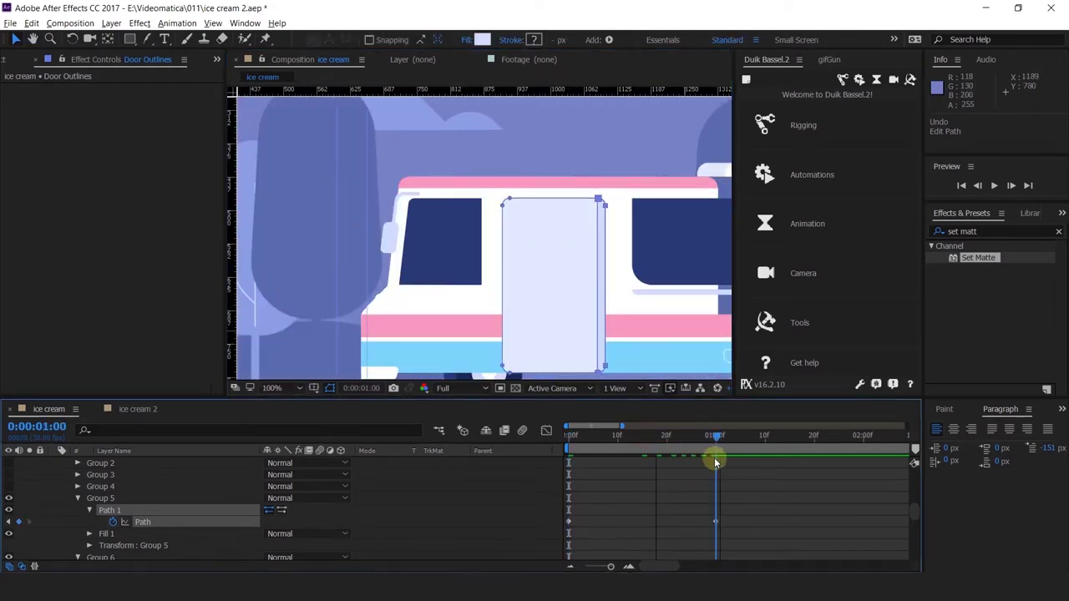
{"action": "left_click", "coordinate": [651, 491]}
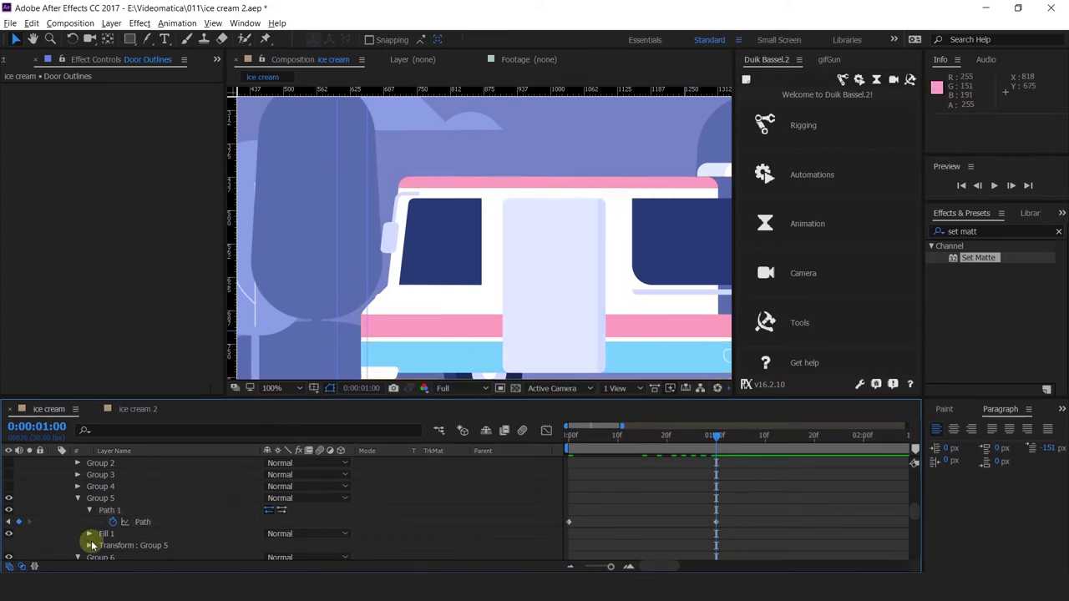
Turn on the visibility of Groups 1 to 4 of Door Outlines, the door's handle and windows.
{"action": "left_click", "coordinate": [98, 486]}
{"action": "scroll", "coordinate": [99, 486], "scroll_direction": "up", "scroll_amount": 1}
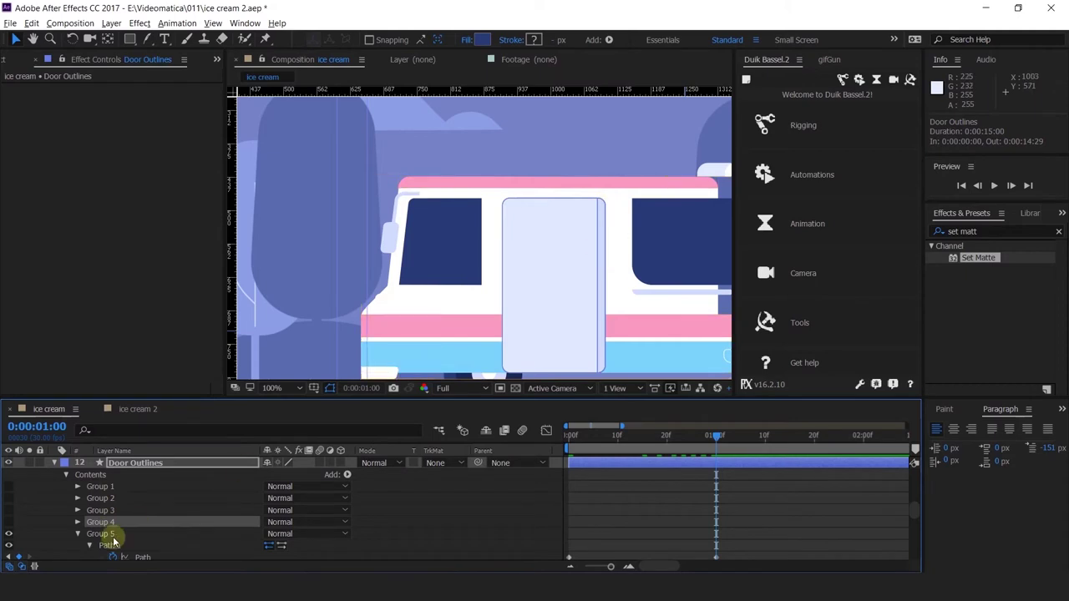
{"action": "left_click", "coordinate": [112, 509]}
{"action": "left_click_drag", "start_coordinate": [10, 521], "coordinate": [22, 486]}
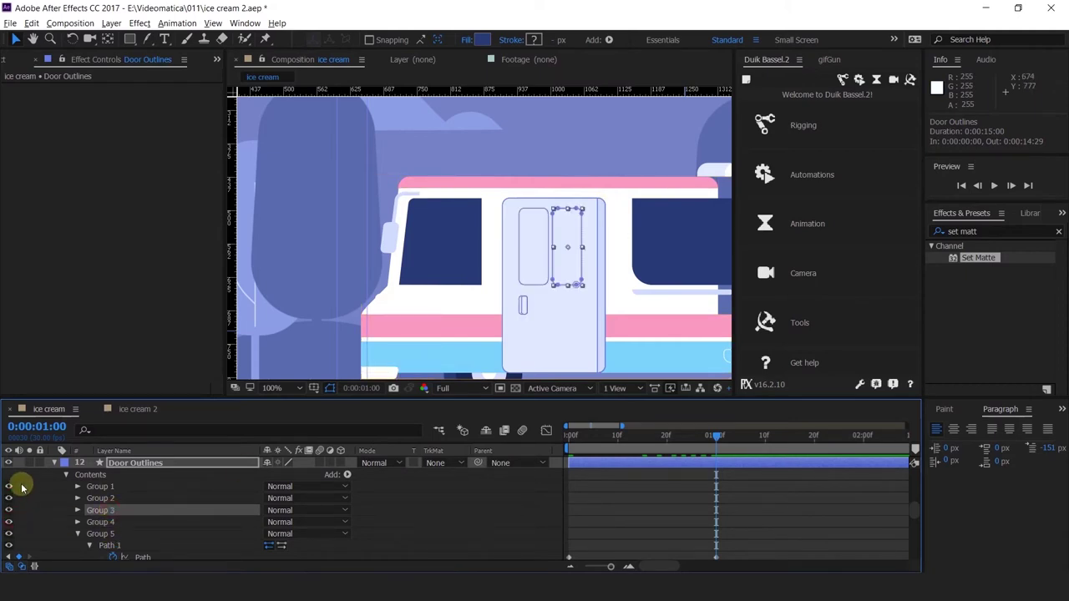
Identify the handle and window groups, expand Group 3, the rear door window, and keyframe its Path at 0:00:01:00 and 0:00:00:00.
{"action": "left_click", "coordinate": [105, 486]}
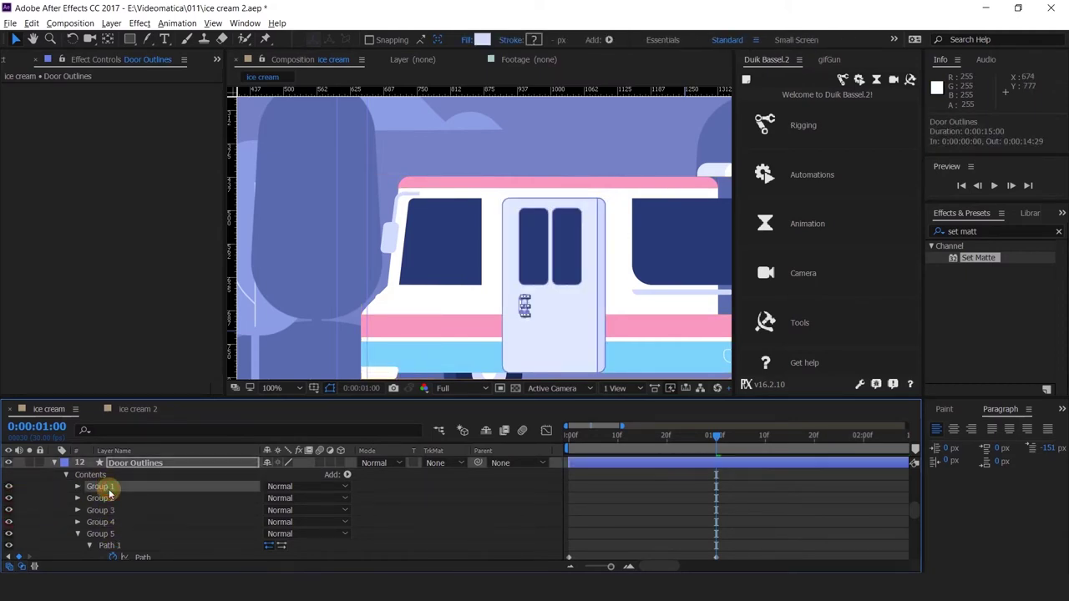
{"action": "left_click", "coordinate": [112, 498]}
{"action": "left_click", "coordinate": [110, 510]}
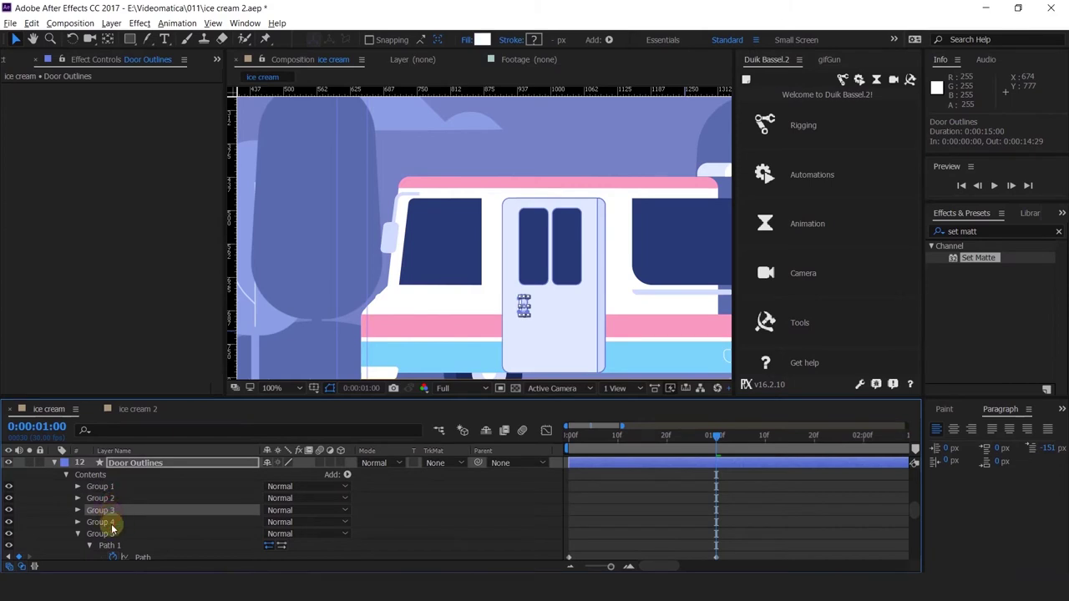
{"action": "left_click", "coordinate": [109, 521]}
{"action": "left_click", "coordinate": [98, 511]}
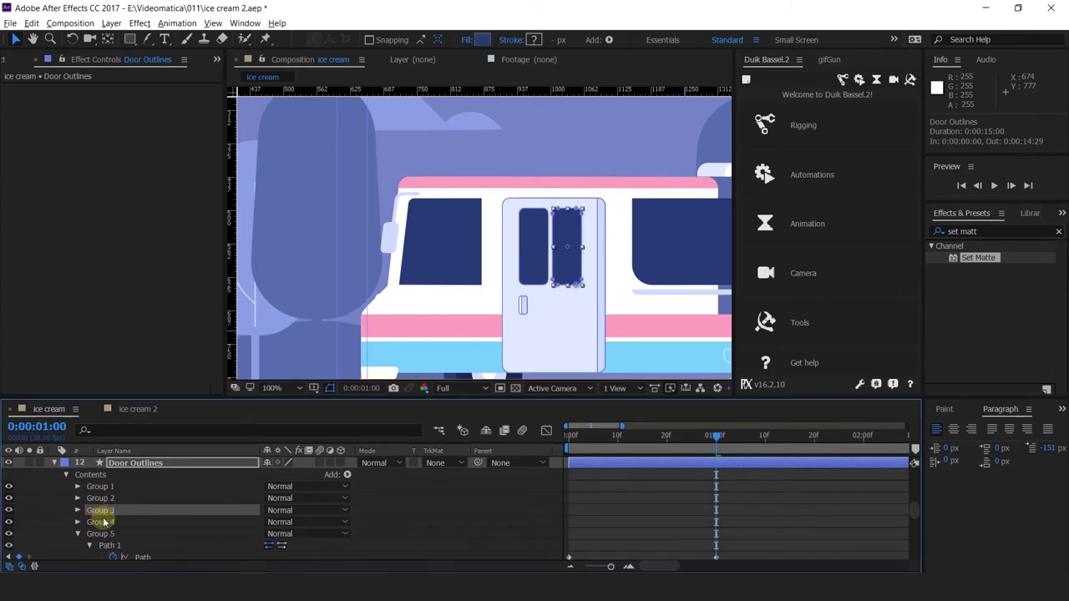
{"action": "left_click", "coordinate": [104, 524], "text": "shift"}
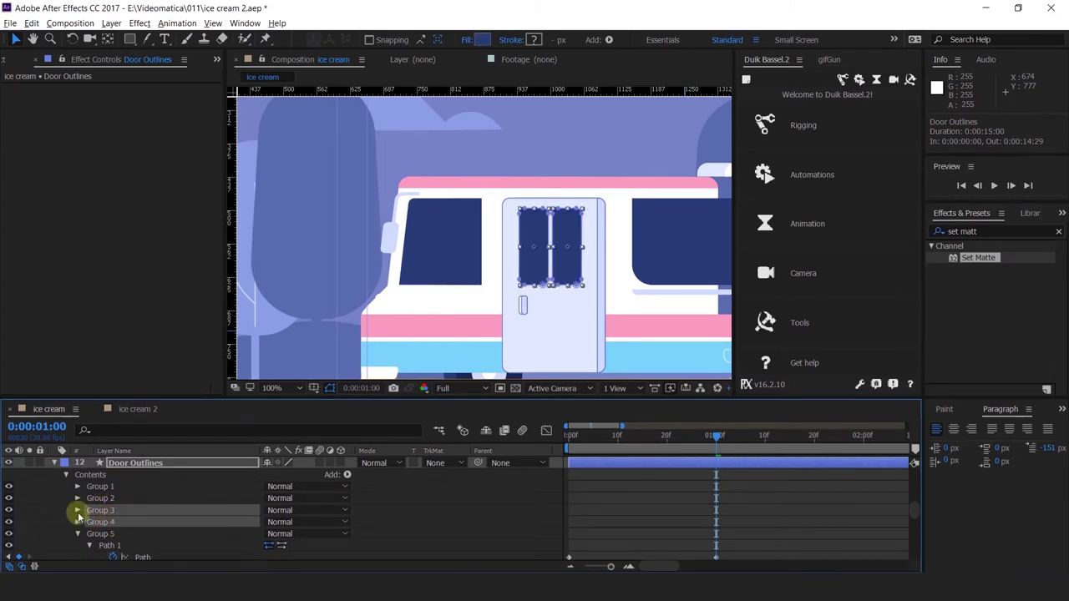
{"action": "left_click", "coordinate": [77, 510]}
{"action": "left_click", "coordinate": [89, 522]}
{"action": "left_click", "coordinate": [106, 522]}
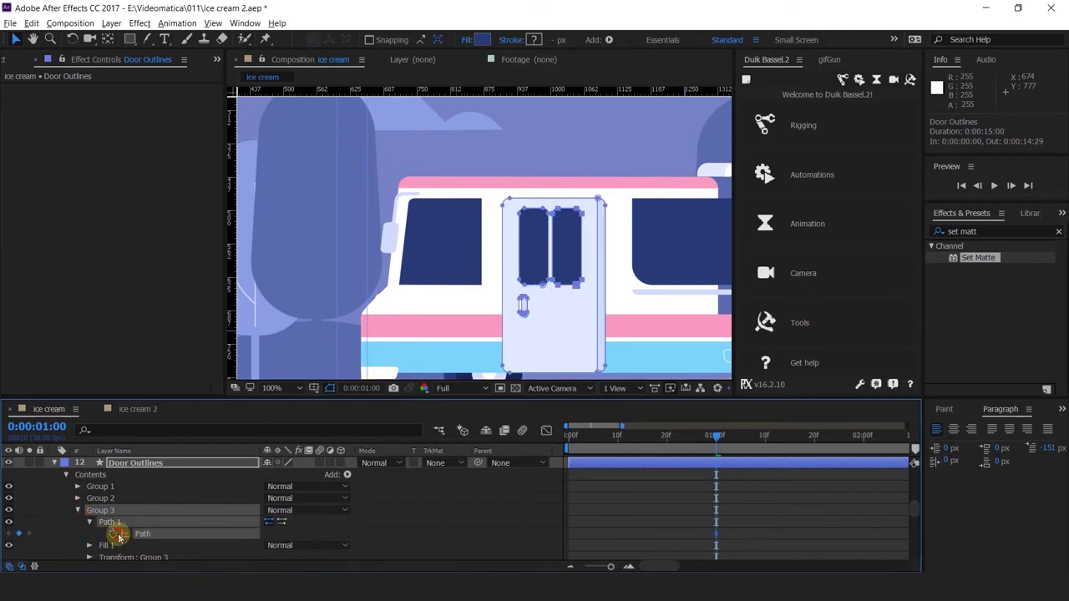
{"action": "left_click_drag", "start_coordinate": [575, 442], "coordinate": [569, 443]}
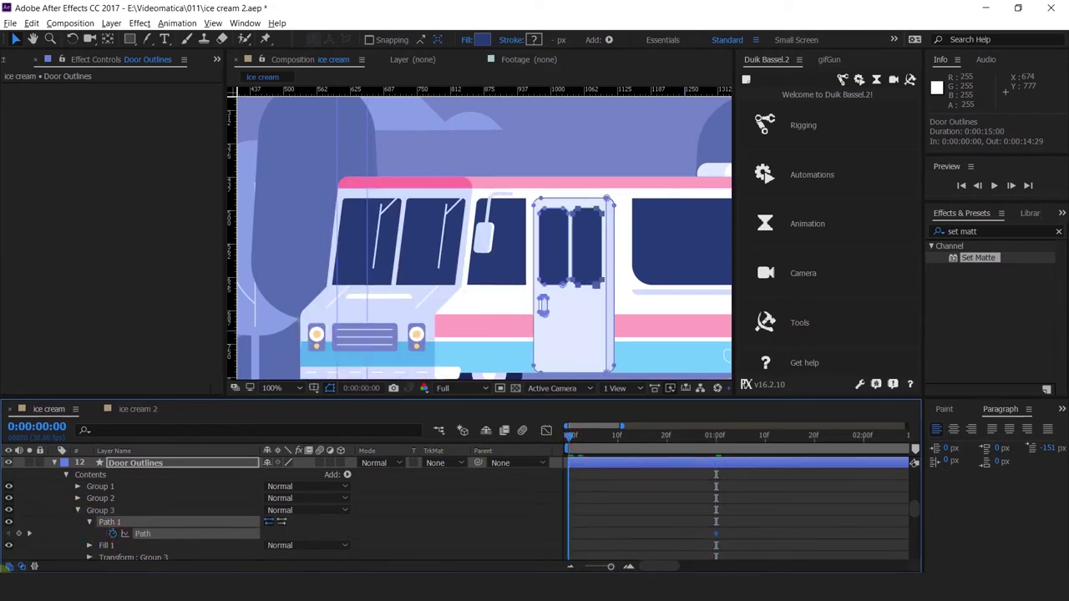
{"action": "left_click", "coordinate": [28, 535]}
Widen both door windows at 0:00:01:00 by nudging the front window's front points and the rear window's rear points outward.
{"action": "scroll", "coordinate": [461, 239], "scroll_direction": "up", "scroll_amount": 1}
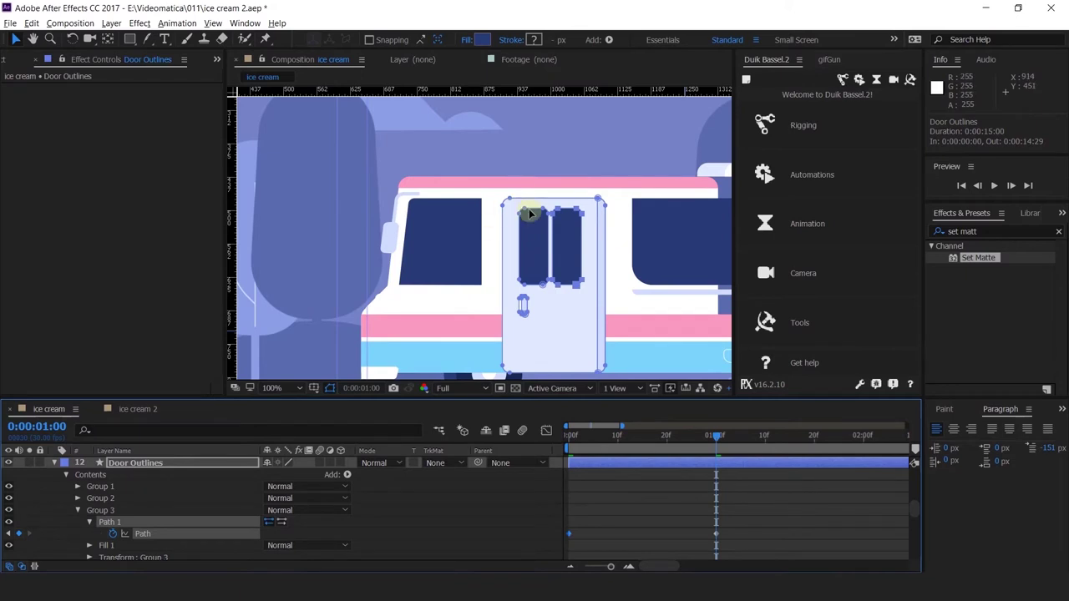
{"action": "scroll", "coordinate": [531, 237], "scroll_direction": "up", "scroll_amount": 1}
{"action": "left_click_drag", "start_coordinate": [493, 178], "coordinate": [552, 339]}
{"action": "scroll", "coordinate": [539, 312], "scroll_direction": "down", "scroll_amount": 1}
{"action": "key", "text": "Left"}
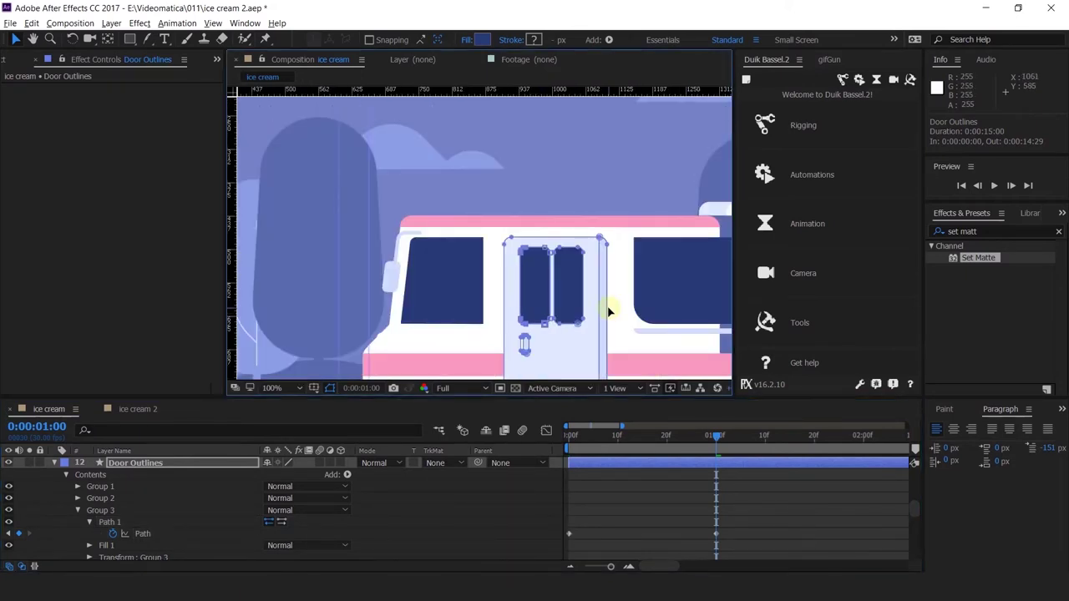
{"action": "key", "text": "Left"}
{"action": "key", "text": "Left"}
{"action": "left_click_drag", "start_coordinate": [590, 241], "coordinate": [571, 337]}
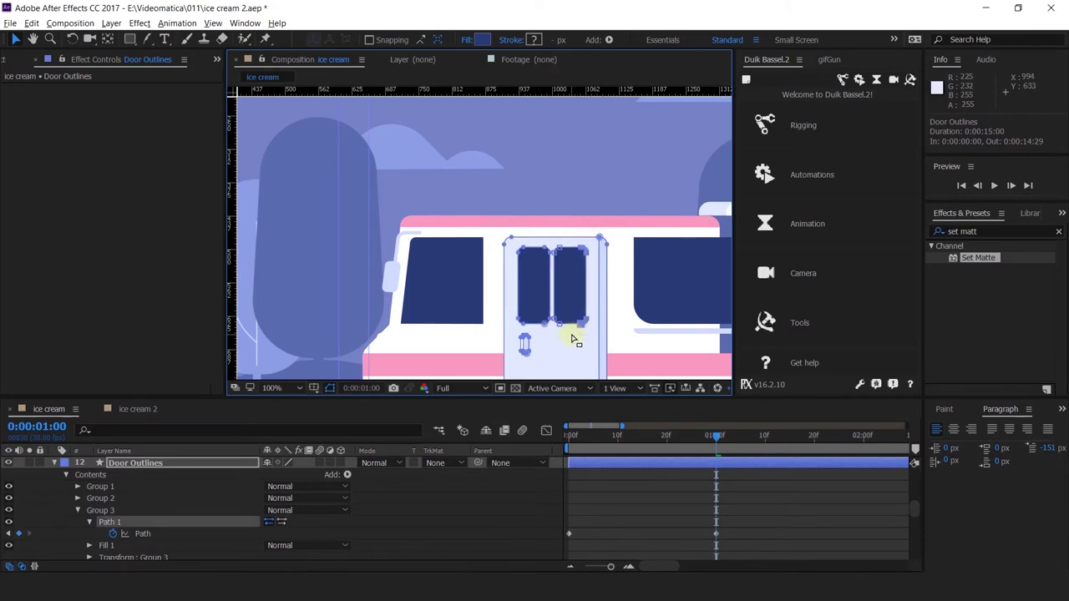
{"action": "key", "text": "comma"}
{"action": "key", "text": "comma"}
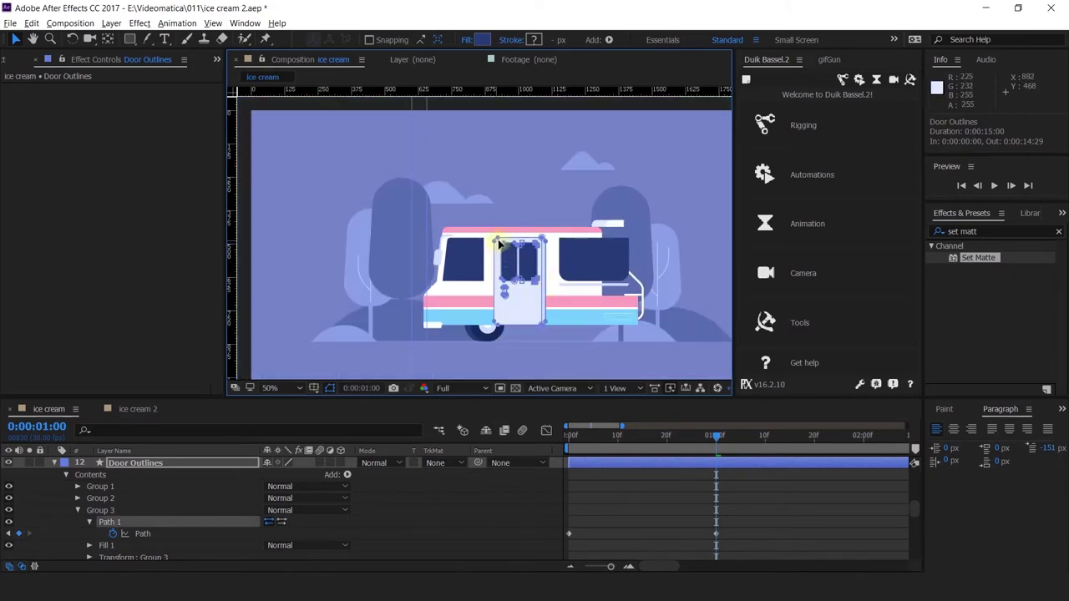
{"action": "left_click_drag", "start_coordinate": [497, 242], "coordinate": [508, 282]}
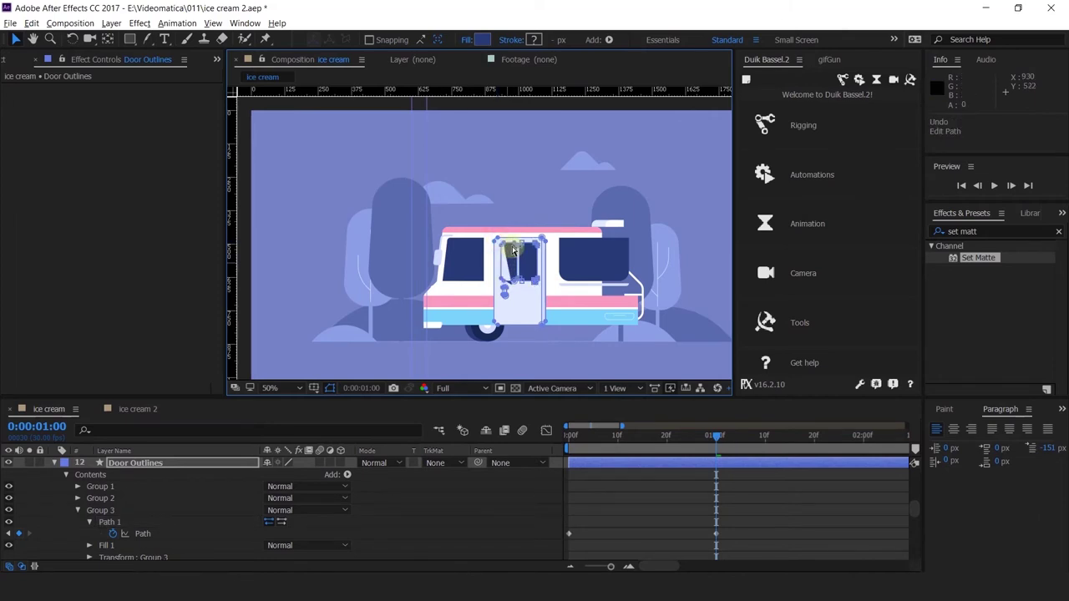
{"action": "key", "text": "ctrl+z"}
{"action": "mouse_move", "coordinate": [506, 242]}
{"action": "left_mouse_down"}
{"action": "mouse_move", "coordinate": [477, 270]}
{"action": "mouse_move", "coordinate": [501, 258]}
{"action": "left_mouse_up"}
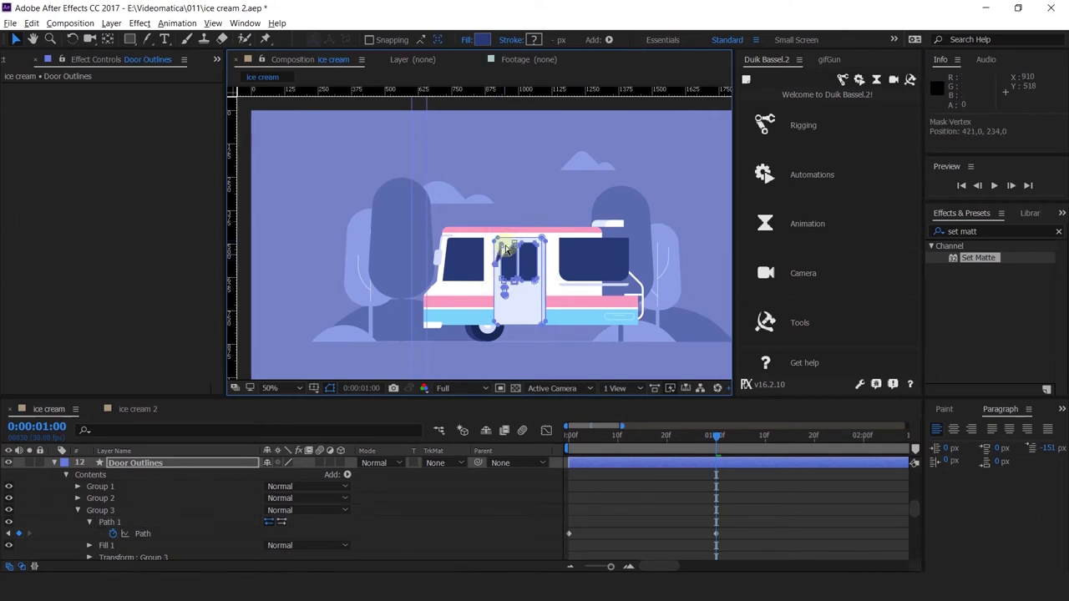
{"action": "key", "text": "ctrl+z"}
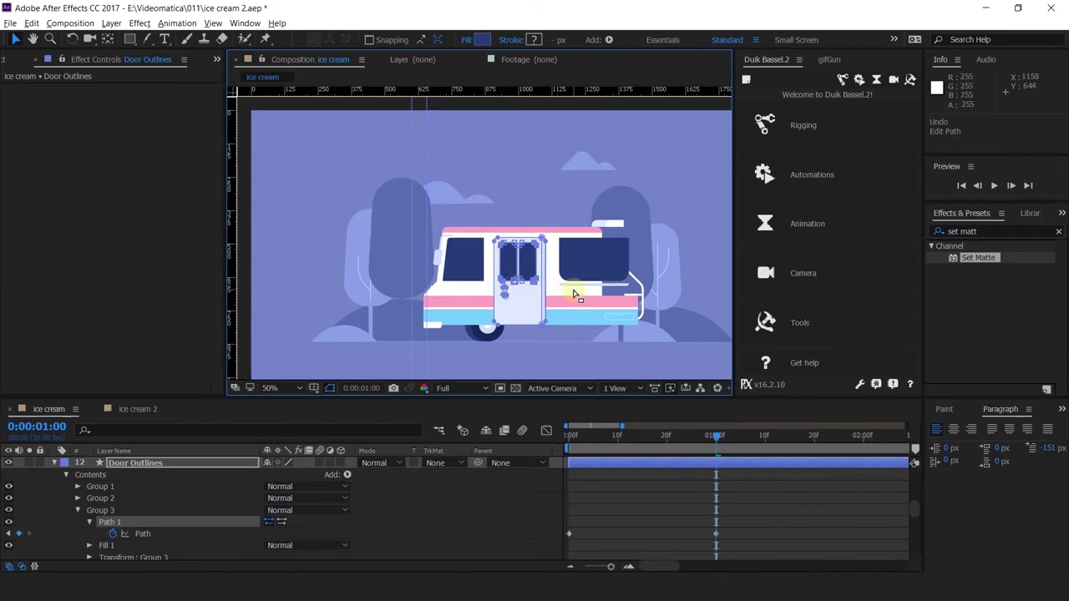
{"action": "key", "text": "ctrl+z"}
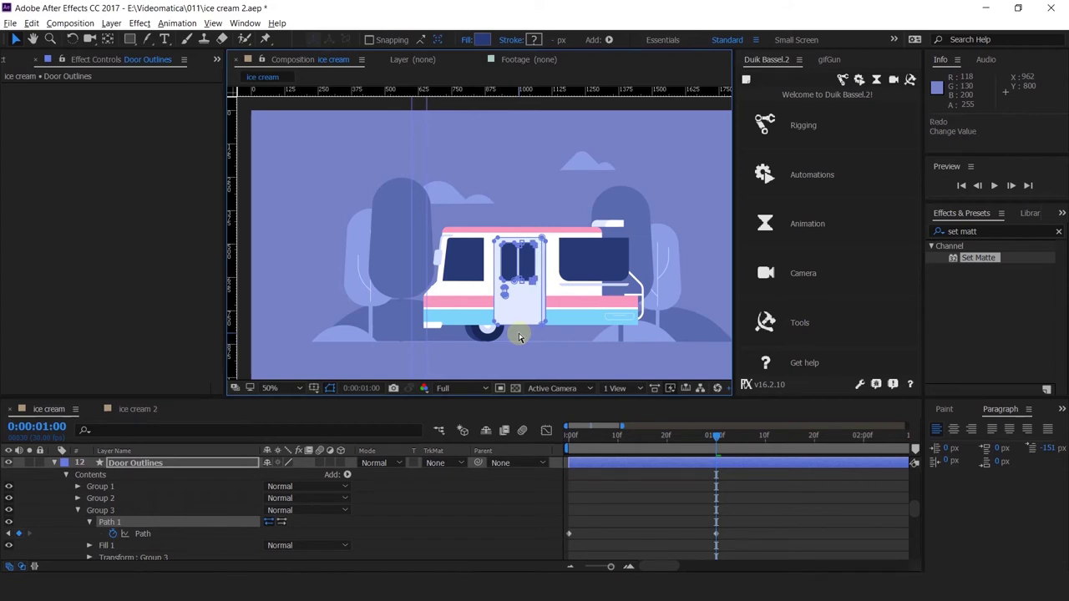
Nudge the front door window's front path points further forward at 0:00:01:00 to finish widening it.
{"action": "scroll", "coordinate": [527, 305], "scroll_direction": "up", "scroll_amount": 2}
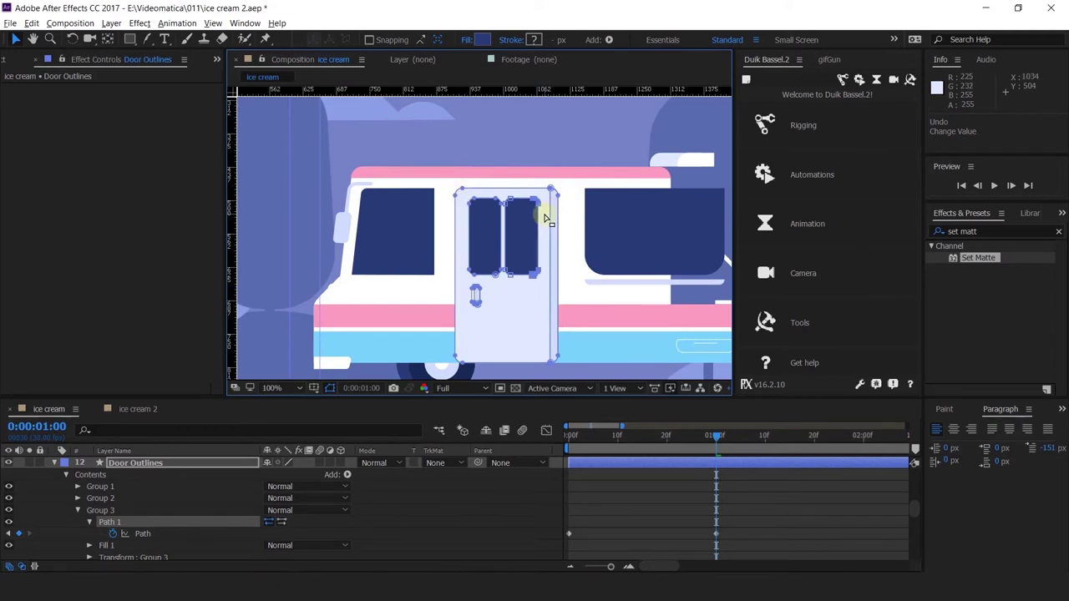
{"action": "left_click", "coordinate": [473, 198]}
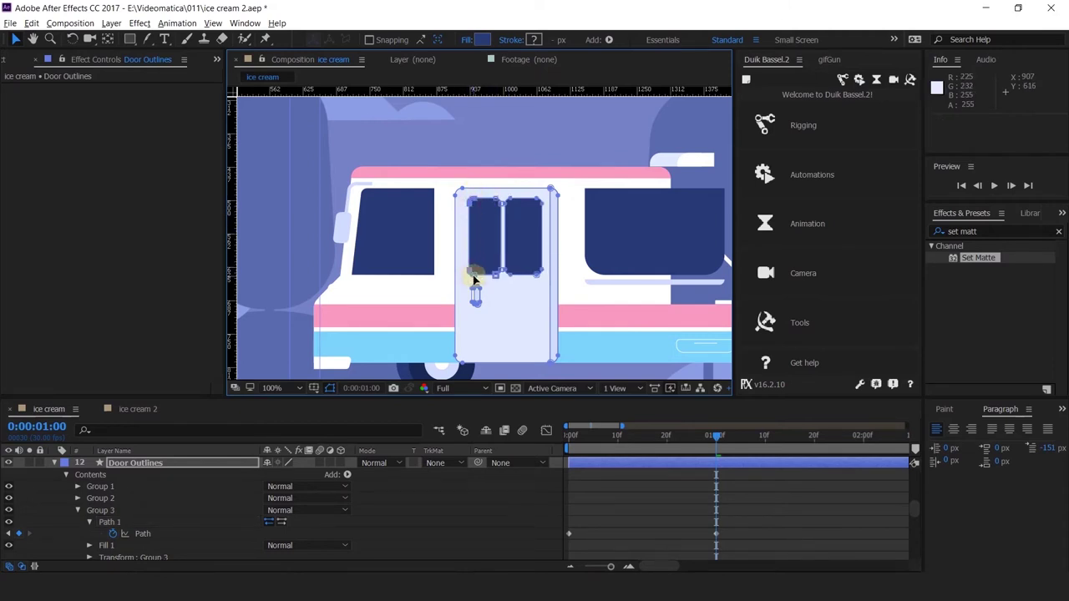
{"action": "key", "text": "Left"}
{"action": "left_click", "coordinate": [654, 496]}
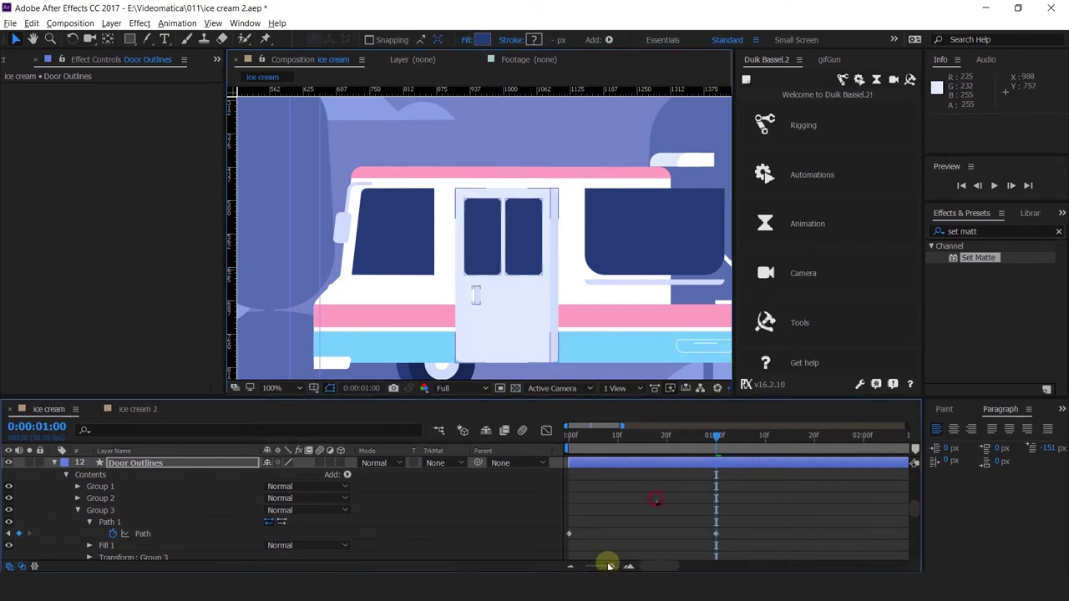
Expand Groups 1 and 2, the door handle, and keyframe Group 1's Path at 0:00:01:00 and 0:00:00:00.
{"action": "scroll", "coordinate": [562, 258], "scroll_direction": "up", "scroll_amount": 1}
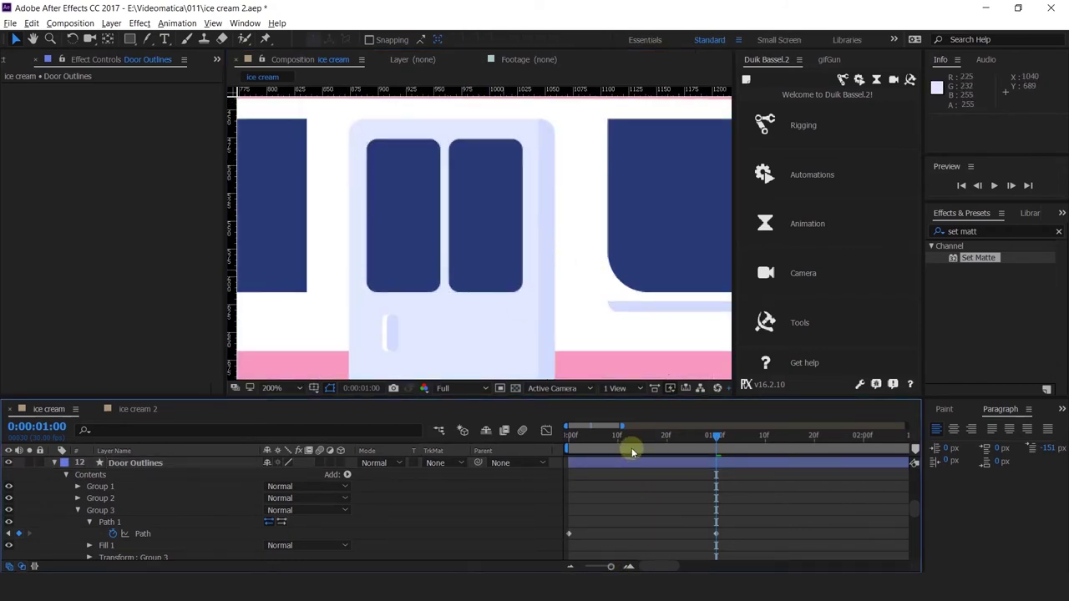
{"action": "left_click", "coordinate": [96, 511]}
{"action": "left_click", "coordinate": [100, 487]}
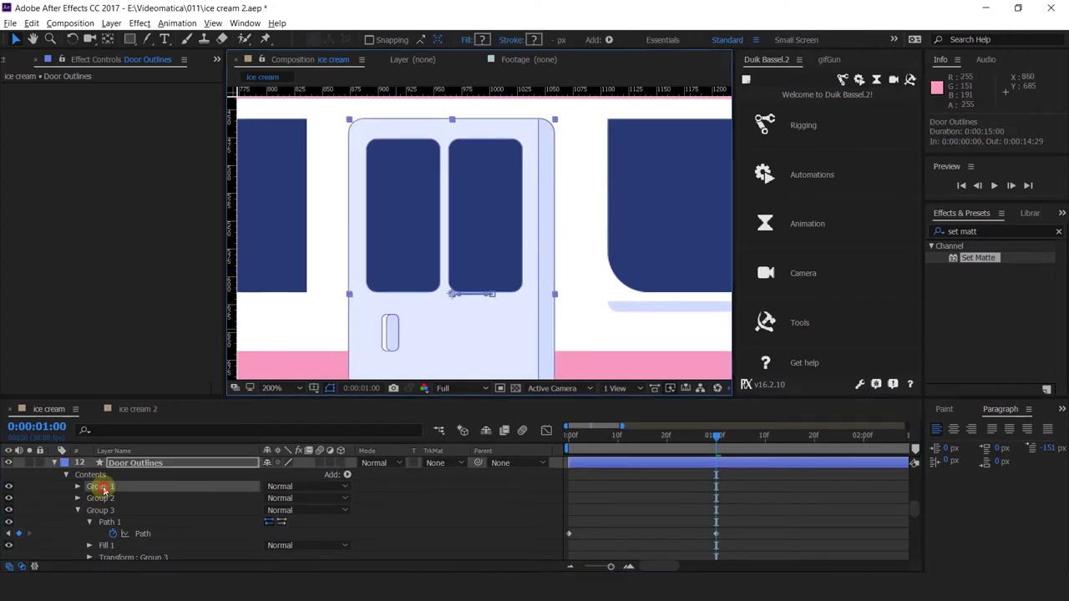
{"action": "left_click", "coordinate": [101, 500], "text": "shift"}
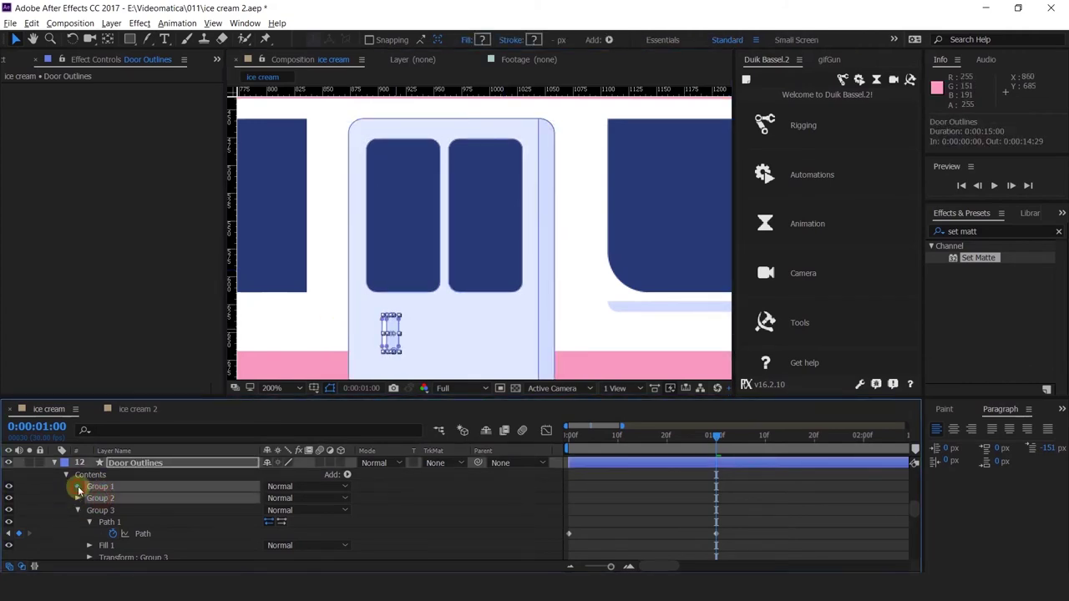
{"action": "left_click", "coordinate": [78, 488]}
{"action": "left_click", "coordinate": [88, 500]}
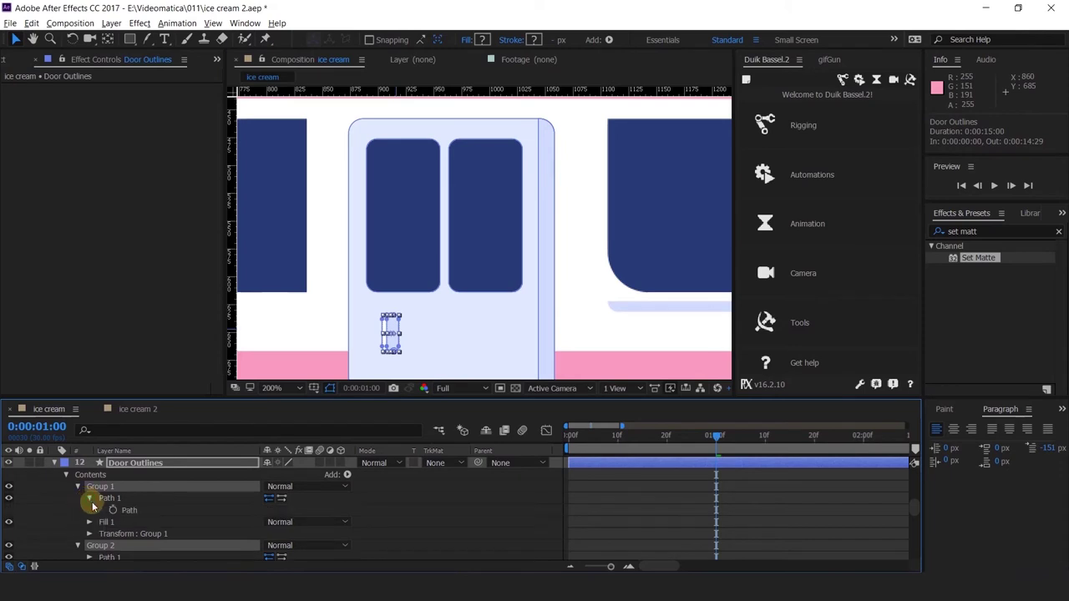
{"action": "left_click", "coordinate": [112, 498]}
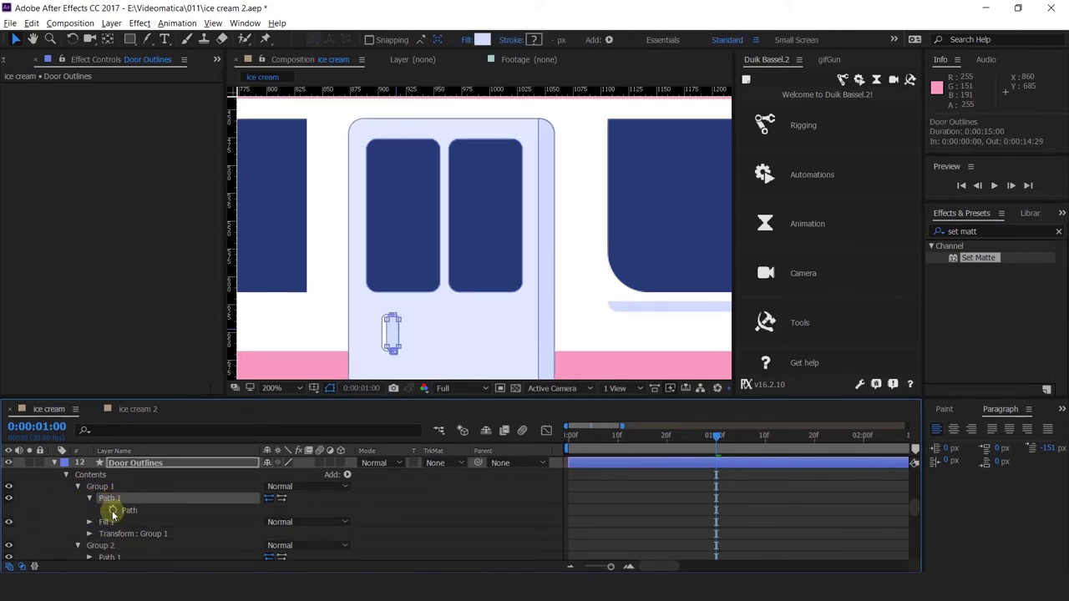
{"action": "left_click", "coordinate": [112, 510]}
{"action": "left_click_drag", "start_coordinate": [716, 439], "coordinate": [466, 449]}
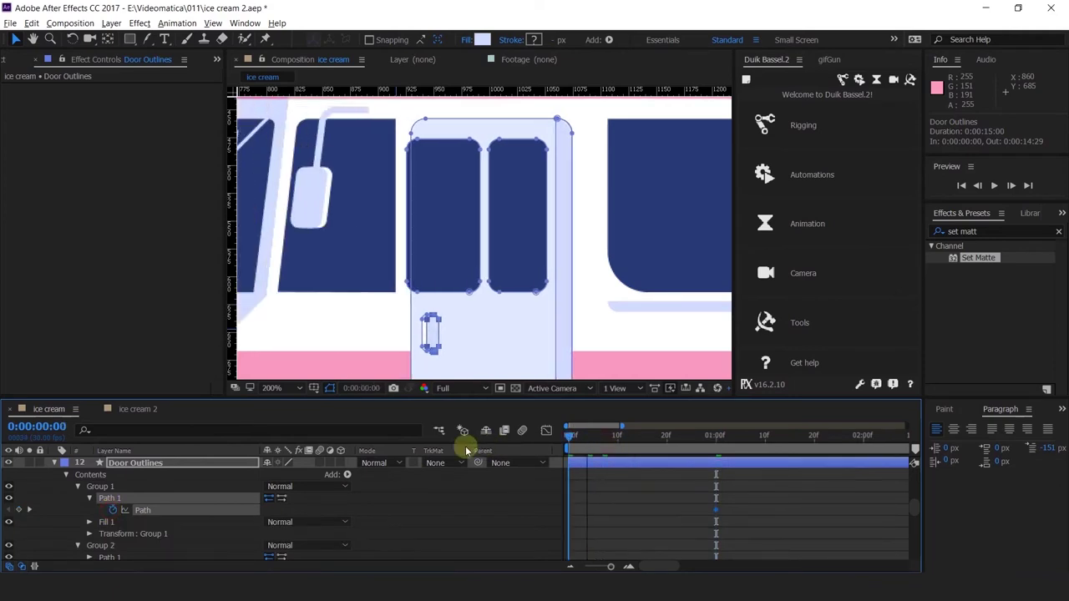
{"action": "left_click", "coordinate": [27, 510]}
Keyframe the Path of Group 2, the handle's white part, at 0:00:01:00 and 0:00:00:00, and return to 0:00:01:00.
{"action": "scroll", "coordinate": [396, 326], "scroll_direction": "up", "scroll_amount": 2}
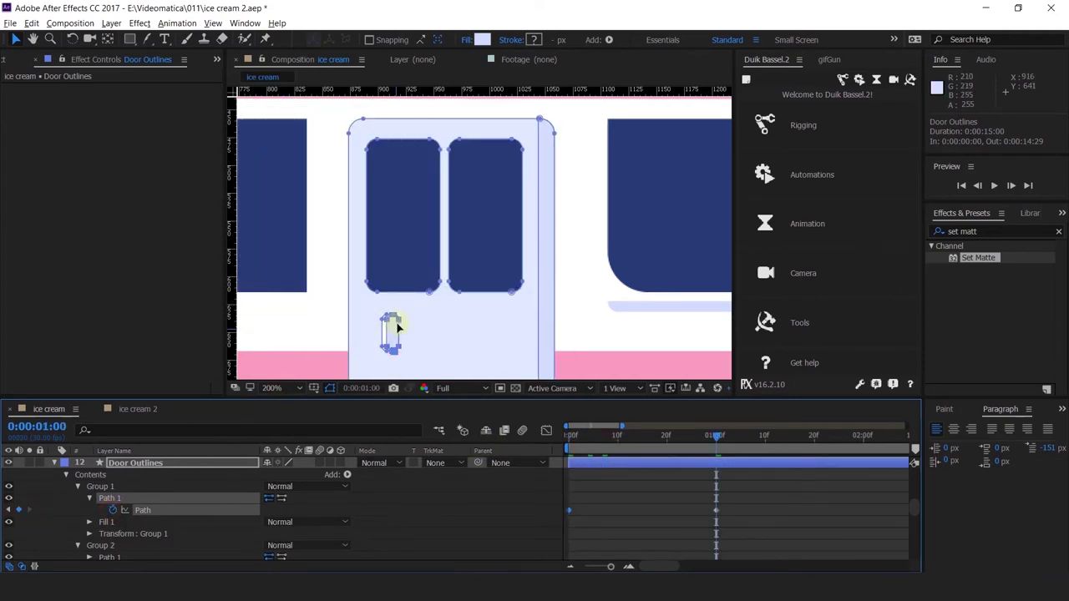
{"action": "left_click", "coordinate": [105, 545]}
{"action": "scroll", "coordinate": [109, 535], "scroll_direction": "down", "scroll_amount": 1}
{"action": "left_click", "coordinate": [109, 521]}
{"action": "left_click", "coordinate": [90, 522]}
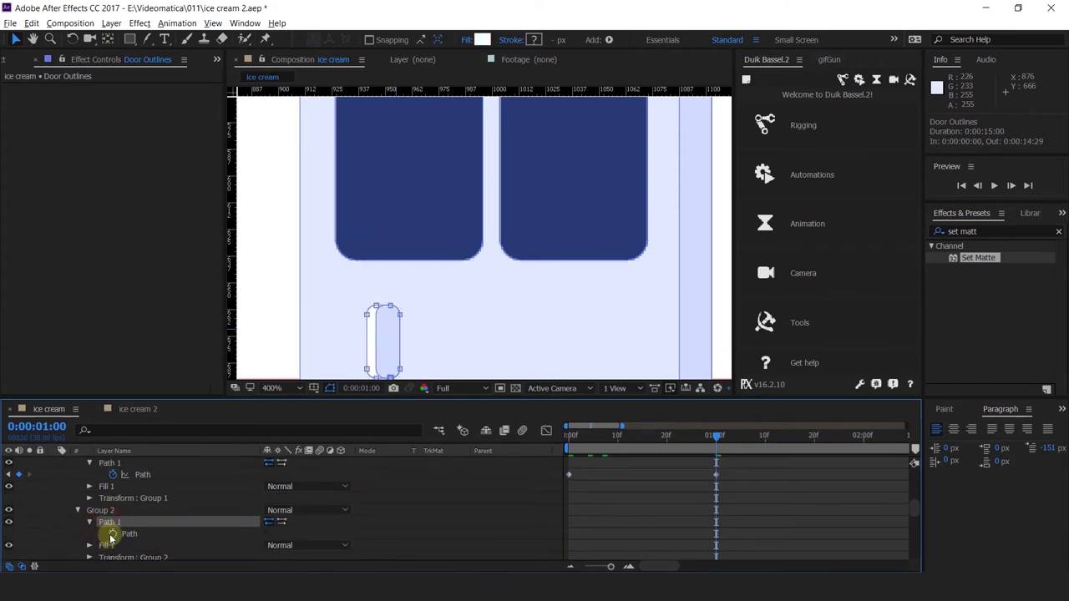
{"action": "left_click", "coordinate": [112, 534]}
{"action": "left_click", "coordinate": [567, 443]}
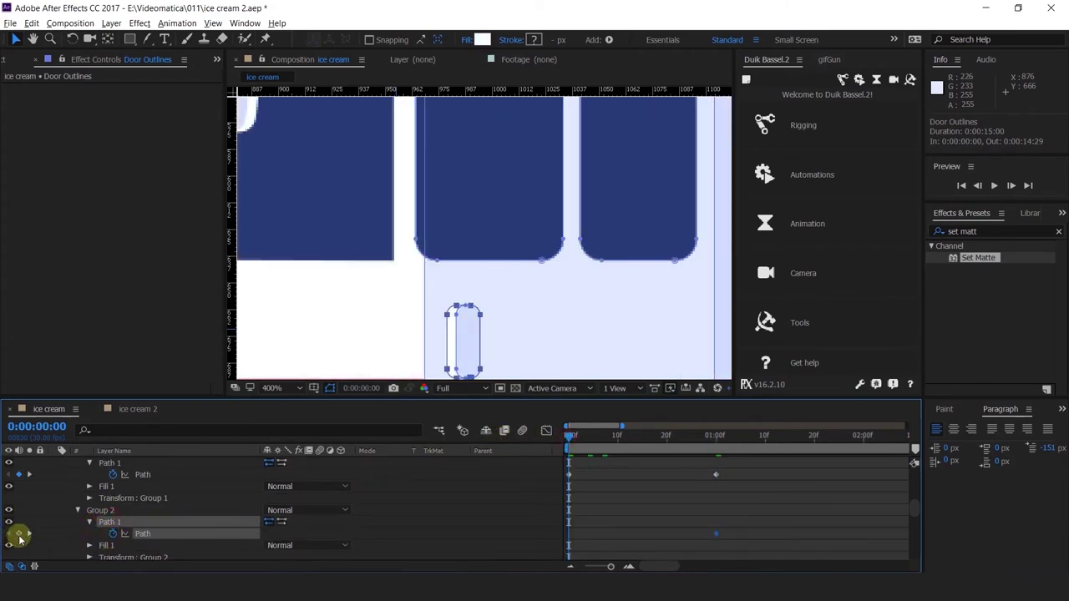
{"action": "left_click", "coordinate": [29, 535]}
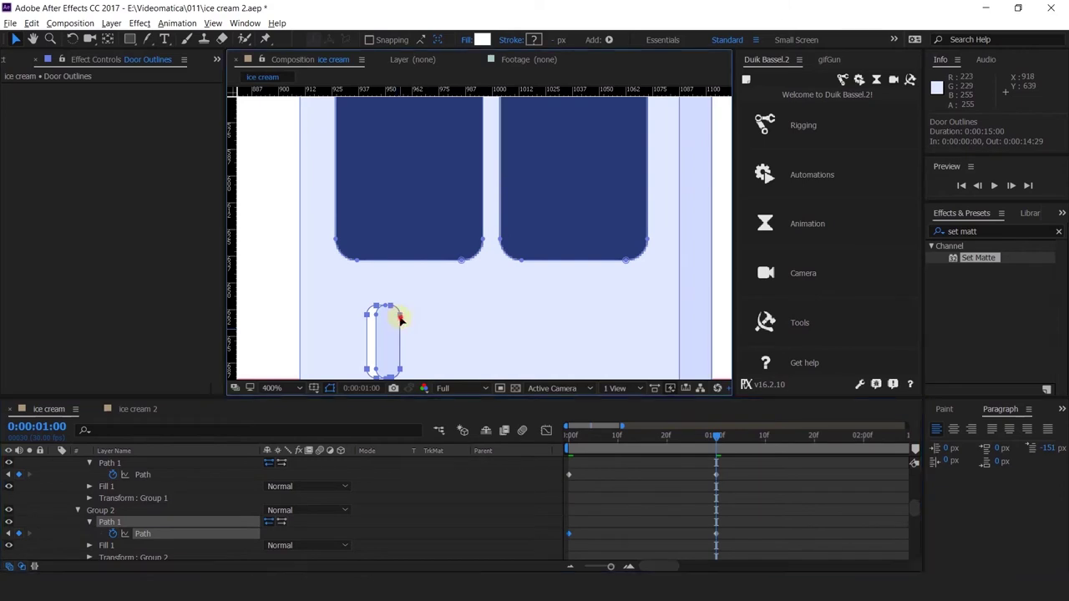
{"action": "left_click_drag", "start_coordinate": [395, 332], "coordinate": [375, 332]}
{"action": "key", "text": "ctrl+z"}
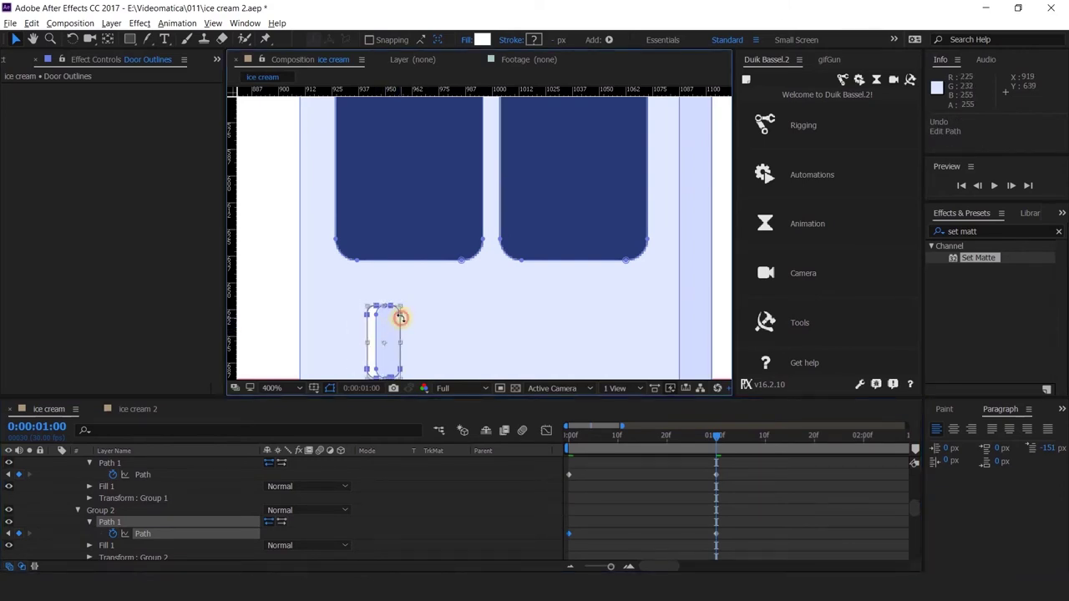
{"action": "left_click", "coordinate": [460, 496]}
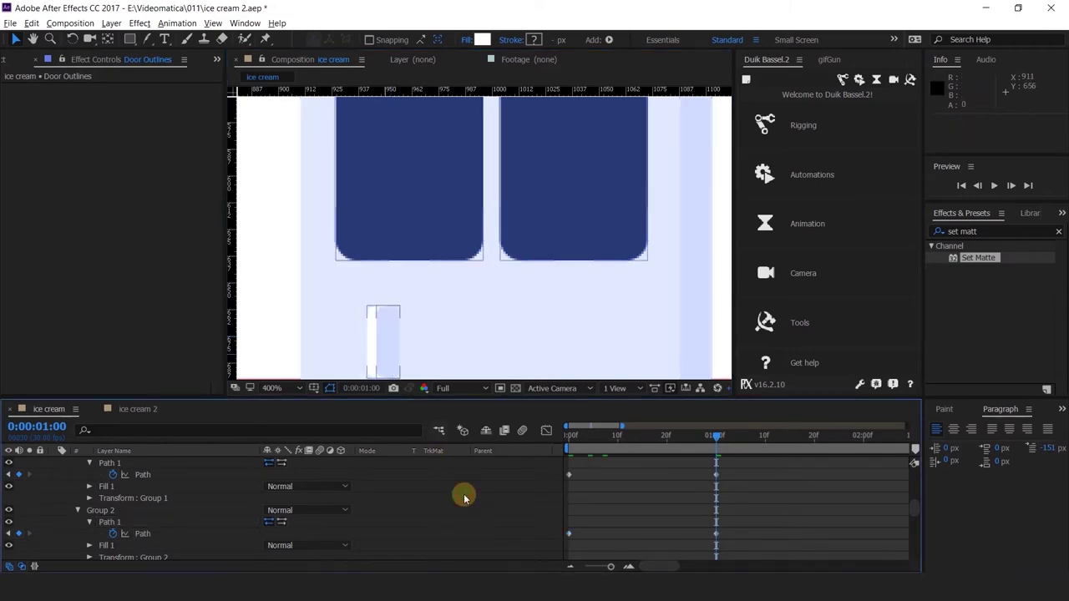
Mirror both handle paths horizontally at 0:00:01:00 so the lavender part sits in front of the white part.
{"action": "left_click", "coordinate": [133, 524]}
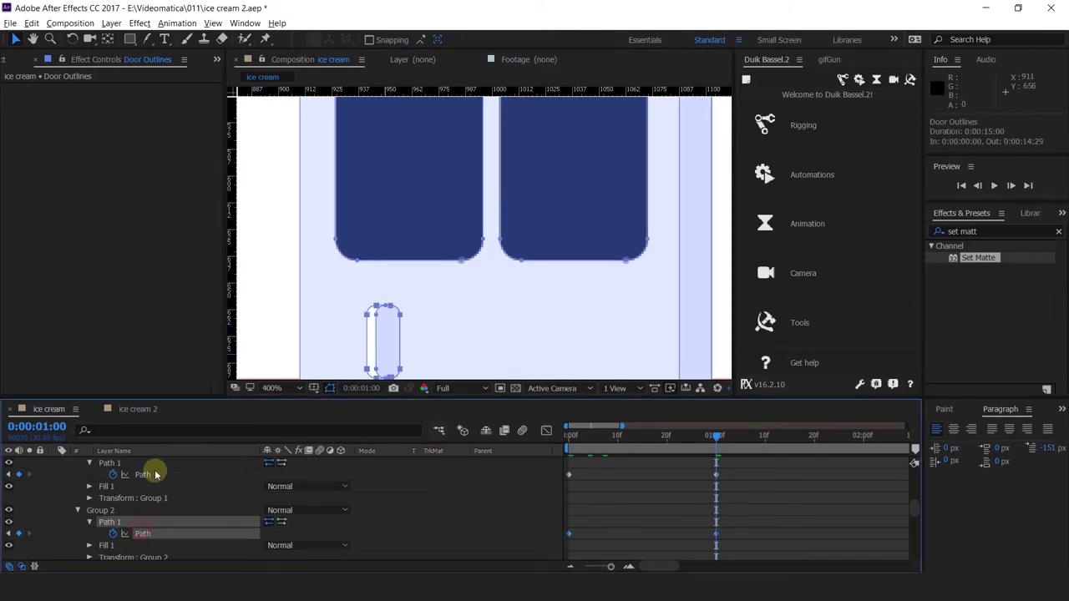
{"action": "left_click", "coordinate": [151, 475]}
{"action": "left_click_drag", "start_coordinate": [398, 317], "coordinate": [363, 332]}
{"action": "left_click", "coordinate": [465, 477]}
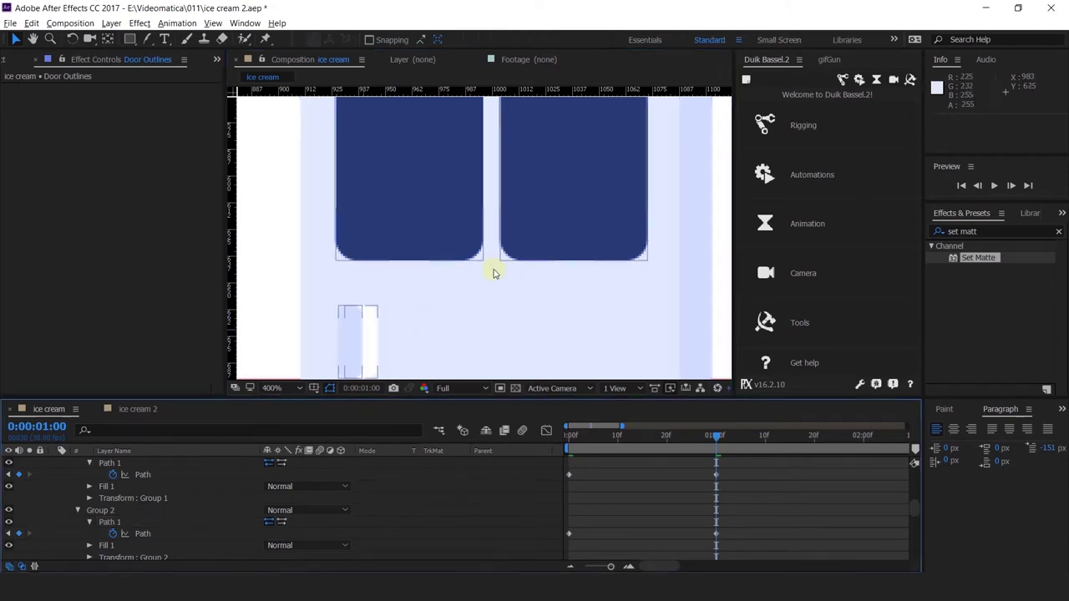
Preview the turn from 0:00:00:00, and shift the handle's Group 1 path about 1.8 px rearward at 0:00:01:00.
{"action": "scroll", "coordinate": [485, 274], "scroll_direction": "down", "scroll_amount": 4}
{"action": "left_click_drag", "start_coordinate": [589, 436], "coordinate": [499, 436]}
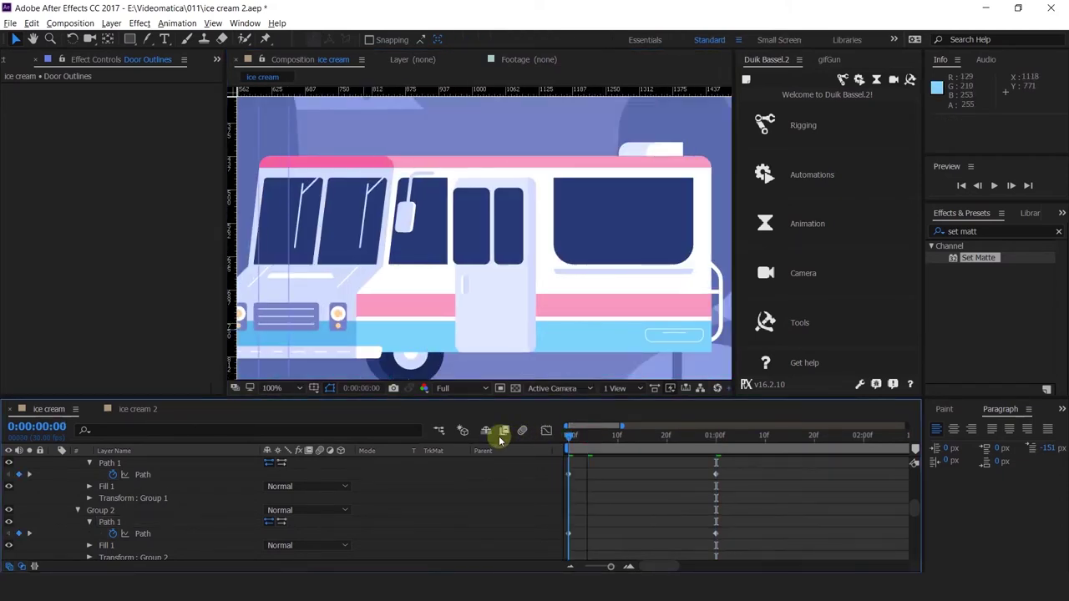
{"action": "key", "text": "space"}
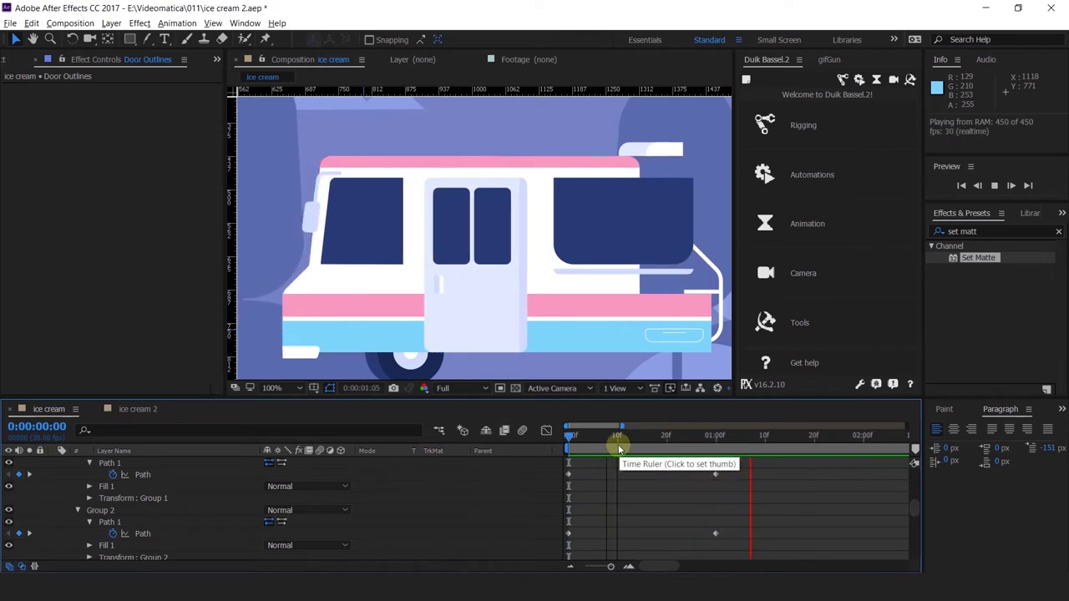
{"action": "key", "text": "space"}
{"action": "left_click_drag", "start_coordinate": [664, 440], "coordinate": [717, 452]}
{"action": "scroll", "coordinate": [453, 292], "scroll_direction": "up", "scroll_amount": 2}
{"action": "scroll", "coordinate": [453, 291], "scroll_direction": "up", "scroll_amount": 2}
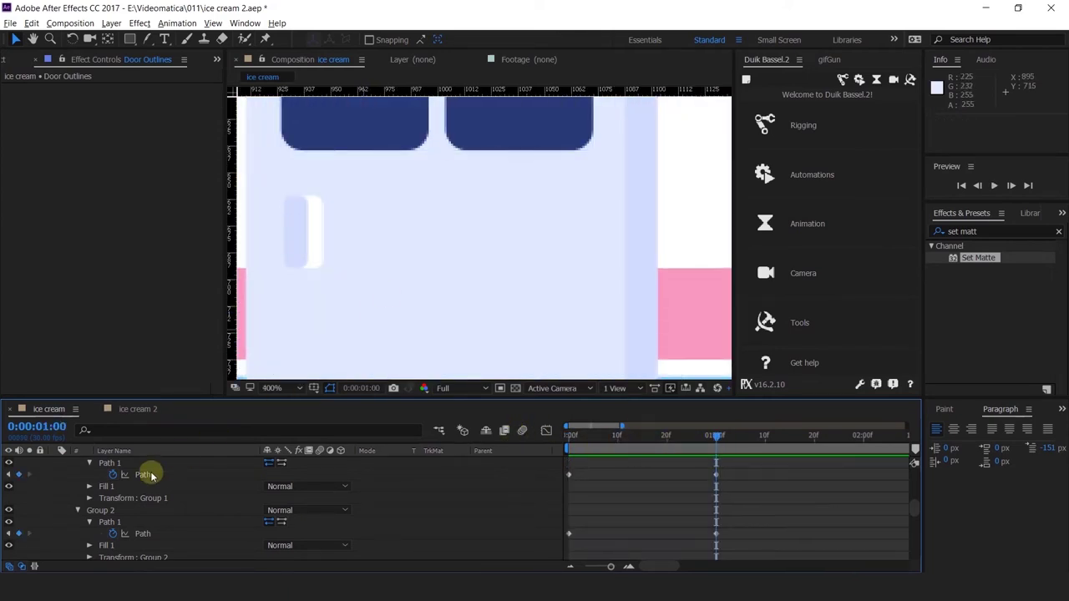
{"action": "left_click", "coordinate": [144, 474]}
{"action": "left_click_drag", "start_coordinate": [305, 209], "coordinate": [304, 233]}
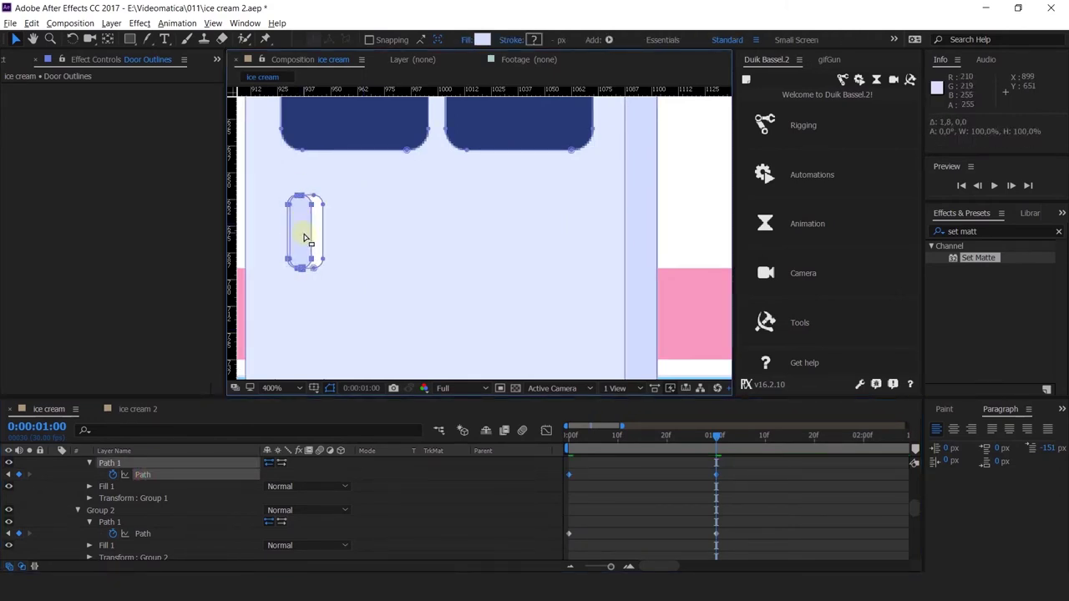
{"action": "left_click", "coordinate": [386, 458]}
Preview the turn again and move the Door Outlines layer 7 px toward the truck's front at 0:00:01:00.
{"action": "scroll", "coordinate": [453, 215], "scroll_direction": "down", "scroll_amount": 4}
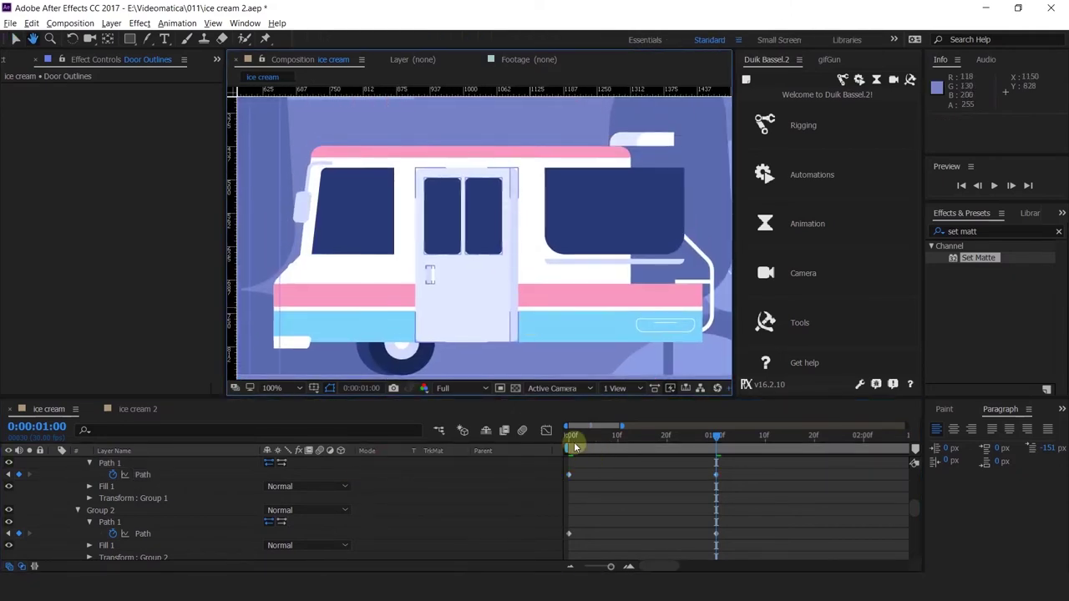
{"action": "left_click_drag", "start_coordinate": [575, 443], "coordinate": [518, 433]}
{"action": "key", "text": "space"}
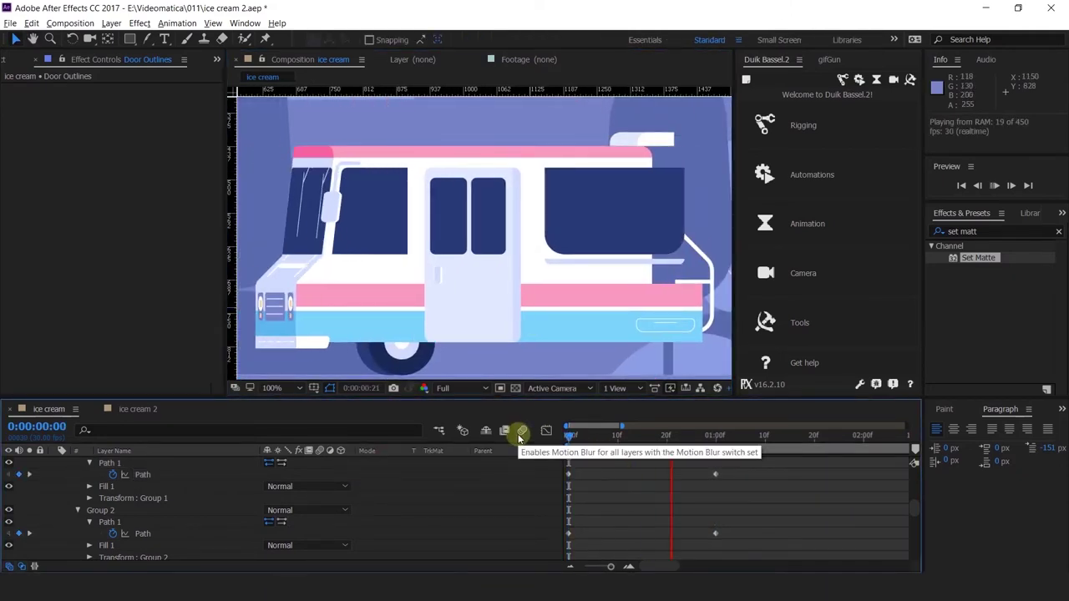
{"action": "left_click_drag", "start_coordinate": [593, 435], "coordinate": [460, 465]}
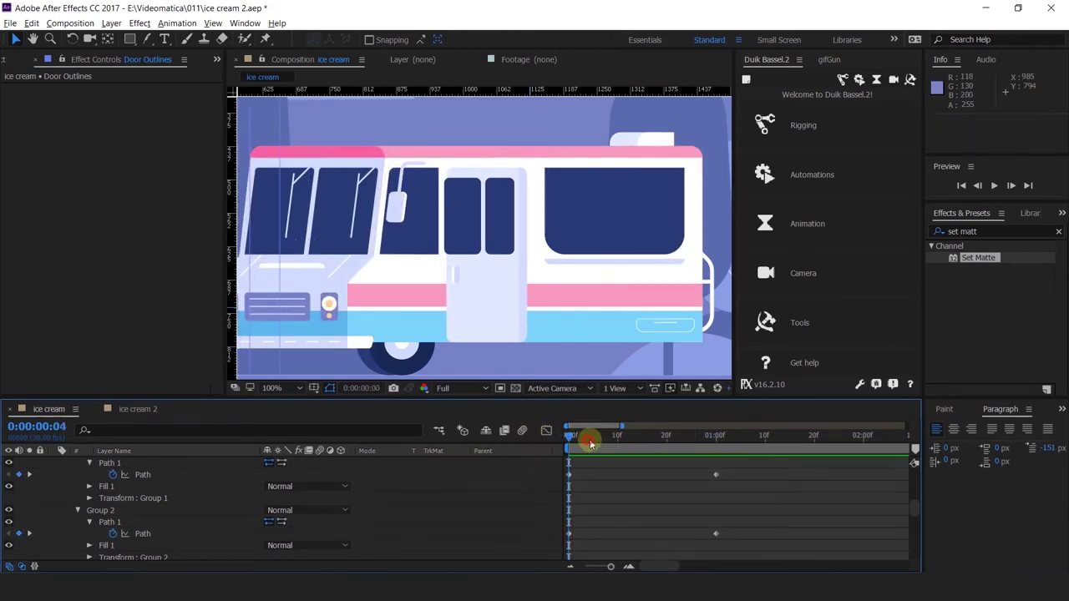
{"action": "left_click_drag", "start_coordinate": [591, 444], "coordinate": [716, 467]}
{"action": "left_click", "coordinate": [373, 221]}
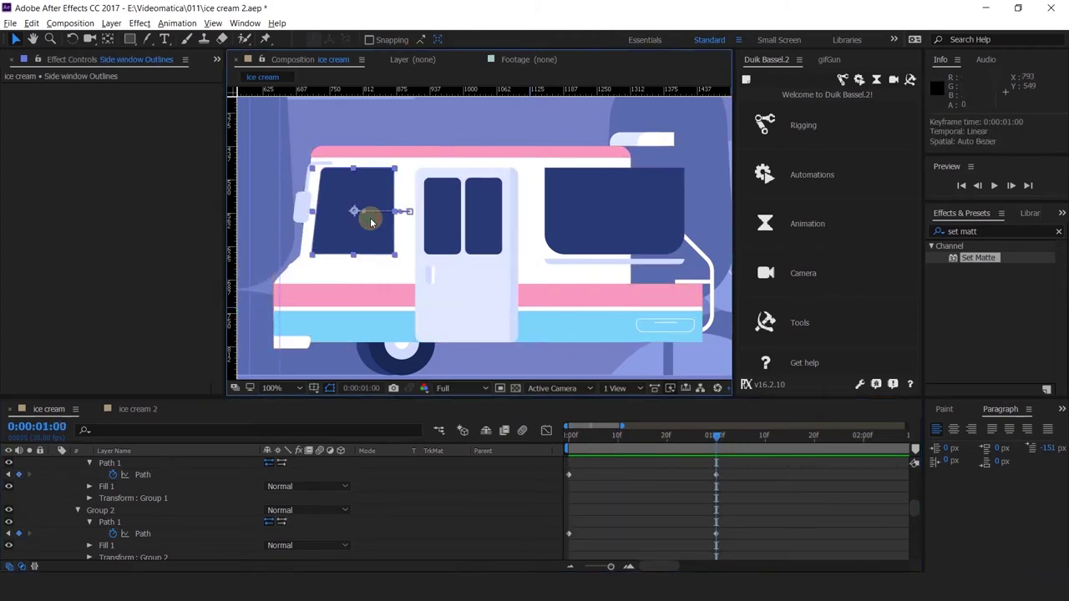
{"action": "scroll", "coordinate": [142, 521], "scroll_direction": "up", "scroll_amount": 3}
{"action": "left_click", "coordinate": [447, 294]}
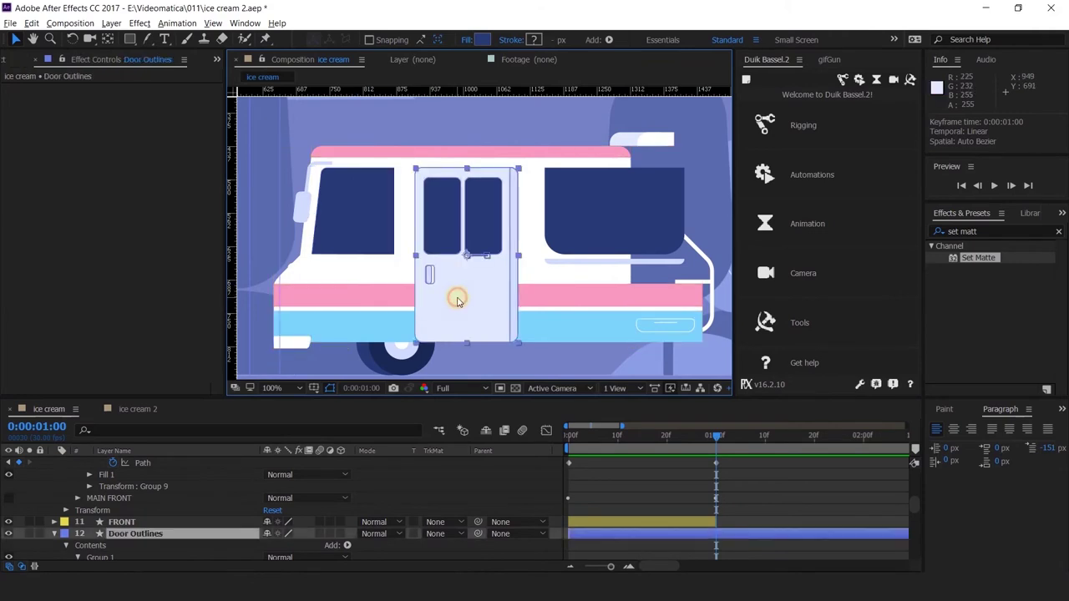
{"action": "left_click_drag", "start_coordinate": [463, 308], "coordinate": [453, 306]}
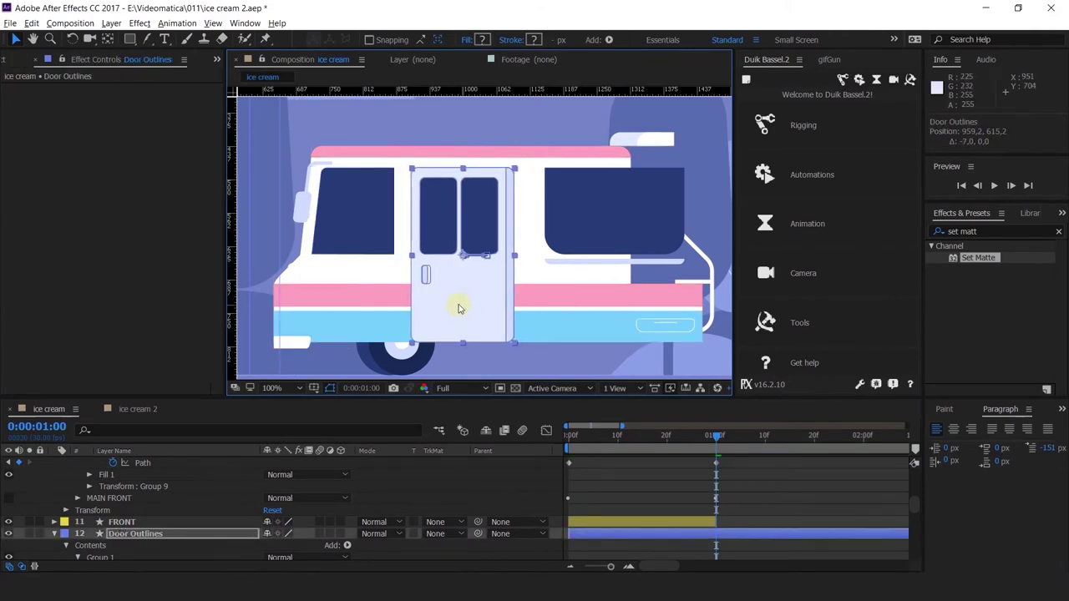
Widen the Side window Outlines path at 0:00:01:00 by nudging its two rear points toward the door.
{"action": "left_click", "coordinate": [376, 222]}
{"action": "scroll", "coordinate": [88, 522], "scroll_direction": "up", "scroll_amount": 3}
{"action": "scroll", "coordinate": [88, 532], "scroll_direction": "up", "scroll_amount": 10}
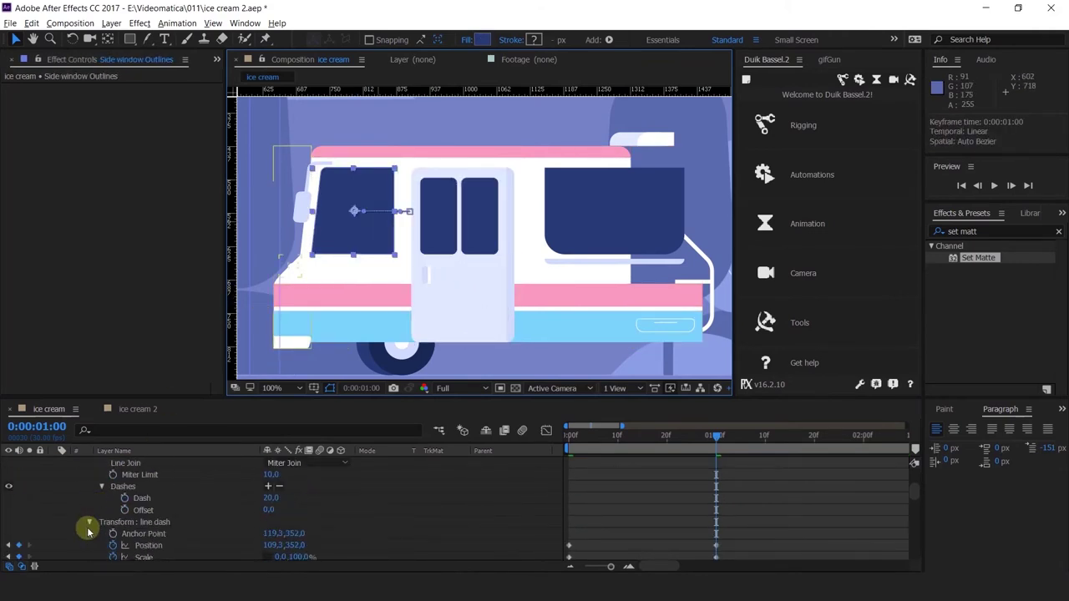
{"action": "scroll", "coordinate": [88, 532], "scroll_direction": "down", "scroll_amount": 12}
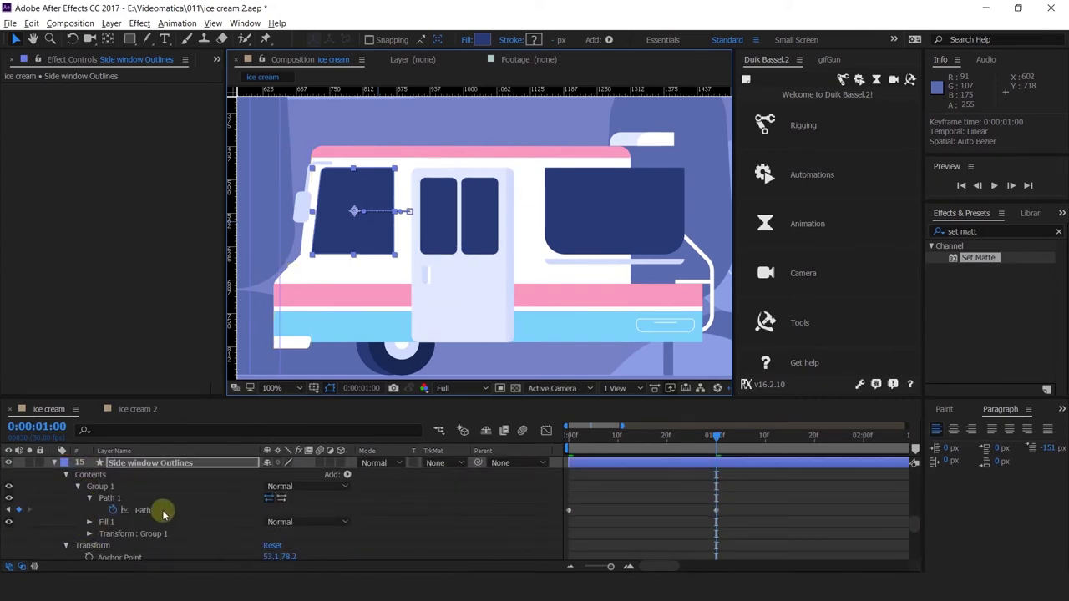
{"action": "left_click", "coordinate": [143, 509]}
{"action": "left_click_drag", "start_coordinate": [383, 161], "coordinate": [398, 259]}
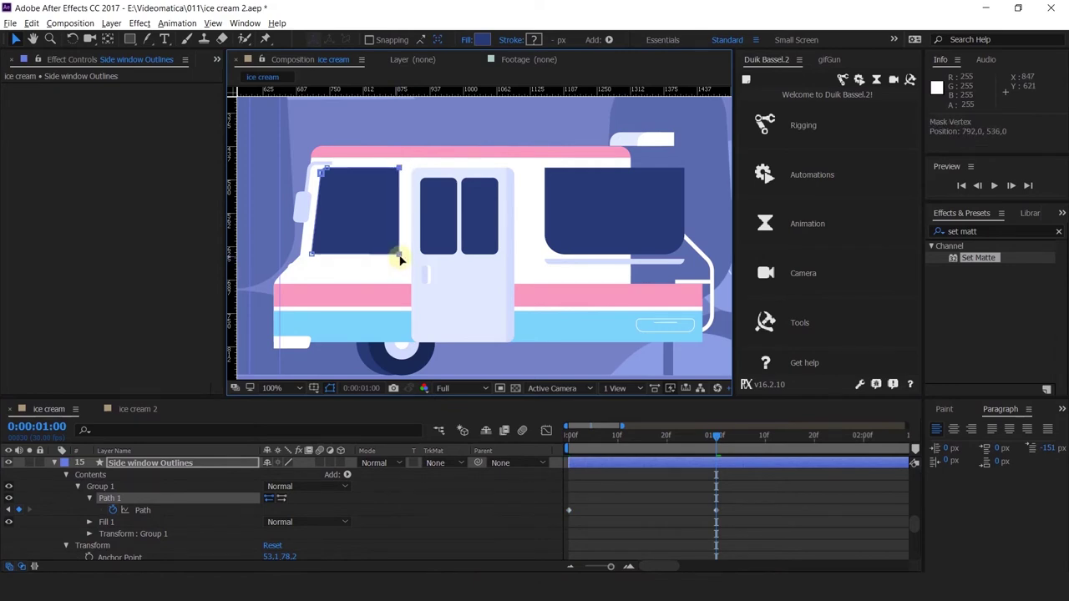
{"action": "mouse_move", "coordinate": [668, 435]}
{"action": "left_mouse_down"}
{"action": "mouse_move", "coordinate": [543, 437]}
{"action": "mouse_move", "coordinate": [652, 435]}
{"action": "left_mouse_up"}
{"action": "mouse_move", "coordinate": [714, 452]}
{"action": "left_mouse_down"}
{"action": "mouse_move", "coordinate": [739, 448]}
{"action": "mouse_move", "coordinate": [716, 442]}
{"action": "left_mouse_up"}
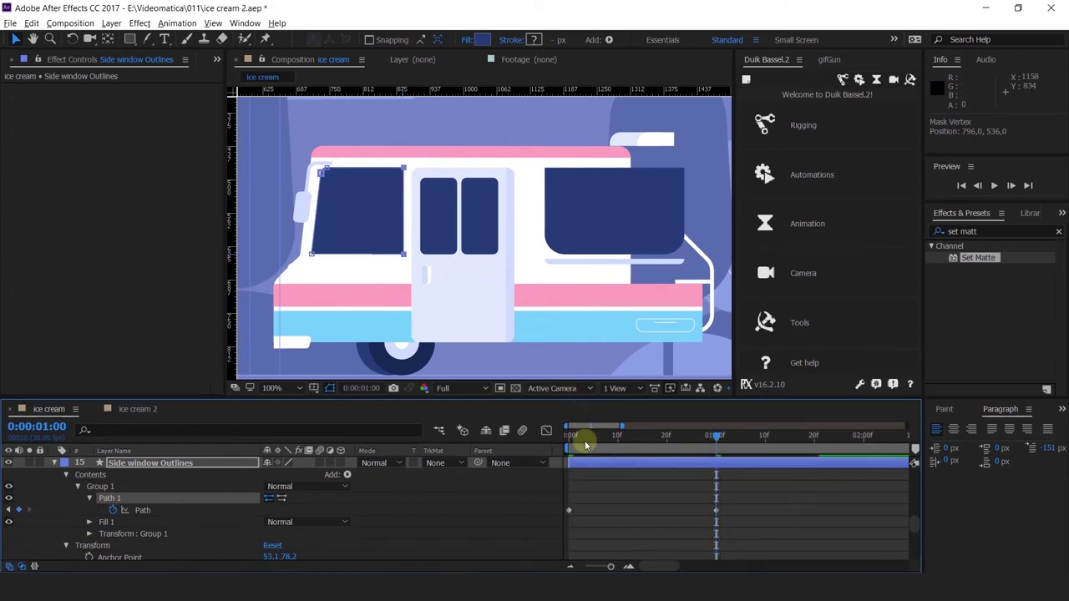
Play back the turn and scrub between 0:00:00:00 and 0:00:01:02 to check the side window and door.
{"action": "left_click_drag", "start_coordinate": [585, 440], "coordinate": [512, 481]}
{"action": "key", "text": "space"}
{"action": "key", "text": "space"}
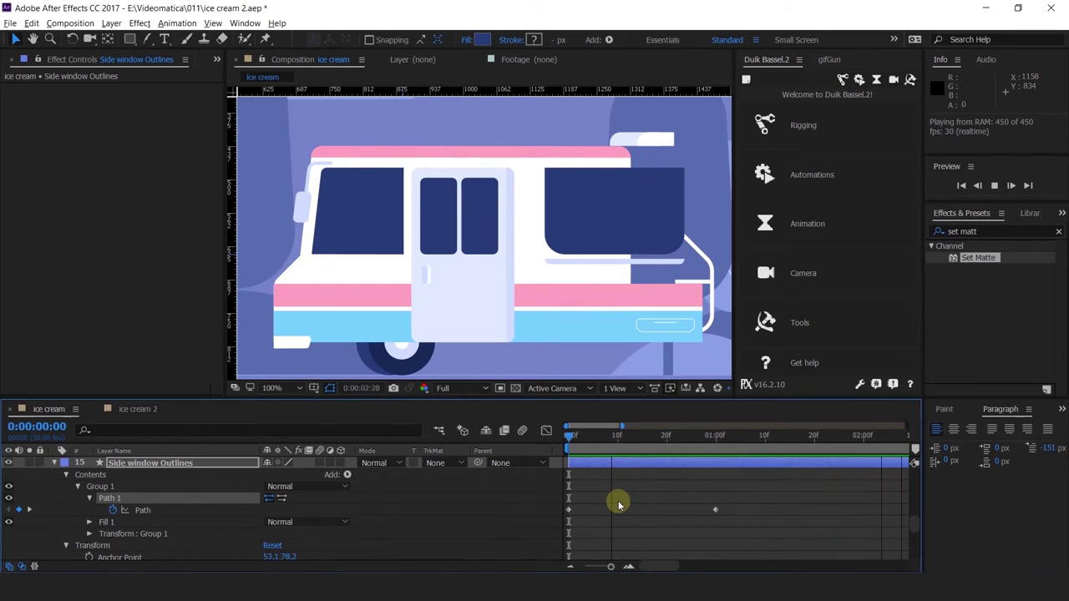
{"action": "left_click_drag", "start_coordinate": [611, 446], "coordinate": [728, 455]}
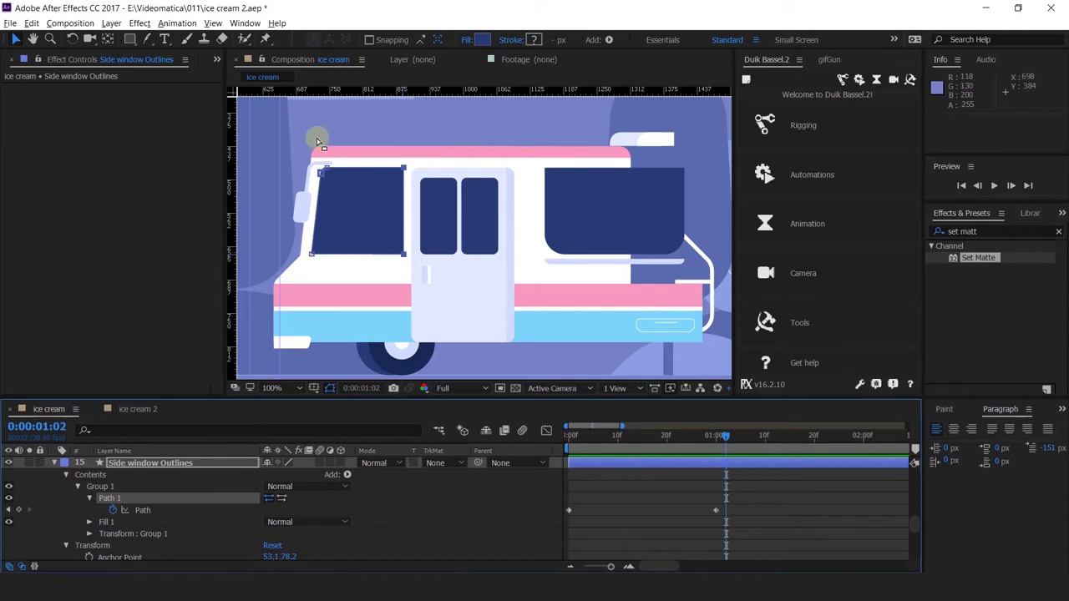
{"action": "left_click_drag", "start_coordinate": [601, 449], "coordinate": [509, 455]}
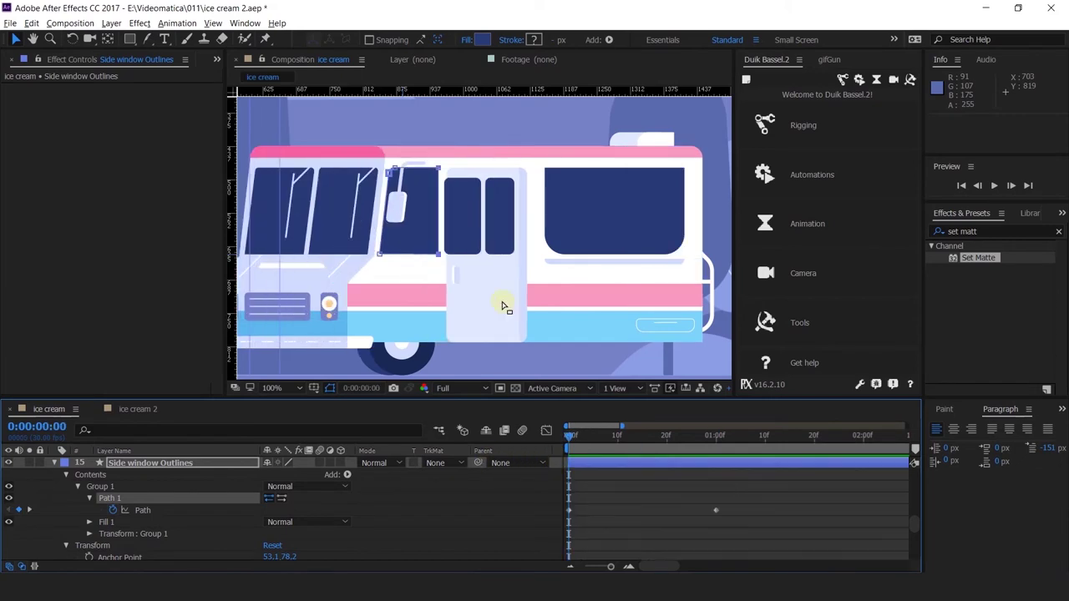
Return to Door Outlines at 0:00:00:00 and select the front door window's path for adjustment.
{"action": "left_click", "coordinate": [453, 242]}
{"action": "scroll", "coordinate": [145, 509], "scroll_direction": "down", "scroll_amount": 2}
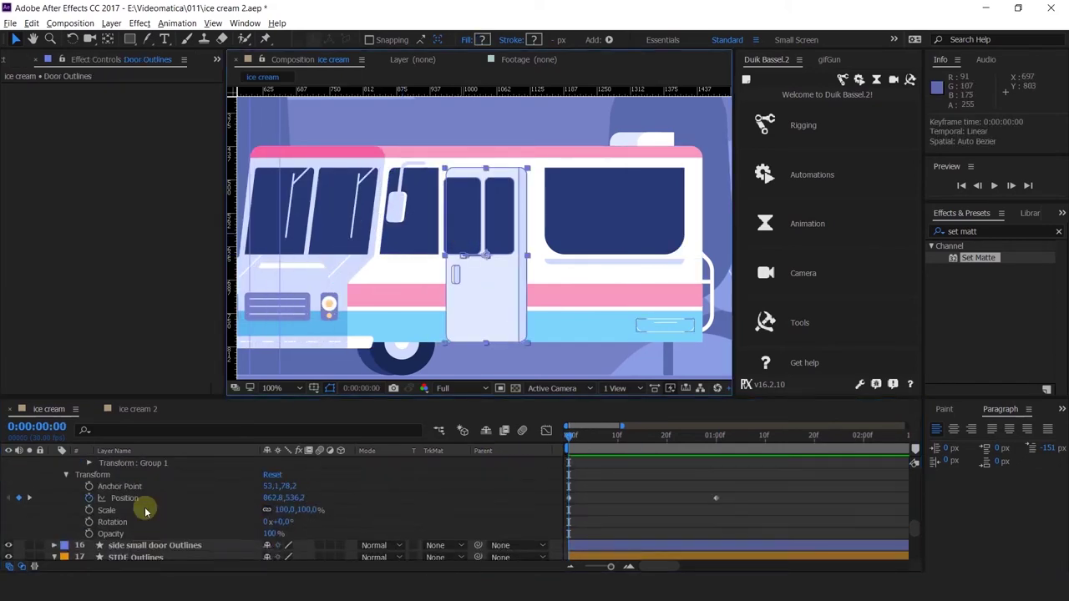
{"action": "scroll", "coordinate": [146, 510], "scroll_direction": "up", "scroll_amount": 3}
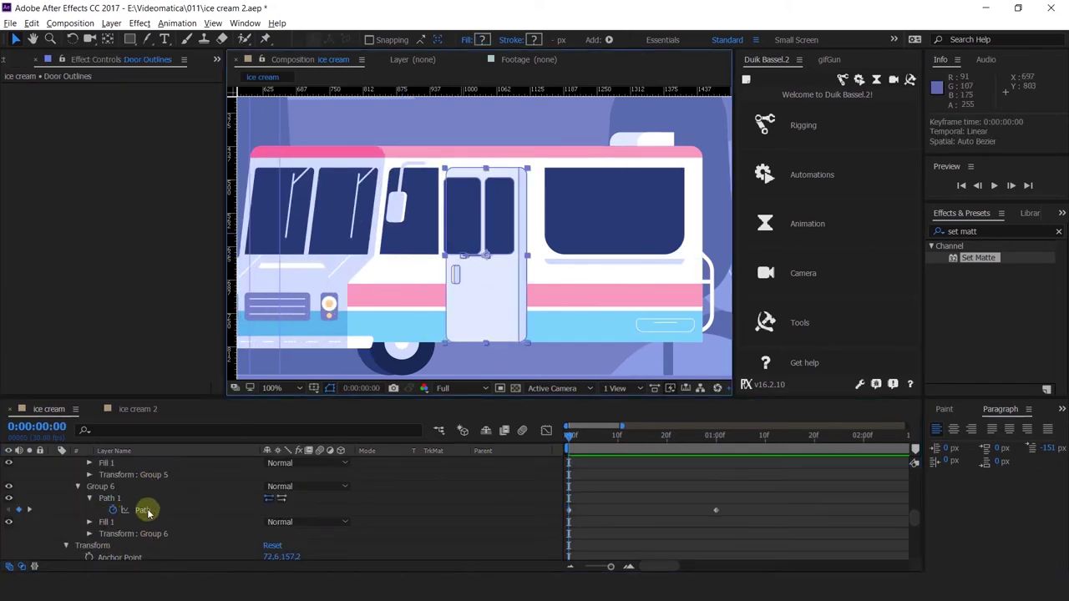
{"action": "scroll", "coordinate": [145, 509], "scroll_direction": "up", "scroll_amount": 2}
{"action": "left_click", "coordinate": [157, 507]}
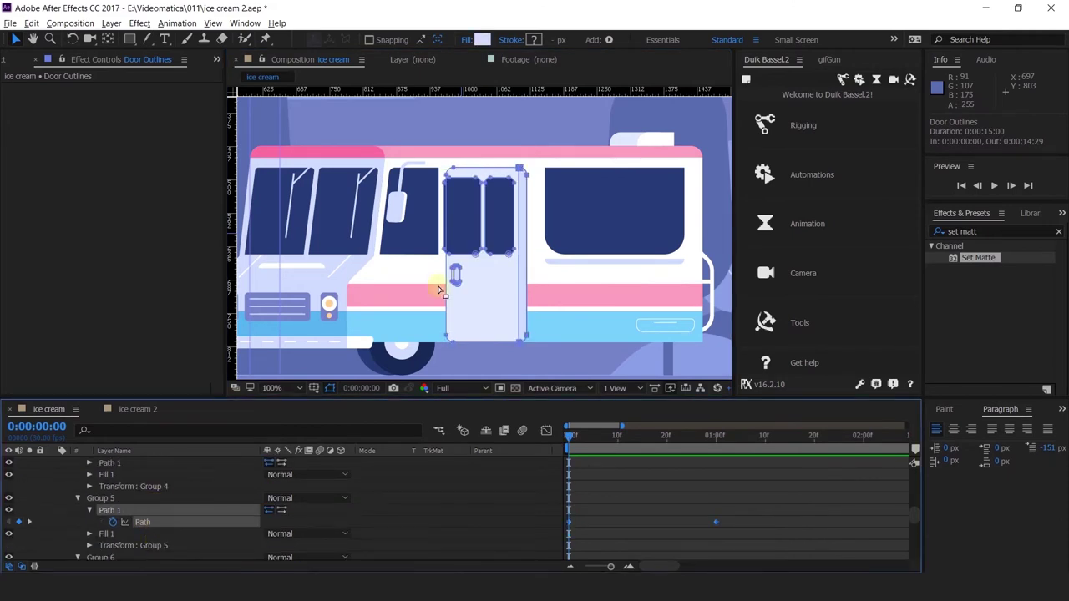
{"action": "scroll", "coordinate": [439, 288], "scroll_direction": "up", "scroll_amount": 2}
{"action": "left_click", "coordinate": [427, 170]}
{"action": "scroll", "coordinate": [162, 508], "scroll_direction": "up", "scroll_amount": 3}
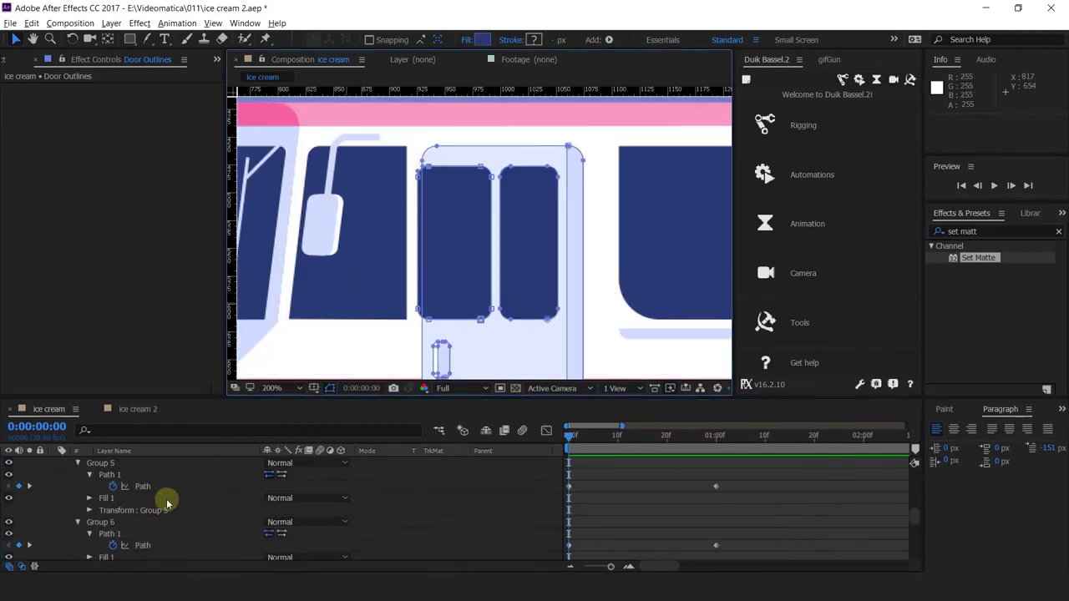
Enable path keyframing for Group 4 of Door Outlines at 0 s and add a matching path keyframe at 1 s.
{"action": "left_click", "coordinate": [88, 498]}
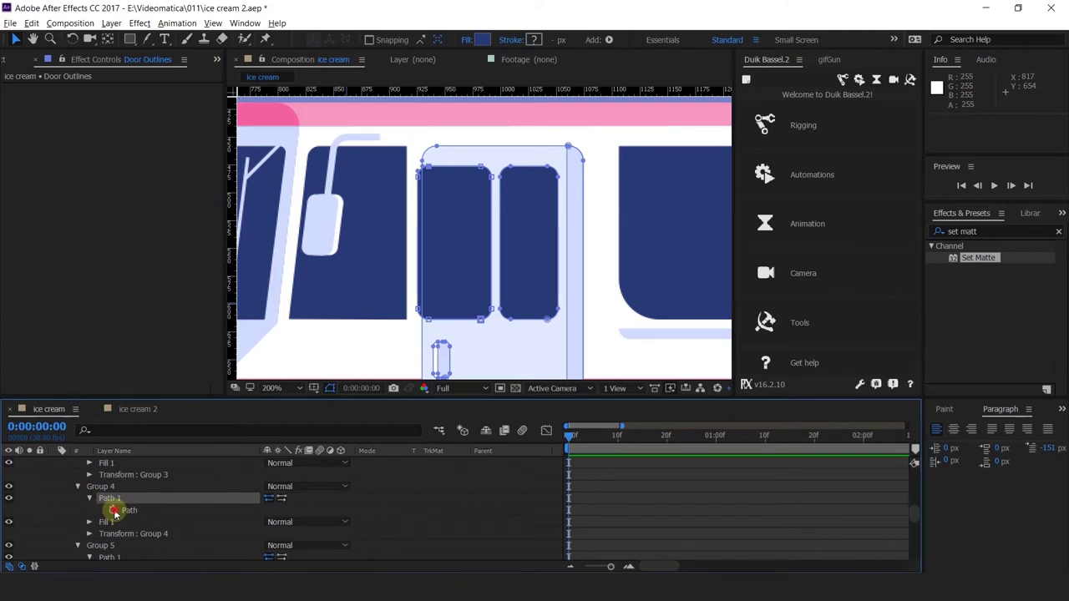
{"action": "left_click", "coordinate": [113, 510]}
{"action": "left_click", "coordinate": [716, 437]}
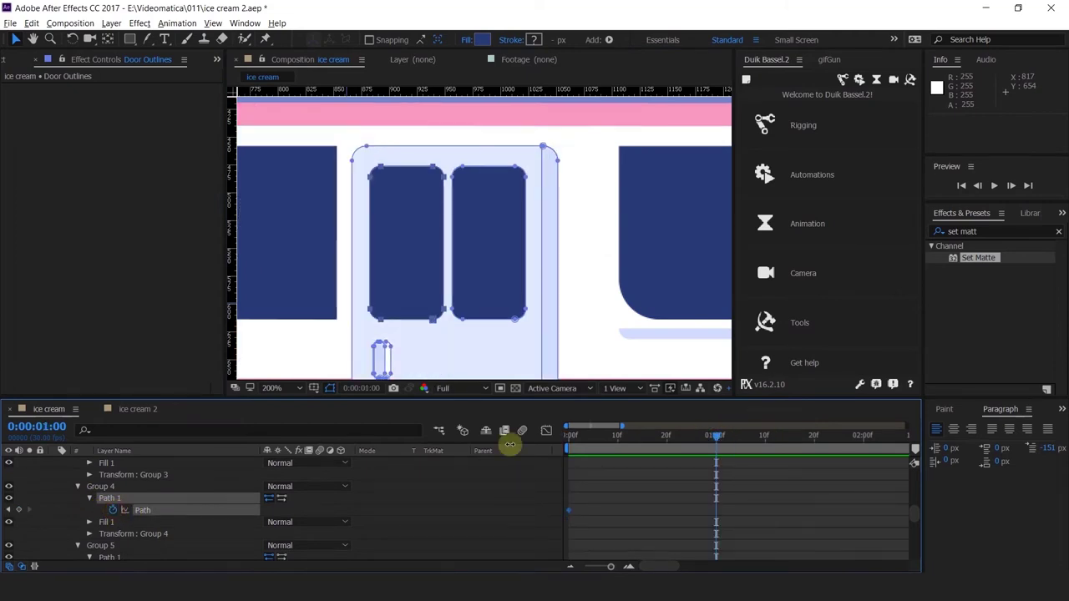
{"action": "left_click", "coordinate": [19, 510]}
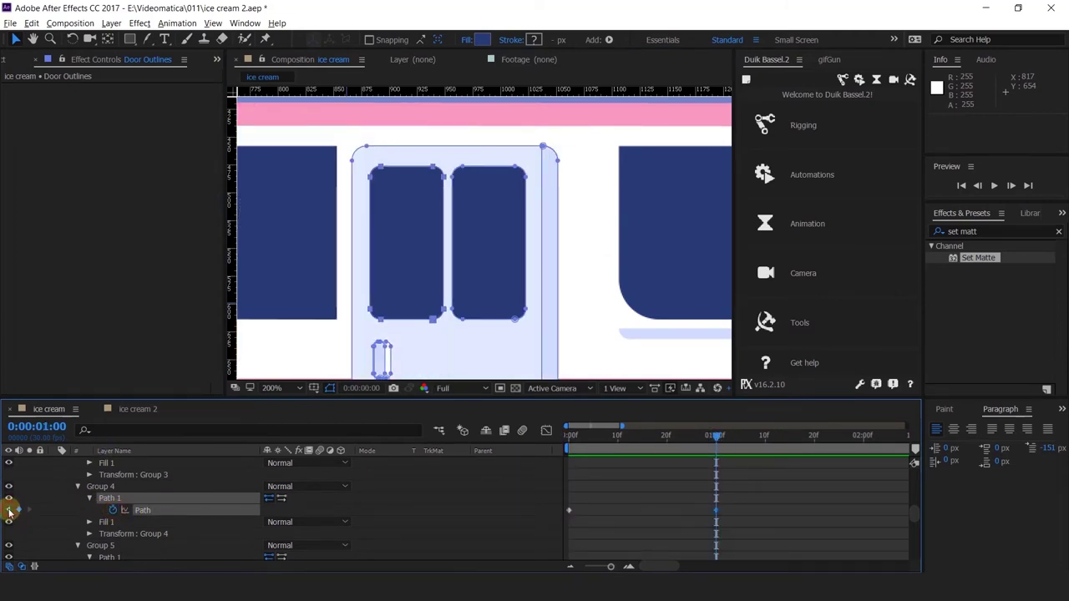
At the 0 s keyframe, move the left-hand corner points of the door's left window inward to fit inside the door.
{"action": "left_click", "coordinate": [10, 511]}
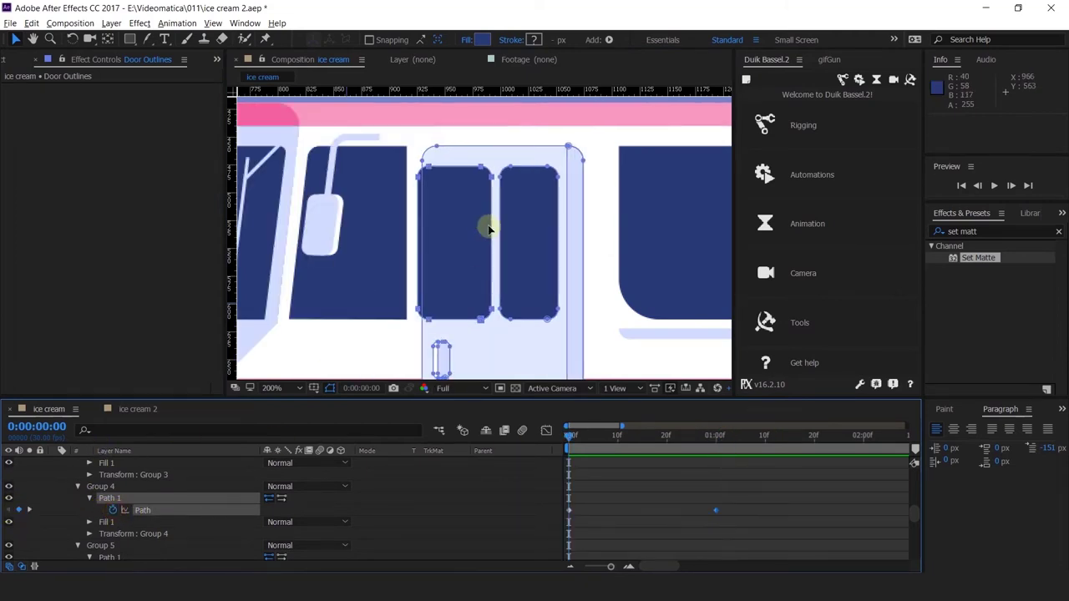
{"action": "left_click", "coordinate": [430, 170]}
{"action": "mouse_move", "coordinate": [426, 175]}
{"action": "left_mouse_down"}
{"action": "mouse_move", "coordinate": [413, 172]}
{"action": "mouse_move", "coordinate": [424, 191]}
{"action": "left_mouse_up"}
{"action": "key", "text": "ctrl+z"}
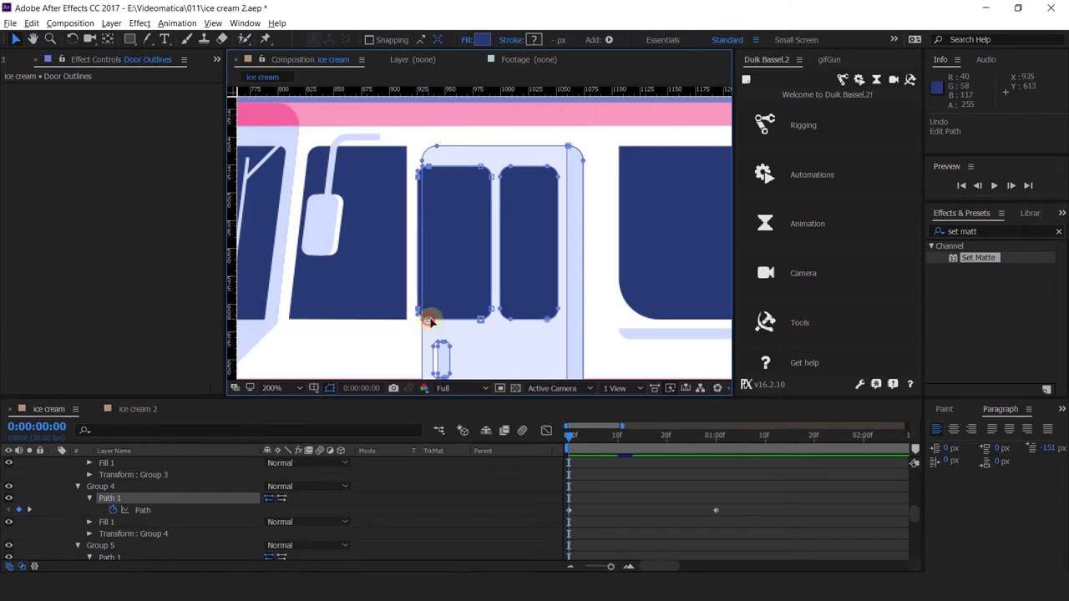
{"action": "left_click_drag", "start_coordinate": [430, 319], "coordinate": [444, 326]}
{"action": "key", "text": "ctrl+z"}
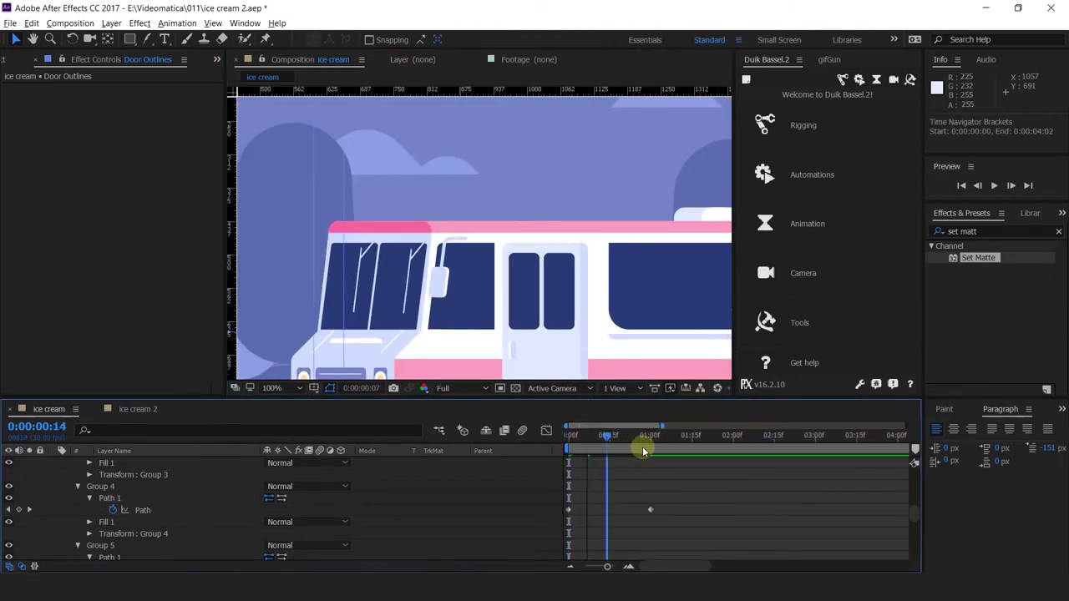
Preview the van's turning animation between 0 and 1 s, checking the door windows and the rear side of the body.
{"action": "left_click_drag", "start_coordinate": [642, 446], "coordinate": [531, 464]}
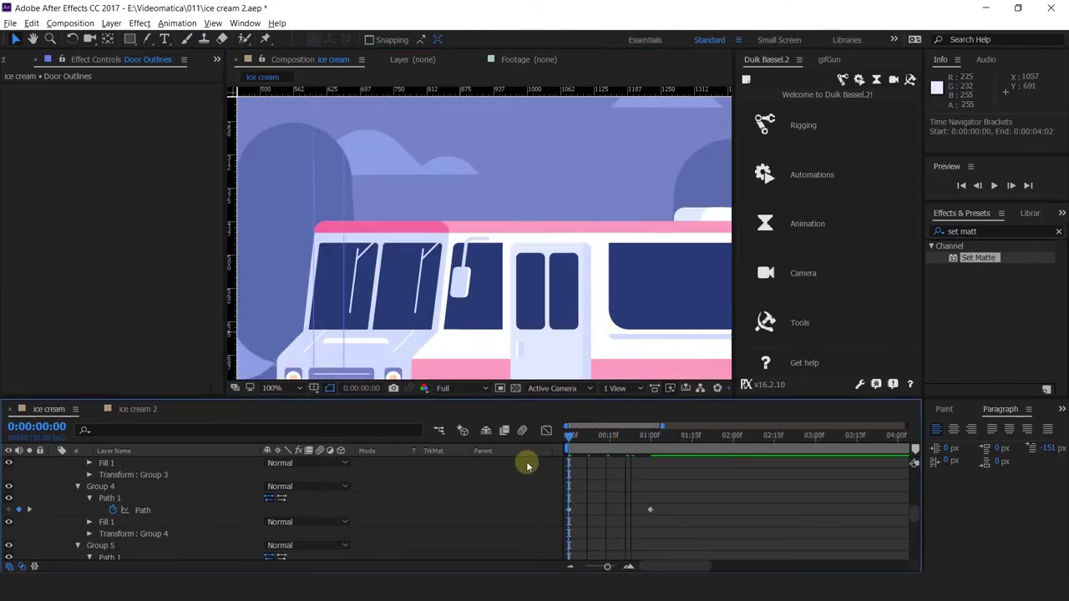
{"action": "key", "text": "space"}
{"action": "left_click_drag", "start_coordinate": [601, 298], "coordinate": [598, 192]}
{"action": "left_click_drag", "start_coordinate": [590, 259], "coordinate": [450, 308]}
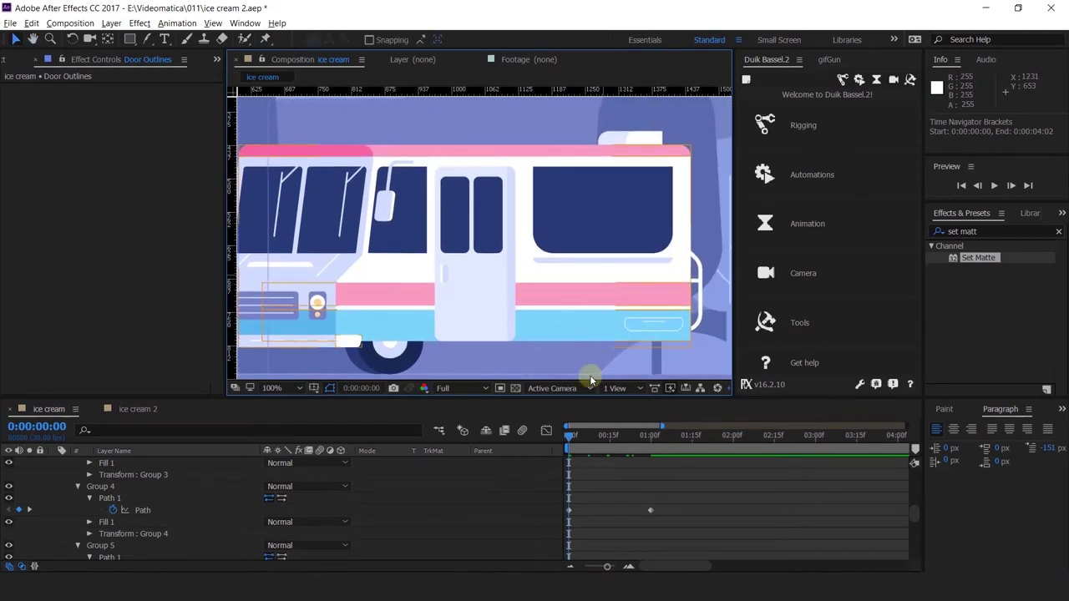
{"action": "left_click_drag", "start_coordinate": [583, 438], "coordinate": [525, 477]}
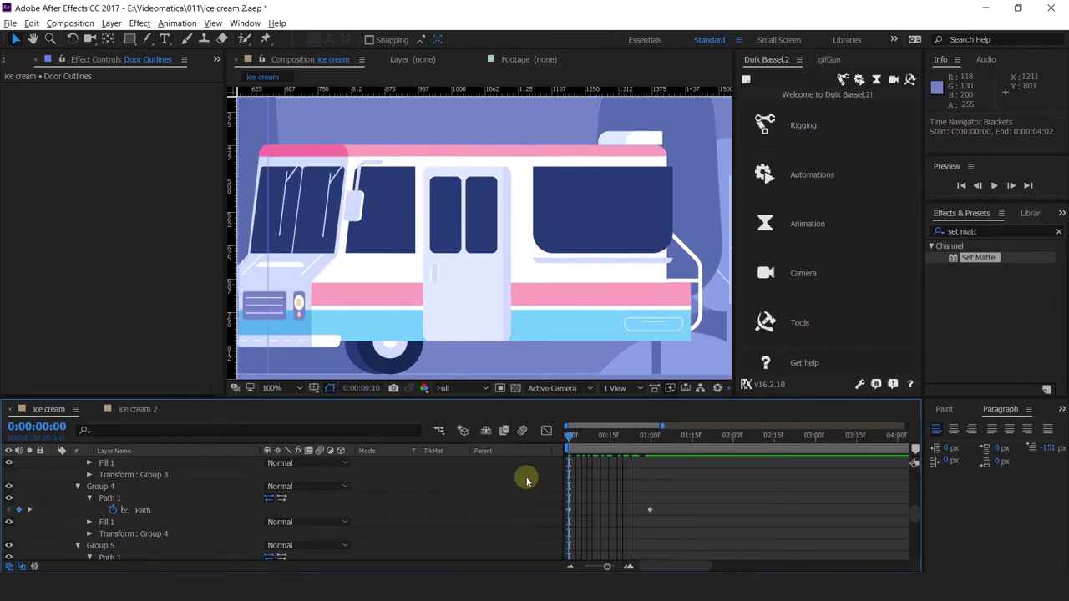
{"action": "scroll", "coordinate": [518, 270], "scroll_direction": "down", "scroll_amount": 4}
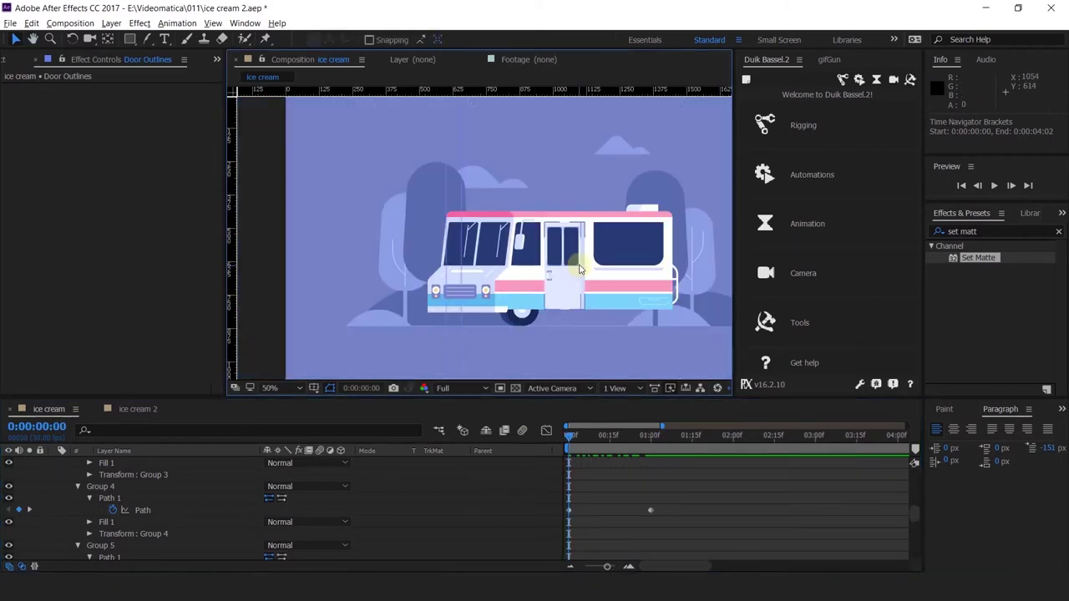
{"action": "key", "text": "space"}
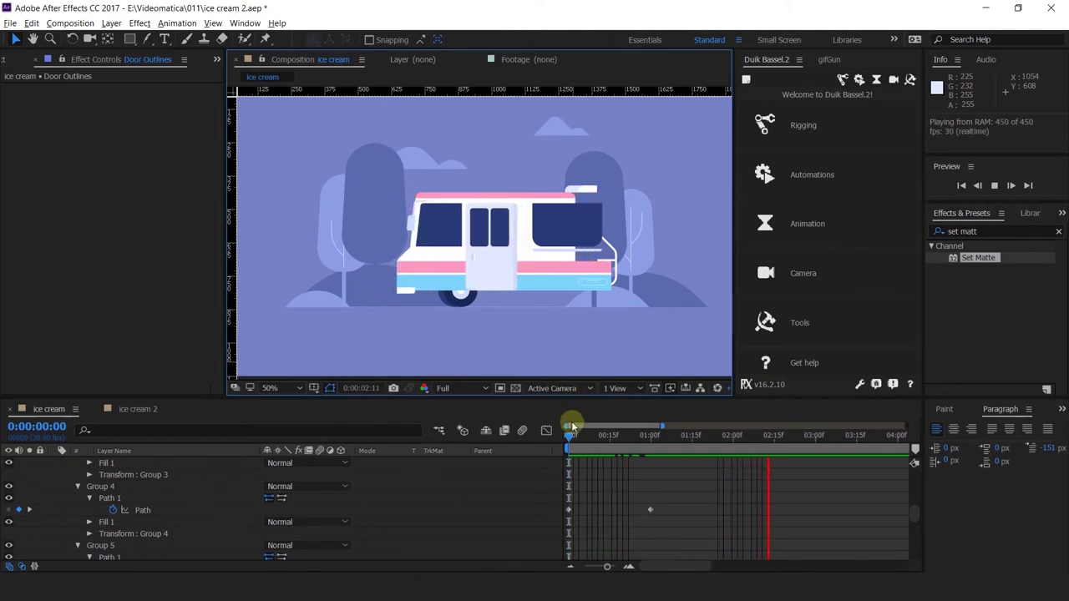
{"action": "left_click_drag", "start_coordinate": [573, 435], "coordinate": [647, 456]}
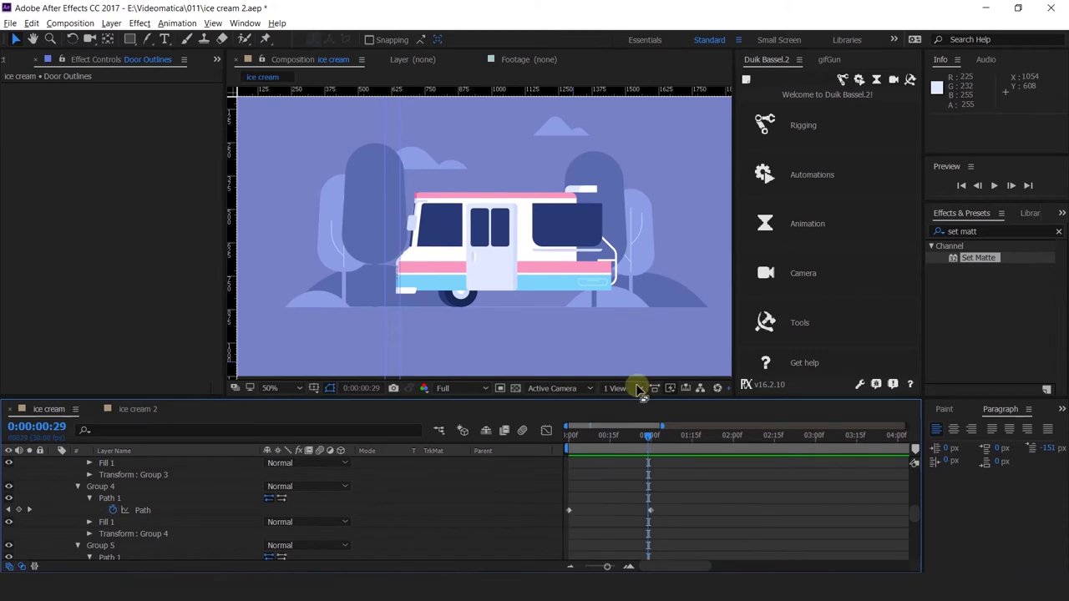
Inspect the FRONT layer and the groups and Group 3 path of SIDE Outlines for the points forming the van's rear edge.
{"action": "left_click", "coordinate": [549, 192]}
{"action": "scroll", "coordinate": [201, 498], "scroll_direction": "up", "scroll_amount": 5}
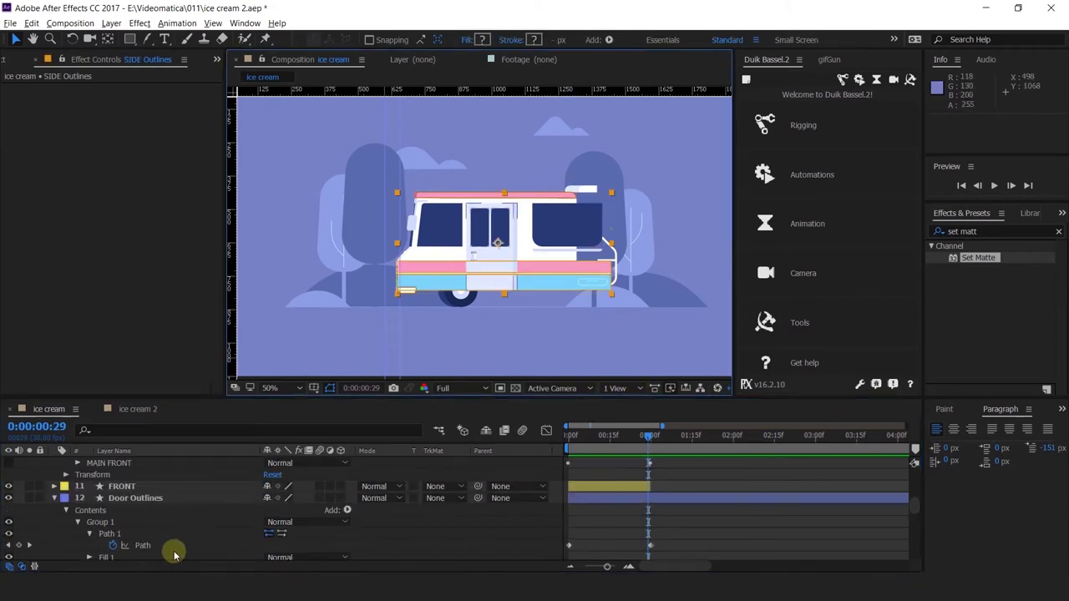
{"action": "left_click", "coordinate": [138, 488]}
{"action": "scroll", "coordinate": [142, 505], "scroll_direction": "down", "scroll_amount": 10}
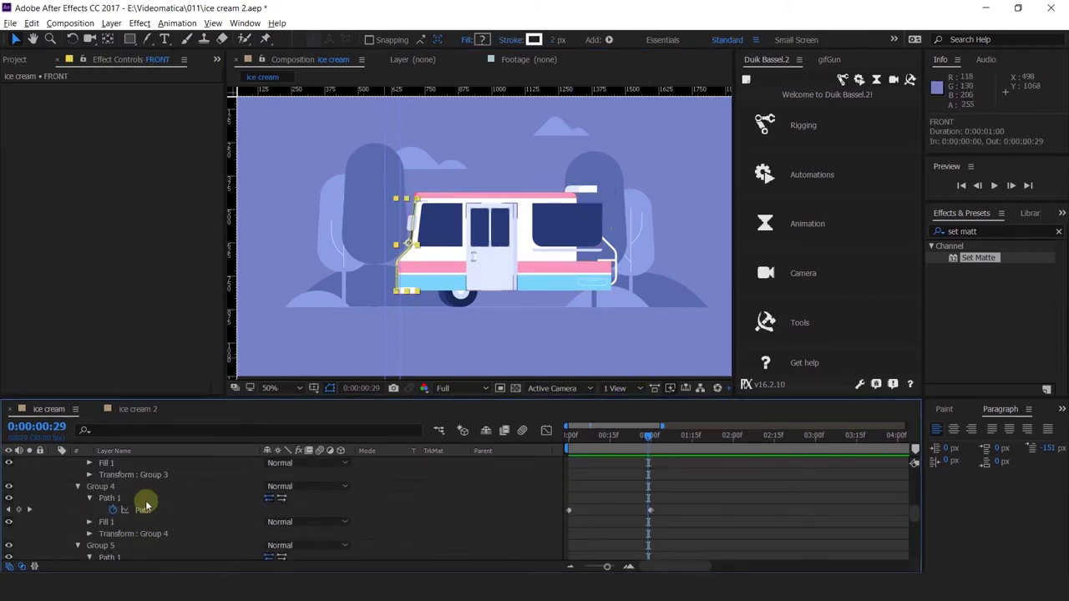
{"action": "scroll", "coordinate": [138, 513], "scroll_direction": "down", "scroll_amount": 5}
{"action": "scroll", "coordinate": [138, 514], "scroll_direction": "up", "scroll_amount": 3}
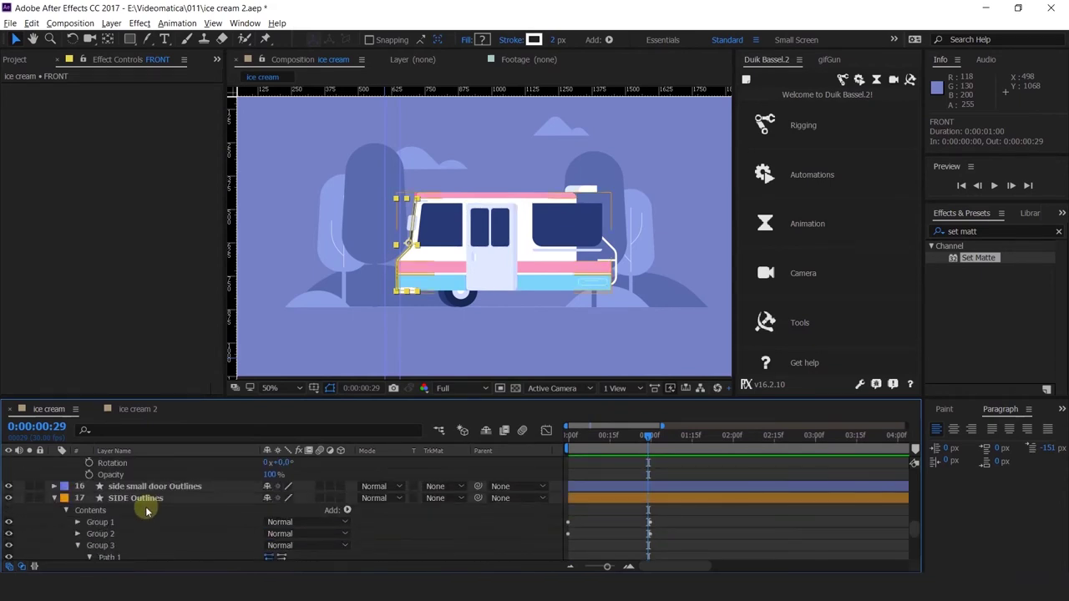
{"action": "left_click", "coordinate": [155, 500]}
{"action": "left_click", "coordinate": [111, 523]}
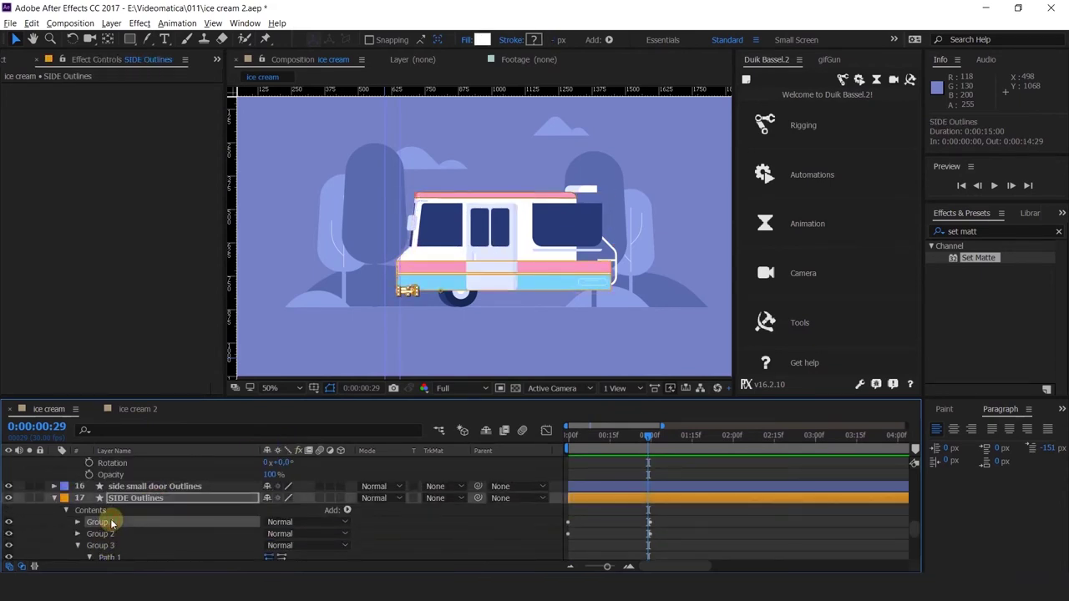
{"action": "scroll", "coordinate": [111, 523], "scroll_direction": "down", "scroll_amount": 3}
{"action": "left_click", "coordinate": [134, 498]}
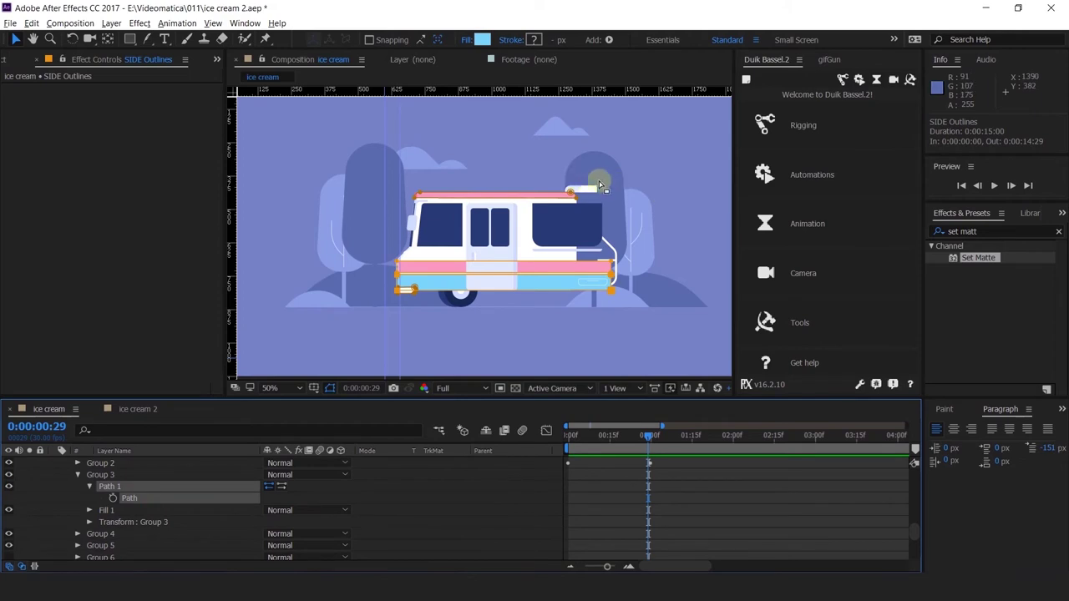
{"action": "left_click", "coordinate": [574, 198]}
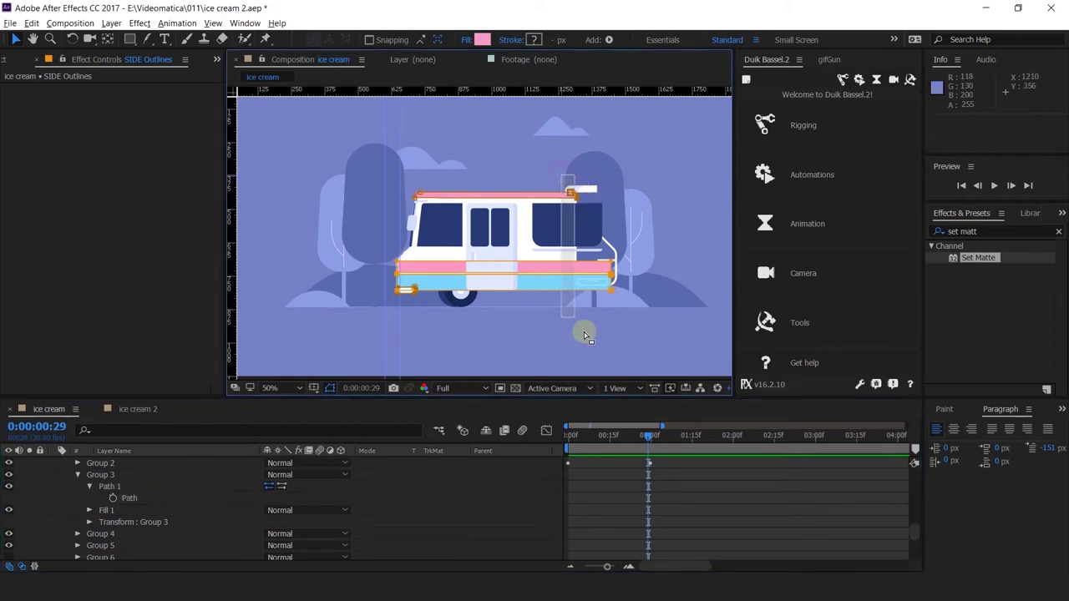
{"action": "left_click", "coordinate": [455, 486]}
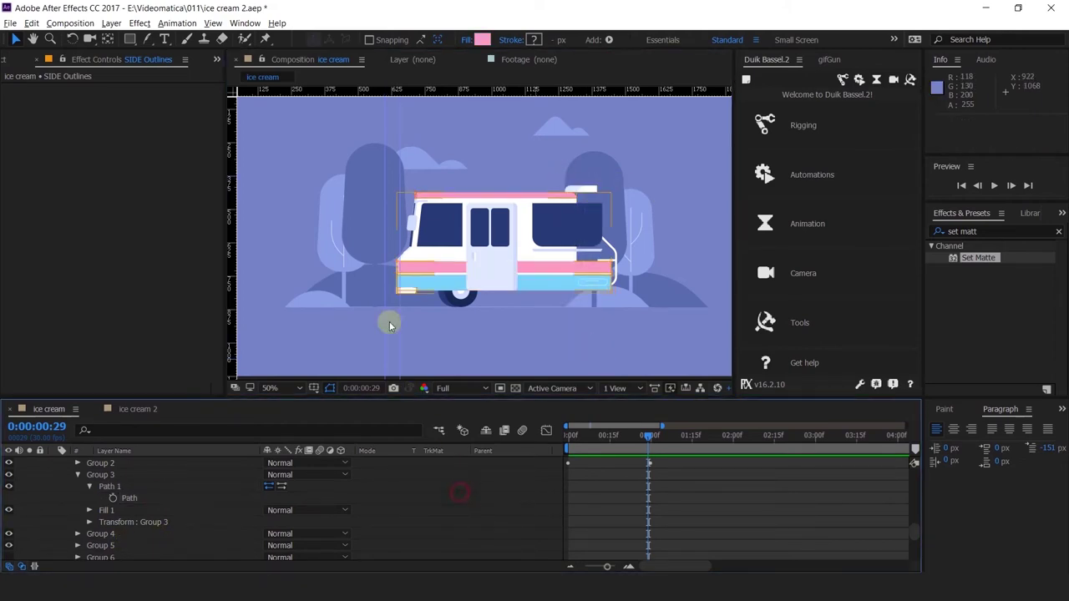
Place vertical guides at 1390 for the rear edge at 0 s, and at 1264 and 1323 for the roof's end position at 1 s.
{"action": "left_click_drag", "start_coordinate": [627, 436], "coordinate": [489, 460]}
{"action": "left_click_drag", "start_coordinate": [232, 264], "coordinate": [603, 221]}
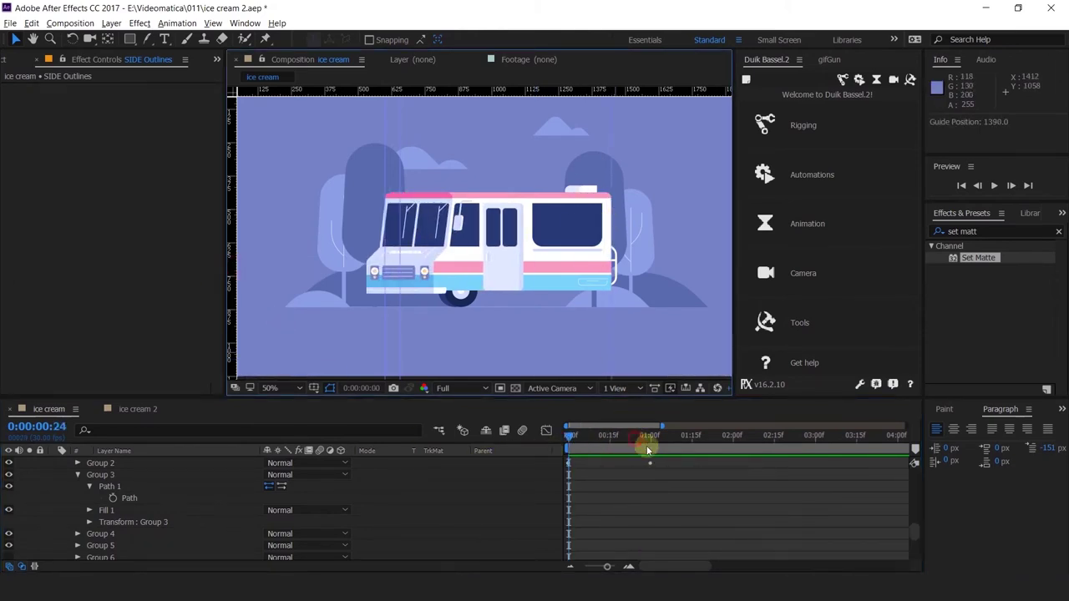
{"action": "left_click", "coordinate": [651, 448]}
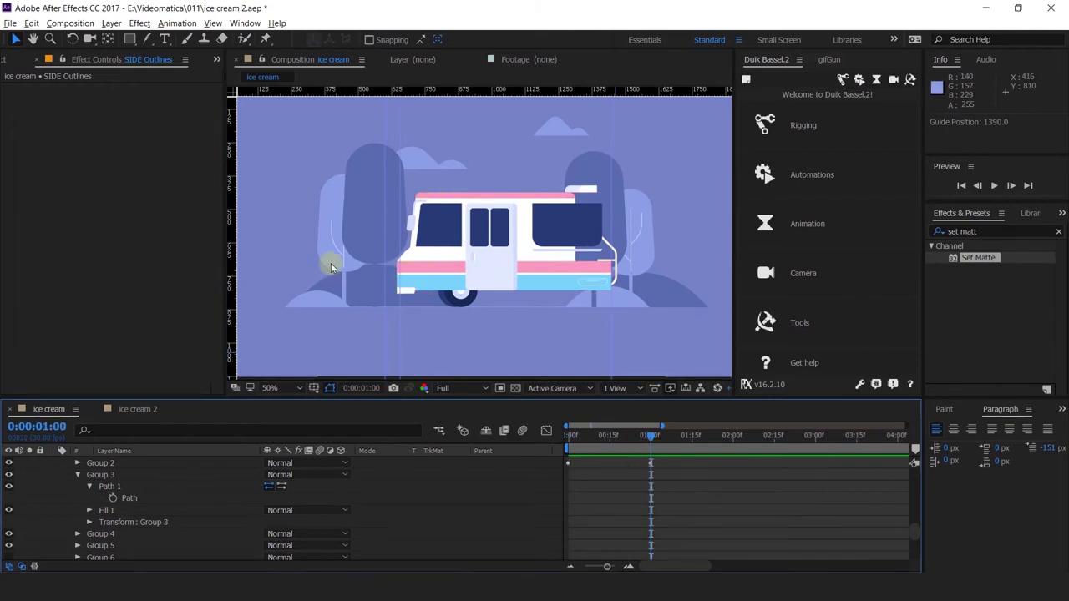
{"action": "left_click_drag", "start_coordinate": [230, 278], "coordinate": [582, 190]}
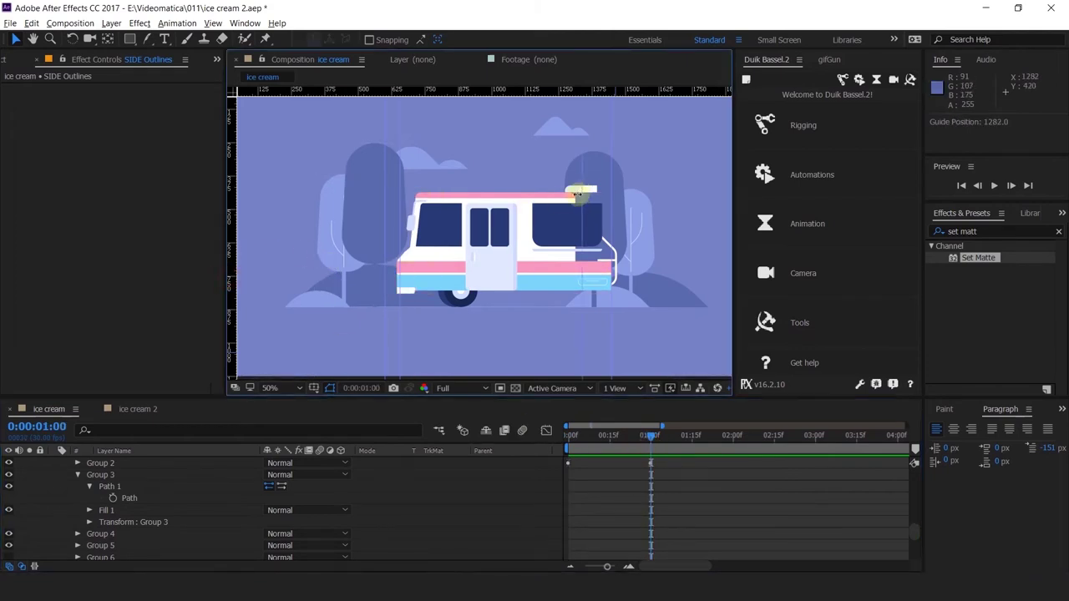
{"action": "scroll", "coordinate": [576, 194], "scroll_direction": "up", "scroll_amount": 2}
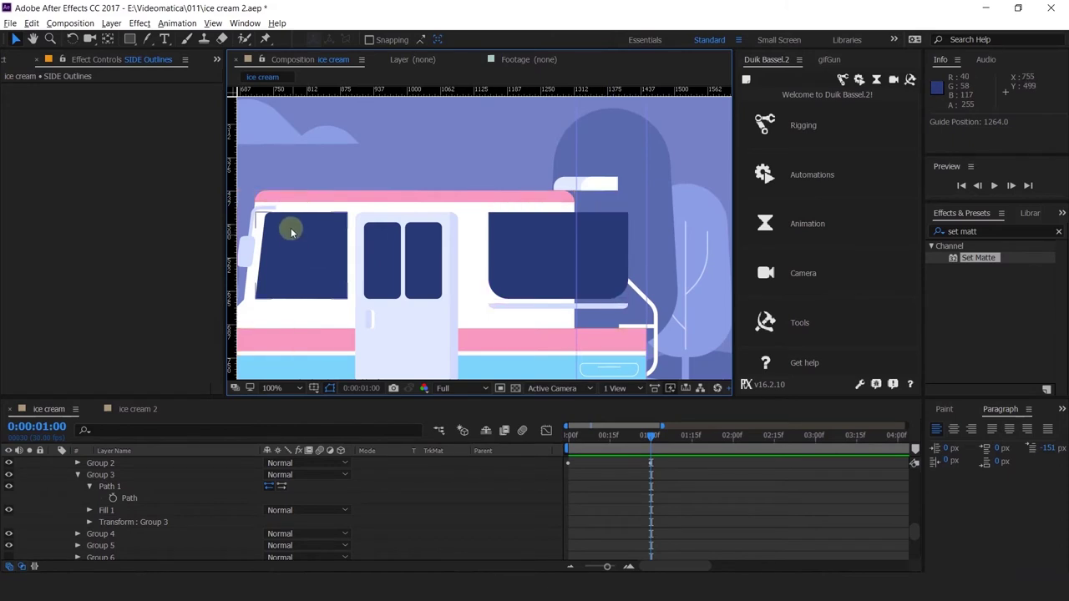
{"action": "left_click_drag", "start_coordinate": [231, 203], "coordinate": [610, 204]}
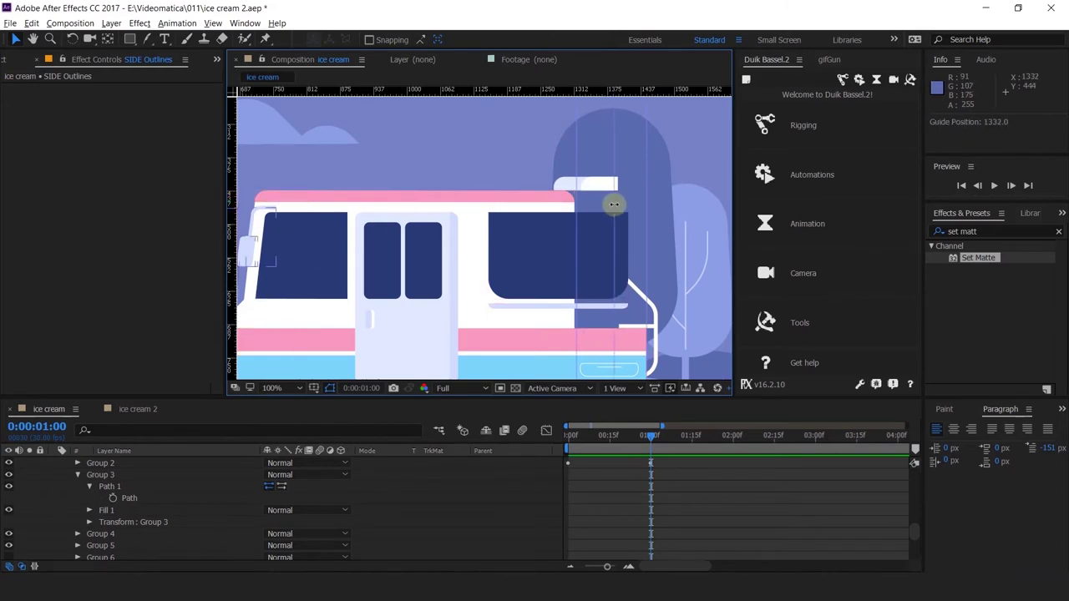
Check Groups 1 to 6 of SIDE Outlines for the shape that forms the van's white side body.
{"action": "left_click", "coordinate": [472, 333]}
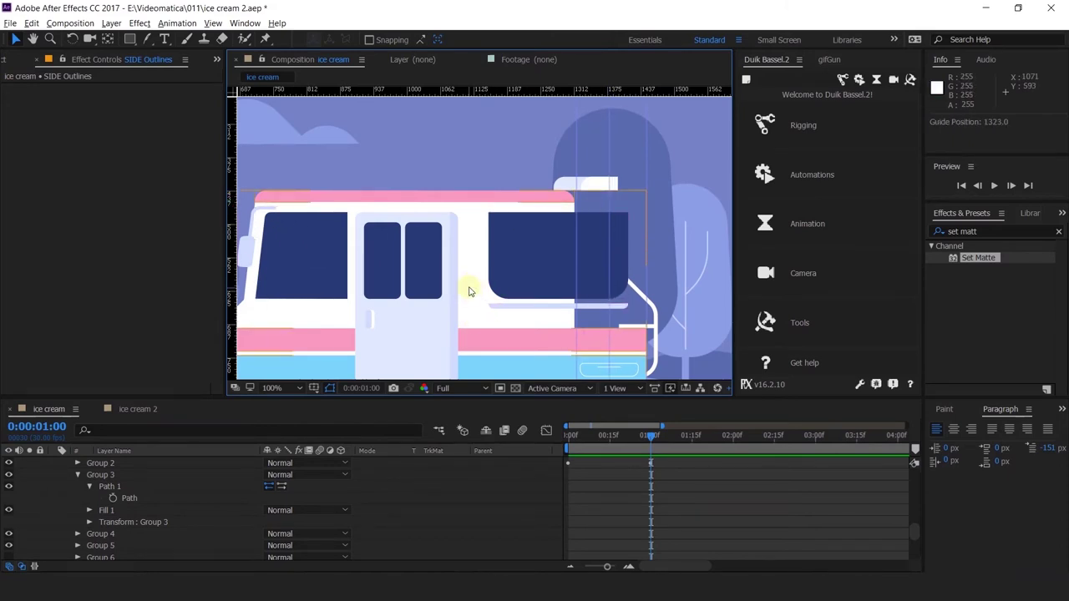
{"action": "left_click", "coordinate": [470, 291]}
{"action": "scroll", "coordinate": [469, 289], "scroll_direction": "down", "scroll_amount": 4}
{"action": "scroll", "coordinate": [525, 250], "scroll_direction": "up", "scroll_amount": 3}
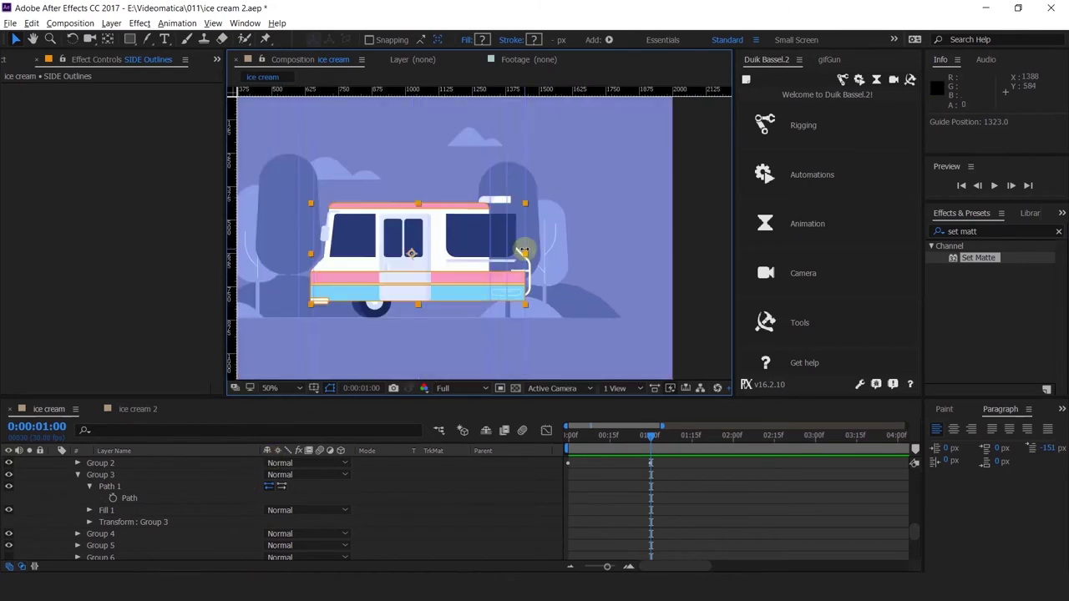
{"action": "left_click_drag", "start_coordinate": [494, 236], "coordinate": [568, 234]}
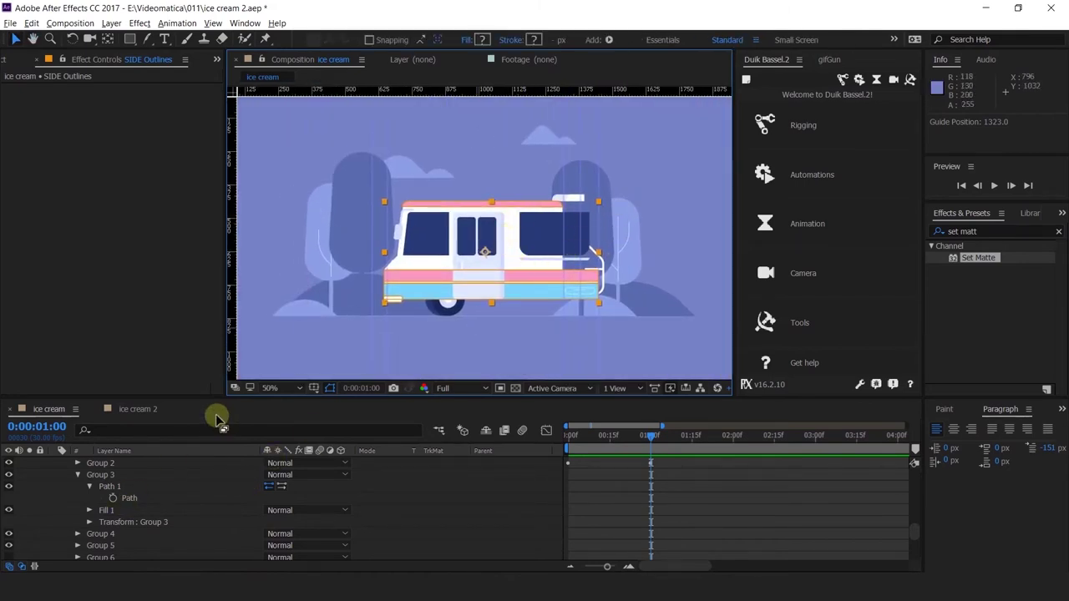
{"action": "scroll", "coordinate": [94, 500], "scroll_direction": "up", "scroll_amount": 3}
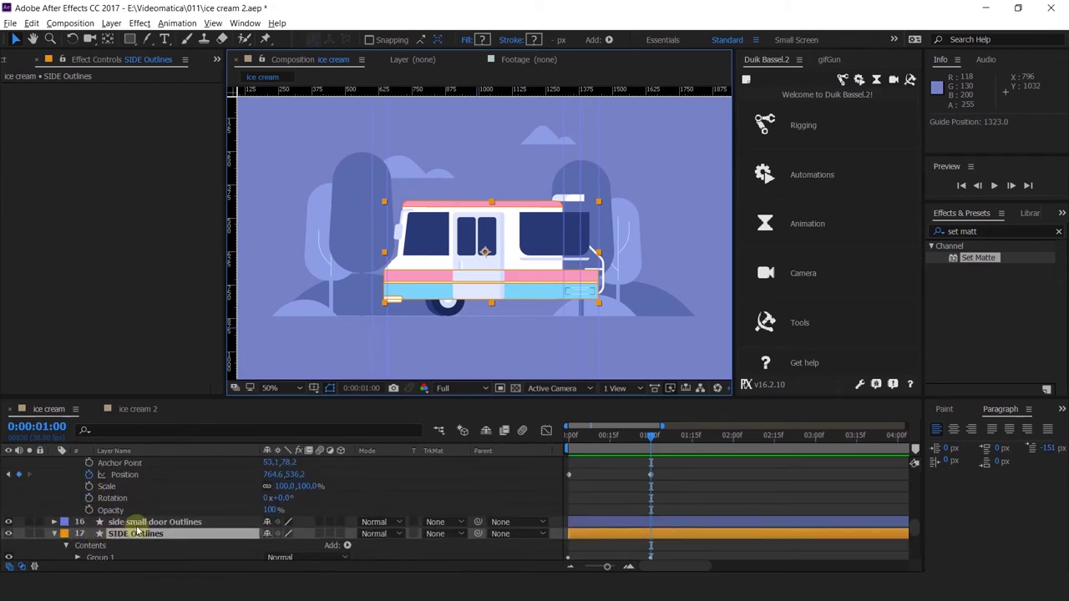
{"action": "scroll", "coordinate": [115, 552], "scroll_direction": "down", "scroll_amount": 2}
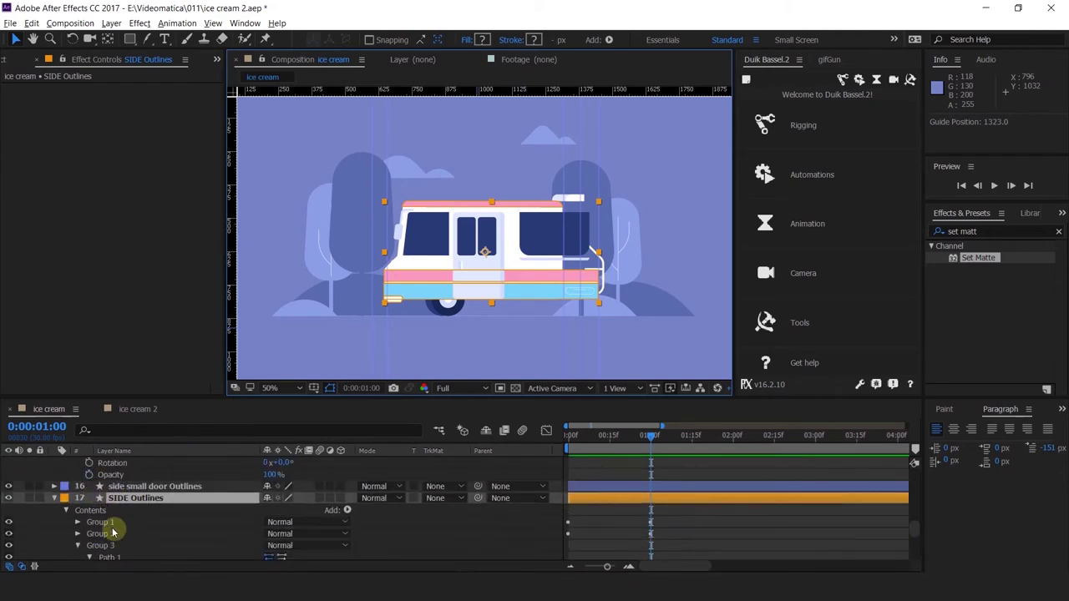
{"action": "left_click", "coordinate": [102, 521]}
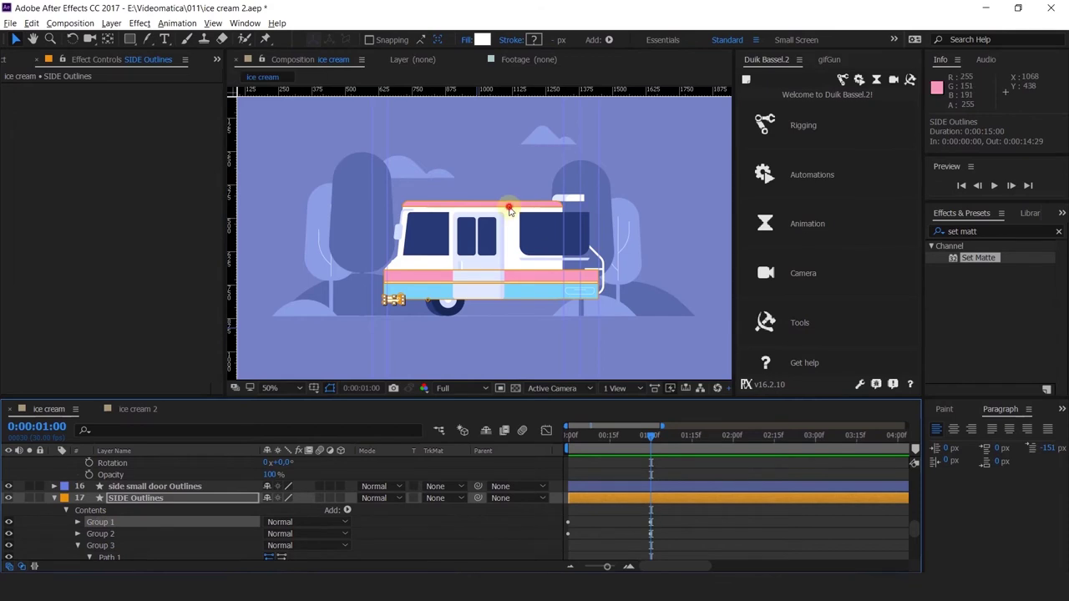
{"action": "left_click", "coordinate": [535, 223]}
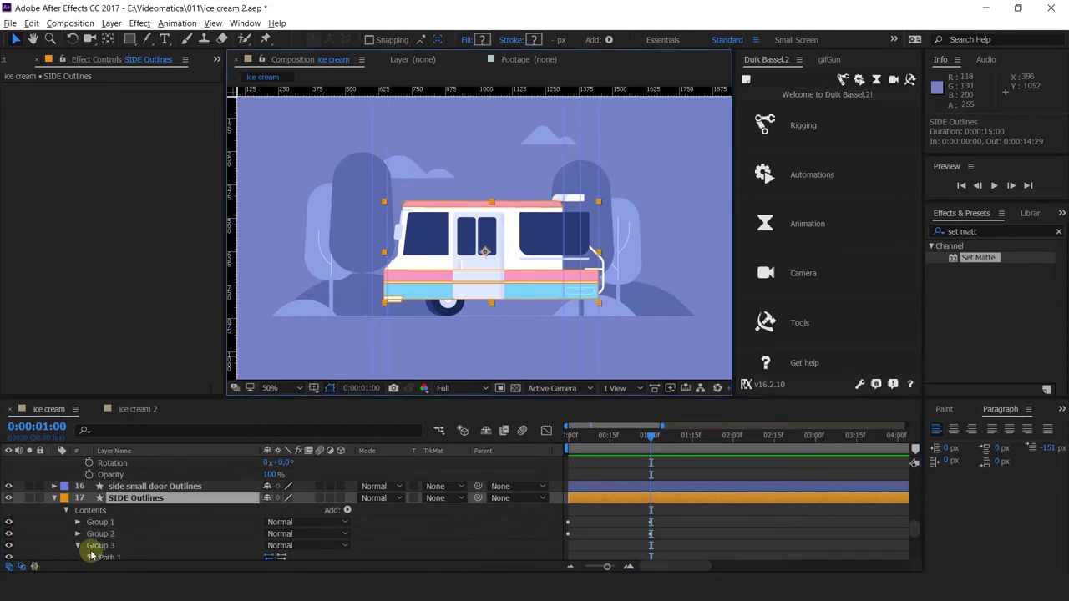
{"action": "scroll", "coordinate": [102, 532], "scroll_direction": "down", "scroll_amount": 3}
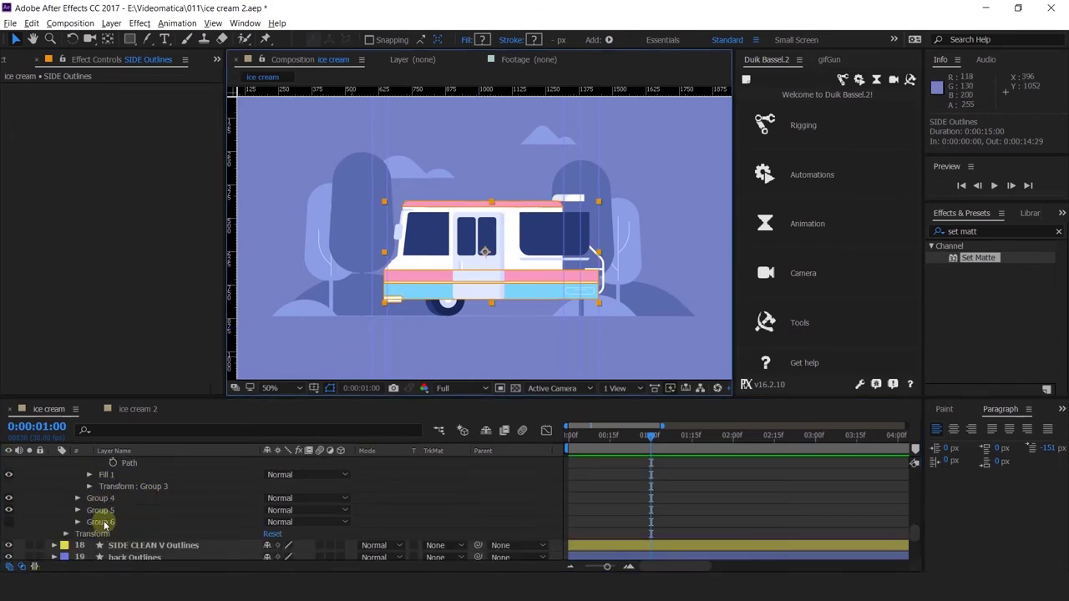
{"action": "left_click", "coordinate": [100, 522]}
{"action": "scroll", "coordinate": [113, 526], "scroll_direction": "down", "scroll_amount": 2}
Reveal the keyframed path of SIDE CLEAN V Outlines and move its rear edge points back to the 1323 guide at 1 s.
{"action": "left_click", "coordinate": [130, 511]}
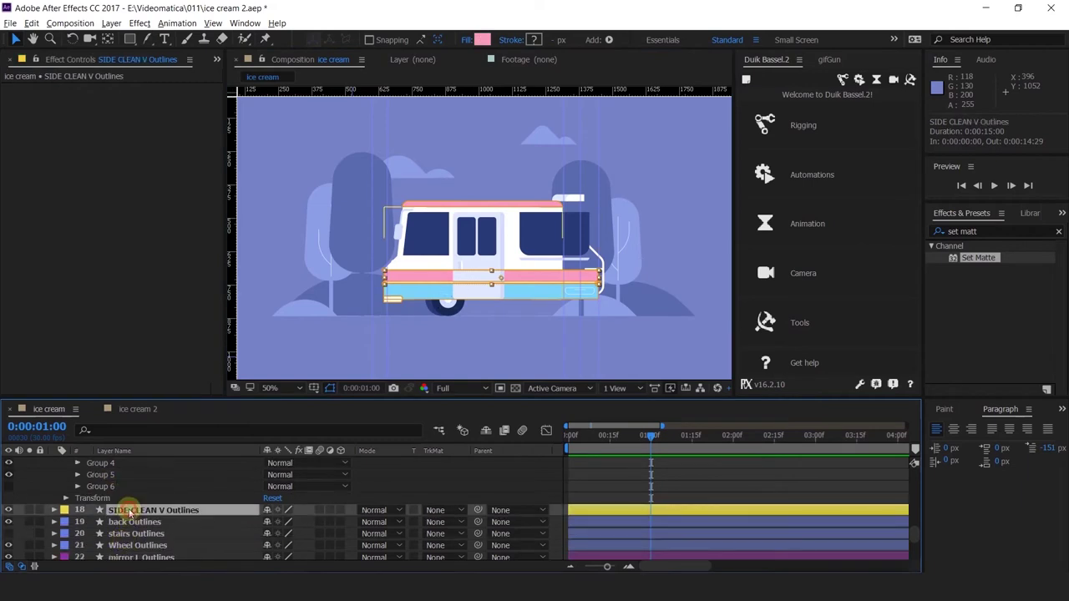
{"action": "key", "text": "u"}
{"action": "left_click", "coordinate": [142, 523]}
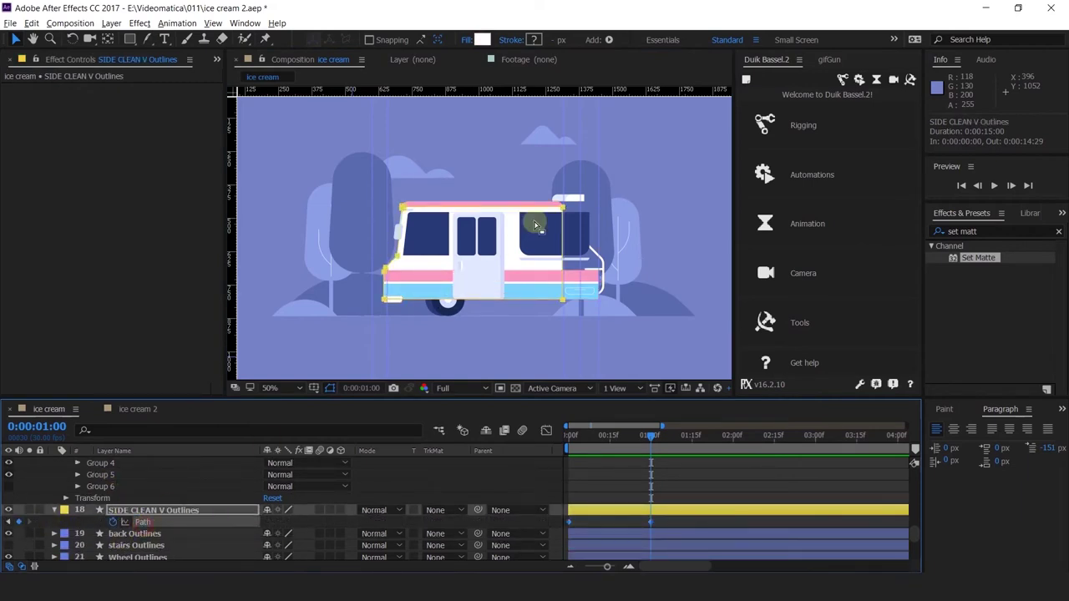
{"action": "left_click", "coordinate": [563, 303]}
{"action": "left_click_drag", "start_coordinate": [564, 303], "coordinate": [580, 306]}
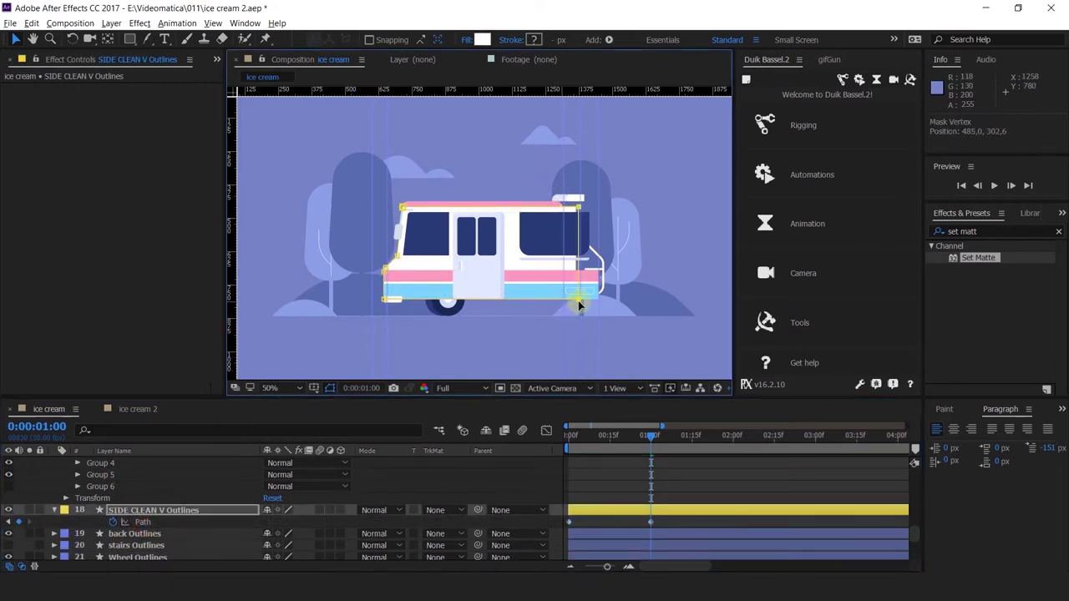
Align the upper rear point of the SIDE CLEAN V Outlines path precisely with the 1323 guide at 1 s.
{"action": "scroll", "coordinate": [581, 306], "scroll_direction": "up", "scroll_amount": 4}
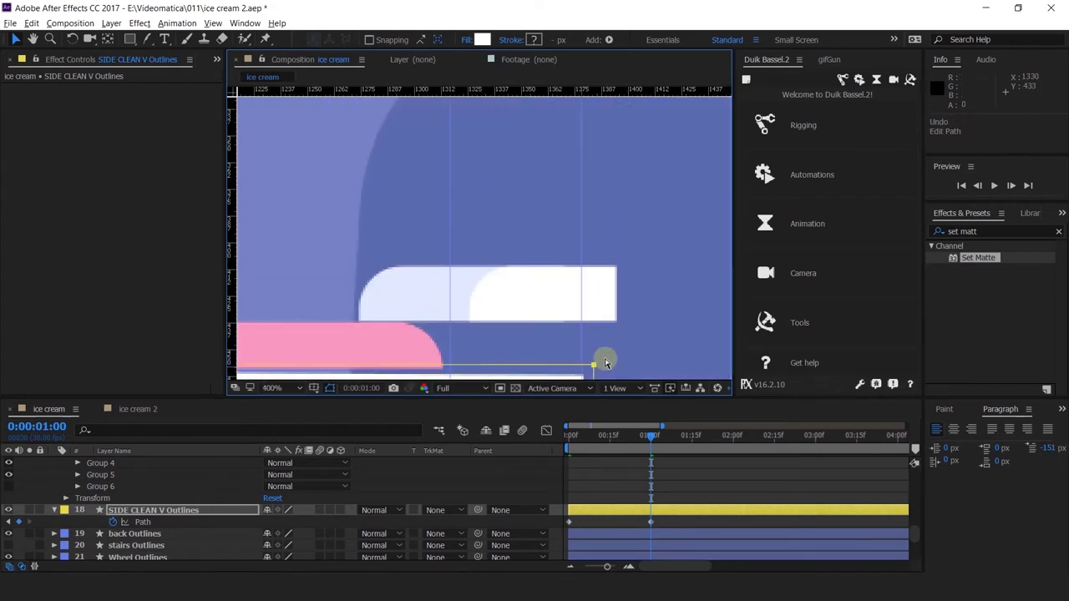
{"action": "left_click_drag", "start_coordinate": [604, 358], "coordinate": [558, 181]}
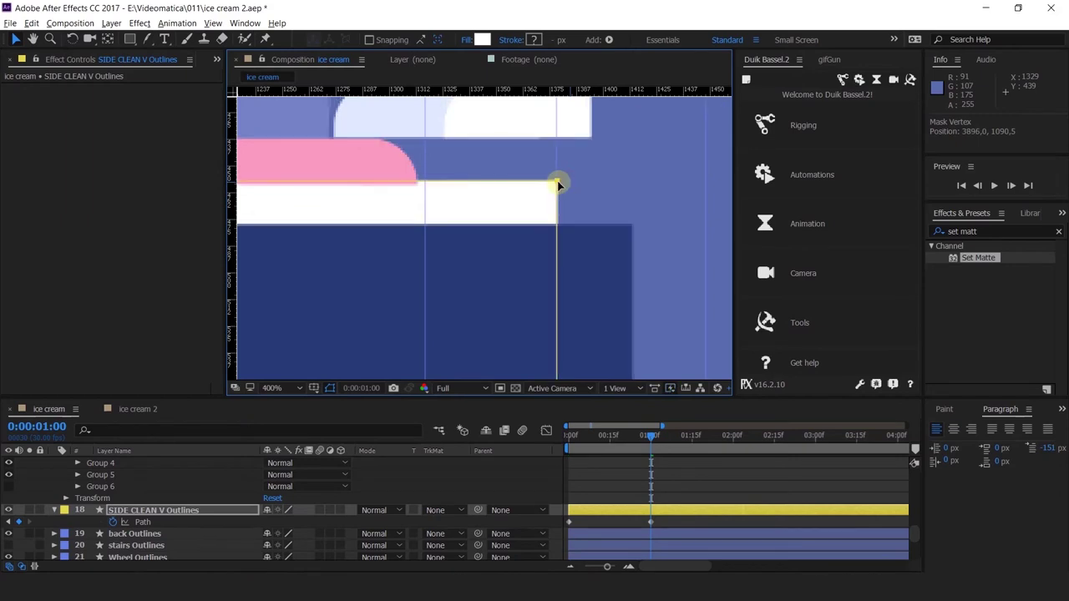
{"action": "left_click", "coordinate": [149, 39]}
{"action": "left_click", "coordinate": [213, 24]}
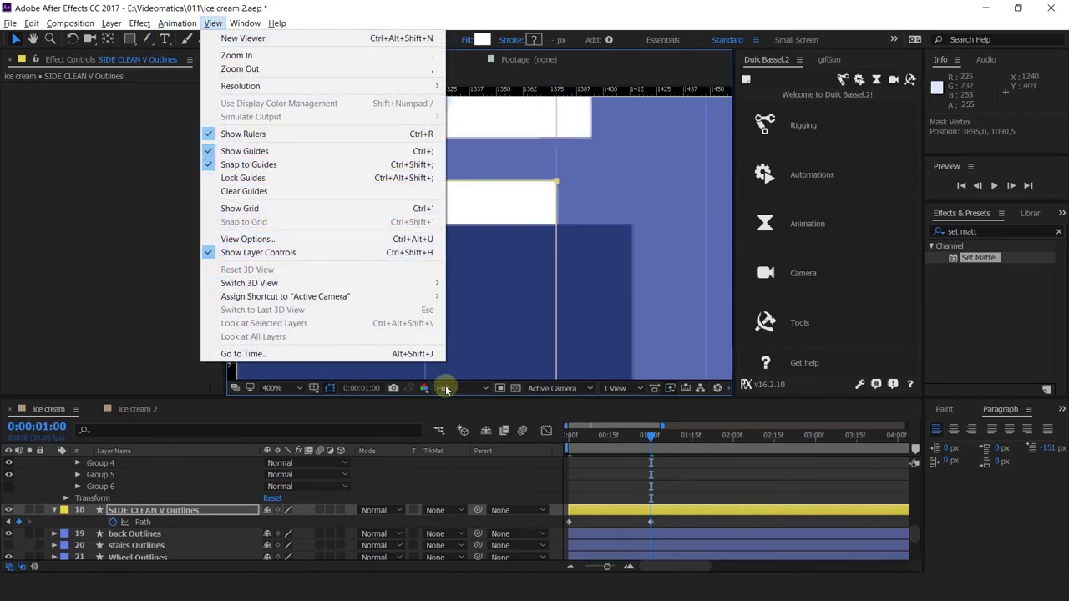
{"action": "left_click", "coordinate": [477, 496]}
{"action": "scroll", "coordinate": [456, 194], "scroll_direction": "down", "scroll_amount": 4}
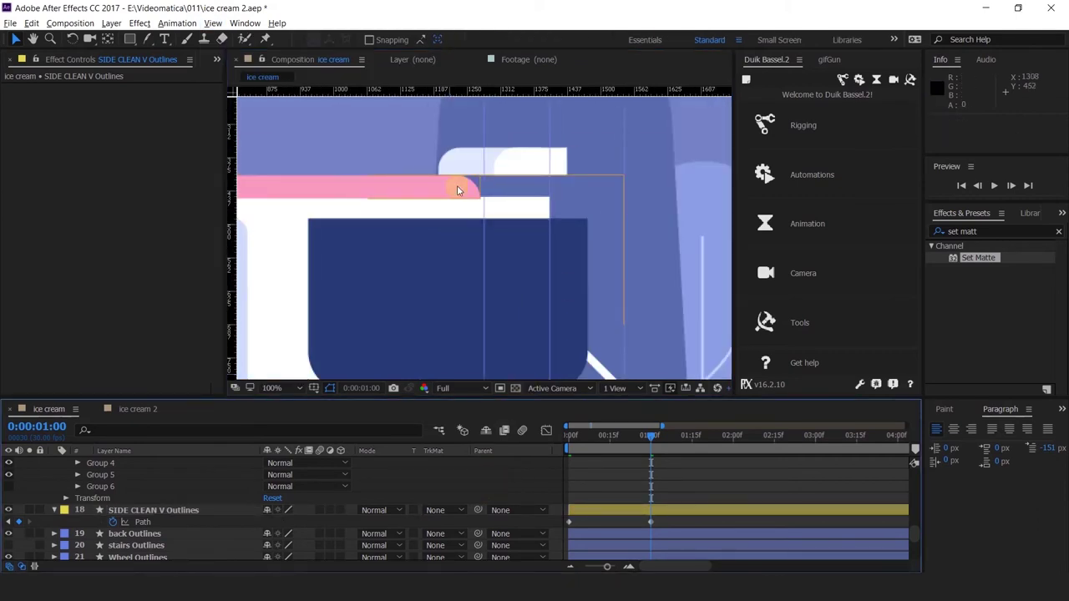
Move the rear corner points of the pink roof strip in SIDE Outlines to the 1323 guide at 1 s.
{"action": "double_click", "coordinate": [457, 201]}
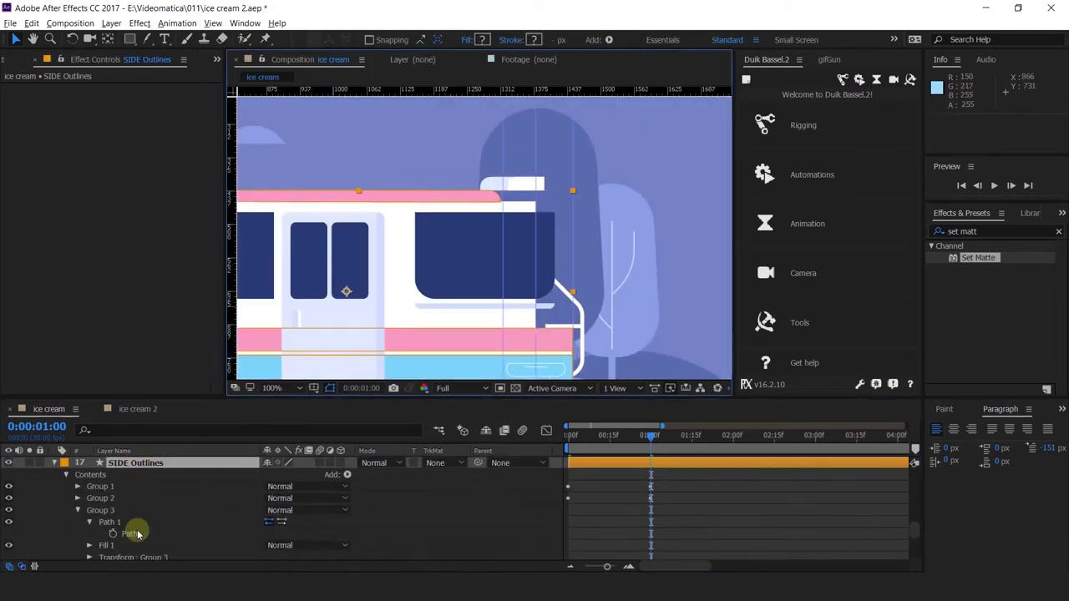
{"action": "left_click", "coordinate": [109, 522]}
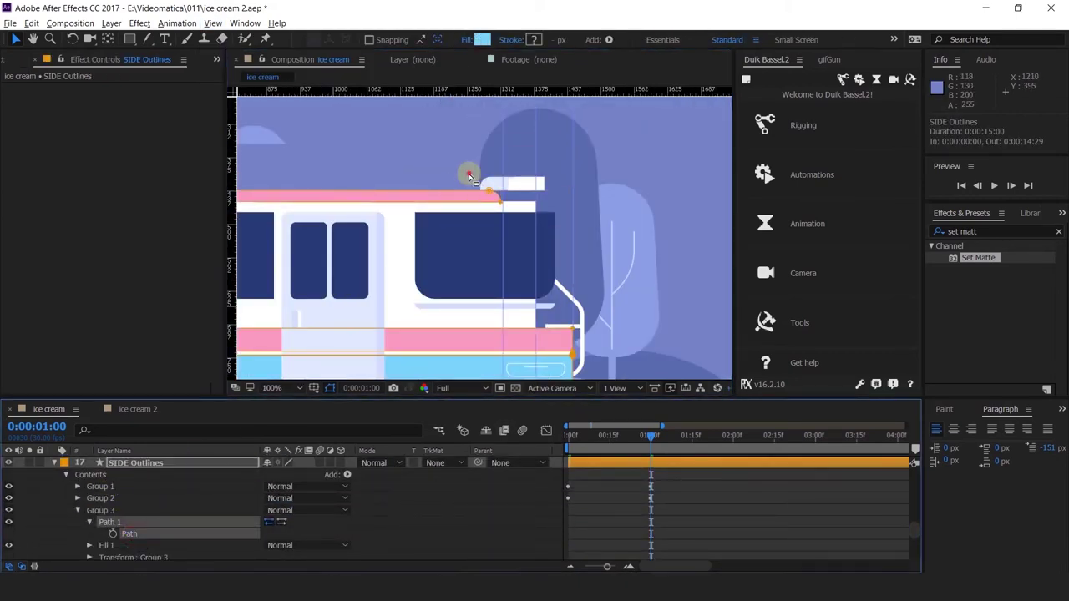
{"action": "left_click_drag", "start_coordinate": [503, 202], "coordinate": [534, 201]}
{"action": "scroll", "coordinate": [537, 204], "scroll_direction": "up", "scroll_amount": 2}
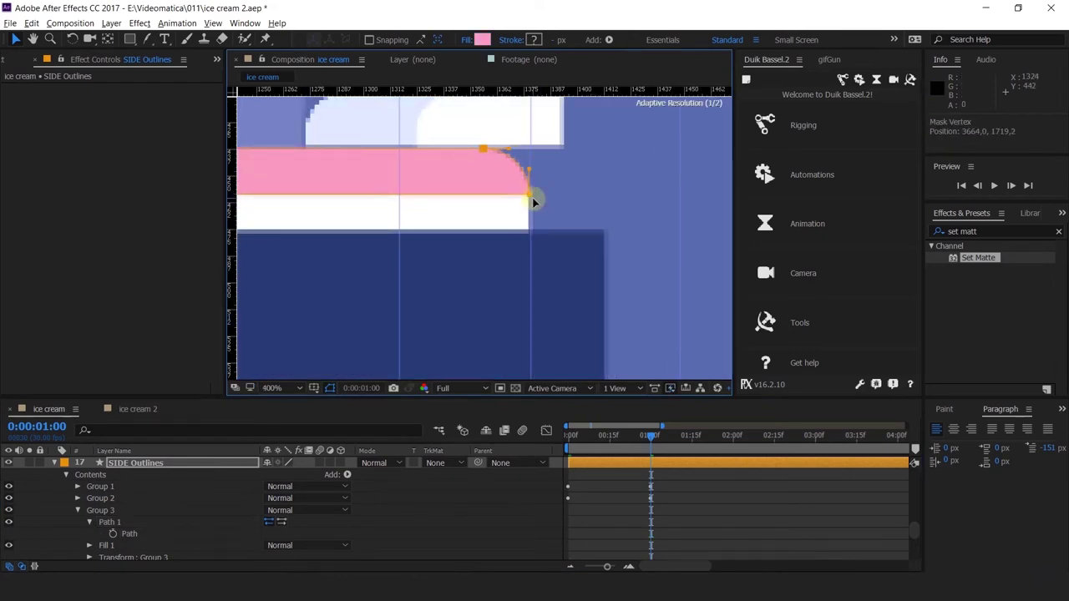
{"action": "scroll", "coordinate": [535, 201], "scroll_direction": "up", "scroll_amount": 2}
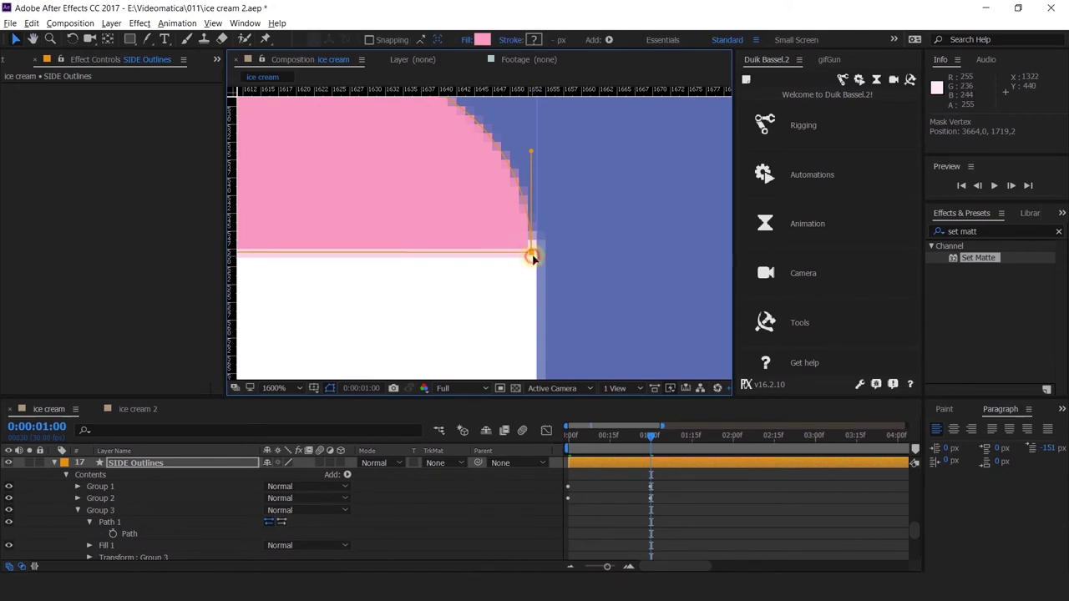
{"action": "left_click_drag", "start_coordinate": [532, 257], "coordinate": [537, 259]}
{"action": "scroll", "coordinate": [537, 260], "scroll_direction": "down", "scroll_amount": 5}
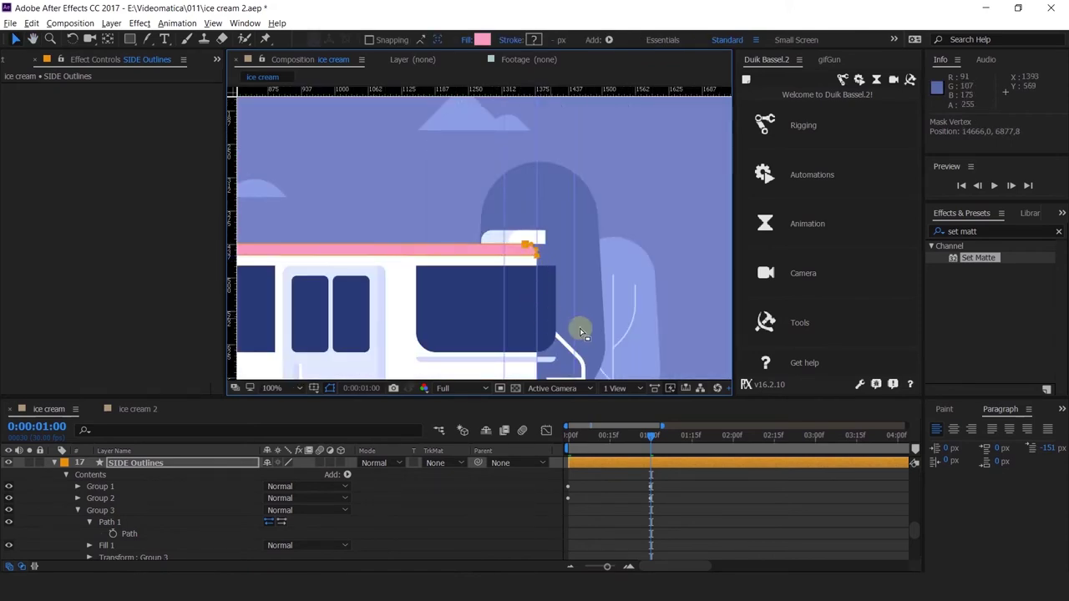
Pull the rear edge points of the pink, white and blue lower stripes in to the 1323 guide at 1 s.
{"action": "left_click_drag", "start_coordinate": [577, 329], "coordinate": [601, 186]}
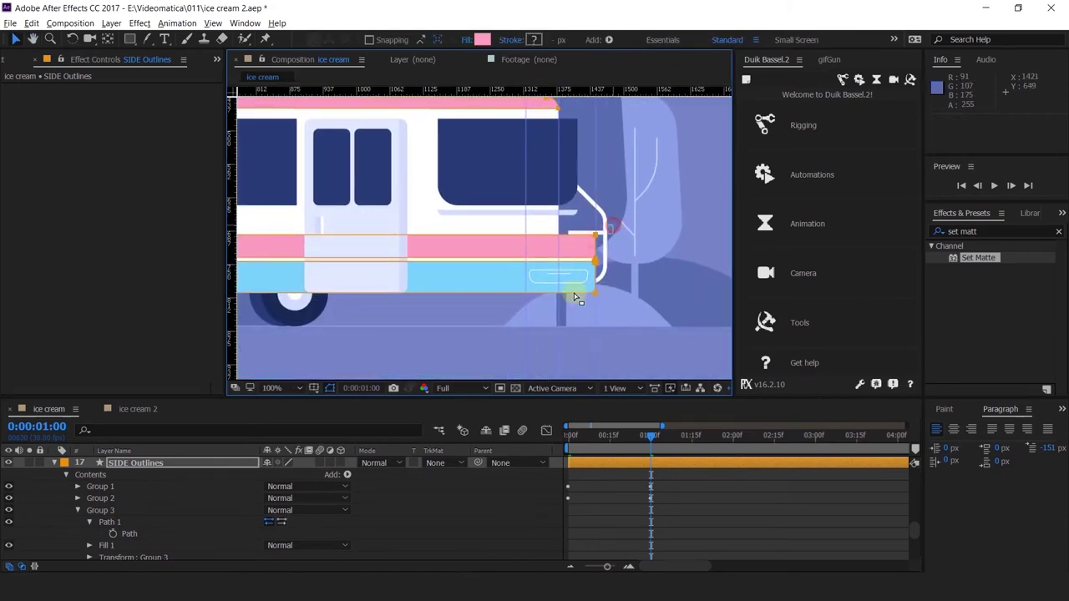
{"action": "left_click_drag", "start_coordinate": [574, 292], "coordinate": [551, 284]}
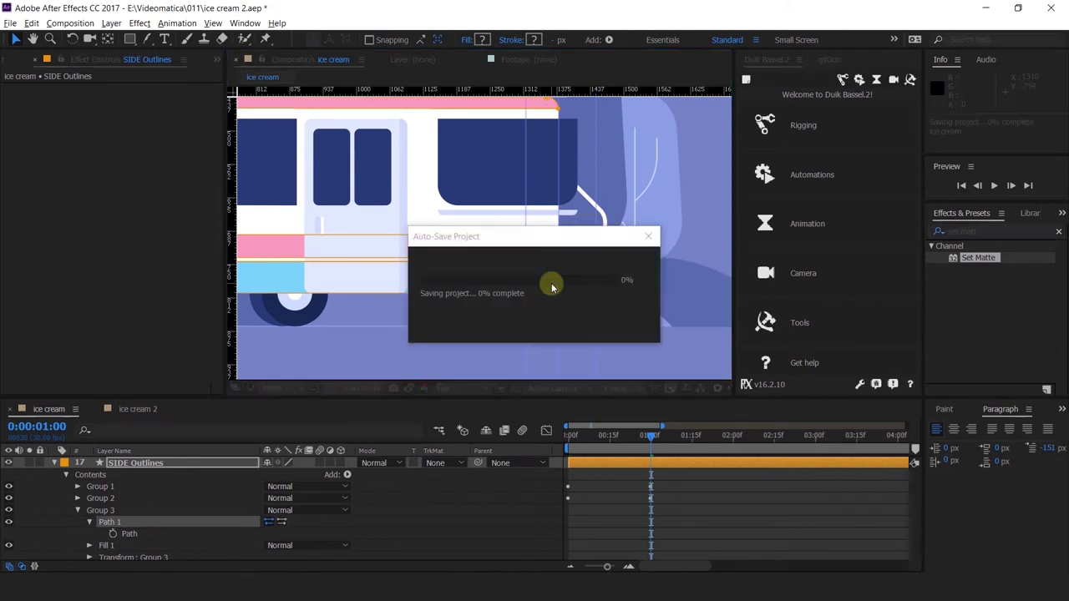
{"action": "scroll", "coordinate": [557, 242], "scroll_direction": "up", "scroll_amount": 4}
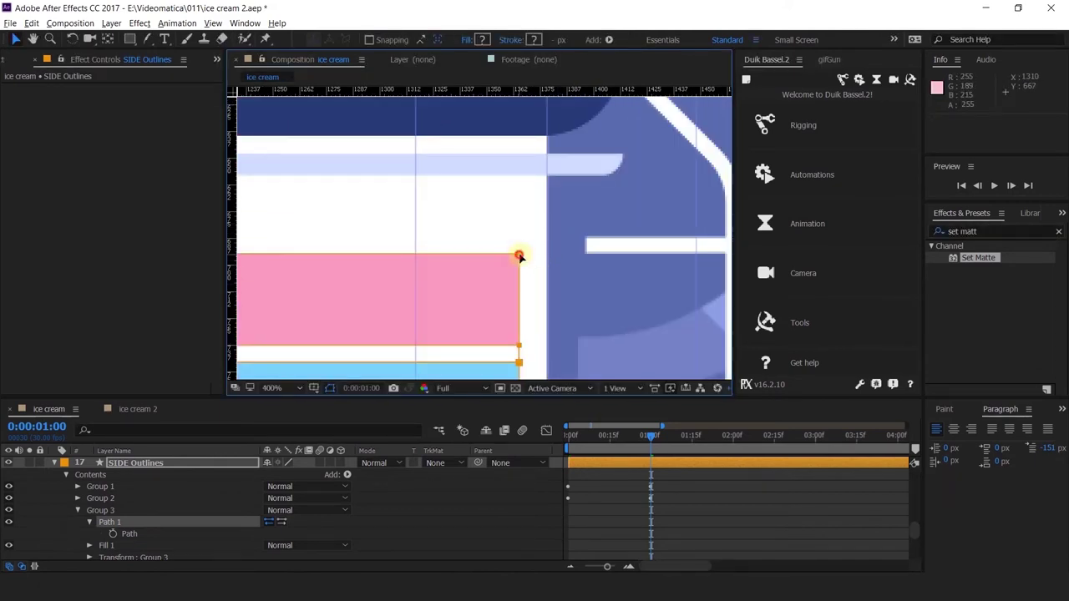
{"action": "left_click_drag", "start_coordinate": [518, 255], "coordinate": [547, 261]}
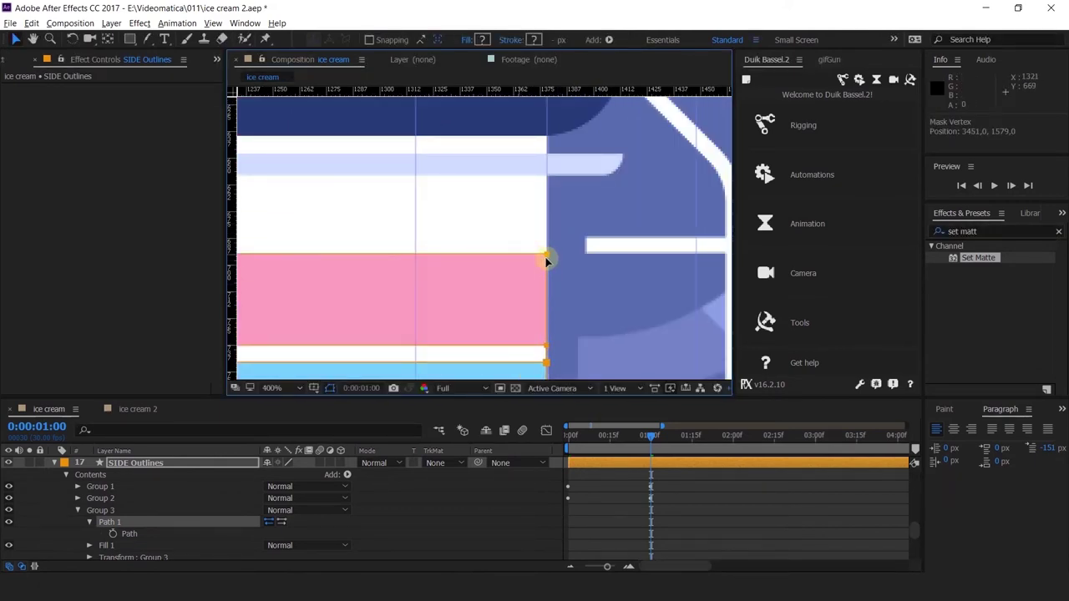
{"action": "scroll", "coordinate": [547, 262], "scroll_direction": "down", "scroll_amount": 4}
{"action": "left_click", "coordinate": [675, 493]}
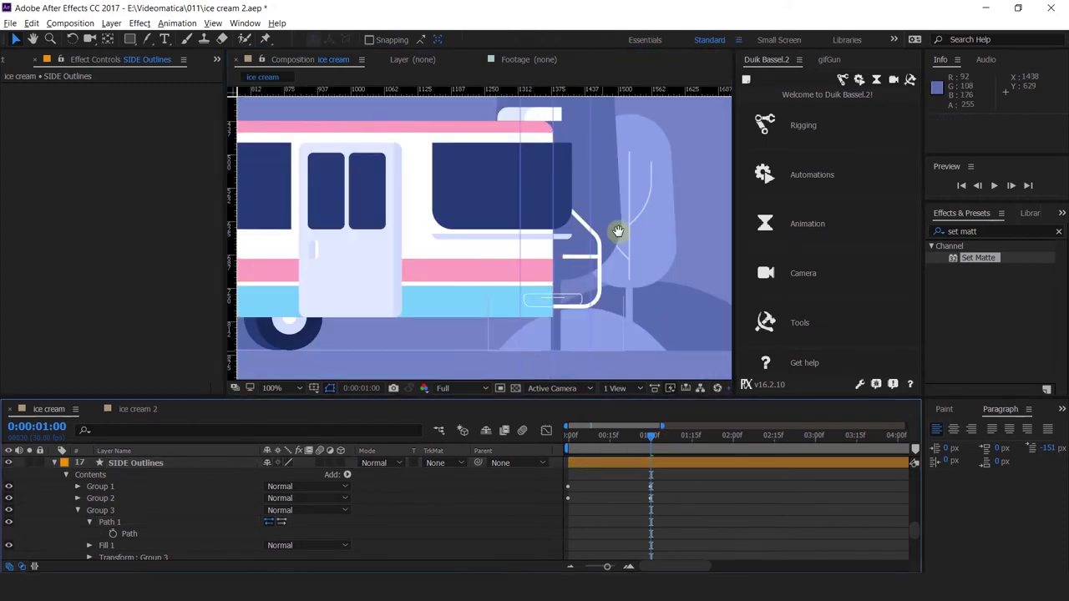
Keyframe the position of side small door Outlines at 0 s and 1 s, with its X position at 1228.3 at 1 s.
{"action": "left_click", "coordinate": [626, 278]}
{"action": "scroll", "coordinate": [126, 501], "scroll_direction": "up", "scroll_amount": 5}
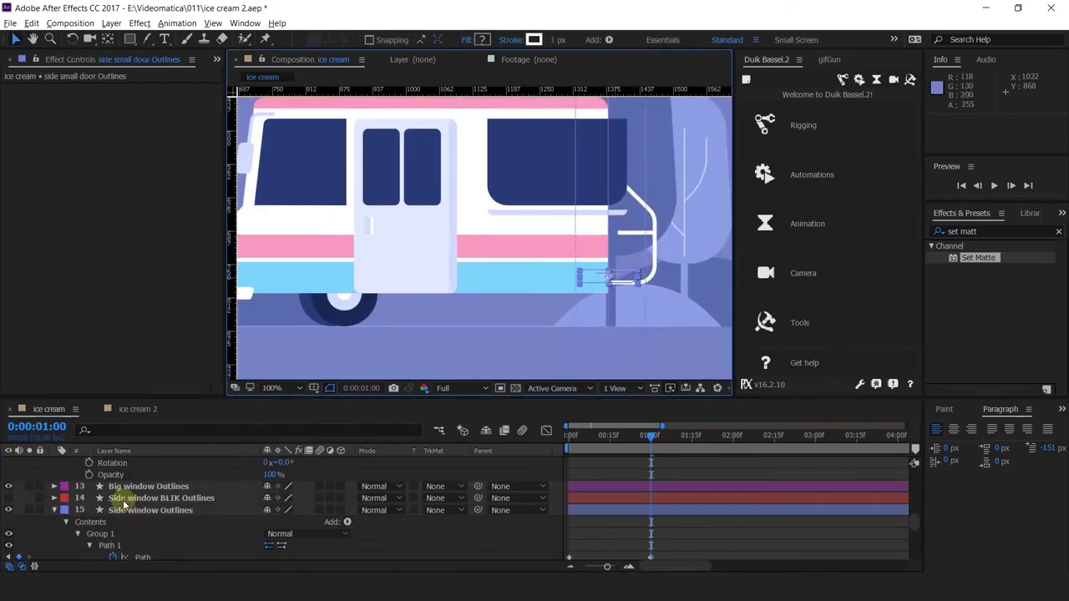
{"action": "scroll", "coordinate": [124, 506], "scroll_direction": "down", "scroll_amount": 3}
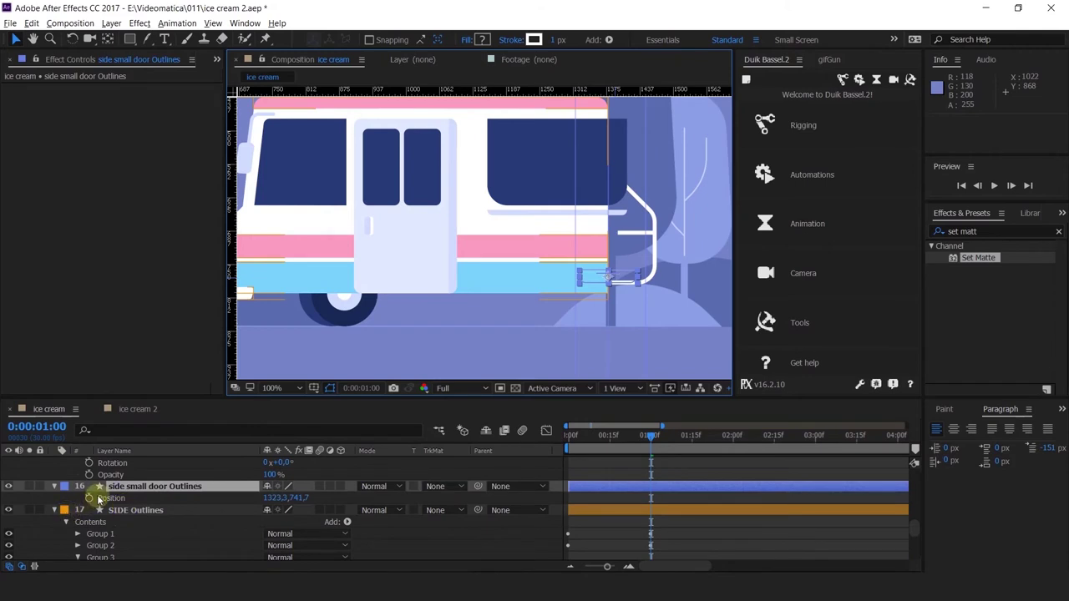
{"action": "left_click", "coordinate": [93, 498]}
{"action": "key", "text": "Home"}
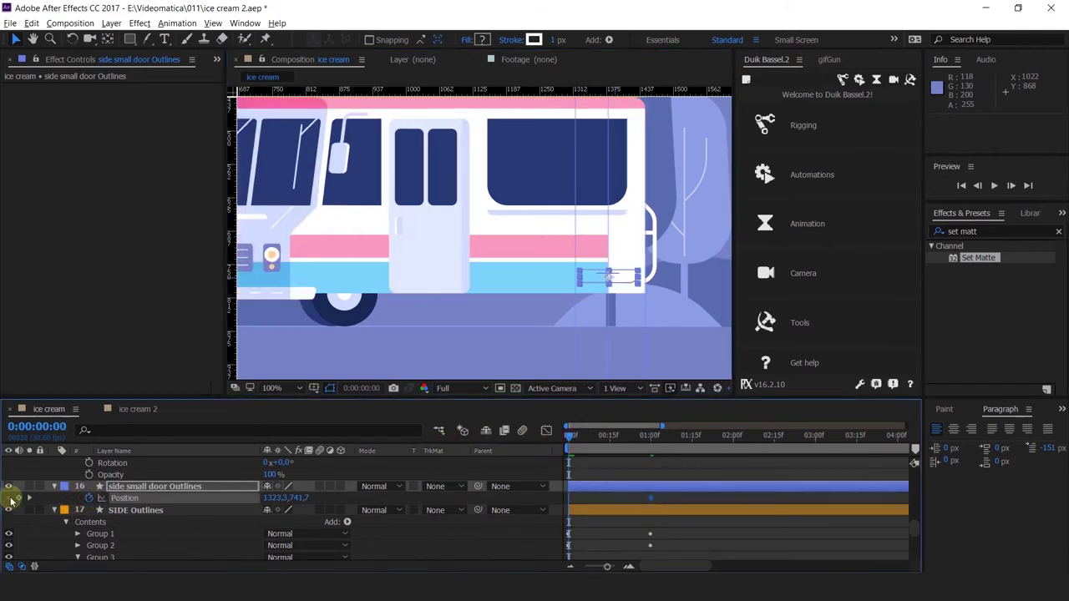
{"action": "left_click", "coordinate": [28, 501]}
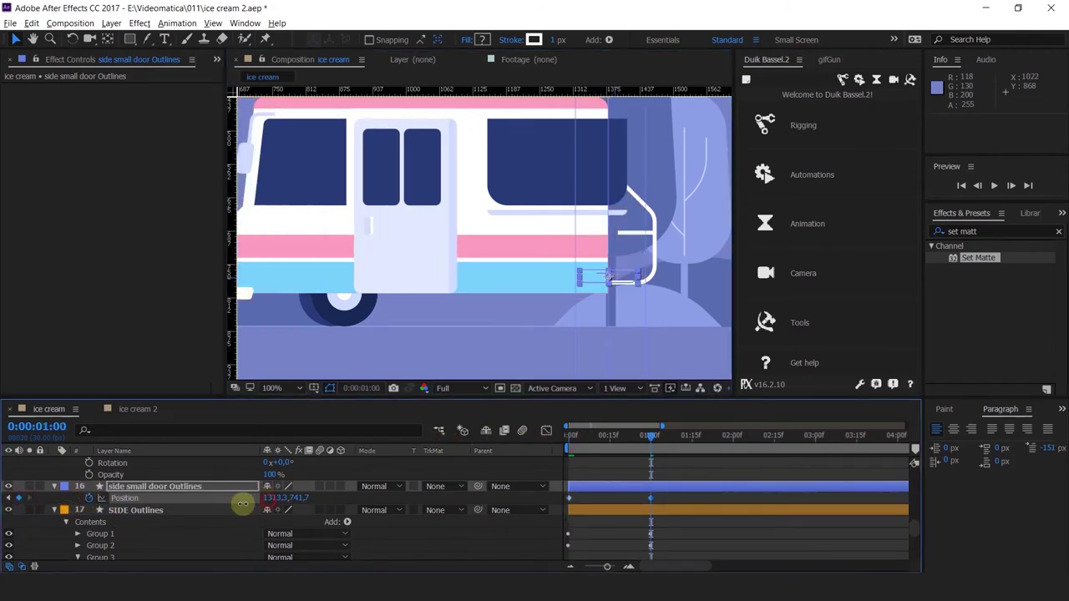
{"action": "left_click_drag", "start_coordinate": [242, 503], "coordinate": [203, 501]}
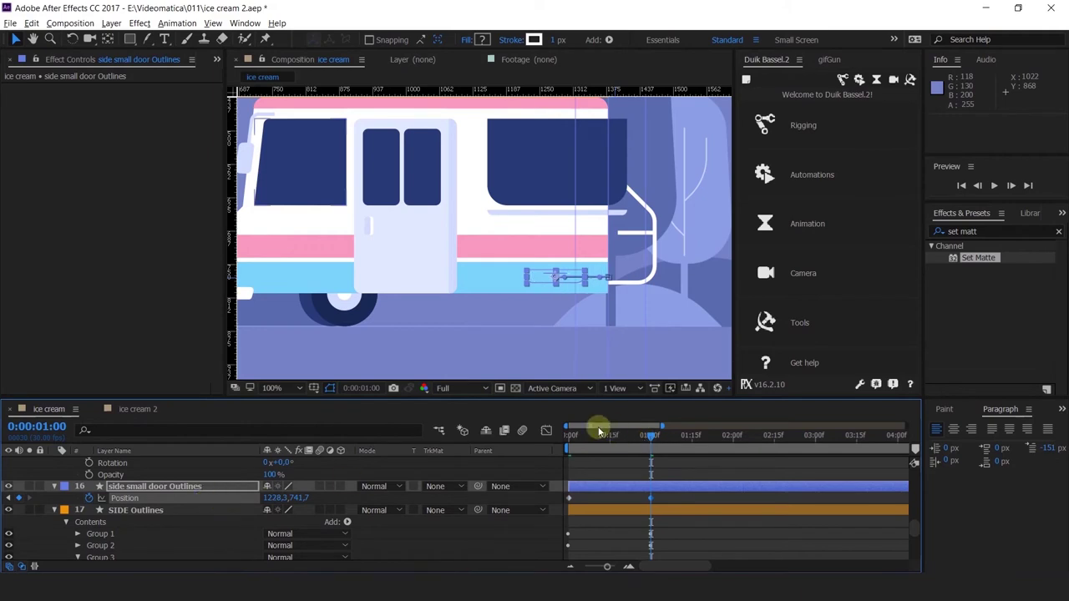
{"action": "left_click", "coordinate": [572, 435]}
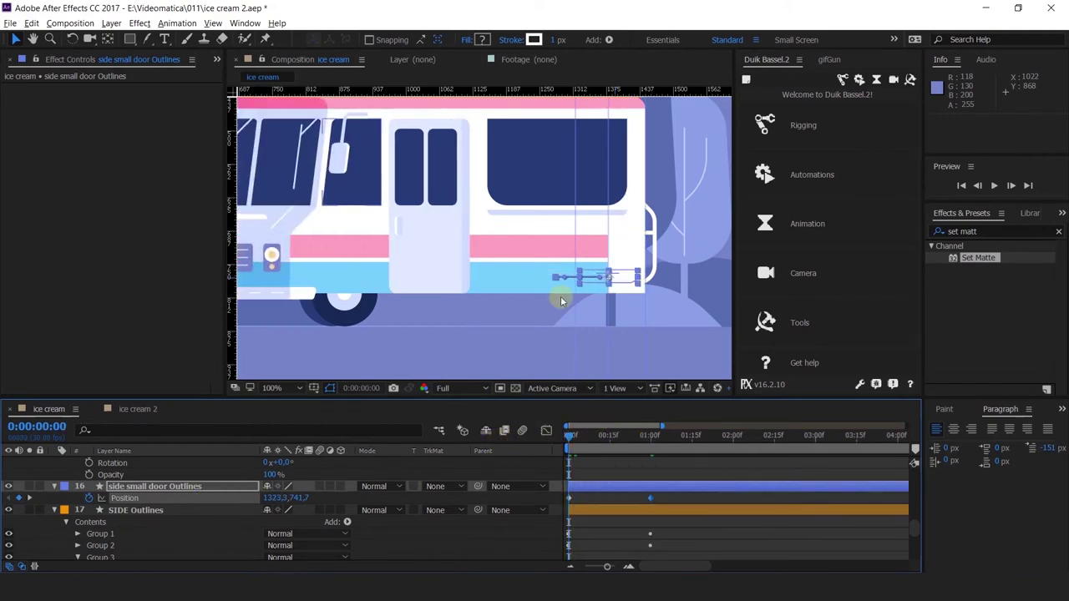
Find the pink stripe, Group 5, in SIDE Outlines and start keyframing its path at 0 s.
{"action": "left_click", "coordinate": [516, 242]}
{"action": "scroll", "coordinate": [121, 527], "scroll_direction": "down", "scroll_amount": 2}
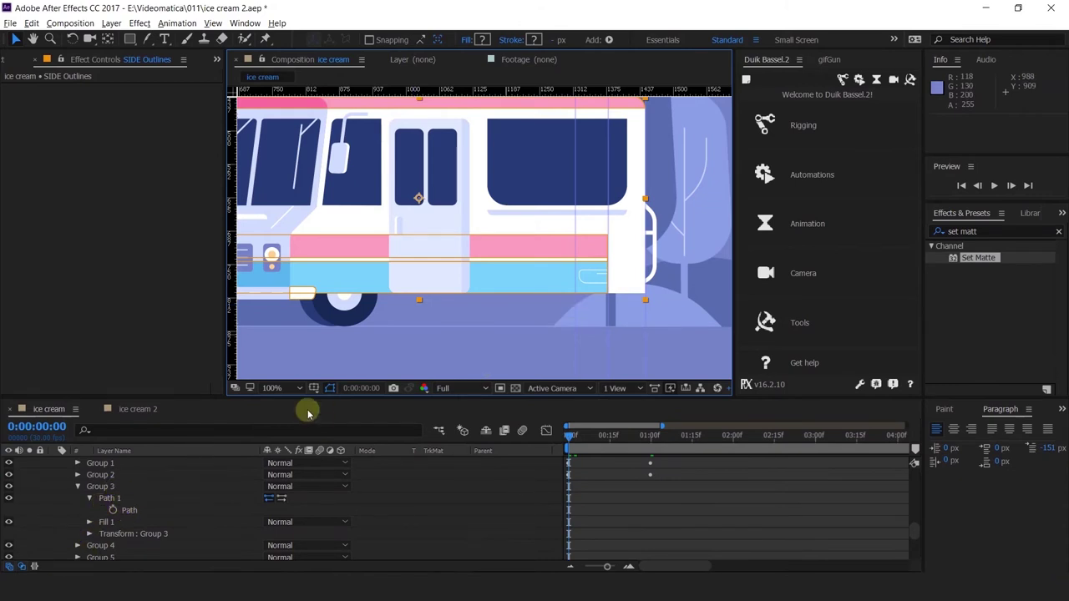
{"action": "scroll", "coordinate": [88, 499], "scroll_direction": "up", "scroll_amount": 1}
{"action": "left_click", "coordinate": [101, 499]}
{"action": "left_click", "coordinate": [72, 501]}
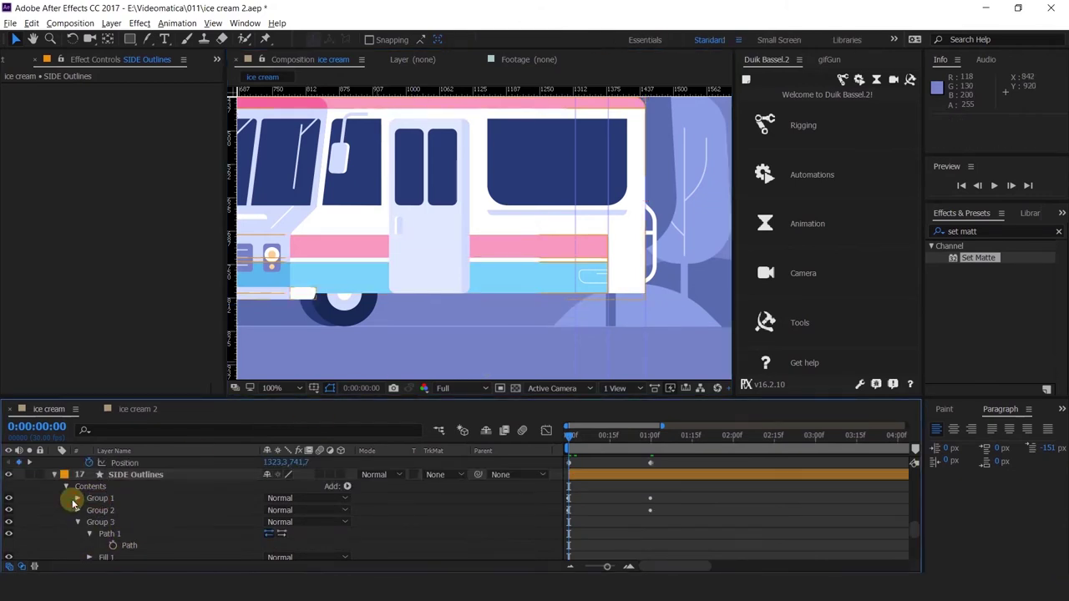
{"action": "left_click", "coordinate": [508, 243]}
{"action": "scroll", "coordinate": [126, 539], "scroll_direction": "down", "scroll_amount": 4}
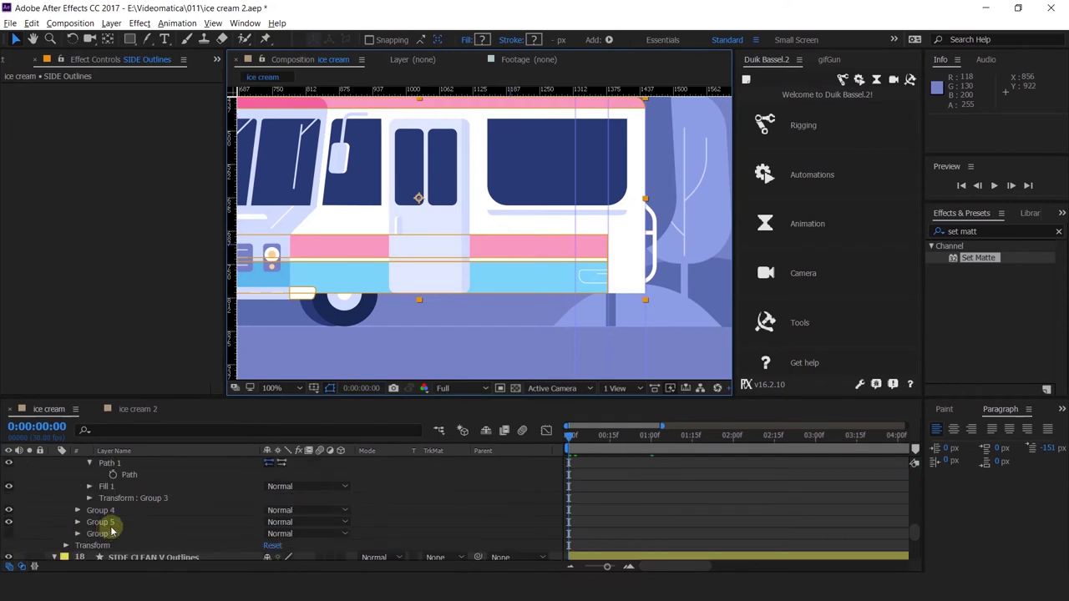
{"action": "left_click", "coordinate": [102, 487]}
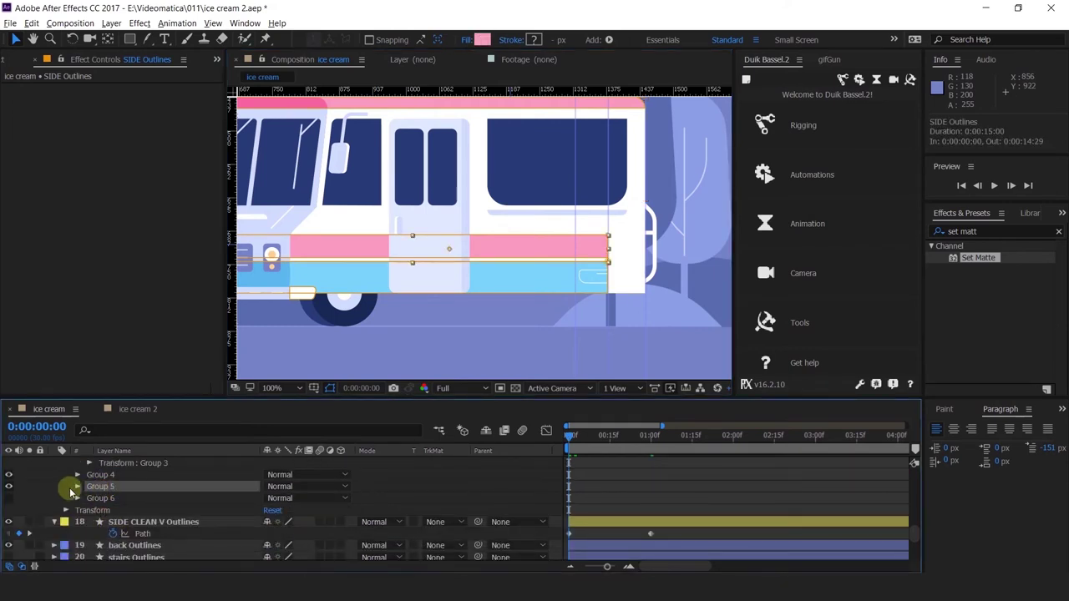
{"action": "left_click", "coordinate": [77, 486]}
{"action": "left_click", "coordinate": [107, 501]}
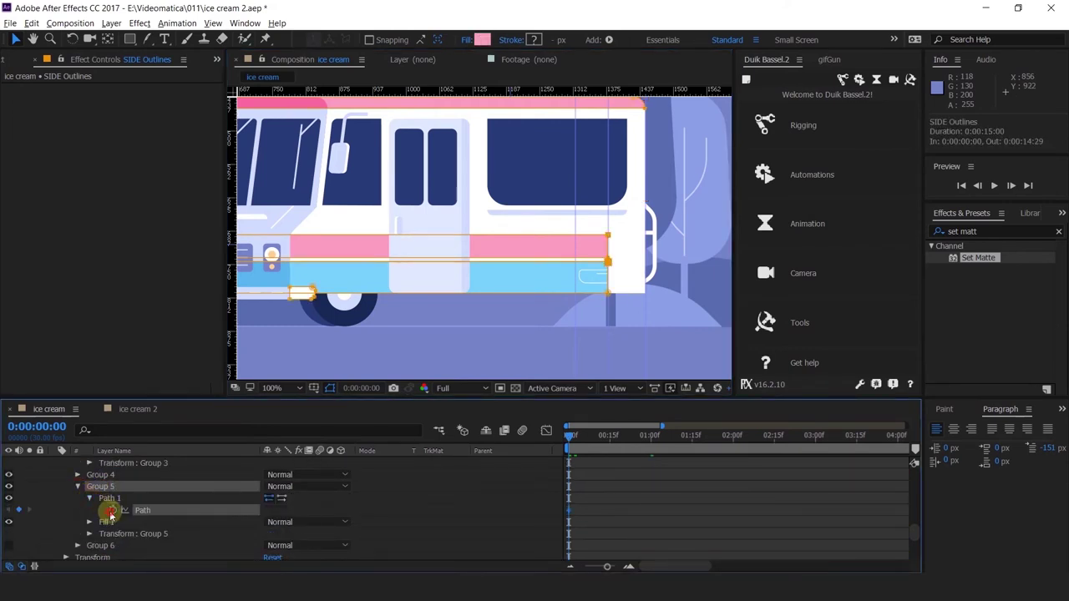
Start keyframing the paths of the white stripe in Group 4 and the blue stripe in Group 3 at 0 s.
{"action": "left_click", "coordinate": [94, 474]}
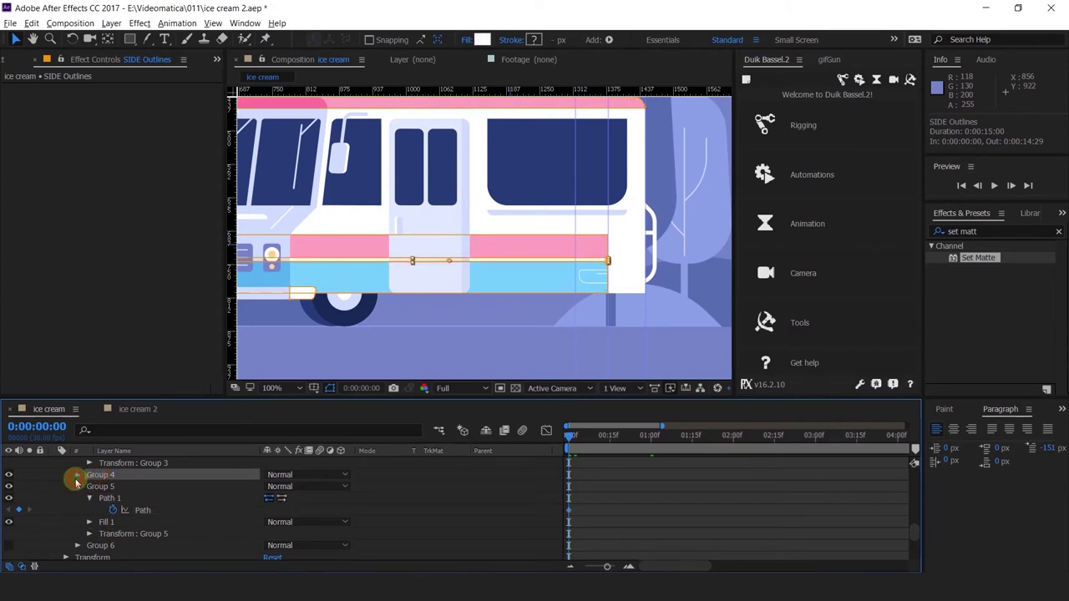
{"action": "left_click", "coordinate": [76, 475]}
{"action": "left_click", "coordinate": [110, 486]}
{"action": "left_click", "coordinate": [89, 486]}
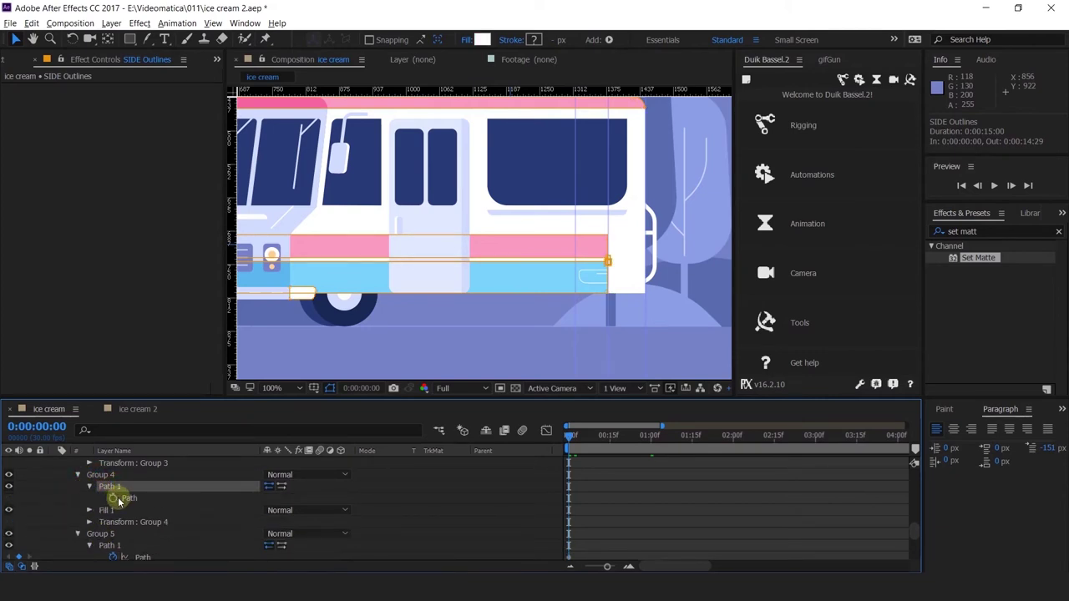
{"action": "left_click", "coordinate": [112, 497]}
{"action": "scroll", "coordinate": [117, 522], "scroll_direction": "up", "scroll_amount": 1}
{"action": "scroll", "coordinate": [122, 533], "scroll_direction": "up", "scroll_amount": 1}
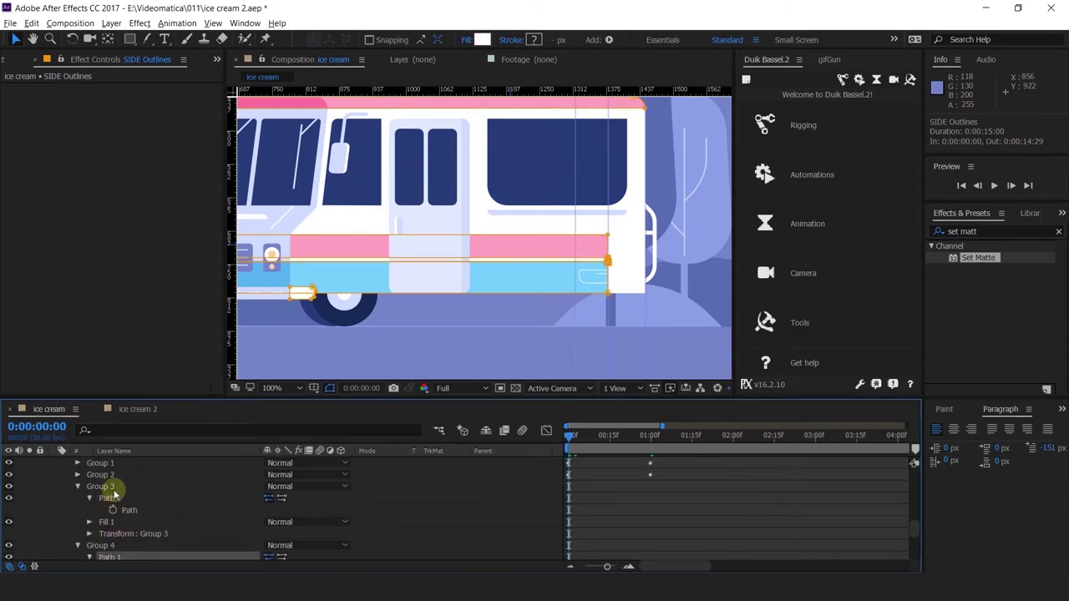
{"action": "left_click", "coordinate": [114, 489]}
{"action": "left_click", "coordinate": [112, 510]}
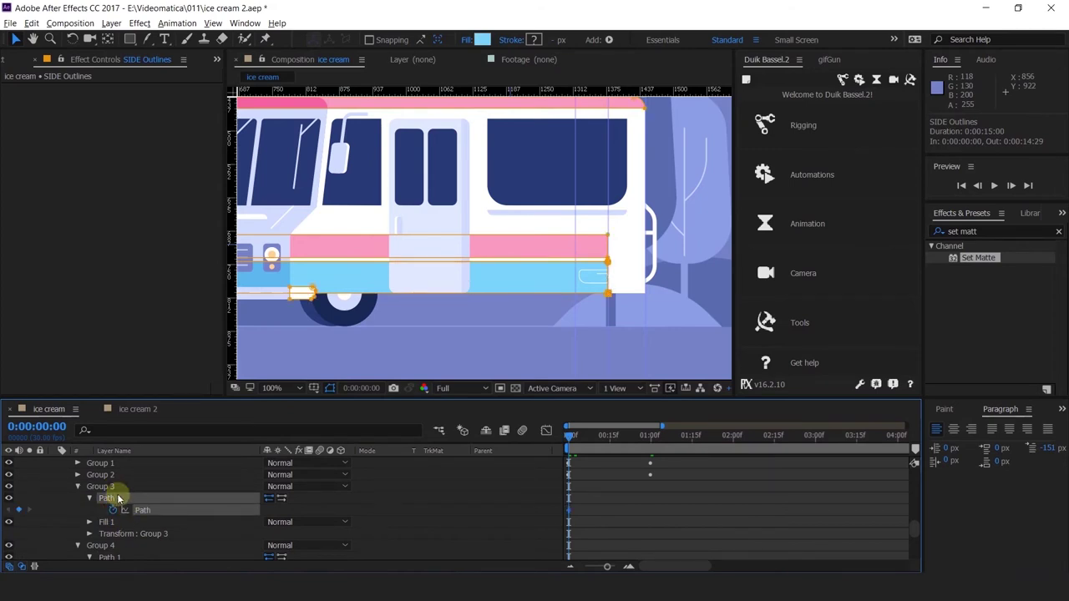
Add keyframes at 1 s for the stripe paths of Groups 3, 4 and 5 in SIDE Outlines.
{"action": "left_click_drag", "start_coordinate": [676, 435], "coordinate": [447, 453]}
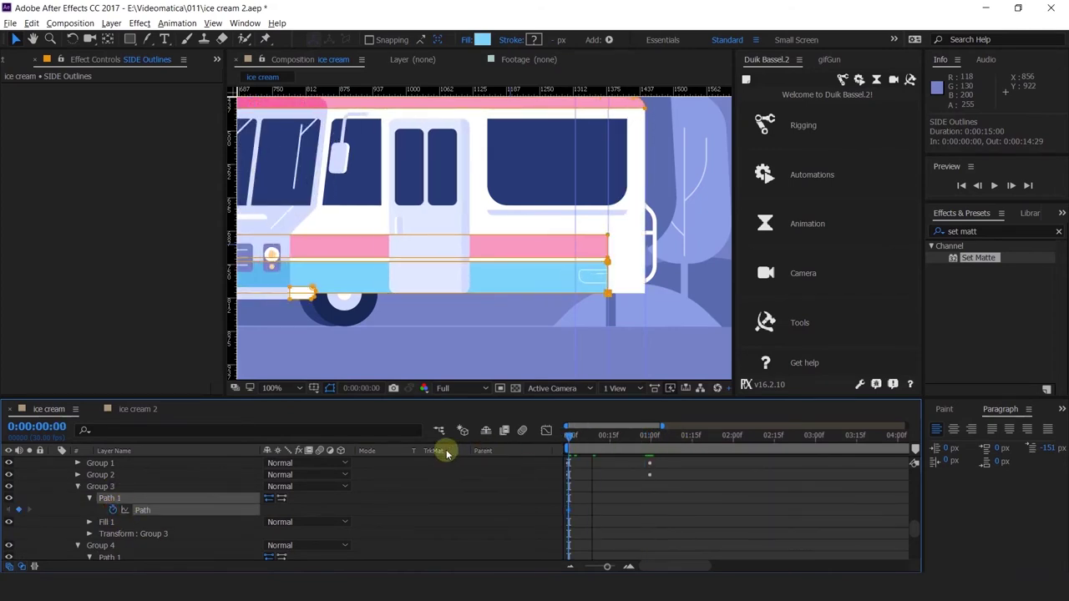
{"action": "scroll", "coordinate": [614, 253], "scroll_direction": "up", "scroll_amount": 2}
{"action": "left_click", "coordinate": [652, 439]}
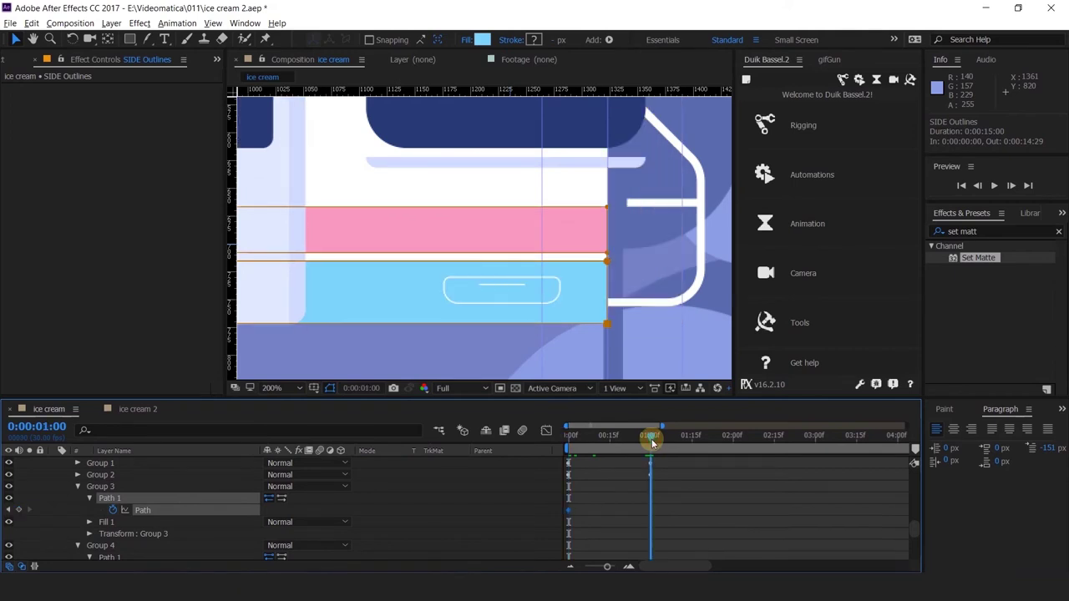
{"action": "scroll", "coordinate": [37, 542], "scroll_direction": "down", "scroll_amount": 3}
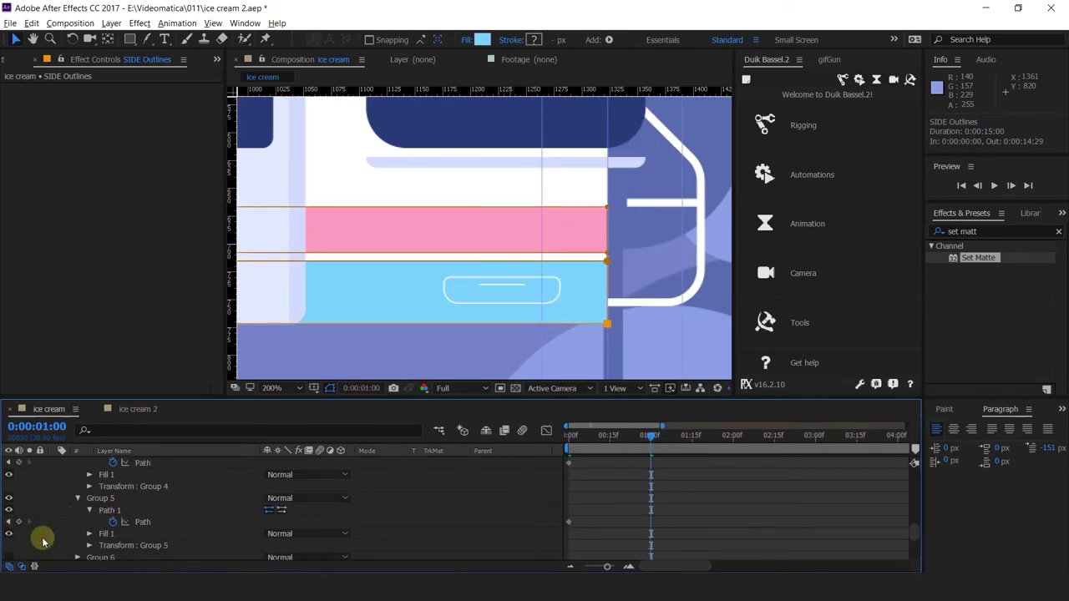
{"action": "left_click", "coordinate": [18, 521]}
{"action": "scroll", "coordinate": [501, 487], "scroll_direction": "down", "scroll_amount": 2}
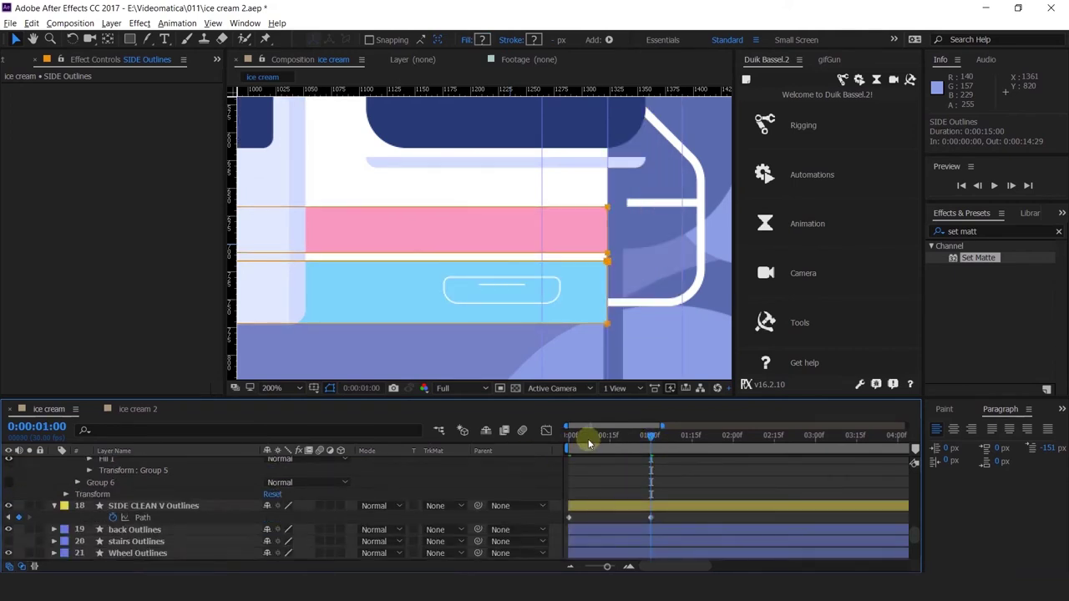
Extend the rear edge points of all three lower stripes to the 1390 guide at 0 s.
{"action": "left_click_drag", "start_coordinate": [590, 441], "coordinate": [567, 438]}
{"action": "left_click_drag", "start_coordinate": [633, 197], "coordinate": [573, 365]}
{"action": "left_click_drag", "start_coordinate": [606, 325], "coordinate": [685, 332]}
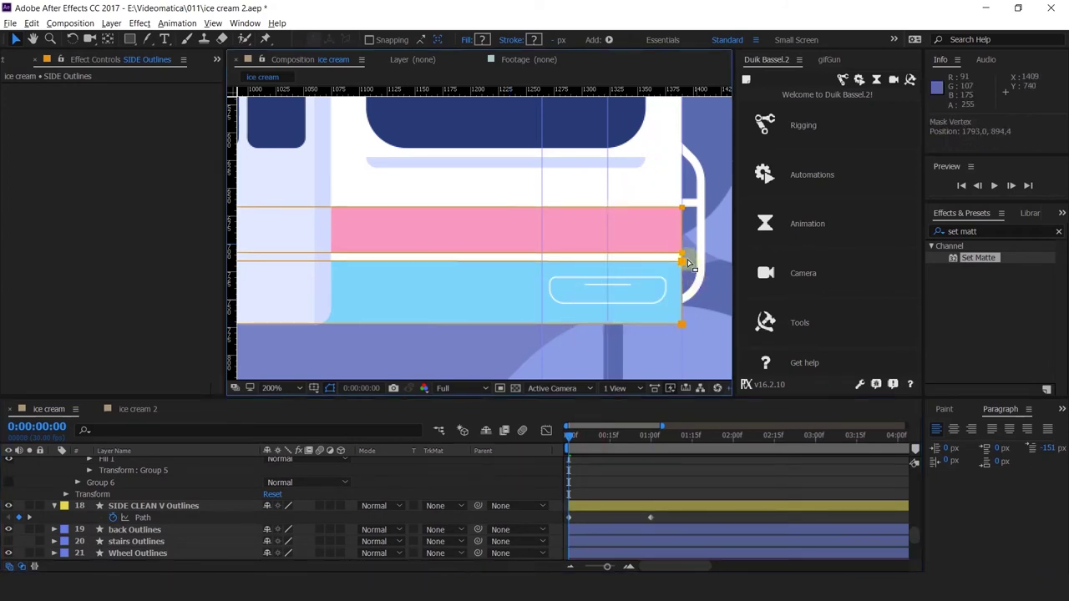
{"action": "scroll", "coordinate": [685, 330], "scroll_direction": "up", "scroll_amount": 2}
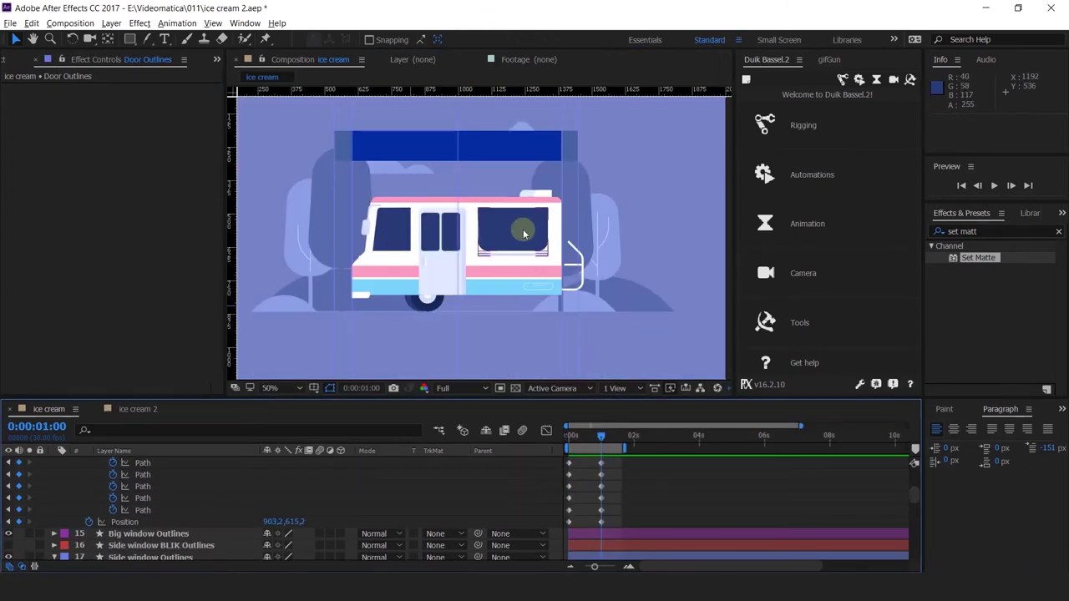
Examine how the blue width bar and the vertical guides line up with the van's front and rear edges at 1 s.
{"action": "key", "text": "space"}
{"action": "left_click_drag", "start_coordinate": [521, 233], "coordinate": [555, 232]}
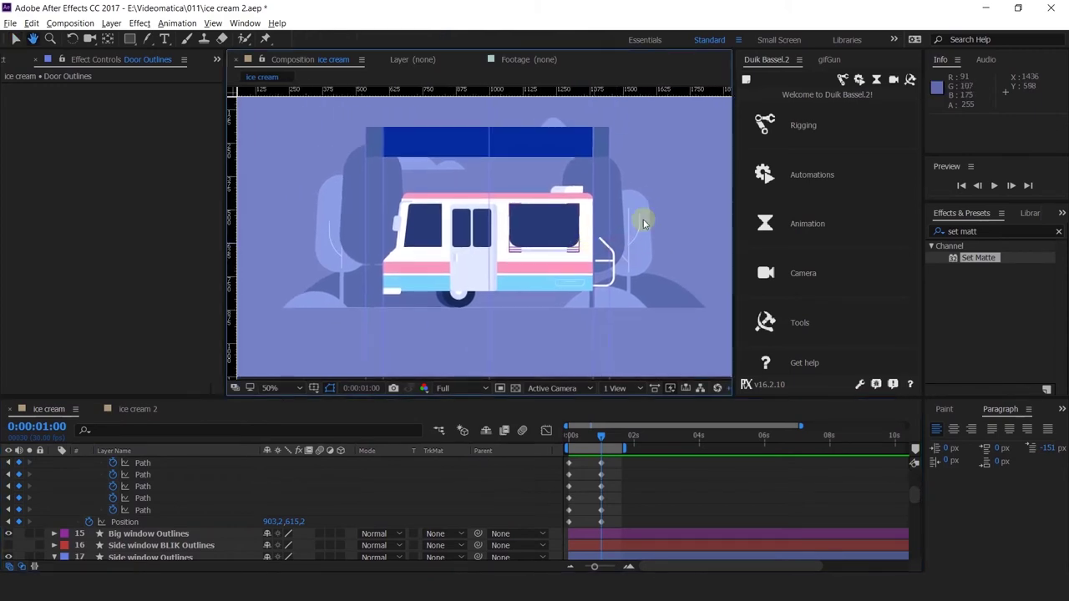
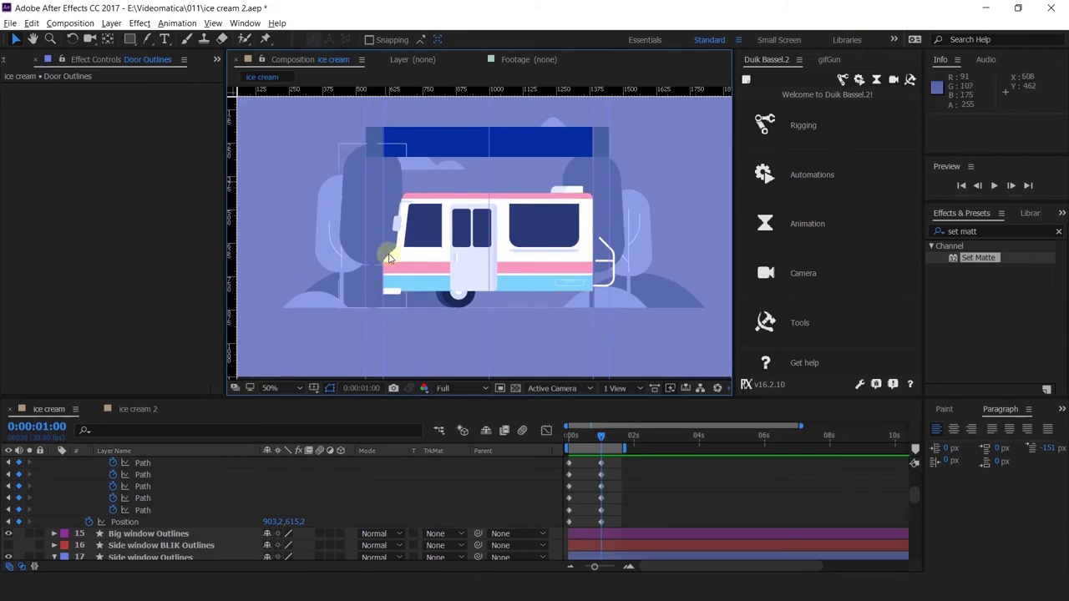
{"action": "scroll", "coordinate": [370, 136], "scroll_direction": "up", "scroll_amount": 1}
{"action": "left_click", "coordinate": [372, 137]}
{"action": "left_click_drag", "start_coordinate": [371, 137], "coordinate": [513, 173]}
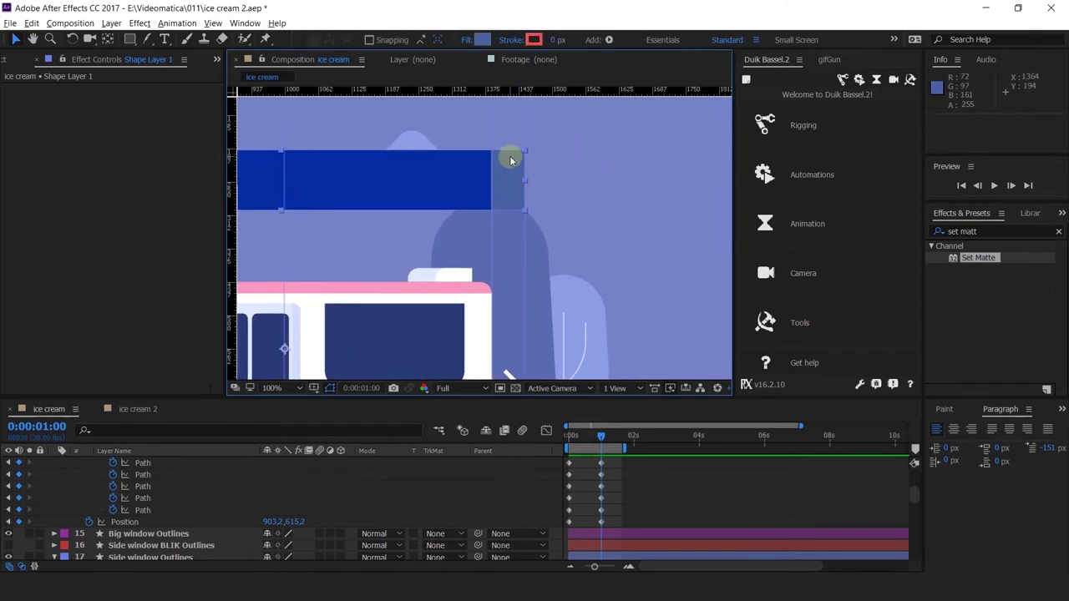
{"action": "scroll", "coordinate": [511, 160], "scroll_direction": "down", "scroll_amount": 1}
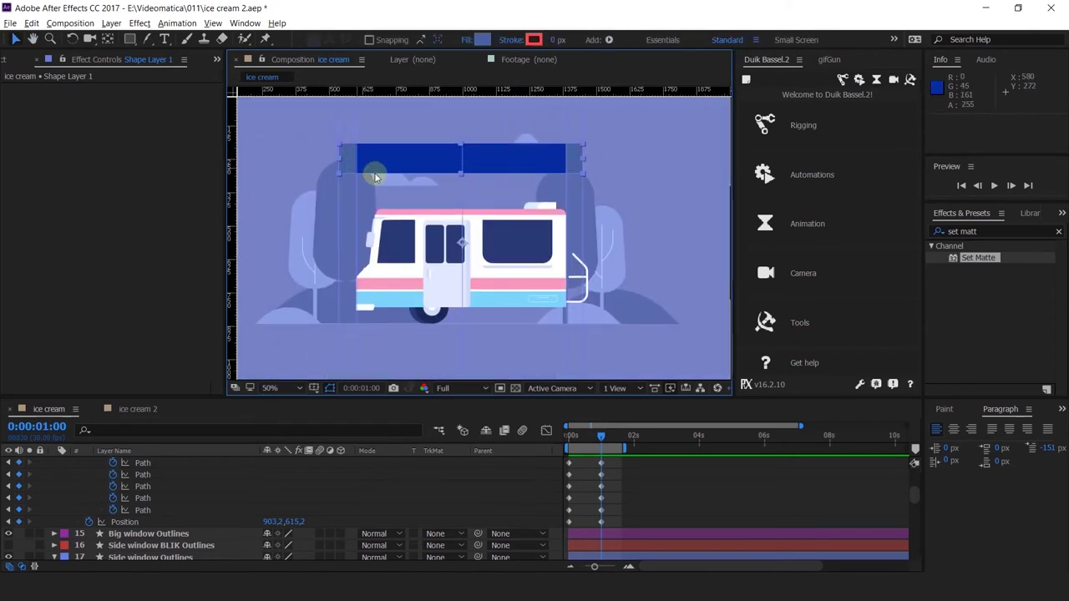
{"action": "scroll", "coordinate": [361, 159], "scroll_direction": "up", "scroll_amount": 1}
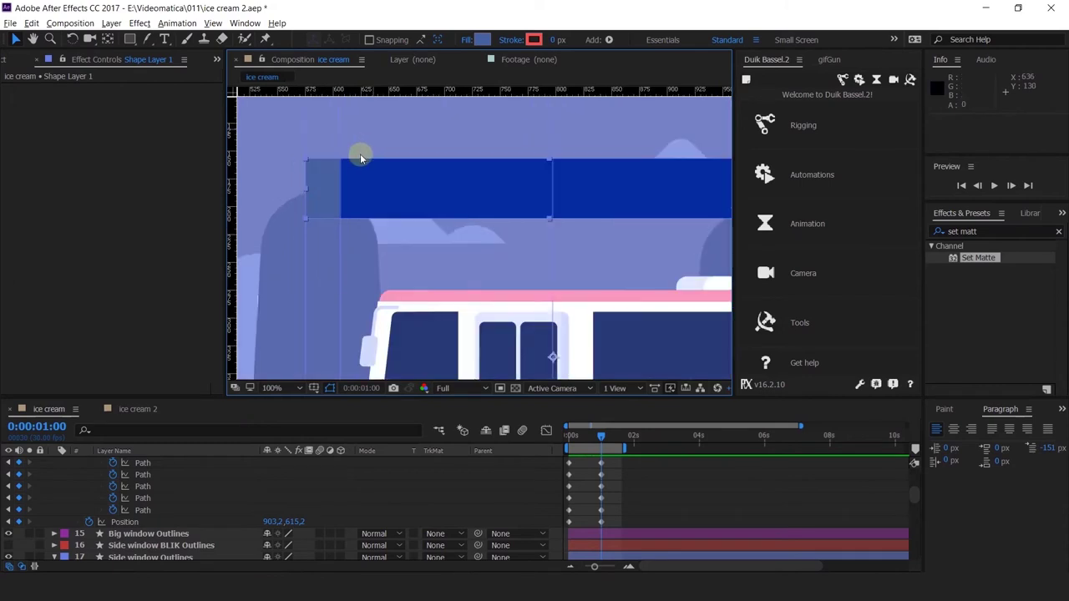
{"action": "scroll", "coordinate": [360, 159], "scroll_direction": "up", "scroll_amount": 1}
{"action": "scroll", "coordinate": [480, 283], "scroll_direction": "down", "scroll_amount": 2}
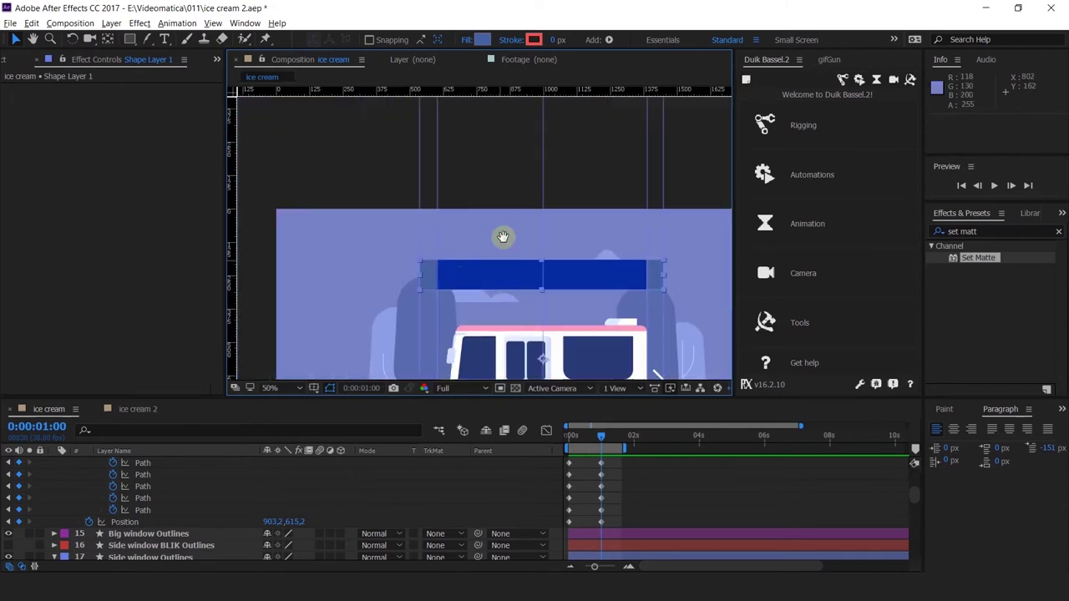
{"action": "left_click_drag", "start_coordinate": [502, 237], "coordinate": [424, 159]}
{"action": "left_click", "coordinate": [424, 161]}
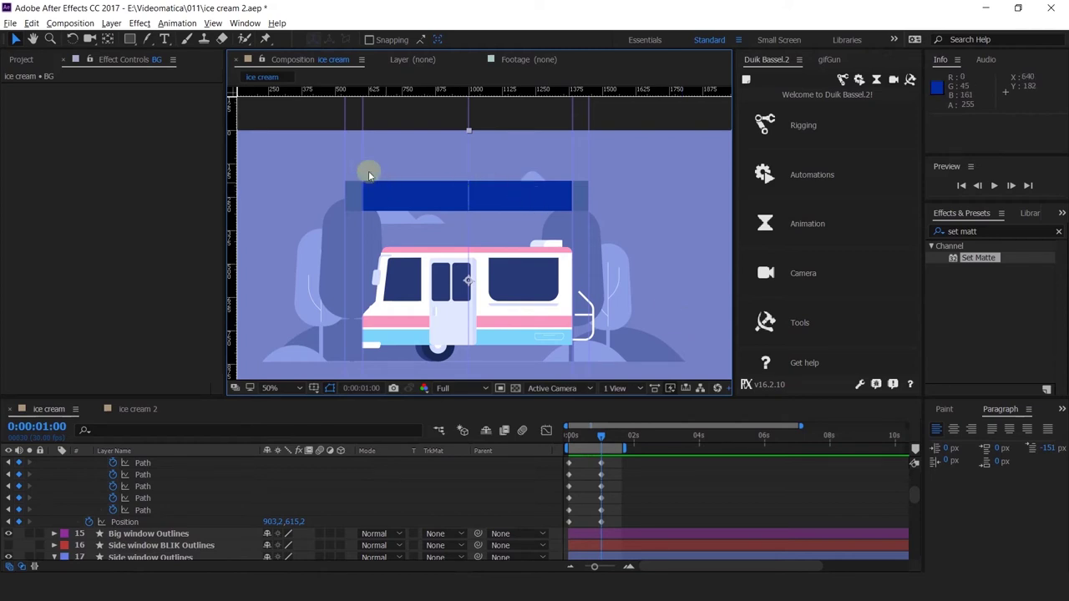
{"action": "left_click_drag", "start_coordinate": [537, 201], "coordinate": [565, 150]}
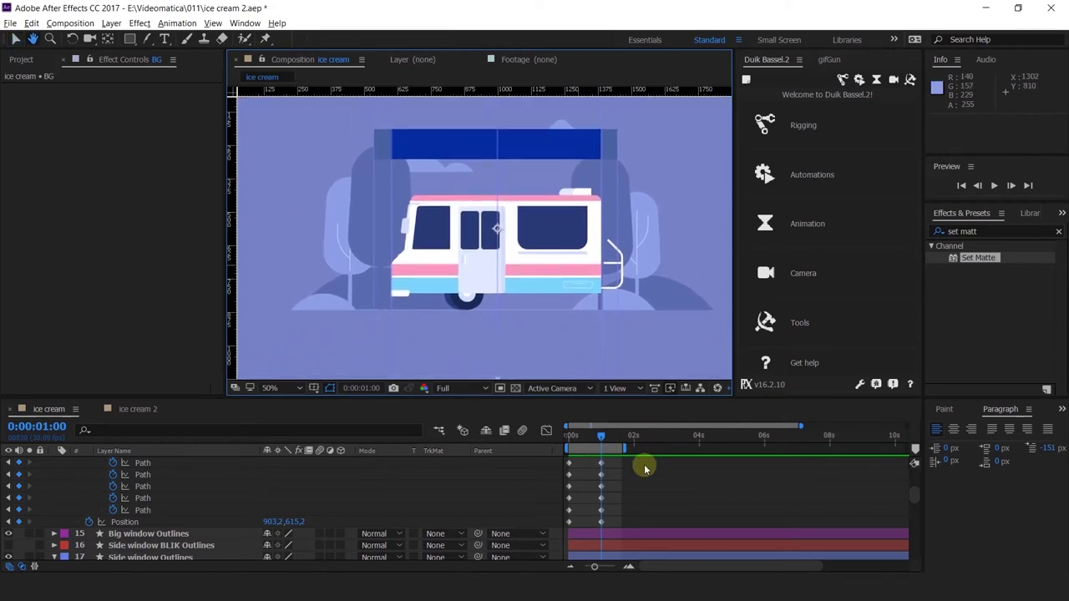
{"action": "left_click", "coordinate": [587, 475]}
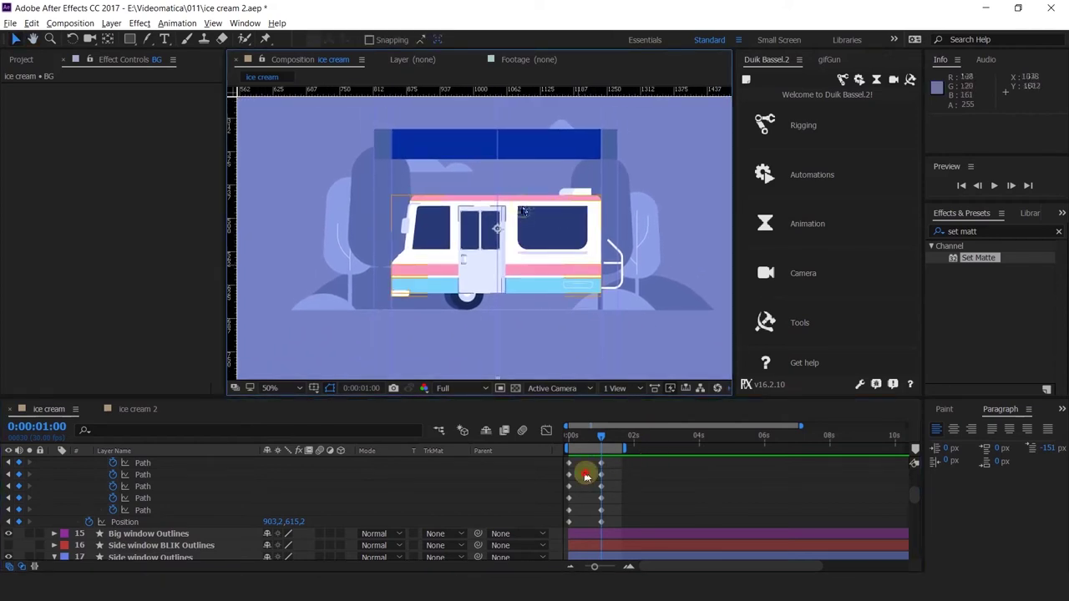
Select the big window, show its position keyframes and compare its placement at 0 s and 1 s.
{"action": "scroll", "coordinate": [503, 184], "scroll_direction": "up", "scroll_amount": 2}
{"action": "left_click_drag", "start_coordinate": [504, 184], "coordinate": [498, 256]}
{"action": "left_click", "coordinate": [603, 335]}
{"action": "left_click_drag", "start_coordinate": [531, 209], "coordinate": [479, 101]}
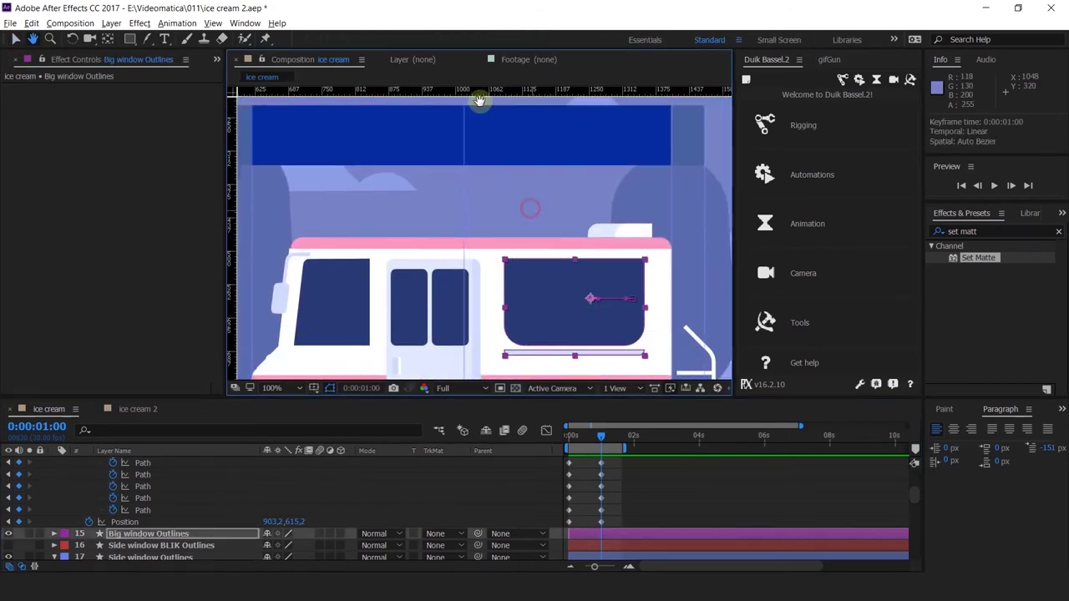
{"action": "key", "text": "p"}
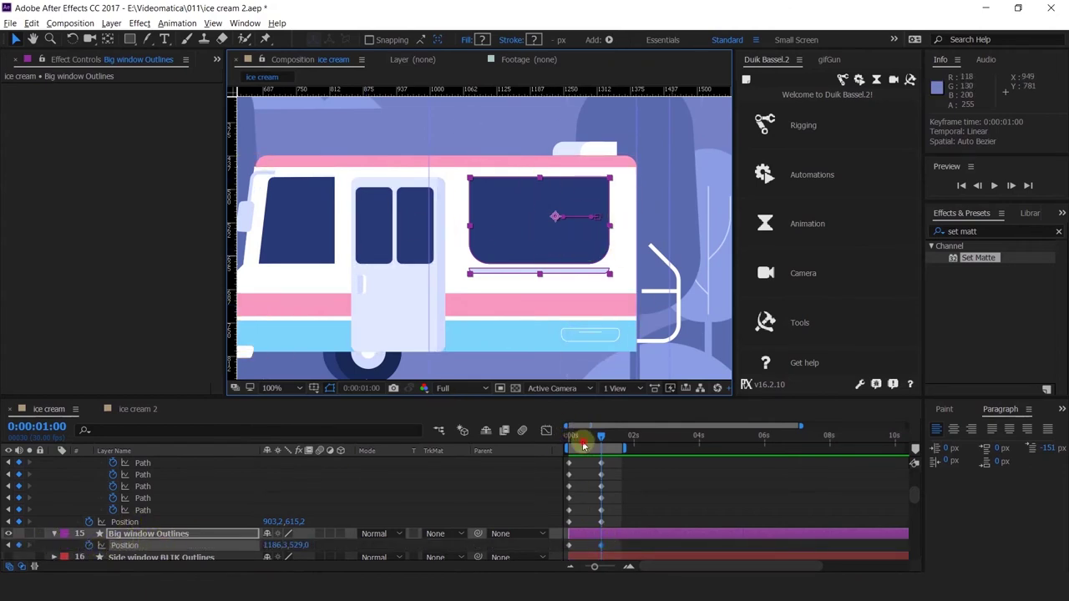
{"action": "left_click", "coordinate": [572, 436]}
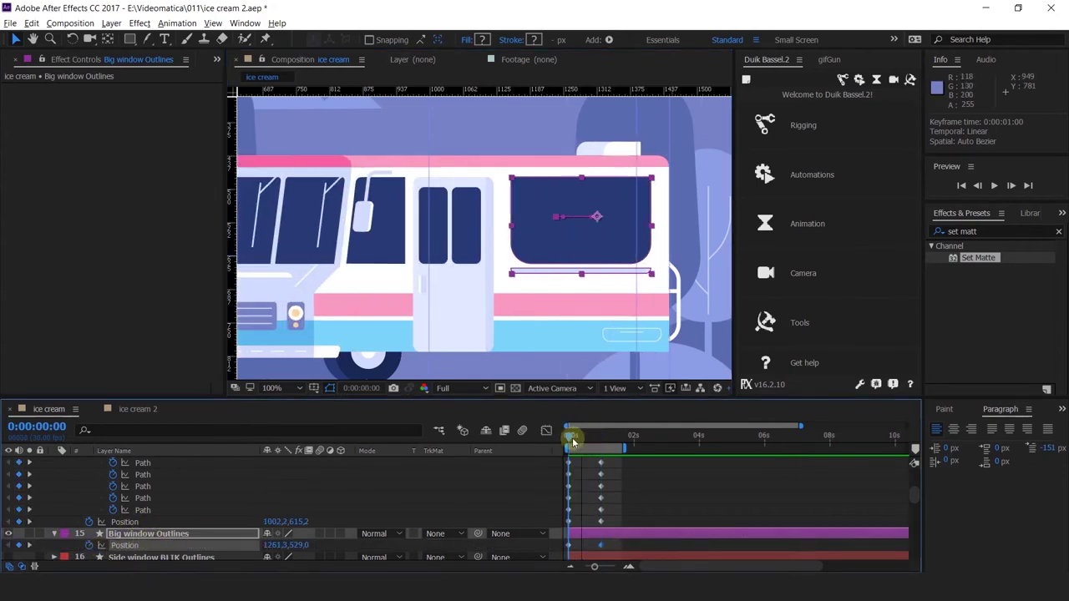
{"action": "left_click_drag", "start_coordinate": [572, 438], "coordinate": [599, 438]}
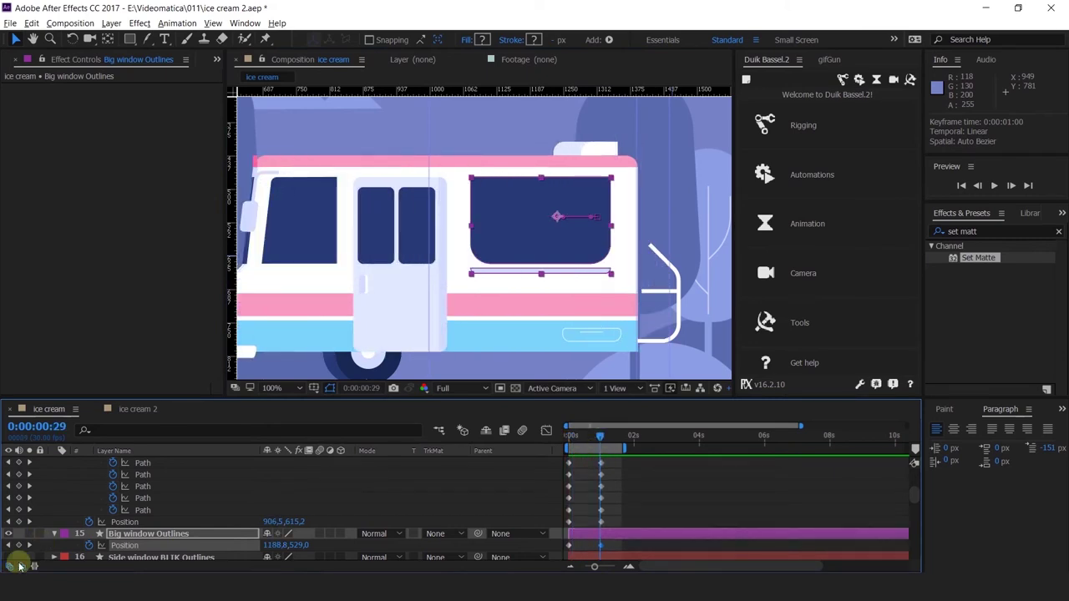
Start keyframing the paths of Group 1 and Group 4 in Big window Outlines at frame 29.
{"action": "left_click", "coordinate": [54, 533]}
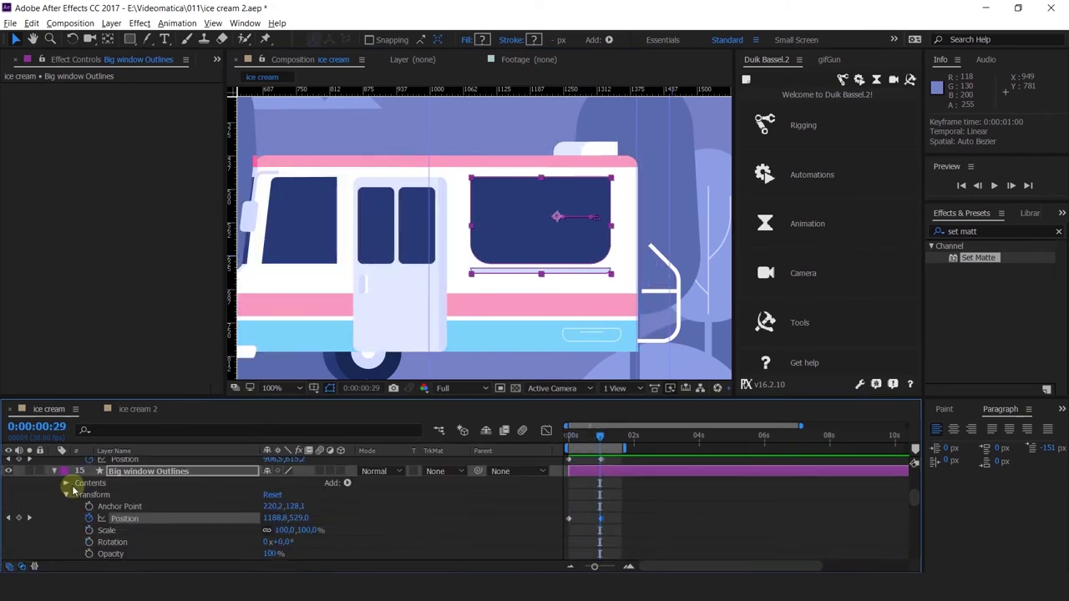
{"action": "left_click", "coordinate": [65, 481]}
{"action": "left_click", "coordinate": [65, 483]}
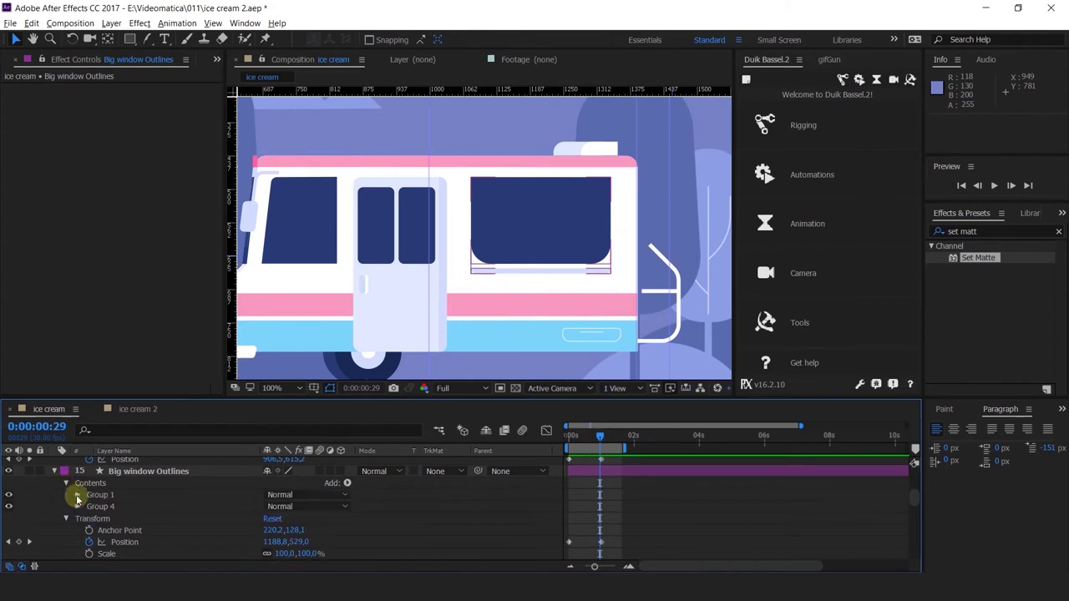
{"action": "left_click", "coordinate": [77, 494]}
{"action": "left_click", "coordinate": [89, 506]}
{"action": "left_click", "coordinate": [117, 518]}
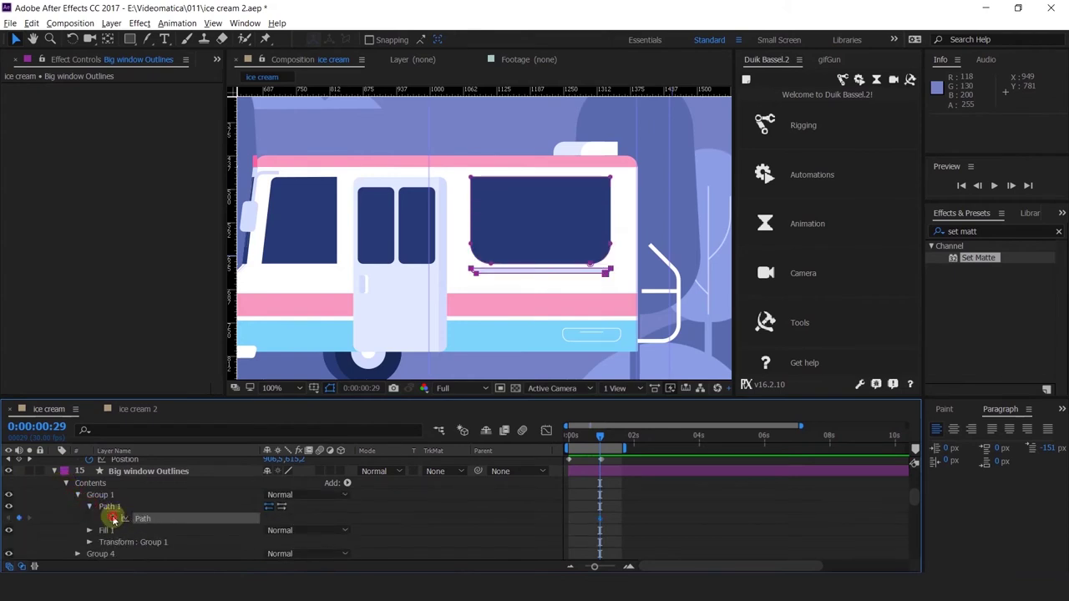
{"action": "left_click", "coordinate": [77, 554]}
{"action": "left_click", "coordinate": [96, 531]}
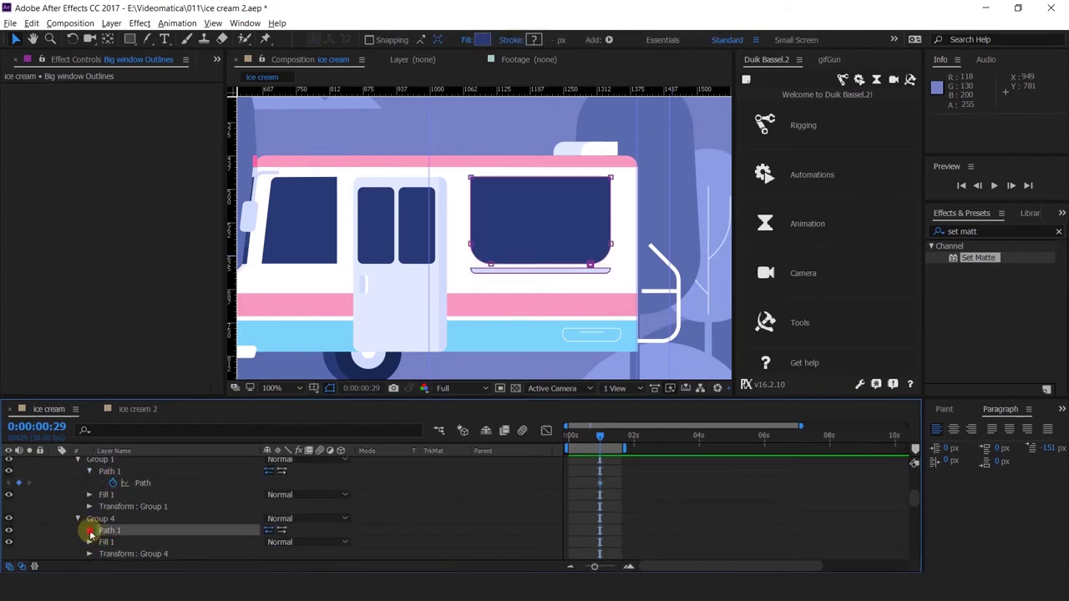
{"action": "left_click", "coordinate": [90, 530]}
{"action": "left_click", "coordinate": [112, 542]}
{"action": "key", "text": "u"}
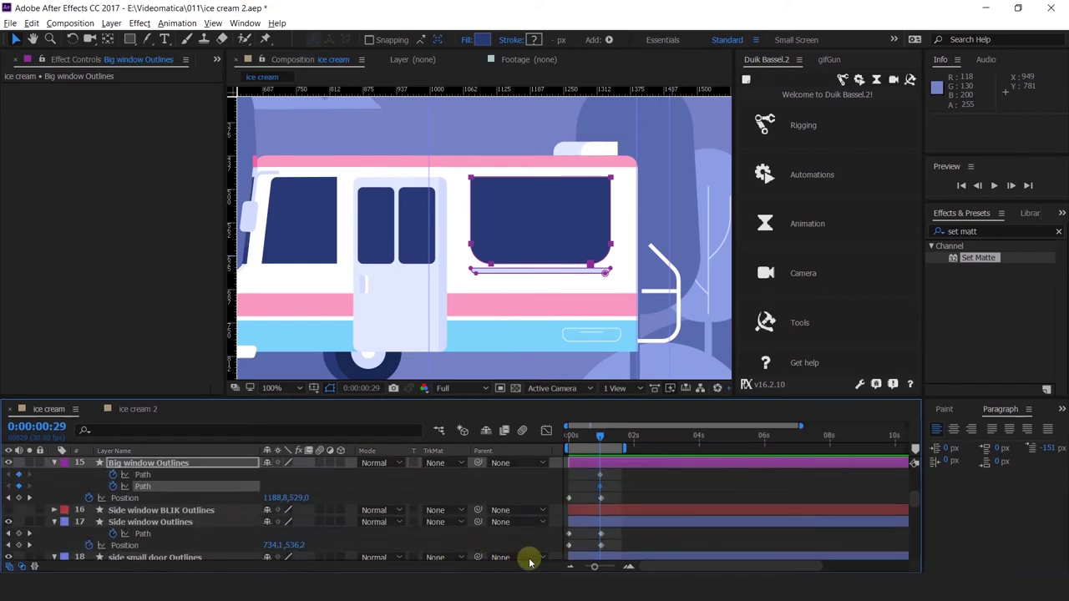
Move both big window path keyframes to 1 s, in line with the position keyframe.
{"action": "key", "text": "equal"}
{"action": "key", "text": "equal"}
{"action": "key", "text": "equal"}
{"action": "left_click", "coordinate": [607, 476]}
{"action": "left_click", "coordinate": [608, 486], "text": "shift"}
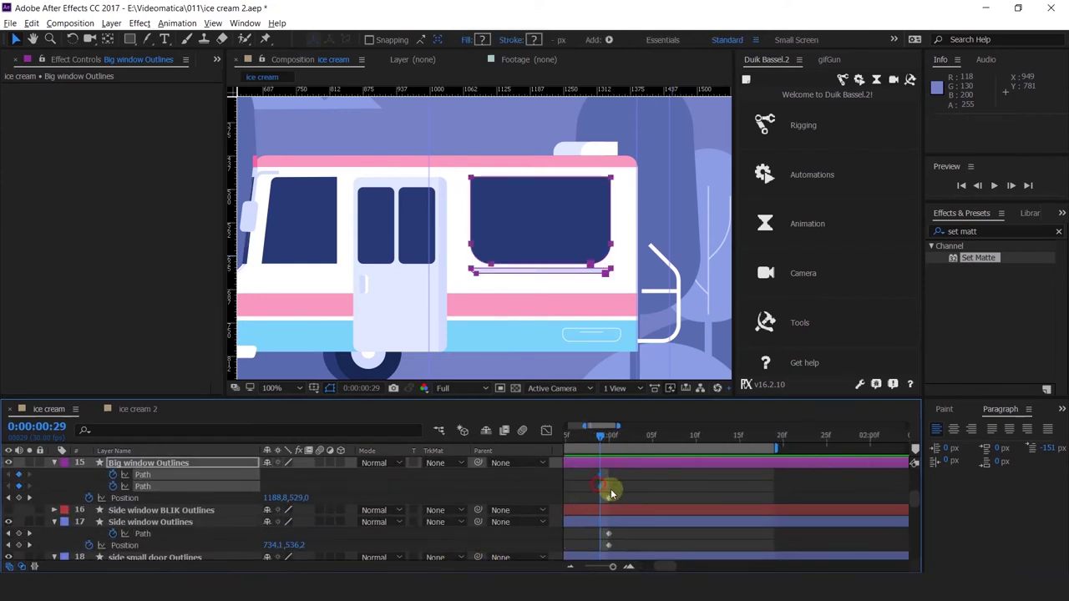
{"action": "left_click_drag", "start_coordinate": [598, 485], "coordinate": [608, 492]}
{"action": "key", "text": "minus"}
{"action": "key", "text": "minus"}
{"action": "key", "text": "minus"}
Add keyframes for both big window paths at 0 s.
{"action": "left_click_drag", "start_coordinate": [591, 437], "coordinate": [492, 438]}
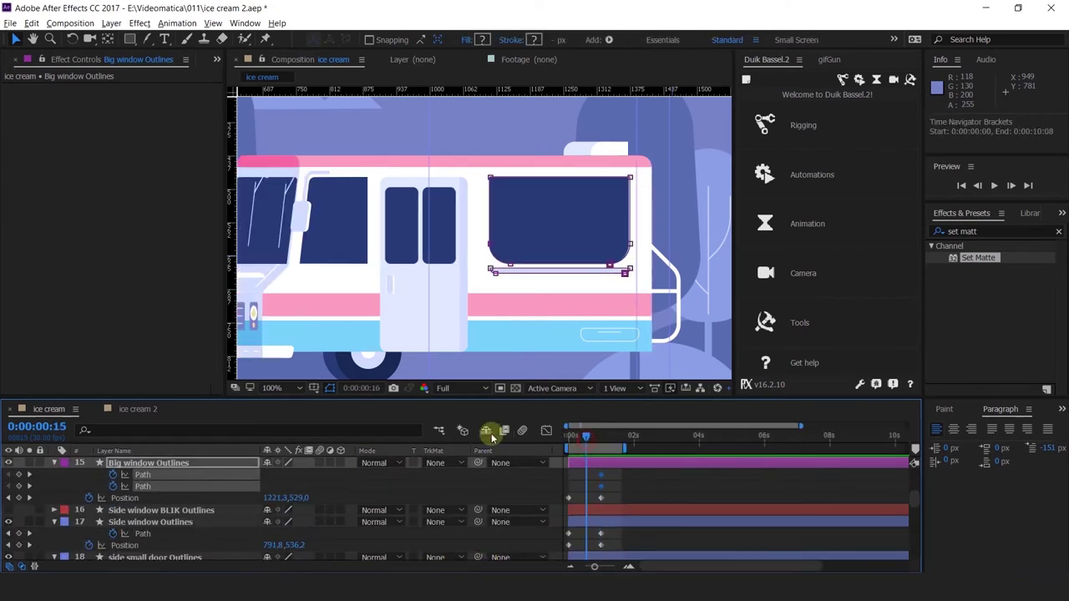
{"action": "key", "text": "Home"}
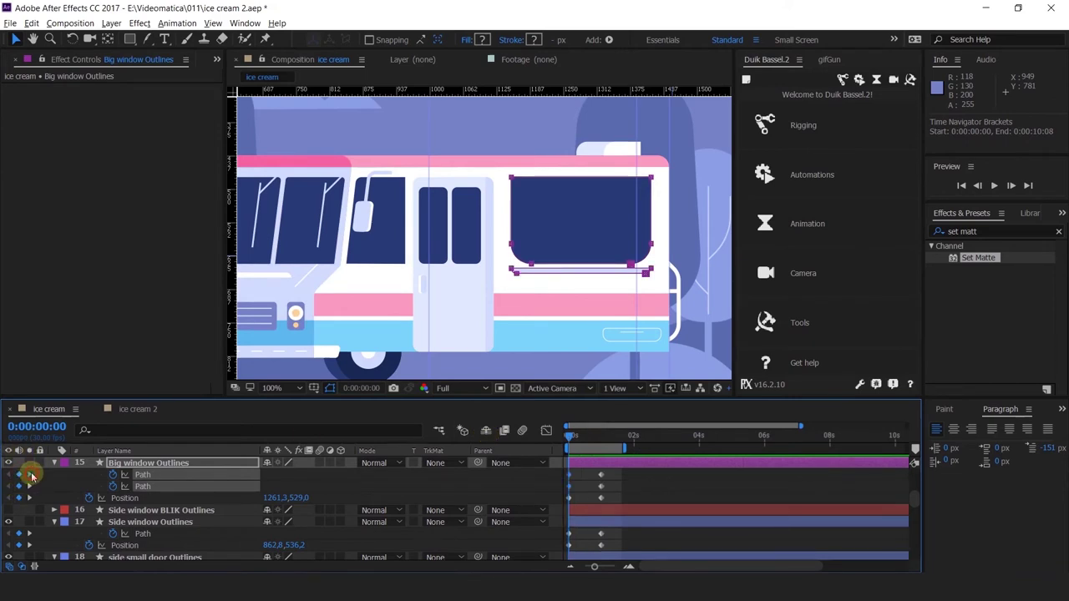
{"action": "left_click", "coordinate": [26, 486]}
Widen the big window and its sill at 1 s by nudging their front edge points forward and rear edge points backward.
{"action": "scroll", "coordinate": [515, 289], "scroll_direction": "down", "scroll_amount": 2}
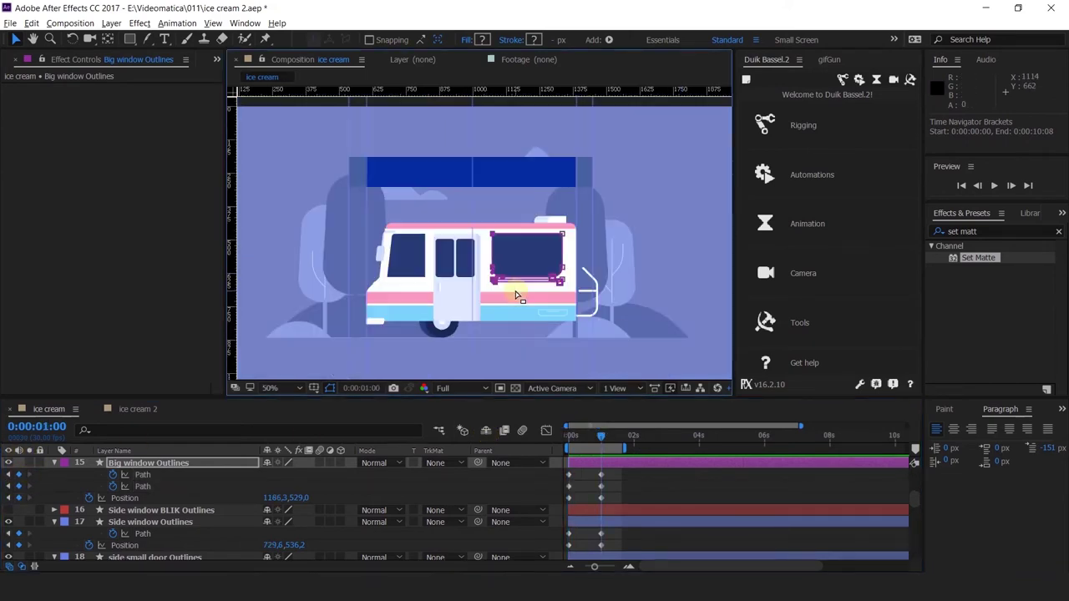
{"action": "key", "text": "Left"}
{"action": "key", "text": "Left"}
{"action": "key", "text": "Left"}
{"action": "key", "text": "Left"}
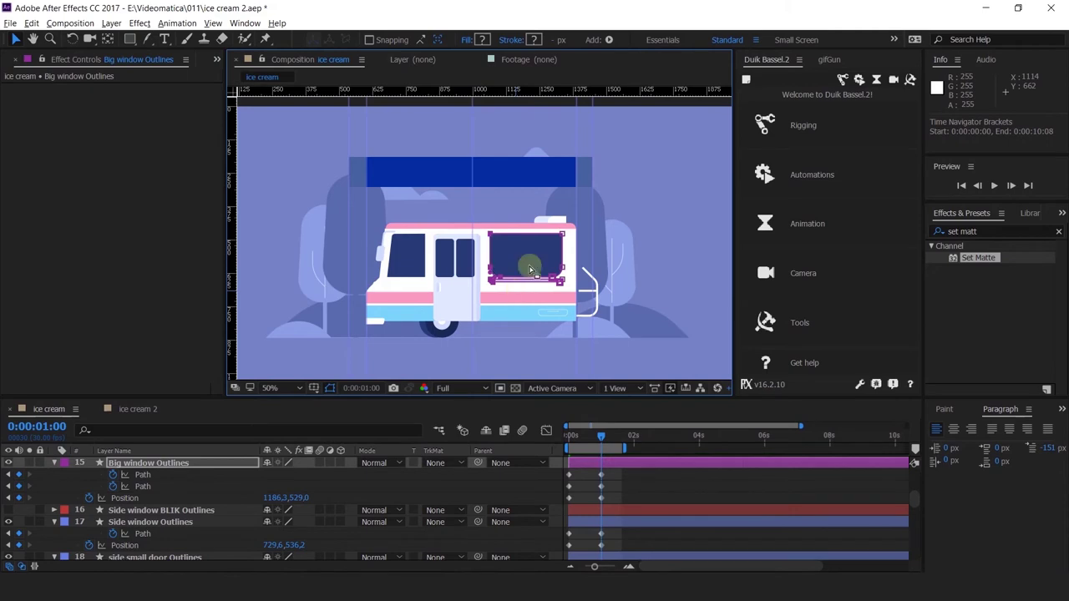
{"action": "left_click_drag", "start_coordinate": [547, 216], "coordinate": [594, 313]}
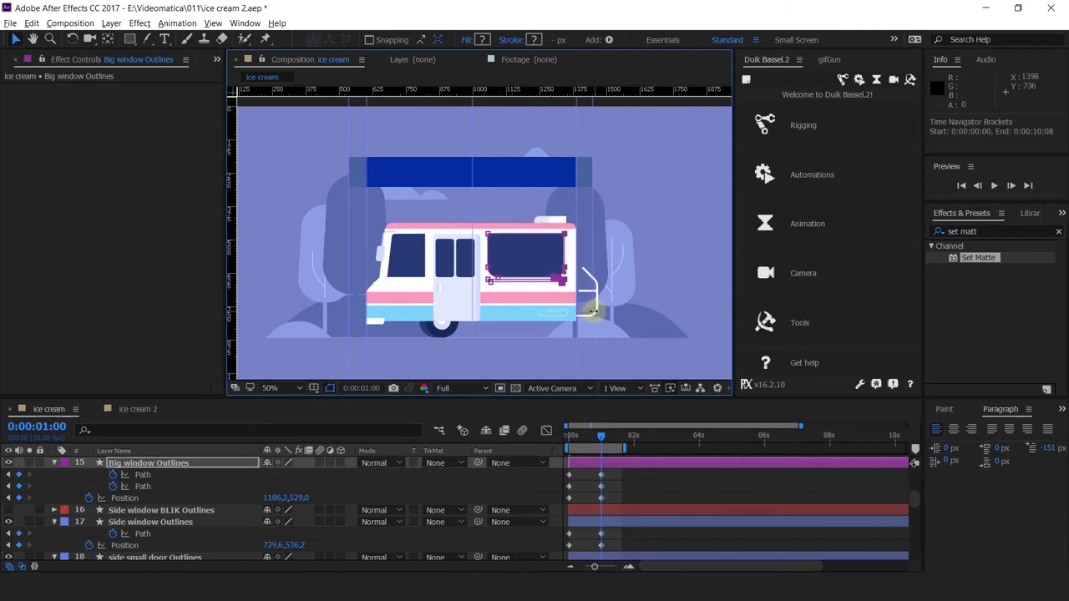
{"action": "left_click", "coordinate": [621, 484]}
Preview the van's turn to check how the big window changes width.
{"action": "scroll", "coordinate": [549, 256], "scroll_direction": "up", "scroll_amount": 2}
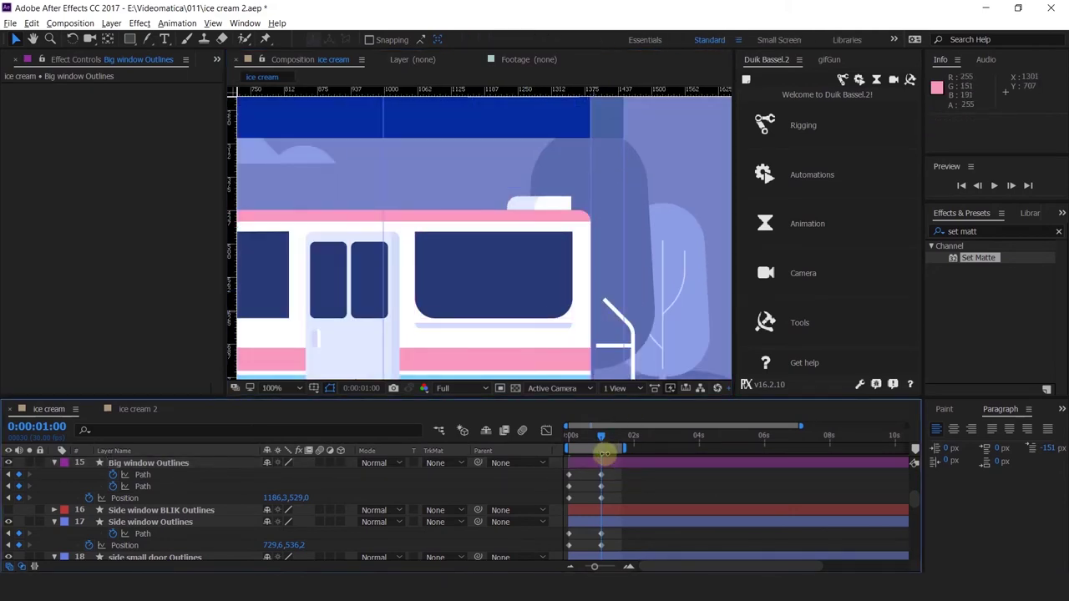
{"action": "key", "text": "space"}
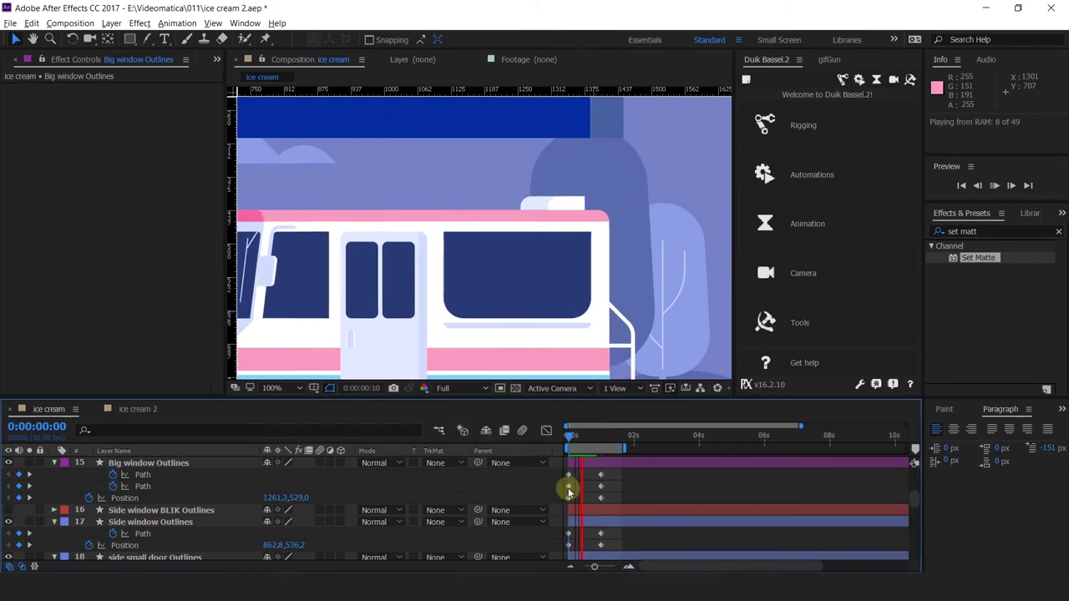
{"action": "key", "text": "space"}
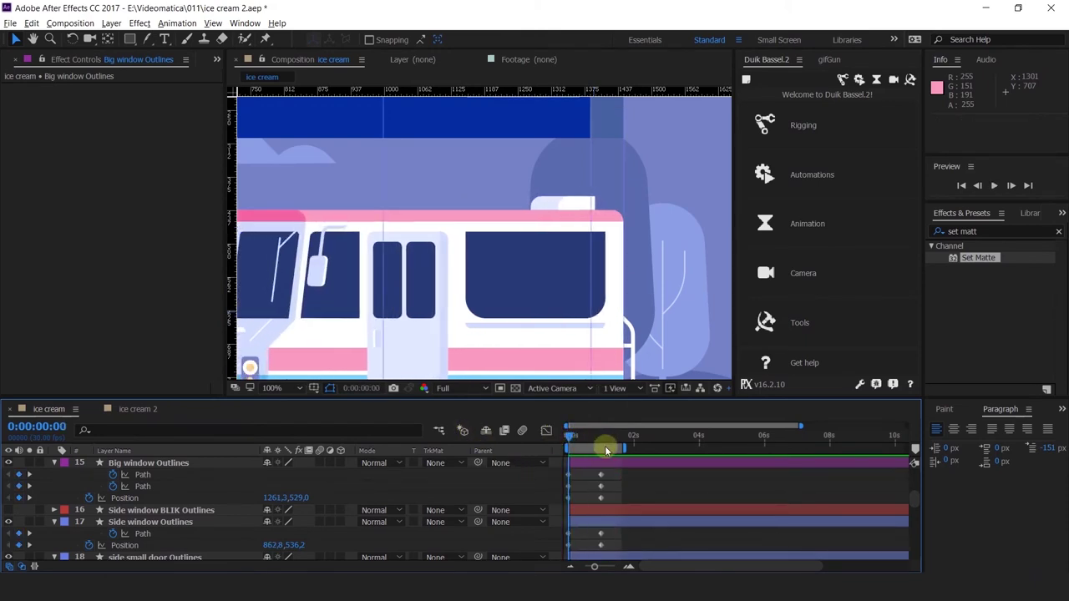
{"action": "left_click_drag", "start_coordinate": [606, 441], "coordinate": [520, 454]}
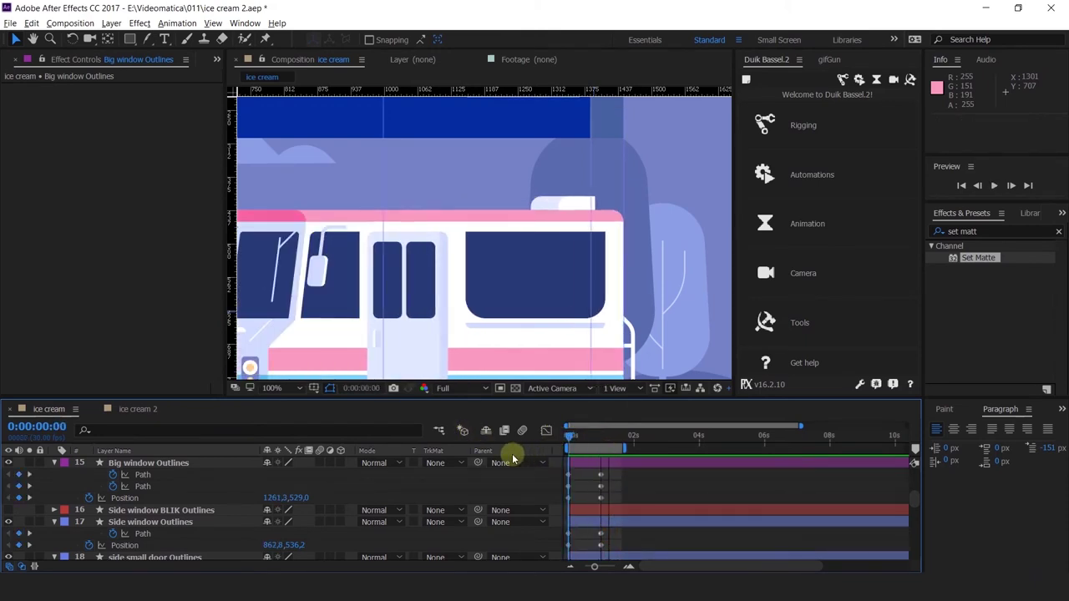
Shift the small side door horizontally toward the van's rear at 1 s, to about position 1260.8, 741.7.
{"action": "left_click", "coordinate": [21, 498]}
{"action": "left_click", "coordinate": [29, 475]}
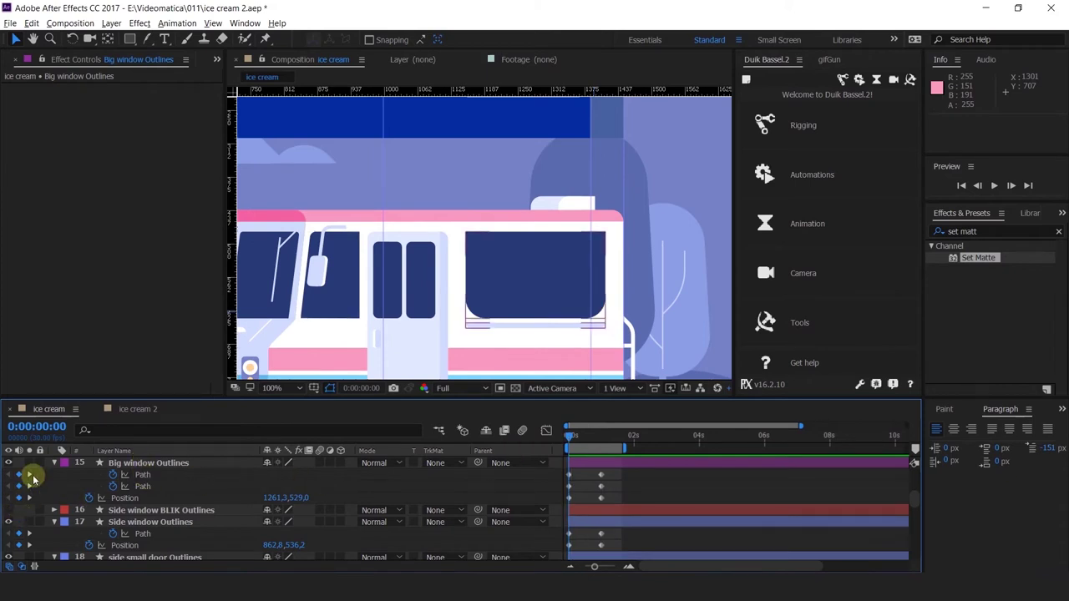
{"action": "scroll", "coordinate": [535, 246], "scroll_direction": "down", "scroll_amount": 2}
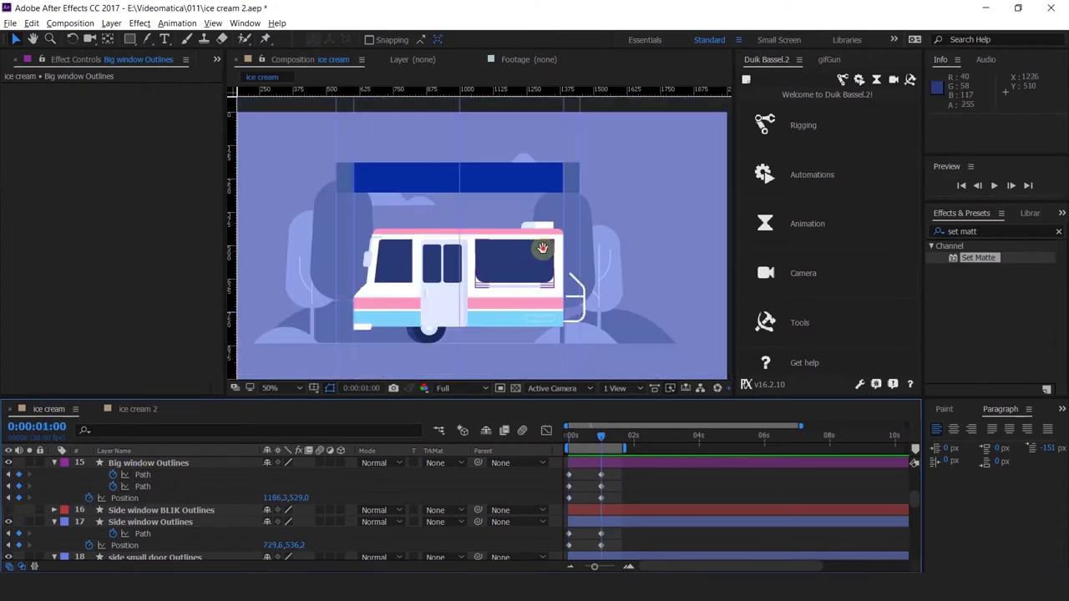
{"action": "scroll", "coordinate": [589, 297], "scroll_direction": "up", "scroll_amount": 1}
{"action": "left_click", "coordinate": [573, 319]}
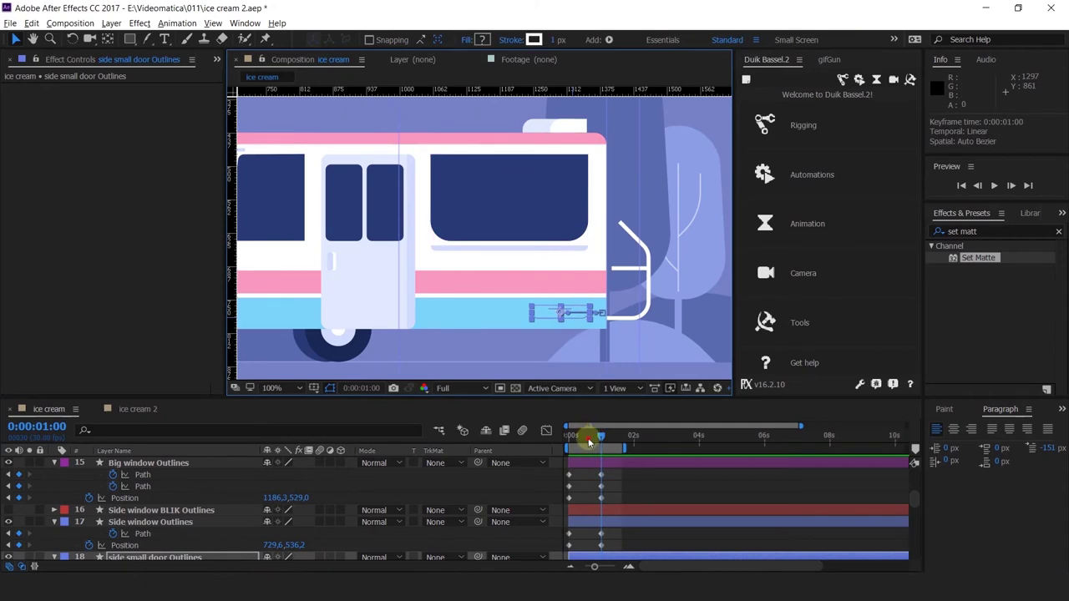
{"action": "mouse_move", "coordinate": [590, 436]}
{"action": "left_mouse_down"}
{"action": "mouse_move", "coordinate": [519, 442]}
{"action": "mouse_move", "coordinate": [620, 443]}
{"action": "mouse_move", "coordinate": [602, 453]}
{"action": "left_mouse_up"}
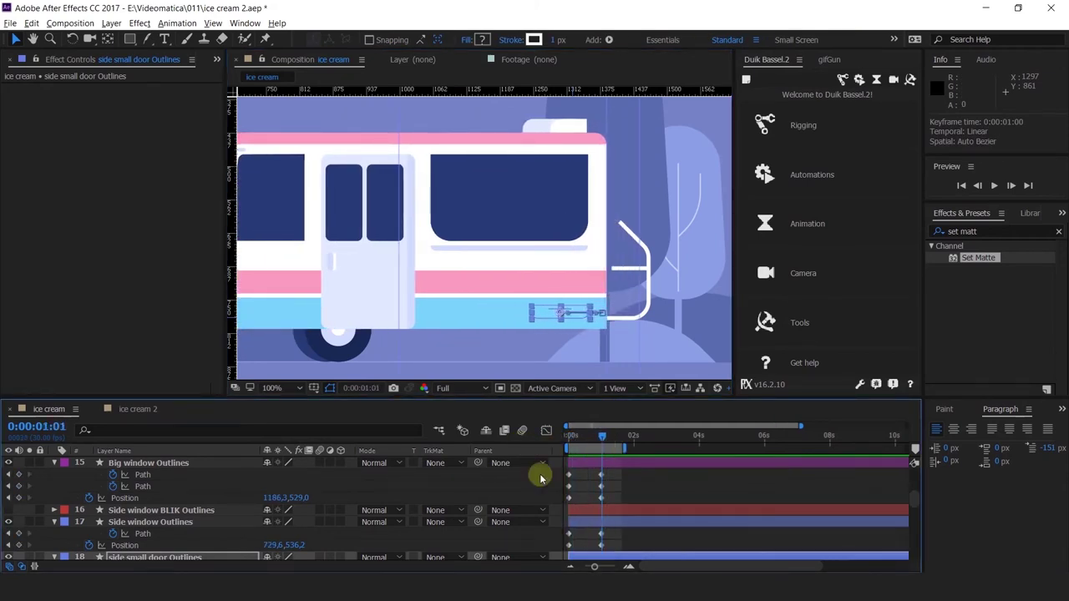
{"action": "left_click", "coordinate": [9, 533]}
{"action": "scroll", "coordinate": [596, 343], "scroll_direction": "up", "scroll_amount": 1}
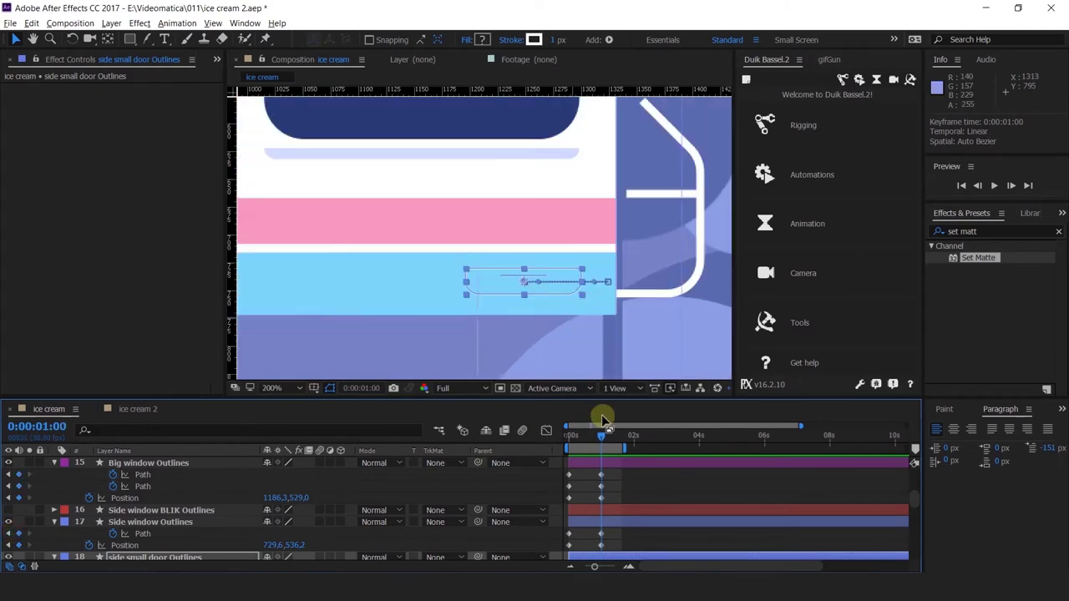
{"action": "left_click_drag", "start_coordinate": [555, 280], "coordinate": [567, 290]}
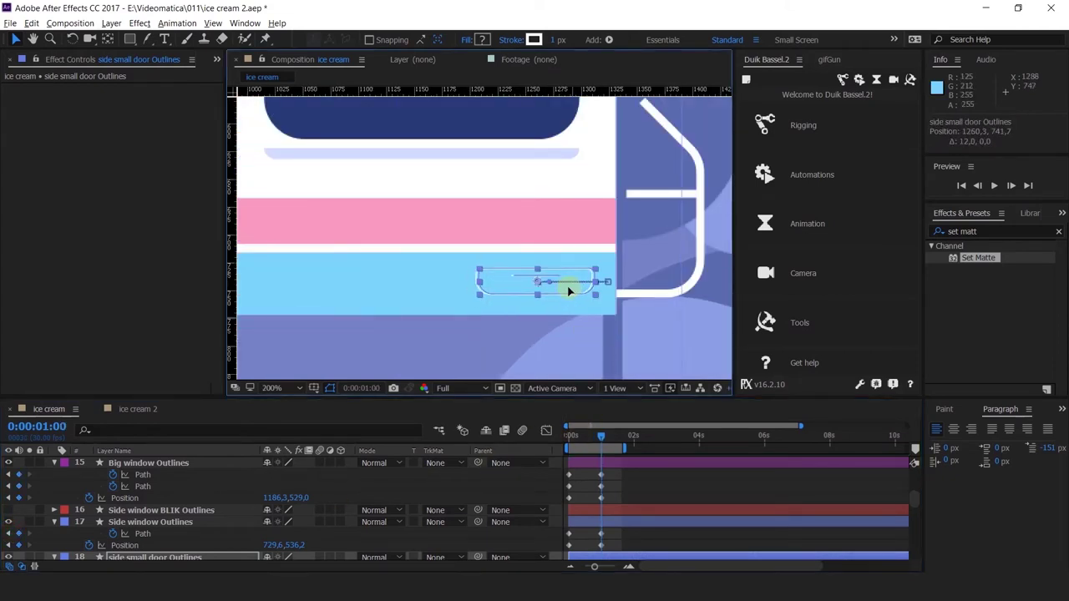
{"action": "key", "text": "Home"}
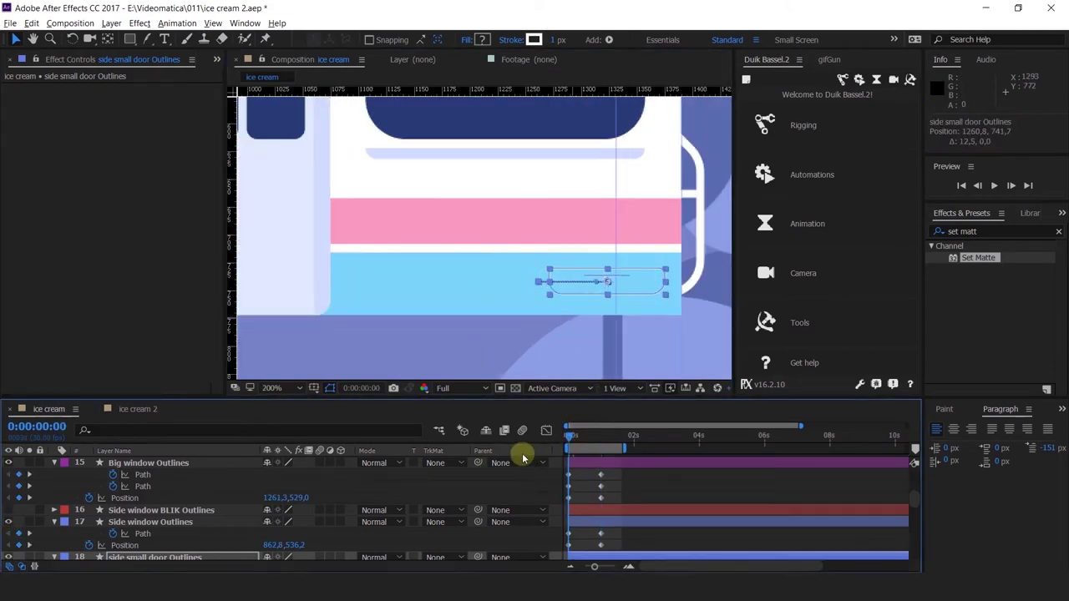
Nudge the small side door slightly toward the van's front at 1 s, to position 1259.8, 741.7.
{"action": "left_click", "coordinate": [622, 489]}
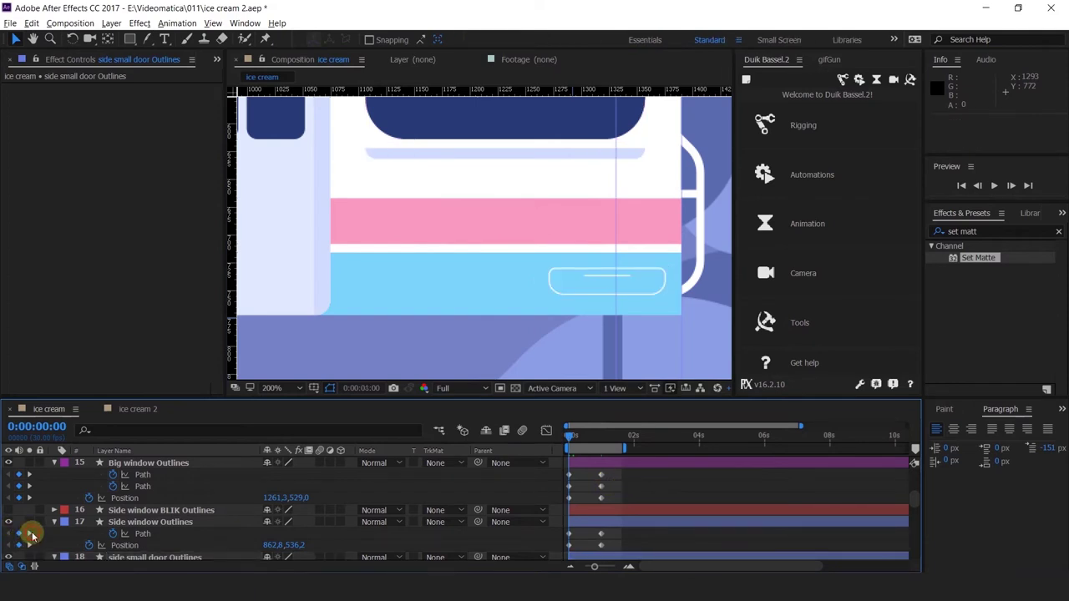
{"action": "left_click", "coordinate": [31, 535]}
{"action": "left_click", "coordinate": [530, 289]}
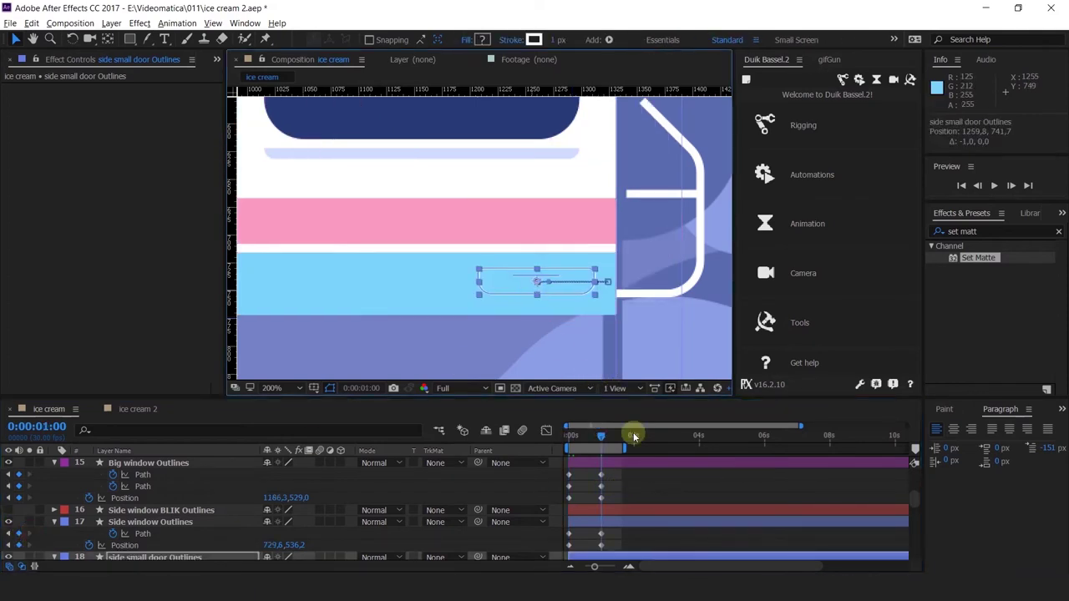
{"action": "left_click", "coordinate": [626, 490]}
Add a position keyframe at 1 s for the rear rail layer, back Outlines.
{"action": "left_click", "coordinate": [690, 220]}
{"action": "scroll", "coordinate": [690, 220], "scroll_direction": "down", "scroll_amount": 1}
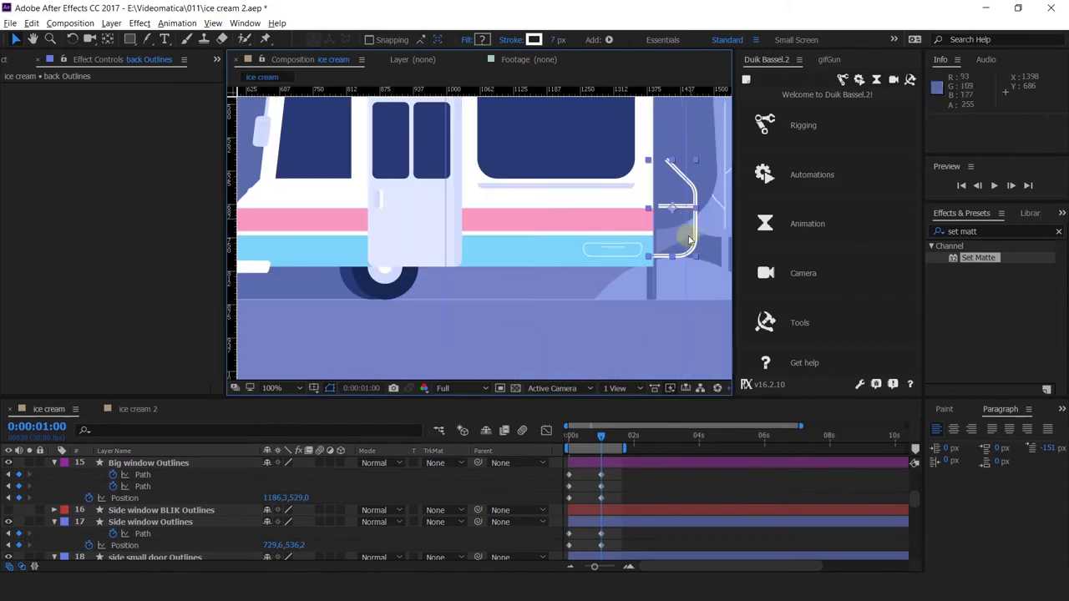
{"action": "scroll", "coordinate": [142, 535], "scroll_direction": "down", "scroll_amount": 8}
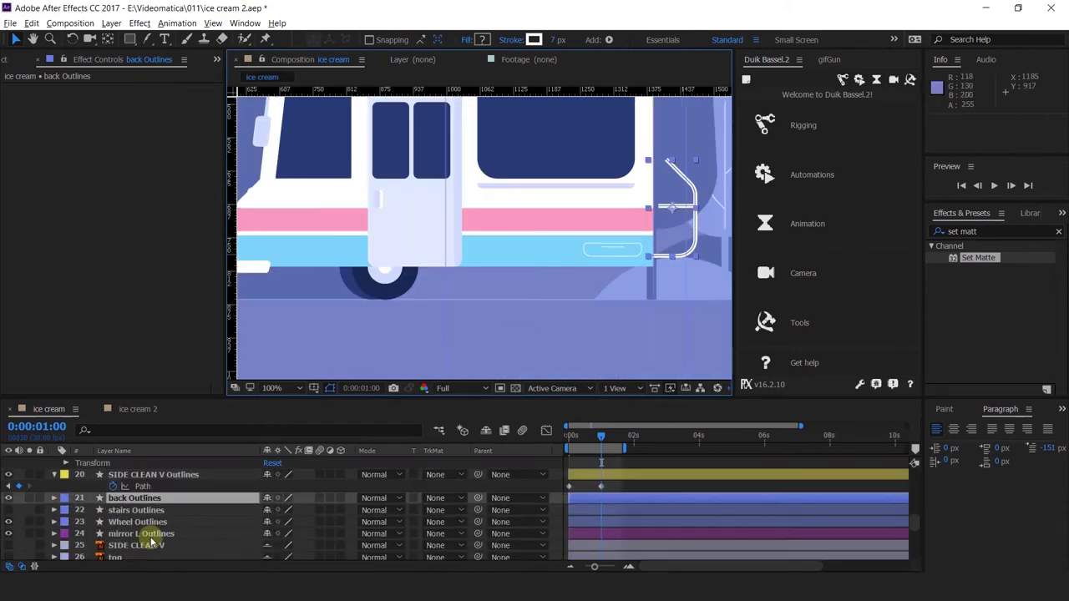
{"action": "key", "text": "p"}
{"action": "left_click", "coordinate": [89, 509]}
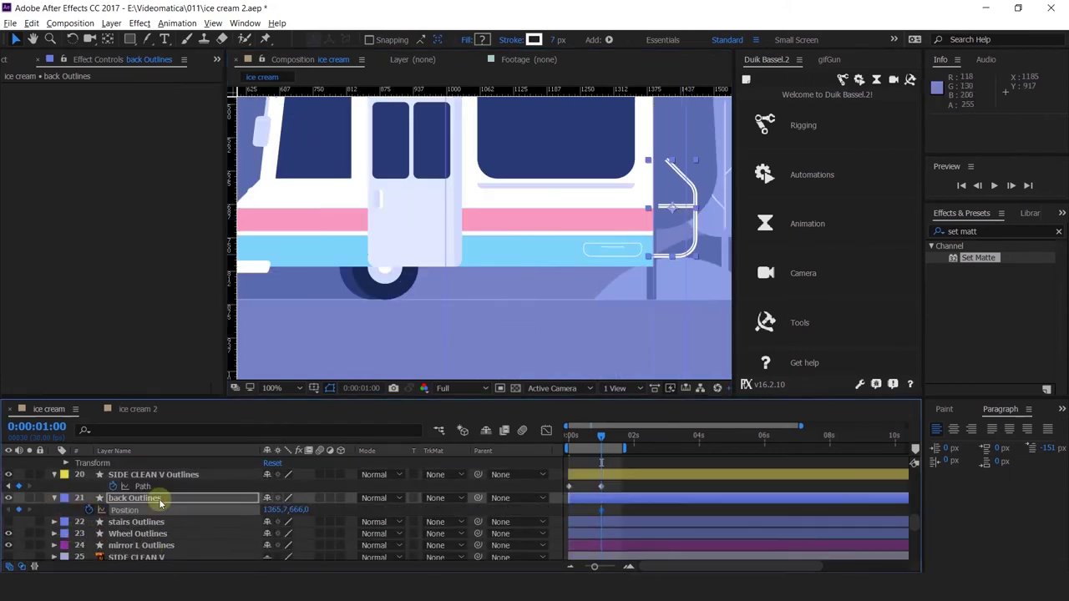
Shift the rear rail horizontally toward the van's front, to X 1357.7 at 0 s and X 1330.7 at 1 s.
{"action": "left_click", "coordinate": [565, 439]}
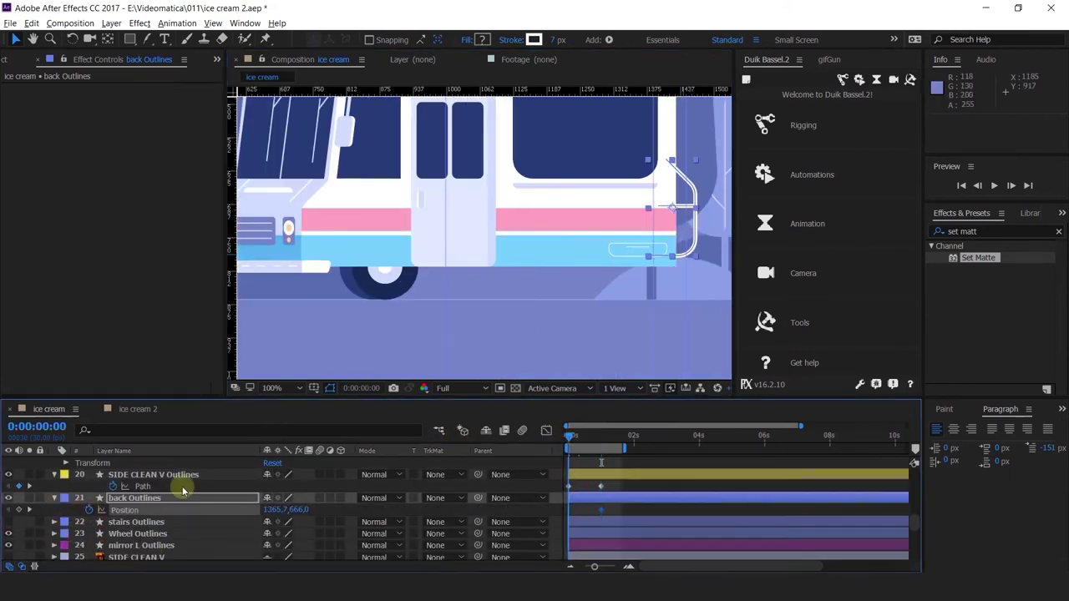
{"action": "left_click_drag", "start_coordinate": [273, 509], "coordinate": [244, 504]}
{"action": "left_click", "coordinate": [29, 511]}
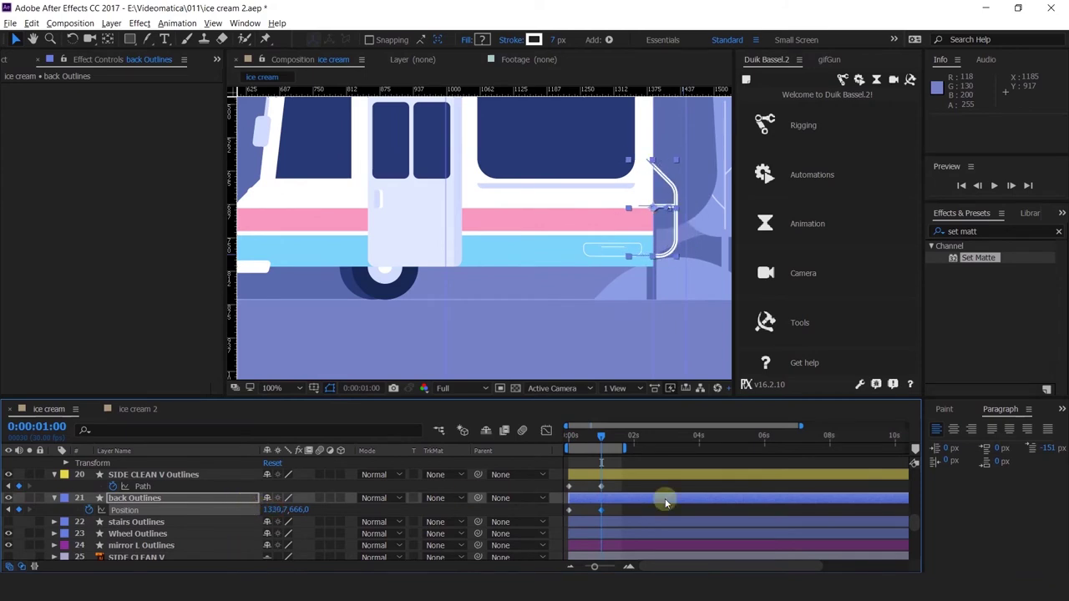
Preview the van's turn to check how the rear rail follows the body between 0 s and 1 s.
{"action": "left_click", "coordinate": [609, 487]}
{"action": "scroll", "coordinate": [660, 304], "scroll_direction": "down", "scroll_amount": 1}
{"action": "left_click_drag", "start_coordinate": [672, 270], "coordinate": [690, 242]}
{"action": "scroll", "coordinate": [658, 294], "scroll_direction": "up", "scroll_amount": 1}
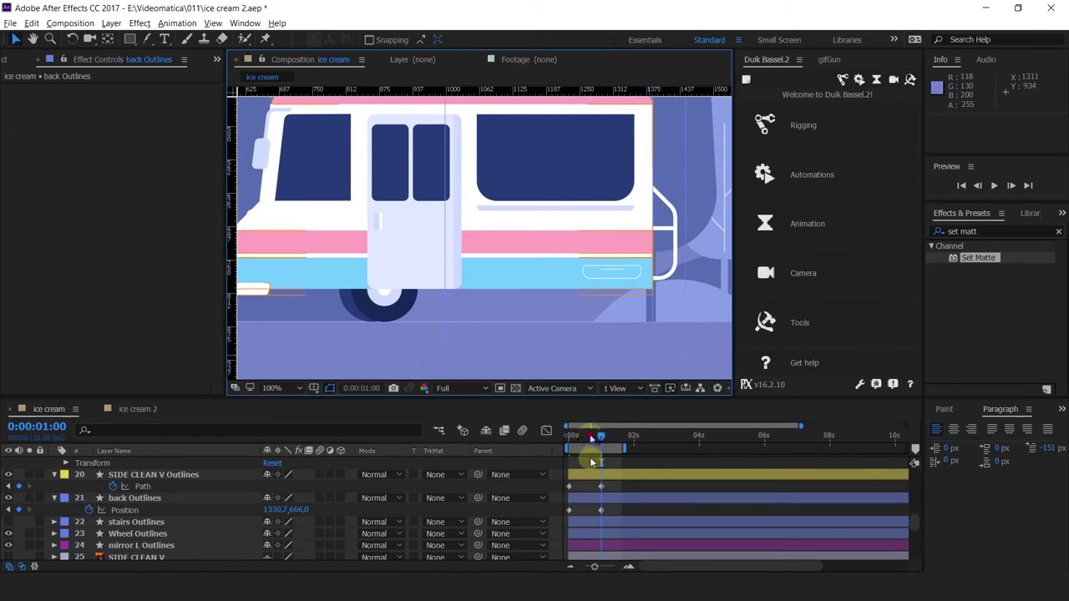
{"action": "left_click_drag", "start_coordinate": [589, 437], "coordinate": [522, 431]}
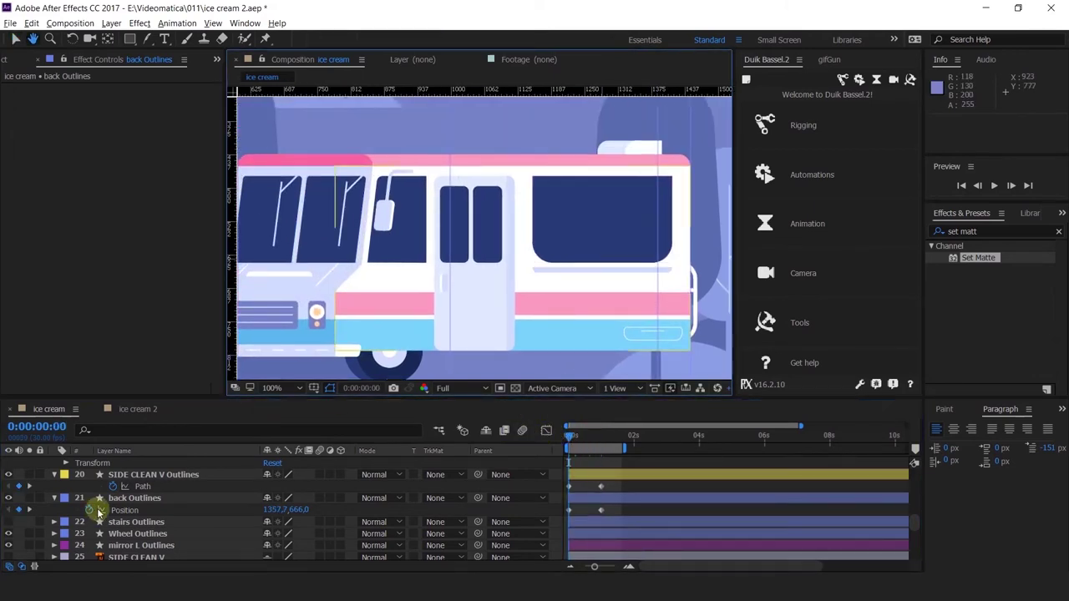
Make the awning layer, roof Outlines, visible and set its label colour to Red.
{"action": "left_click", "coordinate": [572, 249]}
{"action": "scroll", "coordinate": [159, 504], "scroll_direction": "up", "scroll_amount": 8}
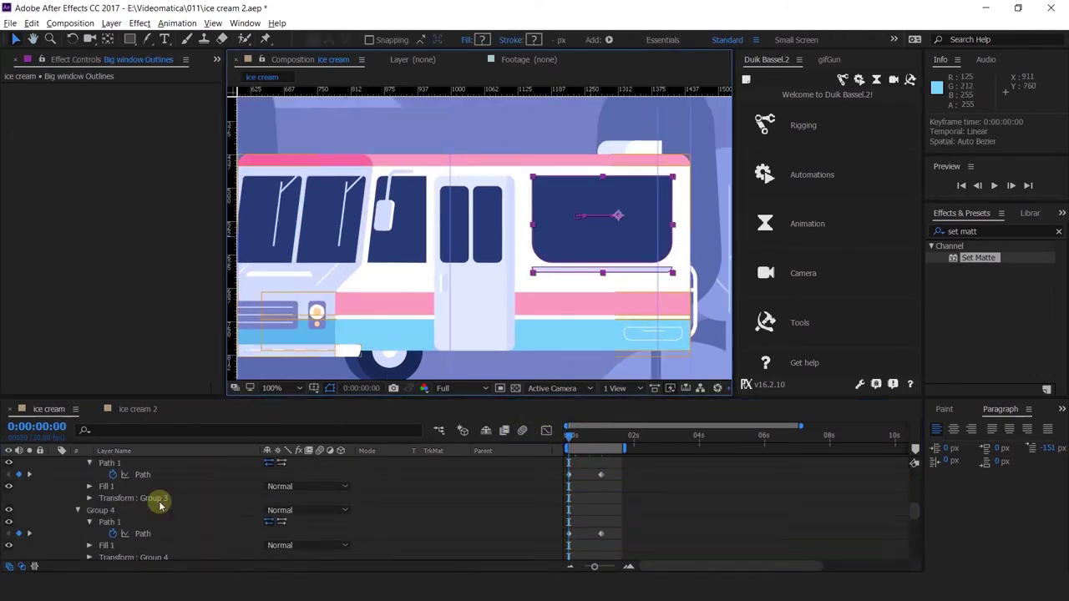
{"action": "scroll", "coordinate": [150, 501], "scroll_direction": "up", "scroll_amount": 1}
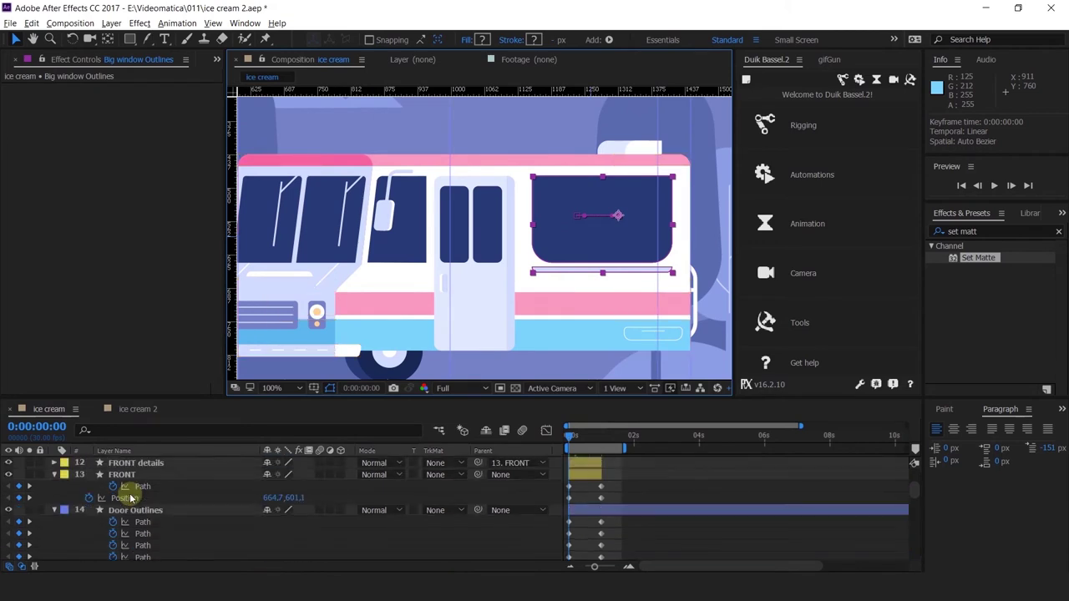
{"action": "scroll", "coordinate": [137, 497], "scroll_direction": "down", "scroll_amount": 1}
{"action": "scroll", "coordinate": [131, 504], "scroll_direction": "up", "scroll_amount": 3}
{"action": "scroll", "coordinate": [131, 504], "scroll_direction": "up", "scroll_amount": 5}
{"action": "scroll", "coordinate": [126, 501], "scroll_direction": "down", "scroll_amount": 2}
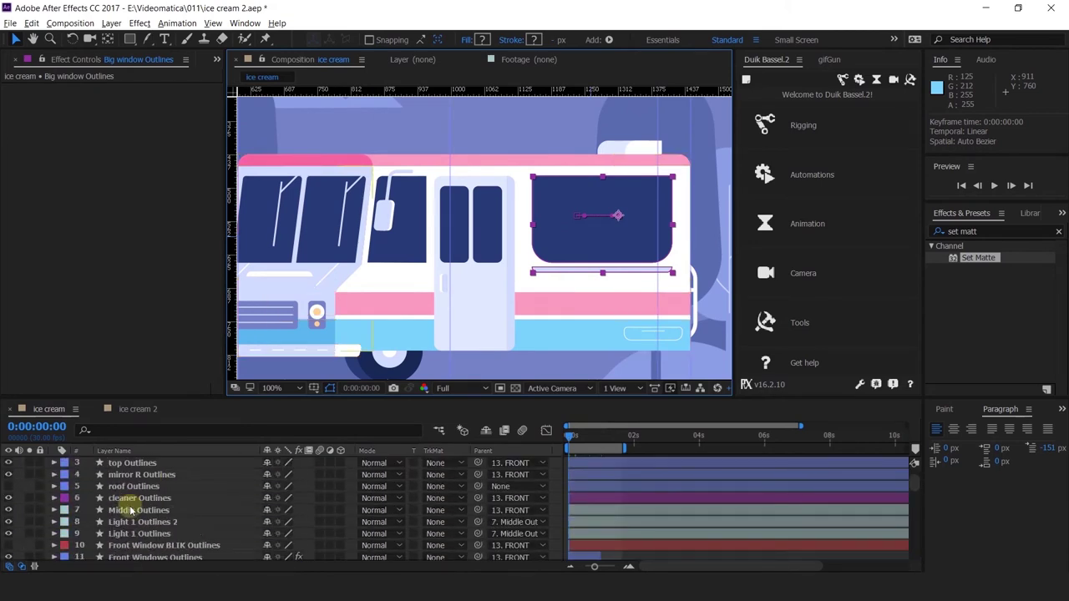
{"action": "left_click", "coordinate": [124, 486]}
{"action": "left_click", "coordinate": [8, 486]}
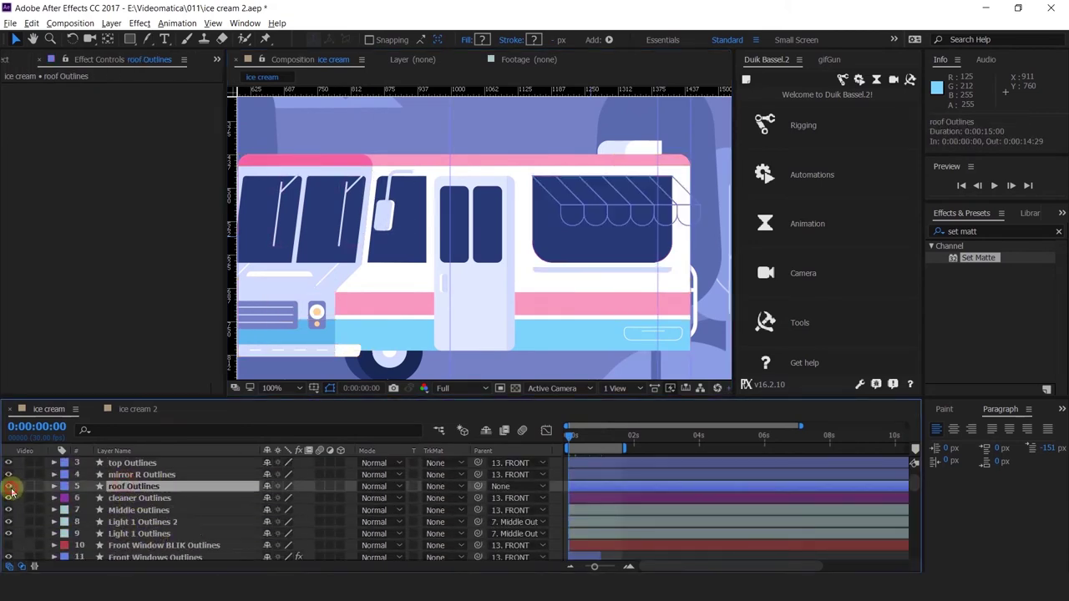
{"action": "left_click", "coordinate": [70, 492]}
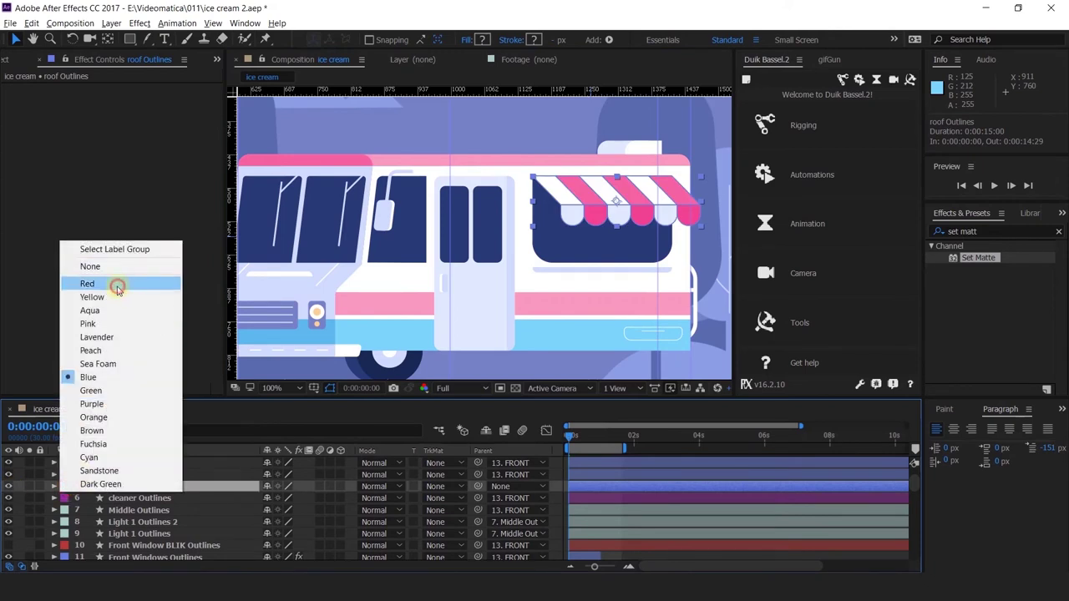
{"action": "left_click", "coordinate": [112, 282]}
Place the roof Outlines layer directly above Big window Outlines and parent it to that layer.
{"action": "left_click_drag", "start_coordinate": [124, 493], "coordinate": [172, 494]}
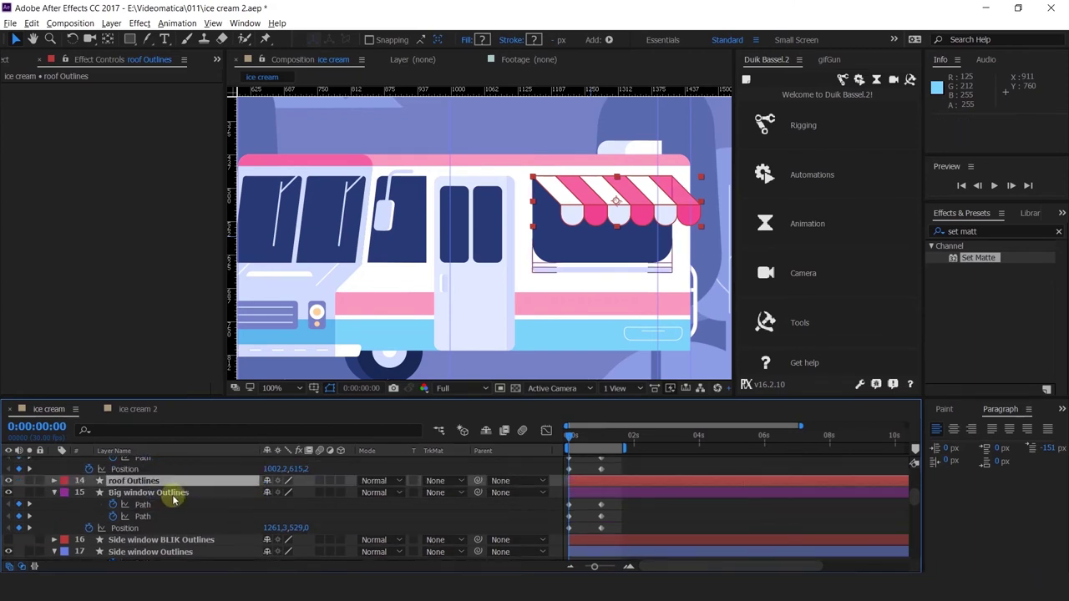
{"action": "left_click", "coordinate": [173, 496]}
{"action": "left_click", "coordinate": [169, 482]}
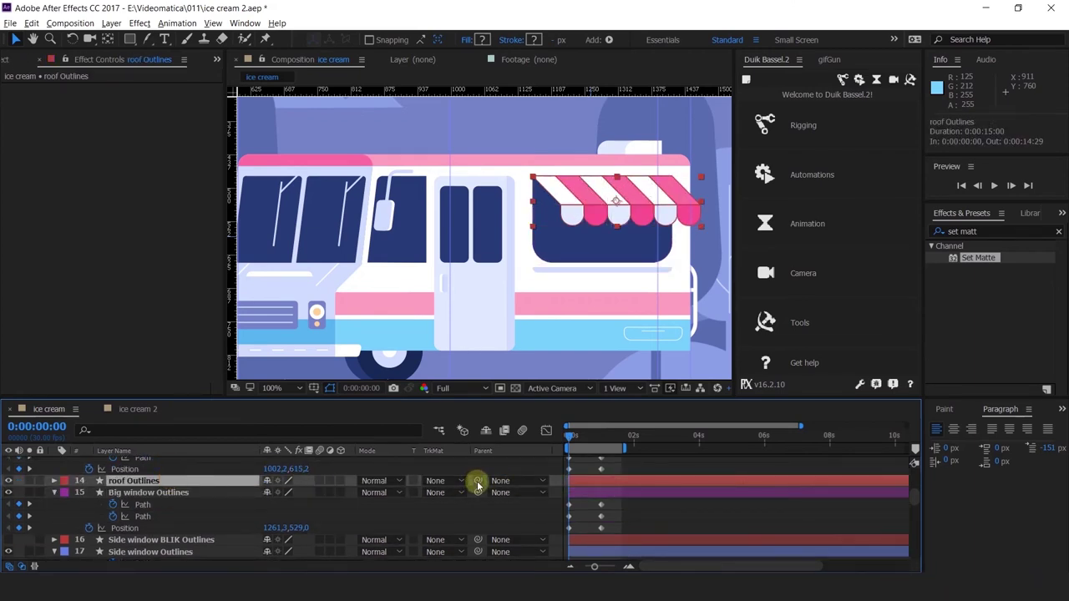
{"action": "left_click_drag", "start_coordinate": [477, 484], "coordinate": [190, 495]}
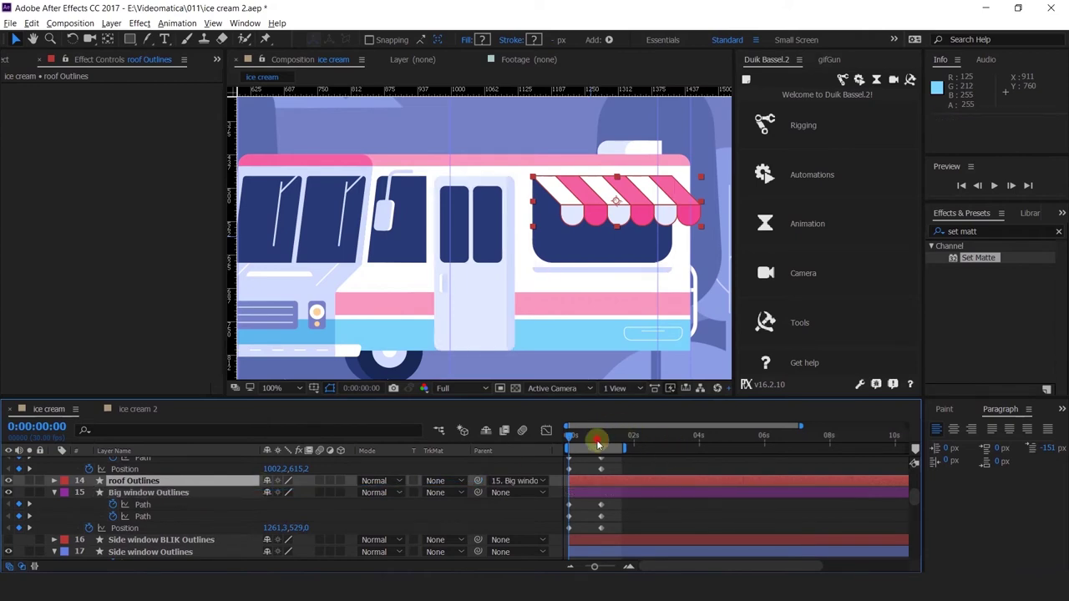
Examine how the awning lines up with the big window at 1 s.
{"action": "left_click_drag", "start_coordinate": [598, 444], "coordinate": [601, 445]}
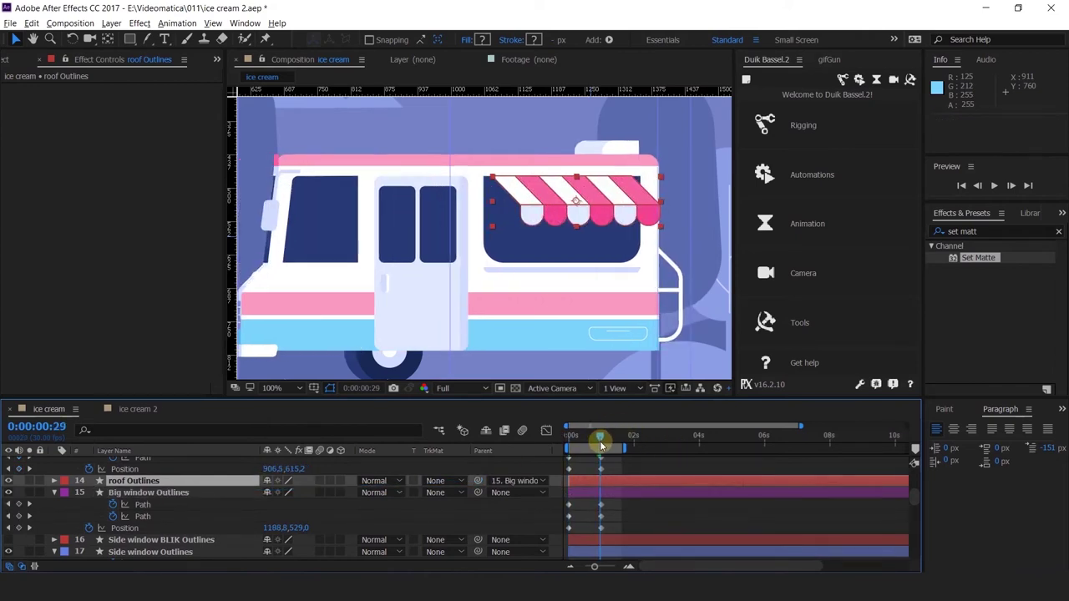
{"action": "key", "text": "p"}
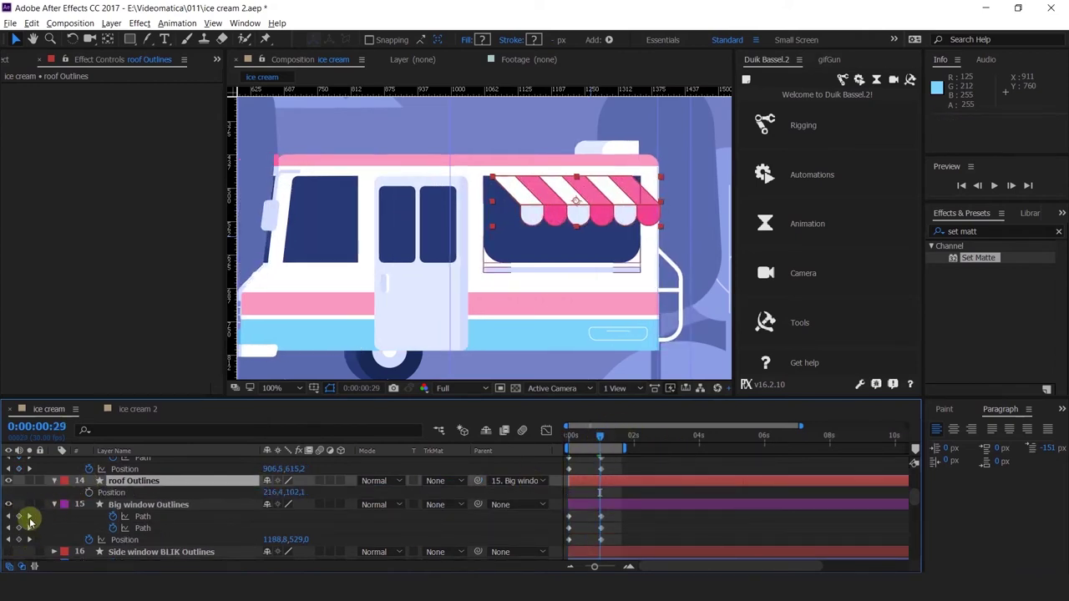
{"action": "left_click", "coordinate": [29, 517]}
{"action": "scroll", "coordinate": [537, 224], "scroll_direction": "up", "scroll_amount": 2}
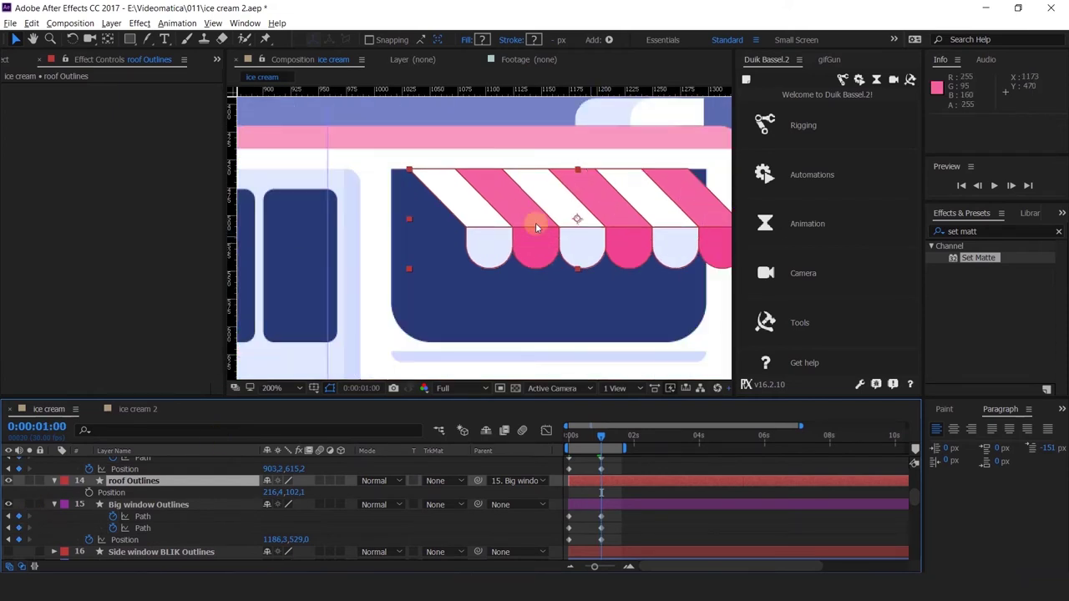
{"action": "left_click_drag", "start_coordinate": [537, 226], "coordinate": [475, 220]}
{"action": "key", "text": "v"}
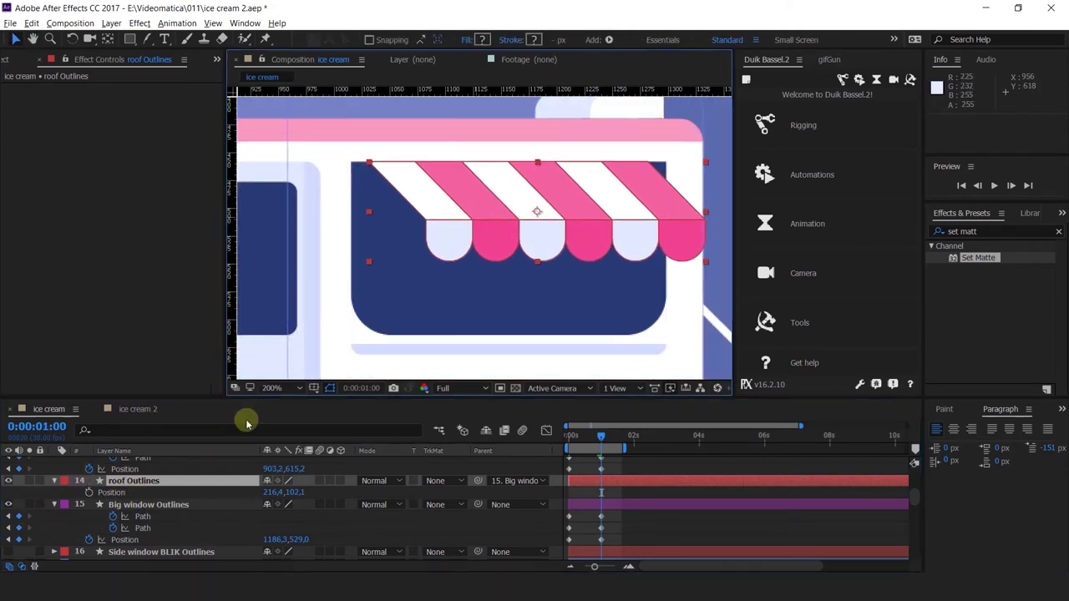
{"action": "scroll", "coordinate": [451, 229], "scroll_direction": "down", "scroll_amount": 2}
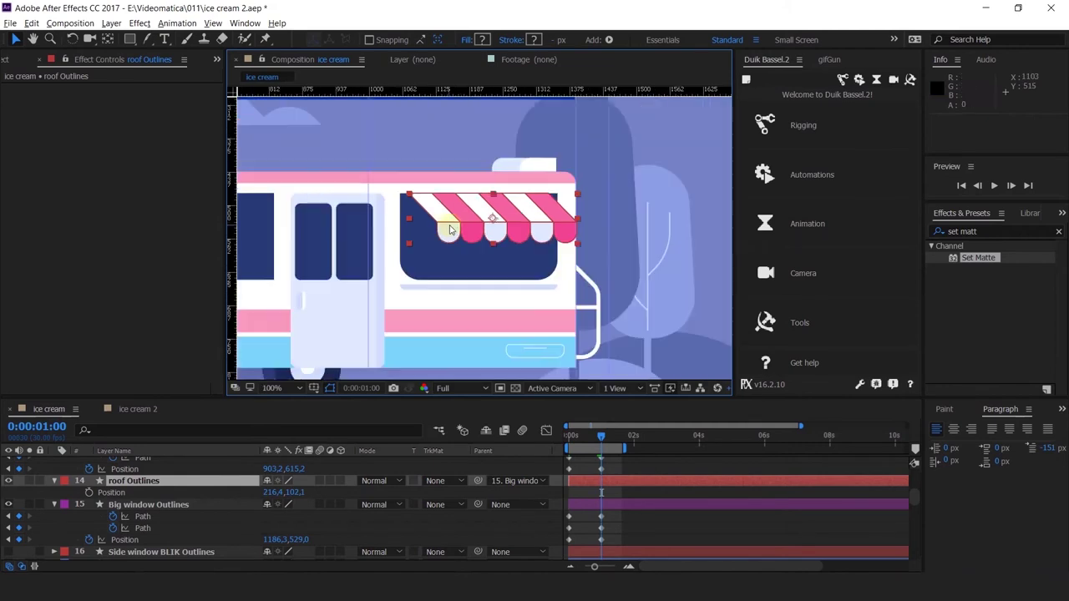
Add Path keyframes at 1 s for Groups 1, 2 and 3 of the awning's shapes.
{"action": "left_click", "coordinate": [54, 481]}
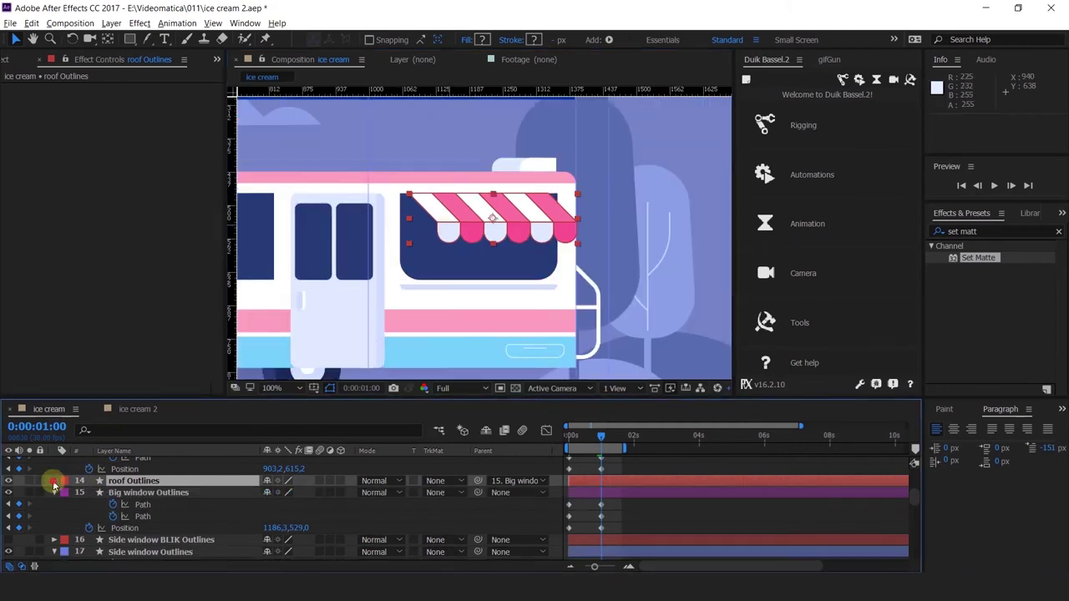
{"action": "left_click", "coordinate": [53, 481]}
{"action": "left_click", "coordinate": [66, 482]}
{"action": "left_click", "coordinate": [100, 474]}
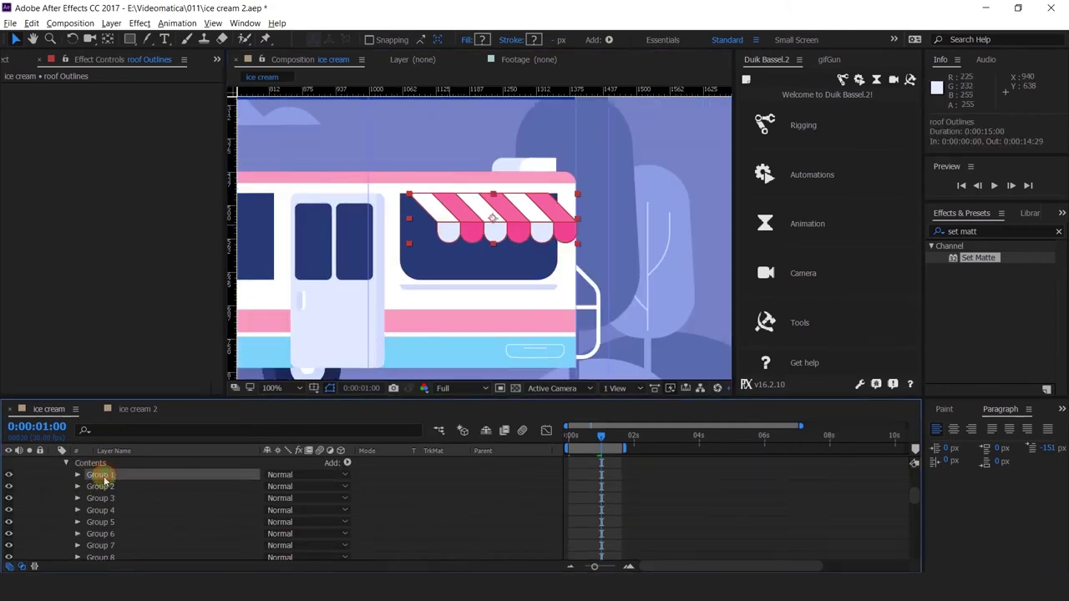
{"action": "left_click", "coordinate": [77, 475]}
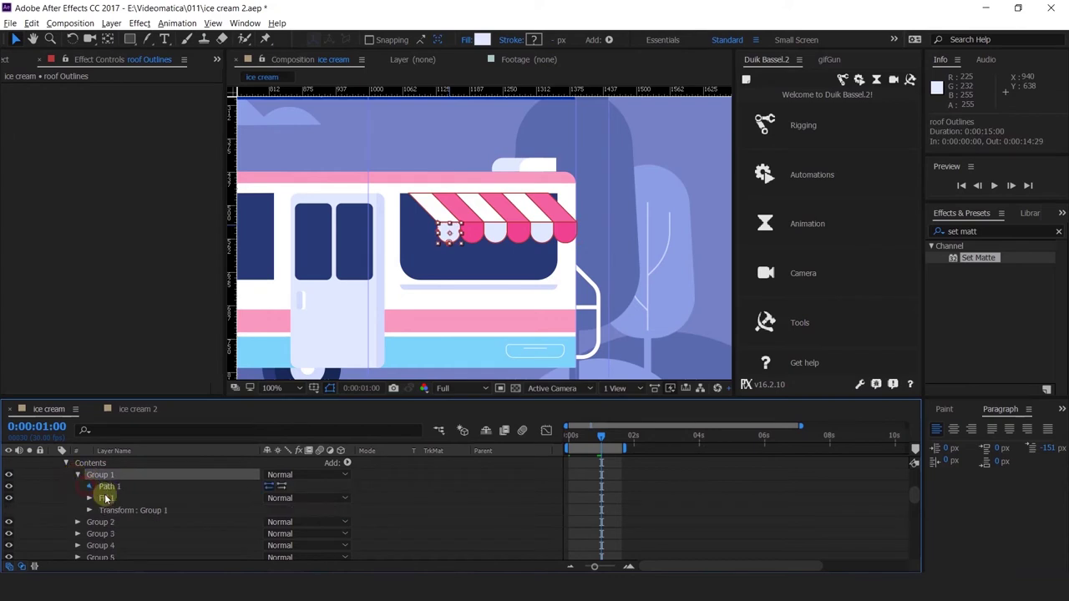
{"action": "left_click", "coordinate": [112, 499]}
{"action": "left_click", "coordinate": [111, 499]}
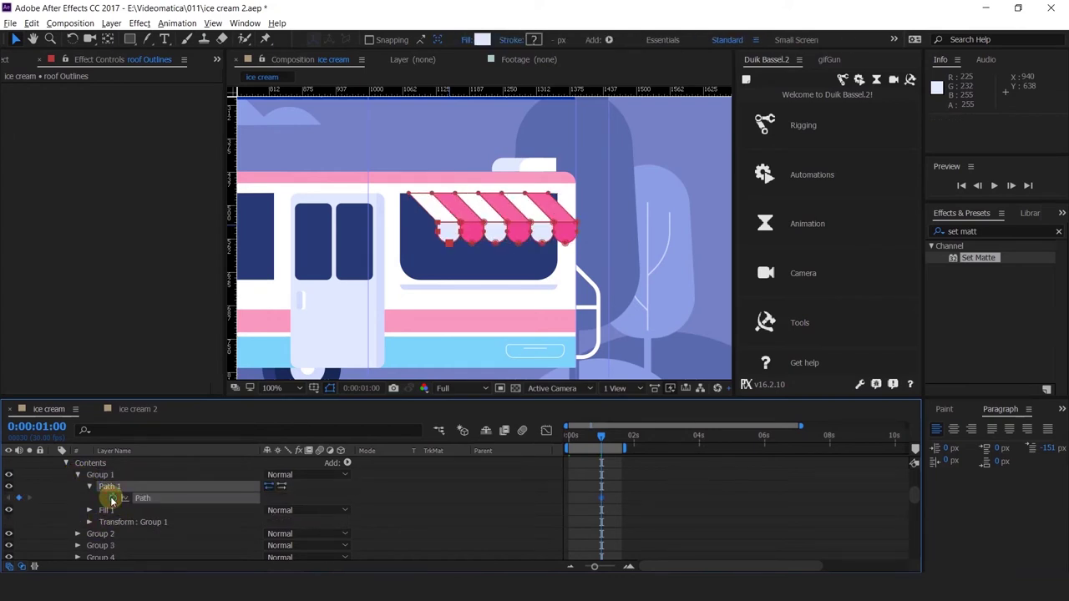
{"action": "left_click", "coordinate": [76, 535]}
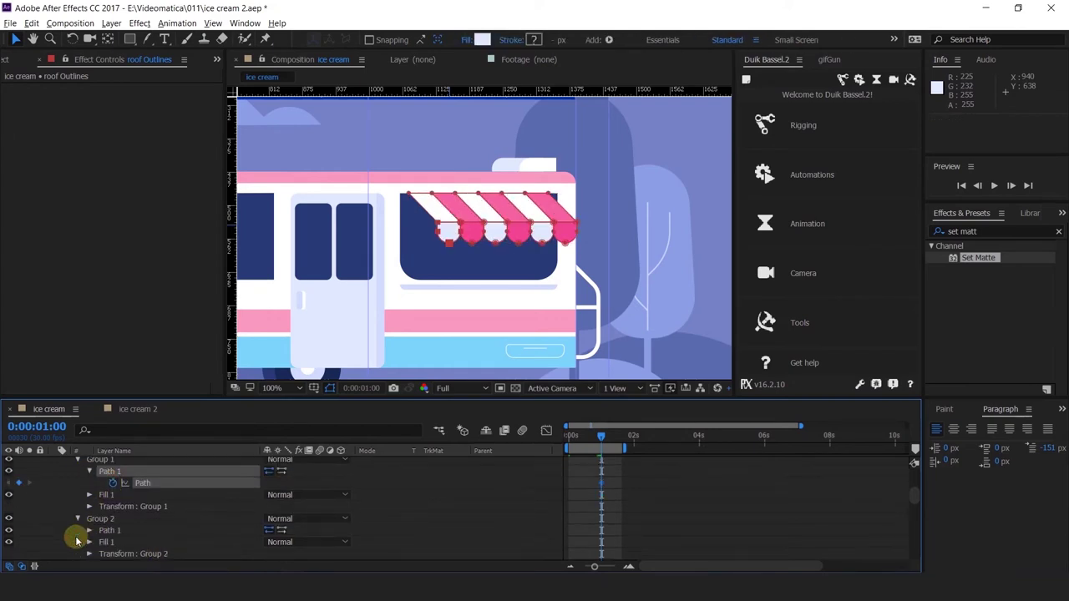
{"action": "scroll", "coordinate": [232, 510], "scroll_direction": "up", "scroll_amount": 3}
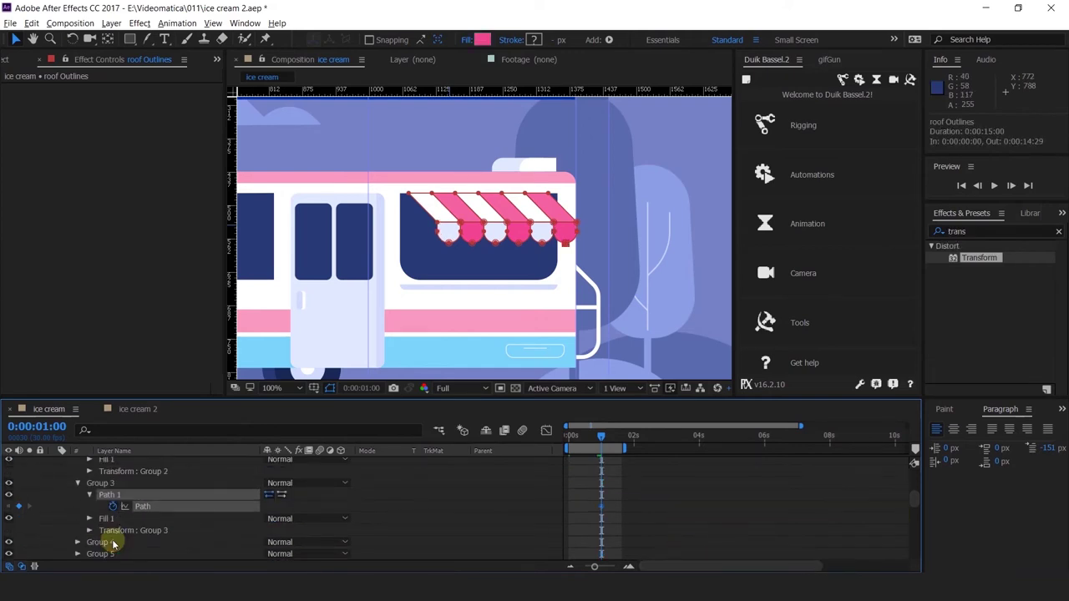
Add Path keyframes at 1 s for Groups 4 and 5 of the awning's shapes.
{"action": "left_click", "coordinate": [77, 543]}
{"action": "left_click", "coordinate": [89, 531]}
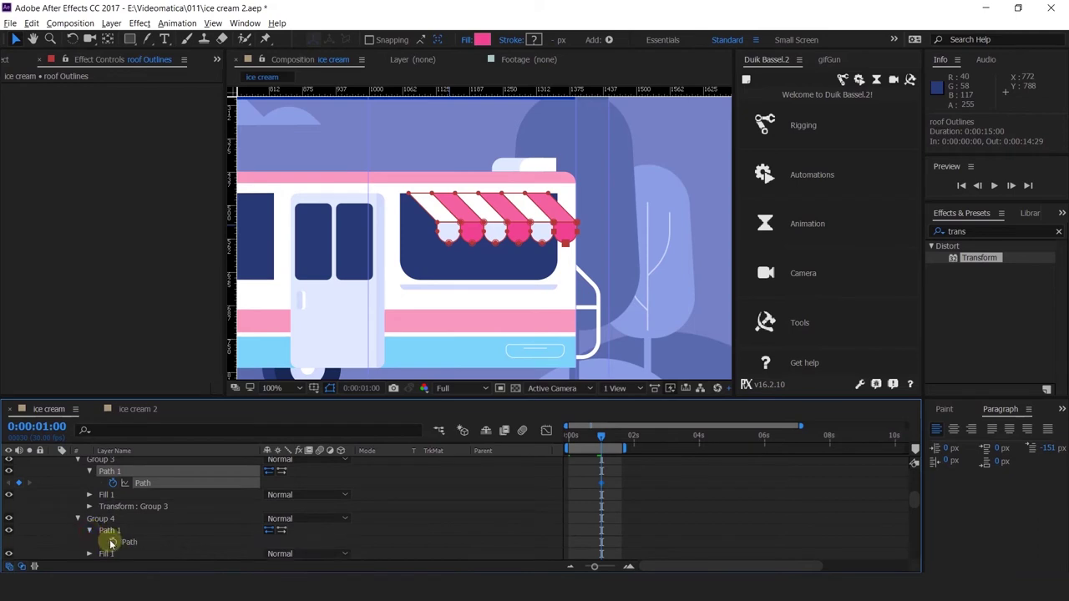
{"action": "left_click", "coordinate": [112, 541]}
{"action": "scroll", "coordinate": [111, 544], "scroll_direction": "down", "scroll_amount": 1}
{"action": "left_click", "coordinate": [75, 543]}
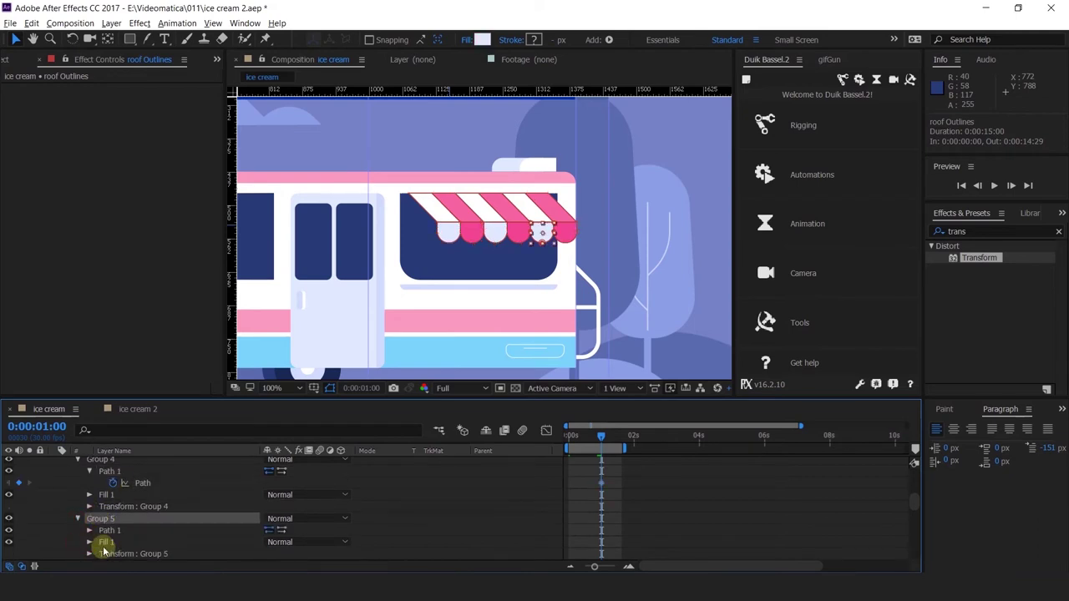
{"action": "left_click", "coordinate": [89, 531]}
{"action": "left_click", "coordinate": [112, 542]}
Add Path keyframes at 1 s for Groups 6, 7 and 8 of the awning's shapes.
{"action": "scroll", "coordinate": [115, 544], "scroll_direction": "down", "scroll_amount": 3}
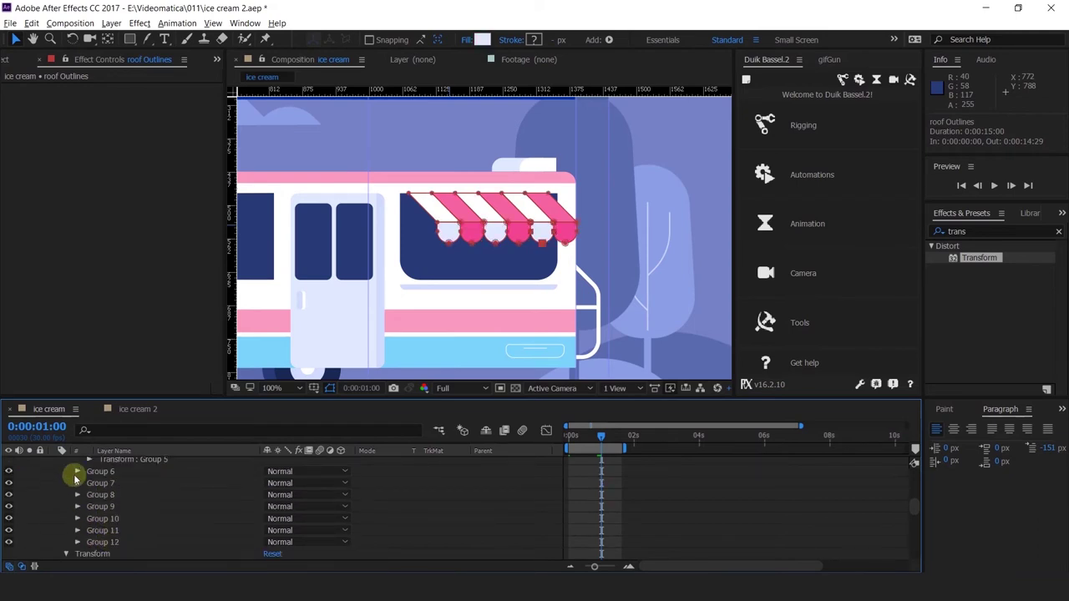
{"action": "left_click", "coordinate": [89, 484]}
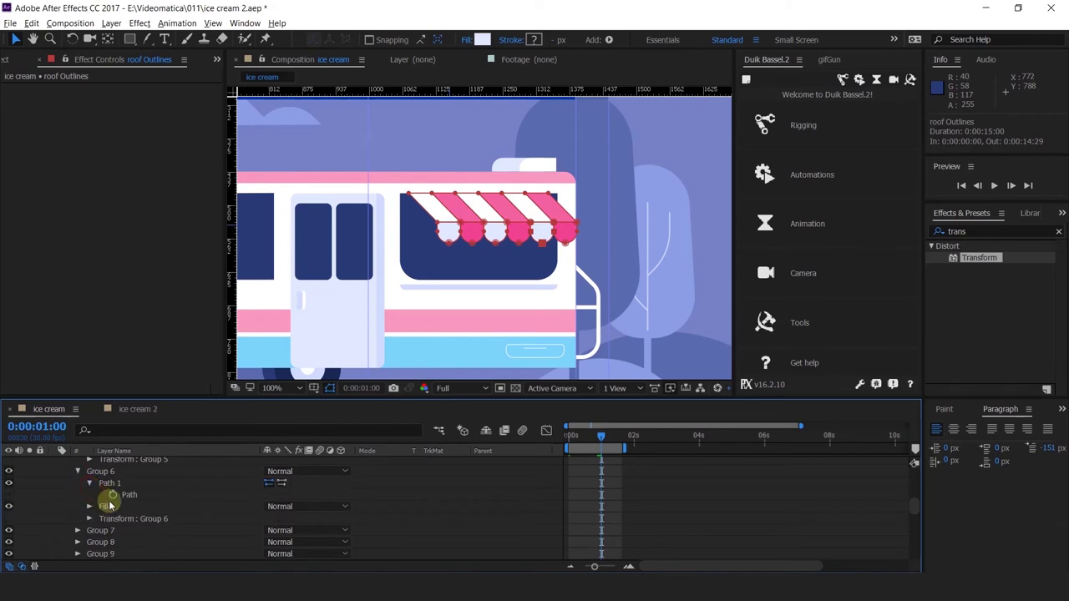
{"action": "left_click", "coordinate": [77, 531]}
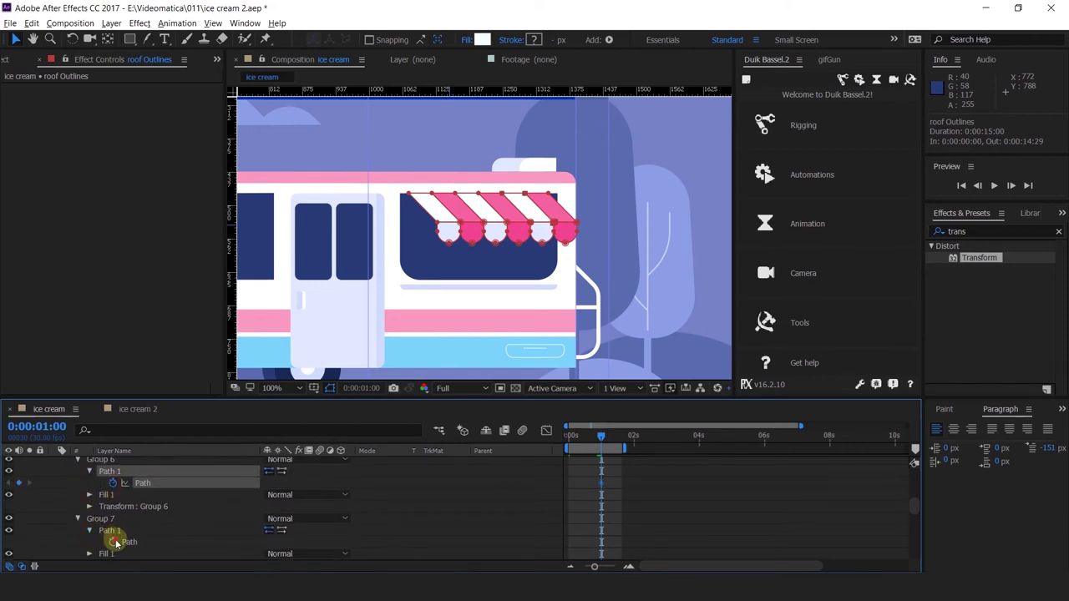
{"action": "left_click", "coordinate": [113, 542]}
{"action": "scroll", "coordinate": [116, 543], "scroll_direction": "down", "scroll_amount": 1}
{"action": "left_click", "coordinate": [77, 543]}
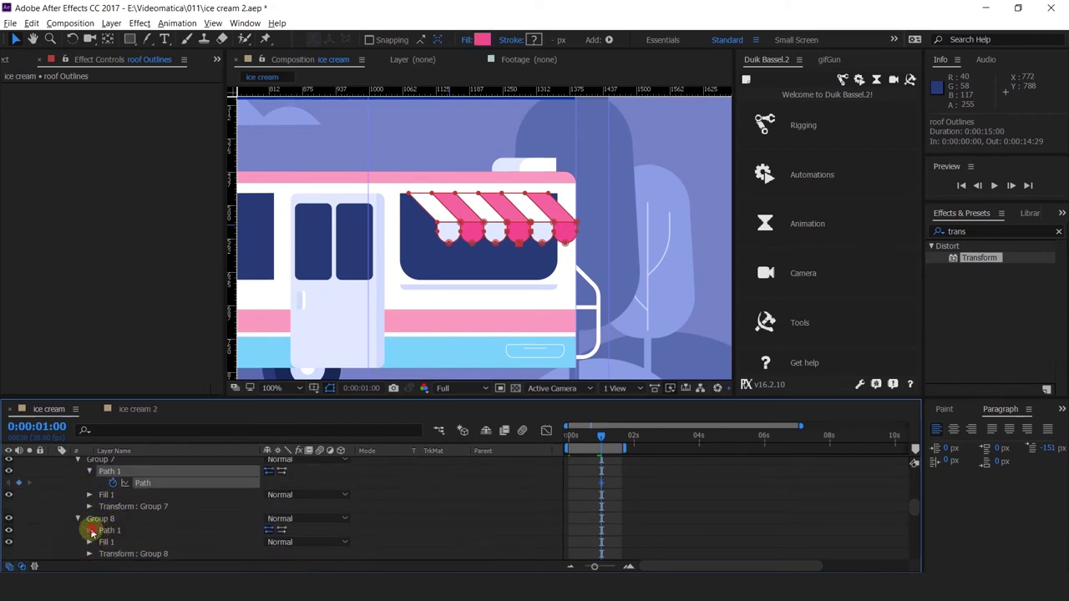
{"action": "left_click", "coordinate": [92, 531]}
{"action": "scroll", "coordinate": [84, 517], "scroll_direction": "down", "scroll_amount": 2}
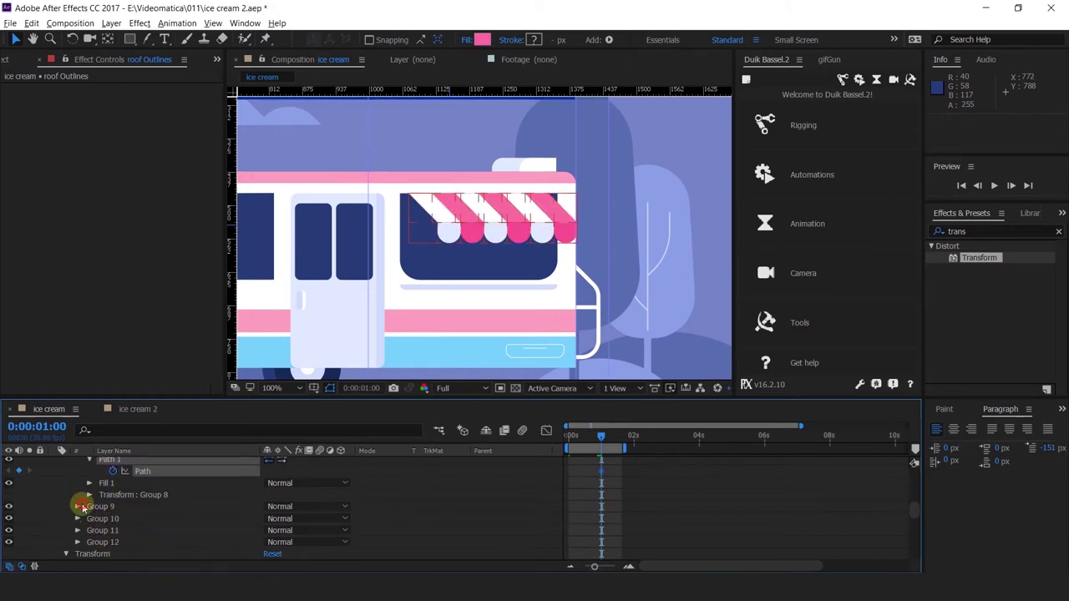
Add Path keyframes at 1 s for Groups 9 and 10 of the awning's shapes.
{"action": "left_click", "coordinate": [77, 507]}
{"action": "left_click", "coordinate": [90, 519]}
{"action": "left_click", "coordinate": [114, 533]}
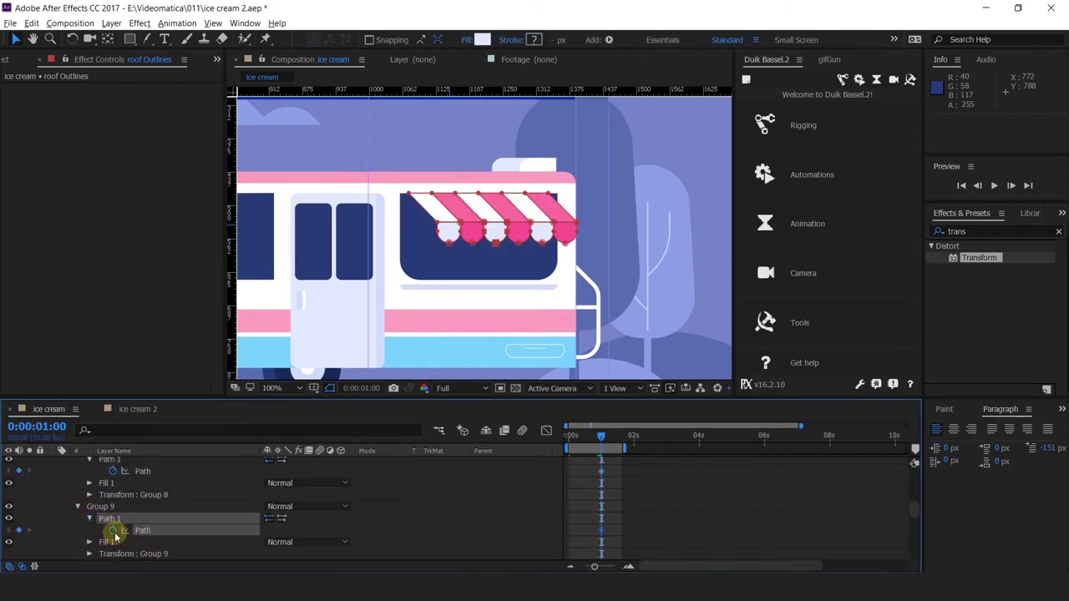
{"action": "scroll", "coordinate": [92, 534], "scroll_direction": "down", "scroll_amount": 2}
{"action": "left_click", "coordinate": [77, 531]}
{"action": "left_click", "coordinate": [89, 531]}
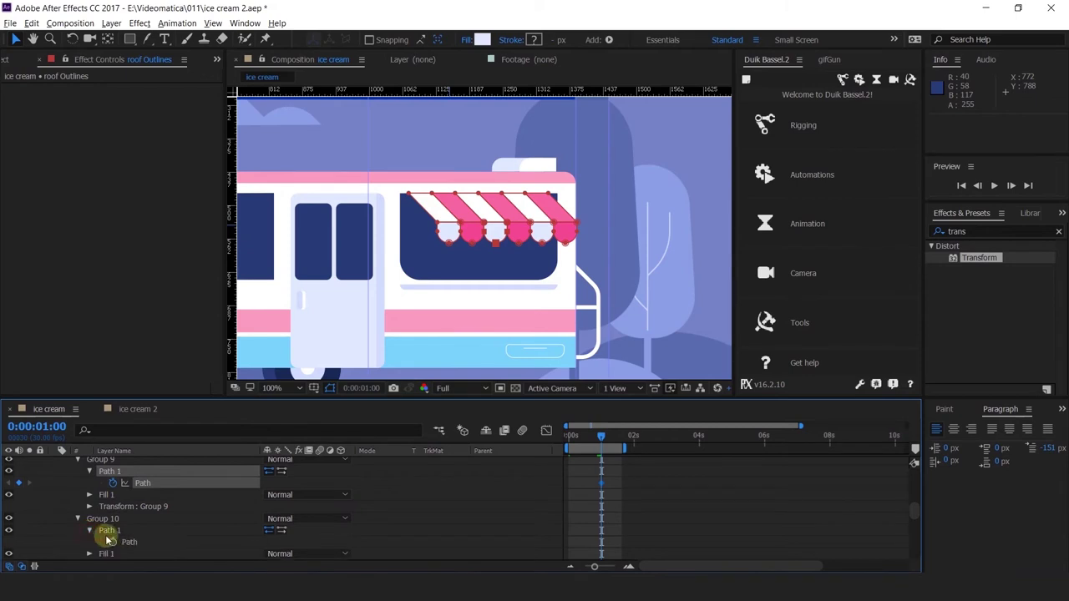
{"action": "left_click", "coordinate": [113, 542]}
Add Path keyframes at 1 s for Groups 11 and 12 of the awning's shapes.
{"action": "scroll", "coordinate": [113, 543], "scroll_direction": "down", "scroll_amount": 1}
{"action": "left_click", "coordinate": [76, 543]}
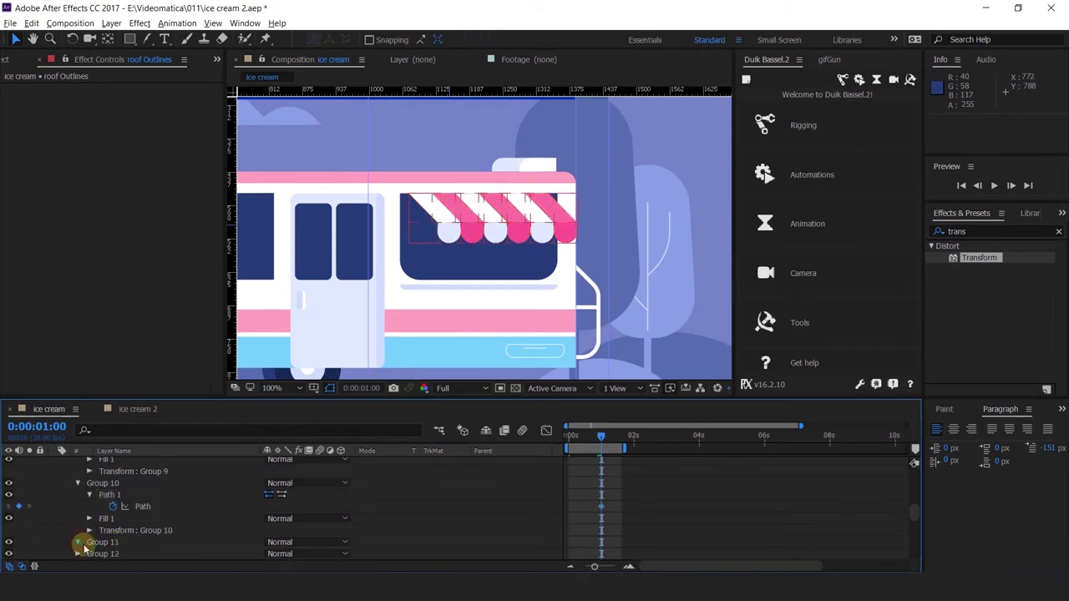
{"action": "scroll", "coordinate": [83, 536], "scroll_direction": "down", "scroll_amount": 2}
{"action": "left_click", "coordinate": [107, 543]}
{"action": "scroll", "coordinate": [111, 542], "scroll_direction": "down", "scroll_amount": 3}
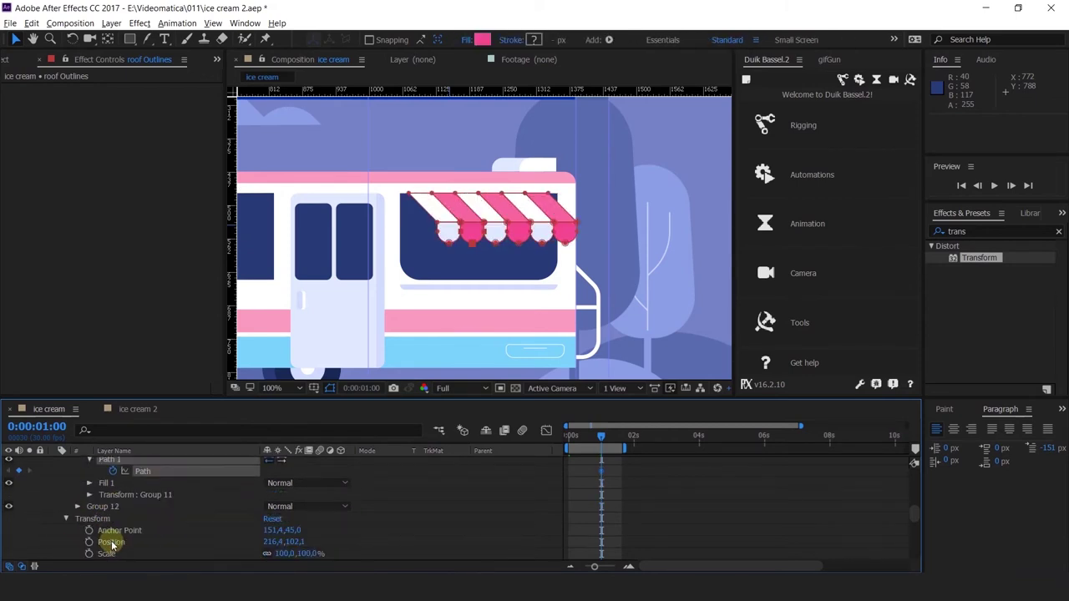
{"action": "left_click", "coordinate": [79, 508]}
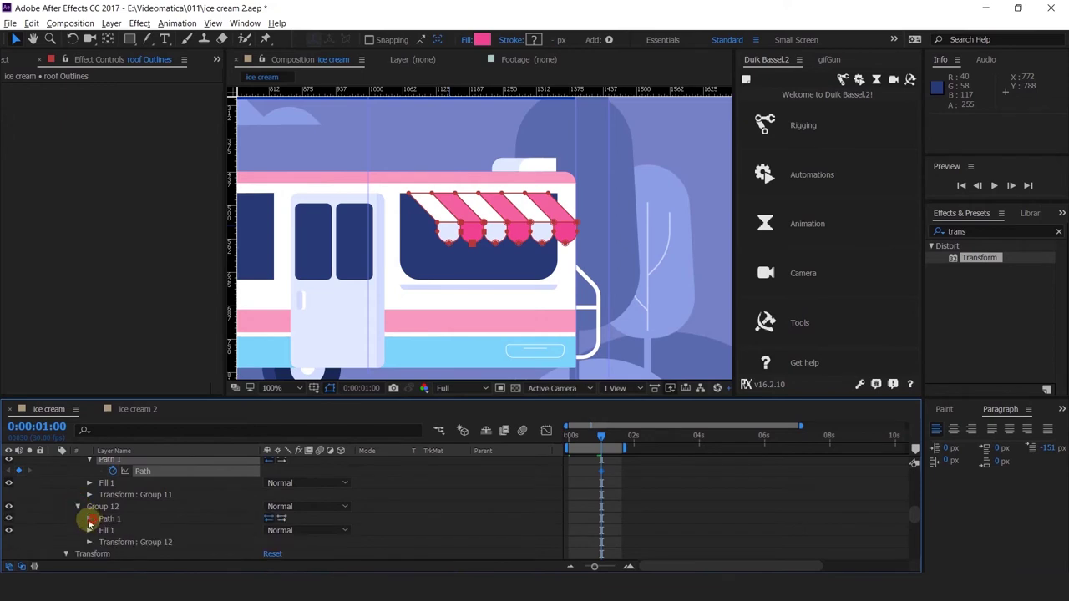
{"action": "left_click", "coordinate": [90, 519]}
{"action": "left_click", "coordinate": [112, 531]}
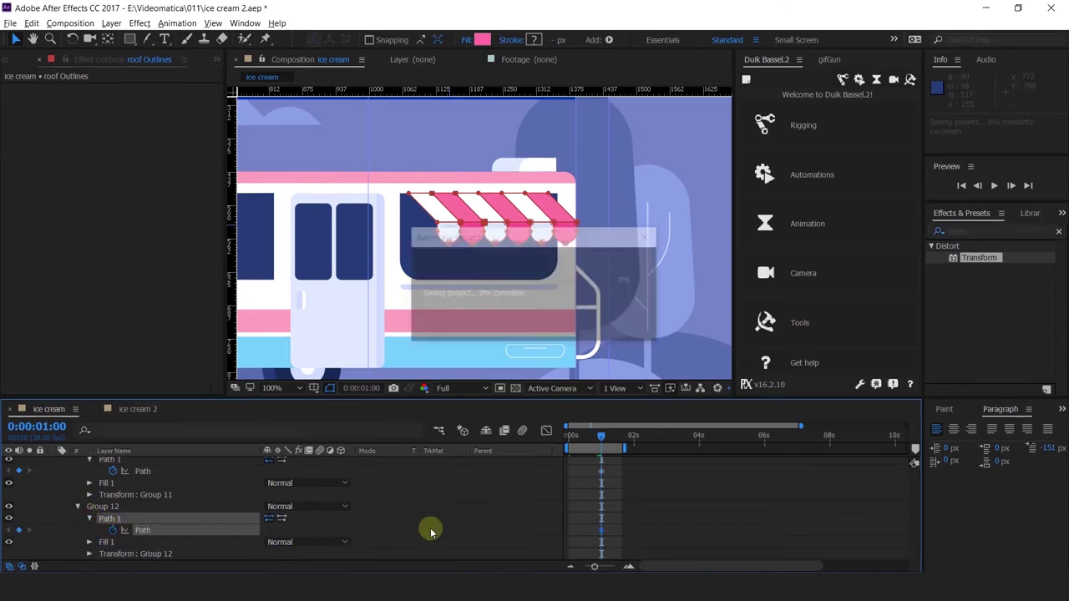
Show only the awning's keyframed properties, add keyframes at 0 s for all its Paths, and return to 1 s.
{"action": "key", "text": "u"}
{"action": "left_click_drag", "start_coordinate": [601, 438], "coordinate": [567, 445]}
{"action": "left_click", "coordinate": [567, 445]}
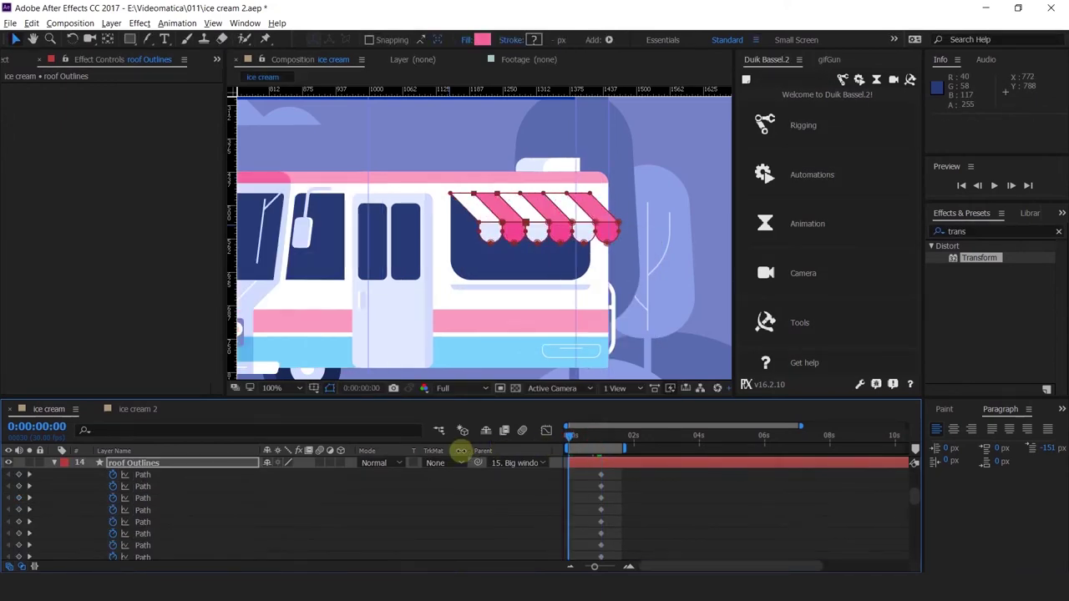
{"action": "left_click_drag", "start_coordinate": [20, 475], "coordinate": [35, 530]}
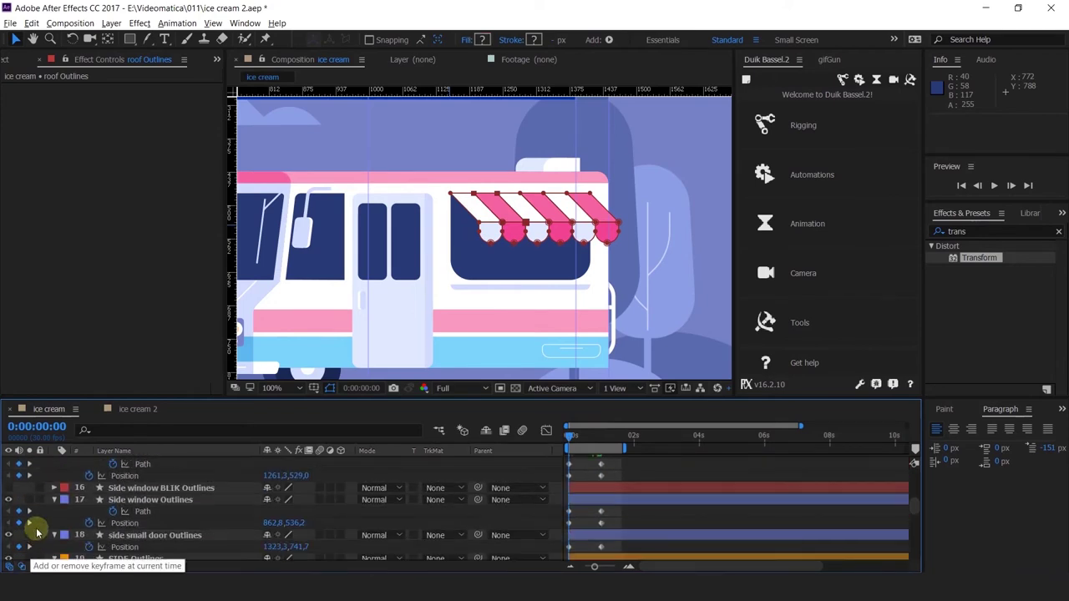
{"action": "scroll", "coordinate": [35, 530], "scroll_direction": "up", "scroll_amount": 3}
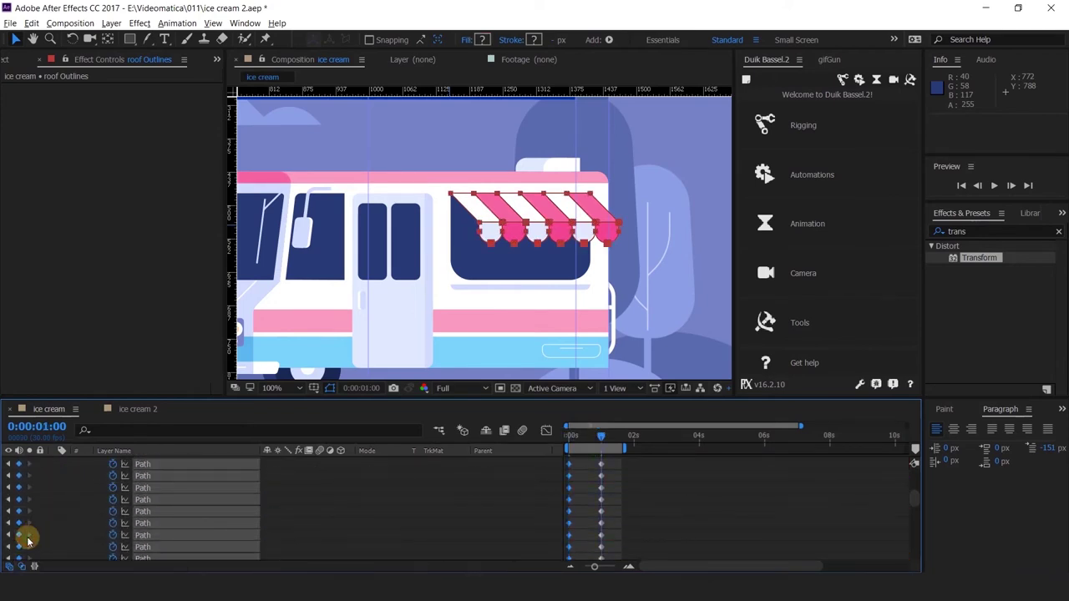
{"action": "left_click_drag", "start_coordinate": [410, 221], "coordinate": [595, 290]}
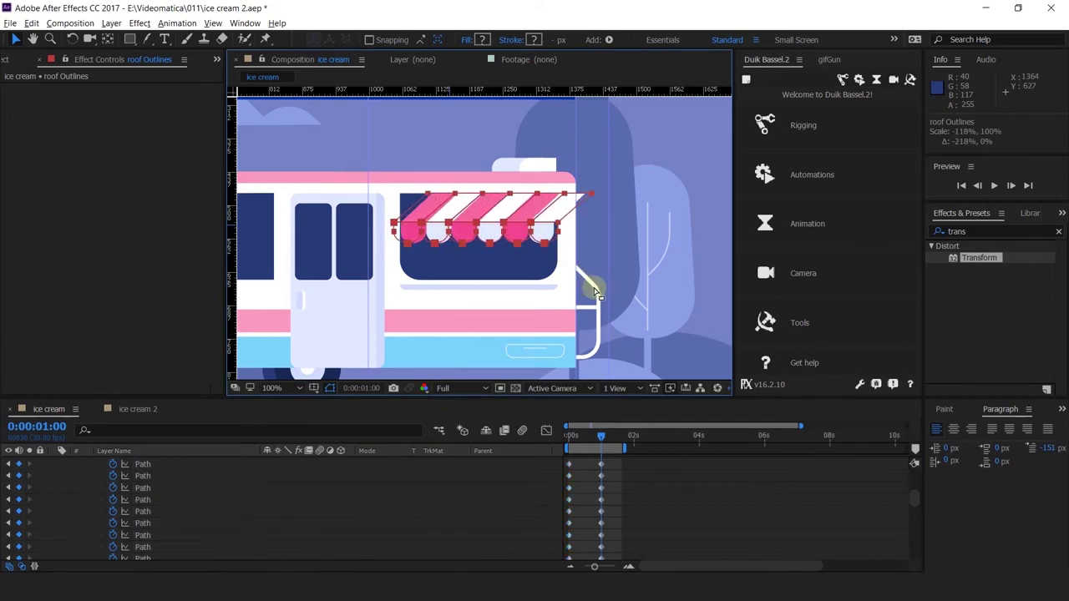
{"action": "key", "text": "ctrl+z"}
{"action": "left_click_drag", "start_coordinate": [608, 210], "coordinate": [580, 210]}
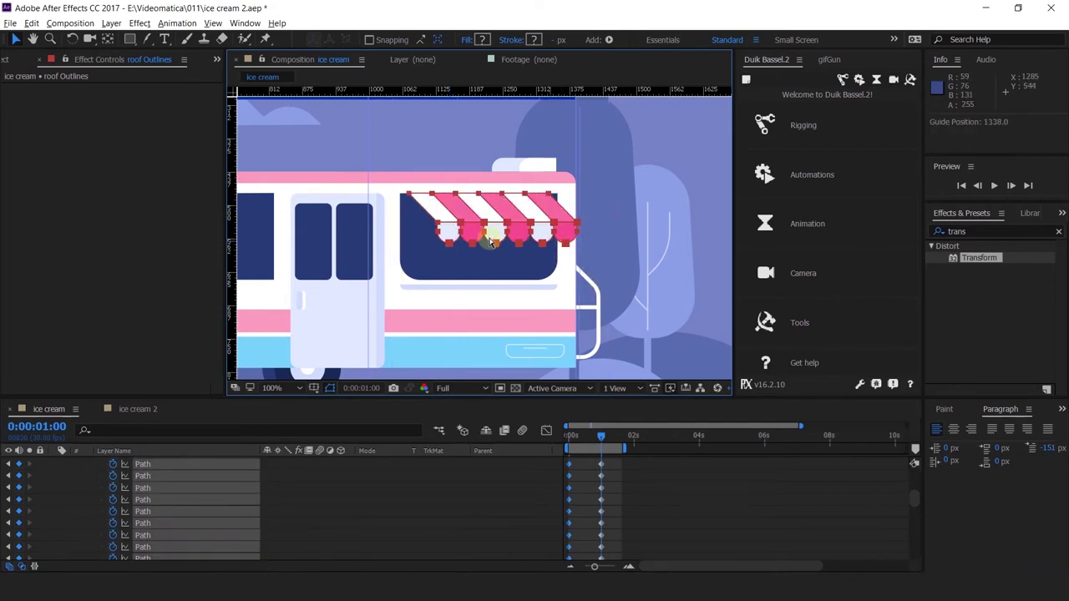
Place a vertical guide at the awning's upper-left corner and shift its lower vertices to that guide so the stripes hang straight at 1 s.
{"action": "left_click_drag", "start_coordinate": [415, 217], "coordinate": [603, 281]}
{"action": "key", "text": "ctrl+z"}
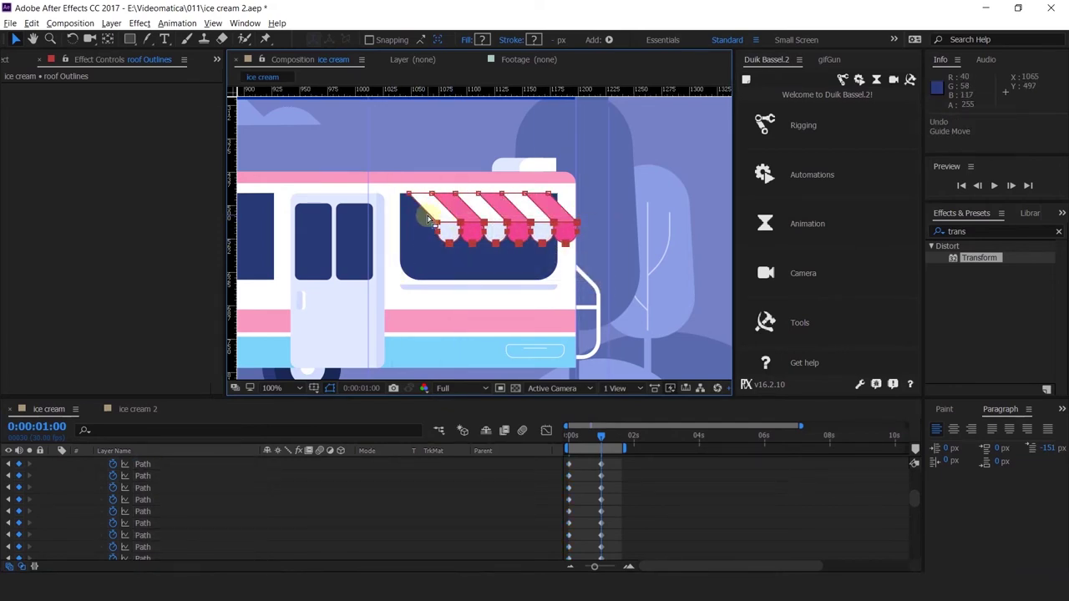
{"action": "scroll", "coordinate": [428, 216], "scroll_direction": "up", "scroll_amount": 1}
{"action": "left_click_drag", "start_coordinate": [228, 215], "coordinate": [404, 172]}
{"action": "scroll", "coordinate": [386, 174], "scroll_direction": "up", "scroll_amount": 3}
{"action": "scroll", "coordinate": [504, 259], "scroll_direction": "down", "scroll_amount": 4}
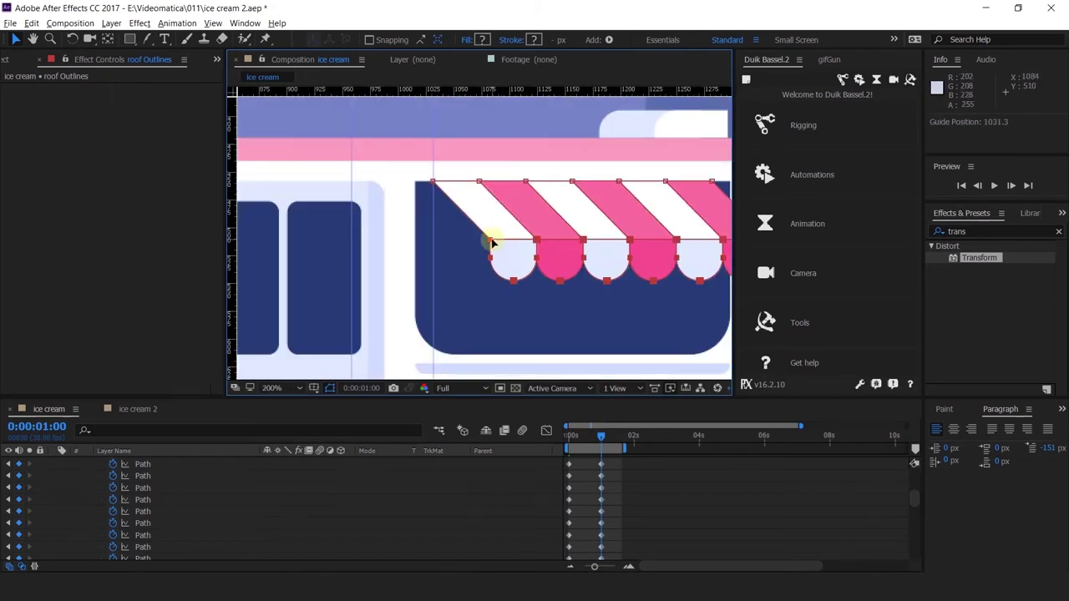
{"action": "left_click_drag", "start_coordinate": [491, 242], "coordinate": [438, 238]}
{"action": "scroll", "coordinate": [436, 240], "scroll_direction": "up", "scroll_amount": 3}
{"action": "key", "text": "ctrl+z"}
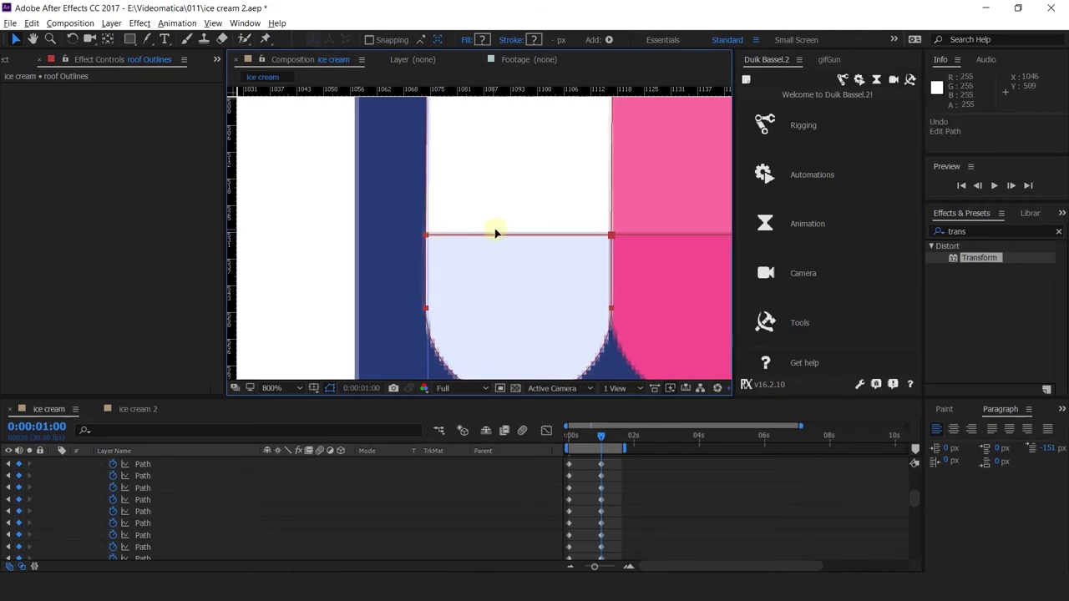
Select all awning vertices and stretch them symmetrically with free transform to about the big window's width at 1 s.
{"action": "scroll", "coordinate": [496, 232], "scroll_direction": "down", "scroll_amount": 6}
{"action": "scroll", "coordinate": [496, 232], "scroll_direction": "up", "scroll_amount": 2}
{"action": "left_click_drag", "start_coordinate": [570, 223], "coordinate": [486, 218]}
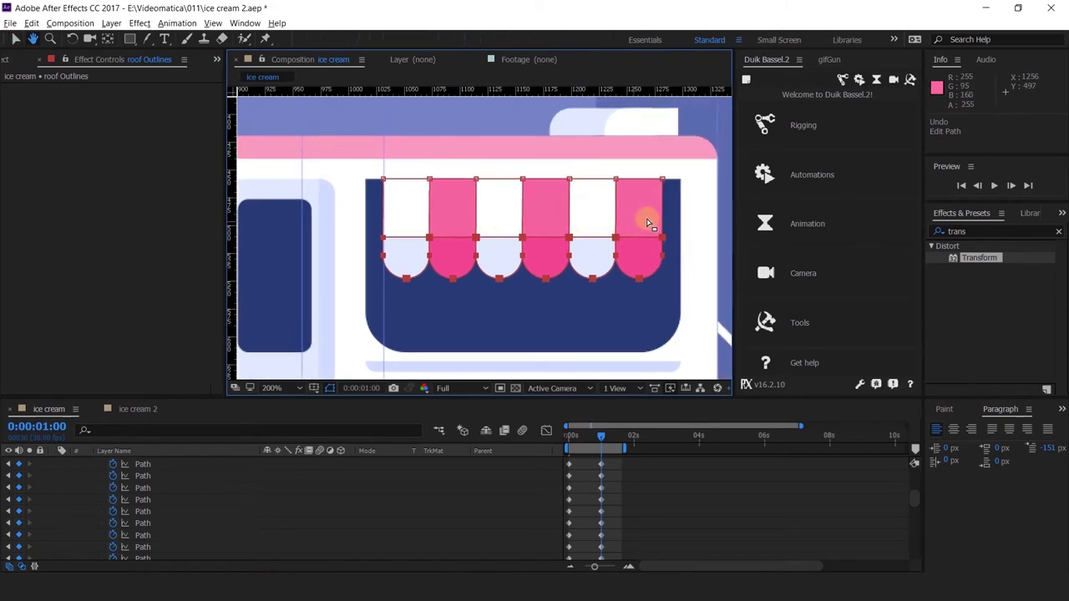
{"action": "key", "text": "v"}
{"action": "left_click_drag", "start_coordinate": [682, 171], "coordinate": [389, 188]}
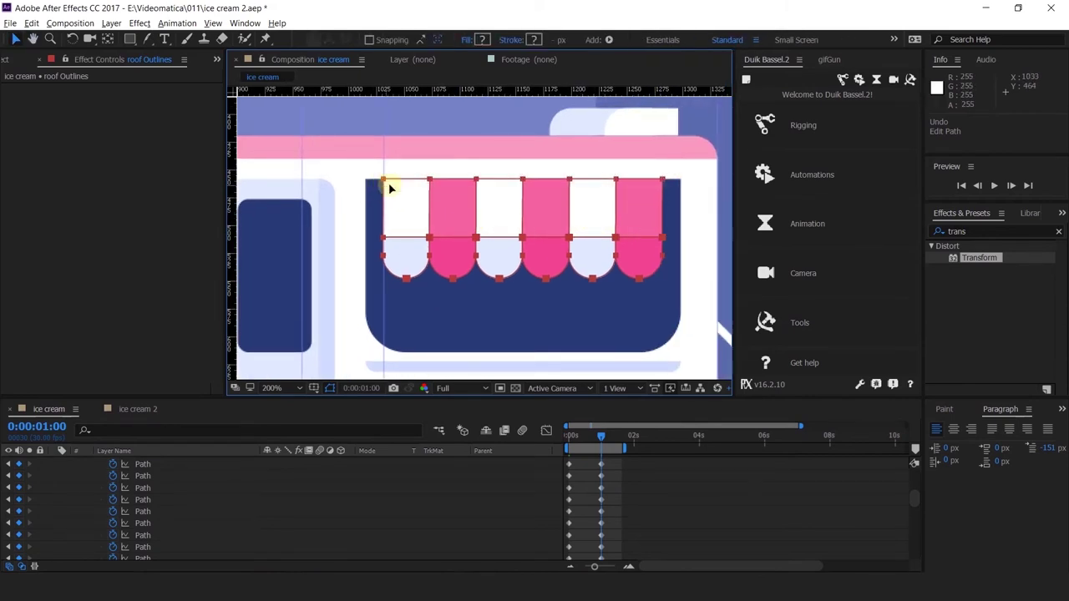
{"action": "double_click", "coordinate": [397, 185]}
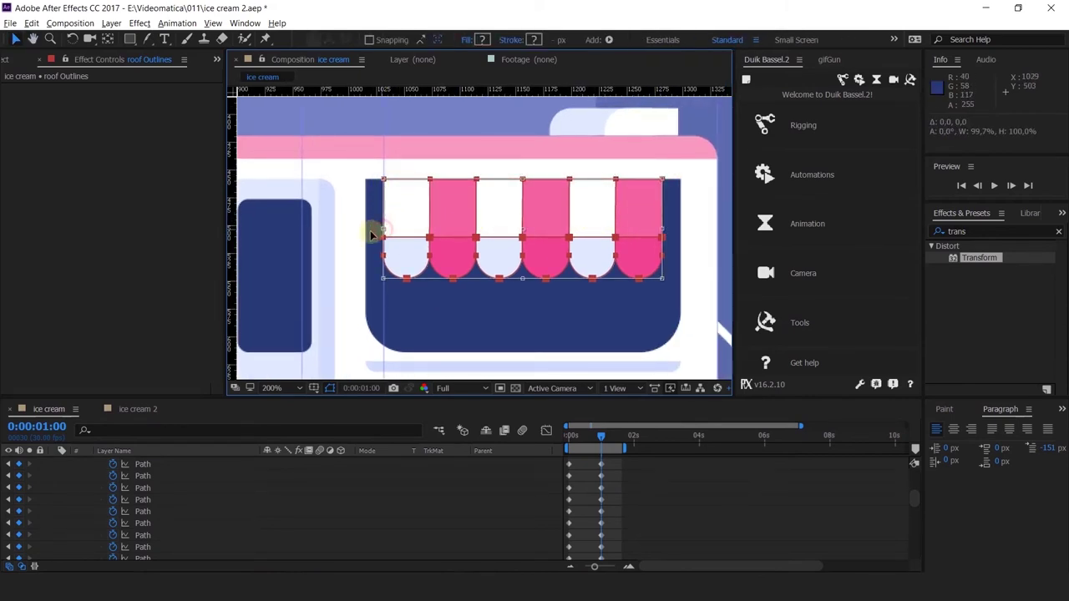
{"action": "left_click_drag", "start_coordinate": [372, 234], "coordinate": [367, 233]}
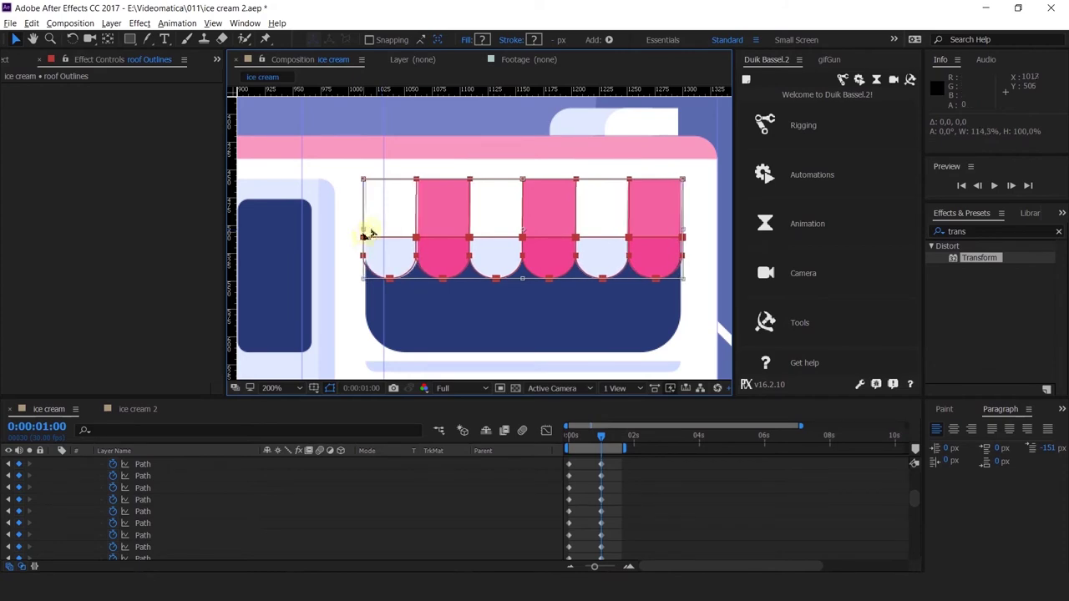
{"action": "scroll", "coordinate": [367, 234], "scroll_direction": "up", "scroll_amount": 2}
{"action": "scroll", "coordinate": [343, 240], "scroll_direction": "down", "scroll_amount": 1}
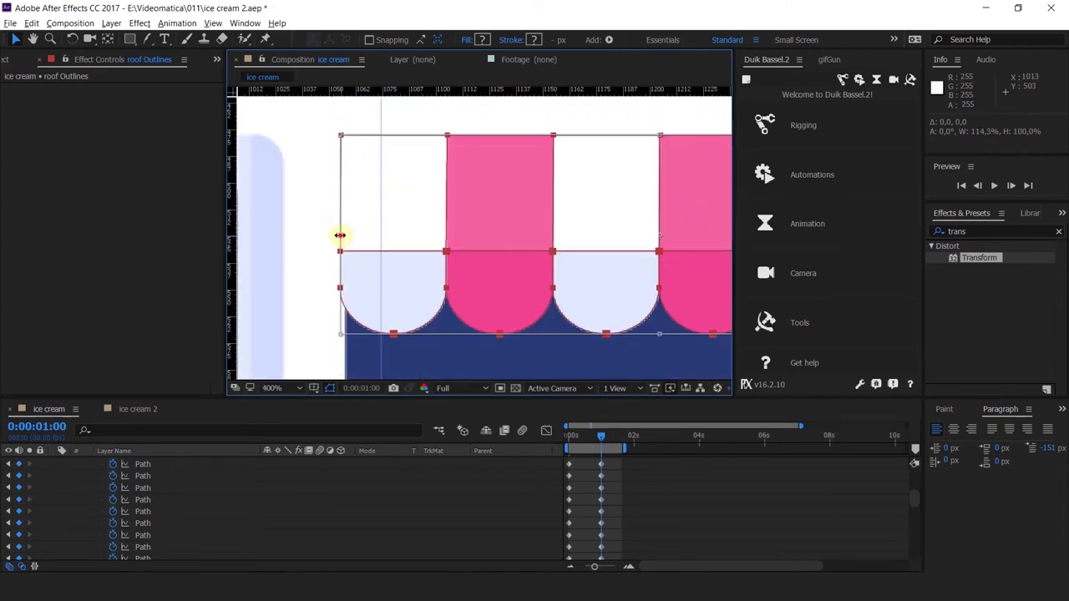
Fine-tune the awning's width at 1 s so both side edges align with the big window's edges.
{"action": "key", "text": "Return"}
{"action": "key", "text": "ctrl+z"}
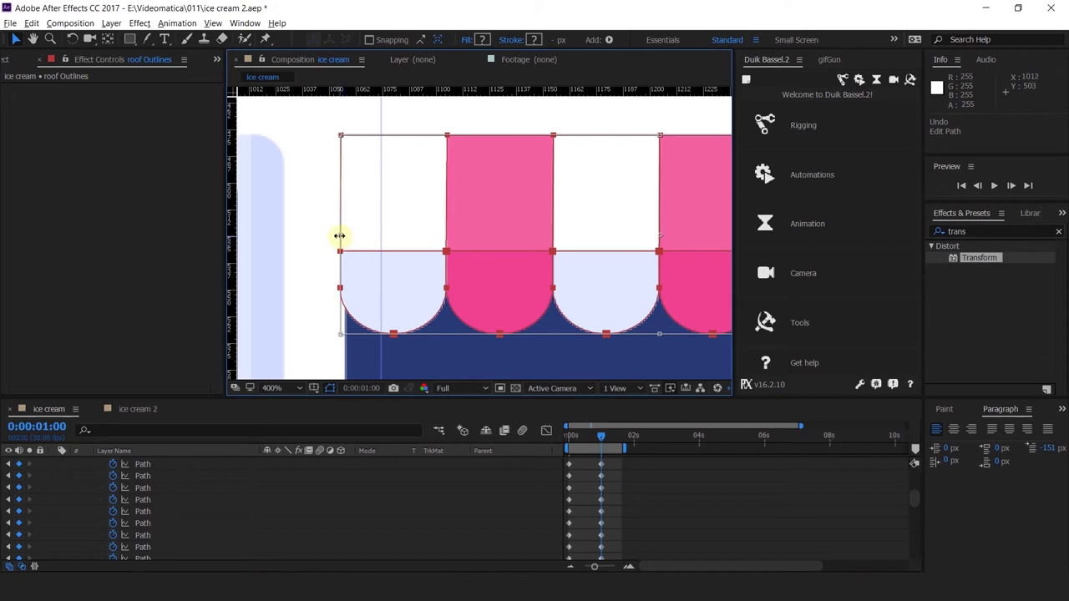
{"action": "left_click_drag", "start_coordinate": [339, 236], "coordinate": [344, 240]}
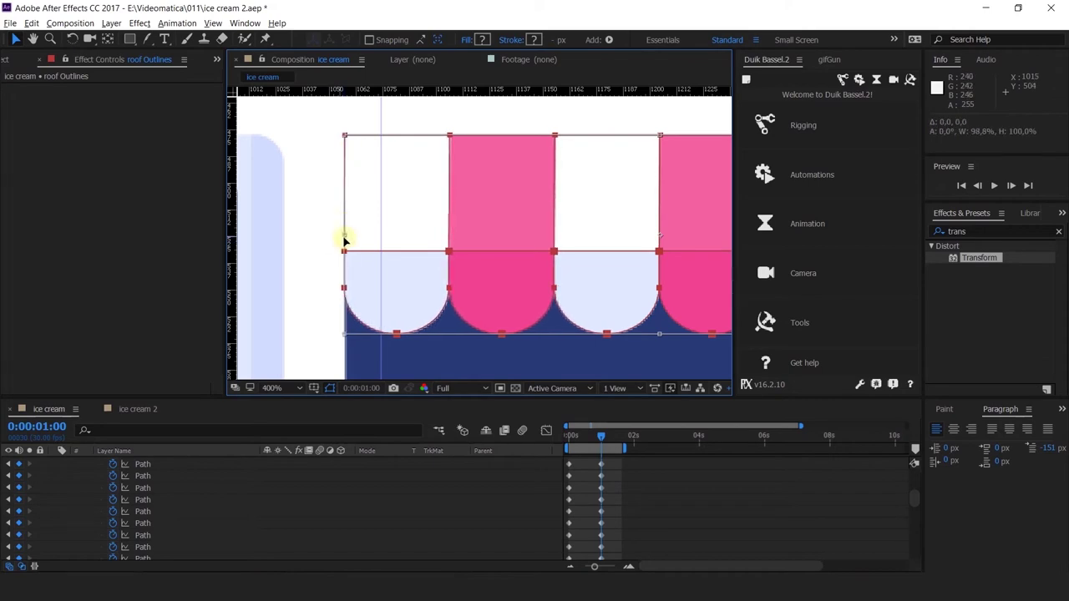
{"action": "scroll", "coordinate": [380, 241], "scroll_direction": "down", "scroll_amount": 3}
{"action": "scroll", "coordinate": [625, 228], "scroll_direction": "up", "scroll_amount": 5}
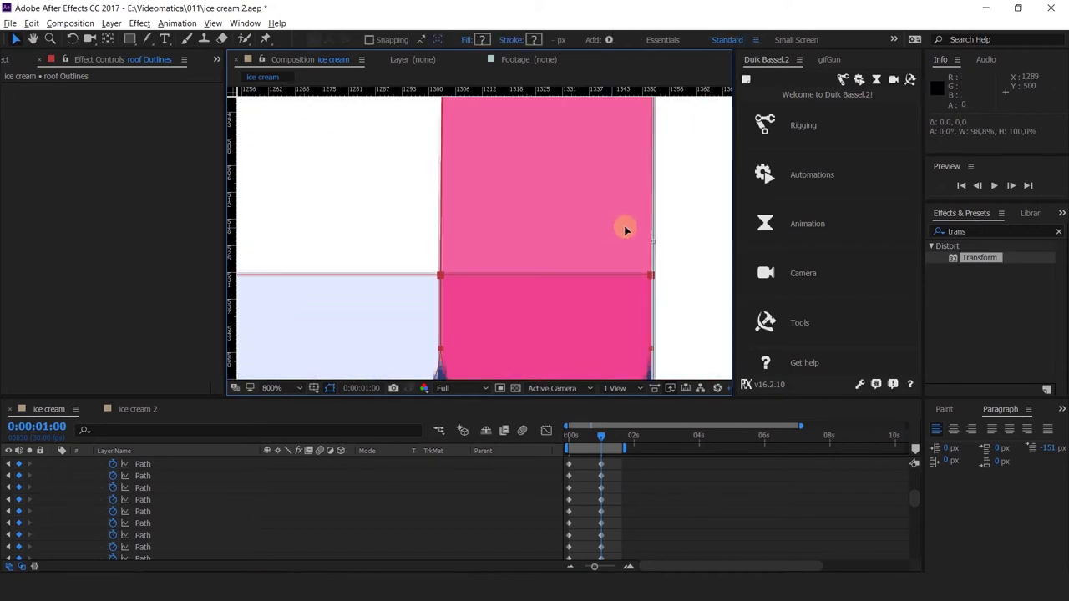
{"action": "left_click_drag", "start_coordinate": [653, 241], "coordinate": [653, 246]}
{"action": "scroll", "coordinate": [653, 245], "scroll_direction": "down", "scroll_amount": 5}
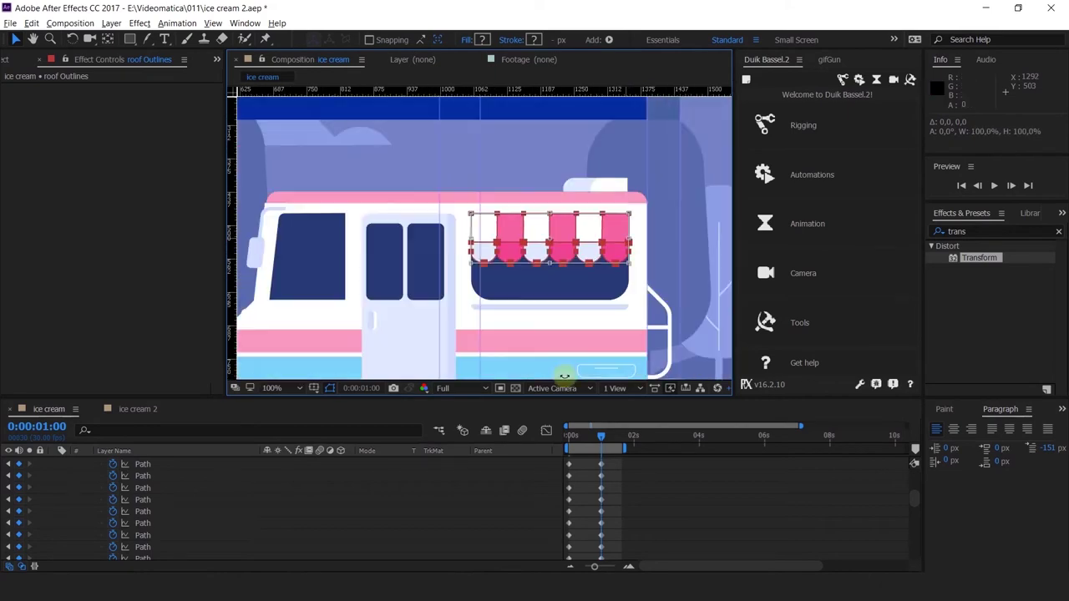
{"action": "scroll", "coordinate": [584, 296], "scroll_direction": "up", "scroll_amount": 1}
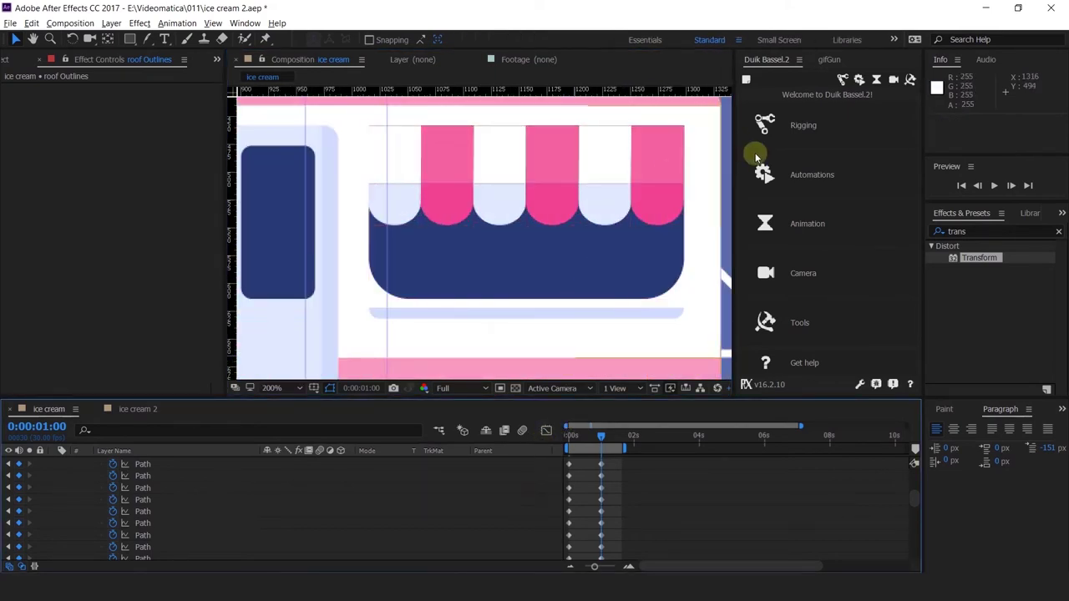
Preview the turn from 0 s to check how the awning straightens along with the van.
{"action": "left_click", "coordinate": [561, 438]}
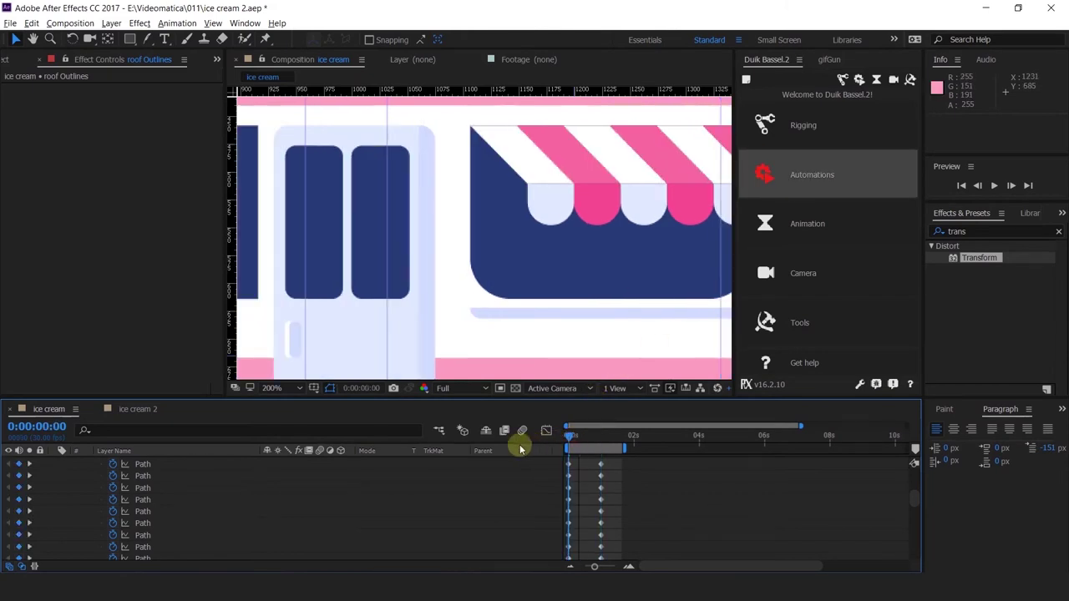
{"action": "scroll", "coordinate": [508, 270], "scroll_direction": "down", "scroll_amount": 1}
{"action": "key", "text": "space"}
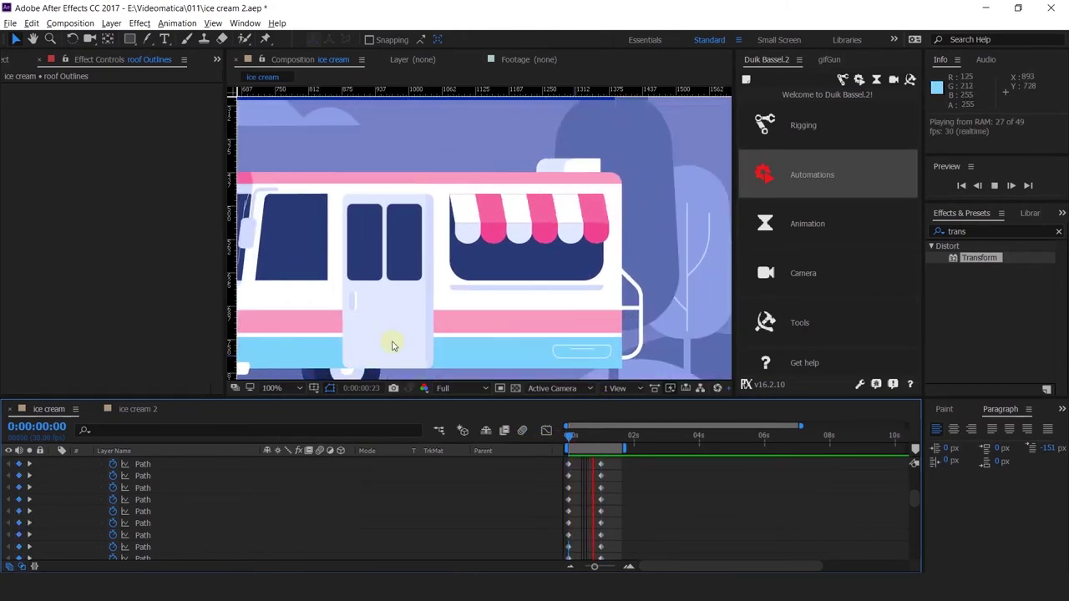
{"action": "key", "text": "space"}
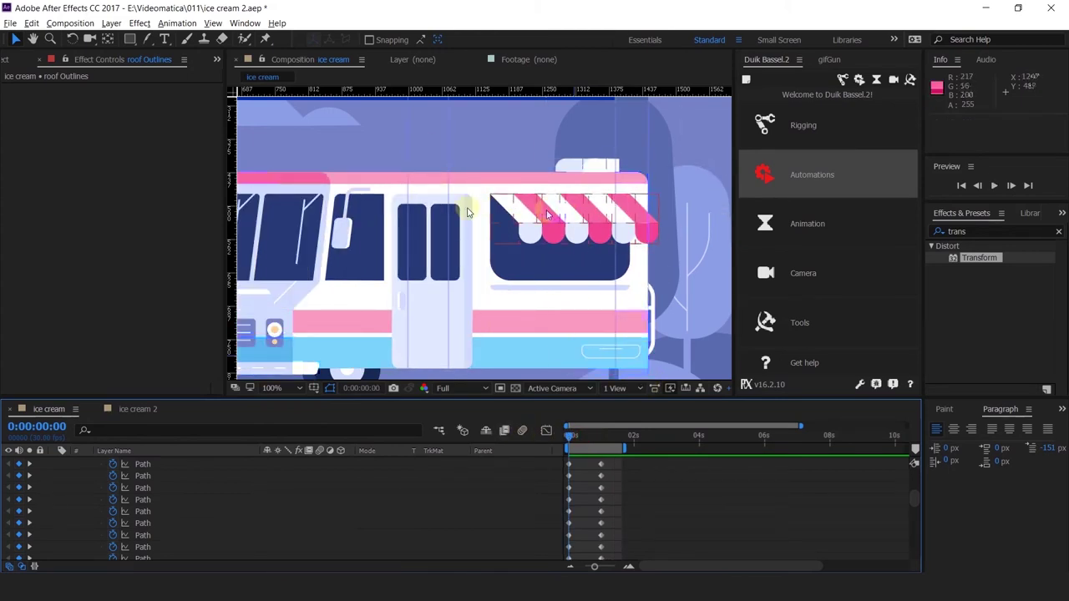
{"action": "left_click_drag", "start_coordinate": [581, 188], "coordinate": [620, 206]}
{"action": "key", "text": "v"}
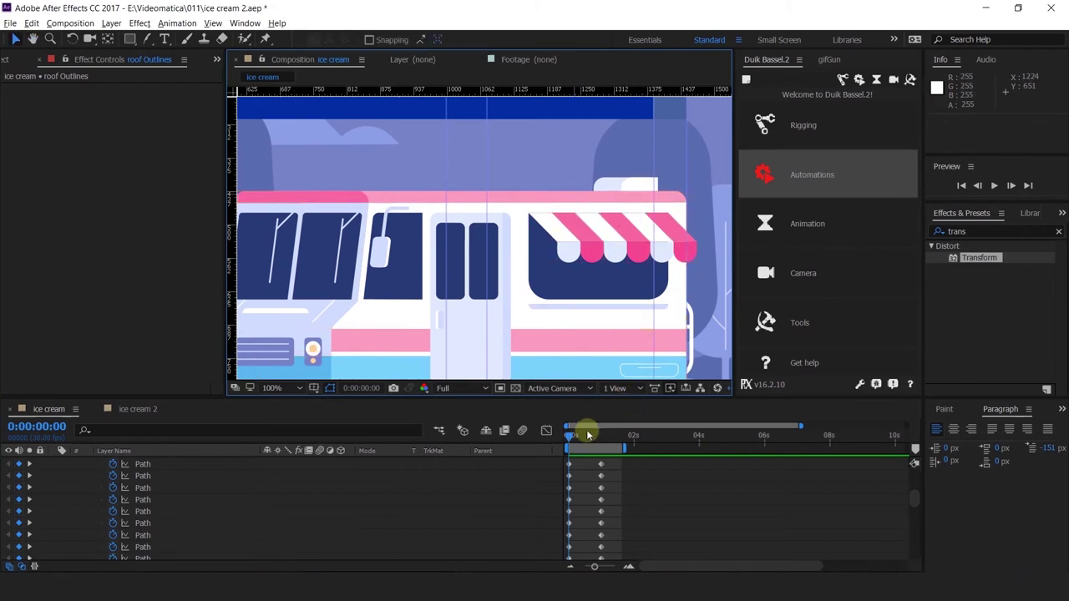
{"action": "left_click_drag", "start_coordinate": [588, 434], "coordinate": [547, 460]}
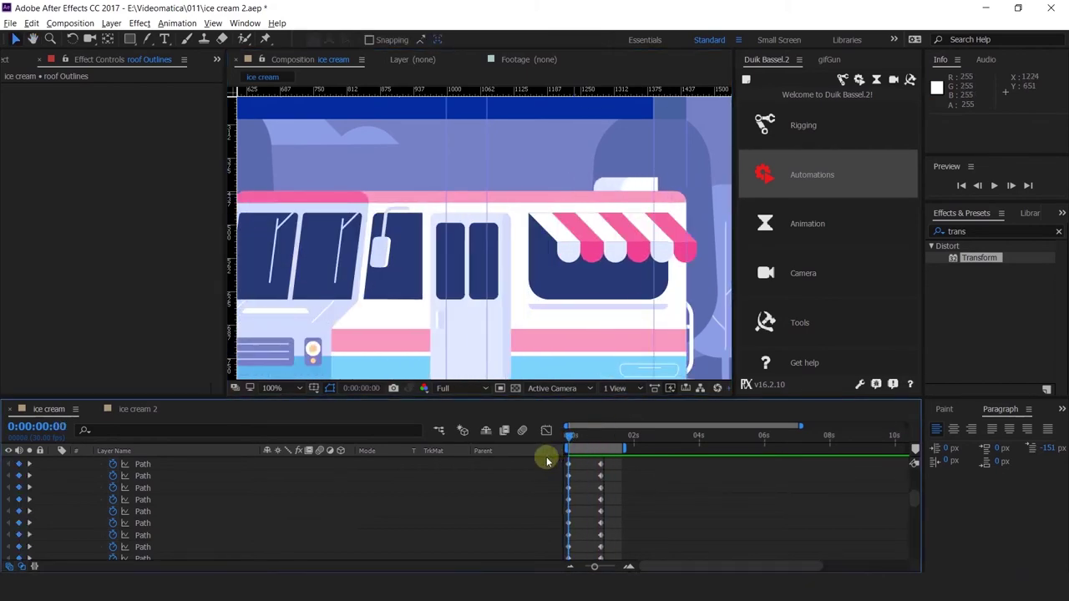
Compare the van's awning, window sill and lower body between 1 s and 0 s.
{"action": "left_click", "coordinate": [155, 513]}
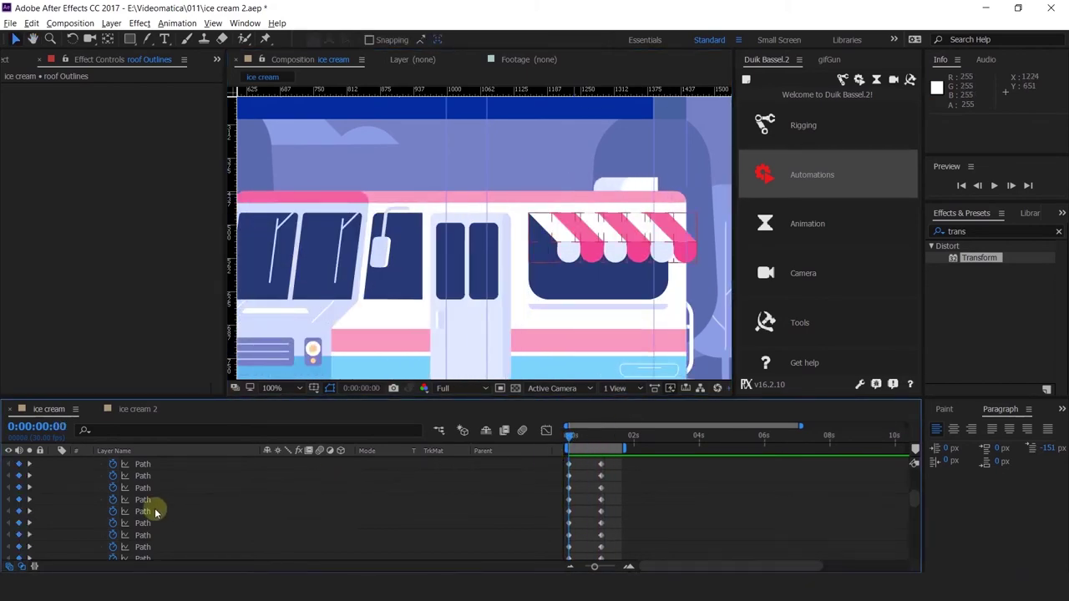
{"action": "left_click", "coordinate": [30, 476]}
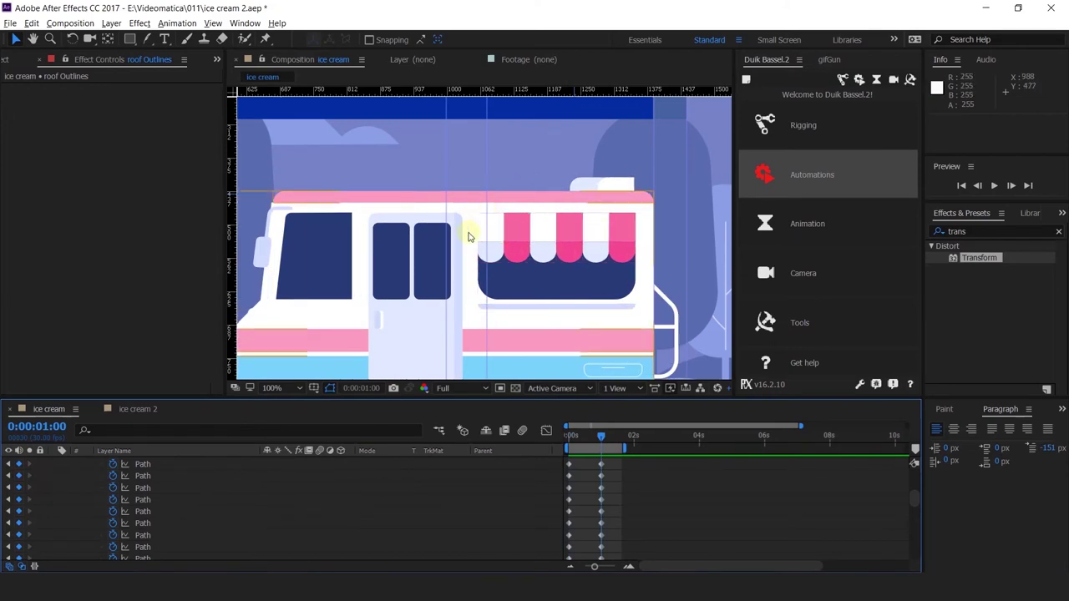
{"action": "left_click", "coordinate": [521, 244]}
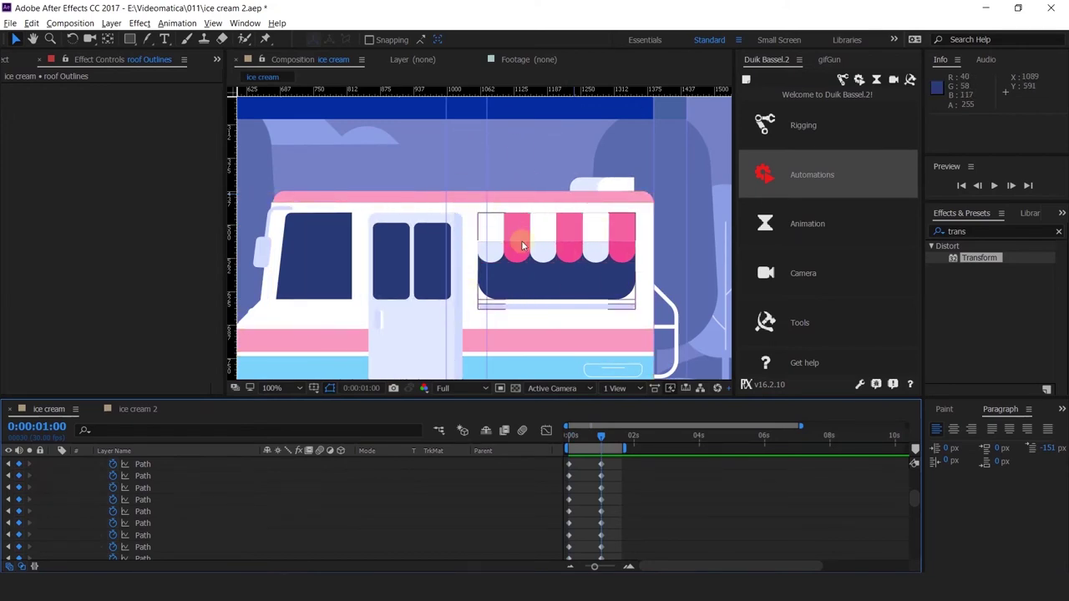
{"action": "left_click", "coordinate": [565, 318]}
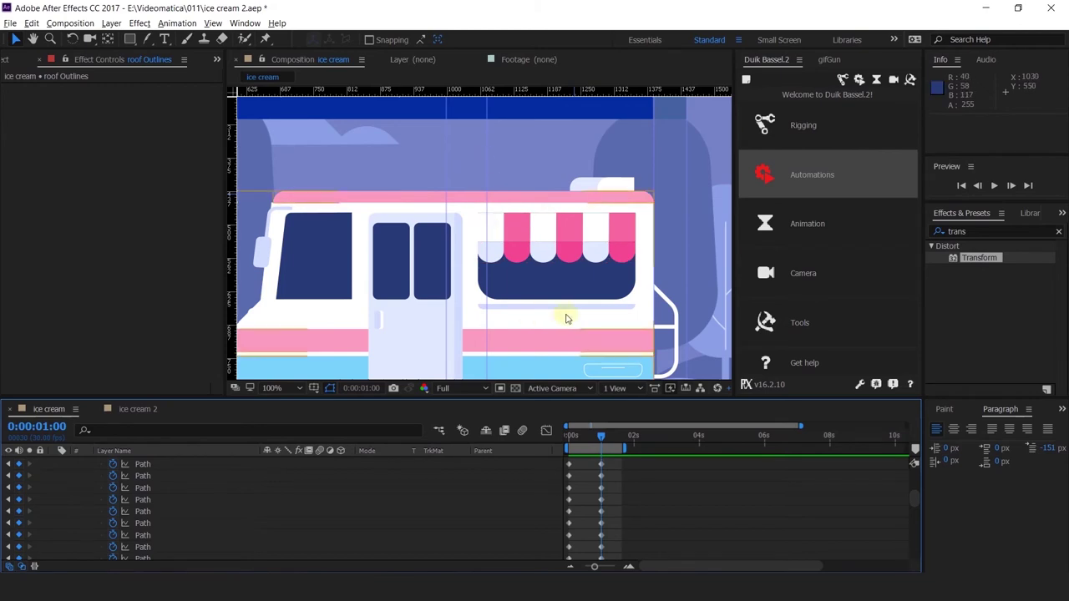
{"action": "left_click_drag", "start_coordinate": [613, 343], "coordinate": [583, 251]}
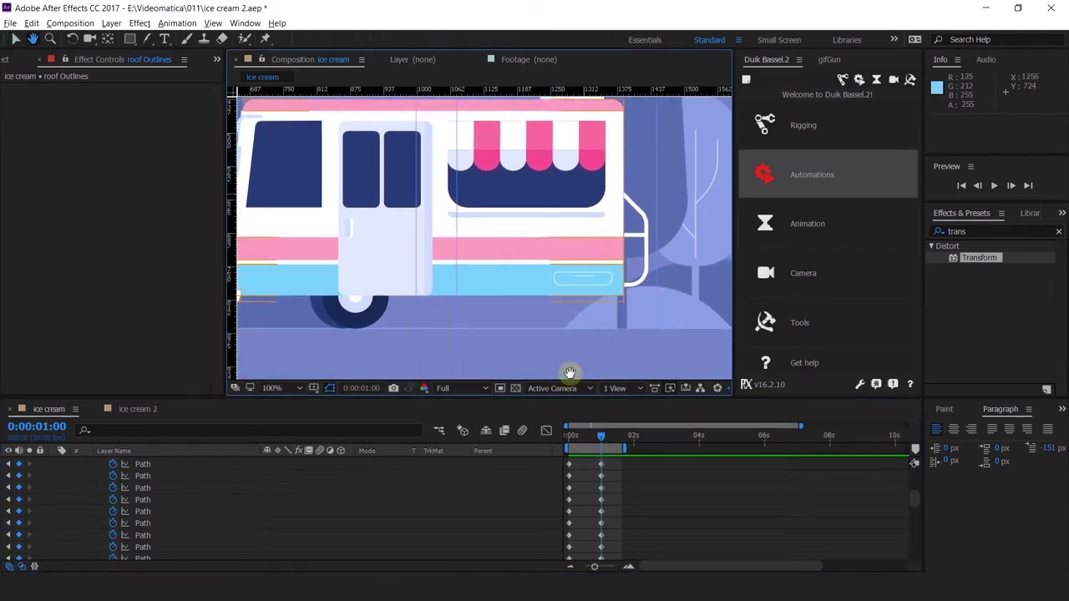
{"action": "left_click_drag", "start_coordinate": [581, 436], "coordinate": [568, 435]}
{"action": "left_click_drag", "start_coordinate": [508, 291], "coordinate": [548, 330]}
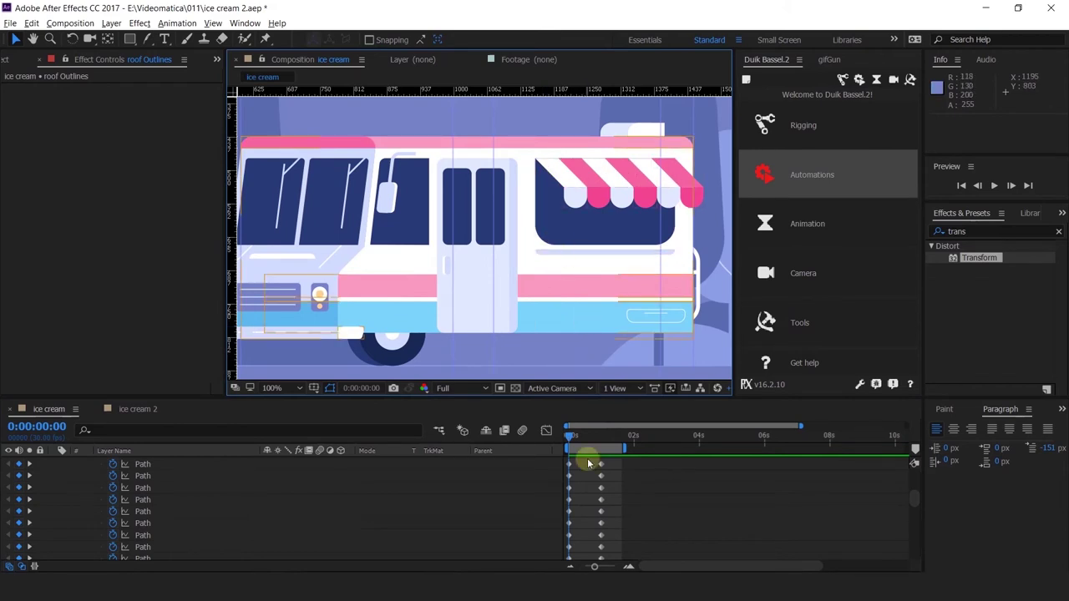
Try lowering the awning's lower vertices at 1 s and preview how the awning moves through the turn.
{"action": "left_click", "coordinate": [34, 482]}
{"action": "left_click", "coordinate": [29, 475]}
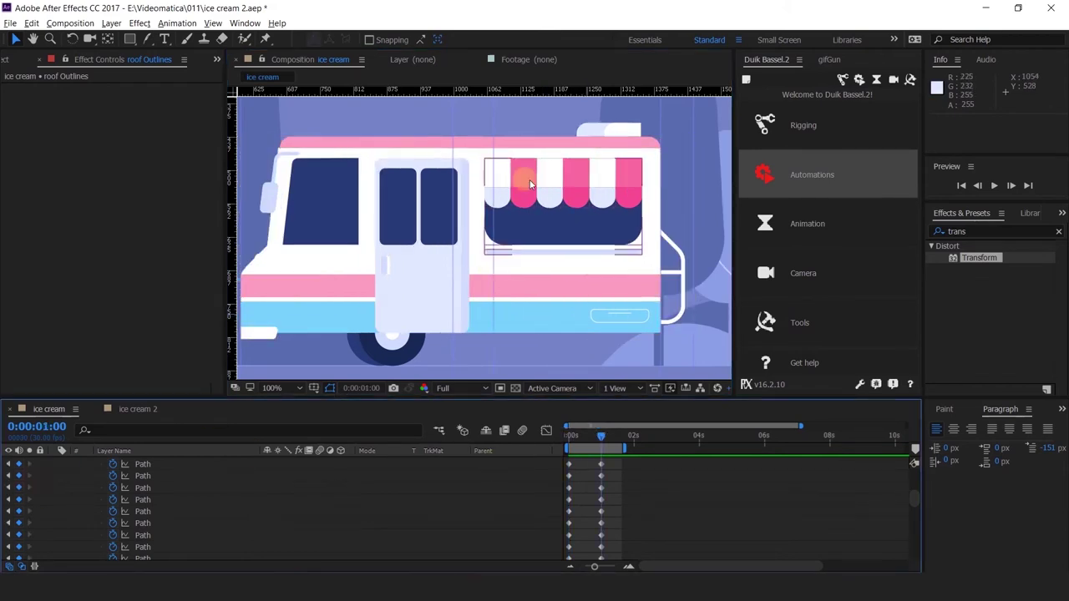
{"action": "left_click", "coordinate": [146, 489]}
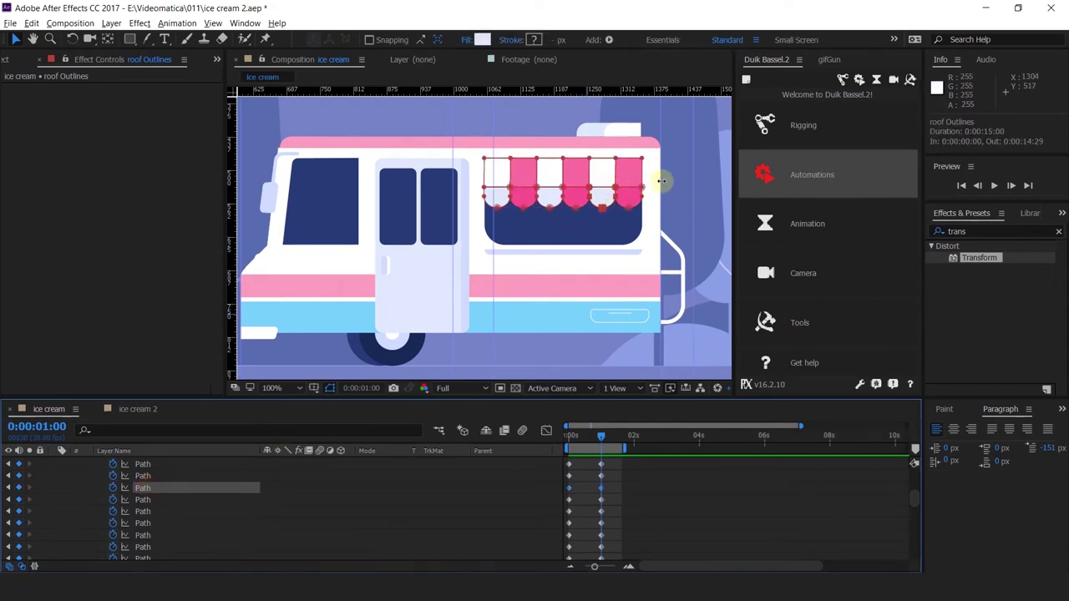
{"action": "left_click_drag", "start_coordinate": [660, 180], "coordinate": [421, 239]}
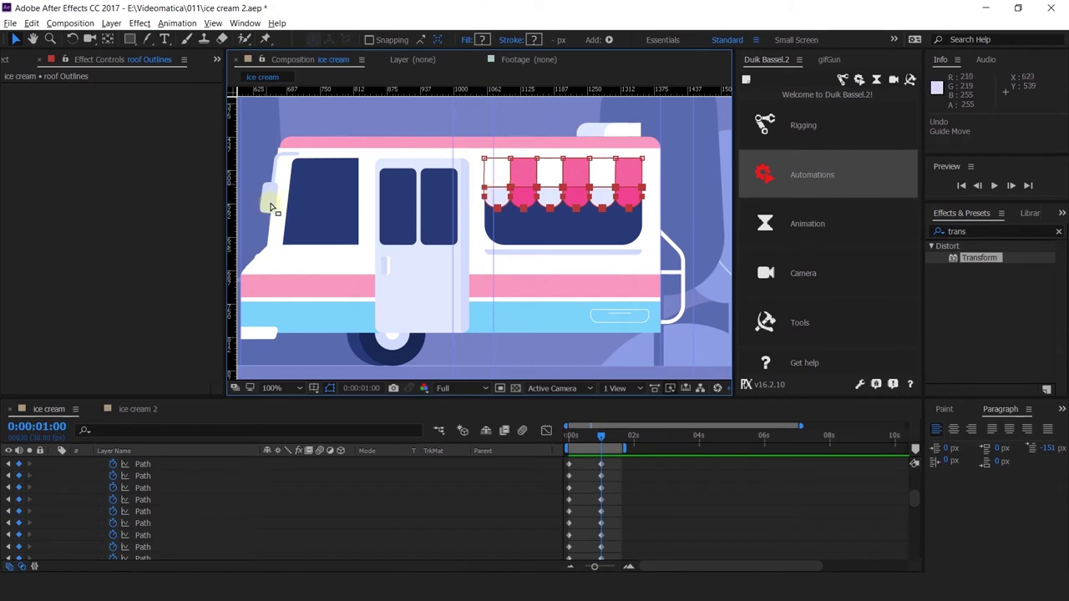
{"action": "left_click_drag", "start_coordinate": [508, 187], "coordinate": [512, 204]}
{"action": "left_click", "coordinate": [584, 436]}
{"action": "key", "text": "space"}
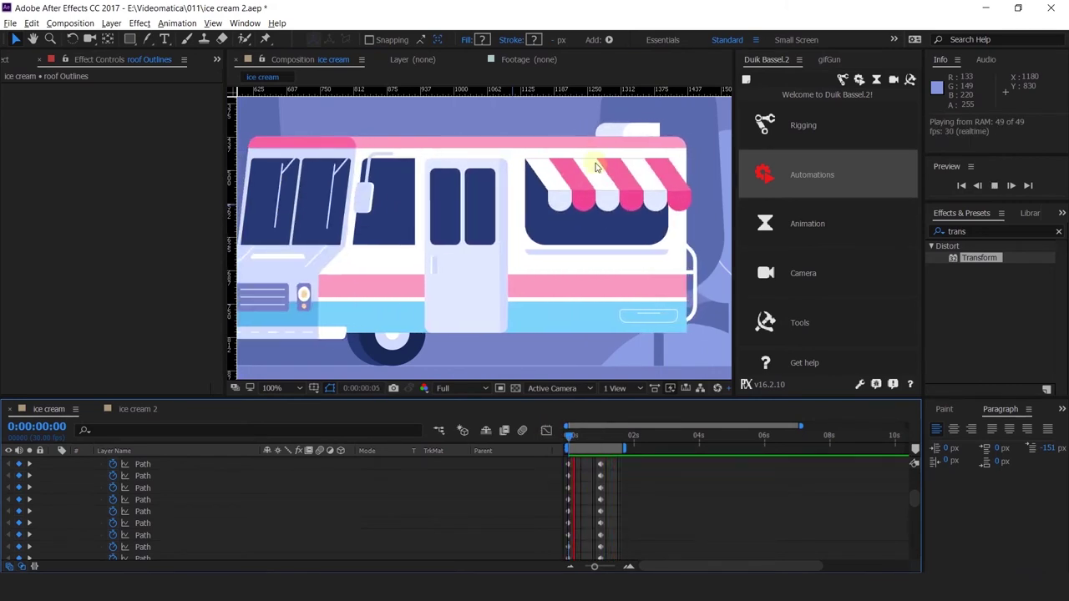
{"action": "left_click", "coordinate": [593, 436]}
{"action": "left_click_drag", "start_coordinate": [594, 435], "coordinate": [558, 437]}
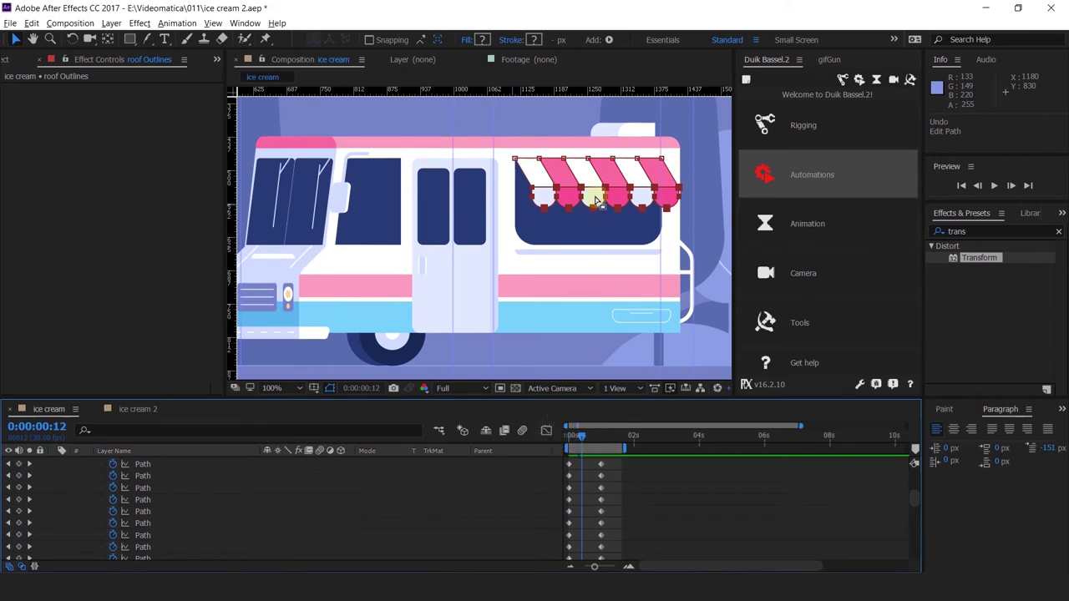
Check the height of the awning's lower edge through the turn against a temporary horizontal guide at 547, and remove the guide.
{"action": "left_click_drag", "start_coordinate": [422, 90], "coordinate": [462, 209]}
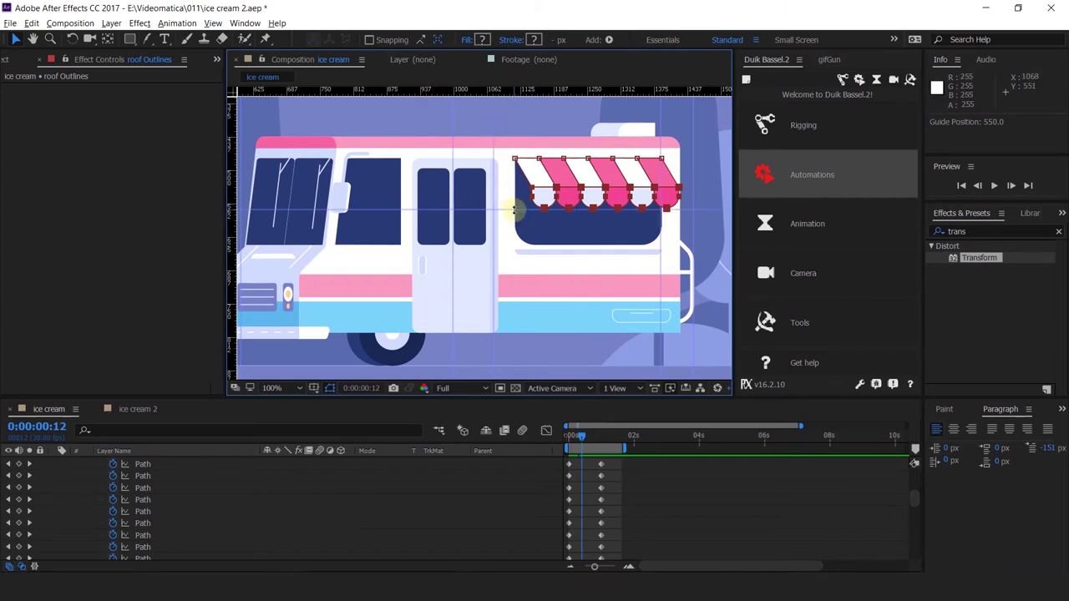
{"action": "left_click_drag", "start_coordinate": [513, 211], "coordinate": [576, 209]}
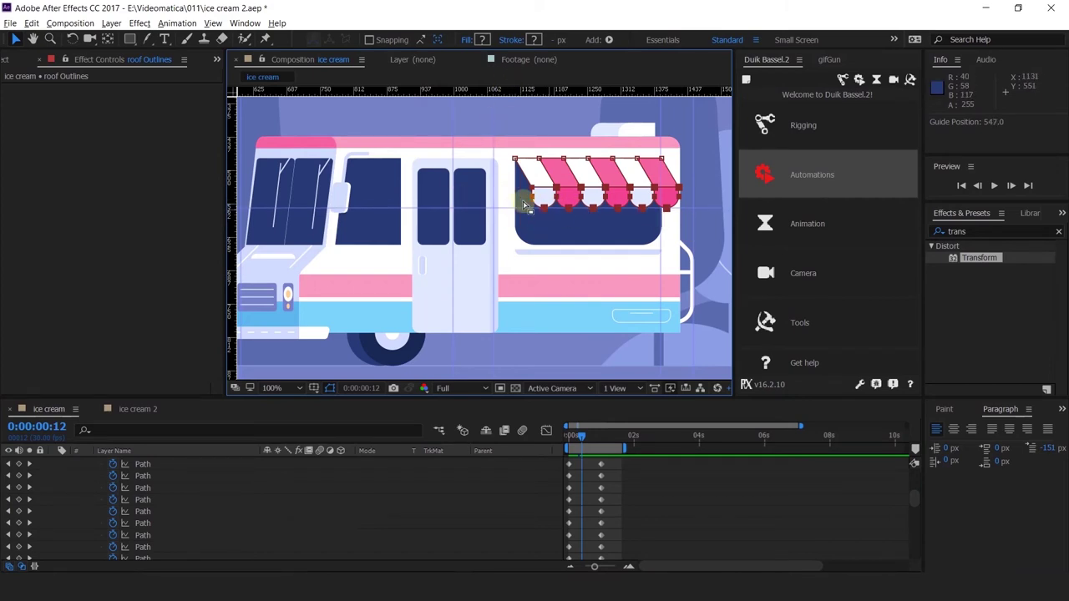
{"action": "left_click", "coordinate": [557, 443]}
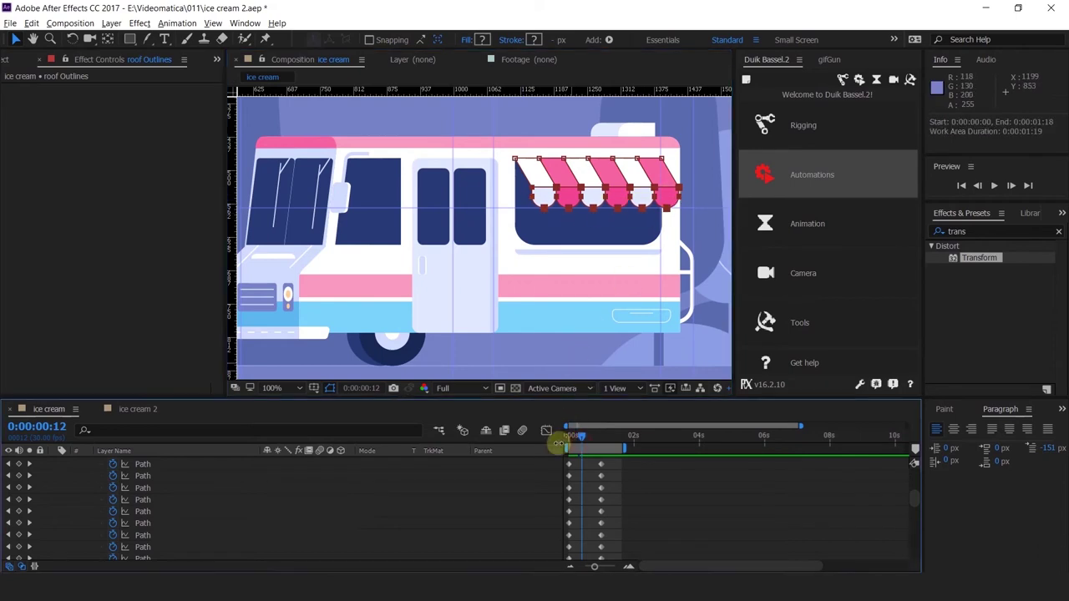
{"action": "left_click_drag", "start_coordinate": [571, 434], "coordinate": [551, 435]}
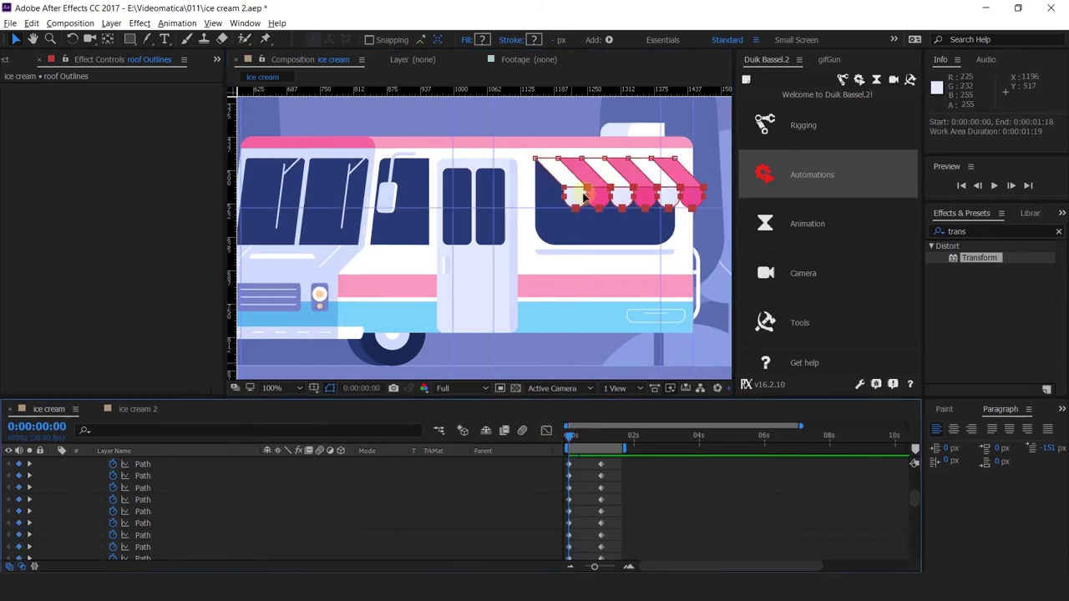
{"action": "key", "text": "k"}
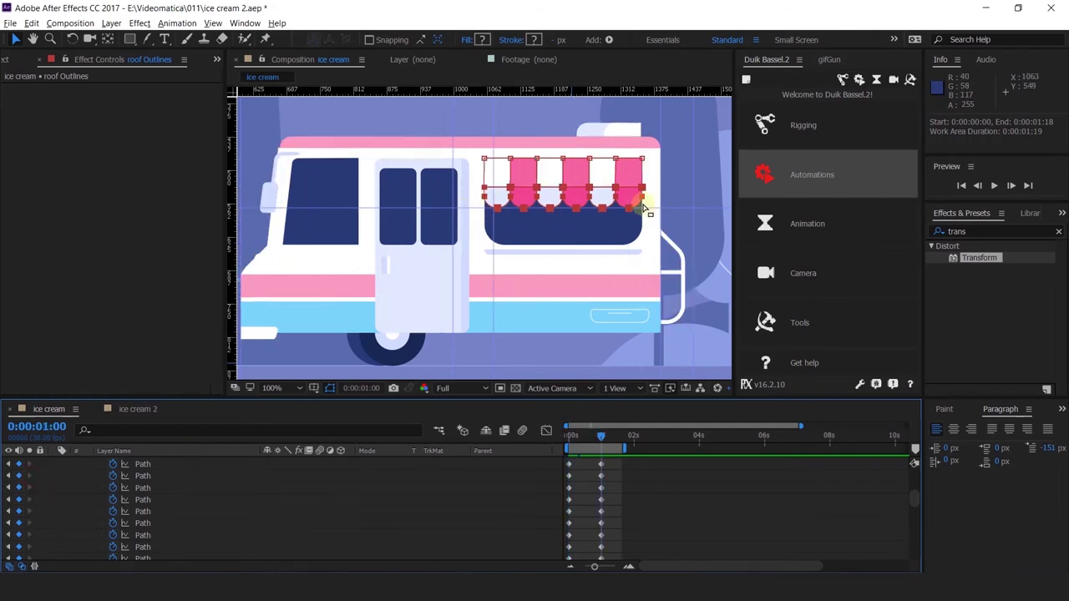
{"action": "left_click_drag", "start_coordinate": [656, 207], "coordinate": [668, 3]}
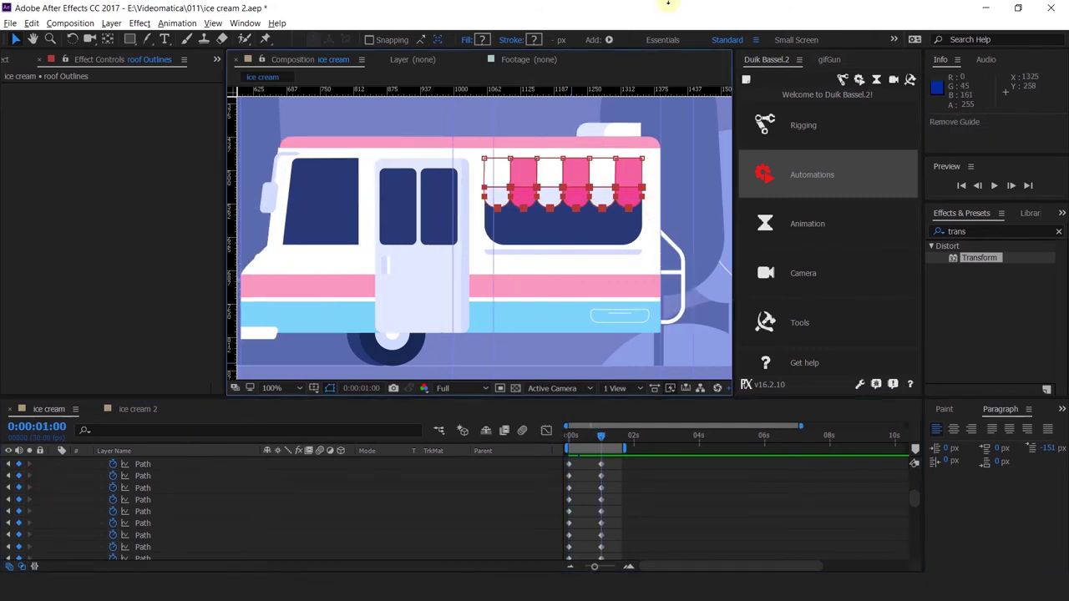
Review the whole van from 0 s and select its wheel.
{"action": "mouse_move", "coordinate": [586, 442]}
{"action": "left_mouse_down"}
{"action": "mouse_move", "coordinate": [545, 437]}
{"action": "mouse_move", "coordinate": [639, 453]}
{"action": "mouse_move", "coordinate": [567, 449]}
{"action": "left_mouse_up"}
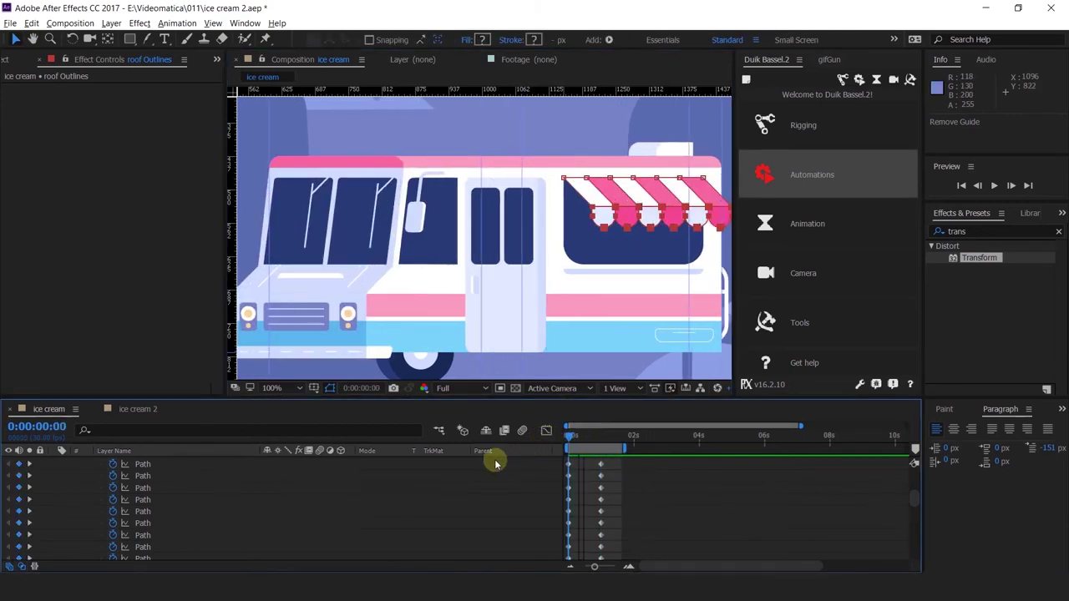
{"action": "scroll", "coordinate": [464, 294], "scroll_direction": "down", "scroll_amount": 1}
{"action": "left_click_drag", "start_coordinate": [439, 275], "coordinate": [471, 266]}
{"action": "left_click", "coordinate": [529, 492]}
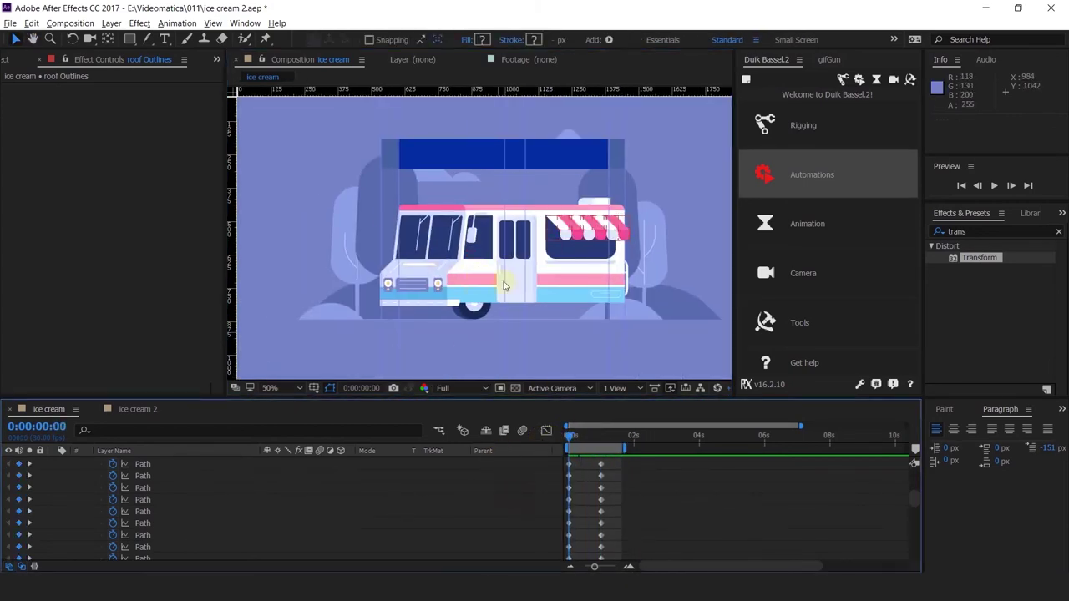
{"action": "scroll", "coordinate": [547, 311], "scroll_direction": "up", "scroll_amount": 1}
{"action": "left_click", "coordinate": [405, 322]}
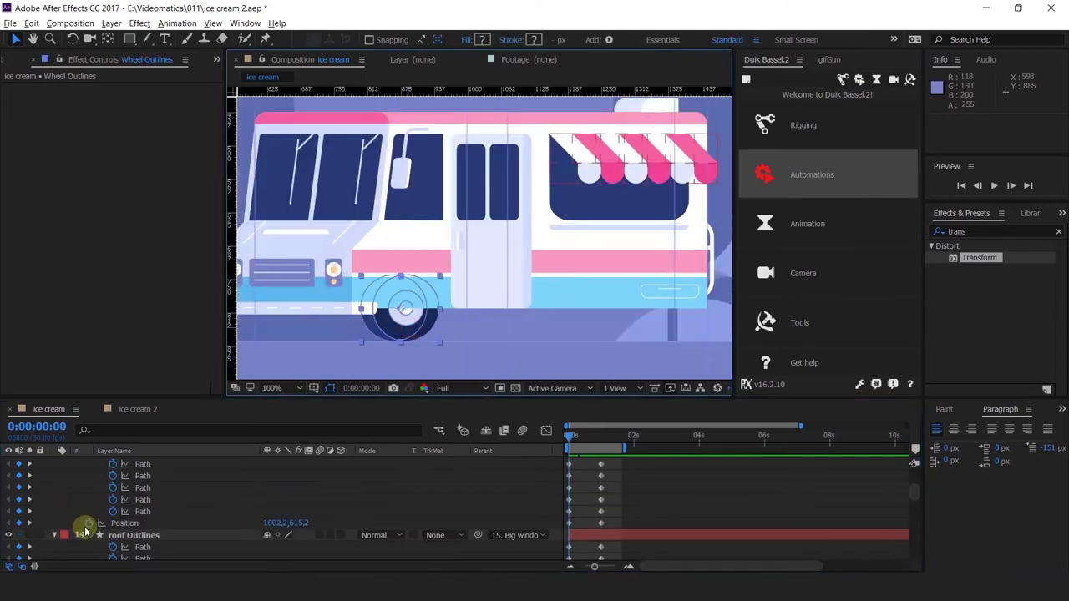
Find the Wheel Outlines layer in the timeline and set its label colour to Orange.
{"action": "scroll", "coordinate": [85, 531], "scroll_direction": "up", "scroll_amount": 3}
{"action": "scroll", "coordinate": [86, 531], "scroll_direction": "down", "scroll_amount": 8}
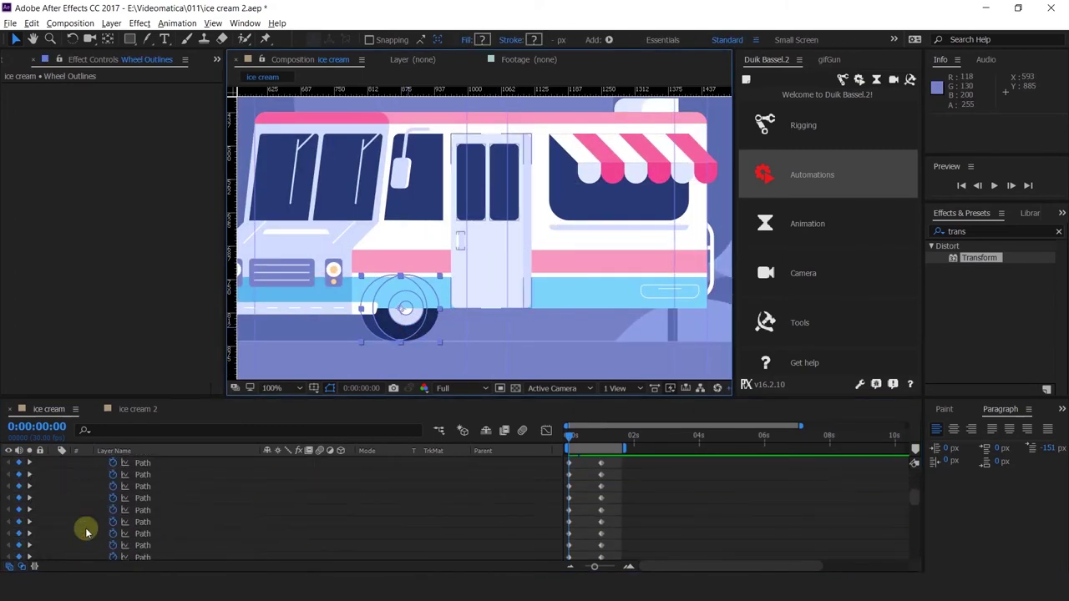
{"action": "scroll", "coordinate": [86, 532], "scroll_direction": "up", "scroll_amount": 4}
{"action": "scroll", "coordinate": [86, 532], "scroll_direction": "up", "scroll_amount": 5}
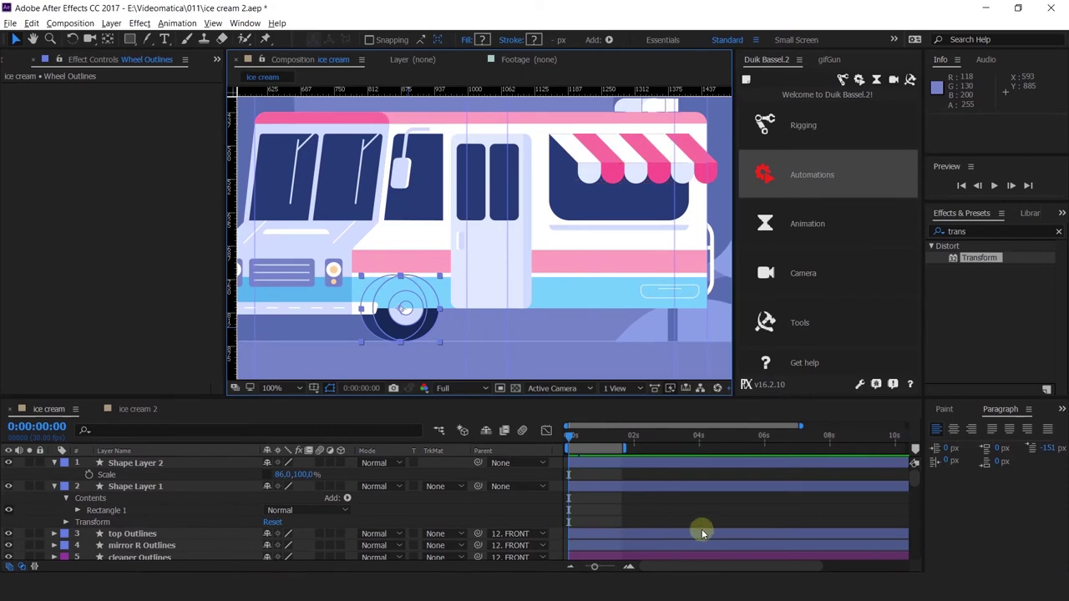
{"action": "scroll", "coordinate": [112, 537], "scroll_direction": "down", "scroll_amount": 3}
{"action": "scroll", "coordinate": [111, 538], "scroll_direction": "up", "scroll_amount": 3}
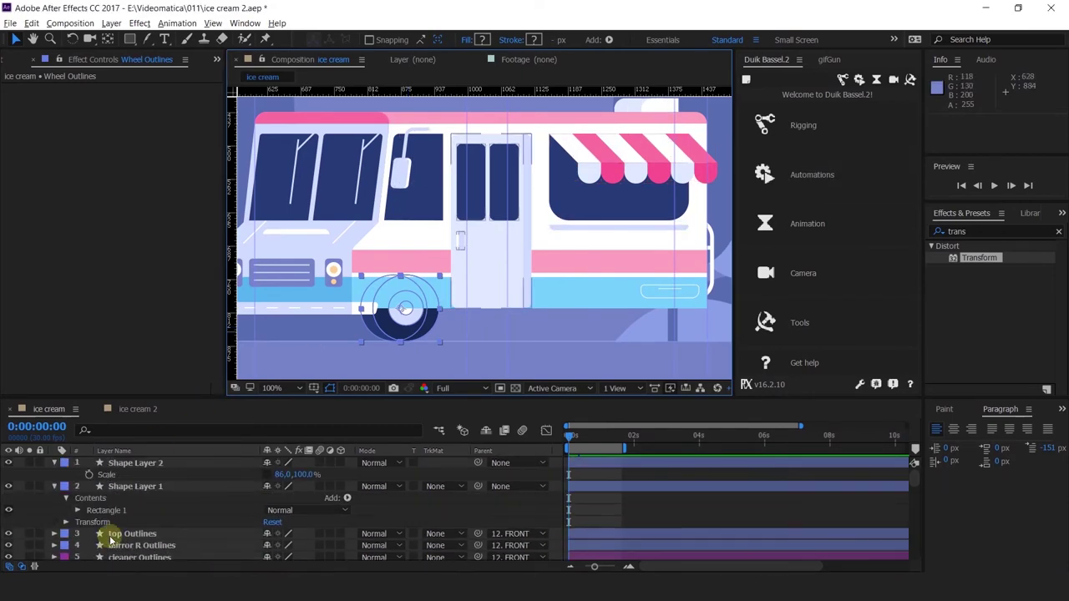
{"action": "scroll", "coordinate": [110, 537], "scroll_direction": "down", "scroll_amount": 8}
{"action": "scroll", "coordinate": [110, 539], "scroll_direction": "down", "scroll_amount": 10}
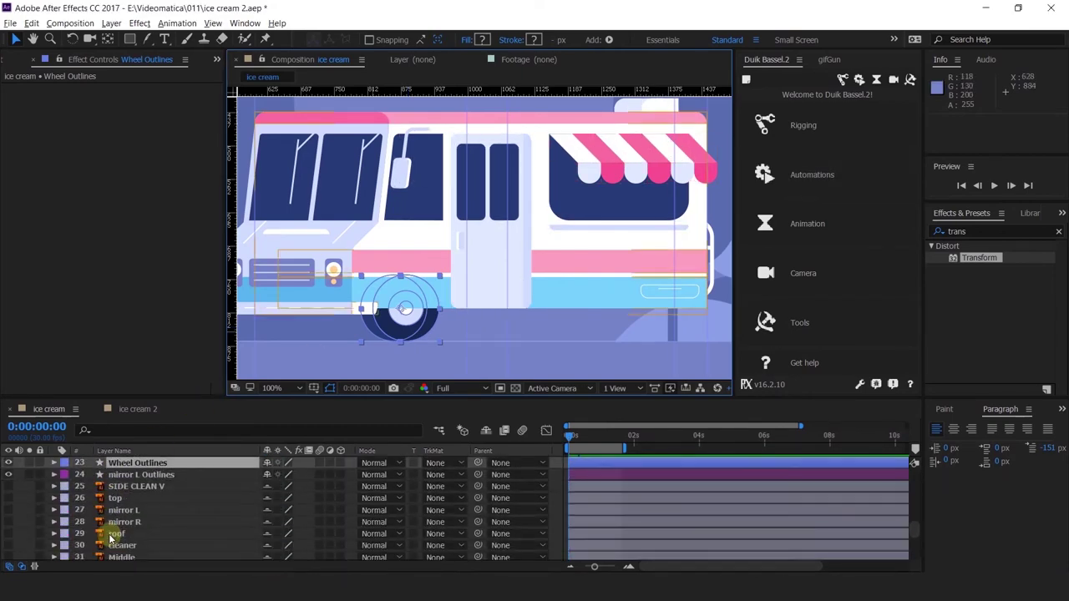
{"action": "left_click", "coordinate": [64, 498]}
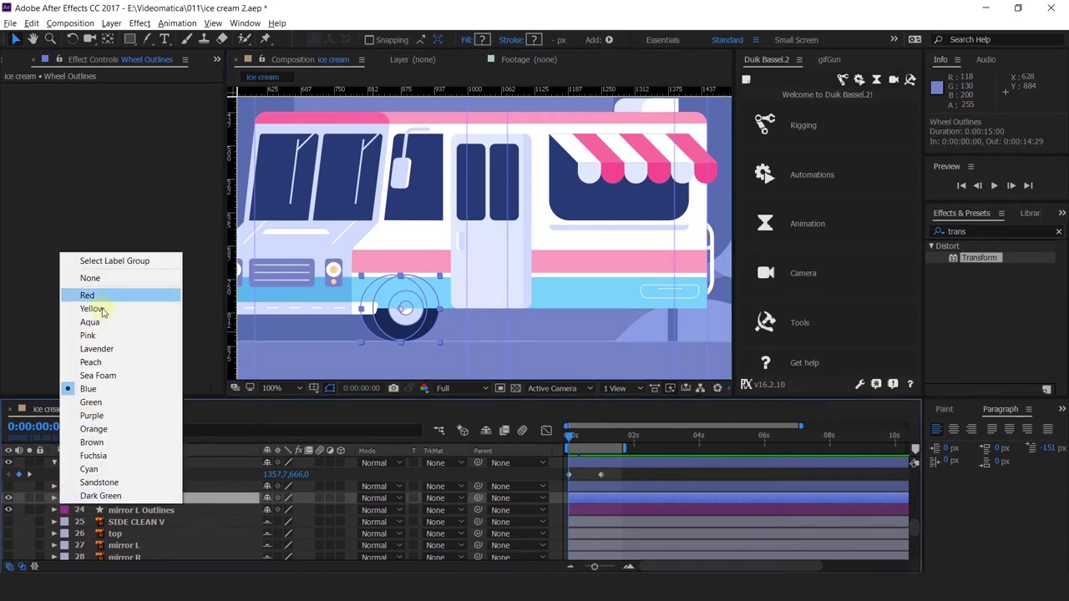
{"action": "left_click", "coordinate": [94, 428]}
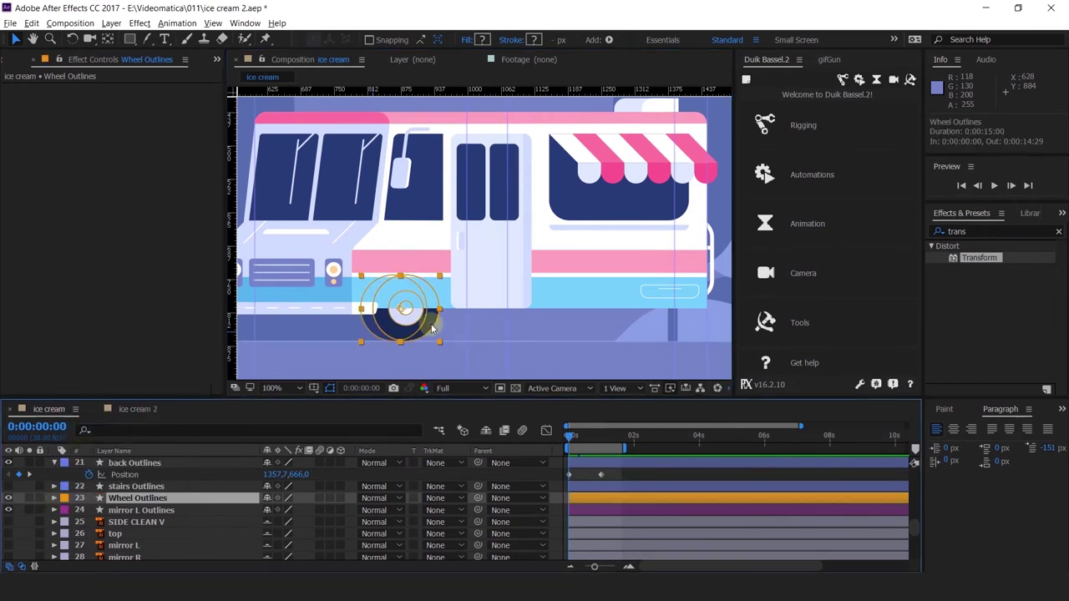
Expand the wheel layer's contents and examine which wheel parts Group 1, Group 2 and Group 3 draw.
{"action": "left_click", "coordinate": [55, 497]}
{"action": "left_click", "coordinate": [66, 510]}
{"action": "left_click", "coordinate": [96, 507]}
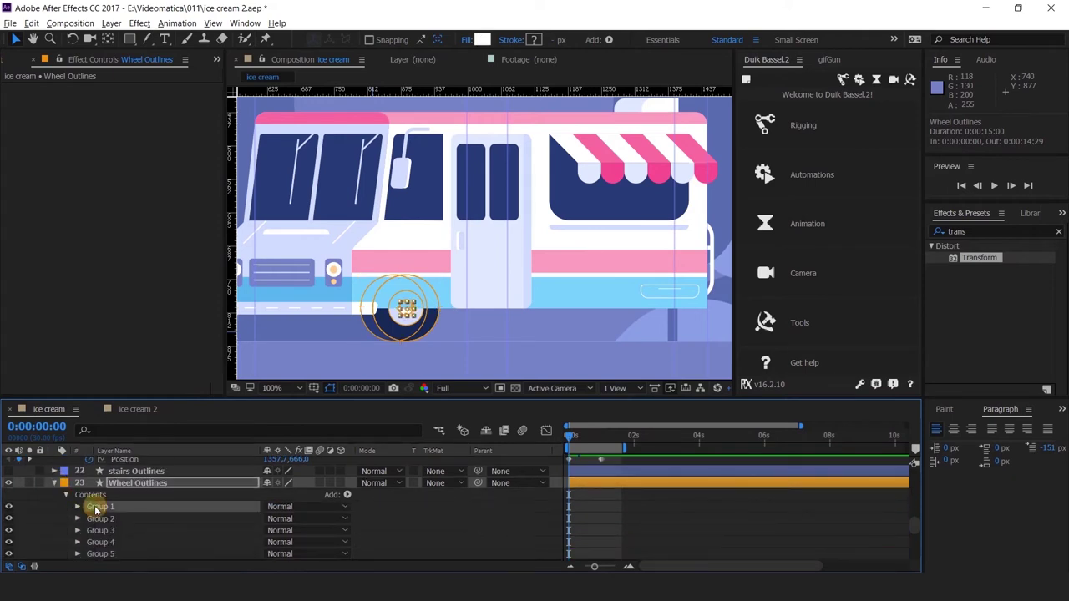
{"action": "left_click", "coordinate": [101, 518], "text": "shift"}
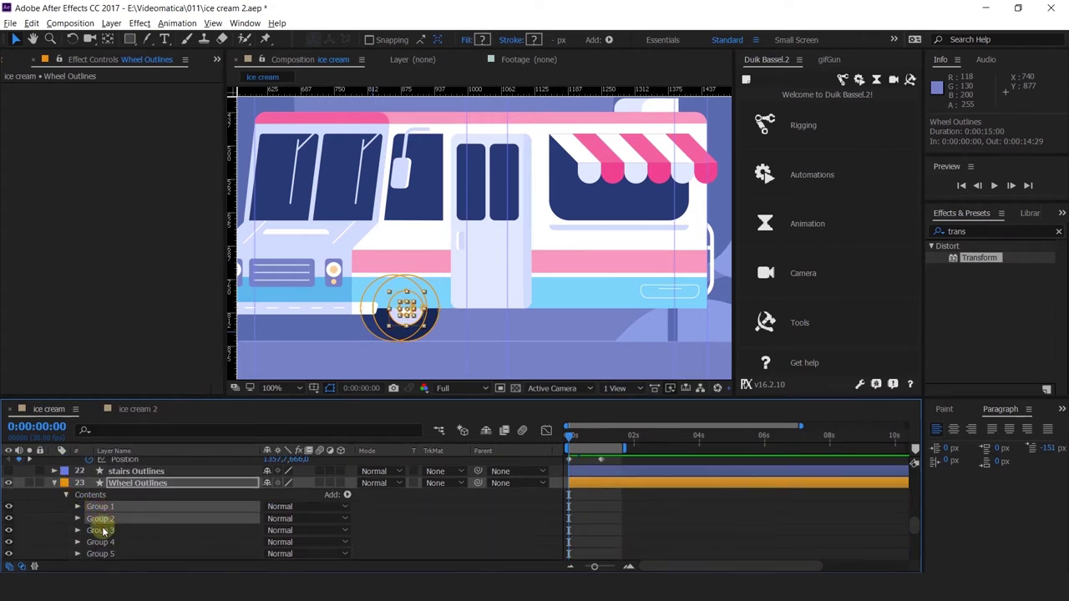
{"action": "left_click", "coordinate": [103, 531], "text": "shift"}
{"action": "key", "text": "minus"}
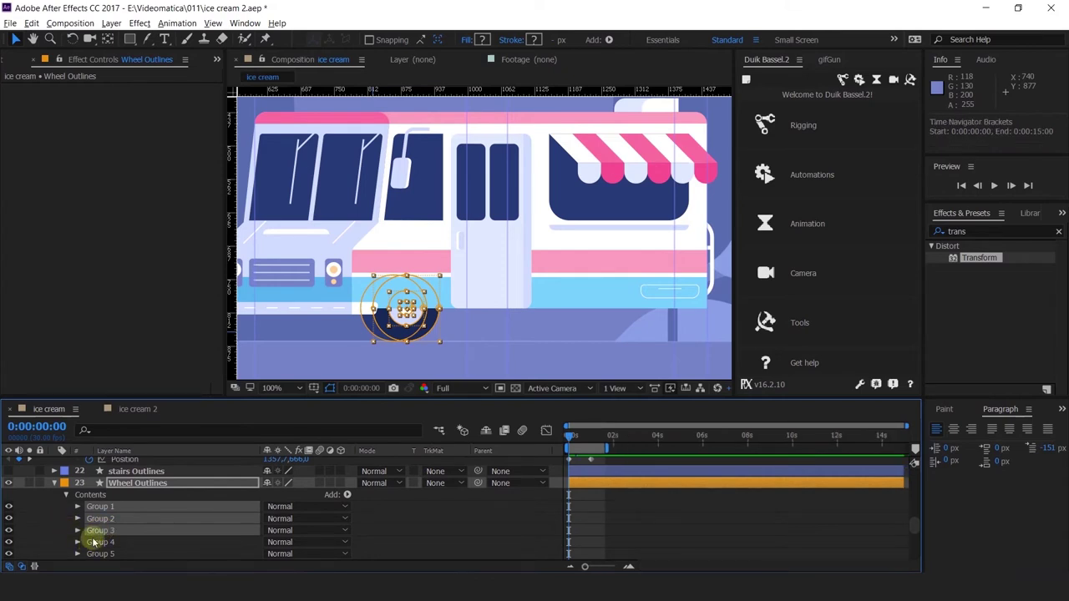
{"action": "left_click", "coordinate": [370, 506]}
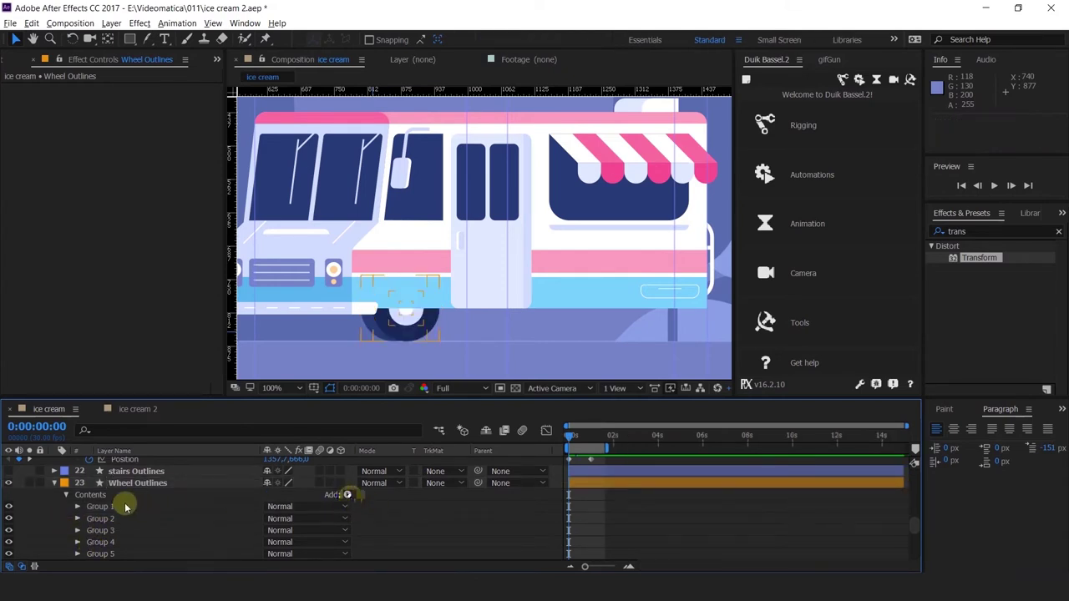
Delete Group 5, the offset extra tyre circle, from the wheel layer.
{"action": "scroll", "coordinate": [104, 506], "scroll_direction": "down", "scroll_amount": 2}
{"action": "left_click", "coordinate": [102, 519]}
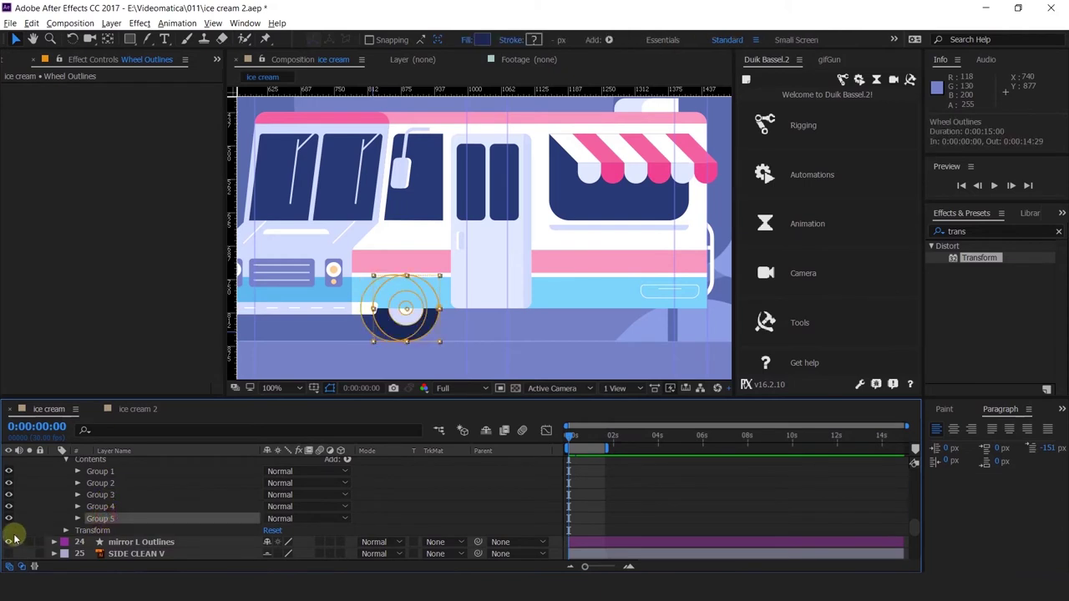
{"action": "left_click", "coordinate": [12, 519]}
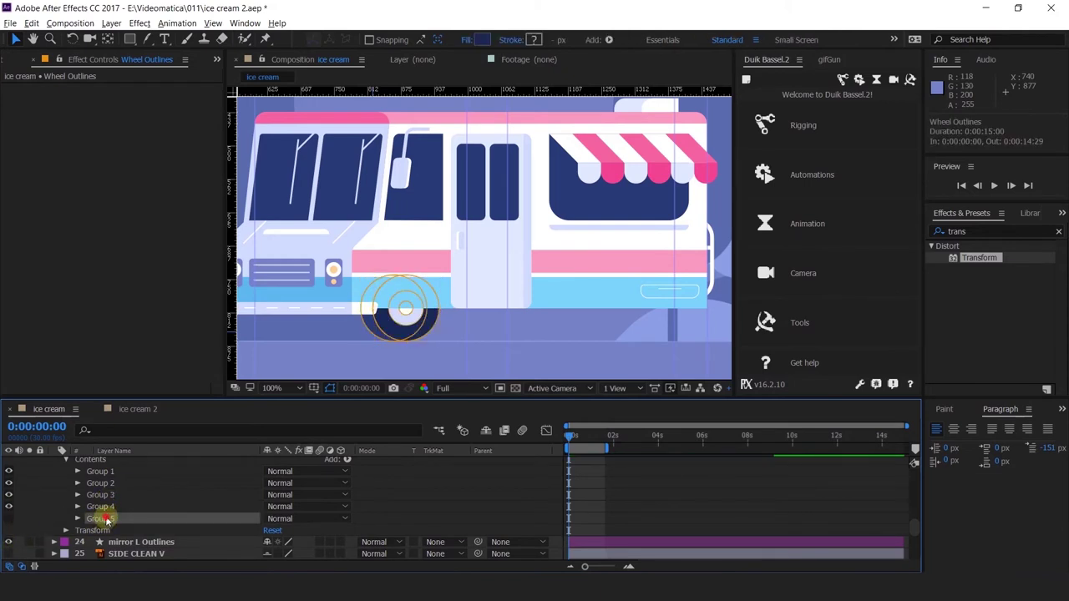
{"action": "key", "text": "Delete"}
{"action": "left_click", "coordinate": [10, 507]}
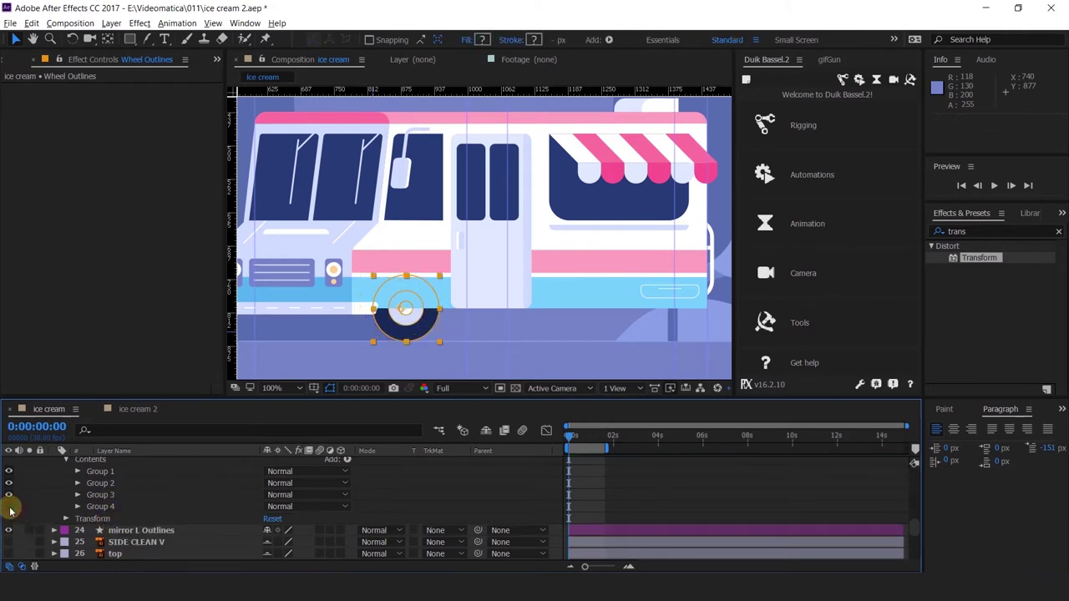
Rename the Wheel Outlines layer as "Wheel front".
{"action": "scroll", "coordinate": [83, 506], "scroll_direction": "up", "scroll_amount": 3}
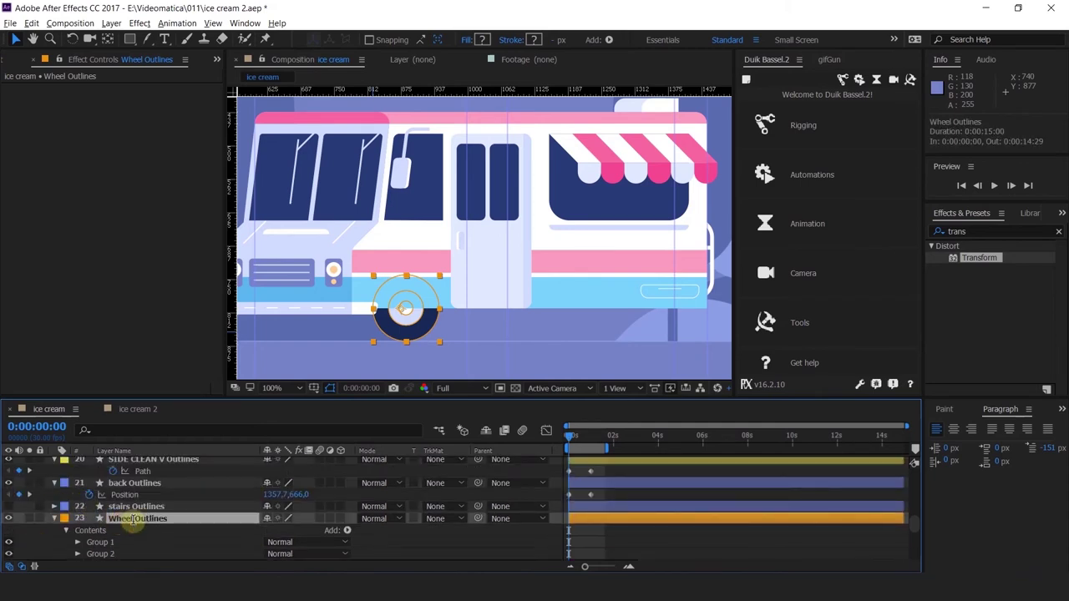
{"action": "key", "text": "Return"}
{"action": "left_click_drag", "start_coordinate": [171, 519], "coordinate": [131, 531]}
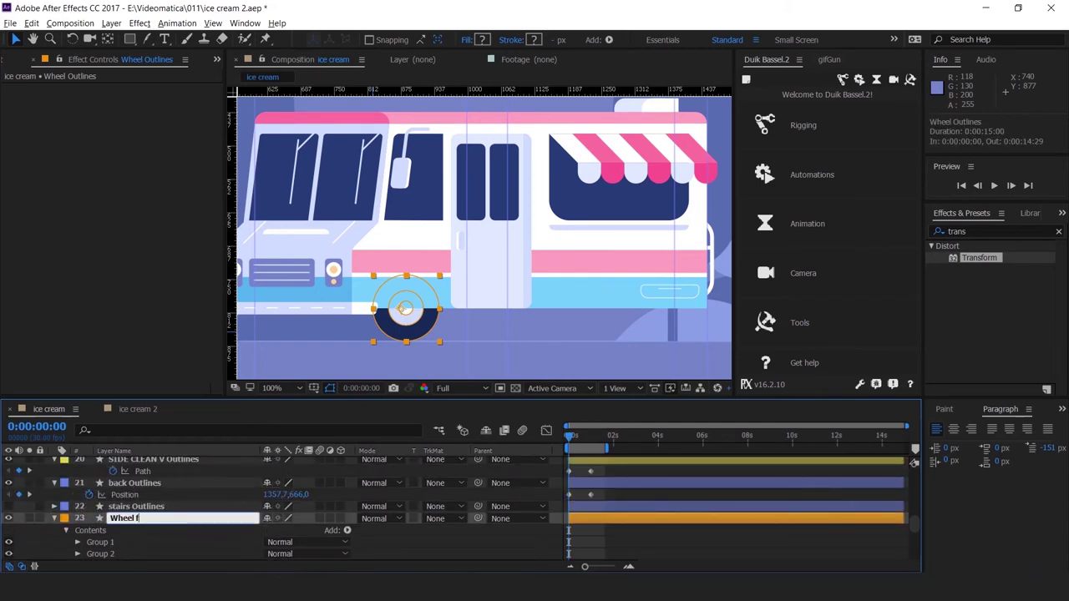
{"action": "type", "text": "front"}
{"action": "key", "text": "Return"}
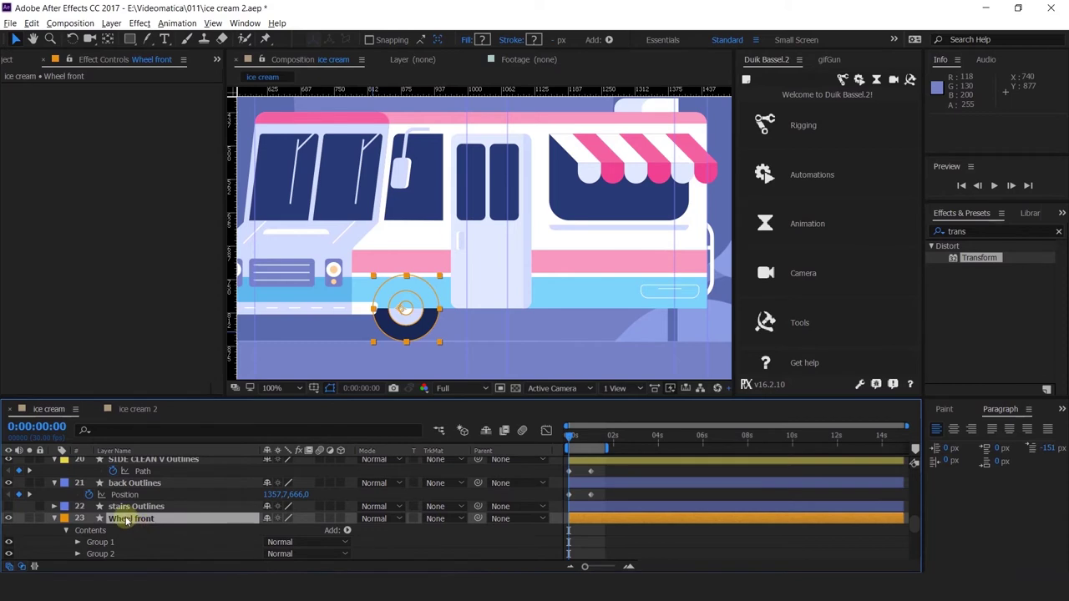
Duplicate the Wheel front layer and rename the copy as "Wheel Back".
{"action": "key", "text": "ctrl+d"}
{"action": "left_click", "coordinate": [126, 530]}
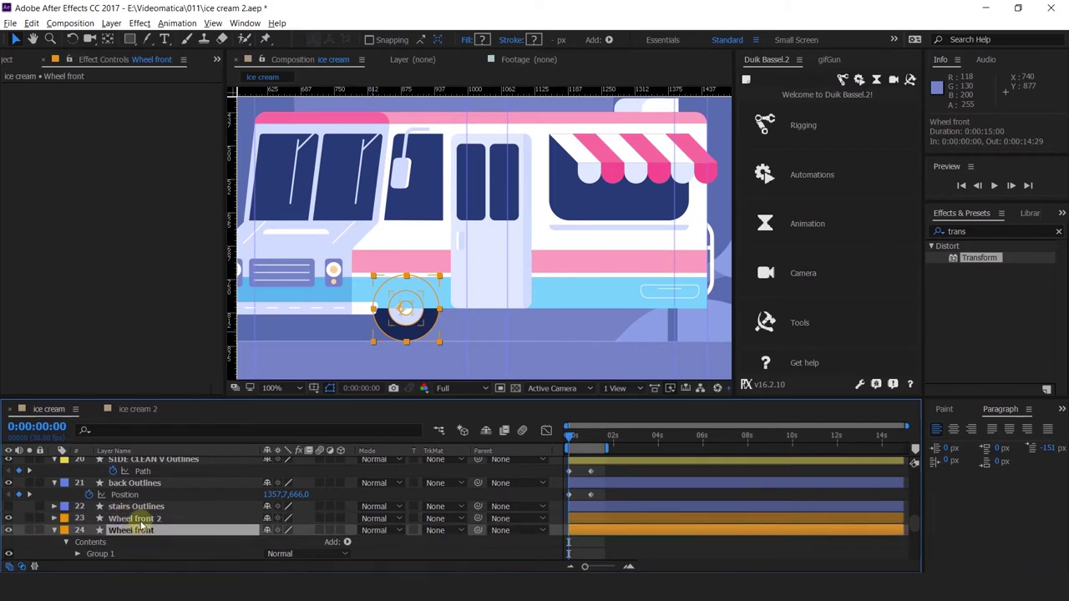
{"action": "left_click", "coordinate": [138, 519]}
{"action": "key", "text": "Return"}
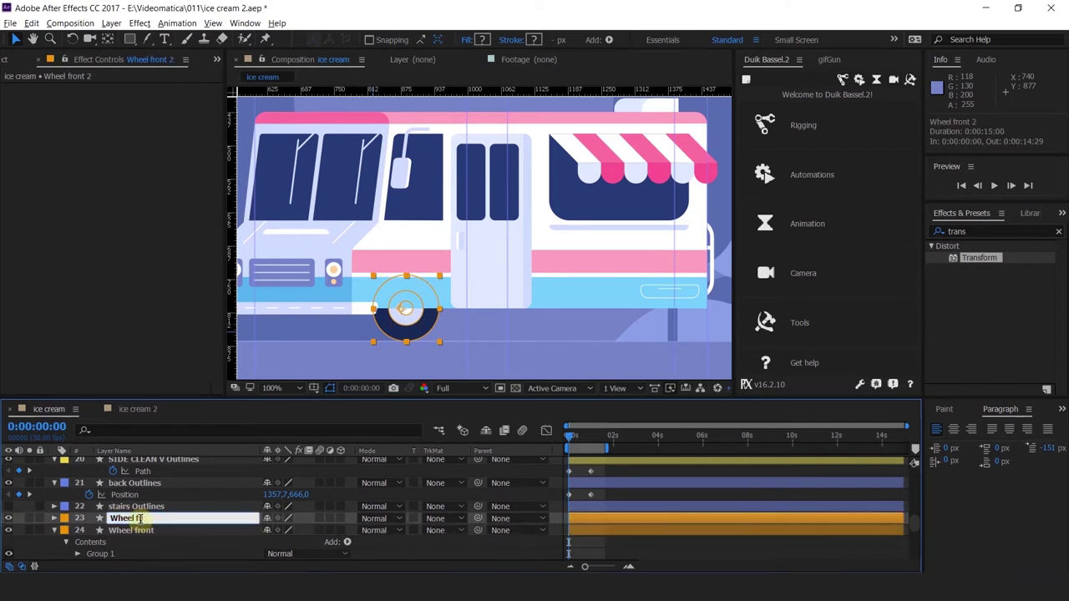
{"action": "type", "text": "Wheel Back"}
{"action": "key", "text": "Return"}
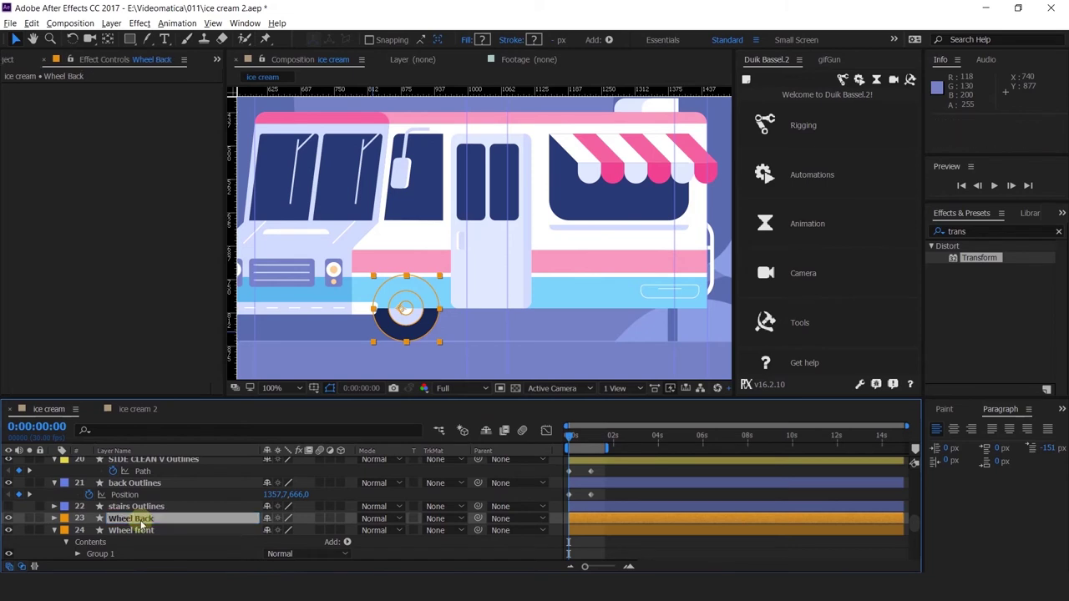
Move the Wheel Back layer below Wheel front and expand its properties.
{"action": "left_click", "coordinate": [53, 530]}
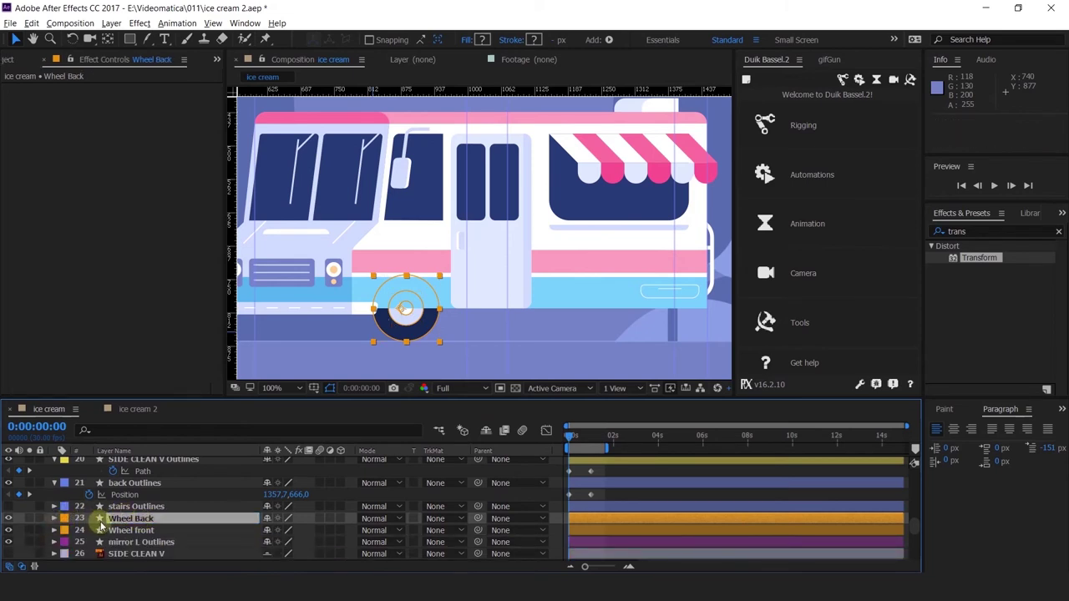
{"action": "left_click_drag", "start_coordinate": [99, 521], "coordinate": [77, 531]}
{"action": "left_click", "coordinate": [54, 530]}
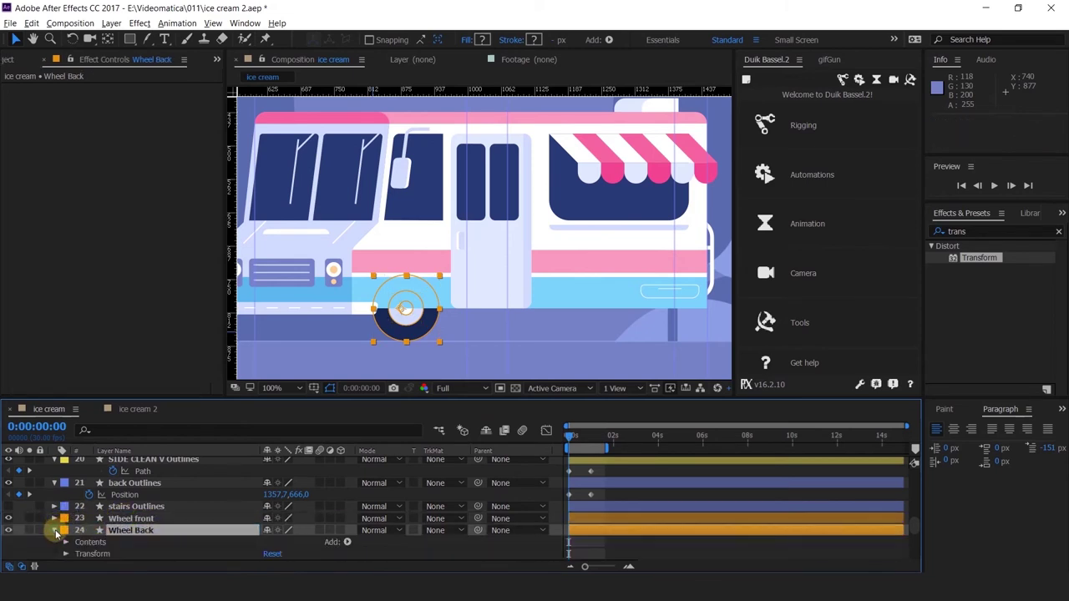
Hide Groups 1 to 3 in the Wheel Back layer and show only its Group 4.
{"action": "left_click", "coordinate": [67, 543]}
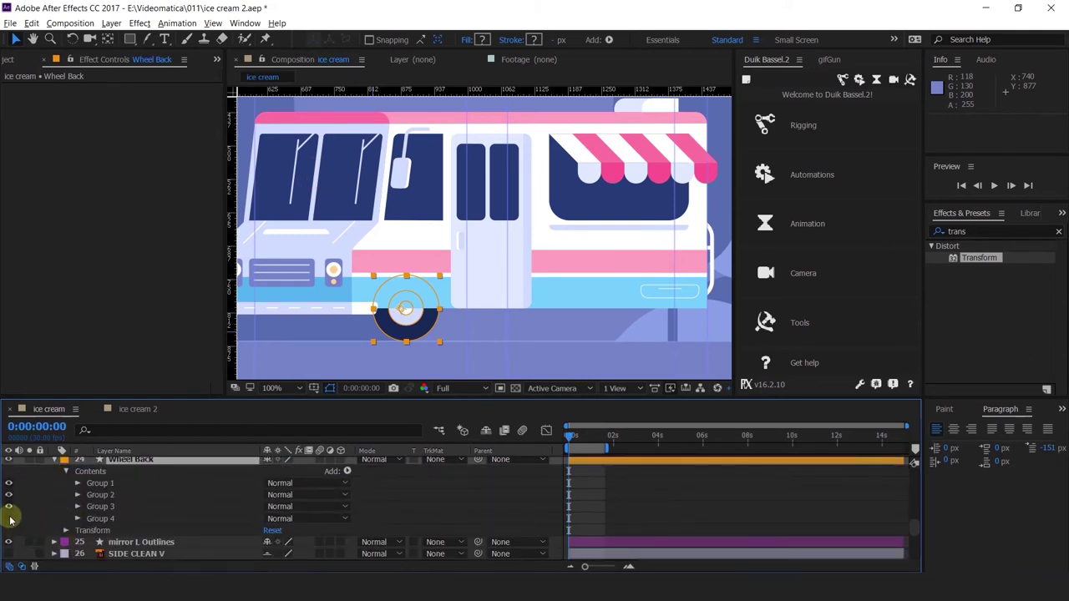
{"action": "left_click", "coordinate": [9, 519]}
{"action": "scroll", "coordinate": [14, 488], "scroll_direction": "up", "scroll_amount": 2}
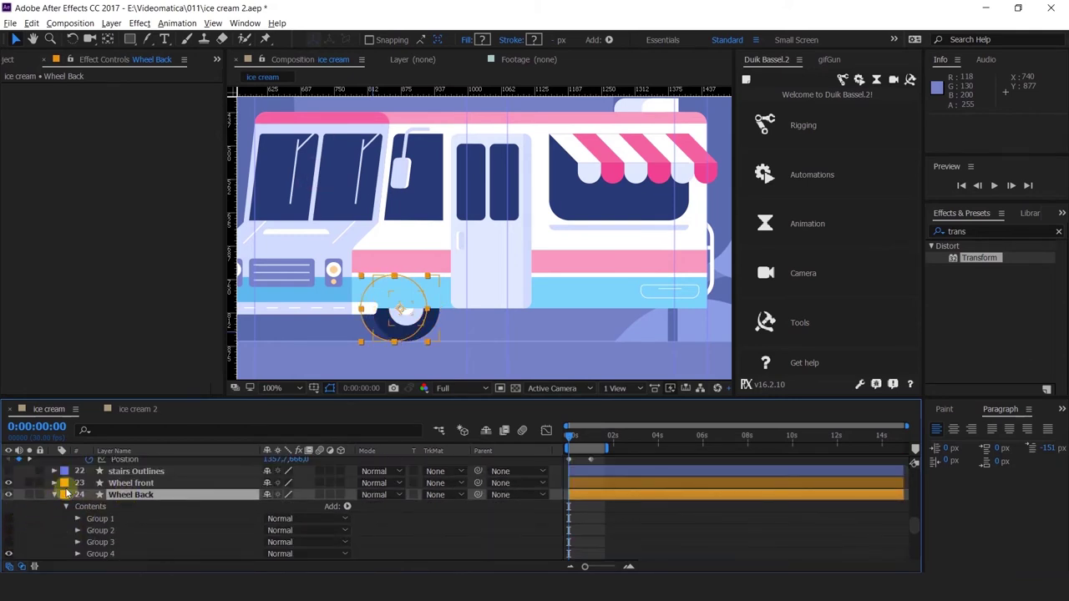
{"action": "left_click", "coordinate": [53, 494]}
Add starting Position keyframes to the Wheel front and Wheel Back layers at frame zero.
{"action": "left_click", "coordinate": [130, 483], "text": "shift"}
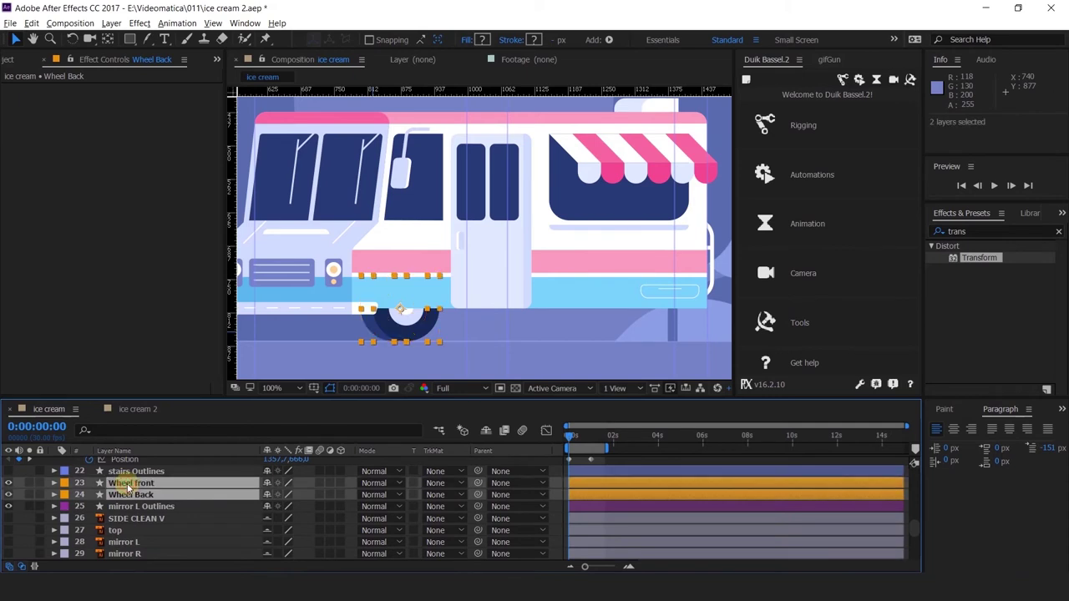
{"action": "key", "text": "p"}
{"action": "left_click", "coordinate": [89, 495]}
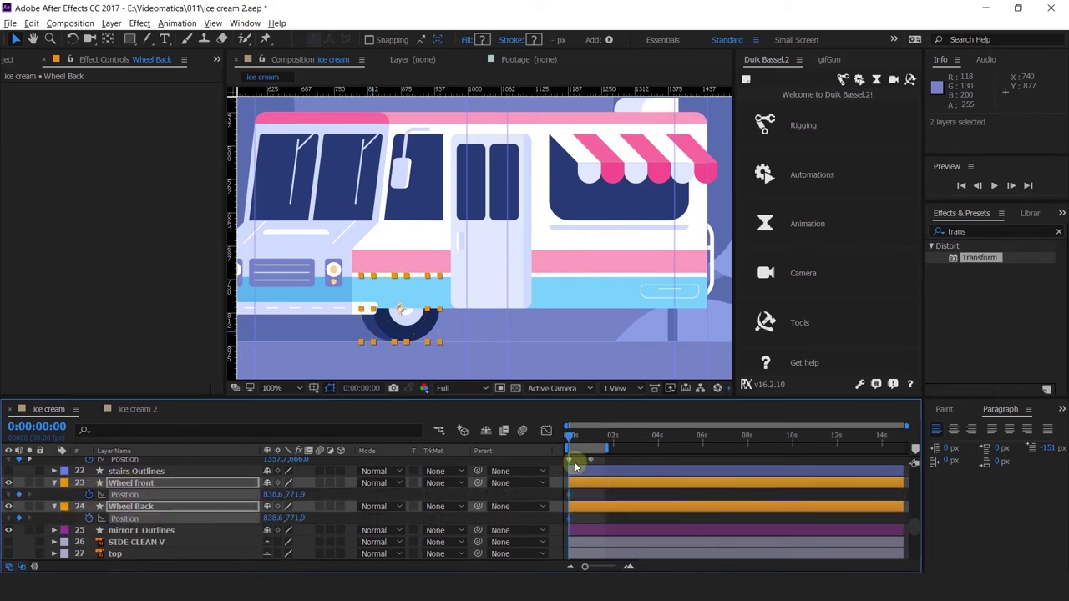
At one second, keyframe the Wheel front layer's horizontal position at 794.6.
{"action": "key", "text": "="}
{"action": "key", "text": "="}
{"action": "left_click_drag", "start_coordinate": [630, 438], "coordinate": [661, 449]}
{"action": "left_click", "coordinate": [659, 447]}
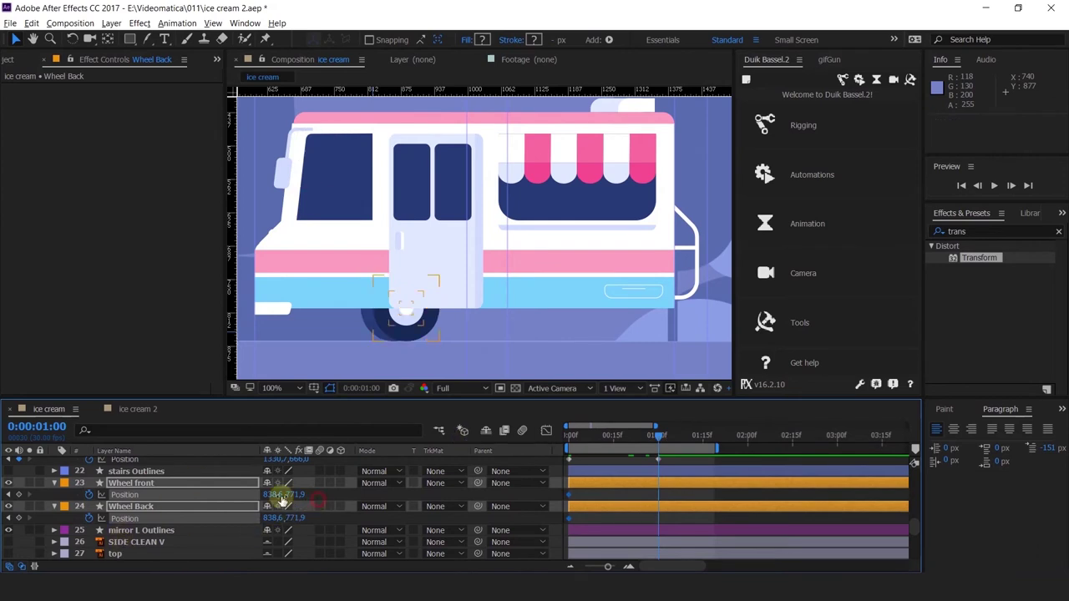
{"action": "left_click_drag", "start_coordinate": [280, 495], "coordinate": [237, 495]}
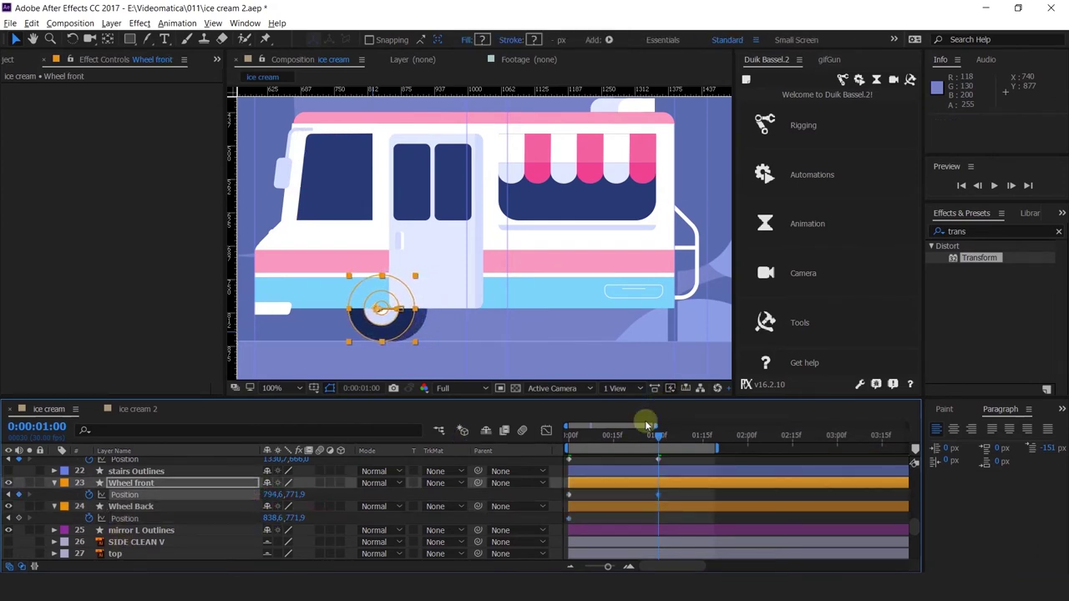
Parent Wheel front to Wheel Back and realign the front wheel over it at one second with Position 49.7, 59.7.
{"action": "left_click", "coordinate": [144, 484]}
{"action": "left_click_drag", "start_coordinate": [476, 483], "coordinate": [136, 510]}
{"action": "left_click_drag", "start_coordinate": [269, 494], "coordinate": [279, 494]}
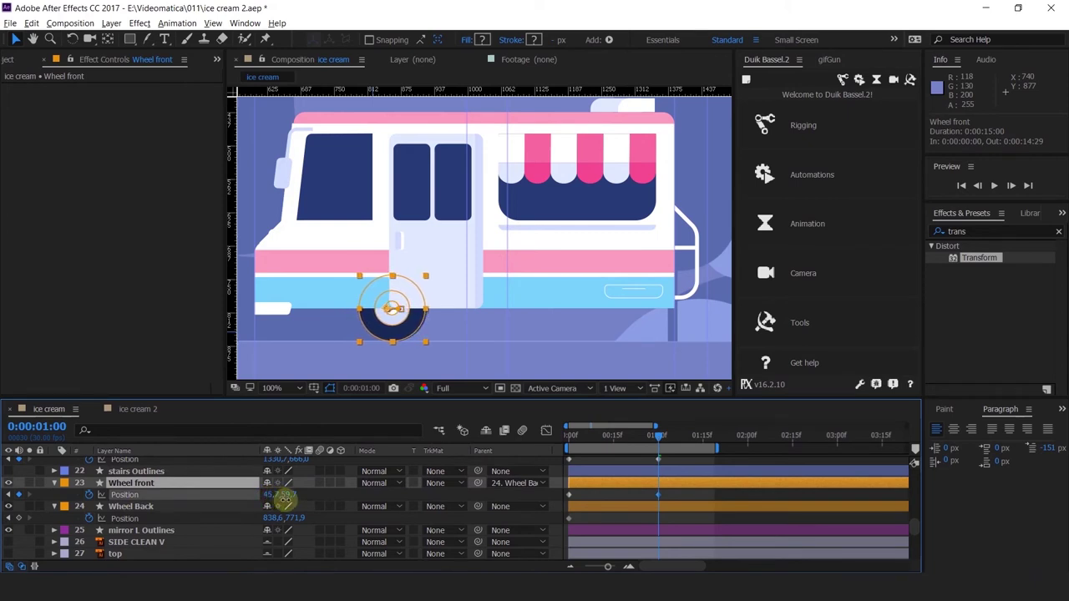
{"action": "scroll", "coordinate": [363, 354], "scroll_direction": "up", "scroll_amount": 1}
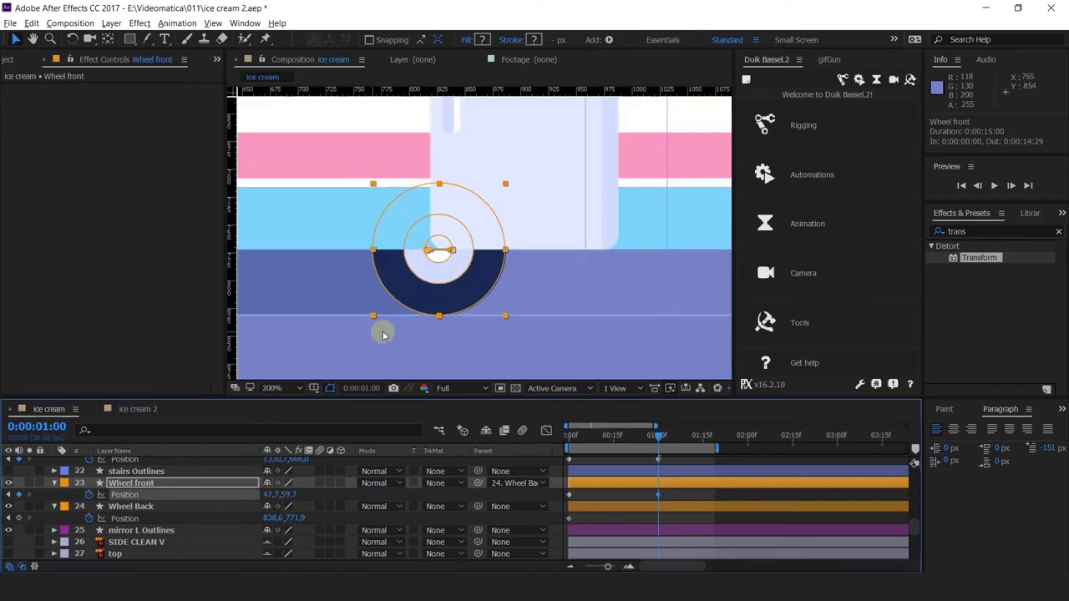
{"action": "left_click", "coordinate": [281, 493]}
At one second, keyframe Wheel Back shifted toward the van's front end, and preview the wheel movement from the start.
{"action": "left_click_drag", "start_coordinate": [272, 495], "coordinate": [213, 528]}
{"action": "scroll", "coordinate": [498, 254], "scroll_direction": "down", "scroll_amount": 1}
{"action": "left_click_drag", "start_coordinate": [626, 437], "coordinate": [402, 445]}
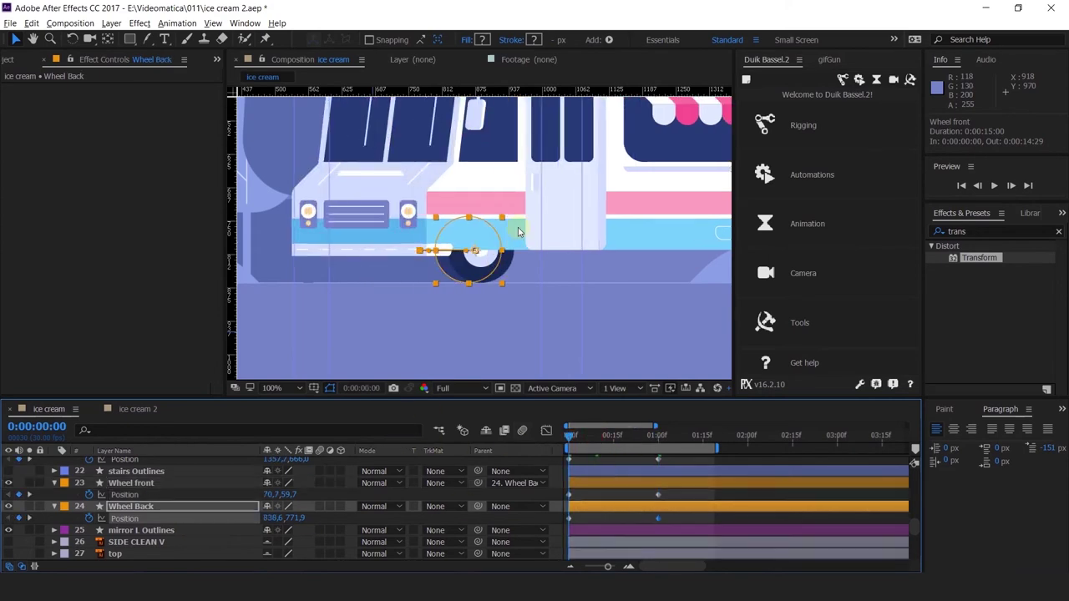
{"action": "scroll", "coordinate": [516, 227], "scroll_direction": "down", "scroll_amount": 1}
{"action": "key", "text": "space"}
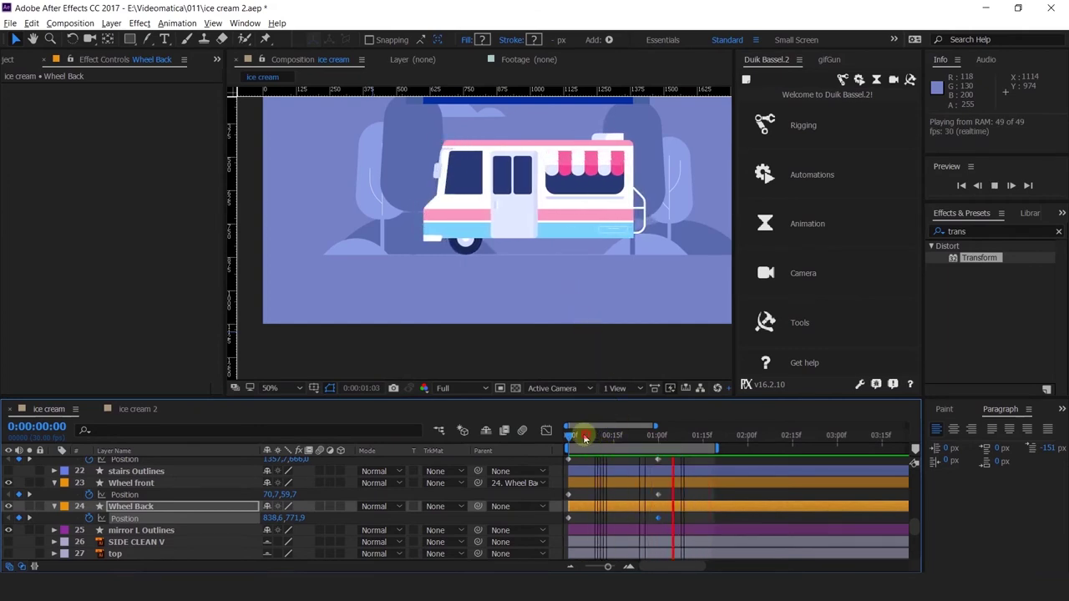
{"action": "key", "text": "space"}
Duplicate Wheel front and Wheel Back, place the two copies together above the originals, and show their Position keyframes.
{"action": "scroll", "coordinate": [668, 231], "scroll_direction": "up", "scroll_amount": 2}
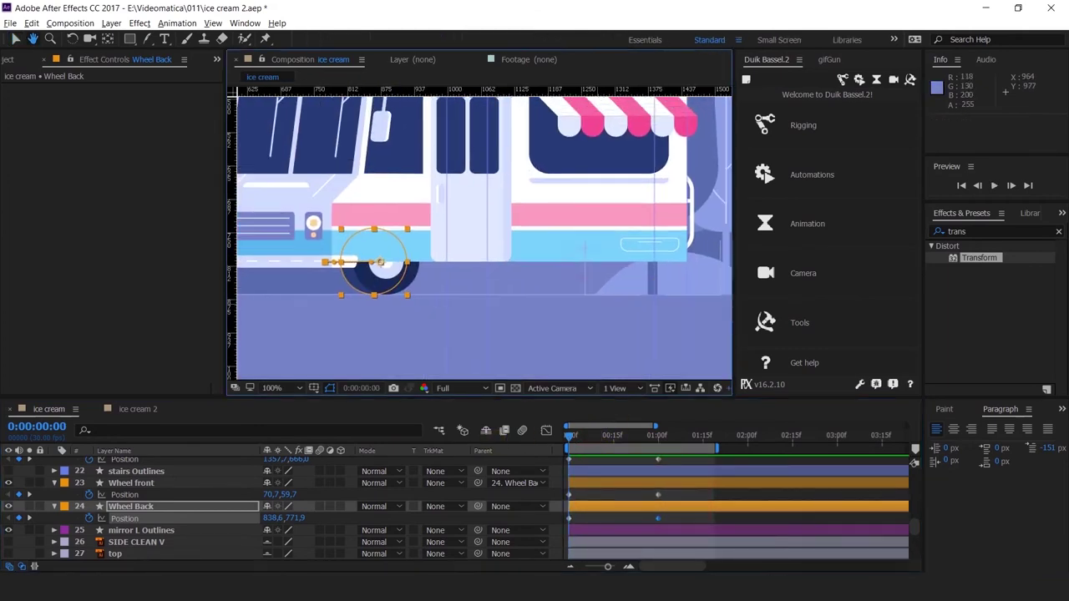
{"action": "left_click", "coordinate": [122, 484], "text": "ctrl"}
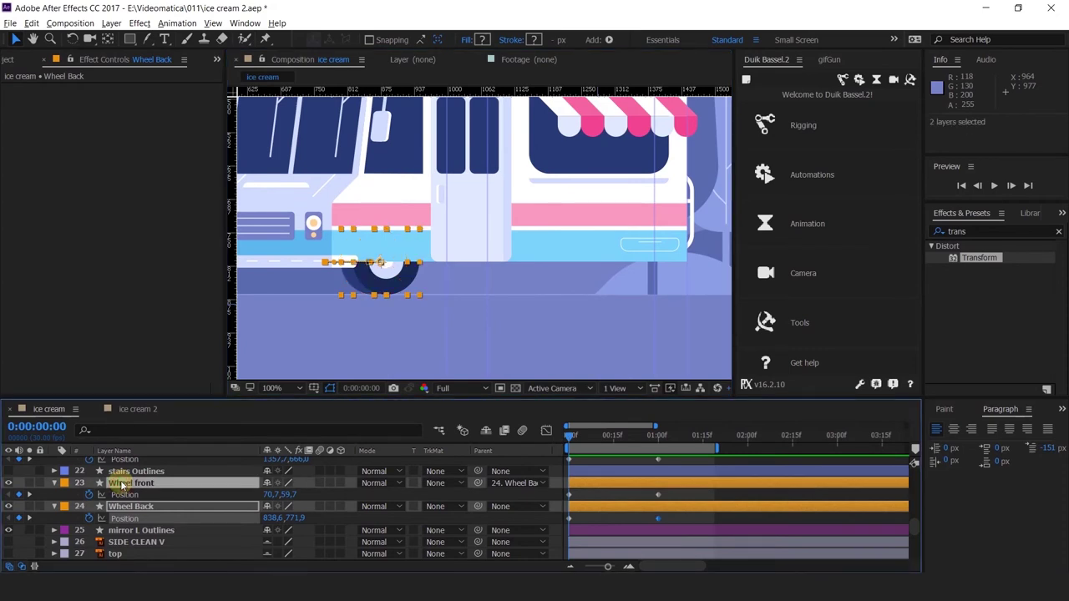
{"action": "key", "text": "ctrl+d"}
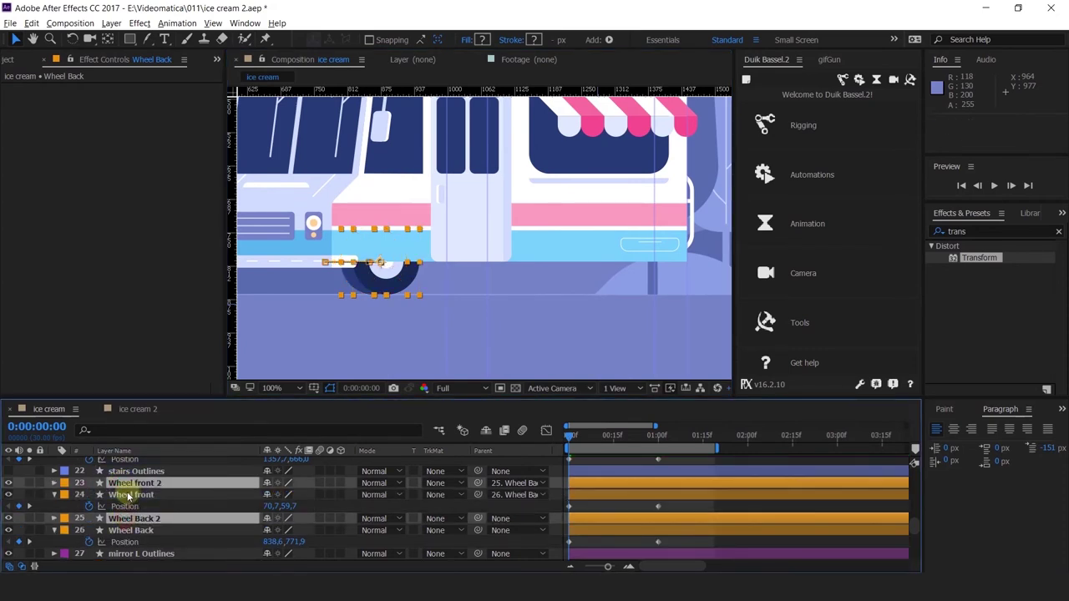
{"action": "key", "text": "p"}
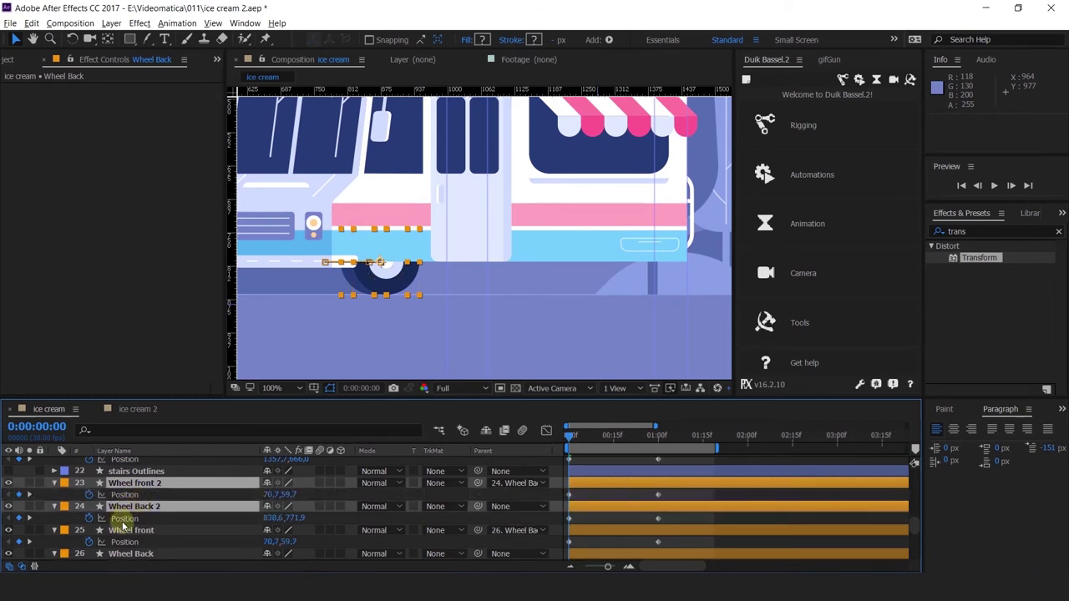
Move Wheel Back 2 under the van's rear at horizontal position 1280.6 and give both rear wheel layers a peach label.
{"action": "left_click", "coordinate": [127, 507]}
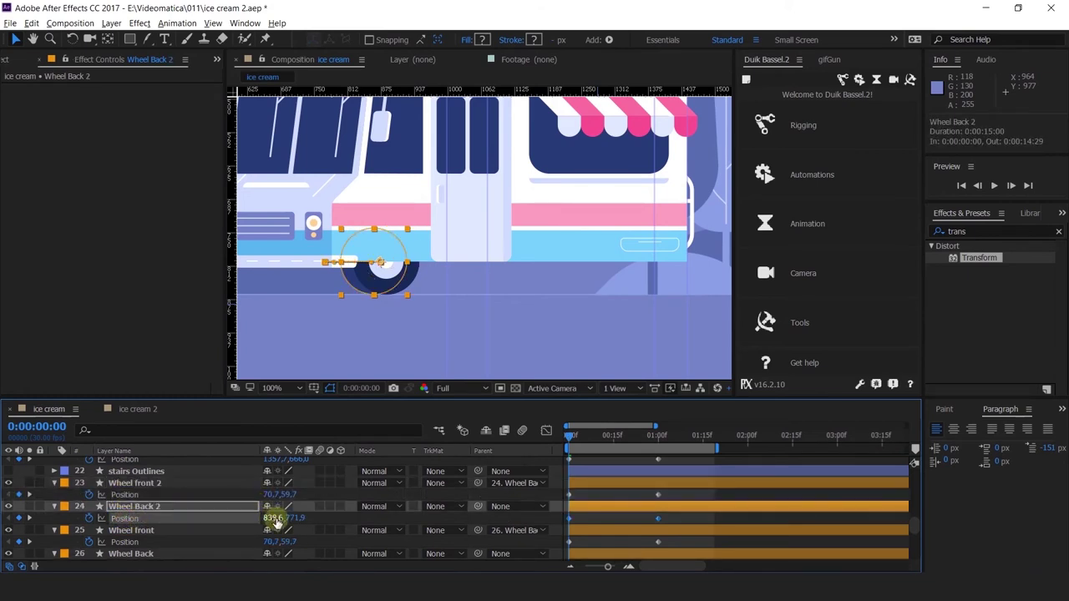
{"action": "left_click_drag", "start_coordinate": [277, 521], "coordinate": [551, 489]}
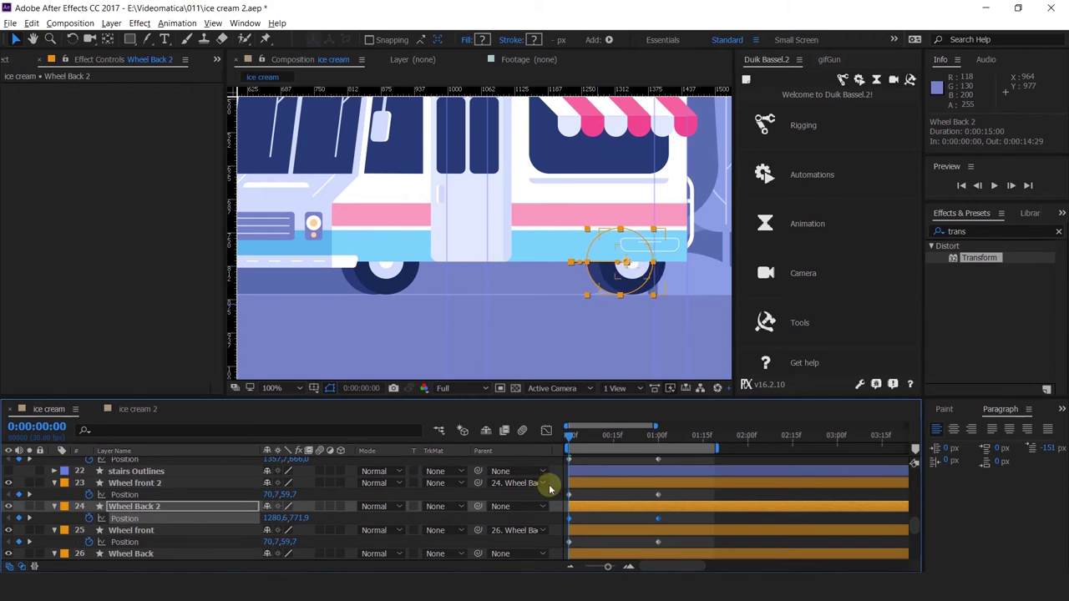
{"action": "left_click", "coordinate": [125, 484], "text": "ctrl"}
{"action": "left_click", "coordinate": [64, 483]}
{"action": "left_click", "coordinate": [101, 351]}
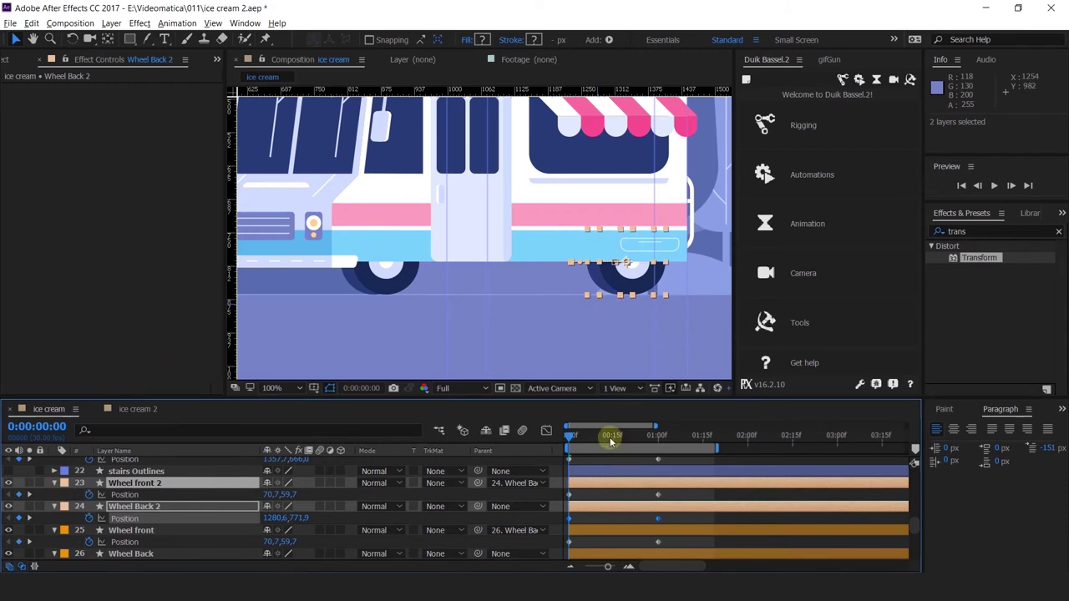
Preview the turn and shift Wheel Back 2's keyframed horizontal position to 1291.6 at the start of the animation.
{"action": "key", "text": "space"}
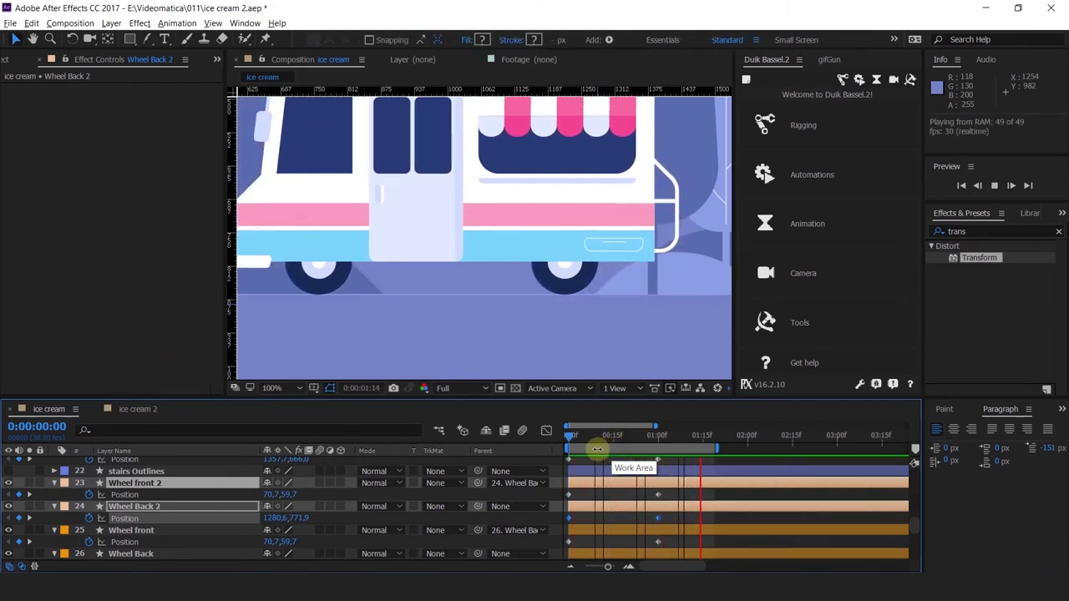
{"action": "key", "text": "space"}
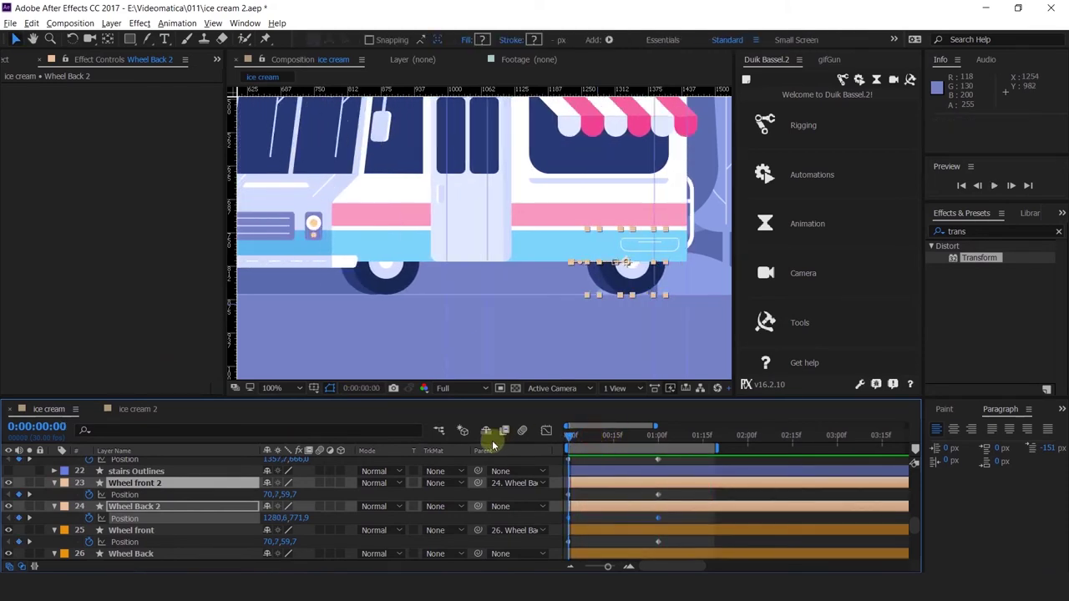
{"action": "left_click", "coordinate": [586, 496]}
{"action": "left_click", "coordinate": [131, 518]}
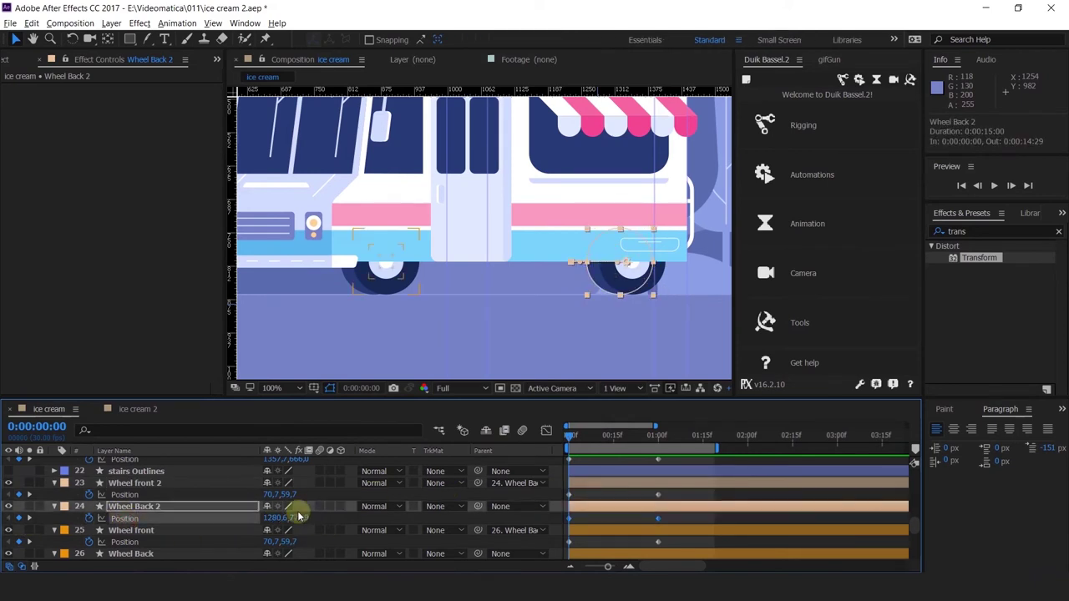
{"action": "mouse_move", "coordinate": [273, 518]}
{"action": "left_mouse_down"}
{"action": "mouse_move", "coordinate": [289, 521]}
{"action": "mouse_move", "coordinate": [266, 518]}
{"action": "left_mouse_up"}
{"action": "key", "text": "space"}
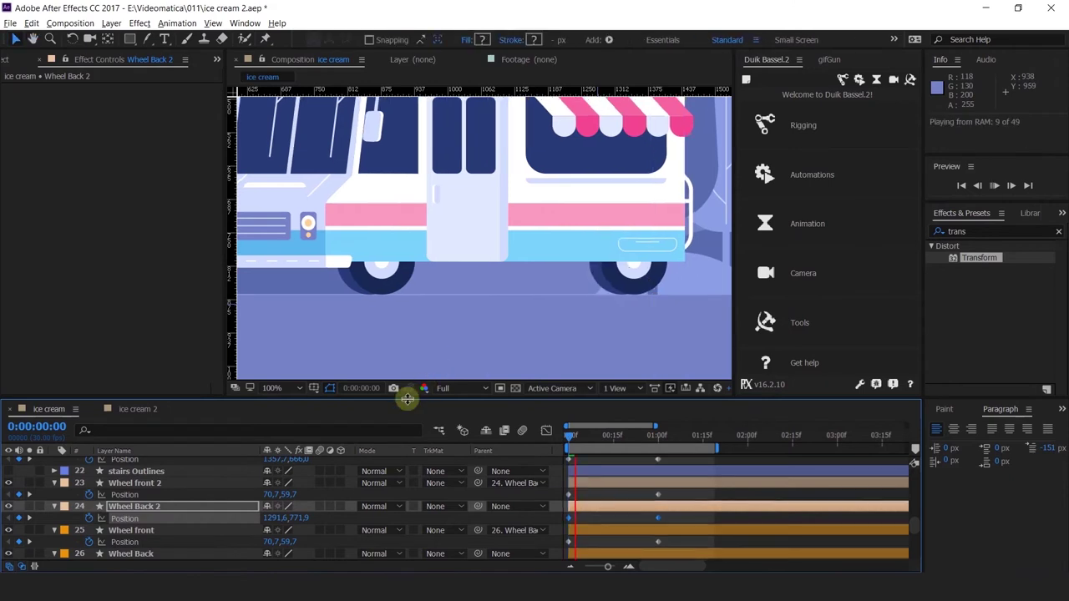
{"action": "scroll", "coordinate": [515, 273], "scroll_direction": "down", "scroll_amount": 2}
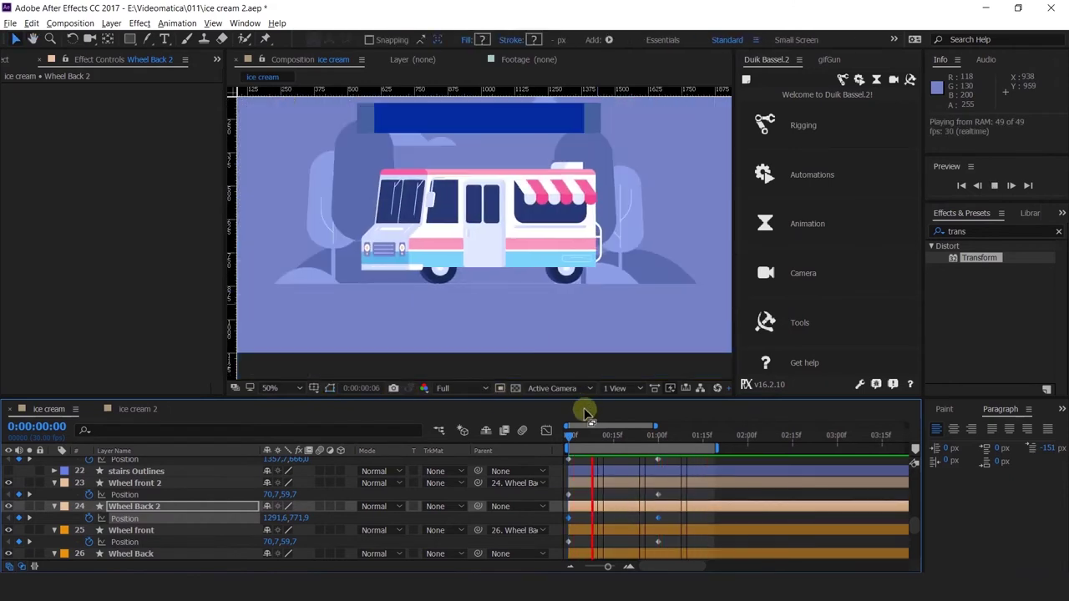
{"action": "key", "text": "space"}
Collapse and duplicate the four wheel layers, and move the copies together below the Wheel Back layer.
{"action": "left_click", "coordinate": [123, 484]}
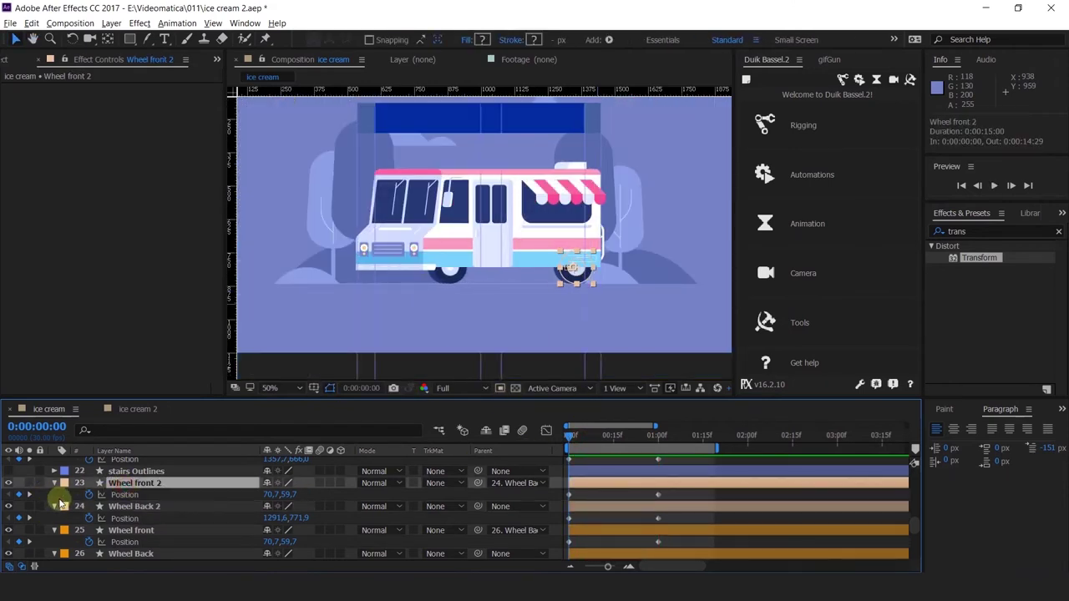
{"action": "left_click", "coordinate": [53, 507]}
{"action": "left_click", "coordinate": [54, 483]}
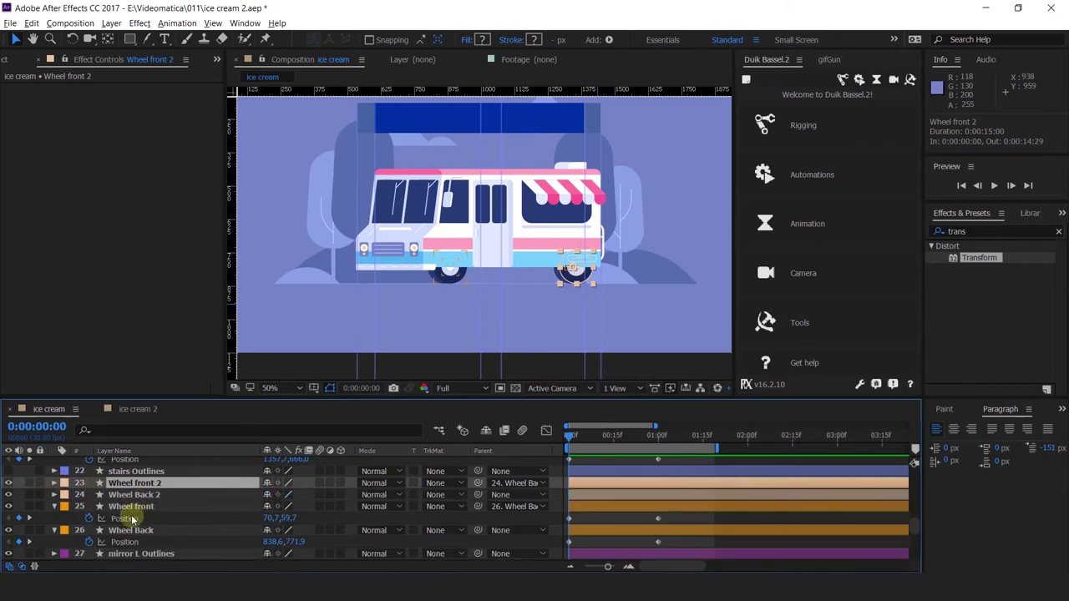
{"action": "left_click", "coordinate": [53, 506]}
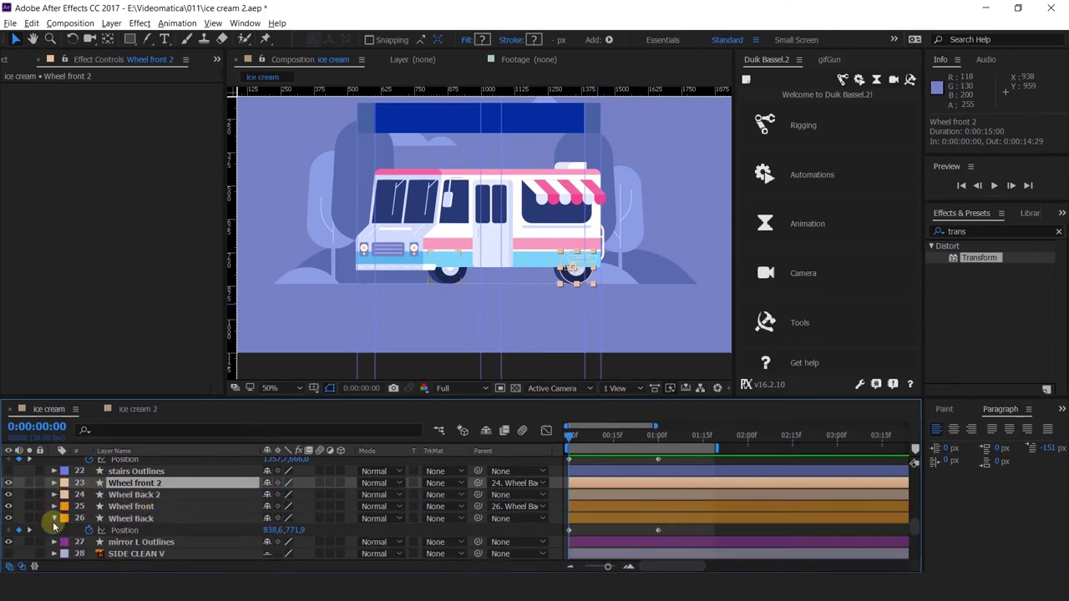
{"action": "left_click", "coordinate": [119, 518], "text": "shift"}
{"action": "key", "text": "ctrl+d"}
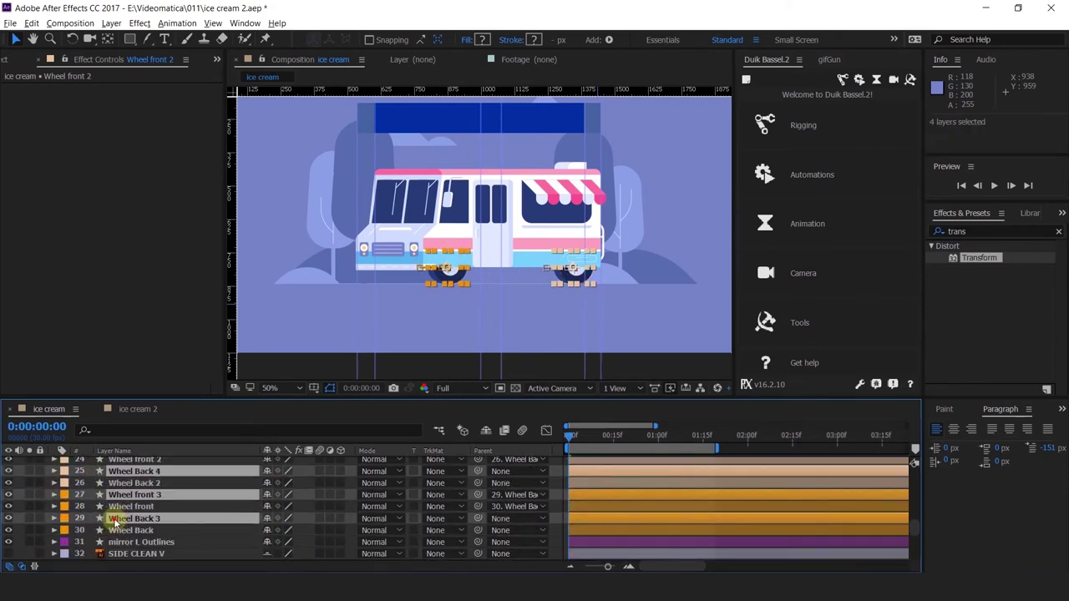
{"action": "left_click_drag", "start_coordinate": [117, 522], "coordinate": [119, 538]}
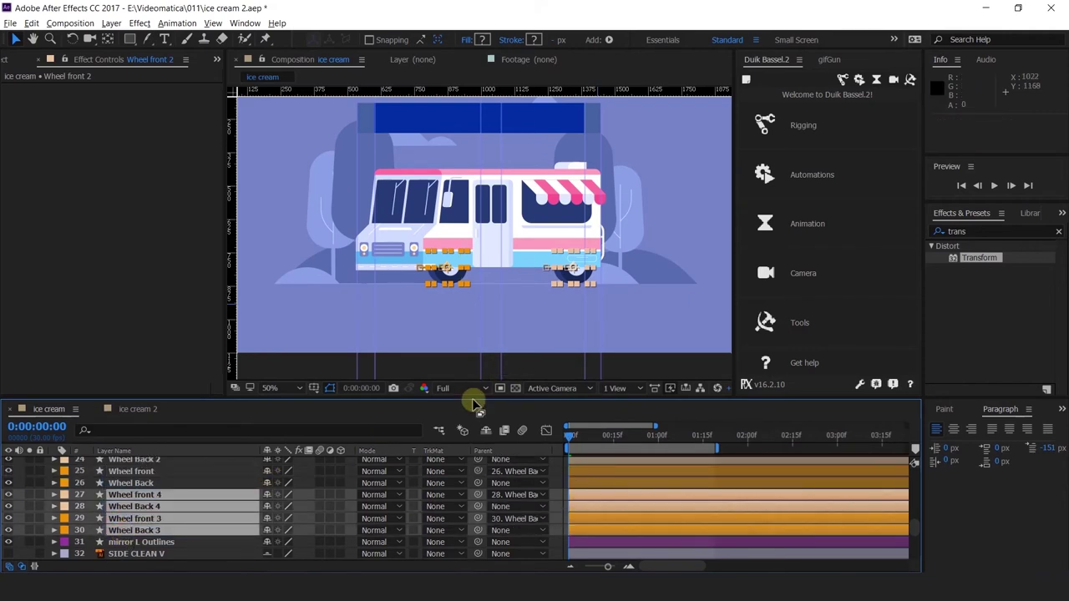
Shift the Position keyframes of Wheel Back 4 and Wheel Back 3 to horizontal 1070.6 and 617.6 at frame zero.
{"action": "key", "text": "u"}
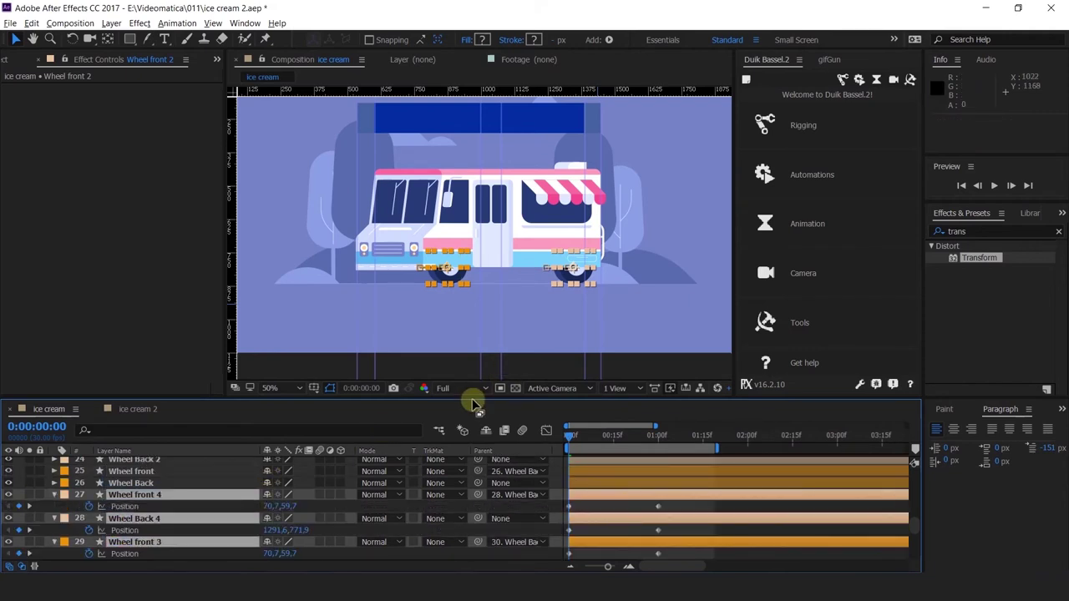
{"action": "left_click", "coordinate": [66, 500]}
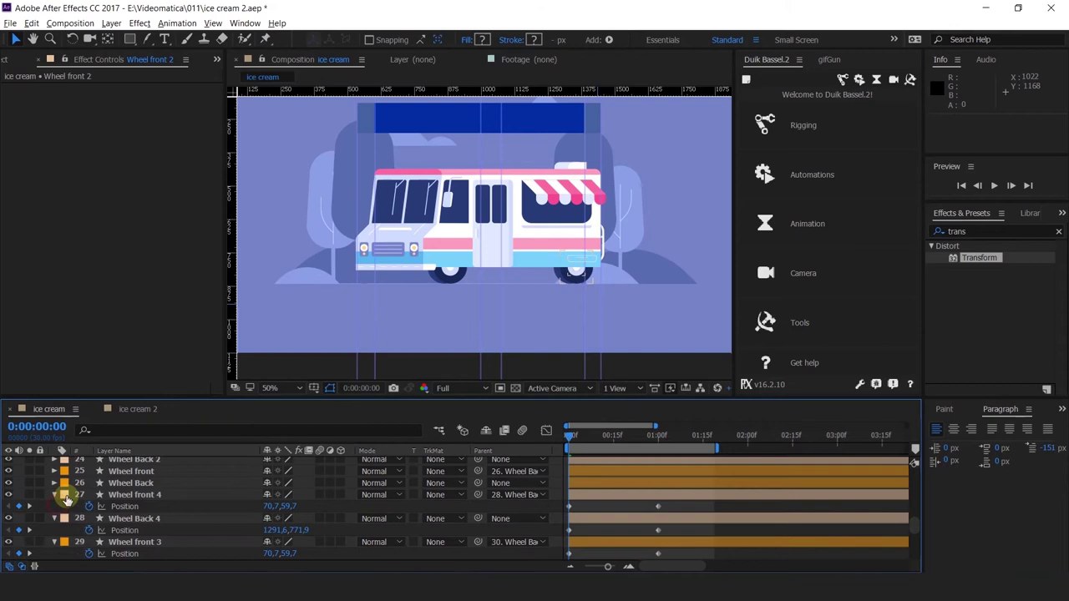
{"action": "left_click", "coordinate": [123, 531]}
{"action": "scroll", "coordinate": [124, 534], "scroll_direction": "down", "scroll_amount": 3}
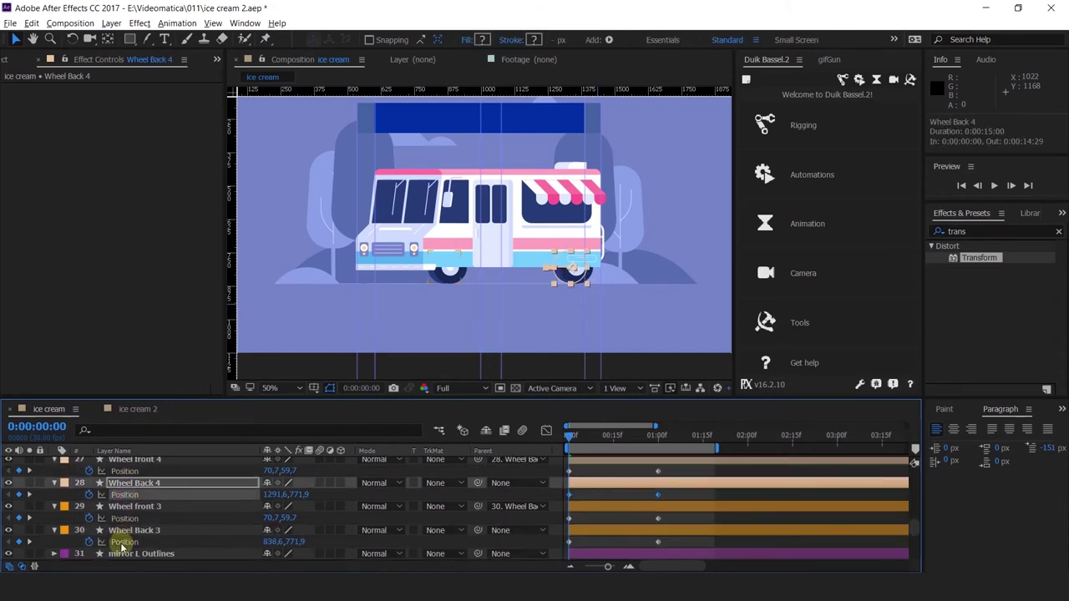
{"action": "left_click", "coordinate": [124, 542], "text": "ctrl"}
{"action": "left_click_drag", "start_coordinate": [267, 494], "coordinate": [130, 495]}
{"action": "scroll", "coordinate": [394, 170], "scroll_direction": "up", "scroll_amount": 1}
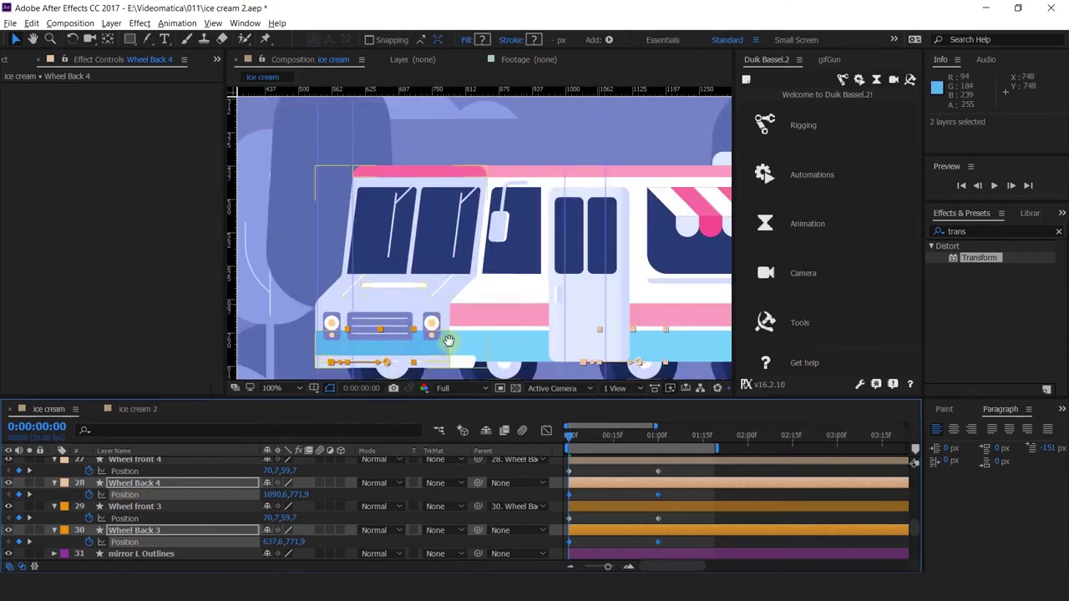
{"action": "left_click_drag", "start_coordinate": [448, 343], "coordinate": [427, 255]}
{"action": "left_click_drag", "start_coordinate": [274, 542], "coordinate": [261, 542]}
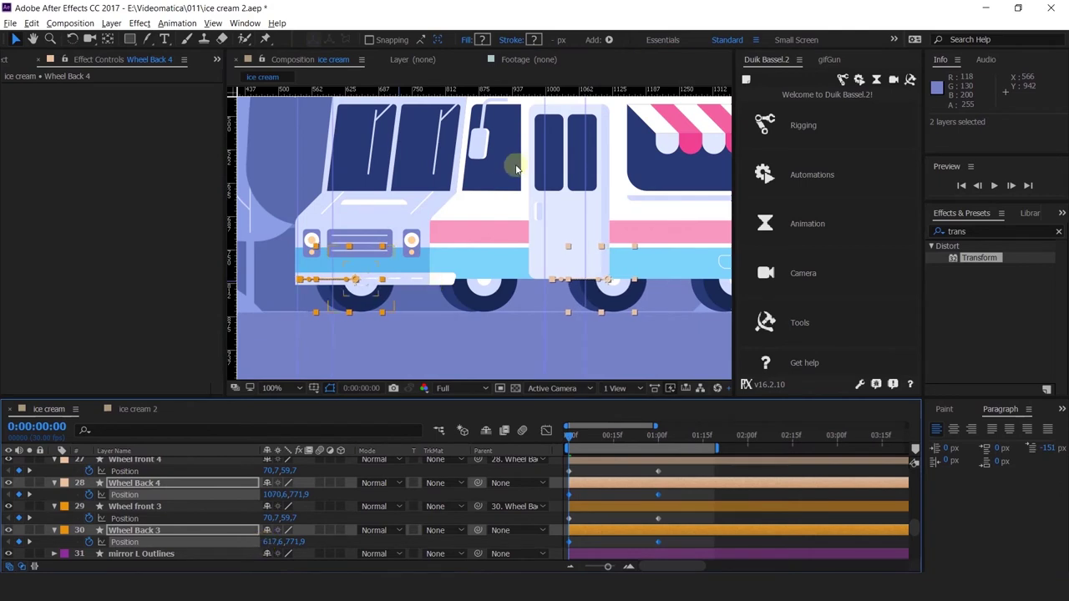
Preview the van's turn and go to the one-second mark.
{"action": "scroll", "coordinate": [541, 247], "scroll_direction": "down", "scroll_amount": 2}
{"action": "key", "text": "space"}
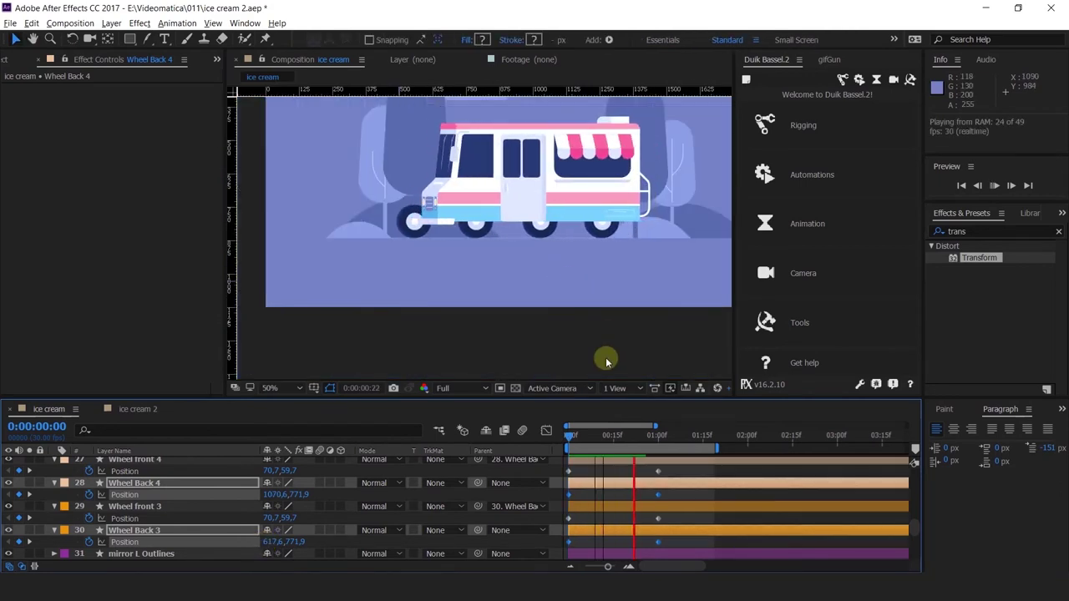
{"action": "left_click", "coordinate": [659, 436]}
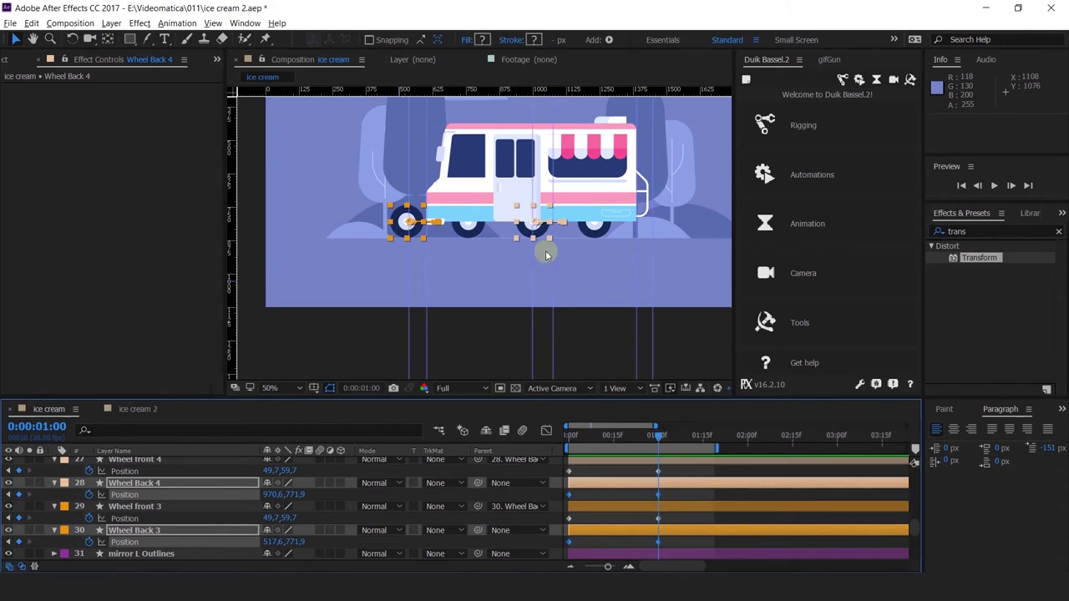
Reveal the Position keyframes of Wheel front and Wheel Back, and copy Wheel Back's keyframe at one second.
{"action": "scroll", "coordinate": [546, 253], "scroll_direction": "up", "scroll_amount": 1}
{"action": "left_click_drag", "start_coordinate": [333, 171], "coordinate": [454, 196]}
{"action": "left_click_drag", "start_coordinate": [581, 251], "coordinate": [495, 232]}
{"action": "left_click", "coordinate": [649, 492]}
{"action": "scroll", "coordinate": [676, 531], "scroll_direction": "up", "scroll_amount": 1}
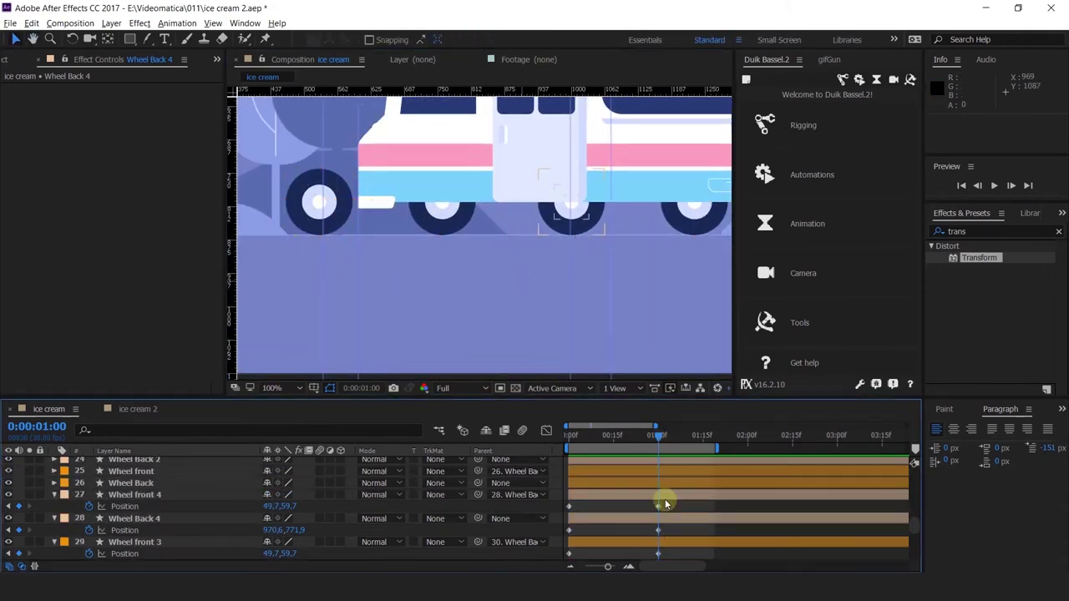
{"action": "scroll", "coordinate": [660, 504], "scroll_direction": "up", "scroll_amount": 1}
{"action": "left_click", "coordinate": [655, 507]}
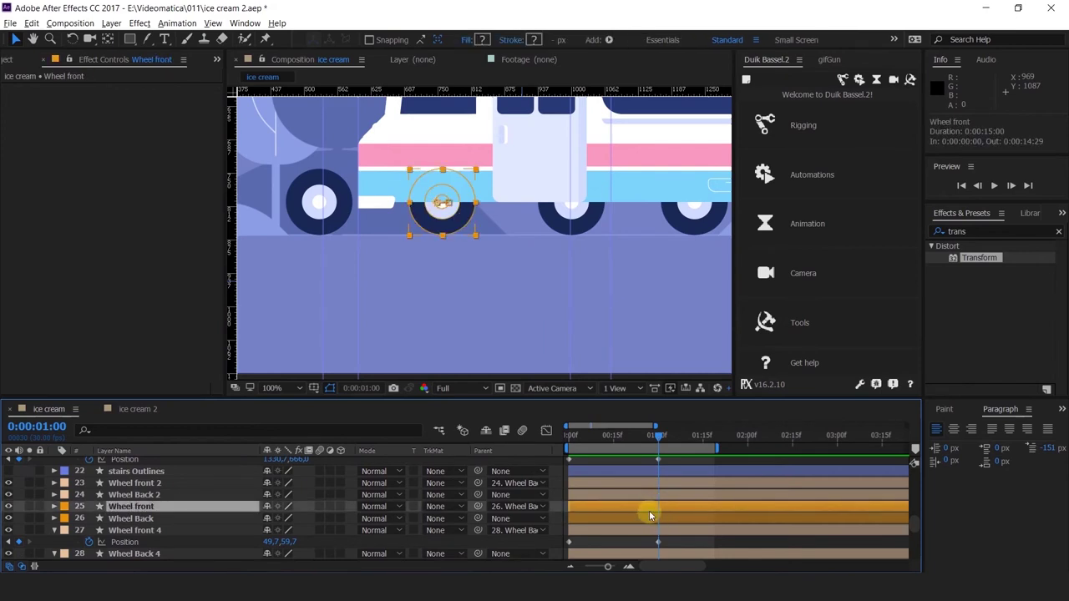
{"action": "key", "text": "p"}
{"action": "left_click", "coordinate": [657, 528]}
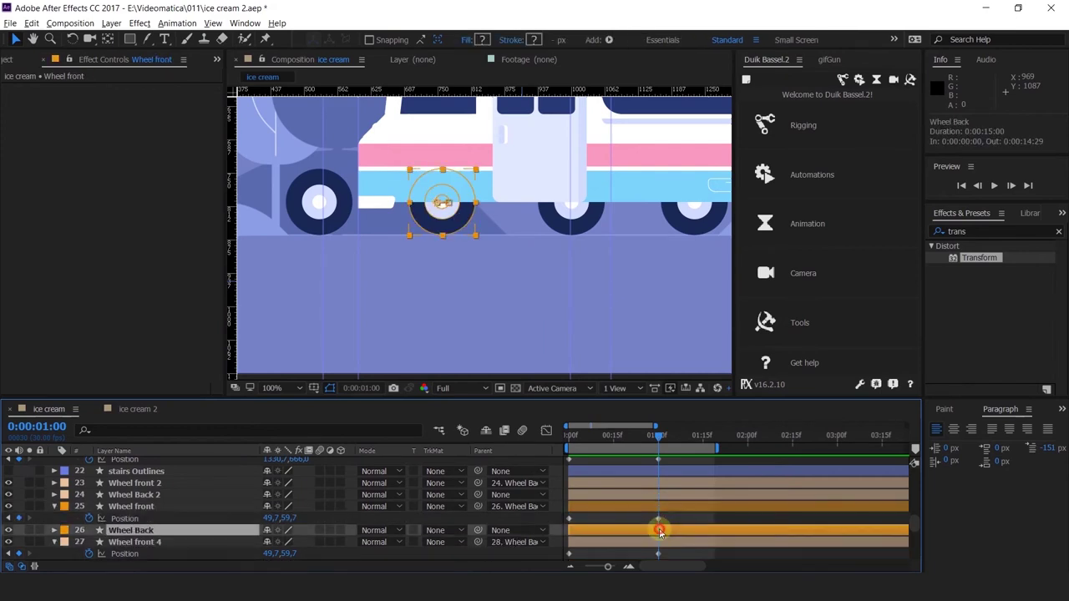
{"action": "key", "text": "p"}
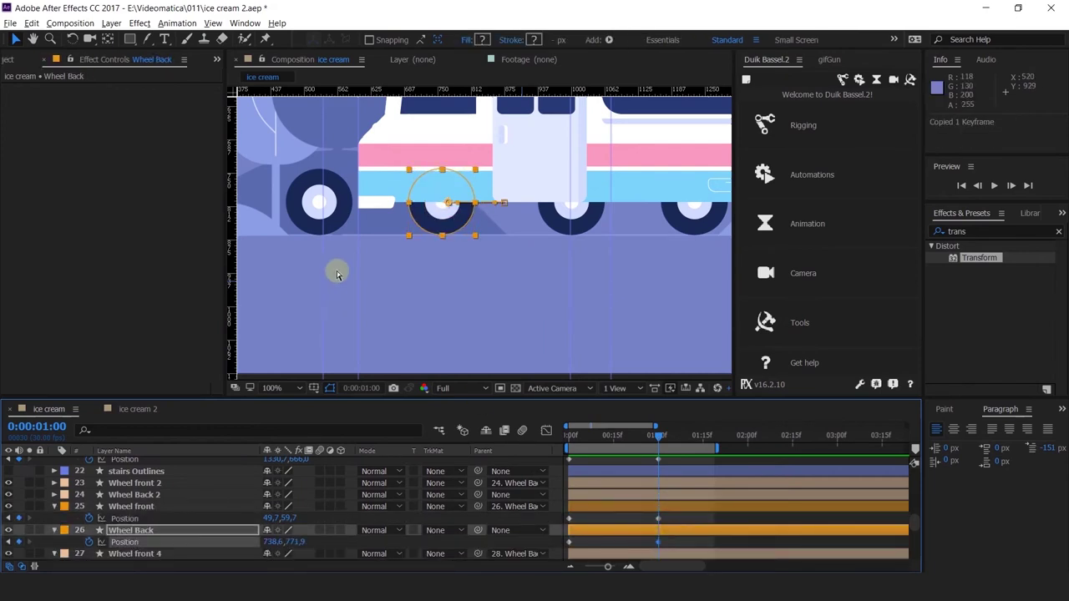
Paste the copied keyframe onto Wheel Back 3 at one second, putting its Position at 738.6, 771.9.
{"action": "left_click", "coordinate": [302, 218]}
{"action": "key", "text": "p"}
{"action": "left_click", "coordinate": [715, 519]}
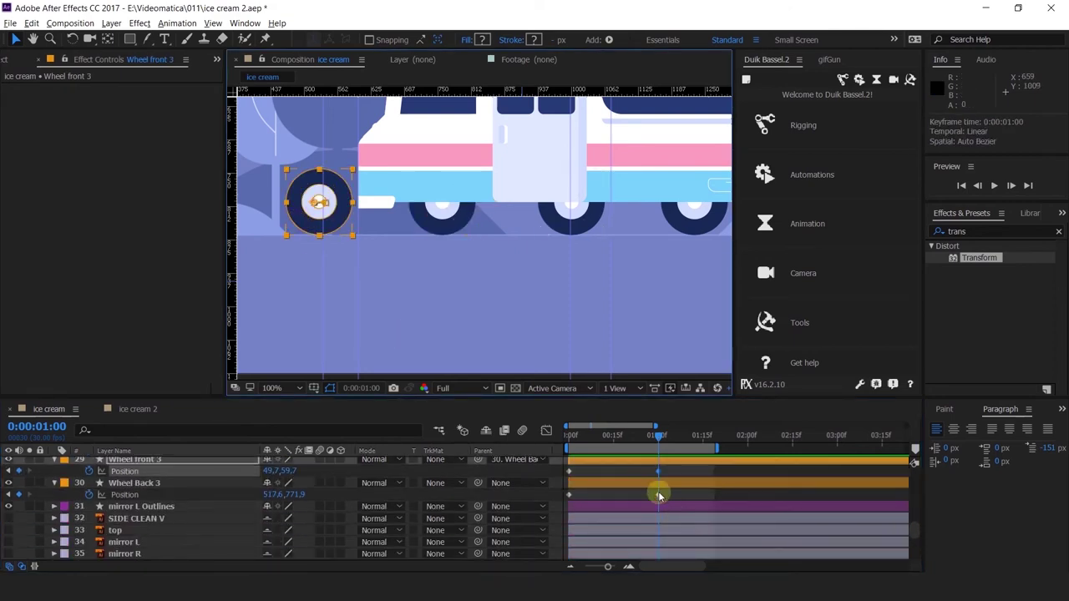
{"action": "key", "text": "ctrl+v"}
Reveal the Position keyframes of Wheel front 2 and Wheel Back 2, and copy Wheel Back 2's keyframe at one second.
{"action": "left_click_drag", "start_coordinate": [553, 275], "coordinate": [415, 282]}
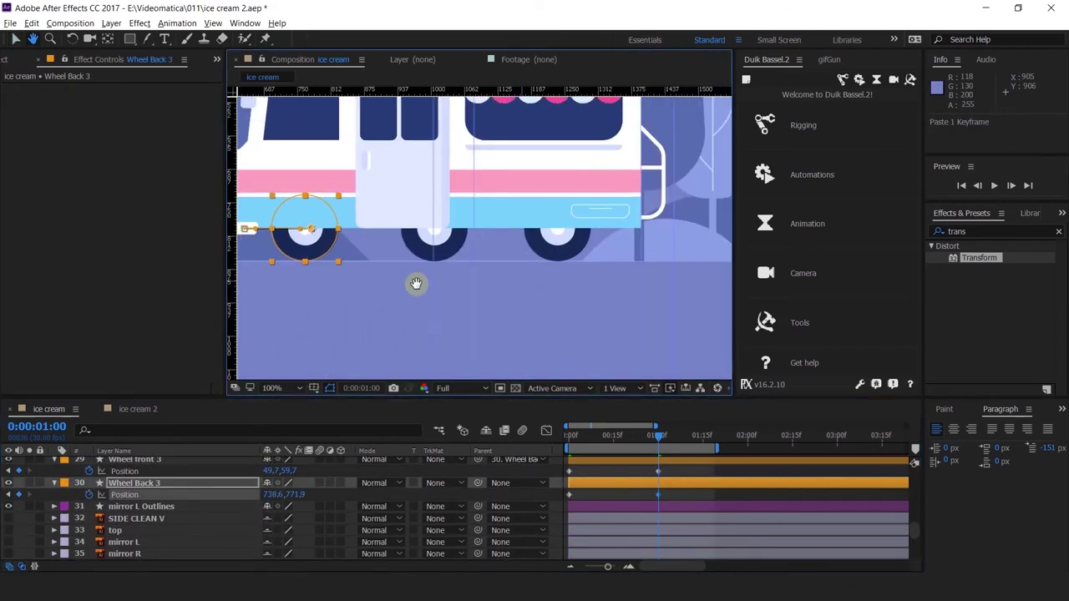
{"action": "left_click", "coordinate": [566, 247]}
{"action": "scroll", "coordinate": [686, 517], "scroll_direction": "up", "scroll_amount": 4}
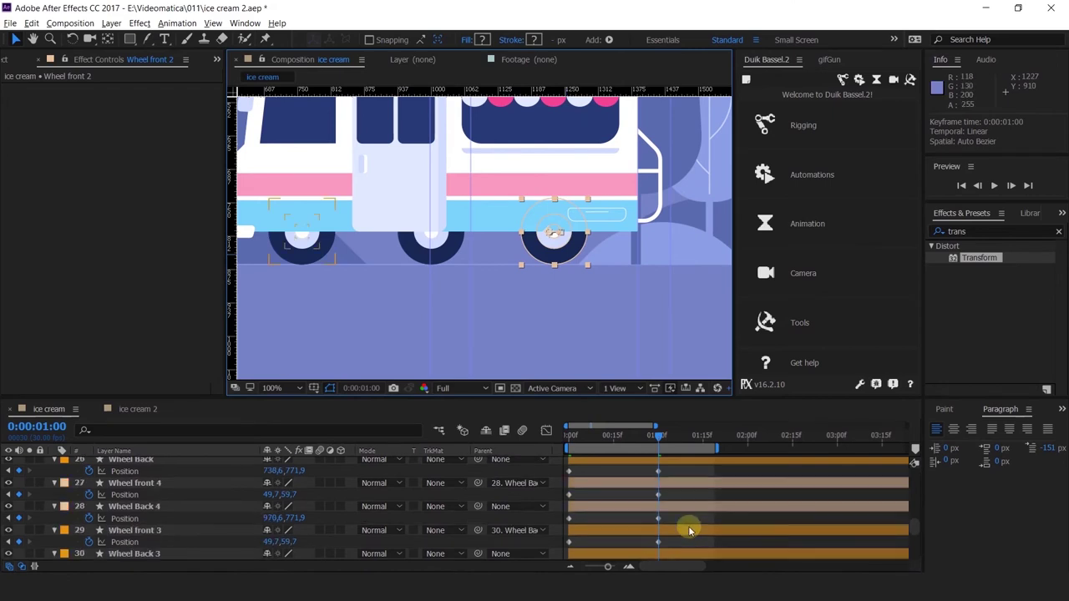
{"action": "key", "text": "ctrl+v"}
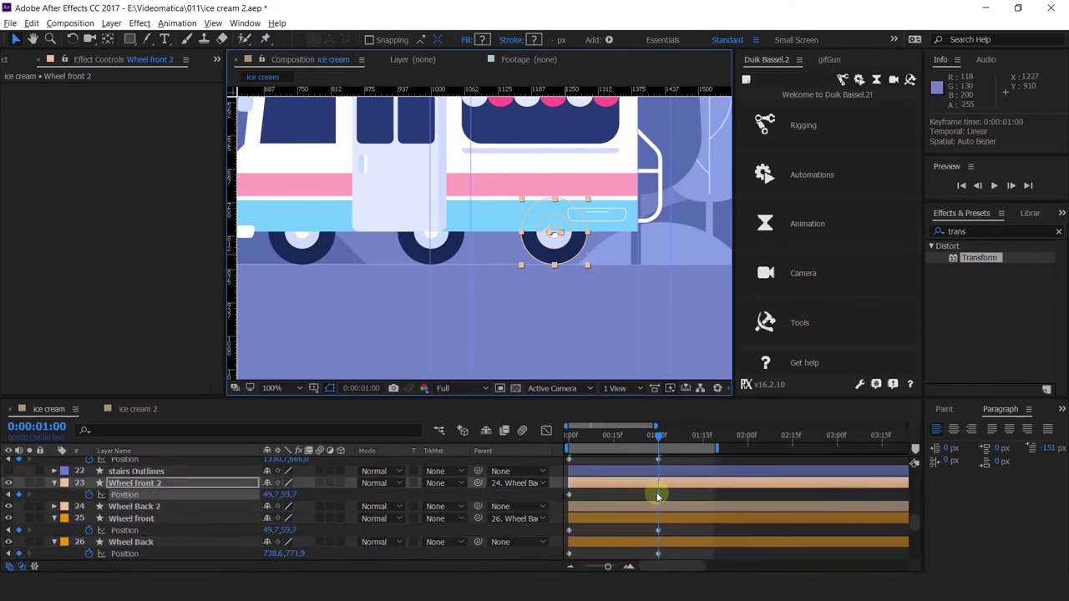
{"action": "left_click", "coordinate": [659, 506]}
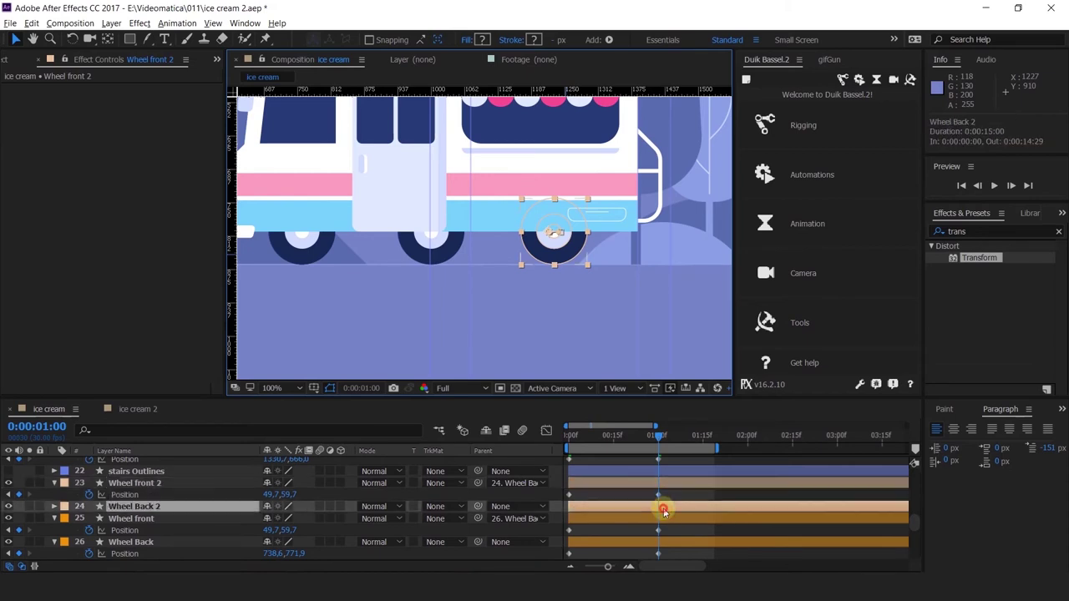
{"action": "key", "text": "p"}
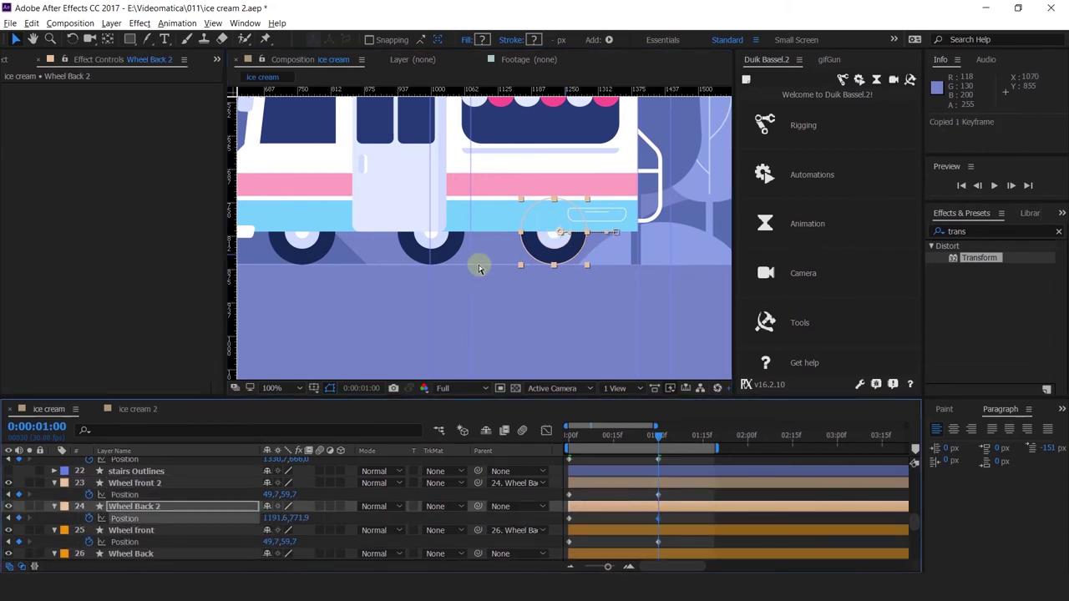
Paste the copied keyframe onto Wheel Back 4 at one second, putting its Position at 1191.6, 771.9.
{"action": "left_click", "coordinate": [447, 255]}
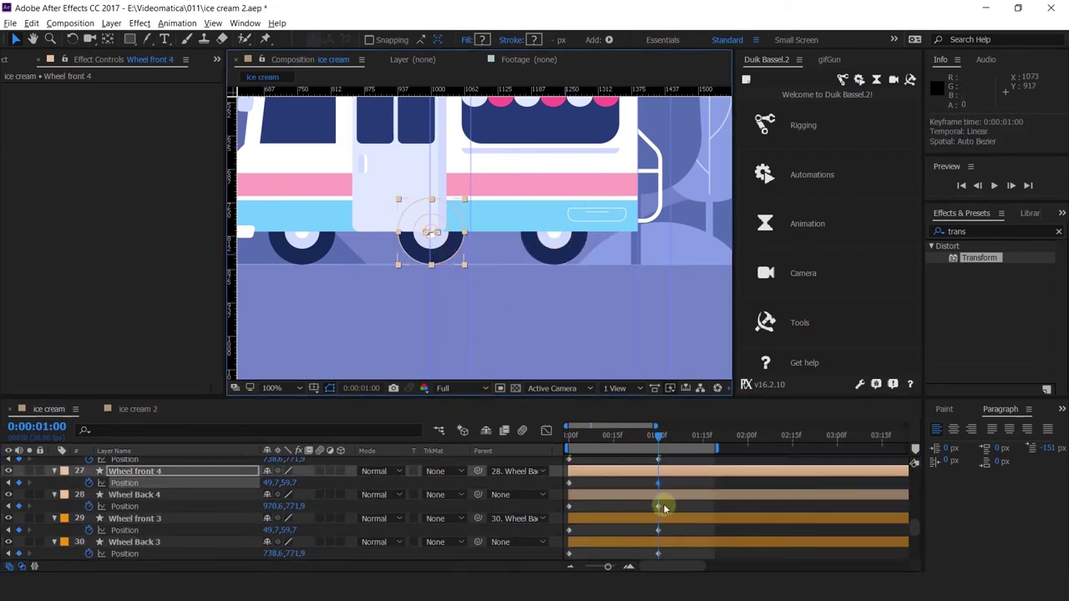
{"action": "left_click", "coordinate": [667, 494]}
{"action": "key", "text": "ctrl+v"}
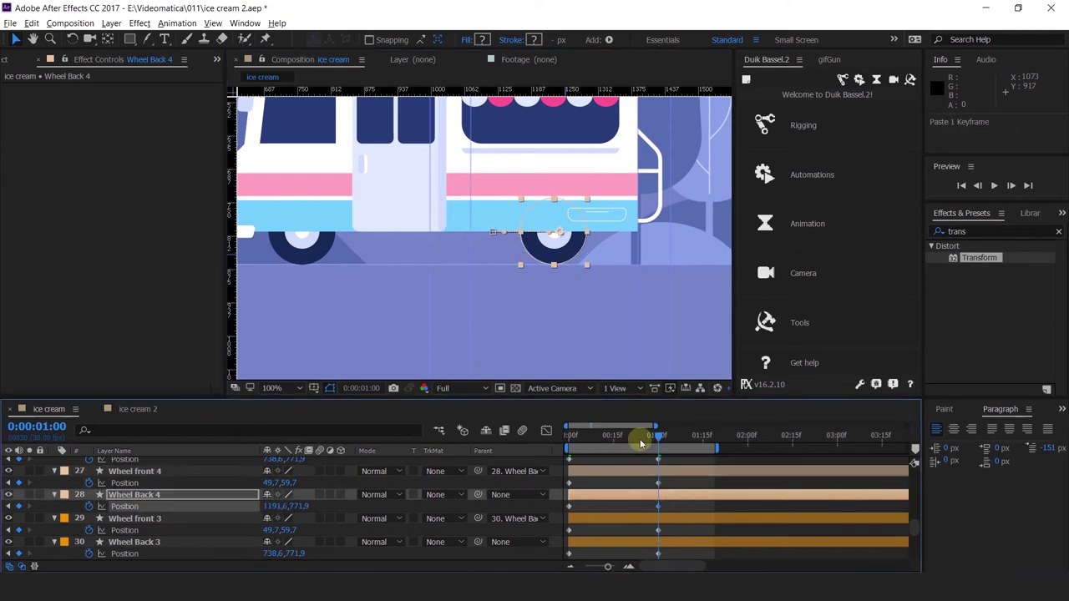
Preview the turn from the first frame, check the wheels at one second, and return to frame zero.
{"action": "left_click_drag", "start_coordinate": [641, 444], "coordinate": [377, 459]}
{"action": "scroll", "coordinate": [515, 253], "scroll_direction": "down", "scroll_amount": 1}
{"action": "key", "text": "space"}
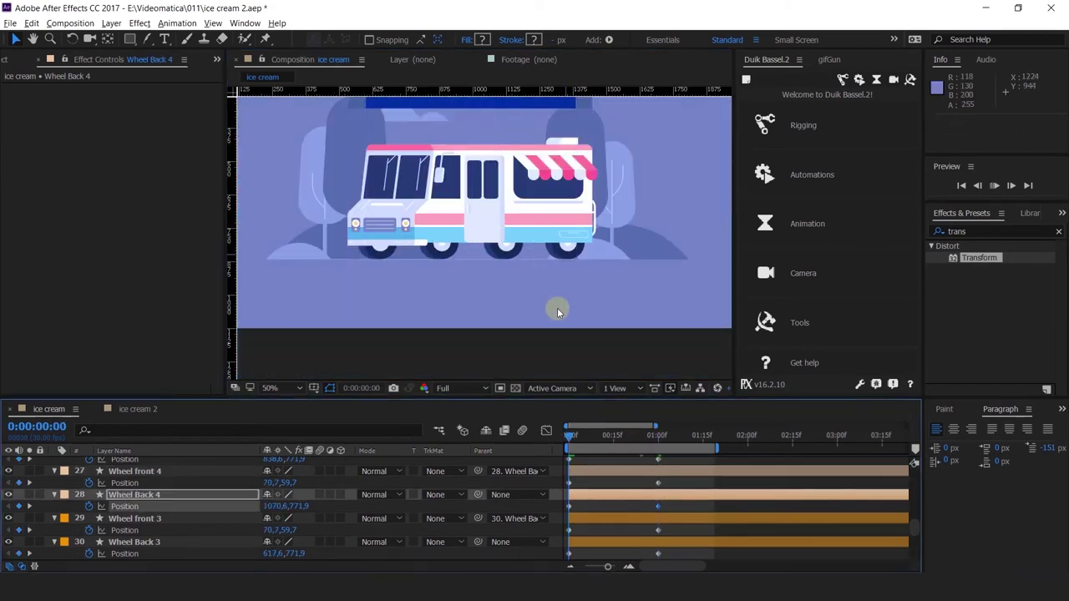
{"action": "key", "text": "space"}
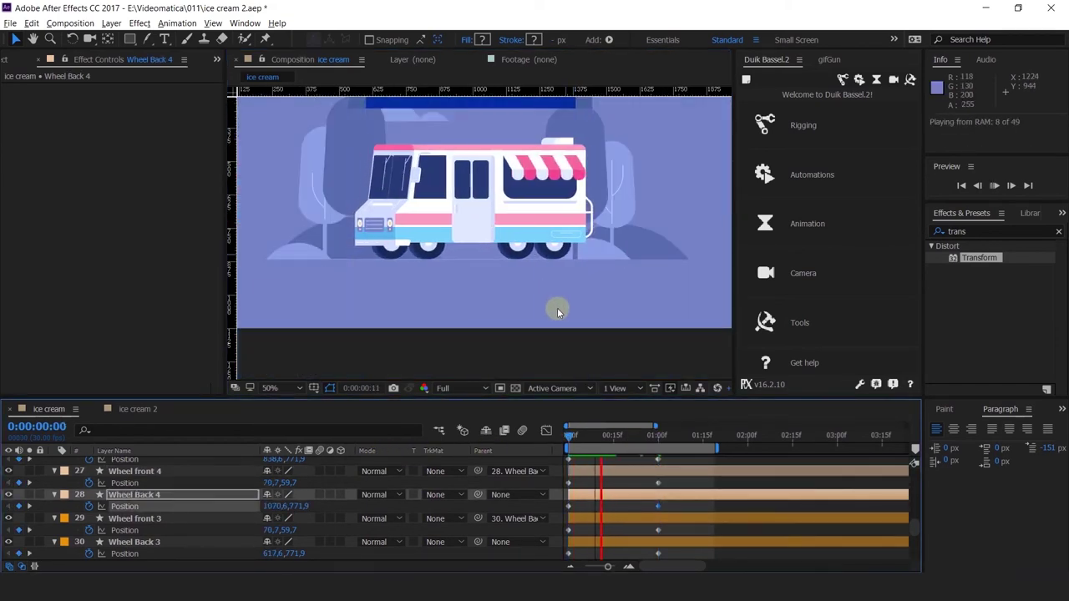
{"action": "left_click", "coordinate": [656, 435]}
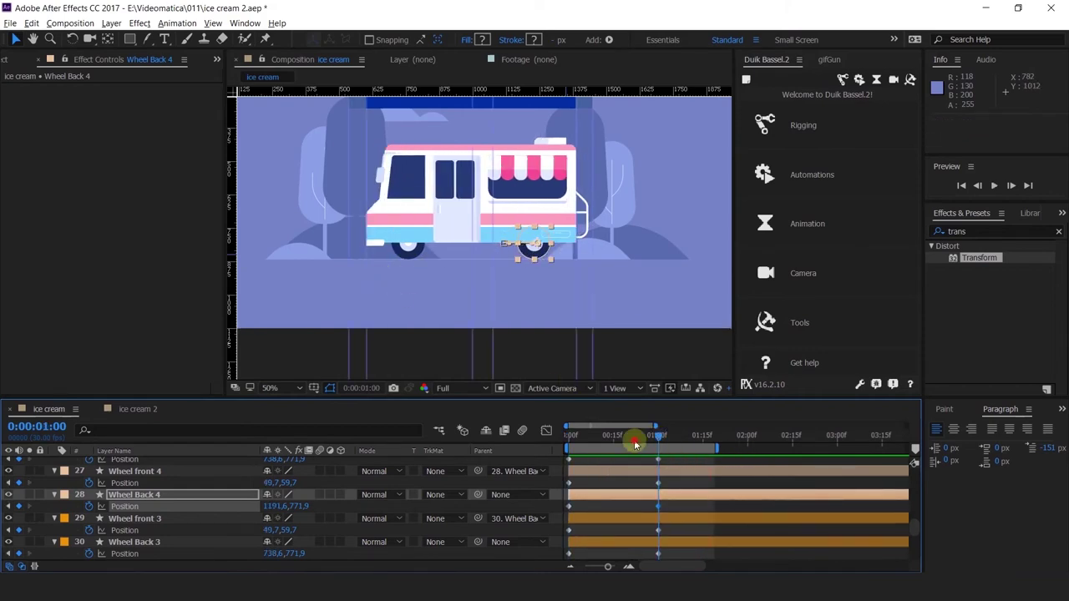
{"action": "left_click_drag", "start_coordinate": [634, 444], "coordinate": [567, 442]}
Expand the contents of the far-side front wheel layer Wheel front 3 and hide its Group 1.
{"action": "left_click", "coordinate": [606, 492]}
{"action": "scroll", "coordinate": [376, 243], "scroll_direction": "up", "scroll_amount": 1}
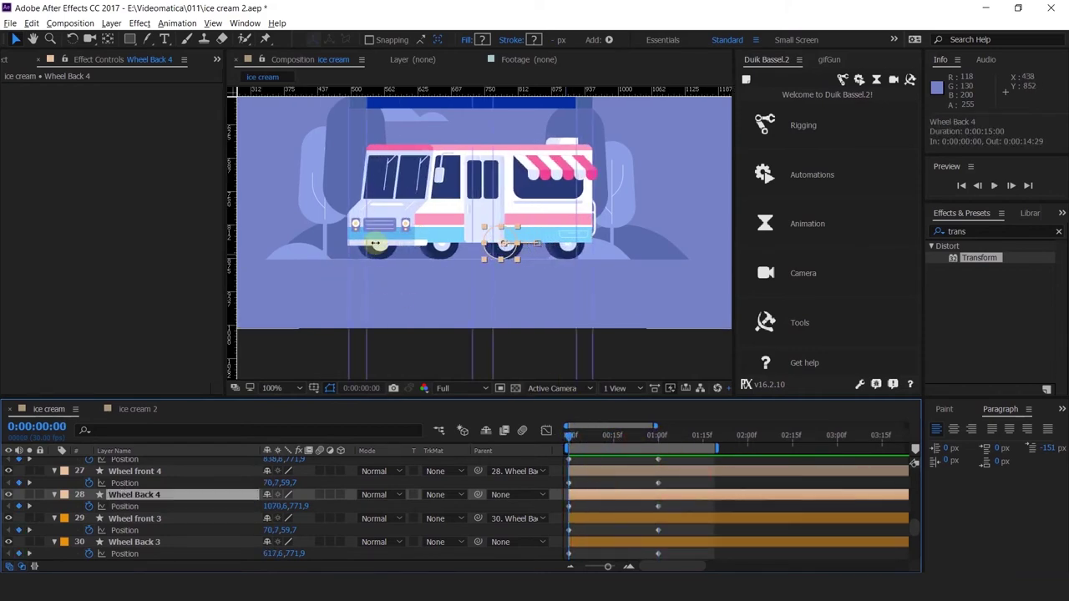
{"action": "left_click", "coordinate": [431, 232]}
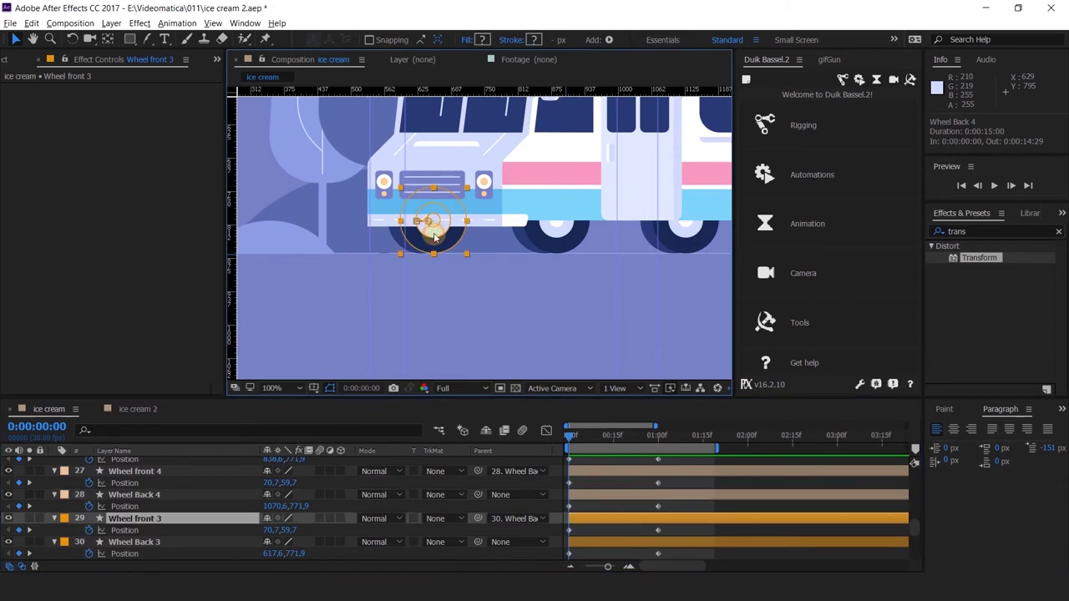
{"action": "left_click", "coordinate": [54, 519]}
{"action": "left_click", "coordinate": [66, 484]}
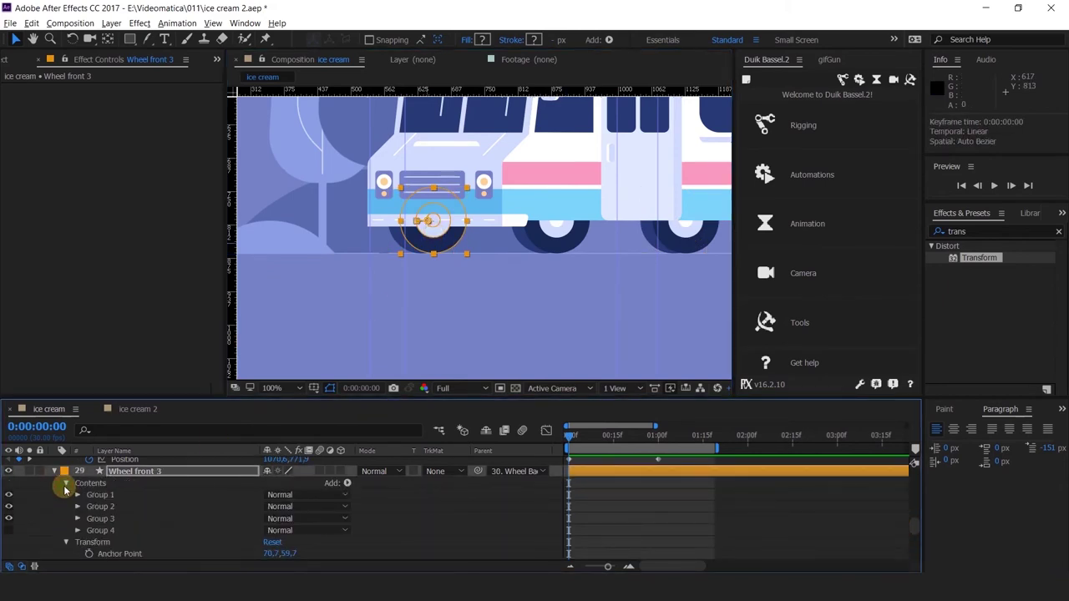
{"action": "left_click", "coordinate": [95, 495]}
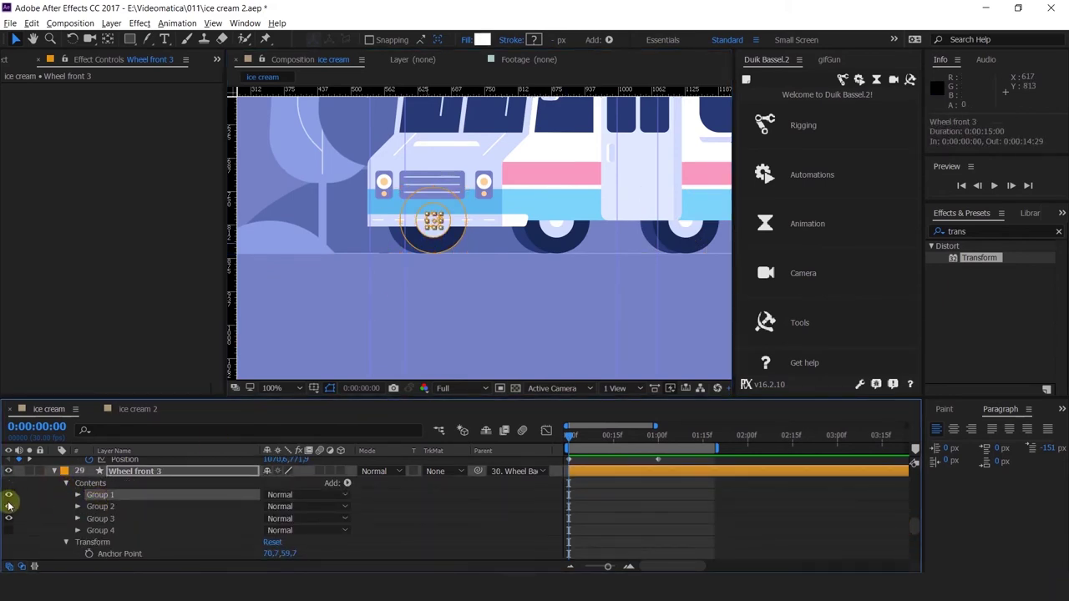
{"action": "left_click", "coordinate": [8, 495]}
Fill Group 2 of Wheel front 3 with dark blue 283A75 and copy the color code.
{"action": "left_click", "coordinate": [100, 507]}
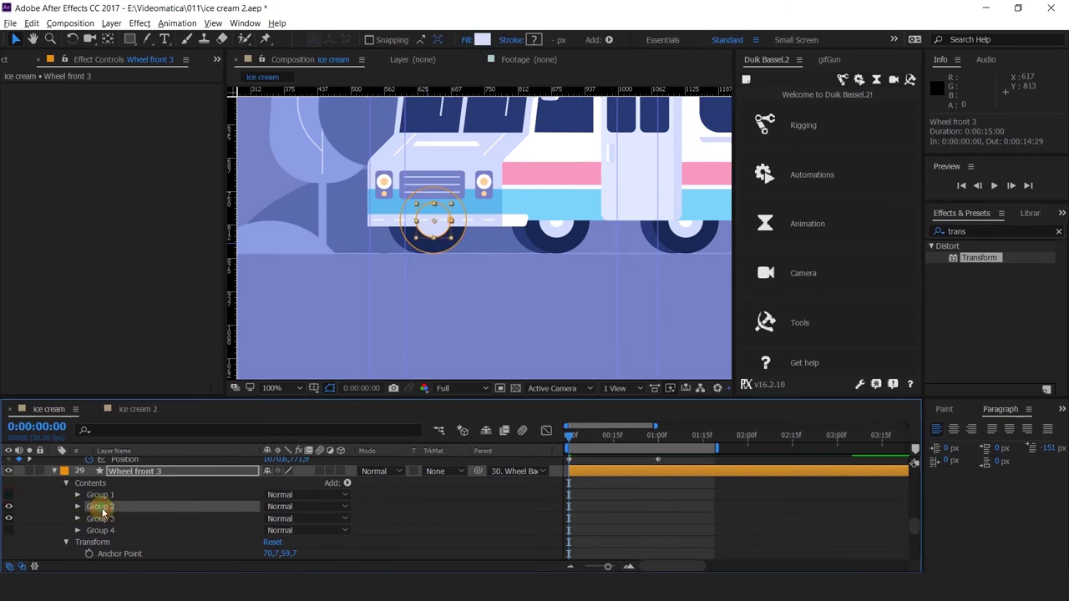
{"action": "left_click", "coordinate": [478, 40]}
{"action": "left_click", "coordinate": [937, 264]}
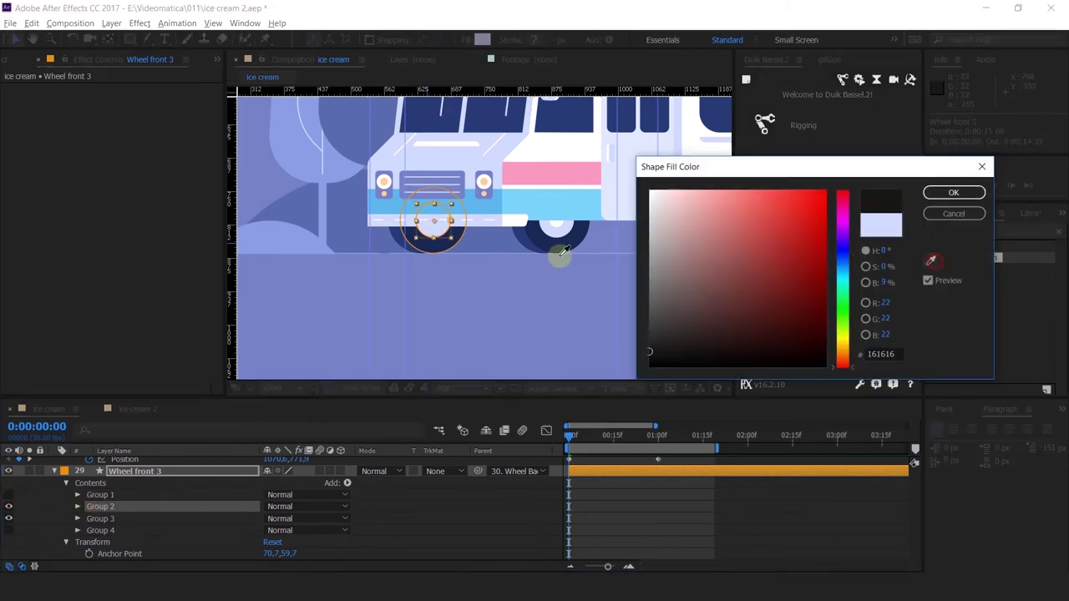
{"action": "left_click", "coordinate": [397, 240]}
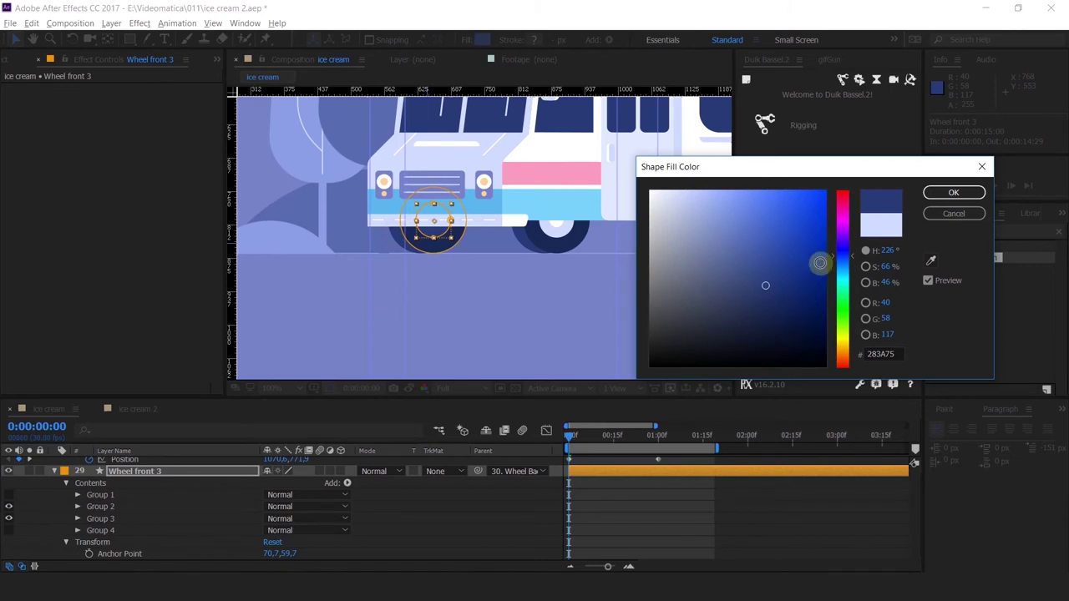
{"action": "left_click", "coordinate": [898, 354]}
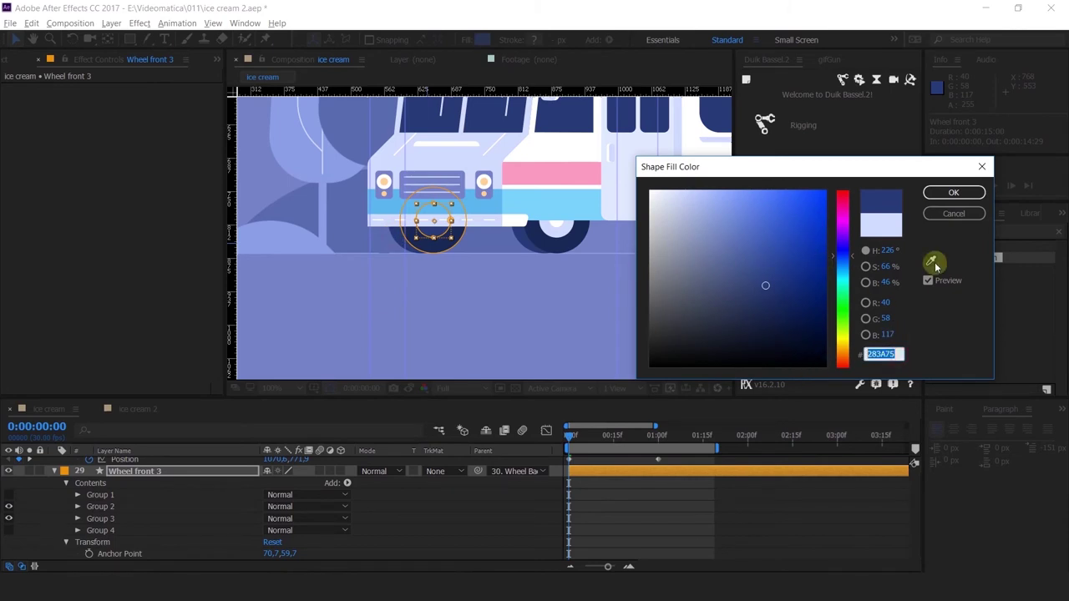
{"action": "left_click", "coordinate": [954, 194]}
{"action": "left_click", "coordinate": [587, 282]}
Expand the contents of the far-side rear wheel layer Wheel front 4 and hide its Group 1.
{"action": "key", "text": "space"}
{"action": "left_click_drag", "start_coordinate": [589, 227], "coordinate": [386, 265]}
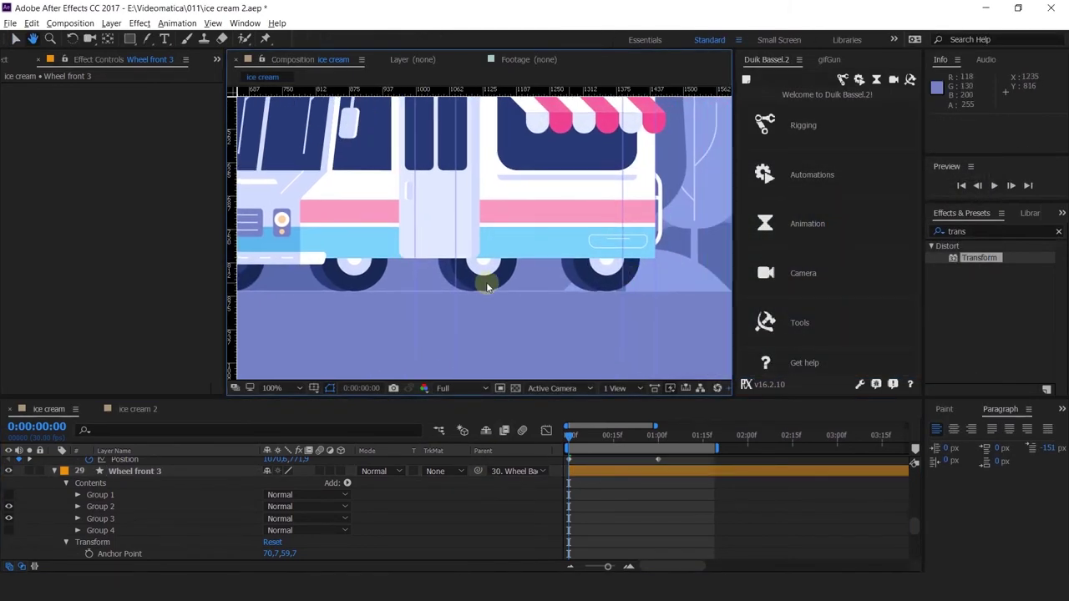
{"action": "left_click", "coordinate": [483, 282]}
{"action": "scroll", "coordinate": [125, 501], "scroll_direction": "up", "scroll_amount": 3}
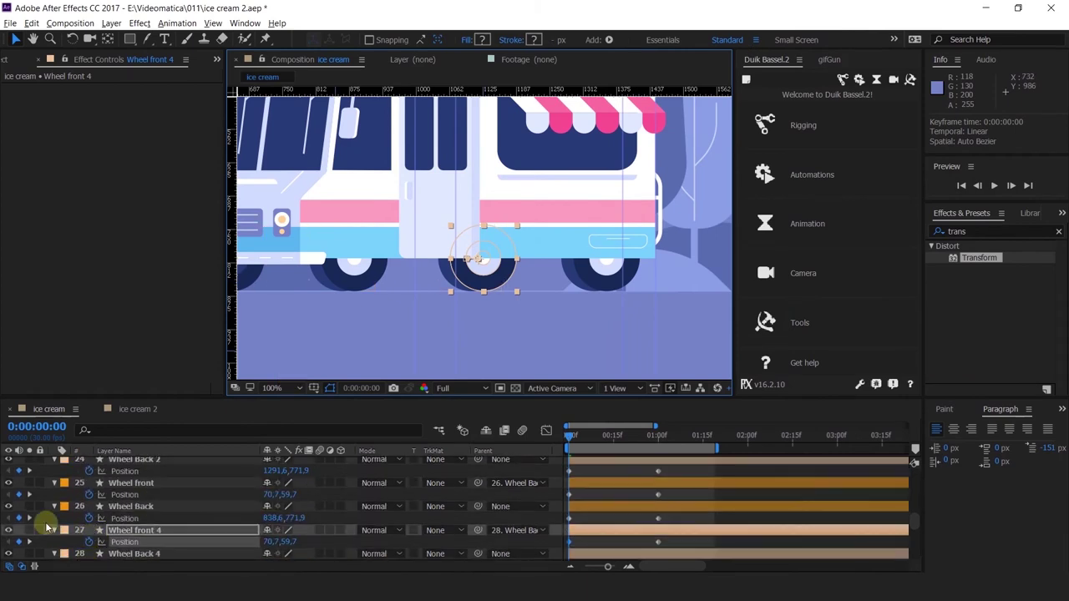
{"action": "left_click", "coordinate": [54, 530]}
{"action": "left_click", "coordinate": [55, 529]}
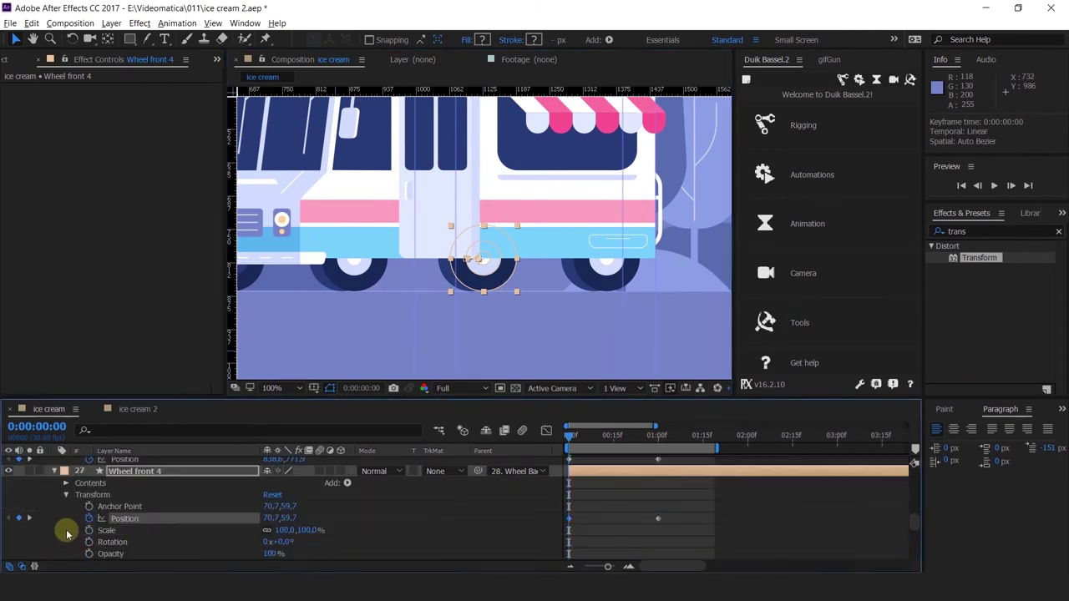
{"action": "left_click", "coordinate": [64, 484]}
{"action": "left_click", "coordinate": [99, 496]}
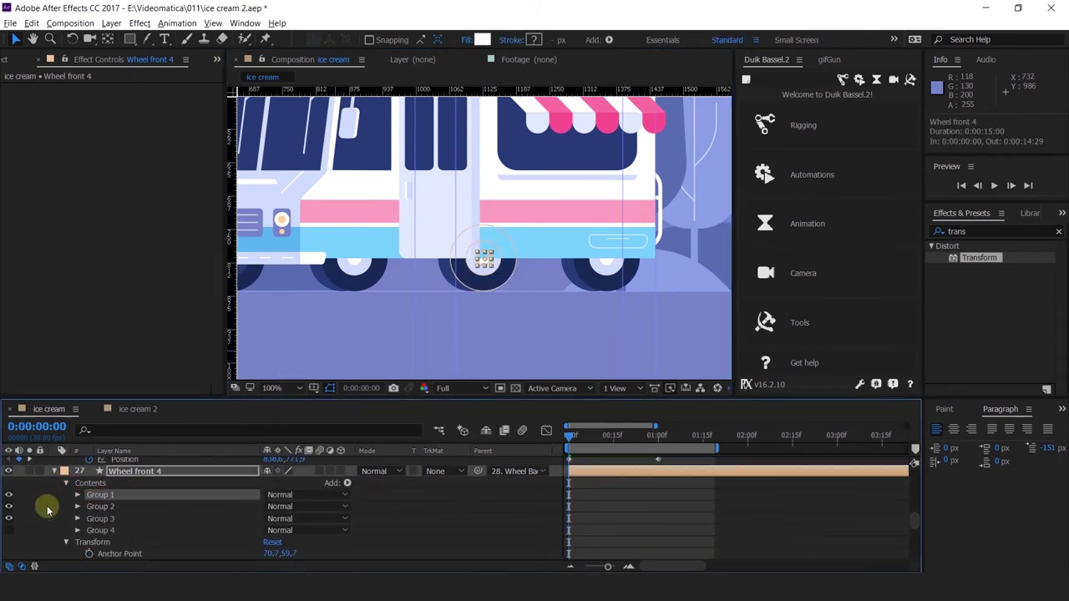
Fill Group 2 of Wheel front 4 with dark blue 283A75.
{"action": "left_click", "coordinate": [100, 506]}
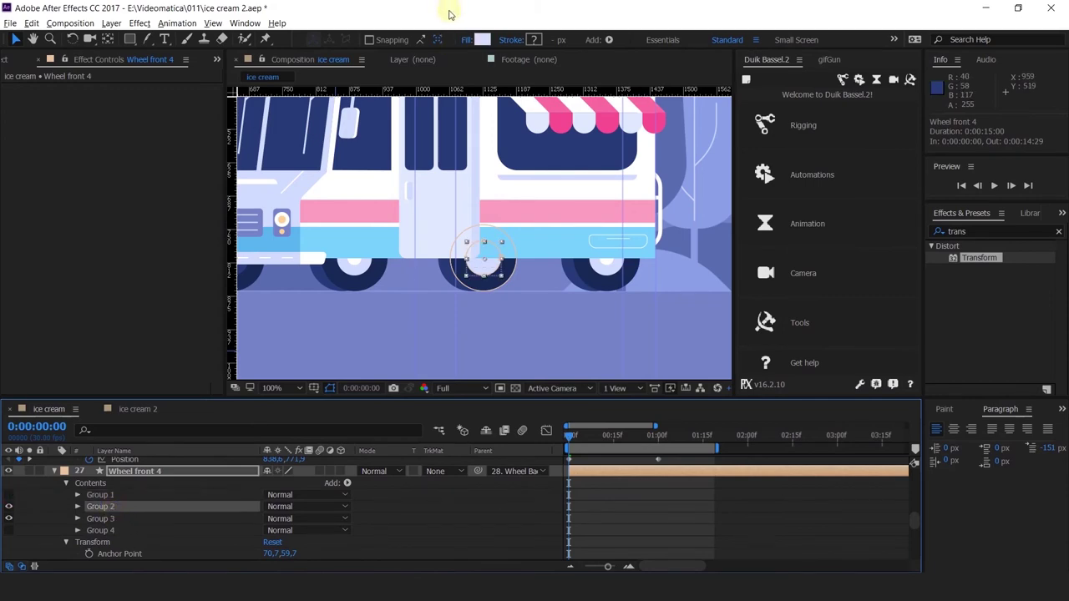
{"action": "left_click", "coordinate": [482, 40]}
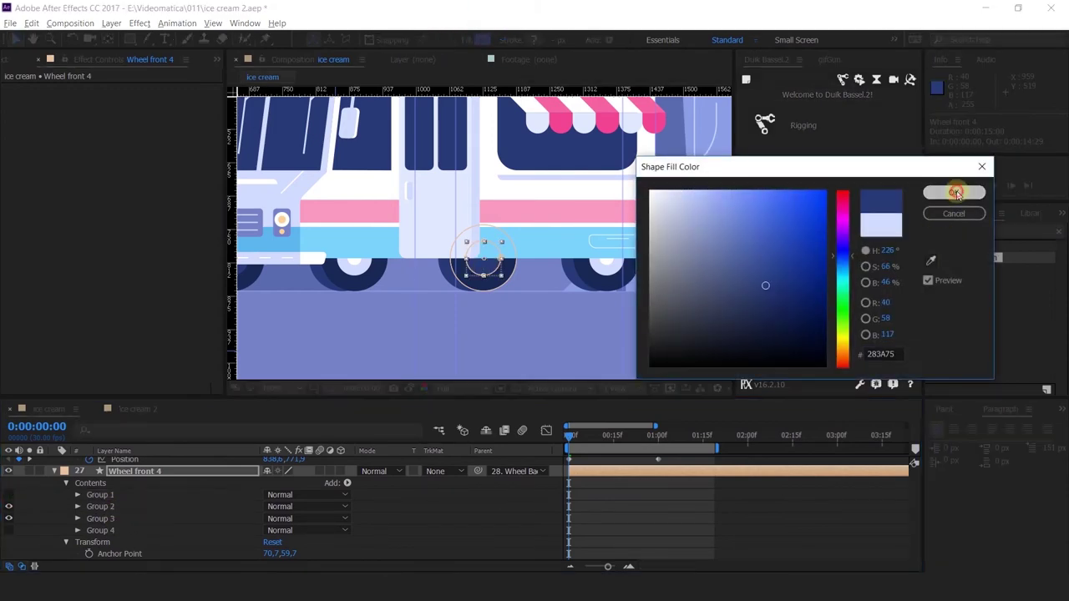
{"action": "left_click", "coordinate": [953, 189]}
Preview the turn with the darkened far-side wheels and select the top Outlines layer on the van's roof at frame zero.
{"action": "left_click", "coordinate": [664, 510]}
{"action": "scroll", "coordinate": [536, 276], "scroll_direction": "down", "scroll_amount": 2}
{"action": "key", "text": "space"}
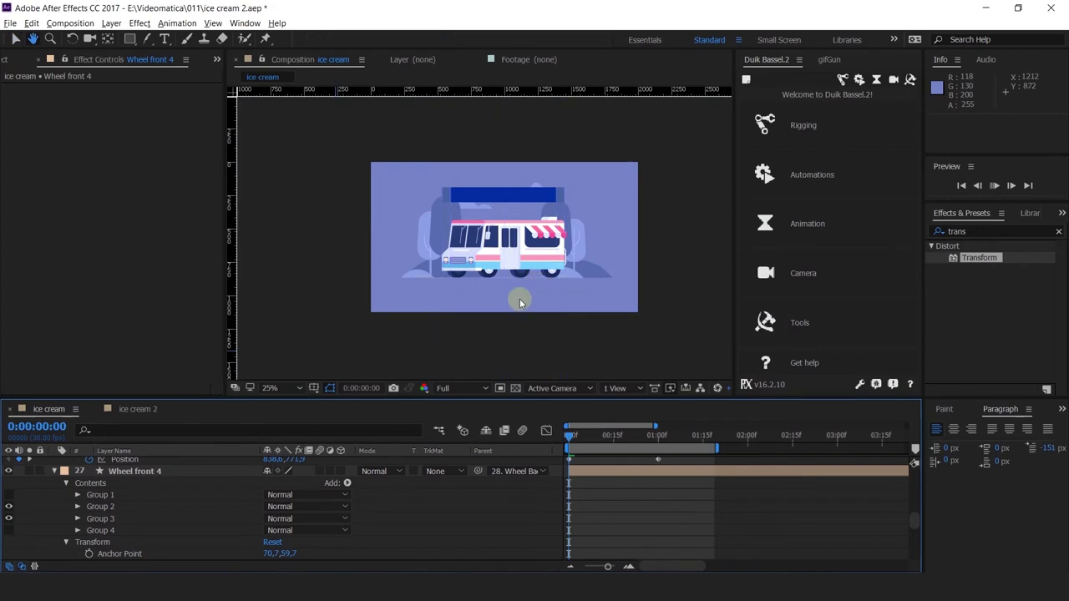
{"action": "scroll", "coordinate": [516, 303], "scroll_direction": "up", "scroll_amount": 1}
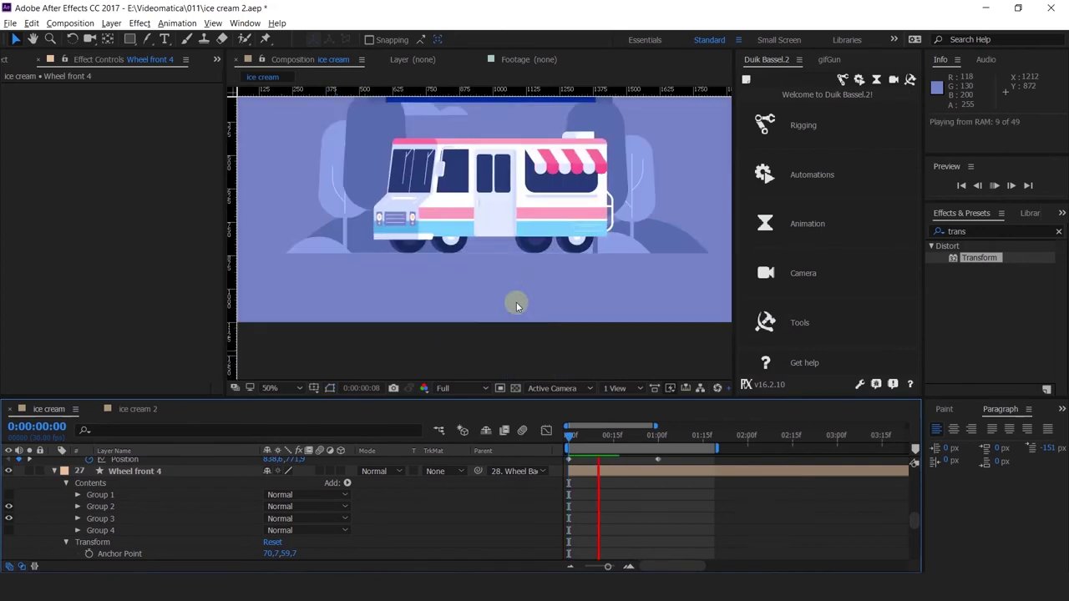
{"action": "left_click", "coordinate": [574, 443]}
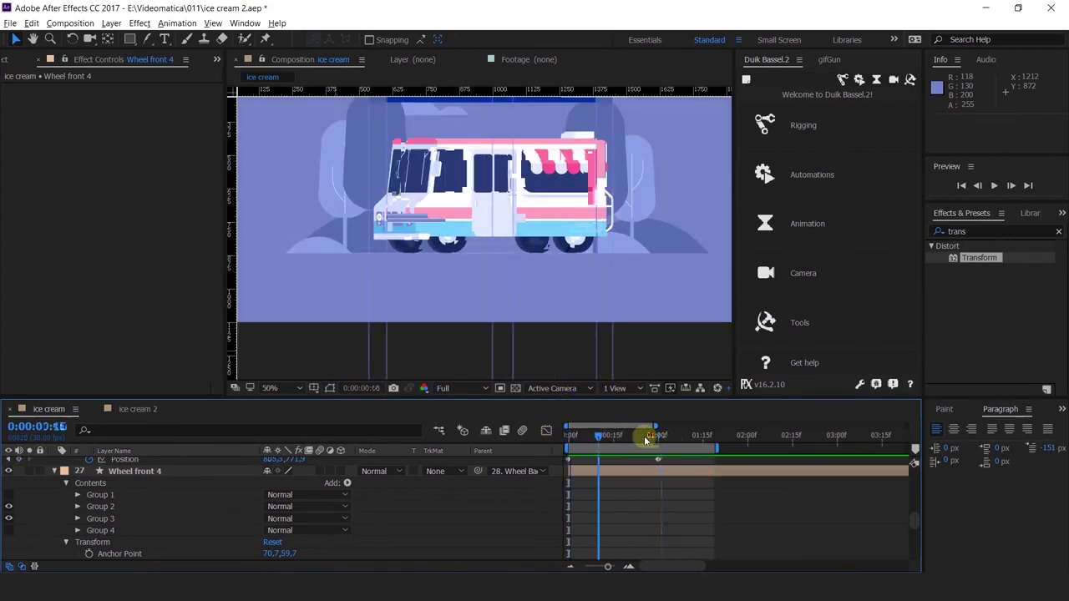
{"action": "key", "text": "space"}
{"action": "left_click", "coordinate": [568, 132]}
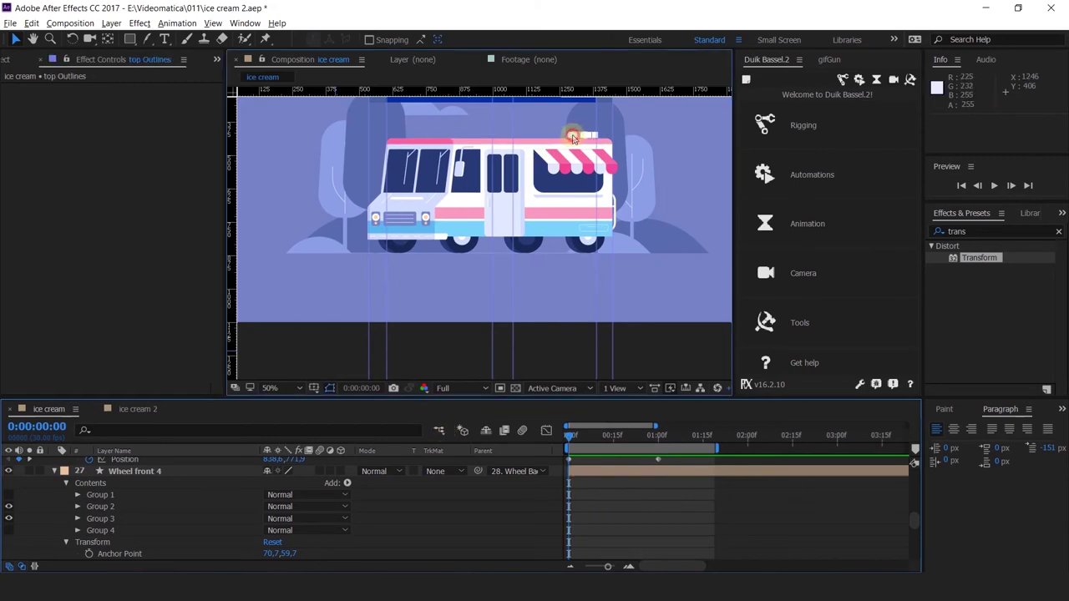
Change the label colour of the top Outlines layer to Purple.
{"action": "scroll", "coordinate": [134, 511], "scroll_direction": "up", "scroll_amount": 15}
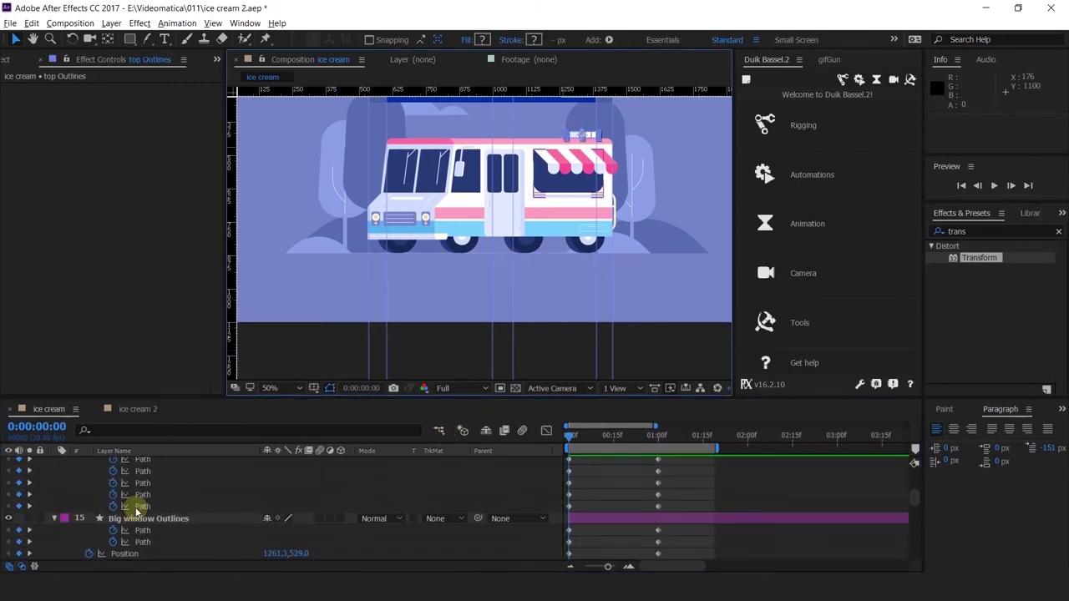
{"action": "scroll", "coordinate": [136, 511], "scroll_direction": "up", "scroll_amount": 5}
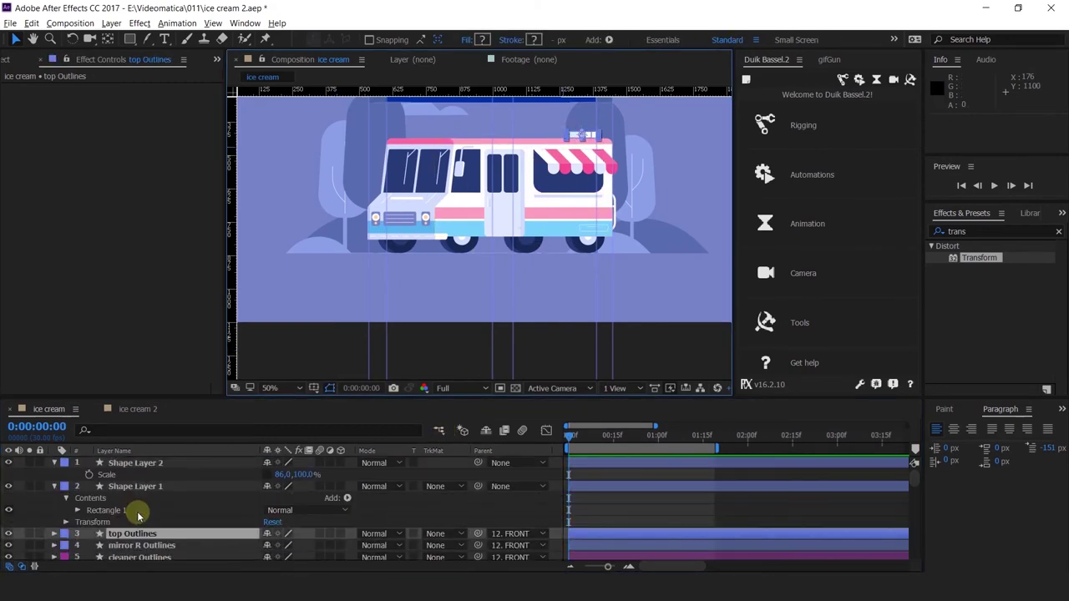
{"action": "left_click", "coordinate": [65, 532]}
{"action": "left_click", "coordinate": [94, 447]}
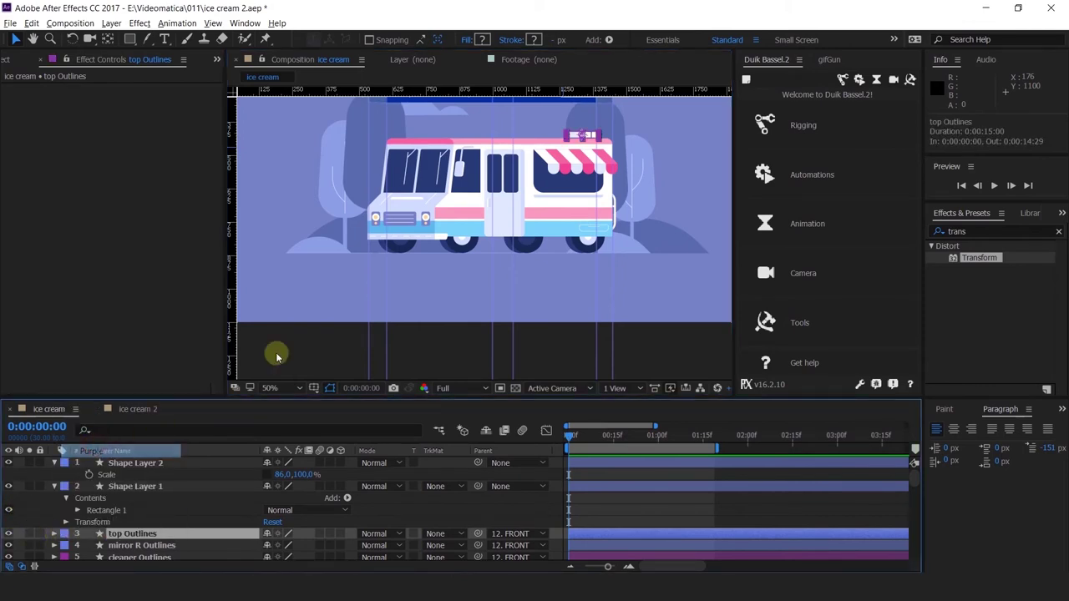
{"action": "scroll", "coordinate": [565, 151], "scroll_direction": "up", "scroll_amount": 2}
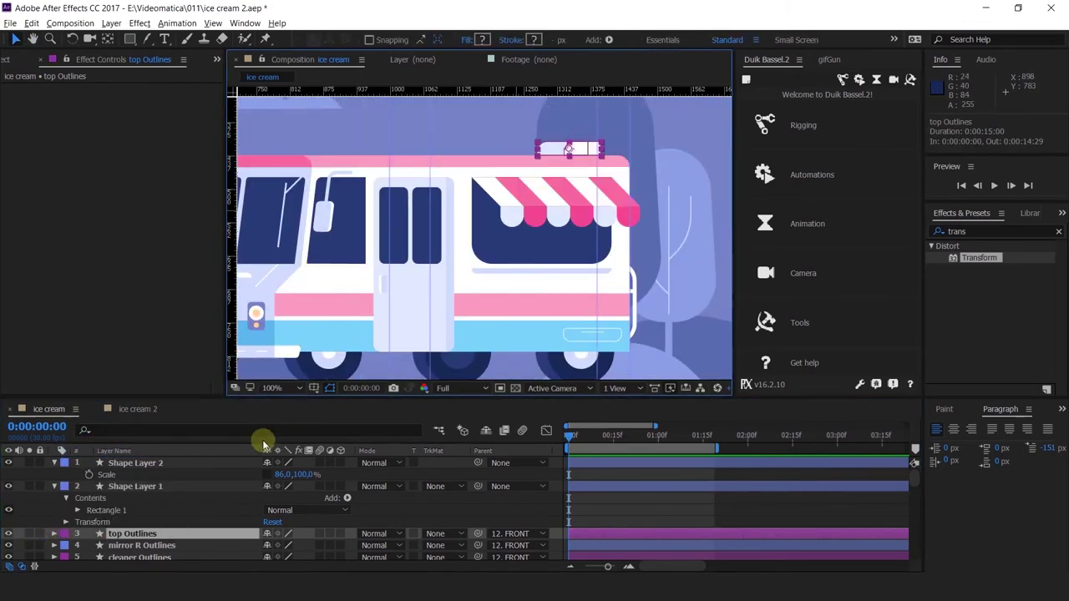
{"action": "key", "text": "p"}
{"action": "left_click", "coordinate": [89, 545]}
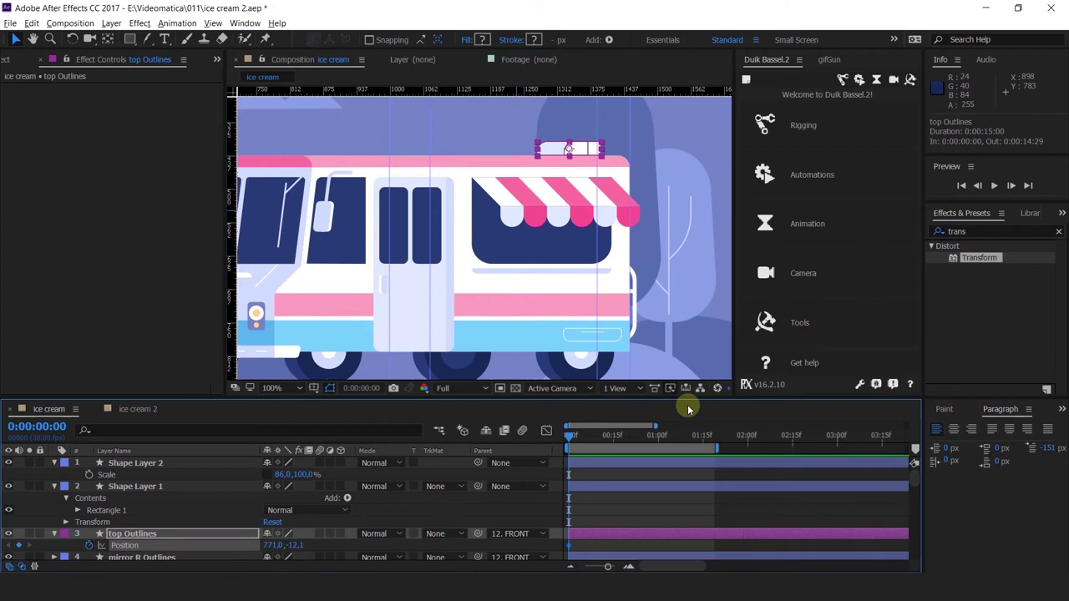
{"action": "left_click", "coordinate": [661, 444]}
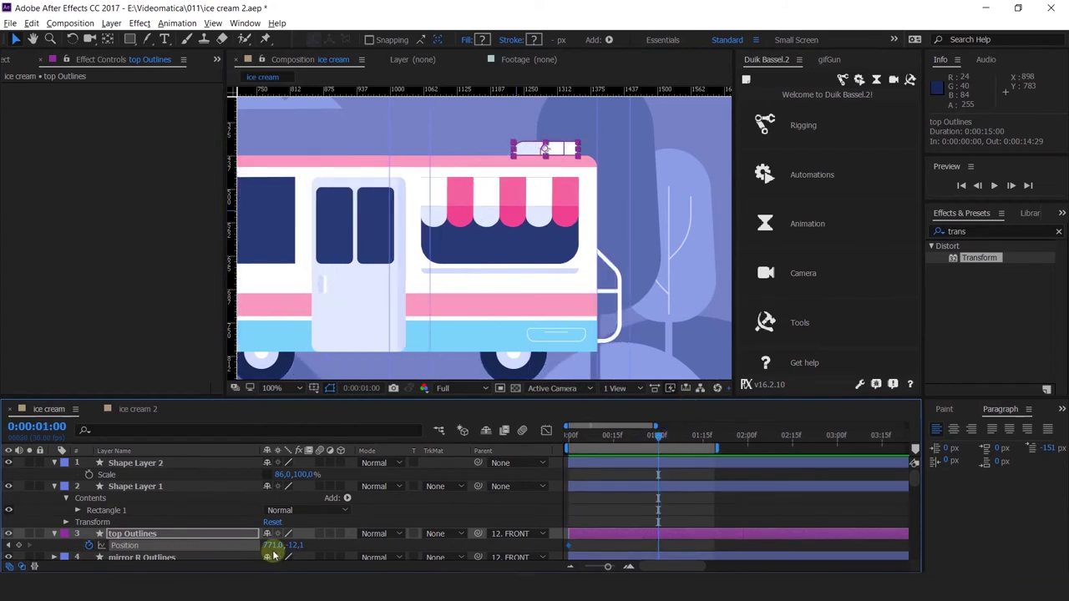
{"action": "left_click", "coordinate": [570, 436]}
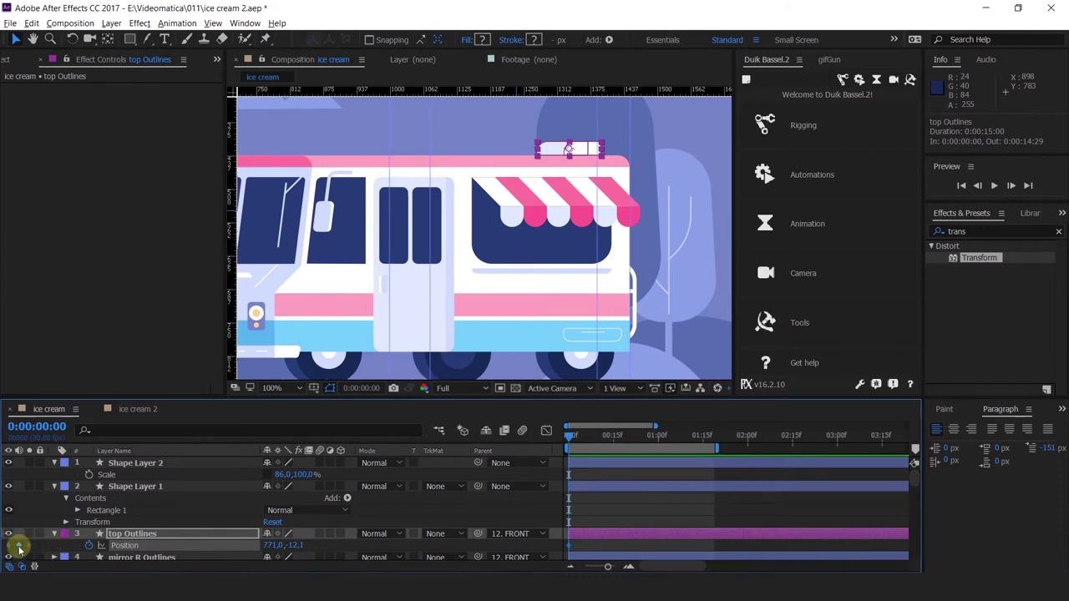
Expand the contents of top Outlines and keyframe the path of Group 1 at frame zero.
{"action": "left_click", "coordinate": [55, 534]}
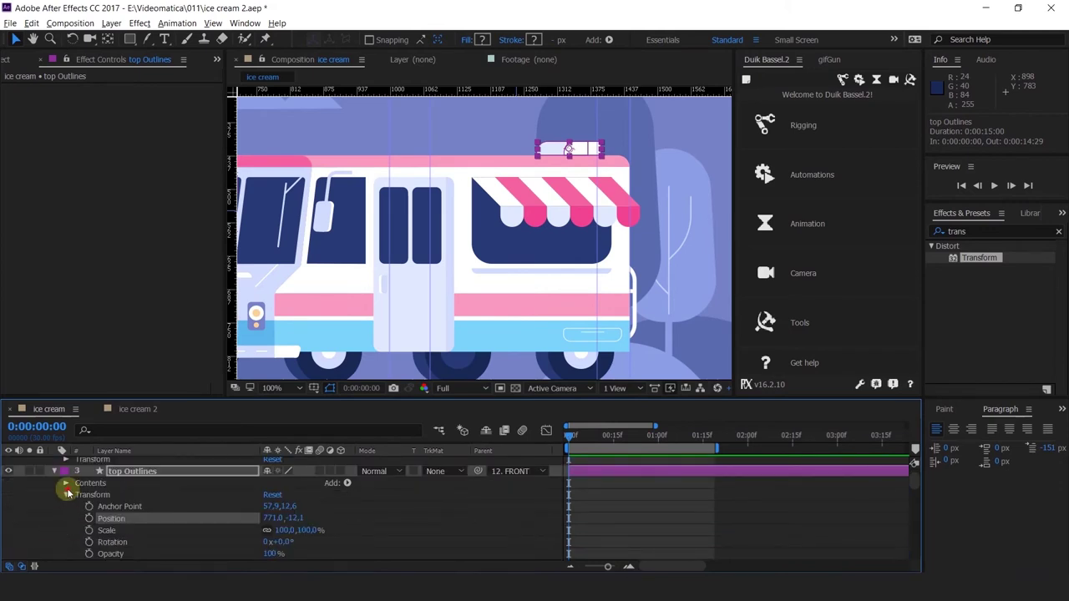
{"action": "left_click", "coordinate": [66, 483]}
{"action": "left_click", "coordinate": [96, 494]}
{"action": "left_click", "coordinate": [77, 495]}
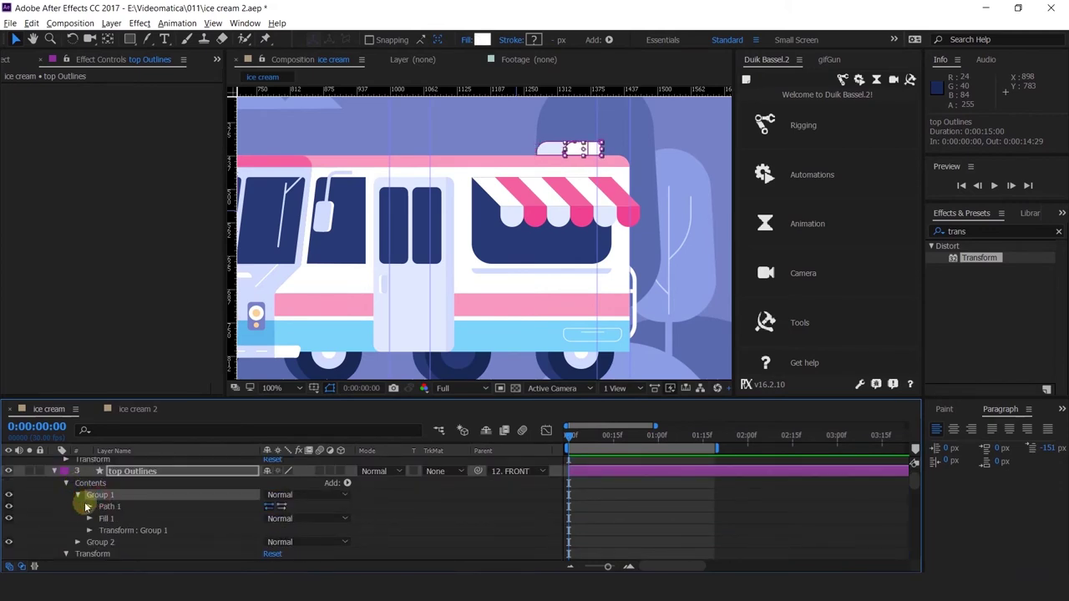
{"action": "left_click", "coordinate": [90, 507]}
{"action": "left_click", "coordinate": [113, 518]}
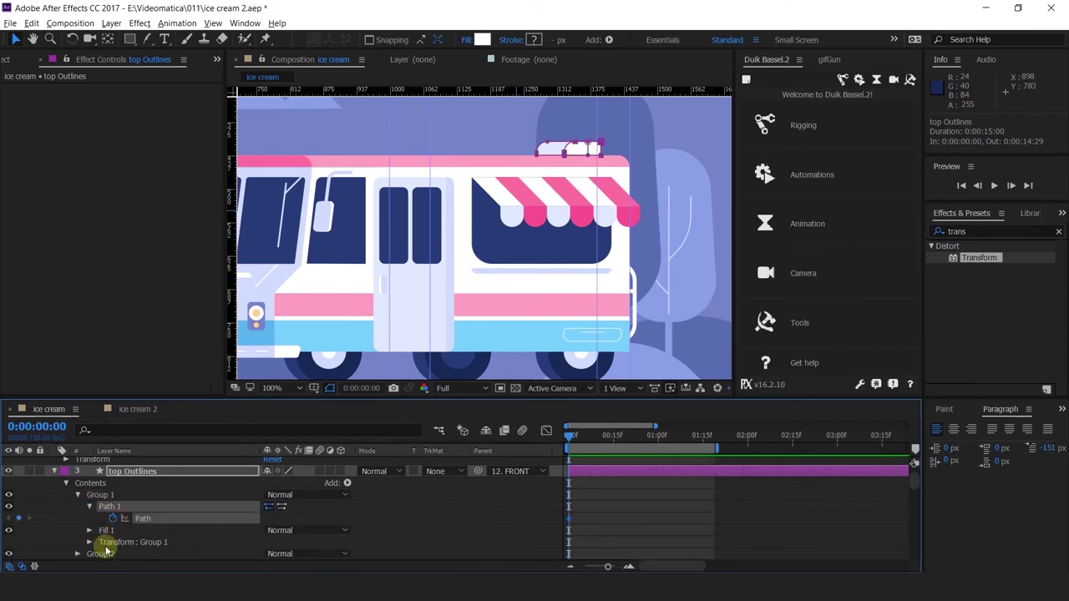
Expand Group 2 of top Outlines and keyframe its path at frame zero.
{"action": "scroll", "coordinate": [96, 535], "scroll_direction": "down", "scroll_amount": 1}
{"action": "left_click", "coordinate": [76, 519]}
{"action": "left_click", "coordinate": [78, 518]}
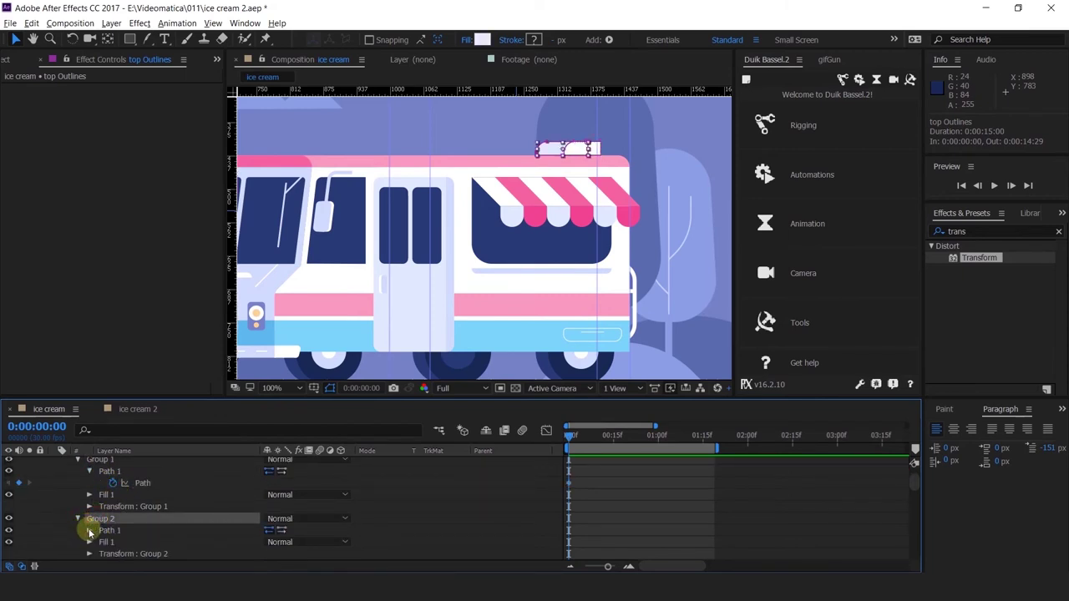
{"action": "left_click", "coordinate": [90, 531]}
{"action": "left_click", "coordinate": [113, 542]}
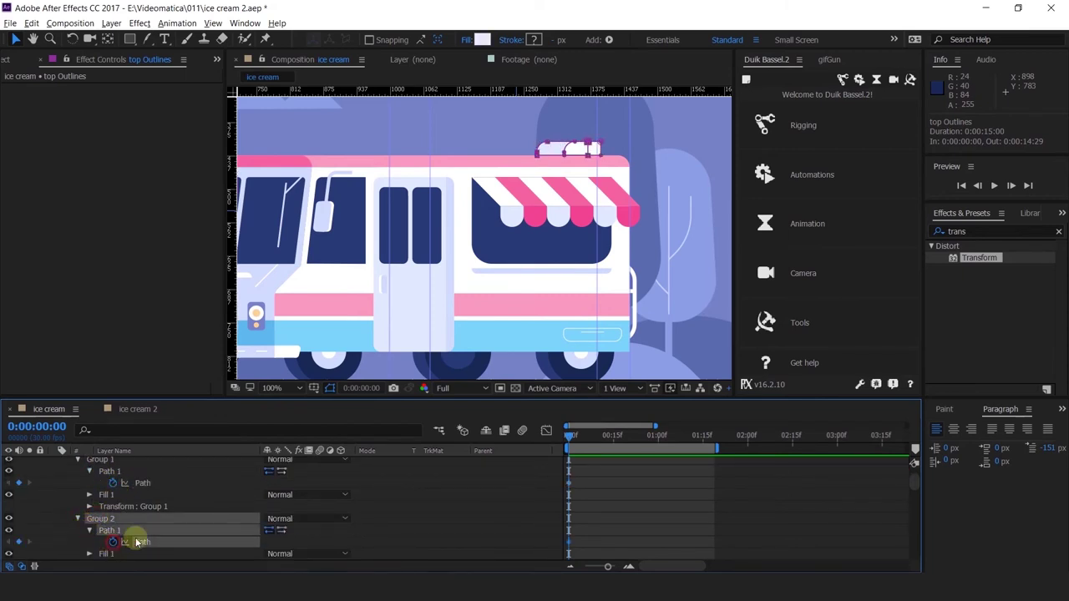
At one second, stretch the front end of the roof unit's Group 1 path forward and pull Group 2's front vertices back behind it.
{"action": "left_click", "coordinate": [660, 445]}
{"action": "scroll", "coordinate": [567, 143], "scroll_direction": "up", "scroll_amount": 1}
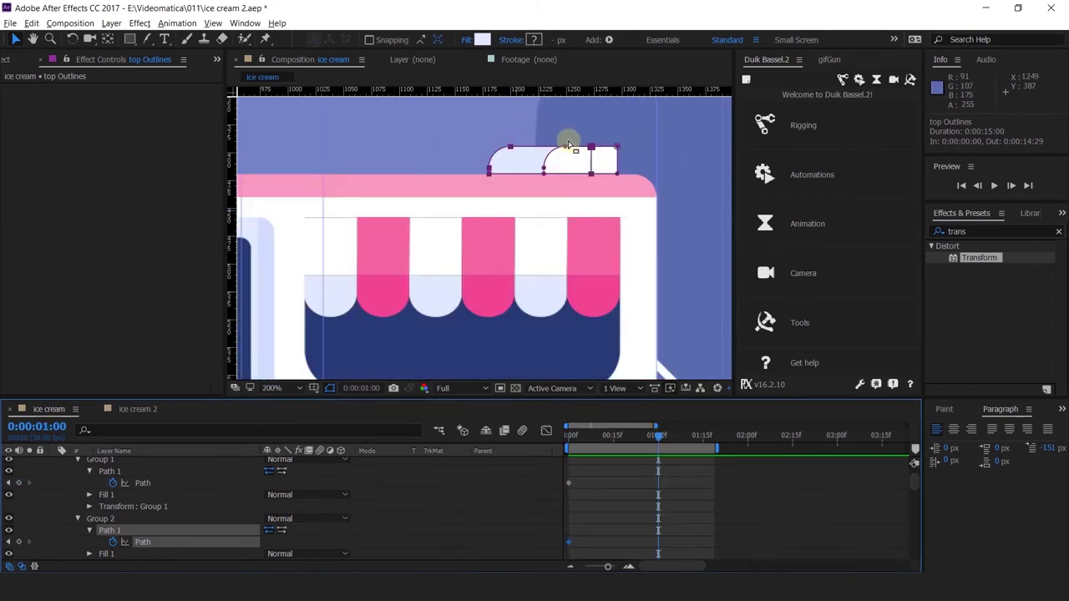
{"action": "left_click", "coordinate": [544, 172]}
{"action": "left_click_drag", "start_coordinate": [545, 172], "coordinate": [505, 178]}
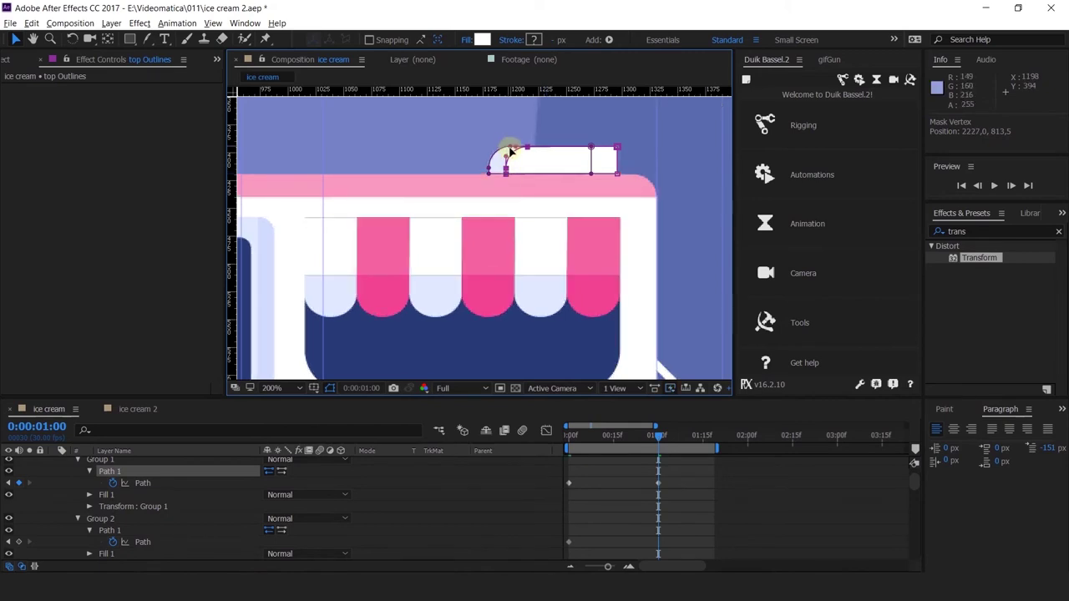
{"action": "left_click", "coordinate": [512, 149]}
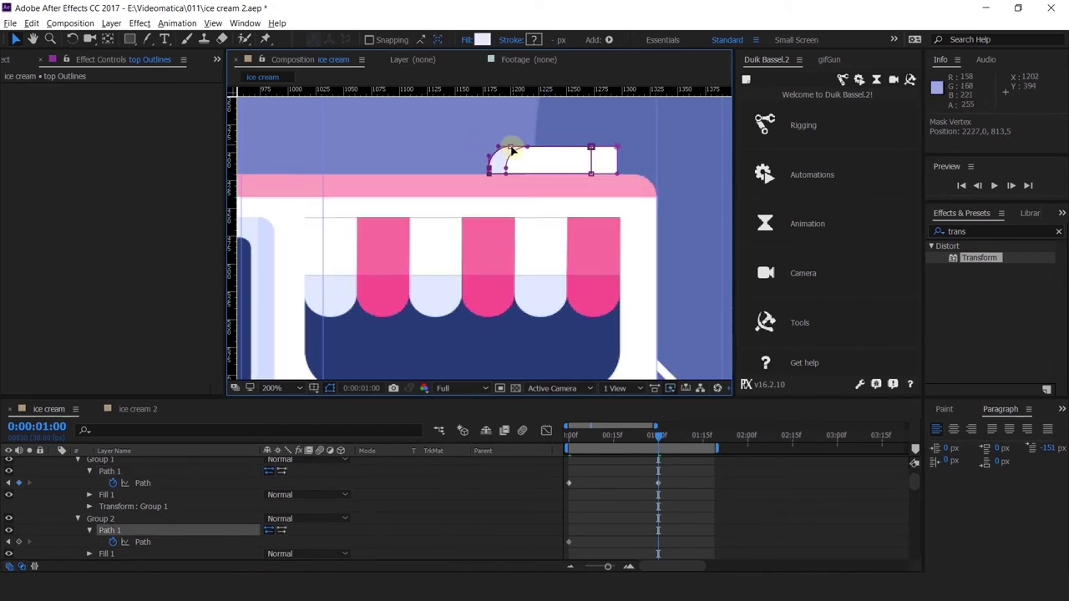
{"action": "left_click_drag", "start_coordinate": [511, 148], "coordinate": [539, 145]}
{"action": "left_click", "coordinate": [642, 491]}
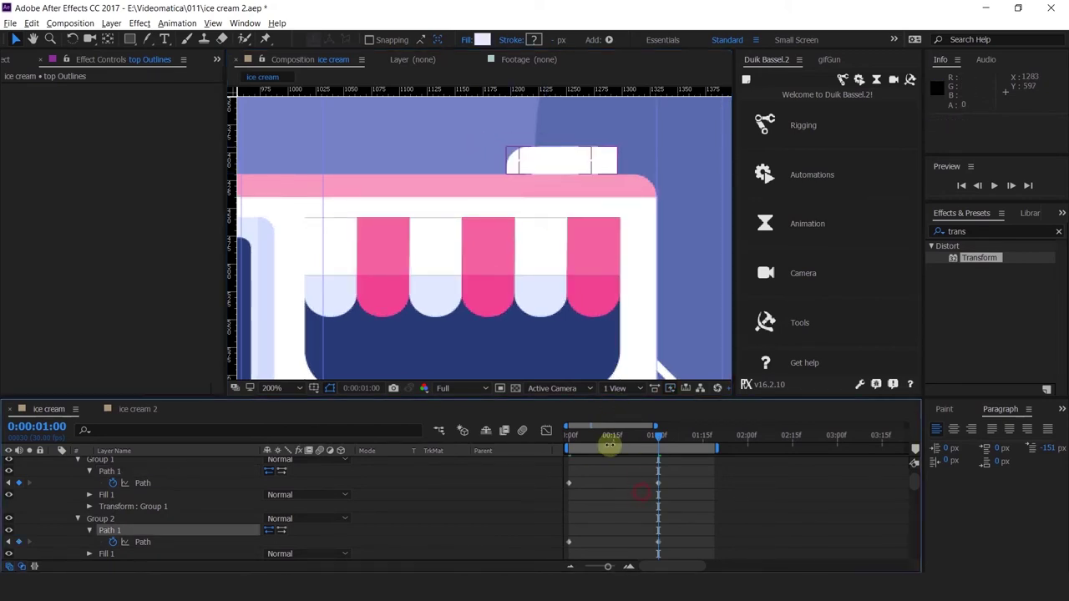
Play and scrub the turn to check how the roof unit's paths animate.
{"action": "left_click", "coordinate": [602, 434]}
{"action": "key", "text": "space"}
{"action": "scroll", "coordinate": [475, 241], "scroll_direction": "down", "scroll_amount": 1}
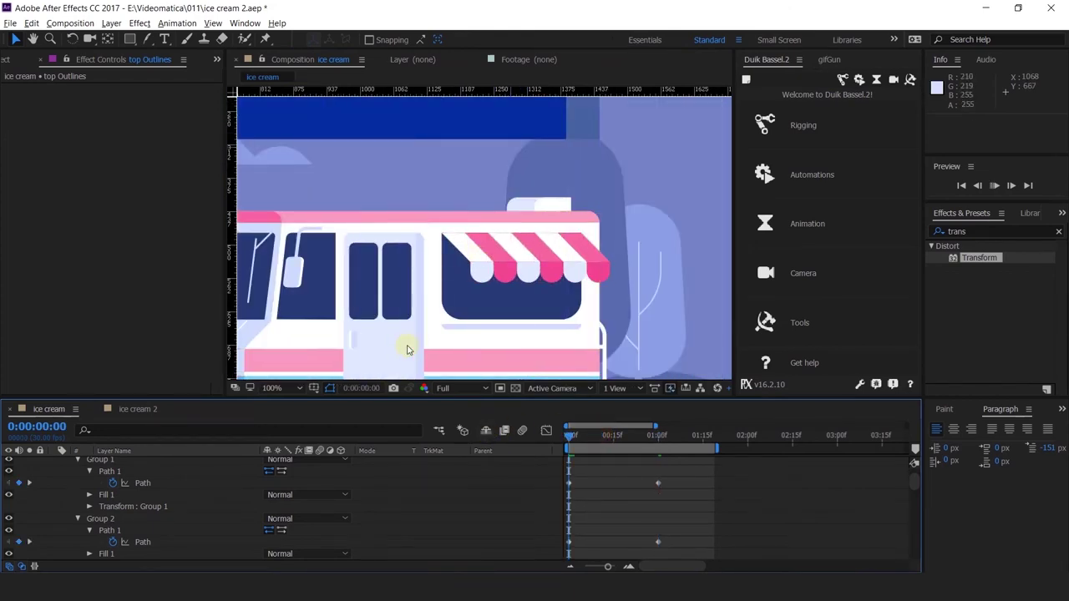
{"action": "left_click", "coordinate": [657, 437]}
{"action": "left_click_drag", "start_coordinate": [665, 442], "coordinate": [491, 472]}
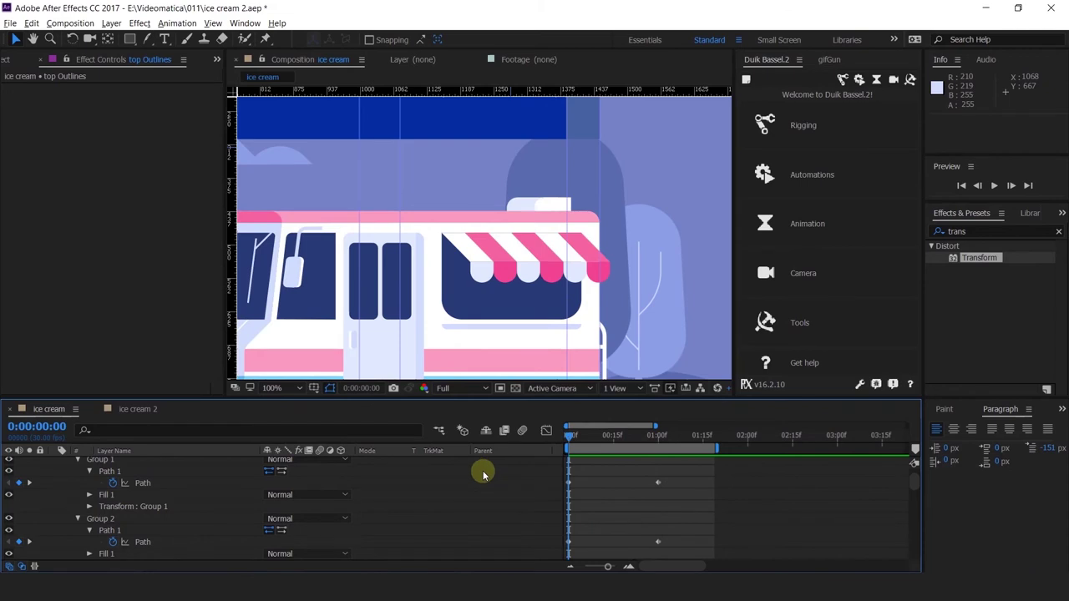
{"action": "scroll", "coordinate": [524, 298], "scroll_direction": "down", "scroll_amount": 1}
{"action": "key", "text": "space"}
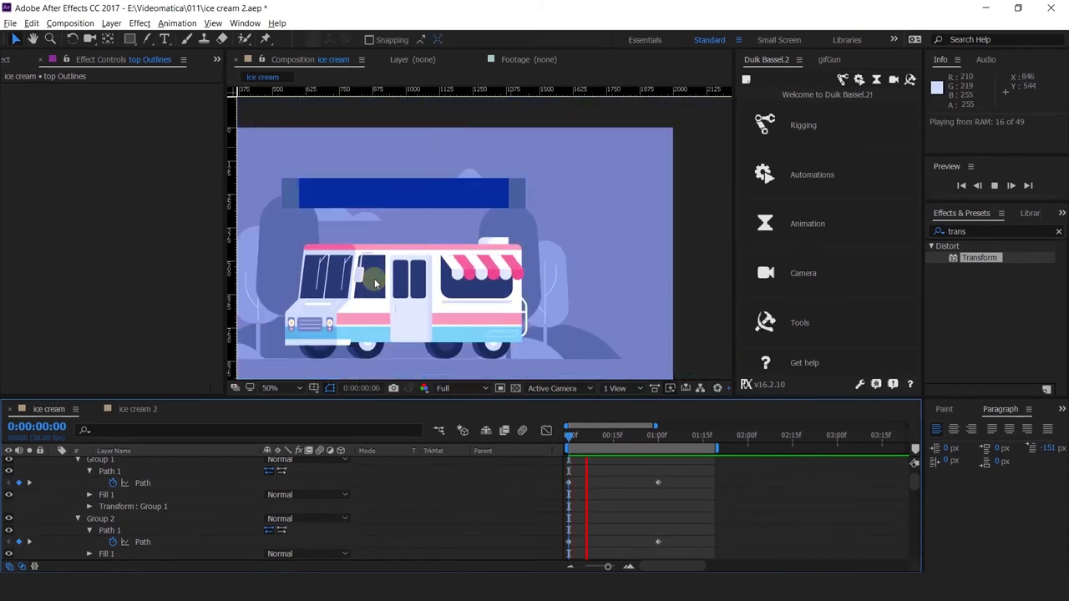
At one second, extend the rear edge of the roof unit's Group 1 path slightly towards the van's back.
{"action": "left_click", "coordinate": [657, 436]}
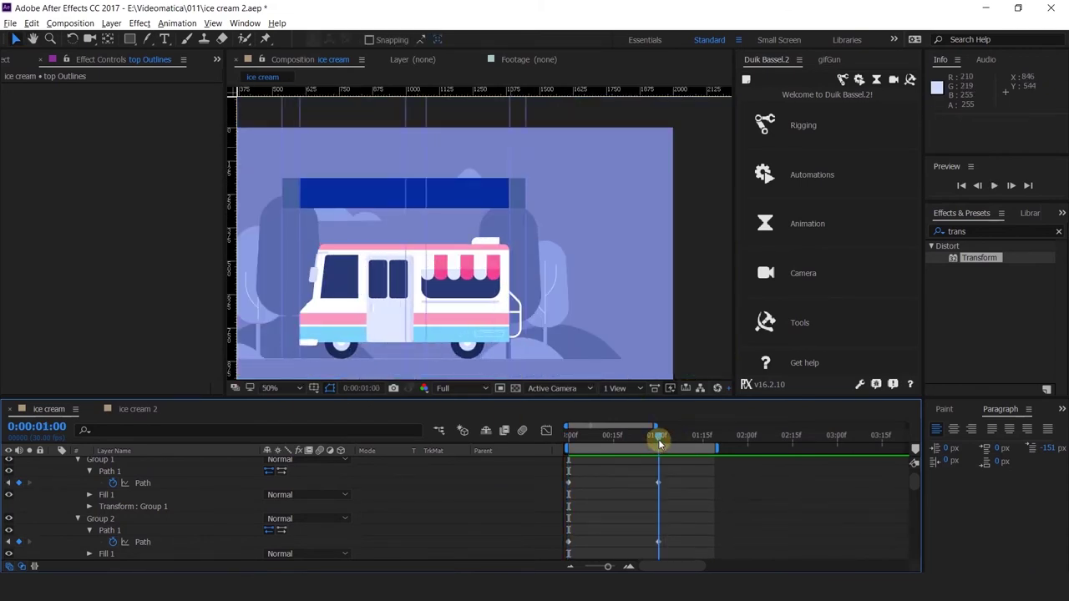
{"action": "scroll", "coordinate": [499, 249], "scroll_direction": "up", "scroll_amount": 6}
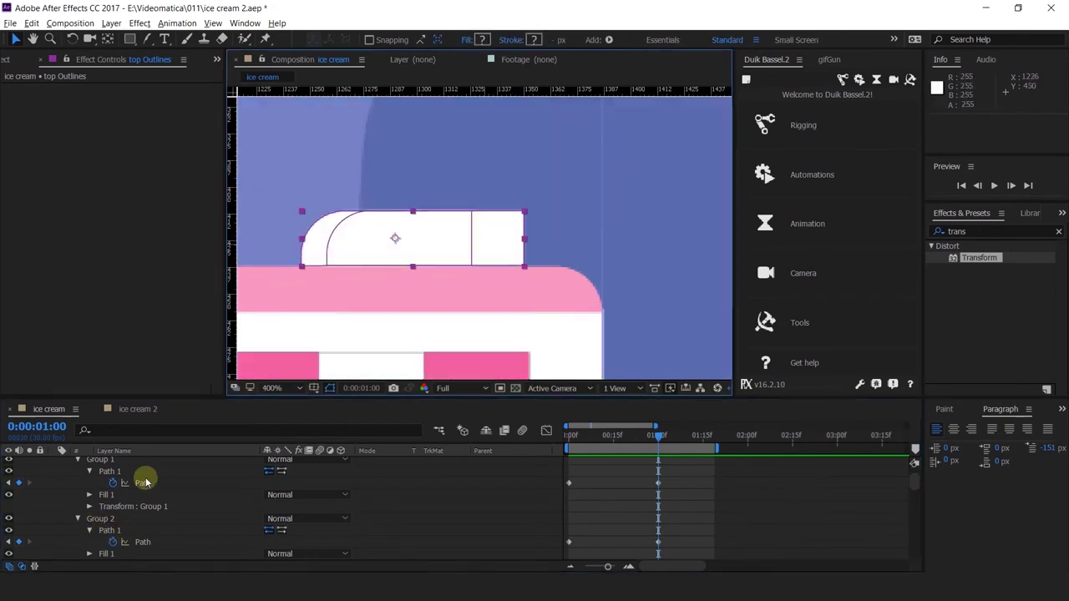
{"action": "left_click", "coordinate": [142, 482]}
{"action": "left_click_drag", "start_coordinate": [557, 200], "coordinate": [532, 265]}
Preview the turn from frame zero with the extended roof unit.
{"action": "scroll", "coordinate": [532, 267], "scroll_direction": "down", "scroll_amount": 5}
{"action": "key", "text": "Home"}
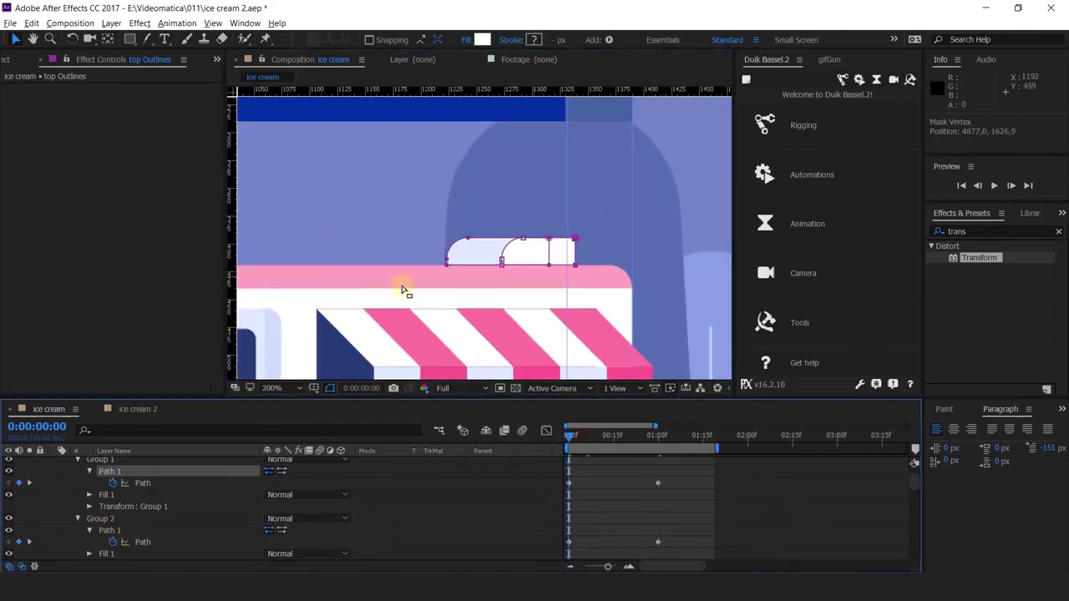
{"action": "key", "text": "space"}
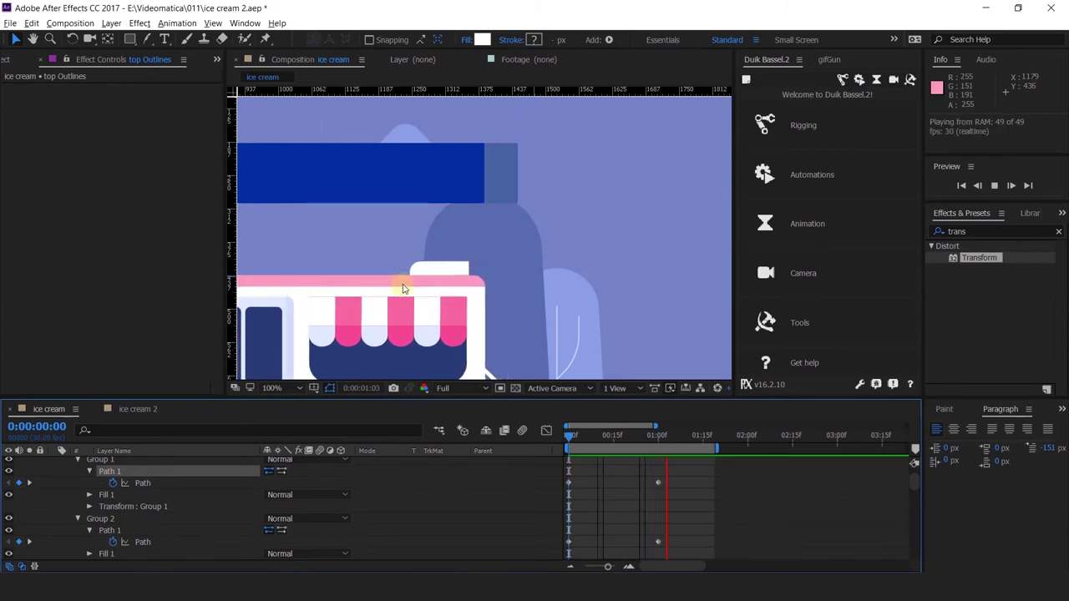
{"action": "scroll", "coordinate": [345, 265], "scroll_direction": "down", "scroll_amount": 2}
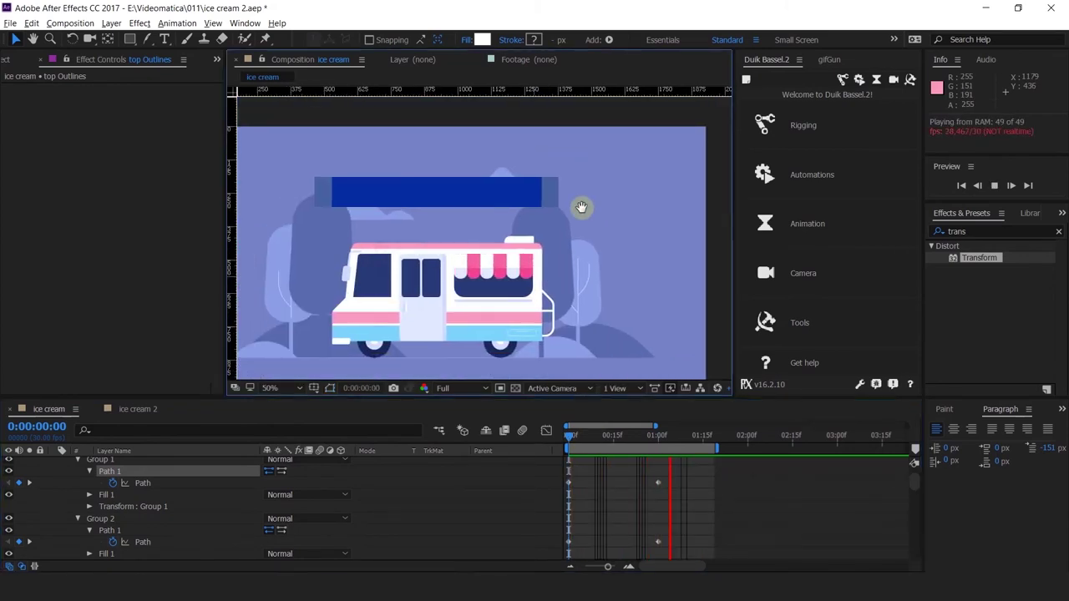
Select the hidden stairs Outlines layer and make it visible with the van in side view at one second.
{"action": "left_click_drag", "start_coordinate": [578, 439], "coordinate": [666, 460]}
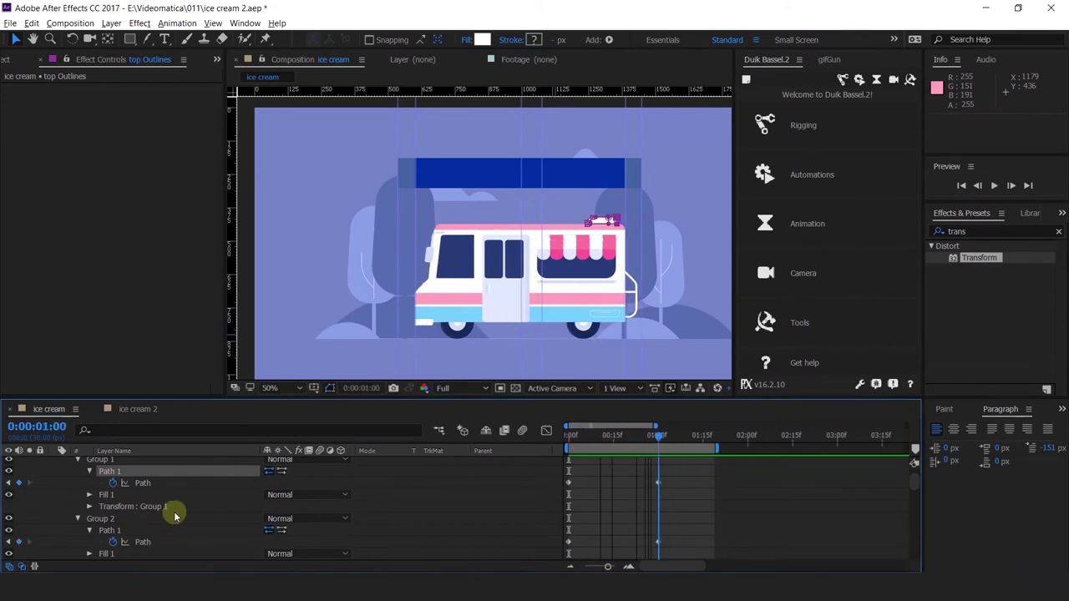
{"action": "scroll", "coordinate": [148, 510], "scroll_direction": "up", "scroll_amount": 3}
{"action": "scroll", "coordinate": [148, 510], "scroll_direction": "down", "scroll_amount": 6}
{"action": "scroll", "coordinate": [148, 508], "scroll_direction": "down", "scroll_amount": 9}
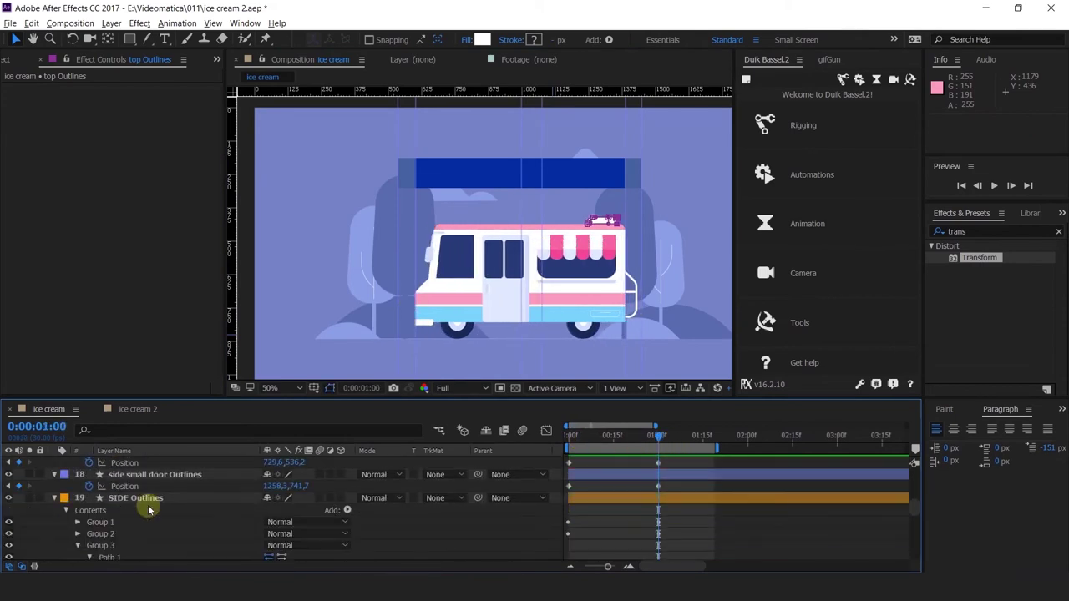
{"action": "scroll", "coordinate": [149, 509], "scroll_direction": "down", "scroll_amount": 3}
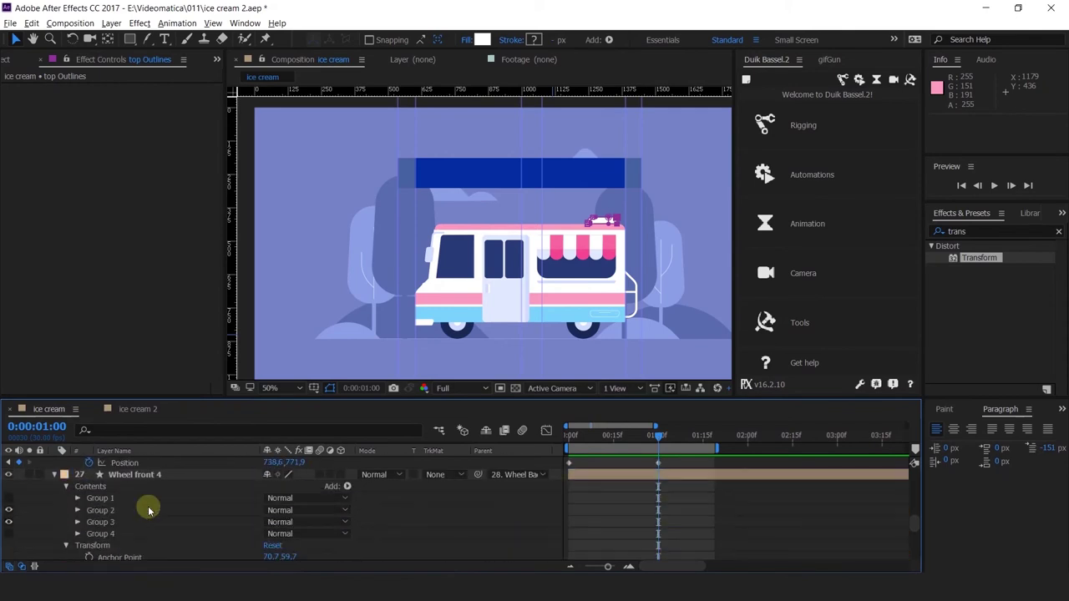
{"action": "scroll", "coordinate": [148, 509], "scroll_direction": "up", "scroll_amount": 3}
{"action": "left_click", "coordinate": [135, 475]}
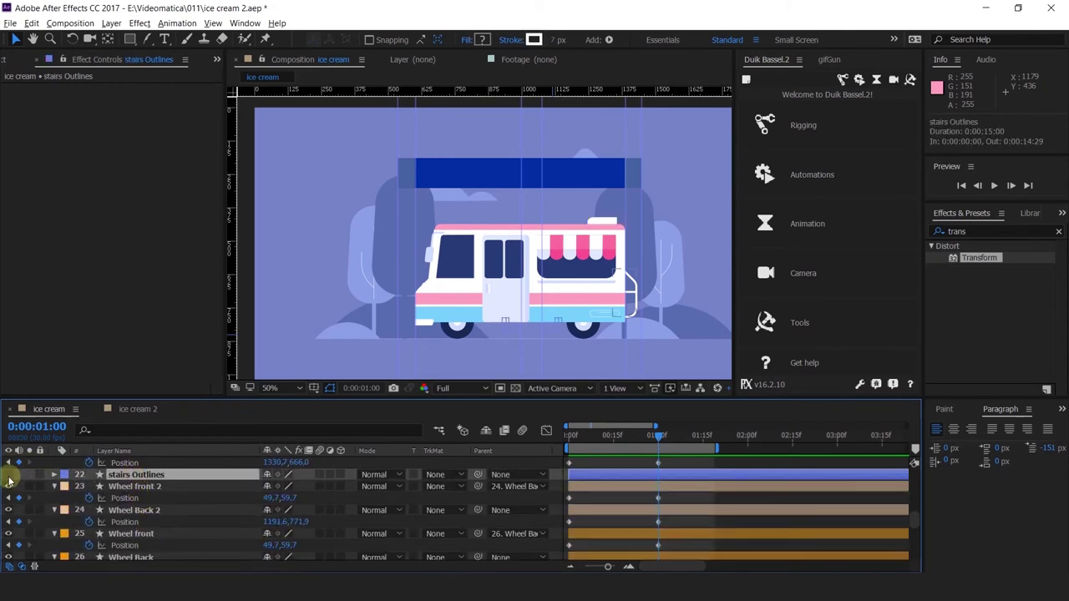
{"action": "scroll", "coordinate": [556, 310], "scroll_direction": "up", "scroll_amount": 2}
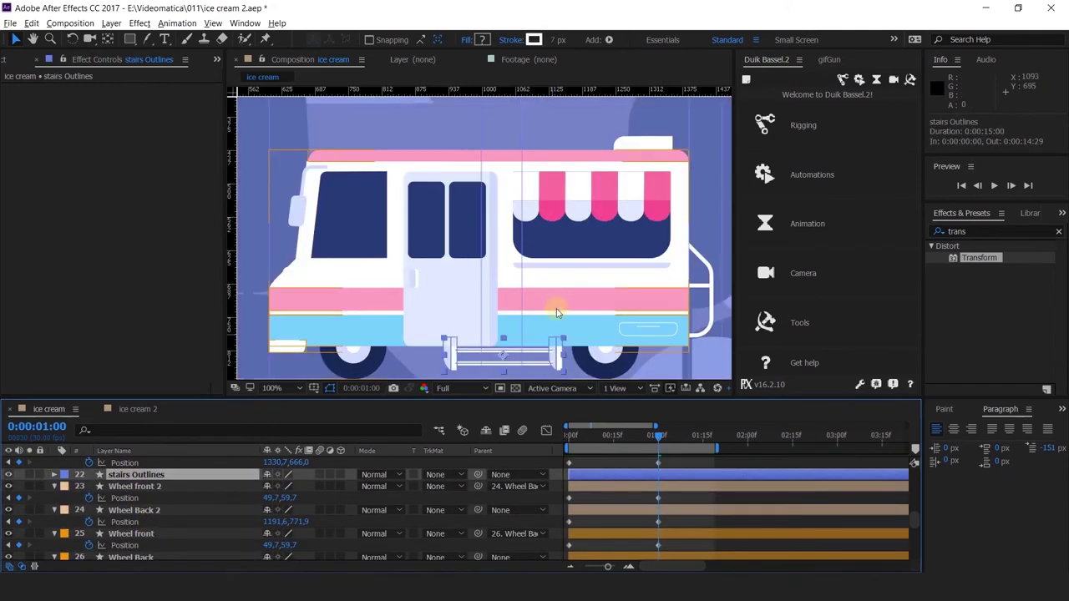
Return to frame zero and collapse the Wheel front 2, SIDE Outlines, side small door Outlines and Side window Outlines layers.
{"action": "left_click", "coordinate": [574, 441]}
{"action": "left_click", "coordinate": [505, 431]}
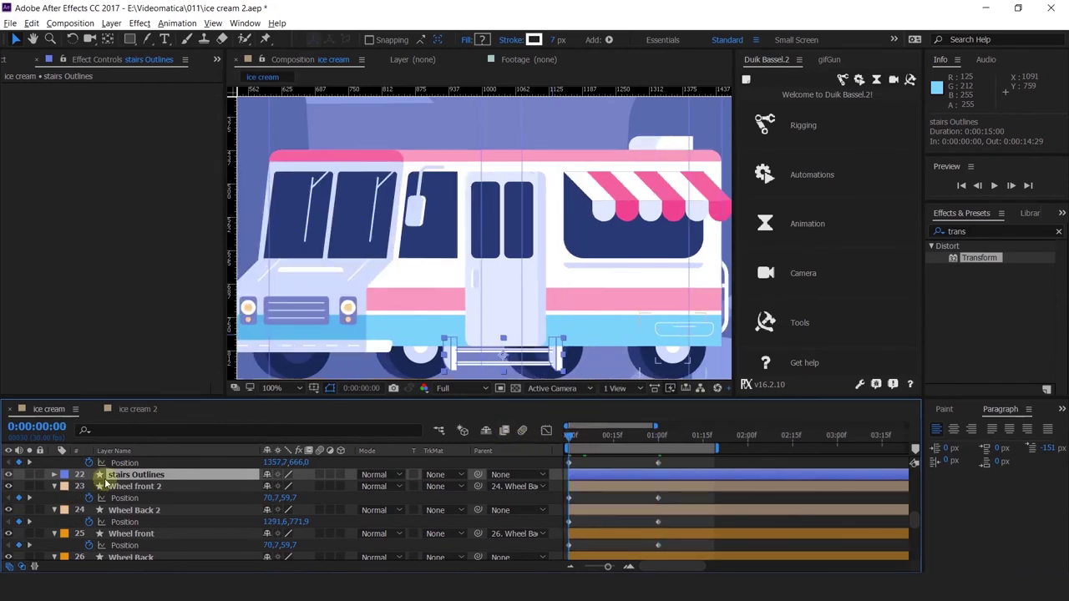
{"action": "left_click", "coordinate": [54, 487]}
{"action": "scroll", "coordinate": [130, 501], "scroll_direction": "up", "scroll_amount": 7}
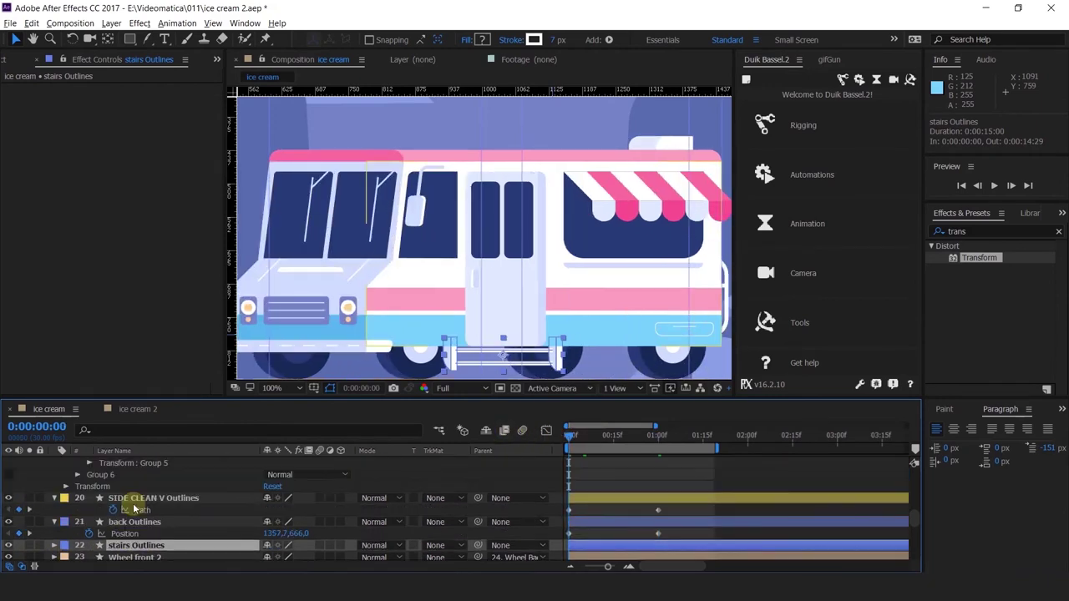
{"action": "scroll", "coordinate": [120, 516], "scroll_direction": "up", "scroll_amount": 4}
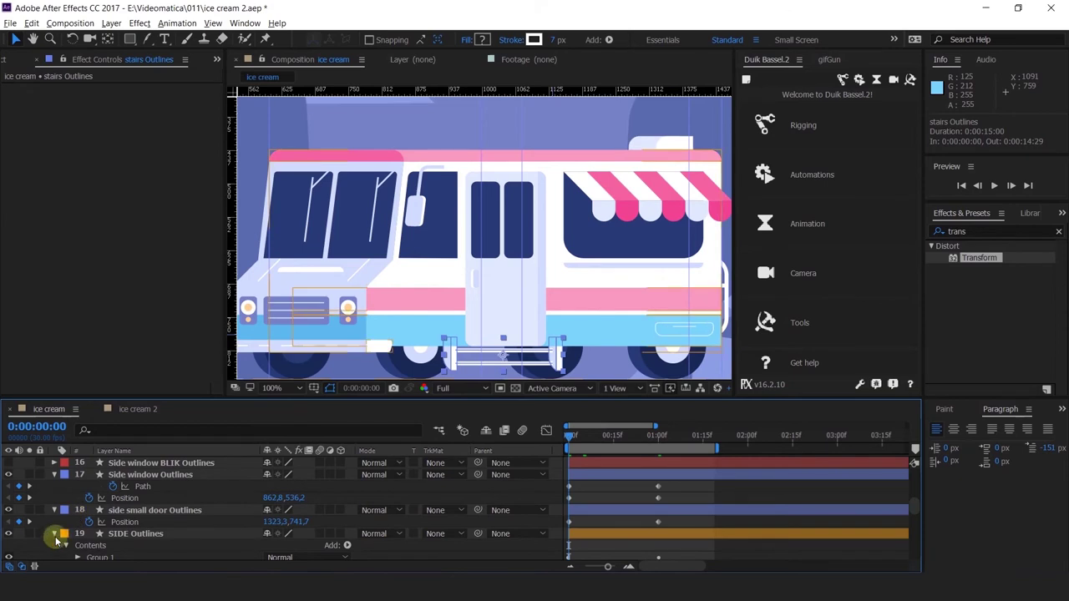
{"action": "left_click", "coordinate": [53, 533]}
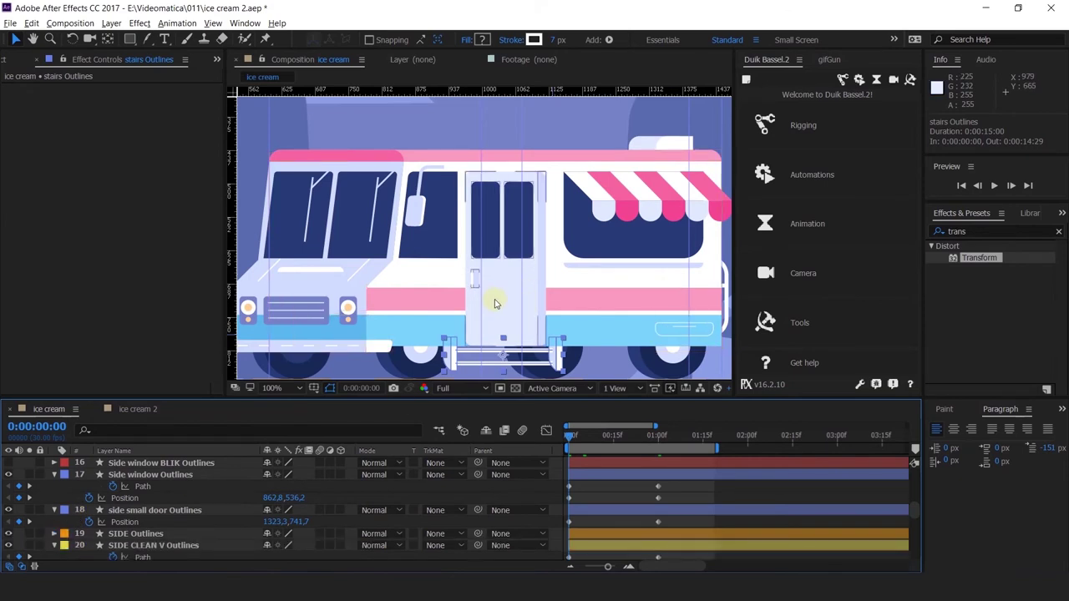
{"action": "left_click", "coordinate": [54, 510]}
{"action": "left_click", "coordinate": [55, 474]}
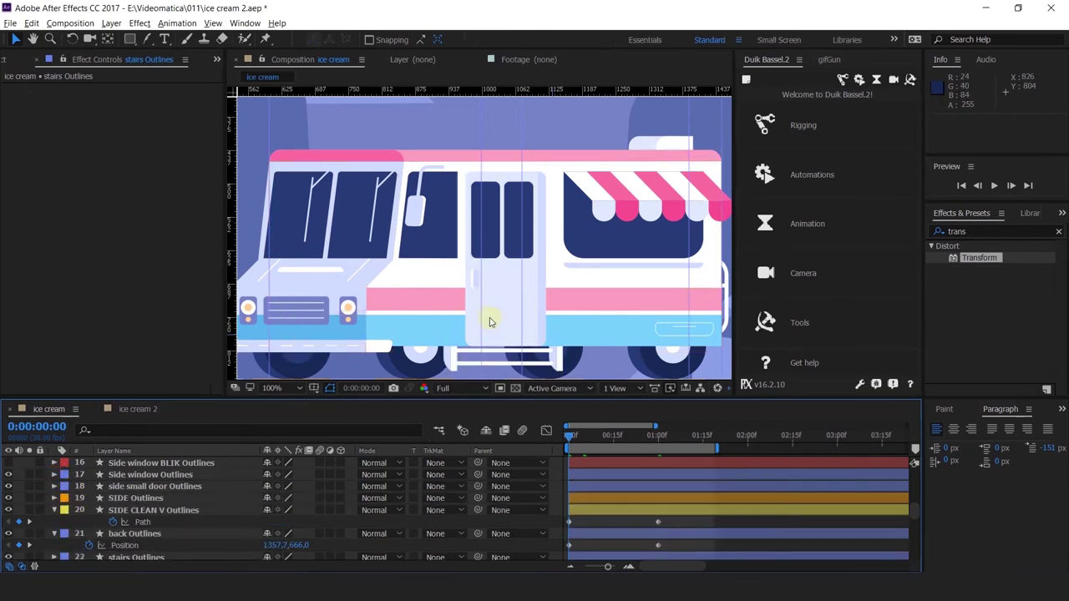
Collapse the expanded properties of Door Outlines and all other layers in the timeline, and clear the selection.
{"action": "left_click", "coordinate": [507, 311]}
{"action": "scroll", "coordinate": [76, 504], "scroll_direction": "up", "scroll_amount": 10}
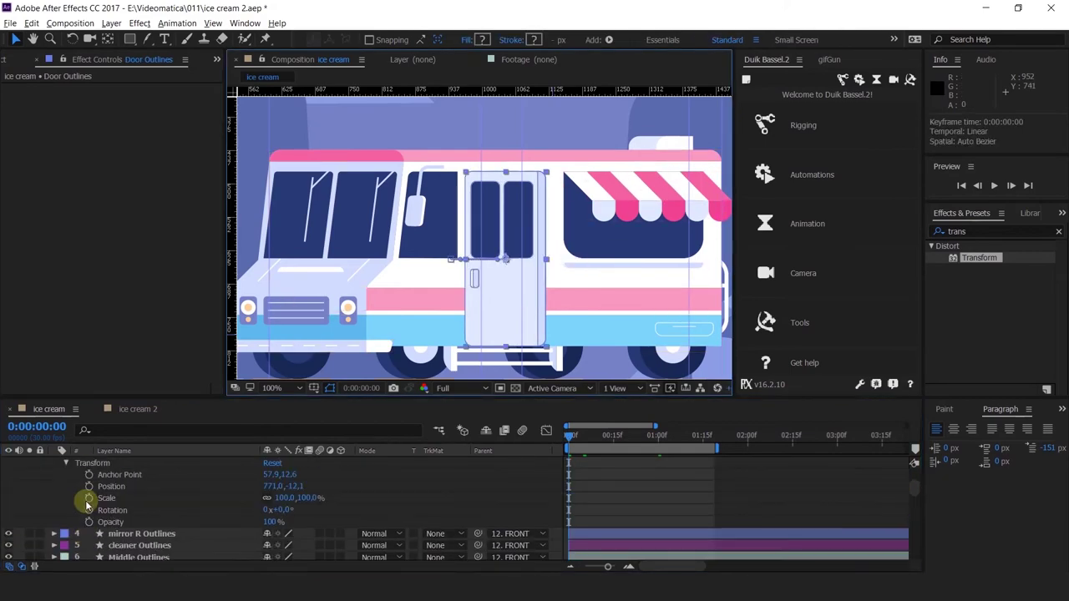
{"action": "scroll", "coordinate": [82, 506], "scroll_direction": "down", "scroll_amount": 3}
{"action": "key", "text": "ctrl+a"}
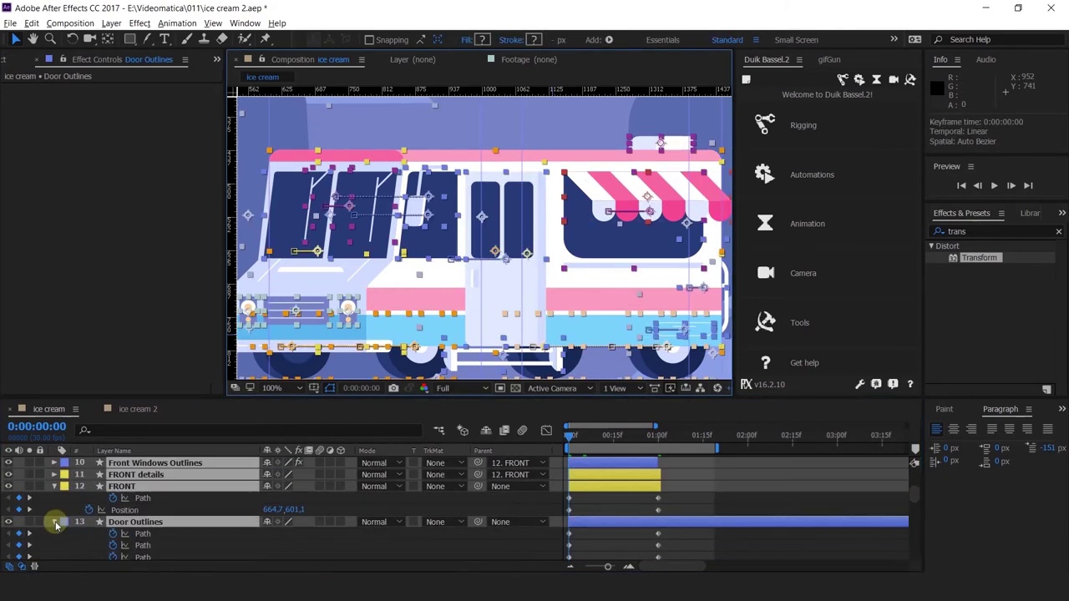
{"action": "left_click", "coordinate": [54, 522]}
{"action": "left_click", "coordinate": [557, 484]}
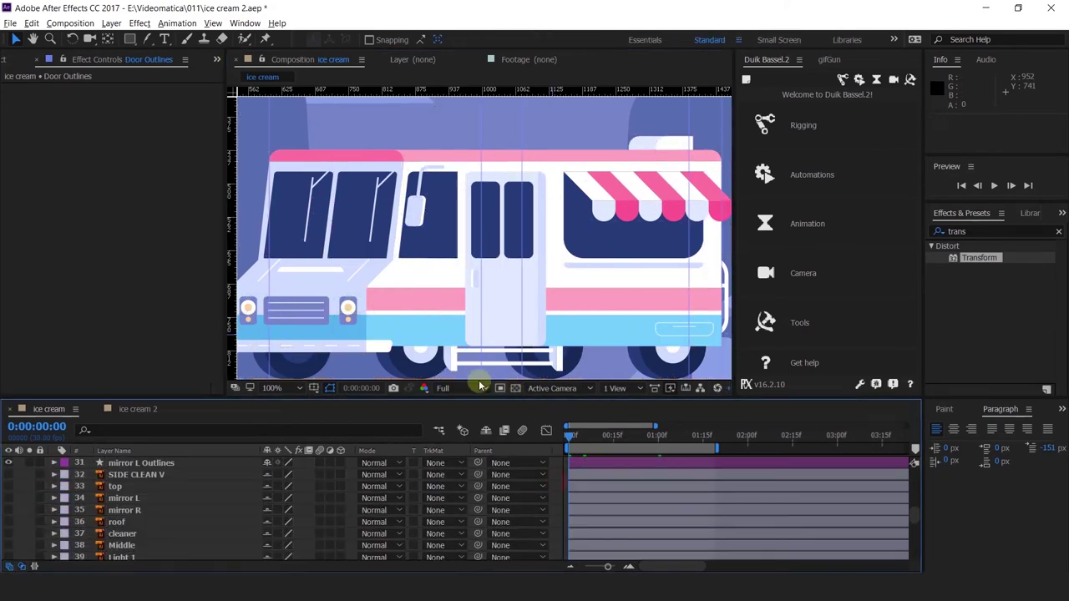
Parent the stairs Outlines layer to Door Outlines and scrub the turn to check that the stairs follow the door.
{"action": "left_click", "coordinate": [456, 362]}
{"action": "scroll", "coordinate": [131, 512], "scroll_direction": "up", "scroll_amount": 5}
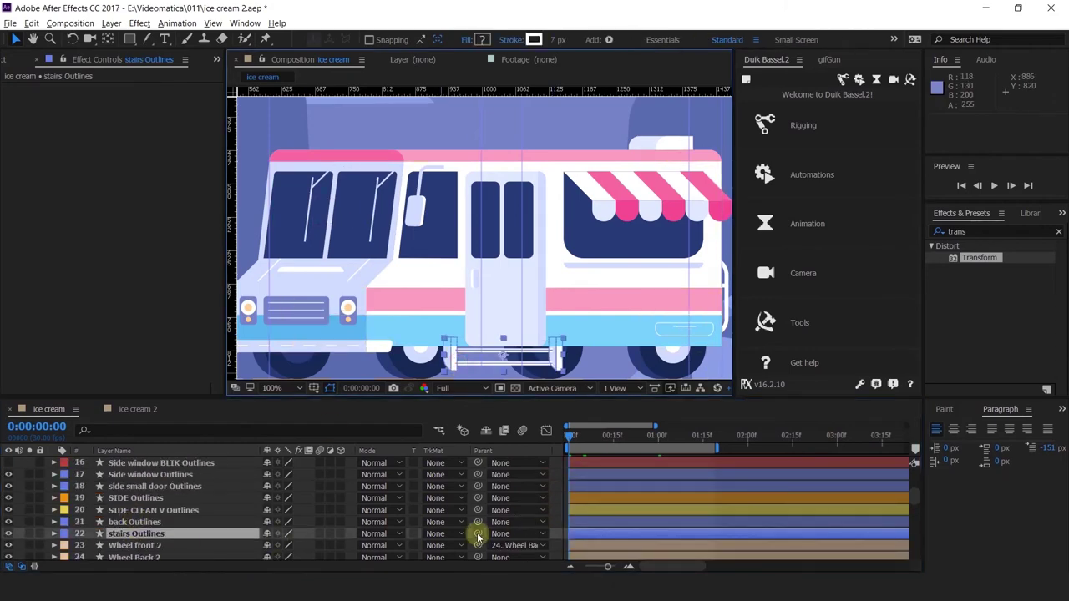
{"action": "mouse_move", "coordinate": [478, 533]}
{"action": "left_mouse_down"}
{"action": "mouse_move", "coordinate": [219, 498]}
{"action": "mouse_move", "coordinate": [219, 460]}
{"action": "mouse_move", "coordinate": [159, 551]}
{"action": "mouse_move", "coordinate": [142, 474]}
{"action": "mouse_move", "coordinate": [250, 468]}
{"action": "left_mouse_up"}
{"action": "left_click_drag", "start_coordinate": [590, 441], "coordinate": [479, 465]}
{"action": "scroll", "coordinate": [94, 538], "scroll_direction": "down", "scroll_amount": 2}
Expand the contents of stairs Outlines and move Group 2 above Group 1 in the stacking order.
{"action": "left_click", "coordinate": [52, 484]}
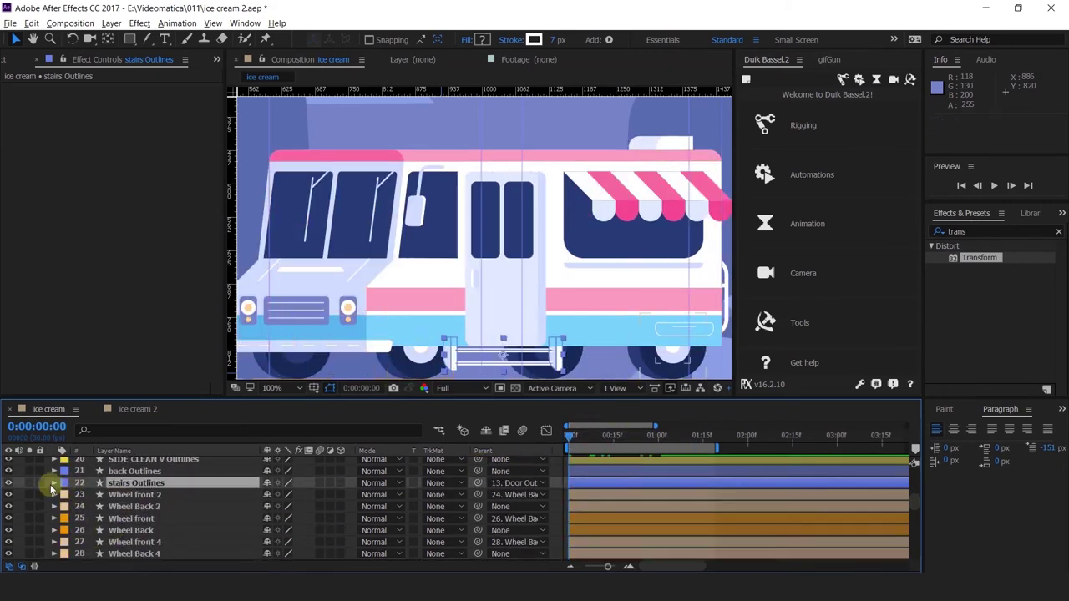
{"action": "left_click", "coordinate": [67, 495]}
{"action": "left_click", "coordinate": [97, 495]}
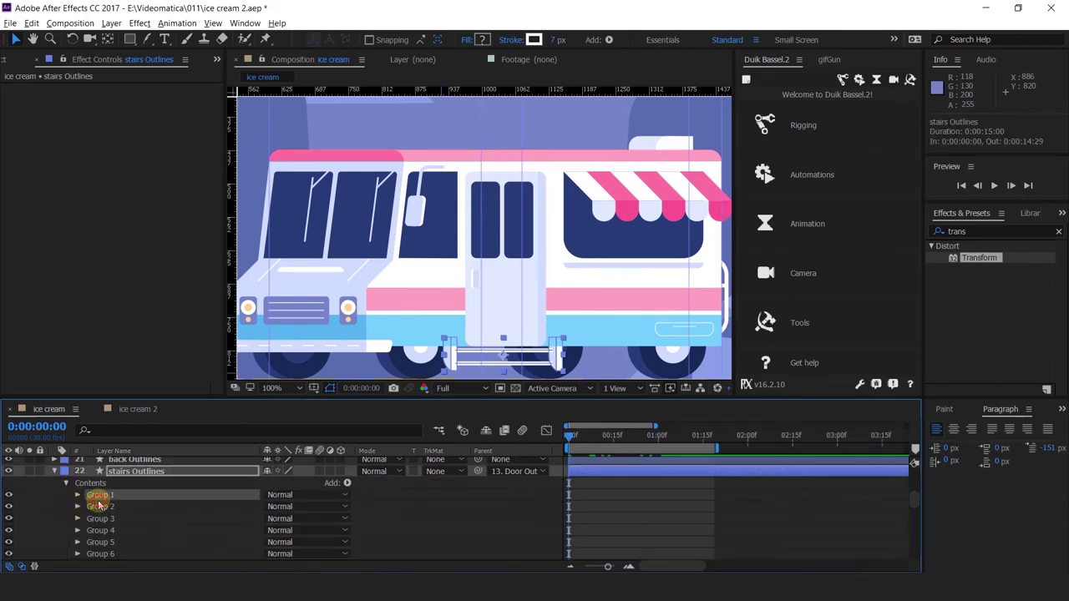
{"action": "scroll", "coordinate": [443, 333], "scroll_direction": "up", "scroll_amount": 2}
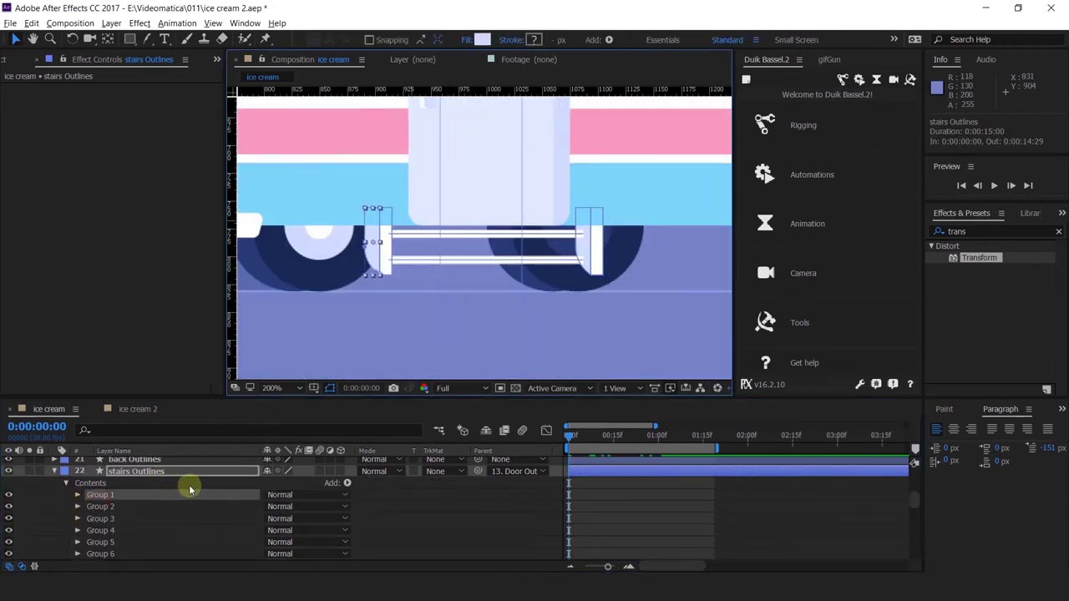
{"action": "left_click", "coordinate": [76, 496]}
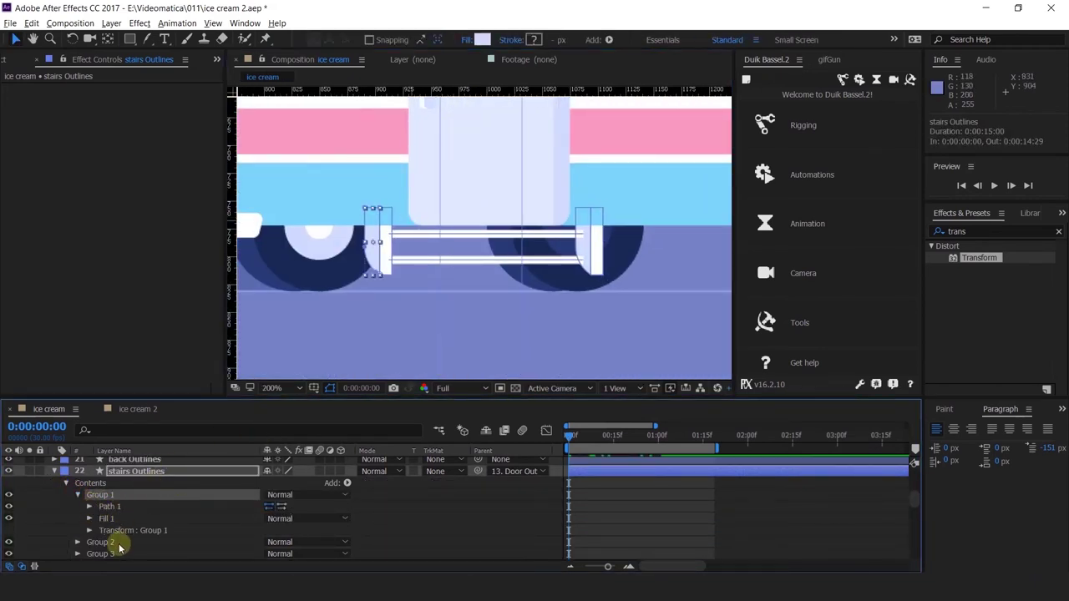
{"action": "left_click", "coordinate": [100, 542]}
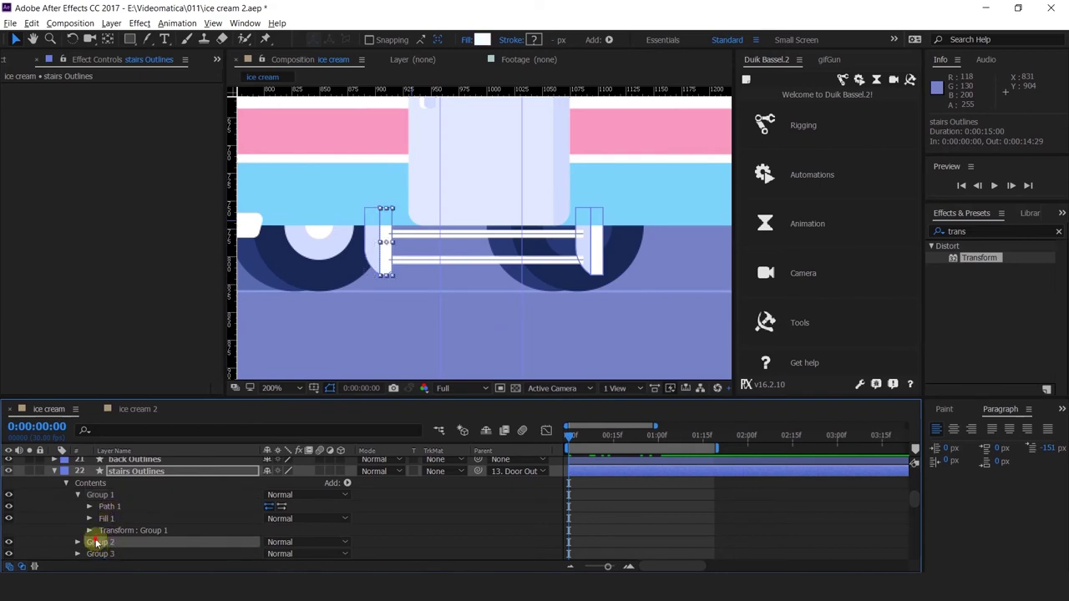
{"action": "left_click_drag", "start_coordinate": [96, 542], "coordinate": [85, 490]}
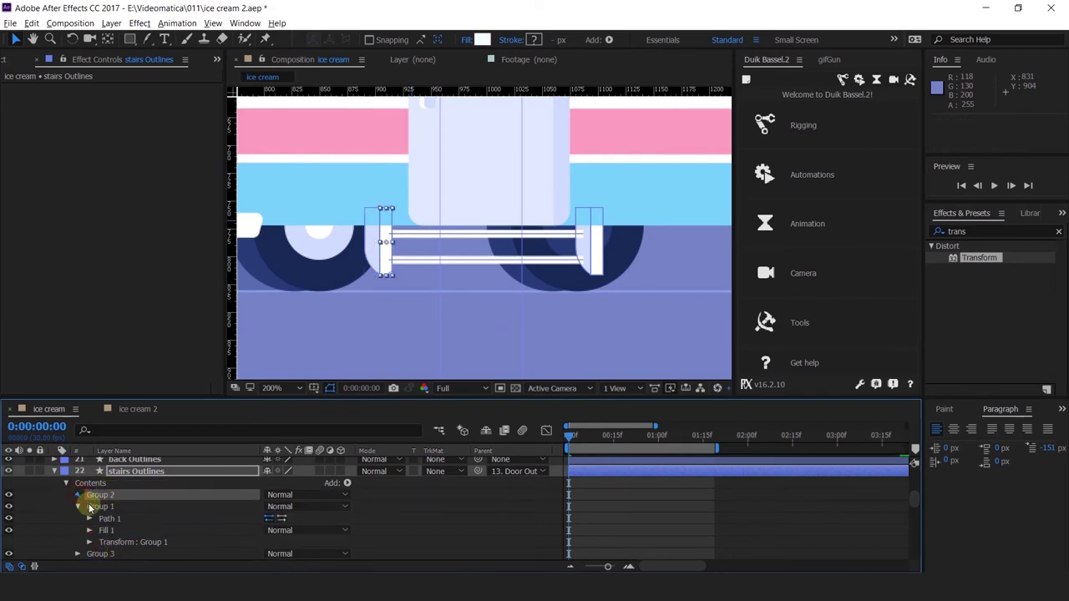
Keyframe Group 2's path at frame zero, and at one second widen the stairs' front post to cover the shaded side face.
{"action": "left_click", "coordinate": [109, 507]}
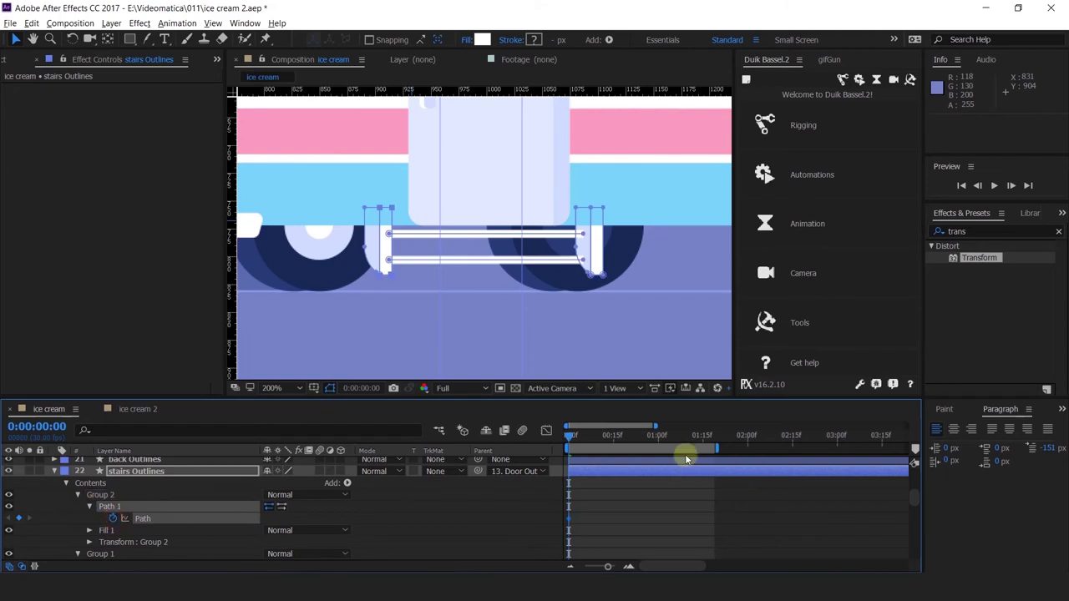
{"action": "left_click", "coordinate": [659, 445]}
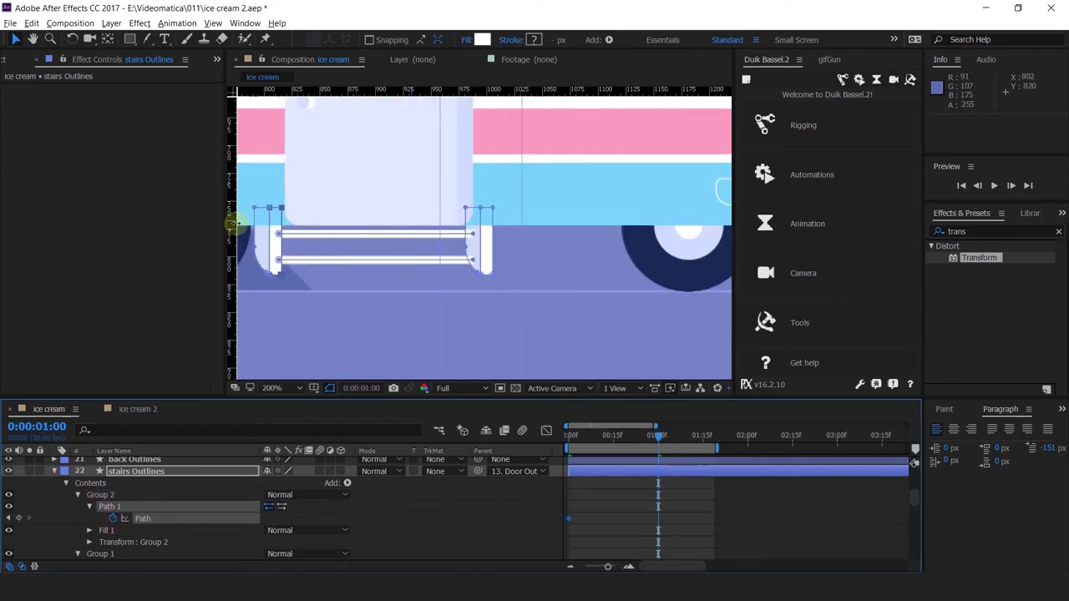
{"action": "left_click", "coordinate": [280, 212]}
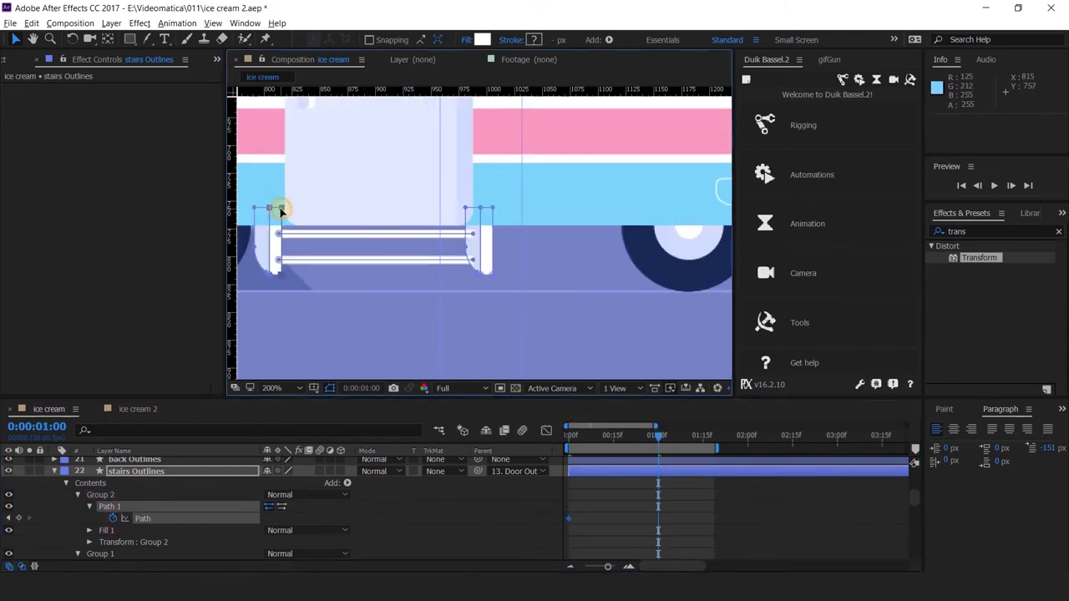
{"action": "left_click", "coordinate": [277, 287]}
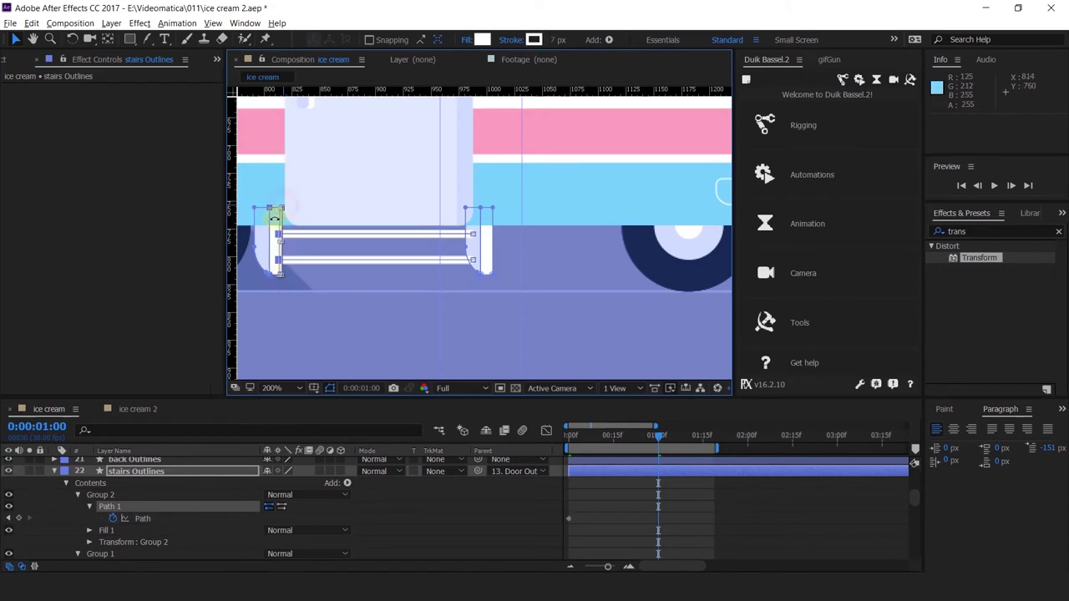
{"action": "left_click", "coordinate": [136, 521]}
{"action": "left_click_drag", "start_coordinate": [317, 251], "coordinate": [353, 240]}
{"action": "scroll", "coordinate": [375, 228], "scroll_direction": "up", "scroll_amount": 2}
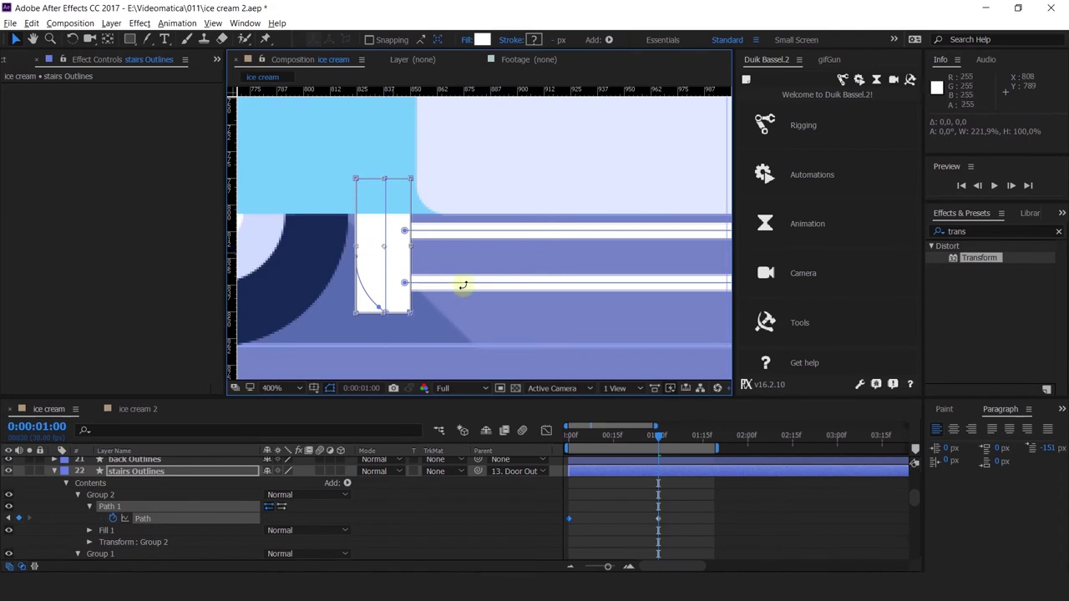
Preview the turn from frame zero with the widening front post of the stairs.
{"action": "scroll", "coordinate": [504, 310], "scroll_direction": "down", "scroll_amount": 2}
{"action": "left_click_drag", "start_coordinate": [616, 437], "coordinate": [526, 442]}
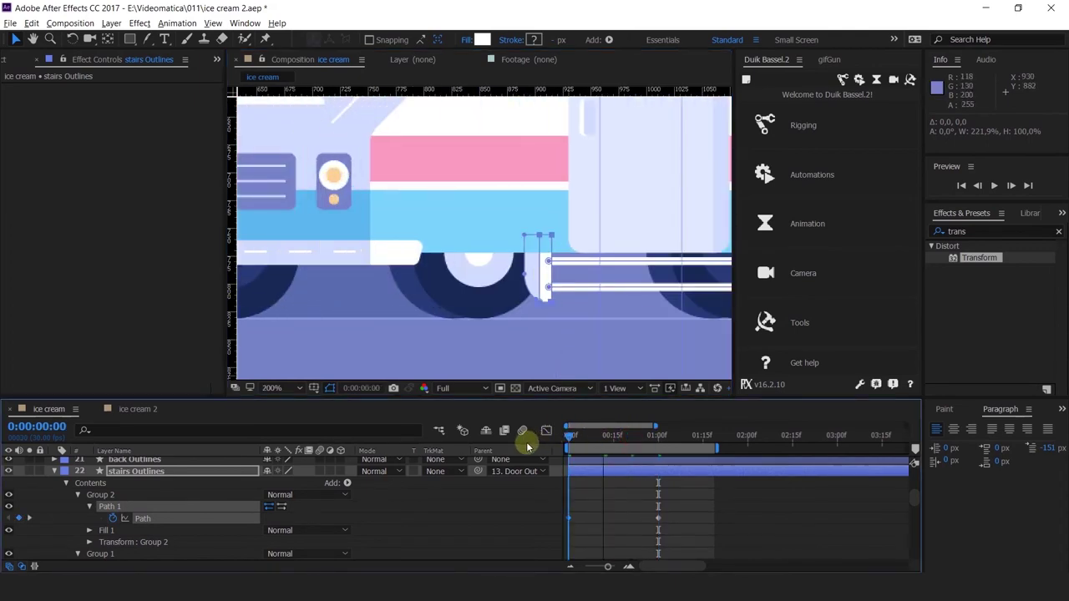
{"action": "left_click", "coordinate": [526, 506]}
{"action": "key", "text": "space"}
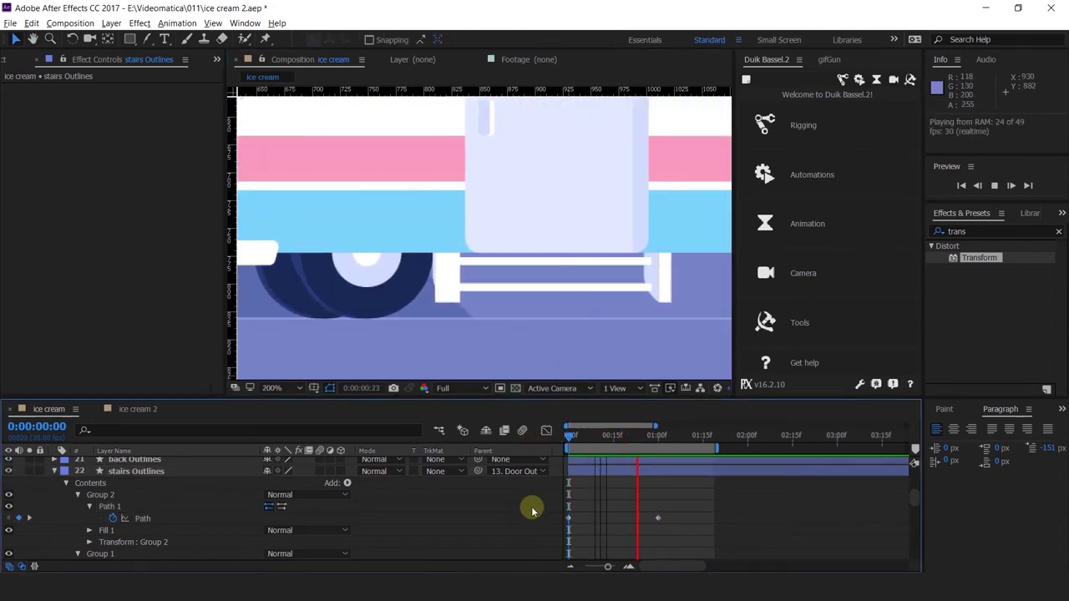
Add path keyframes to Group 1 of the stairs at one second and at frame zero, and return to one second.
{"action": "left_click_drag", "start_coordinate": [578, 438], "coordinate": [658, 443]}
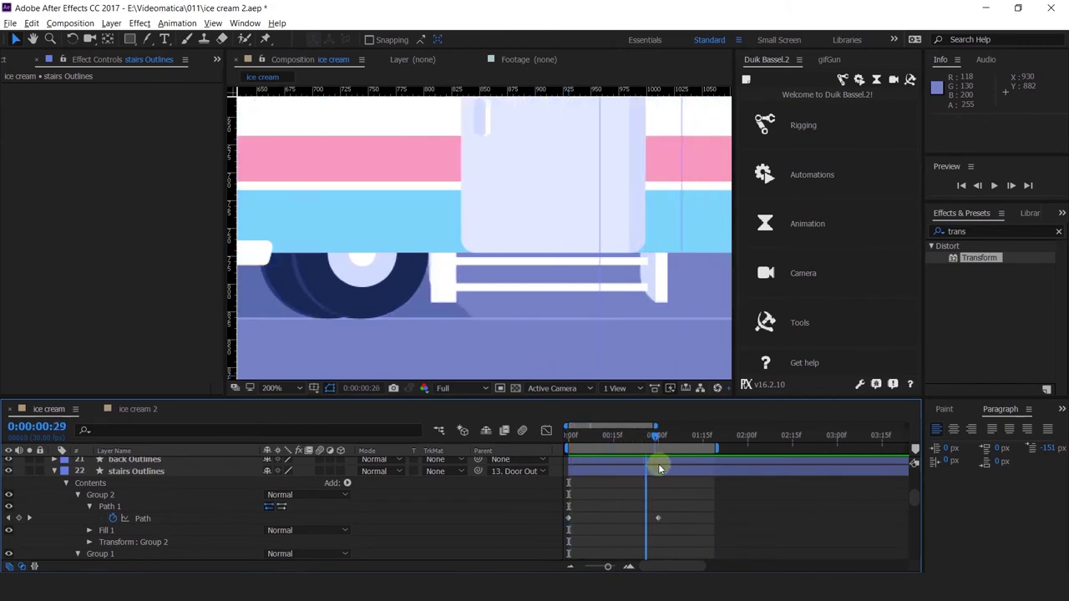
{"action": "left_click", "coordinate": [108, 506]}
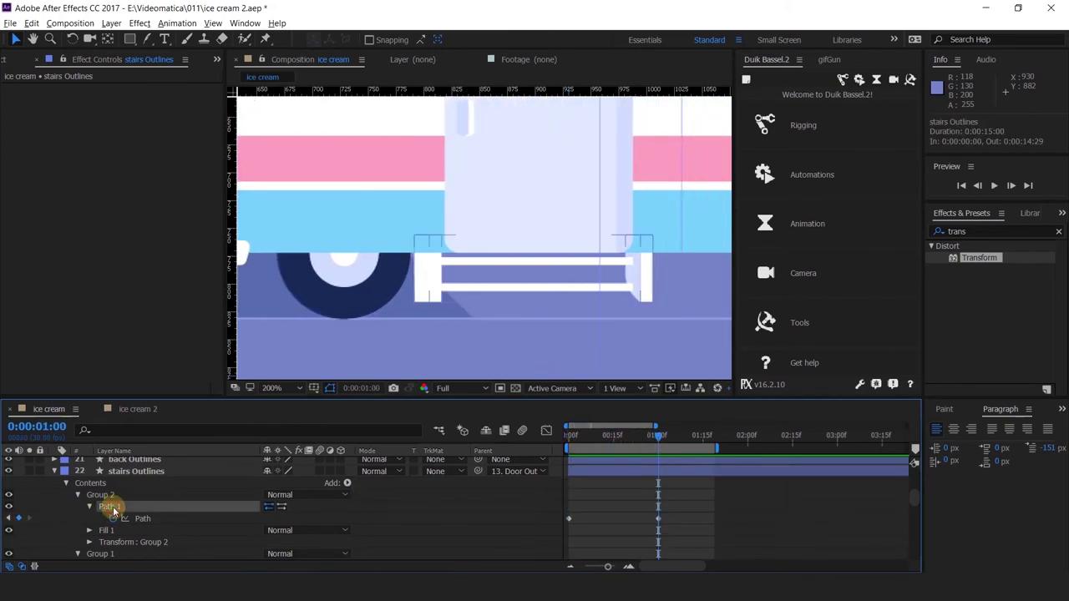
{"action": "scroll", "coordinate": [113, 509], "scroll_direction": "down", "scroll_amount": 1}
{"action": "left_click", "coordinate": [109, 520]}
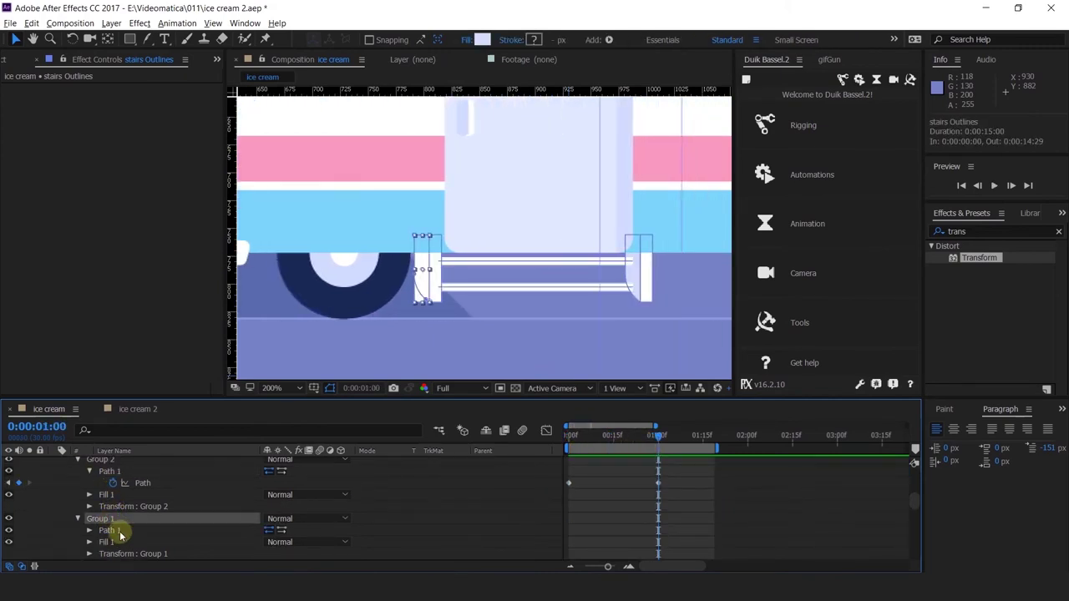
{"action": "left_click", "coordinate": [117, 531]}
{"action": "left_click", "coordinate": [99, 519]}
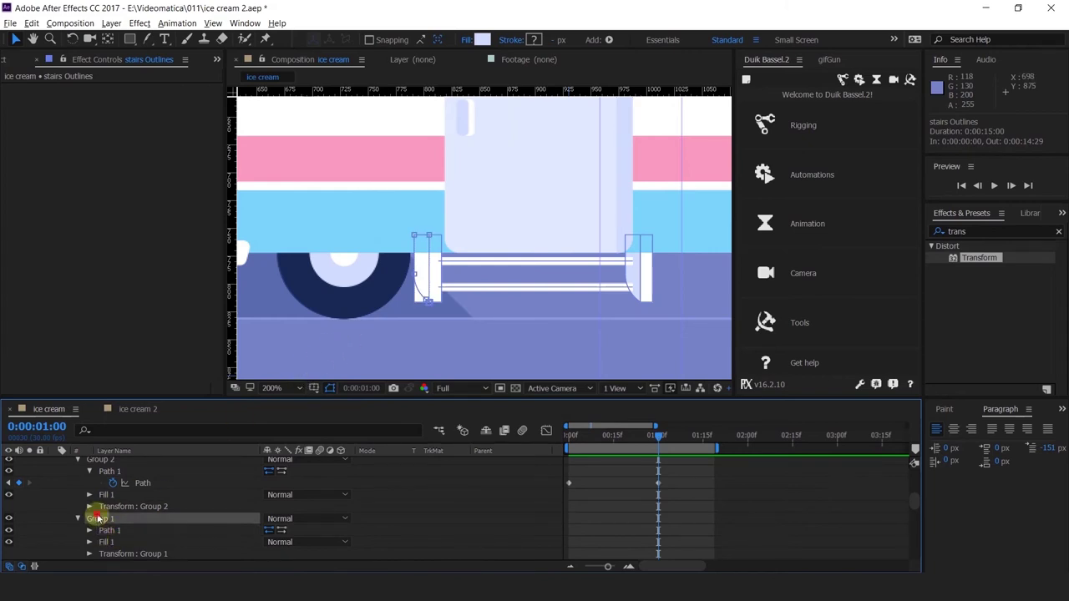
{"action": "left_click", "coordinate": [88, 531]}
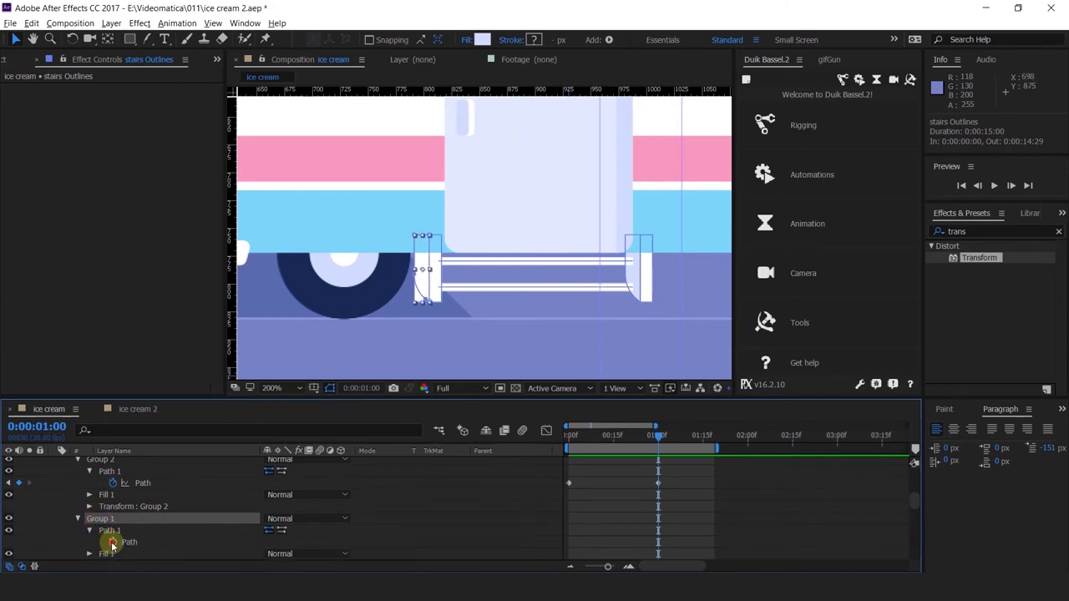
{"action": "left_click", "coordinate": [112, 542]}
{"action": "left_click_drag", "start_coordinate": [618, 437], "coordinate": [470, 463]}
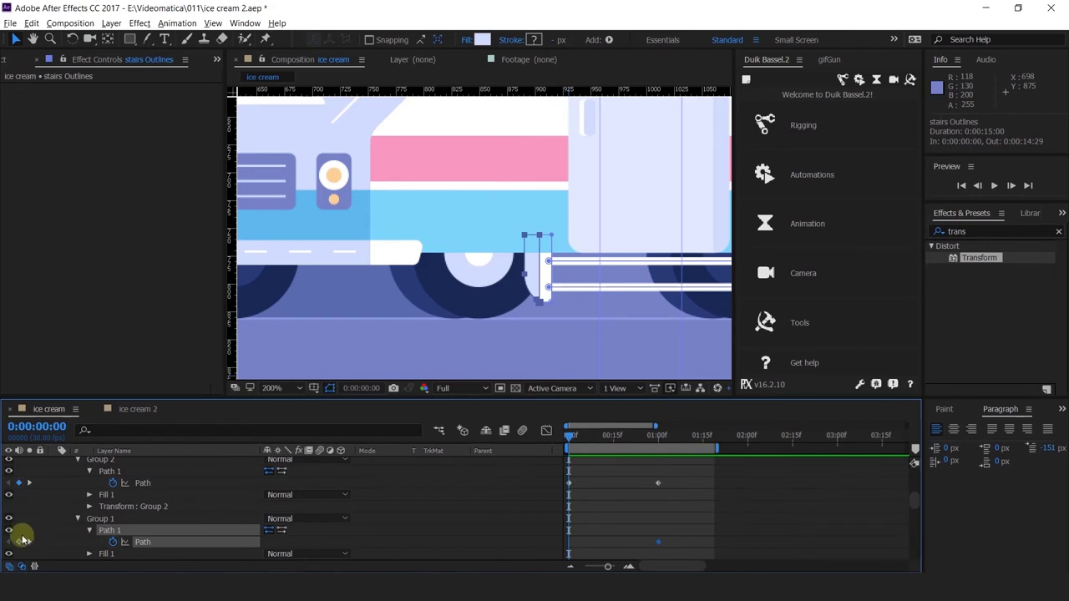
{"action": "left_click", "coordinate": [29, 543]}
At one second, squeeze Group 1's path to about 2% width against the front post's outer edge.
{"action": "scroll", "coordinate": [418, 265], "scroll_direction": "up", "scroll_amount": 2}
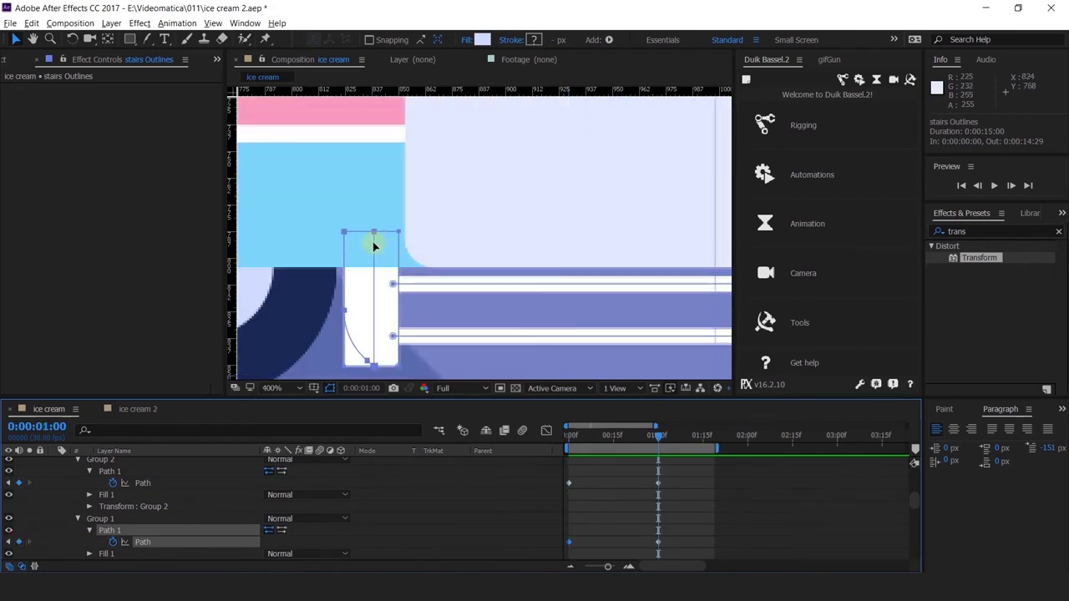
{"action": "left_click", "coordinate": [373, 232]}
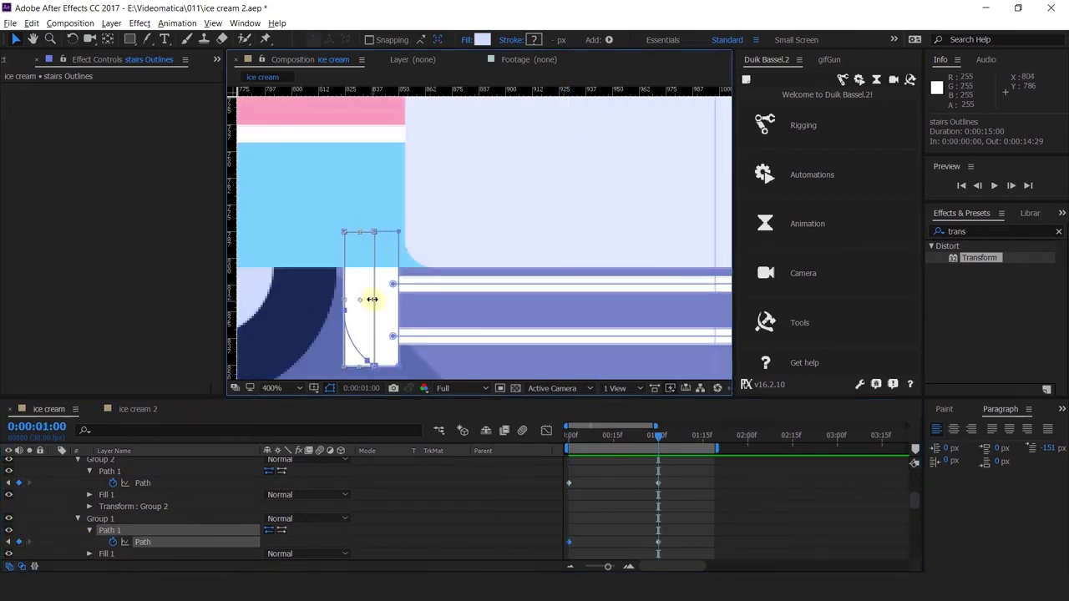
{"action": "left_click_drag", "start_coordinate": [373, 299], "coordinate": [344, 305]}
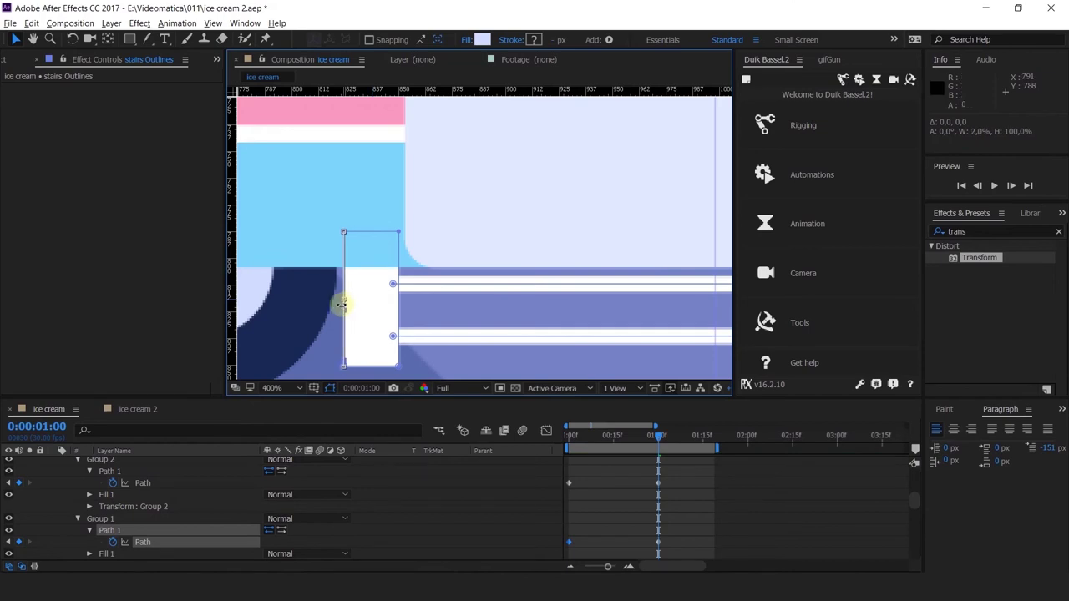
Preview the turn from frame zero with the stairs' side face collapsing into the front post.
{"action": "scroll", "coordinate": [342, 304], "scroll_direction": "down", "scroll_amount": 2}
{"action": "left_click", "coordinate": [618, 435]}
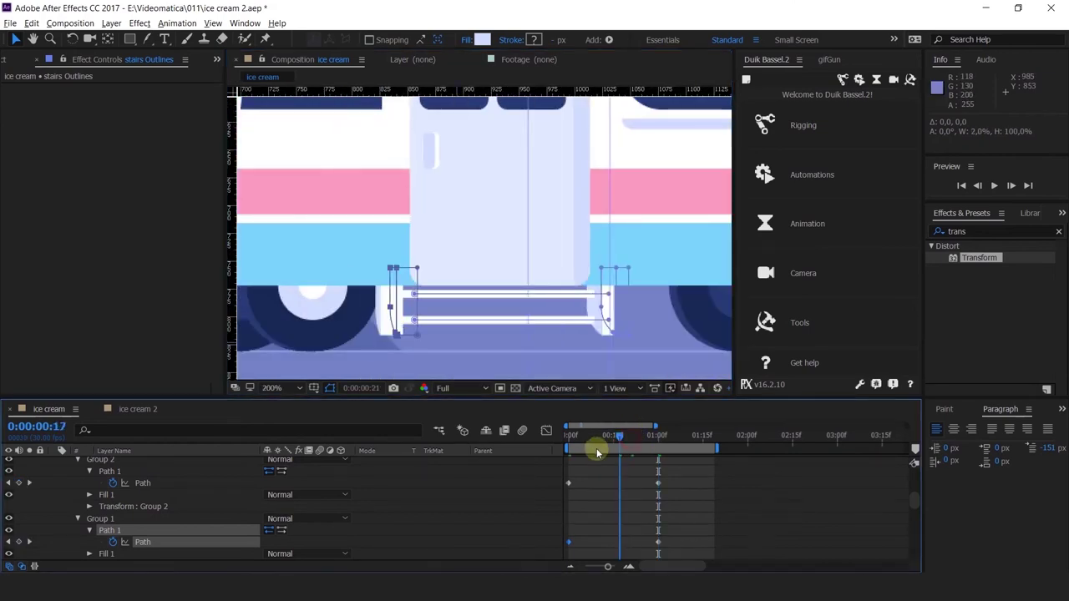
{"action": "key", "text": "space"}
{"action": "left_click", "coordinate": [489, 525]}
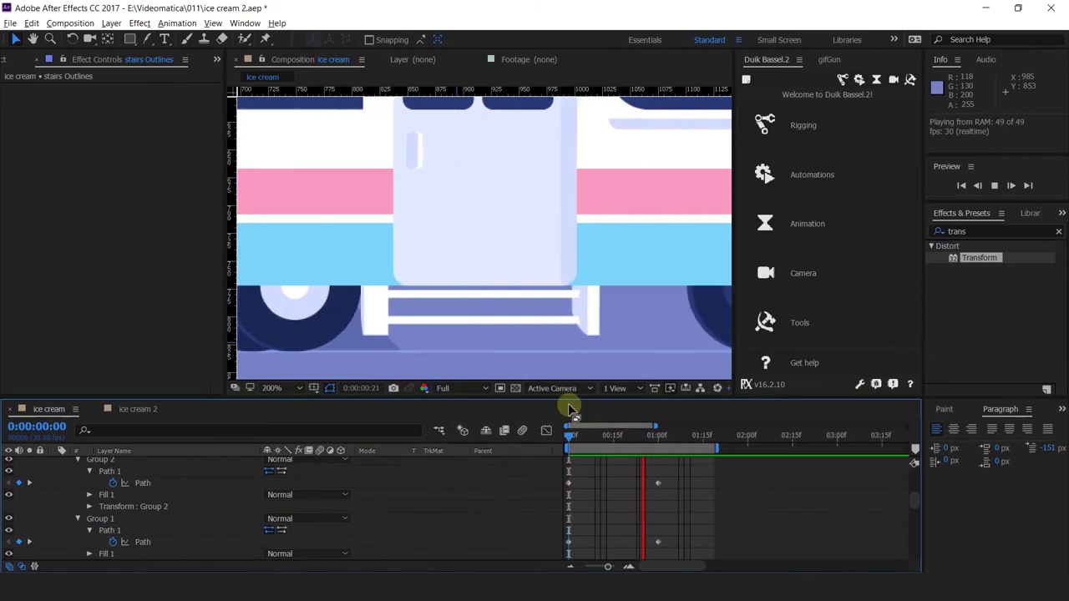
At one second, narrow the front post's Group 2 path and extend the front ends of both step lines into it.
{"action": "left_click_drag", "start_coordinate": [570, 434], "coordinate": [658, 445]}
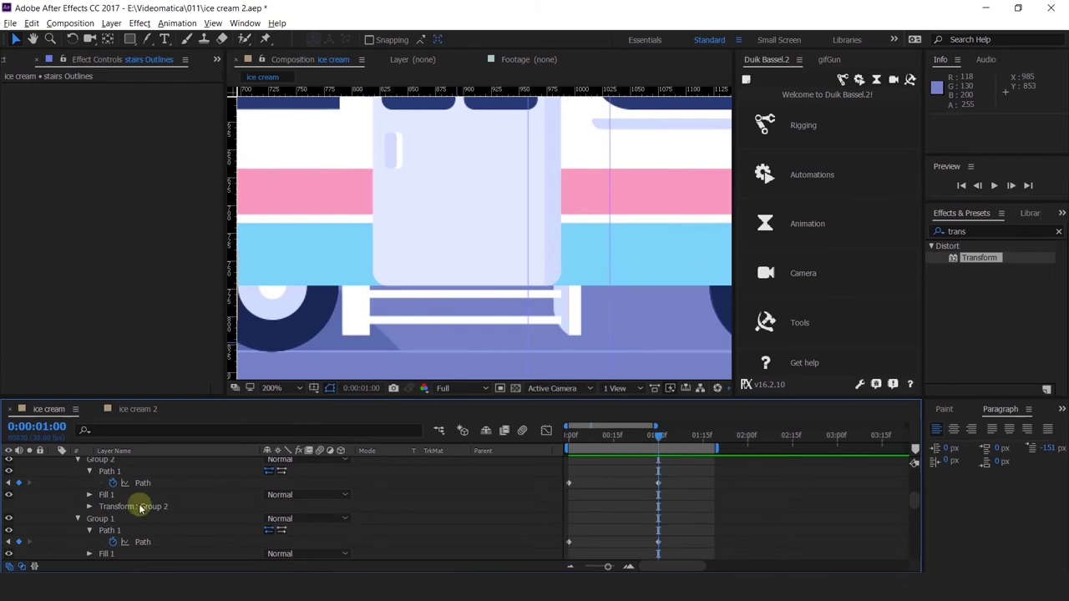
{"action": "left_click", "coordinate": [142, 484]}
{"action": "left_click", "coordinate": [371, 268]}
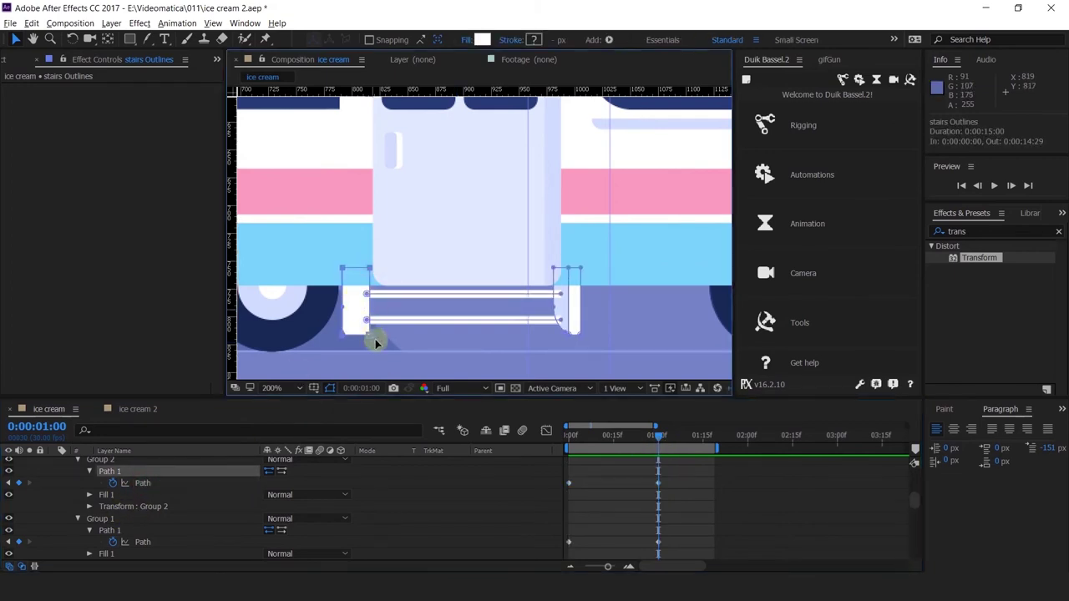
{"action": "key", "text": "ctrl+z"}
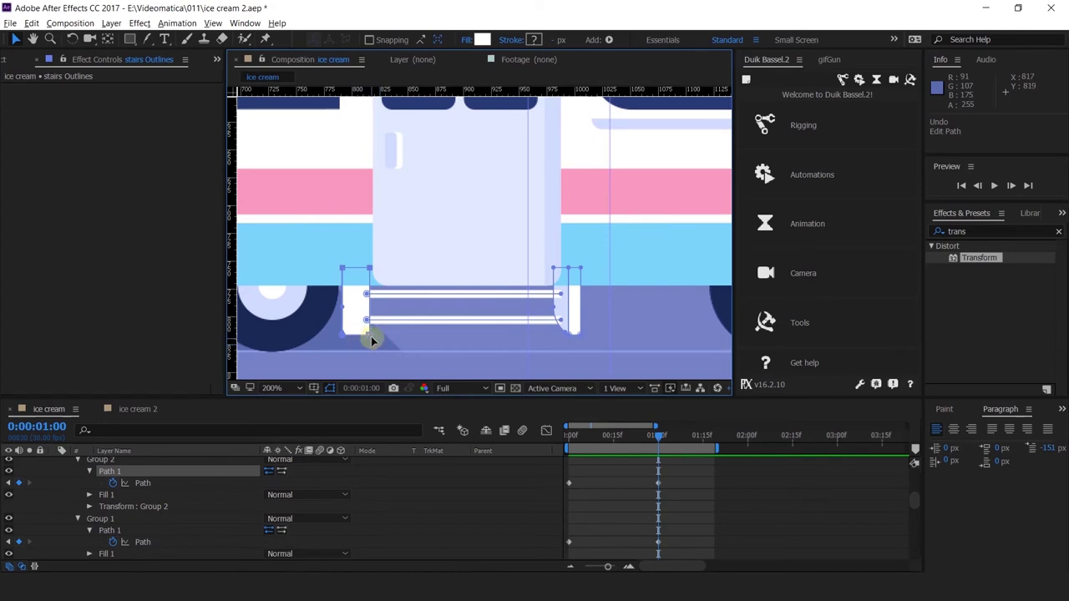
{"action": "left_click_drag", "start_coordinate": [369, 339], "coordinate": [363, 336]}
{"action": "left_click_drag", "start_coordinate": [365, 293], "coordinate": [360, 326]}
{"action": "left_click", "coordinate": [368, 324]}
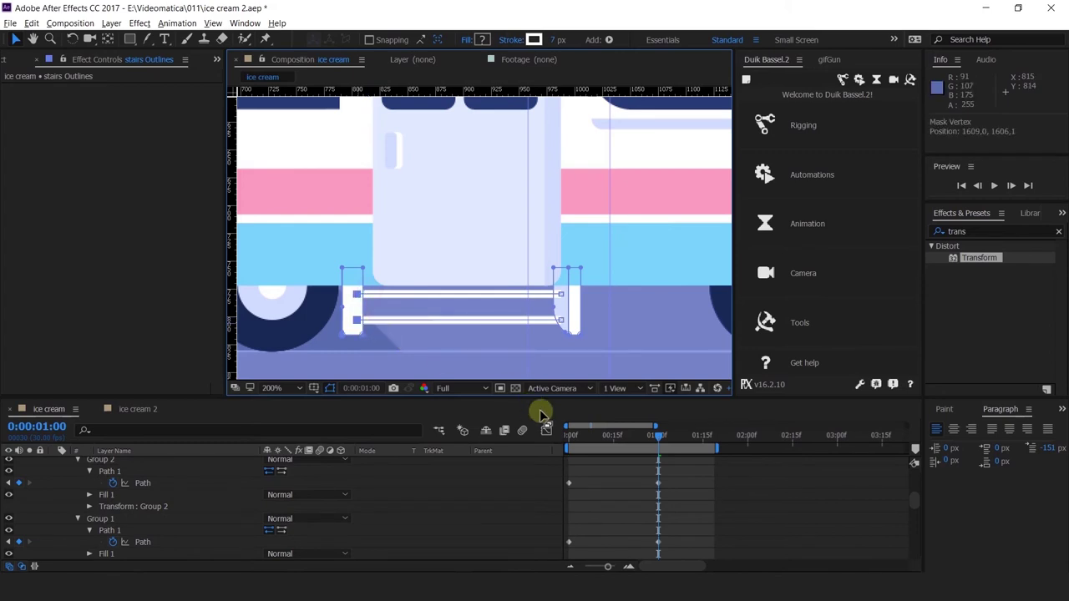
Preview the turn from frame zero with the narrowed front post and lengthened step lines.
{"action": "left_click_drag", "start_coordinate": [586, 433], "coordinate": [548, 436]}
{"action": "left_click", "coordinate": [514, 495]}
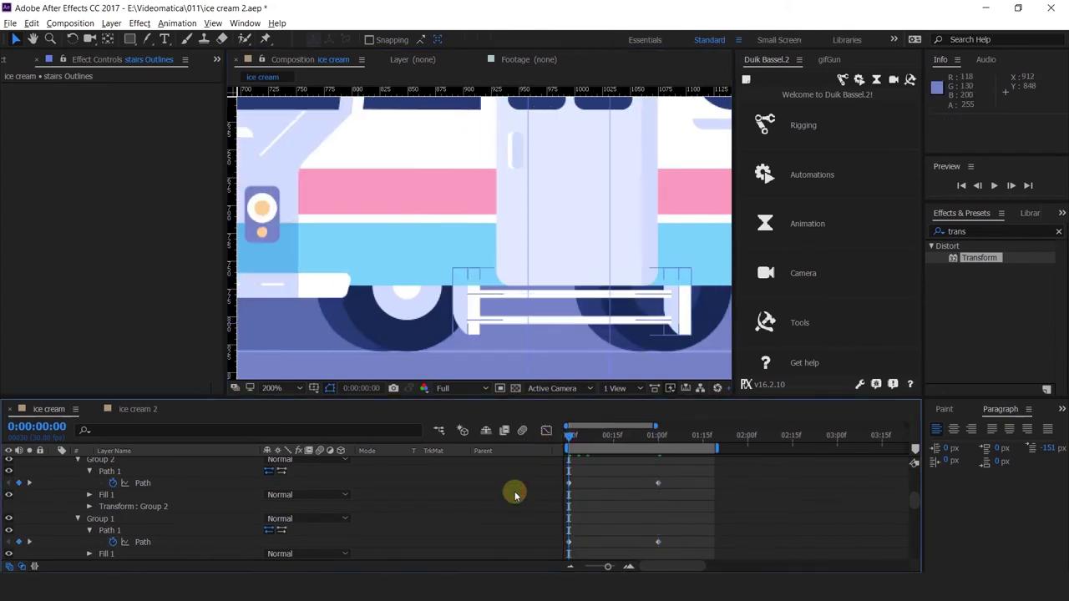
{"action": "key", "text": "space"}
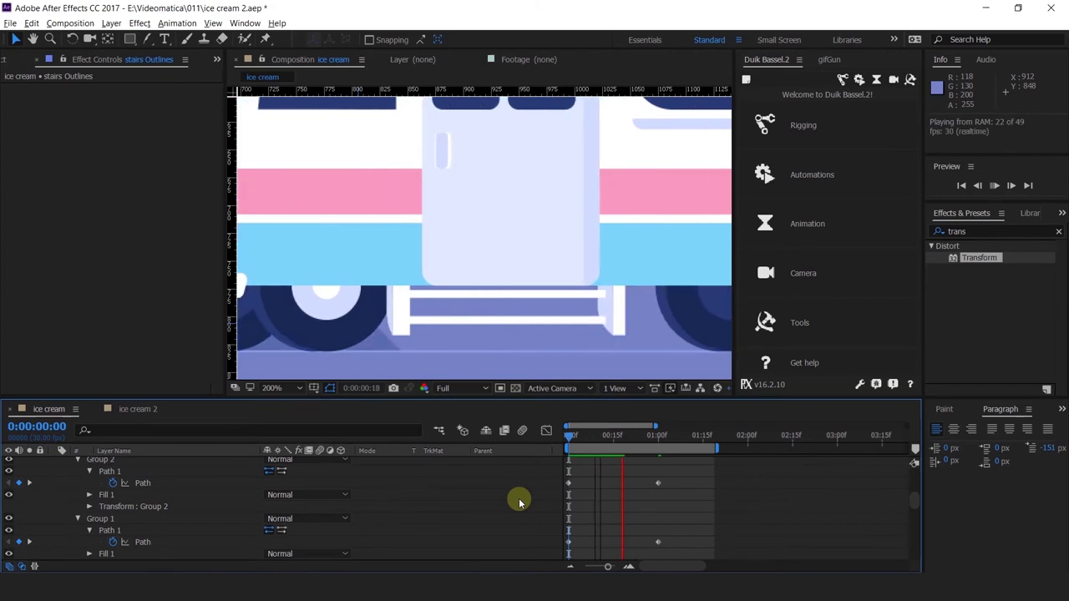
{"action": "key", "text": "space"}
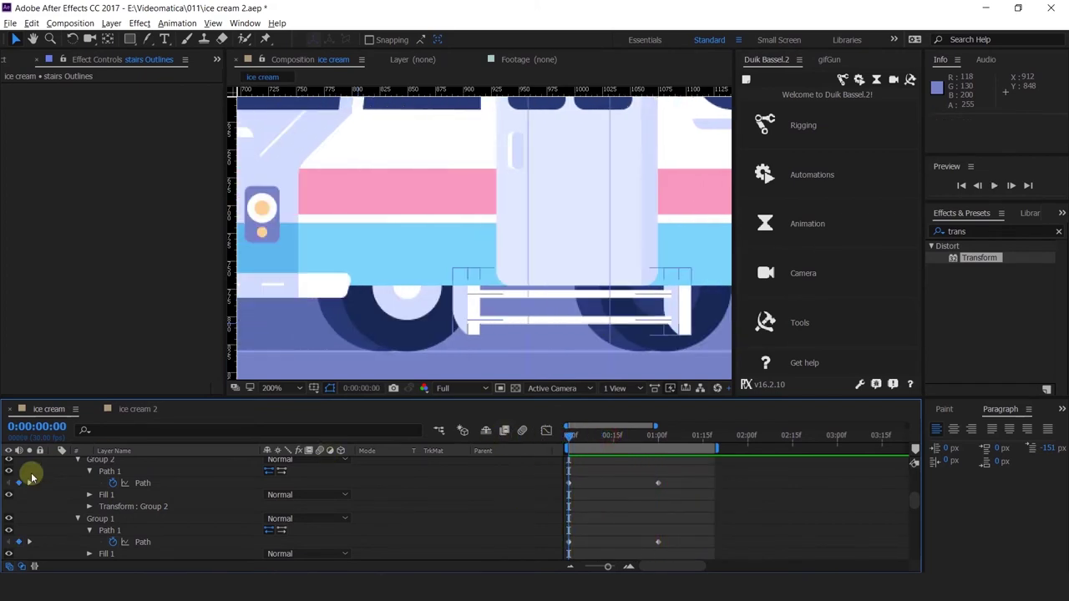
Collapse Group 2 in the contents of the stairs Outlines layer.
{"action": "scroll", "coordinate": [67, 501], "scroll_direction": "up", "scroll_amount": 1}
{"action": "left_click", "coordinate": [79, 495]}
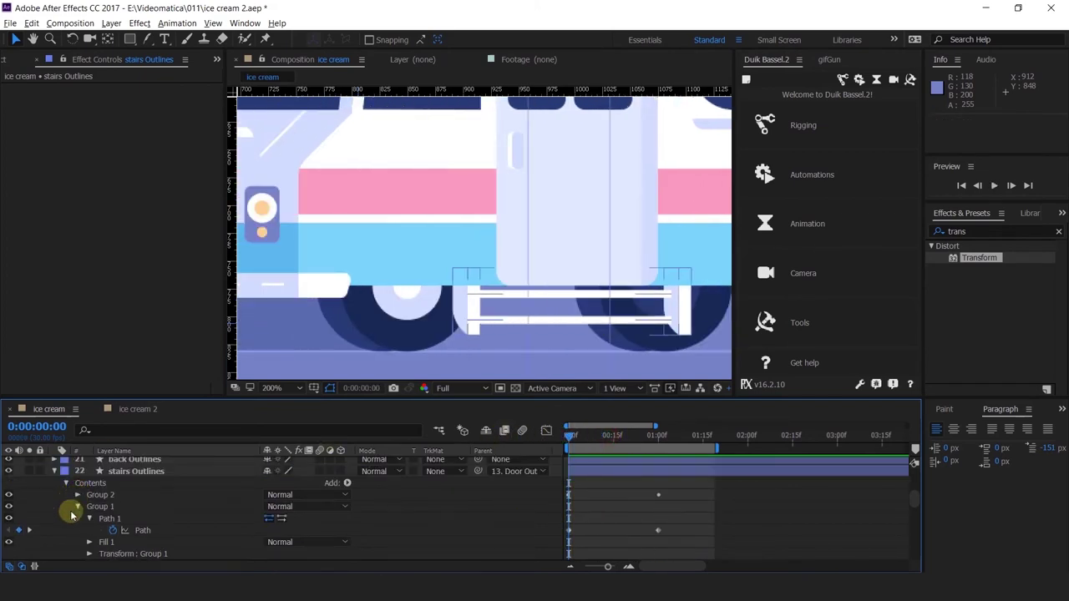
Delete Group 5 and Group 6, the right-hand bracket of the stairs, from the stairs Outlines layer.
{"action": "left_click", "coordinate": [77, 507]}
{"action": "left_click", "coordinate": [97, 507]}
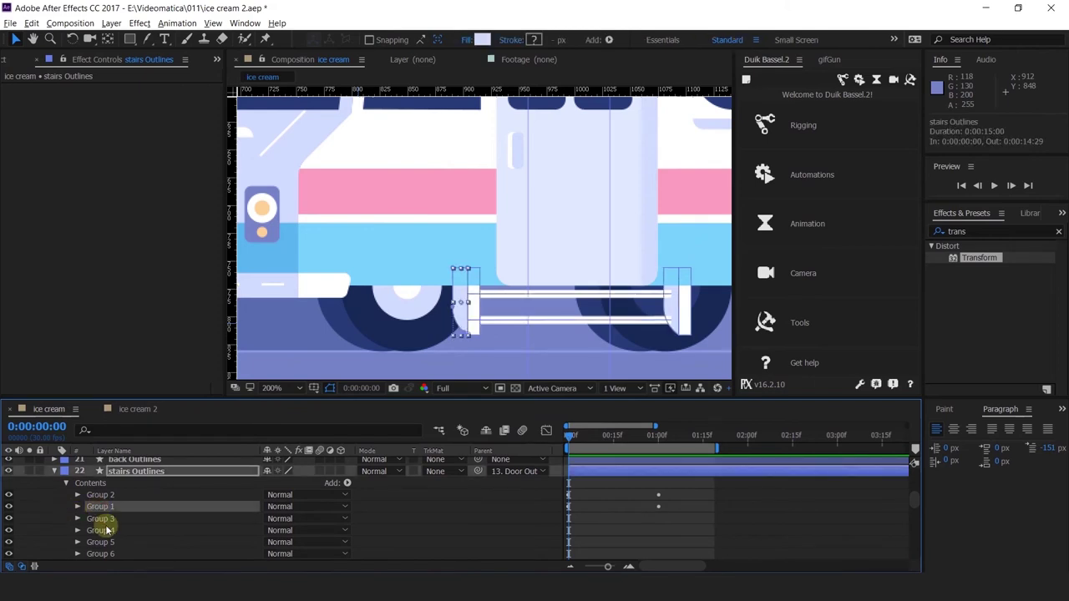
{"action": "left_click", "coordinate": [106, 519]}
{"action": "left_click", "coordinate": [98, 507]}
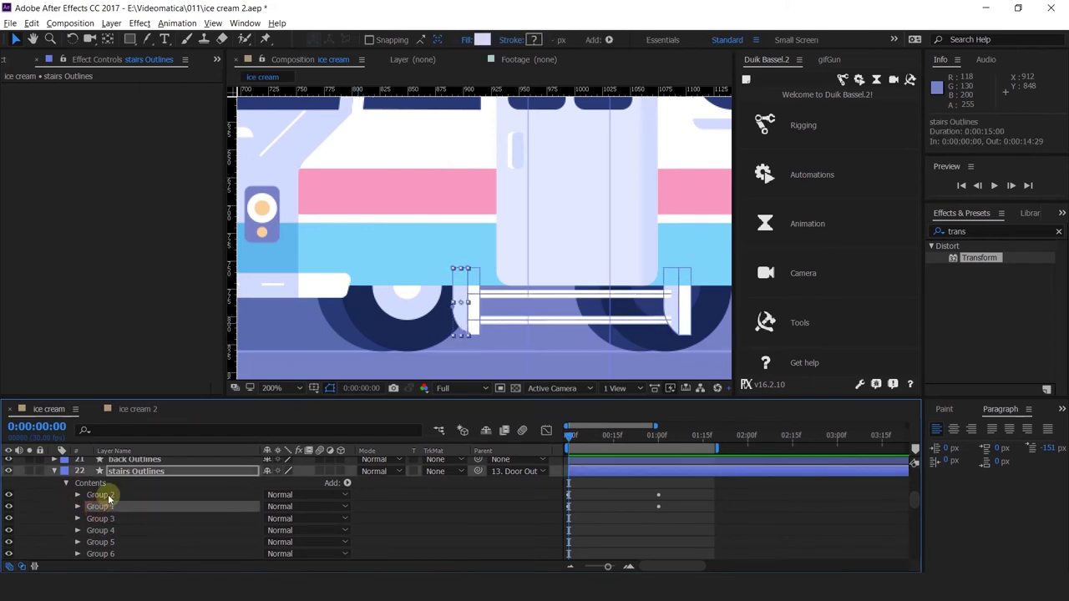
{"action": "left_click", "coordinate": [100, 495], "text": "shift"}
{"action": "left_click", "coordinate": [686, 307]}
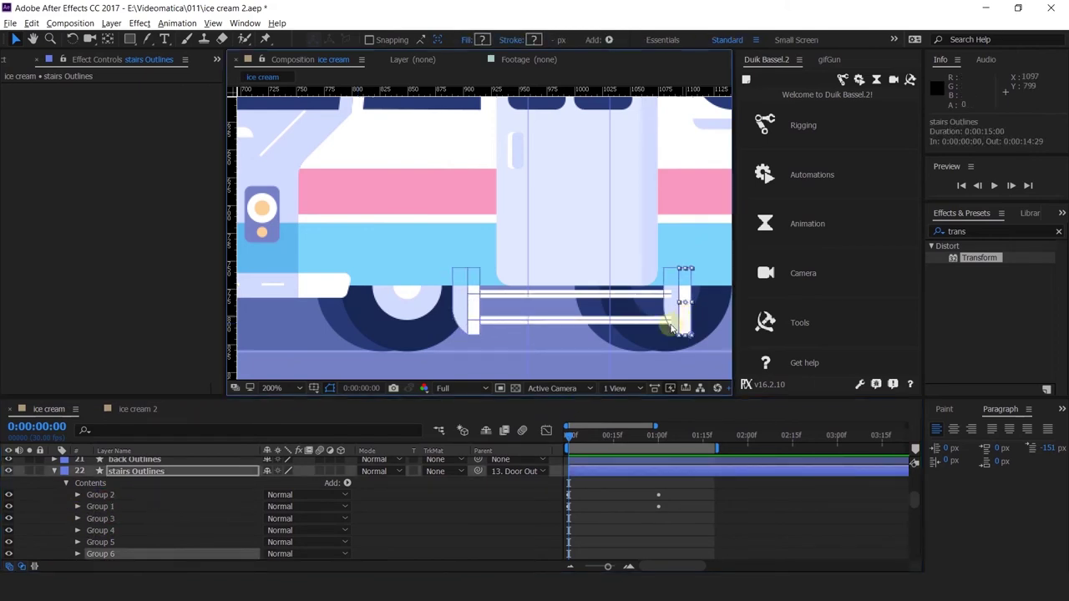
{"action": "scroll", "coordinate": [194, 511], "scroll_direction": "down", "scroll_amount": 1}
{"action": "left_click", "coordinate": [101, 507], "text": "shift"}
{"action": "key", "text": "Delete"}
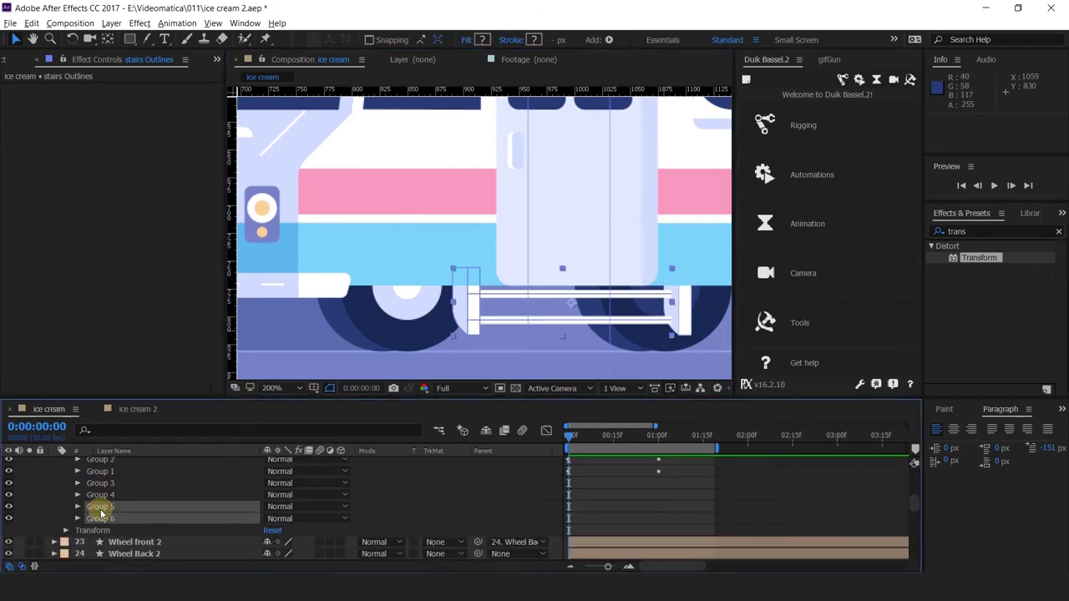
Place duplicates of Group 1 and Group 2 below Group 4 at the right end of the stairs, and go to 0:00:01:00.
{"action": "left_click", "coordinate": [105, 542]}
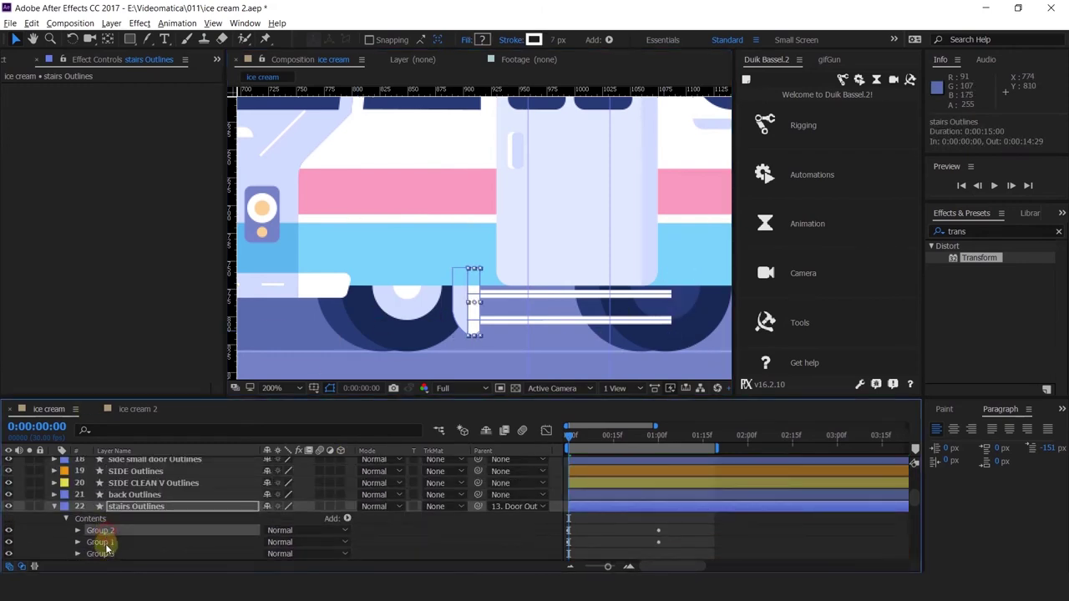
{"action": "left_click_drag", "start_coordinate": [106, 550], "coordinate": [100, 523]}
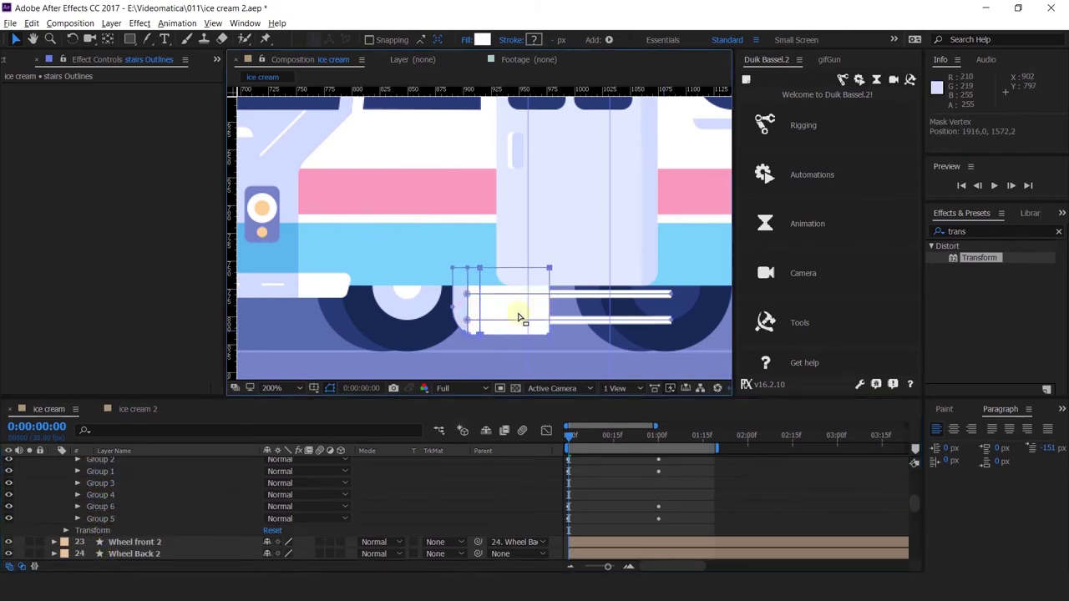
{"action": "left_click", "coordinate": [111, 513]}
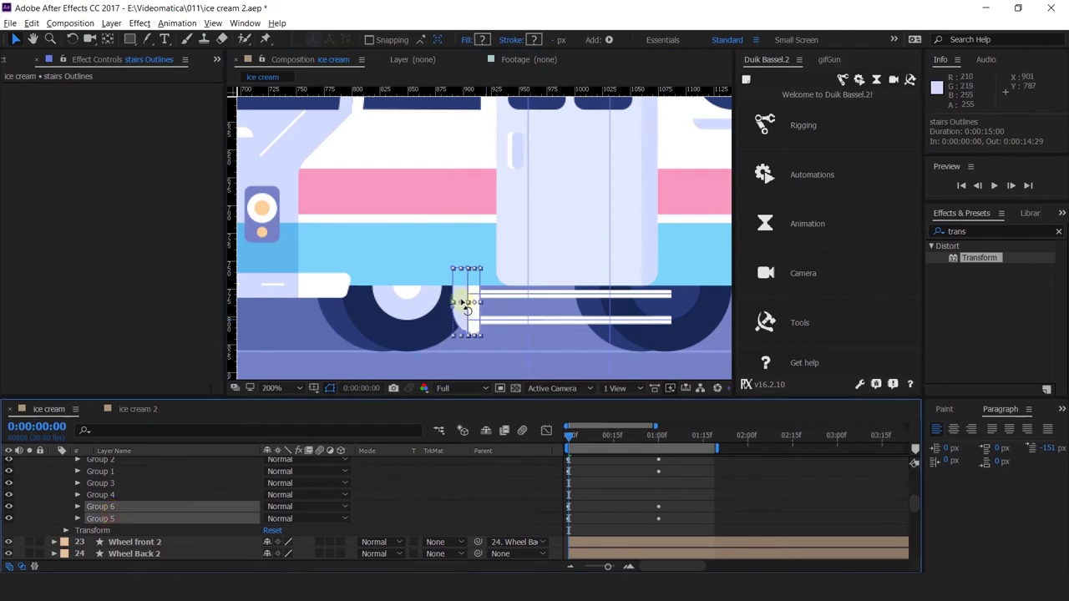
{"action": "left_click_drag", "start_coordinate": [462, 294], "coordinate": [673, 303]}
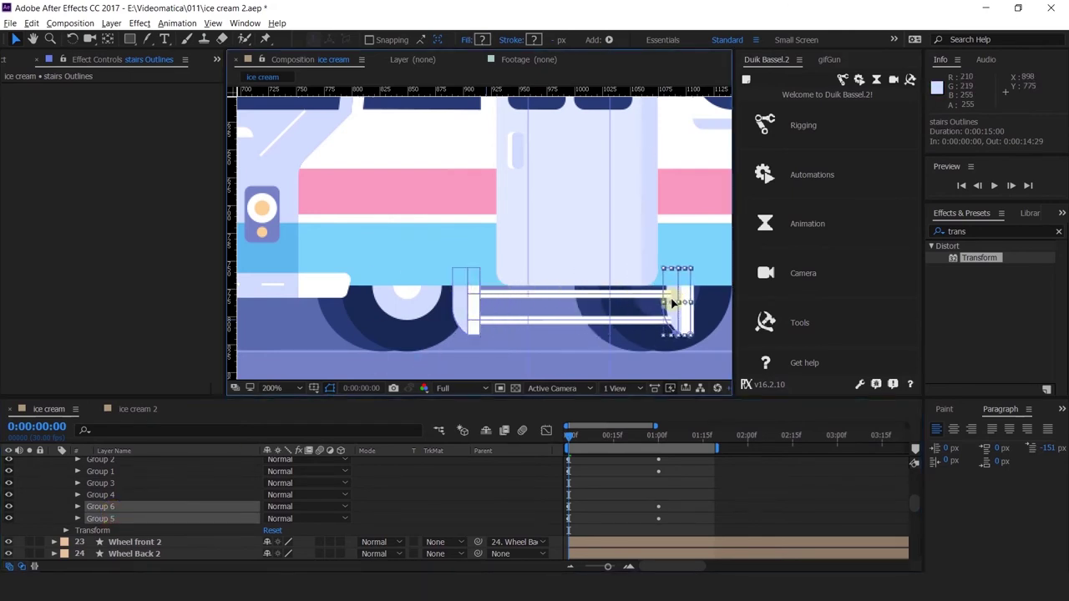
{"action": "left_click_drag", "start_coordinate": [601, 438], "coordinate": [660, 448]}
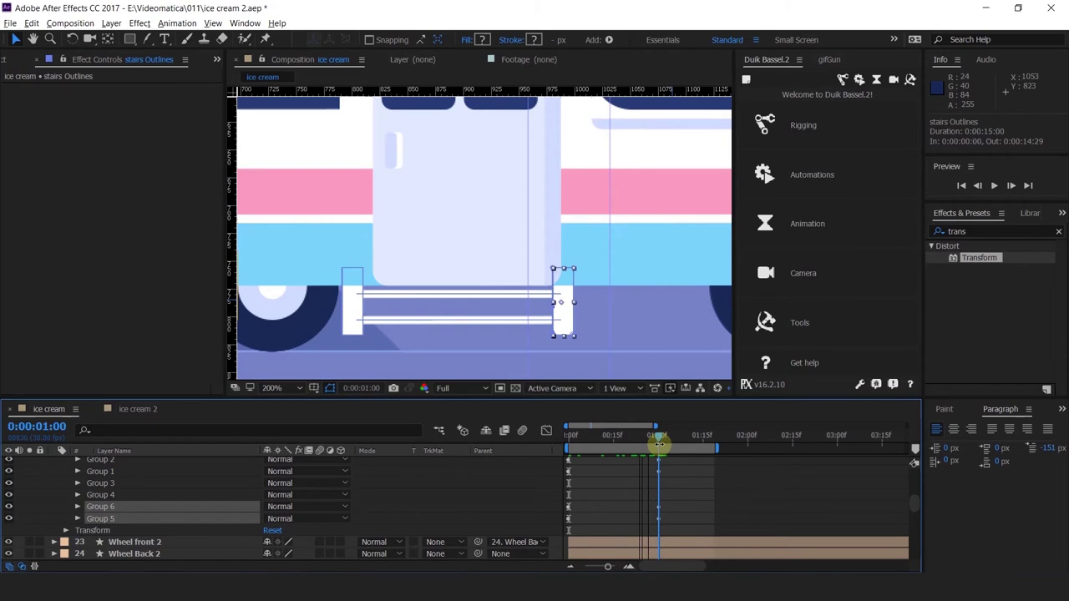
{"action": "scroll", "coordinate": [125, 497], "scroll_direction": "up", "scroll_amount": 1}
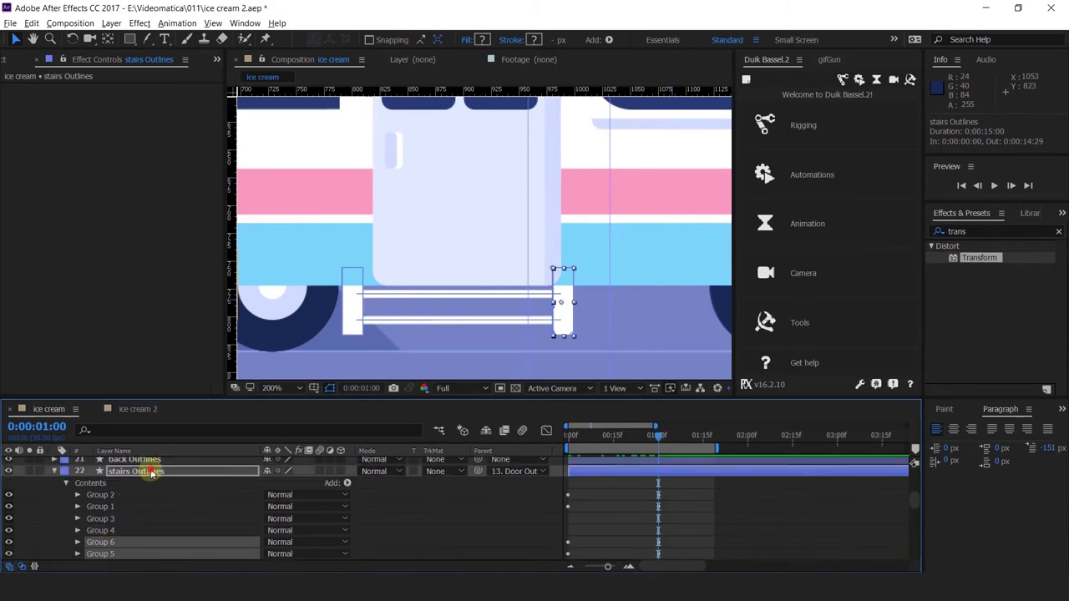
{"action": "left_click", "coordinate": [152, 473]}
{"action": "key", "text": "p"}
{"action": "left_click", "coordinate": [90, 484]}
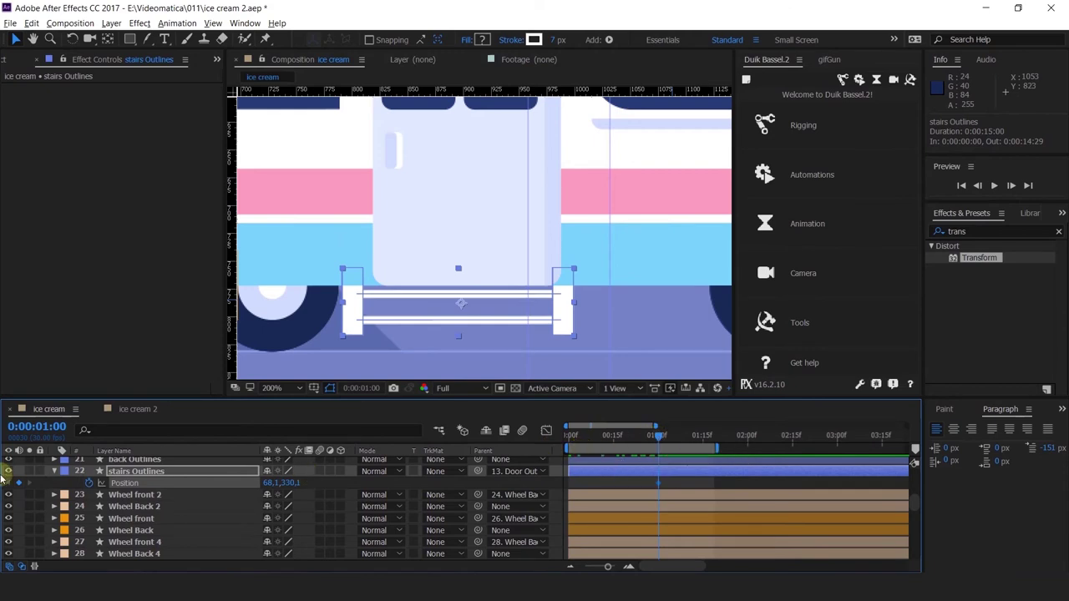
{"action": "left_click", "coordinate": [89, 484]}
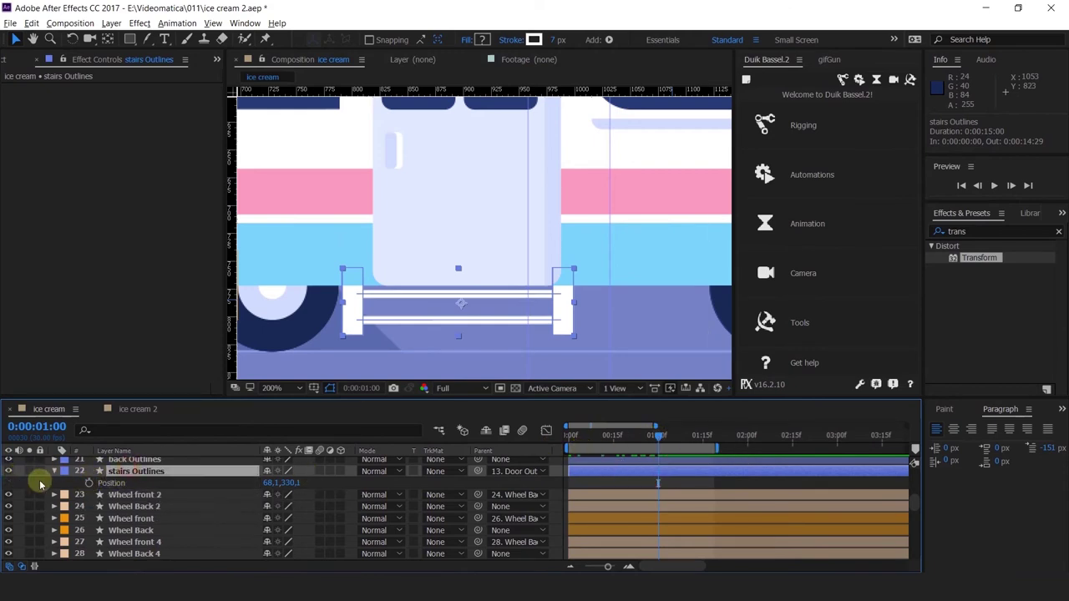
Reveal the stairs' keyframed paths and shift the right bracket and the right ends of both treads further right at 0:00:01:00.
{"action": "key", "text": "u"}
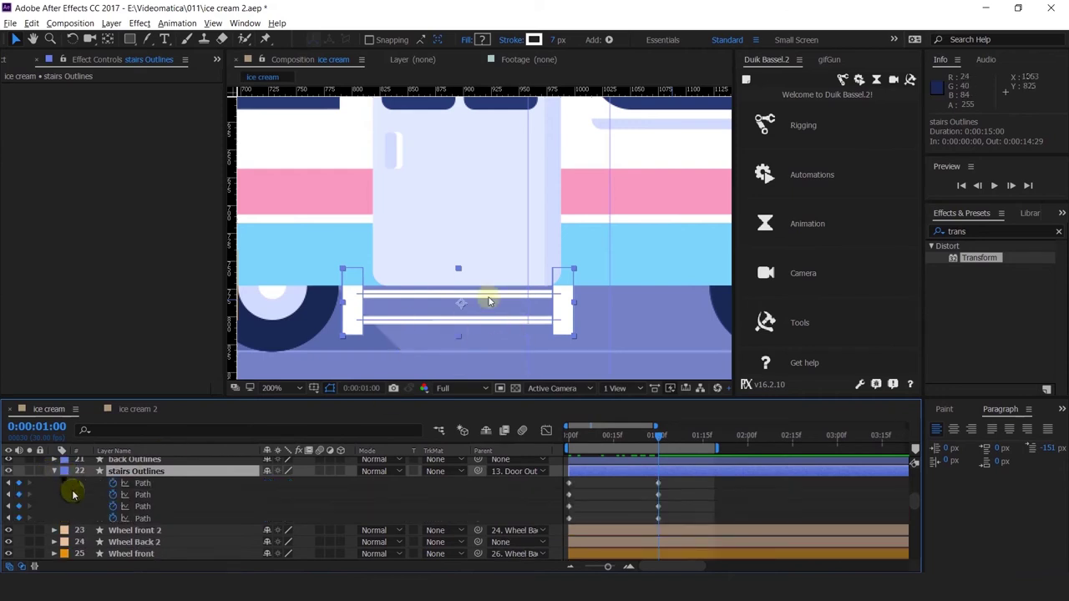
{"action": "left_click", "coordinate": [145, 495]}
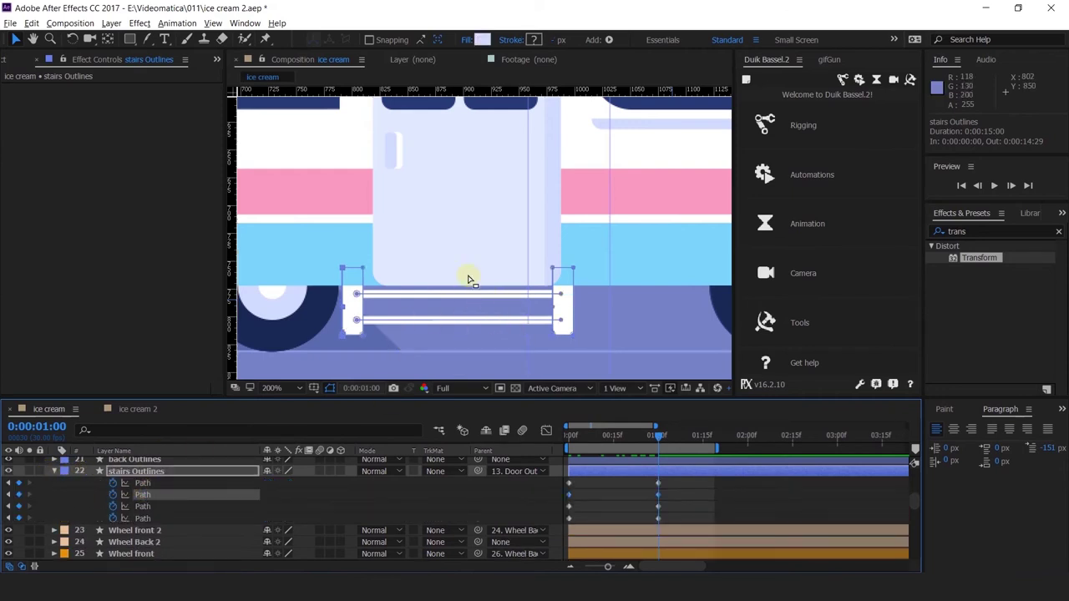
{"action": "left_click", "coordinate": [55, 473]}
{"action": "left_click", "coordinate": [54, 473]}
{"action": "left_click", "coordinate": [138, 509]}
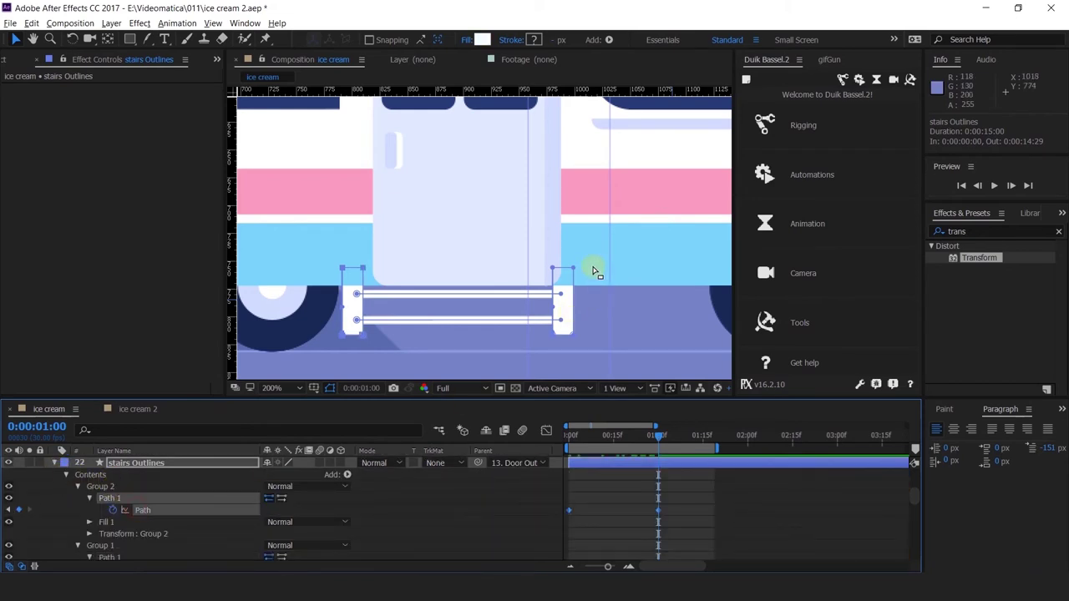
{"action": "left_click_drag", "start_coordinate": [592, 251], "coordinate": [598, 328]}
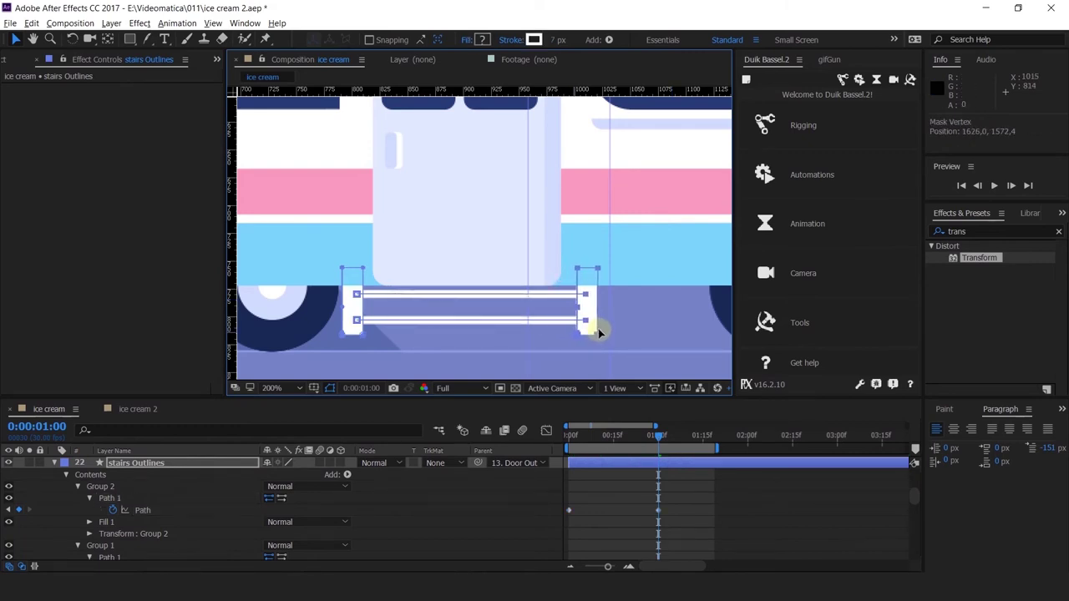
Nudge the left bracket and the left tread ends further left at 0:00:01:00, and return to the first frame.
{"action": "left_click_drag", "start_coordinate": [325, 253], "coordinate": [364, 334]}
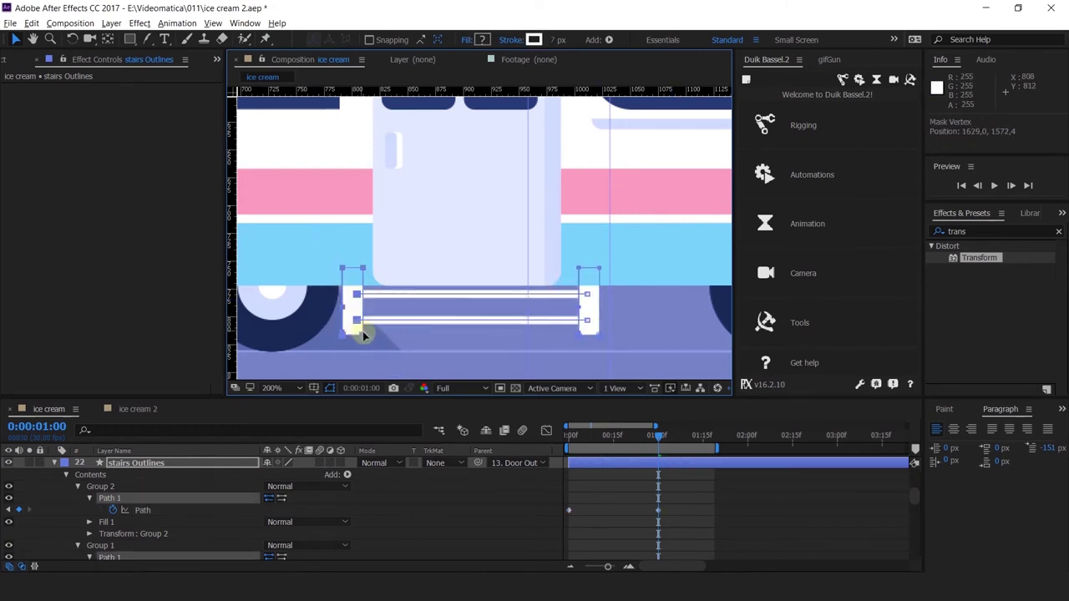
{"action": "key", "text": "Left"}
{"action": "key", "text": "Left"}
{"action": "key", "text": "Left"}
{"action": "key", "text": "Left"}
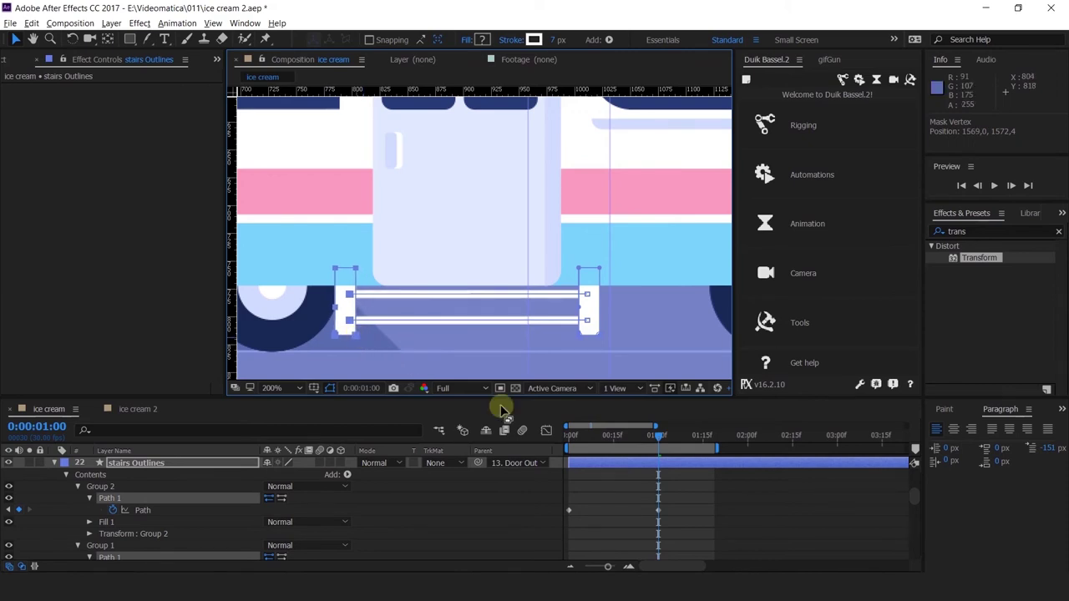
{"action": "left_click_drag", "start_coordinate": [628, 437], "coordinate": [492, 435]}
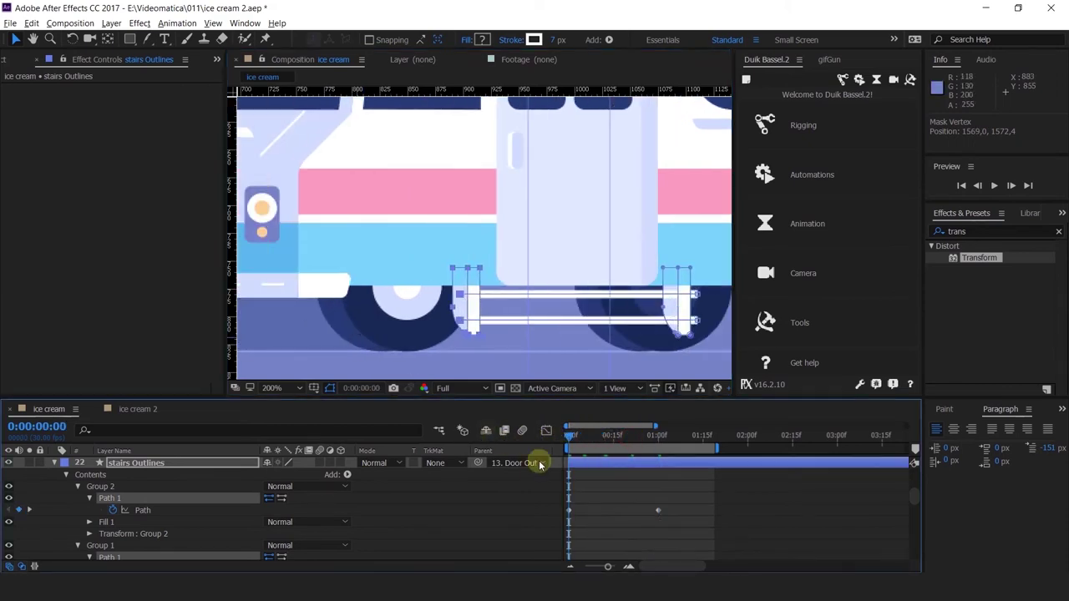
{"action": "left_click", "coordinate": [515, 507]}
Enable Path keyframing at 0:00:00:00 for Group 3 and Group 4, the two stair treads.
{"action": "scroll", "coordinate": [125, 520], "scroll_direction": "down", "scroll_amount": 3}
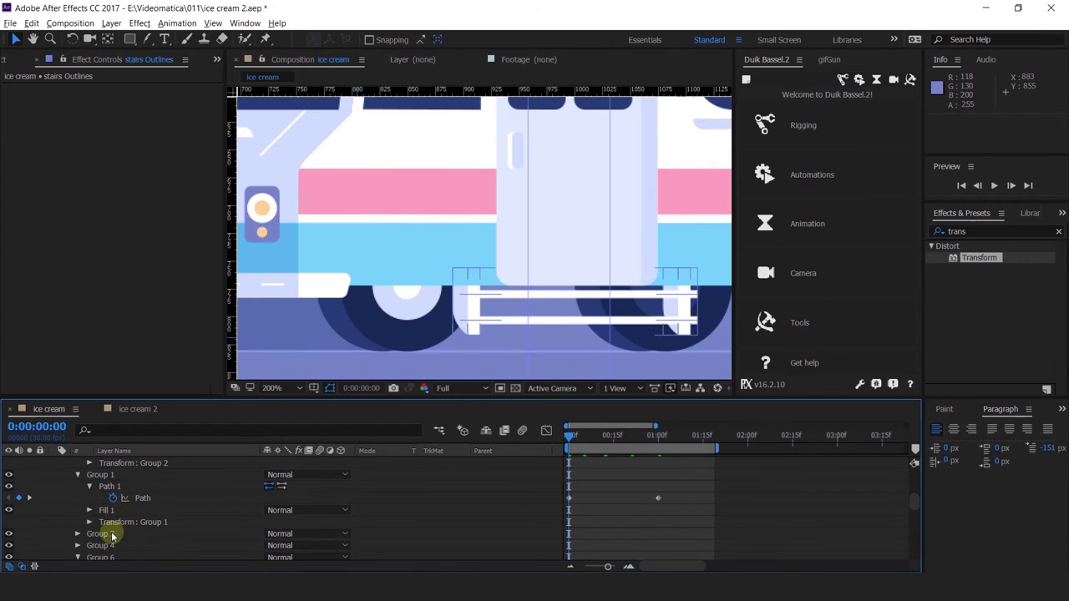
{"action": "left_click", "coordinate": [100, 534]}
{"action": "scroll", "coordinate": [107, 543], "scroll_direction": "down", "scroll_amount": 3}
{"action": "left_click", "coordinate": [102, 511]}
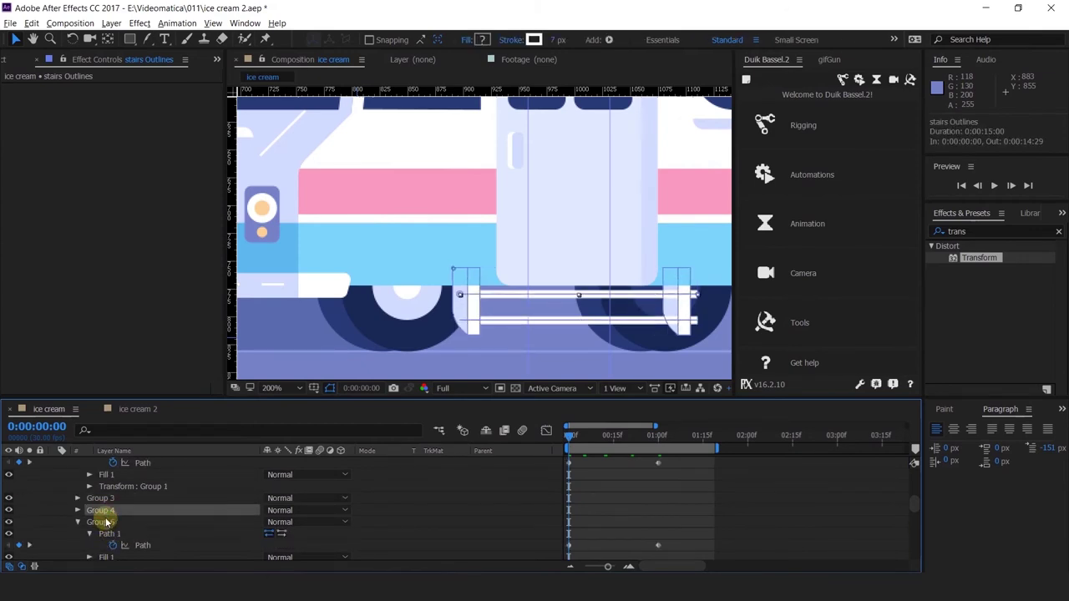
{"action": "left_click", "coordinate": [100, 522], "text": "shift"}
{"action": "left_click", "coordinate": [95, 511]}
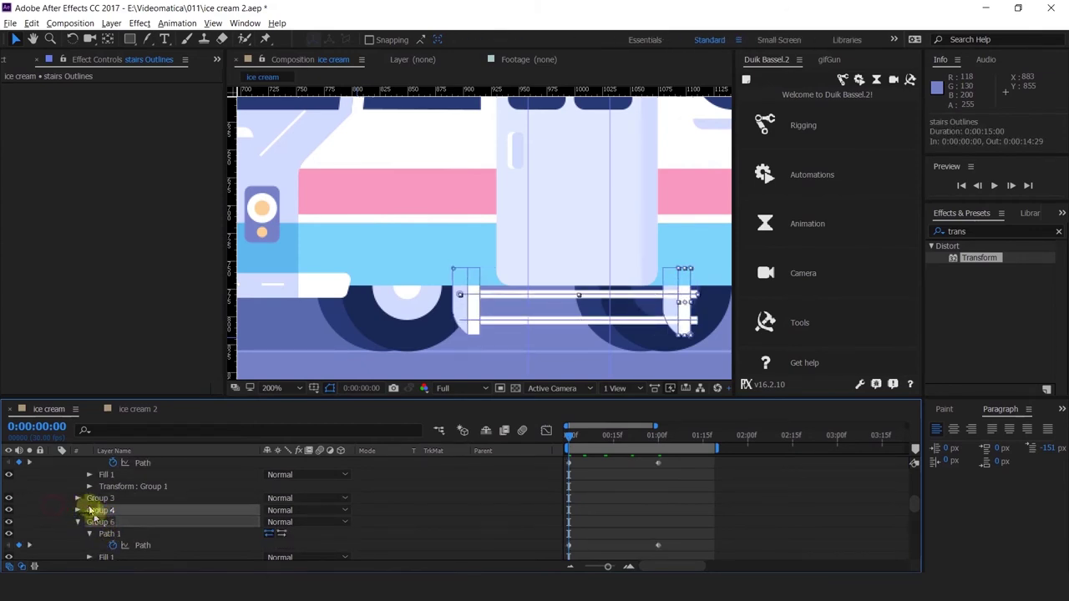
{"action": "left_click", "coordinate": [97, 499]}
{"action": "left_click", "coordinate": [95, 510], "text": "shift"}
{"action": "left_click", "coordinate": [76, 499]}
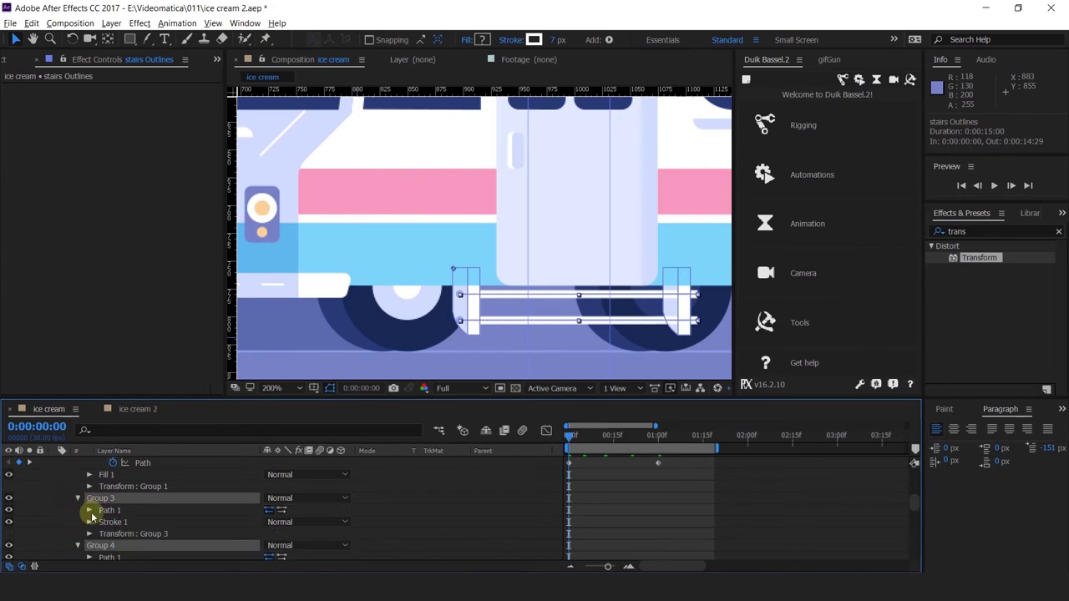
{"action": "left_click", "coordinate": [88, 511]}
{"action": "left_click", "coordinate": [112, 523]}
{"action": "scroll", "coordinate": [114, 524], "scroll_direction": "down", "scroll_amount": 2}
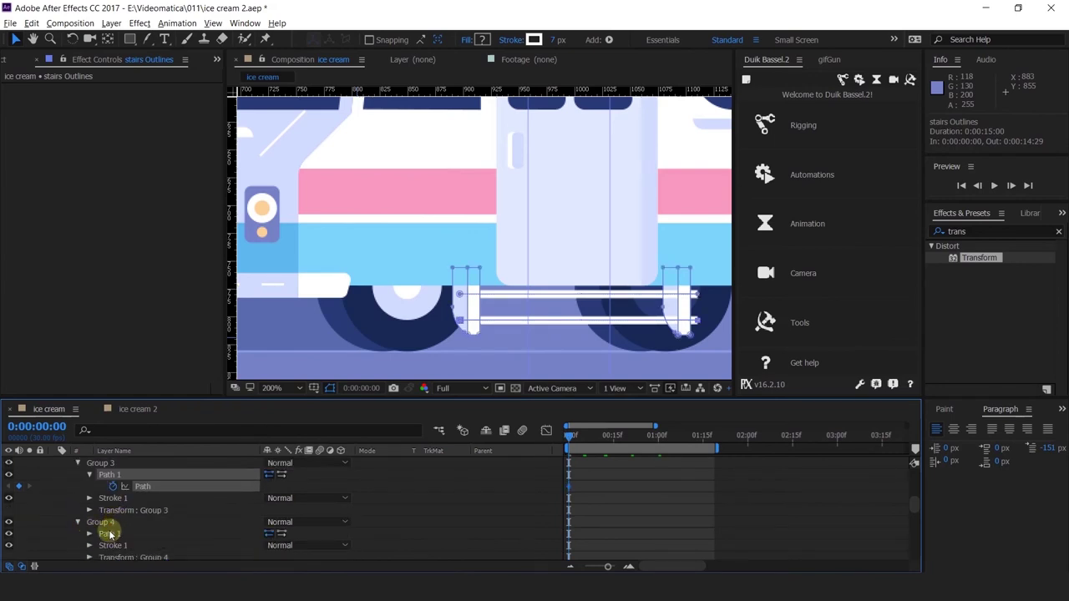
{"action": "left_click", "coordinate": [106, 500]}
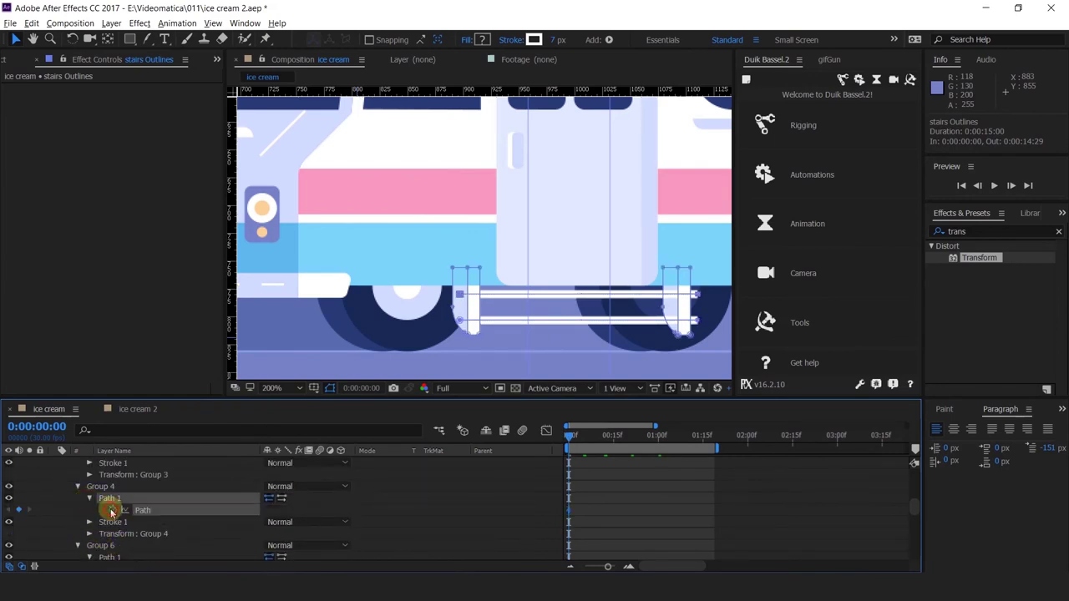
Add Path keyframes for Group 4 and Group 3 at 0:00:01:00.
{"action": "left_click", "coordinate": [660, 436]}
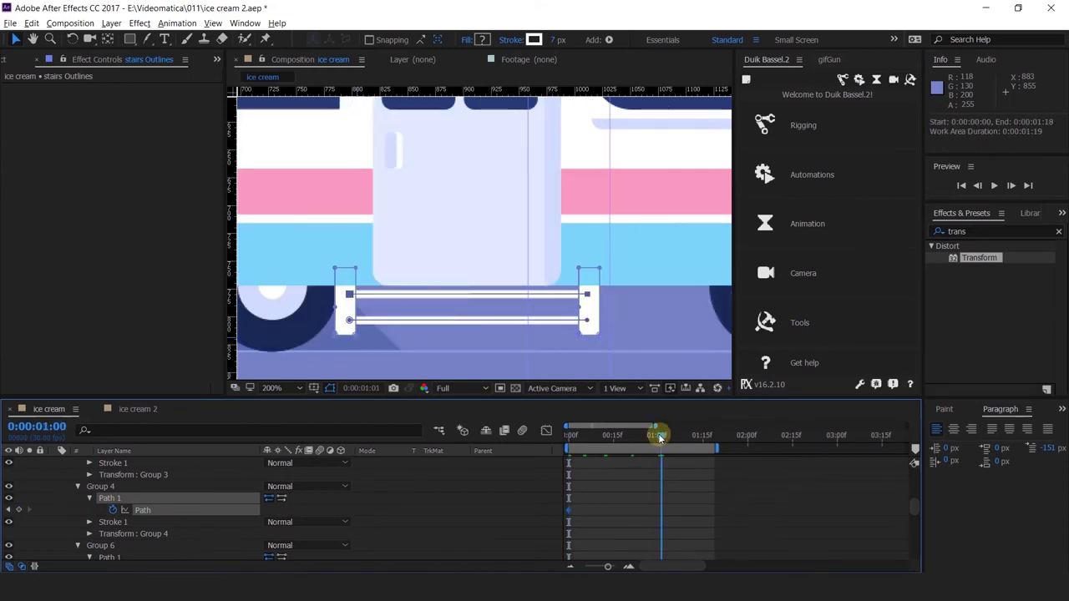
{"action": "left_click", "coordinate": [18, 509]}
{"action": "scroll", "coordinate": [22, 515], "scroll_direction": "up", "scroll_amount": 1}
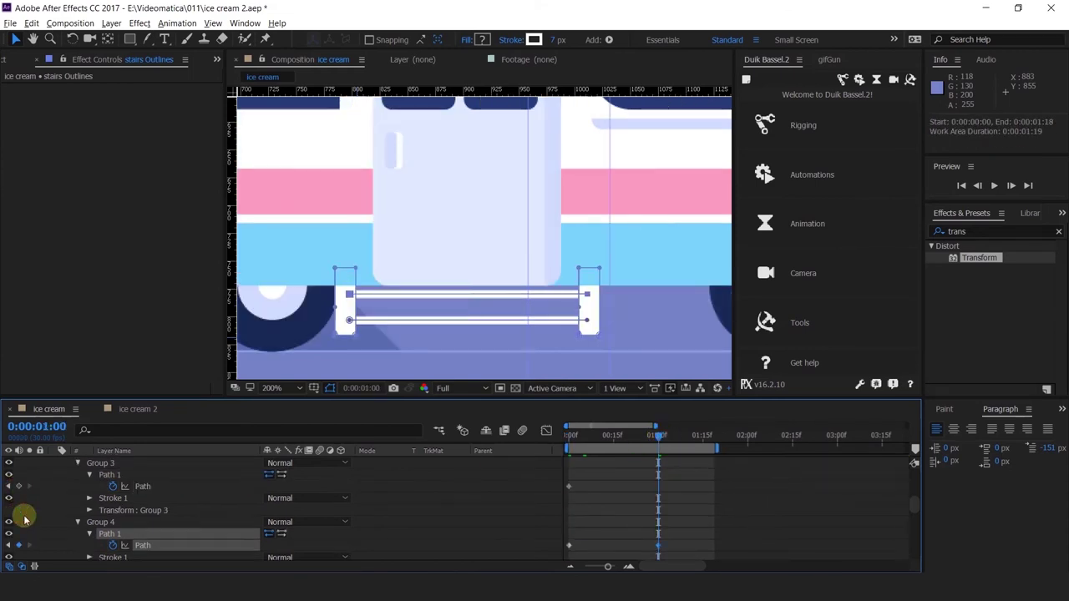
{"action": "left_click", "coordinate": [18, 486]}
Pull the right ends of both stair treads back inside the right bracket at 0:00:00:00.
{"action": "left_click", "coordinate": [8, 486]}
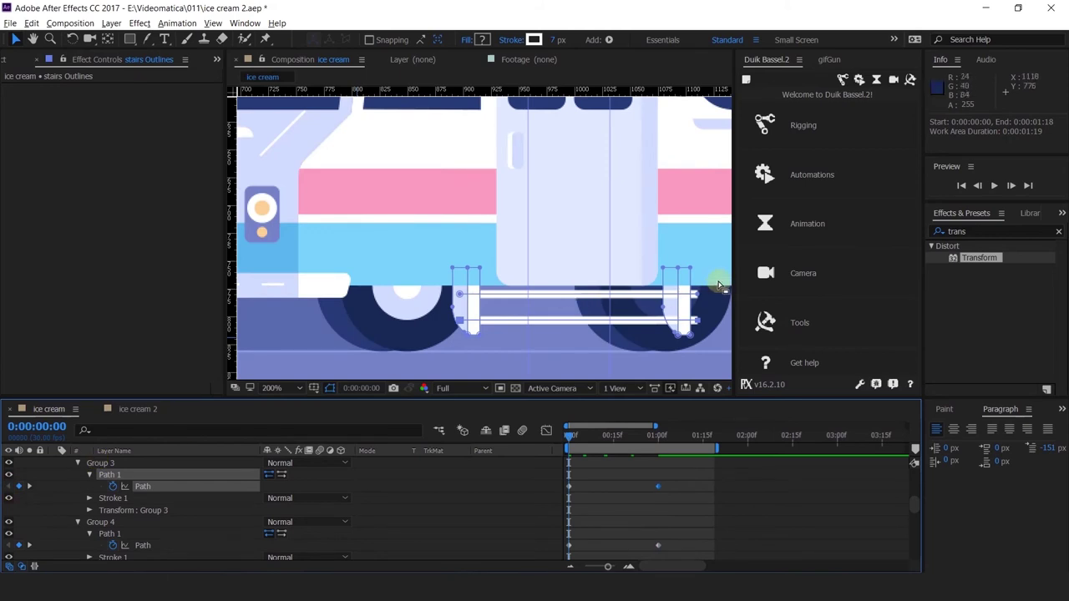
{"action": "left_click_drag", "start_coordinate": [713, 284], "coordinate": [673, 317]}
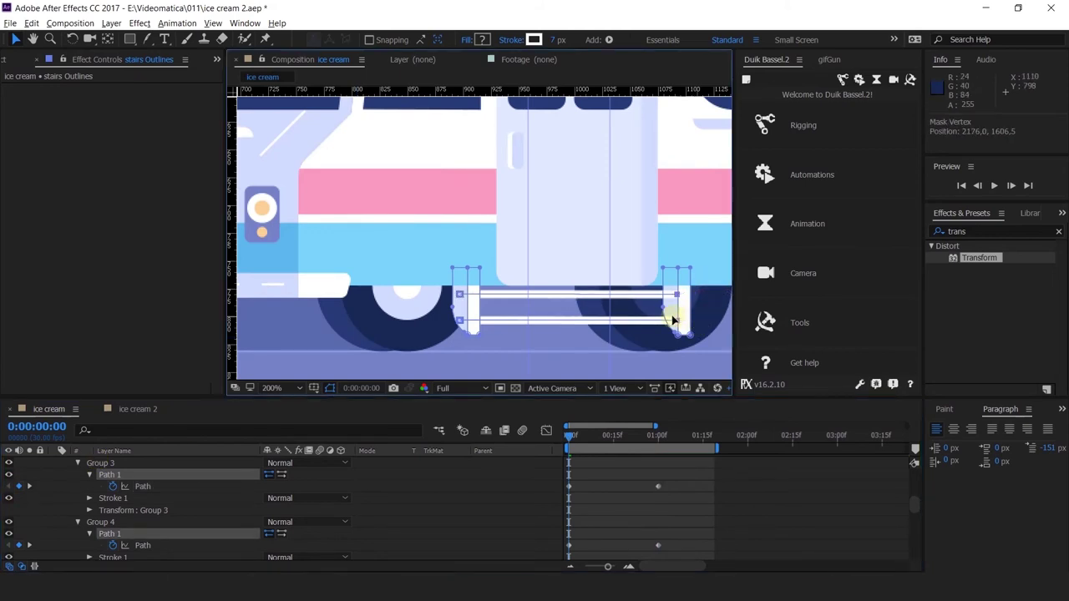
{"action": "left_click", "coordinate": [485, 505]}
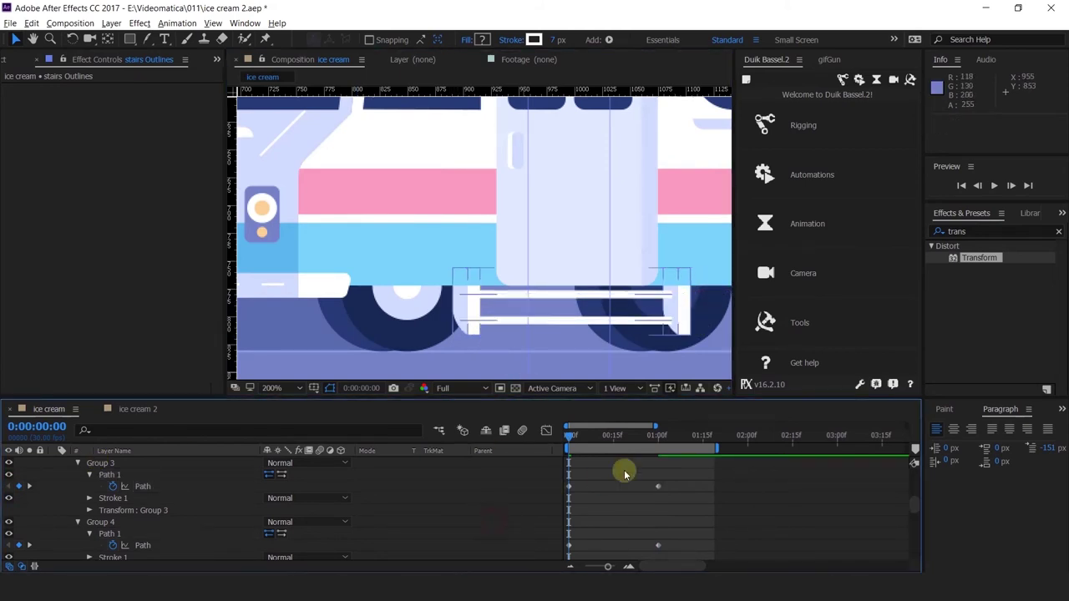
Scrub the first second and play back the animation with the whole truck in view to check the stairs.
{"action": "left_click_drag", "start_coordinate": [604, 434], "coordinate": [465, 475]}
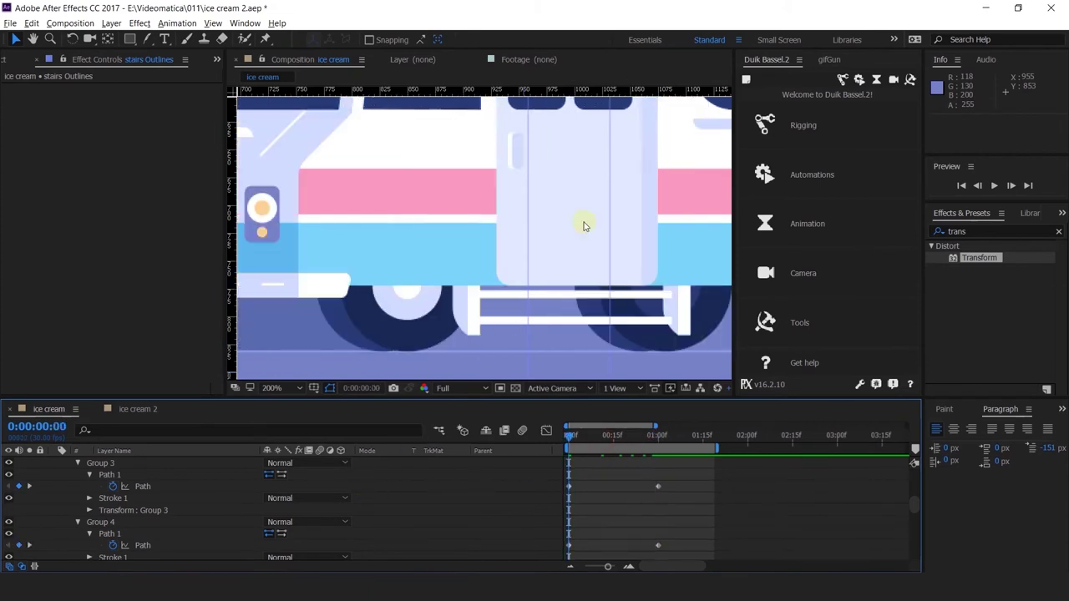
{"action": "scroll", "coordinate": [587, 220], "scroll_direction": "down", "scroll_amount": 2}
{"action": "left_click_drag", "start_coordinate": [636, 260], "coordinate": [535, 317]}
{"action": "left_click", "coordinate": [608, 489]}
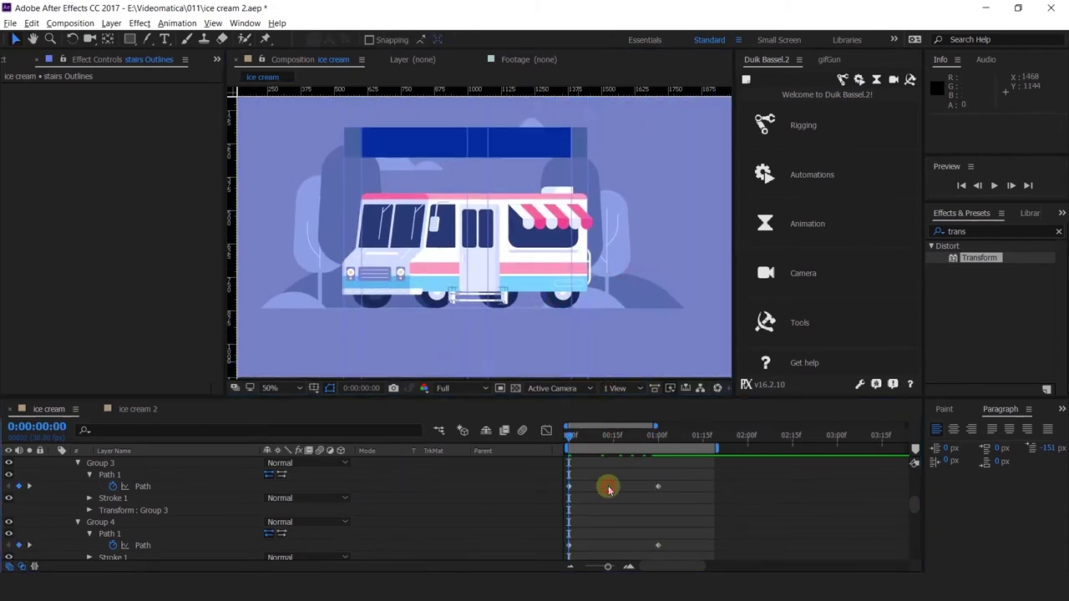
{"action": "key", "text": "space"}
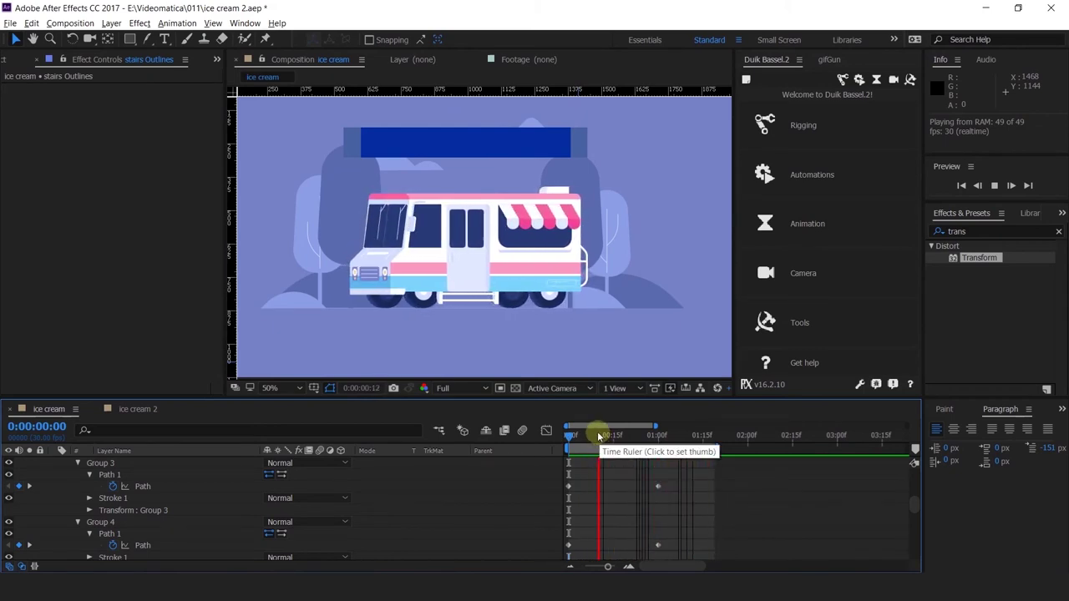
{"action": "key", "text": "space"}
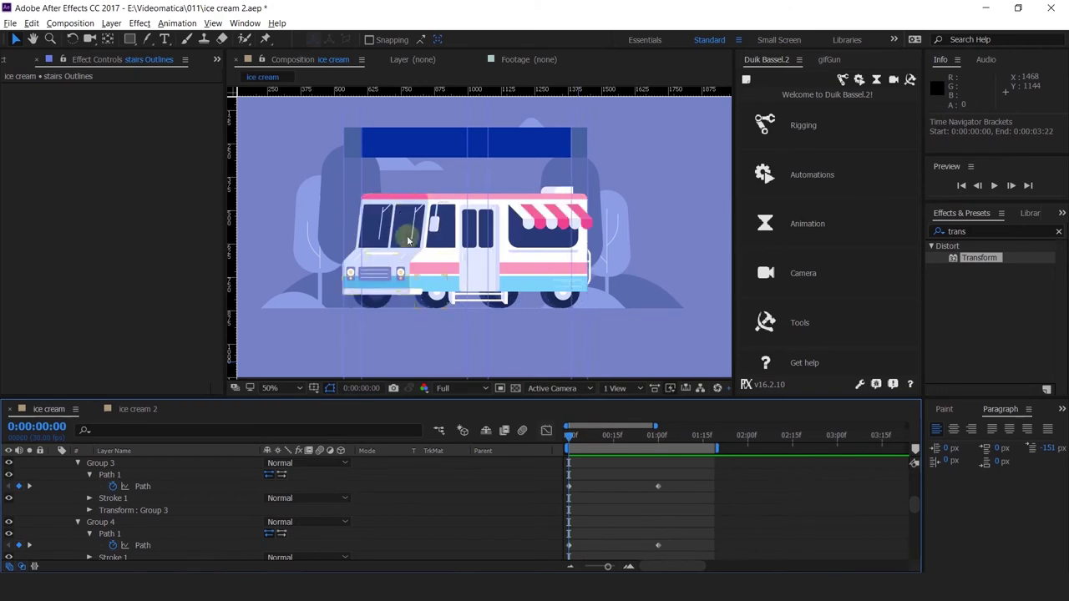
Expand the mirror R Outlines layer's contents and inspect which groups form the mirror at 0:00:01:00.
{"action": "scroll", "coordinate": [406, 214], "scroll_direction": "up", "scroll_amount": 1}
{"action": "left_click", "coordinate": [469, 244]}
{"action": "scroll", "coordinate": [95, 488], "scroll_direction": "up", "scroll_amount": 8}
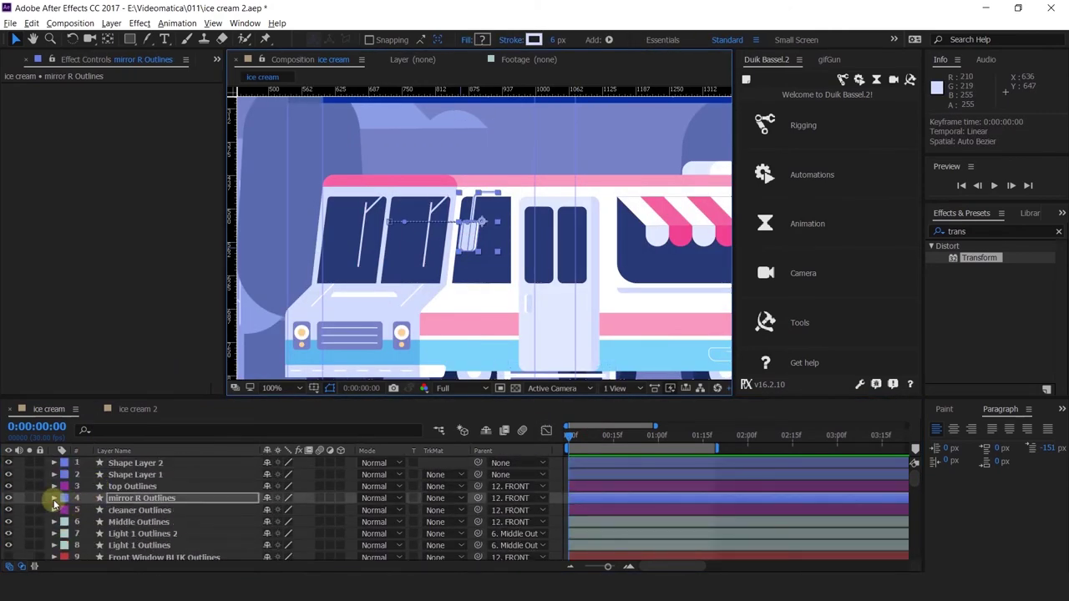
{"action": "left_click", "coordinate": [53, 499]}
{"action": "left_click", "coordinate": [66, 484]}
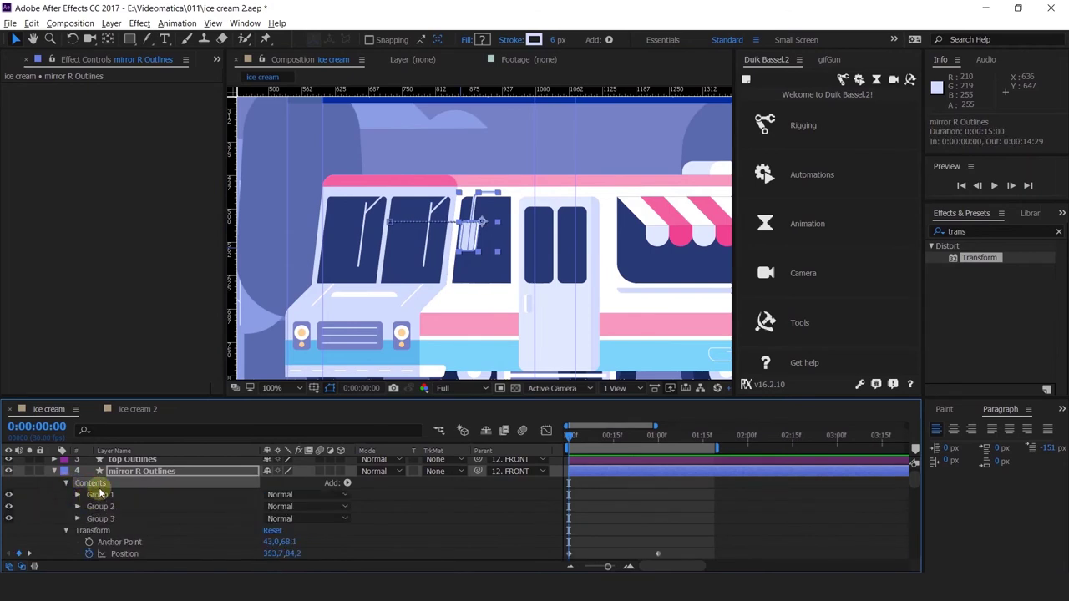
{"action": "left_click", "coordinate": [100, 495]}
{"action": "left_click", "coordinate": [657, 435]}
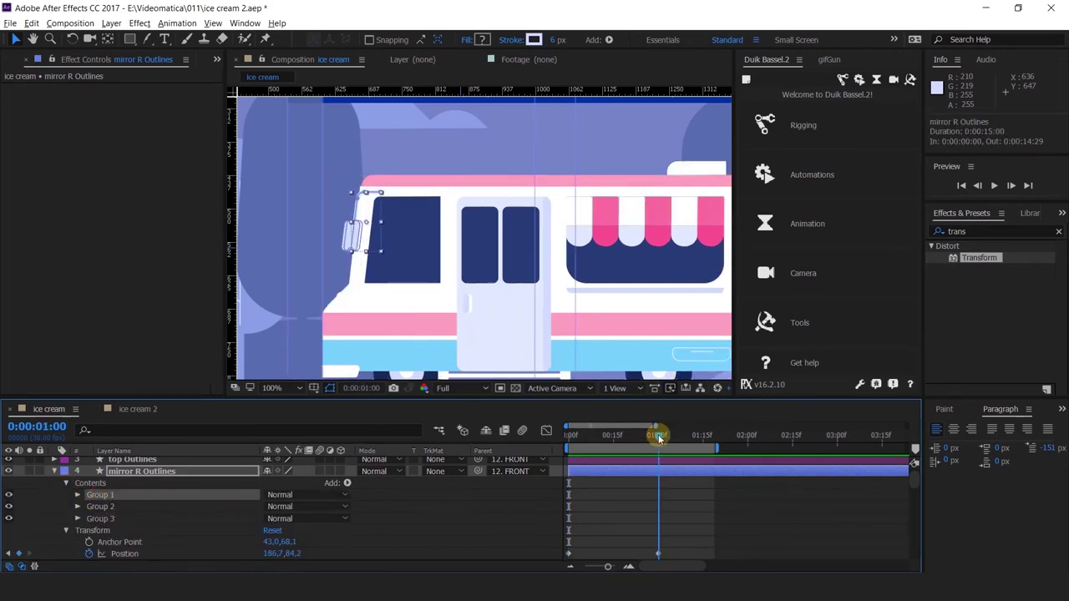
{"action": "left_click", "coordinate": [99, 507]}
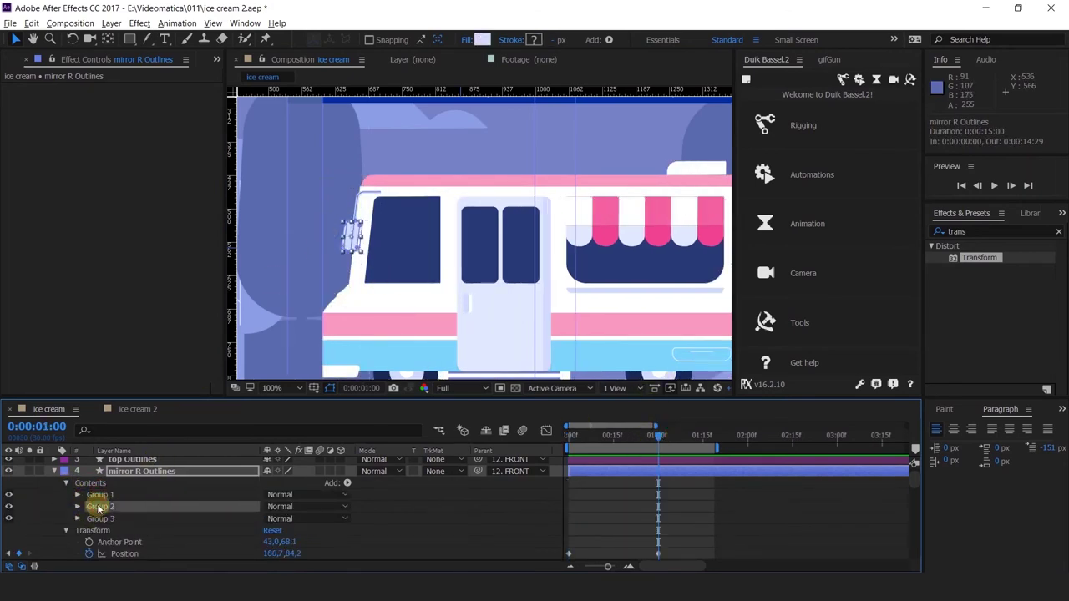
{"action": "scroll", "coordinate": [338, 251], "scroll_direction": "up", "scroll_amount": 1}
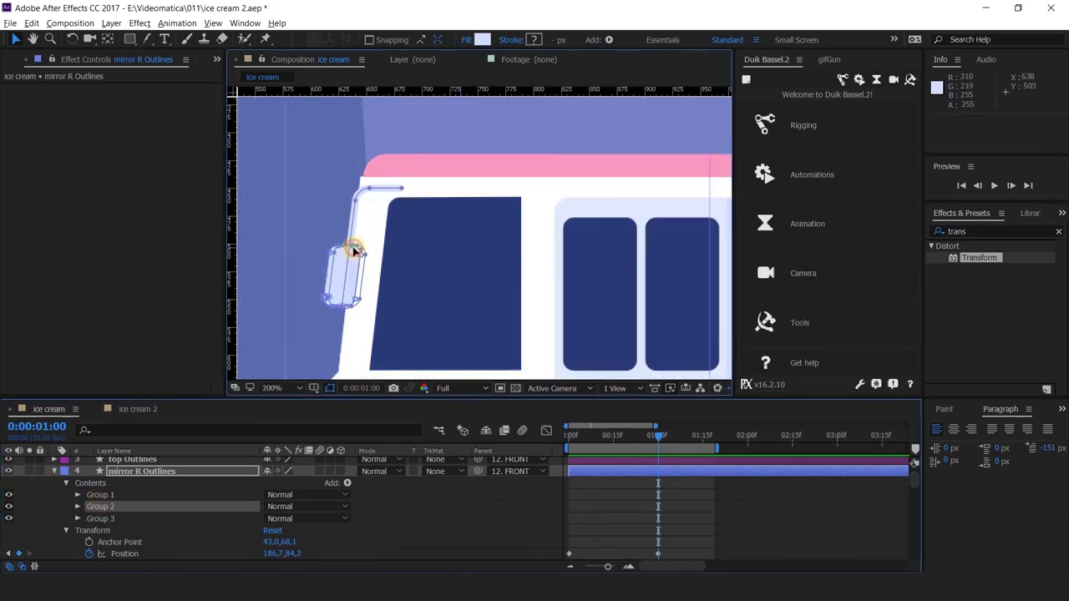
{"action": "left_click", "coordinate": [359, 262]}
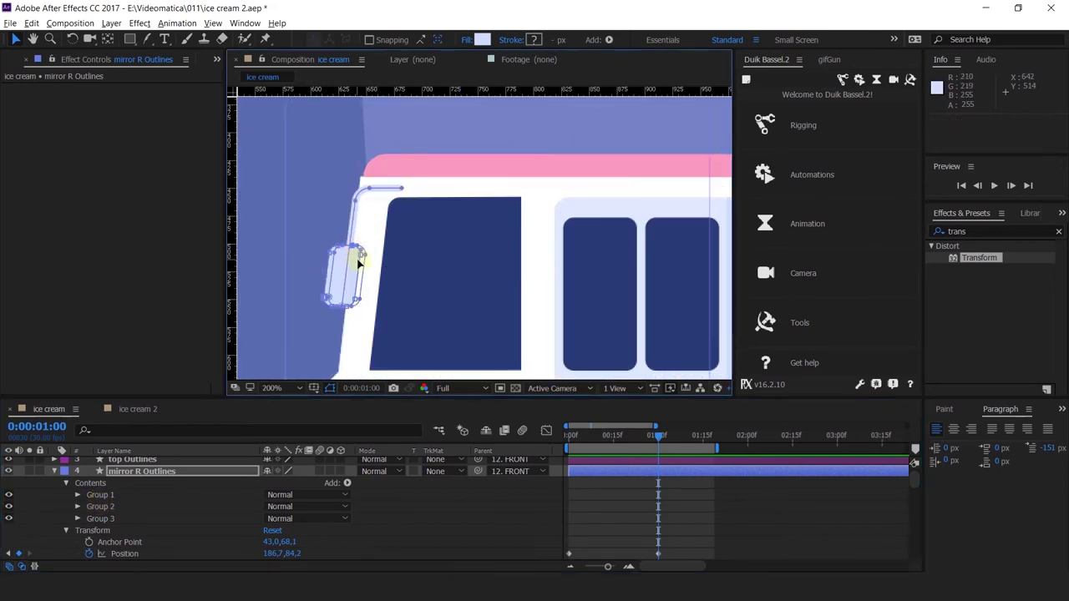
{"action": "left_click", "coordinate": [102, 496]}
{"action": "left_click", "coordinate": [99, 506]}
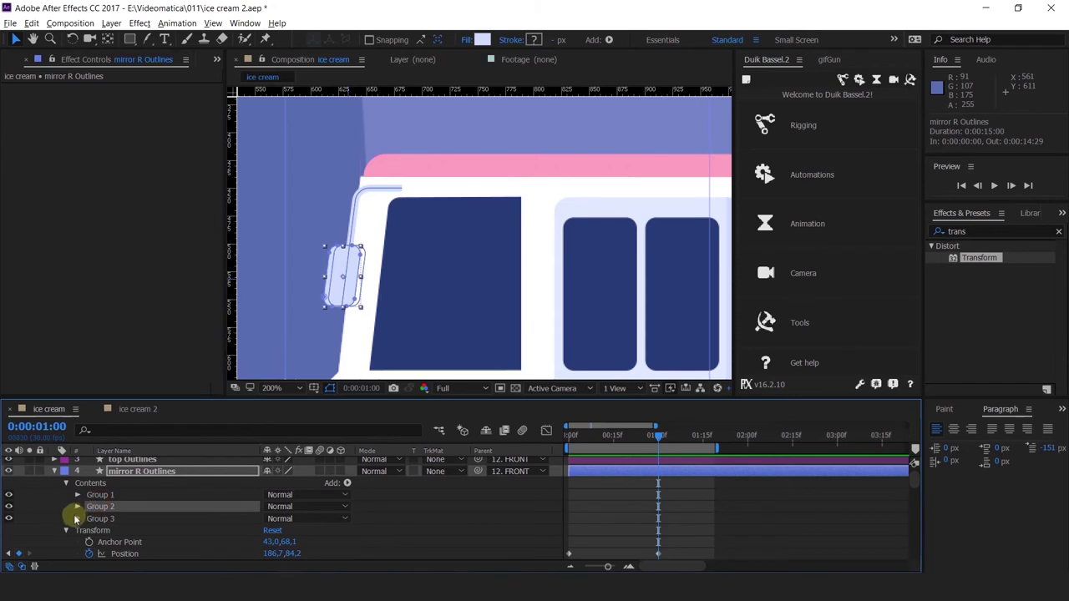
Enable Path keyframing at 0:00:01:00 for Group 2 and Group 3, the shapes of the mirror.
{"action": "left_click", "coordinate": [77, 507]}
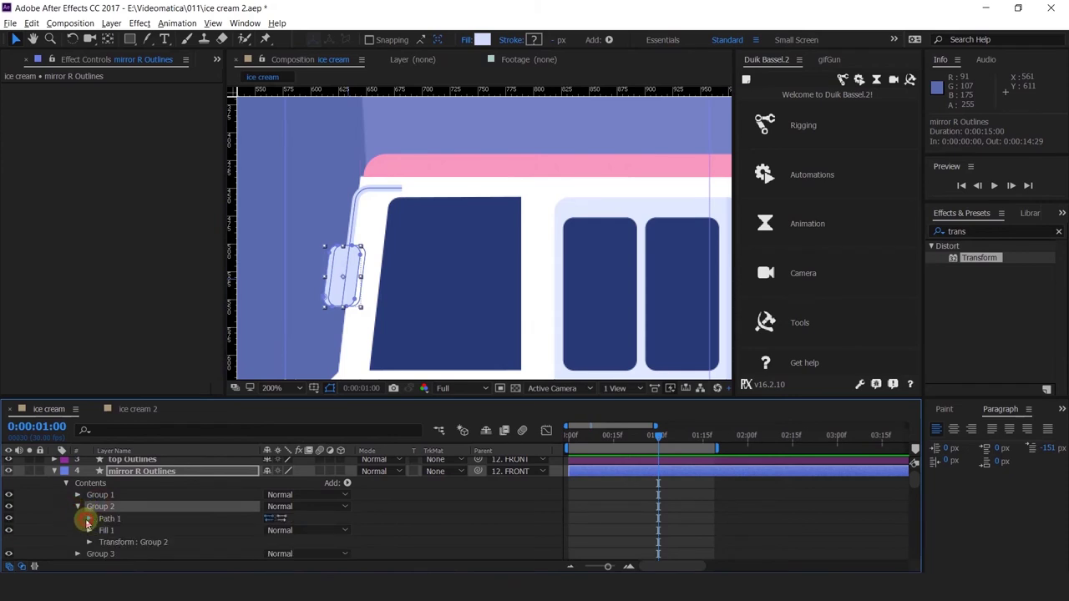
{"action": "left_click", "coordinate": [89, 519]}
{"action": "left_click", "coordinate": [113, 531]}
{"action": "scroll", "coordinate": [114, 529], "scroll_direction": "down", "scroll_amount": 1}
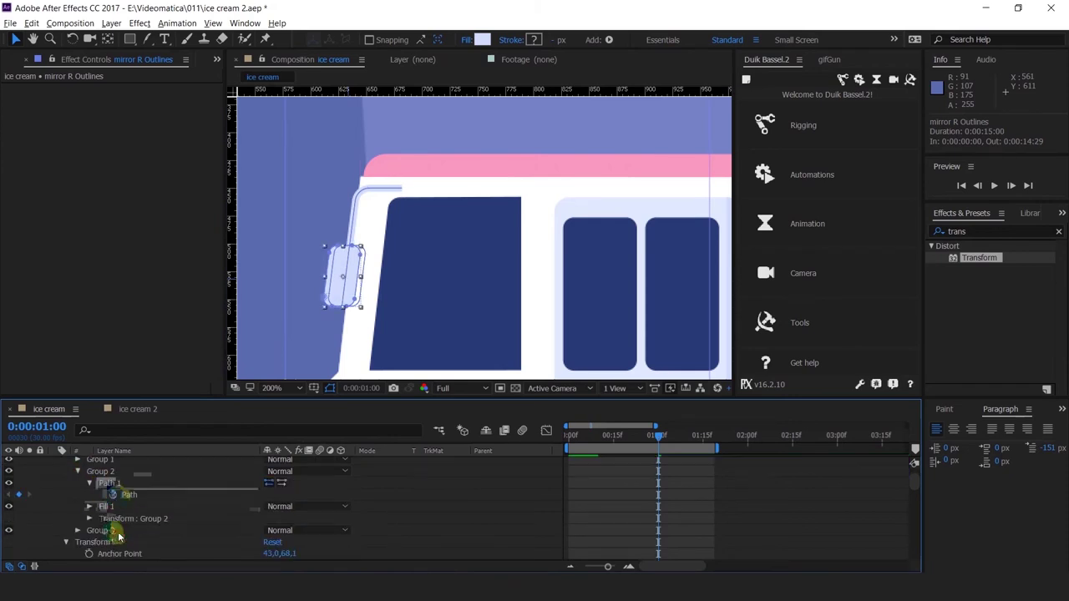
{"action": "left_click", "coordinate": [77, 530]}
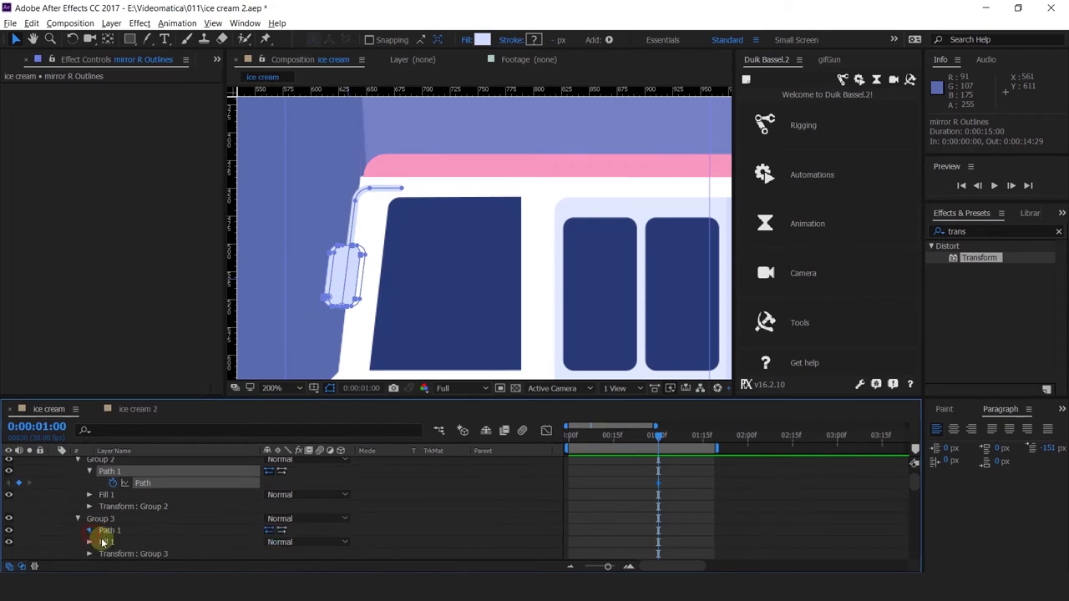
{"action": "left_click", "coordinate": [89, 531]}
{"action": "left_click", "coordinate": [112, 542]}
Add Path keyframes for the mirror's Group 3 and Group 2 at 0:00:00:00.
{"action": "left_click_drag", "start_coordinate": [605, 437], "coordinate": [429, 446]}
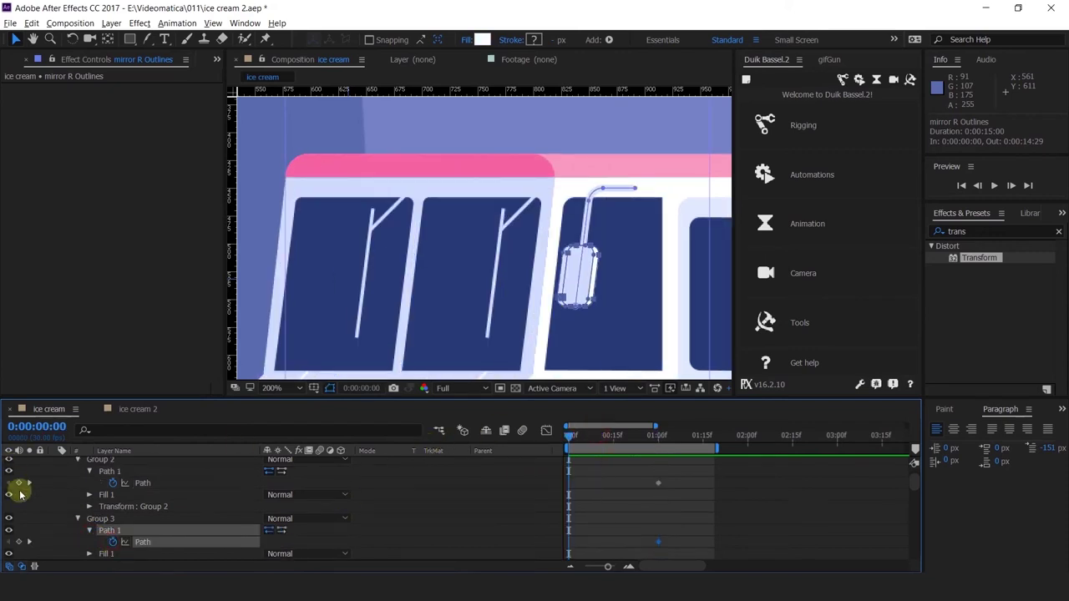
{"action": "left_click", "coordinate": [19, 542]}
{"action": "left_click", "coordinate": [19, 482]}
Narrow both mirror shapes at 0:00:01:00 by pulling their right-side vertices toward the left edge.
{"action": "left_click", "coordinate": [29, 483]}
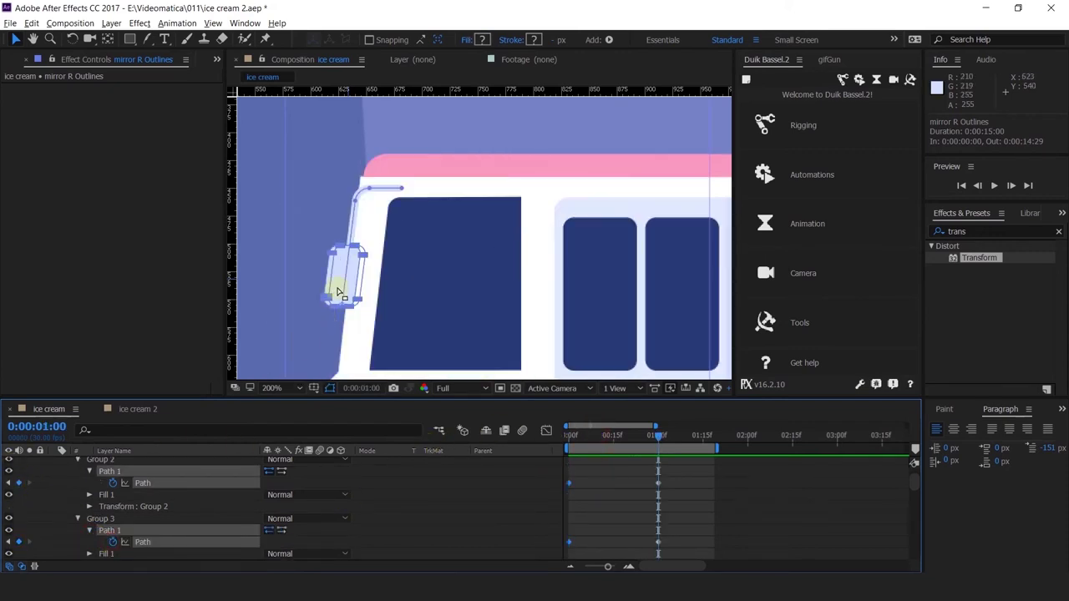
{"action": "scroll", "coordinate": [349, 251], "scroll_direction": "up", "scroll_amount": 1}
{"action": "left_click", "coordinate": [354, 230]}
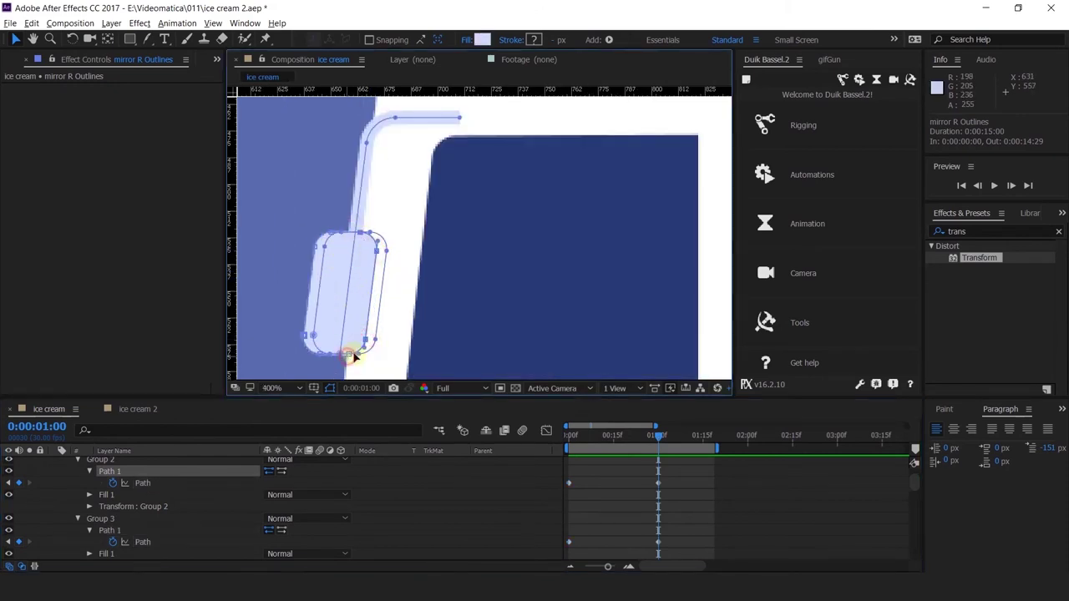
{"action": "left_click_drag", "start_coordinate": [367, 342], "coordinate": [340, 346]}
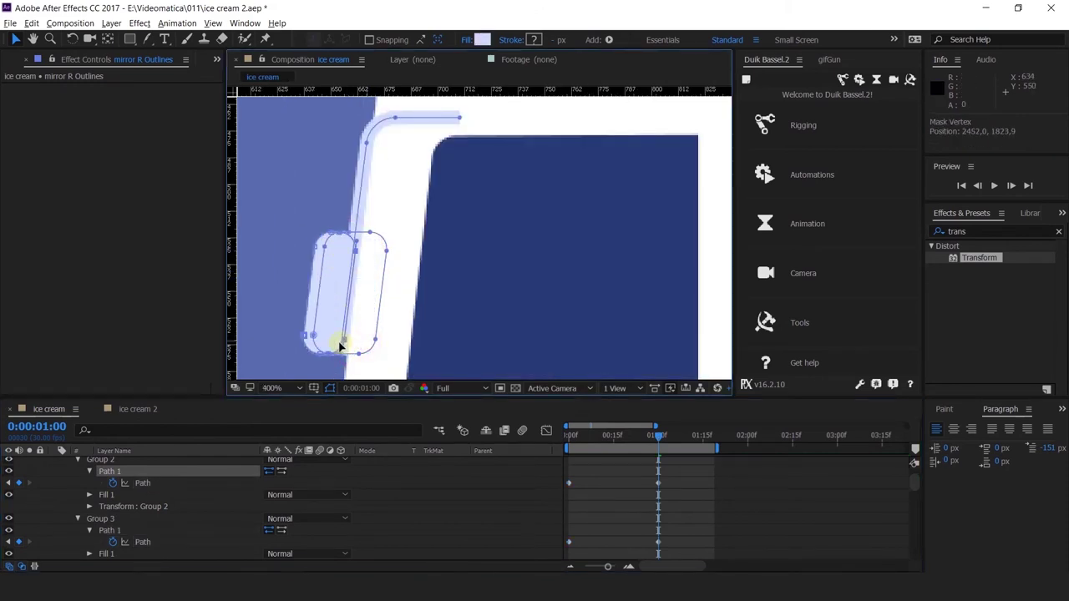
{"action": "left_click", "coordinate": [373, 235]}
{"action": "left_click_drag", "start_coordinate": [406, 210], "coordinate": [368, 279]}
{"action": "left_click_drag", "start_coordinate": [389, 336], "coordinate": [347, 357]}
Shift the narrowed mirror shapes right at 0:00:01:00 so they sit on the mirror's arm, redoing the first attempt.
{"action": "mouse_move", "coordinate": [289, 216]}
{"action": "left_mouse_down"}
{"action": "mouse_move", "coordinate": [334, 358]}
{"action": "mouse_move", "coordinate": [342, 342]}
{"action": "left_mouse_up"}
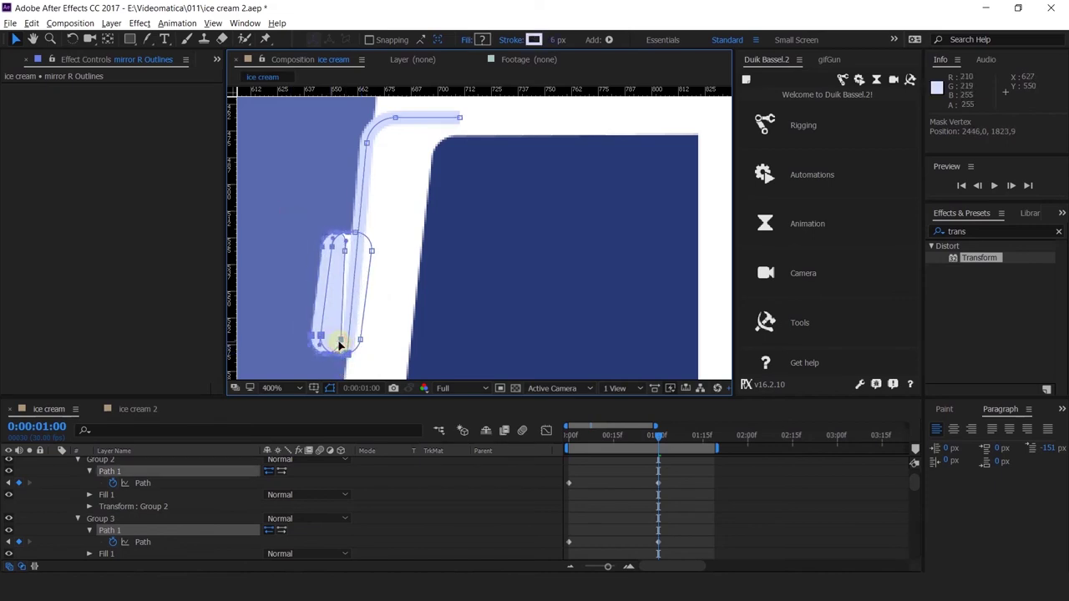
{"action": "key", "text": "ctrl+z"}
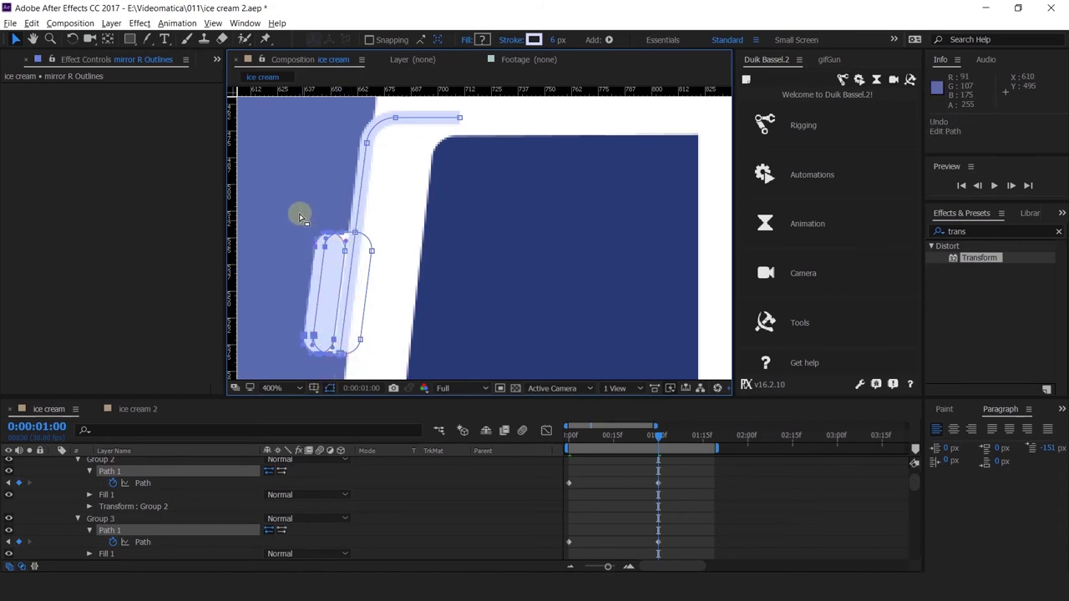
{"action": "left_click_drag", "start_coordinate": [298, 212], "coordinate": [345, 263]}
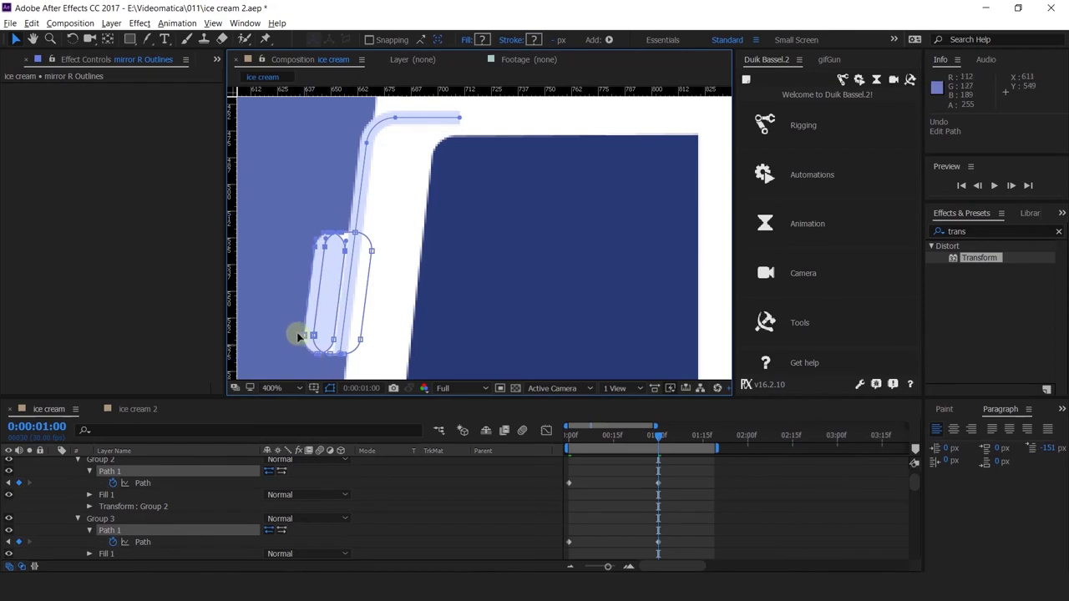
{"action": "mouse_move", "coordinate": [334, 366]}
{"action": "left_mouse_down"}
{"action": "mouse_move", "coordinate": [341, 348]}
{"action": "mouse_move", "coordinate": [344, 358]}
{"action": "left_mouse_up"}
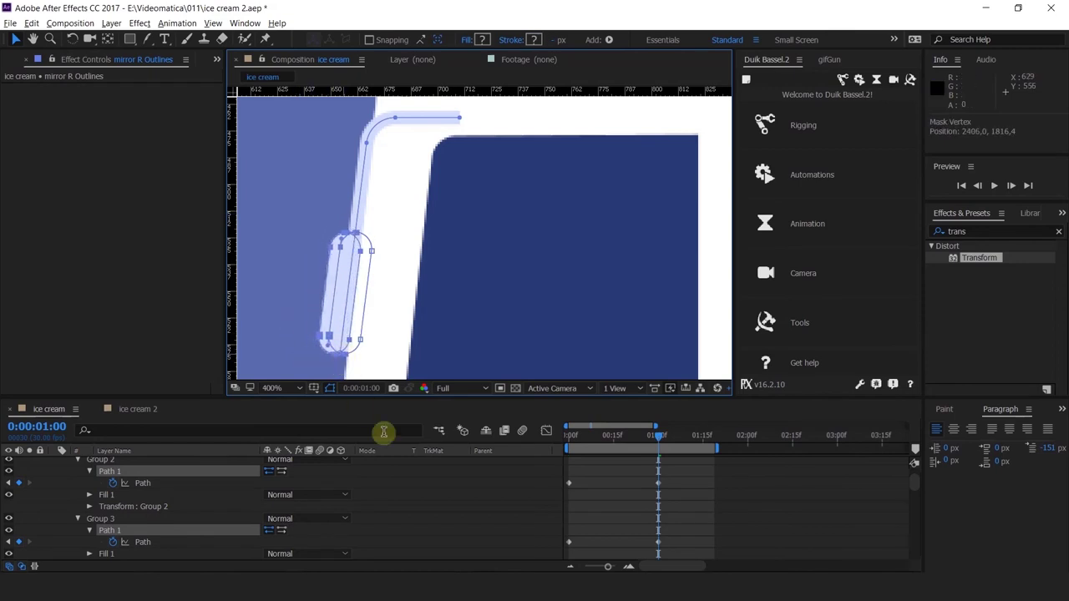
{"action": "left_click", "coordinate": [445, 508]}
Scrub and play back the first second around the truck's front to check the mirror's animation.
{"action": "scroll", "coordinate": [427, 275], "scroll_direction": "down", "scroll_amount": 3}
{"action": "scroll", "coordinate": [433, 272], "scroll_direction": "up", "scroll_amount": 1}
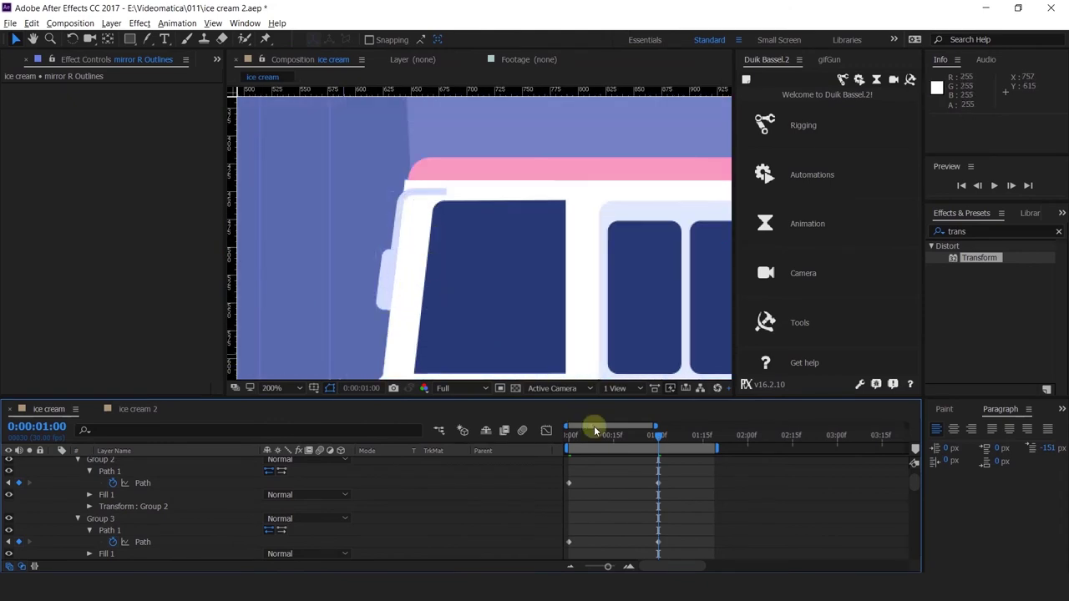
{"action": "left_click_drag", "start_coordinate": [595, 433], "coordinate": [506, 463]}
{"action": "scroll", "coordinate": [548, 283], "scroll_direction": "down", "scroll_amount": 1}
{"action": "left_click_drag", "start_coordinate": [543, 293], "coordinate": [485, 241]}
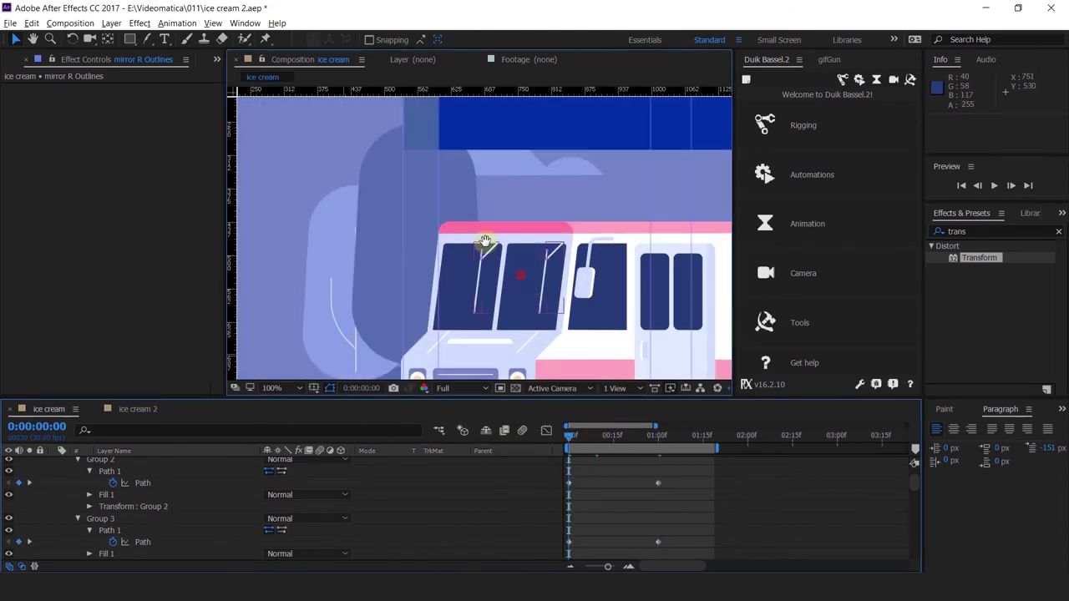
{"action": "key", "text": "space"}
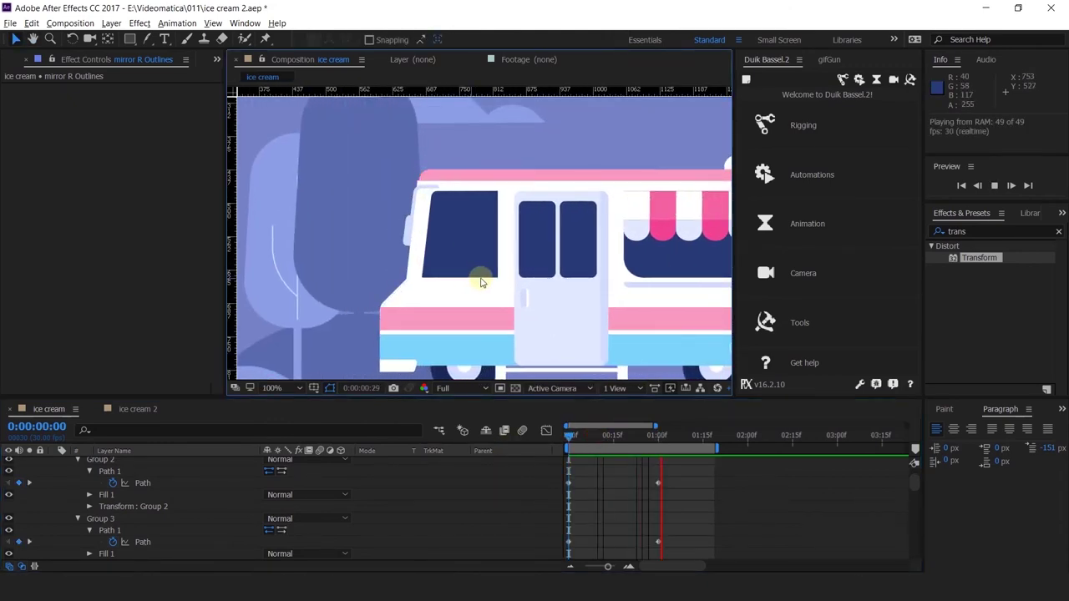
{"action": "left_click", "coordinate": [573, 437]}
Collapse the mirror R Outlines layer and duplicate it for the truck's second mirror.
{"action": "left_click", "coordinate": [415, 498]}
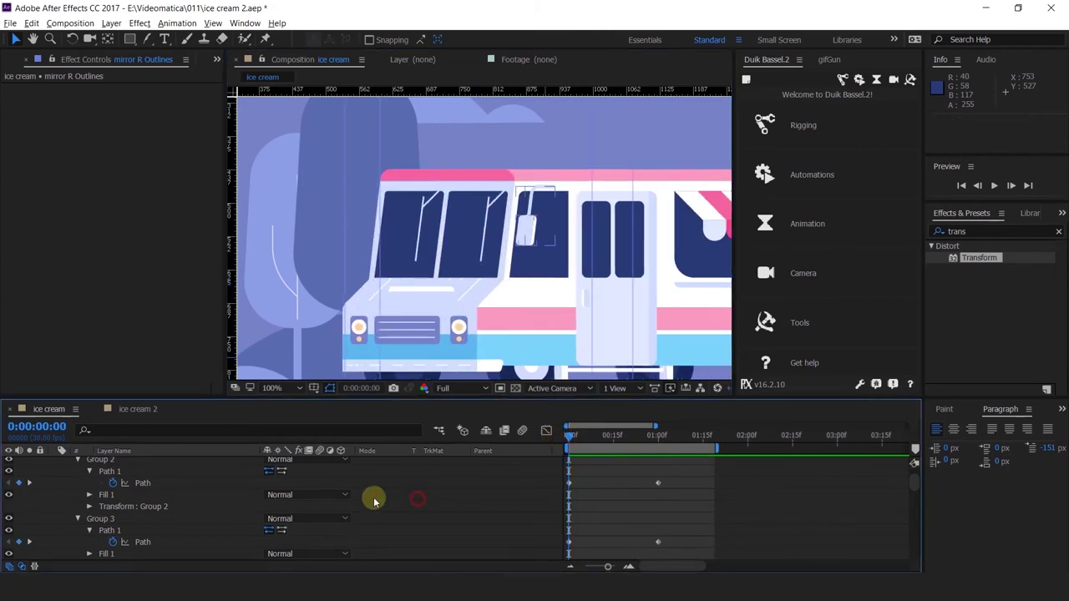
{"action": "scroll", "coordinate": [373, 501], "scroll_direction": "up", "scroll_amount": 2}
{"action": "left_click", "coordinate": [140, 498]}
{"action": "left_click", "coordinate": [53, 498]}
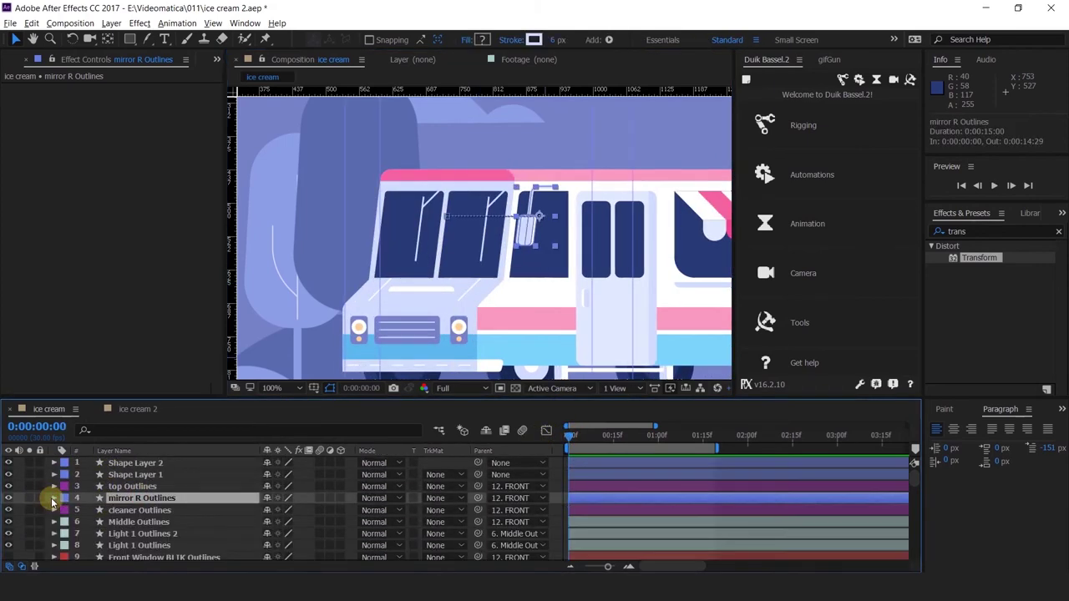
{"action": "scroll", "coordinate": [138, 534], "scroll_direction": "down", "scroll_amount": 6}
{"action": "scroll", "coordinate": [143, 524], "scroll_direction": "up", "scroll_amount": 5}
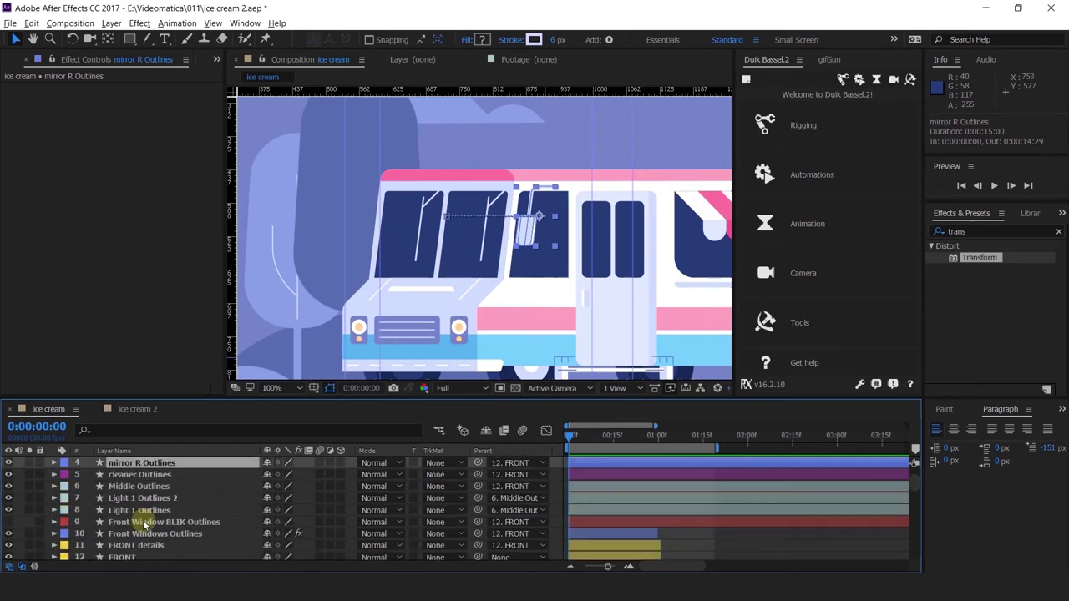
{"action": "key", "text": "ctrl+d"}
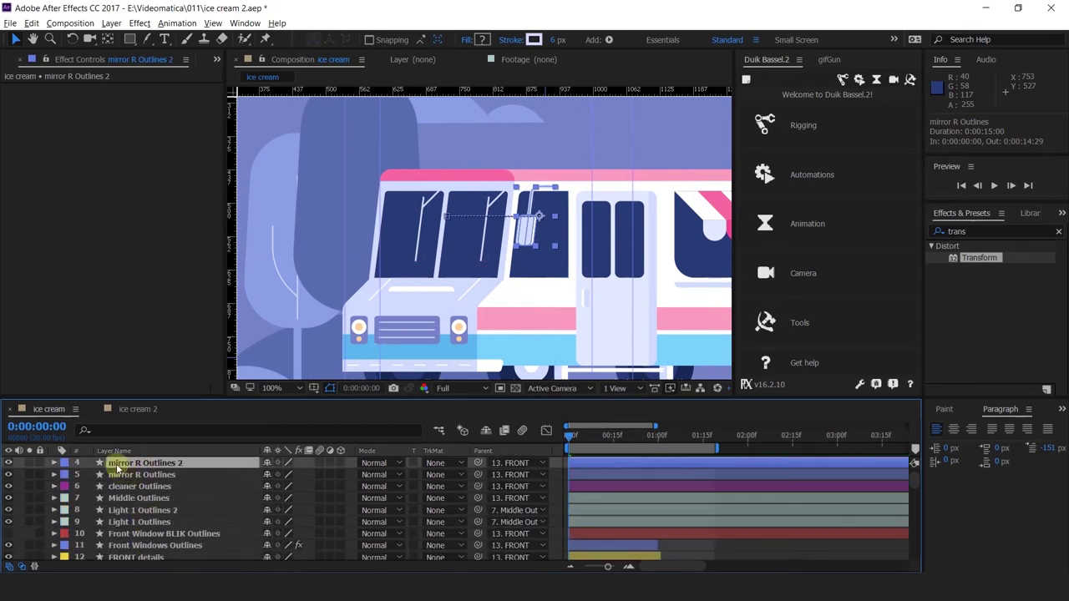
Reveal the duplicate mirror layer's Position keyframes and move the layer down the stack, directly below Wheel Back 3.
{"action": "key", "text": "u"}
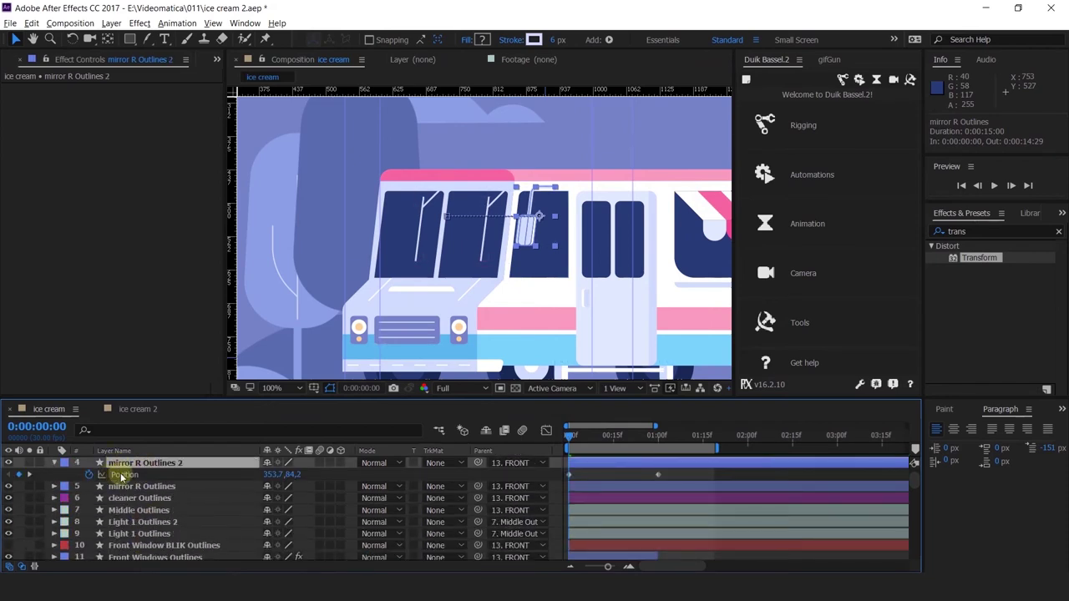
{"action": "key", "text": "Return"}
{"action": "scroll", "coordinate": [167, 493], "scroll_direction": "up", "scroll_amount": 1}
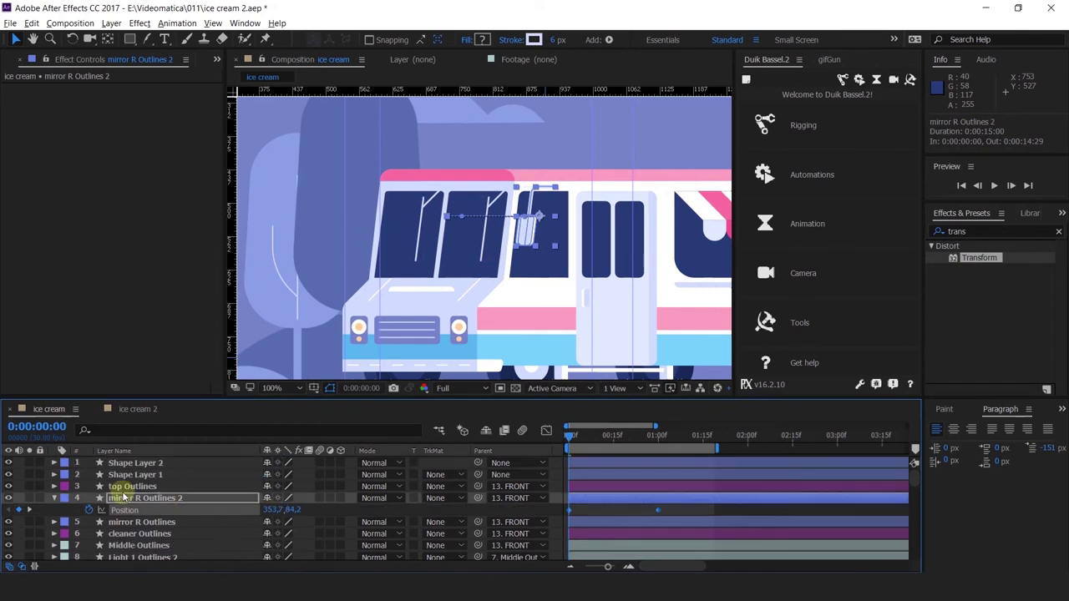
{"action": "left_click_drag", "start_coordinate": [124, 498], "coordinate": [182, 478]}
{"action": "left_click", "coordinate": [148, 479]}
{"action": "key", "text": "Delete"}
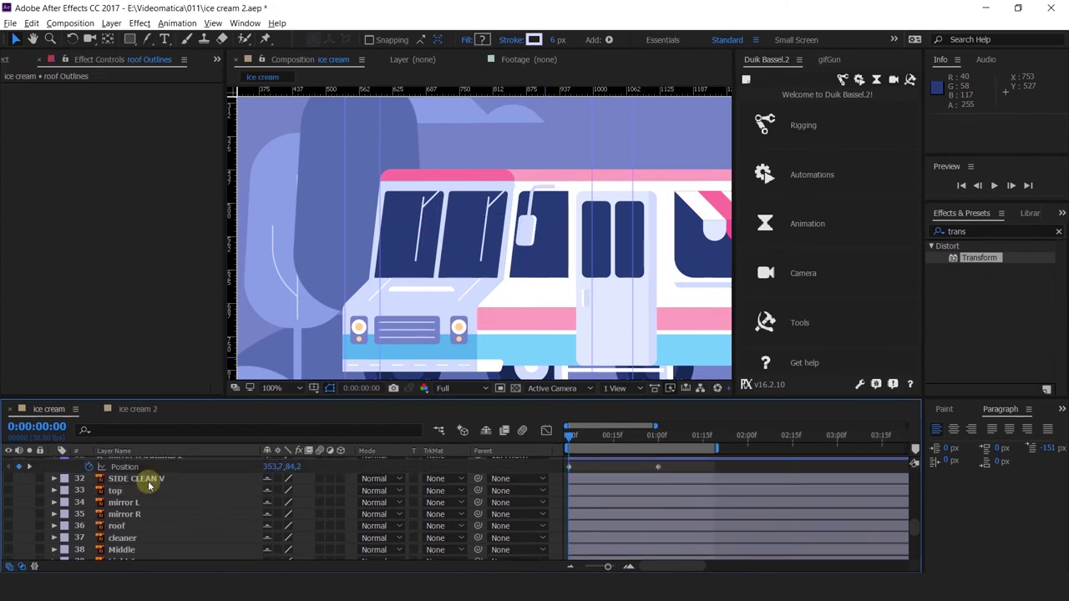
{"action": "scroll", "coordinate": [151, 480], "scroll_direction": "up", "scroll_amount": 1}
Set the duplicate mirror's position at 0:00:00:00 to 58.7, 84.2, on the far side of the windshield.
{"action": "left_click", "coordinate": [130, 491]}
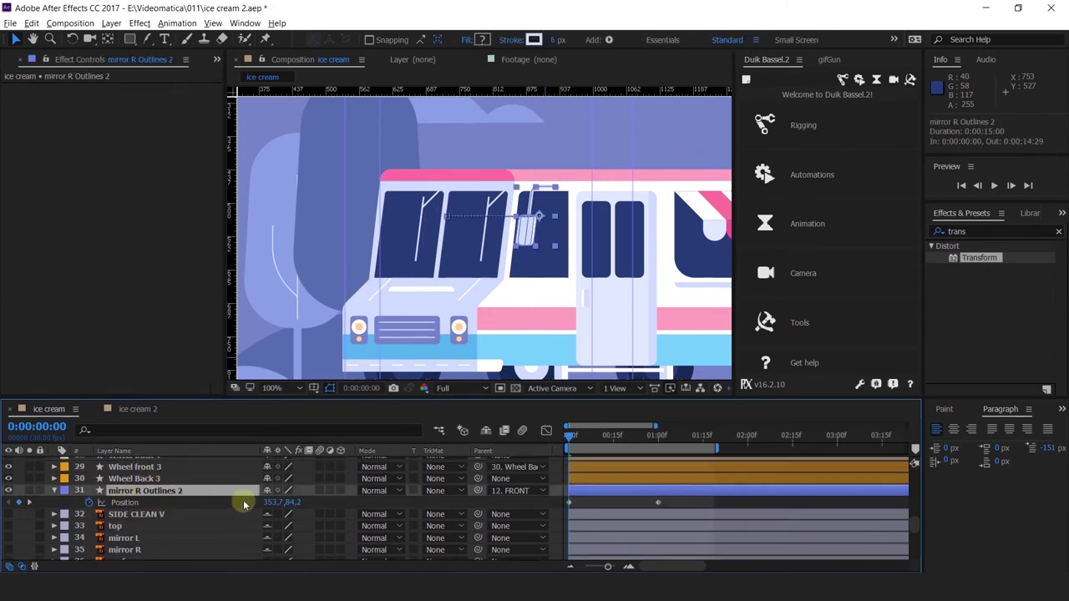
{"action": "left_click_drag", "start_coordinate": [272, 504], "coordinate": [66, 513]}
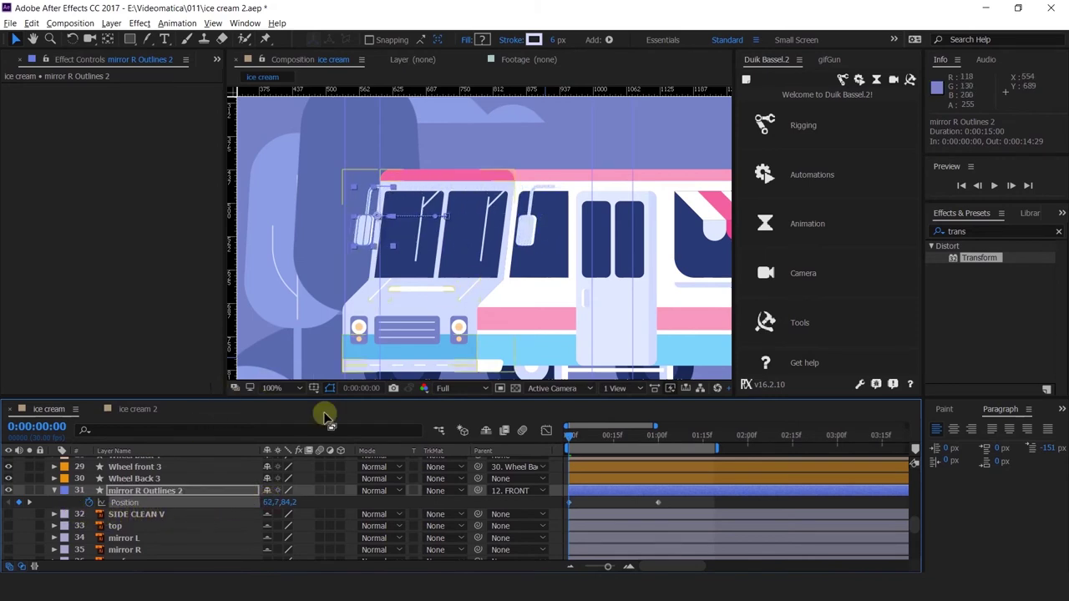
{"action": "key", "text": "Left"}
{"action": "key", "text": "Left"}
{"action": "key", "text": "Left"}
{"action": "key", "text": "Left"}
Play back the animation with the whole truck in view to check both mirrors.
{"action": "scroll", "coordinate": [514, 268], "scroll_direction": "down", "scroll_amount": 2}
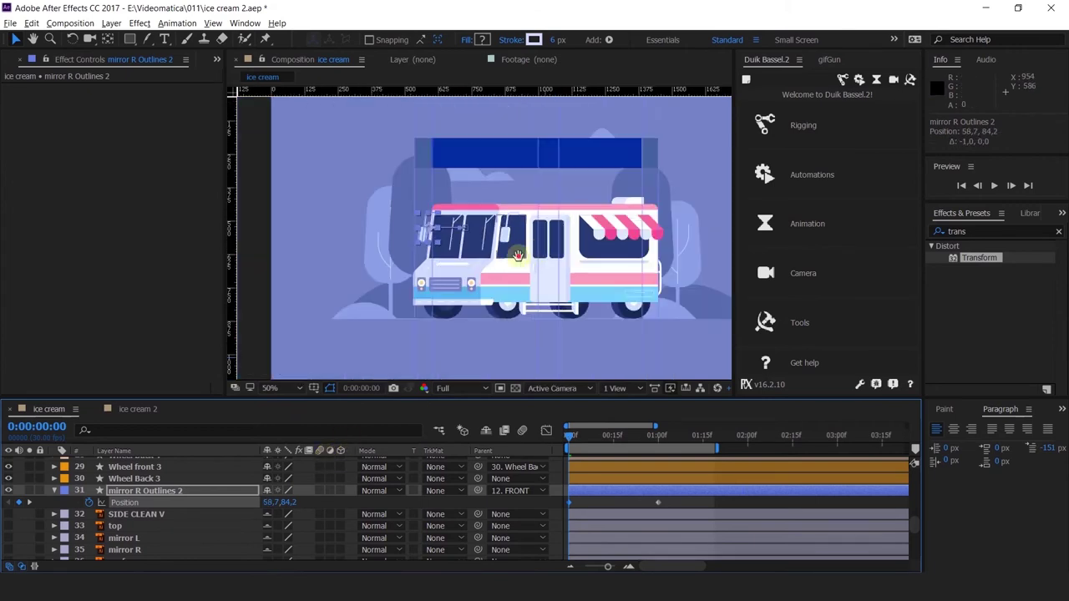
{"action": "key", "text": "space"}
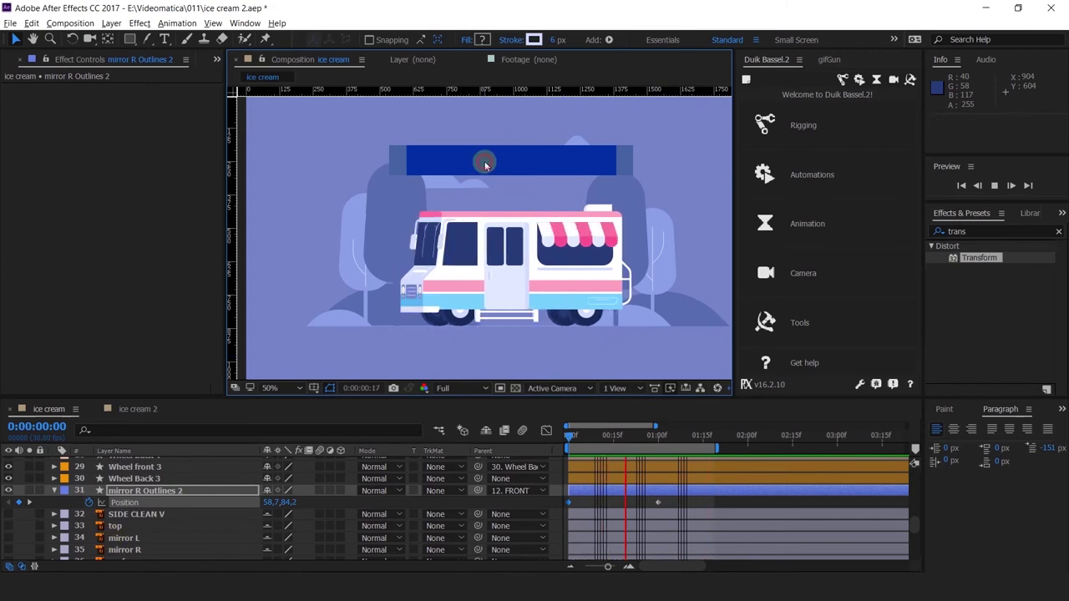
{"action": "key", "text": "space"}
Hide Shape Layer 1 and Shape Layer 2 above the truck, and select the large tree behind the truck's front.
{"action": "scroll", "coordinate": [155, 498], "scroll_direction": "up", "scroll_amount": 15}
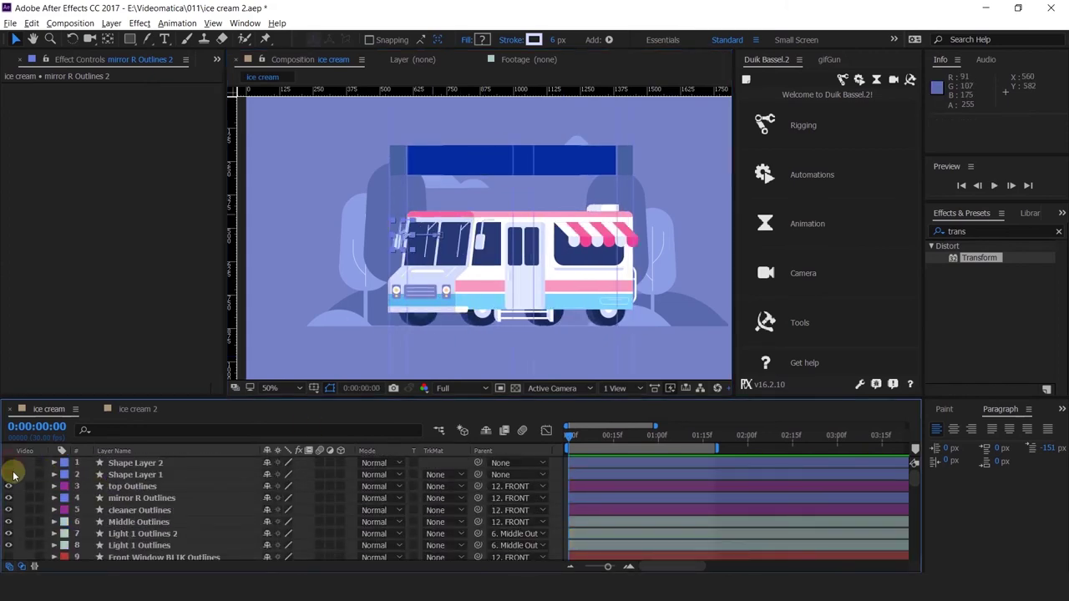
{"action": "left_click", "coordinate": [9, 463]}
{"action": "left_click", "coordinate": [117, 474]}
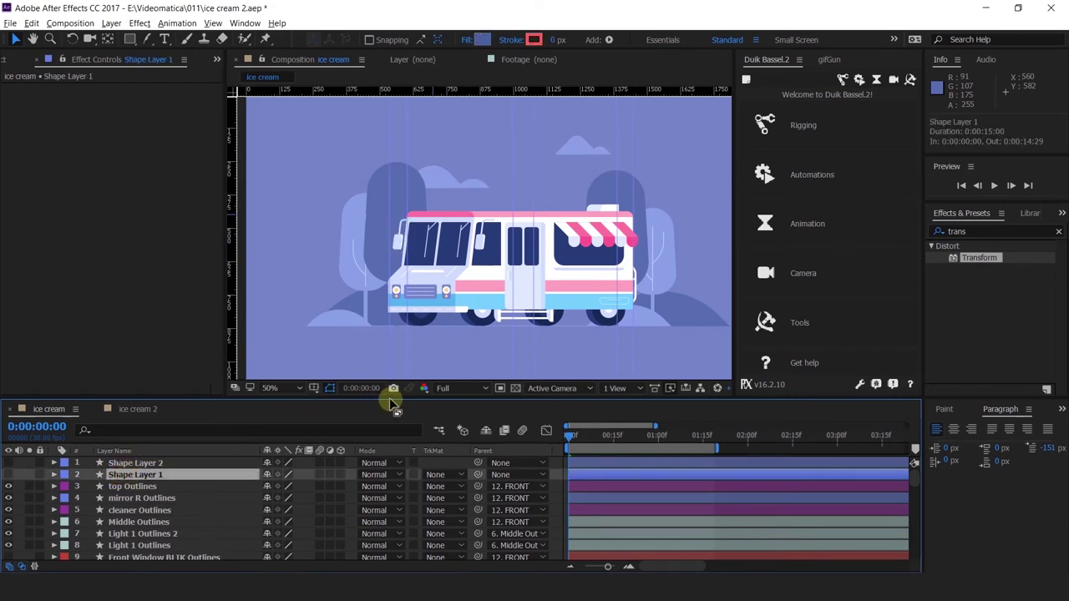
{"action": "left_click", "coordinate": [392, 204]}
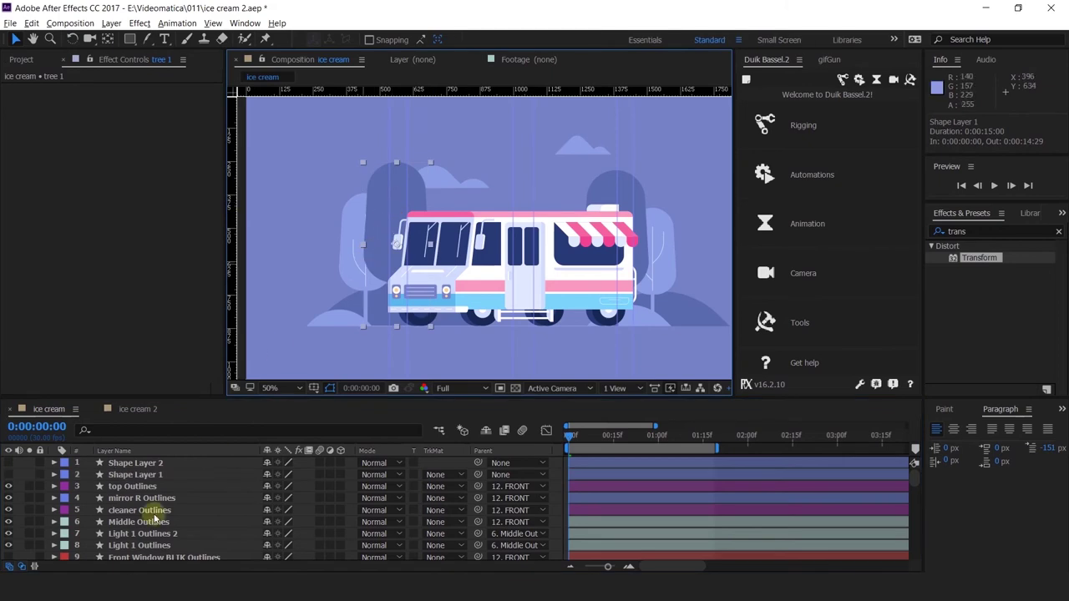
Show the ice cream 1, ice cream 2 and ice cream 3 layers and set their label color to Red.
{"action": "scroll", "coordinate": [125, 518], "scroll_direction": "down", "scroll_amount": 5}
{"action": "key", "text": "u"}
{"action": "key", "text": "u"}
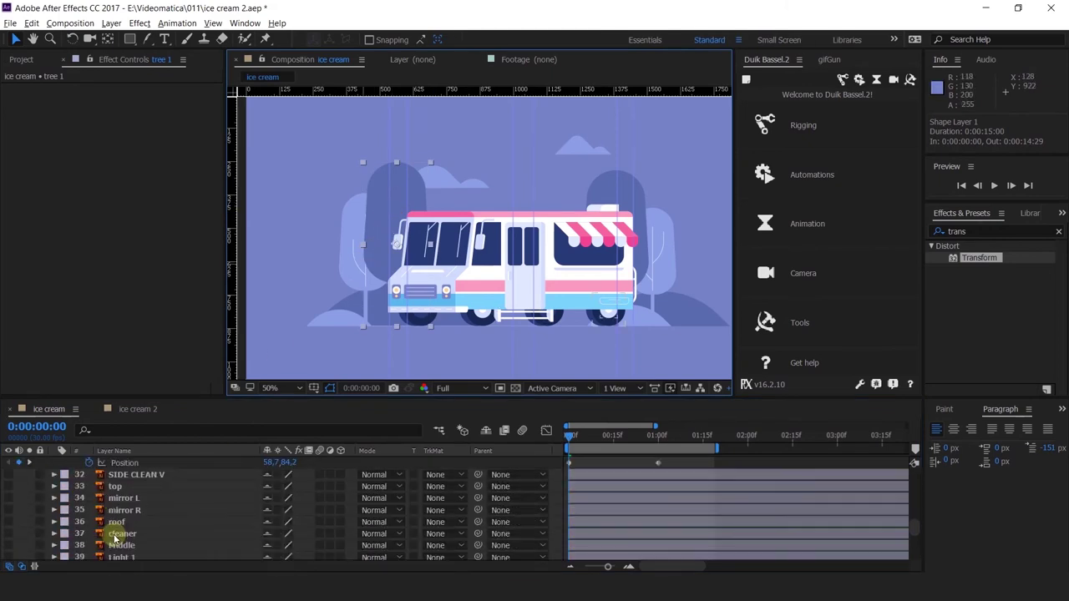
{"action": "scroll", "coordinate": [143, 535], "scroll_direction": "down", "scroll_amount": 5}
{"action": "scroll", "coordinate": [145, 539], "scroll_direction": "down", "scroll_amount": 4}
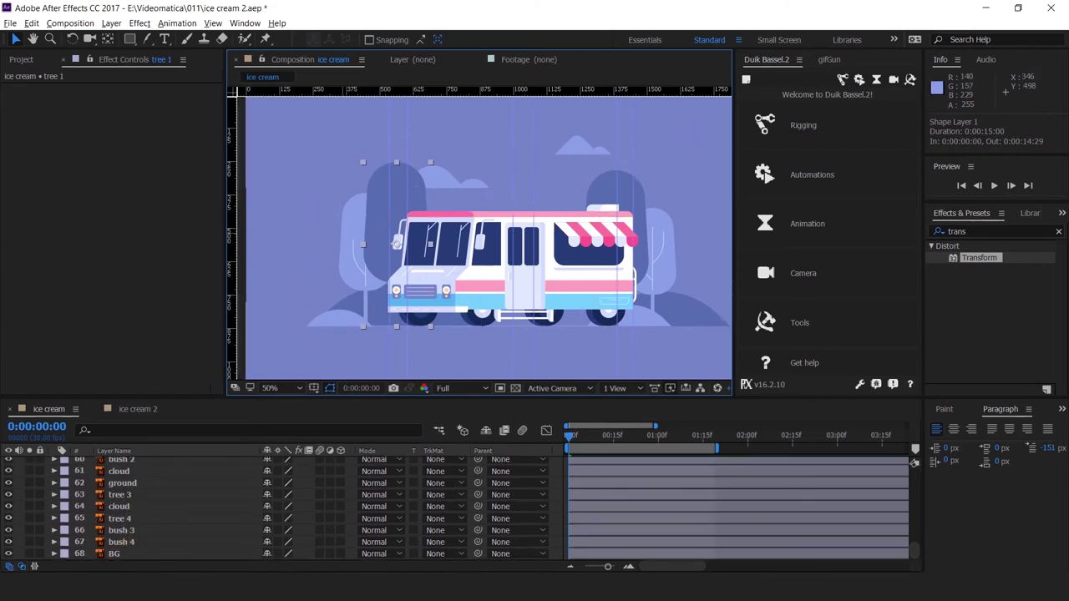
{"action": "scroll", "coordinate": [143, 537], "scroll_direction": "up", "scroll_amount": 5}
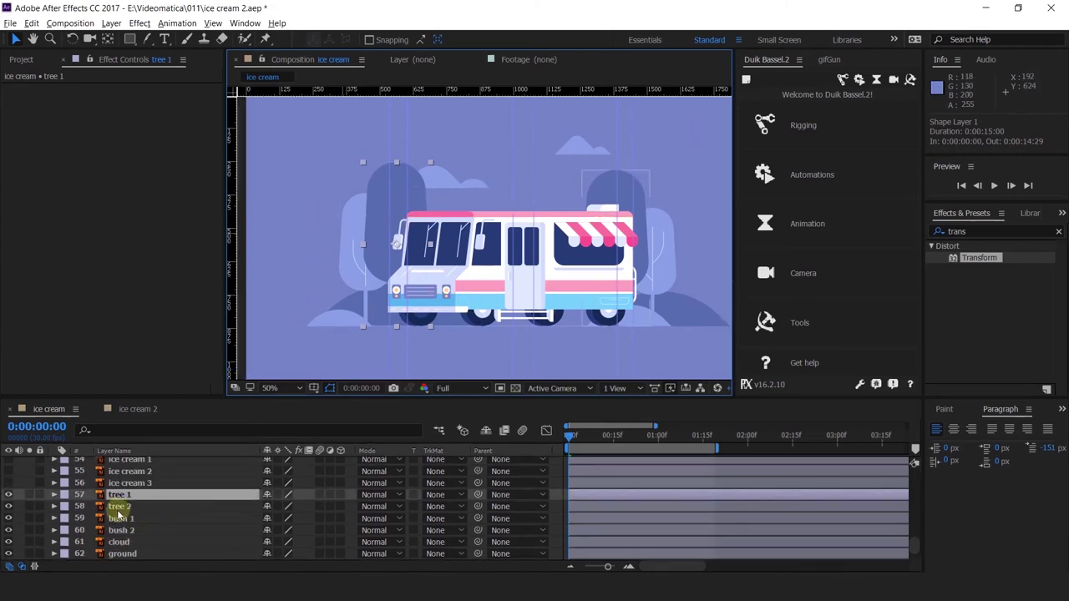
{"action": "left_click", "coordinate": [125, 519]}
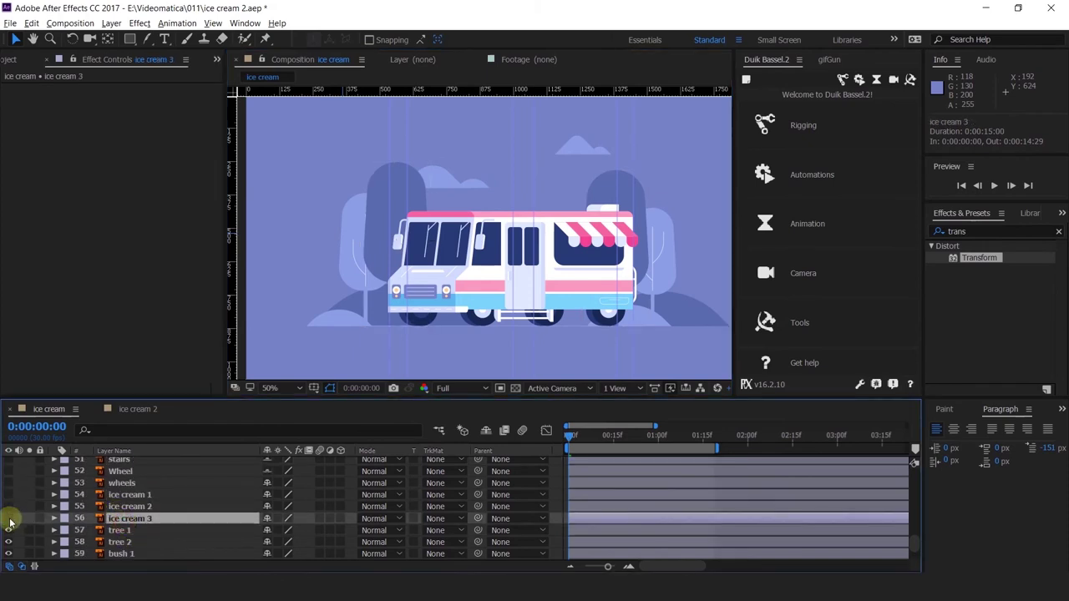
{"action": "left_click", "coordinate": [115, 495]}
{"action": "left_click", "coordinate": [112, 517], "text": "shift"}
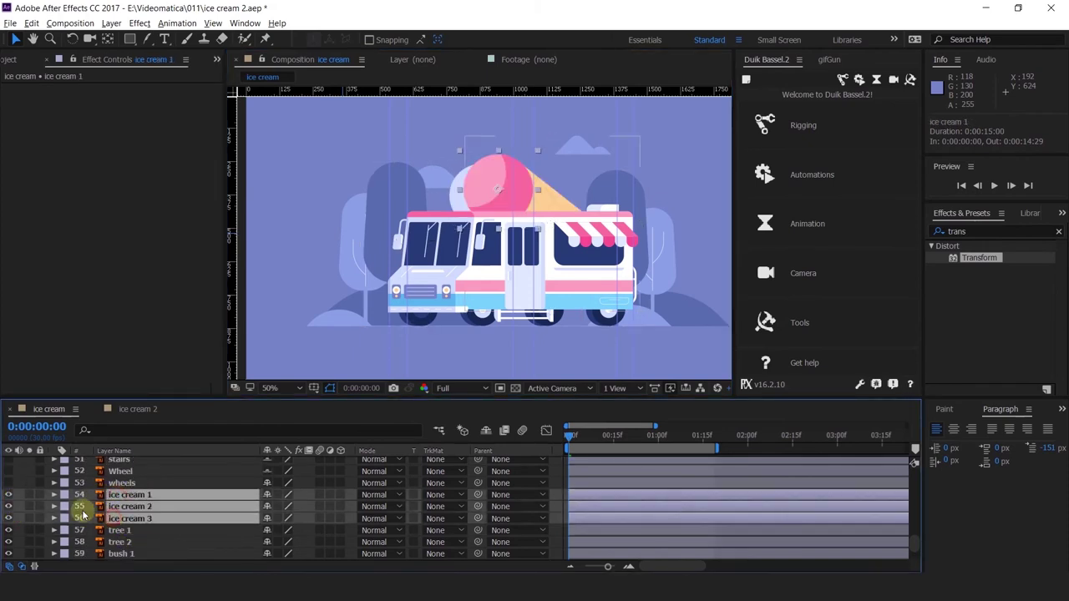
{"action": "left_click", "coordinate": [66, 497]}
{"action": "left_click", "coordinate": [137, 289]}
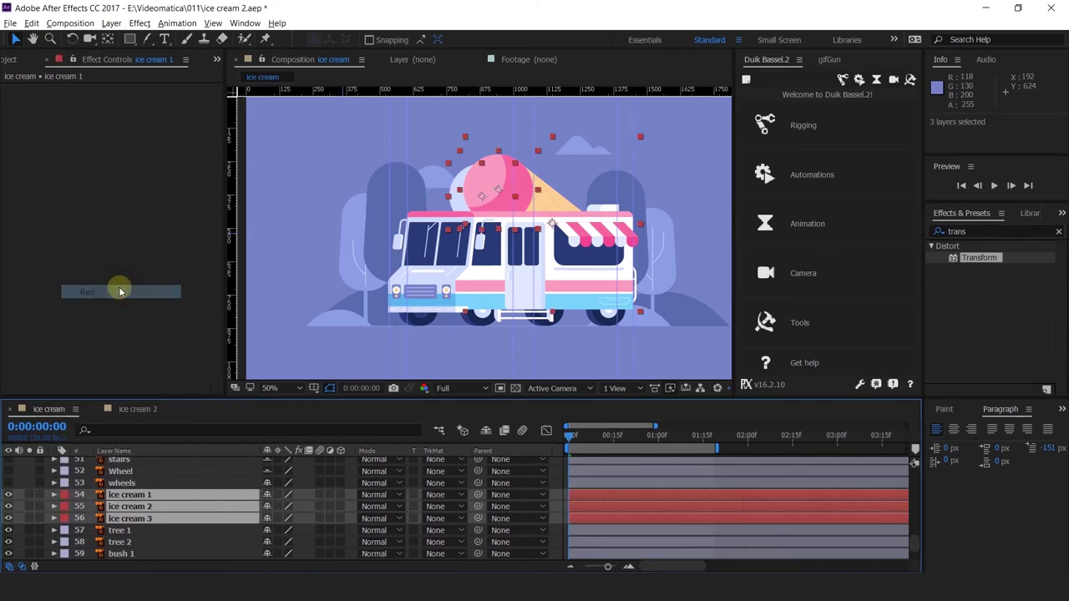
Add Position keyframes to all three ice cream layers at 0:00:00:00 and 0:00:01:00.
{"action": "key", "text": "p"}
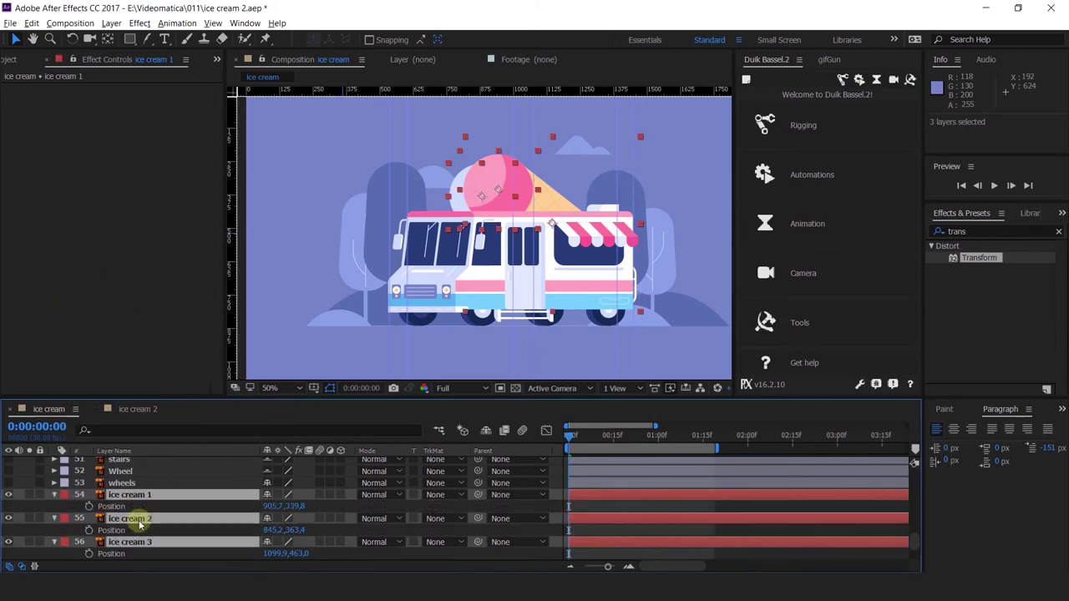
{"action": "left_click", "coordinate": [90, 507]}
{"action": "left_click_drag", "start_coordinate": [689, 446], "coordinate": [658, 447]}
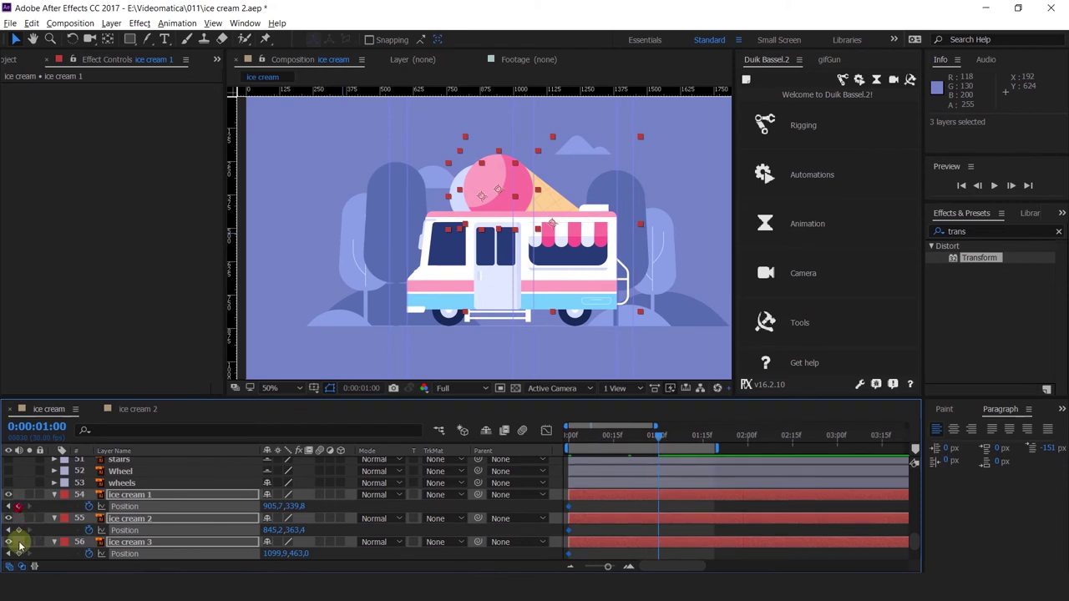
{"action": "left_click", "coordinate": [18, 506]}
{"action": "left_click", "coordinate": [8, 506]}
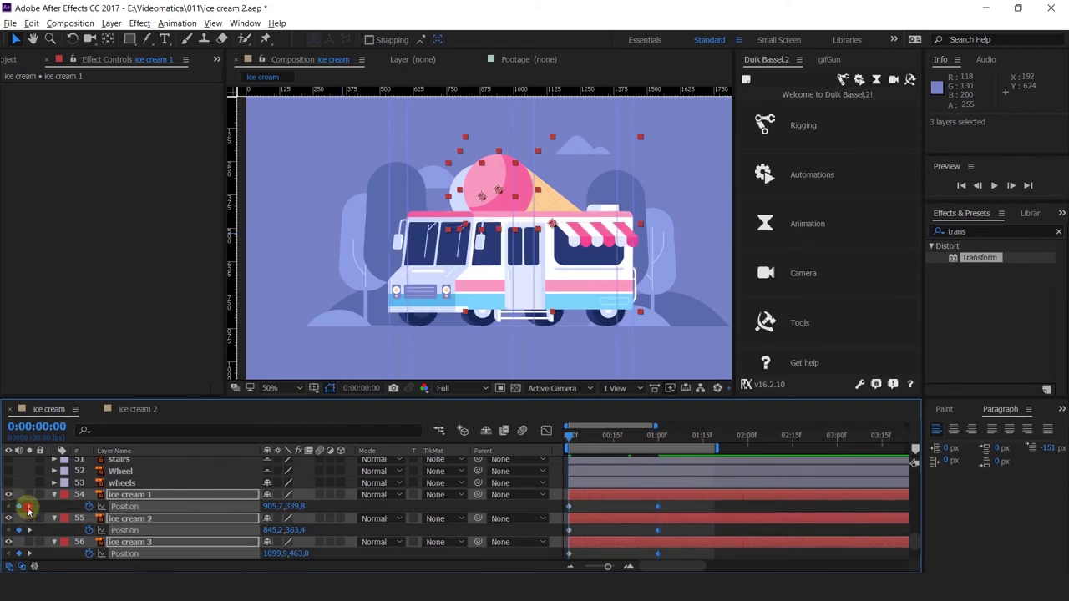
Move the pink scoop, ice cream 1, toward the truck's front at 0:00:01:00, to position 845.7, 339.8.
{"action": "left_click", "coordinate": [28, 507]}
{"action": "left_click", "coordinate": [416, 227]}
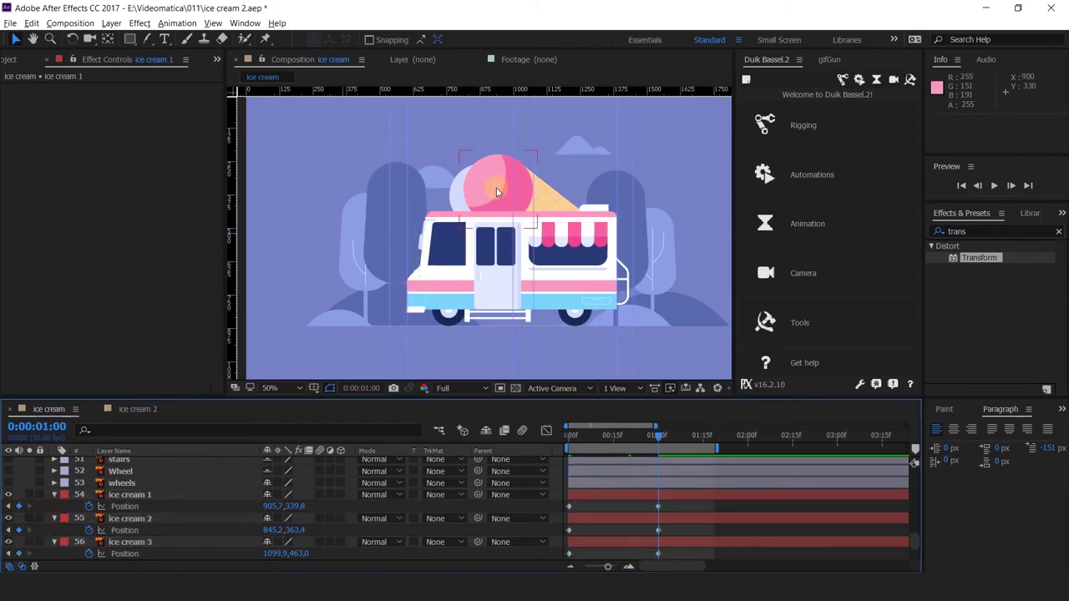
{"action": "left_click_drag", "start_coordinate": [496, 192], "coordinate": [476, 193]}
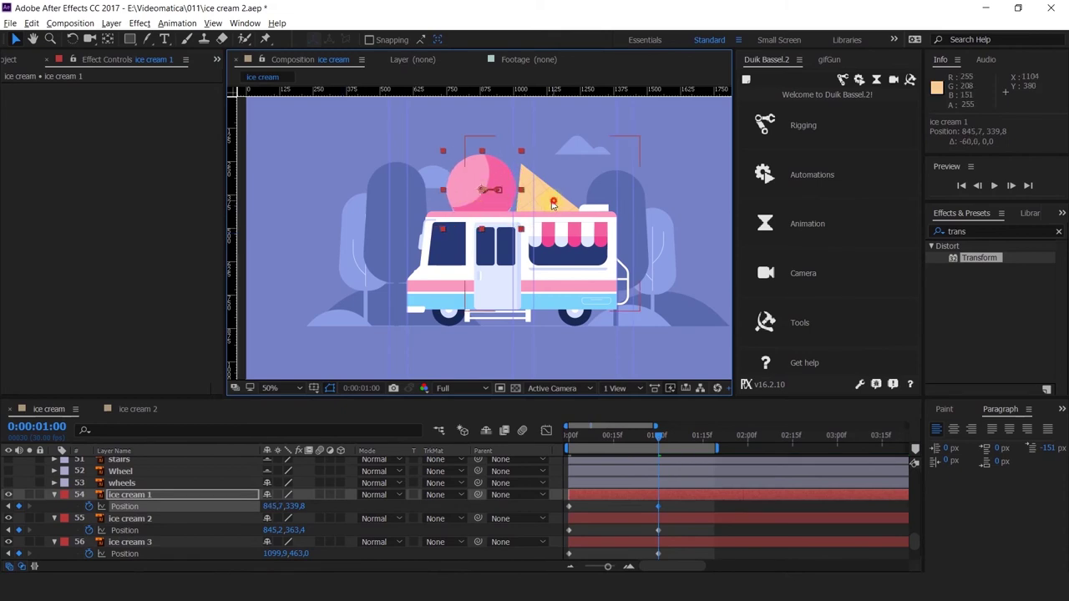
Set the position of the cone, ice cream 3, at 0:00:01:00 to 1037.9, 463.0 so it meets the pink scoop.
{"action": "left_click", "coordinate": [134, 542]}
{"action": "left_click", "coordinate": [68, 536]}
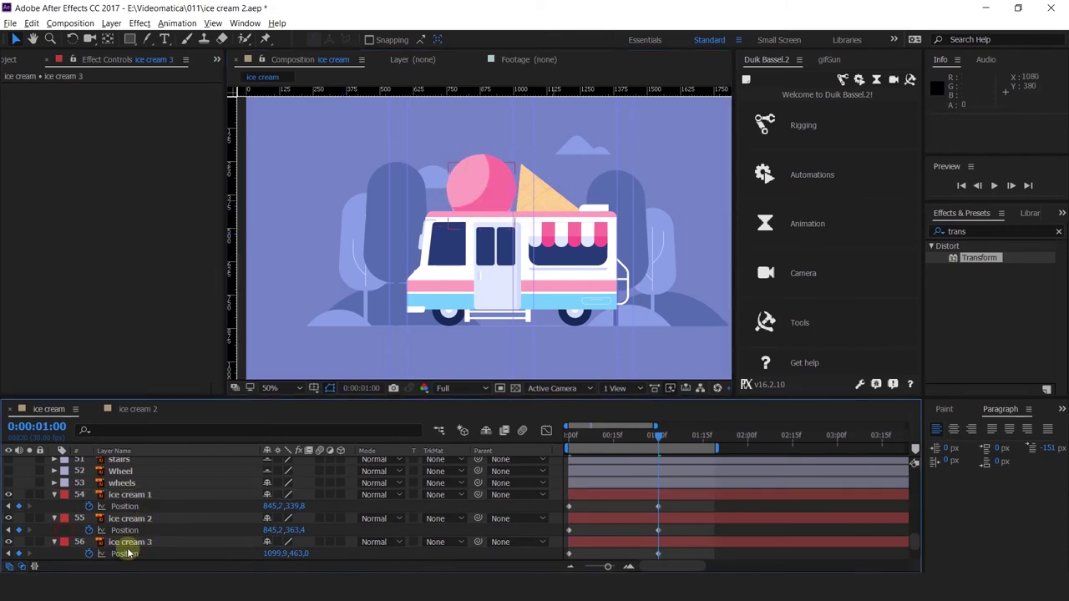
{"action": "left_click", "coordinate": [127, 554]}
{"action": "left_click", "coordinate": [336, 528]}
{"action": "left_click", "coordinate": [272, 554]}
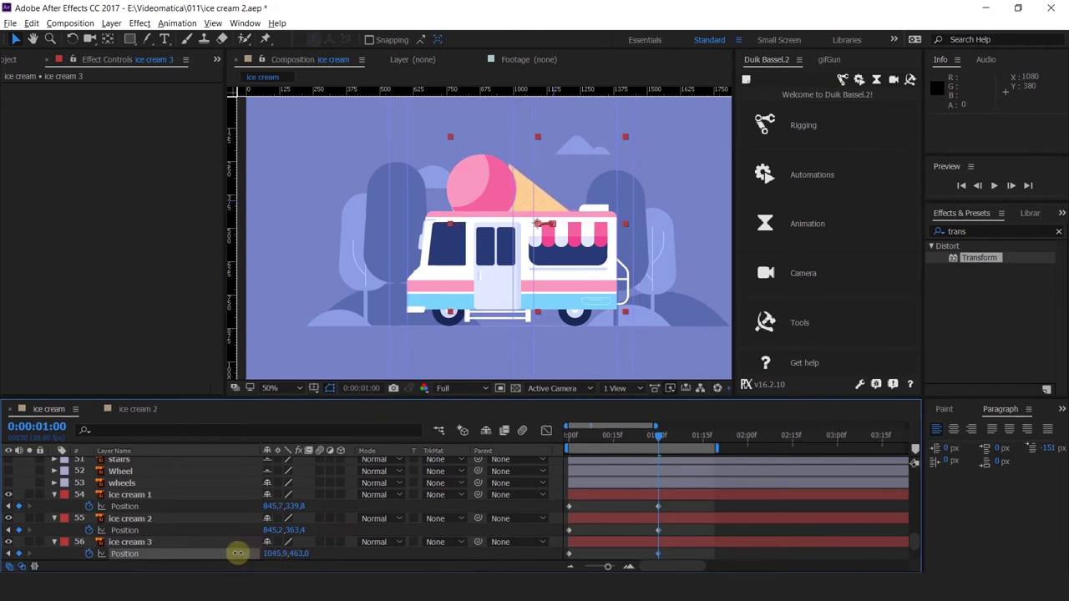
{"action": "left_click", "coordinate": [297, 543]}
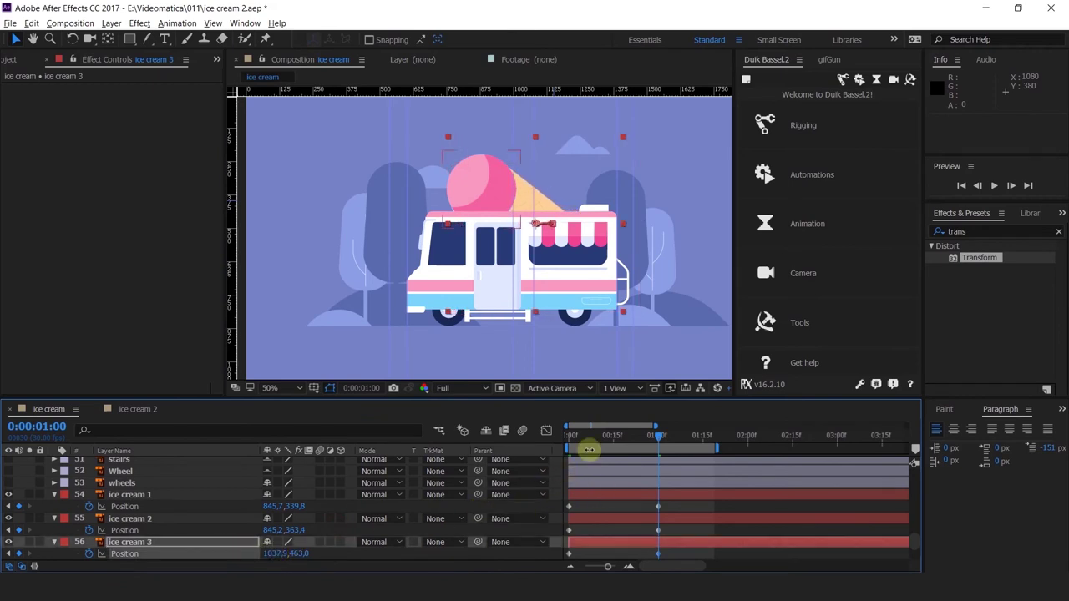
Preview the turn up to 0:00:01:00 to check how the scoop and cone move.
{"action": "key", "text": "space"}
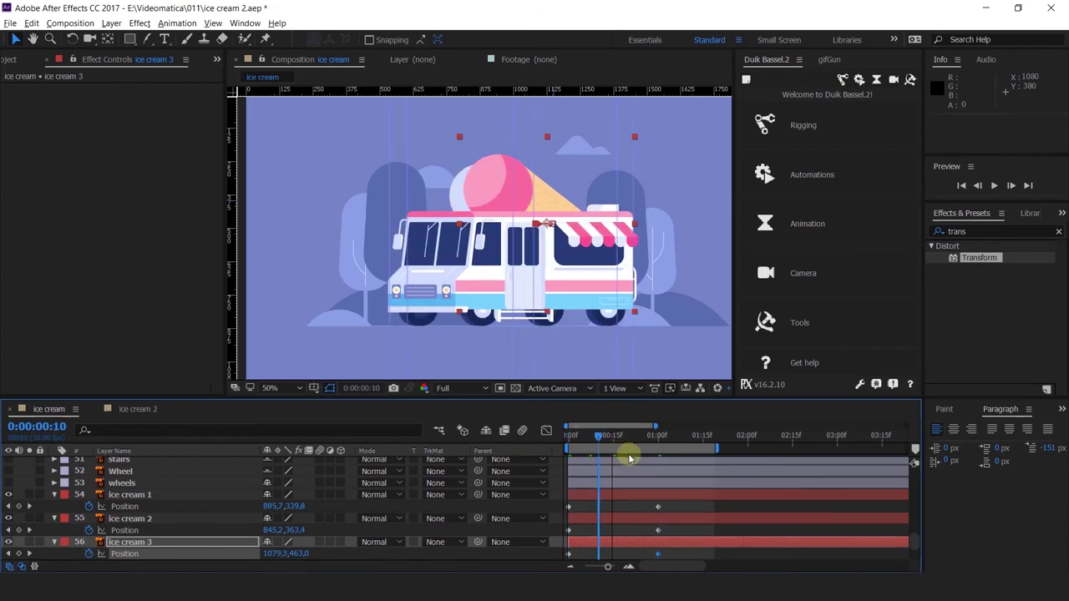
{"action": "key", "text": "Page_Up"}
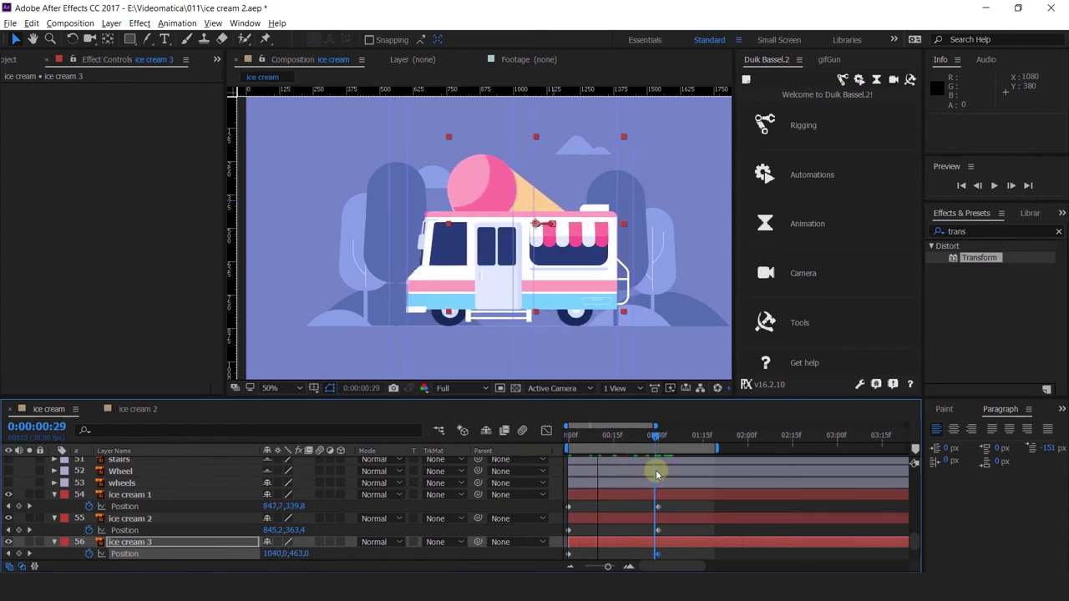
{"action": "key", "text": "Page_Down"}
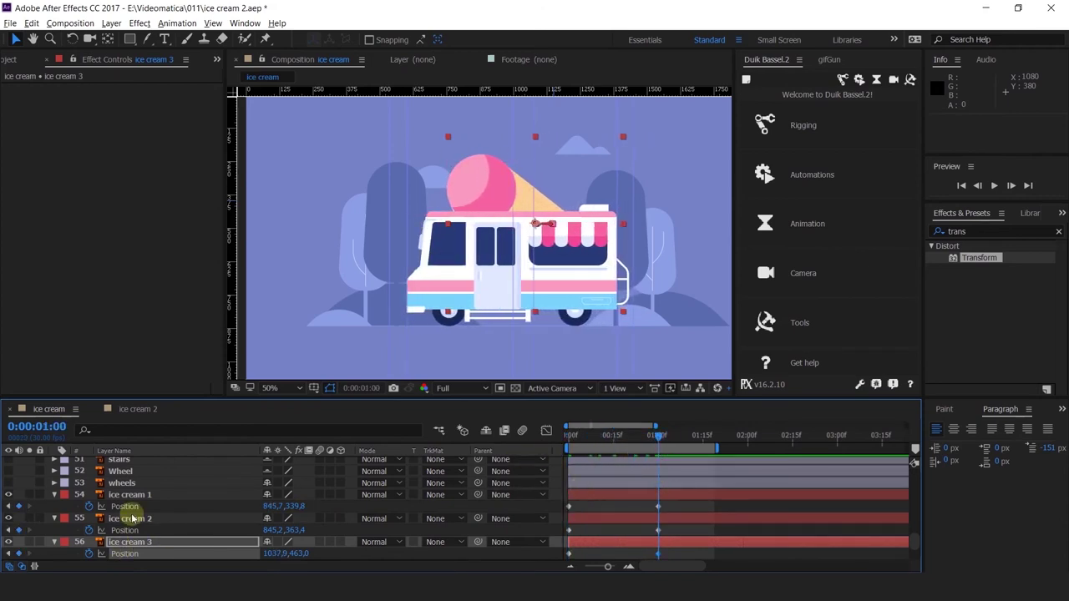
Set the position of ice cream 2 to 873.2, 363.4 at both keyframes and move its layer directly below ice cream 3.
{"action": "left_click", "coordinate": [127, 519]}
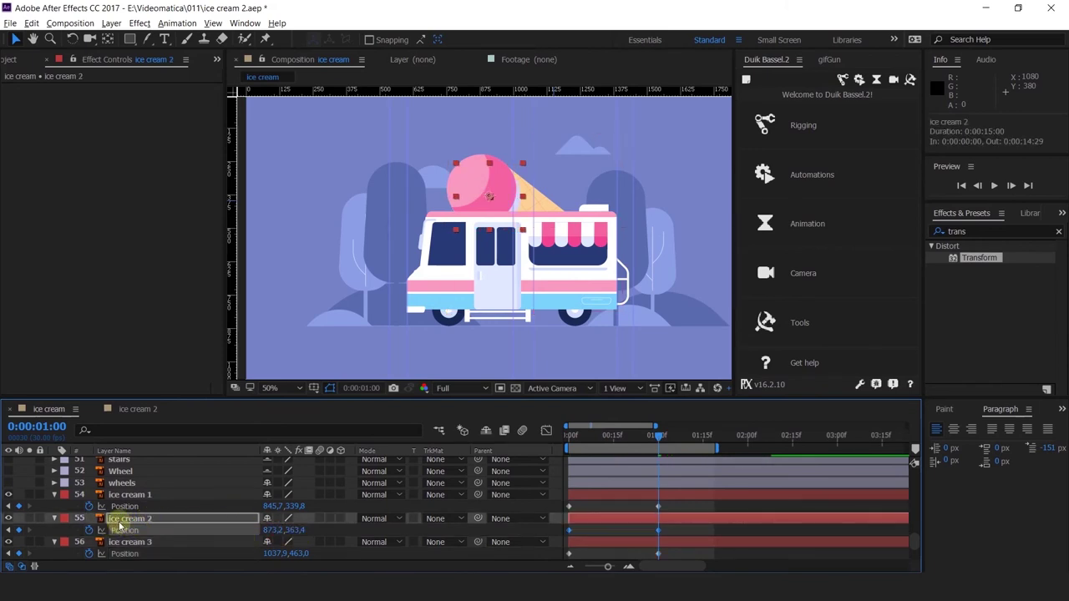
{"action": "mouse_move", "coordinate": [114, 519]}
{"action": "left_mouse_down"}
{"action": "mouse_move", "coordinate": [125, 560]}
{"action": "mouse_move", "coordinate": [128, 511]}
{"action": "left_mouse_up"}
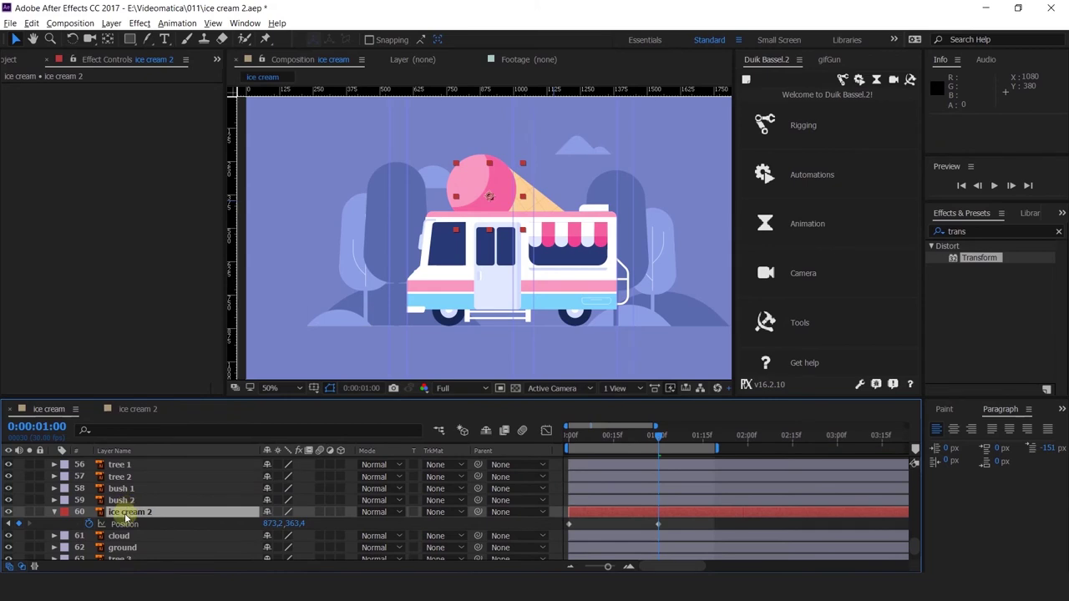
{"action": "scroll", "coordinate": [136, 501], "scroll_direction": "up", "scroll_amount": 4}
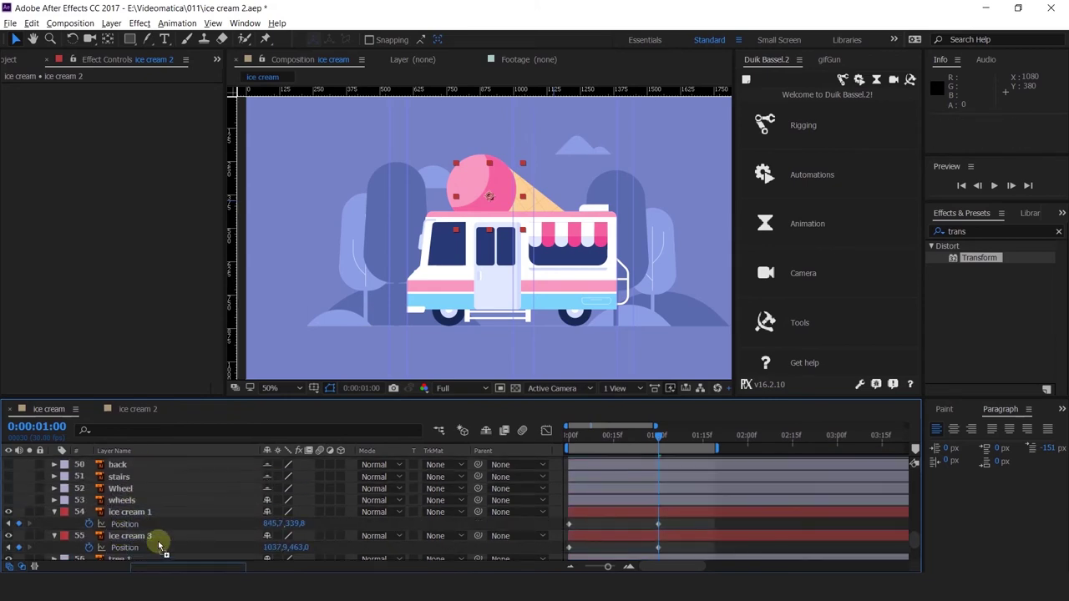
{"action": "left_click_drag", "start_coordinate": [158, 540], "coordinate": [166, 554]}
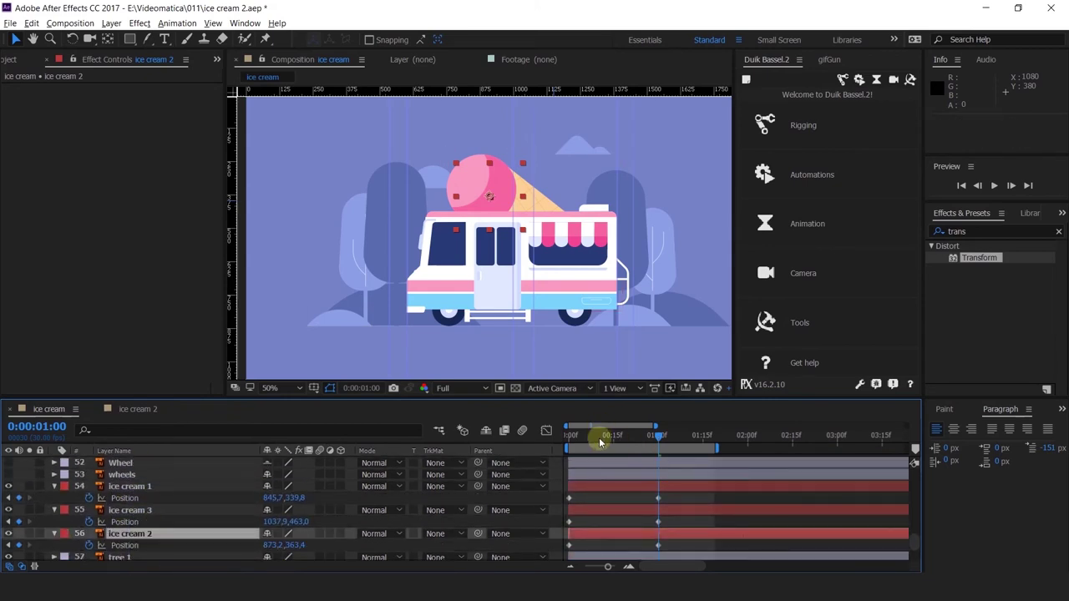
Play back the animation from the start to check the ice cream's movement on the roof.
{"action": "key", "text": "Home"}
{"action": "key", "text": "space"}
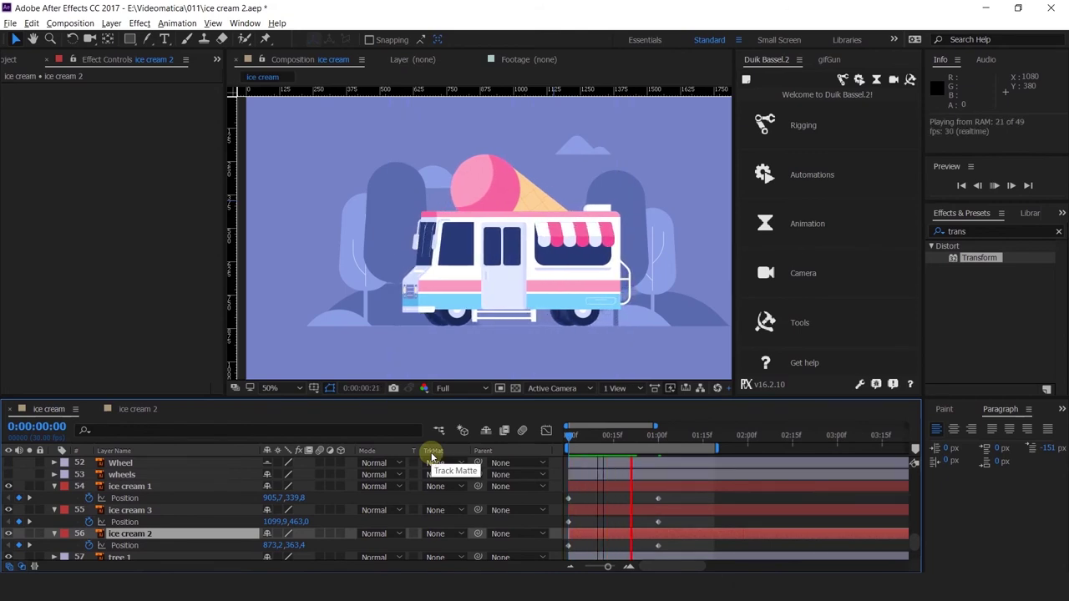
{"action": "key", "text": "space"}
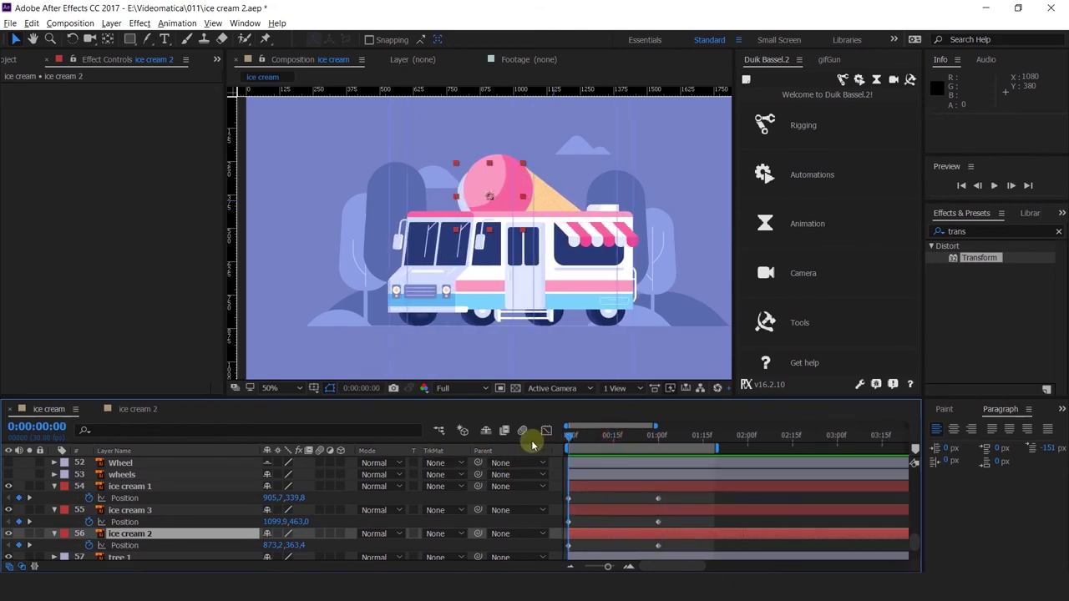
Remove the Position keyframes from ice cream 3, parent it to ice cream 1, and play back the result.
{"action": "left_click", "coordinate": [127, 487]}
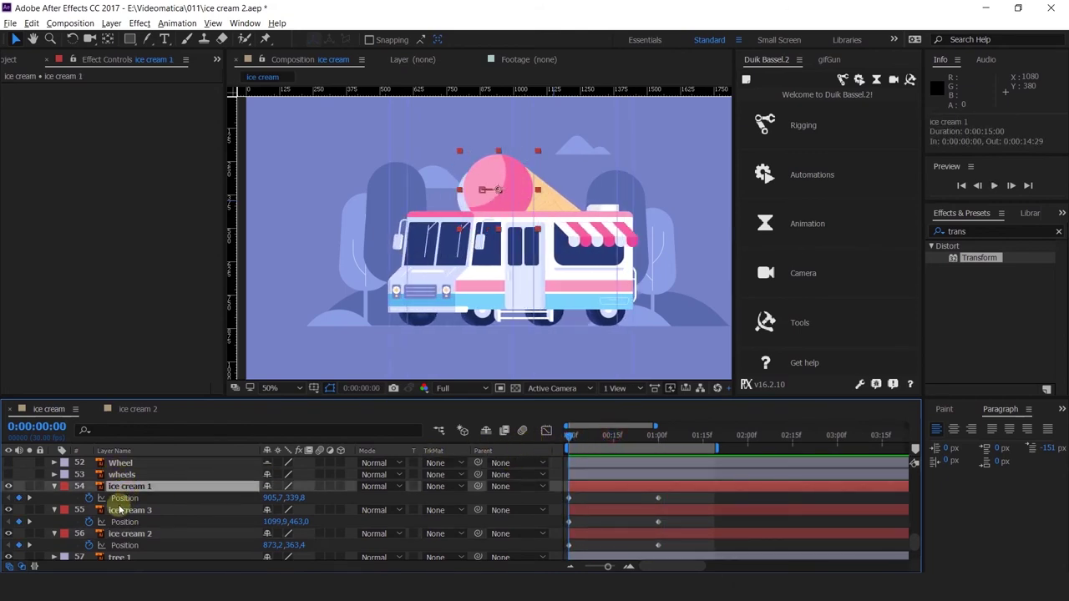
{"action": "left_click", "coordinate": [120, 510]}
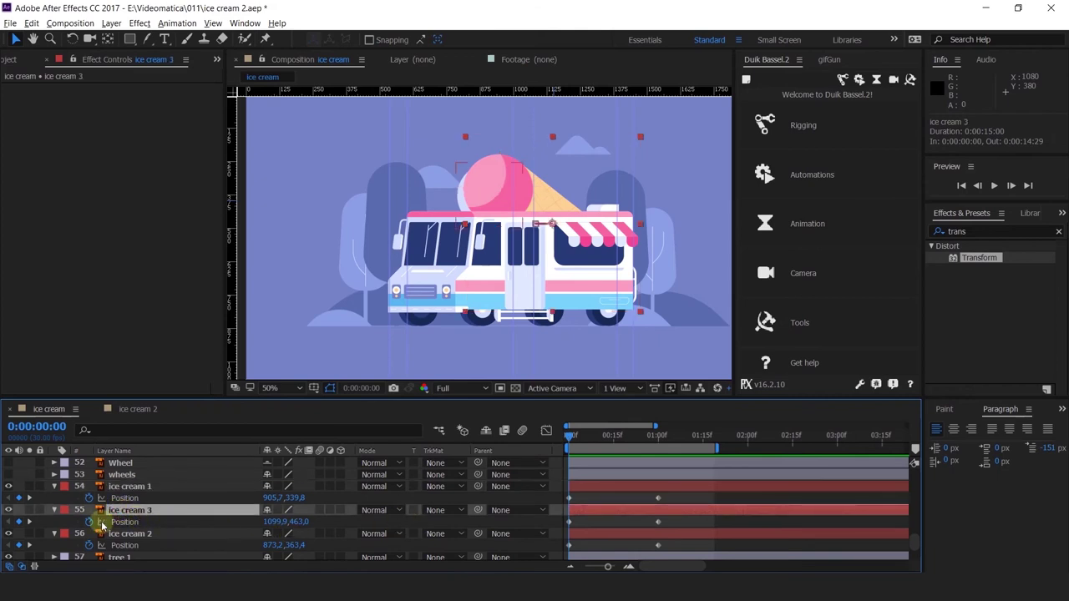
{"action": "left_click", "coordinate": [89, 522]}
{"action": "left_click_drag", "start_coordinate": [477, 510], "coordinate": [159, 492]}
{"action": "key", "text": "space"}
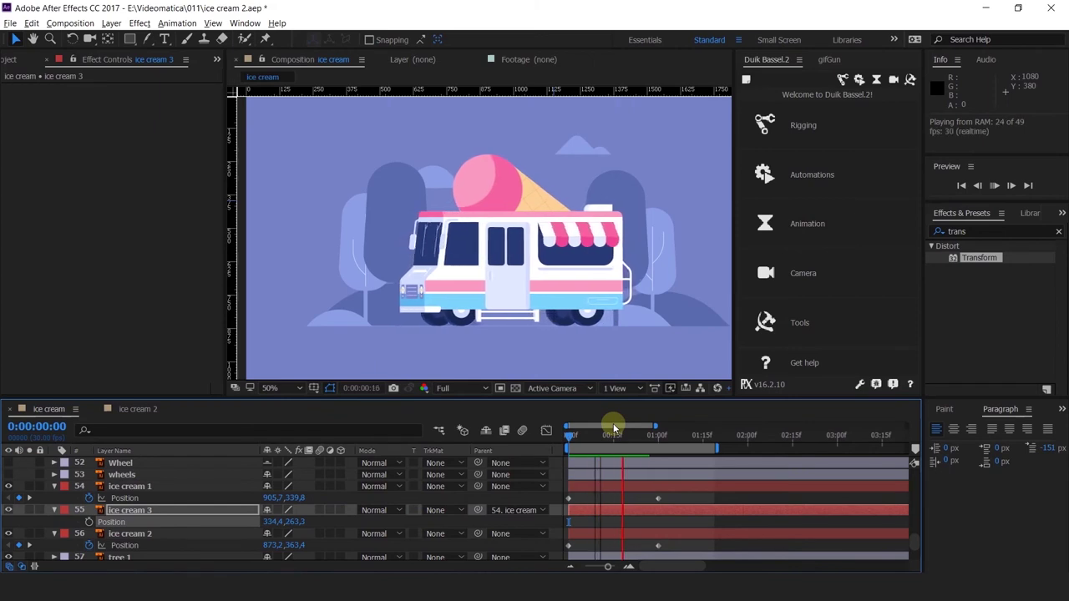
{"action": "key", "text": "space"}
Try shifting ice cream 1 further toward the truck's front at 0:00:01:00 with the cone attached, and undo the change.
{"action": "left_click_drag", "start_coordinate": [618, 435], "coordinate": [660, 499]}
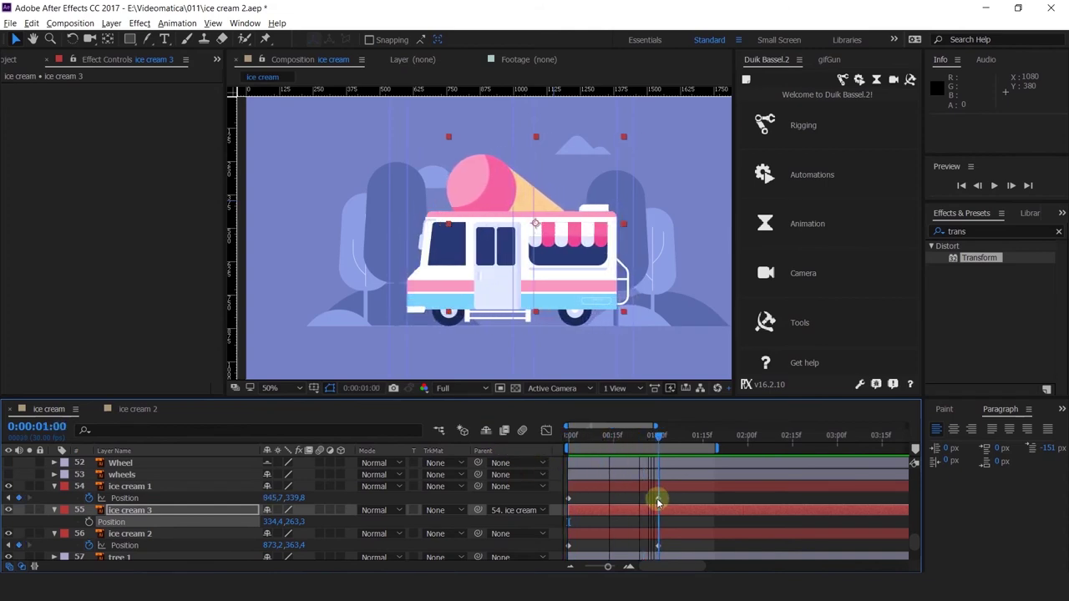
{"action": "left_click_drag", "start_coordinate": [250, 522], "coordinate": [253, 495]}
{"action": "left_click", "coordinate": [504, 216]}
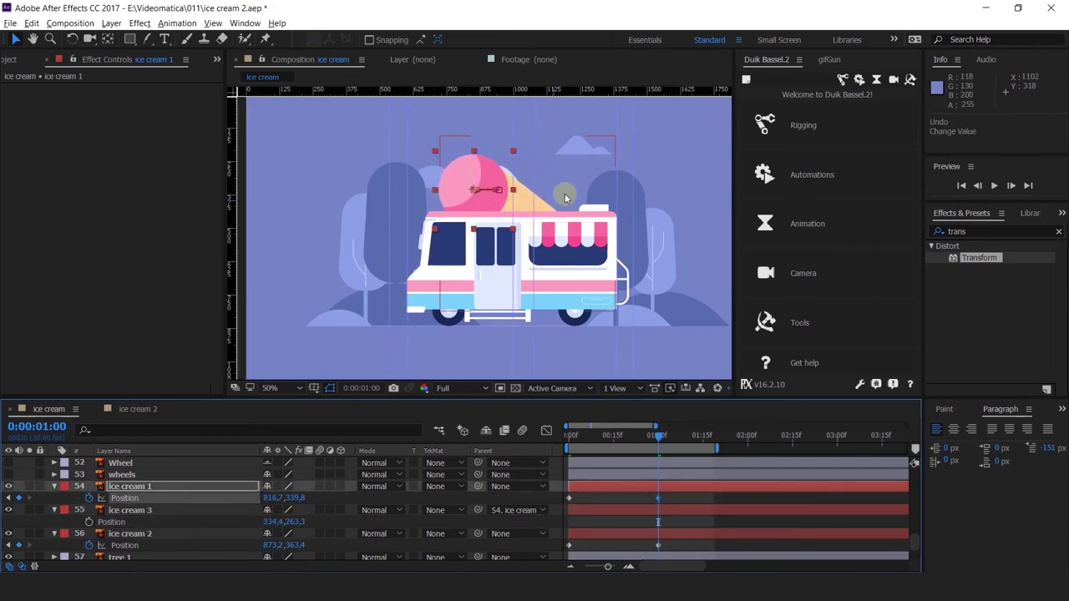
{"action": "key", "text": "ctrl+z"}
{"action": "left_click", "coordinate": [535, 209]}
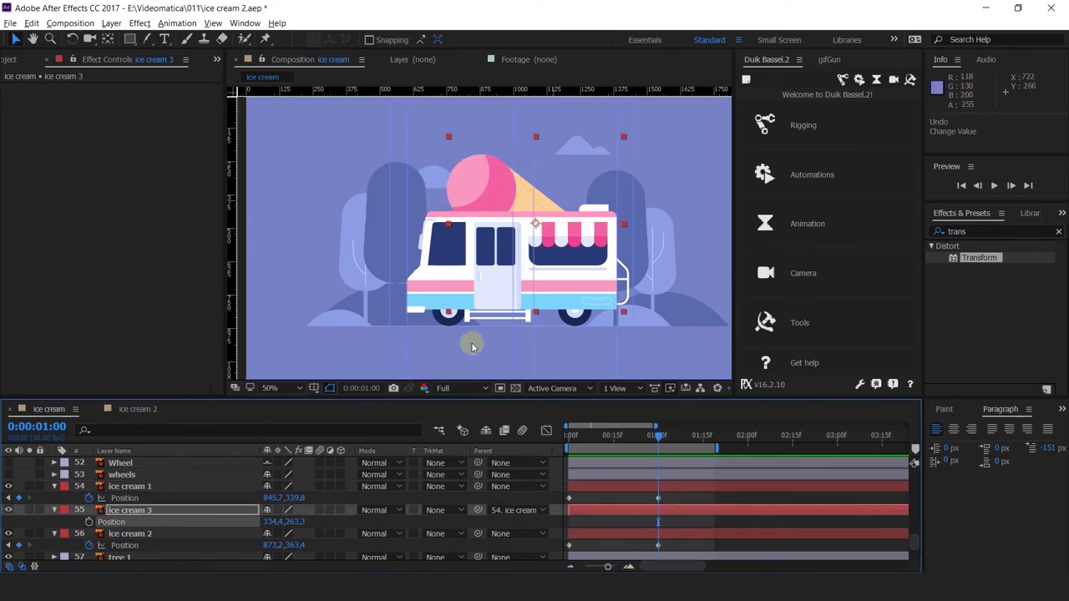
Set the position of ice cream 2 at 0:00:00:00 to 827.2, 363.4 and play back the animation.
{"action": "left_click_drag", "start_coordinate": [643, 443], "coordinate": [555, 436]}
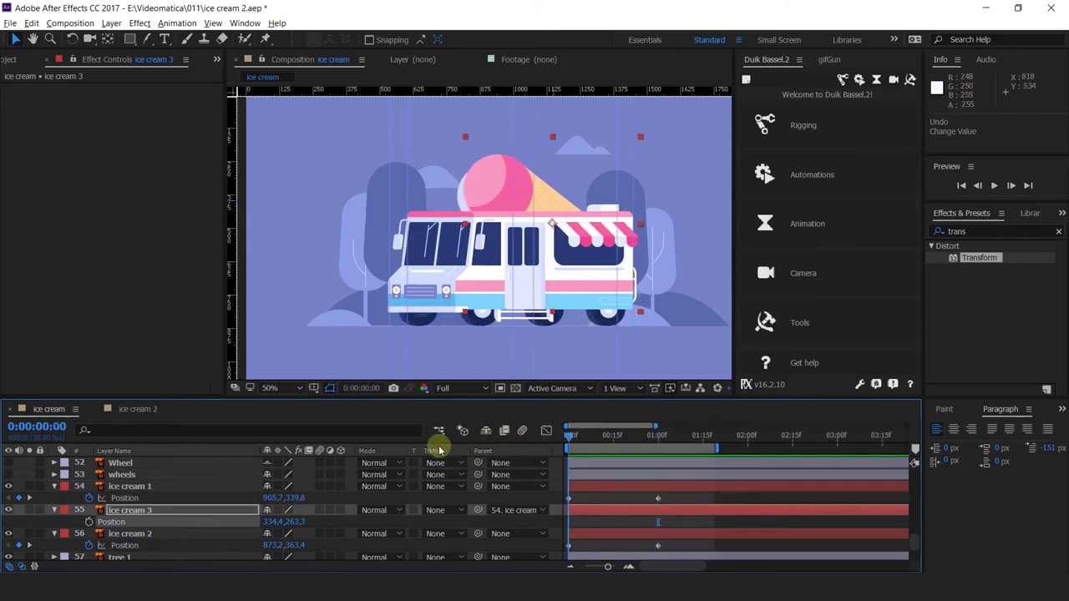
{"action": "left_click", "coordinate": [132, 534]}
{"action": "scroll", "coordinate": [142, 537], "scroll_direction": "down", "scroll_amount": 1}
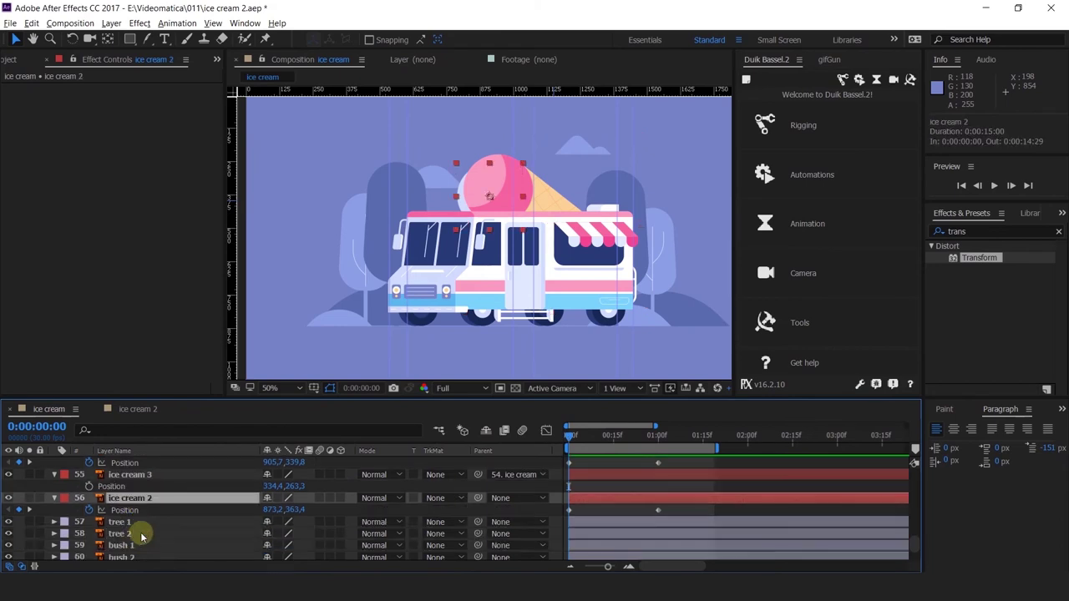
{"action": "left_click_drag", "start_coordinate": [272, 509], "coordinate": [235, 511]}
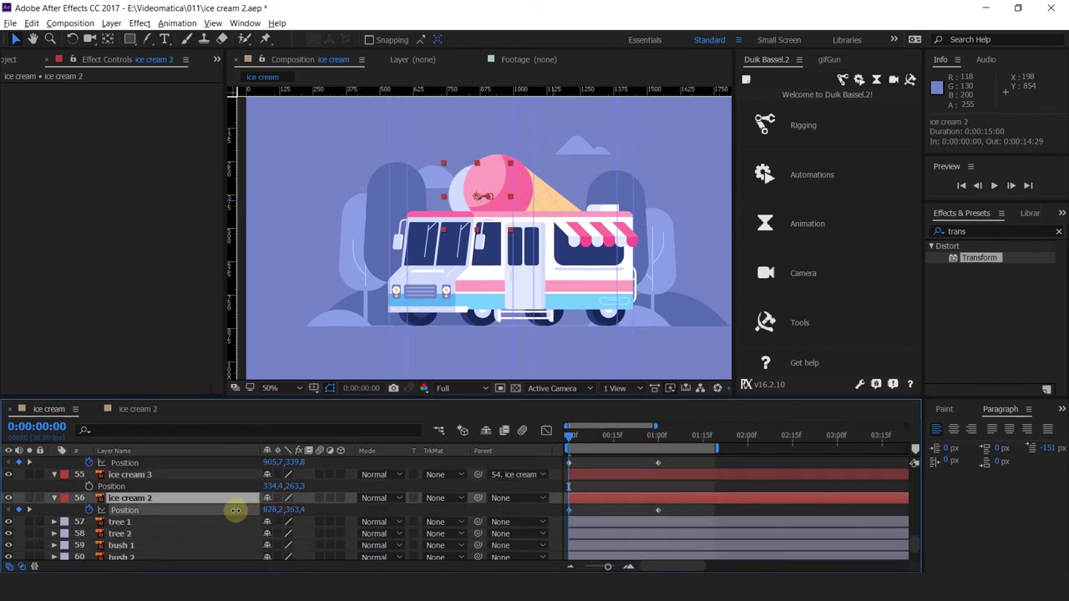
{"action": "key", "text": "space"}
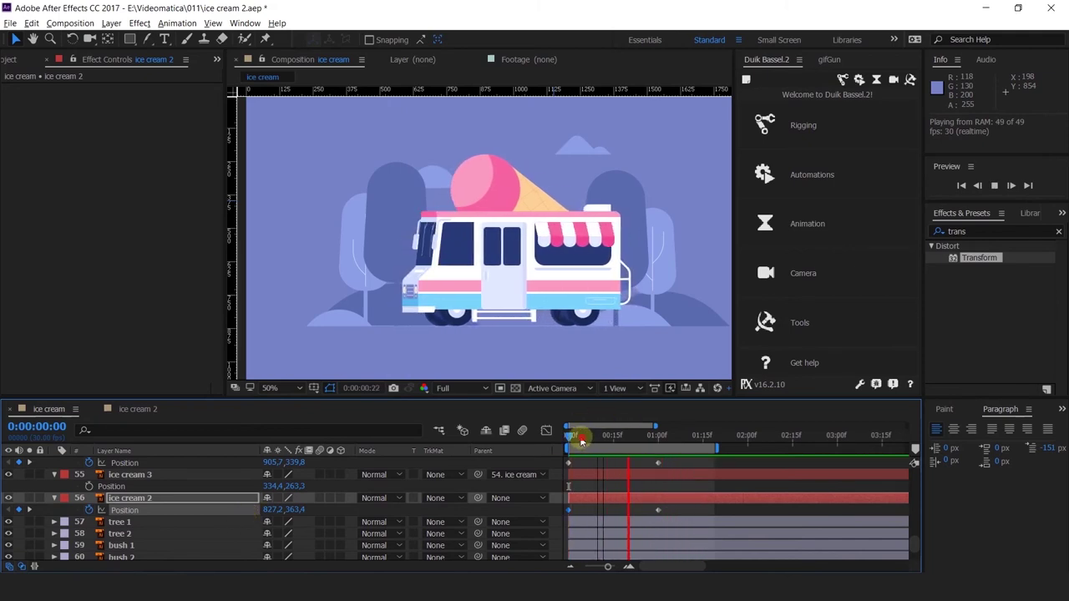
{"action": "key", "text": "space"}
Reveal Position for the background layers from tree 1 to bush 4 and add Position keyframes to all of them at 0:00:00:00.
{"action": "scroll", "coordinate": [183, 537], "scroll_direction": "down", "scroll_amount": 1}
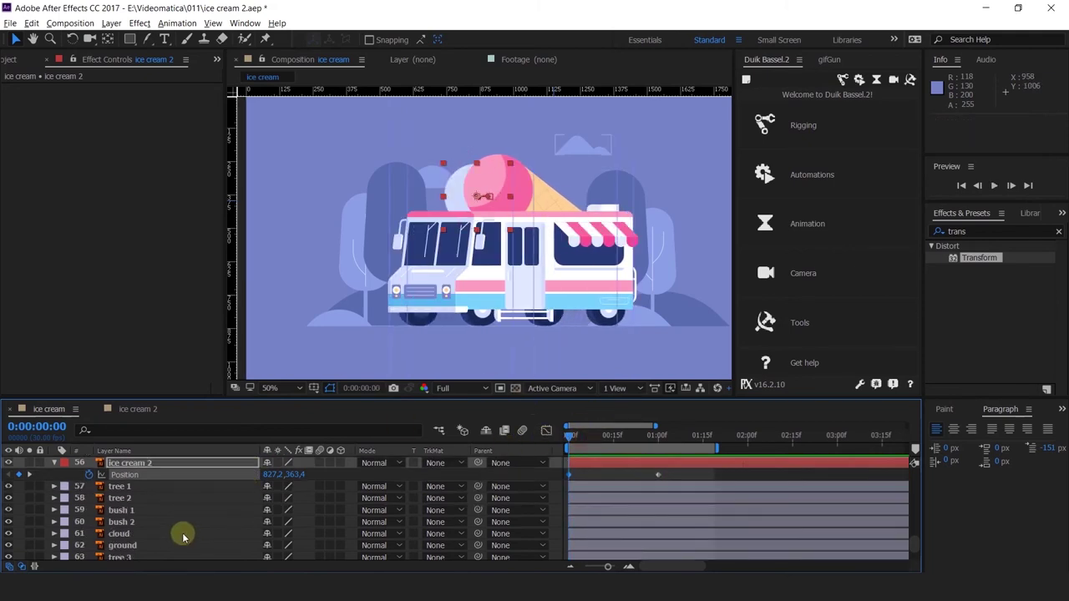
{"action": "left_click", "coordinate": [119, 486]}
{"action": "scroll", "coordinate": [125, 501], "scroll_direction": "down", "scroll_amount": 2}
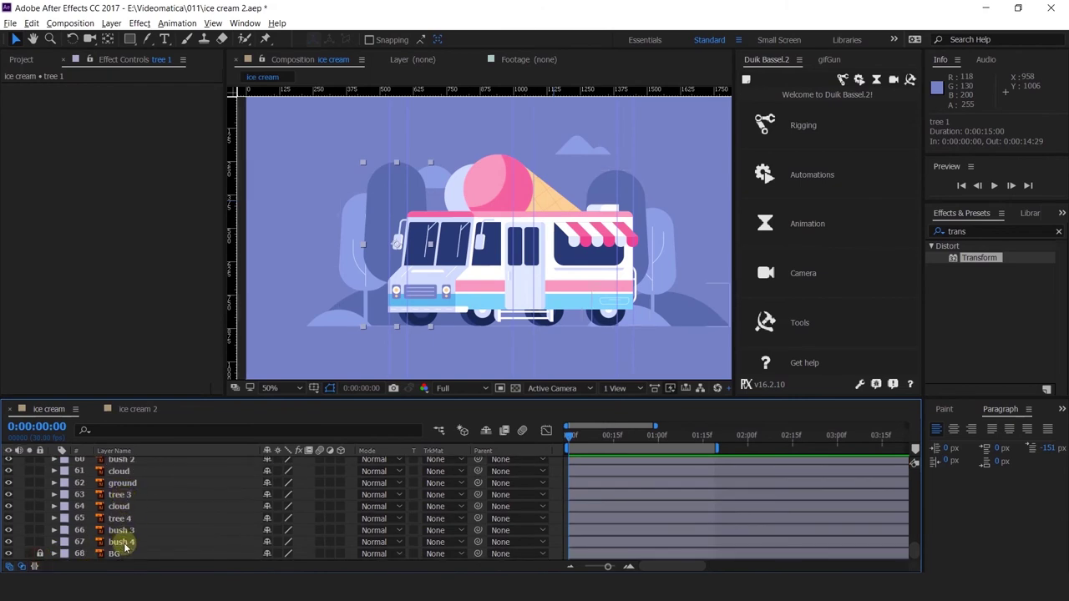
{"action": "left_click", "coordinate": [117, 542]}
{"action": "scroll", "coordinate": [121, 518], "scroll_direction": "up", "scroll_amount": 3}
{"action": "left_click", "coordinate": [127, 498], "text": "shift"}
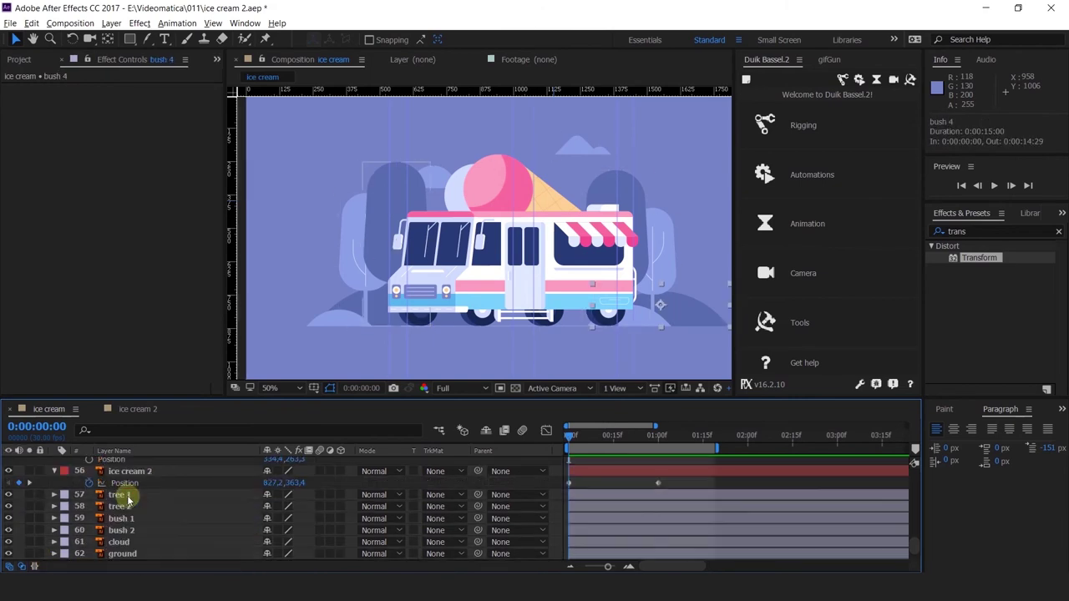
{"action": "key", "text": "p"}
{"action": "scroll", "coordinate": [63, 504], "scroll_direction": "down", "scroll_amount": 4}
{"action": "left_click", "coordinate": [89, 485]}
{"action": "left_click", "coordinate": [89, 482]}
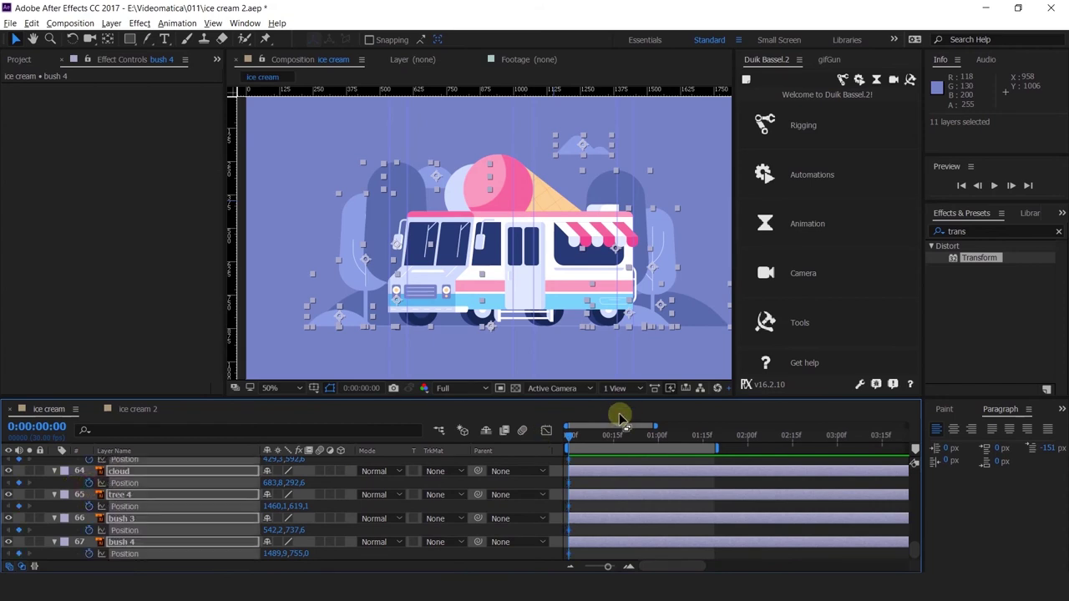
Add unchanged Position keyframes to the selected background layers at 0:00:01:00 and return to the start.
{"action": "left_click", "coordinate": [658, 438]}
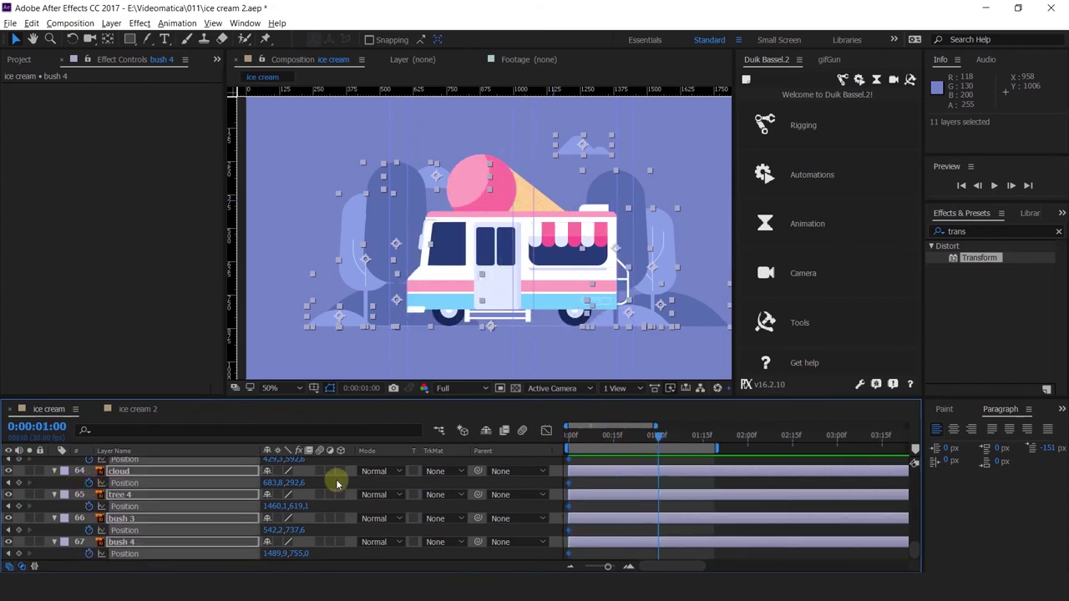
{"action": "left_click", "coordinate": [18, 483]}
{"action": "key", "text": "Home"}
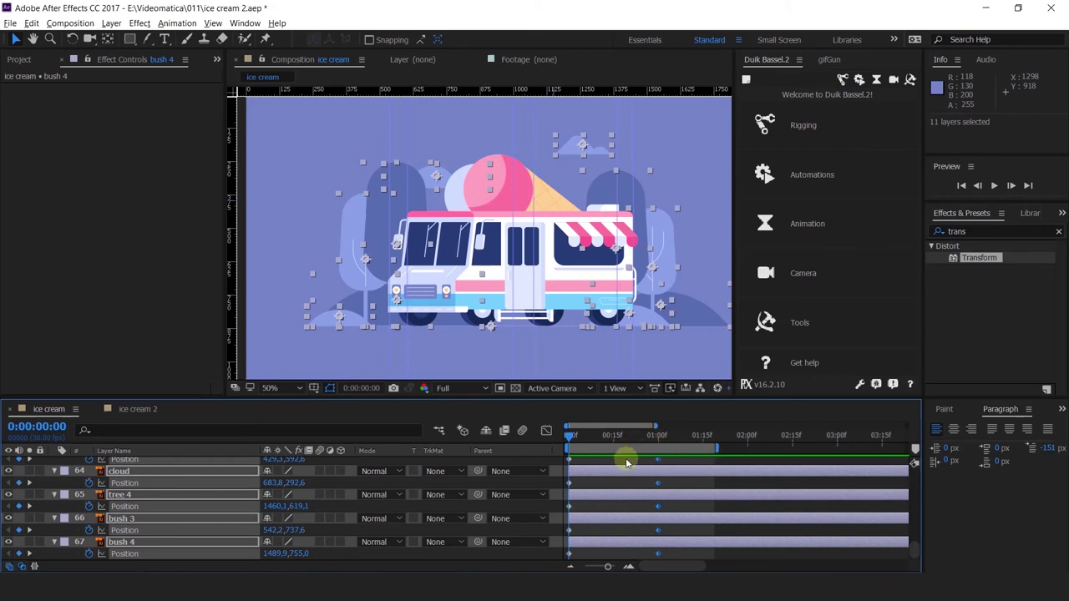
At 0:00:01:00, move tree 1, tree 3, bush 2 and bush 3 together 49 px horizontally toward the truck.
{"action": "left_click", "coordinate": [659, 439]}
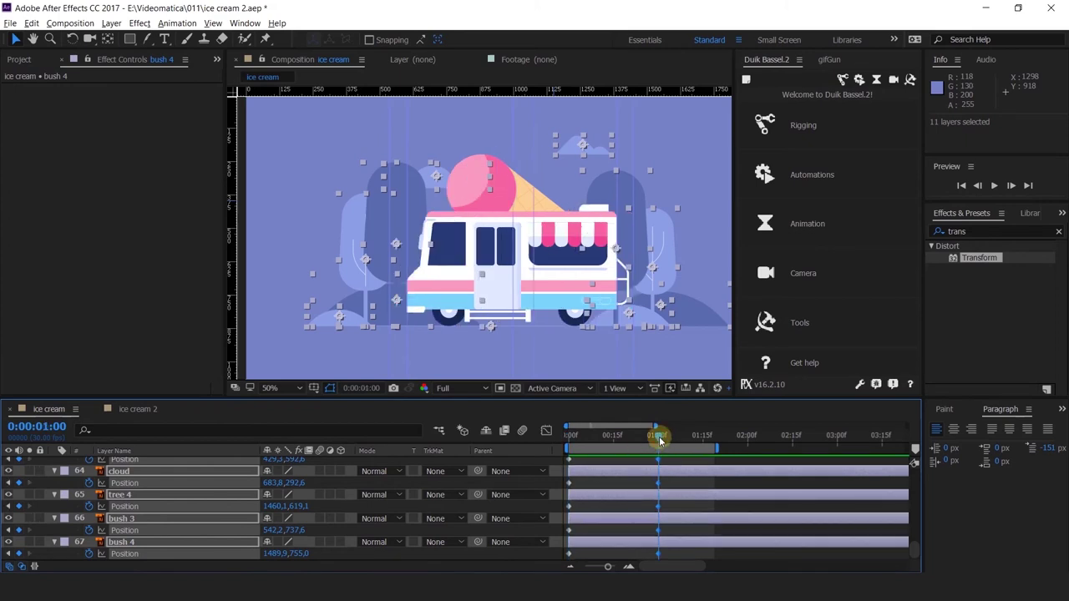
{"action": "left_click", "coordinate": [618, 485]}
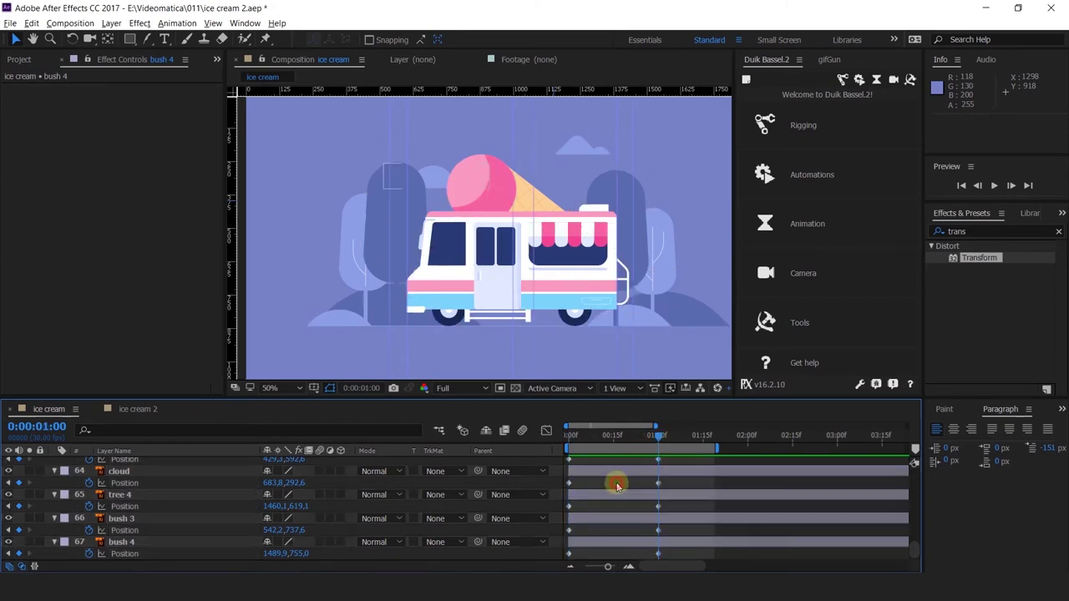
{"action": "left_click", "coordinate": [376, 253]}
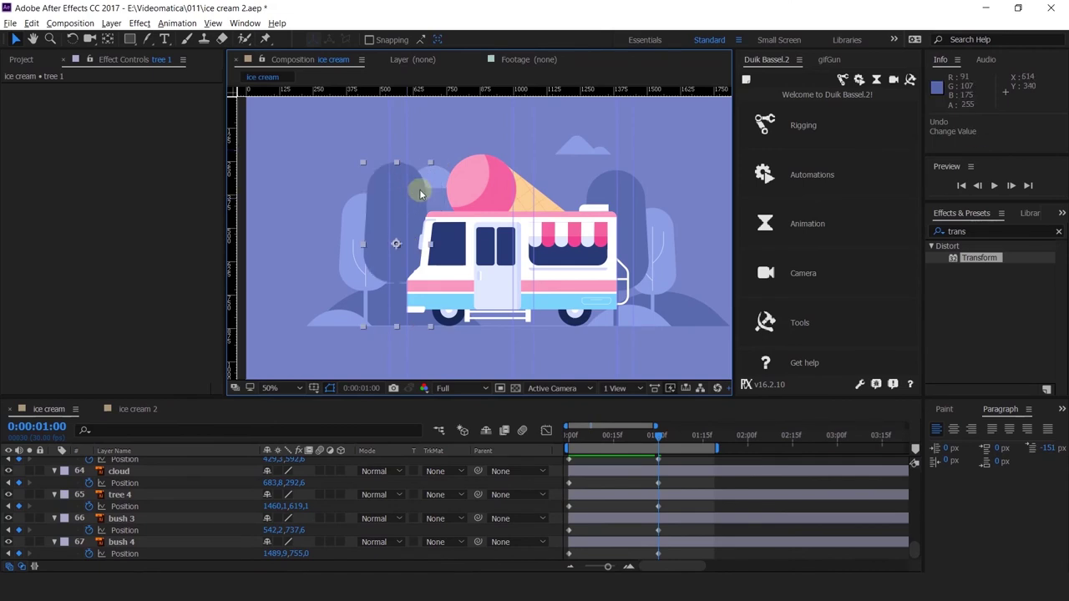
{"action": "left_click", "coordinate": [352, 256], "text": "shift"}
{"action": "left_click", "coordinate": [338, 309], "text": "shift"}
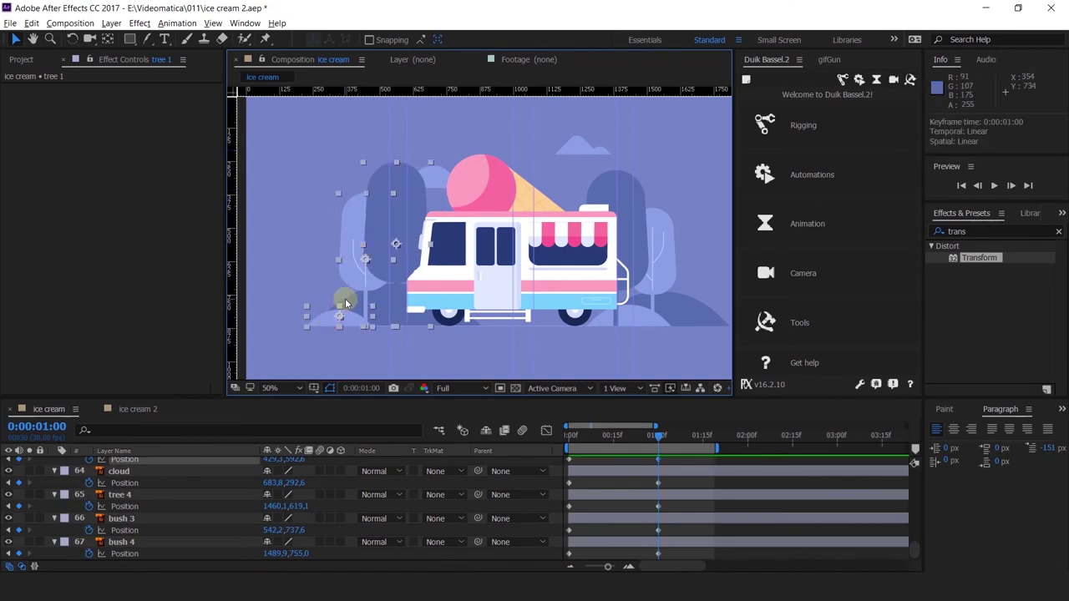
{"action": "scroll", "coordinate": [134, 534], "scroll_direction": "down", "scroll_amount": 1}
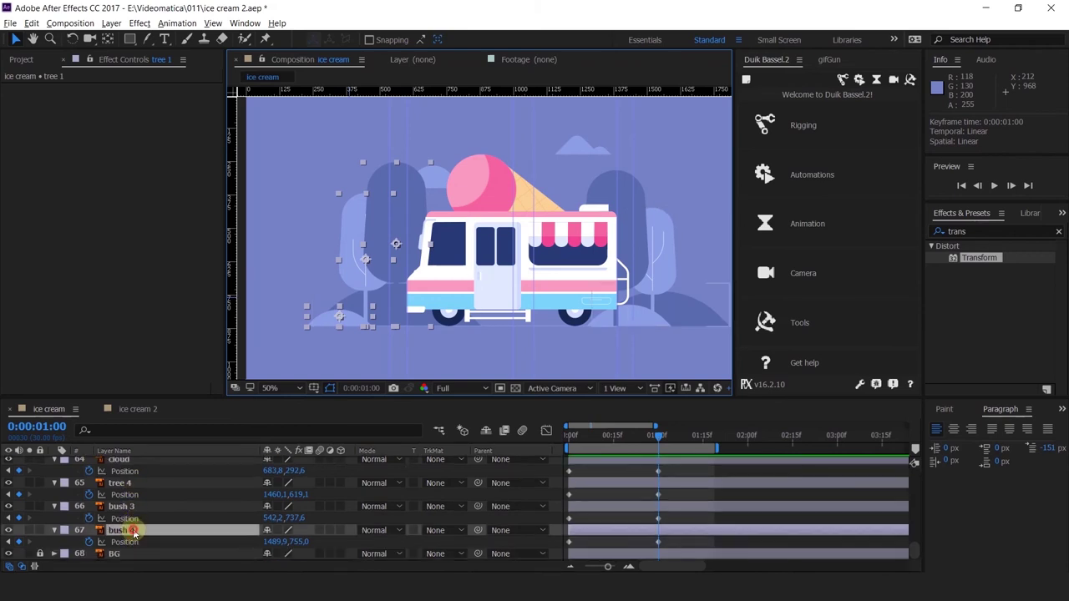
{"action": "left_click", "coordinate": [132, 532], "text": "shift"}
{"action": "left_click", "coordinate": [132, 532], "text": "ctrl"}
{"action": "left_click", "coordinate": [124, 506], "text": "ctrl"}
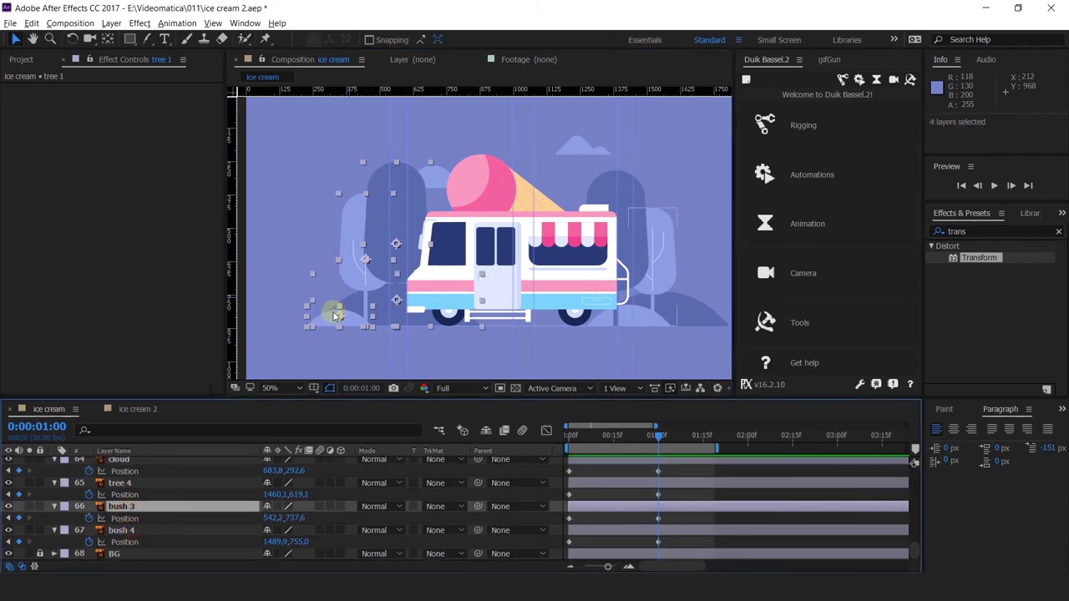
{"action": "left_click_drag", "start_coordinate": [351, 314], "coordinate": [368, 314]}
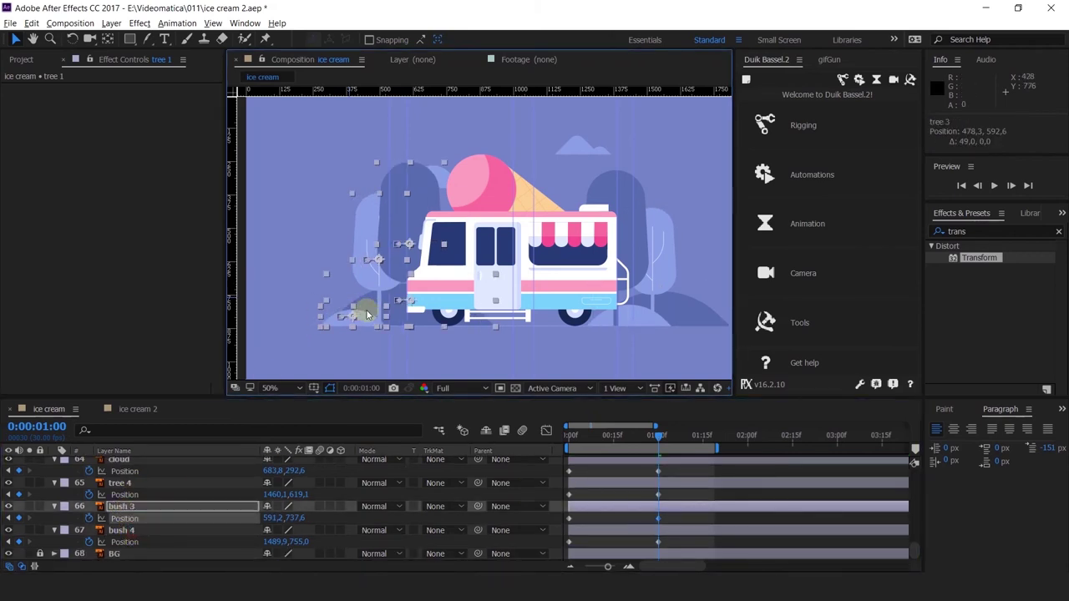
At 0:00:01:00, shift tree 2, tree 4, bush 1 and bush 4 about 64 px toward the truck and play back.
{"action": "left_click", "coordinate": [607, 185]}
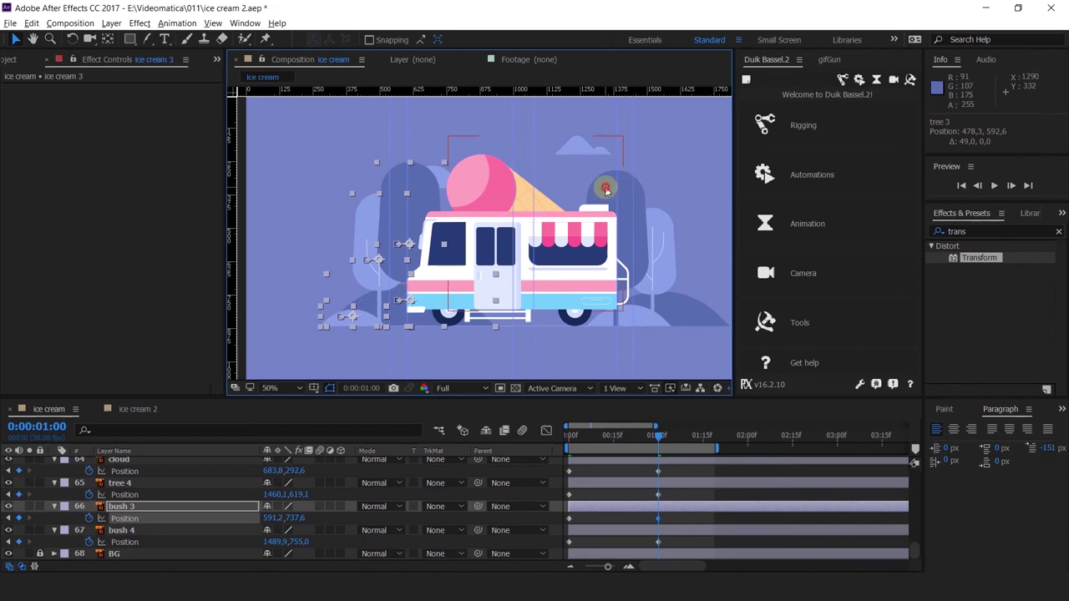
{"action": "left_click", "coordinate": [677, 255]}
{"action": "left_click", "coordinate": [690, 318], "text": "shift"}
{"action": "left_click", "coordinate": [644, 324], "text": "shift"}
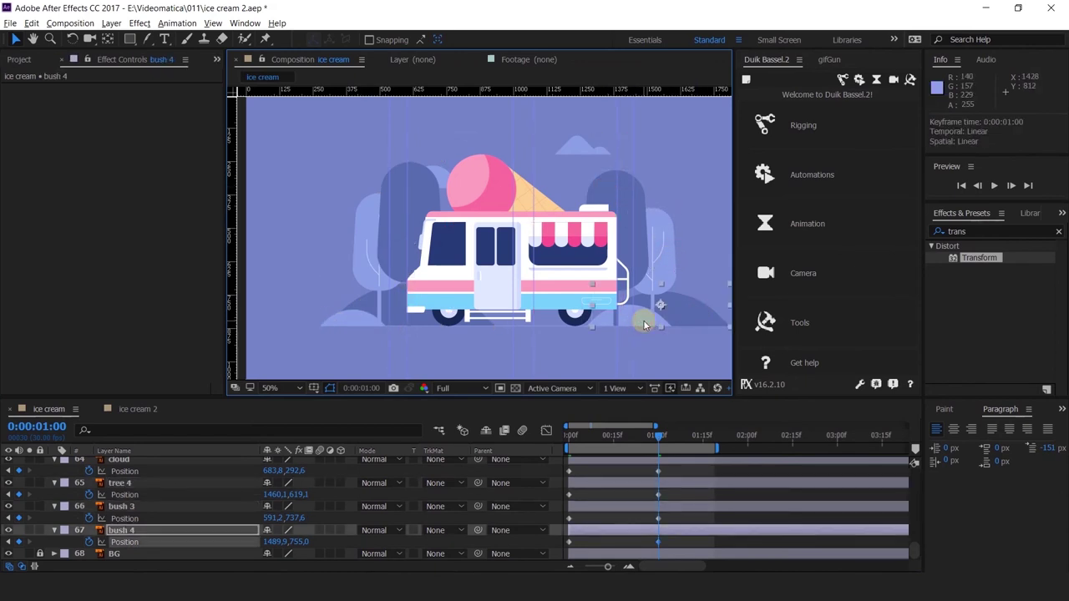
{"action": "left_click", "coordinate": [666, 256], "text": "shift"}
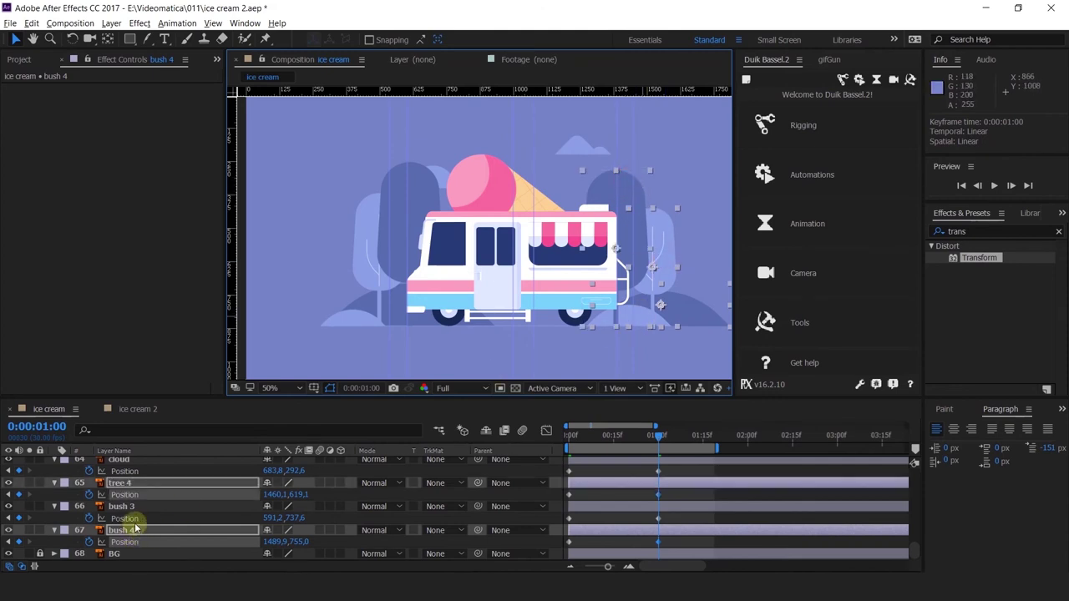
{"action": "scroll", "coordinate": [133, 514], "scroll_direction": "up", "scroll_amount": 1}
{"action": "scroll", "coordinate": [127, 508], "scroll_direction": "up", "scroll_amount": 2}
{"action": "left_click", "coordinate": [126, 471], "text": "ctrl"}
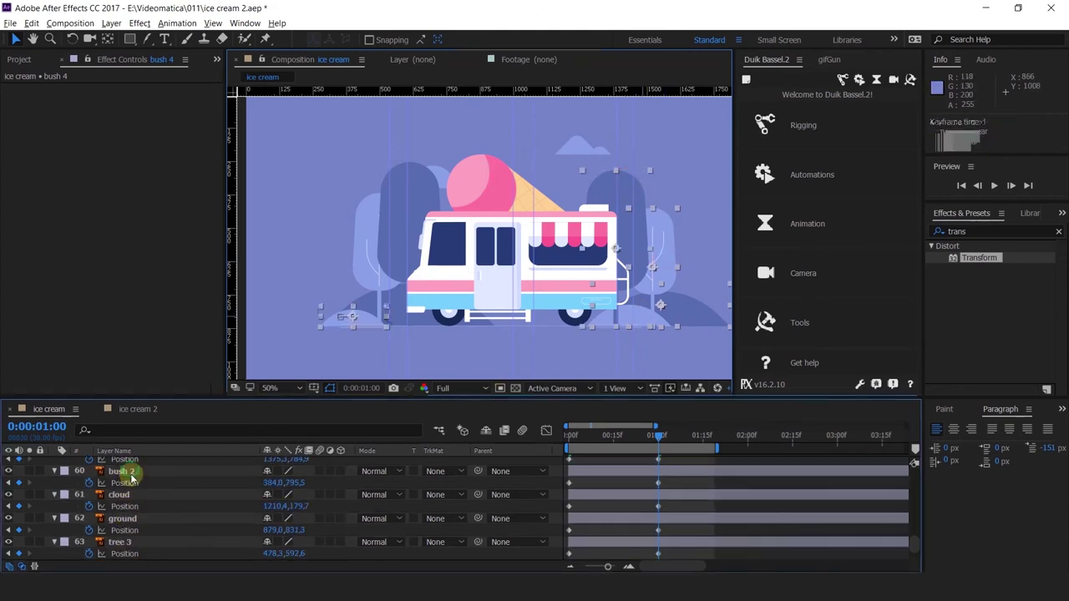
{"action": "left_click", "coordinate": [125, 471], "text": "ctrl"}
{"action": "scroll", "coordinate": [125, 480], "scroll_direction": "up", "scroll_amount": 1}
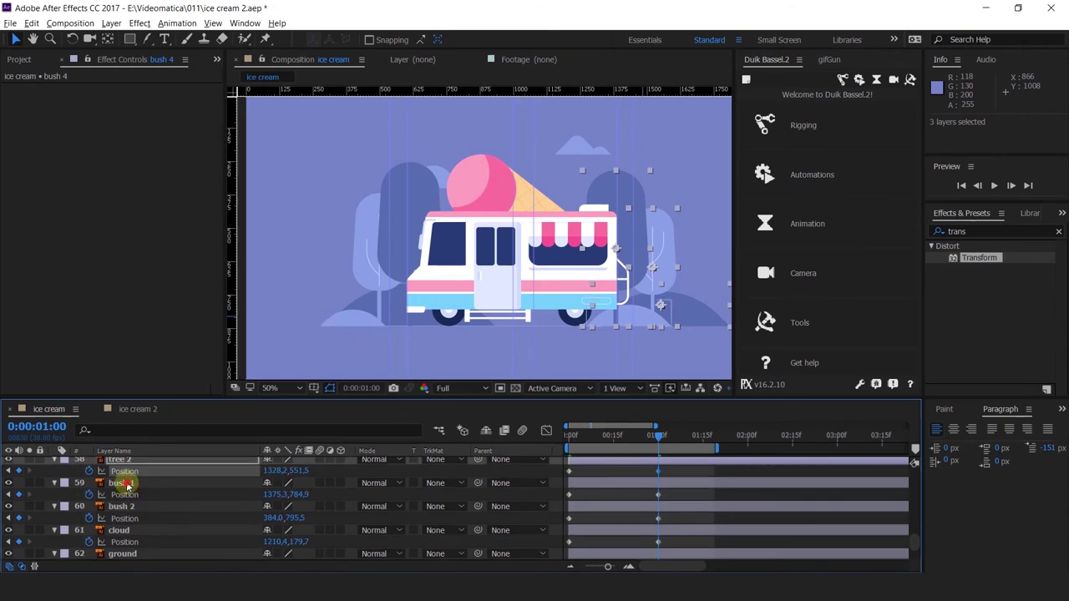
{"action": "left_click", "coordinate": [127, 485], "text": "ctrl"}
{"action": "left_click_drag", "start_coordinate": [700, 314], "coordinate": [673, 314]}
{"action": "key", "text": "space"}
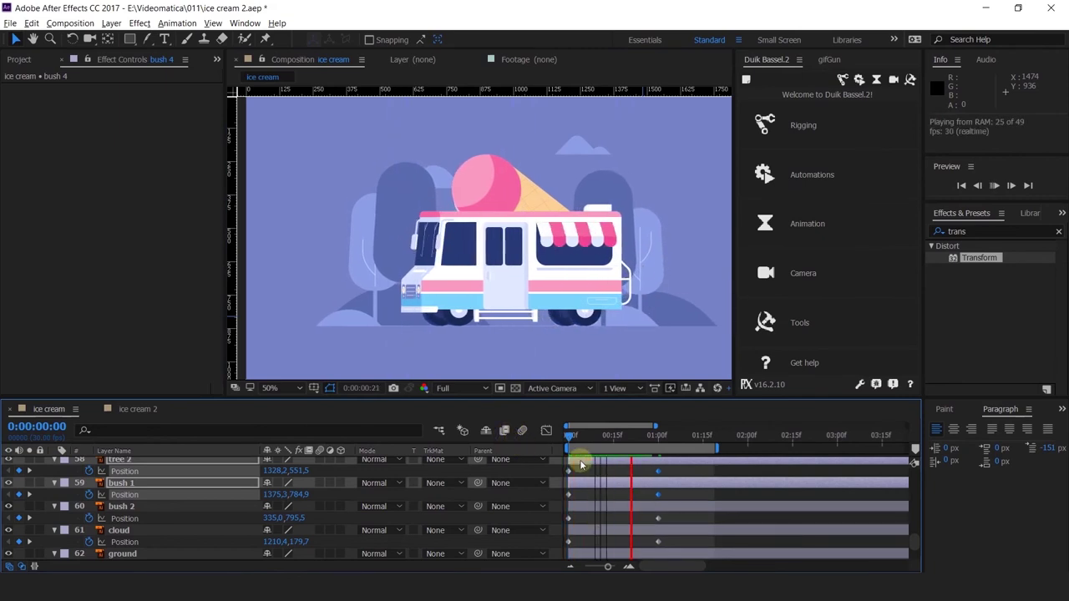
Nudge tree 2, tree 4, bush 1 and bush 4 back toward the rear at 0:00:01:00, bringing bush 4 to 1451.9, 755.0.
{"action": "left_click", "coordinate": [660, 436]}
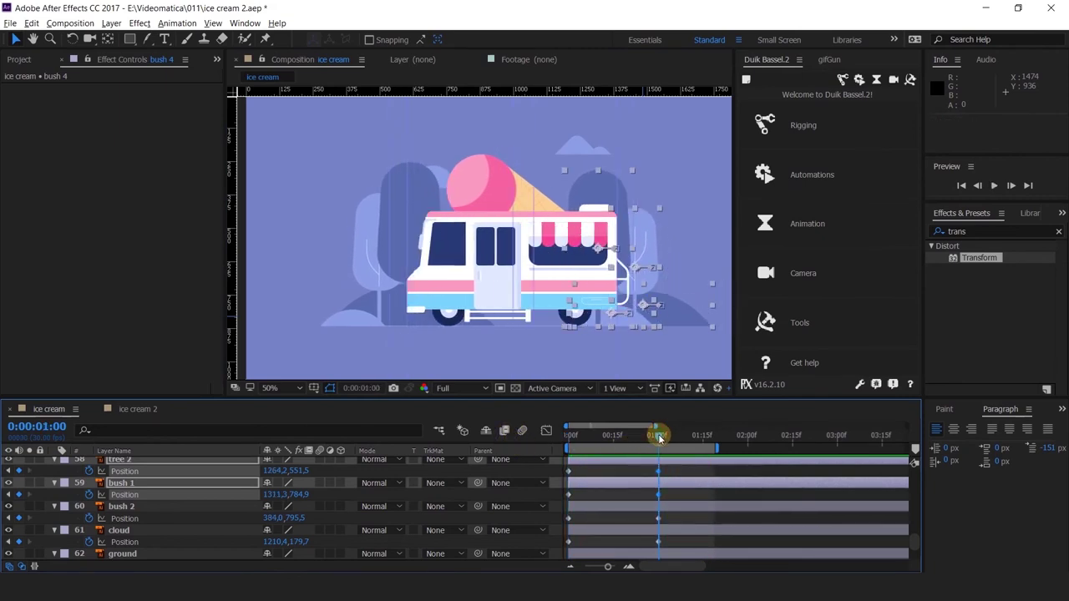
{"action": "key", "text": "Right"}
{"action": "key", "text": "Right"}
{"action": "key", "text": "Right"}
{"action": "key", "text": "Right"}
{"action": "key", "text": "Right"}
{"action": "key", "text": "Right"}
{"action": "key", "text": "Right"}
{"action": "key", "text": "Right"}
{"action": "key", "text": "Right"}
{"action": "key", "text": "Right"}
{"action": "key", "text": "Right"}
{"action": "key", "text": "Right"}
{"action": "key", "text": "Right"}
{"action": "key", "text": "Right"}
{"action": "key", "text": "Right"}
{"action": "key", "text": "Right"}
{"action": "key", "text": "Right"}
{"action": "key", "text": "Right"}
{"action": "key", "text": "Right"}
{"action": "key", "text": "Right"}
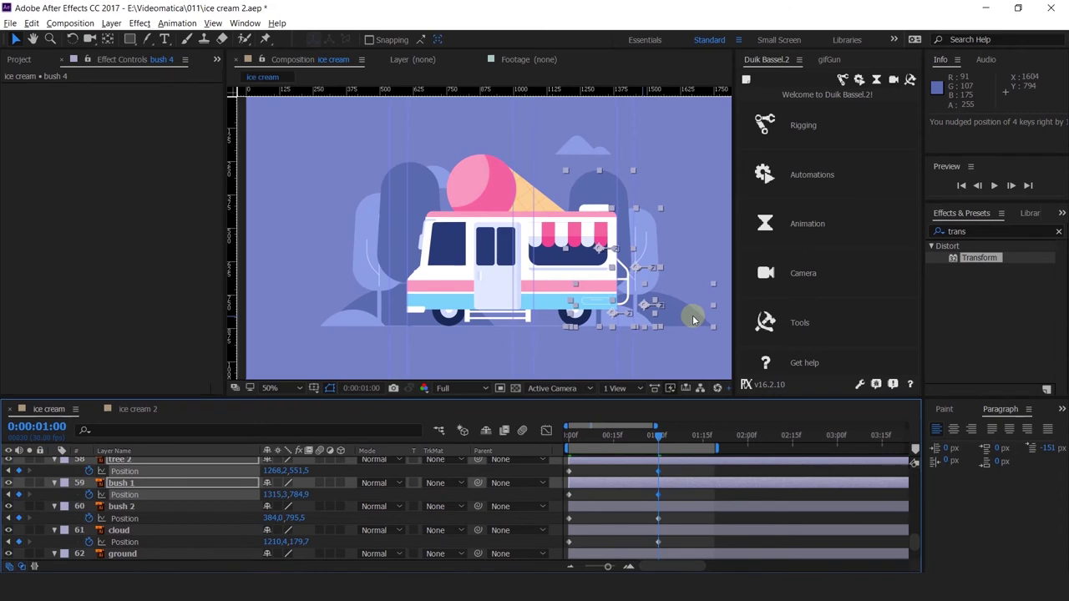
{"action": "scroll", "coordinate": [668, 520], "scroll_direction": "down", "scroll_amount": 2}
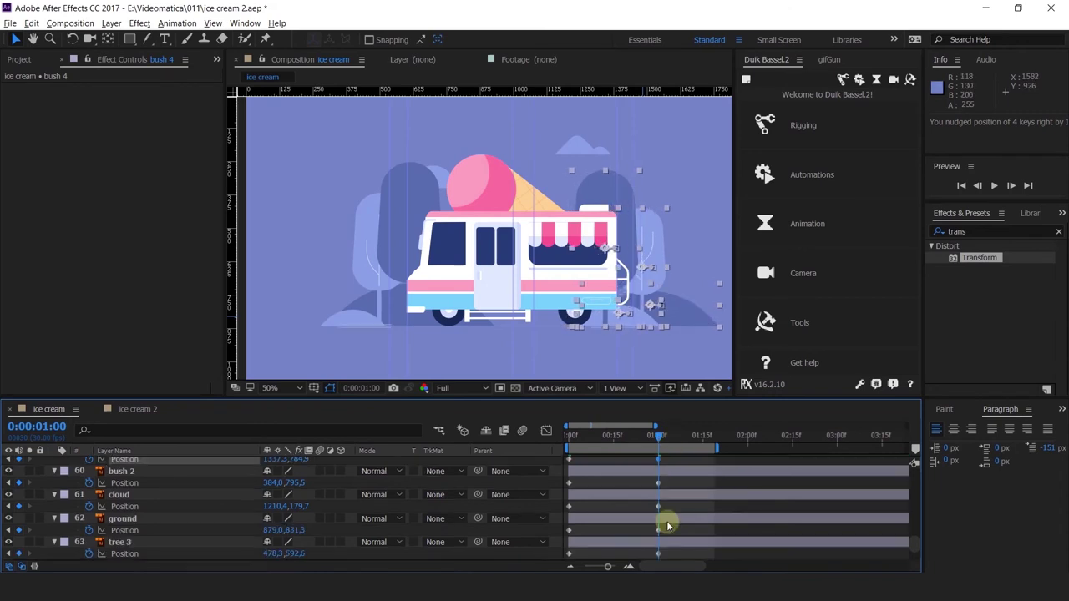
Select tree 3, bush 2, tree 1 and bush 3 in front of the truck, leaving tree 4 and bush 4 out.
{"action": "left_click", "coordinate": [366, 261]}
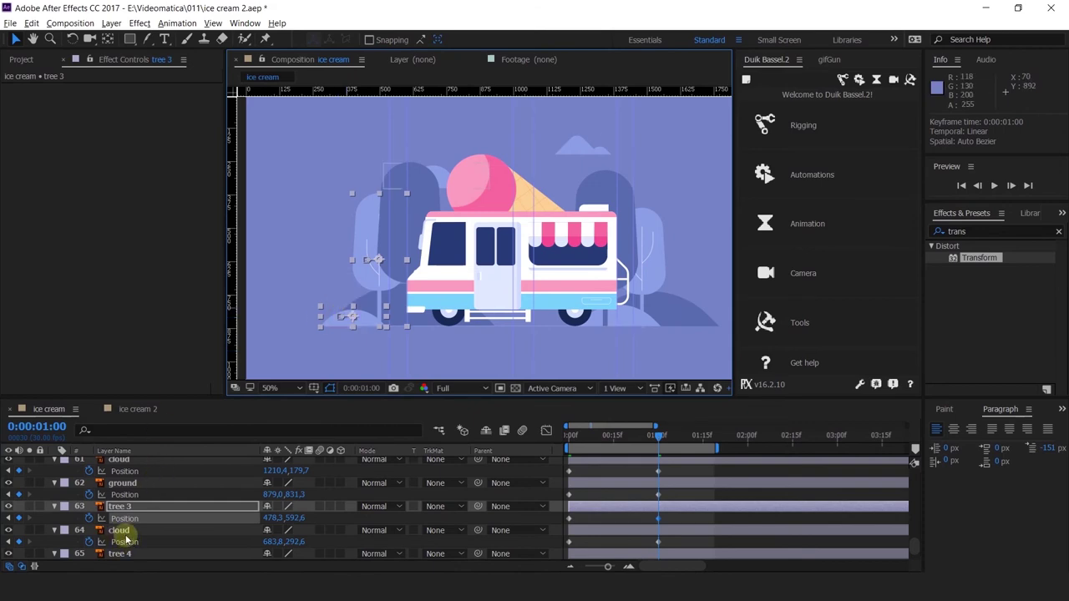
{"action": "scroll", "coordinate": [126, 531], "scroll_direction": "down", "scroll_amount": 2}
{"action": "left_click", "coordinate": [132, 519], "text": "ctrl"}
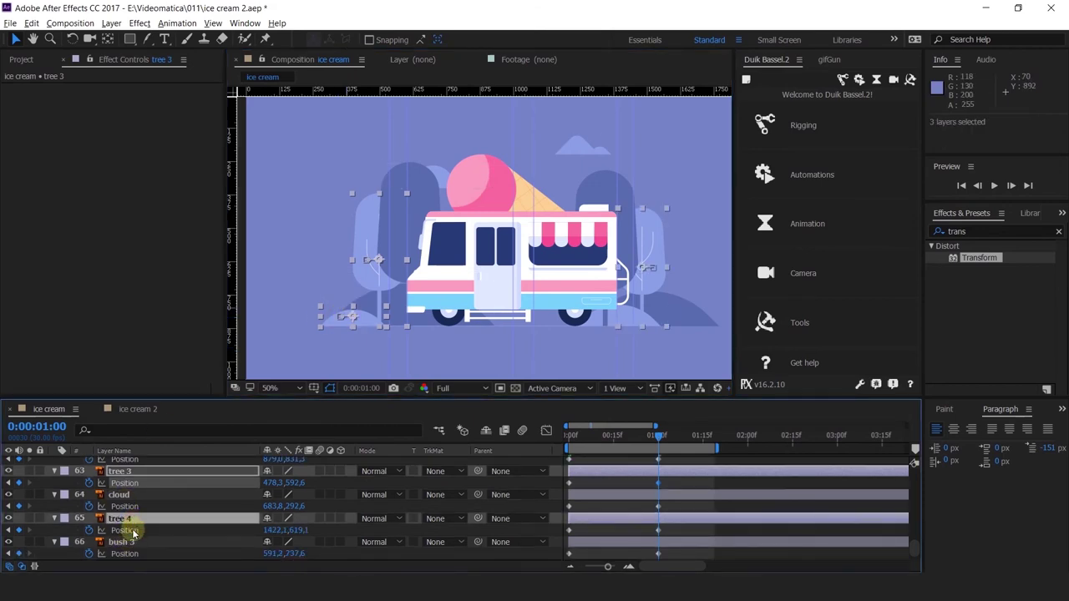
{"action": "left_click", "coordinate": [130, 519], "text": "ctrl"}
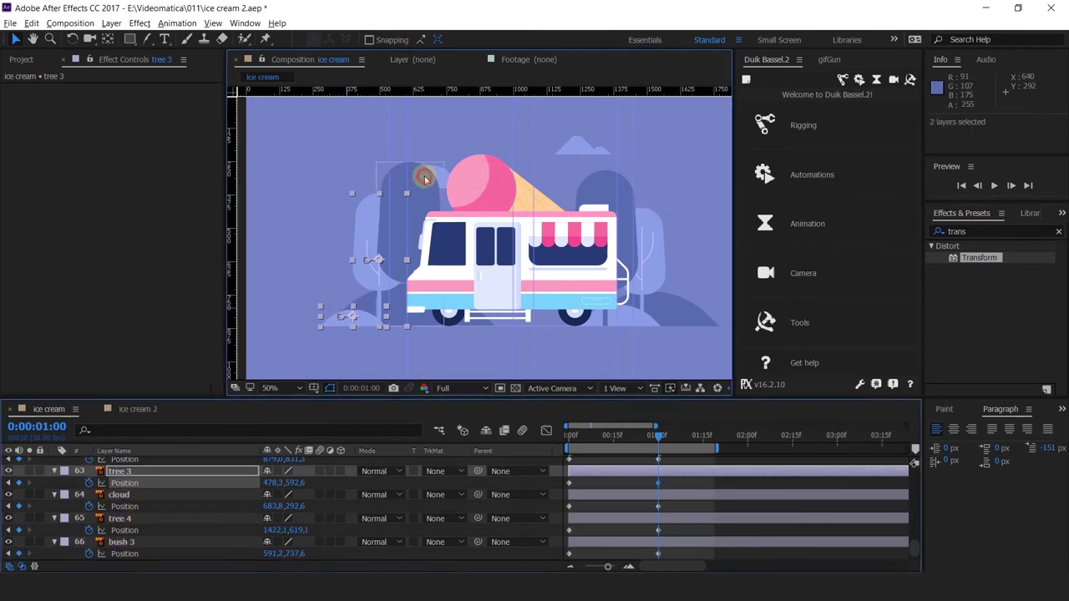
{"action": "scroll", "coordinate": [132, 525], "scroll_direction": "down", "scroll_amount": 2}
{"action": "left_click", "coordinate": [121, 531], "text": "ctrl"}
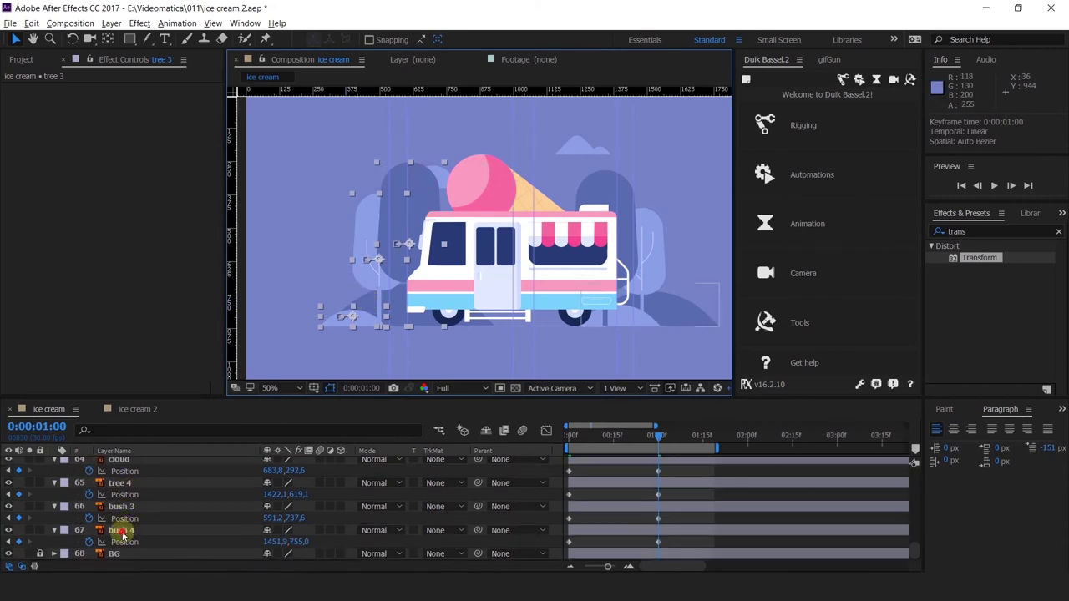
{"action": "left_click", "coordinate": [121, 531], "text": "ctrl"}
{"action": "left_click", "coordinate": [121, 507], "text": "ctrl"}
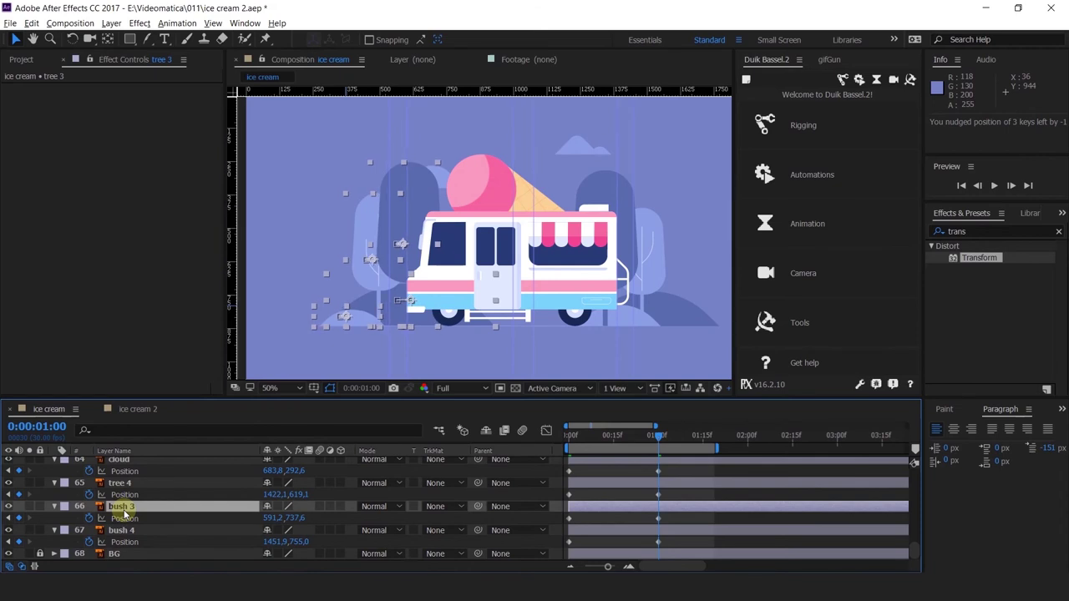
Try nudging the trees and bushes in front of the truck away from it at 0:00:01:00, and undo the nudges.
{"action": "key", "text": "shift+Left"}
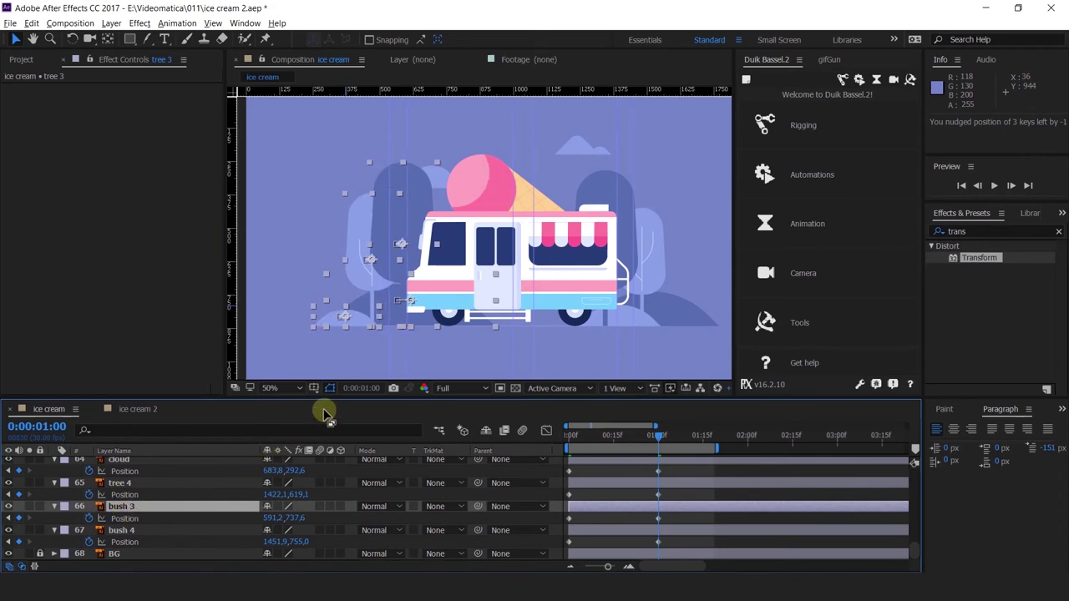
{"action": "key", "text": "ctrl+z"}
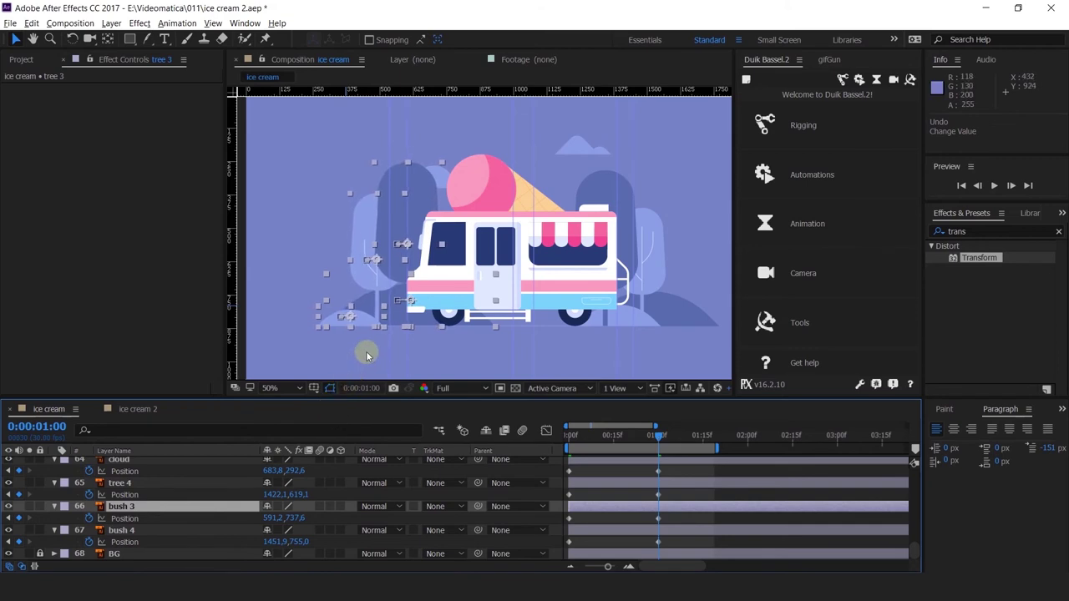
{"action": "key", "text": "ctrl+z"}
{"action": "key", "text": "ctrl+z"}
{"action": "key", "text": "ctrl+z"}
{"action": "key", "text": "ctrl+z"}
{"action": "key", "text": "ctrl+z"}
{"action": "key", "text": "ctrl+z"}
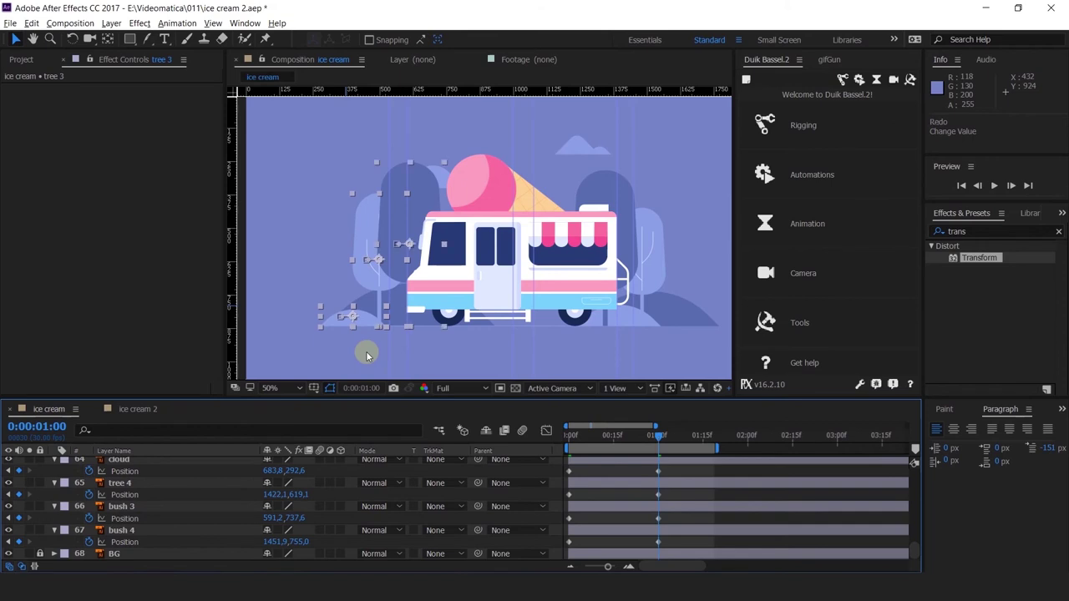
Add bush 3 to the selected tree 1, tree 3 and bush 2, and shift them 23 px away from the truck at 0:00:01:00.
{"action": "left_click", "coordinate": [131, 529], "text": "ctrl"}
{"action": "left_click", "coordinate": [131, 529], "text": "ctrl"}
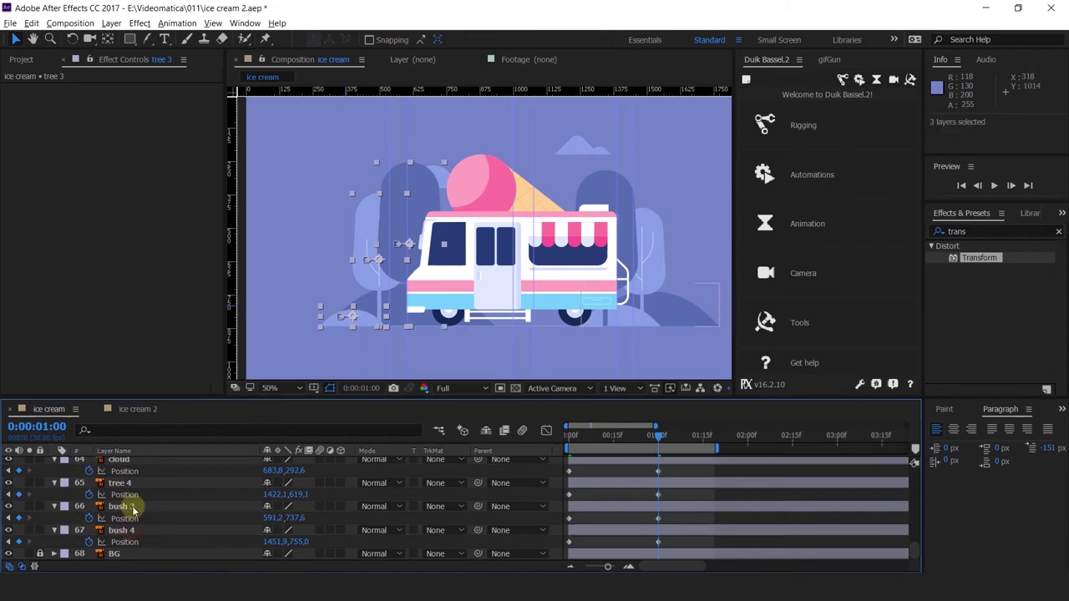
{"action": "left_click", "coordinate": [133, 509], "text": "ctrl"}
{"action": "scroll", "coordinate": [391, 303], "scroll_direction": "up", "scroll_amount": 1}
{"action": "left_click", "coordinate": [390, 333]}
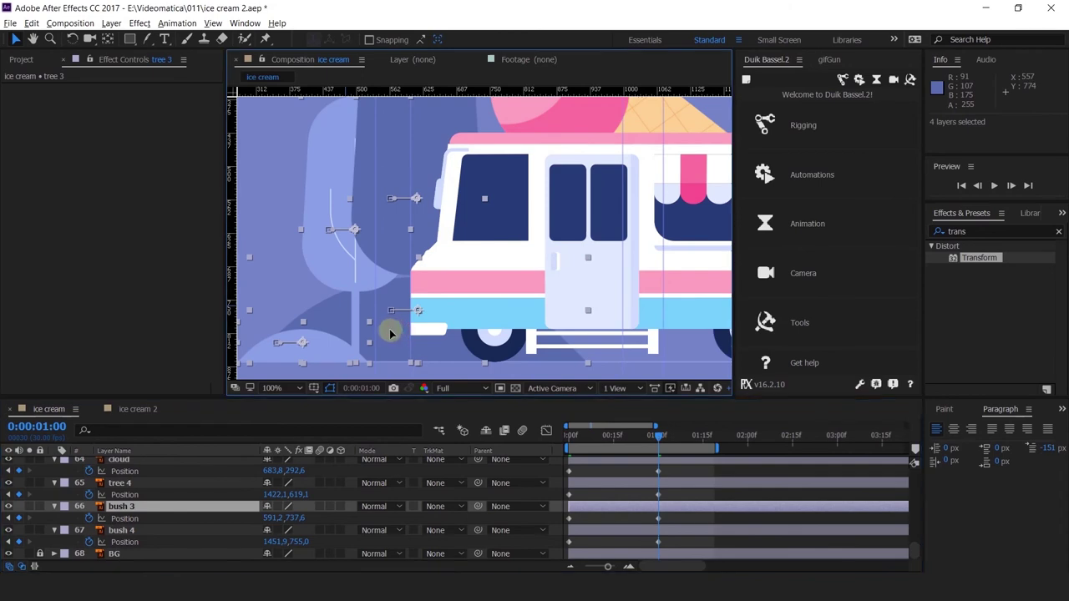
{"action": "left_click_drag", "start_coordinate": [389, 333], "coordinate": [377, 333]}
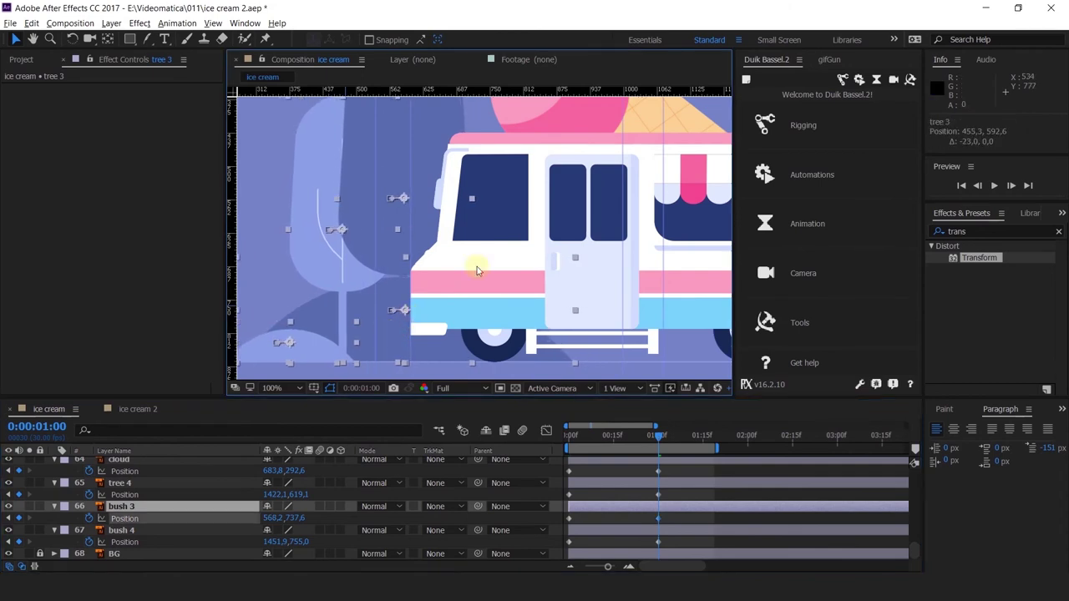
Play back the animation from the start to check the movement of the background trees and bushes.
{"action": "scroll", "coordinate": [477, 266], "scroll_direction": "down", "scroll_amount": 4}
{"action": "left_click", "coordinate": [572, 438]}
{"action": "scroll", "coordinate": [486, 293], "scroll_direction": "up", "scroll_amount": 2}
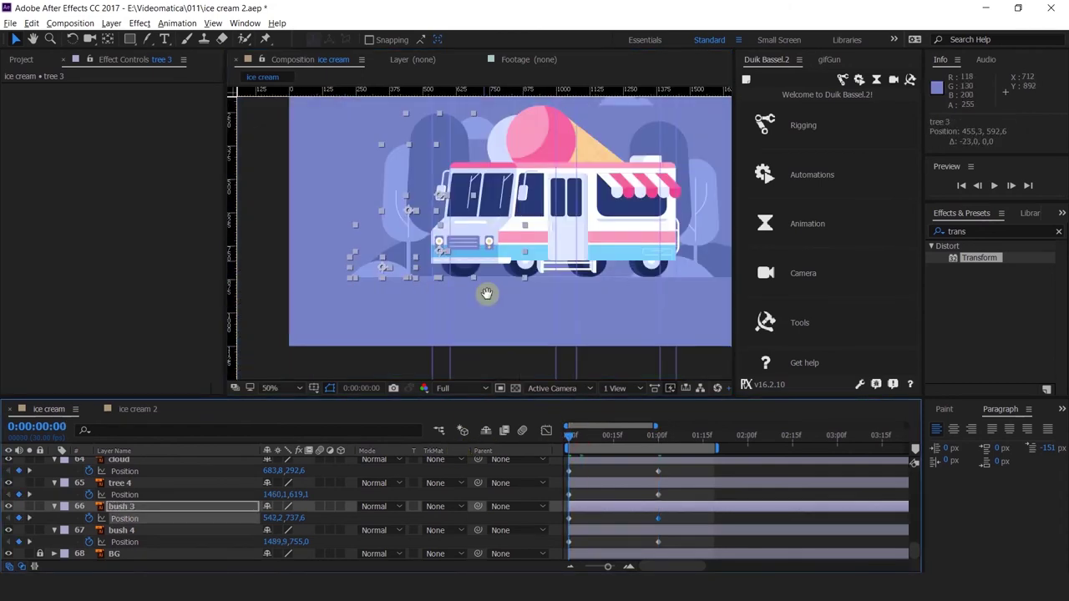
{"action": "key", "text": "space"}
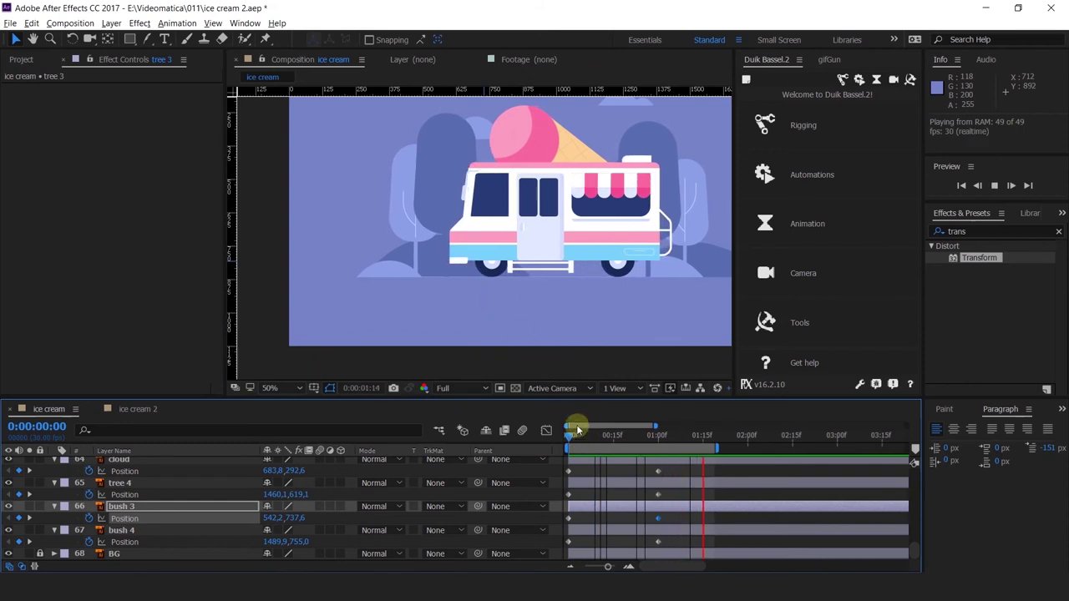
Compare the truck and the background trees and bushes between 0:00:00:00 and 0:00:01:00.
{"action": "left_click", "coordinate": [486, 432]}
{"action": "left_click", "coordinate": [503, 431]}
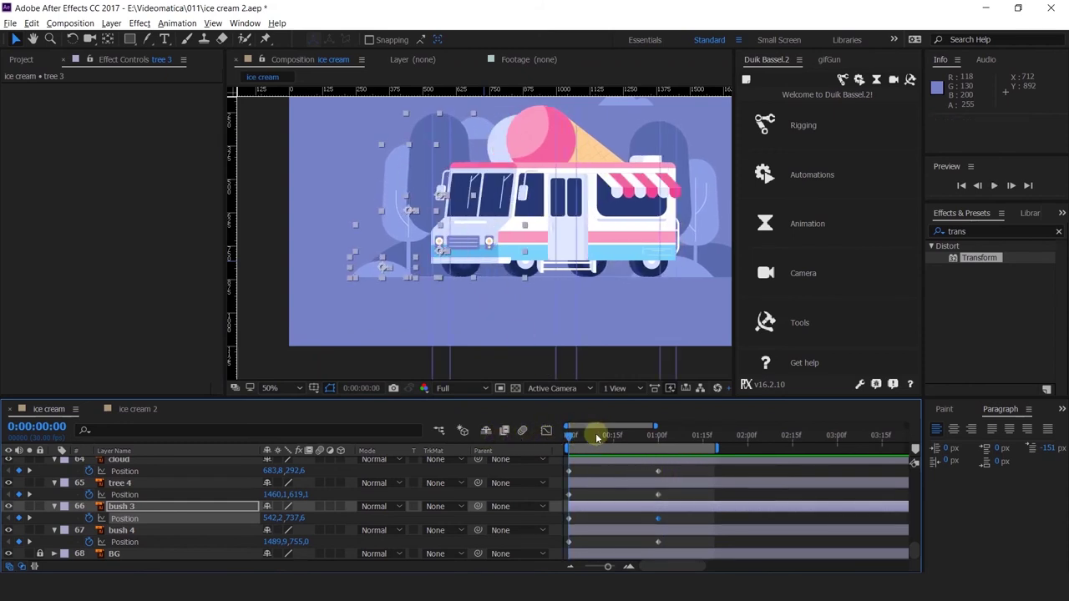
{"action": "left_click_drag", "start_coordinate": [595, 432], "coordinate": [658, 453]}
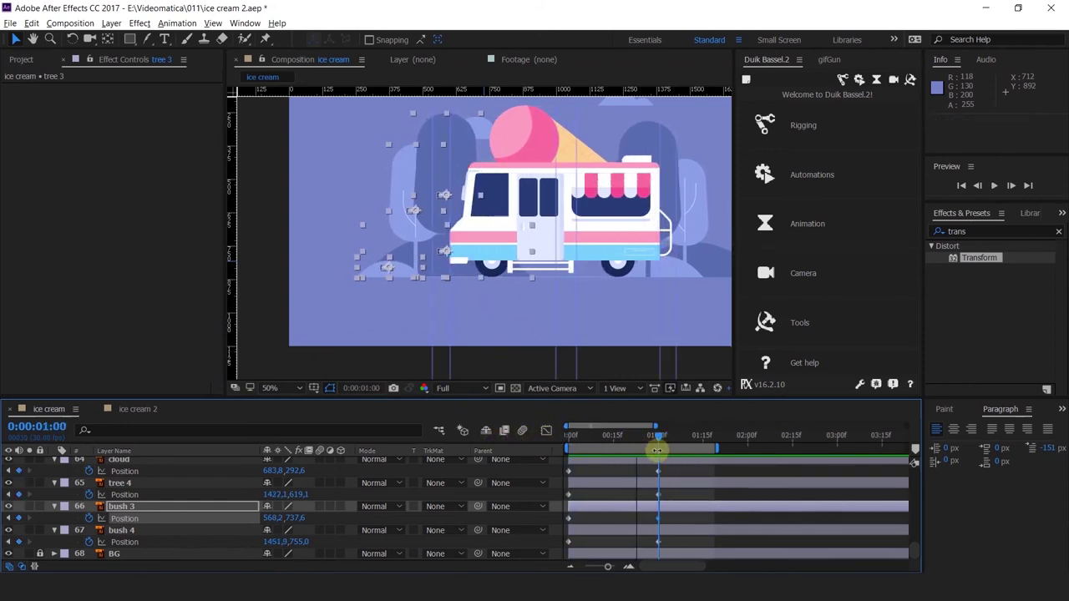
{"action": "key", "text": "h"}
{"action": "left_click_drag", "start_coordinate": [424, 308], "coordinate": [346, 339]}
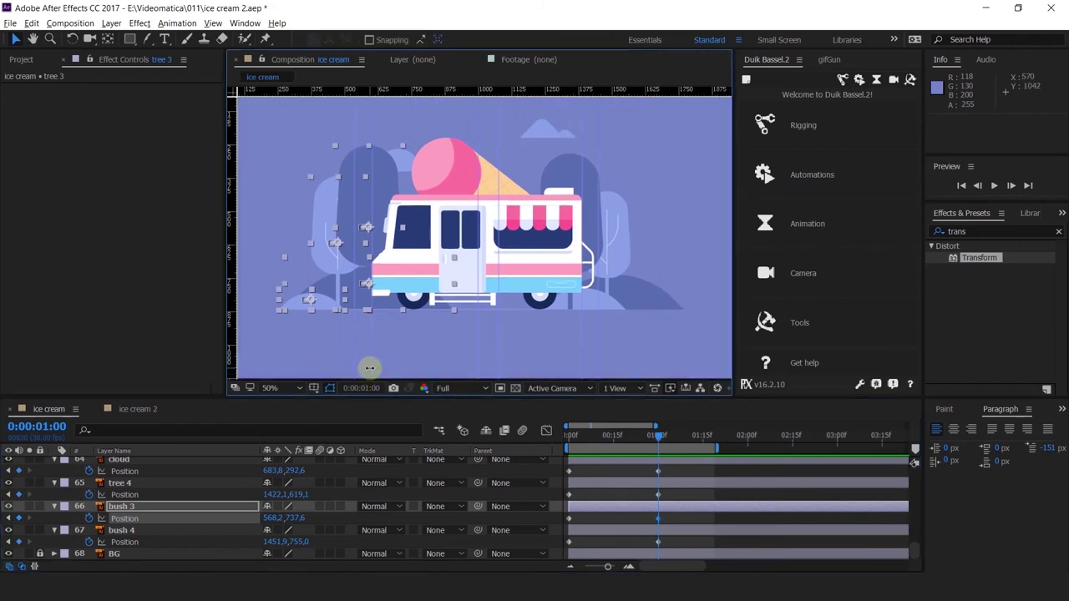
Send the tree 1 layer behind the other background elements by placing it just above the BG layer.
{"action": "left_click", "coordinate": [316, 133]}
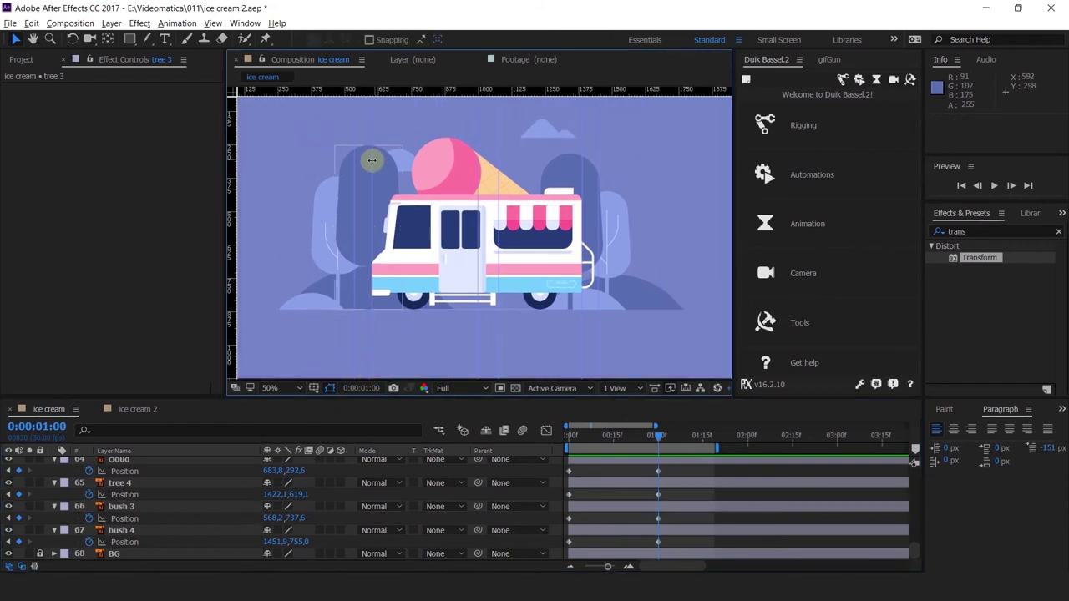
{"action": "scroll", "coordinate": [95, 537], "scroll_direction": "up", "scroll_amount": 5}
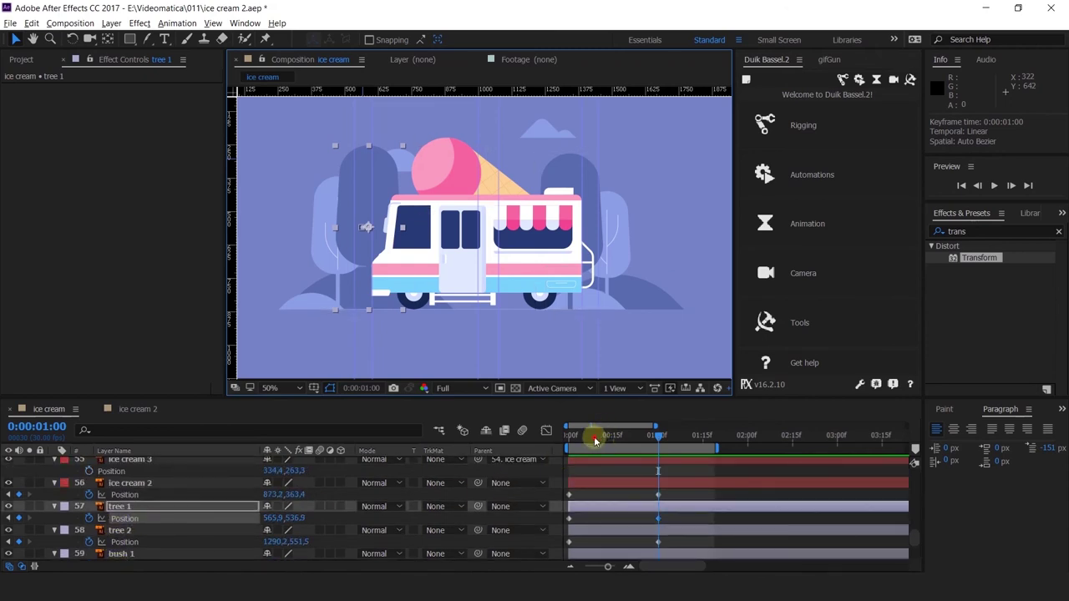
{"action": "key", "text": "Home"}
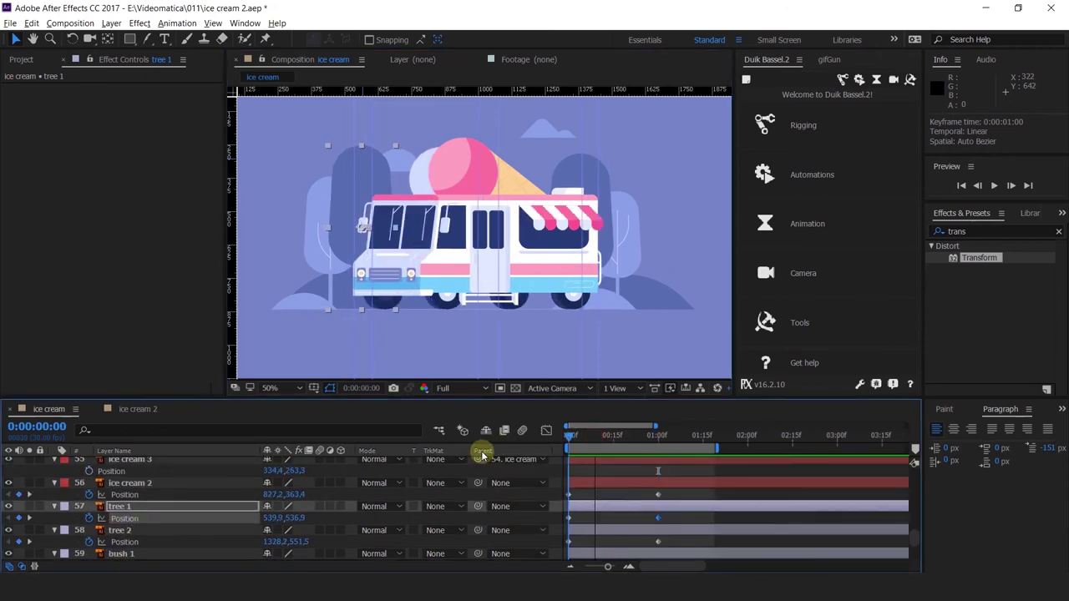
{"action": "left_click_drag", "start_coordinate": [571, 435], "coordinate": [645, 436]}
{"action": "left_click_drag", "start_coordinate": [117, 507], "coordinate": [120, 544]}
{"action": "scroll", "coordinate": [119, 539], "scroll_direction": "down", "scroll_amount": 1}
{"action": "left_click_drag", "start_coordinate": [120, 494], "coordinate": [131, 547]}
{"action": "scroll", "coordinate": [144, 524], "scroll_direction": "down", "scroll_amount": 2}
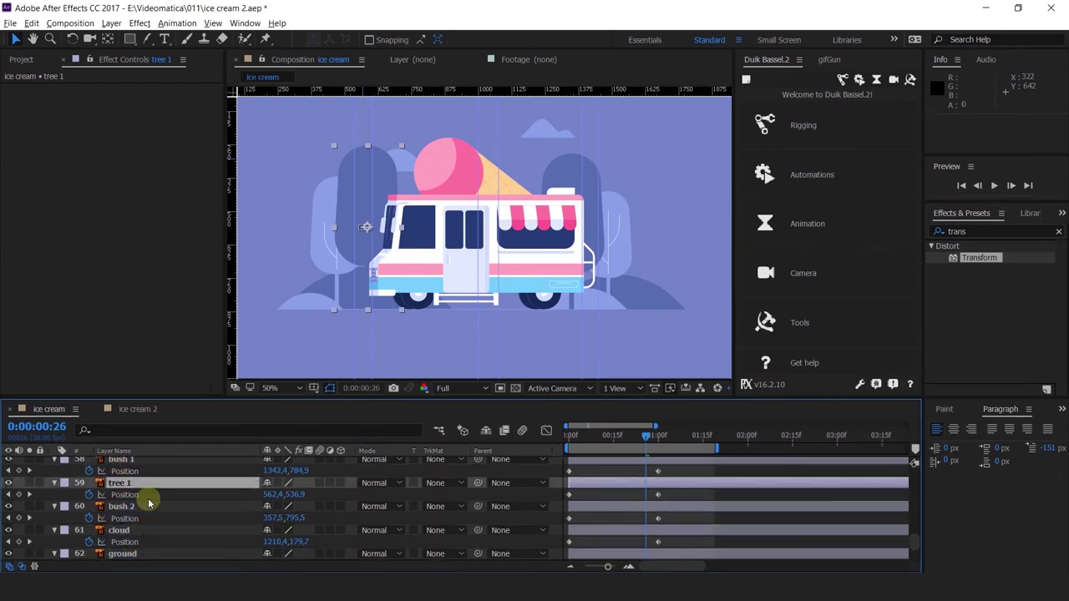
{"action": "left_click_drag", "start_coordinate": [117, 482], "coordinate": [134, 547]}
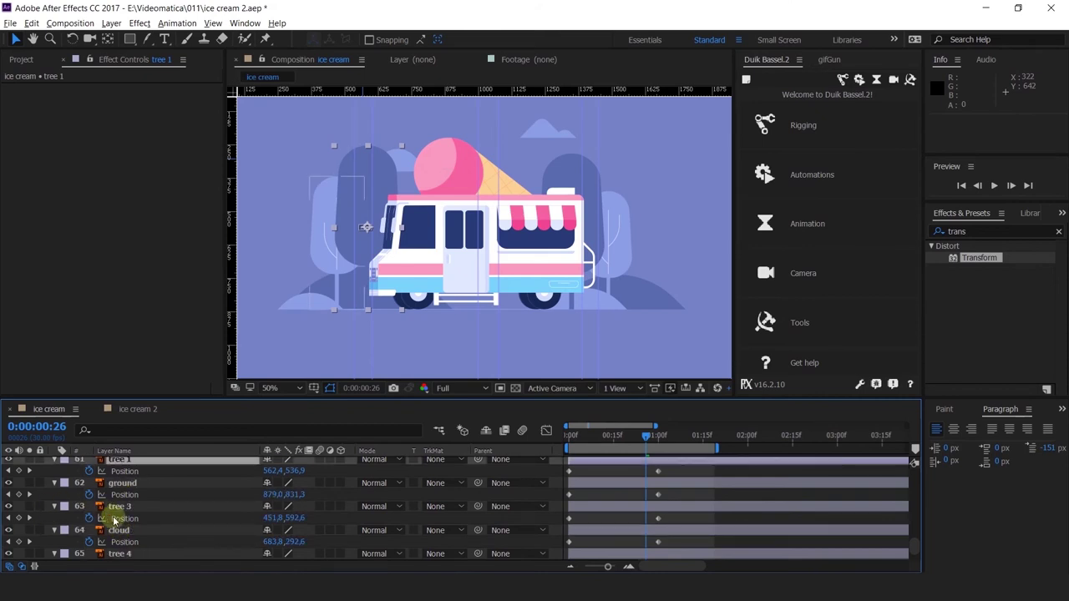
{"action": "scroll", "coordinate": [117, 526], "scroll_direction": "down", "scroll_amount": 2}
{"action": "left_click_drag", "start_coordinate": [118, 497], "coordinate": [140, 541]}
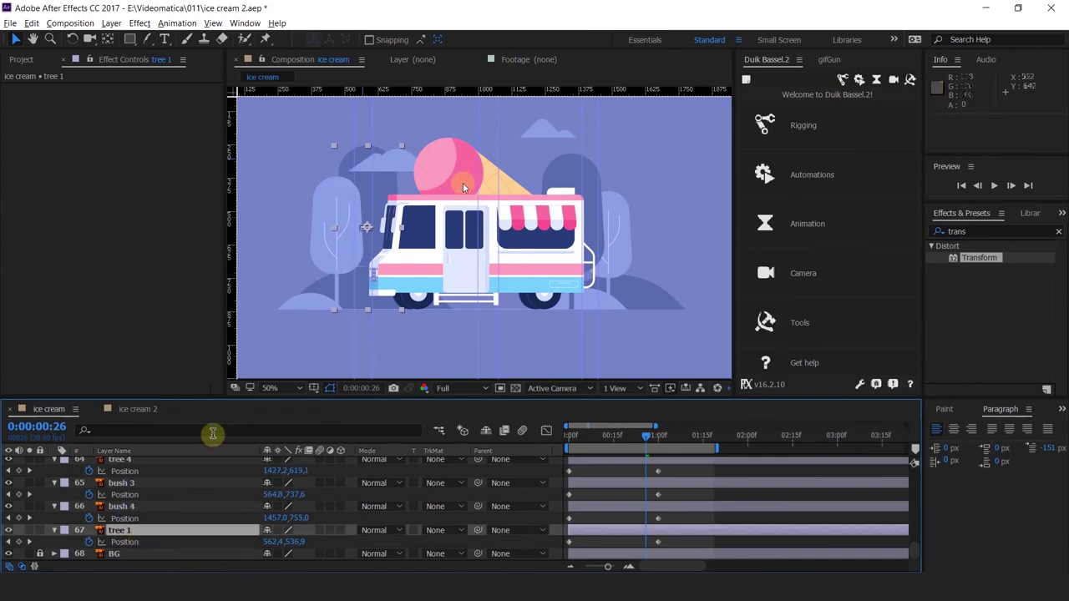
Shift tree 3 in front of the truck toward the truck at 0:00:00:26.
{"action": "left_click", "coordinate": [314, 206]}
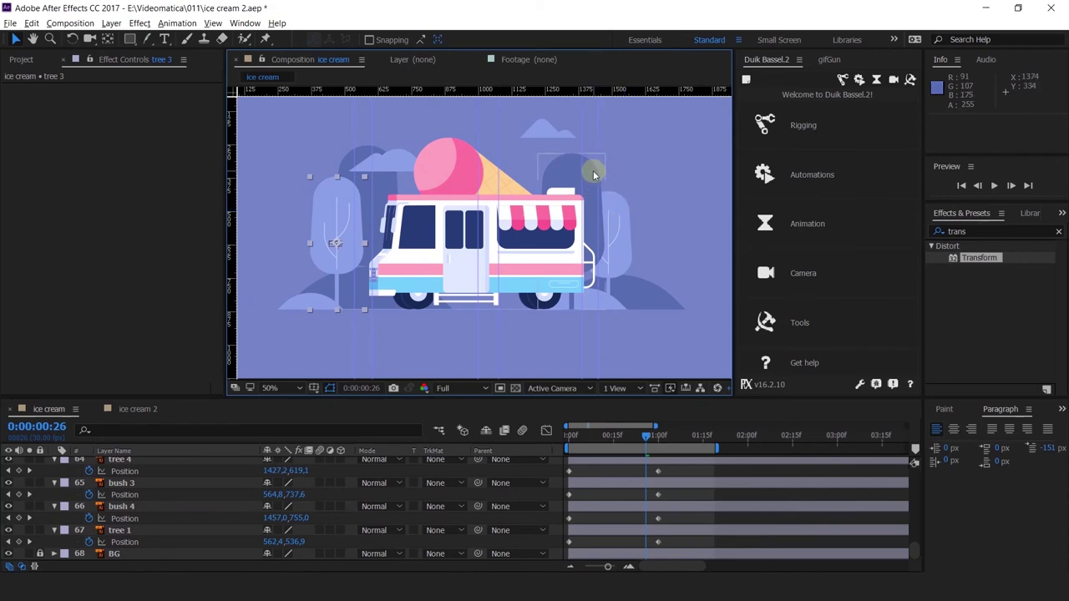
{"action": "left_click", "coordinate": [274, 192]}
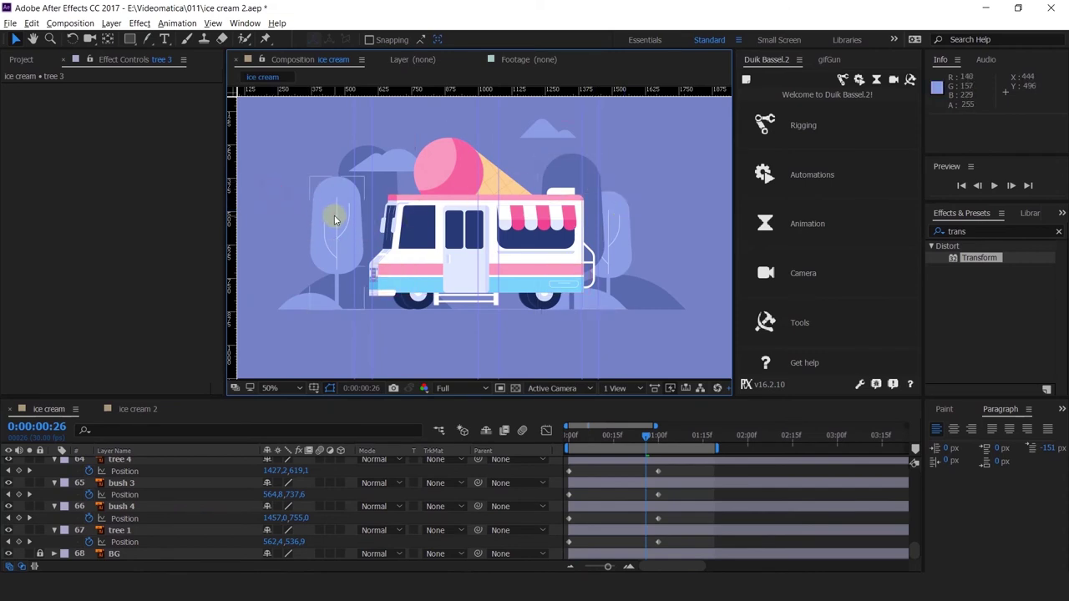
{"action": "key", "text": "Right"}
{"action": "key", "text": "Right"}
{"action": "key", "text": "Right"}
{"action": "key", "text": "Right"}
{"action": "key", "text": "Right"}
{"action": "key", "text": "Right"}
{"action": "key", "text": "Right"}
{"action": "key", "text": "Right"}
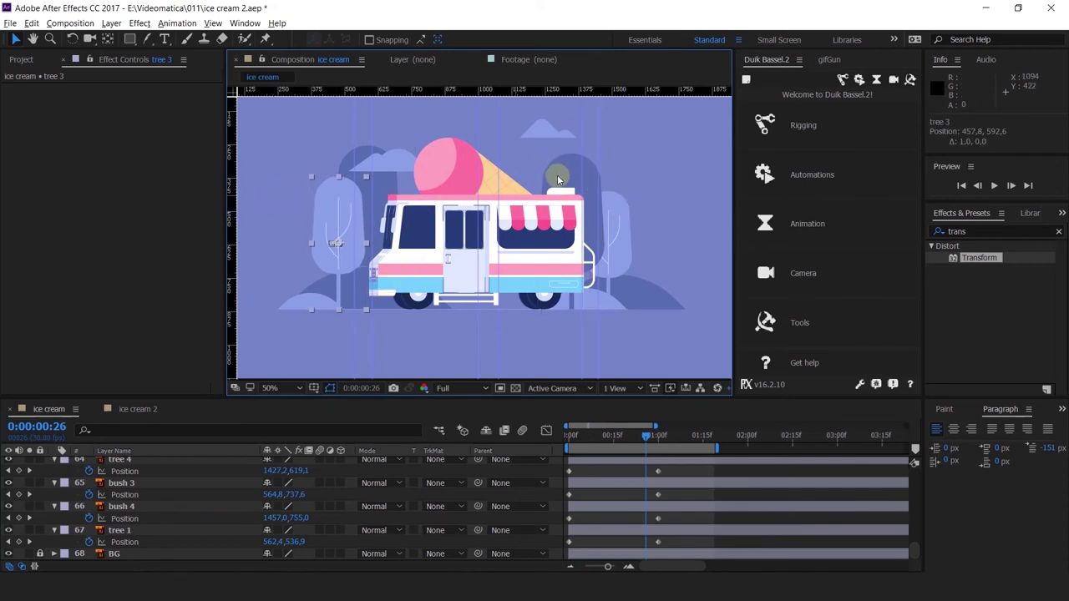
Shift tree 2 behind the truck's rear toward the front until its X position is 1275,3 at 0:00:00:26.
{"action": "left_click", "coordinate": [596, 180]}
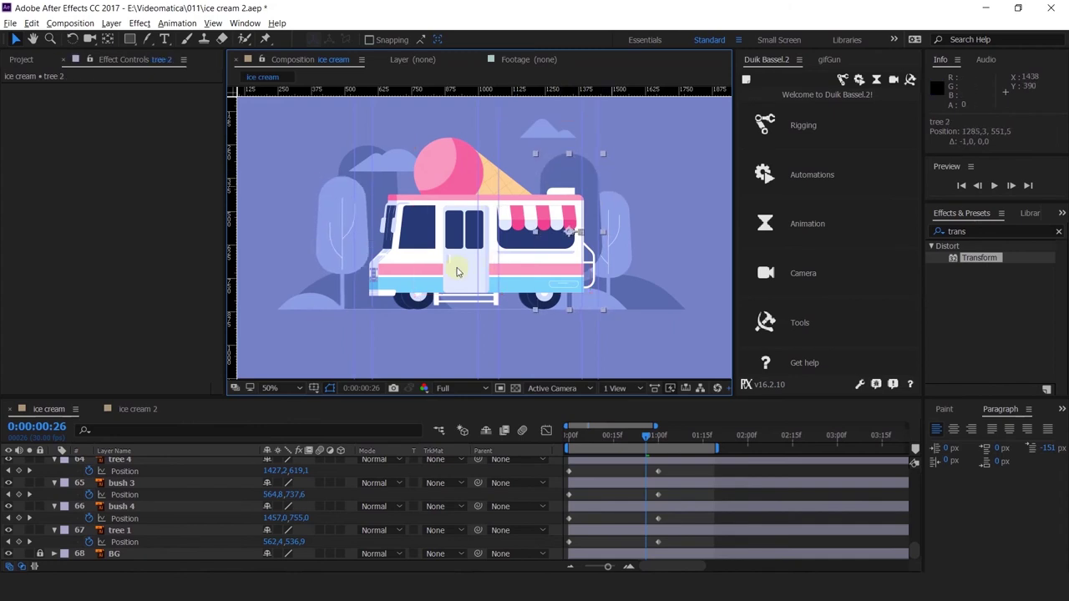
{"action": "key", "text": "Left"}
{"action": "key", "text": "Left"}
{"action": "key", "text": "Left"}
{"action": "key", "text": "Left"}
{"action": "key", "text": "Left"}
{"action": "key", "text": "Left"}
{"action": "key", "text": "Left"}
{"action": "key", "text": "Left"}
Shift bush 2 to X position 395,1 and bush 1 inward toward the truck at 0:00:00:26.
{"action": "left_click", "coordinate": [308, 307]}
{"action": "mouse_move", "coordinate": [309, 310]}
{"action": "left_mouse_down"}
{"action": "mouse_move", "coordinate": [310, 299]}
{"action": "mouse_move", "coordinate": [294, 303]}
{"action": "mouse_move", "coordinate": [346, 303]}
{"action": "mouse_move", "coordinate": [320, 309]}
{"action": "left_mouse_up"}
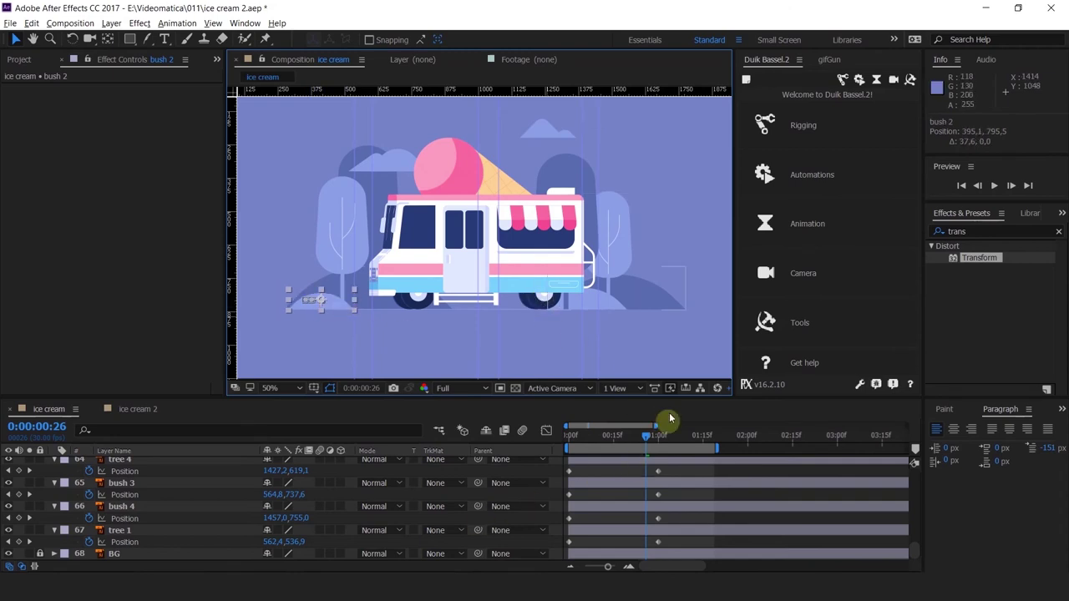
{"action": "left_click_drag", "start_coordinate": [605, 303], "coordinate": [585, 303]}
Retime the new position keyframes of bush 1, bush 2, tree 2 and tree 3 to 0:00:01:00, replacing the old end keyframes.
{"action": "mouse_move", "coordinate": [639, 469]}
{"action": "left_mouse_down"}
{"action": "mouse_move", "coordinate": [647, 498]}
{"action": "mouse_move", "coordinate": [659, 499]}
{"action": "mouse_move", "coordinate": [644, 487]}
{"action": "left_mouse_up"}
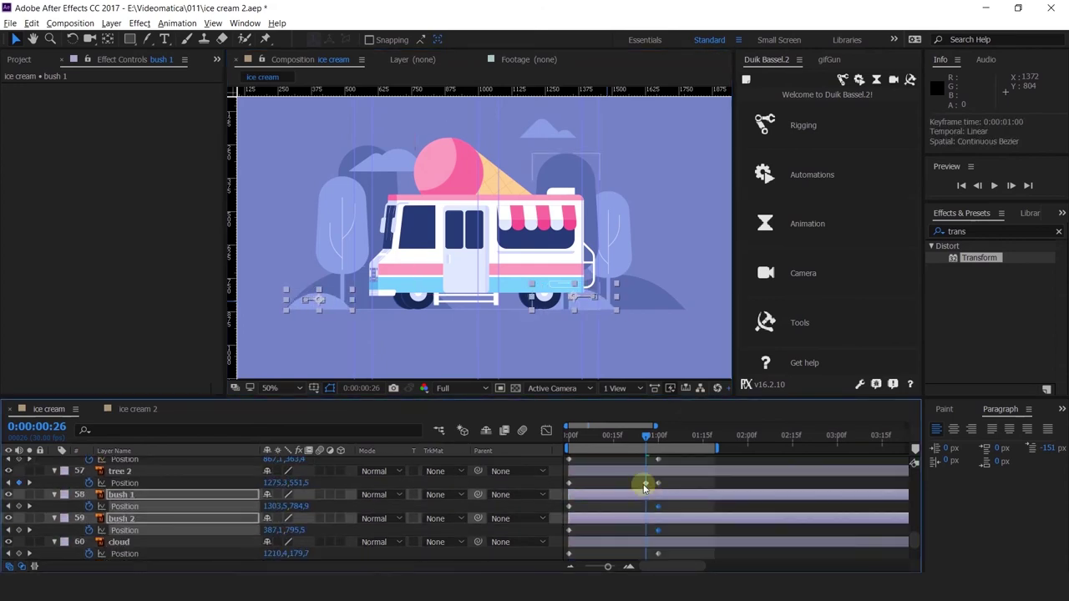
{"action": "left_click", "coordinate": [657, 483]}
{"action": "scroll", "coordinate": [657, 491], "scroll_direction": "up", "scroll_amount": 3}
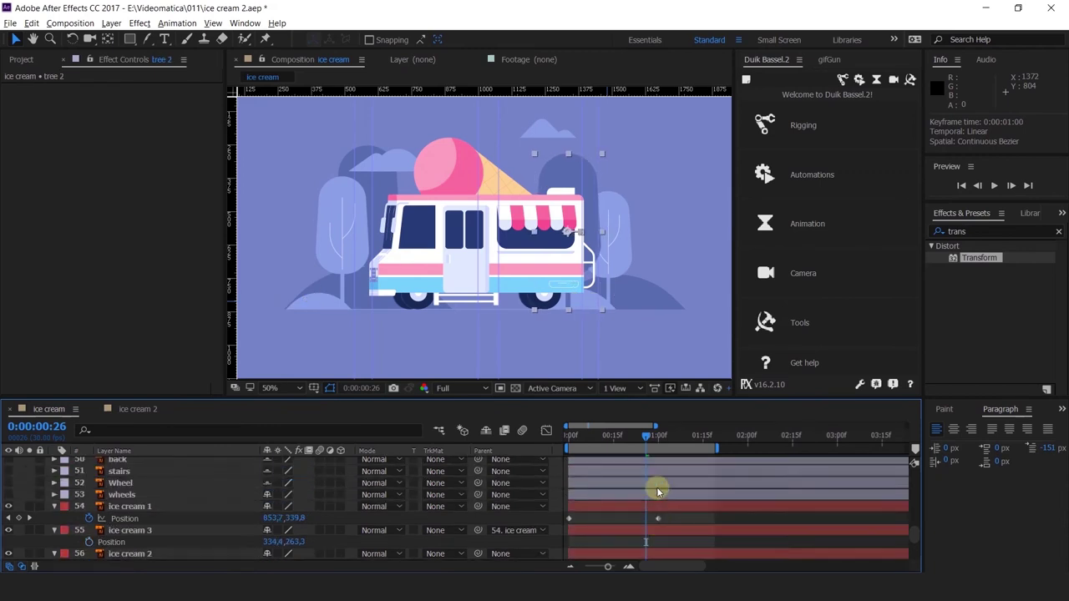
{"action": "scroll", "coordinate": [657, 491], "scroll_direction": "down", "scroll_amount": 5}
{"action": "left_click", "coordinate": [657, 496]}
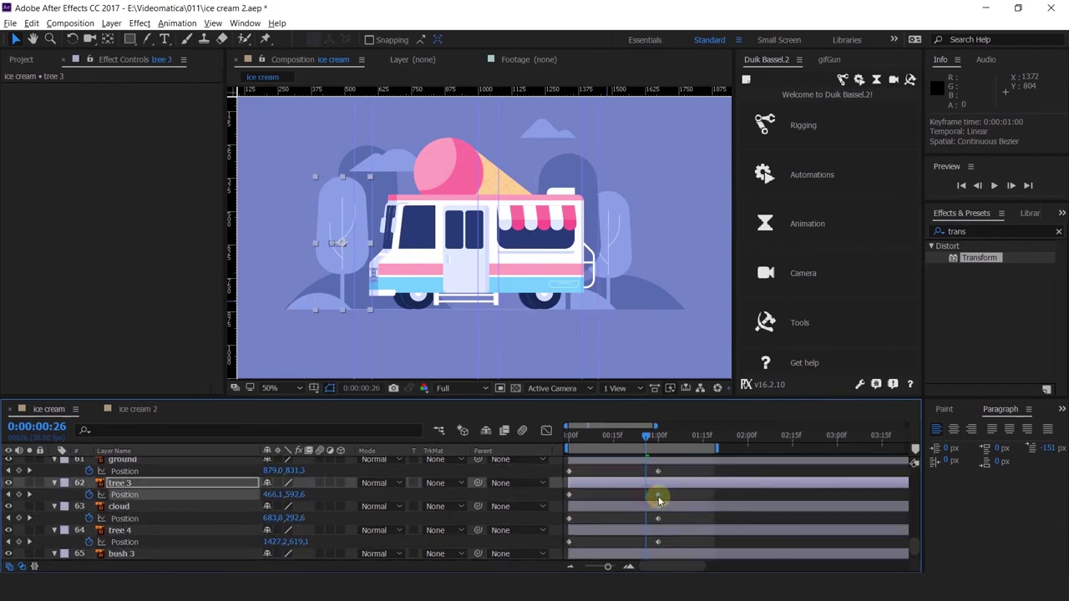
{"action": "scroll", "coordinate": [663, 525], "scroll_direction": "down", "scroll_amount": 3}
Preview the revised background movement from the start and inspect the frame at 0:00:00:29.
{"action": "left_click", "coordinate": [611, 438]}
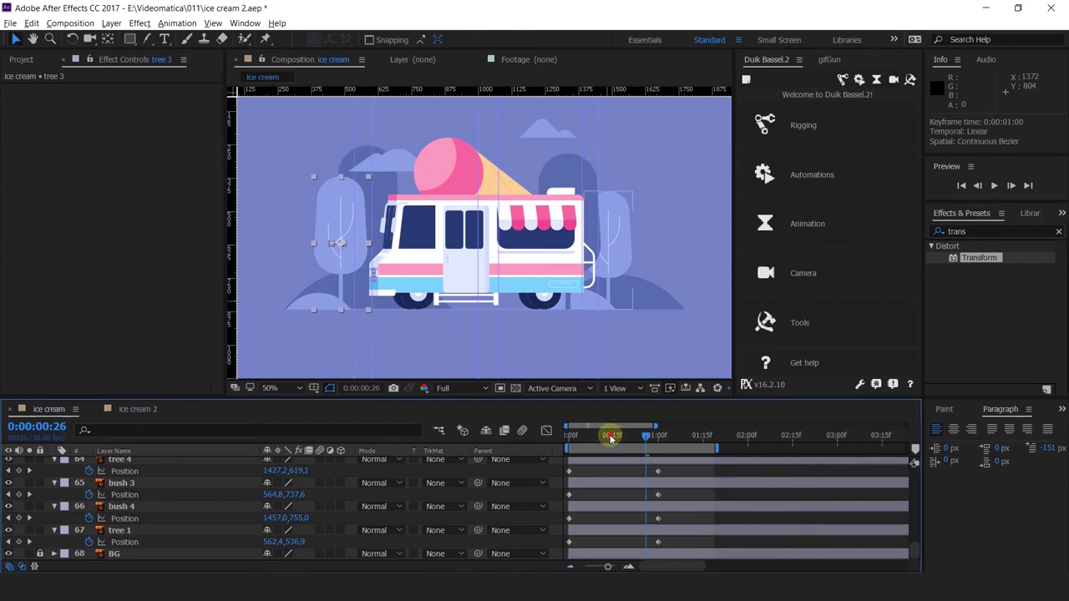
{"action": "key", "text": "space"}
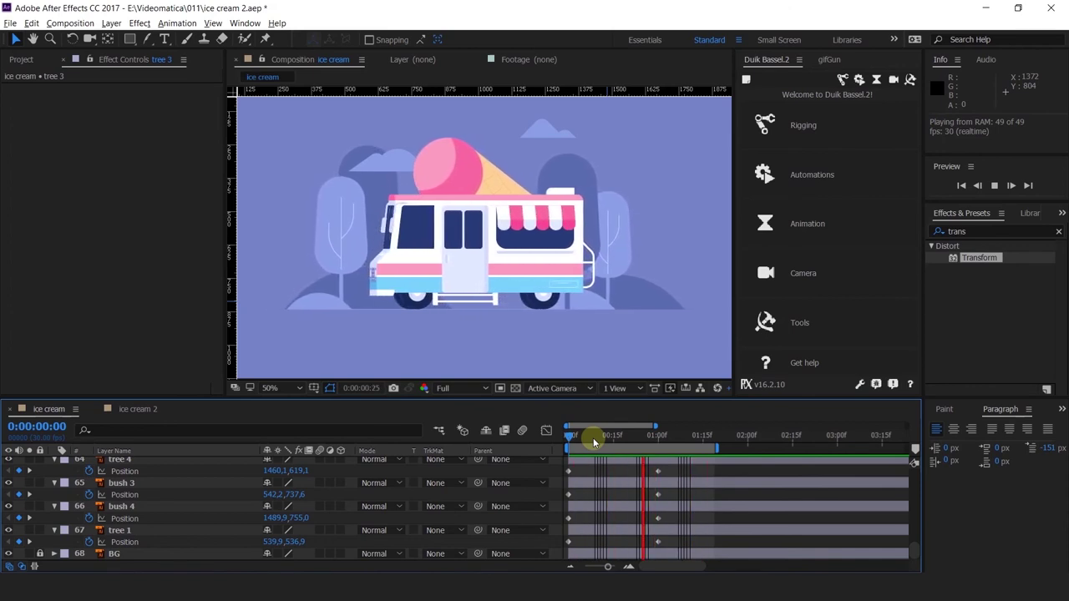
{"action": "left_click_drag", "start_coordinate": [593, 438], "coordinate": [656, 450]}
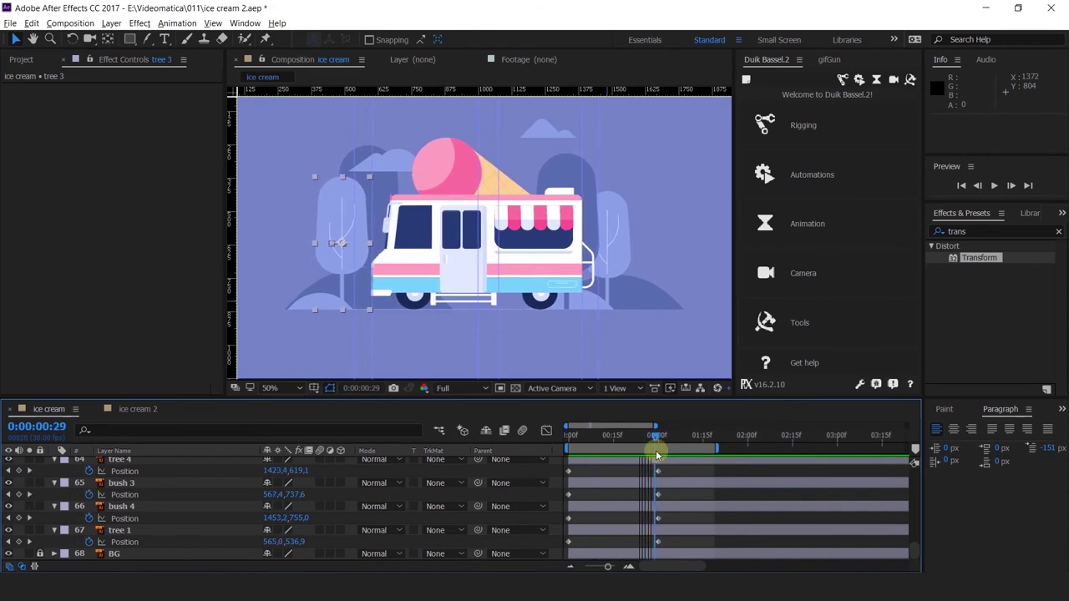
Trim the end of the FRONT details layer to 0:00:01:00.
{"action": "scroll", "coordinate": [393, 209], "scroll_direction": "up", "scroll_amount": 3}
{"action": "left_click", "coordinate": [353, 173]}
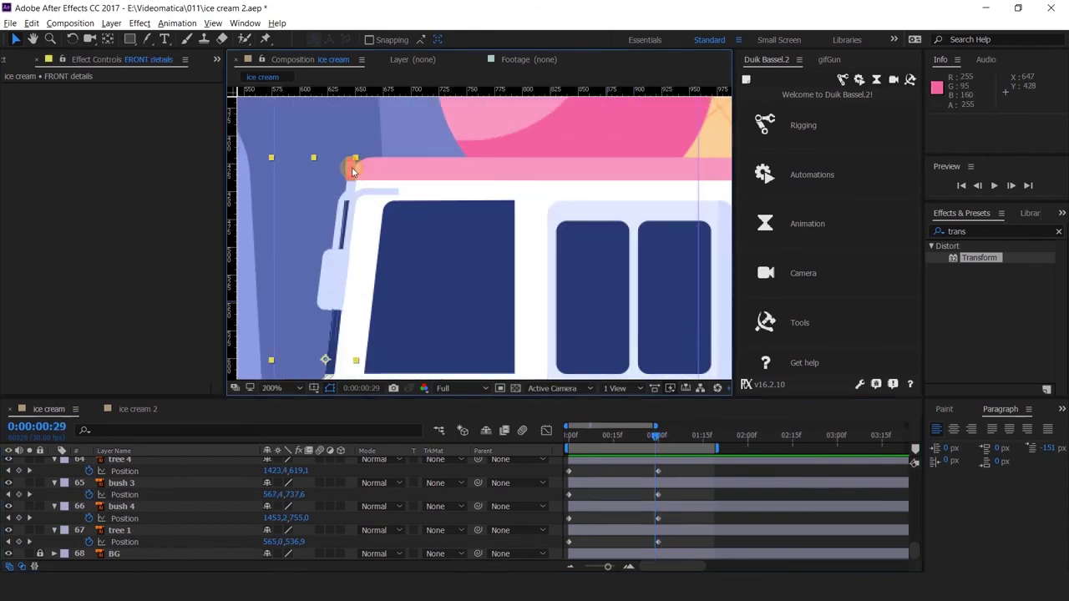
{"action": "scroll", "coordinate": [697, 512], "scroll_direction": "up", "scroll_amount": 12}
{"action": "scroll", "coordinate": [670, 499], "scroll_direction": "up", "scroll_amount": 8}
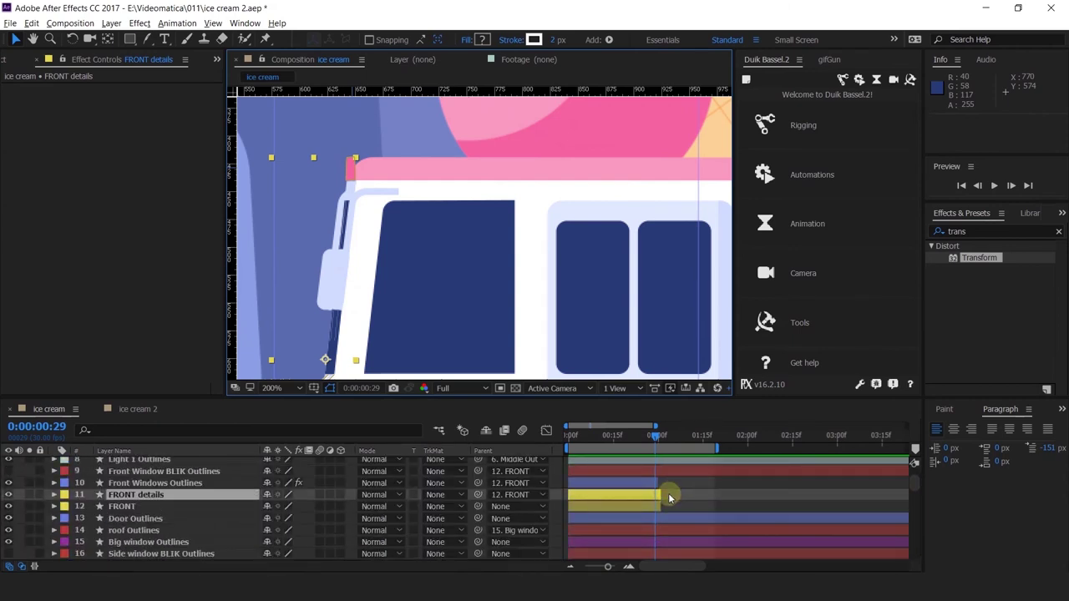
{"action": "mouse_move", "coordinate": [656, 436]}
{"action": "left_mouse_down"}
{"action": "mouse_move", "coordinate": [639, 437]}
{"action": "mouse_move", "coordinate": [677, 437]}
{"action": "mouse_move", "coordinate": [656, 436]}
{"action": "left_mouse_up"}
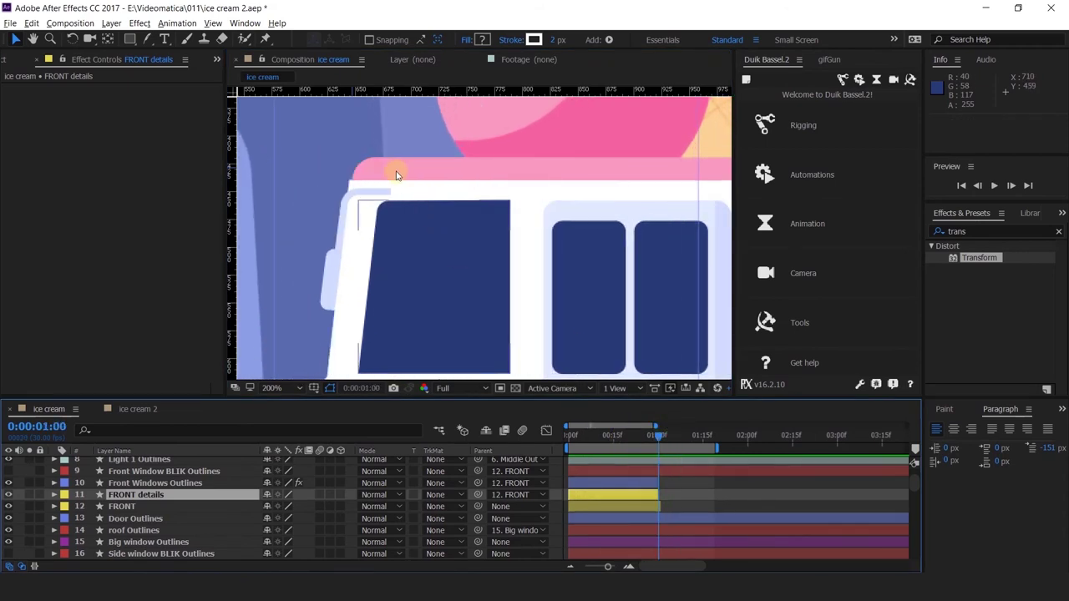
Adjust the front corner vertices of the pink roof band in the SIDE Outlines path at 0:00:01:00.
{"action": "left_click", "coordinate": [385, 179]}
{"action": "scroll", "coordinate": [140, 516], "scroll_direction": "down", "scroll_amount": 3}
{"action": "scroll", "coordinate": [137, 521], "scroll_direction": "up", "scroll_amount": 2}
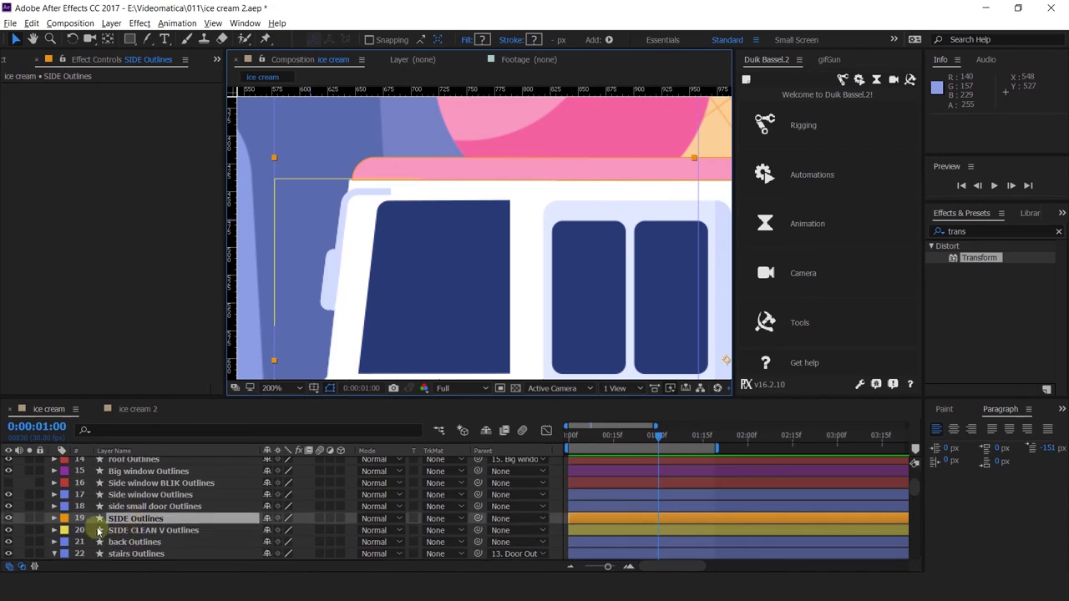
{"action": "key", "text": "u"}
{"action": "left_click", "coordinate": [142, 531]}
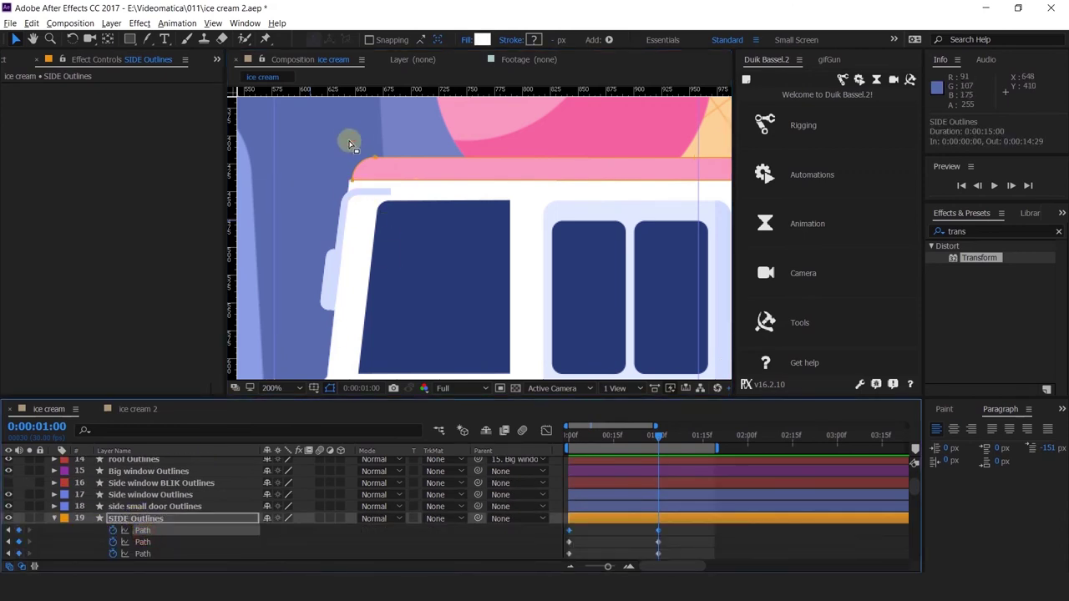
{"action": "mouse_move", "coordinate": [346, 141]}
{"action": "left_mouse_down"}
{"action": "mouse_move", "coordinate": [398, 194]}
{"action": "mouse_move", "coordinate": [371, 180]}
{"action": "left_mouse_up"}
{"action": "scroll", "coordinate": [345, 183], "scroll_direction": "up", "scroll_amount": 2}
{"action": "scroll", "coordinate": [372, 183], "scroll_direction": "down", "scroll_amount": 2}
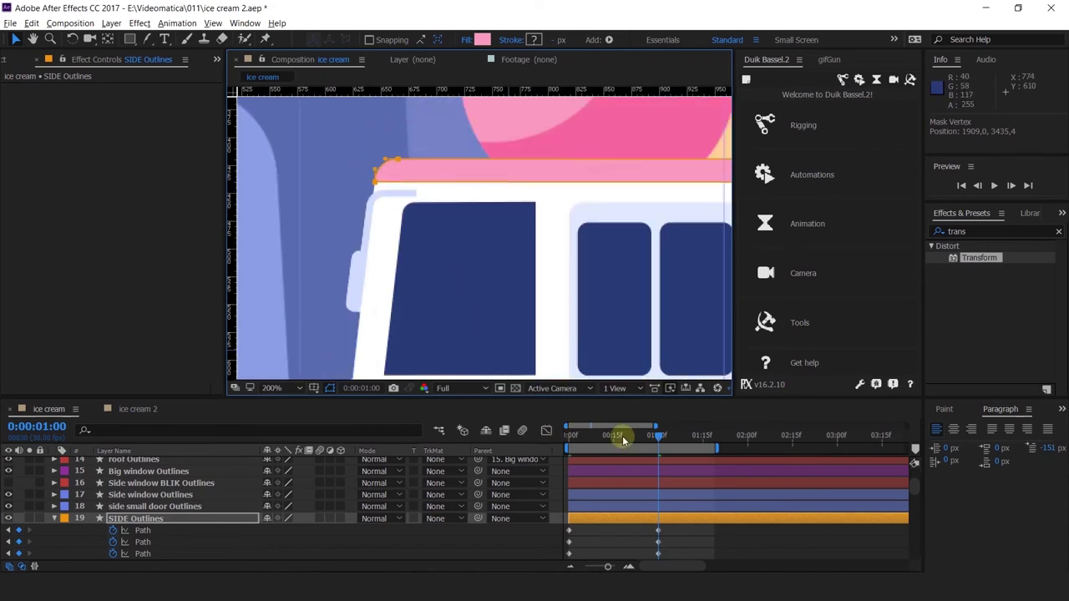
Return to 0:00:00:00 and examine the whole truck scene.
{"action": "left_click_drag", "start_coordinate": [658, 436], "coordinate": [671, 447]}
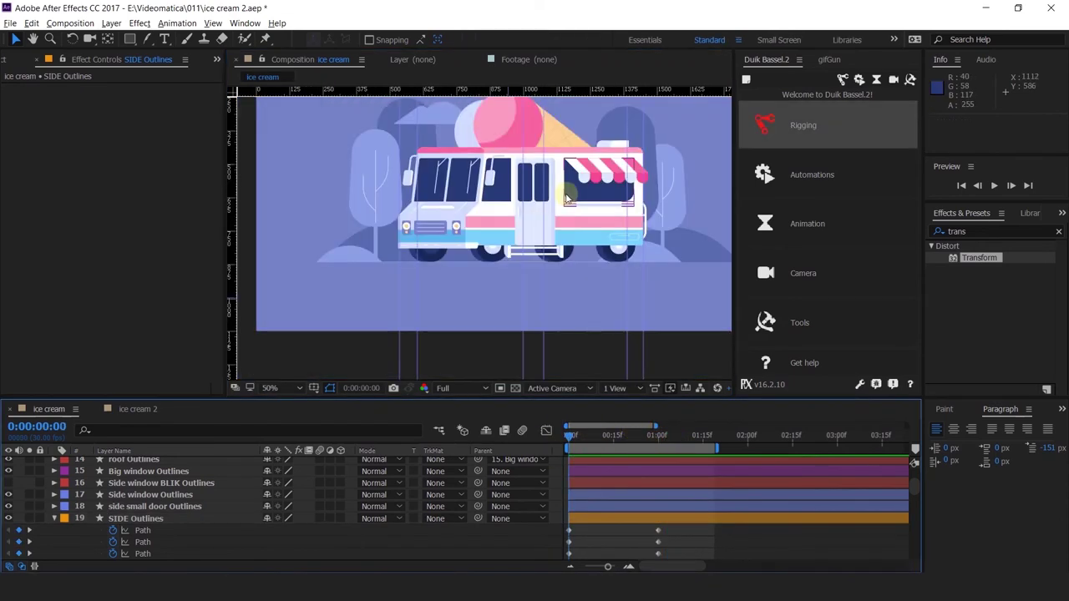
{"action": "left_click_drag", "start_coordinate": [602, 153], "coordinate": [593, 194]}
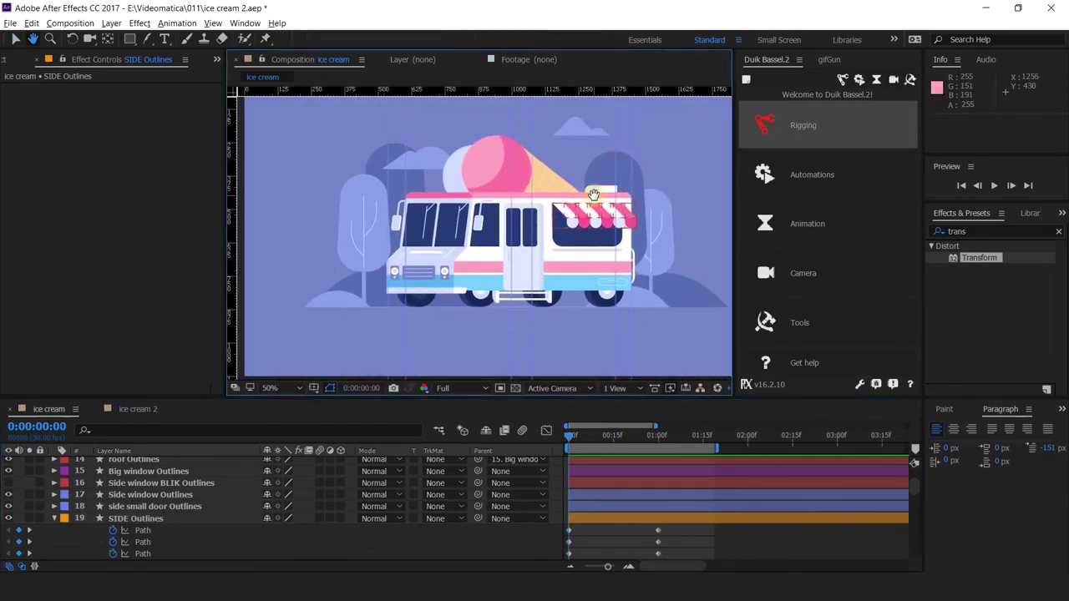
{"action": "key", "text": "v"}
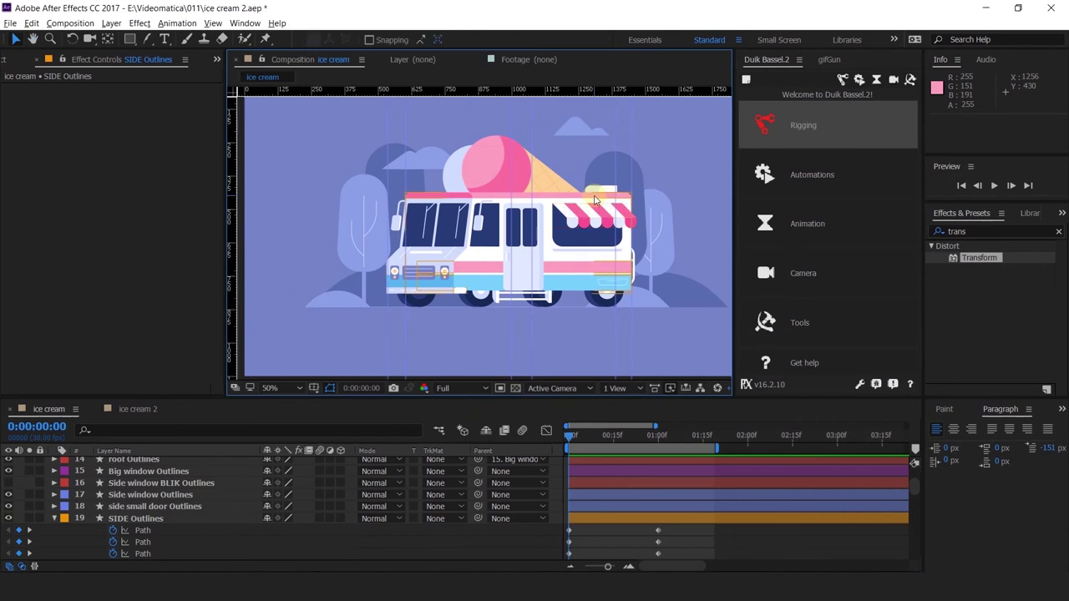
Delete the ice cream 2 composition from the project.
{"action": "left_click", "coordinate": [7, 59]}
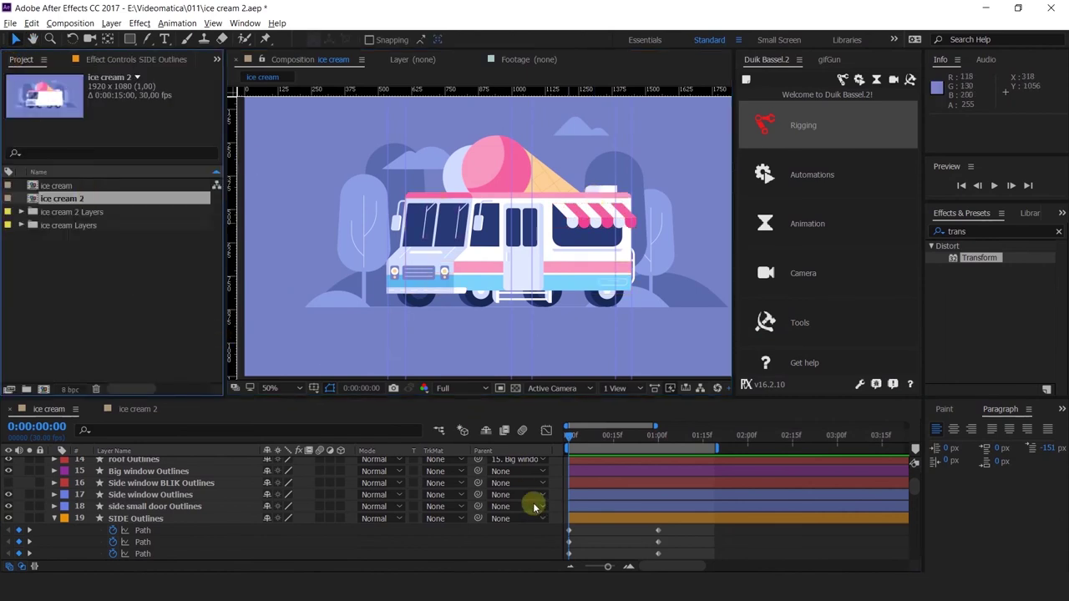
{"action": "left_click", "coordinate": [105, 287]}
{"action": "left_click", "coordinate": [65, 199]}
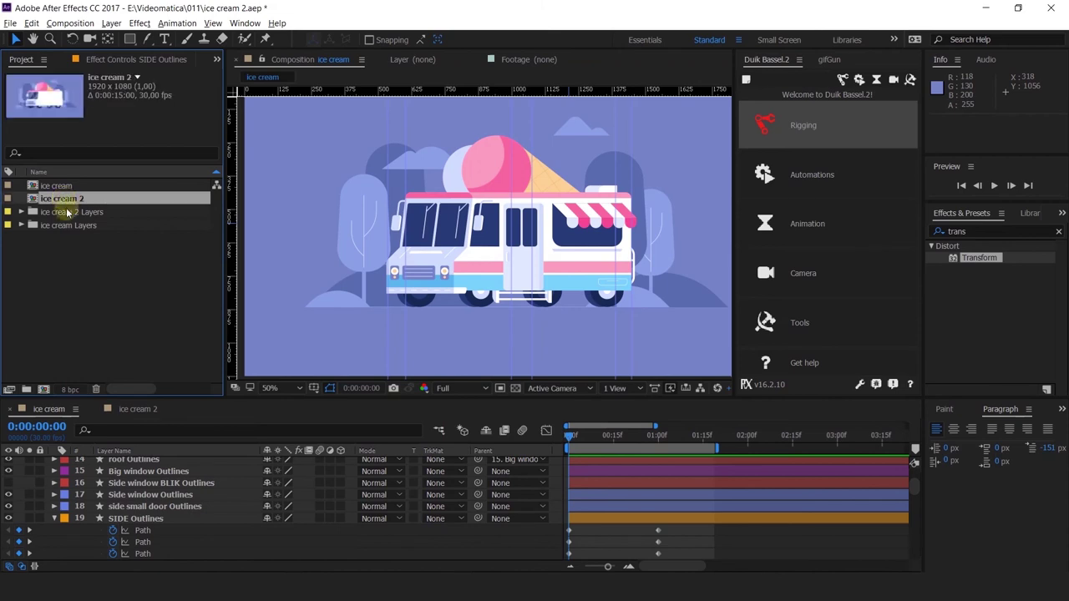
{"action": "left_click", "coordinate": [55, 187]}
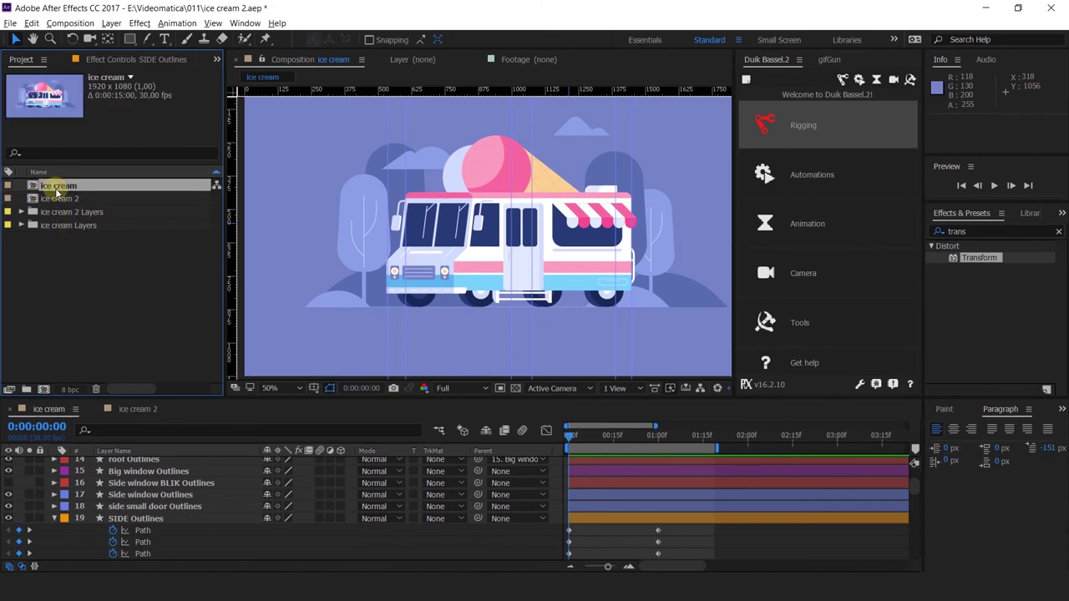
{"action": "left_click", "coordinate": [55, 199]}
{"action": "key", "text": "Delete"}
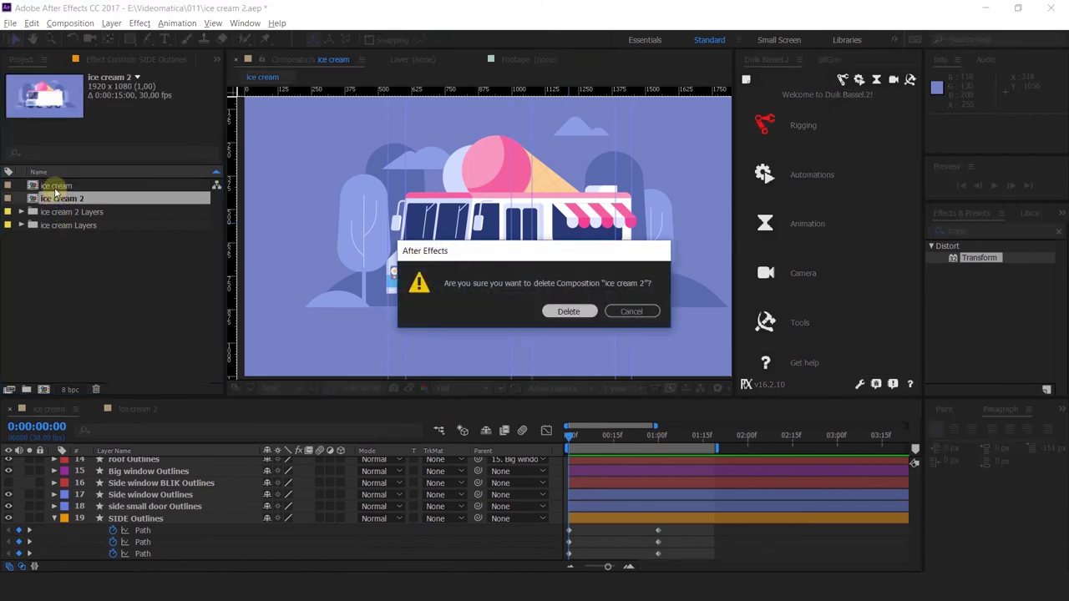
{"action": "key", "text": "Return"}
Create a new composition from the ice cream composition, nesting it as a layer.
{"action": "left_click", "coordinate": [55, 185]}
{"action": "left_click_drag", "start_coordinate": [55, 185], "coordinate": [41, 386]}
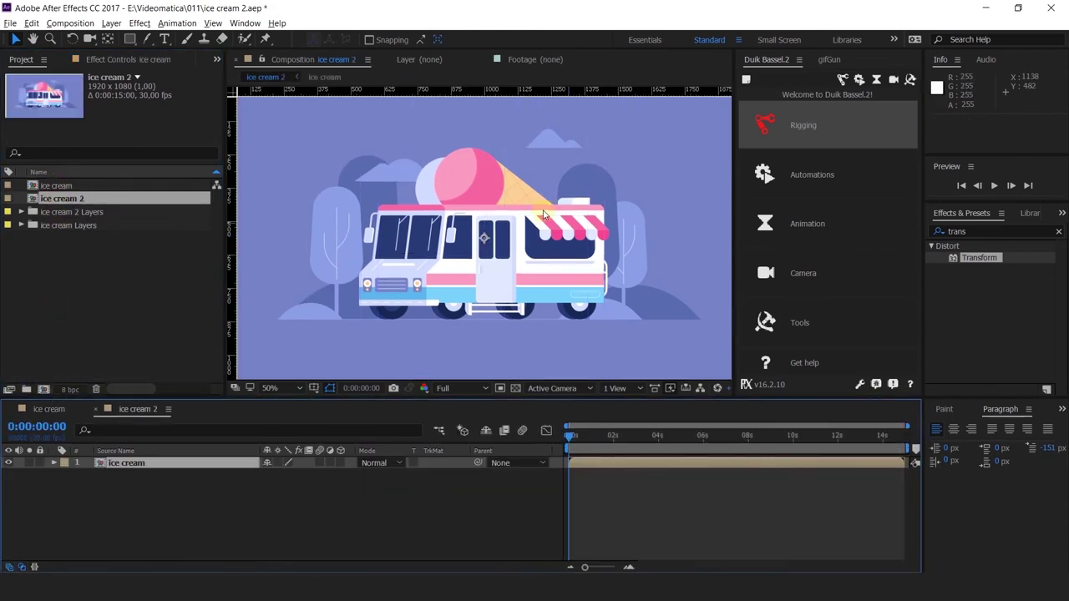
{"action": "key", "text": "equal"}
{"action": "key", "text": "equal"}
{"action": "key", "text": "minus"}
{"action": "key", "text": "minus"}
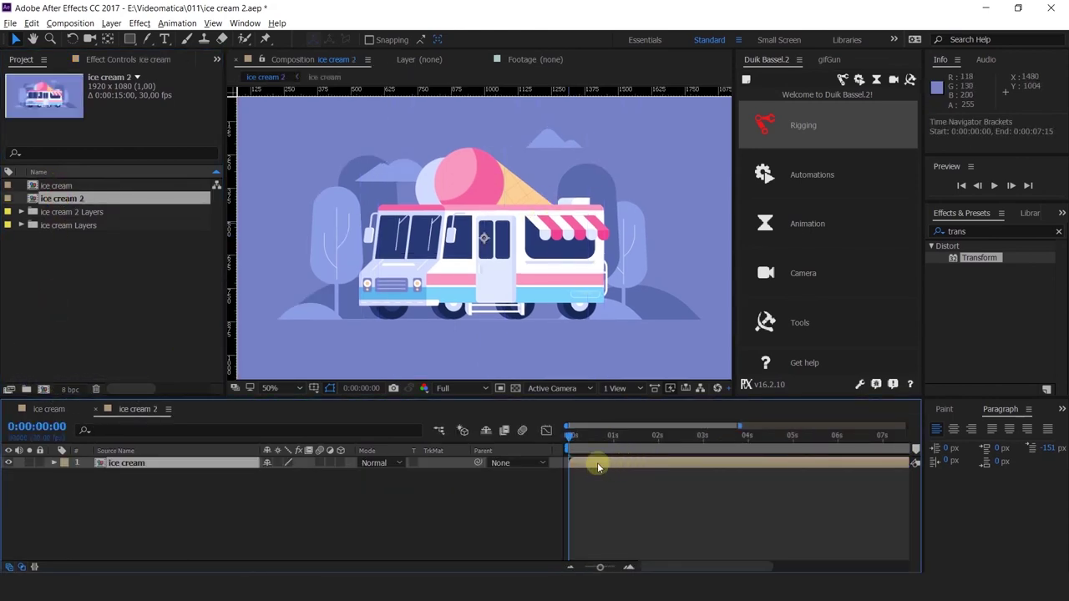
Check the settings of the ice cream 2 composition.
{"action": "right_click", "coordinate": [613, 494]}
{"action": "left_click", "coordinate": [675, 399]}
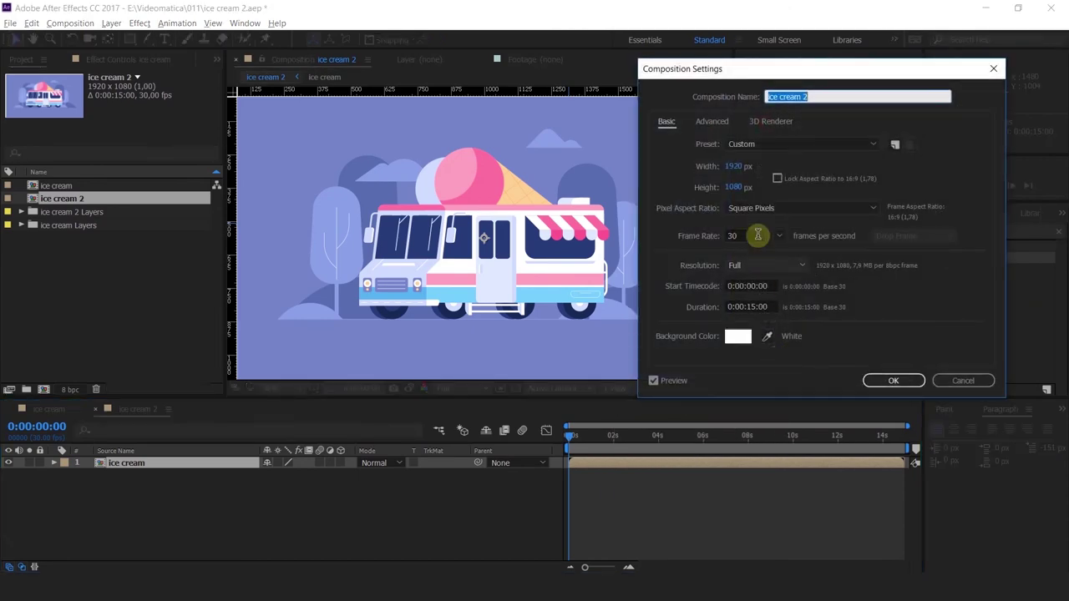
{"action": "left_click", "coordinate": [912, 384]}
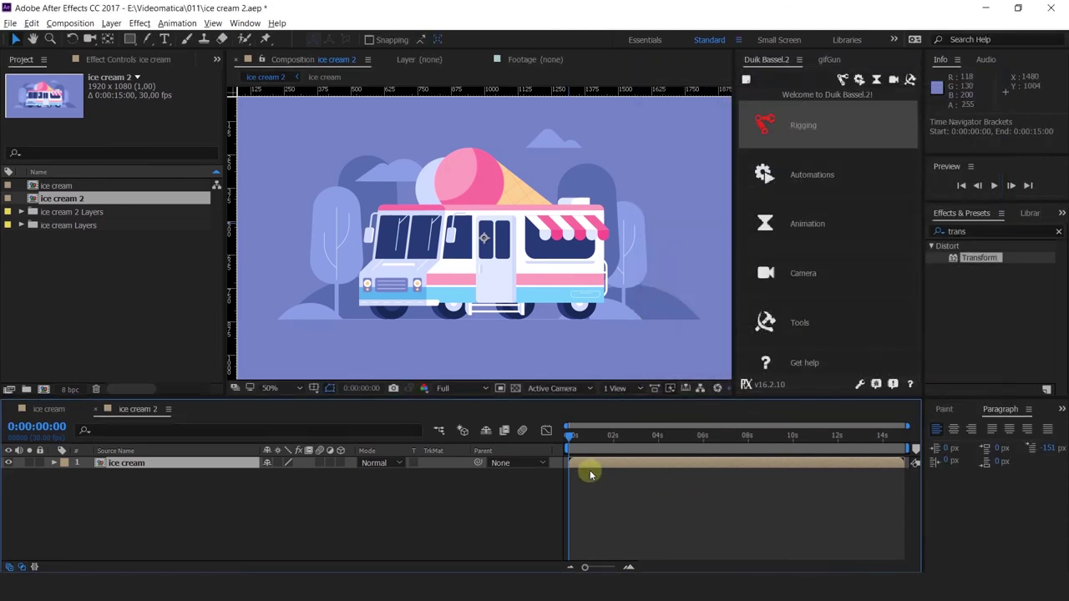
Enable time remapping on the nested ice cream layer.
{"action": "right_click", "coordinate": [588, 465]}
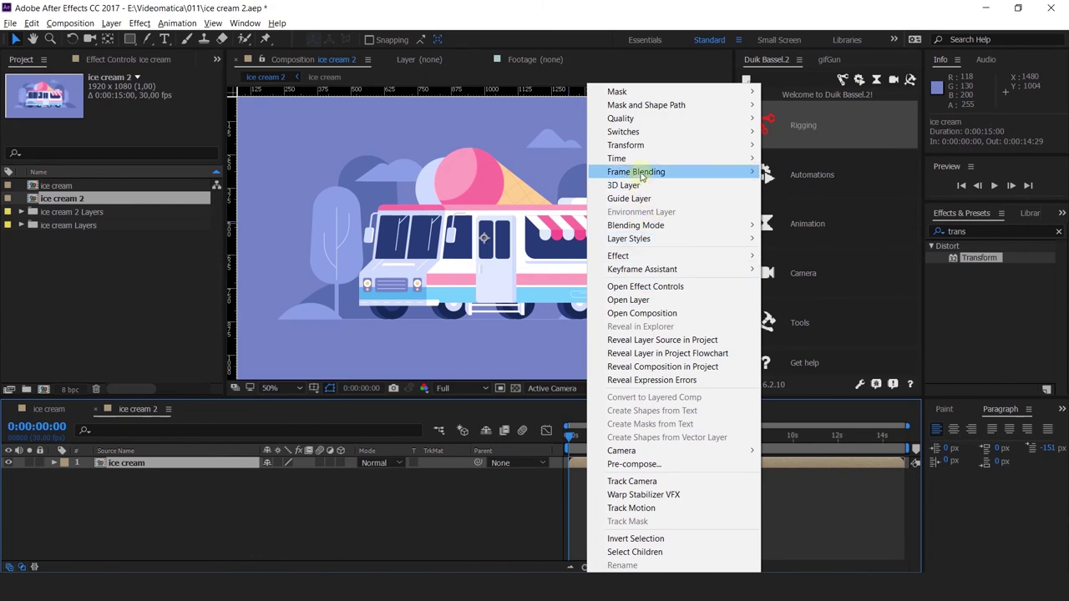
{"action": "mouse_move", "coordinate": [637, 158]}
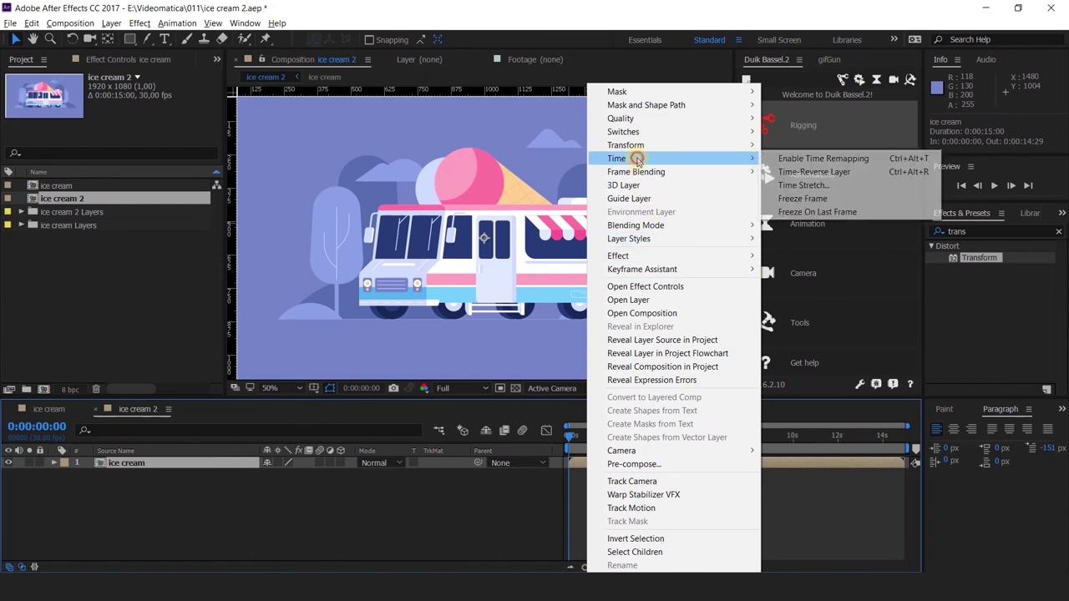
{"action": "left_click", "coordinate": [807, 163]}
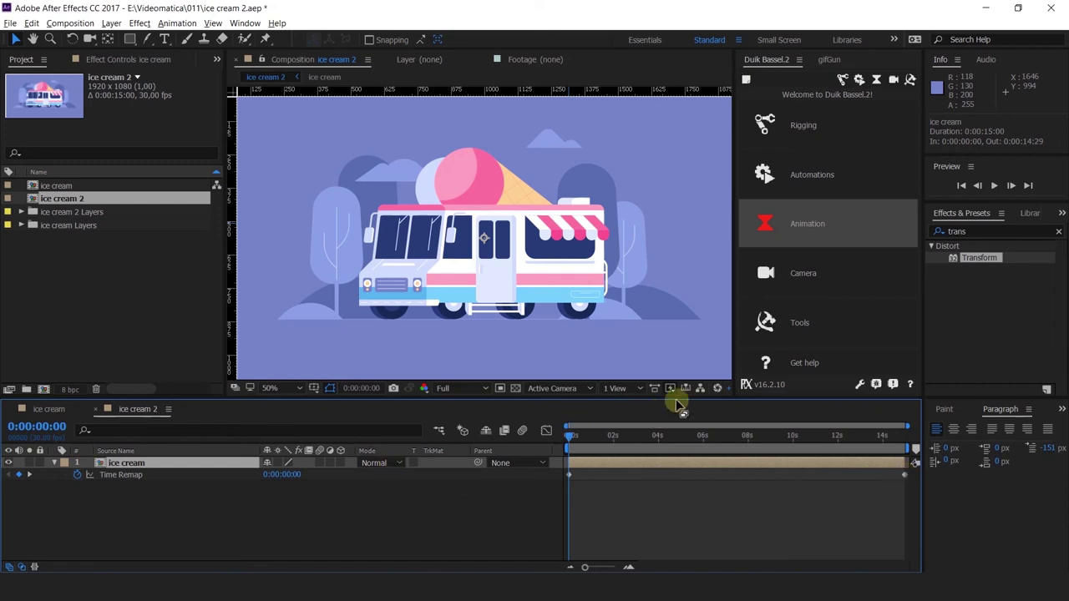
Add a Time Remap keyframe at 0:00:01:00, remove the final one at 0:00:15:00, and return to the composition's start.
{"action": "key", "text": "equal"}
{"action": "key", "text": "equal"}
{"action": "key", "text": "minus"}
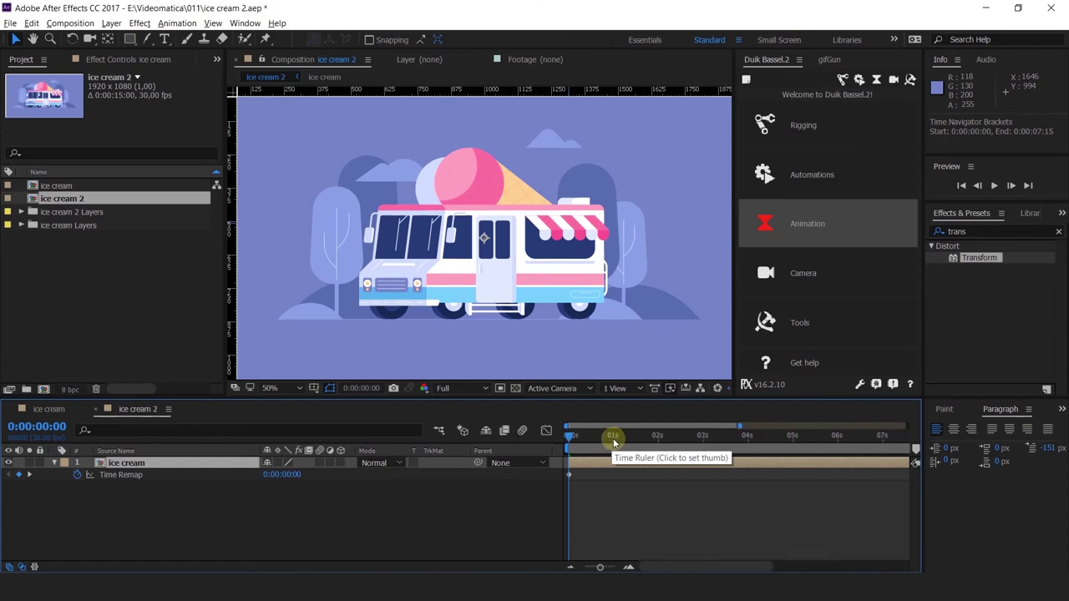
{"action": "left_click", "coordinate": [614, 443]}
{"action": "key", "text": "equal"}
{"action": "key", "text": "equal"}
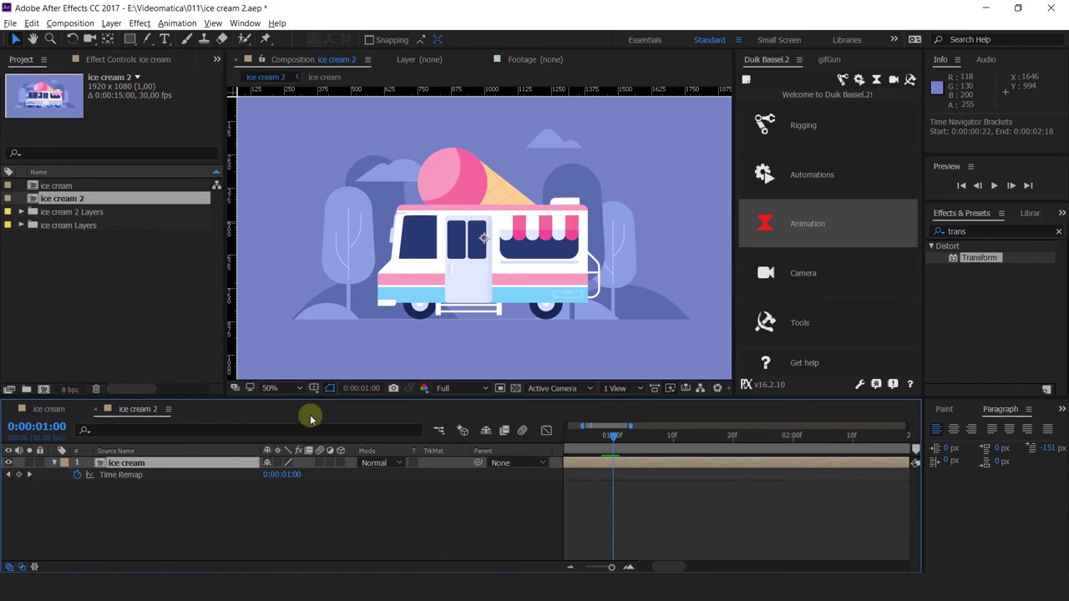
{"action": "left_click", "coordinate": [19, 474]}
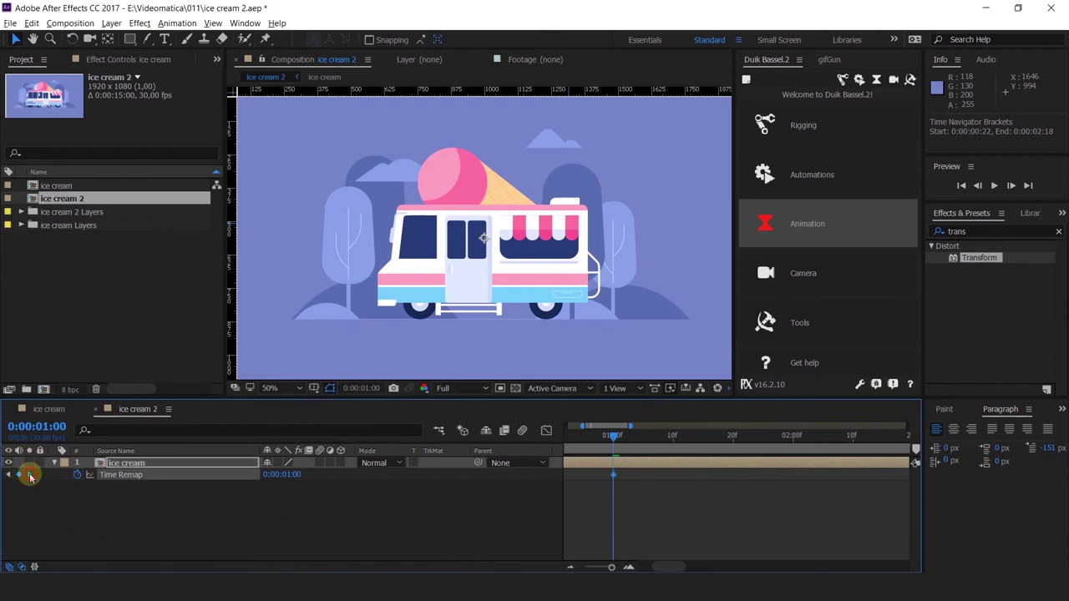
{"action": "left_click", "coordinate": [30, 476]}
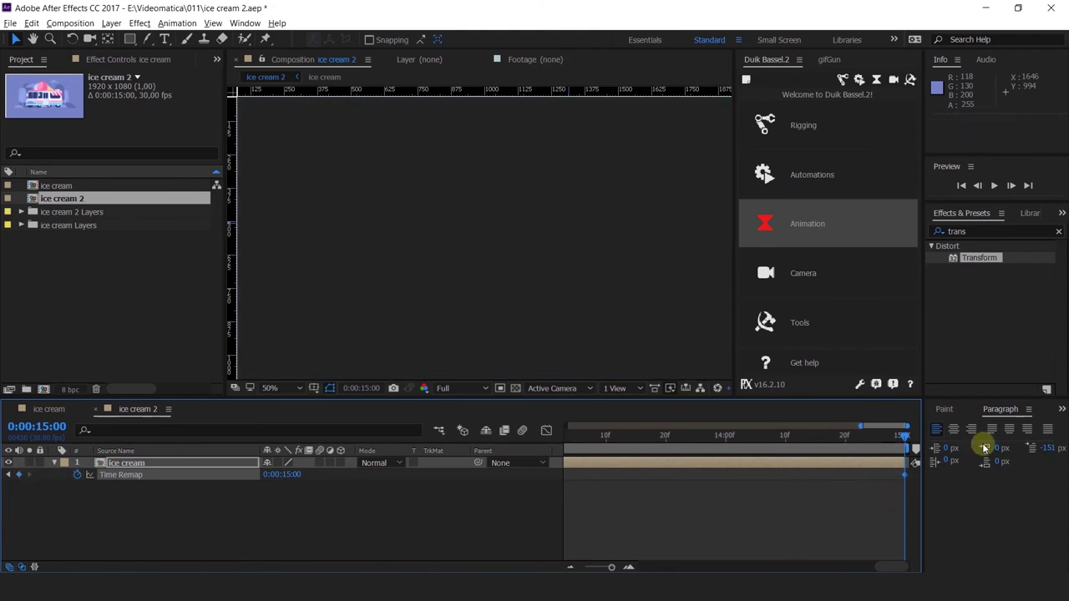
{"action": "key", "text": "Home"}
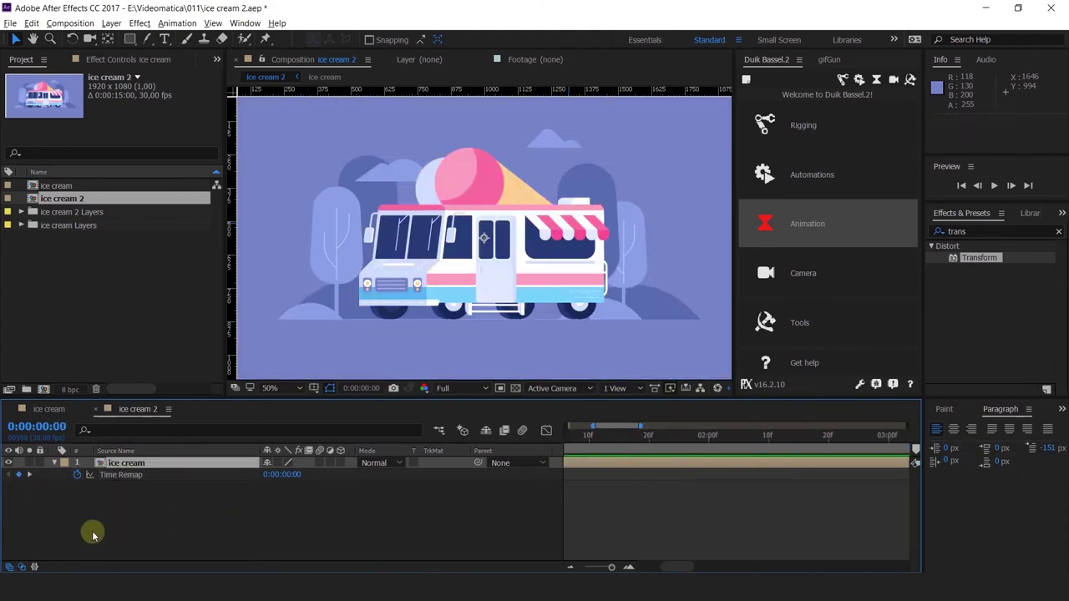
Move the second Time Remap keyframe out to 0:00:10:01 and preview the slowed-down truck turn.
{"action": "key", "text": "minus"}
{"action": "key", "text": "minus"}
{"action": "key", "text": "minus"}
{"action": "key", "text": "equal"}
{"action": "key", "text": "equal"}
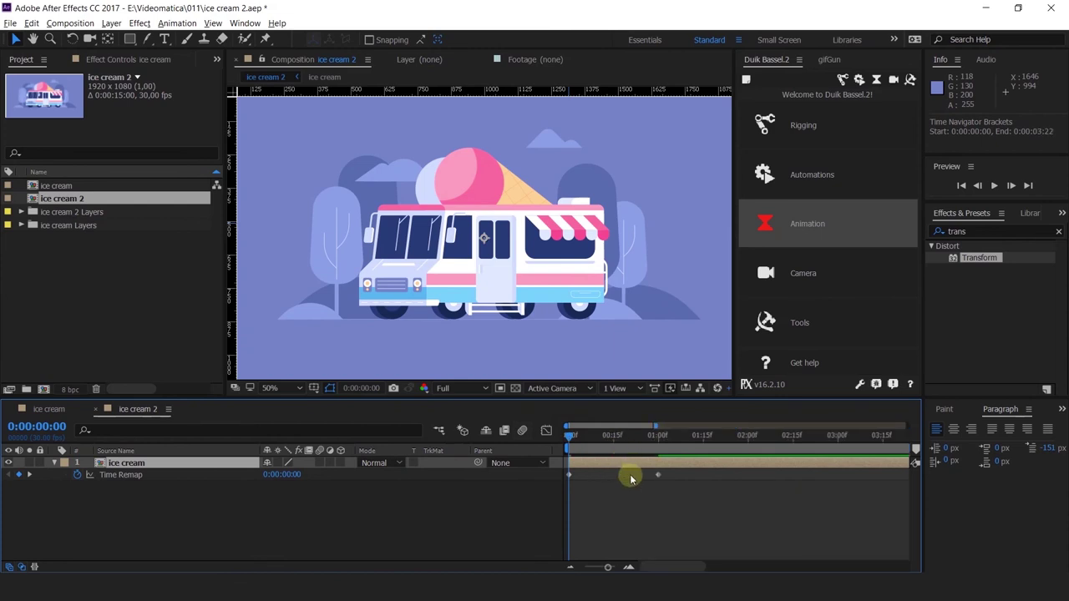
{"action": "left_click_drag", "start_coordinate": [658, 475], "coordinate": [748, 474]}
{"action": "scroll", "coordinate": [728, 491], "scroll_direction": "down", "scroll_amount": 3}
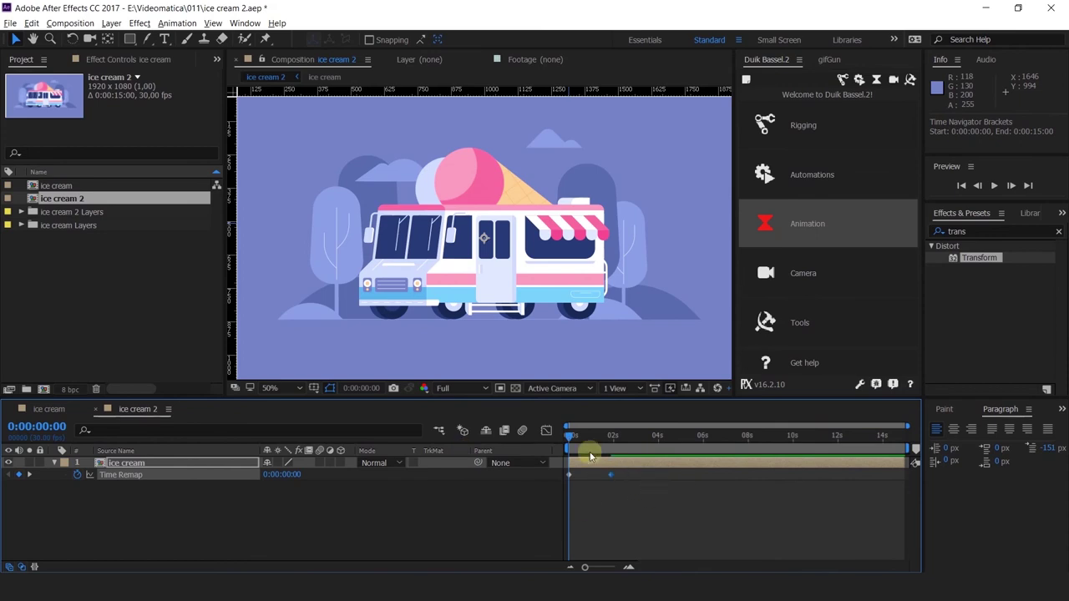
{"action": "left_click", "coordinate": [591, 436]}
{"action": "left_click_drag", "start_coordinate": [610, 475], "coordinate": [792, 471]}
{"action": "key", "text": "Home"}
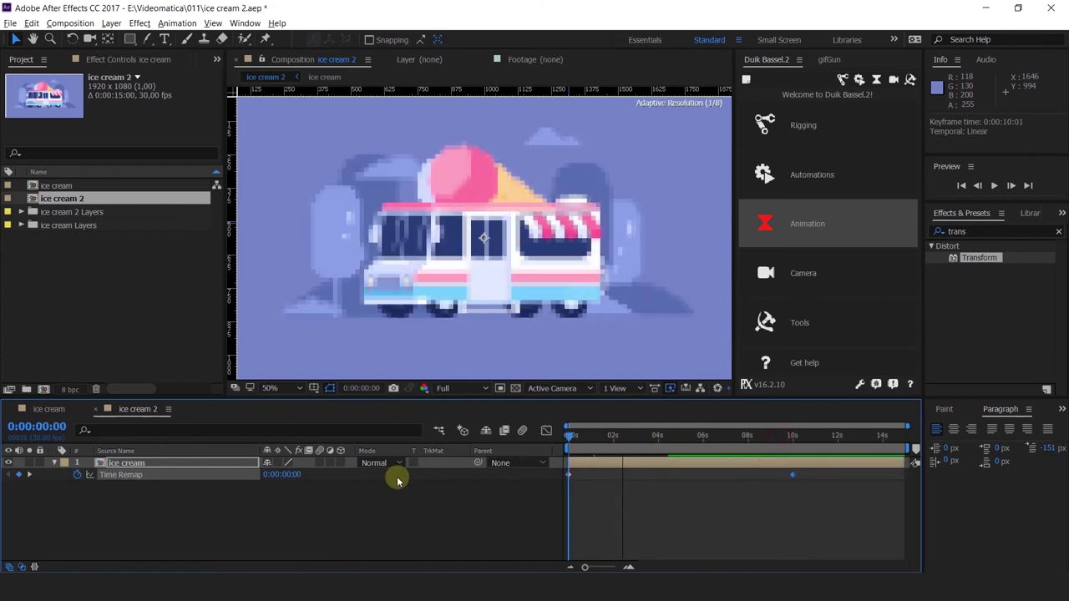
{"action": "key", "text": "space"}
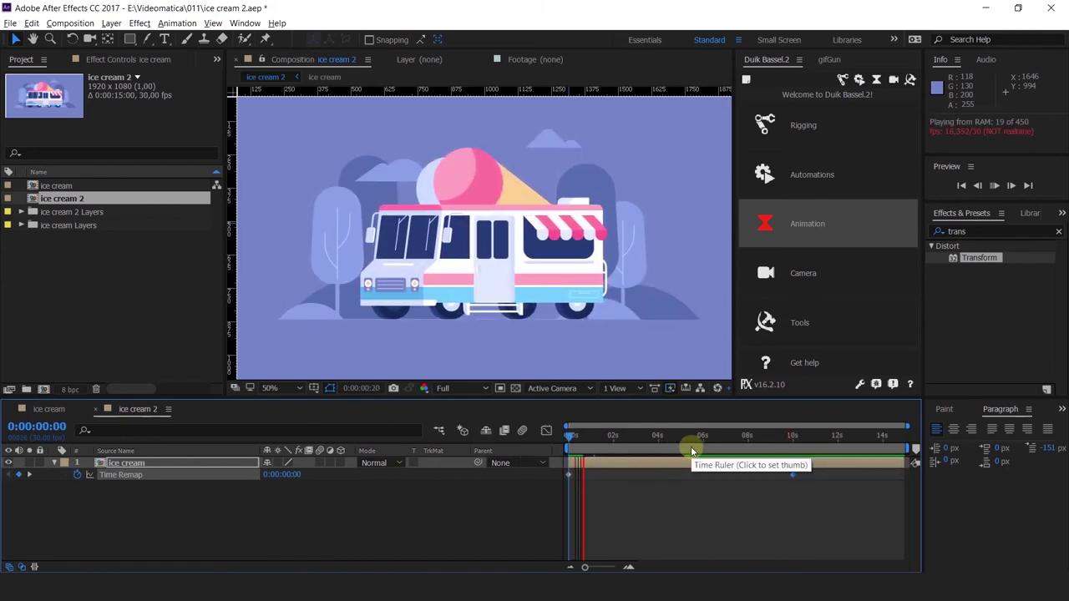
Move the second Time Remap keyframe back to 0:00:00:10 and preview the sped-up truck turn.
{"action": "left_click_drag", "start_coordinate": [787, 477], "coordinate": [583, 491]}
{"action": "mouse_move", "coordinate": [579, 439]}
{"action": "left_mouse_down"}
{"action": "mouse_move", "coordinate": [530, 439]}
{"action": "mouse_move", "coordinate": [578, 448]}
{"action": "left_mouse_up"}
{"action": "key", "text": "equal"}
{"action": "key", "text": "equal"}
{"action": "key", "text": "equal"}
{"action": "left_click_drag", "start_coordinate": [669, 475], "coordinate": [627, 487]}
{"action": "left_click", "coordinate": [573, 438]}
{"action": "key", "text": "space"}
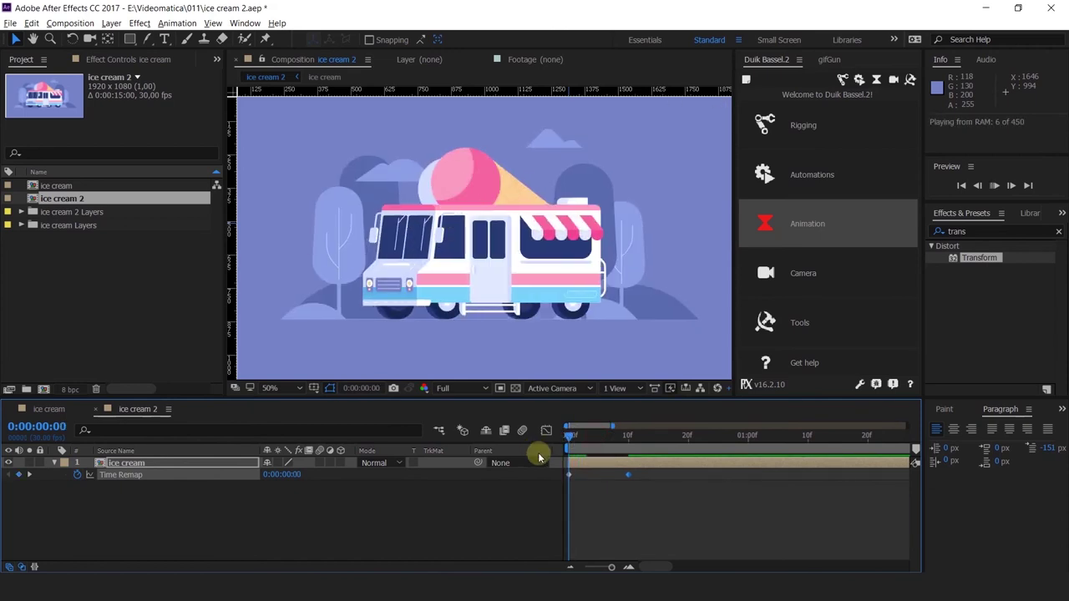
{"action": "key", "text": "space"}
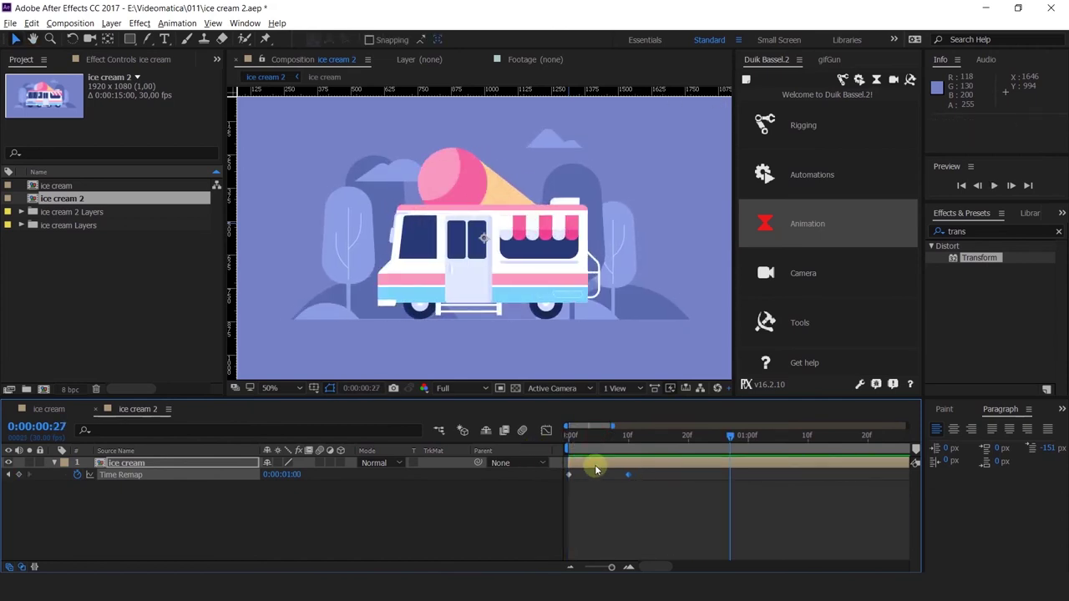
Save the project and place the second Time Remap keyframe at 0:00:00:22.
{"action": "key", "text": "ctrl+s"}
{"action": "key", "text": "ctrl+s"}
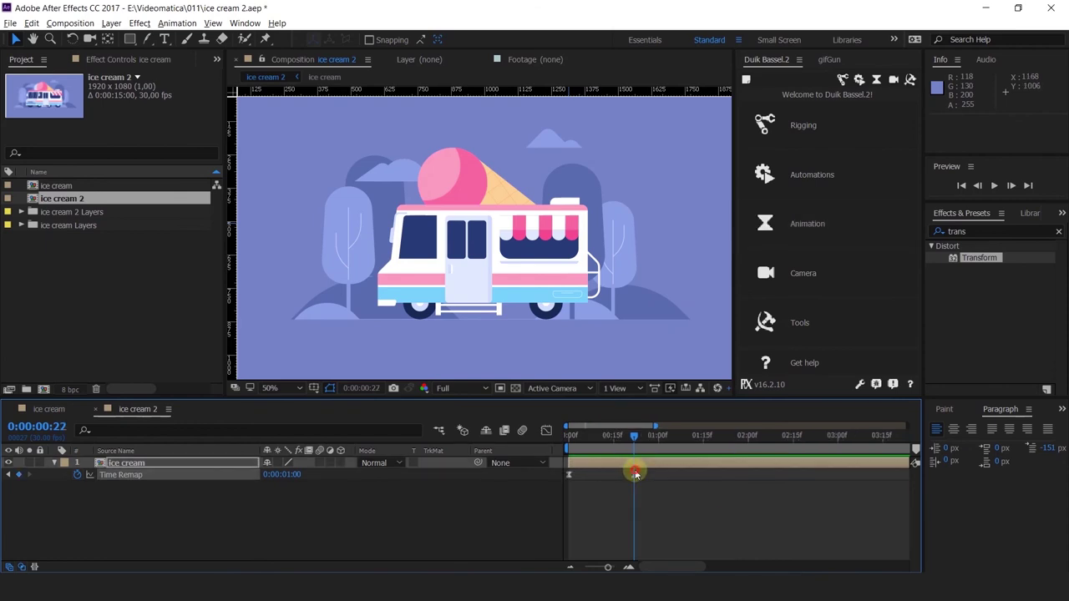
{"action": "left_click_drag", "start_coordinate": [635, 473], "coordinate": [633, 477]}
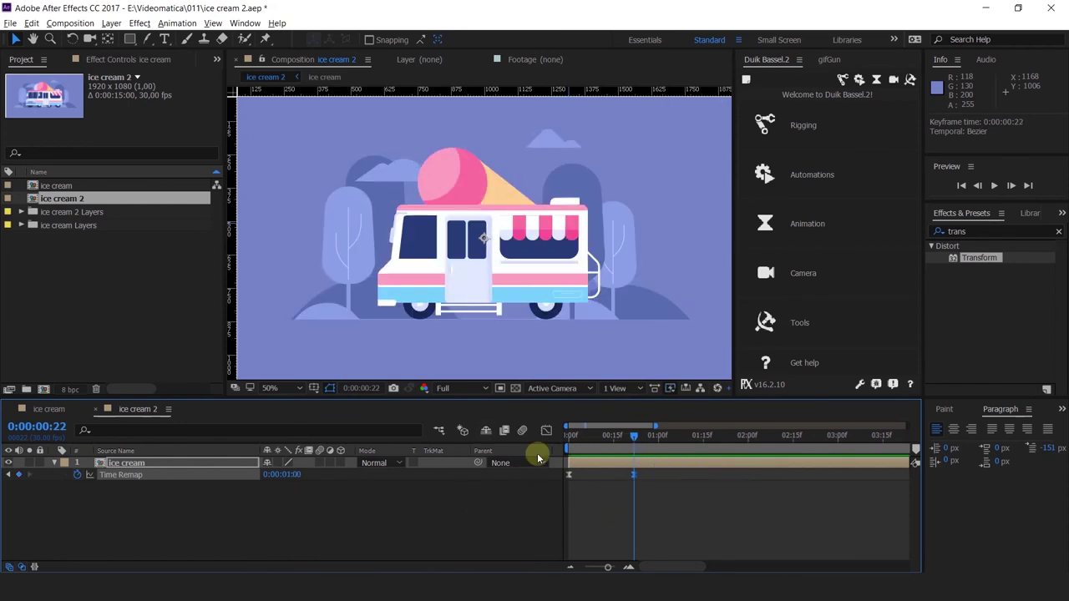
{"action": "left_click", "coordinate": [635, 465]}
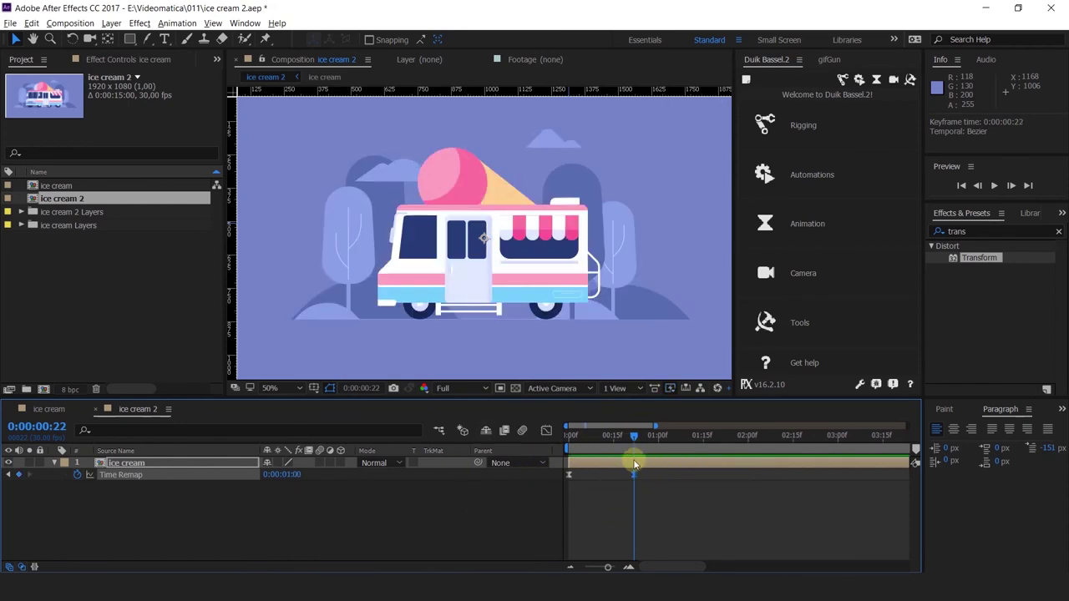
Shorten the second keyframe's incoming ease handle in the Time Remap speed graph to soften the peak, and preview the turn.
{"action": "left_click", "coordinate": [546, 430]}
{"action": "left_click_drag", "start_coordinate": [671, 512], "coordinate": [509, 540]}
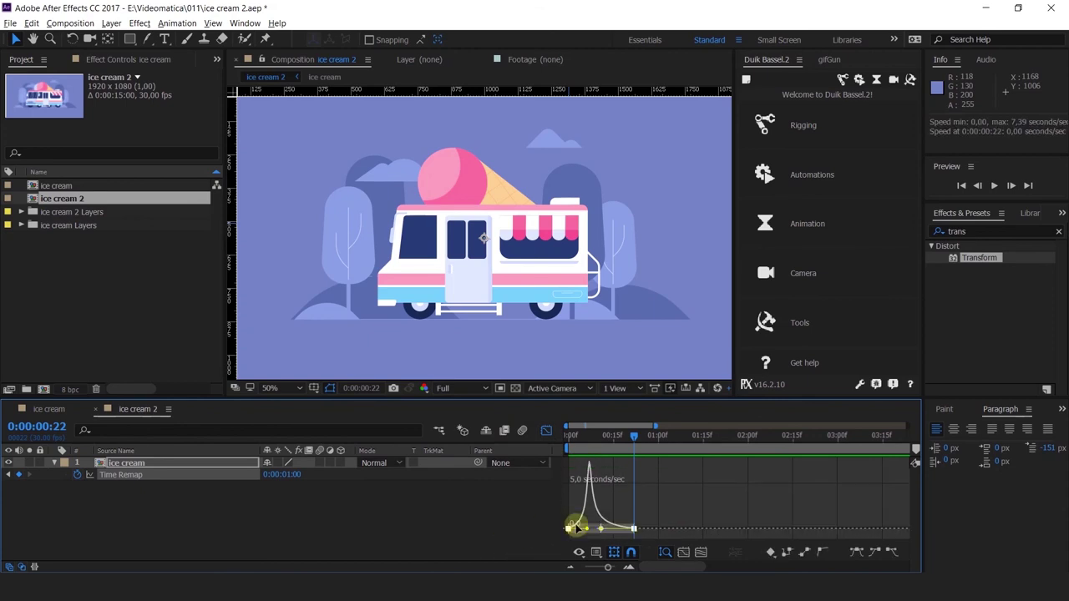
{"action": "left_click_drag", "start_coordinate": [674, 499], "coordinate": [612, 543]}
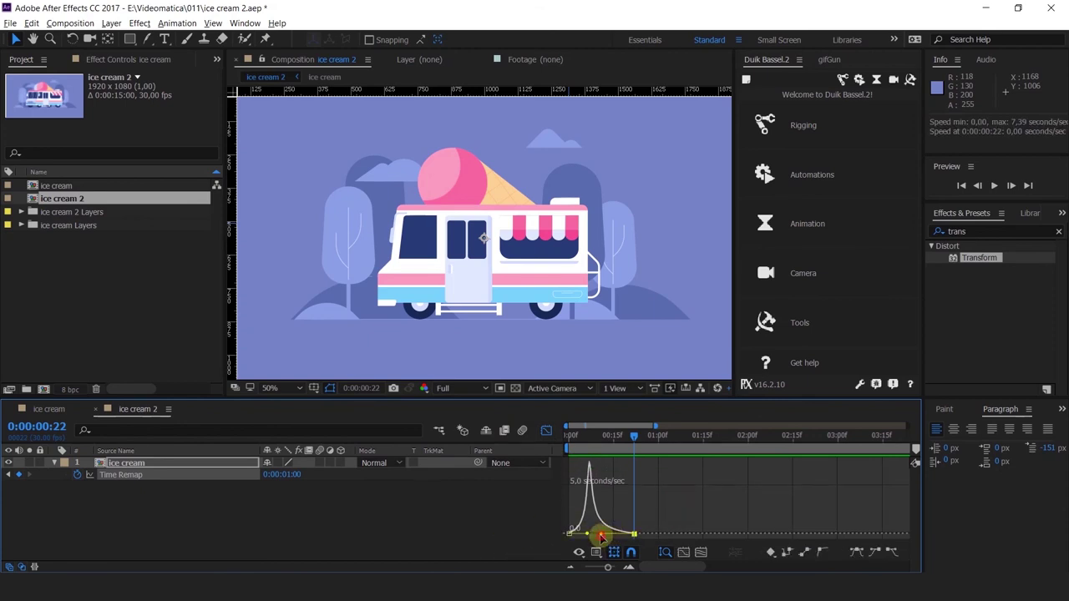
{"action": "left_click_drag", "start_coordinate": [602, 536], "coordinate": [605, 532]}
{"action": "left_click", "coordinate": [546, 431]}
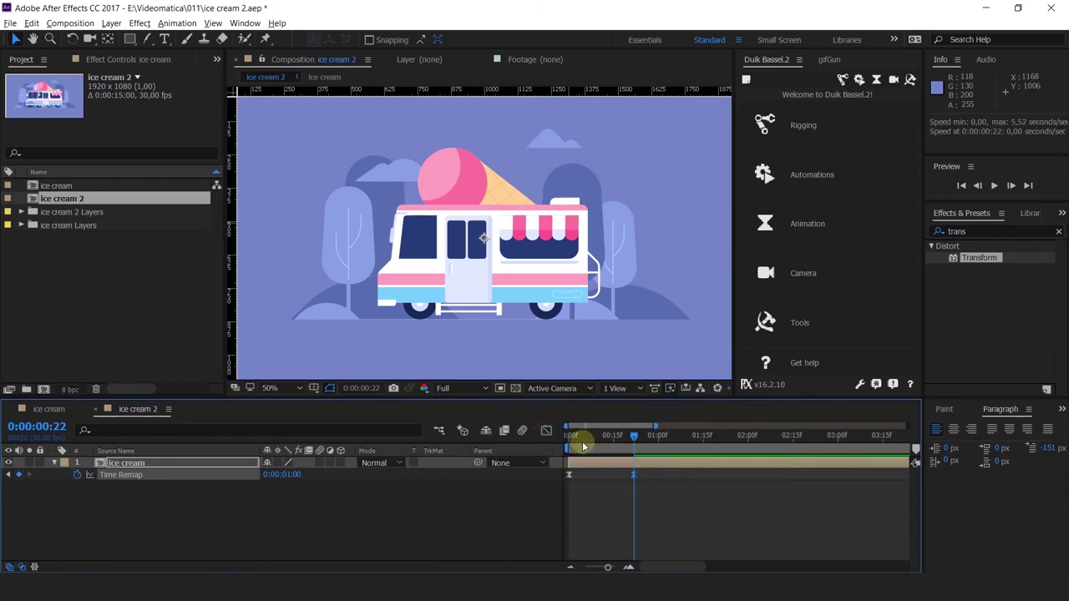
{"action": "key", "text": "space"}
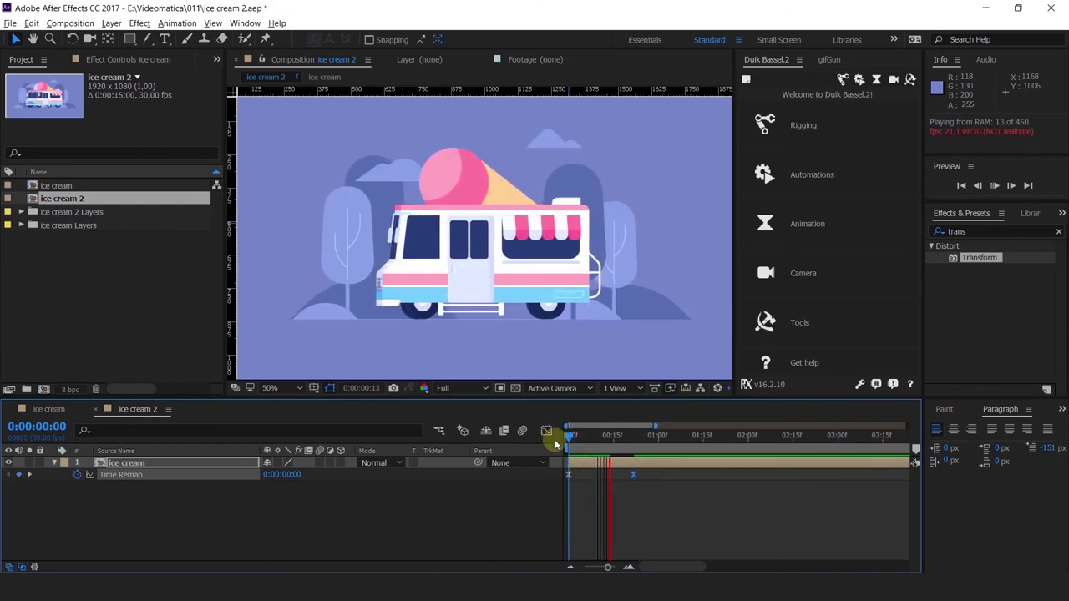
Paste a copy of the first Time Remap keyframe at 0:00:01:13 and end the work area there.
{"action": "left_click_drag", "start_coordinate": [659, 446], "coordinate": [700, 456]}
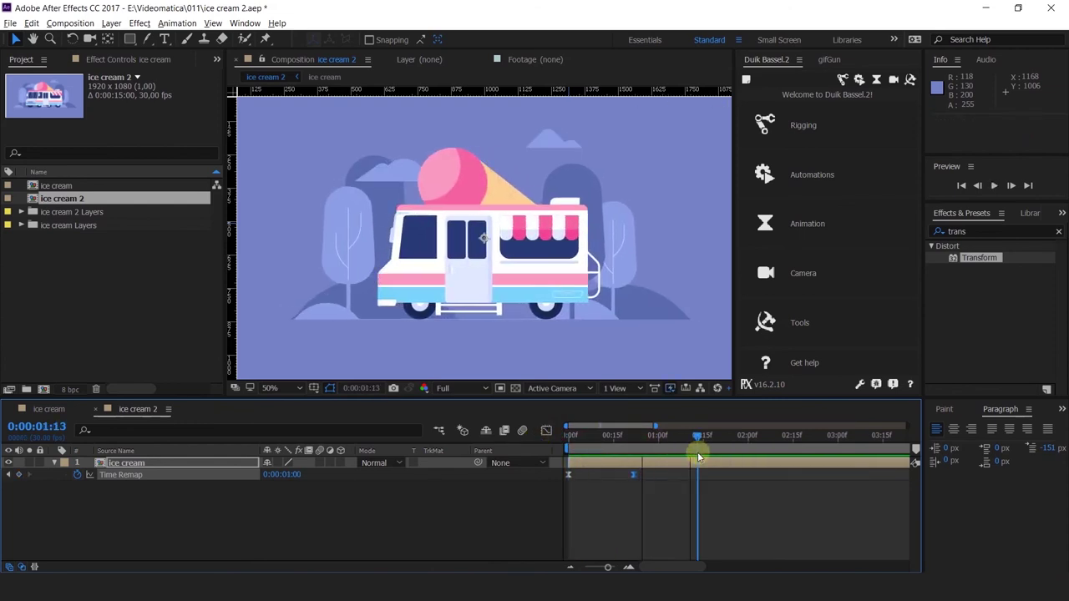
{"action": "left_click", "coordinate": [568, 475]}
{"action": "key", "text": "ctrl+c"}
{"action": "key", "text": "ctrl+v"}
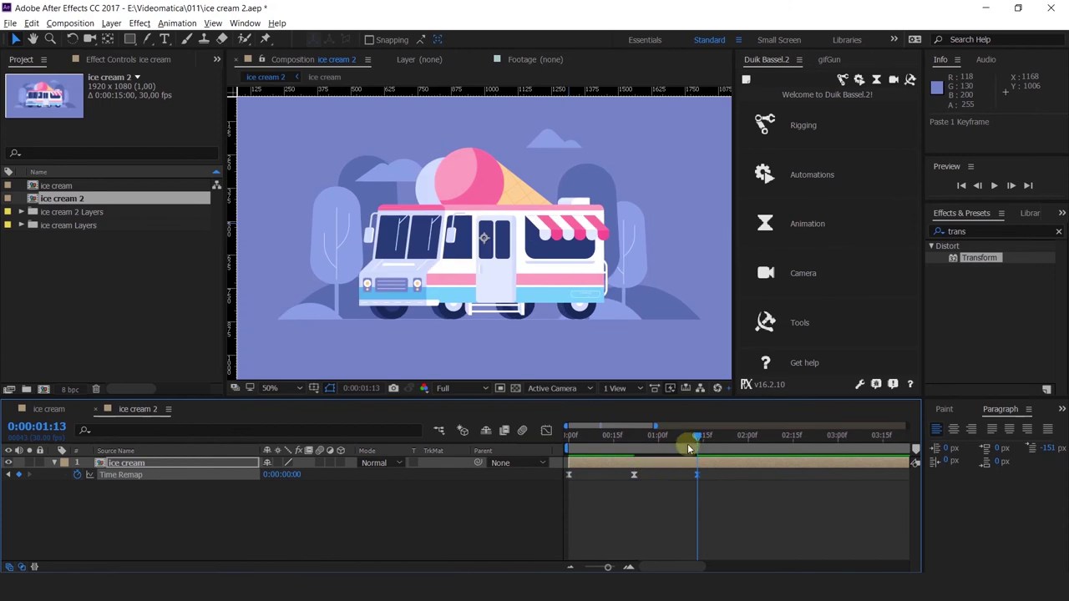
{"action": "left_click_drag", "start_coordinate": [688, 444], "coordinate": [698, 442]}
{"action": "key", "text": "n"}
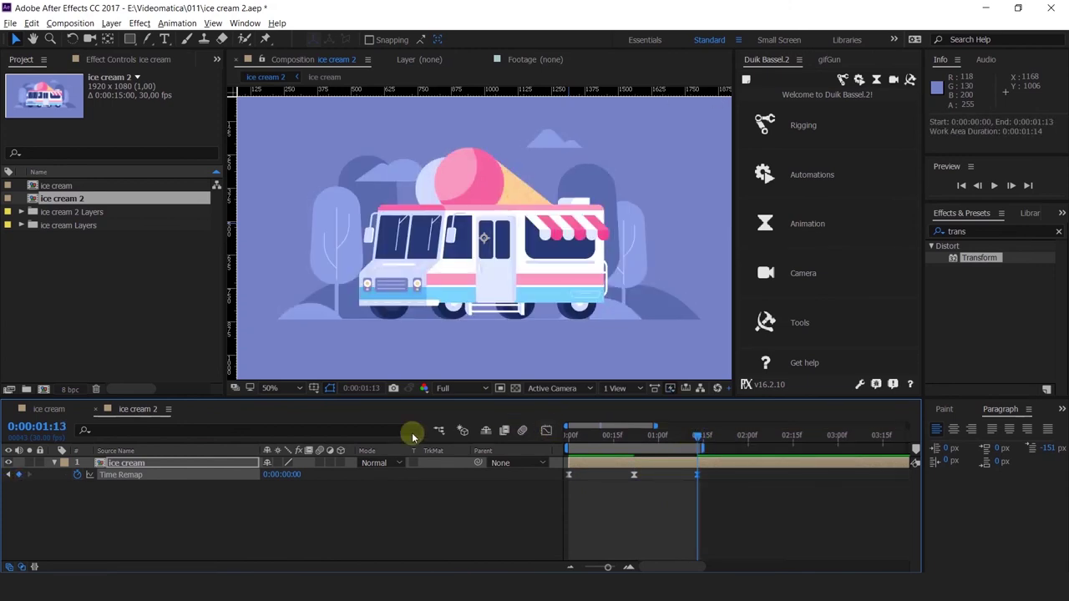
Shape the Time Remap speed graph into matching eased forward and reverse peaks across the three keyframes, and preview the loop.
{"action": "left_click", "coordinate": [547, 430]}
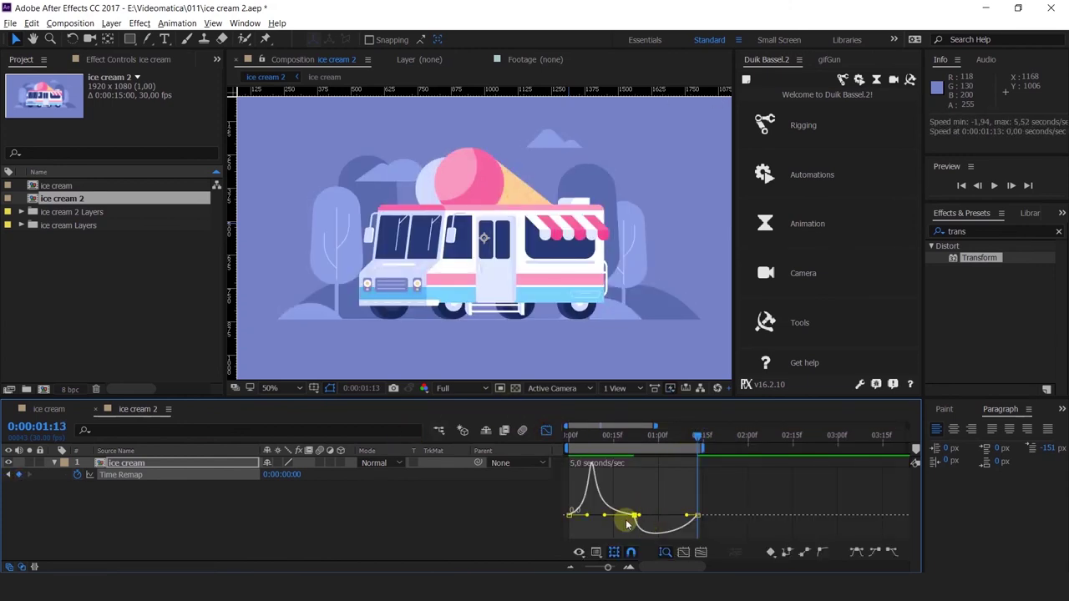
{"action": "left_click_drag", "start_coordinate": [652, 521], "coordinate": [705, 491]}
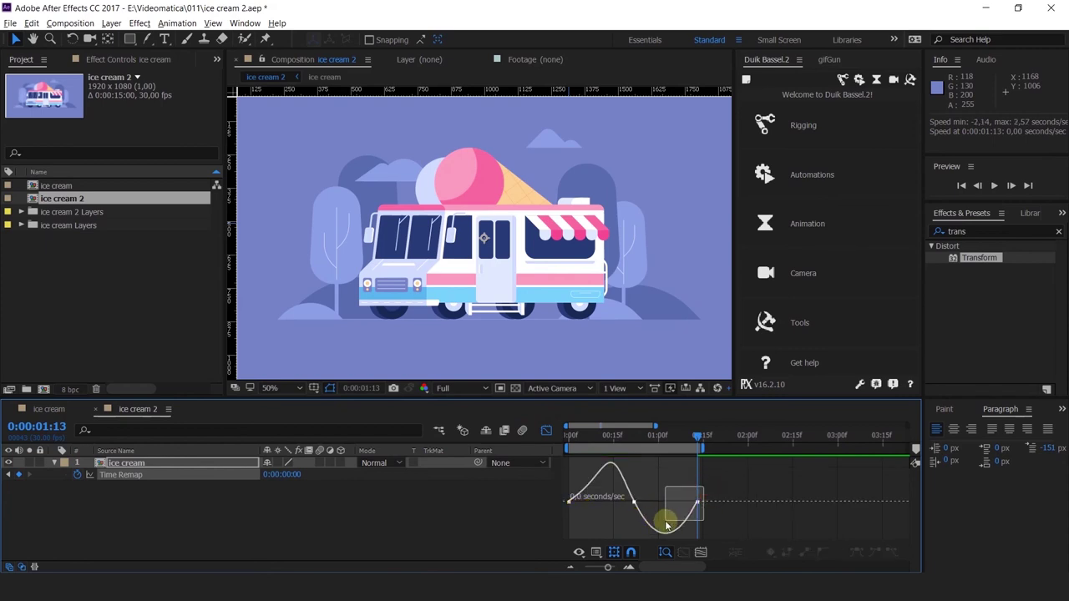
{"action": "left_click_drag", "start_coordinate": [667, 524], "coordinate": [656, 510]}
{"action": "left_click", "coordinate": [568, 498]}
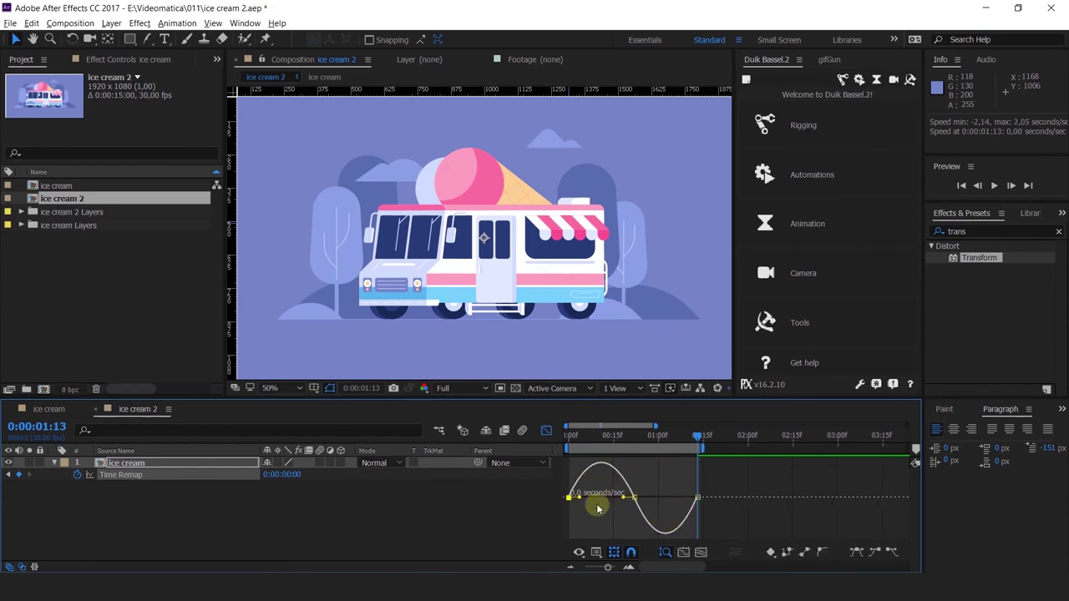
{"action": "left_click_drag", "start_coordinate": [577, 496], "coordinate": [622, 500]}
{"action": "left_click_drag", "start_coordinate": [713, 489], "coordinate": [612, 496]}
{"action": "key", "text": "space"}
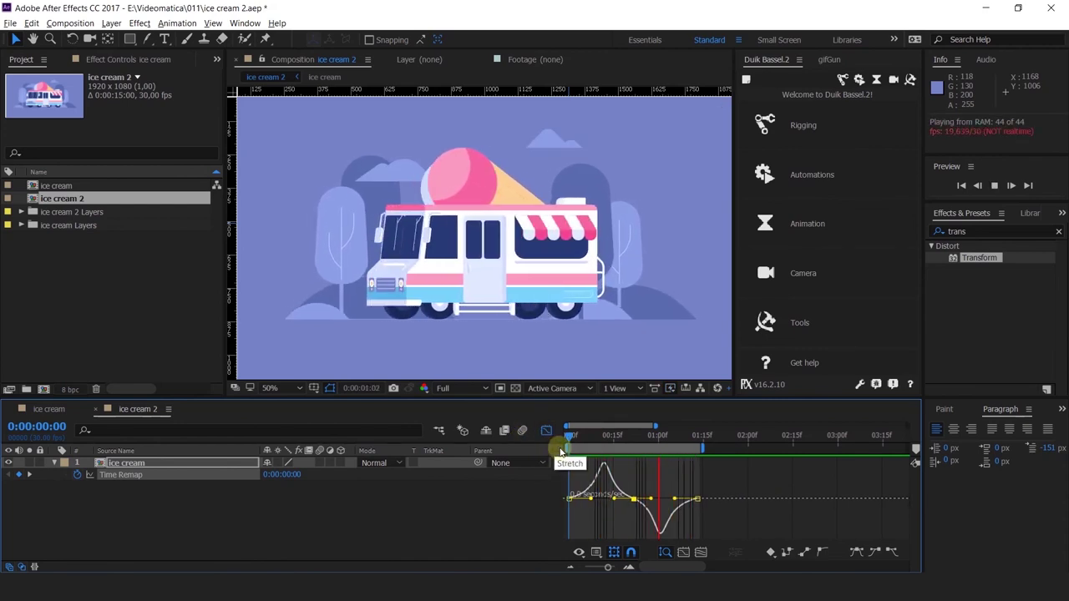
Shift the second and third Time Remap keyframes six frames later.
{"action": "left_click_drag", "start_coordinate": [590, 436], "coordinate": [619, 445]}
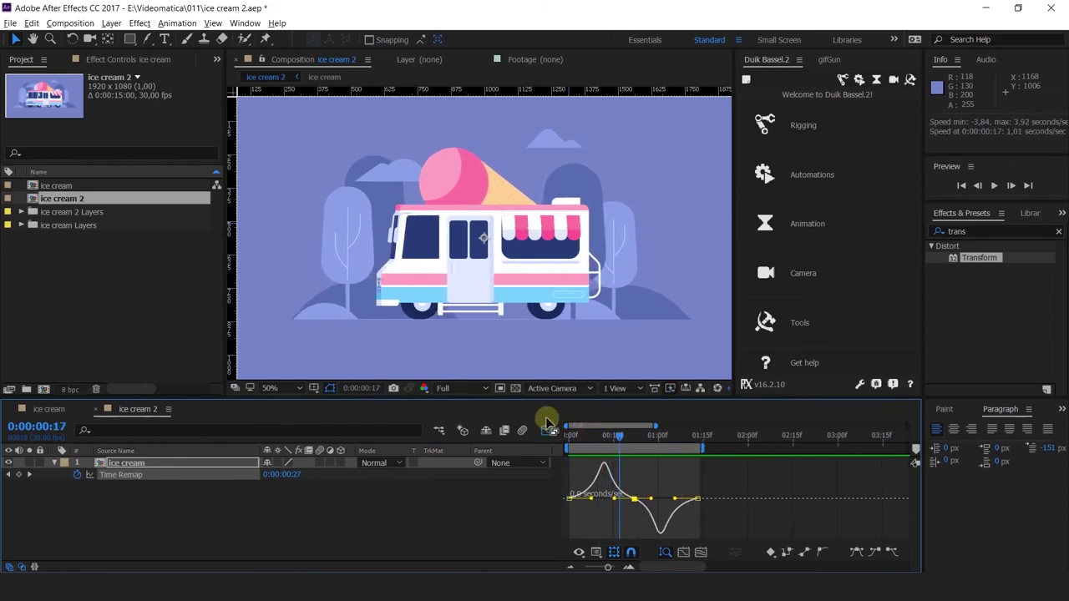
{"action": "left_click", "coordinate": [546, 430]}
{"action": "left_click_drag", "start_coordinate": [730, 475], "coordinate": [618, 486]}
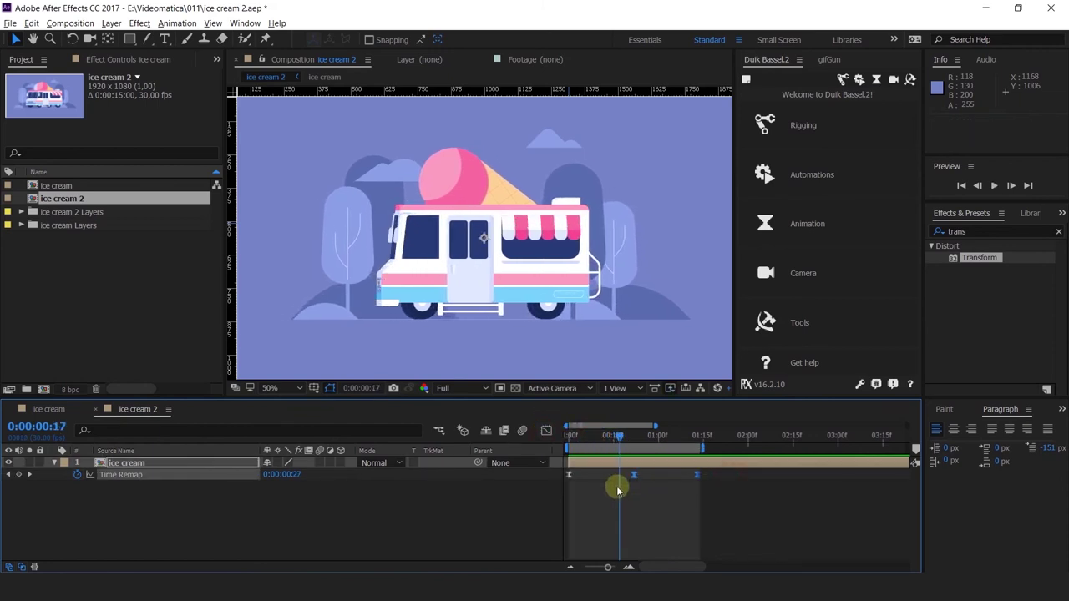
{"action": "key", "text": "alt+Right"}
{"action": "key", "text": "alt+Right"}
{"action": "key", "text": "alt+Right"}
{"action": "key", "text": "alt+Right"}
{"action": "key", "text": "alt+Right"}
{"action": "key", "text": "alt+Right"}
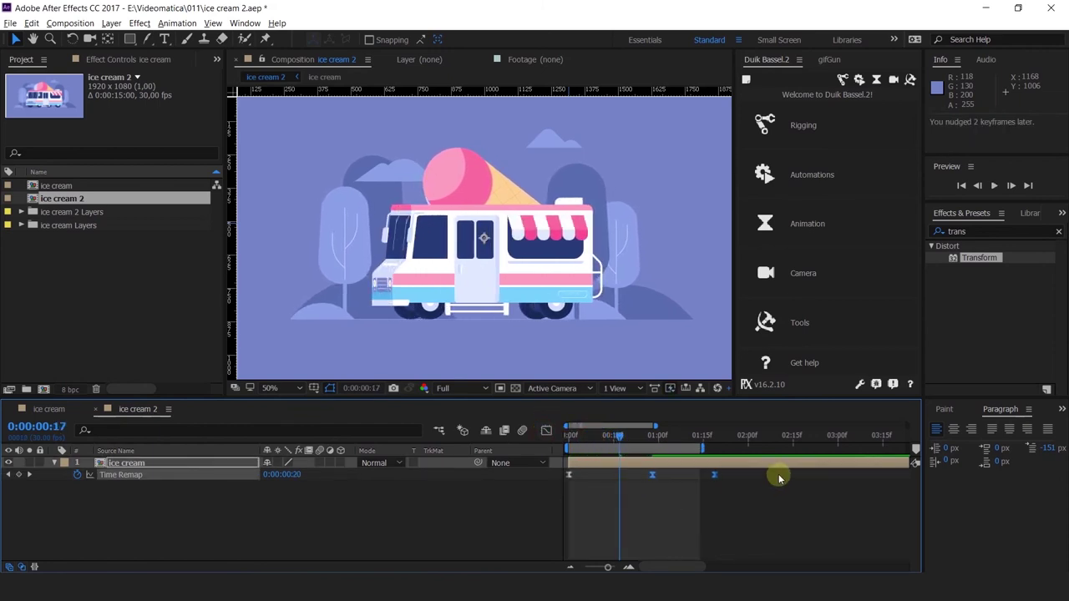
Move the last Time Remap keyframe to 0:00:01:25, end the work area there, and preview the loop.
{"action": "mouse_move", "coordinate": [737, 479]}
{"action": "left_mouse_down"}
{"action": "mouse_move", "coordinate": [715, 488]}
{"action": "mouse_move", "coordinate": [733, 477]}
{"action": "left_mouse_up"}
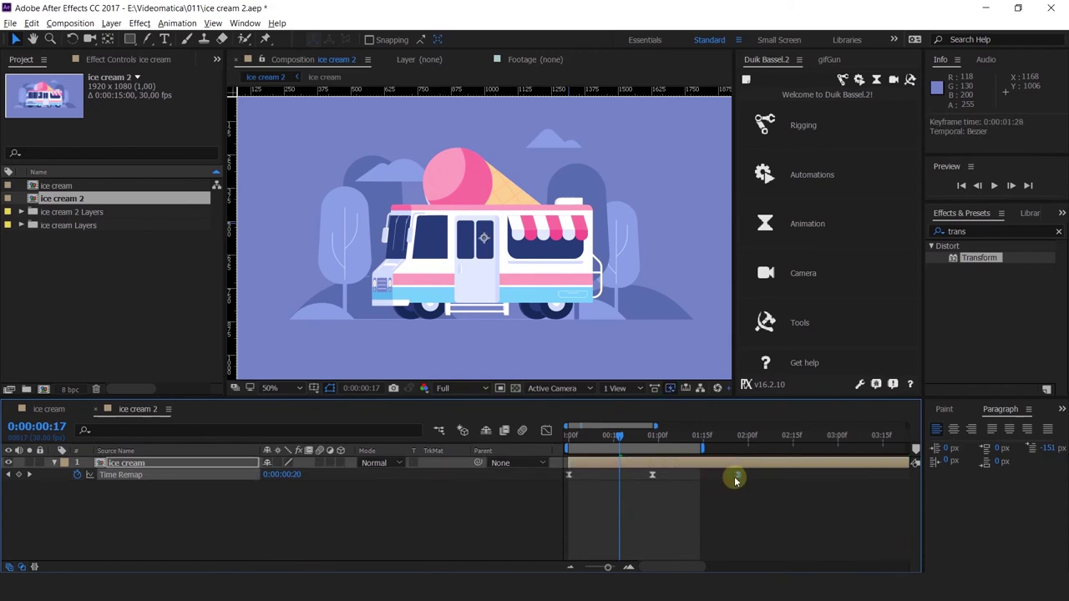
{"action": "left_click", "coordinate": [731, 449]}
{"action": "key", "text": "space"}
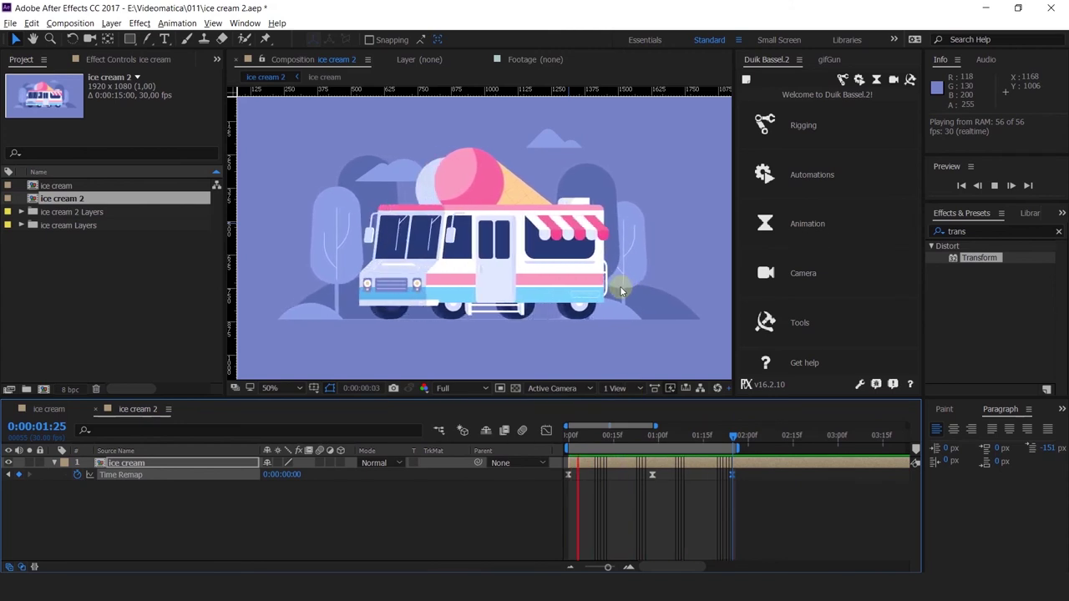
Examine the truck's front roof corner in the loop and in the nested ice cream composition around frames 26 to 29.
{"action": "key", "text": "comma"}
{"action": "scroll", "coordinate": [451, 242], "scroll_direction": "up", "scroll_amount": 2}
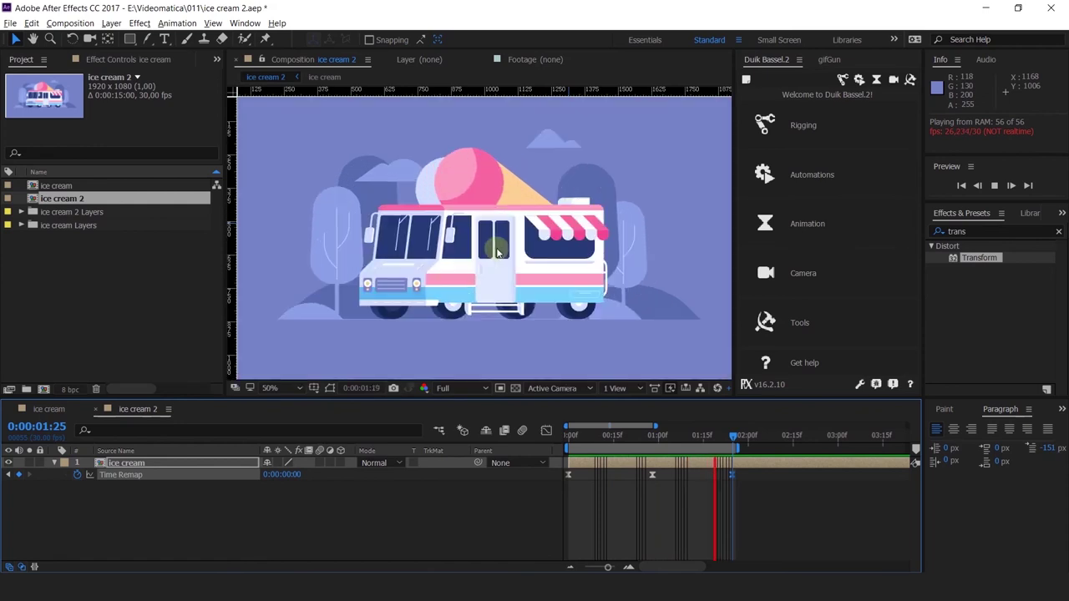
{"action": "scroll", "coordinate": [401, 209], "scroll_direction": "up", "scroll_amount": 2}
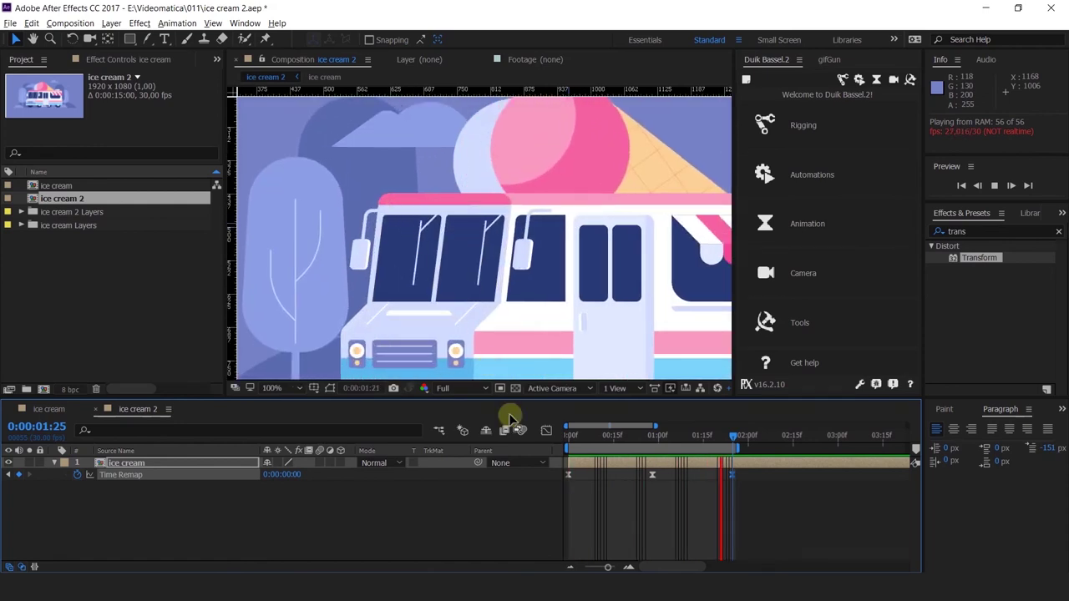
{"action": "left_click_drag", "start_coordinate": [597, 435], "coordinate": [649, 435]}
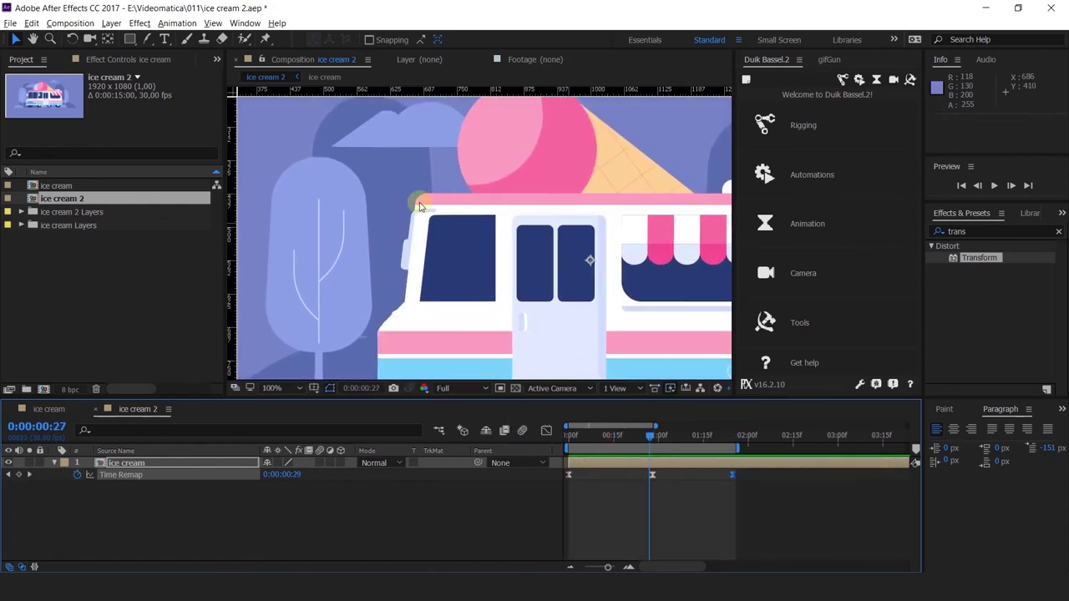
{"action": "double_click", "coordinate": [160, 463]}
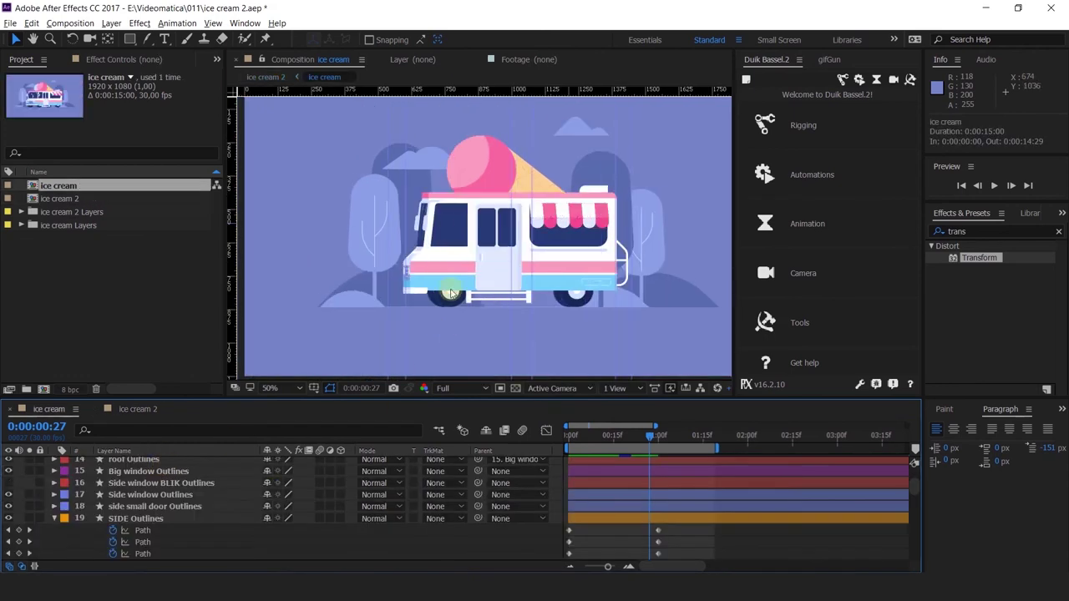
{"action": "scroll", "coordinate": [499, 219], "scroll_direction": "up", "scroll_amount": 3}
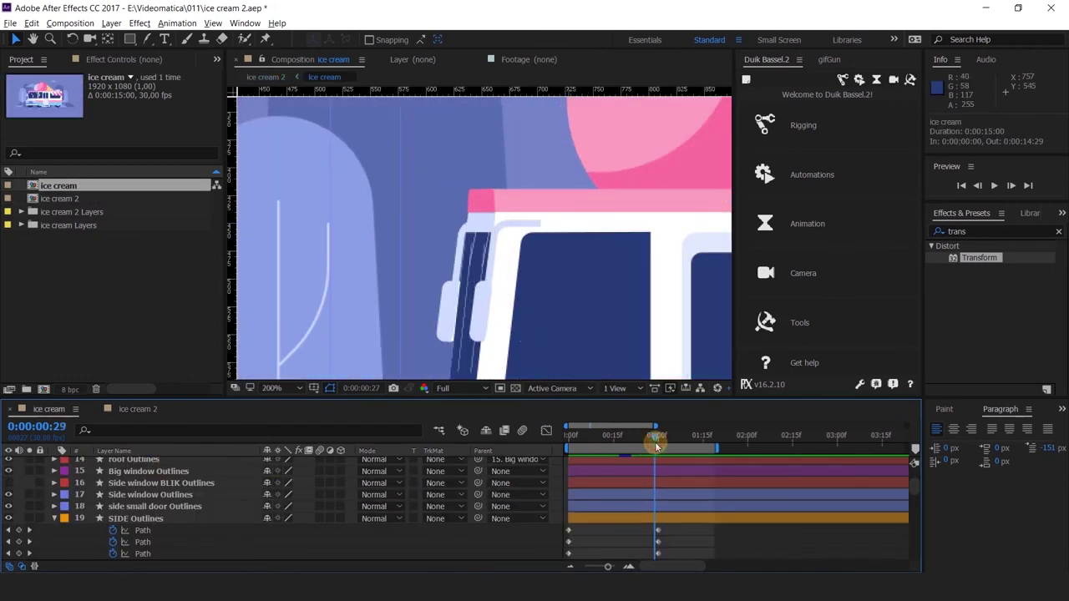
{"action": "left_click_drag", "start_coordinate": [655, 441], "coordinate": [647, 446]}
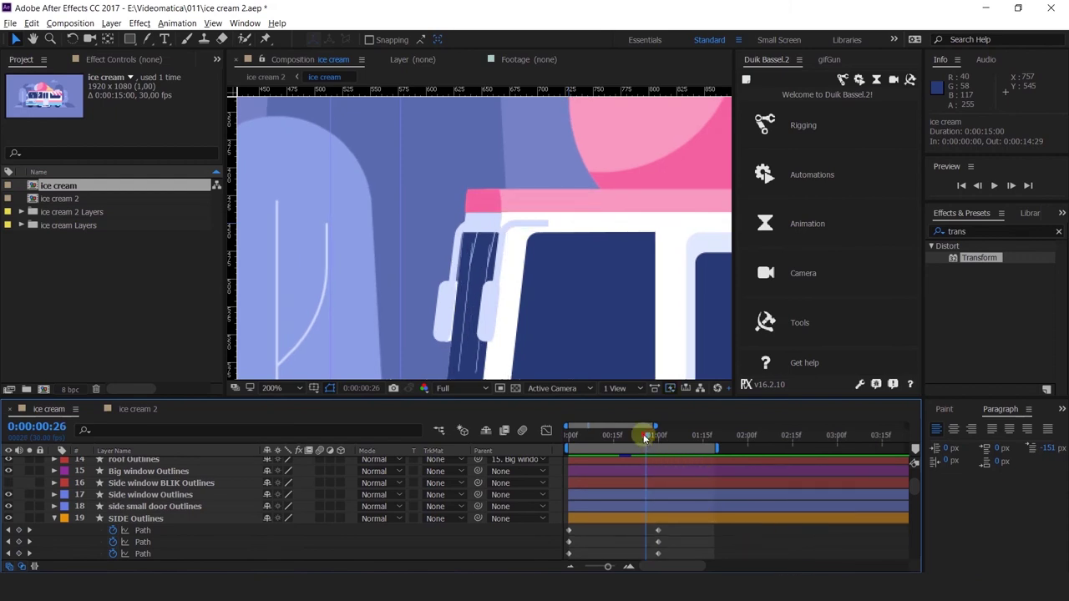
{"action": "left_click_drag", "start_coordinate": [644, 438], "coordinate": [653, 446]}
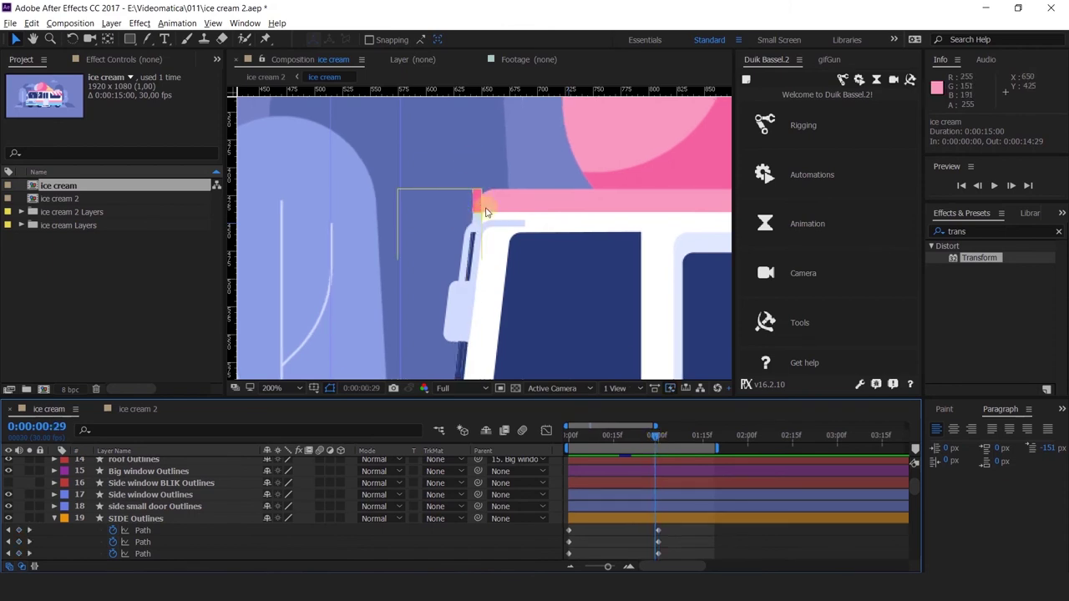
Trim the FRONT details layer in the ice cream composition to end one frame earlier, at 0:00:00:28.
{"action": "left_click", "coordinate": [127, 518]}
{"action": "scroll", "coordinate": [131, 521], "scroll_direction": "down", "scroll_amount": 1}
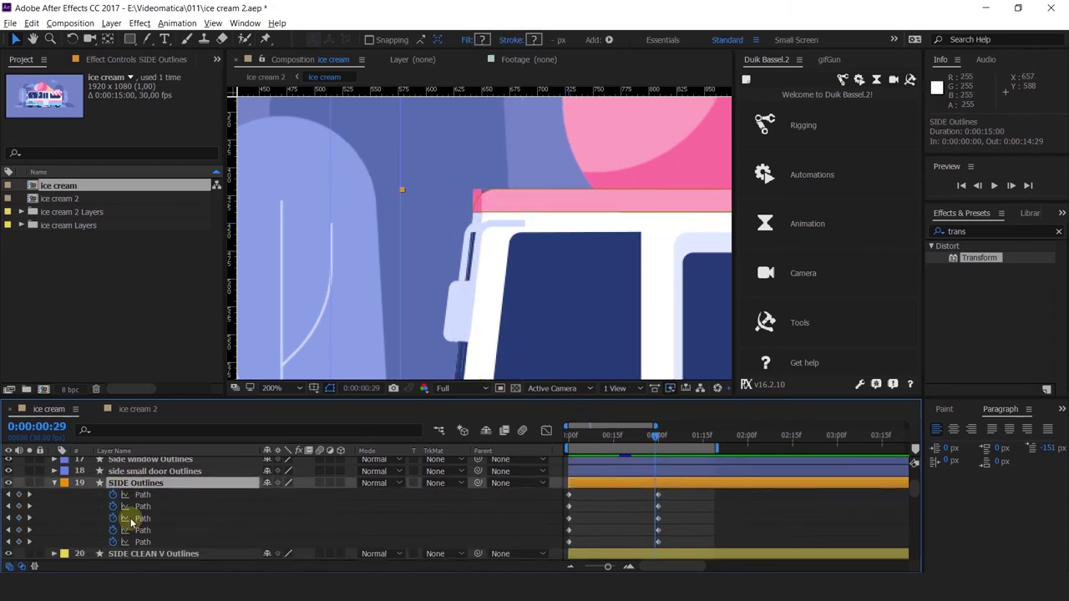
{"action": "scroll", "coordinate": [152, 511], "scroll_direction": "down", "scroll_amount": 2}
{"action": "scroll", "coordinate": [152, 511], "scroll_direction": "up", "scroll_amount": 3}
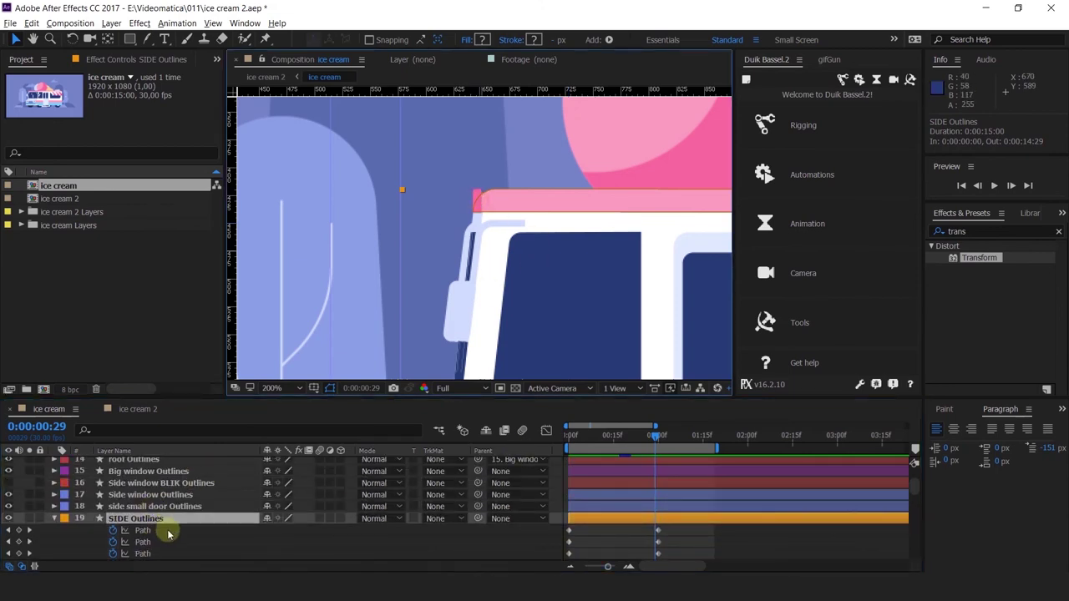
{"action": "scroll", "coordinate": [167, 534], "scroll_direction": "up", "scroll_amount": 3}
{"action": "left_click", "coordinate": [134, 531]}
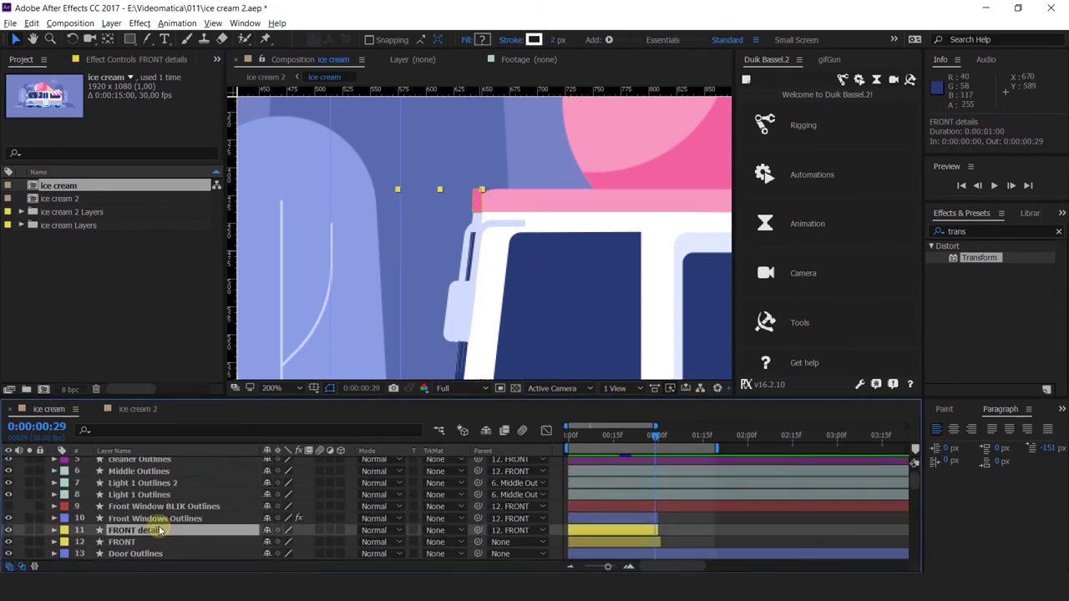
{"action": "key", "text": "="}
{"action": "key", "text": "="}
{"action": "key", "text": "="}
{"action": "left_click_drag", "start_coordinate": [674, 530], "coordinate": [665, 531]}
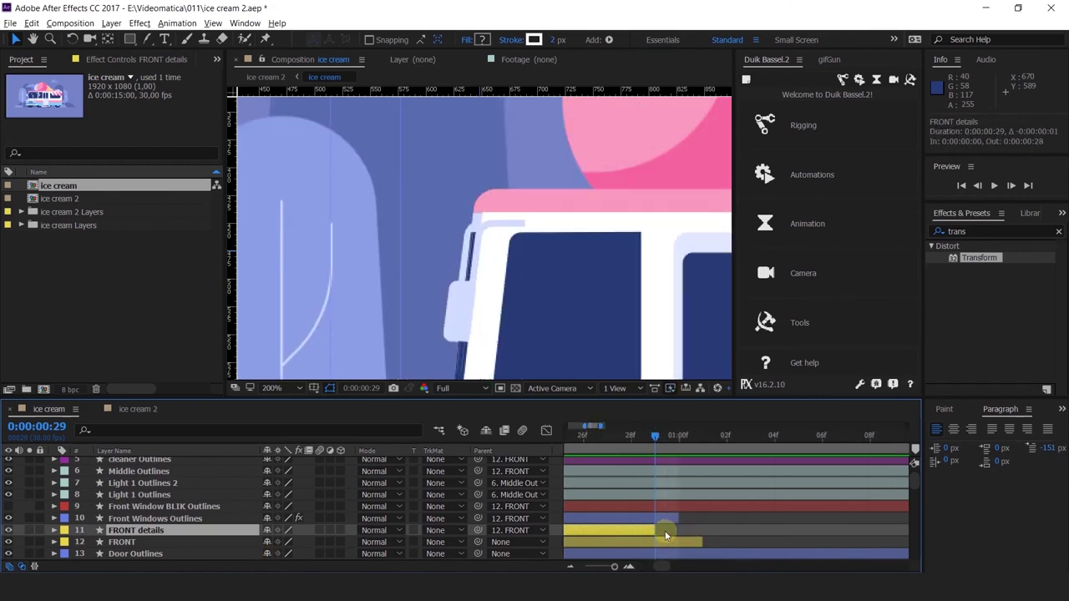
Preview the ice cream 2 loop and check the truck's front roof corner around frame 24.
{"action": "left_click", "coordinate": [122, 415]}
{"action": "key", "text": "space"}
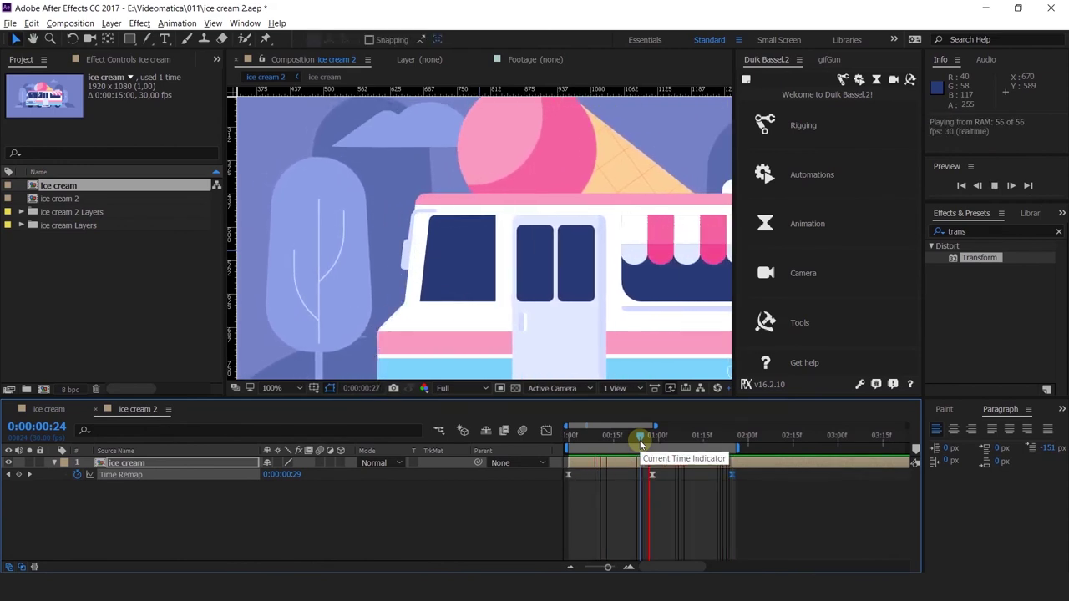
{"action": "key", "text": "space"}
{"action": "mouse_move", "coordinate": [650, 445]}
{"action": "left_mouse_down"}
{"action": "mouse_move", "coordinate": [604, 445]}
{"action": "mouse_move", "coordinate": [643, 443]}
{"action": "mouse_move", "coordinate": [631, 444]}
{"action": "left_mouse_up"}
Extend the FRONT details layer in the ice cream composition by one frame, to 0:00:00:29.
{"action": "left_click", "coordinate": [48, 410]}
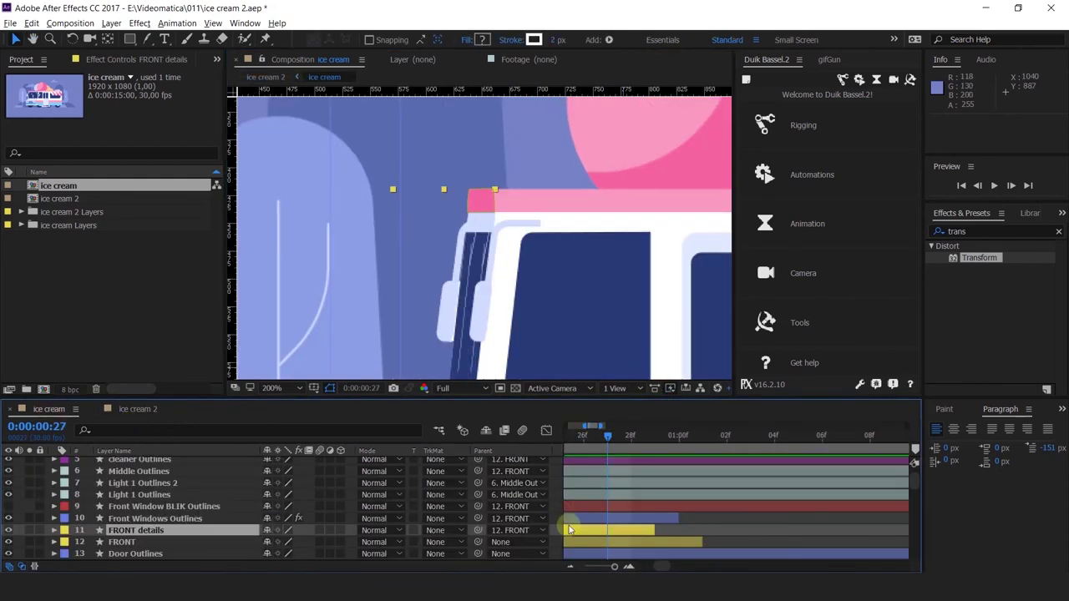
{"action": "left_click_drag", "start_coordinate": [657, 528], "coordinate": [673, 529]}
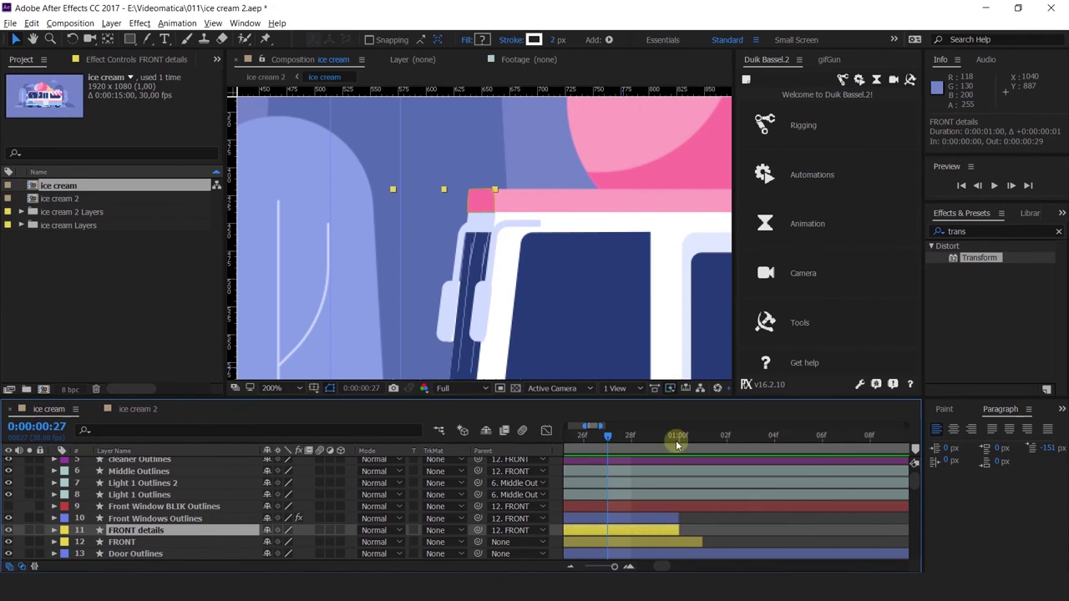
{"action": "left_click_drag", "start_coordinate": [676, 445], "coordinate": [607, 440]}
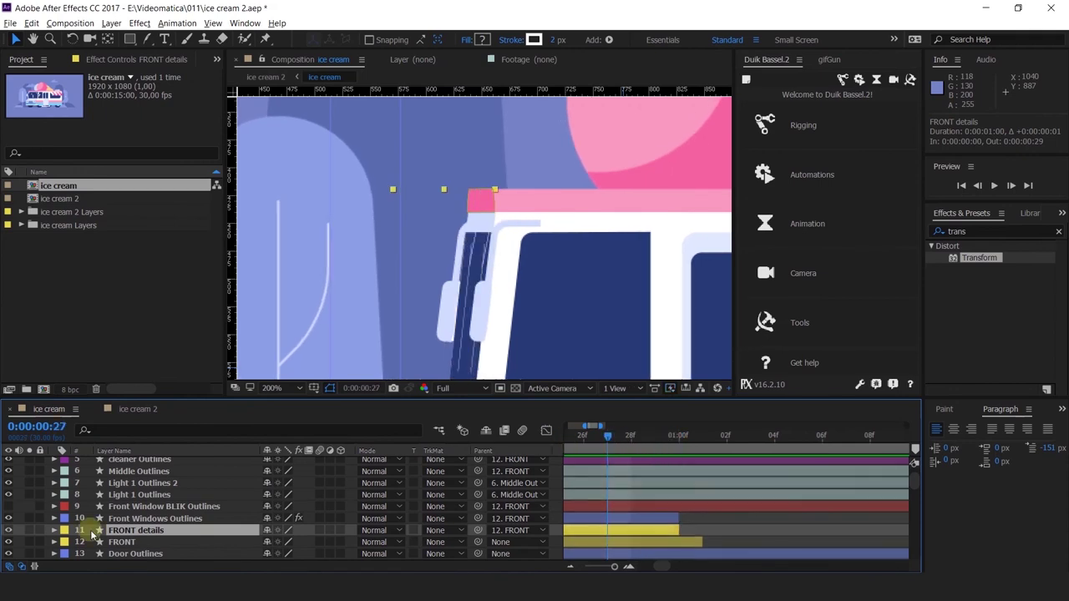
Rename Group 8, the pink roof corner shape in the FRONT details layer, as TOP and hide it.
{"action": "left_click", "coordinate": [54, 530]}
{"action": "left_click", "coordinate": [99, 487]}
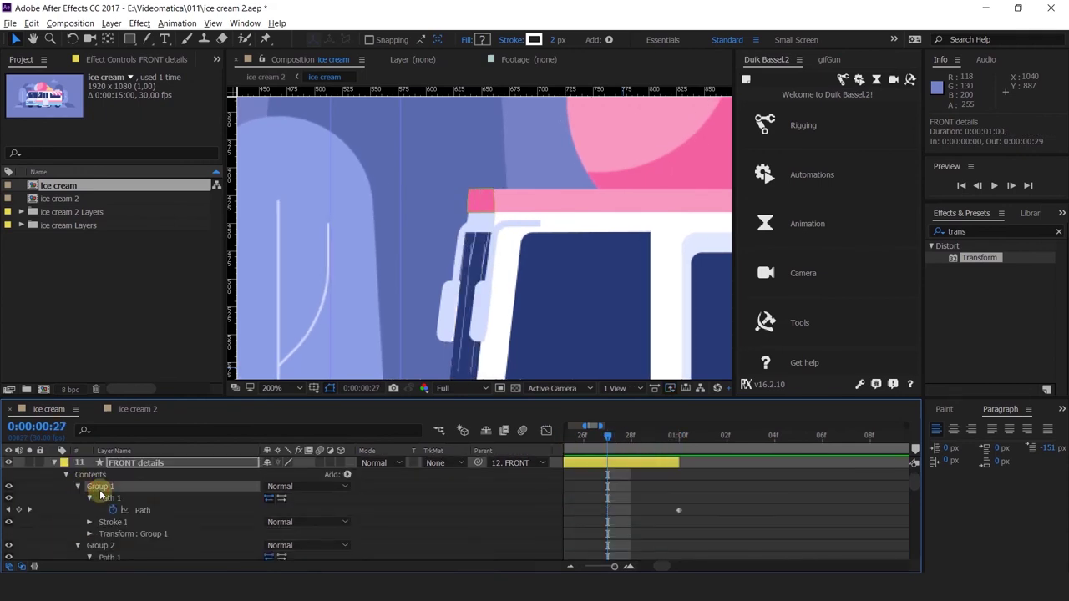
{"action": "left_click", "coordinate": [102, 546]}
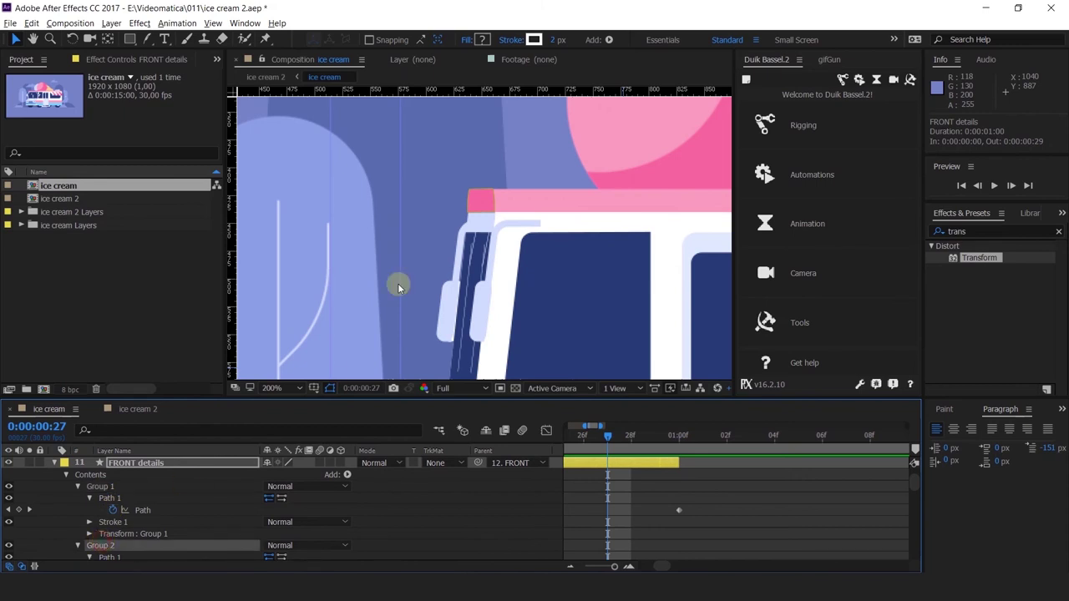
{"action": "left_click", "coordinate": [488, 202]}
{"action": "scroll", "coordinate": [136, 530], "scroll_direction": "down", "scroll_amount": 5}
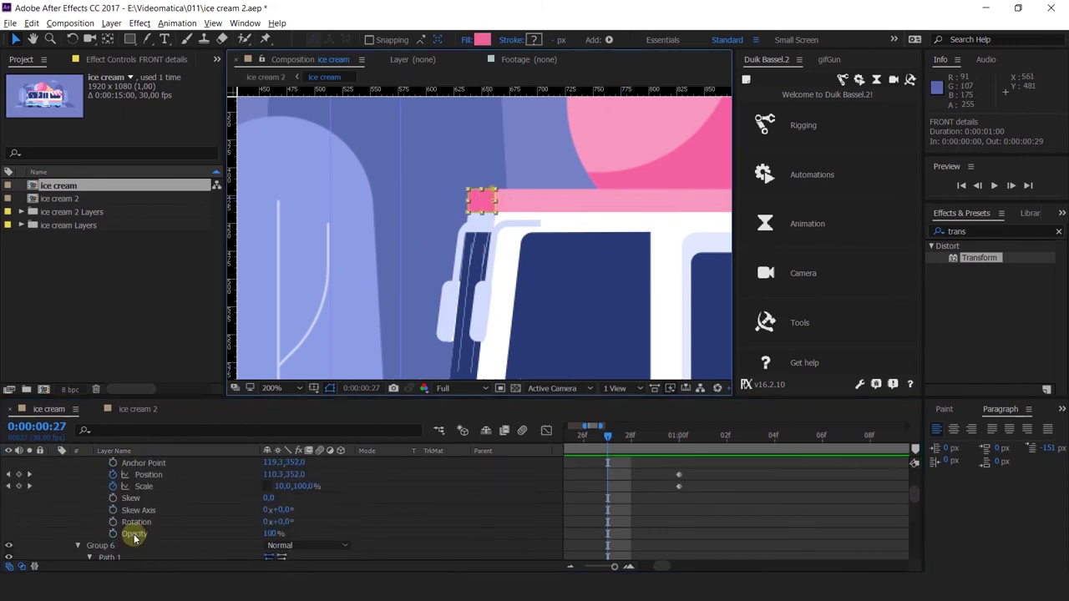
{"action": "scroll", "coordinate": [134, 538], "scroll_direction": "down", "scroll_amount": 5}
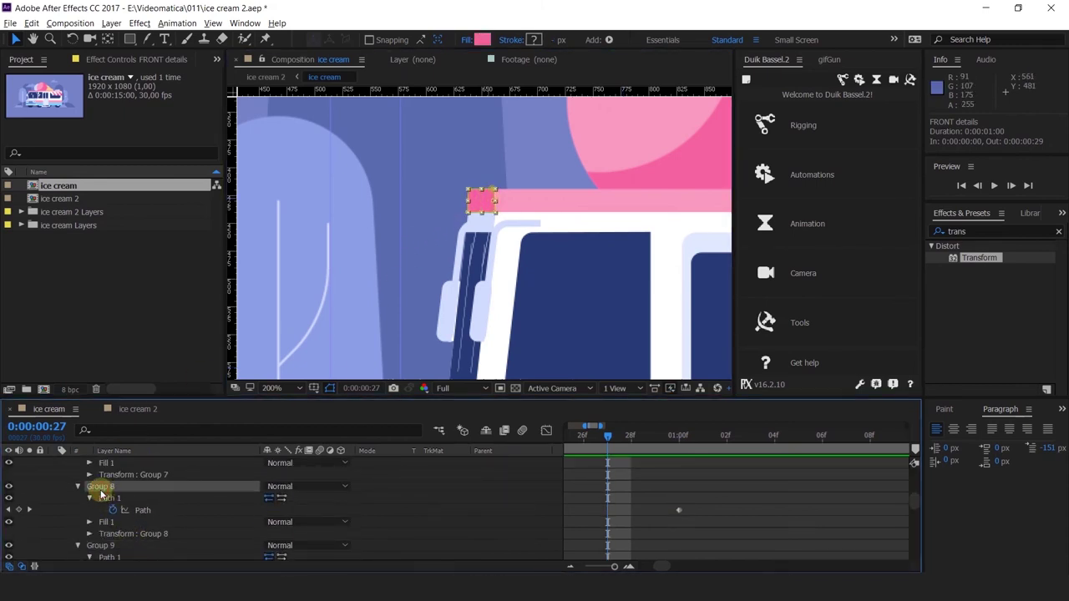
{"action": "key", "text": "Return"}
{"action": "type", "text": "Ell"}
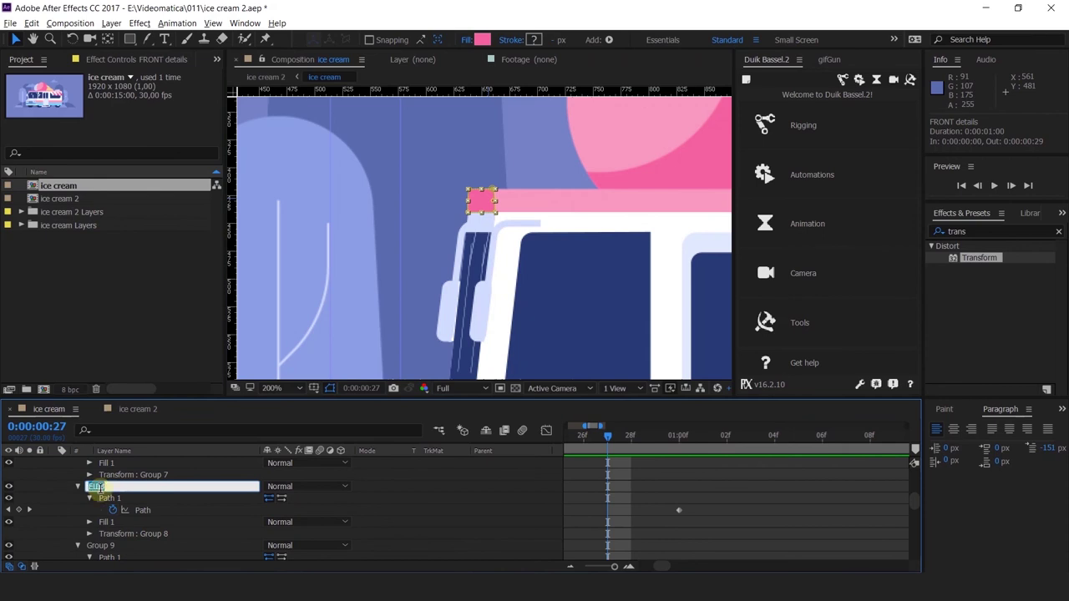
{"action": "left_click", "coordinate": [48, 491]}
Duplicate the FRONT details layer and name the copy FRONT details TOP.
{"action": "scroll", "coordinate": [37, 501], "scroll_direction": "up", "scroll_amount": 10}
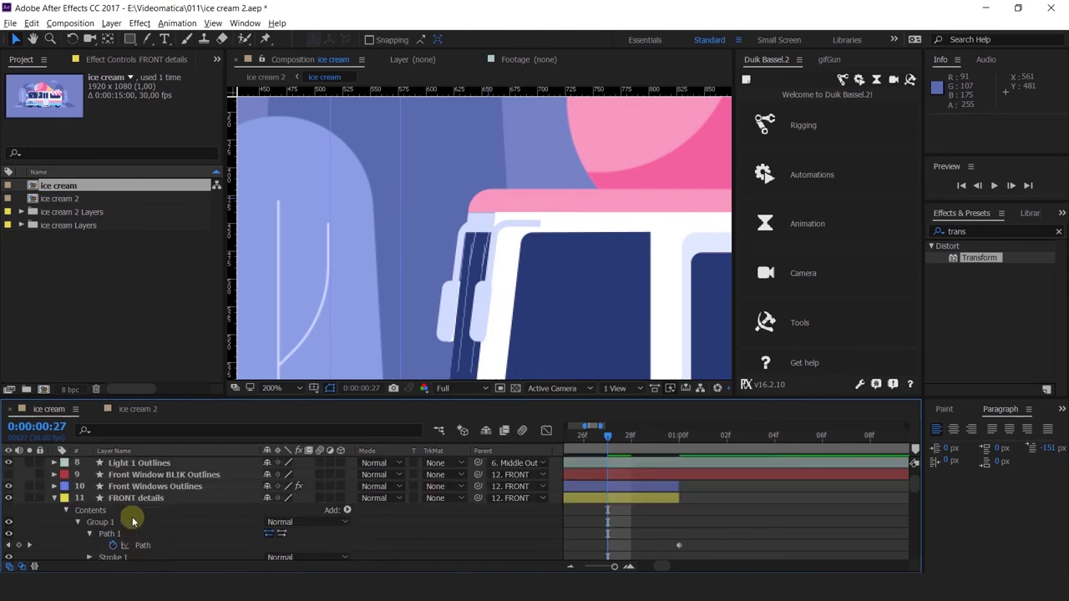
{"action": "left_click", "coordinate": [130, 535]}
{"action": "key", "text": "ctrl+d"}
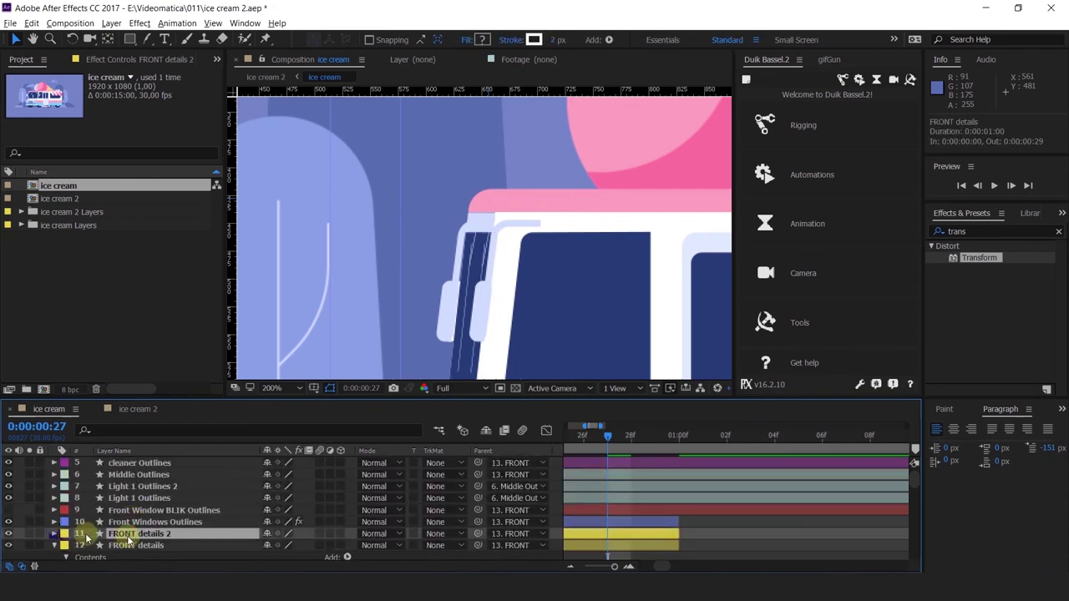
{"action": "key", "text": "Return"}
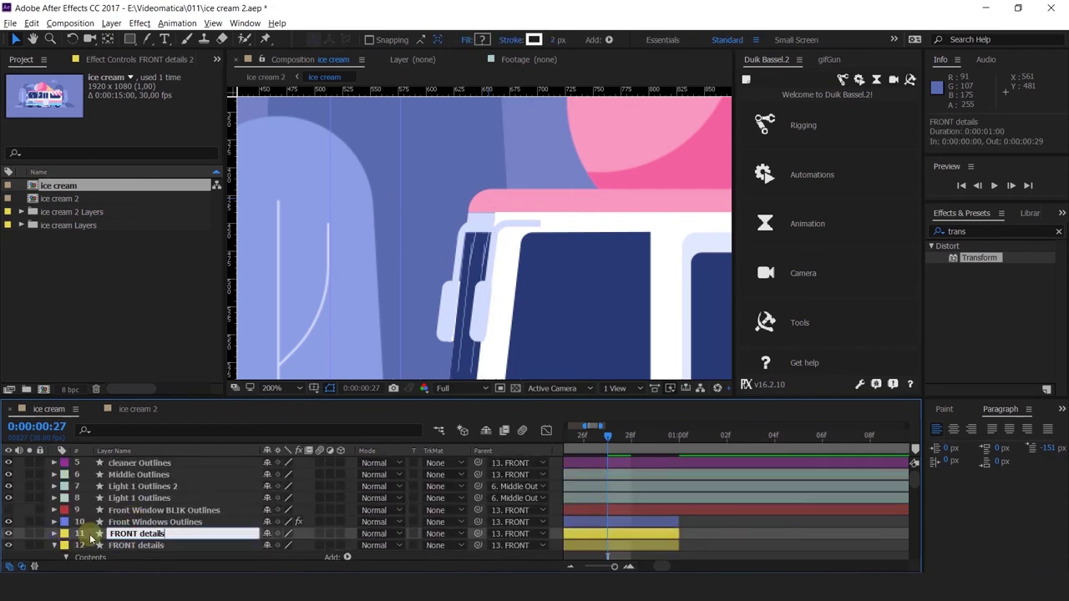
{"action": "key", "text": "Return"}
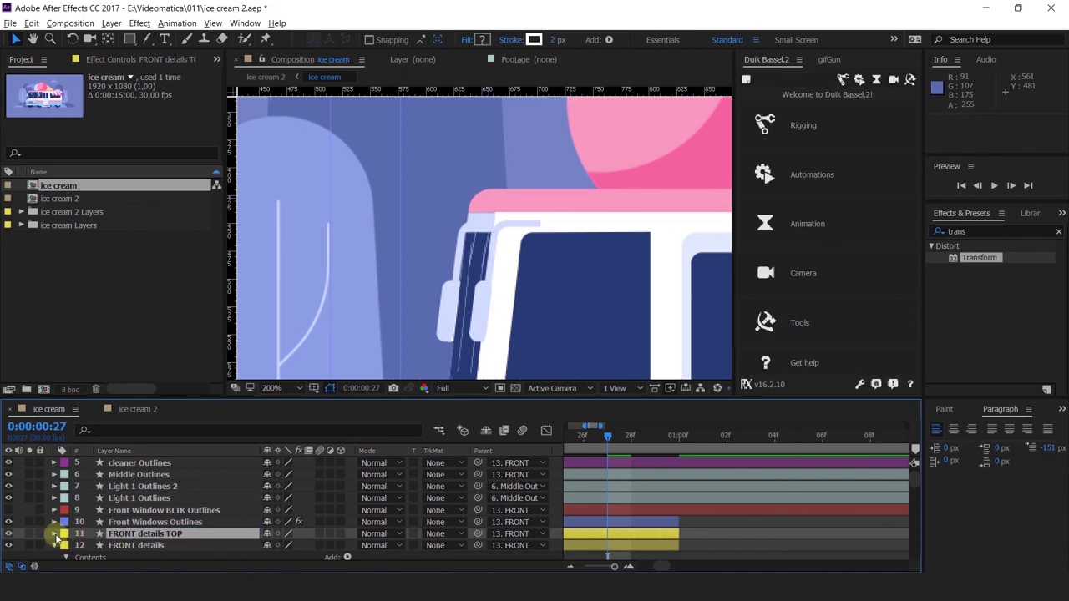
In FRONT details TOP, delete Groups 1, 2, 6, 7, 9 and line dash, show the TOP group and hide MAIN FRONT.
{"action": "left_click", "coordinate": [54, 533]}
{"action": "left_click", "coordinate": [64, 543]}
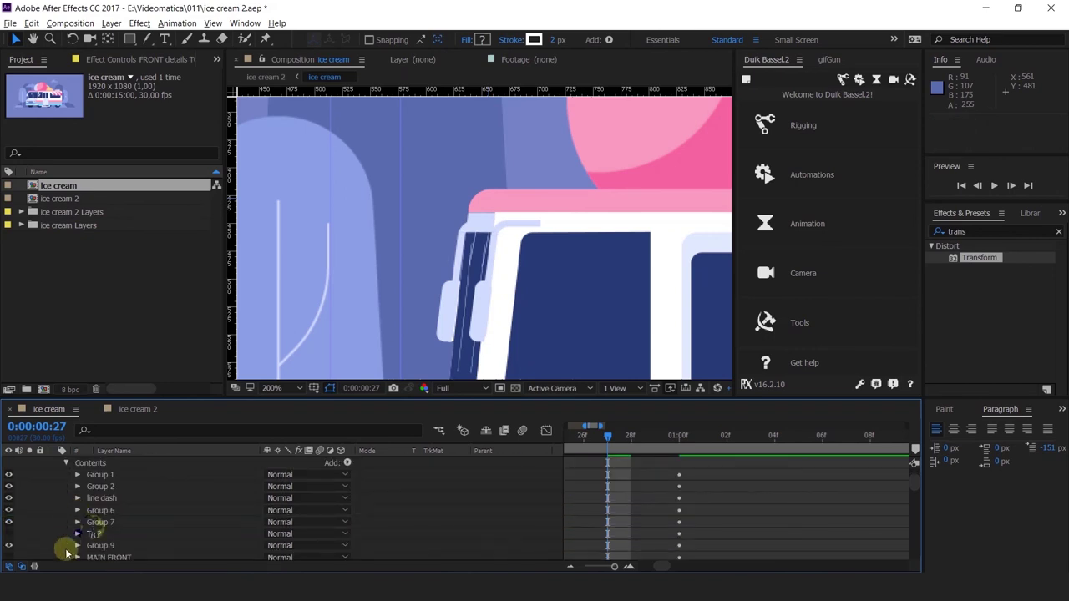
{"action": "left_click", "coordinate": [100, 522]}
{"action": "left_click", "coordinate": [101, 474], "text": "shift"}
{"action": "left_click", "coordinate": [98, 545], "text": "ctrl"}
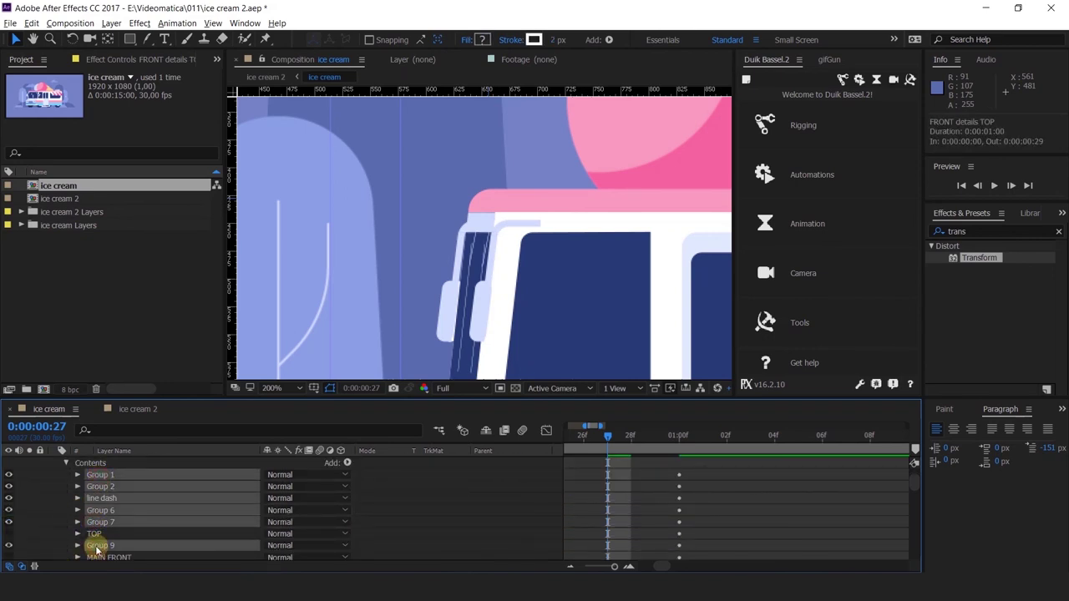
{"action": "key", "text": "Delete"}
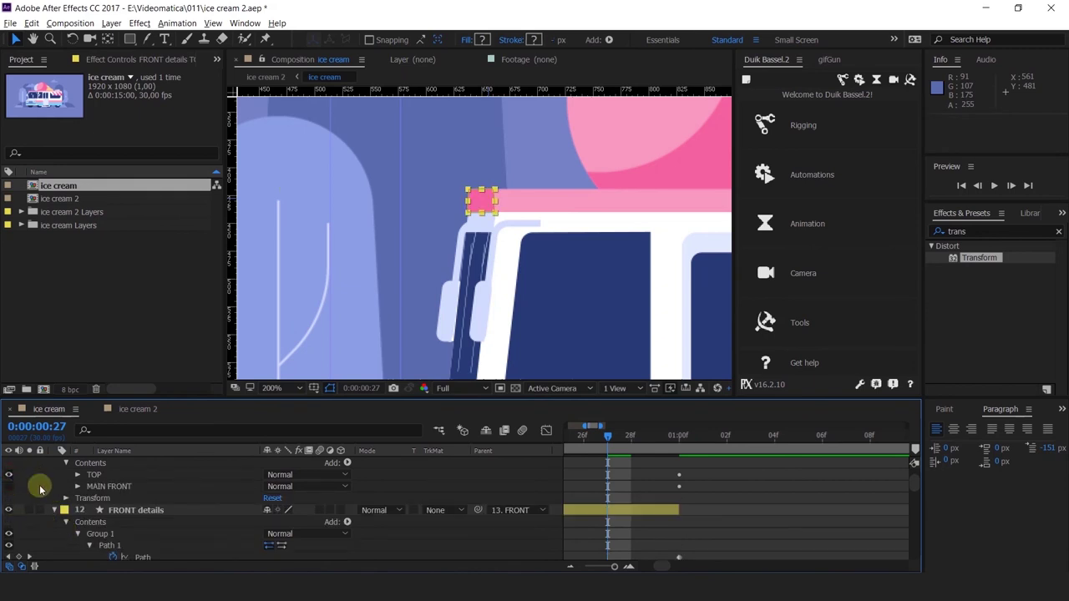
Apply the Set Matte effect to the FRONT details TOP layer, with the time at 0:00:00:29.
{"action": "left_click", "coordinate": [628, 436]}
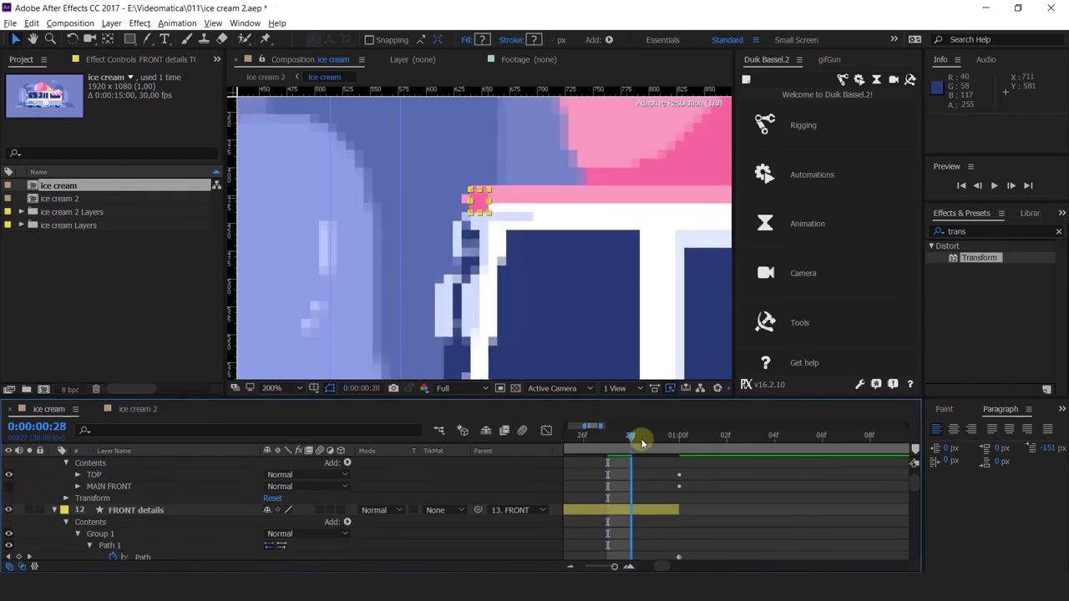
{"action": "scroll", "coordinate": [507, 225], "scroll_direction": "up", "scroll_amount": 2}
{"action": "scroll", "coordinate": [158, 518], "scroll_direction": "up", "scroll_amount": 3}
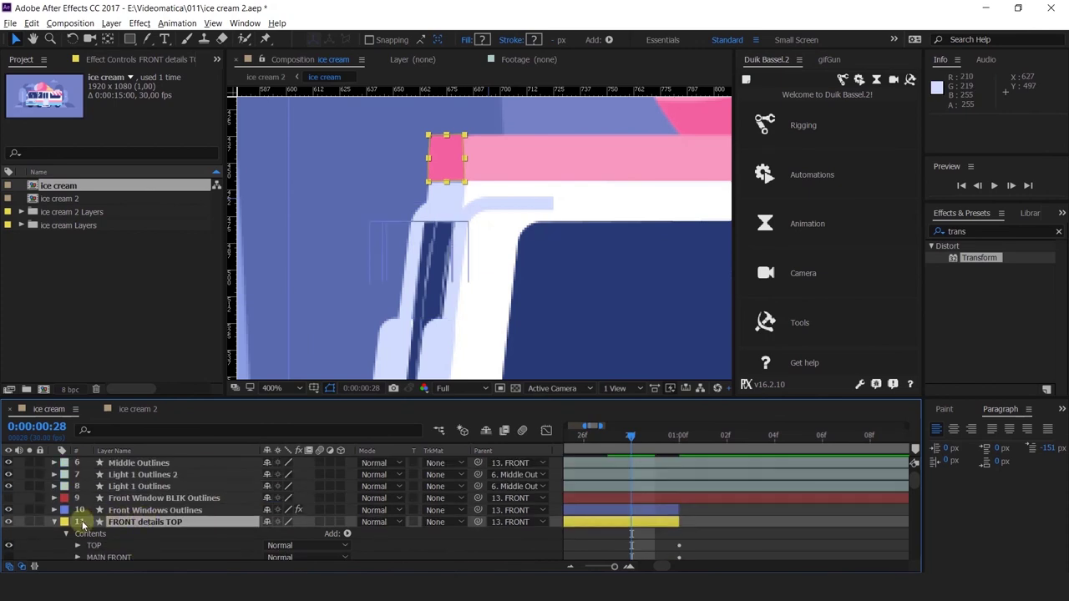
{"action": "left_click", "coordinate": [53, 523]}
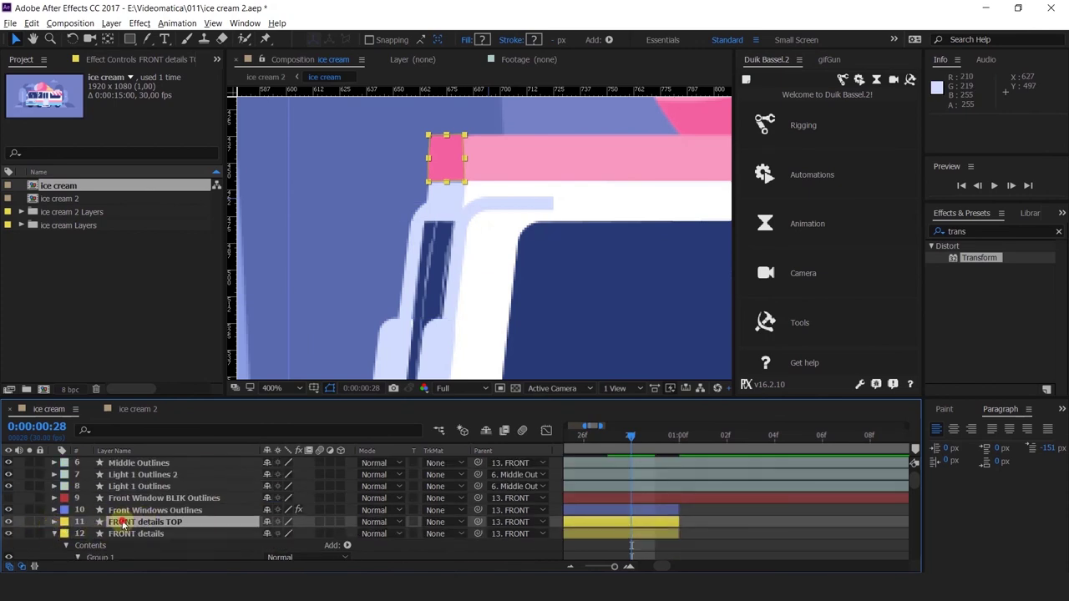
{"action": "mouse_move", "coordinate": [643, 446]}
{"action": "left_mouse_down"}
{"action": "mouse_move", "coordinate": [665, 456]}
{"action": "mouse_move", "coordinate": [654, 443]}
{"action": "left_mouse_up"}
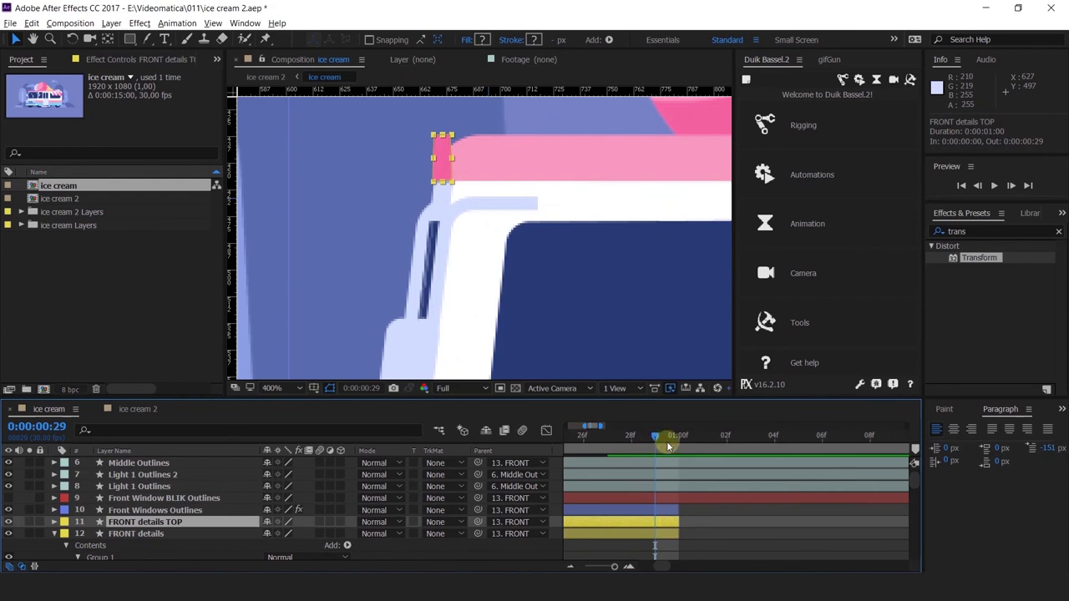
{"action": "left_click", "coordinate": [667, 440]}
{"action": "left_click", "coordinate": [647, 435]}
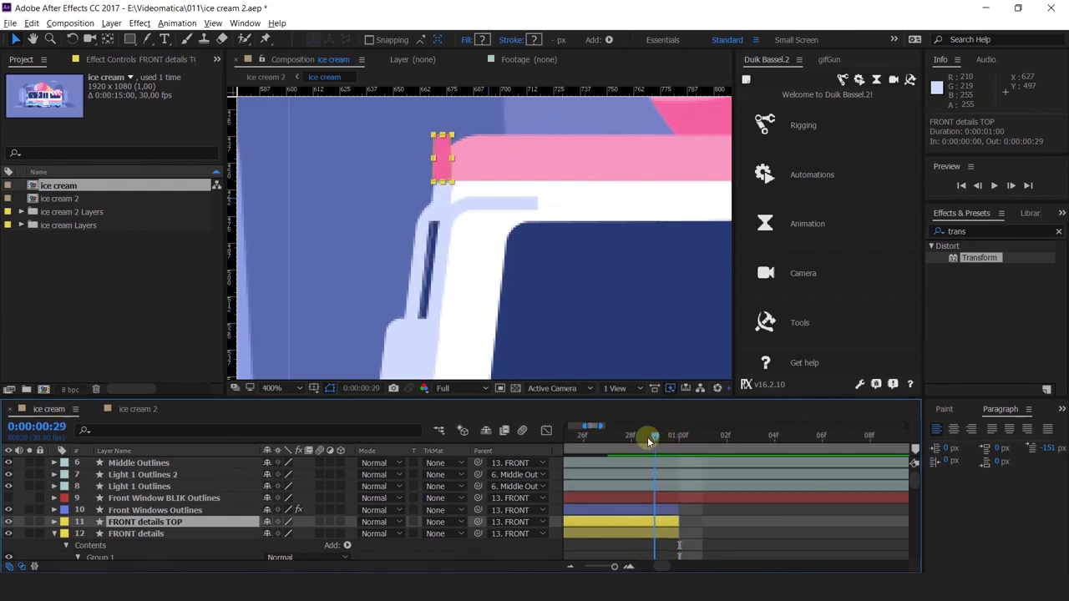
{"action": "left_click", "coordinate": [979, 232]}
{"action": "type", "text": "set "}
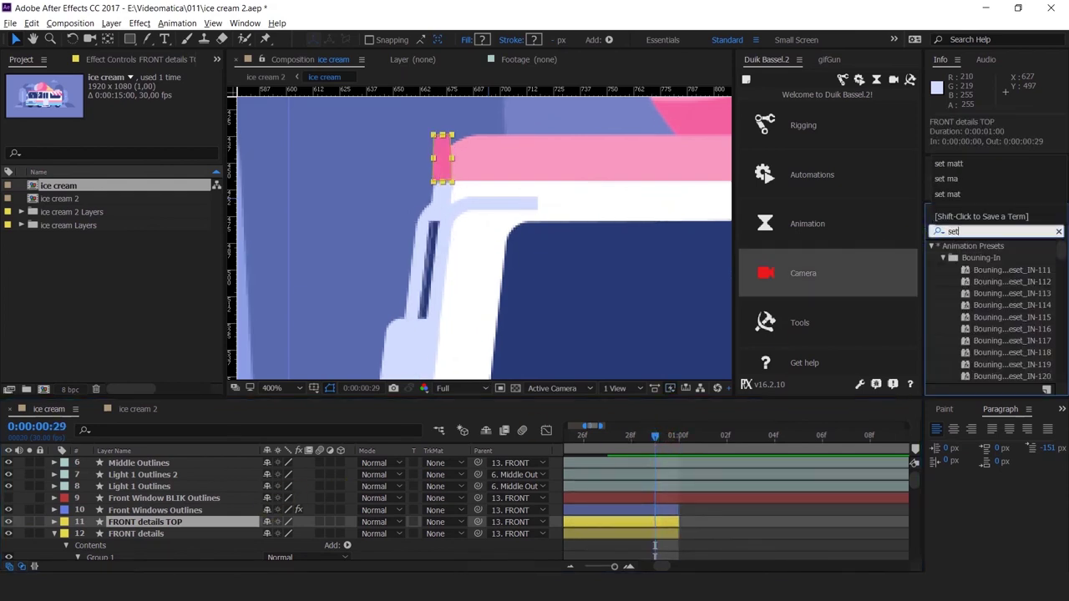
{"action": "type", "text": "matte"}
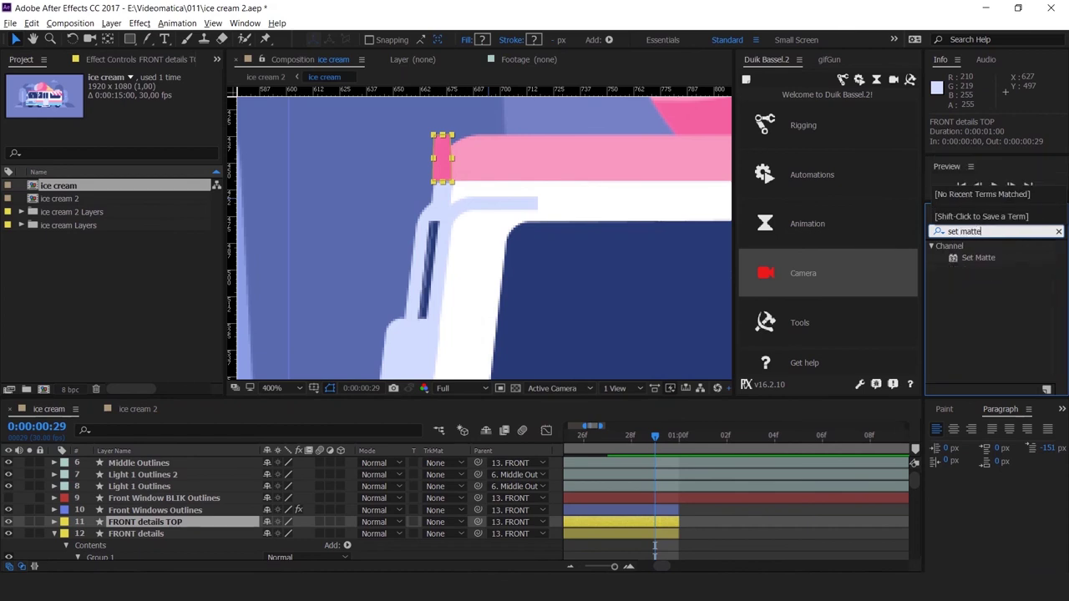
{"action": "double_click", "coordinate": [973, 257]}
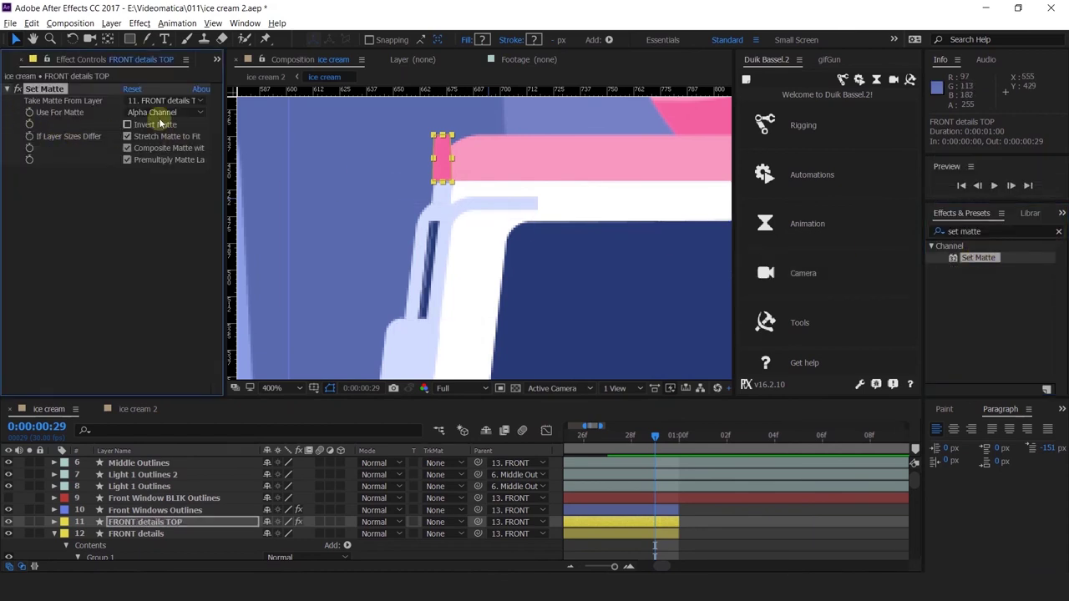
Set the Set Matte source of the FRONT details TOP layer to the SIDE Outlines layer.
{"action": "left_click", "coordinate": [513, 160]}
{"action": "scroll", "coordinate": [132, 530], "scroll_direction": "down", "scroll_amount": 10}
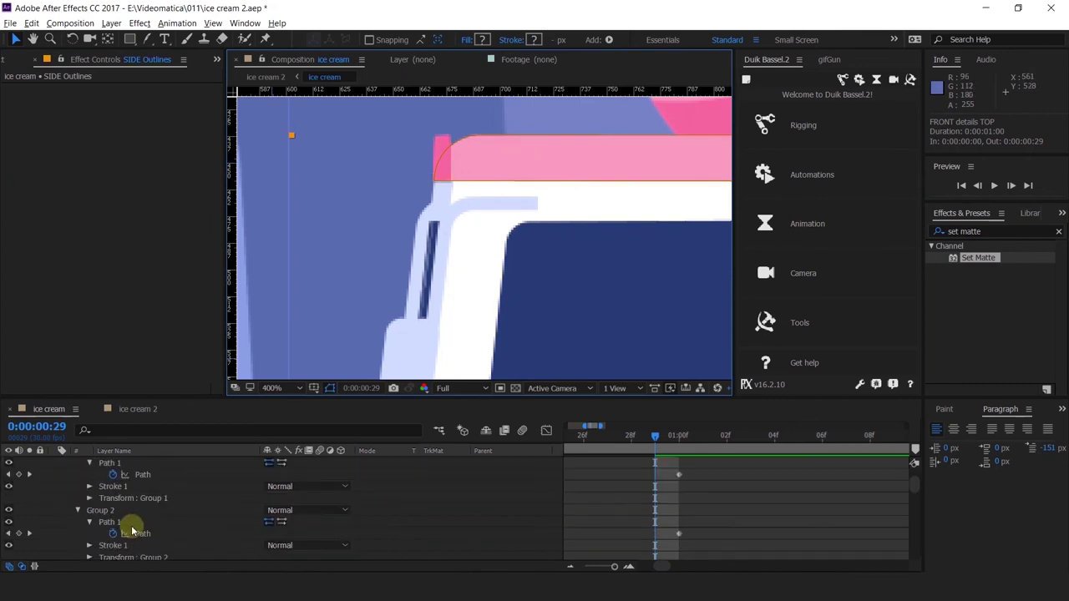
{"action": "scroll", "coordinate": [131, 531], "scroll_direction": "down", "scroll_amount": 15}
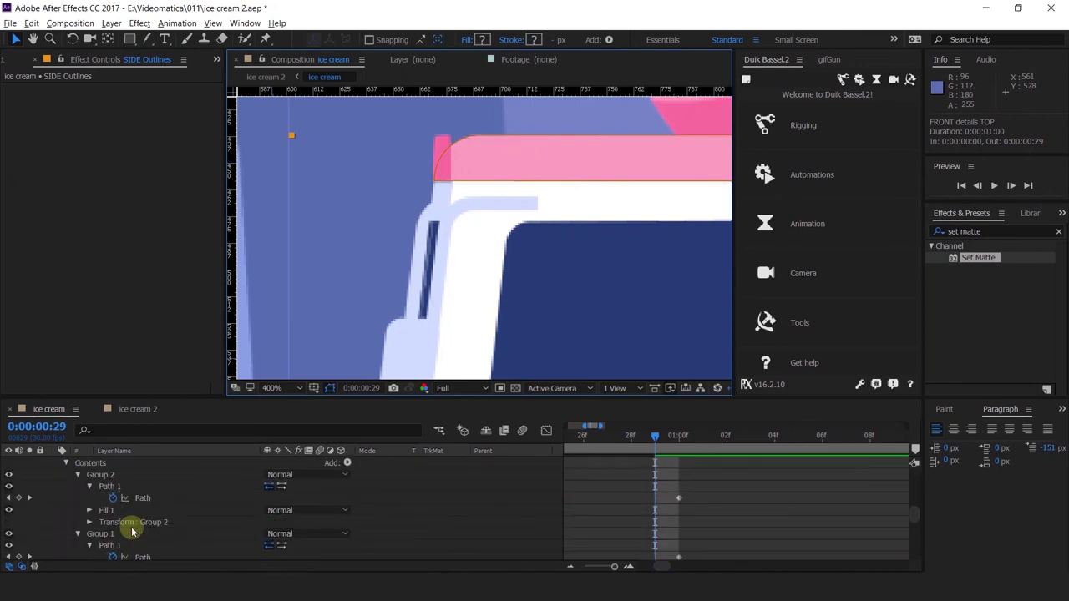
{"action": "scroll", "coordinate": [131, 526], "scroll_direction": "up", "scroll_amount": 5}
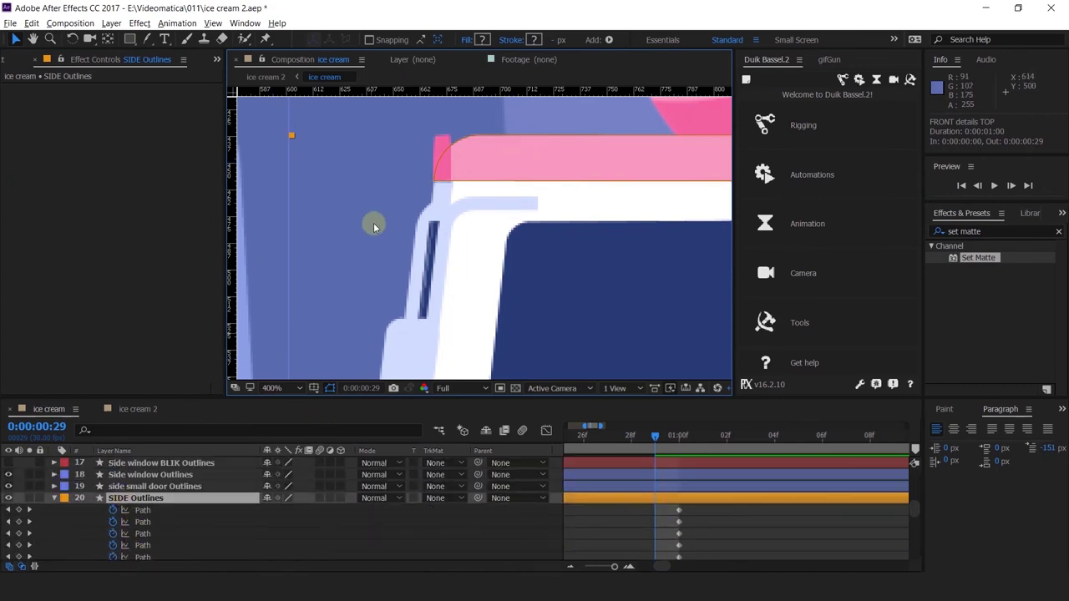
{"action": "left_click", "coordinate": [446, 149]}
{"action": "left_click", "coordinate": [666, 538]}
{"action": "scroll", "coordinate": [663, 537], "scroll_direction": "up", "scroll_amount": 15}
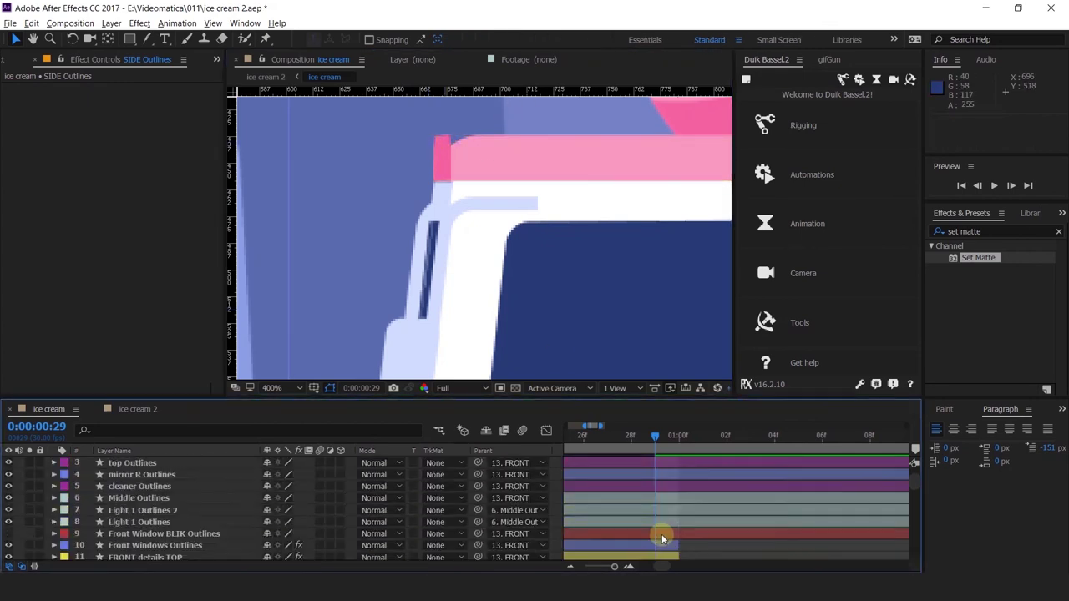
{"action": "scroll", "coordinate": [663, 538], "scroll_direction": "up", "scroll_amount": 1}
{"action": "scroll", "coordinate": [663, 538], "scroll_direction": "down", "scroll_amount": 3}
{"action": "left_click", "coordinate": [165, 476]}
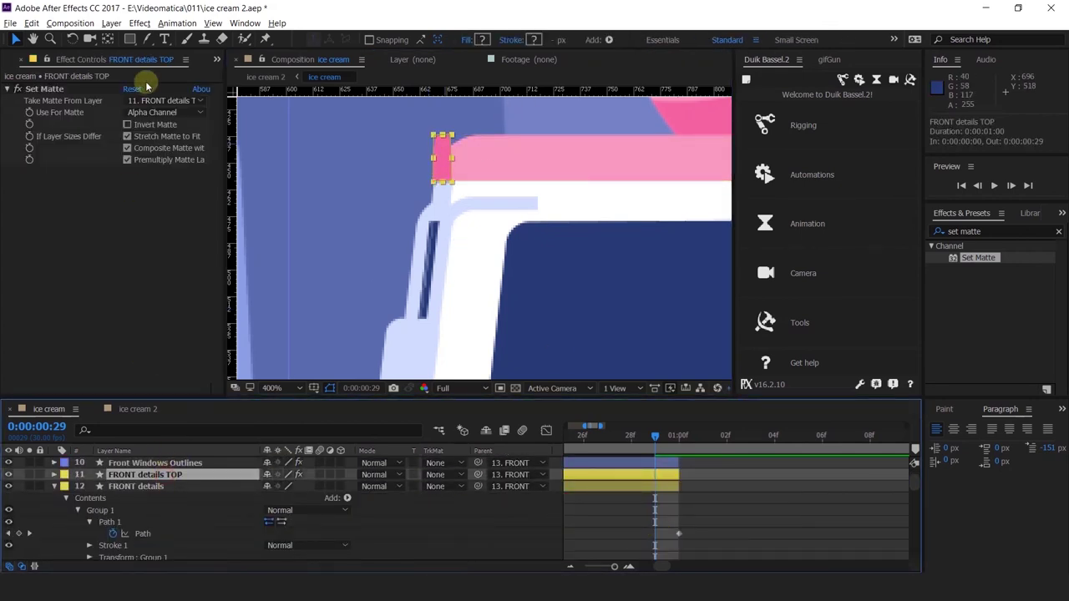
{"action": "left_click", "coordinate": [146, 100]}
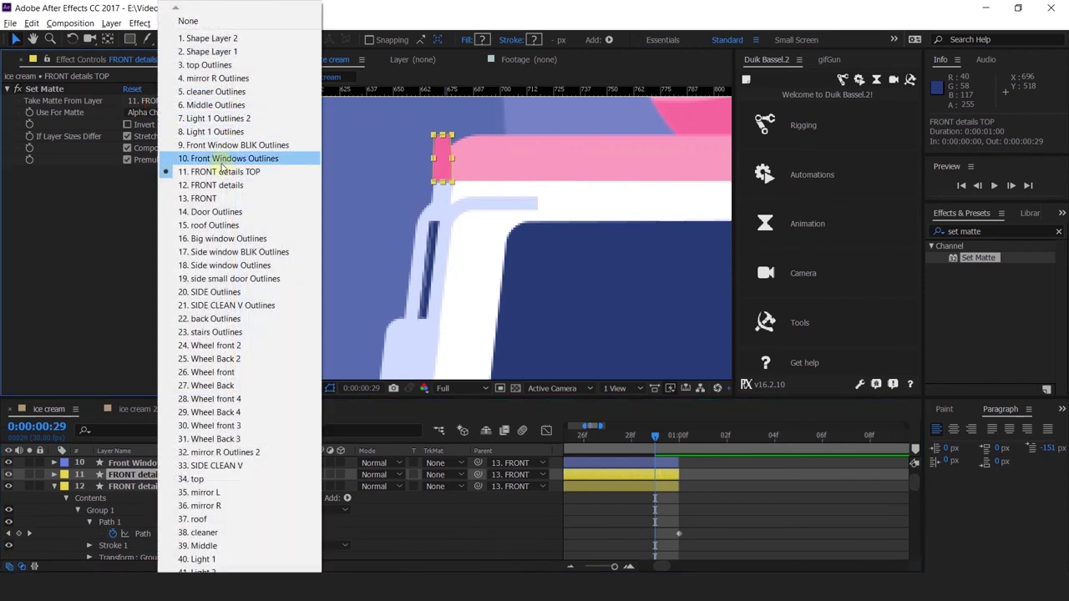
{"action": "left_click", "coordinate": [231, 292]}
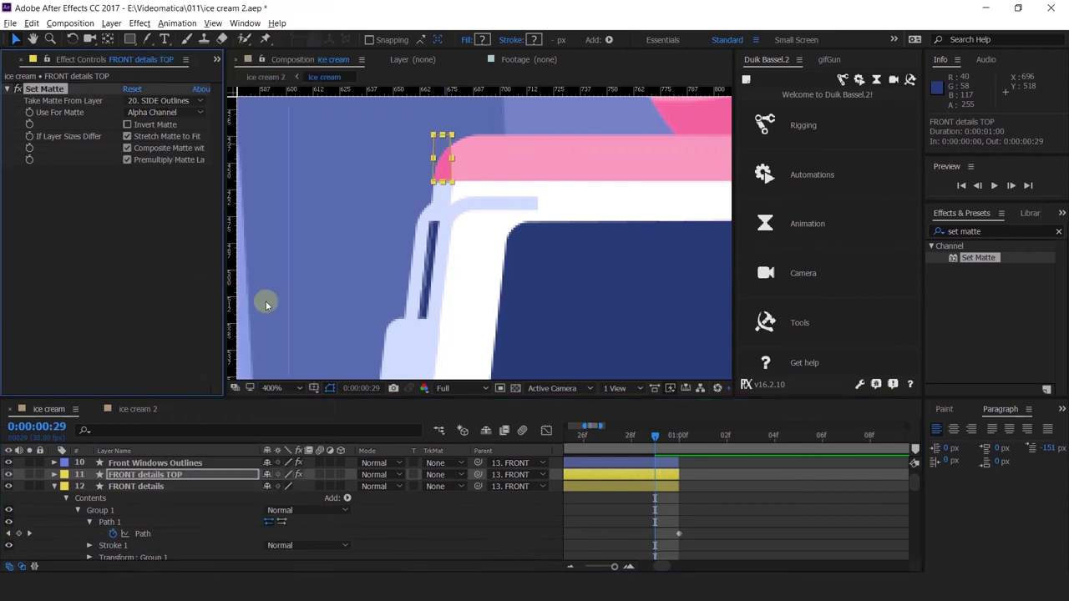
Check the matted roof corner at 0:00:00:27, and preview the truck loop in the ice cream 2 composition.
{"action": "left_click_drag", "start_coordinate": [630, 436], "coordinate": [608, 501]}
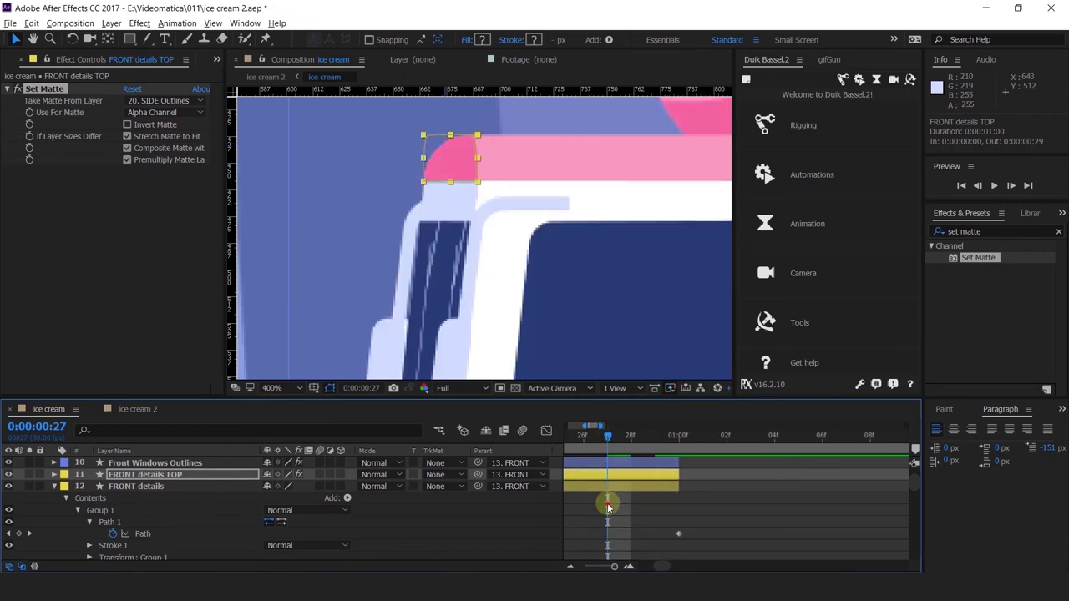
{"action": "left_click", "coordinate": [608, 501]}
{"action": "scroll", "coordinate": [530, 216], "scroll_direction": "down", "scroll_amount": 2}
{"action": "scroll", "coordinate": [530, 215], "scroll_direction": "down", "scroll_amount": 1}
{"action": "left_click", "coordinate": [138, 409]}
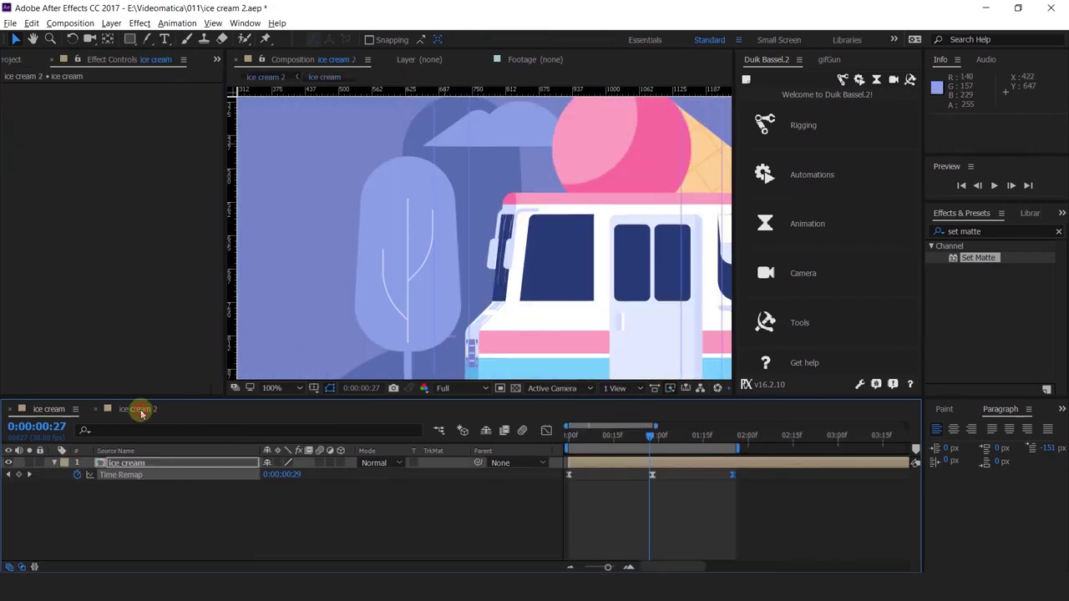
{"action": "left_click", "coordinate": [587, 436]}
{"action": "key", "text": "space"}
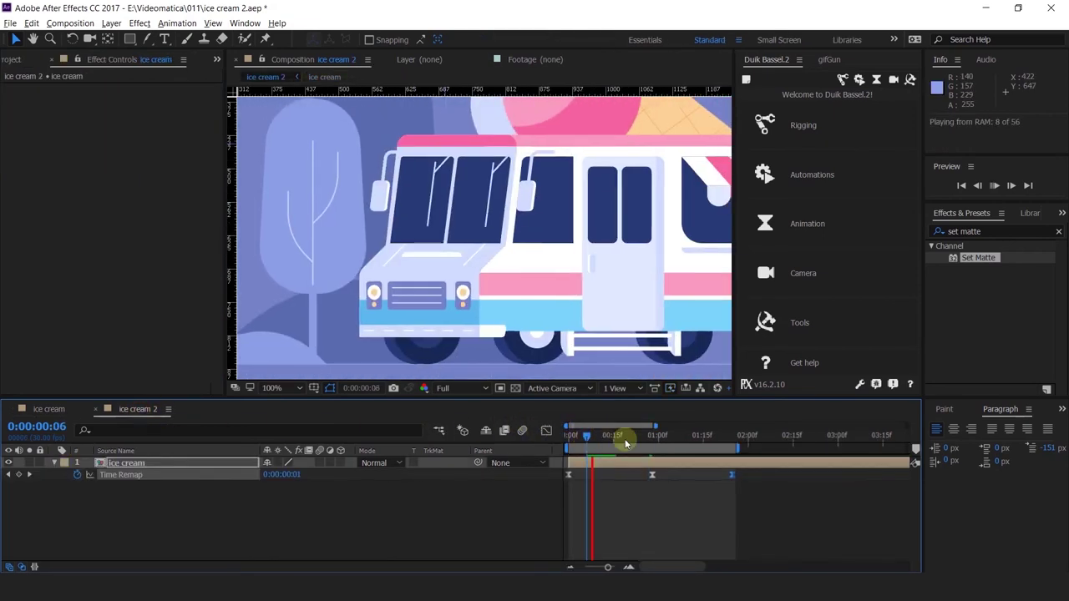
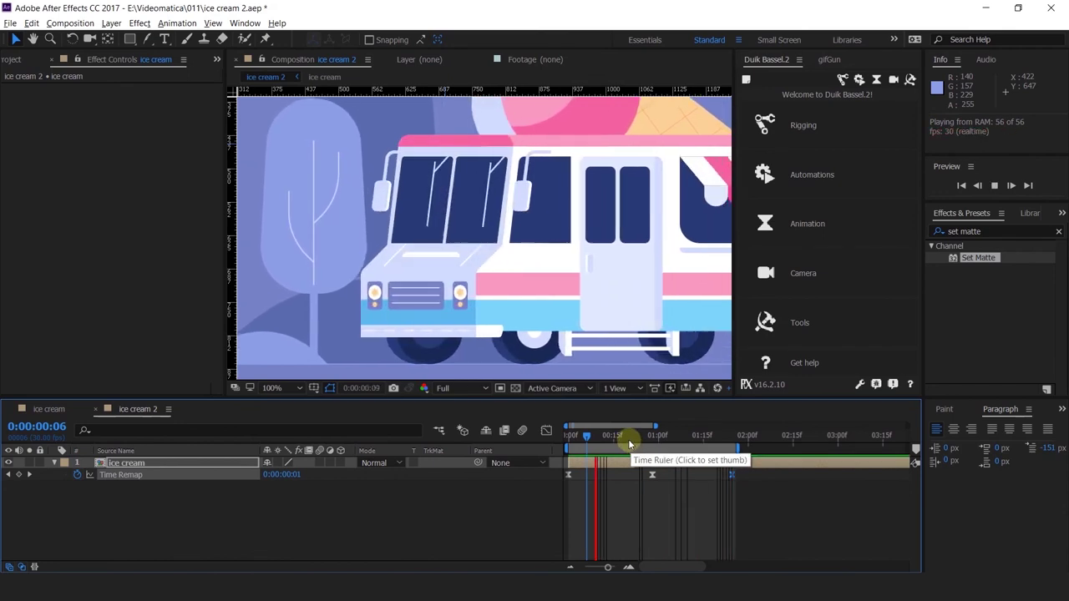
{"action": "scroll", "coordinate": [567, 289], "scroll_direction": "down", "scroll_amount": 1}
{"action": "key", "text": "space"}
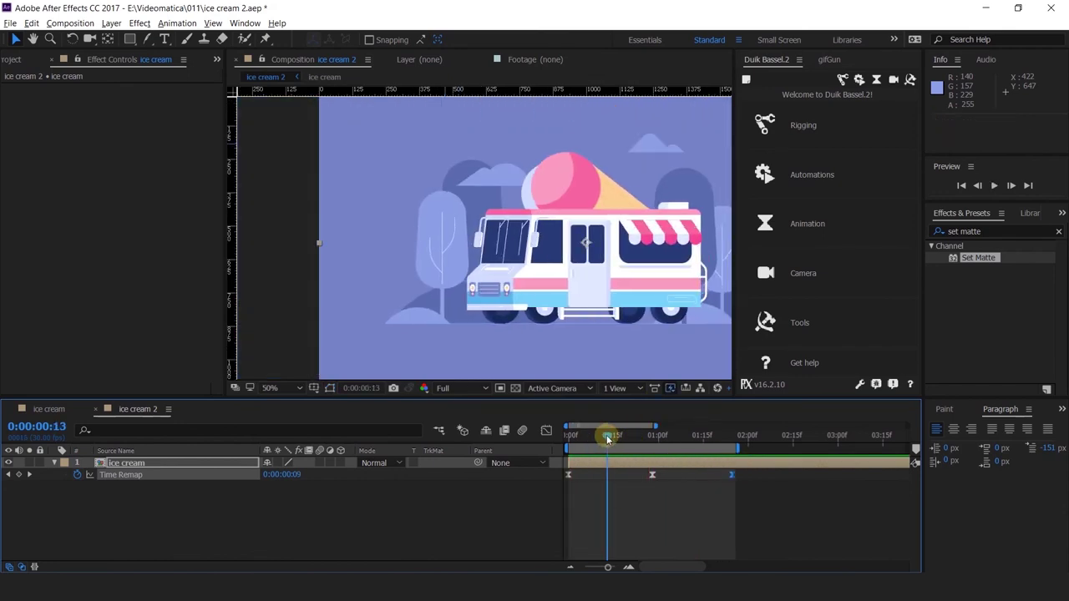
In the ice cream composition, collapse the expanded properties of the stairs Outlines and back Outlines layers.
{"action": "left_click", "coordinate": [35, 410]}
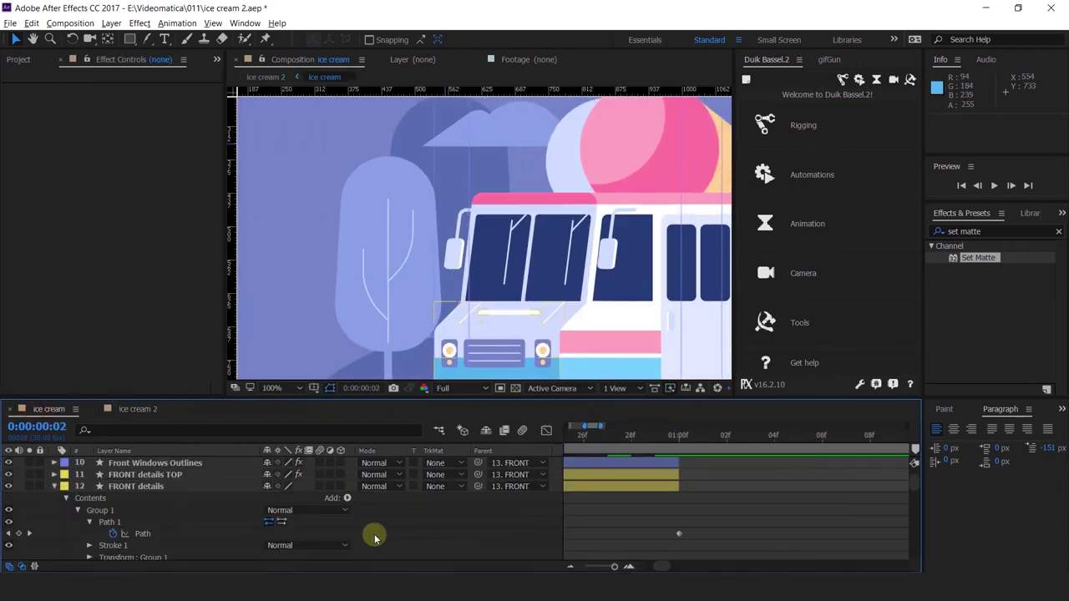
{"action": "scroll", "coordinate": [212, 513], "scroll_direction": "up", "scroll_amount": 5}
{"action": "scroll", "coordinate": [242, 516], "scroll_direction": "down", "scroll_amount": 15}
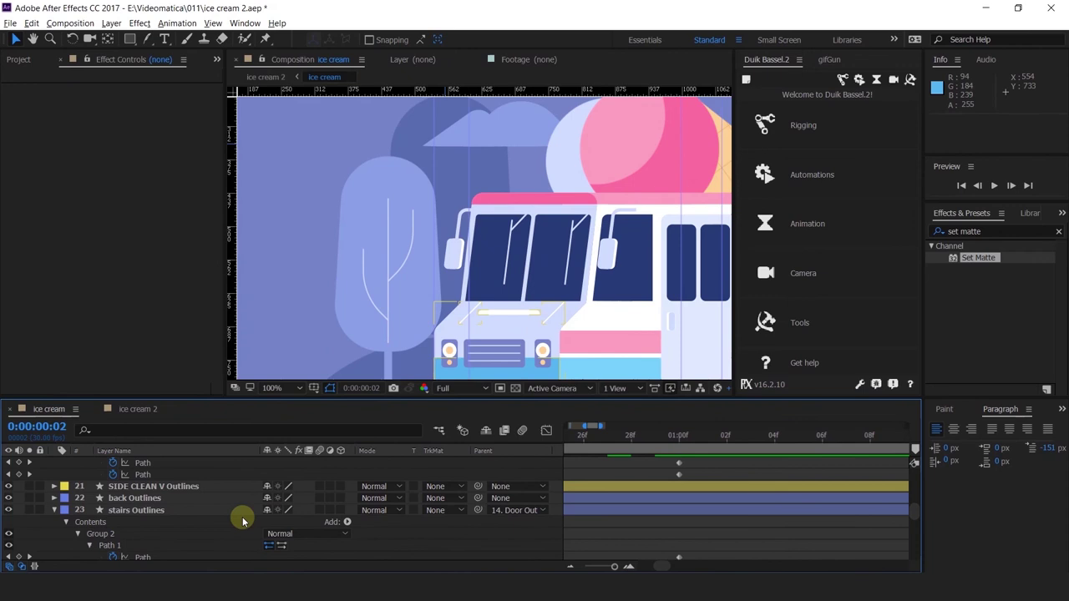
{"action": "left_click", "coordinate": [127, 510]}
{"action": "left_click", "coordinate": [53, 510]}
{"action": "left_click", "coordinate": [53, 497]}
{"action": "scroll", "coordinate": [58, 502], "scroll_direction": "down", "scroll_amount": 1}
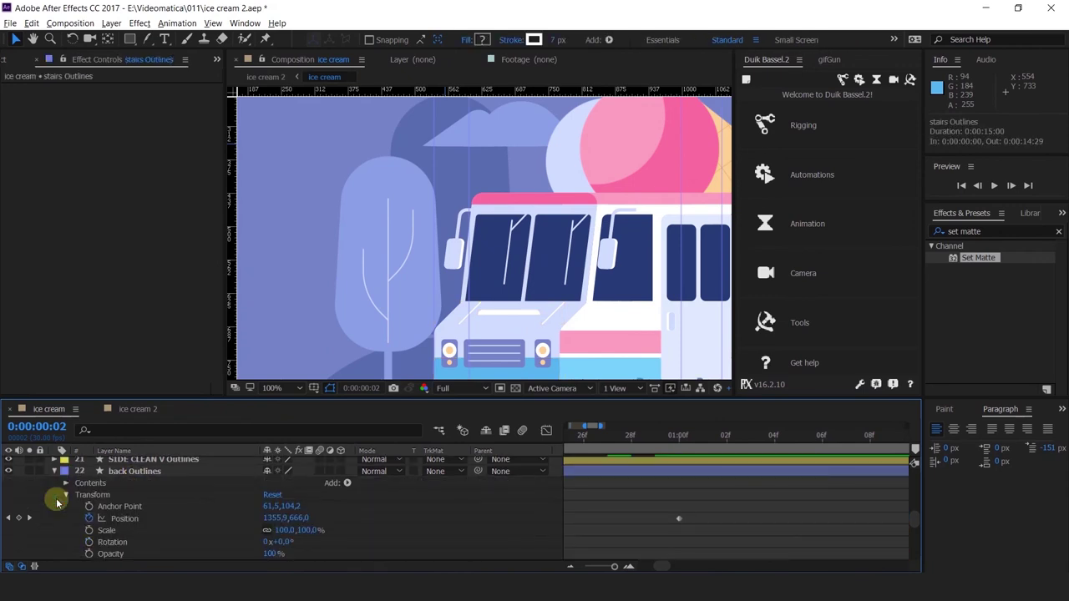
{"action": "left_click", "coordinate": [56, 472]}
Show the Side window BLIK Outlines layer and apply the Set Matte effect to it.
{"action": "left_click", "coordinate": [489, 292]}
{"action": "scroll", "coordinate": [191, 508], "scroll_direction": "down", "scroll_amount": 6}
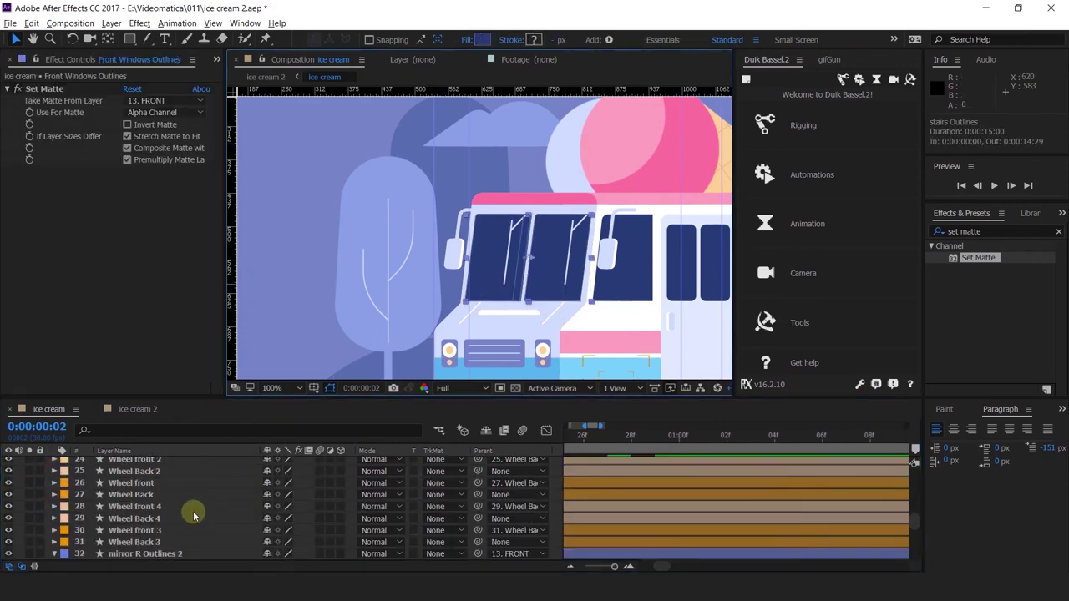
{"action": "scroll", "coordinate": [193, 515], "scroll_direction": "up", "scroll_amount": 10}
{"action": "scroll", "coordinate": [42, 495], "scroll_direction": "up", "scroll_amount": 1}
{"action": "left_click", "coordinate": [105, 506]}
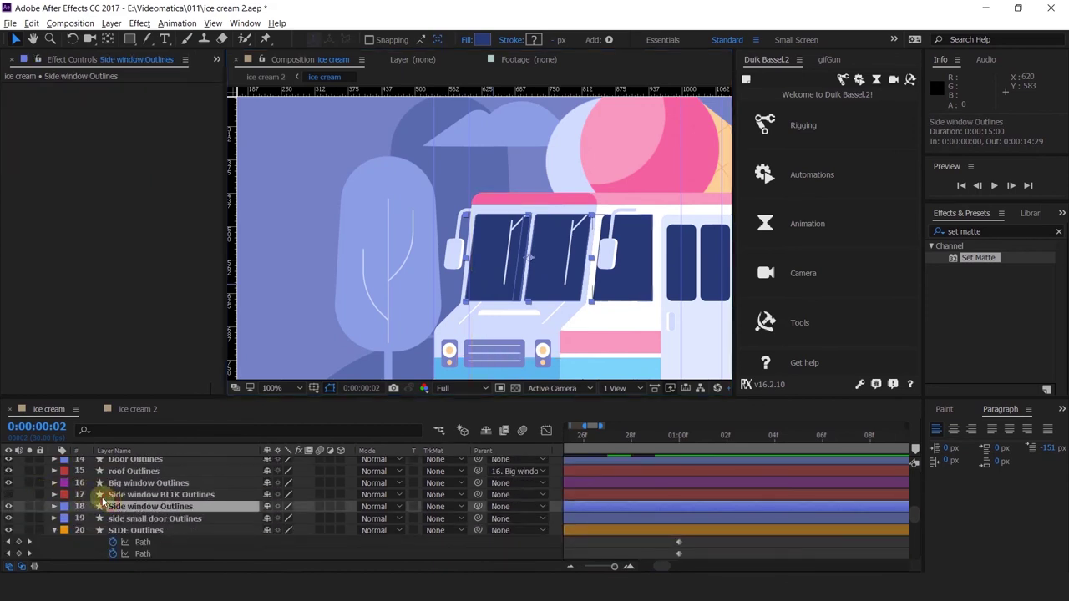
{"action": "left_click", "coordinate": [125, 495]}
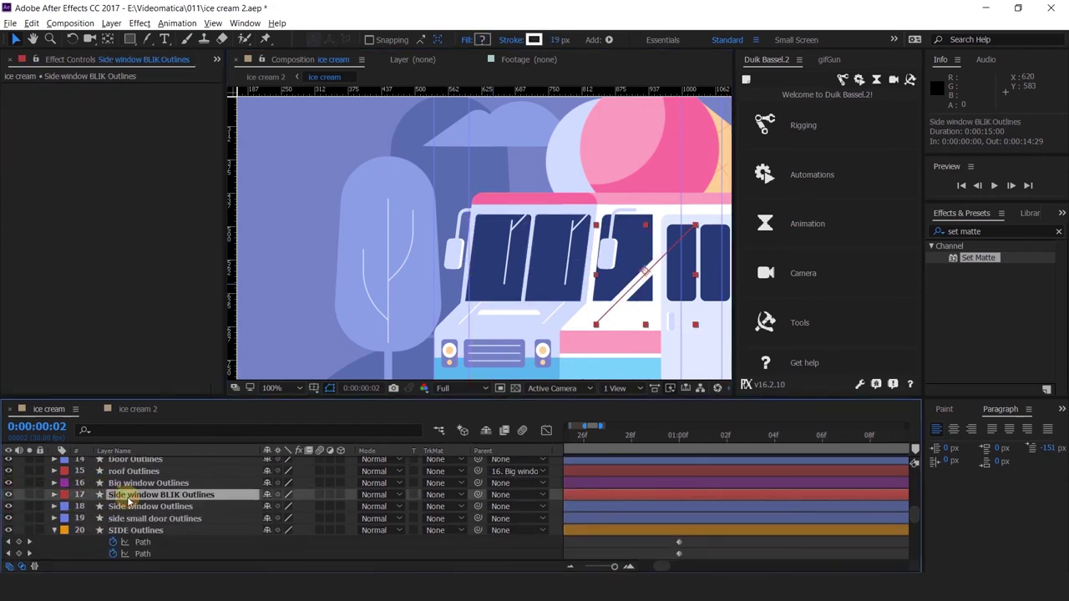
{"action": "double_click", "coordinate": [978, 258]}
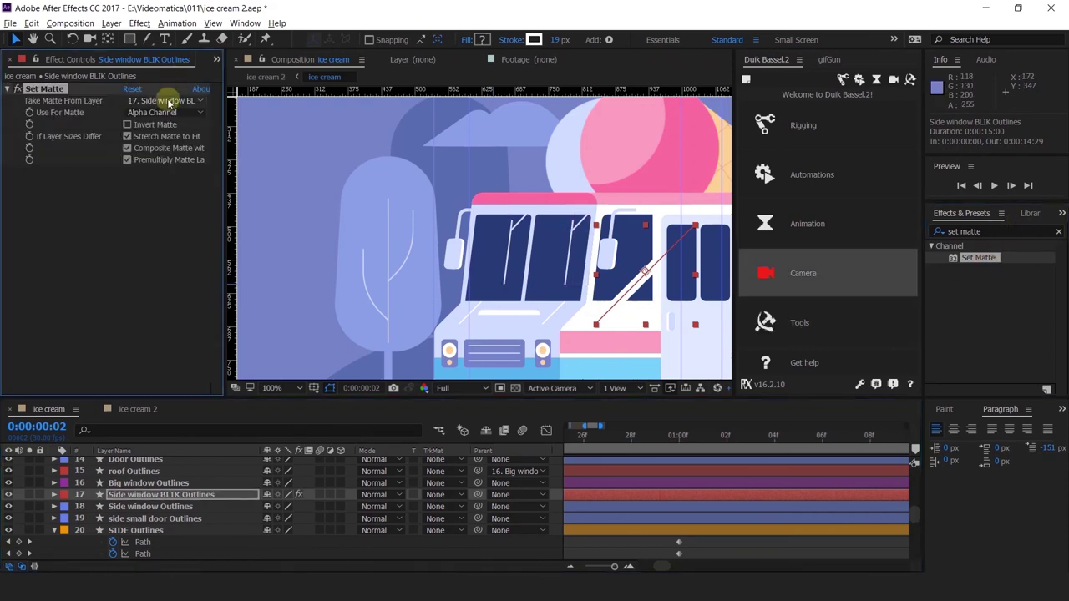
Collapse the SIDE Outlines layer and set the Side window BLIK Outlines matte source to Side window Outlines.
{"action": "left_click", "coordinate": [54, 530]}
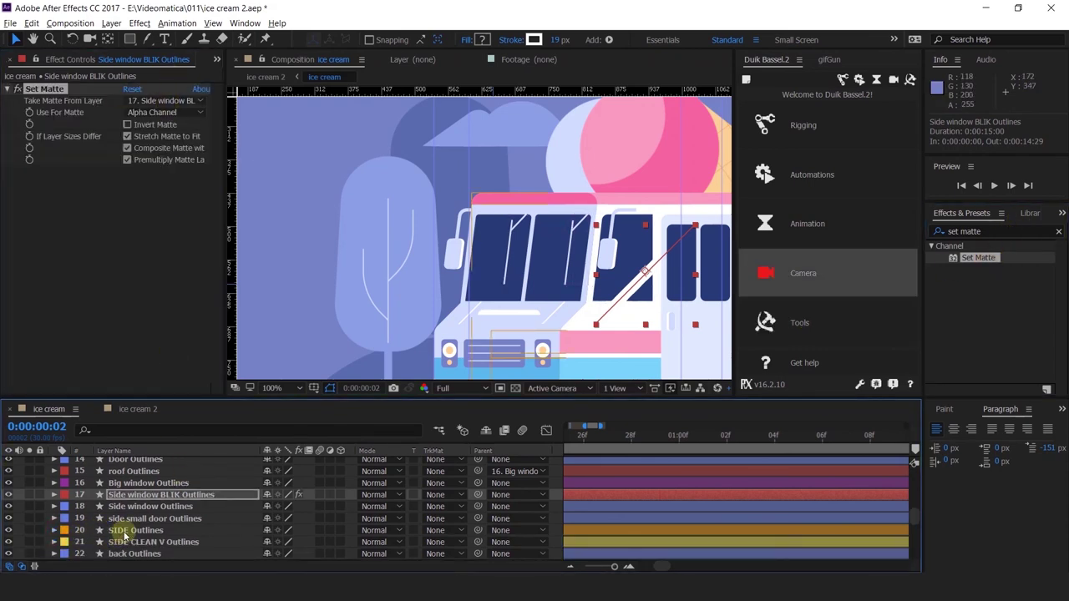
{"action": "left_click", "coordinate": [150, 507]}
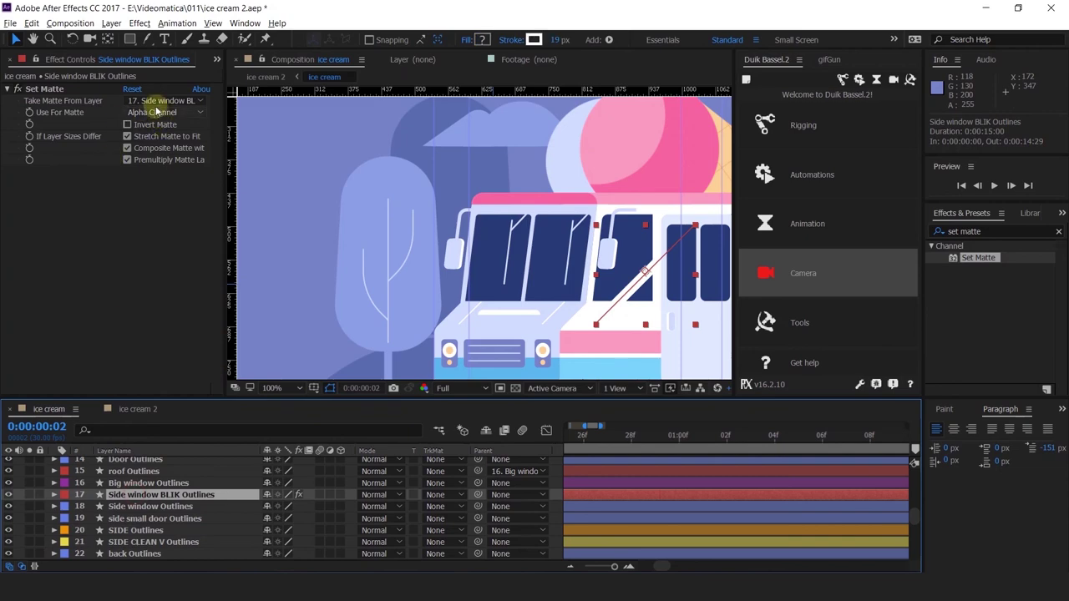
{"action": "left_click", "coordinate": [156, 101]}
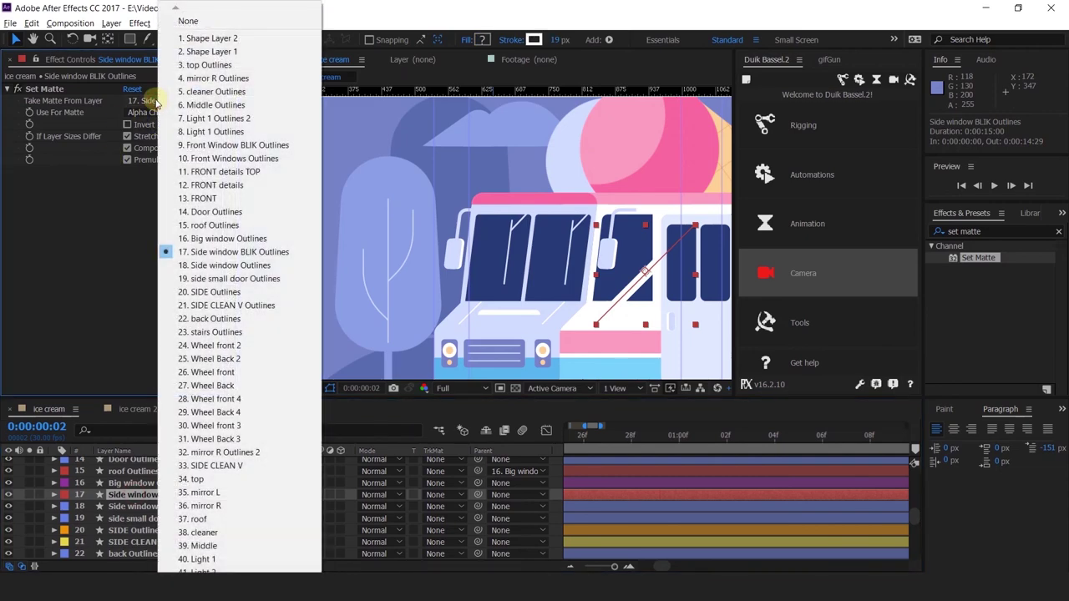
{"action": "left_click", "coordinate": [224, 266]}
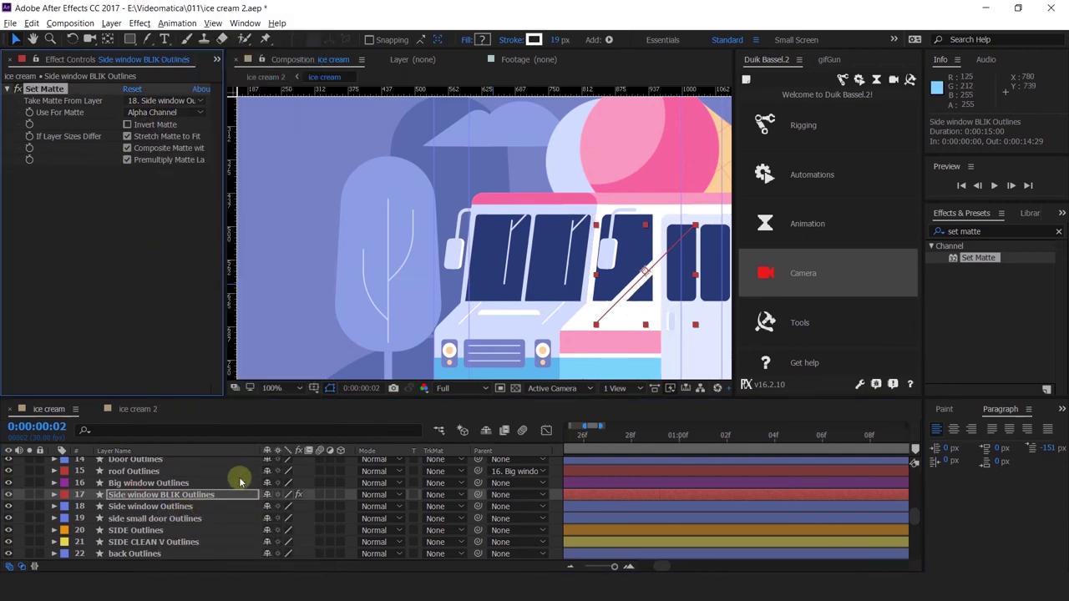
{"action": "left_click", "coordinate": [139, 484]}
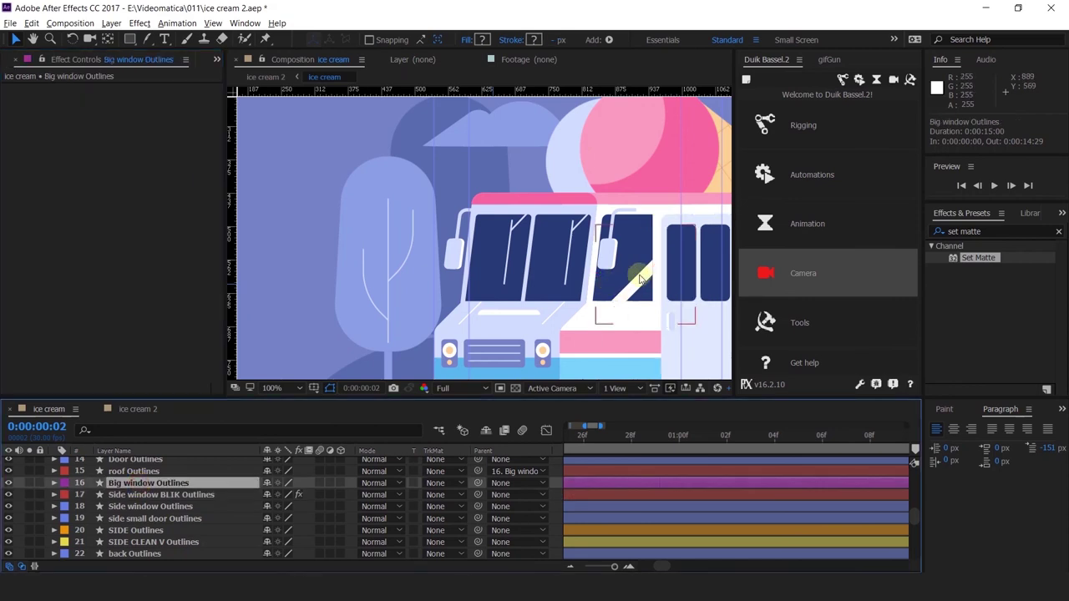
{"action": "left_click", "coordinate": [144, 494]}
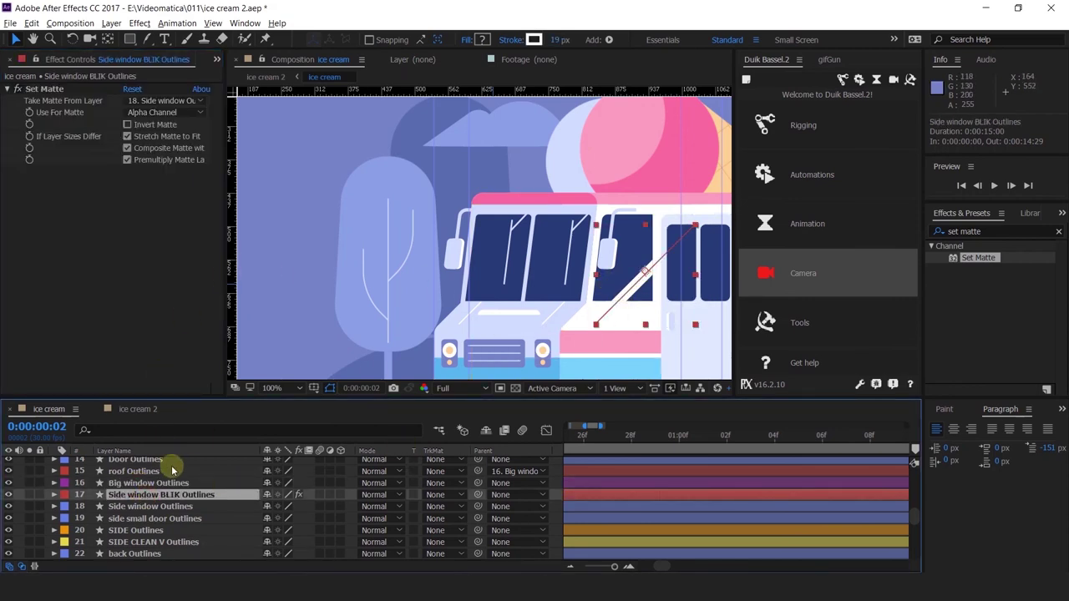
Keyframe the Side window BLIK Outlines position at 0:00:00:00 and 0:00:01:00, setting the first keyframe to 805.2, 560.2.
{"action": "scroll", "coordinate": [580, 439], "scroll_direction": "down", "scroll_amount": 5}
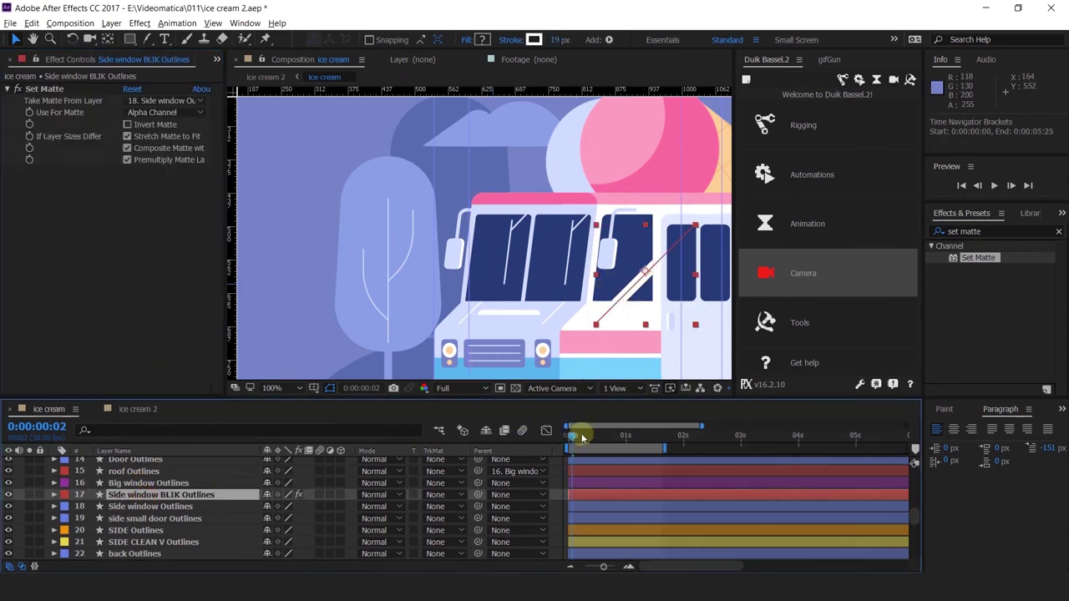
{"action": "left_click_drag", "start_coordinate": [582, 438], "coordinate": [538, 447]}
{"action": "key", "text": "p"}
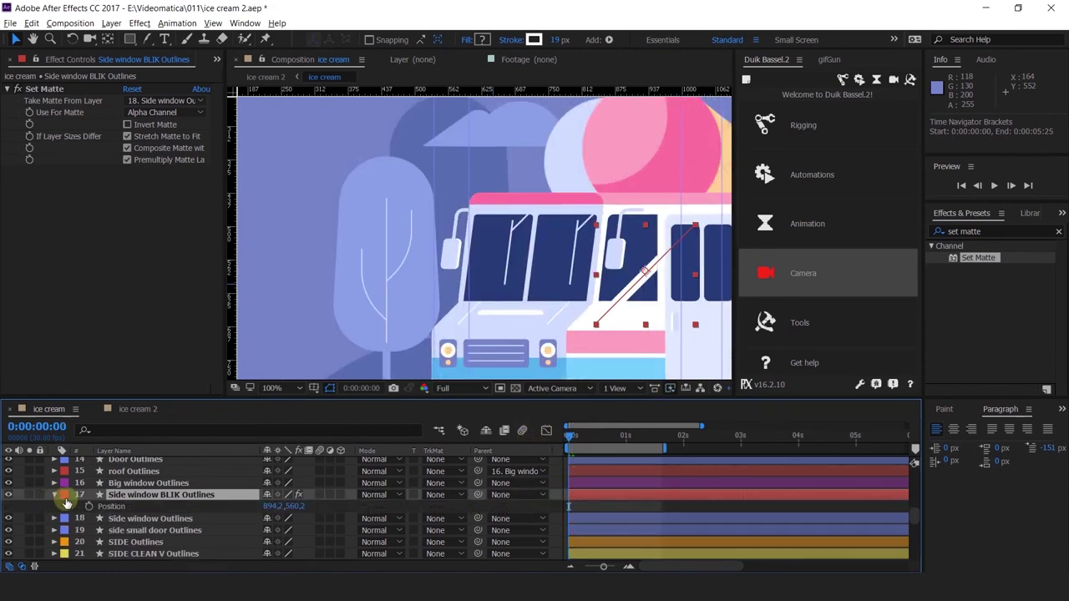
{"action": "left_click", "coordinate": [89, 506]}
{"action": "scroll", "coordinate": [669, 435], "scroll_direction": "up", "scroll_amount": 3}
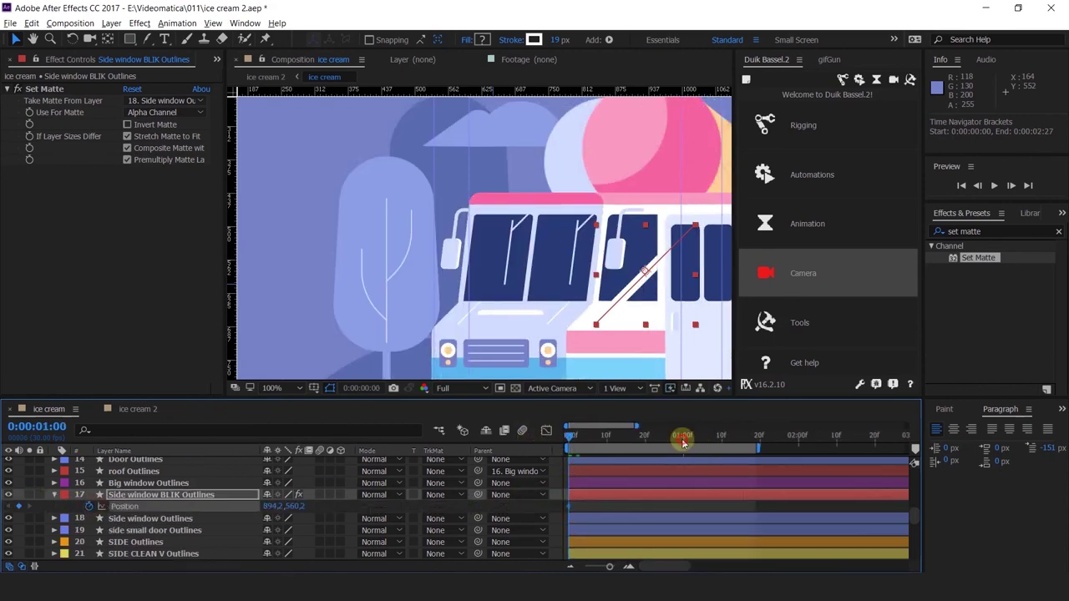
{"action": "left_click", "coordinate": [683, 440]}
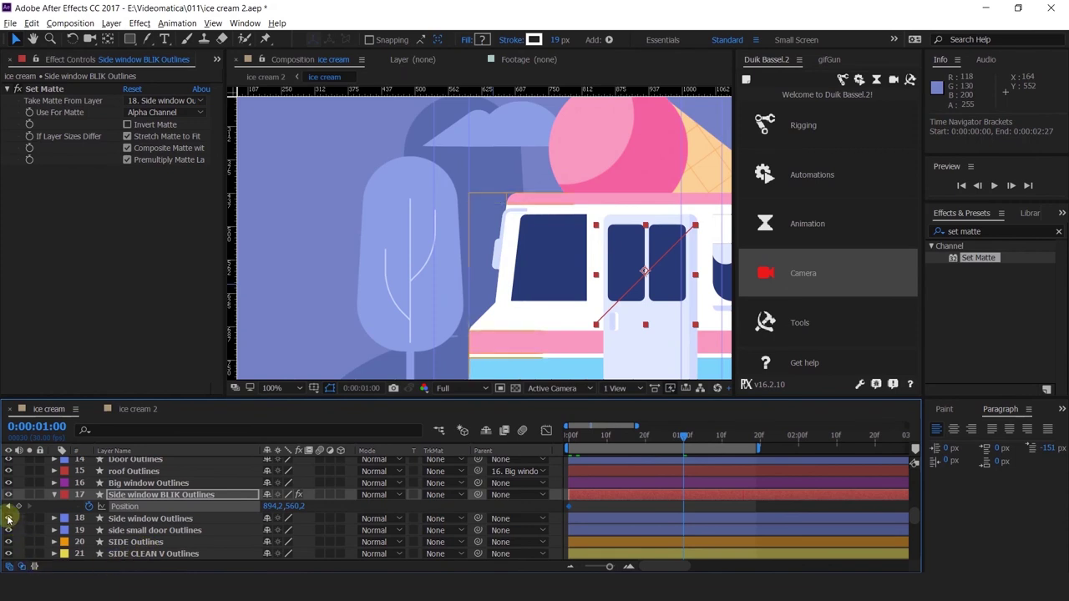
{"action": "key", "text": "Home"}
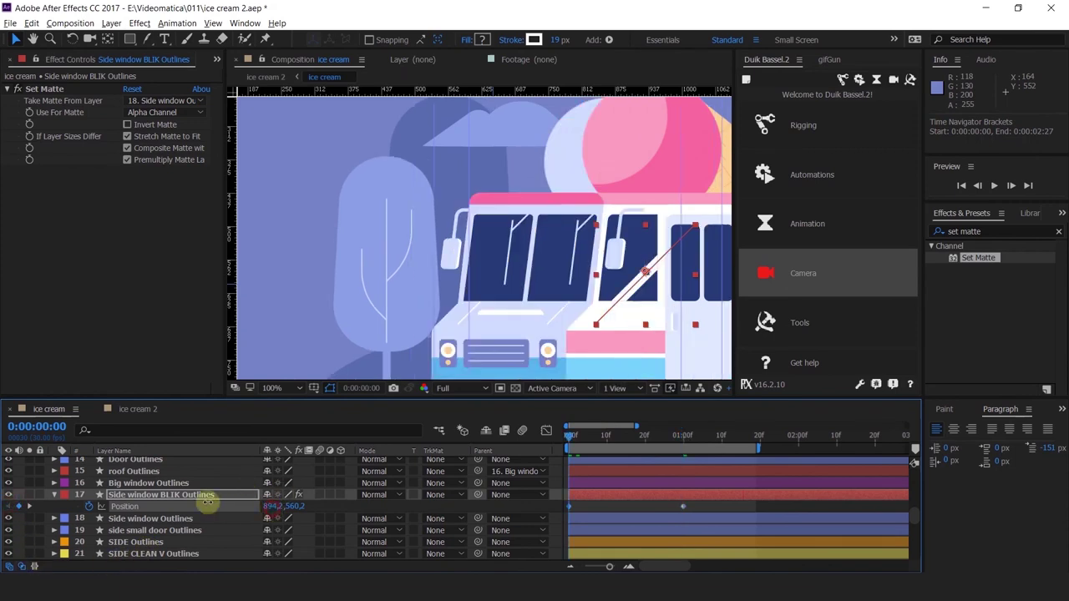
{"action": "mouse_move", "coordinate": [207, 501]}
{"action": "left_mouse_down"}
{"action": "mouse_move", "coordinate": [165, 497]}
{"action": "mouse_move", "coordinate": [206, 505]}
{"action": "left_mouse_up"}
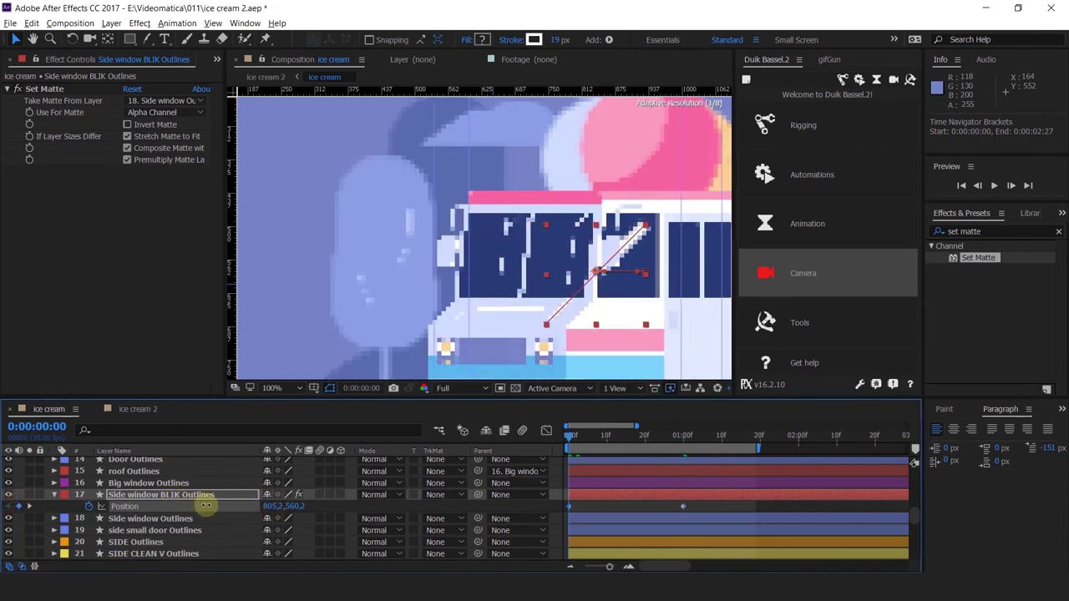
Extend Path 1 in Group 1 of Side window BLIK Outlines by moving its upper end point diagonally outward beyond the window.
{"action": "left_click", "coordinate": [55, 495]}
{"action": "scroll", "coordinate": [67, 492], "scroll_direction": "down", "scroll_amount": 1}
{"action": "left_click", "coordinate": [66, 475]}
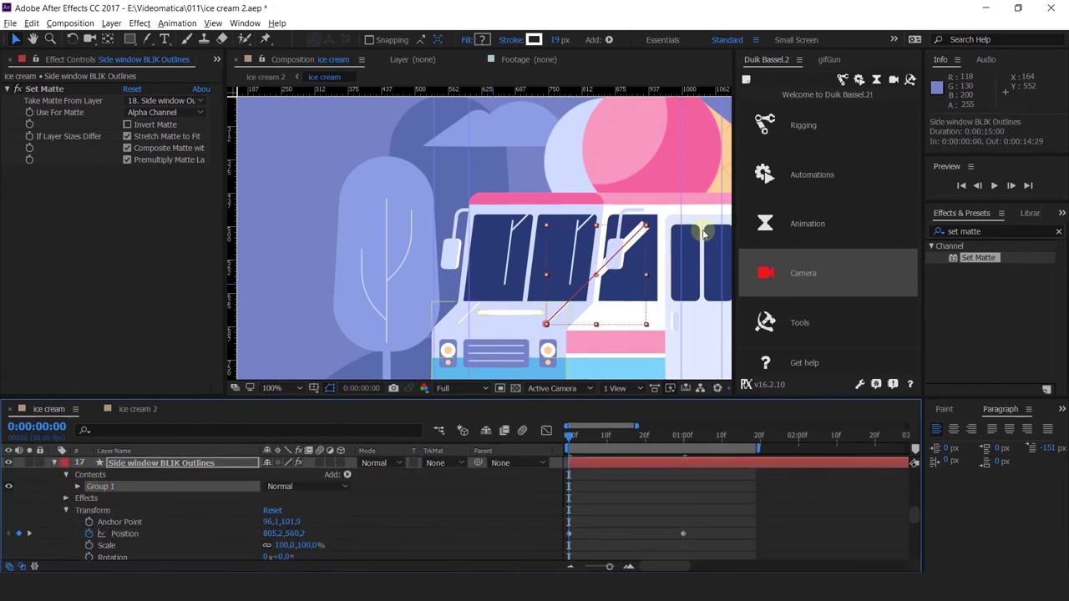
{"action": "left_click", "coordinate": [78, 488]}
{"action": "left_click", "coordinate": [547, 321]}
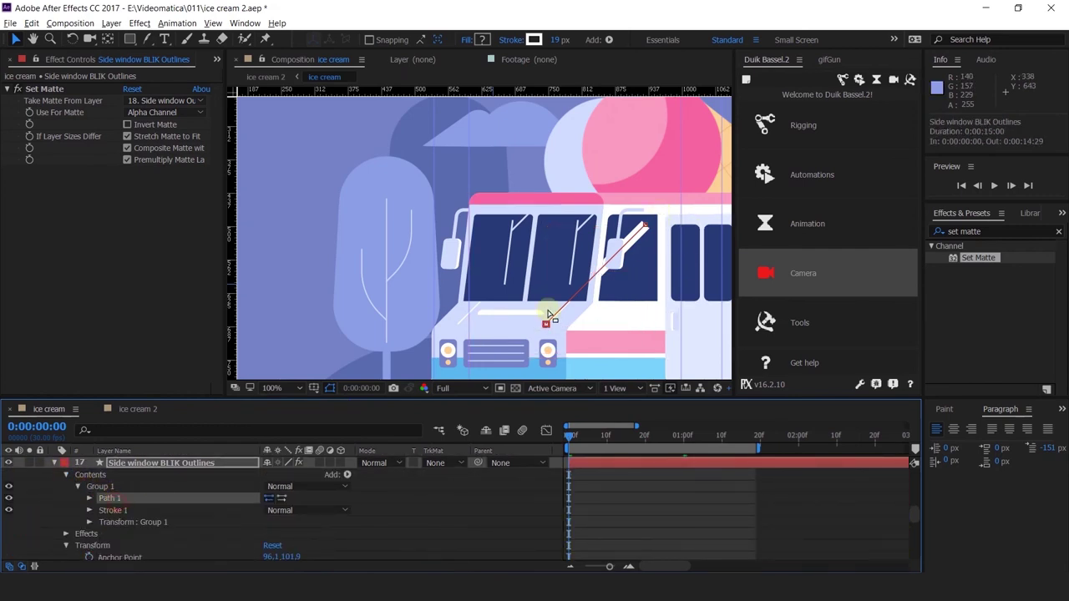
{"action": "double_click", "coordinate": [645, 227]}
{"action": "left_click_drag", "start_coordinate": [646, 227], "coordinate": [698, 186]}
{"action": "left_click", "coordinate": [528, 522]}
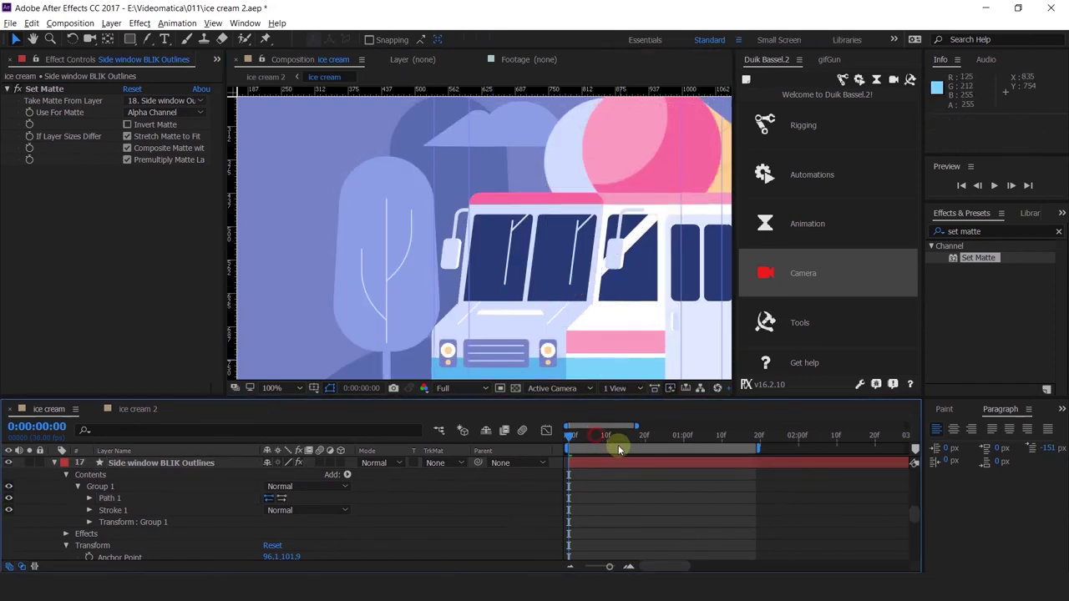
{"action": "left_click_drag", "start_coordinate": [618, 448], "coordinate": [546, 435]}
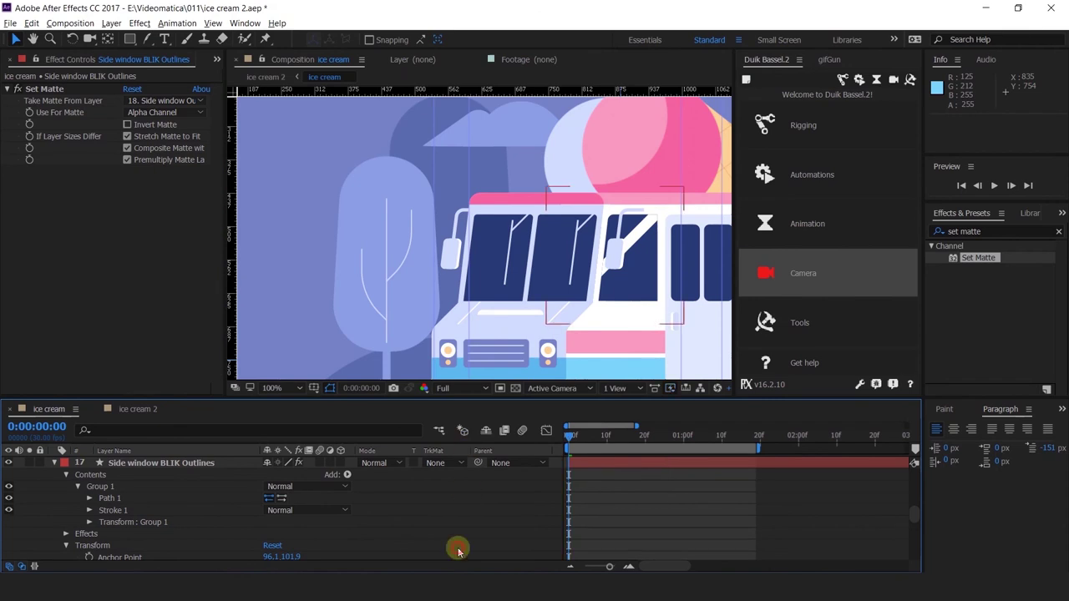
Lower the horizontal position of Side window BLIK Outlines at its 0:00:01:00 keyframe so the glint travels left instead of right.
{"action": "left_click", "coordinate": [149, 464]}
{"action": "key", "text": "p"}
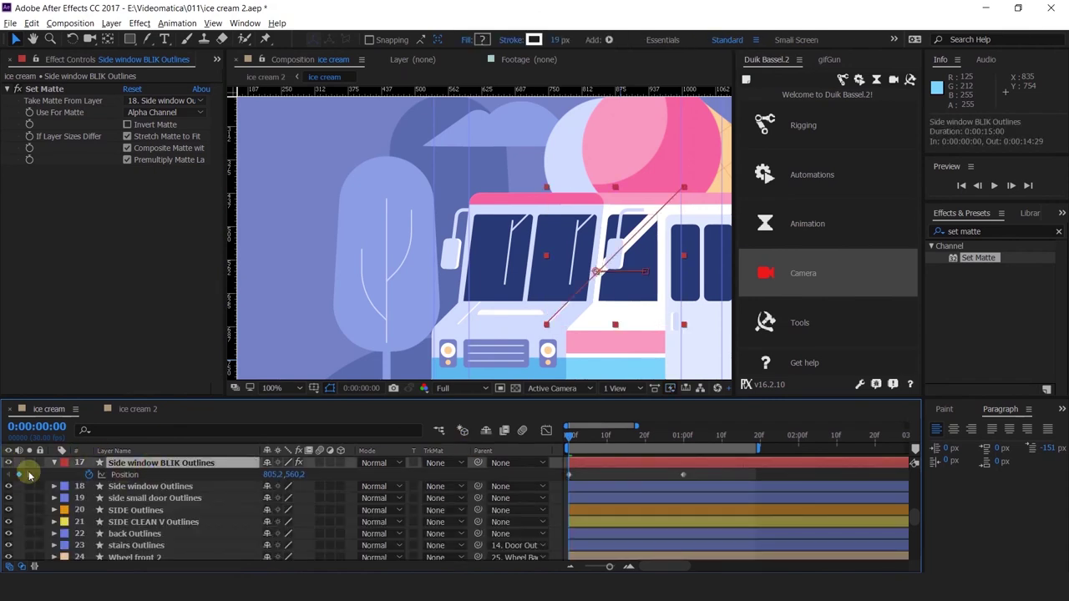
{"action": "left_click", "coordinate": [29, 474]}
{"action": "left_click_drag", "start_coordinate": [270, 474], "coordinate": [179, 475]}
{"action": "left_click_drag", "start_coordinate": [574, 438], "coordinate": [505, 441]}
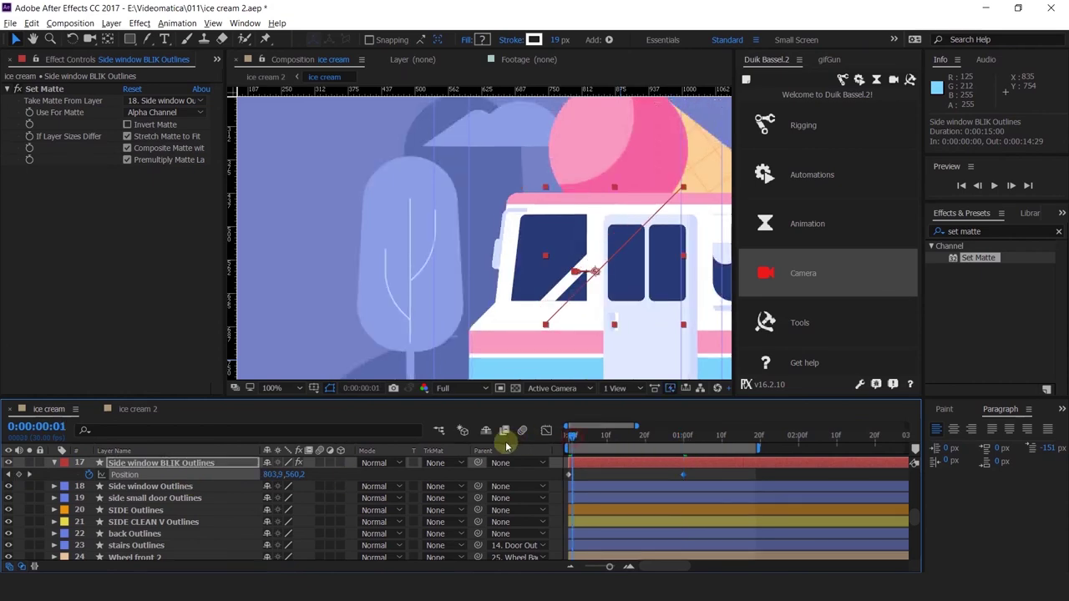
{"action": "left_click", "coordinate": [604, 475]}
Set the blending mode of the Side window BLIK Outlines layer to Overlay.
{"action": "left_click", "coordinate": [146, 463]}
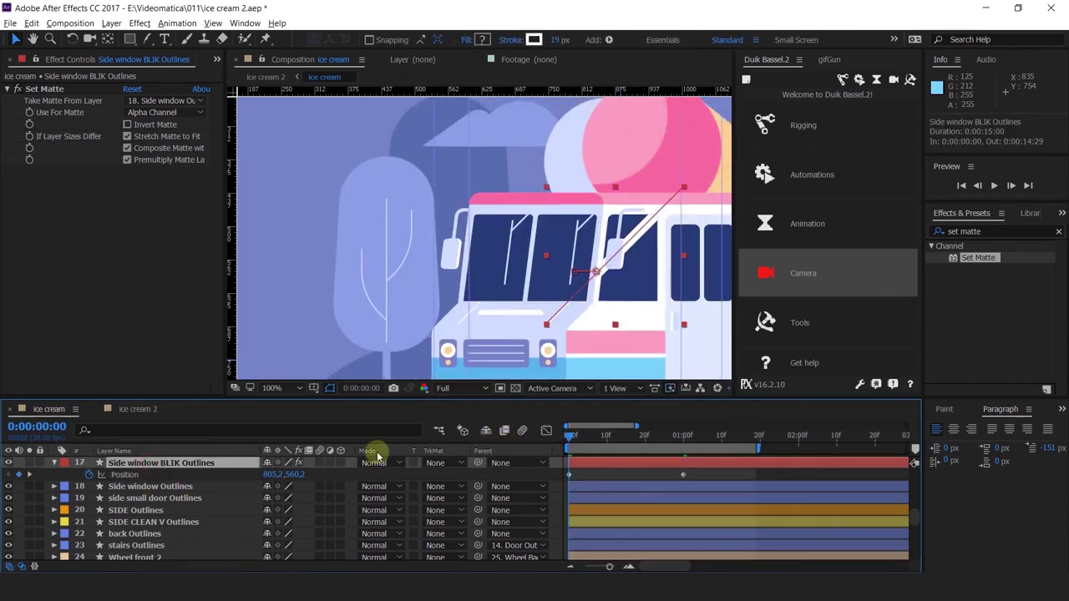
{"action": "left_click", "coordinate": [373, 462]}
{"action": "left_click", "coordinate": [420, 305]}
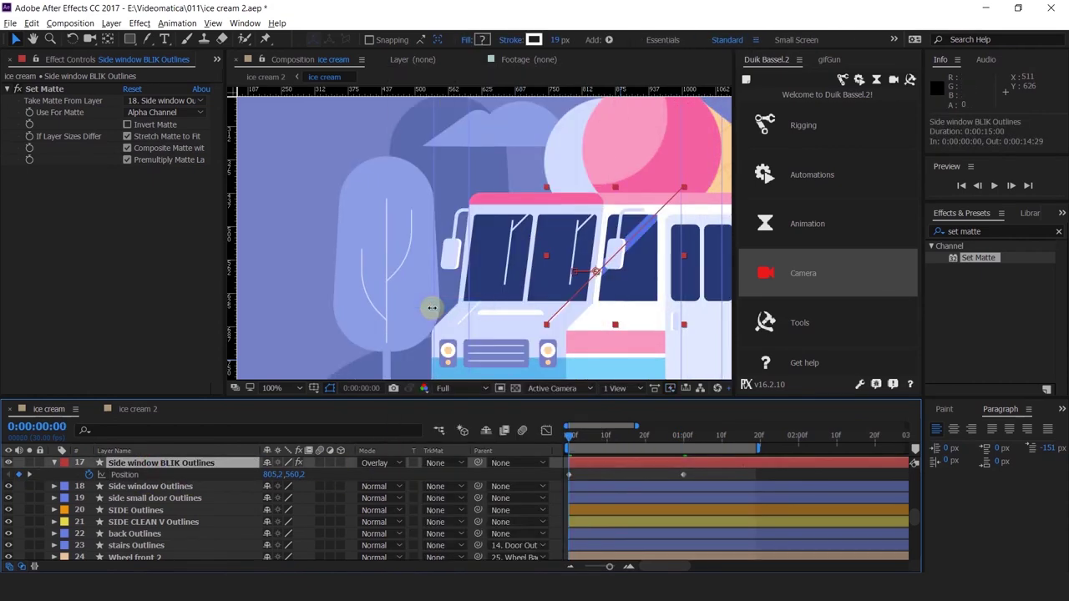
{"action": "left_click", "coordinate": [589, 476]}
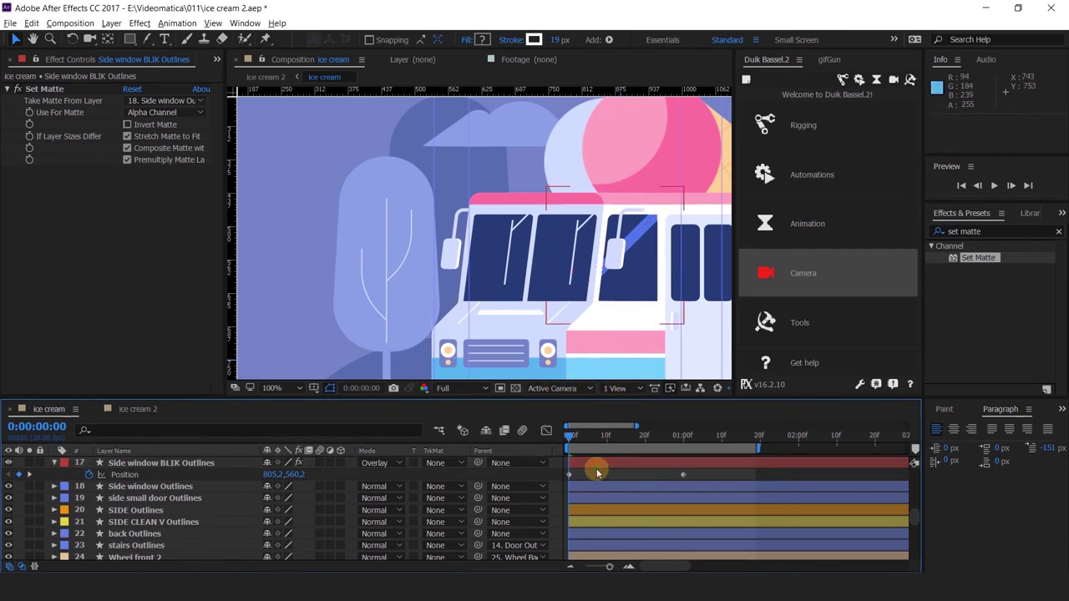
Find the Front Window BLIK Outlines layer and make it visible.
{"action": "scroll", "coordinate": [202, 522], "scroll_direction": "up", "scroll_amount": 10}
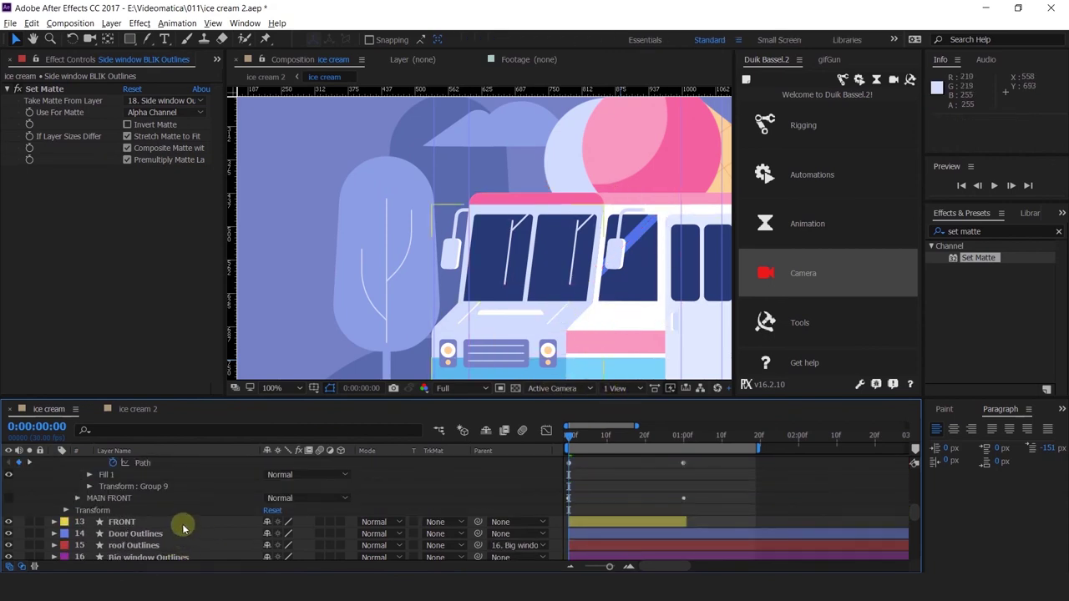
{"action": "scroll", "coordinate": [125, 541], "scroll_direction": "up", "scroll_amount": 8}
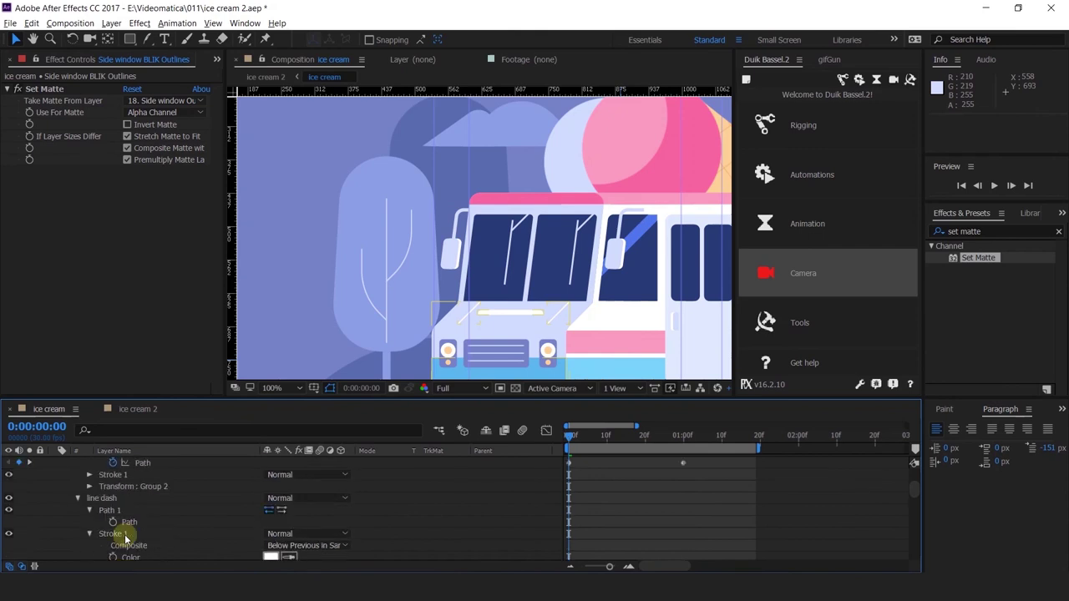
{"action": "left_click", "coordinate": [155, 465]}
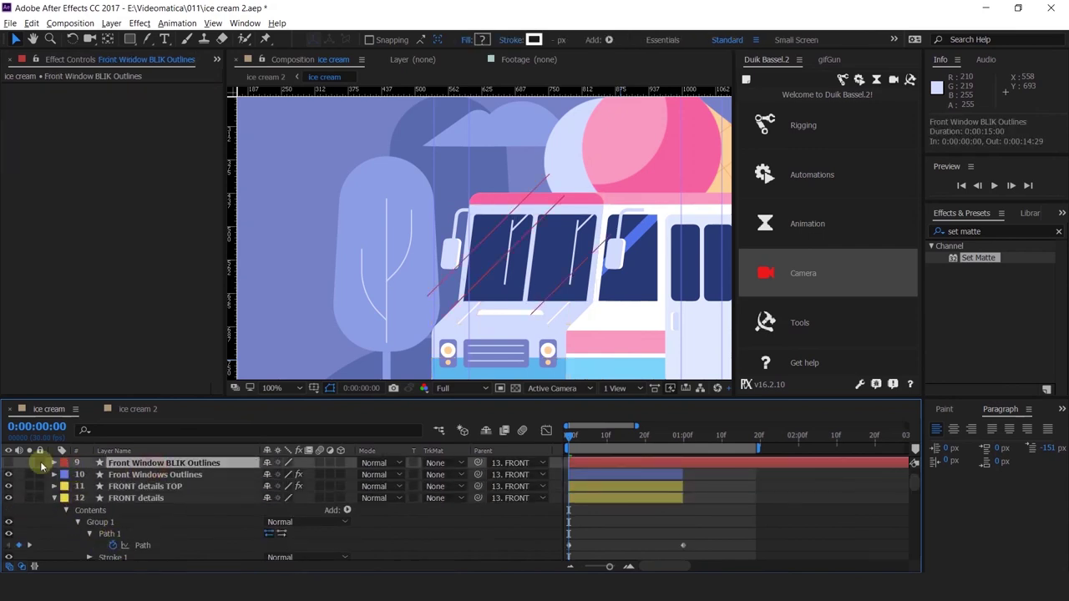
{"action": "left_click", "coordinate": [9, 463]}
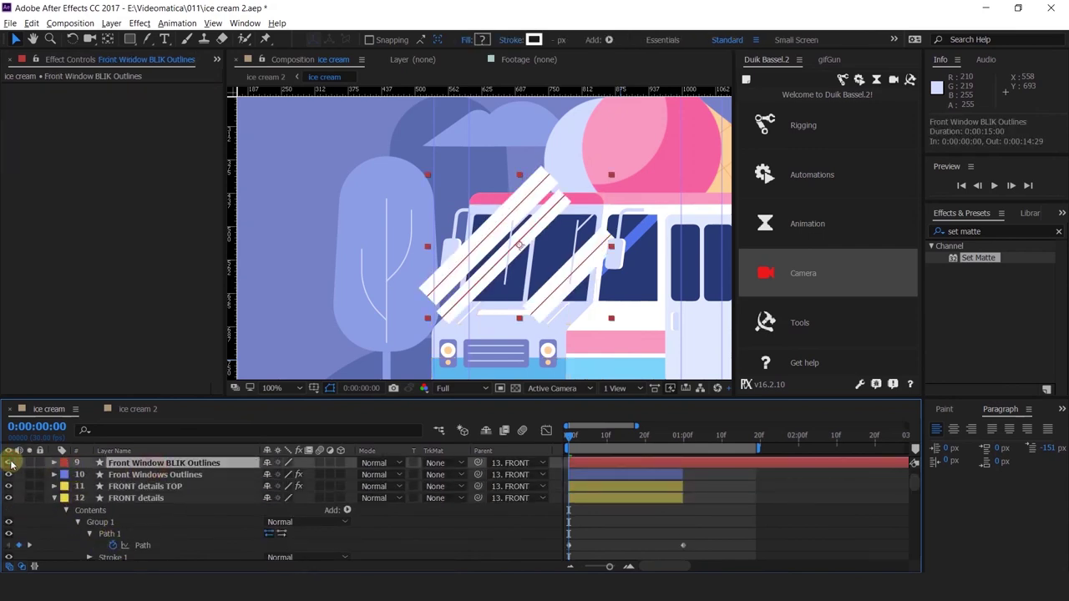
Scale all three glint paths of Front Window BLIK Outlines together about their common centre to about 140.5%.
{"action": "left_click", "coordinate": [53, 463]}
{"action": "left_click", "coordinate": [97, 476]}
{"action": "left_click", "coordinate": [66, 475]}
{"action": "left_click", "coordinate": [96, 486]}
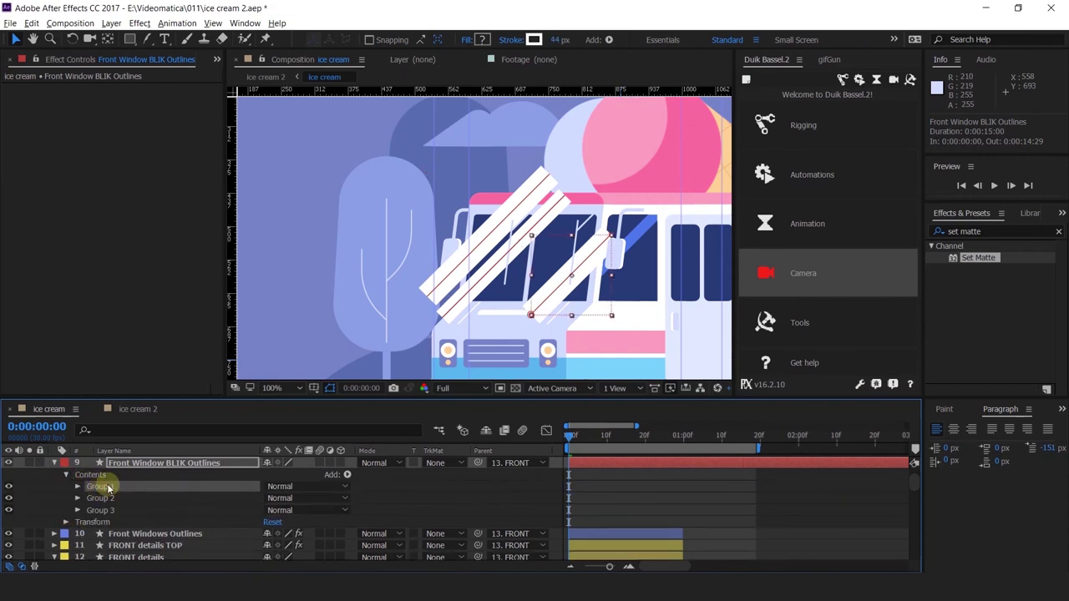
{"action": "left_click", "coordinate": [92, 498]}
{"action": "left_click", "coordinate": [77, 487]}
{"action": "left_click", "coordinate": [112, 497]}
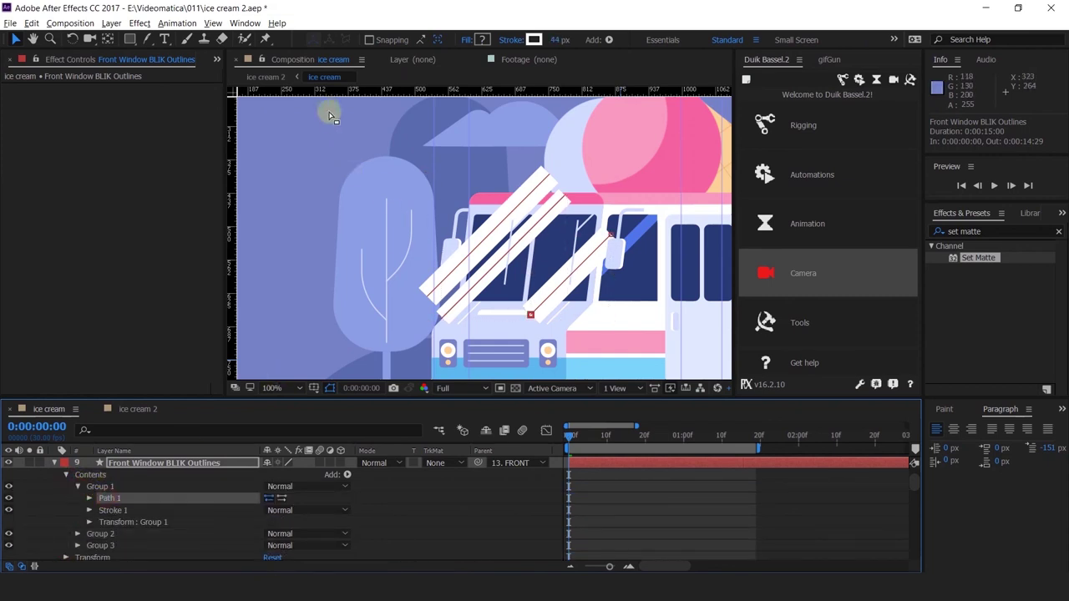
{"action": "left_click_drag", "start_coordinate": [329, 112], "coordinate": [690, 383]}
{"action": "double_click", "coordinate": [611, 226]}
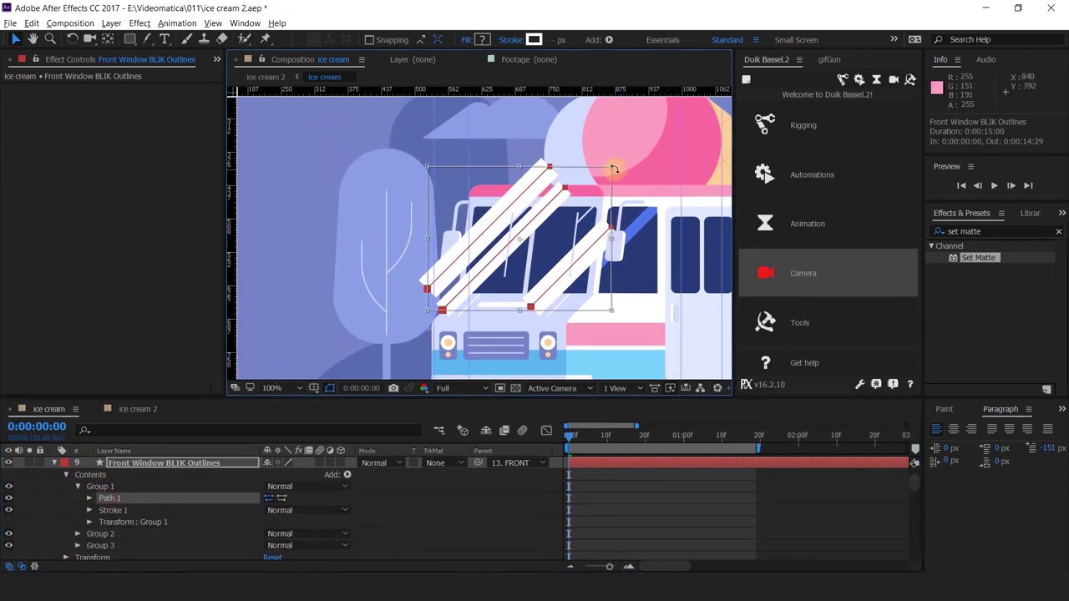
{"action": "left_click_drag", "start_coordinate": [609, 166], "coordinate": [664, 138]}
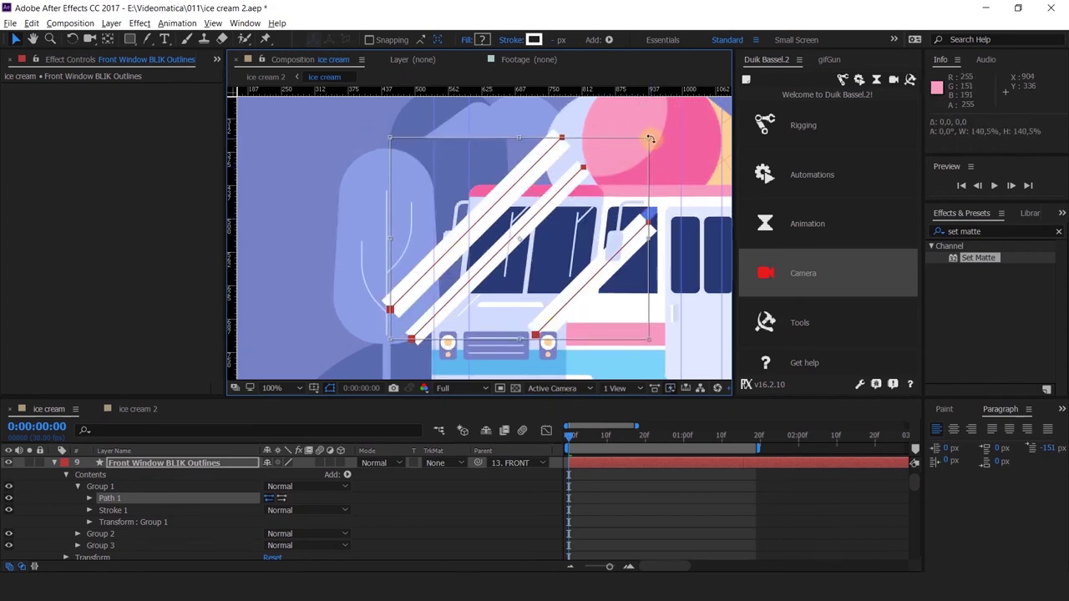
{"action": "left_click", "coordinate": [484, 506]}
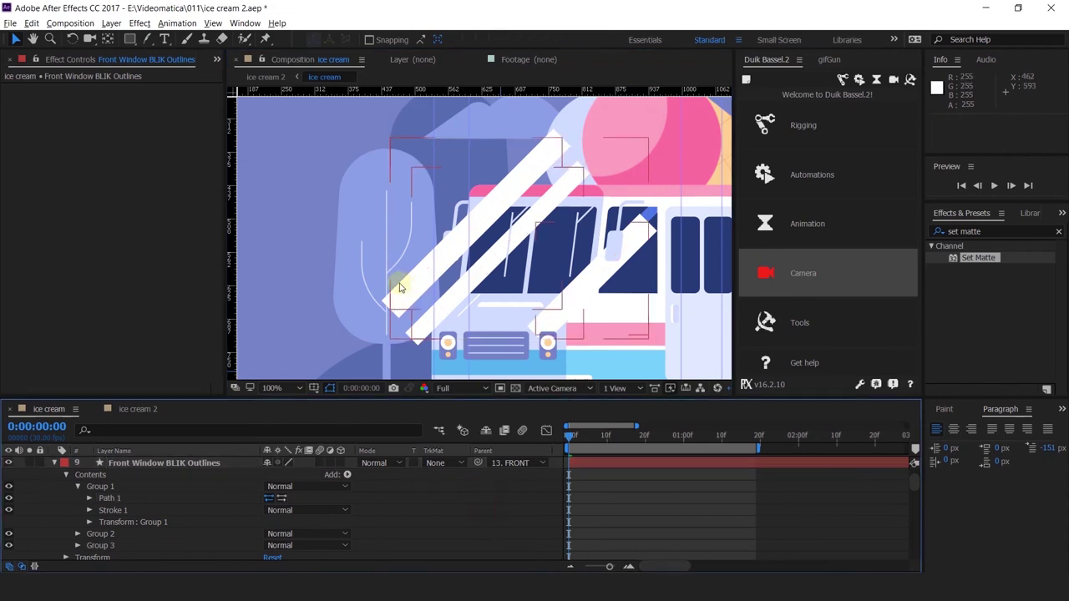
Move the rightmost front window glint line up and left, and shift the leftmost one slightly right toward the middle line.
{"action": "left_click", "coordinate": [108, 499]}
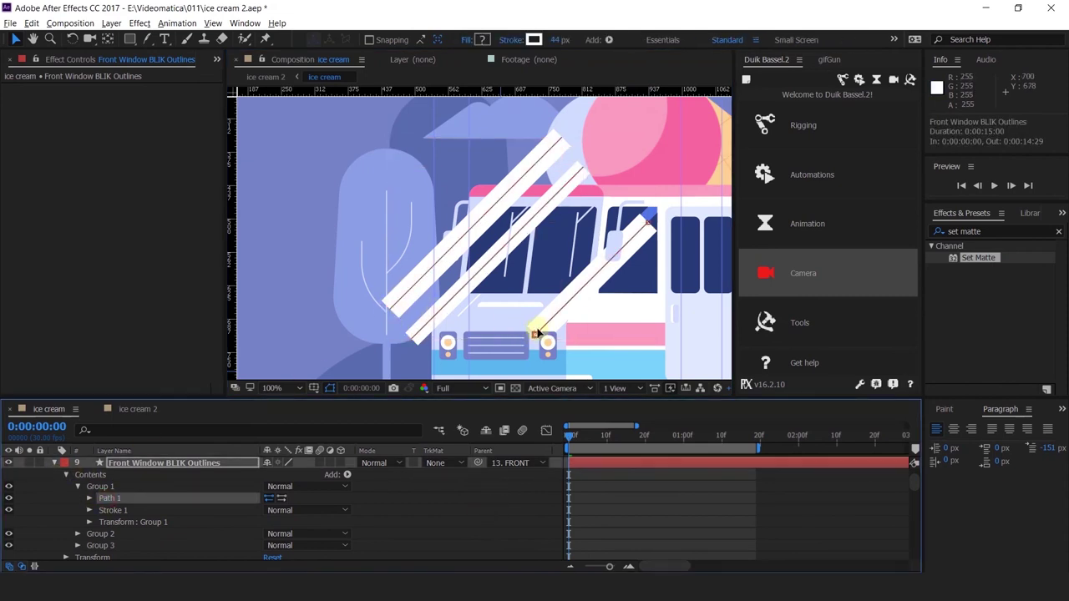
{"action": "left_click_drag", "start_coordinate": [539, 332], "coordinate": [509, 317]}
{"action": "key", "text": "ctrl+z"}
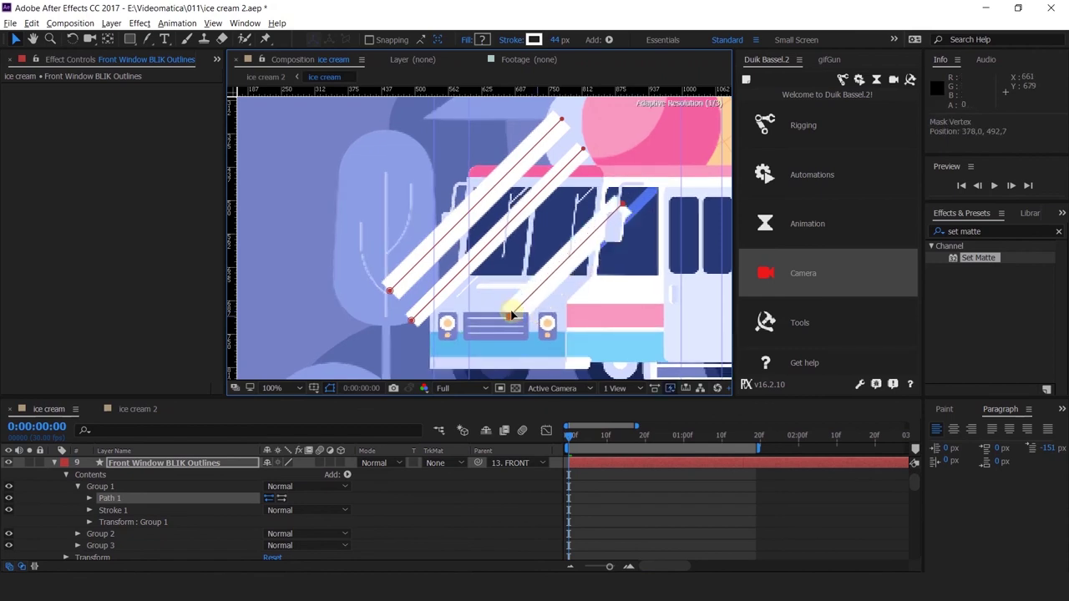
{"action": "left_click_drag", "start_coordinate": [407, 302], "coordinate": [408, 303]}
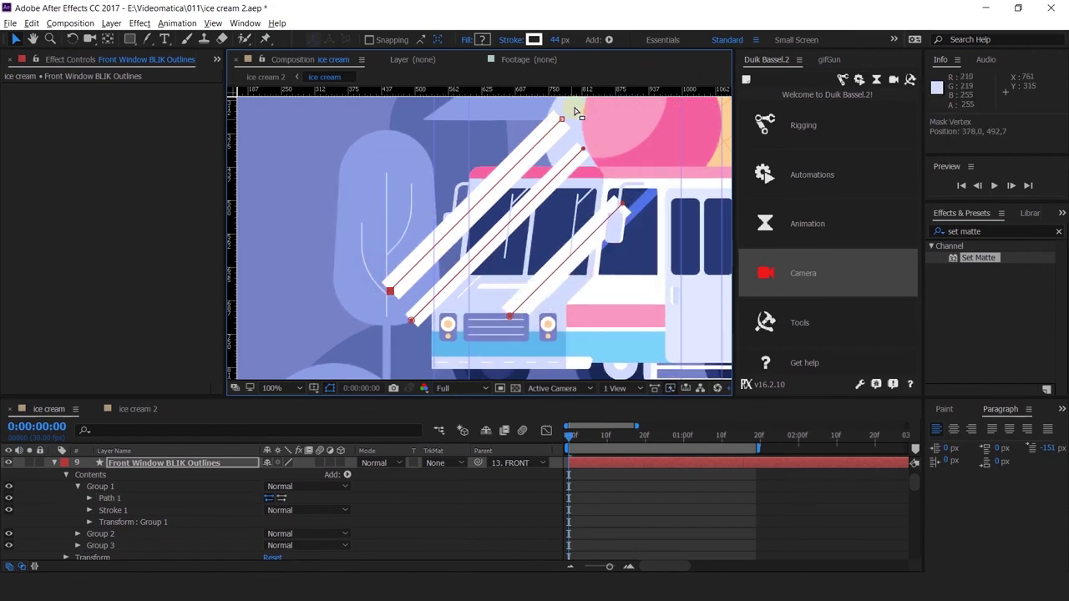
{"action": "left_click_drag", "start_coordinate": [560, 119], "coordinate": [567, 122]}
{"action": "left_click", "coordinate": [583, 150]}
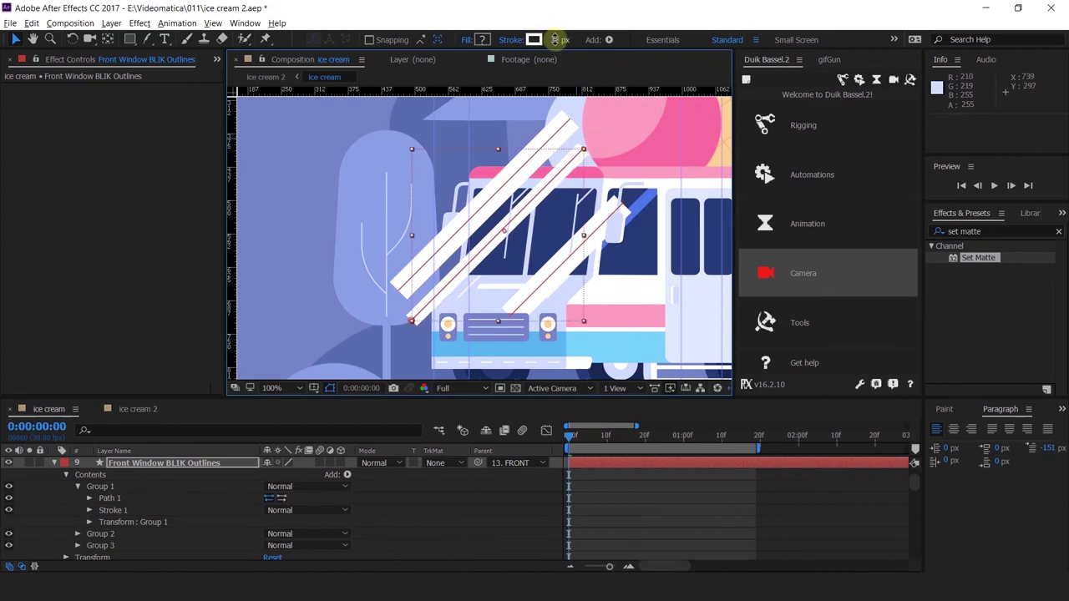
{"action": "left_click", "coordinate": [436, 530]}
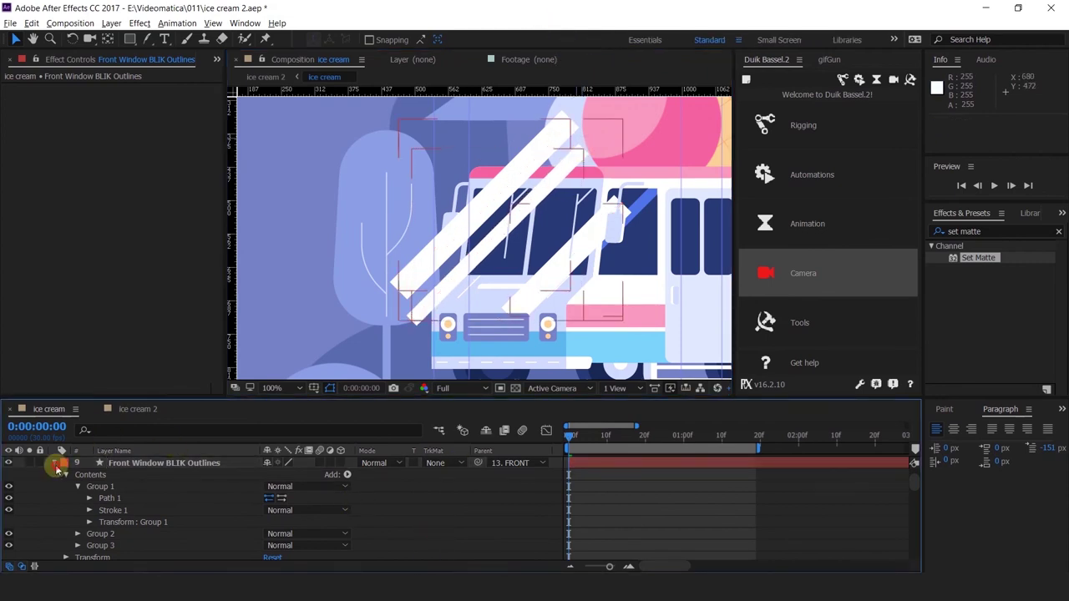
Apply Set Matte to the Front Window BLIK Outlines layer and take its matte from Front Windows Outlines.
{"action": "left_click", "coordinate": [55, 464]}
{"action": "left_click", "coordinate": [136, 463]}
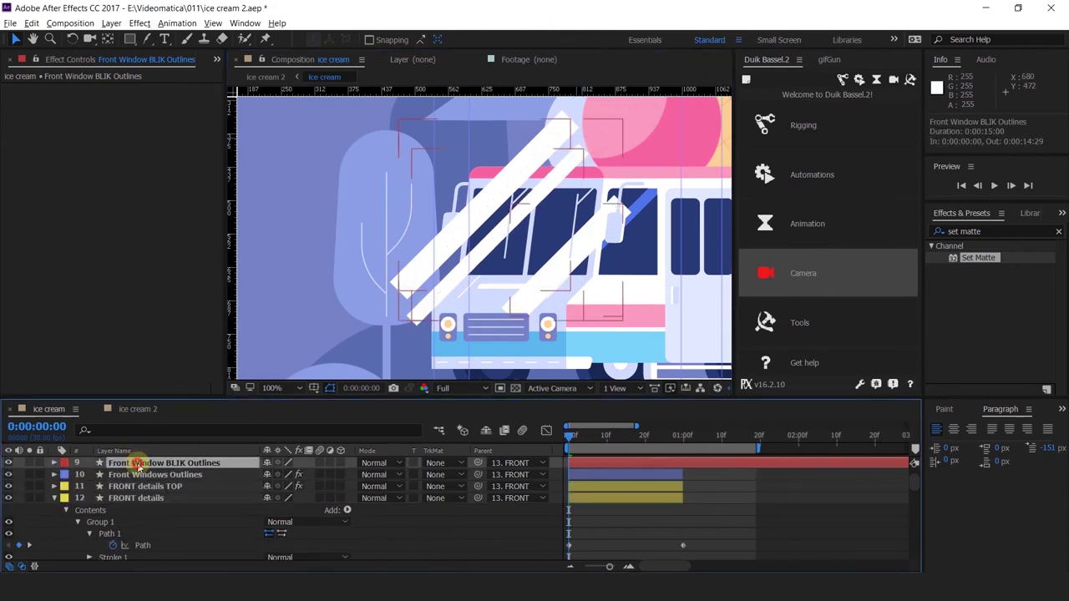
{"action": "double_click", "coordinate": [978, 258]}
{"action": "left_click", "coordinate": [155, 499]}
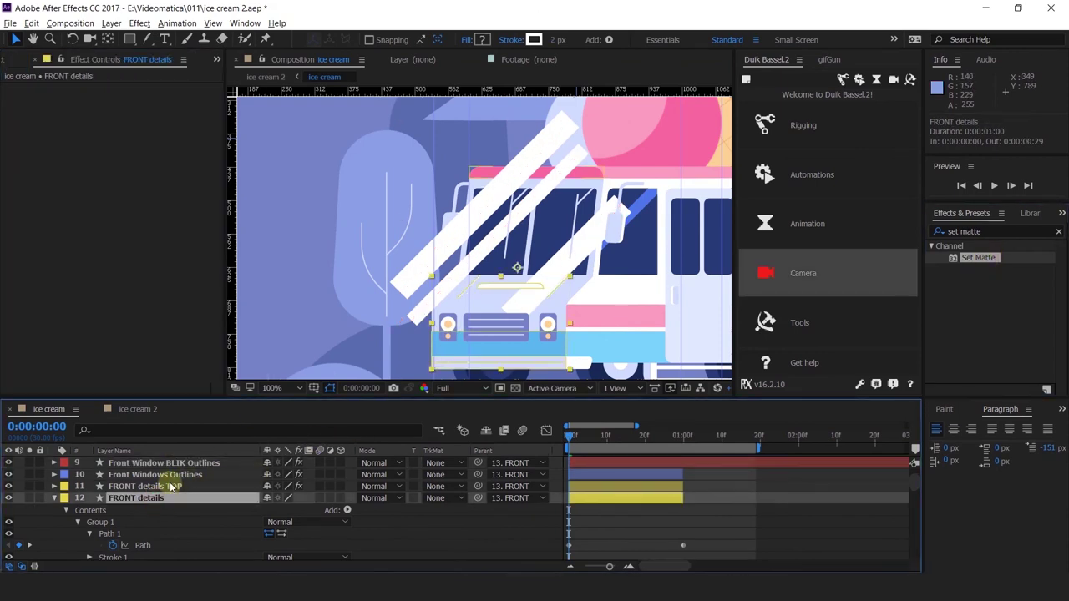
{"action": "left_click", "coordinate": [152, 486]}
{"action": "left_click", "coordinate": [154, 474]}
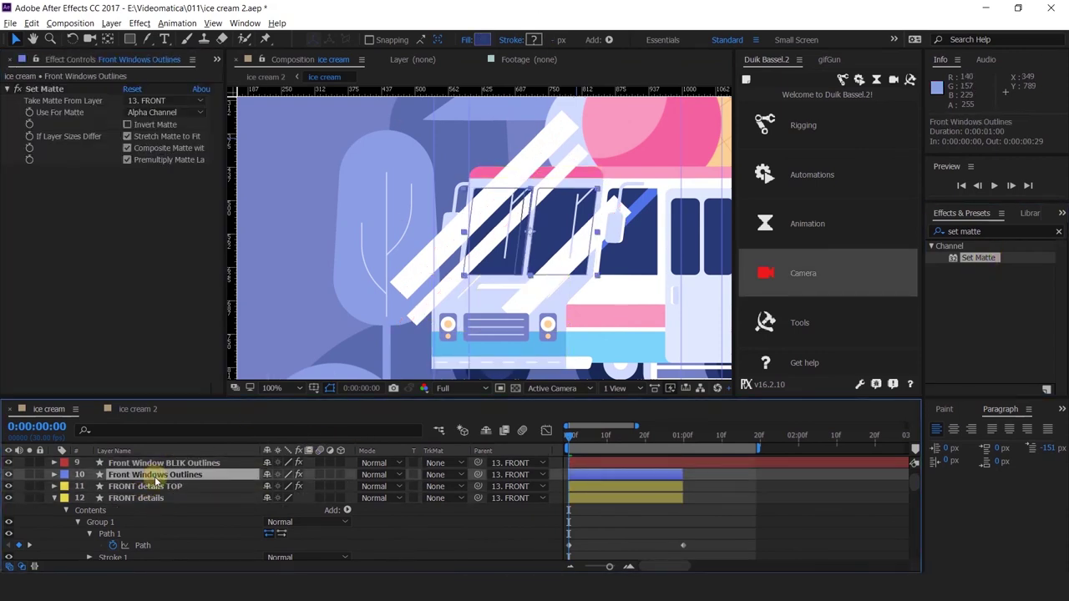
{"action": "left_click", "coordinate": [140, 462]}
{"action": "left_click", "coordinate": [155, 100]}
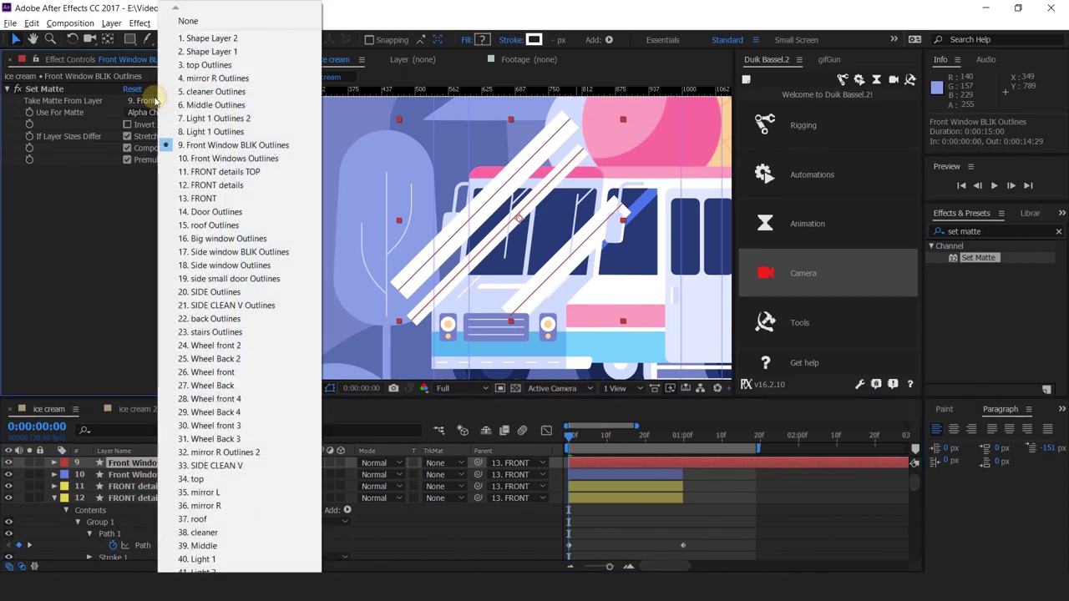
{"action": "left_click", "coordinate": [205, 161]}
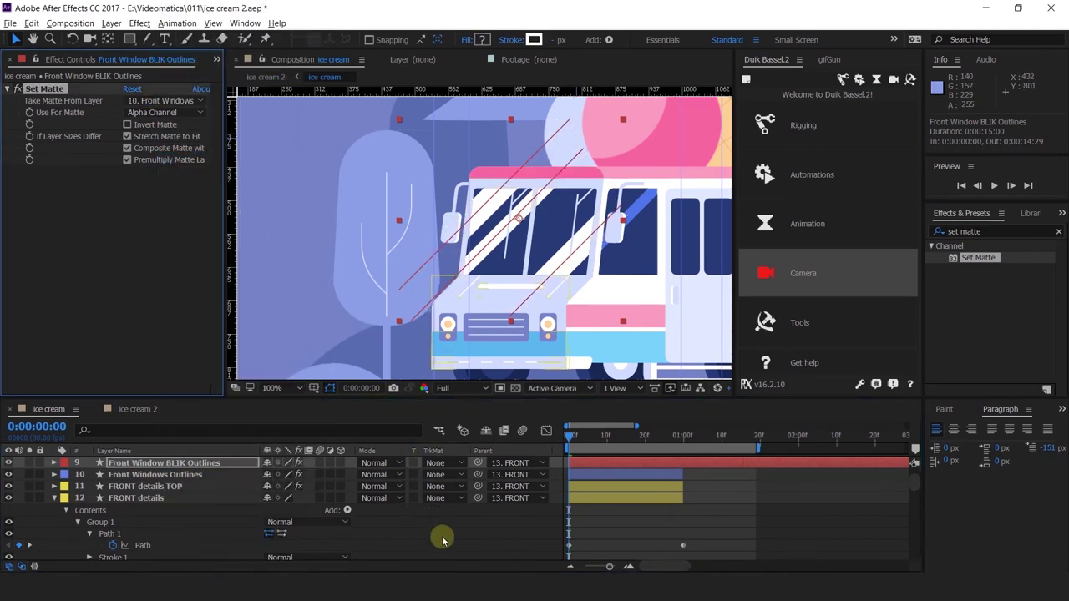
Set the blending mode of the Front Window BLIK Outlines layer to Overlay and inspect the glints across the truck.
{"action": "left_click", "coordinate": [386, 463]}
{"action": "left_click", "coordinate": [420, 304]}
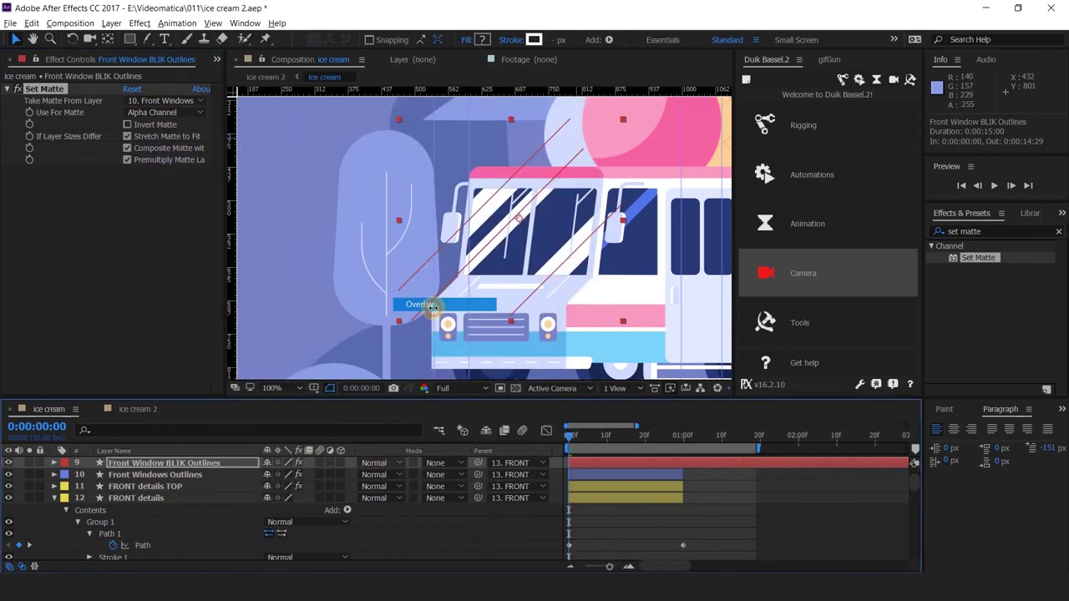
{"action": "left_click", "coordinate": [464, 528]}
{"action": "left_click_drag", "start_coordinate": [404, 327], "coordinate": [375, 326]}
{"action": "left_click_drag", "start_coordinate": [477, 299], "coordinate": [454, 287]}
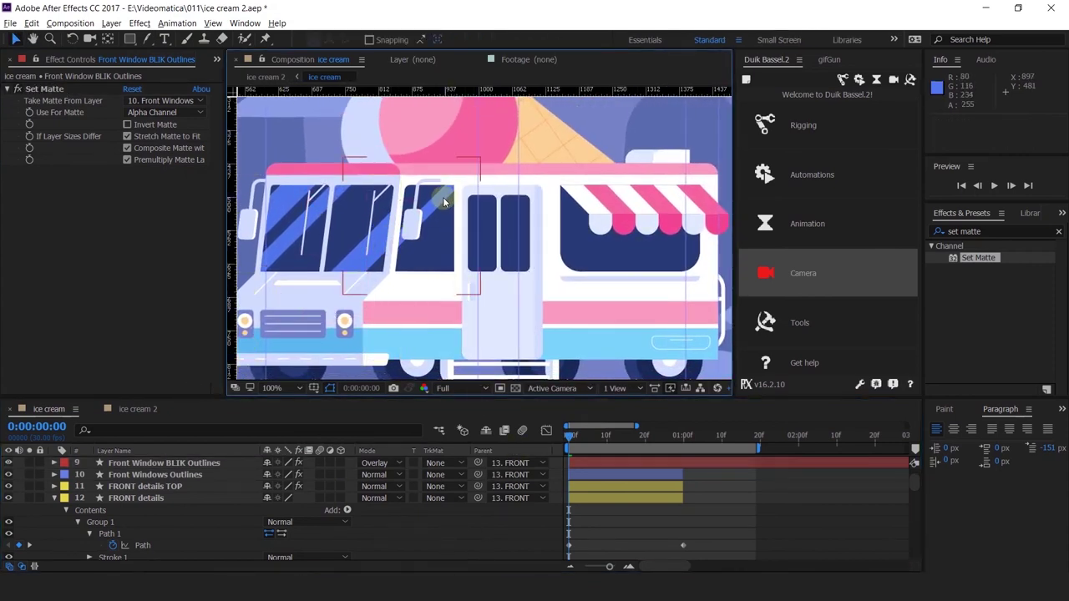
Look through the layer stack for the Big window Outlines layer and its position property.
{"action": "left_click", "coordinate": [159, 497]}
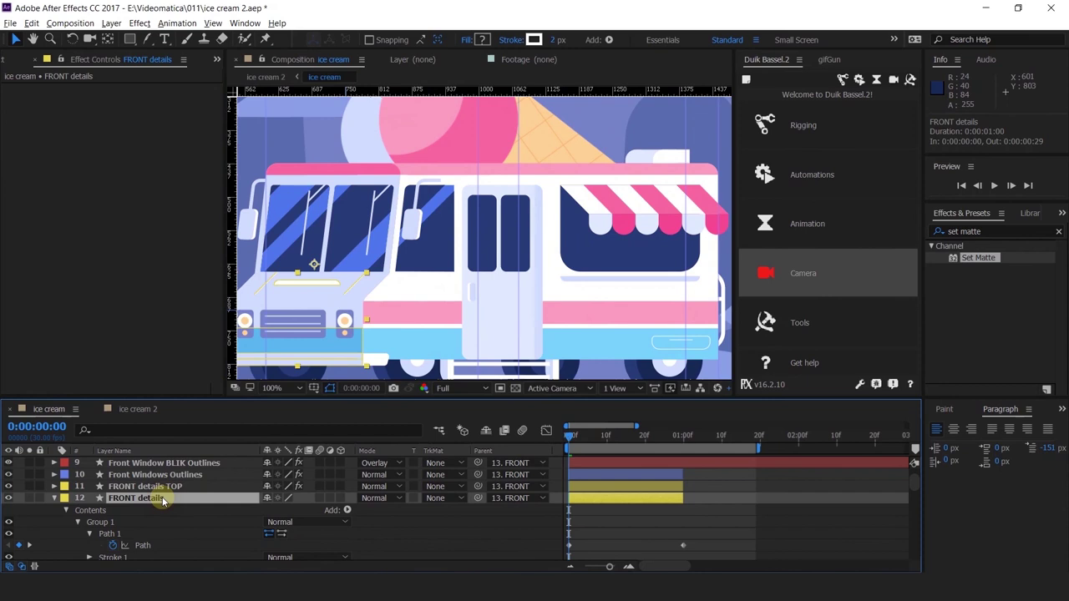
{"action": "left_click", "coordinate": [598, 274]}
{"action": "scroll", "coordinate": [136, 520], "scroll_direction": "down", "scroll_amount": 5}
{"action": "left_click", "coordinate": [131, 526]}
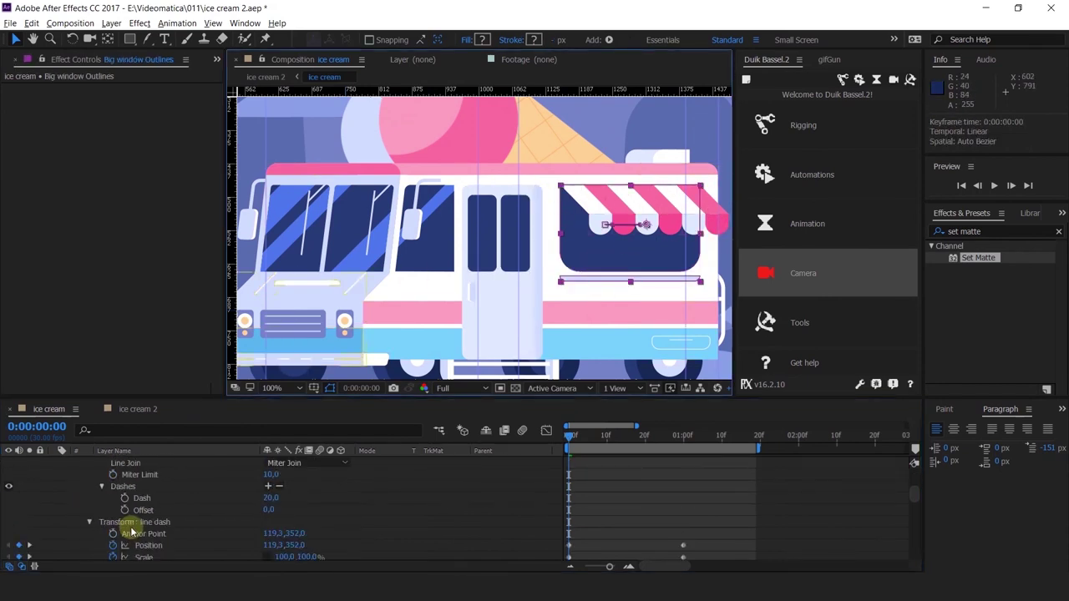
{"action": "key", "text": "p"}
{"action": "scroll", "coordinate": [131, 531], "scroll_direction": "down", "scroll_amount": 5}
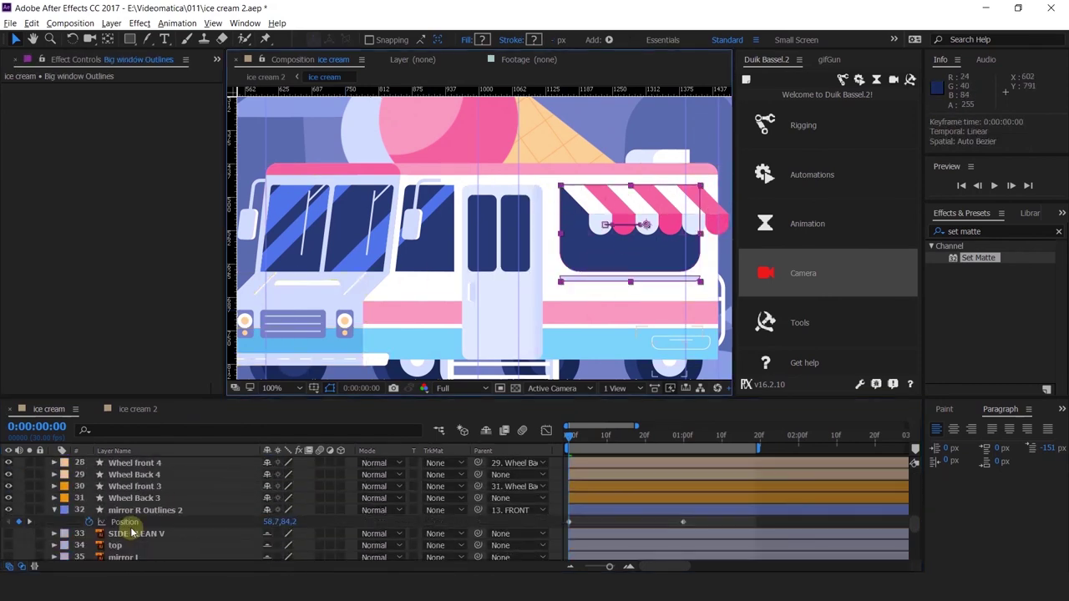
{"action": "scroll", "coordinate": [132, 532], "scroll_direction": "down", "scroll_amount": 3}
{"action": "left_click", "coordinate": [122, 498]}
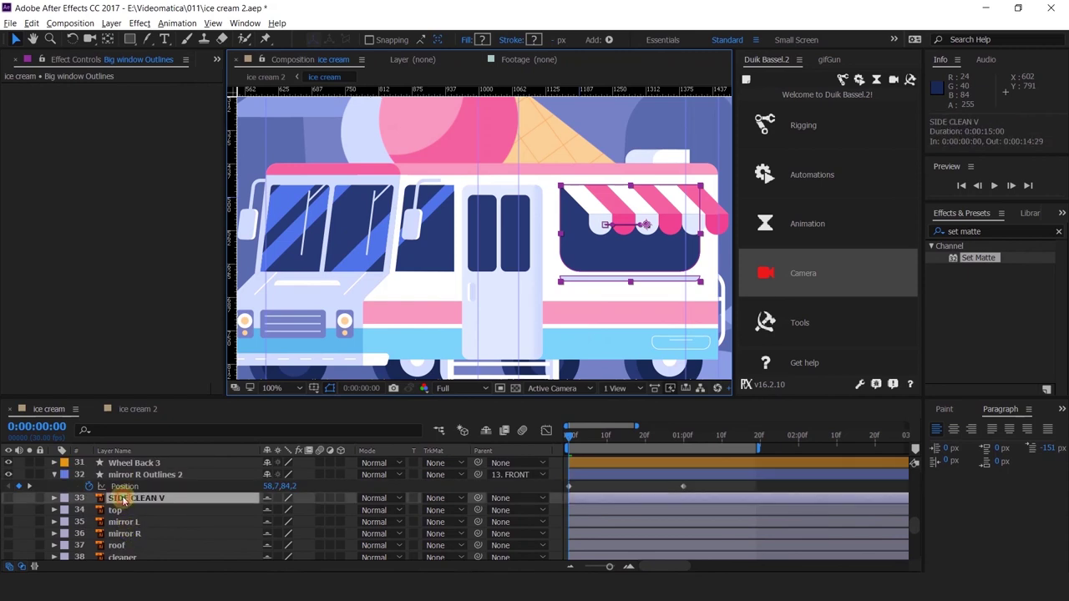
{"action": "scroll", "coordinate": [123, 501], "scroll_direction": "up", "scroll_amount": 15}
{"action": "scroll", "coordinate": [122, 499], "scroll_direction": "up", "scroll_amount": 6}
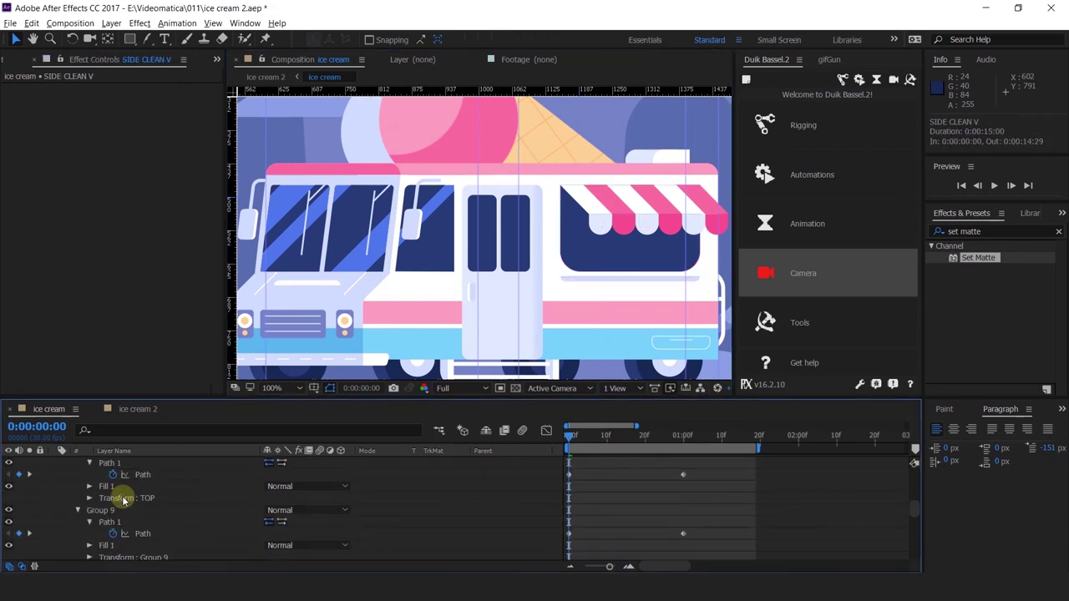
{"action": "scroll", "coordinate": [122, 498], "scroll_direction": "up", "scroll_amount": 10}
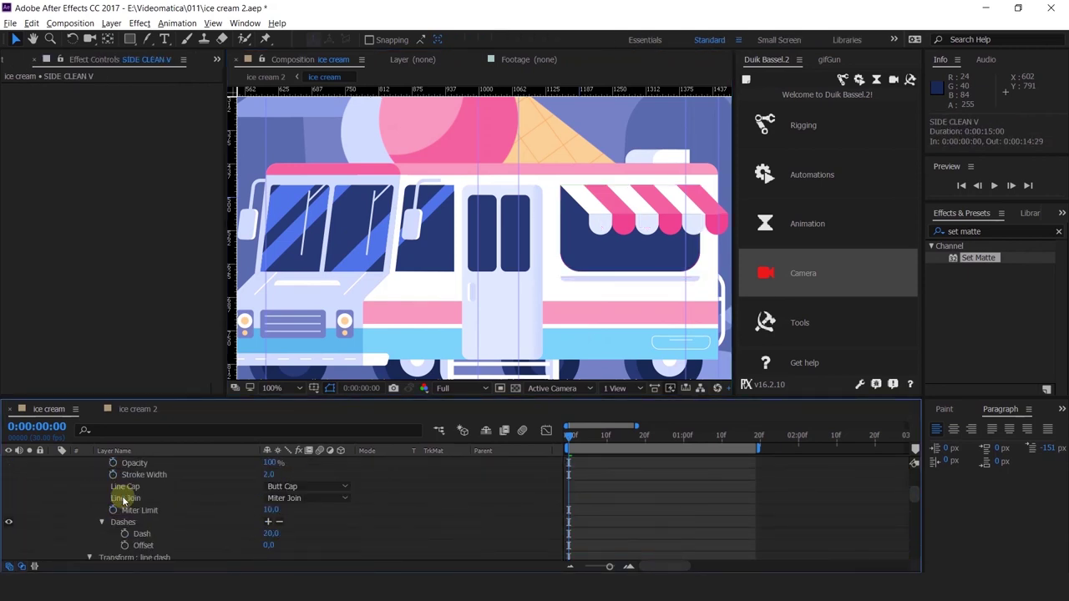
Collapse the FRONT details layer and select the front window glint layer.
{"action": "left_click", "coordinate": [54, 533]}
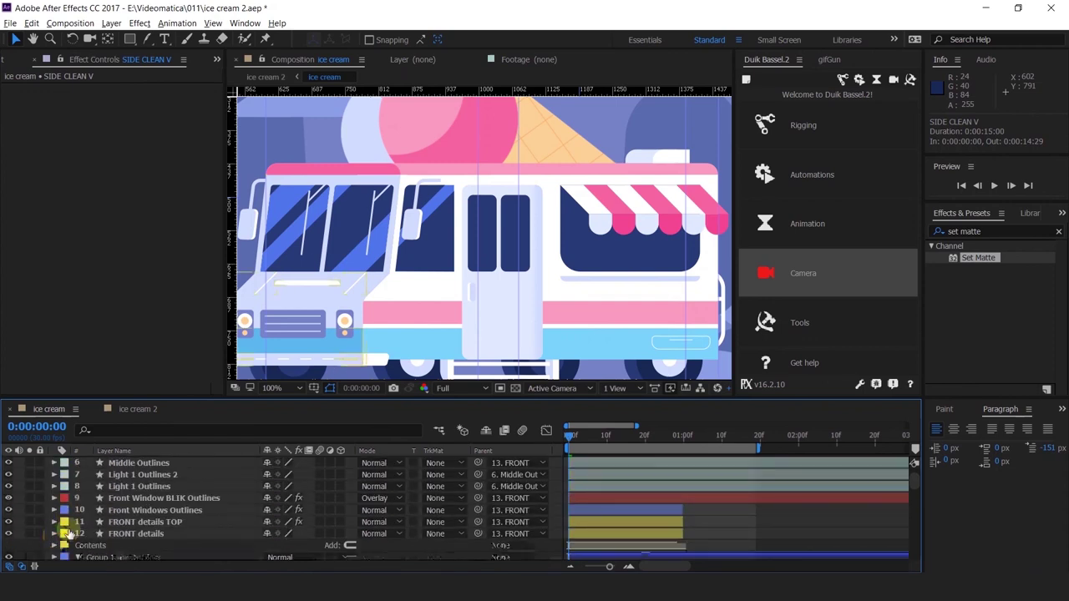
{"action": "scroll", "coordinate": [123, 505], "scroll_direction": "up", "scroll_amount": 5}
{"action": "scroll", "coordinate": [134, 484], "scroll_direction": "down", "scroll_amount": 5}
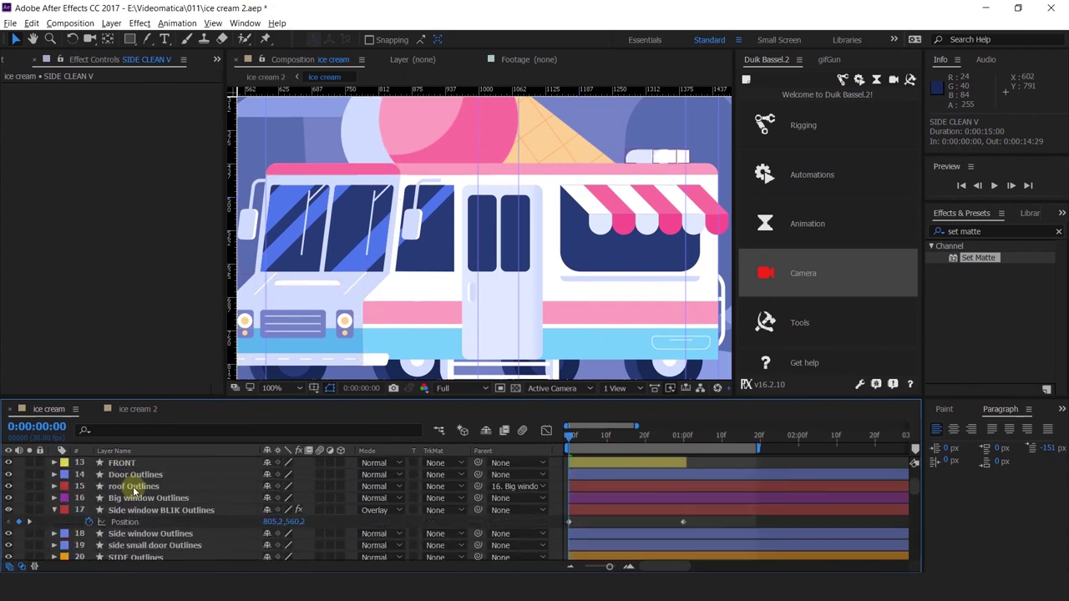
{"action": "left_click", "coordinate": [292, 232]}
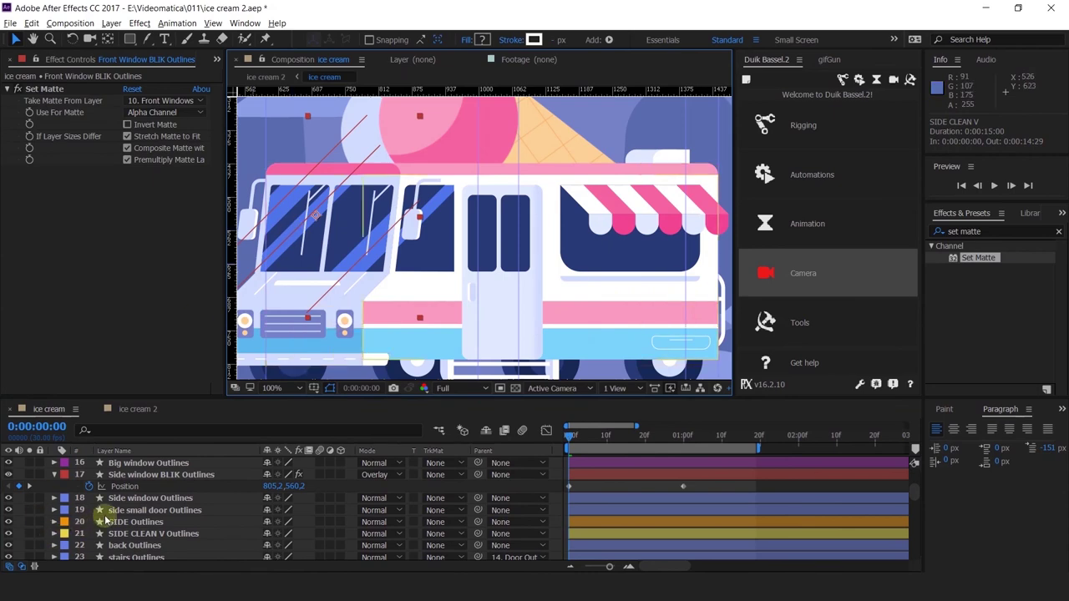
Duplicate the Front Window BLIK Outlines layer, shift the copy over the big side window, and stack it directly above Big window Outlines.
{"action": "scroll", "coordinate": [112, 514], "scroll_direction": "up", "scroll_amount": 8}
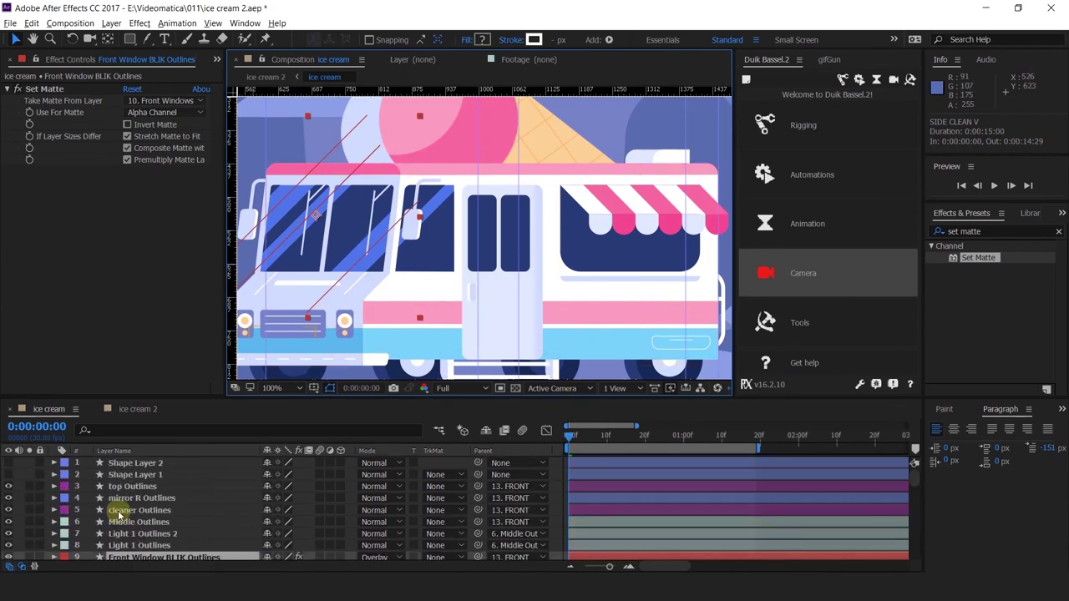
{"action": "scroll", "coordinate": [119, 515], "scroll_direction": "down", "scroll_amount": 2}
{"action": "key", "text": "ctrl+d"}
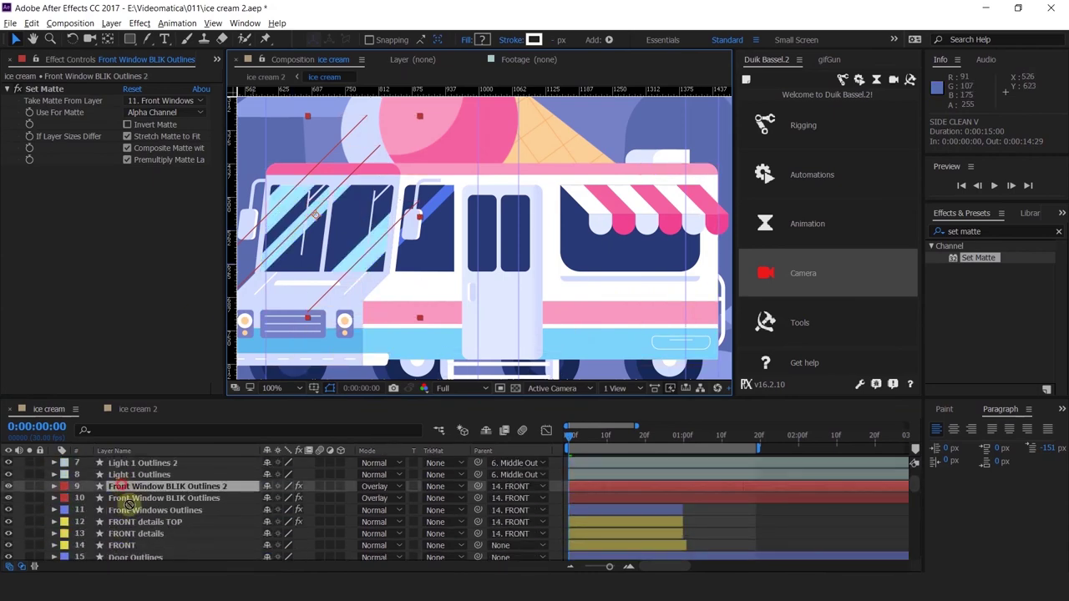
{"action": "left_click_drag", "start_coordinate": [130, 503], "coordinate": [174, 501]}
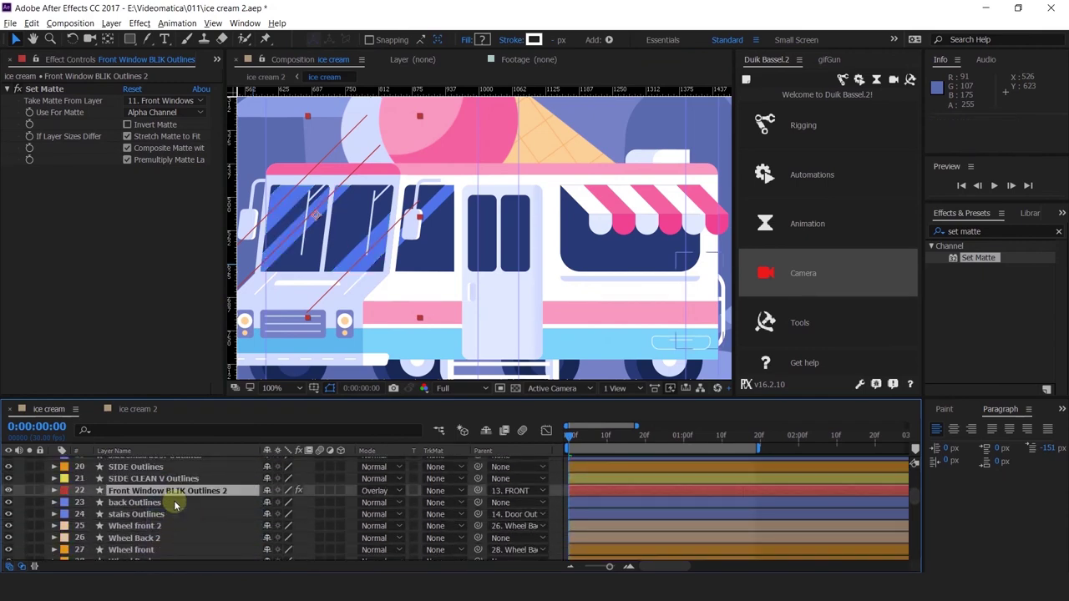
{"action": "left_click_drag", "start_coordinate": [318, 211], "coordinate": [618, 242]}
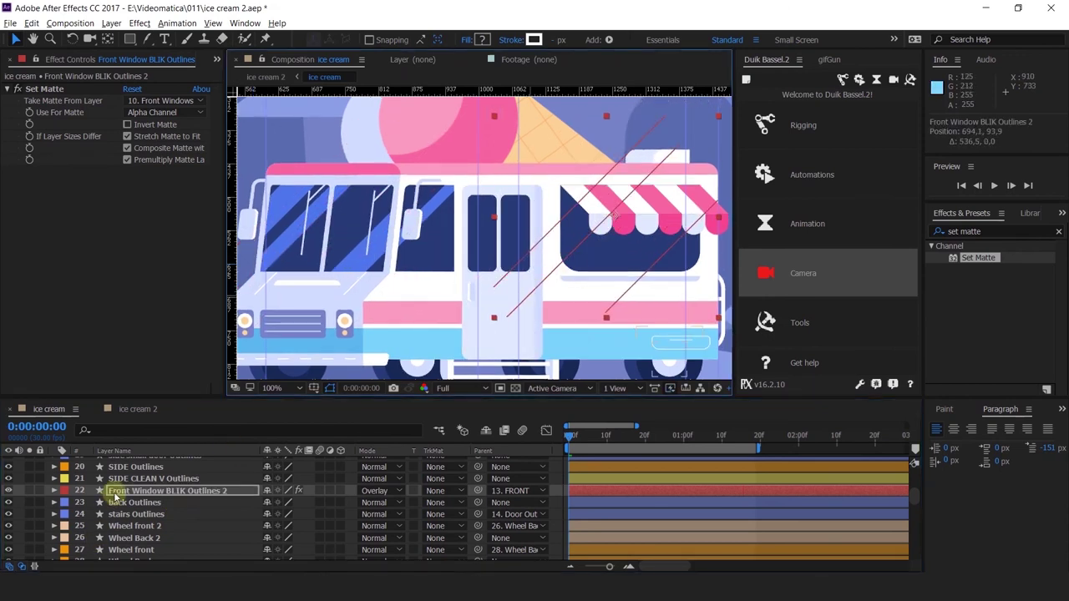
{"action": "mouse_move", "coordinate": [111, 490]}
{"action": "left_mouse_down"}
{"action": "mouse_move", "coordinate": [127, 469]}
{"action": "mouse_move", "coordinate": [119, 472]}
{"action": "mouse_move", "coordinate": [142, 494]}
{"action": "mouse_move", "coordinate": [134, 511]}
{"action": "mouse_move", "coordinate": [127, 501]}
{"action": "left_mouse_up"}
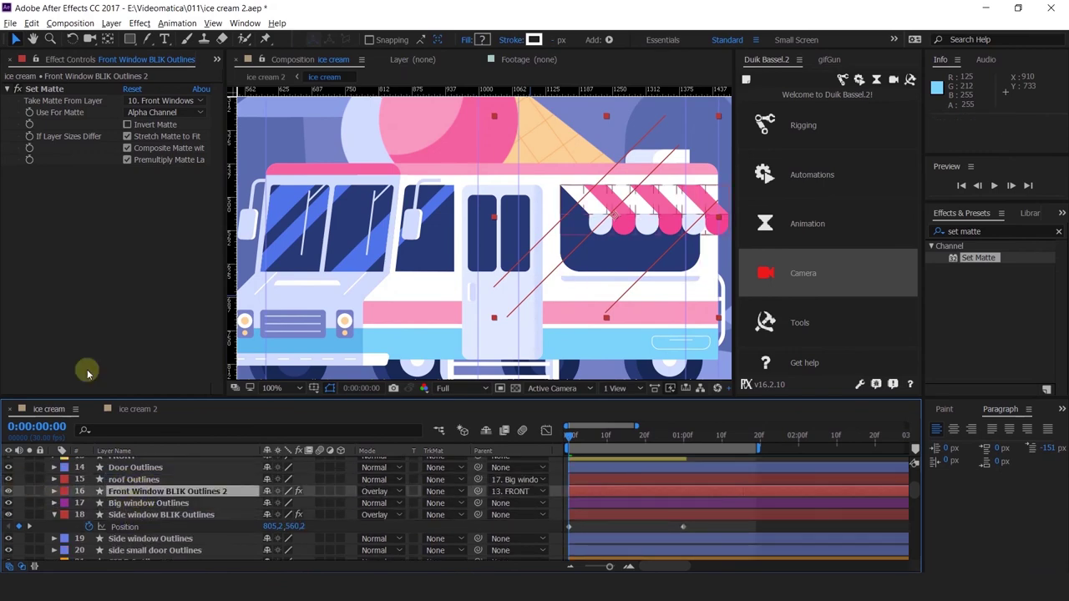
Set the duplicated glint's Set Matte source to the Big window Outlines layer.
{"action": "left_click", "coordinate": [150, 100]}
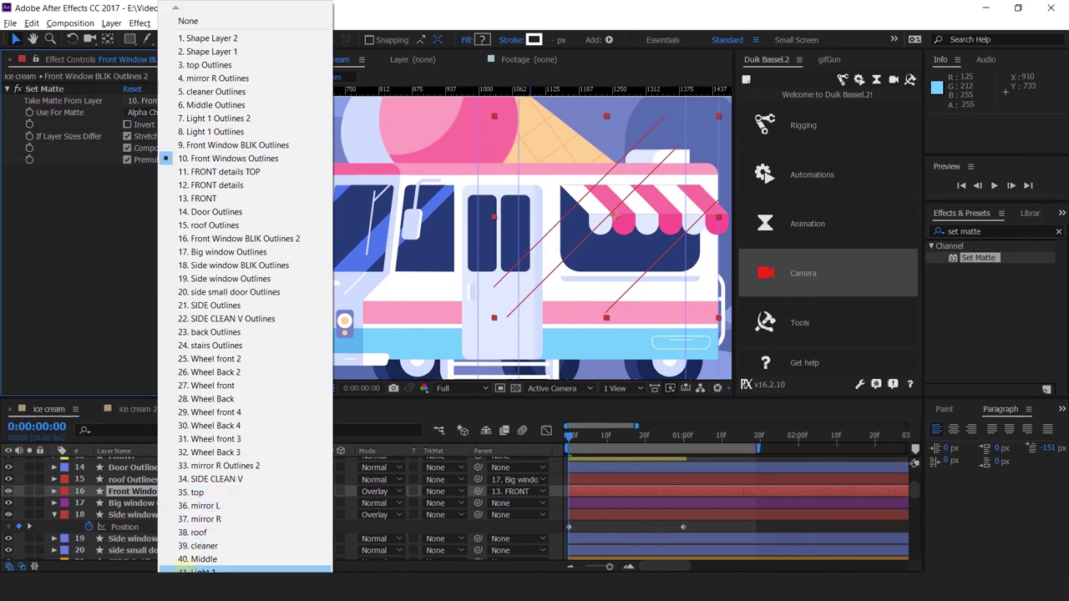
{"action": "mouse_move", "coordinate": [188, 571]}
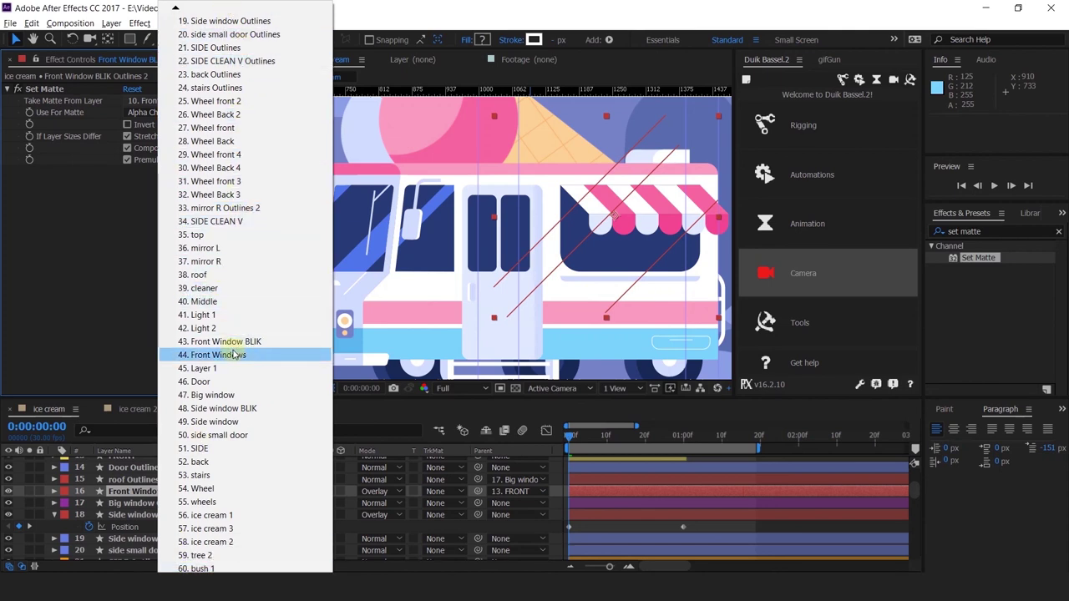
{"action": "left_click", "coordinate": [213, 395]}
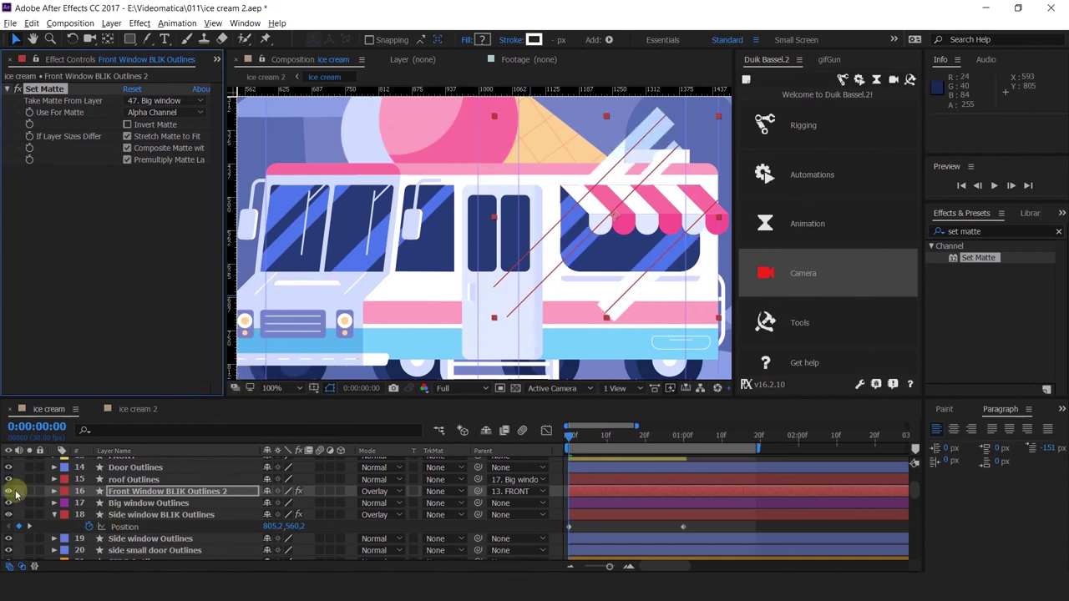
{"action": "left_click", "coordinate": [155, 503]}
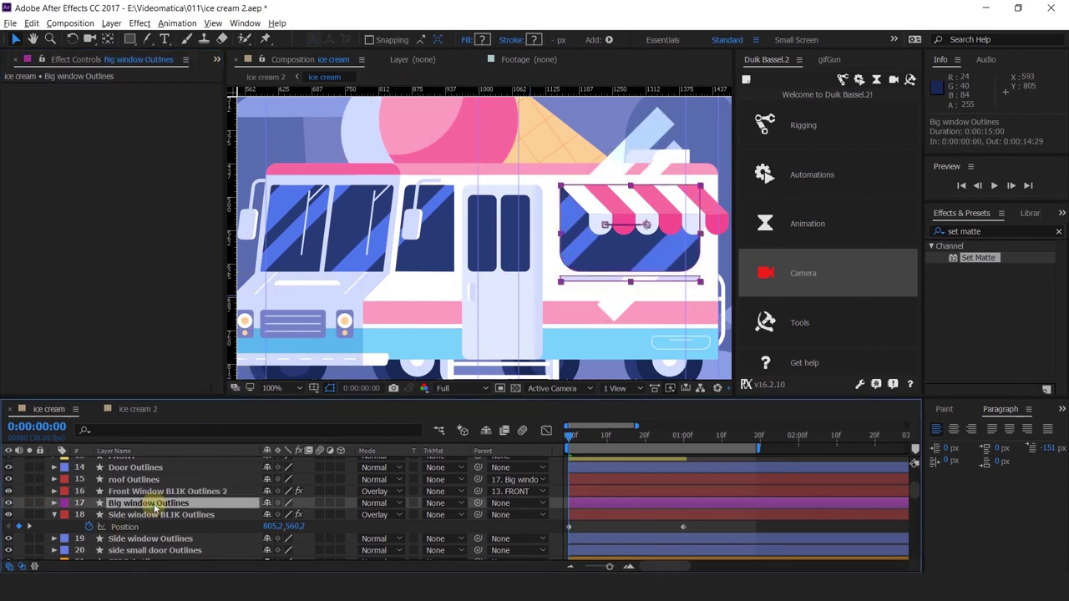
{"action": "left_click", "coordinate": [155, 491]}
{"action": "left_click", "coordinate": [156, 100]}
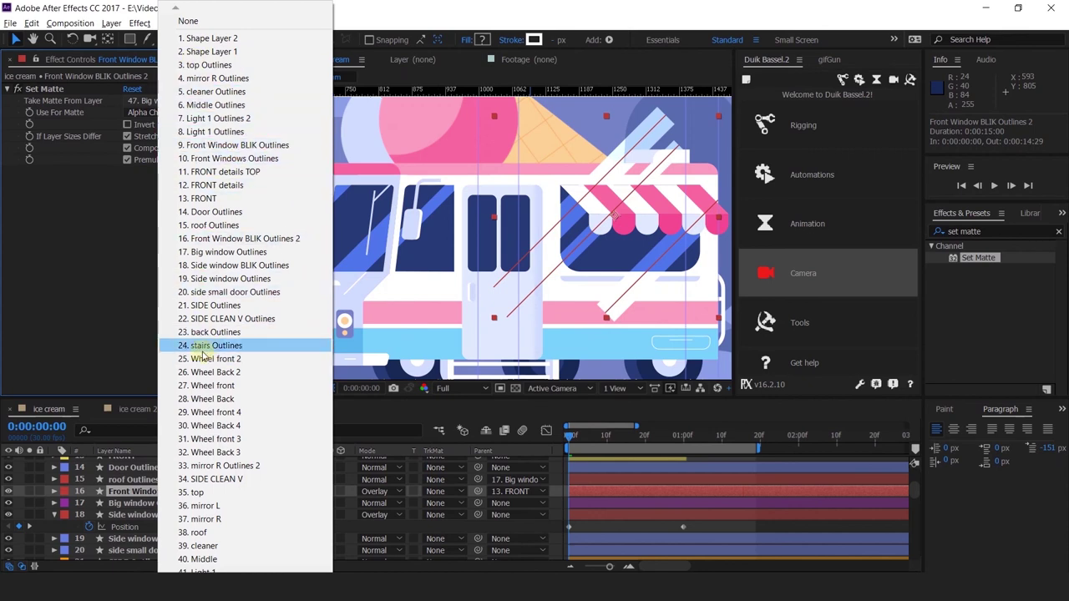
{"action": "left_click", "coordinate": [226, 251]}
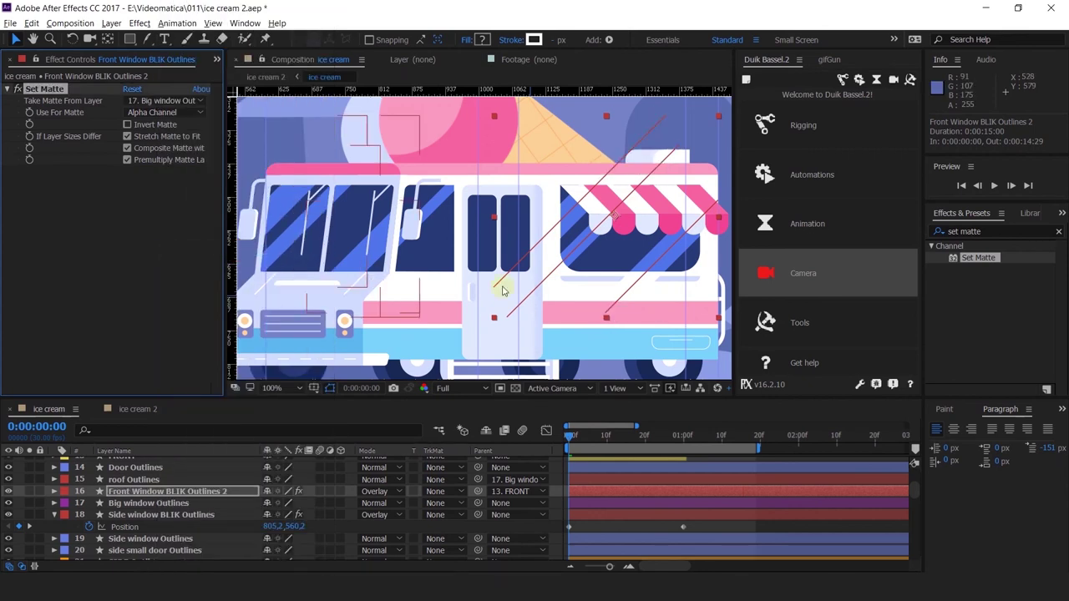
Animate the duplicated glint's Position sliding rightward from 694.1, 93.9 at 0:00 to a second keyframe at 1:00, and scrub through the motion.
{"action": "key", "text": "p"}
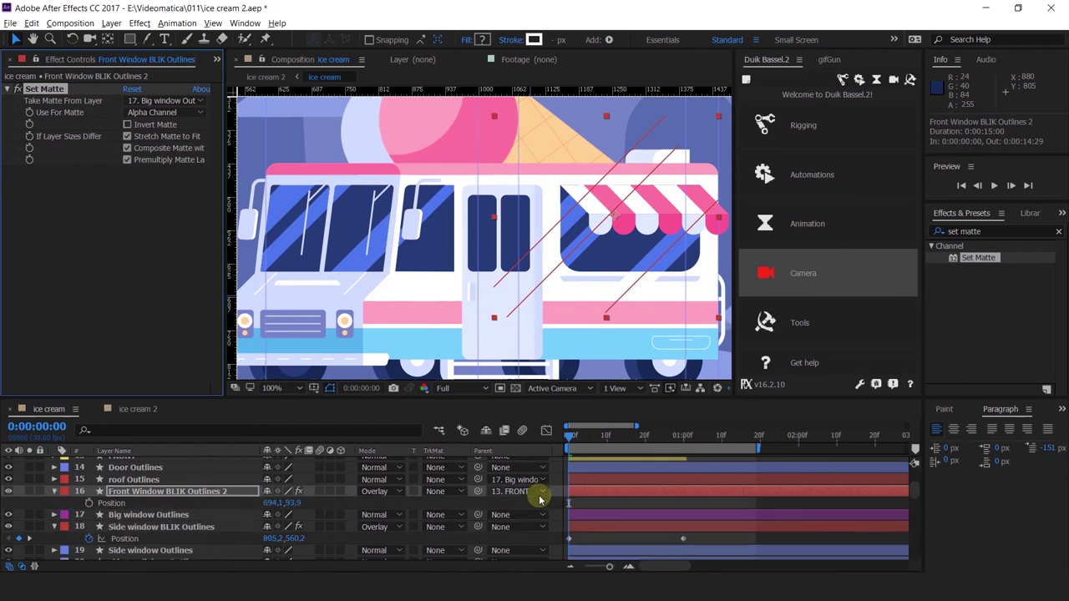
{"action": "left_click", "coordinate": [88, 503]}
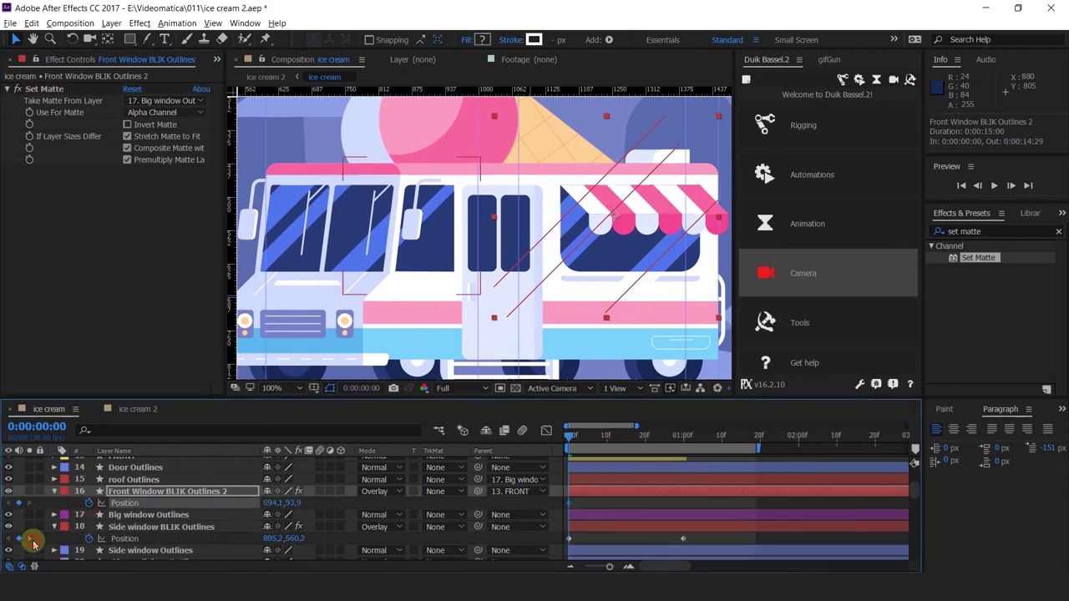
{"action": "left_click", "coordinate": [31, 540]}
{"action": "left_click_drag", "start_coordinate": [260, 505], "coordinate": [327, 506]}
{"action": "left_click_drag", "start_coordinate": [674, 443], "coordinate": [571, 439]}
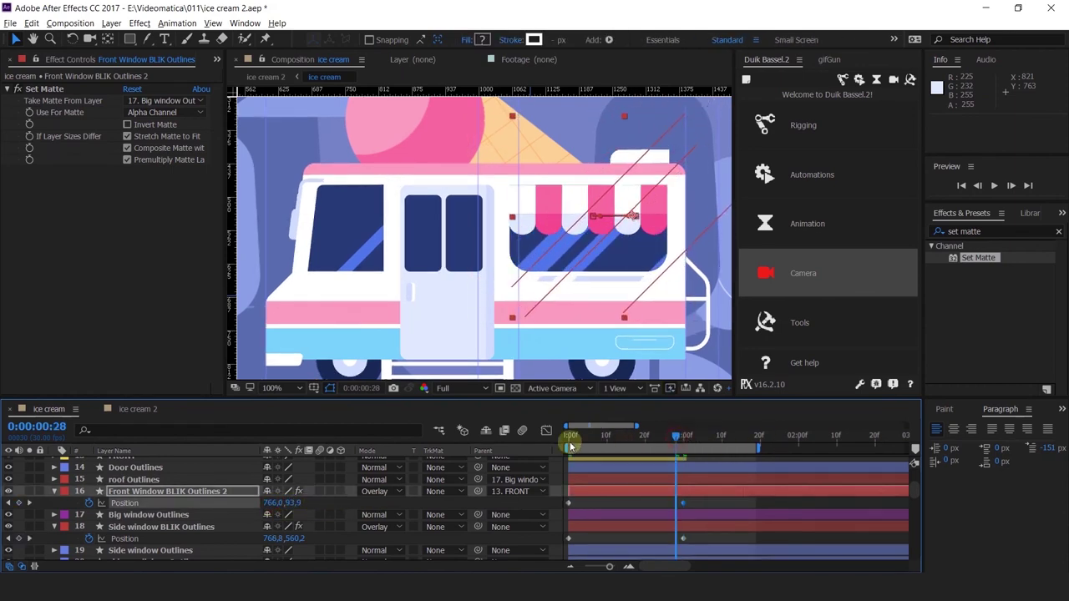
Add a Position keyframe at 0:00 to the original Front Window BLIK Outlines layer.
{"action": "left_click", "coordinate": [352, 262]}
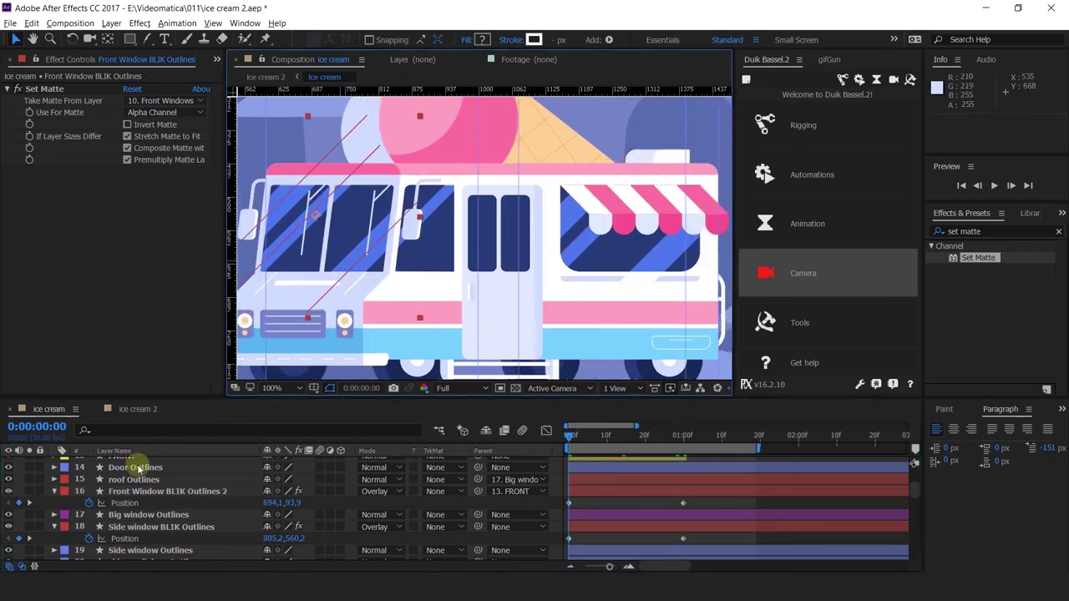
{"action": "scroll", "coordinate": [138, 471], "scroll_direction": "up", "scroll_amount": 5}
{"action": "scroll", "coordinate": [142, 513], "scroll_direction": "down", "scroll_amount": 2}
{"action": "key", "text": "p"}
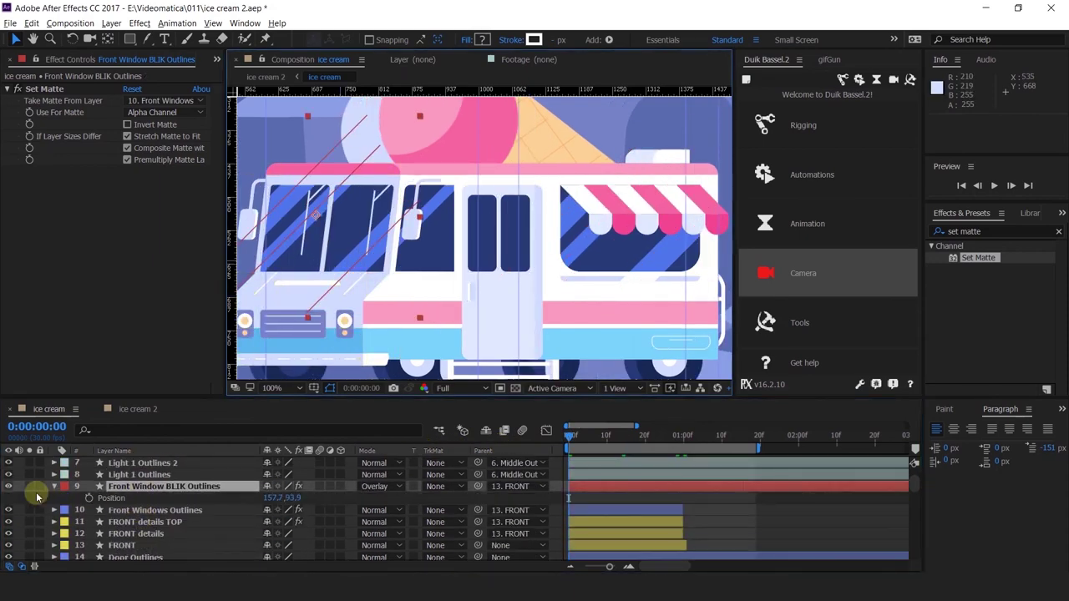
{"action": "left_click", "coordinate": [89, 498]}
Add a second Position keyframe of 229.7, 93.9 at 1:00 to the Front Window BLIK Outlines layer.
{"action": "scroll", "coordinate": [94, 511], "scroll_direction": "down", "scroll_amount": 3}
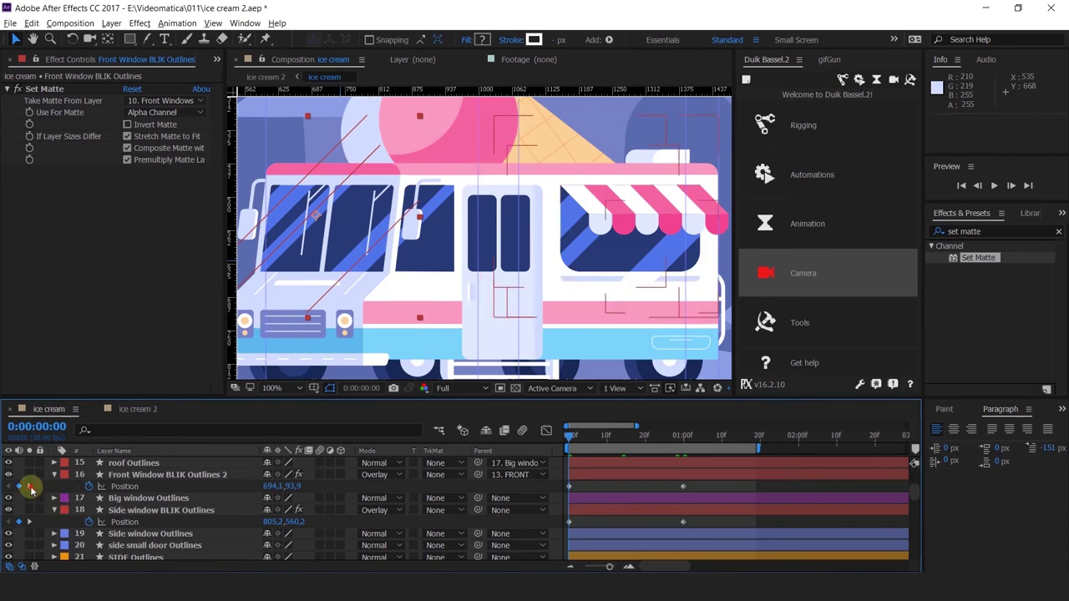
{"action": "left_click", "coordinate": [30, 487]}
{"action": "left_click_drag", "start_coordinate": [274, 485], "coordinate": [284, 492]}
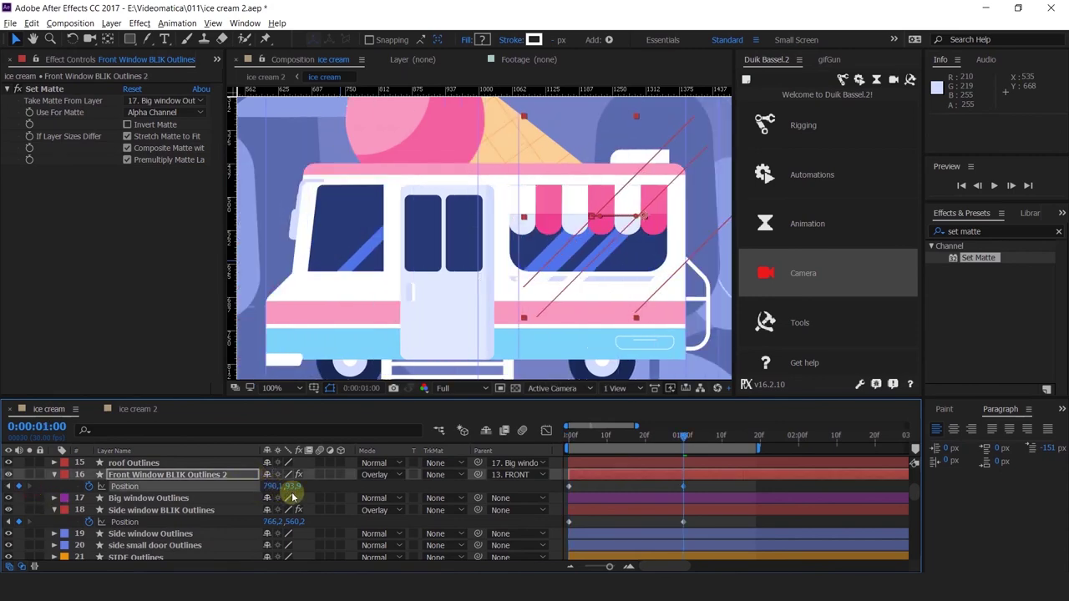
{"action": "key", "text": "ctrl+z"}
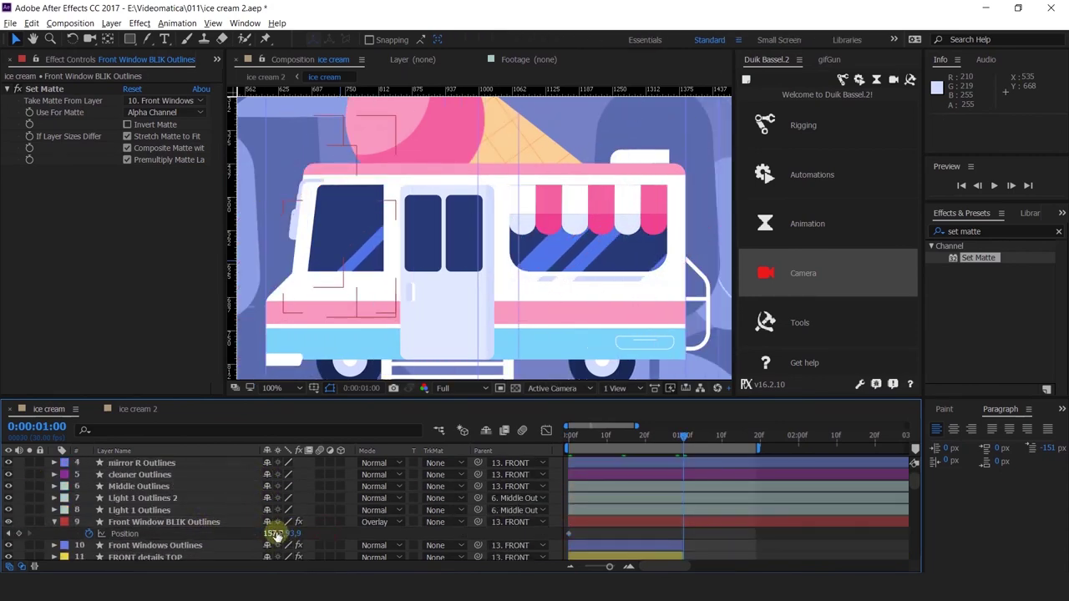
{"action": "left_click_drag", "start_coordinate": [282, 533], "coordinate": [449, 516]}
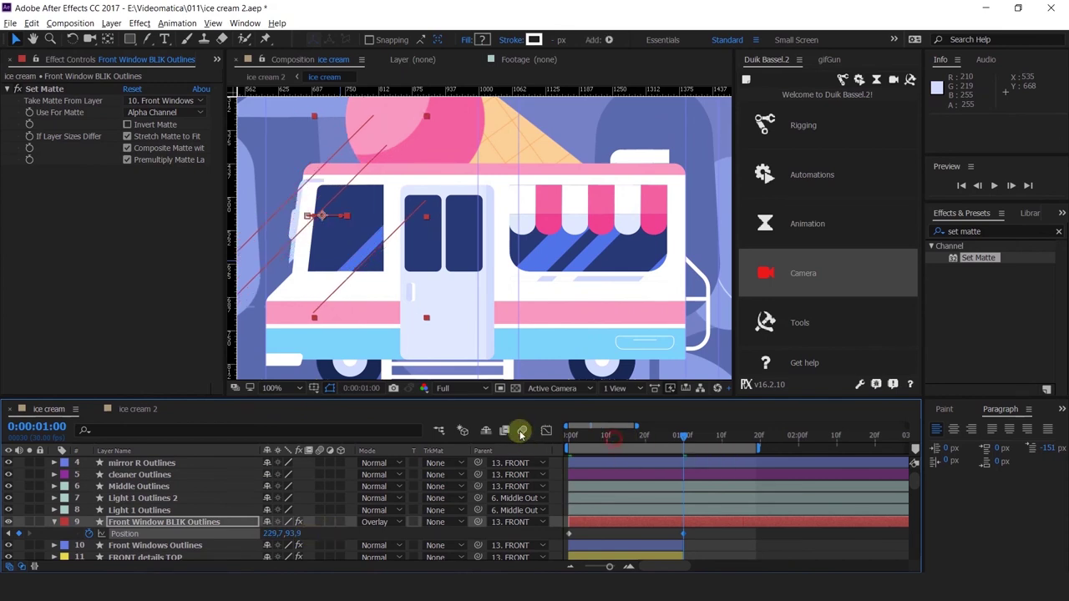
Adjust the front glint's starting Position at 0:00 and set its Position at 1:00 to 148.7, 81.9.
{"action": "key", "text": "Home"}
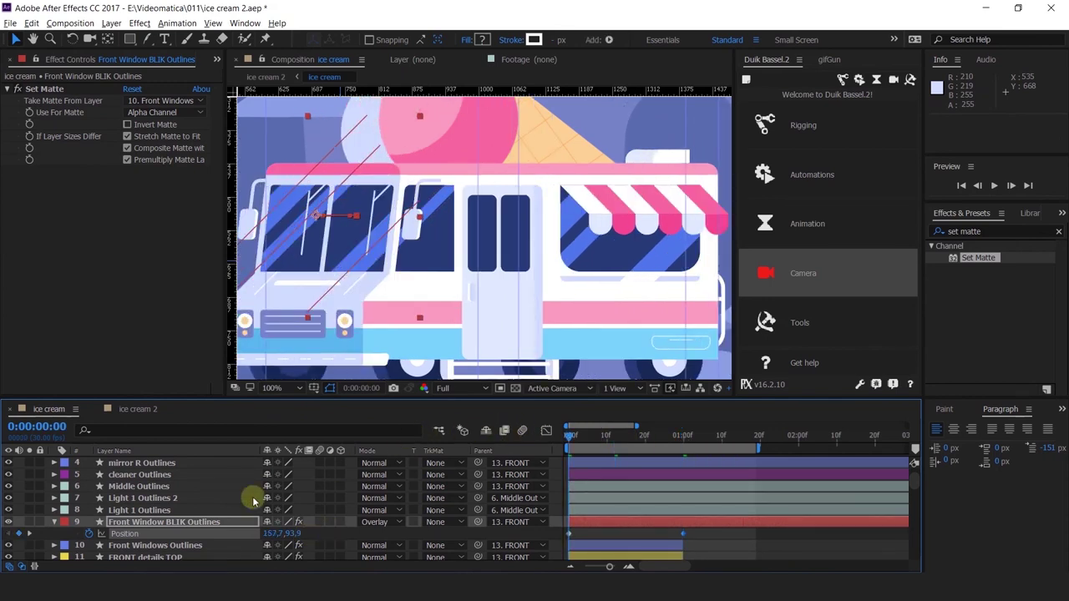
{"action": "left_click_drag", "start_coordinate": [252, 533], "coordinate": [279, 537]}
{"action": "left_click", "coordinate": [29, 535]}
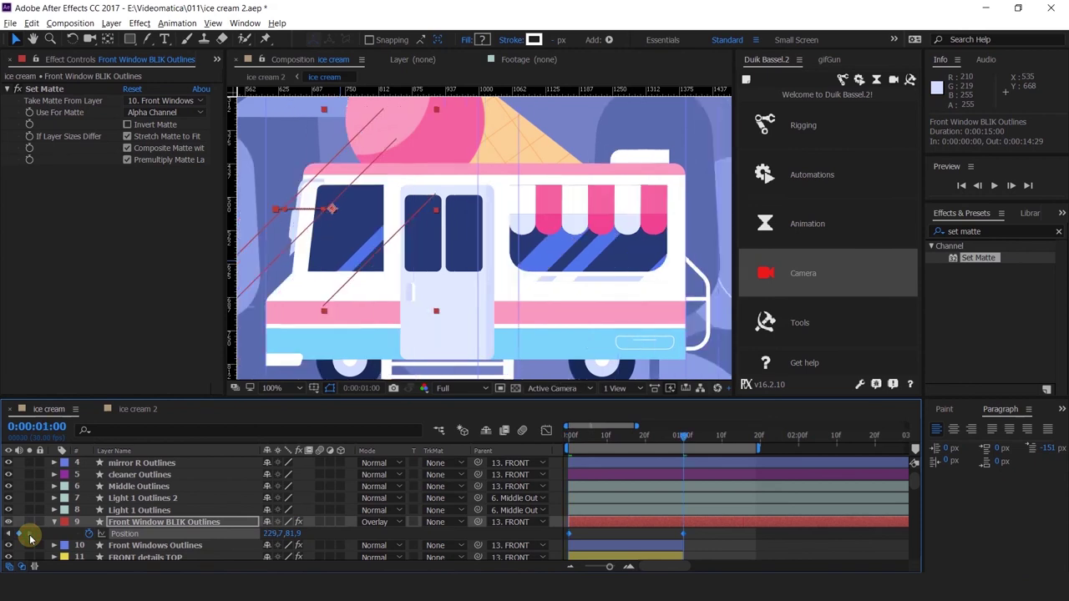
{"action": "left_click_drag", "start_coordinate": [272, 533], "coordinate": [240, 534]}
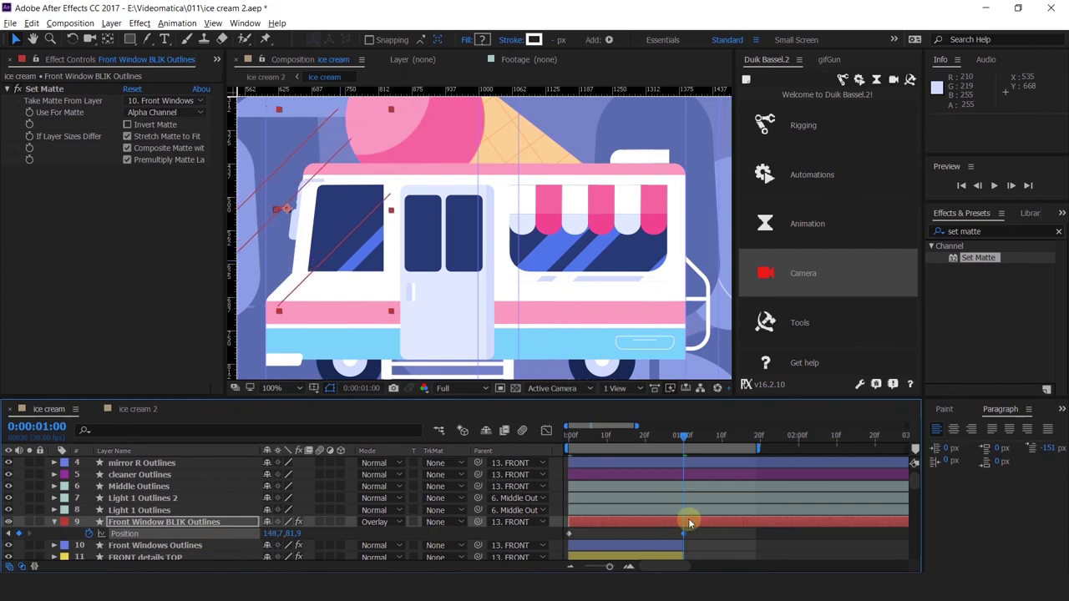
Switch to the ice cream 2 composition and preview the loop, checking the front window glints up close.
{"action": "left_click", "coordinate": [134, 408]}
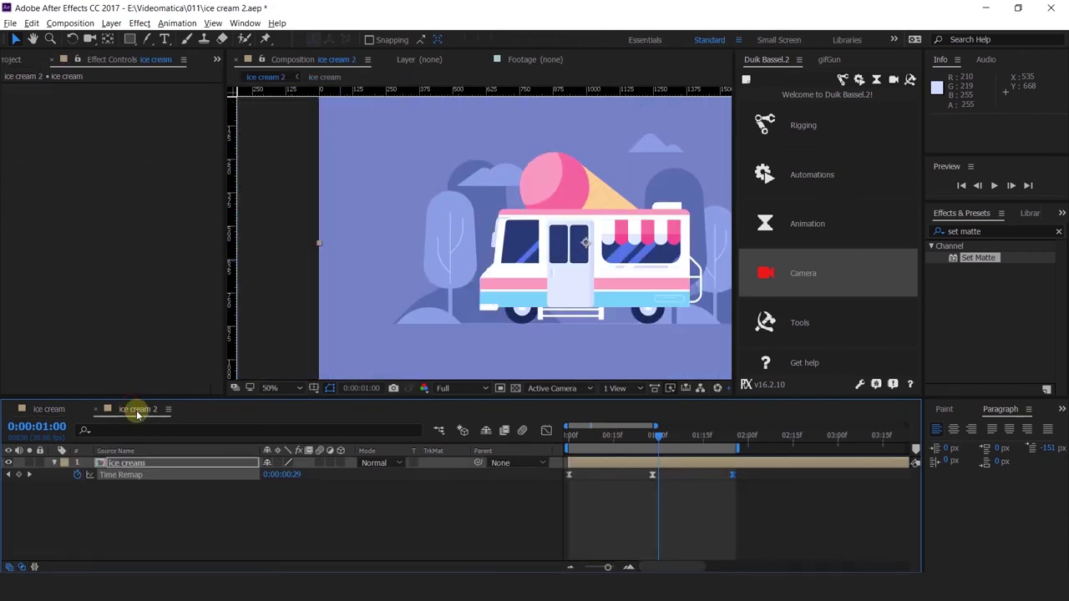
{"action": "key", "text": "space"}
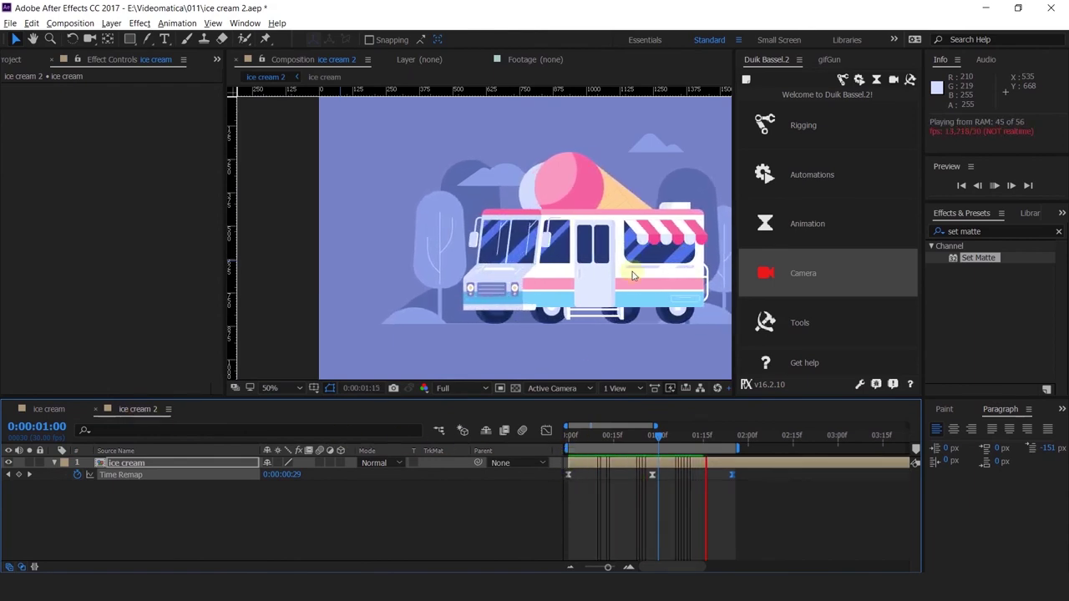
{"action": "scroll", "coordinate": [615, 251], "scroll_direction": "up", "scroll_amount": 2}
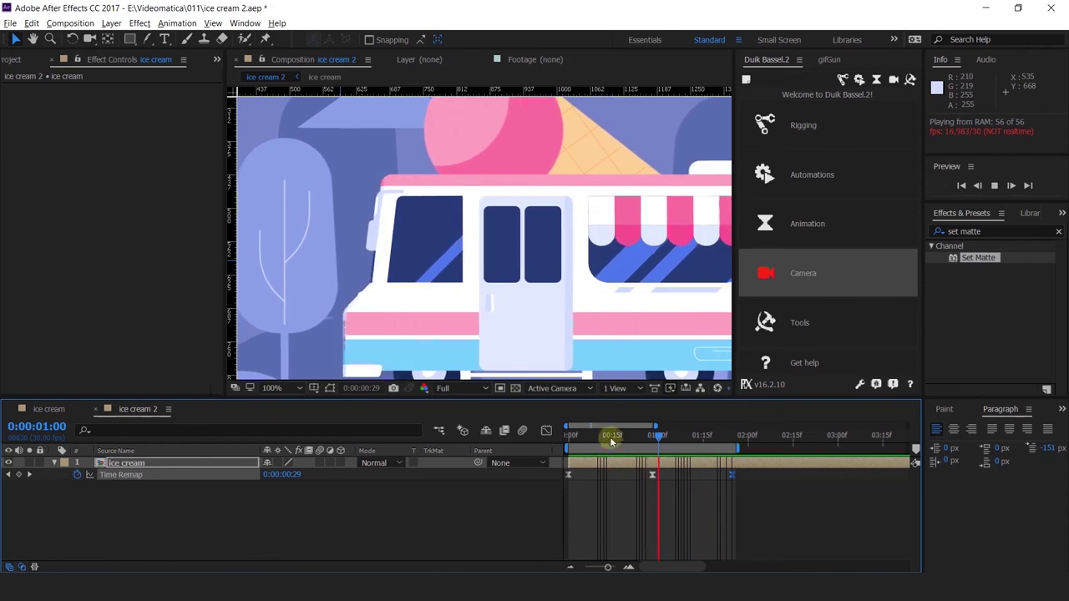
{"action": "key", "text": "space"}
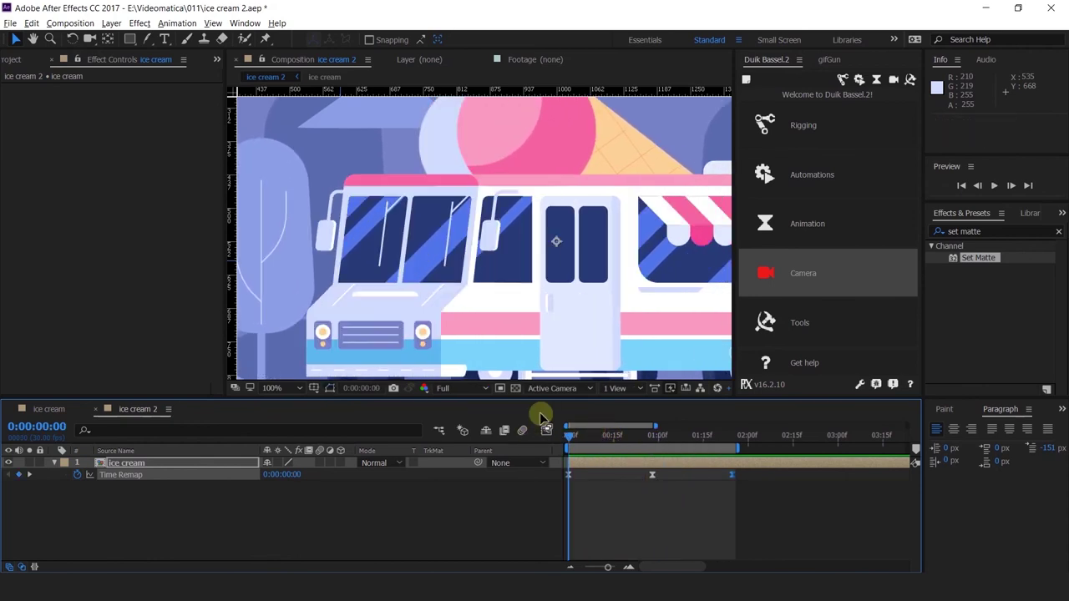
{"action": "left_click_drag", "start_coordinate": [562, 300], "coordinate": [473, 292]}
{"action": "scroll", "coordinate": [490, 306], "scroll_direction": "down", "scroll_amount": 2}
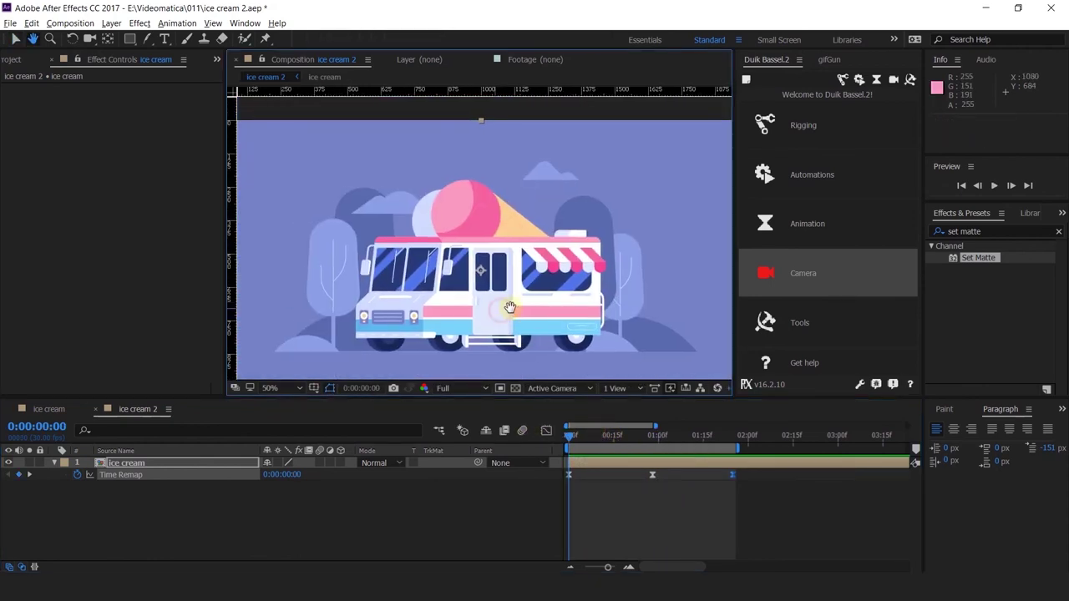
Replay the loop while inspecting the side window glint up close, and stop at 0:00:00:14 with the whole truck in view.
{"action": "key", "text": "space"}
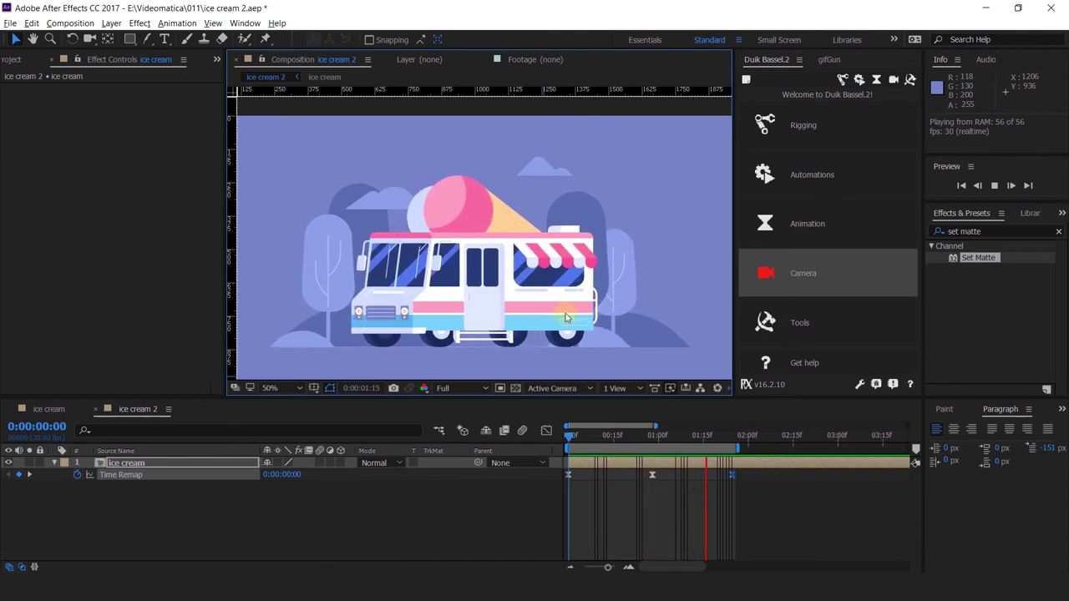
{"action": "scroll", "coordinate": [564, 305], "scroll_direction": "up", "scroll_amount": 2}
{"action": "scroll", "coordinate": [556, 293], "scroll_direction": "down", "scroll_amount": 2}
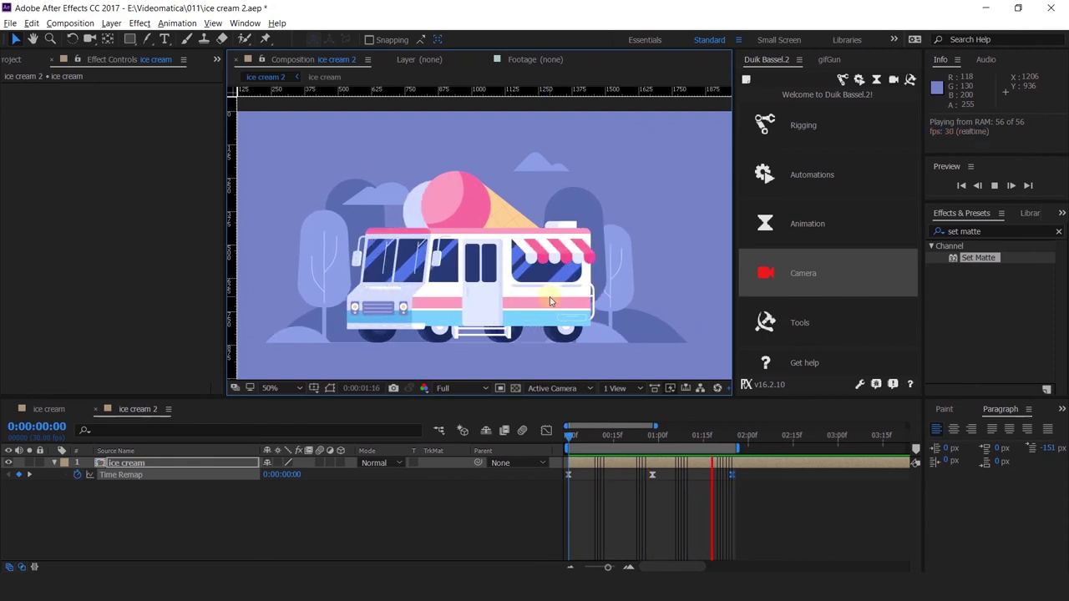
{"action": "scroll", "coordinate": [551, 291], "scroll_direction": "up", "scroll_amount": 2}
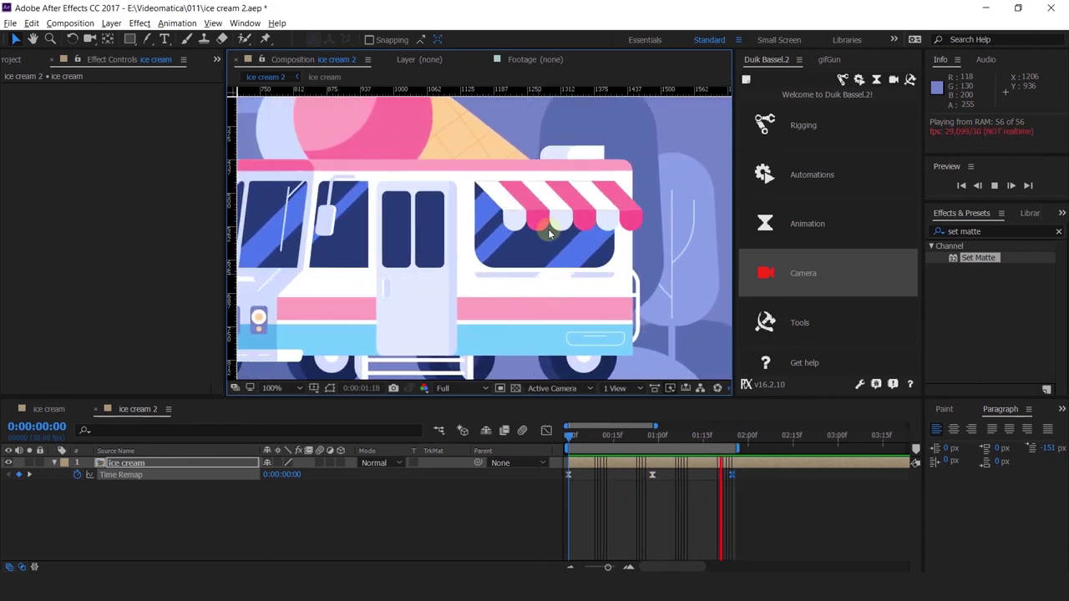
{"action": "left_click_drag", "start_coordinate": [484, 304], "coordinate": [541, 305]}
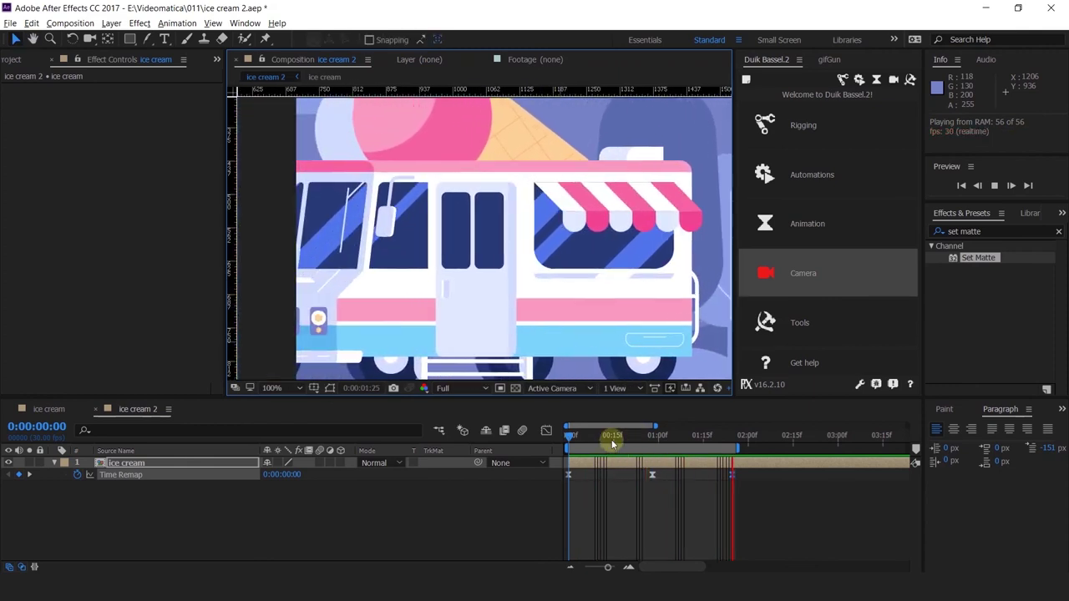
{"action": "left_click", "coordinate": [610, 437]}
{"action": "scroll", "coordinate": [521, 251], "scroll_direction": "down", "scroll_amount": 2}
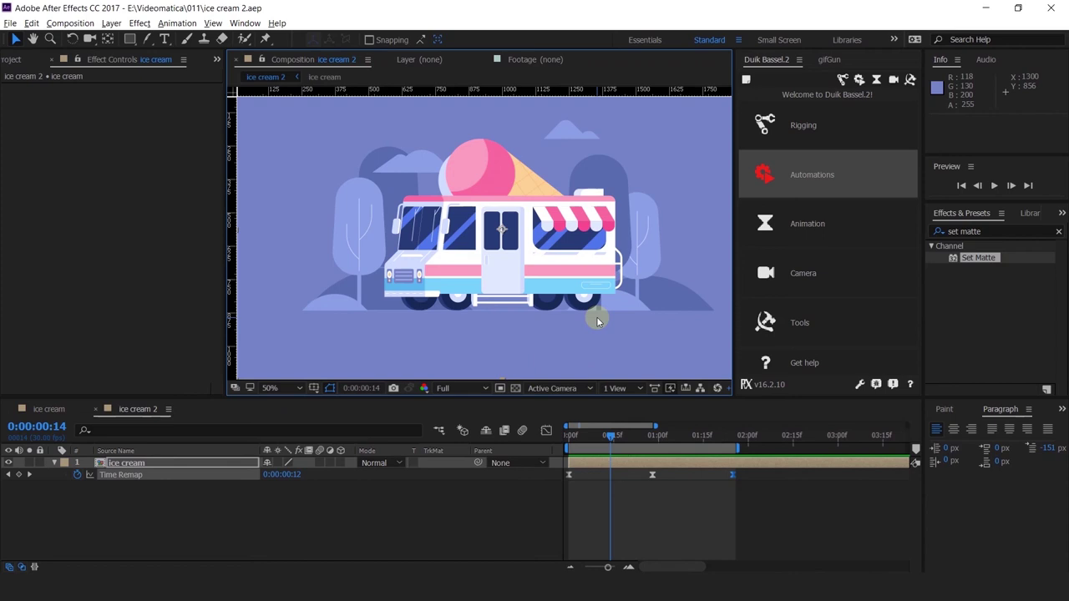
Preview the whole truck loop again and compare the side pose at 0:00:00:28 with the opening frame.
{"action": "key", "text": "space"}
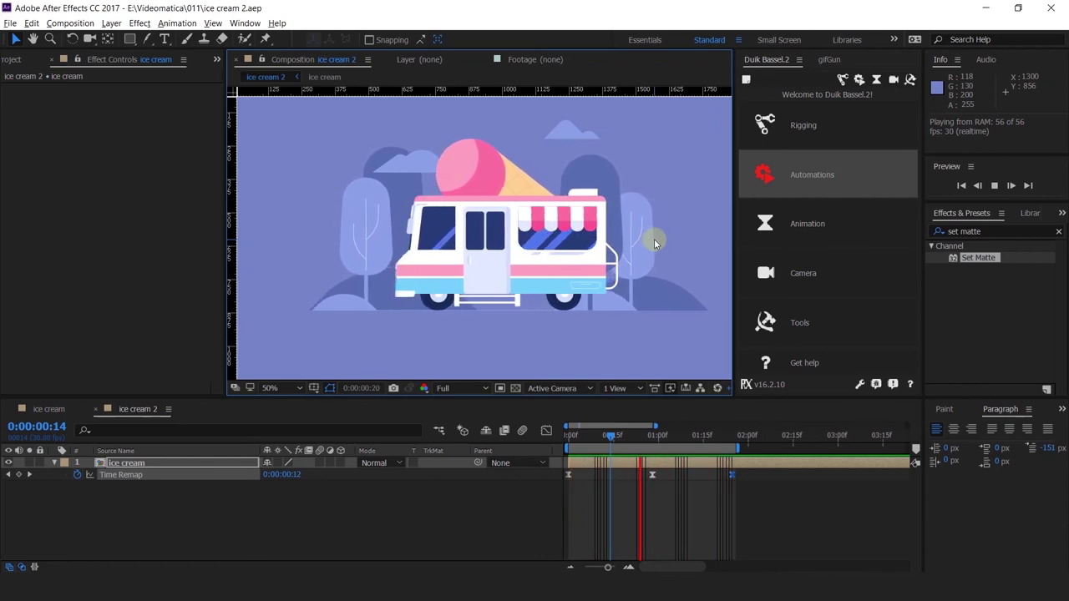
{"action": "left_click_drag", "start_coordinate": [586, 435], "coordinate": [652, 449]}
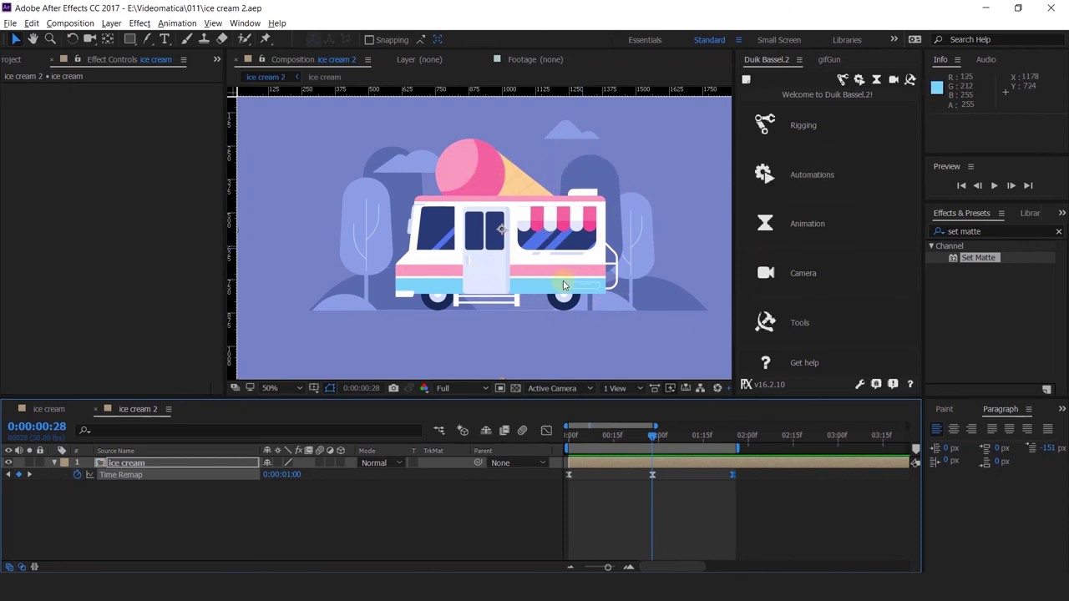
{"action": "left_click", "coordinate": [568, 436]}
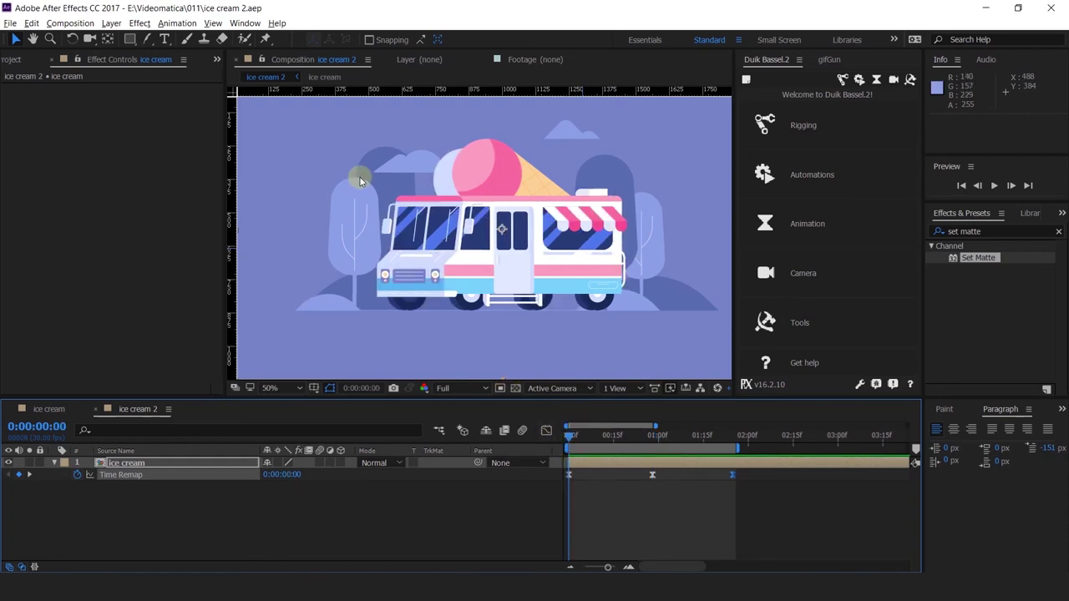